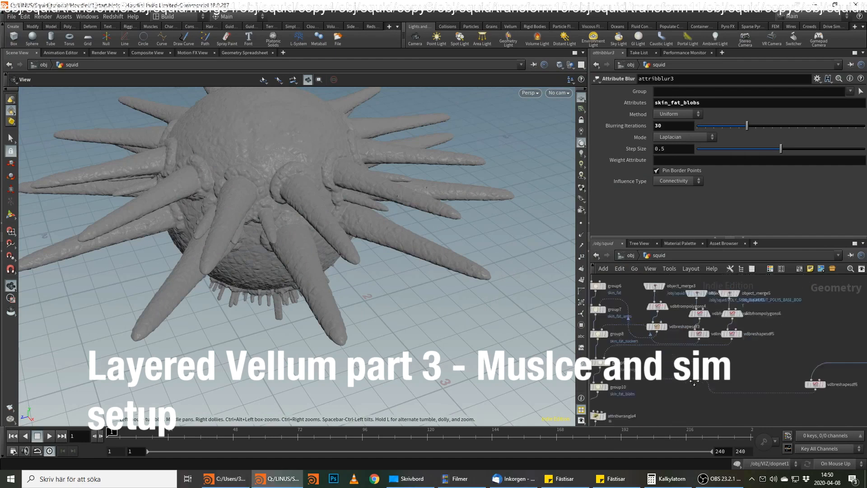
# Display the pointvop4 result in the mask branch, between the subdivide4 and blast3 nodes.
pyautogui.scroll(8, 652, 363)
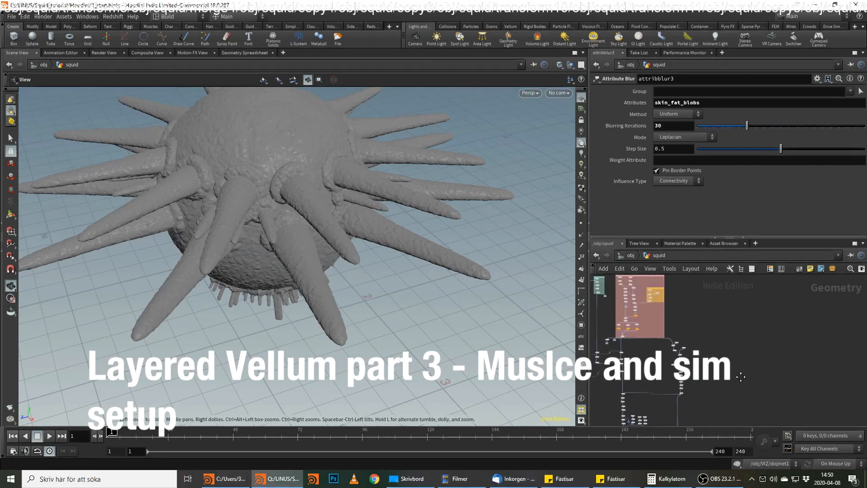
pyautogui.moveTo(703, 315); pyautogui.dragTo(713, 313, button='middle')
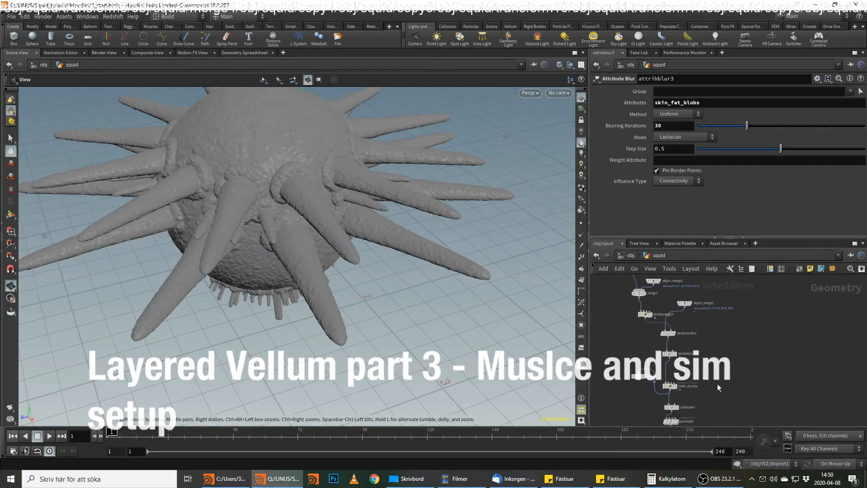
pyautogui.moveTo(718, 385); pyautogui.dragTo(740, 297, button='middle')
pyautogui.moveTo(724, 408)
pyautogui.mouseDown(button='middle')
pyautogui.moveTo(755, 342)
pyautogui.moveTo(732, 399)
pyautogui.mouseUp(button='middle')
pyautogui.scroll(1, 750, 342)
pyautogui.scroll(1, 714, 329)
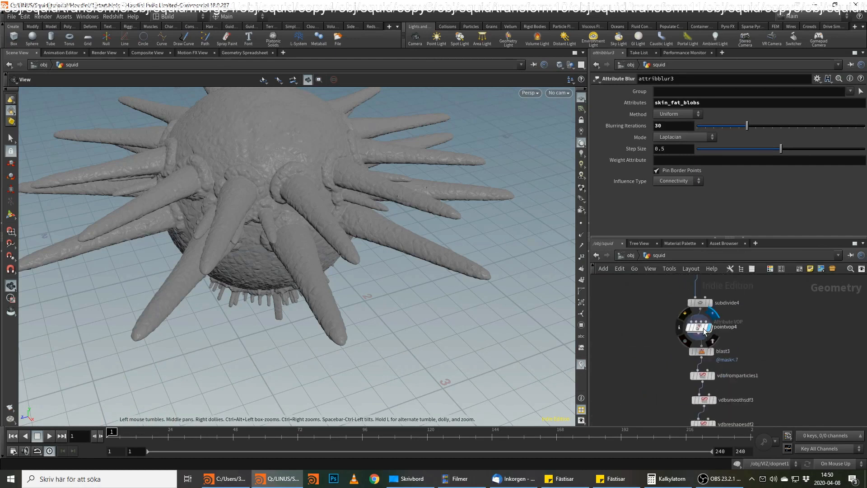
pyautogui.click(705, 329)
# Enclose the mask branch nodes from object_merge1 downward in a network box and colour it pale yellow.
pyautogui.scroll(-4, 749, 298)
pyautogui.moveTo(785, 298); pyautogui.dragTo(772, 314, button='middle')
pyautogui.moveTo(780, 286); pyautogui.dragTo(692, 410)
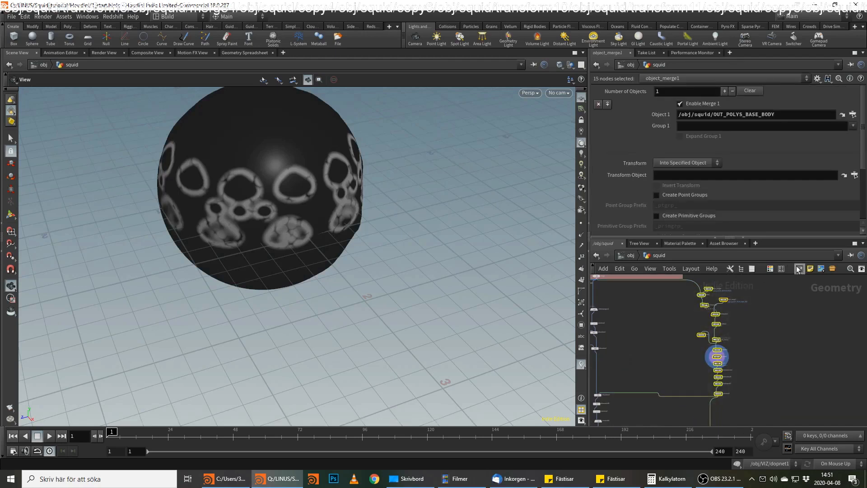
pyautogui.hotkey('shift', 'o')
pyautogui.click(716, 284)
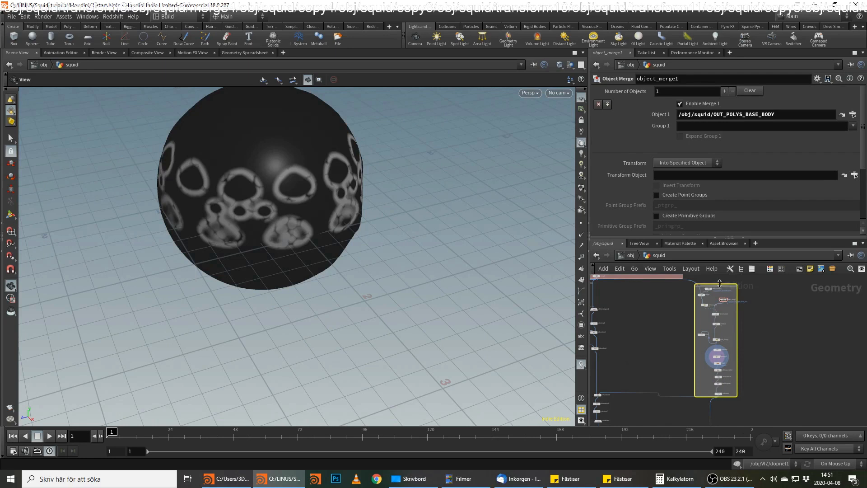
pyautogui.press('c')
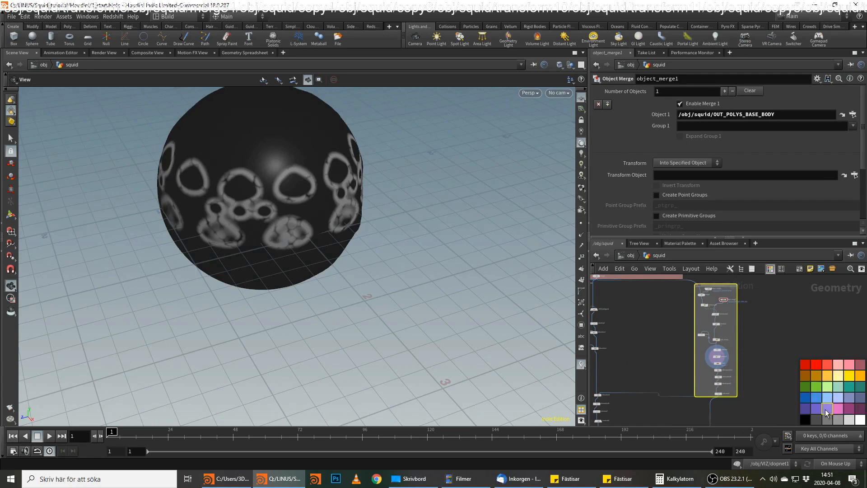
pyautogui.click(842, 378)
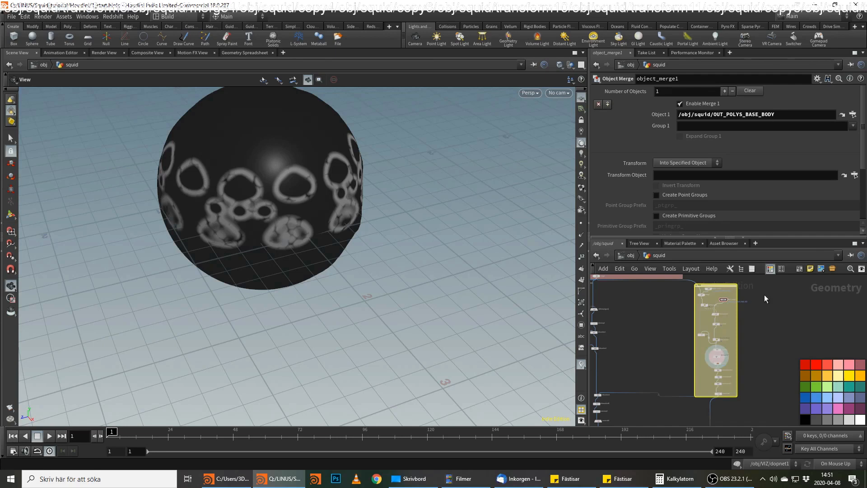
# Enclose the group, VDB and attribute nodes below FINAL_POLY_MODEL_FAT_SKIN in a network box.
pyautogui.scroll(-5, 765, 316)
pyautogui.scroll(2, 752, 369)
pyautogui.moveTo(748, 360); pyautogui.dragTo(784, 289, button='middle')
pyautogui.scroll(2, 737, 328)
pyautogui.moveTo(711, 354); pyautogui.dragTo(733, 271, button='middle')
pyautogui.scroll(2, 708, 327)
pyautogui.scroll(2, 707, 326)
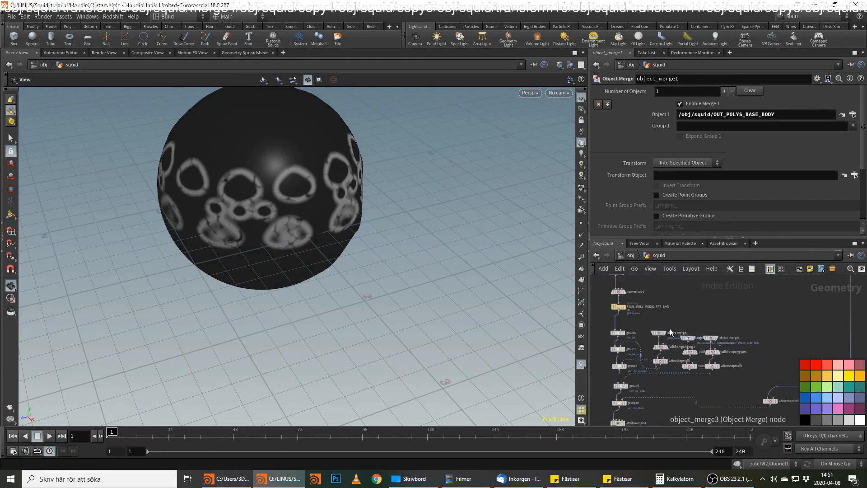
pyautogui.scroll(-5, 741, 298)
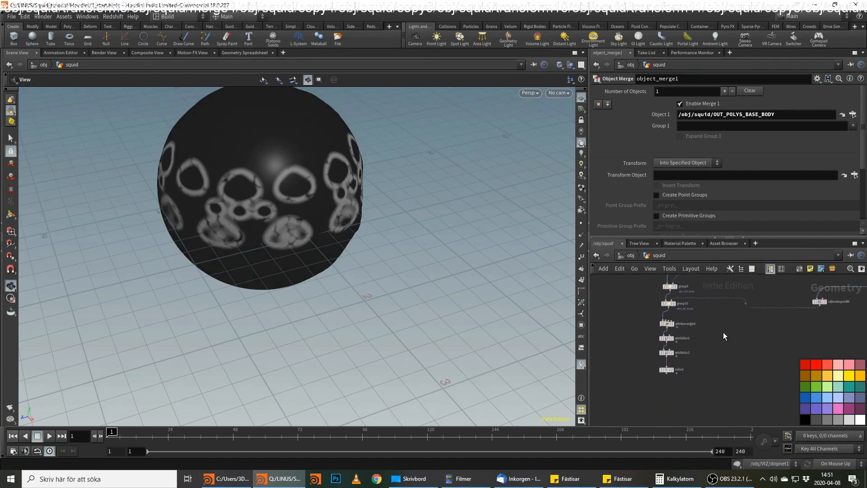
pyautogui.moveTo(790, 326); pyautogui.dragTo(685, 350)
pyautogui.scroll(2, 691, 334)
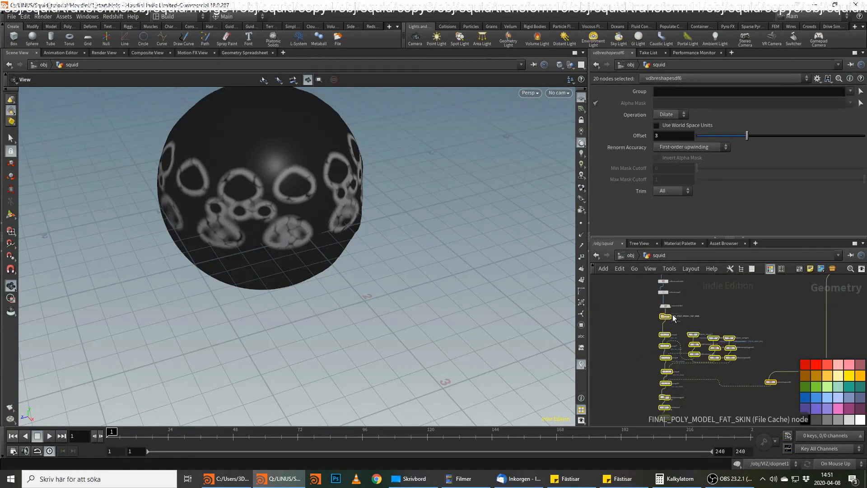
pyautogui.click(800, 270)
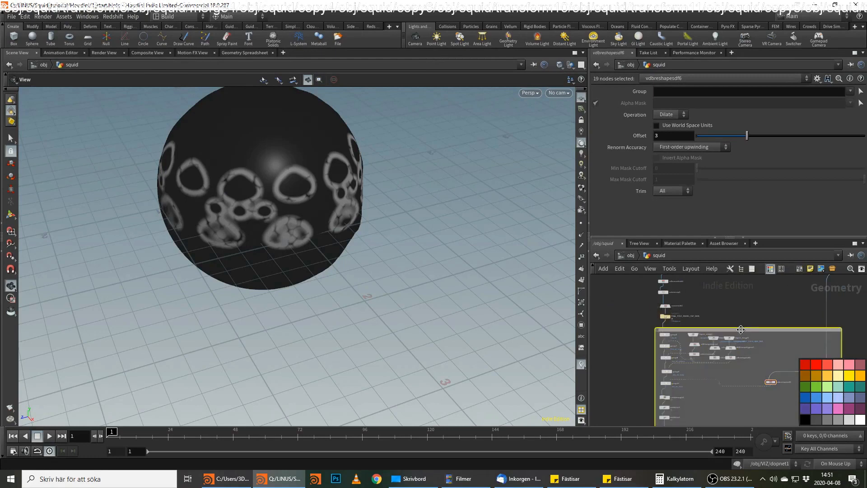
# Title the new network box GROUPING and colour it pale teal.
pyautogui.doubleClick(741, 330)
pyautogui.write('GROUP')
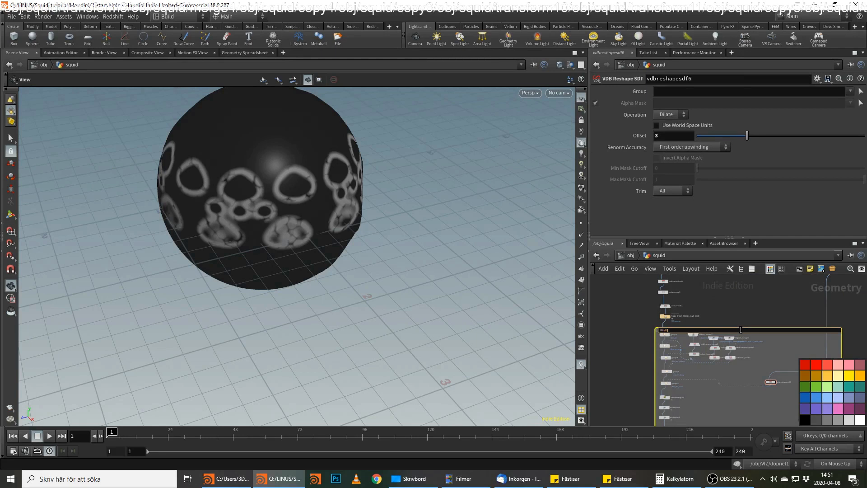
pyautogui.write('ING')
pyautogui.press('Return')
pyautogui.click(840, 375)
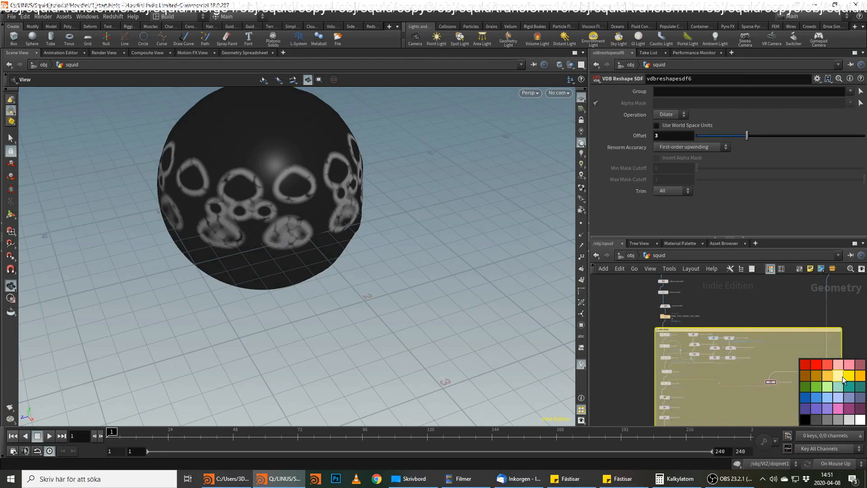
pyautogui.scroll(-3, 752, 340)
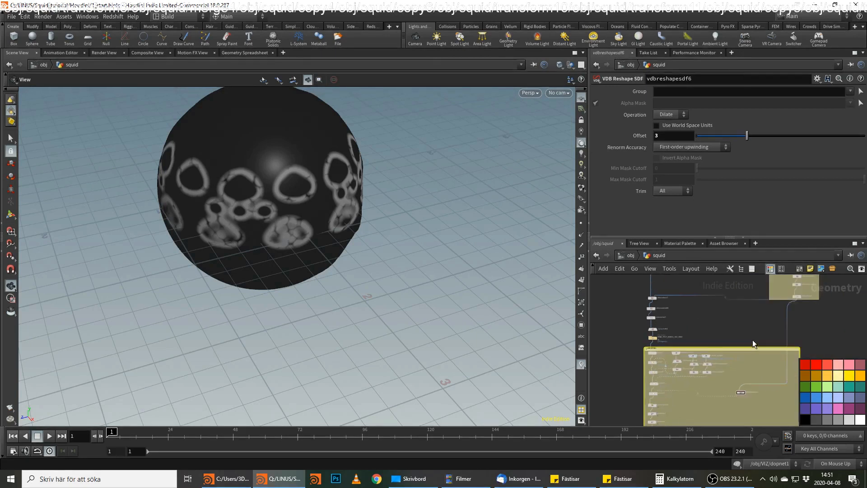
pyautogui.click(838, 387)
# Add a Sphere node in the empty network area beside the pink network box.
pyautogui.scroll(-2, 777, 333)
pyautogui.scroll(4, 772, 343)
pyautogui.moveTo(760, 321); pyautogui.dragTo(746, 372, button='middle')
pyautogui.scroll(3, 742, 355)
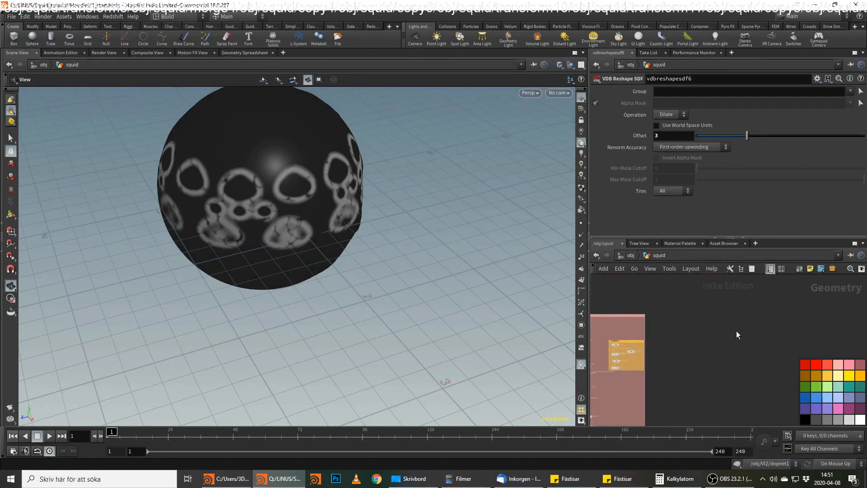
pyautogui.press('c')
pyautogui.press('Tab')
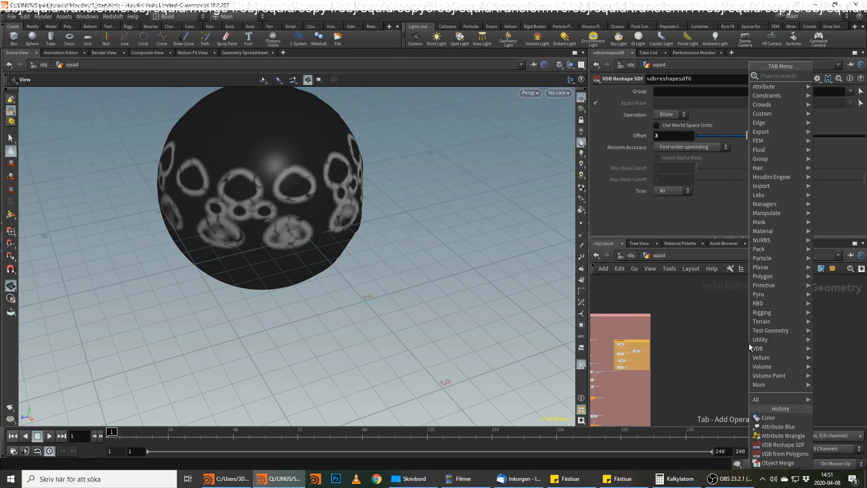
pyautogui.write('sp')
pyautogui.press('Return')
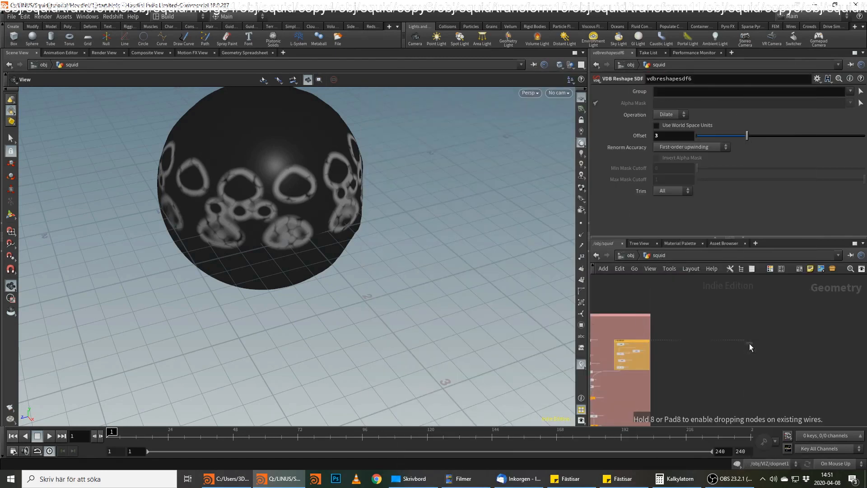
pyautogui.click(749, 343)
# Set the new sphere's uniform scale to 0.8.
pyautogui.moveTo(666, 149); pyautogui.dragTo(626, 149)
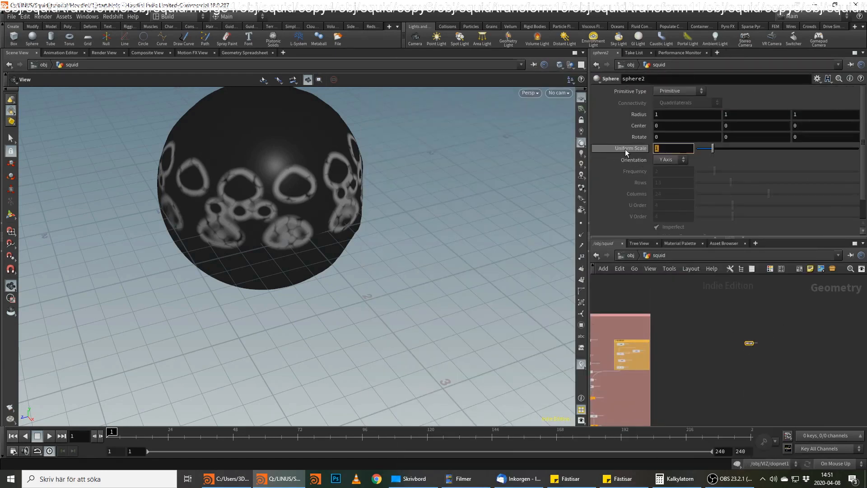
pyautogui.write('10')
pyautogui.press('BackSpace')
pyautogui.write('0')
pyautogui.press('BackSpace')
pyautogui.press('BackSpace')
pyautogui.write('0')
pyautogui.press('Return')
# Set the sphere's primitive type to Polygon with a frequency of 100, and display the node.
pyautogui.click(677, 92)
pyautogui.click(675, 109)
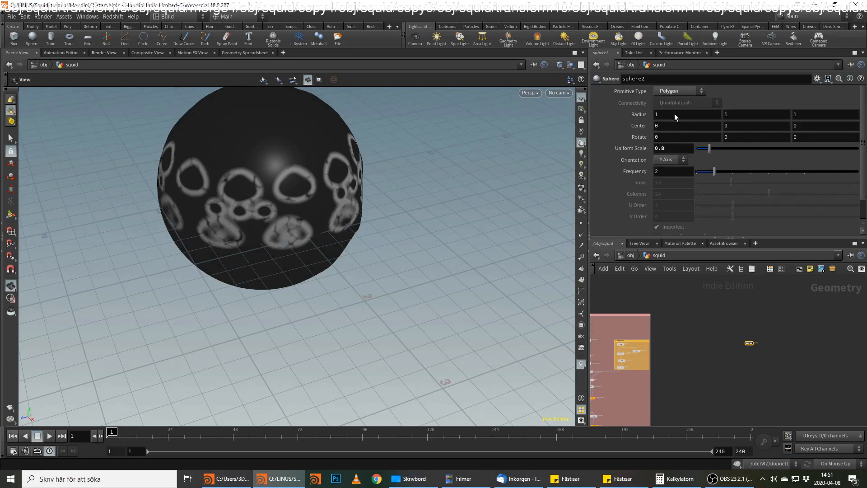
pyautogui.moveTo(668, 172); pyautogui.dragTo(604, 175)
pyautogui.write('100')
pyautogui.press('Return')
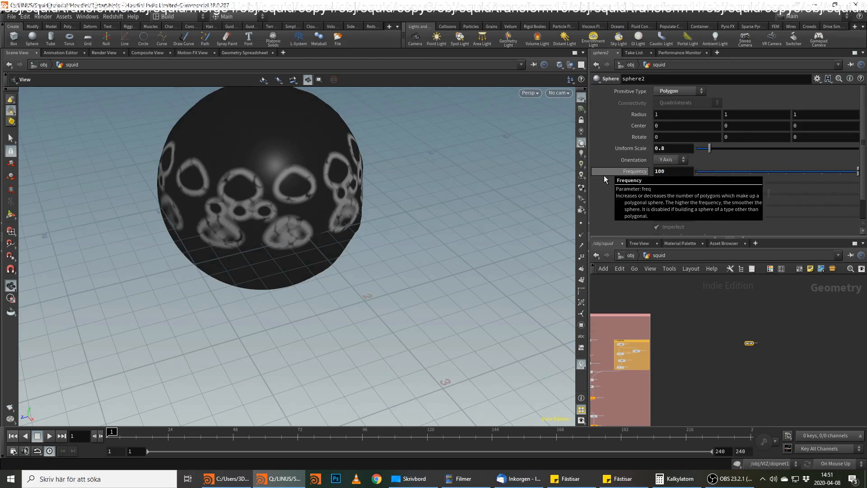
pyautogui.moveTo(754, 373); pyautogui.dragTo(762, 390, button='middle')
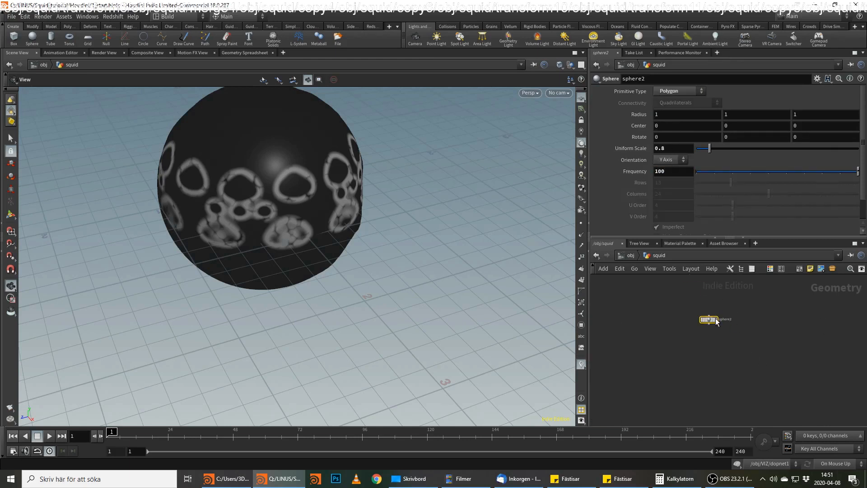
pyautogui.click(717, 319)
# Show OUT_POLYS_BASE_BODY as a template around the sphere and compare the two shapes in the viewport.
pyautogui.moveTo(683, 350); pyautogui.dragTo(808, 366, button='middle')
pyautogui.scroll(-4, 792, 352)
pyautogui.scroll(-2, 731, 373)
pyautogui.moveTo(720, 377); pyautogui.dragTo(846, 309, button='middle')
pyautogui.moveTo(705, 361); pyautogui.dragTo(702, 325, button='middle')
pyautogui.scroll(2, 702, 325)
pyautogui.scroll(5, 702, 328)
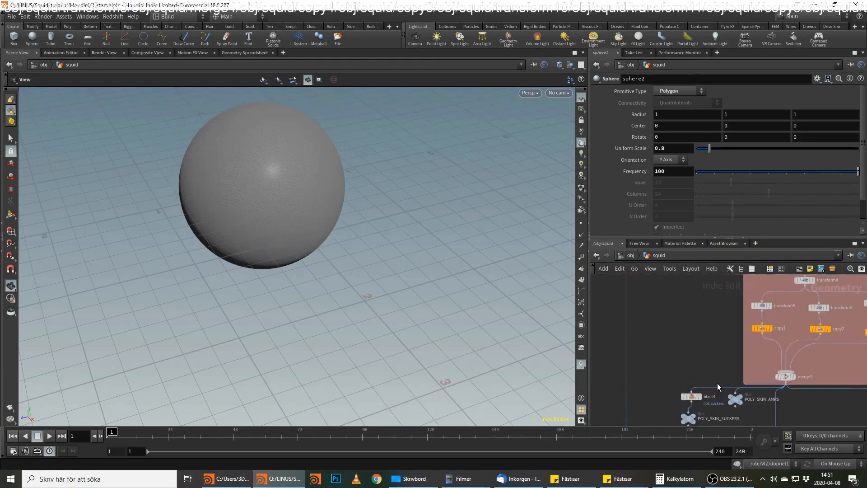
pyautogui.scroll(-2, 682, 329)
pyautogui.moveTo(646, 377); pyautogui.dragTo(733, 396, button='middle')
pyautogui.scroll(-4, 707, 345)
pyautogui.scroll(2, 720, 334)
pyautogui.moveTo(707, 346); pyautogui.dragTo(635, 395, button='middle')
pyautogui.scroll(3, 720, 334)
pyautogui.click(736, 379)
pyautogui.moveTo(366, 228); pyautogui.dragTo(293, 189)
pyautogui.moveTo(293, 189); pyautogui.dragTo(366, 198, button='right')
pyautogui.moveTo(366, 198); pyautogui.dragTo(337, 213)
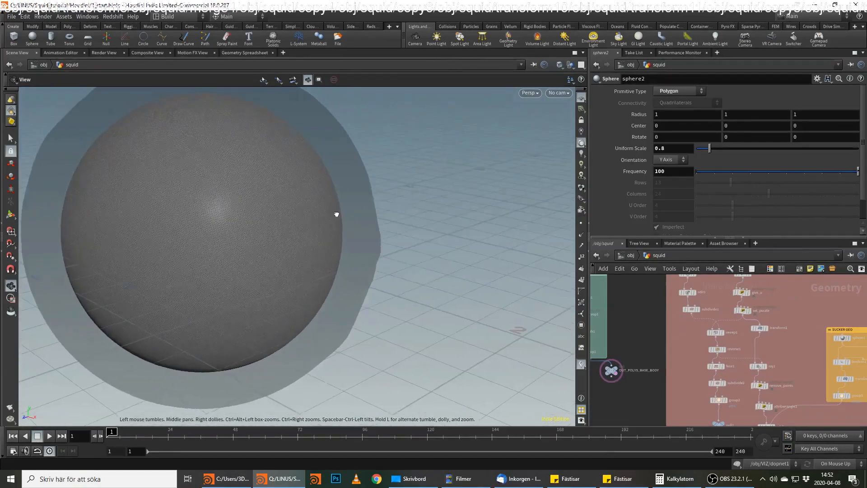
# Append a Normal node to the sphere.
pyautogui.moveTo(786, 306); pyautogui.dragTo(462, 302, button='middle')
pyautogui.scroll(1, 725, 343)
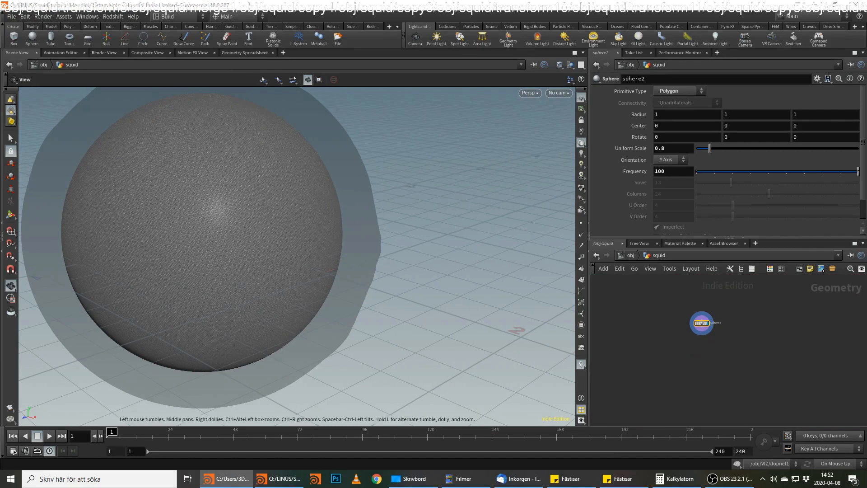
pyautogui.click(703, 341)
pyautogui.press('Tab')
pyautogui.write('nor')
pyautogui.press('Return')
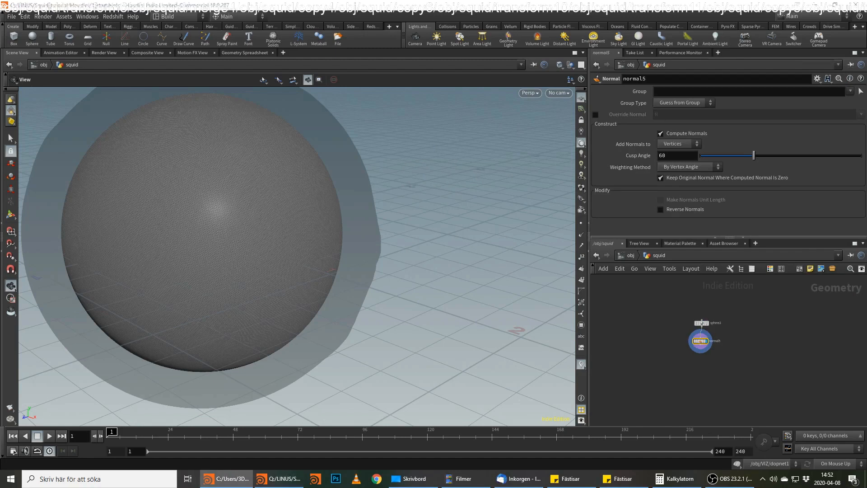
# Connect a Merge node to the output of the Normal node and place it below.
pyautogui.scroll(3, 698, 367)
pyautogui.click(703, 339)
pyautogui.press('Tab')
pyautogui.write('merge')
pyautogui.press('Return')
pyautogui.scroll(3, 687, 371)
pyautogui.click(686, 387)
pyautogui.moveTo(761, 360); pyautogui.dragTo(760, 375, button='middle')
pyautogui.hotkey('alt', 'Tab')
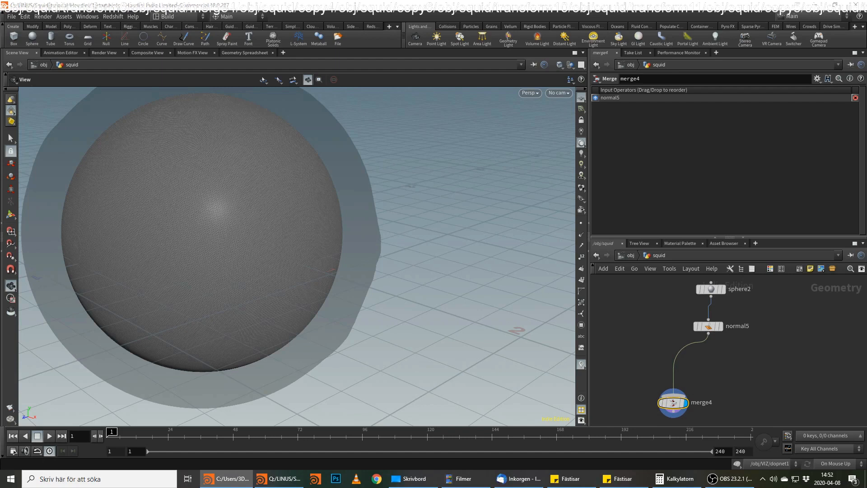
# Add a Line node to the network beside the muscle sphere.
pyautogui.moveTo(658, 292); pyautogui.dragTo(682, 315, button='middle')
pyautogui.press('Tab')
pyautogui.write('line')
pyautogui.press('Return')
pyautogui.click(619, 301)
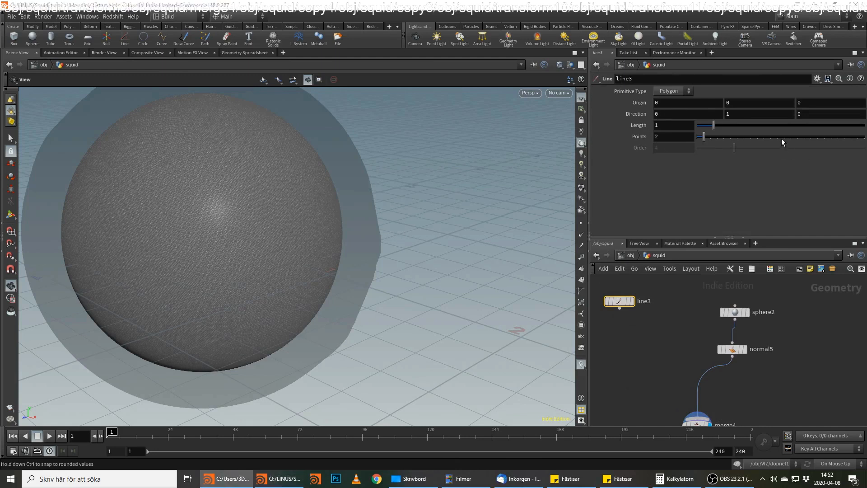
# Set the line's length to 1.35, increase its number of points, and display it.
pyautogui.moveTo(683, 127); pyautogui.dragTo(639, 126)
pyautogui.write('1.35')
pyautogui.press('Return')
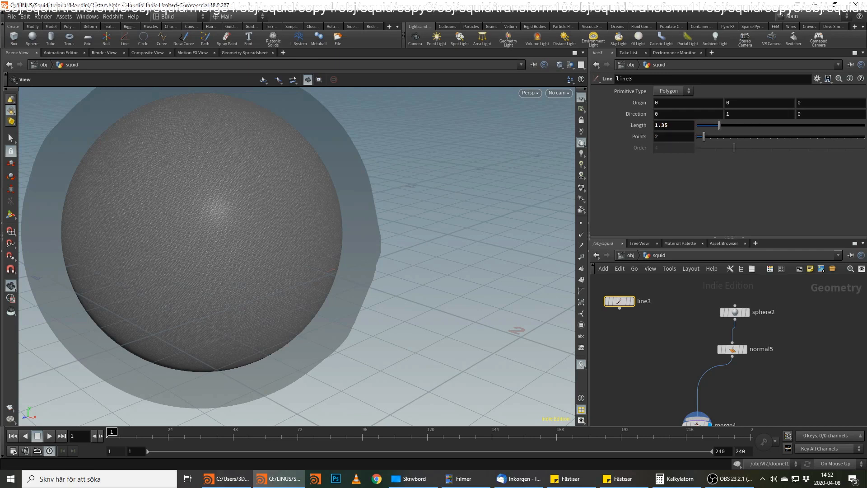
pyautogui.press('r')
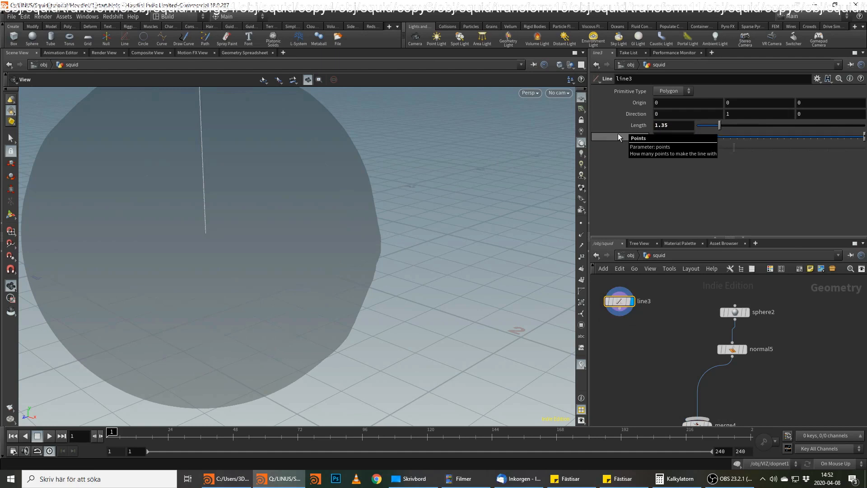
# Append an Attribute Wrangle to the line and open its VEXpression for editing.
pyautogui.press('Tab')
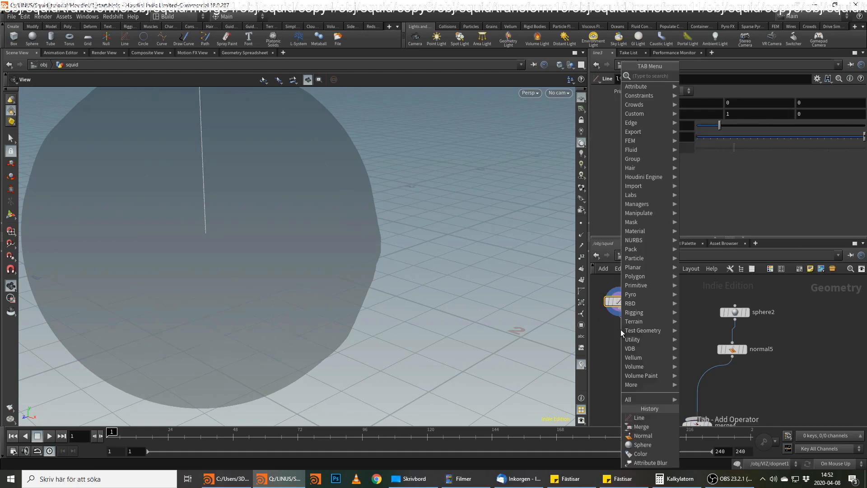
pyautogui.write('wrangle')
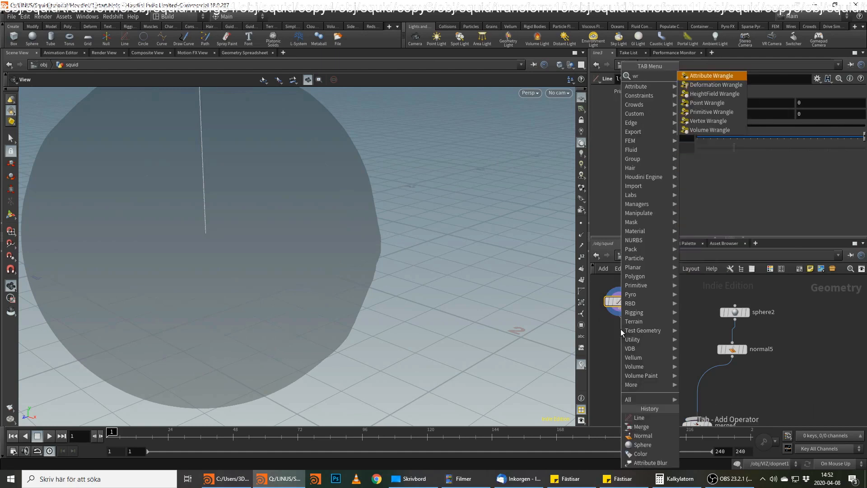
pyautogui.press('Return')
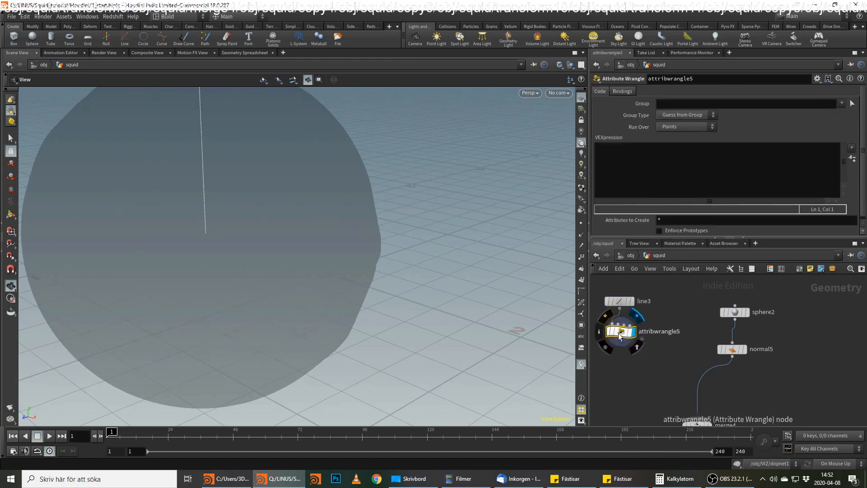
pyautogui.click(631, 182)
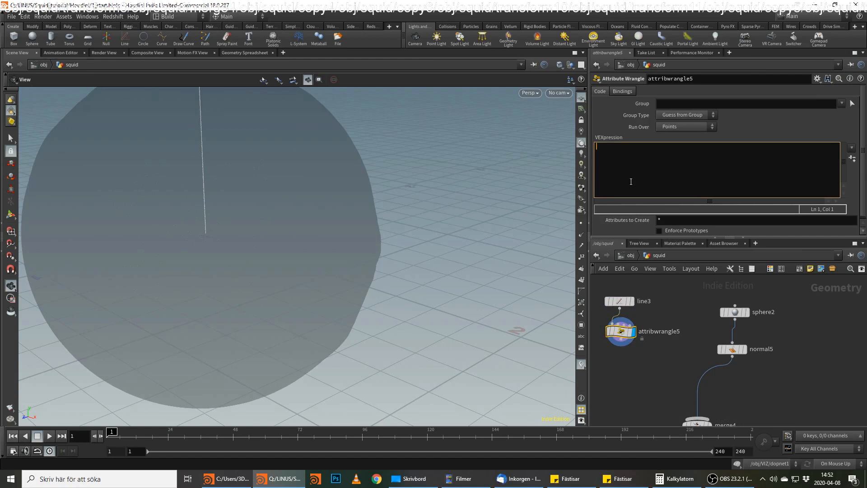
# Rename the Attribute Wrangle below the line to give_u1.
pyautogui.click(671, 332)
pyautogui.moveTo(682, 332); pyautogui.dragTo(603, 324)
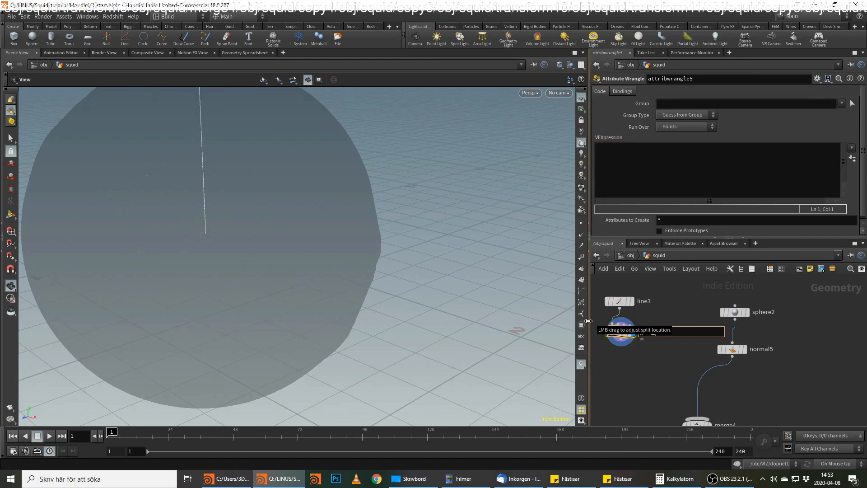
pyautogui.write('give_')
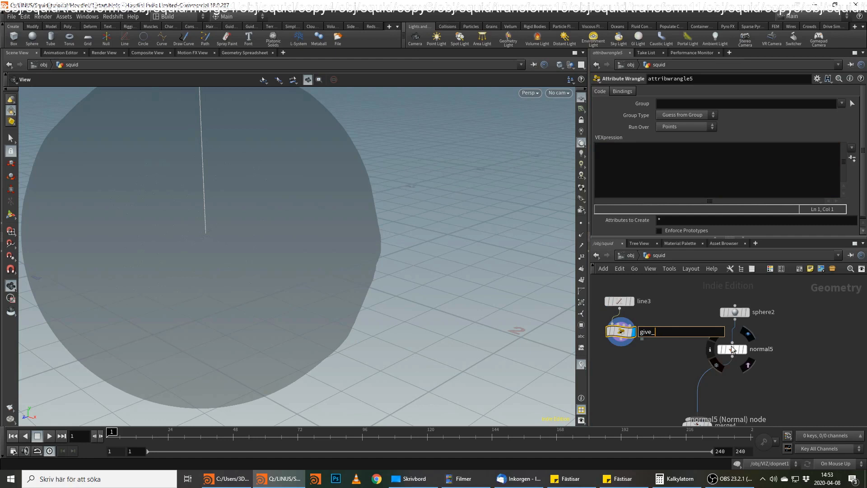
pyautogui.write('u1')
pyautogui.press('Return')
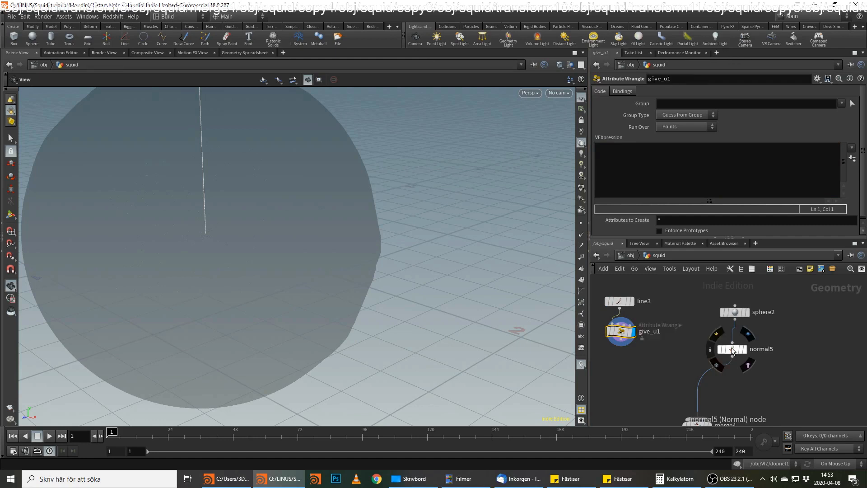
pyautogui.click(725, 186)
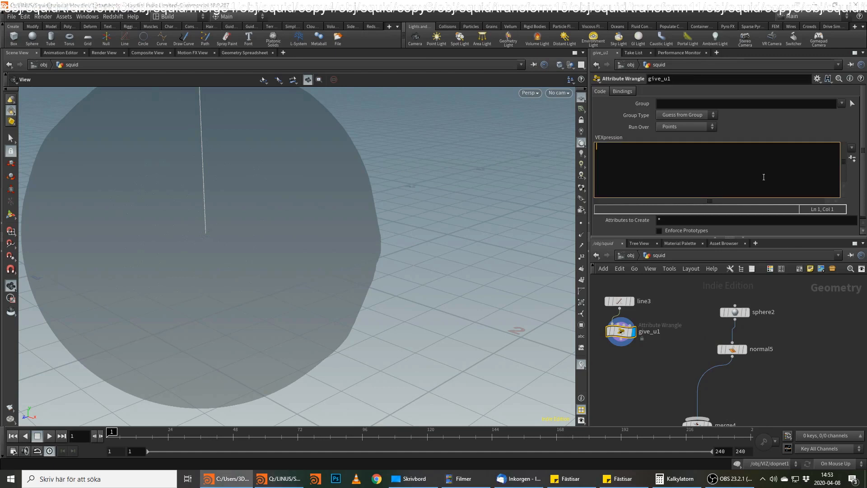
pyautogui.write('f@')
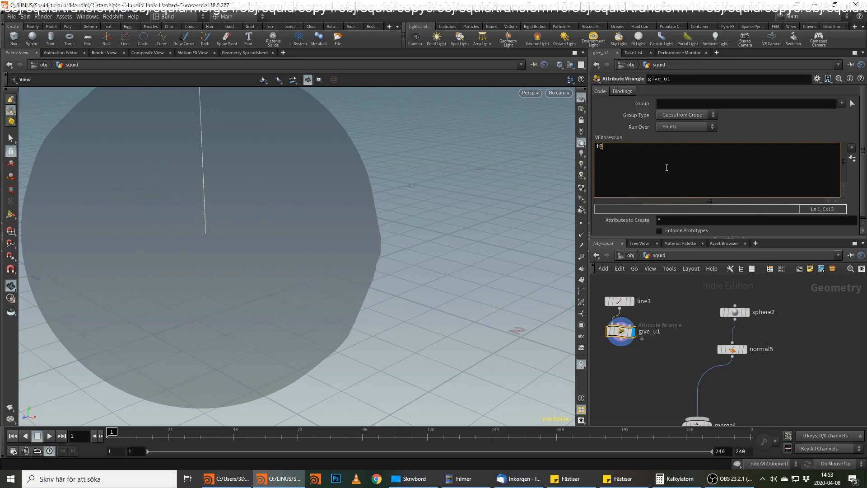
pyautogui.write('u = float(@ptnum)/float(@numpt -1);')
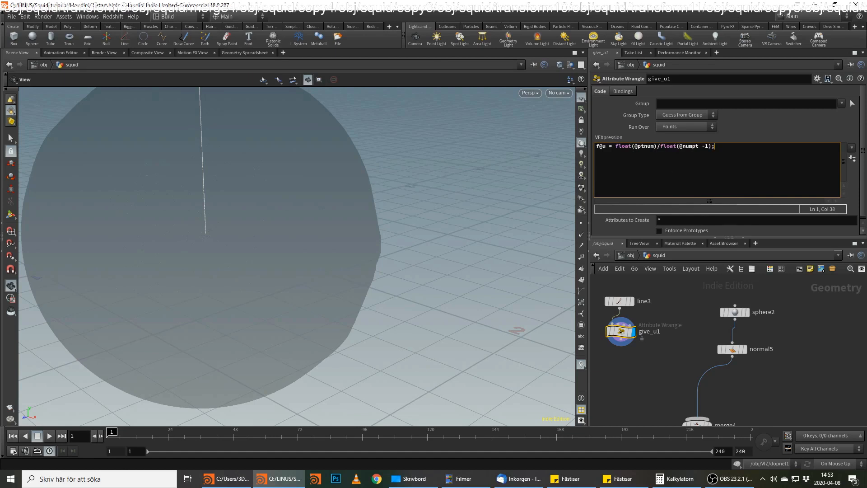
# Copy the set_pscale wrangle from the ARMS network, paste it below give_u1, connect it to give_u1's output and display it.
pyautogui.hotkey('alt', 'Tab')
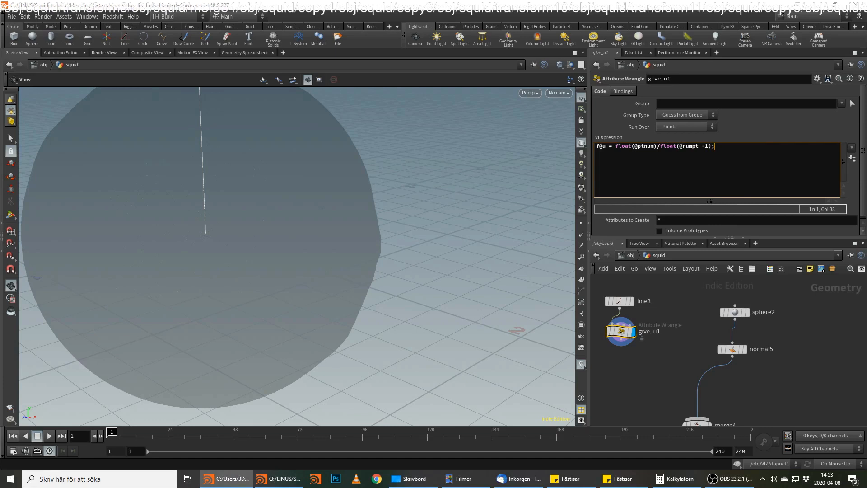
pyautogui.scroll(-5, 796, 368)
pyautogui.moveTo(597, 381); pyautogui.dragTo(863, 378, button='middle')
pyautogui.scroll(1, 655, 327)
pyautogui.scroll(2, 707, 316)
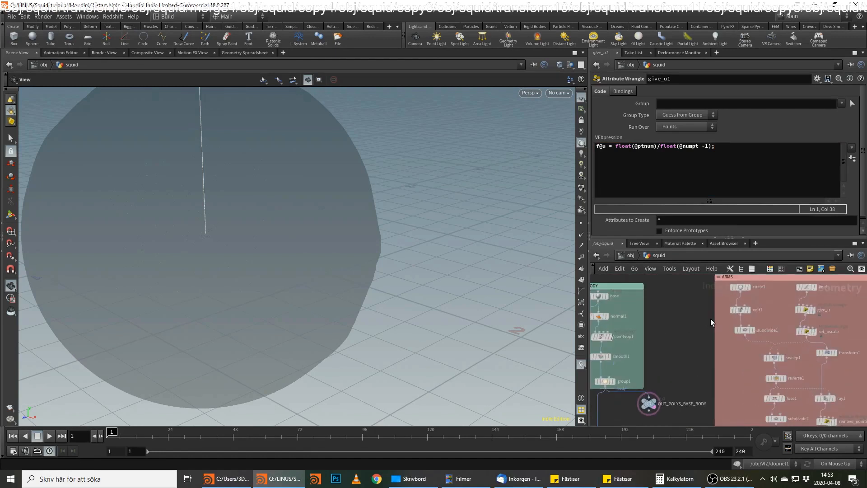
pyautogui.click(808, 331)
pyautogui.hotkey('ctrl', 'c')
pyautogui.moveTo(840, 316); pyautogui.dragTo(648, 331, button='middle')
pyautogui.scroll(2, 700, 357)
pyautogui.hotkey('ctrl', 'v')
pyautogui.click(703, 364)
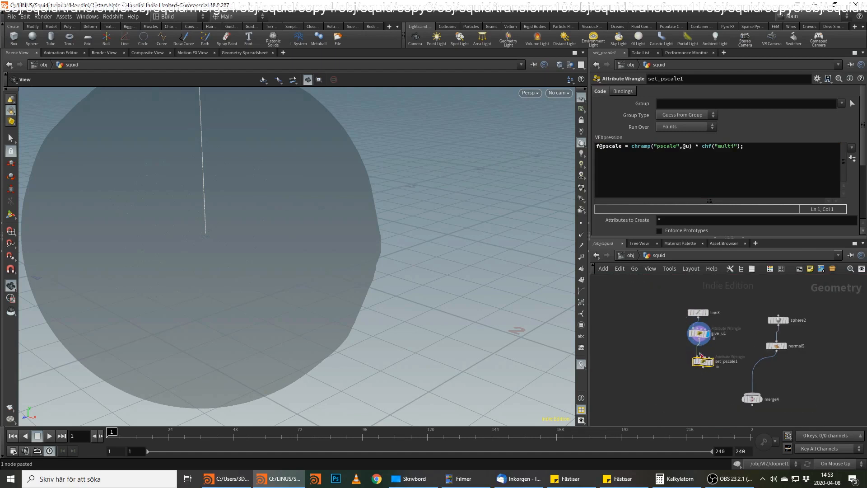
pyautogui.click(711, 360)
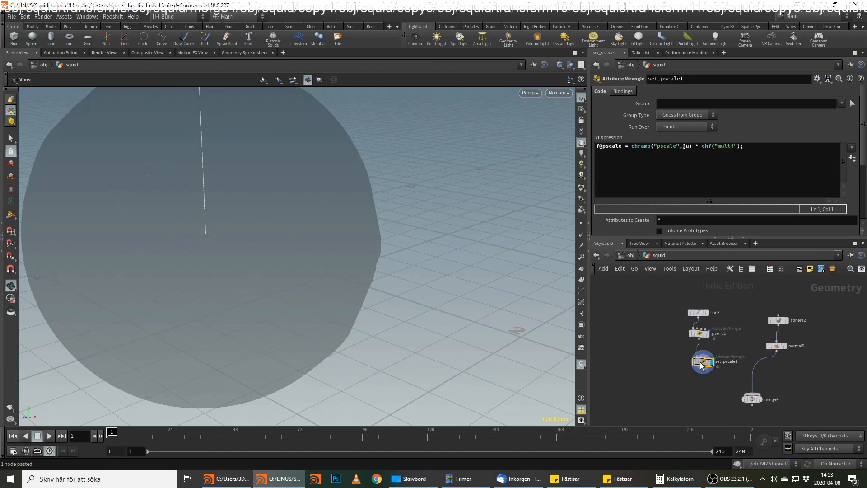
# Set the Multi parameter of the set_pscale1 wrangle to 0.15.
pyautogui.hotkey('alt', 'Tab')
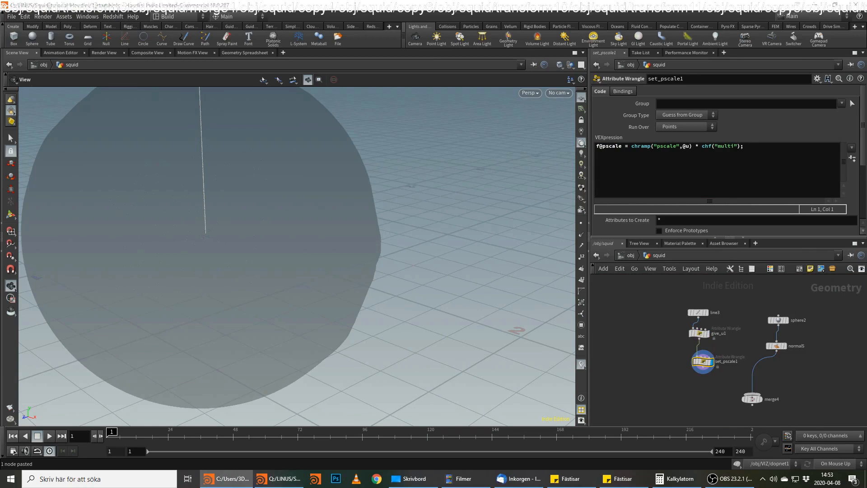
pyautogui.click(853, 158)
pyautogui.scroll(-3, 700, 213)
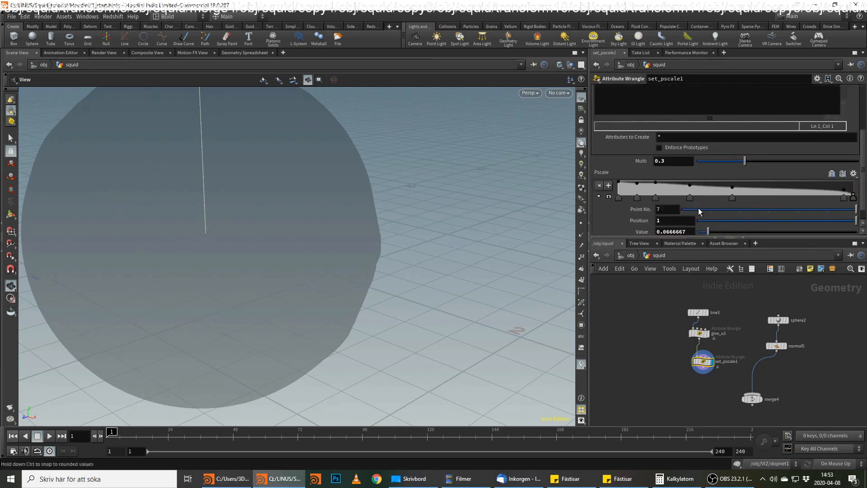
pyautogui.click(662, 161)
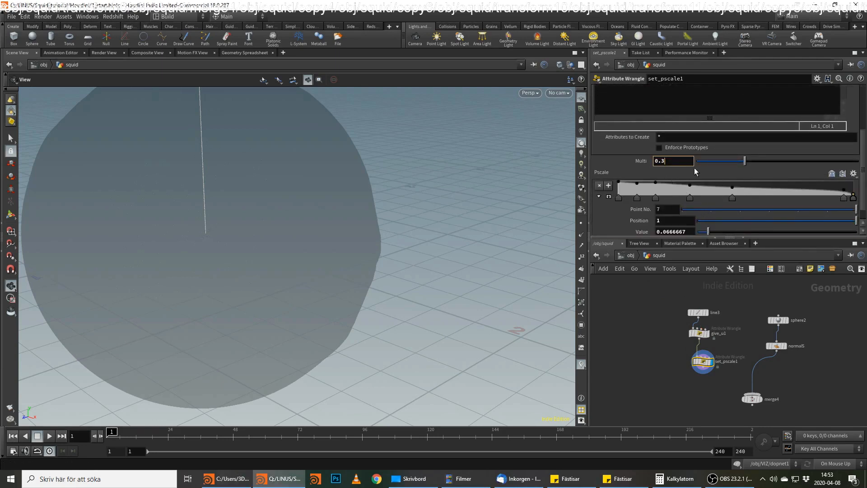
pyautogui.press('BackSpace')
pyautogui.write('15')
pyautogui.press('Return')
# Reshape the Pscale ramp with a new point at about 0.78 with value 1 and a middle point at about 0.48 with value 0.4.
pyautogui.moveTo(325, 225); pyautogui.dragTo(275, 221)
pyautogui.moveTo(275, 221); pyautogui.dragTo(253, 246, button='right')
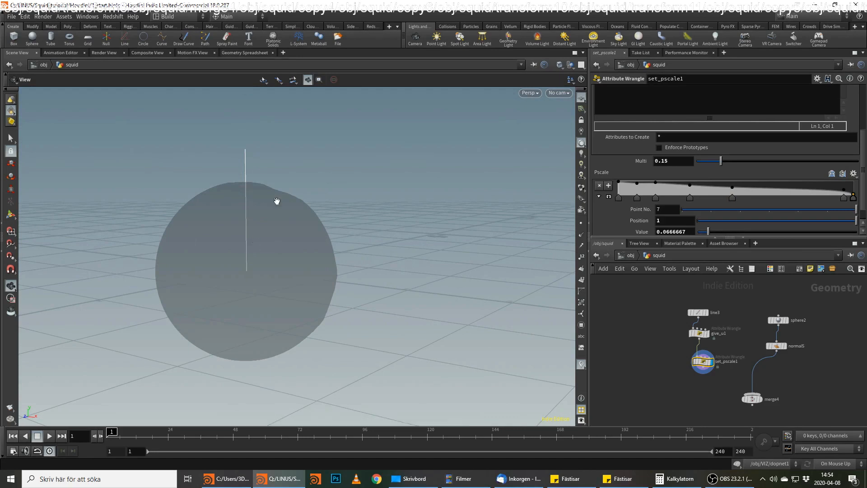
pyautogui.scroll(3, 278, 190)
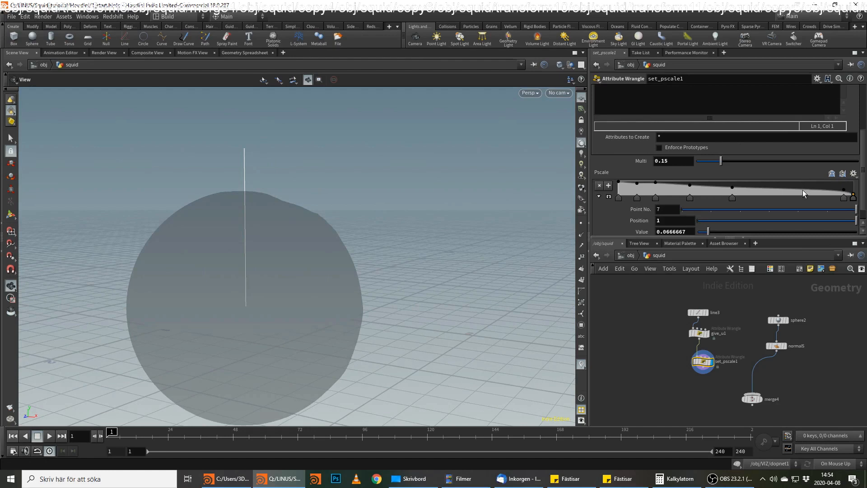
pyautogui.moveTo(804, 189); pyautogui.dragTo(801, 179)
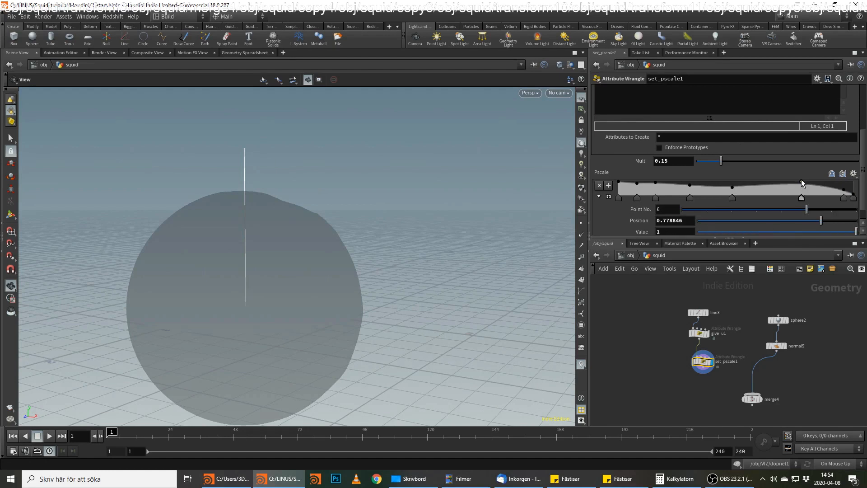
pyautogui.click(731, 186)
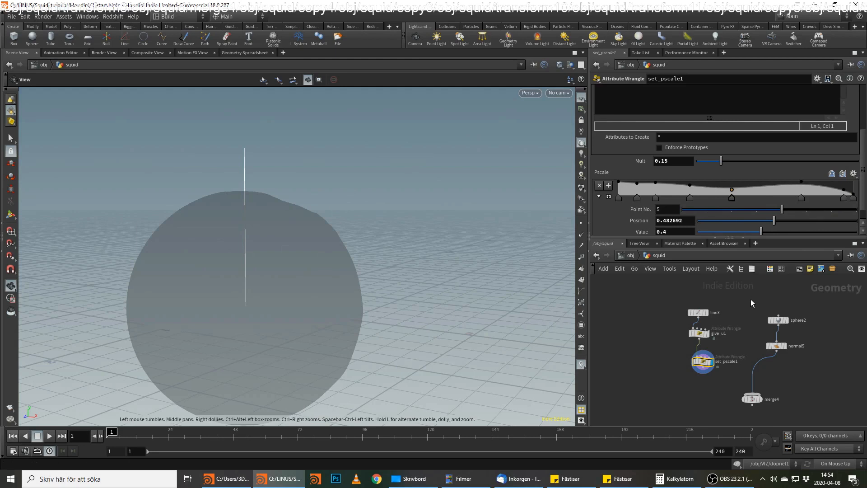
pyautogui.click(227, 479)
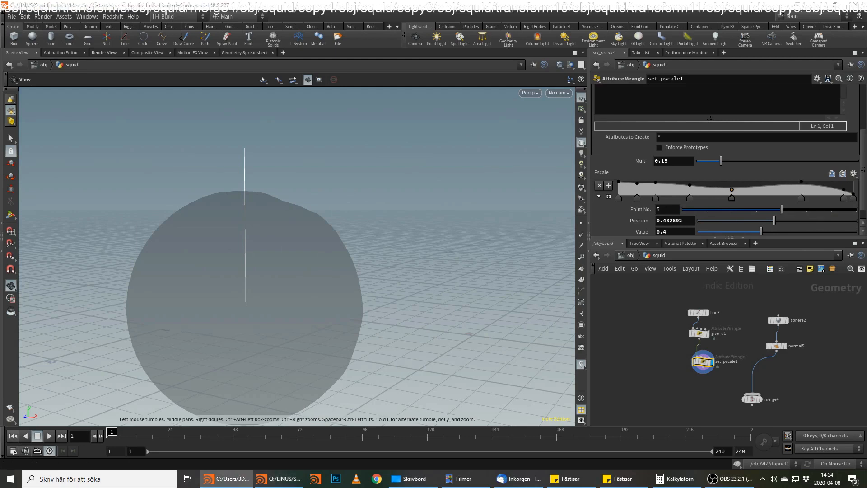
# Append a Sweep node below the set_pscale1 wrangle.
pyautogui.scroll(1, 786, 402)
pyautogui.click(700, 374)
pyautogui.press('Tab')
pyautogui.write('swe')
pyautogui.press('Return')
pyautogui.click(697, 384)
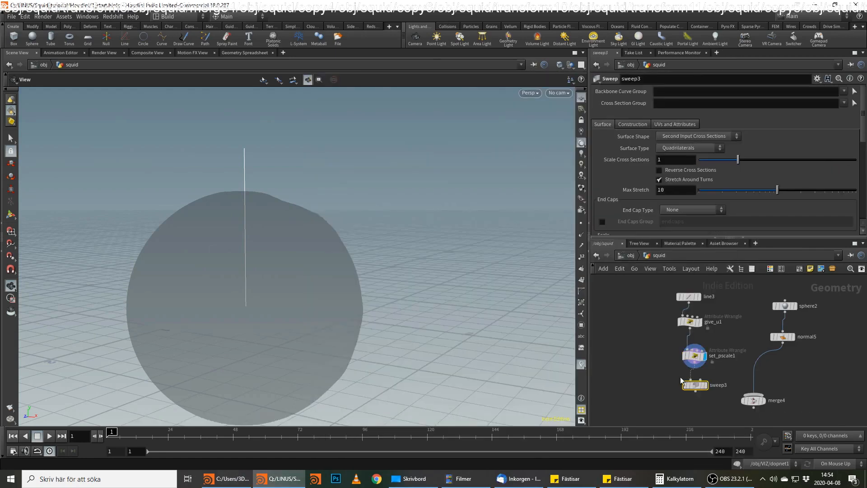
# Append a Null node to the output of subdivide1 in the ARMS network.
pyautogui.hotkey('alt', 'Tab')
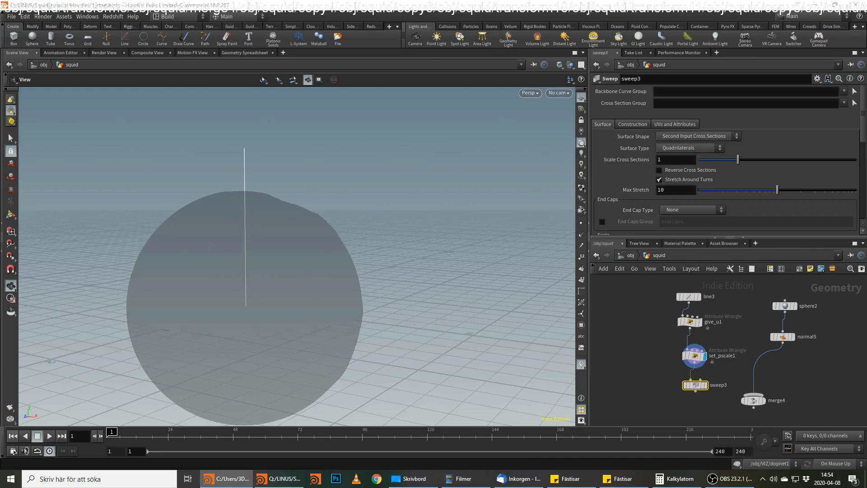
pyautogui.moveTo(654, 352); pyautogui.dragTo(716, 359, button='middle')
pyautogui.scroll(-4, 717, 358)
pyautogui.scroll(-4, 622, 321)
pyautogui.moveTo(623, 322); pyautogui.dragTo(771, 331, button='middle')
pyautogui.scroll(5, 771, 332)
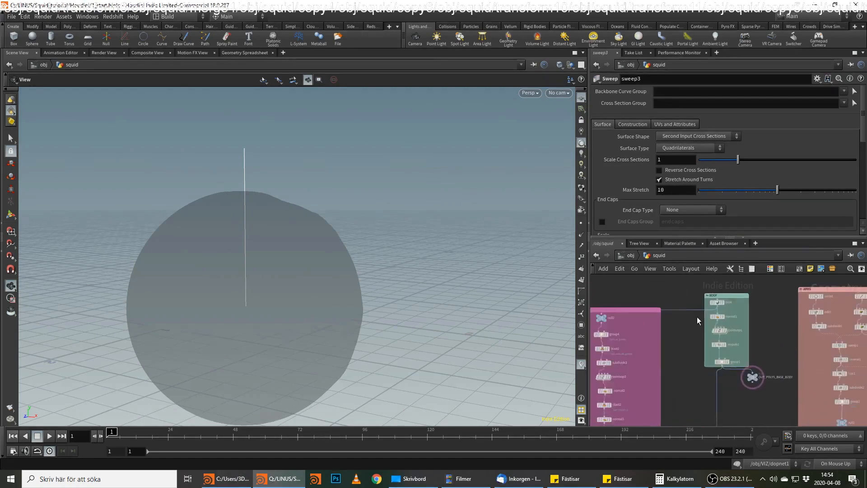
pyautogui.moveTo(776, 331); pyautogui.dragTo(660, 332, button='middle')
pyautogui.scroll(3, 760, 321)
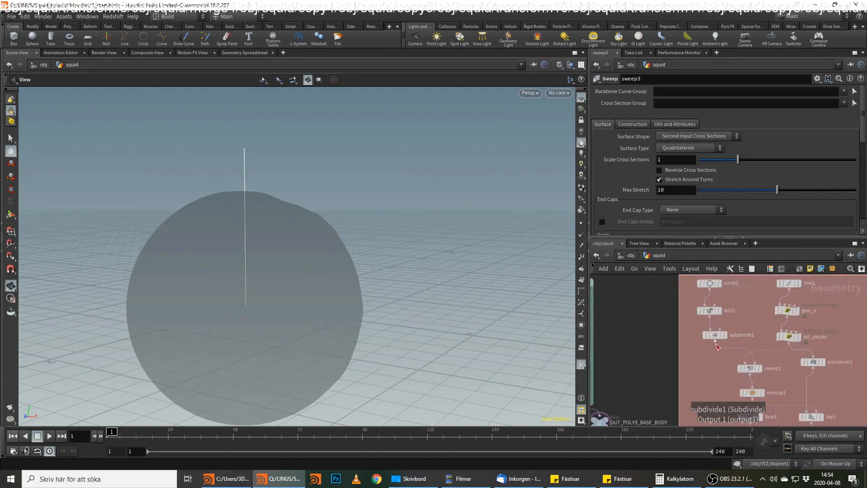
pyautogui.press('Tab')
pyautogui.moveTo(722, 360)
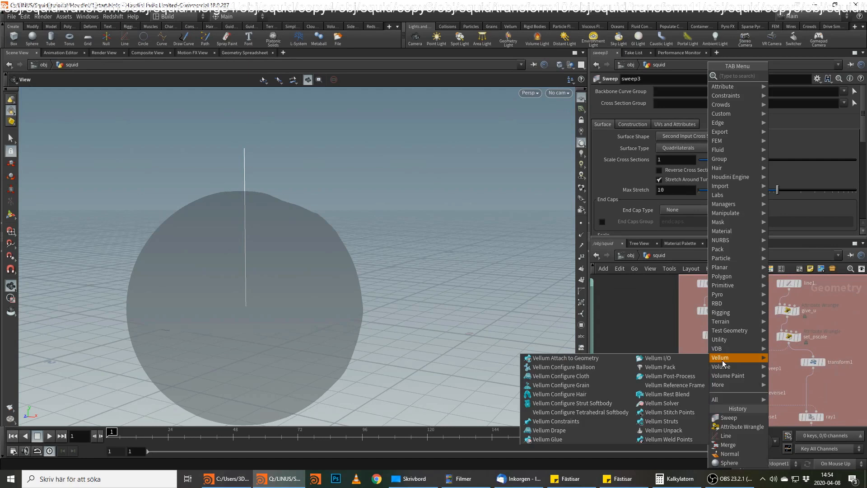
pyautogui.write('null')
pyautogui.press('Return')
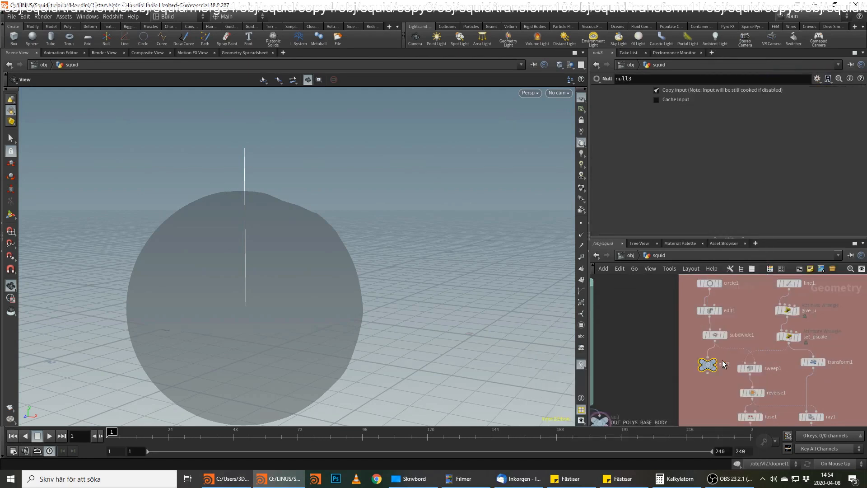
# Rename the new Null to OUT_CIRCLE_SHAPE and move it away from the sweep1 node.
pyautogui.doubleClick(722, 364)
pyautogui.write('OU')
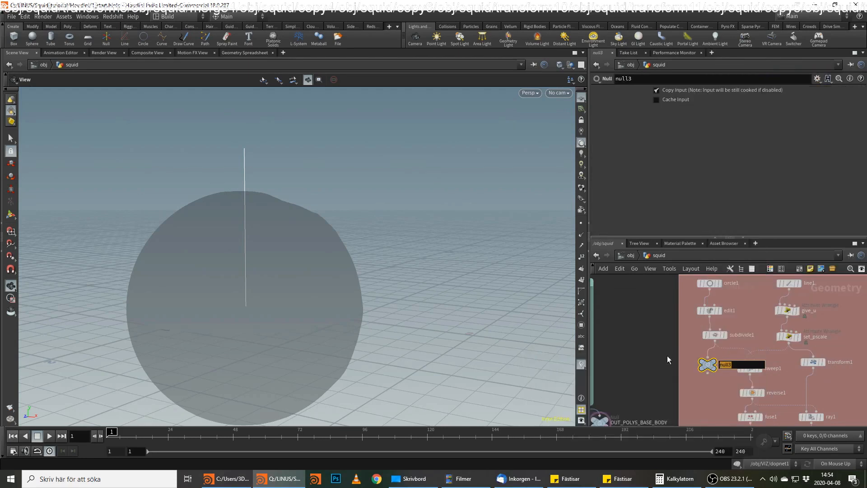
pyautogui.write('T_')
pyautogui.write('CIRV')
pyautogui.press('BackSpace')
pyautogui.write('CLE_SHAPE')
pyautogui.press('Return')
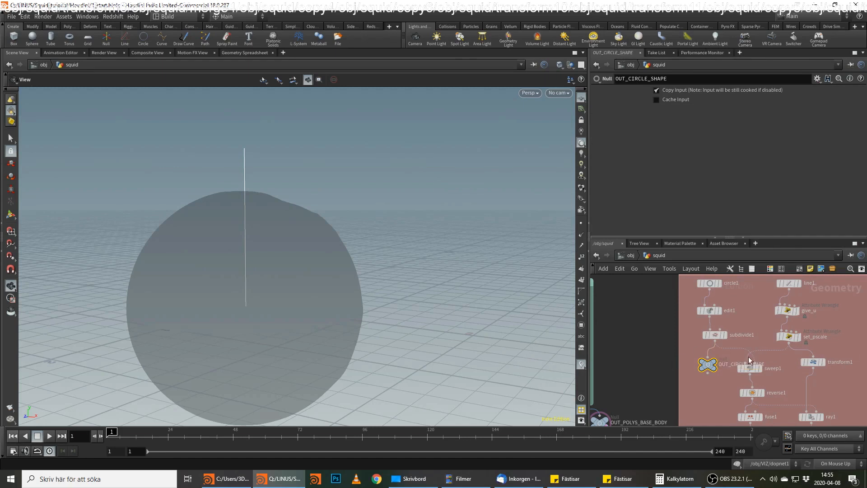
pyautogui.moveTo(708, 365)
pyautogui.moveTo(708, 365); pyautogui.dragTo(676, 364)
# Add an Object Merge node beside the set_pscale1 wrangle in the muscle network.
pyautogui.moveTo(832, 367); pyautogui.dragTo(485, 315, button='middle')
pyautogui.scroll(-3, 714, 327)
pyautogui.moveTo(788, 333); pyautogui.dragTo(592, 334, button='middle')
pyautogui.scroll(2, 591, 334)
pyautogui.moveTo(714, 423); pyautogui.dragTo(788, 397, button='middle')
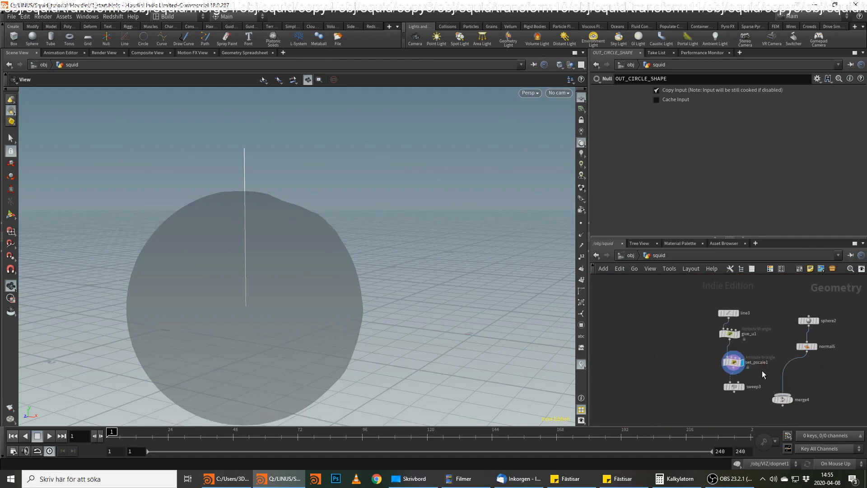
pyautogui.press('Tab')
pyautogui.write('objm')
pyautogui.press('Return')
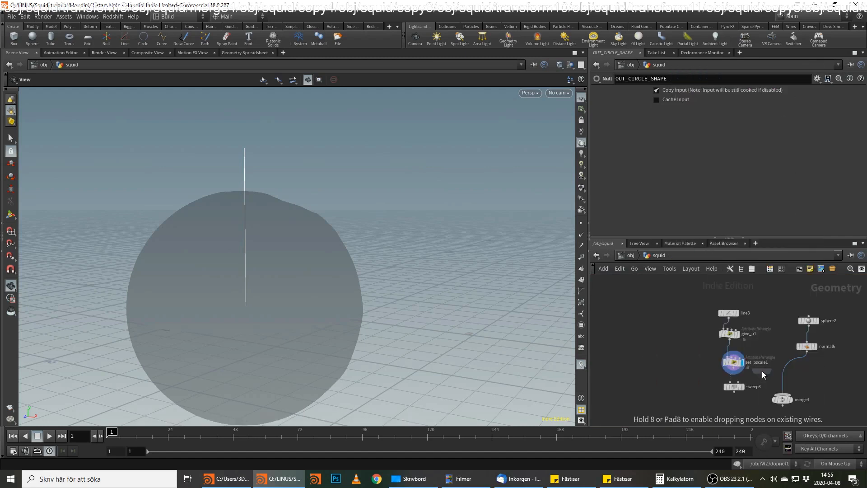
pyautogui.click(762, 370)
# Set the Object Merge's Object 1 to /obj/squid/OUT_CIRCLE_SHAPE.
pyautogui.click(853, 114)
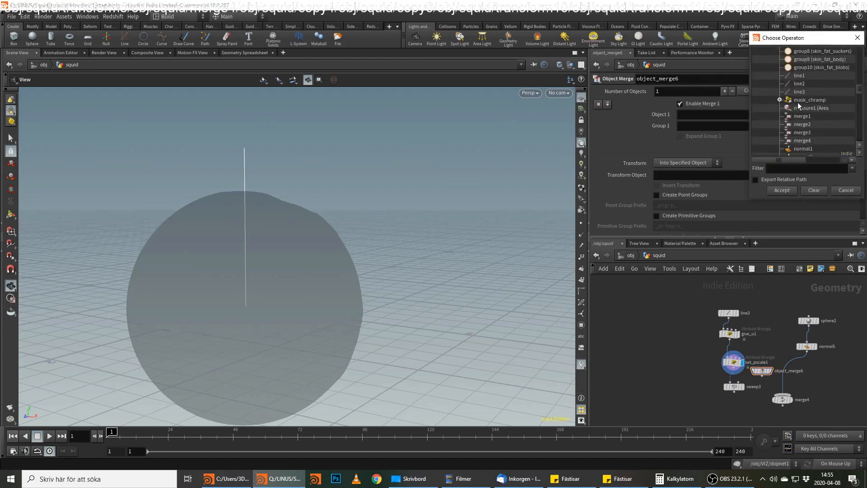
pyautogui.scroll(5, 798, 106)
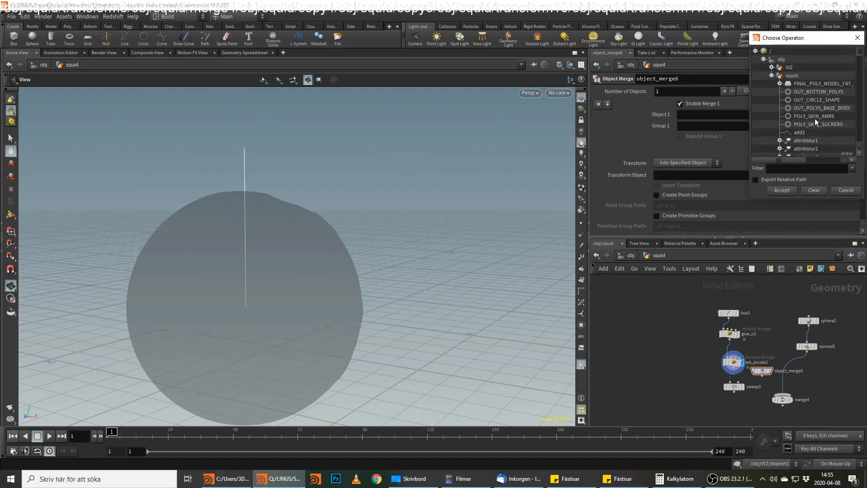
pyautogui.doubleClick(813, 100)
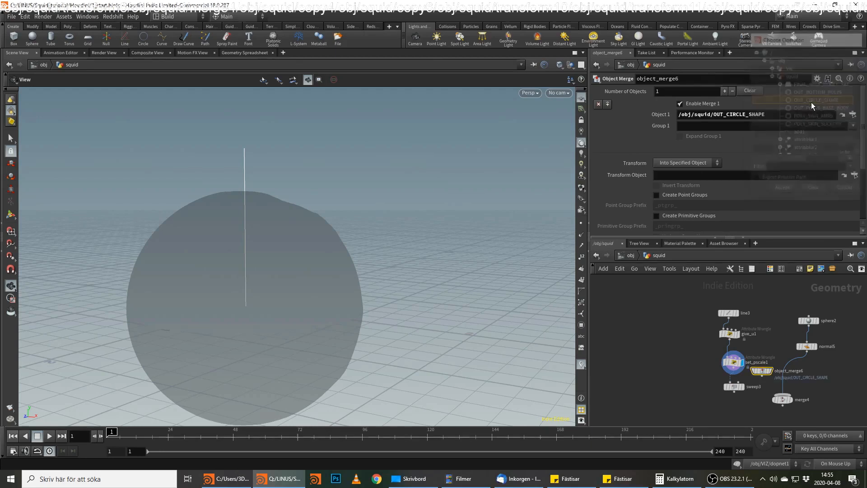
# Connect the Object Merge to the Sweep's second input as the cross section and display the Sweep.
pyautogui.scroll(3, 757, 376)
pyautogui.click(757, 369)
pyautogui.click(725, 379)
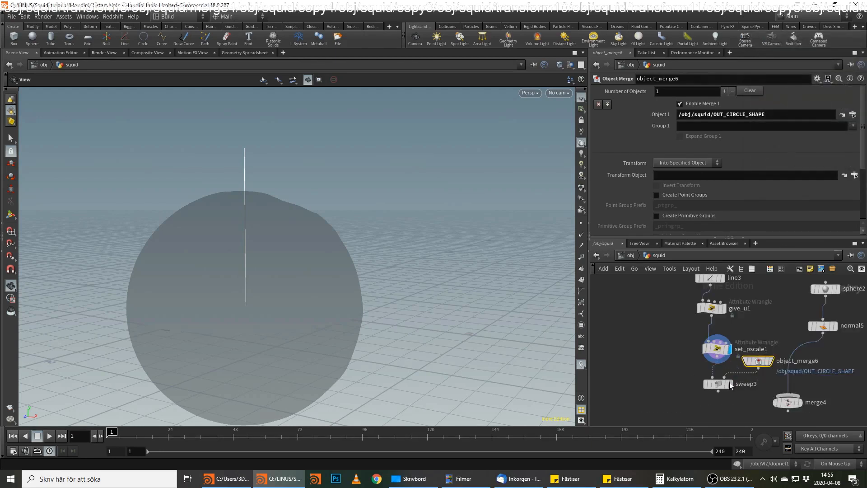
pyautogui.click(730, 383)
pyautogui.click(708, 385)
pyautogui.scroll(5, 315, 277)
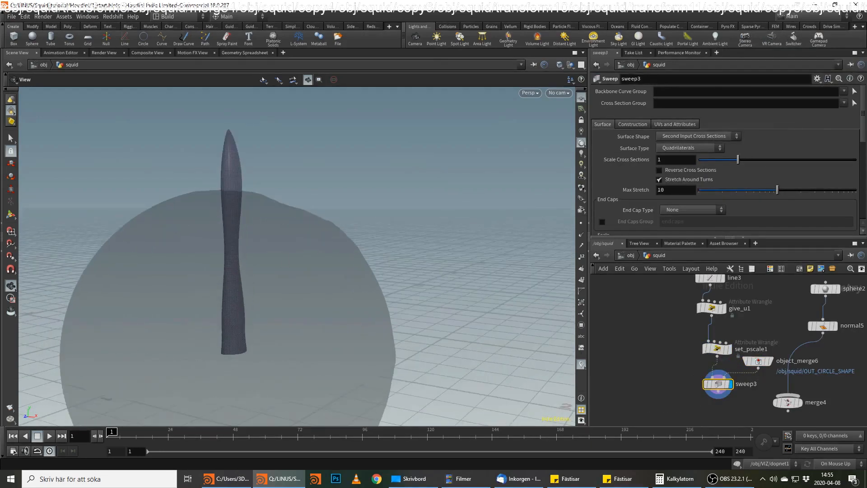
# Add a Fuse node after the sweep3 node and display it.
pyautogui.hotkey('alt', 'Tab')
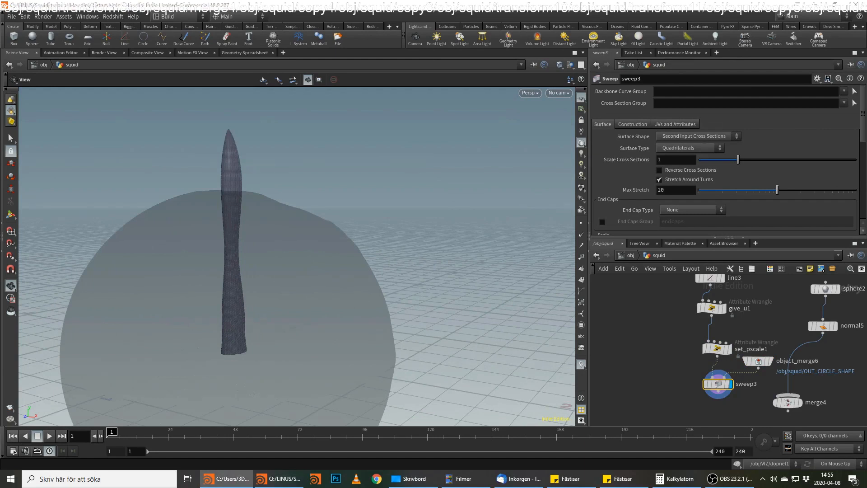
pyautogui.hotkey('alt', 'Tab')
pyautogui.press('Tab')
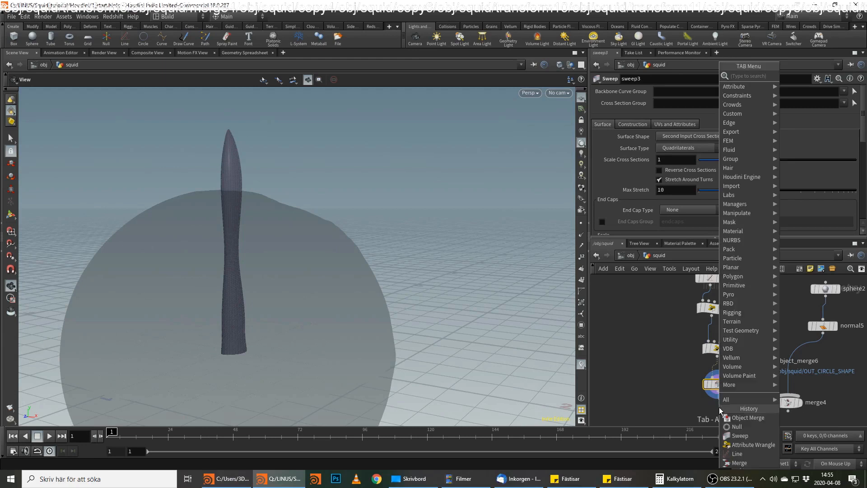
pyautogui.write('fus')
pyautogui.press('Return')
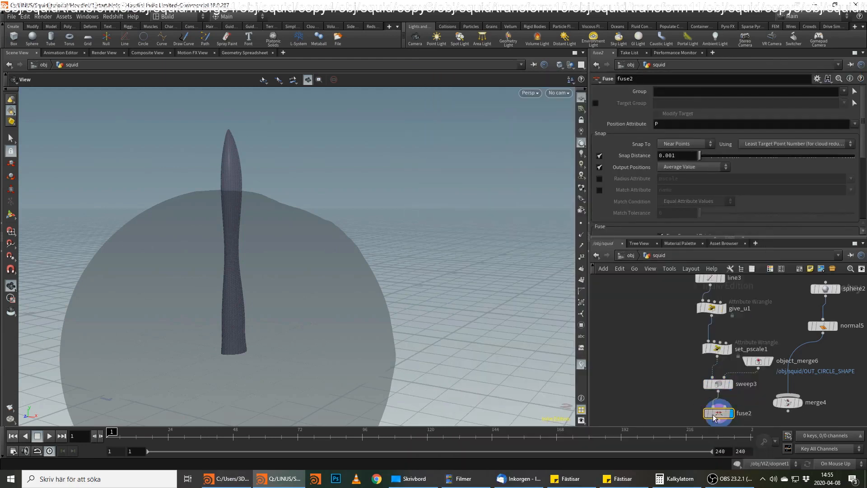
pyautogui.moveTo(739, 405); pyautogui.dragTo(739, 372, button='middle')
# Add a Reverse node after the Fuse node to flip the surface's facing, and display it.
pyautogui.click(715, 372)
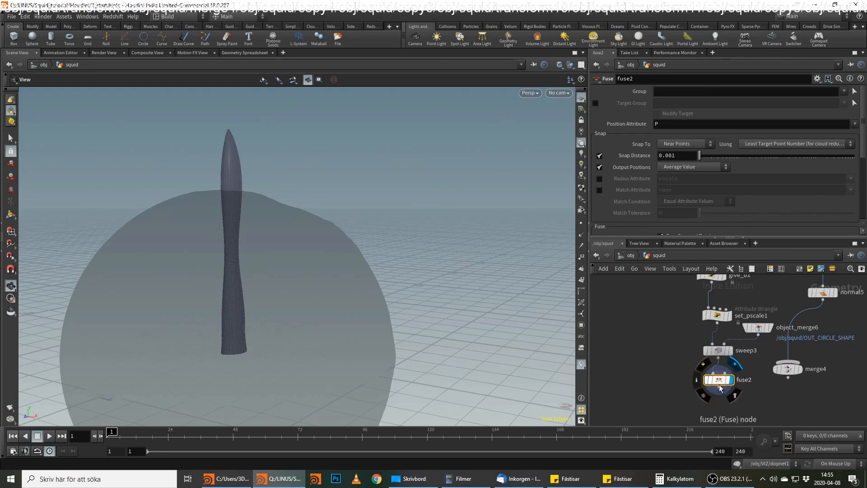
pyautogui.press('Tab')
pyautogui.write('reve')
pyautogui.press('Return')
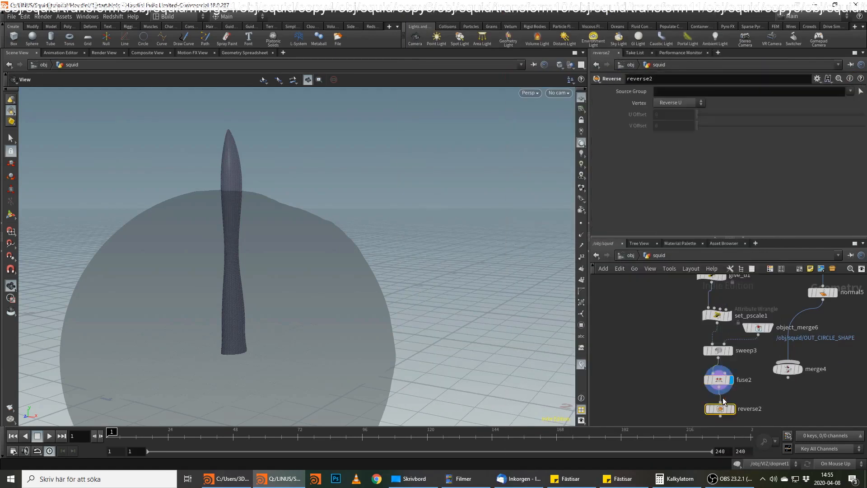
pyautogui.click(721, 409)
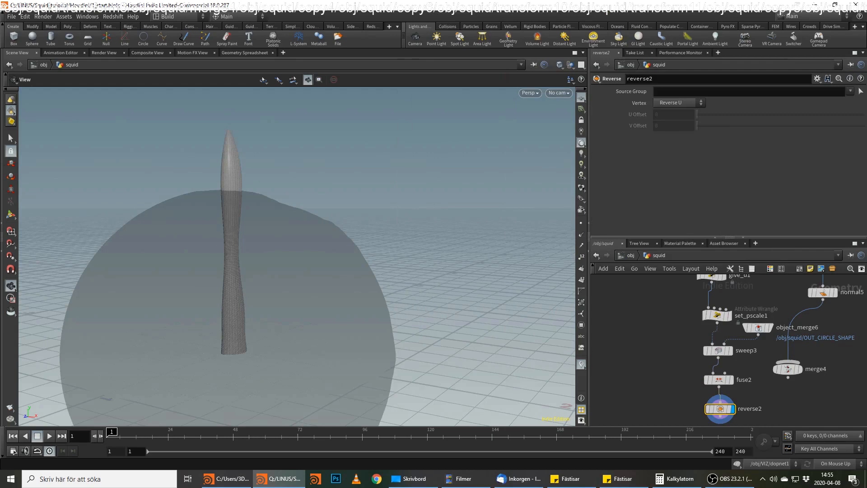
# Add a Normal node after the Reverse node and display it.
pyautogui.moveTo(720, 424); pyautogui.dragTo(724, 374, button='middle')
pyautogui.click(724, 366)
pyautogui.press('Tab')
pyautogui.write('norm')
pyautogui.press('Return')
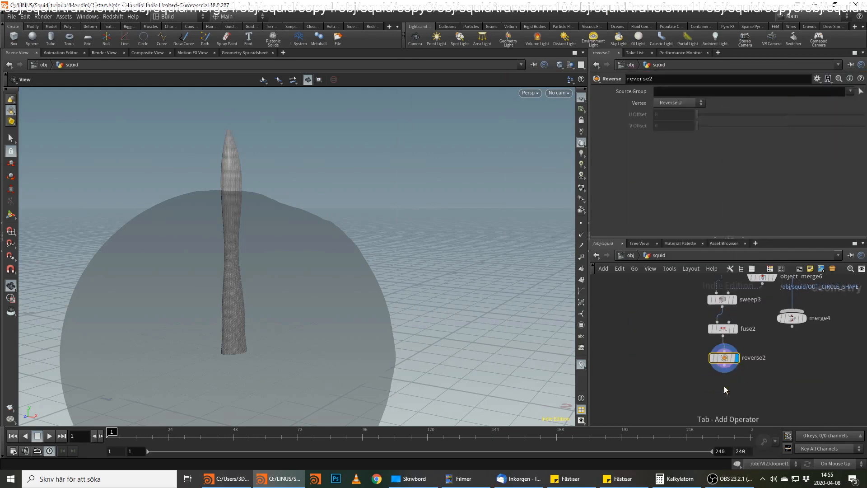
pyautogui.click(723, 387)
pyautogui.click(735, 387)
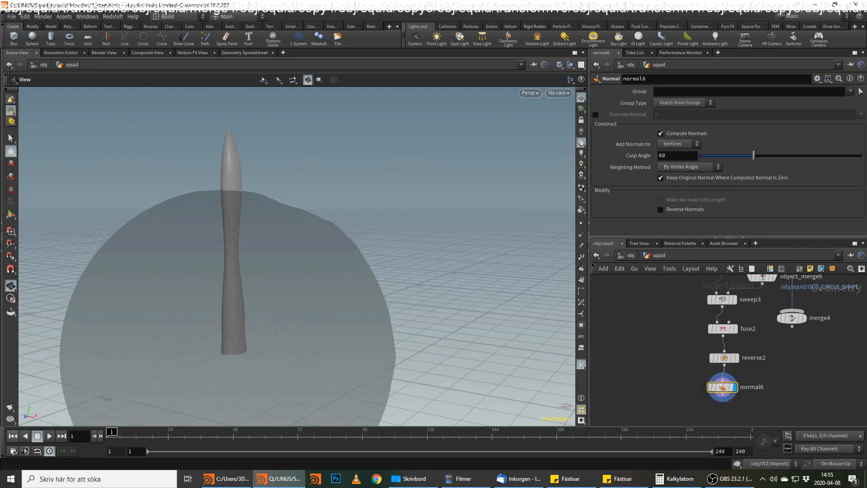
# Add a Transform node after the normal6 node and display it.
pyautogui.hotkey('alt', 'Tab')
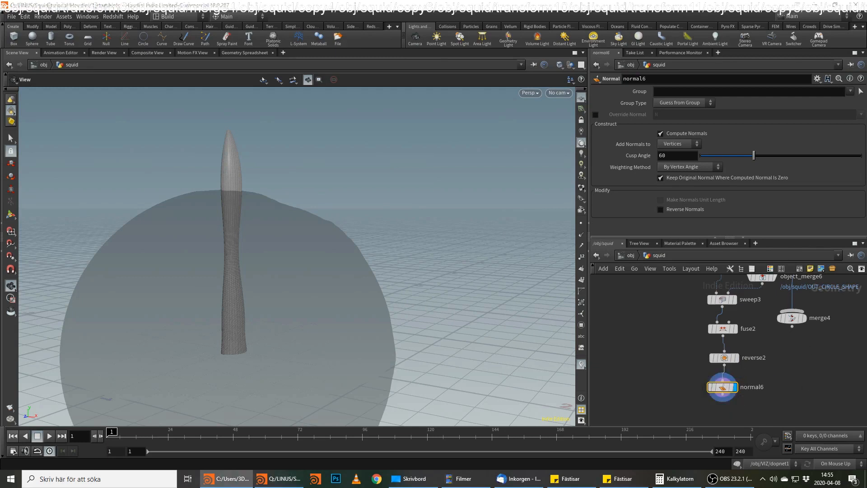
pyautogui.moveTo(788, 395); pyautogui.dragTo(750, 375, button='middle')
pyautogui.click(685, 375)
pyautogui.press('Tab')
pyautogui.write('tran')
pyautogui.press('Return')
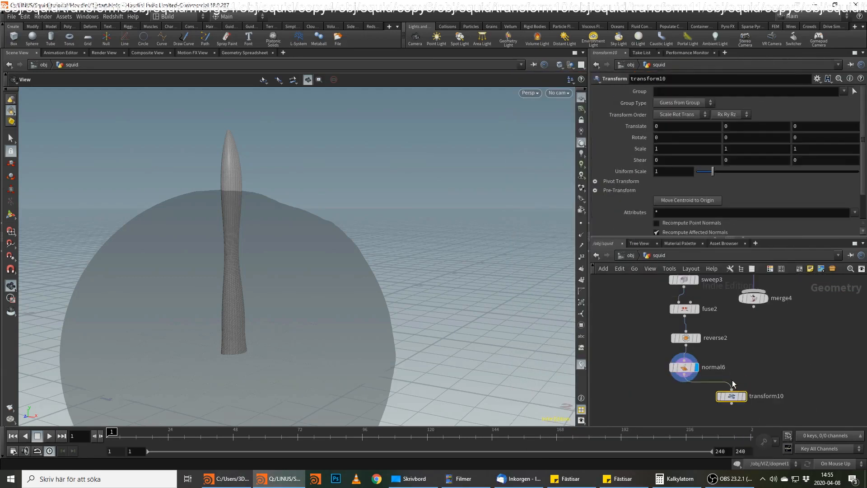
pyautogui.click(743, 396)
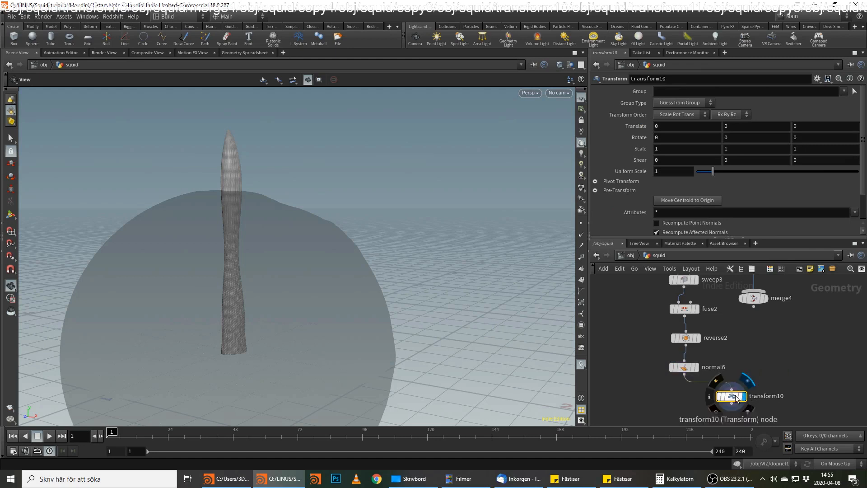
# Set the Transform's X translation to -0.7 and Z rotation to 90, and align the node beneath normal6.
pyautogui.click(668, 126)
pyautogui.write('-.7')
pyautogui.press('Return')
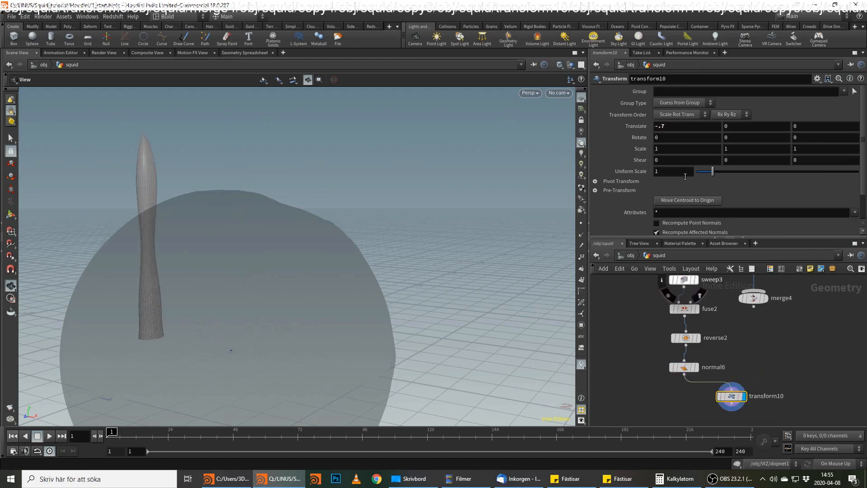
pyautogui.click(813, 127)
pyautogui.click(804, 135)
pyautogui.write('90')
pyautogui.press('Return')
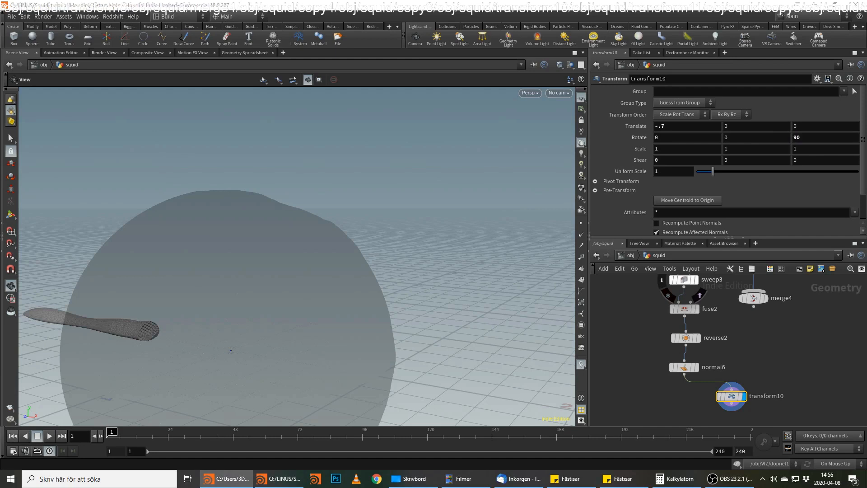
pyautogui.moveTo(731, 398); pyautogui.dragTo(690, 397)
# Add a second Transform below transform10 and set its Y rotation to -3.
pyautogui.moveTo(790, 397); pyautogui.dragTo(800, 367, button='middle')
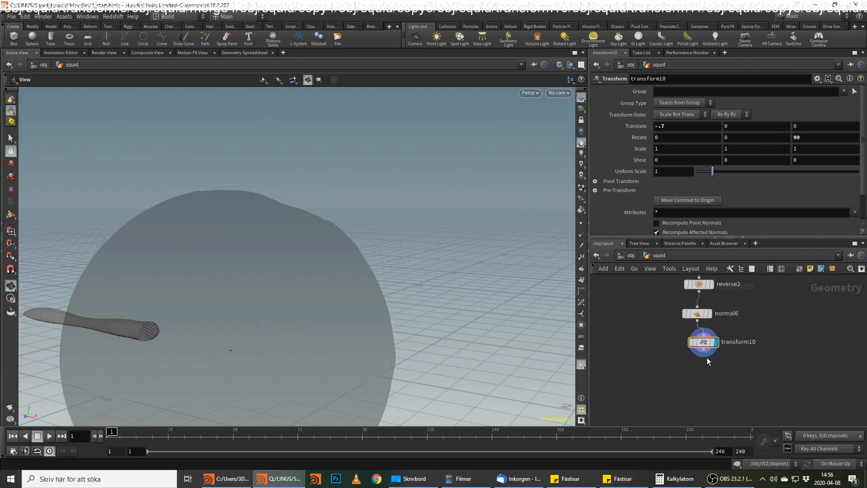
pyautogui.click(704, 354)
pyautogui.press('Tab')
pyautogui.write('tran')
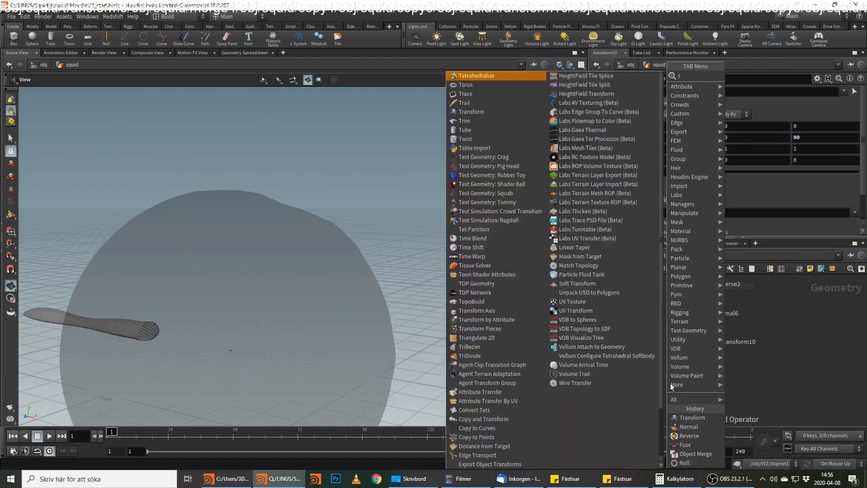
pyautogui.press('Return')
pyautogui.click(666, 382)
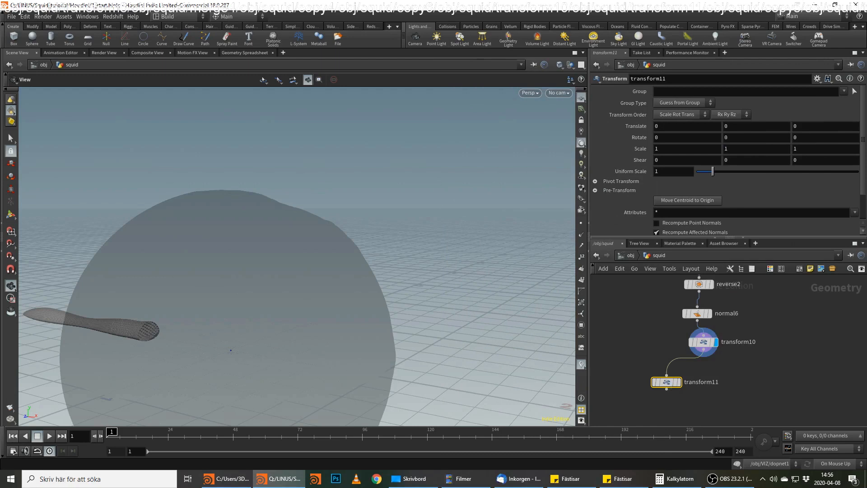
pyautogui.hotkey('alt', 'Tab')
pyautogui.click(727, 139)
pyautogui.write('-3')
pyautogui.press('Return')
# Add a Copy and Transform node after transform11 and display it.
pyautogui.click(667, 388)
pyautogui.press('Tab')
pyautogui.write('copy')
pyautogui.press('Return')
pyautogui.press('Return')
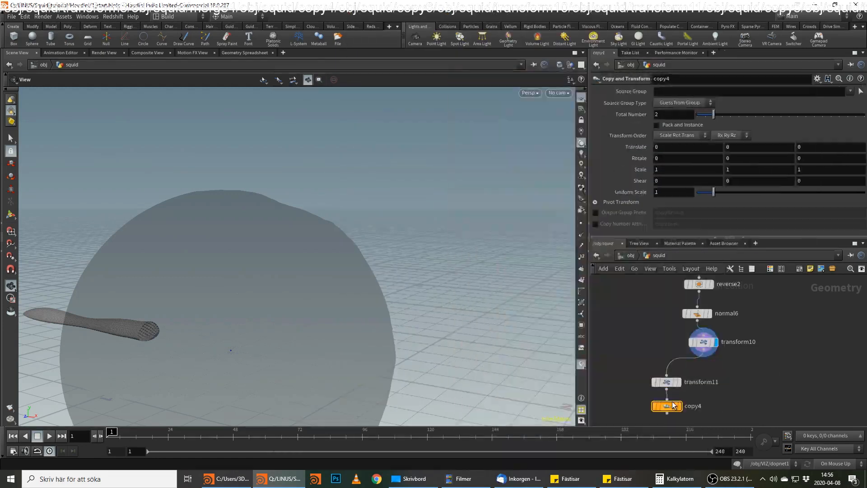
pyautogui.click(679, 411)
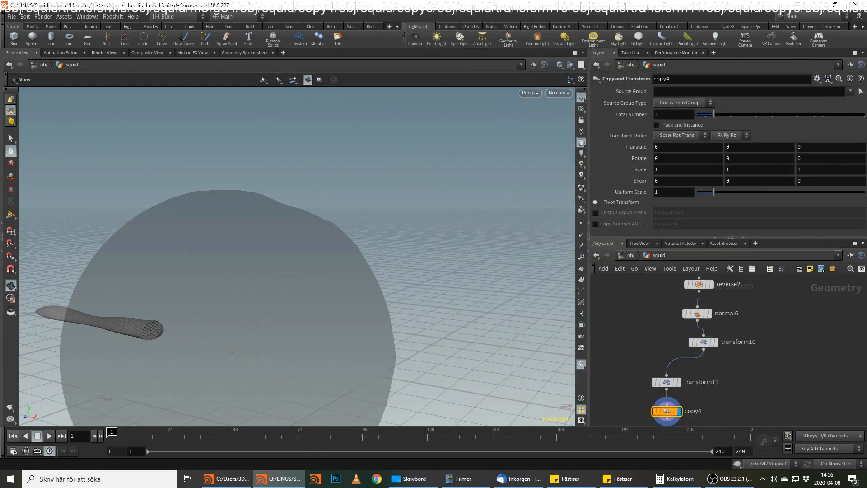
# Set the Copy and Transform to 10 total copies with a Y rotation of 34.75.
pyautogui.hotkey('alt', 'Tab')
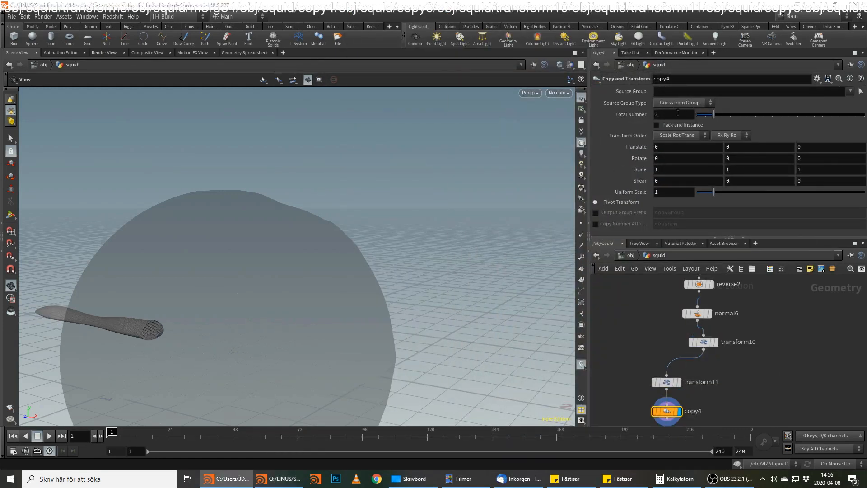
pyautogui.moveTo(678, 113); pyautogui.dragTo(562, 113)
pyautogui.write('10')
pyautogui.press('Return')
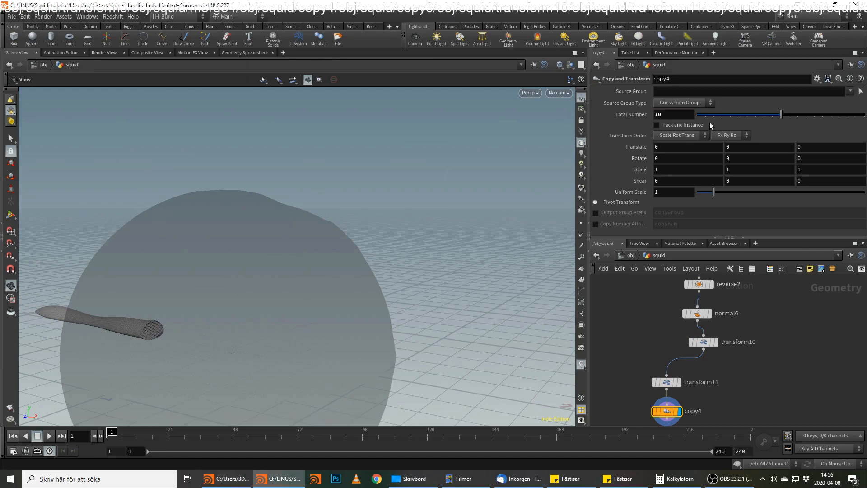
pyautogui.hotkey('alt', 'Tab')
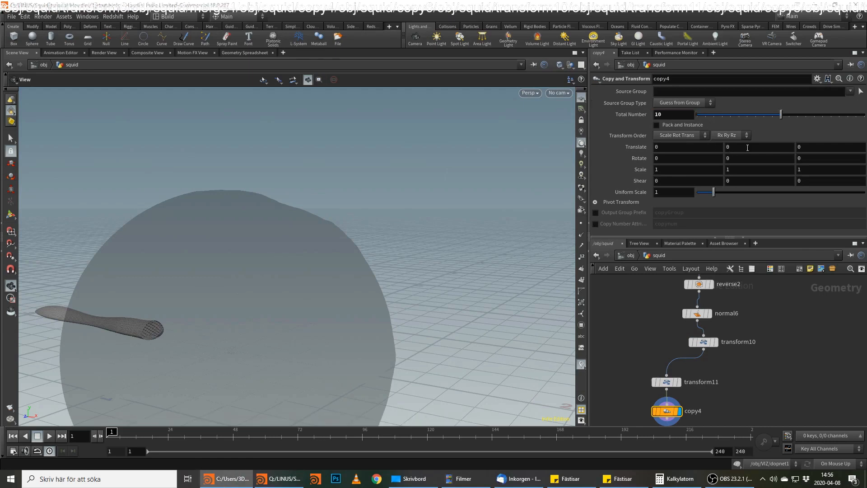
pyautogui.click(736, 159)
pyautogui.write('34')
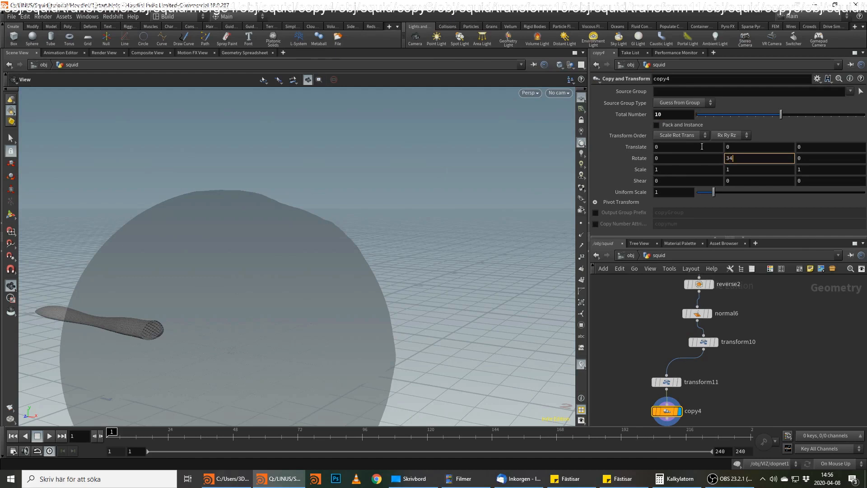
pyautogui.write('.75')
pyautogui.press('Return')
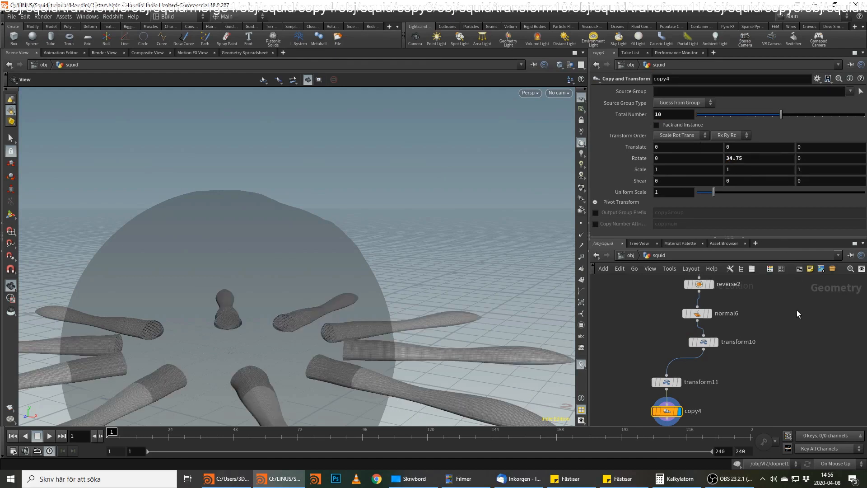
# Add a Merge node fed by the Copy and Transform's output and display it.
pyautogui.moveTo(812, 357); pyautogui.dragTo(803, 318, button='middle')
pyautogui.moveTo(665, 397); pyautogui.dragTo(668, 339, button='middle')
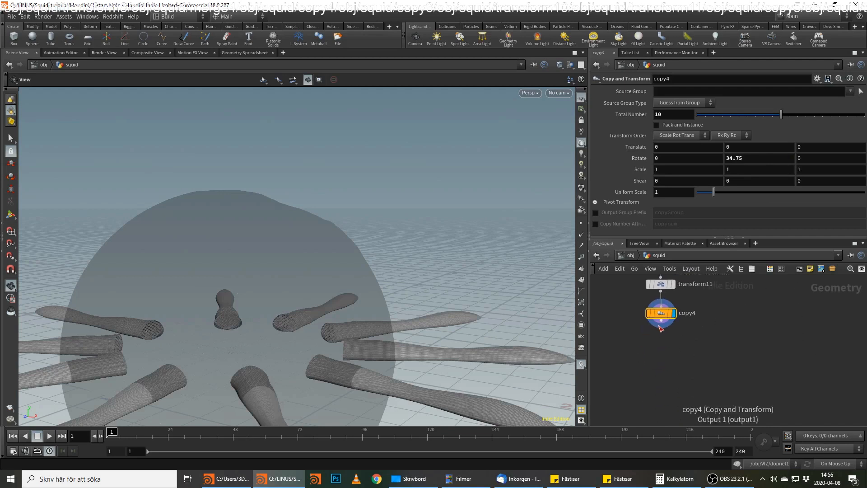
pyautogui.moveTo(661, 322); pyautogui.dragTo(687, 359)
pyautogui.write('merg')
pyautogui.press('Return')
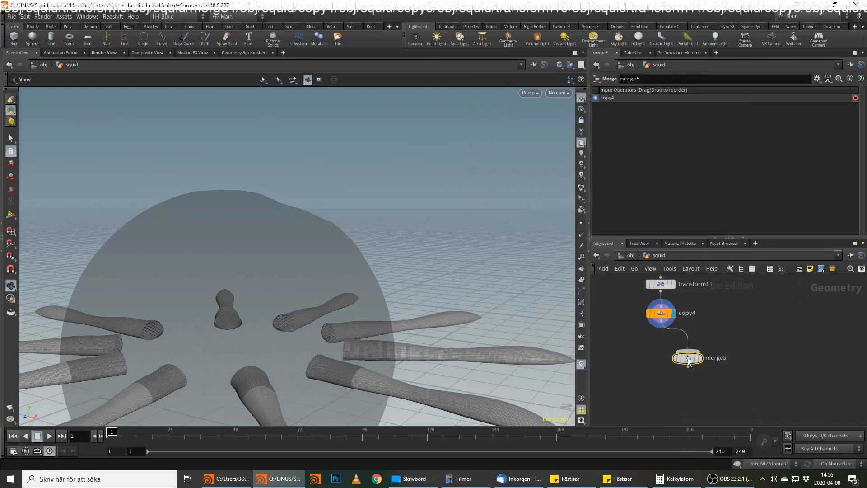
pyautogui.click(701, 359)
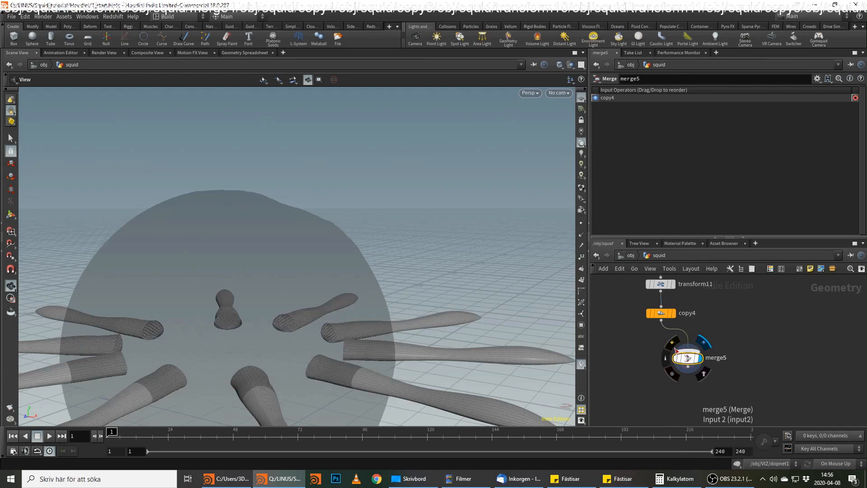
# Duplicate the transform11 and copy4 pair twice, placing both new branches beside the original under transform10.
pyautogui.moveTo(724, 318); pyautogui.dragTo(730, 353, button='middle')
pyautogui.moveTo(719, 308); pyautogui.dragTo(775, 348)
# Set the translation of transform12 to 0.05 in X and 0.4 in Y, and its Y rotation to 27.
pyautogui.click(715, 320)
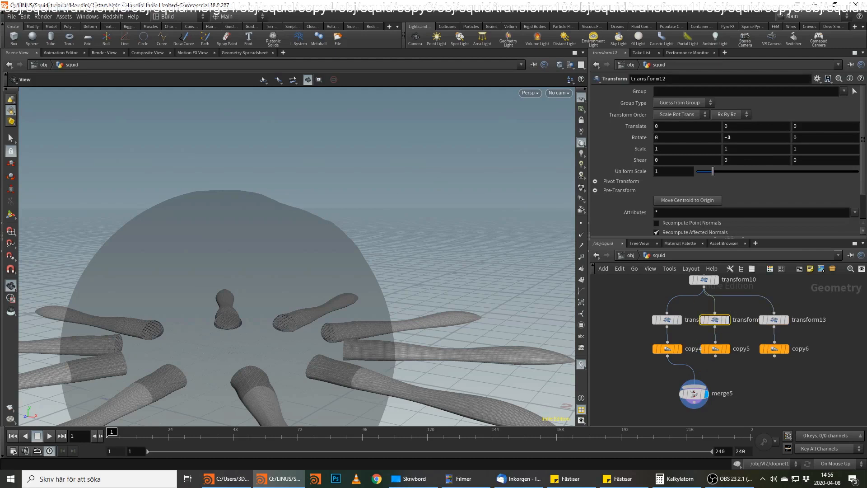
pyautogui.click(658, 129)
pyautogui.write('.05.')
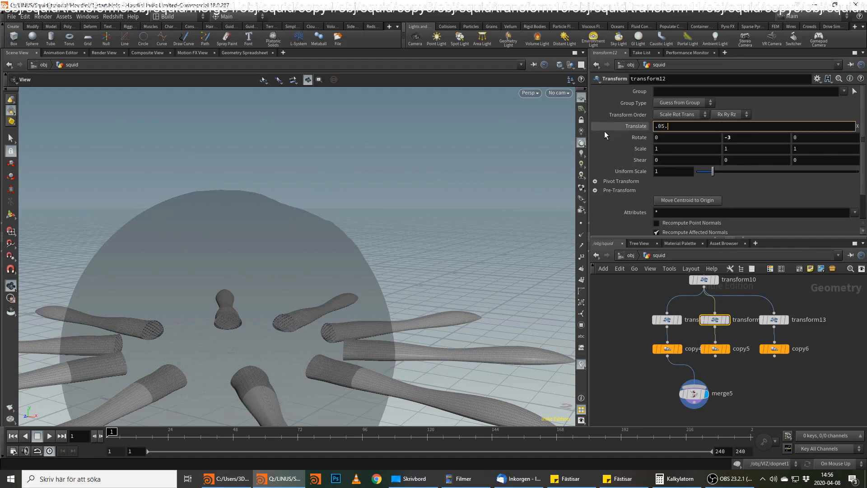
pyautogui.press('Tab')
pyautogui.write('.4')
pyautogui.press('Return')
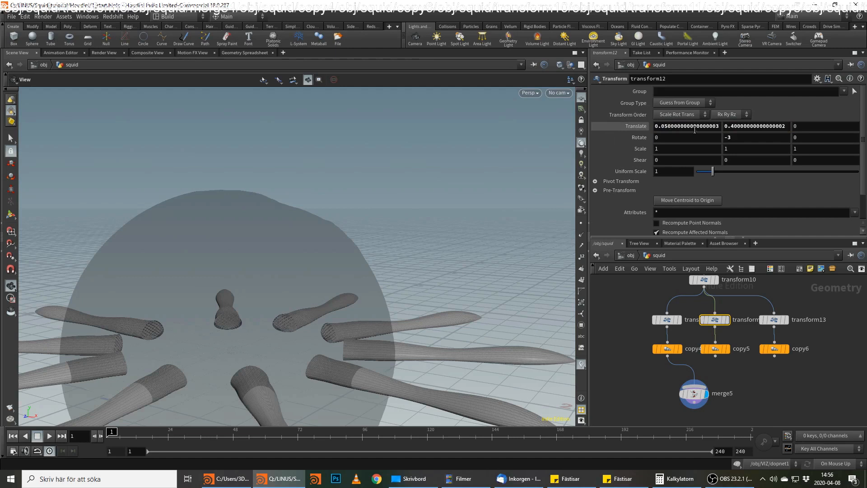
pyautogui.moveTo(761, 139); pyautogui.dragTo(635, 113)
pyautogui.write('27')
pyautogui.press('Return')
# Display copy5 and set it to 12 total copies with a Y rotation of 30.
pyautogui.click(668, 349)
pyautogui.click(667, 322)
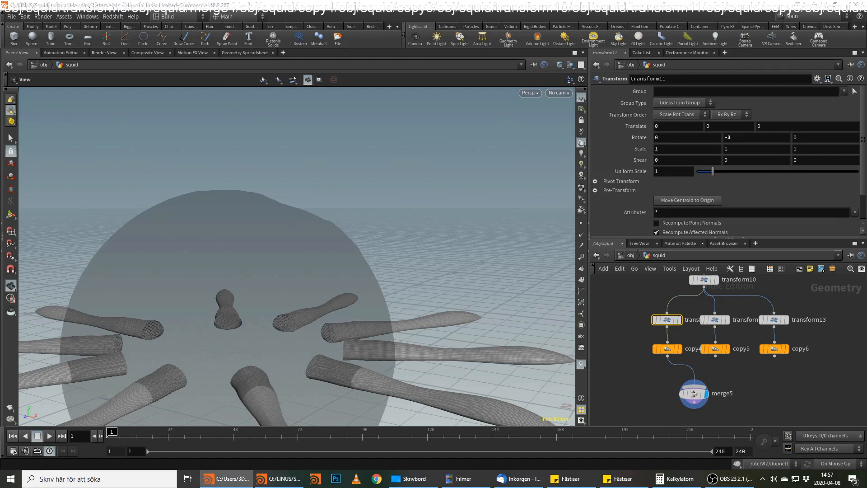
pyautogui.click(728, 350)
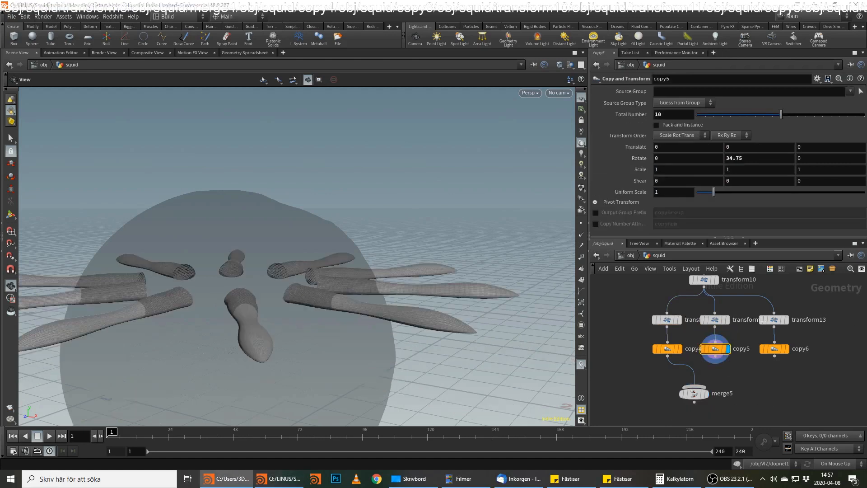
pyautogui.moveTo(687, 116); pyautogui.dragTo(617, 126)
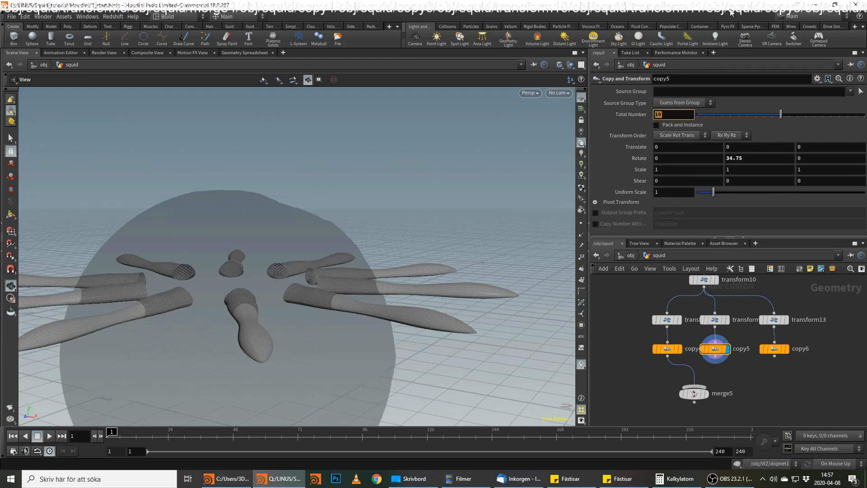
pyautogui.write('12')
pyautogui.press('Return')
pyautogui.moveTo(768, 159); pyautogui.dragTo(638, 153)
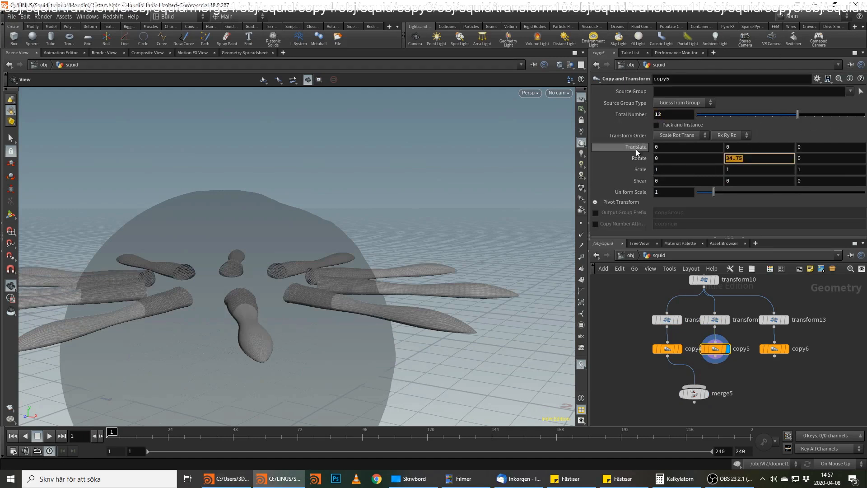
pyautogui.write('30')
pyautogui.press('Return')
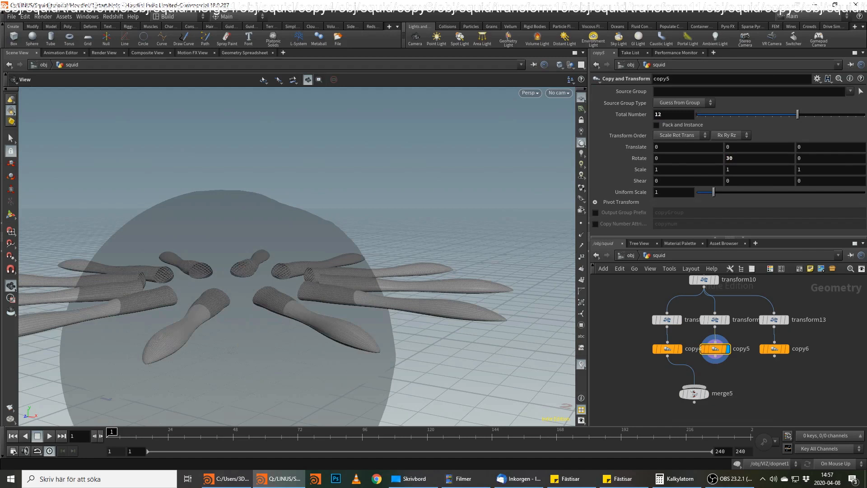
# Wire copy5 into merge5 and set the translation of transform13 to -0.25 in X and 0.25 in Y.
pyautogui.click(715, 356)
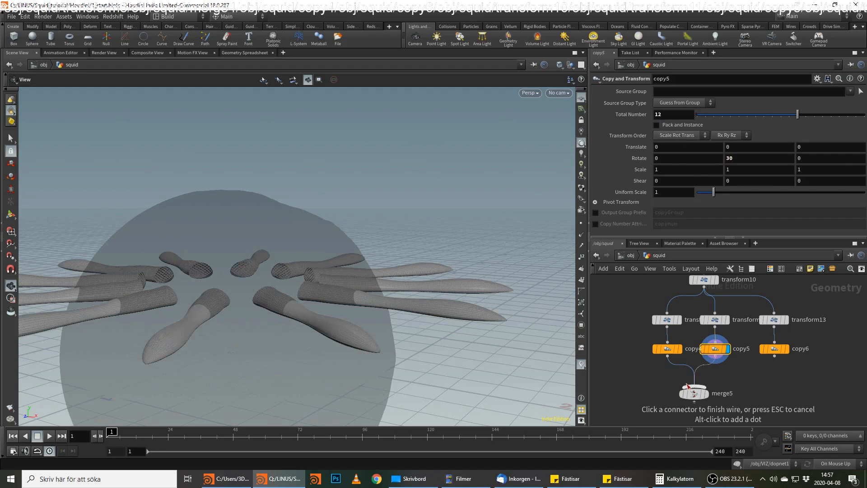
pyautogui.click(693, 384)
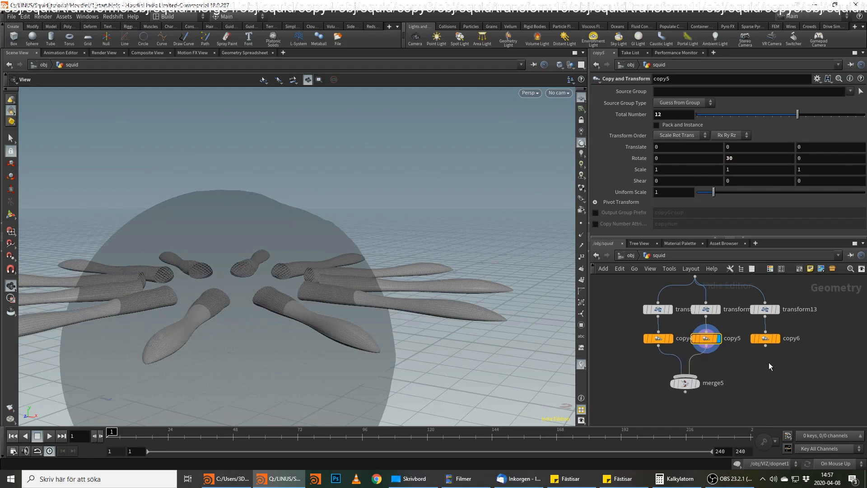
pyautogui.click(767, 308)
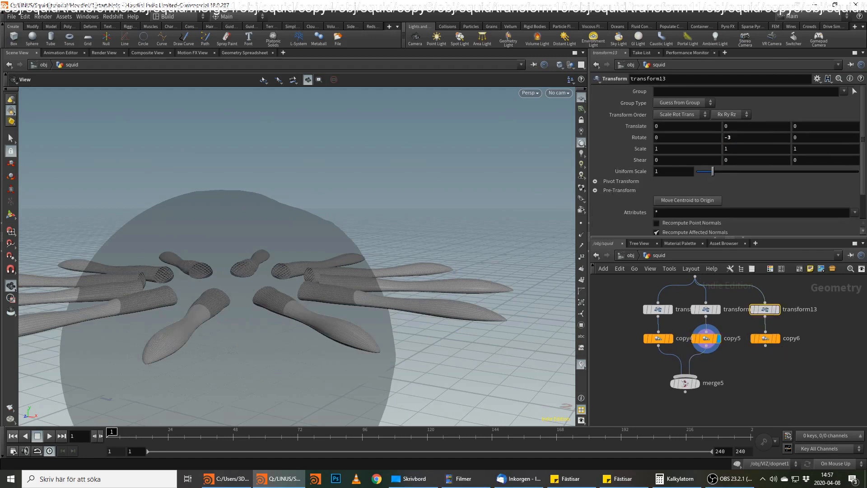
pyautogui.hotkey('alt', 'Tab')
pyautogui.click(663, 126)
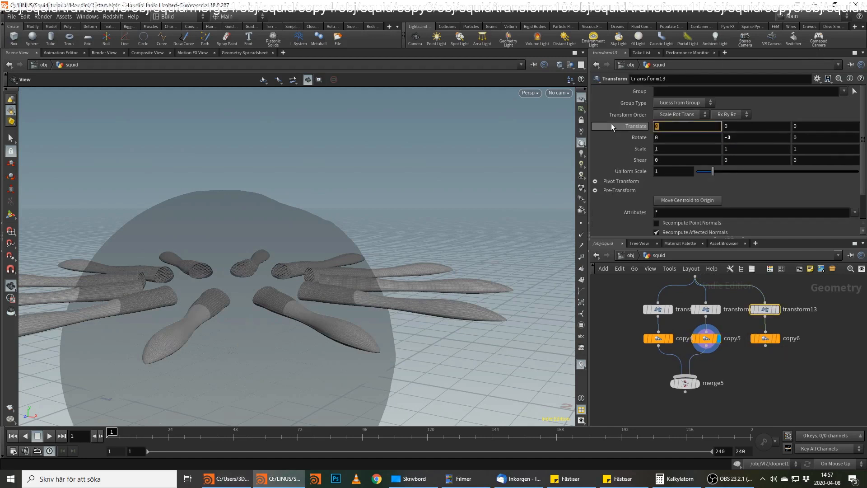
pyautogui.press('Tab')
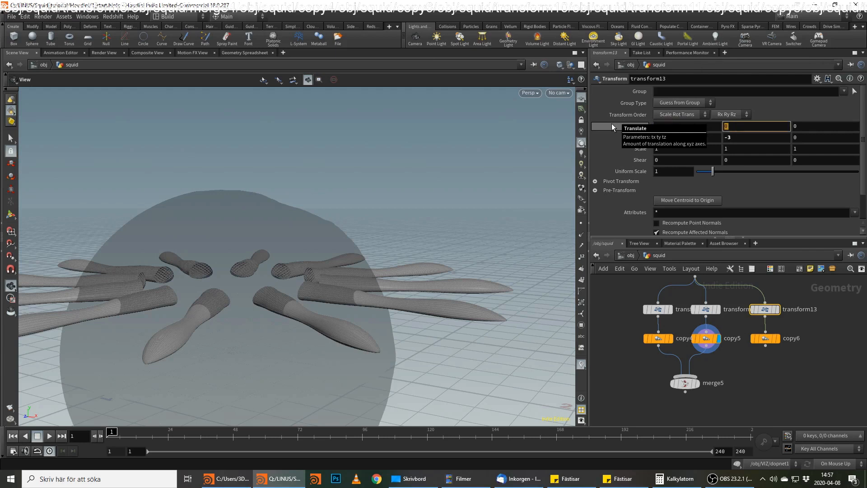
pyautogui.write('.25')
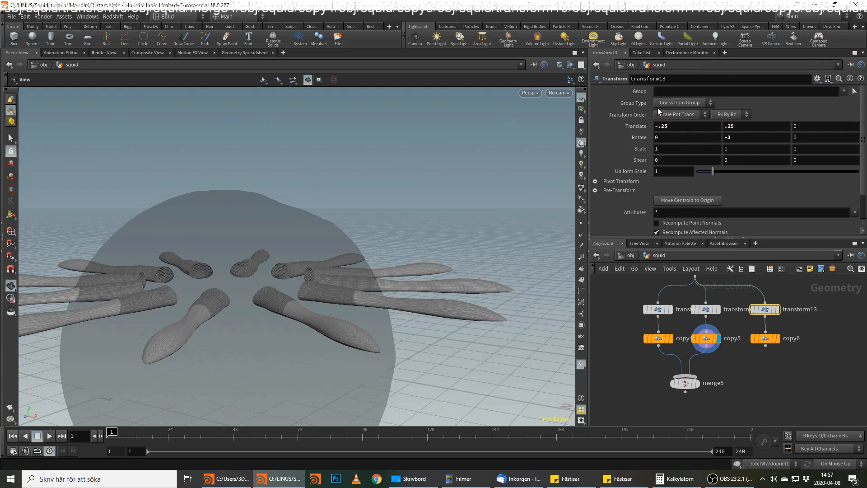
# Set the Y rotation of transform13 to 27 and its uniform scale to 0.5.
pyautogui.click(755, 136)
pyautogui.write('27')
pyautogui.press('Return')
pyautogui.click(660, 172)
pyautogui.write('.5')
pyautogui.press('Return')
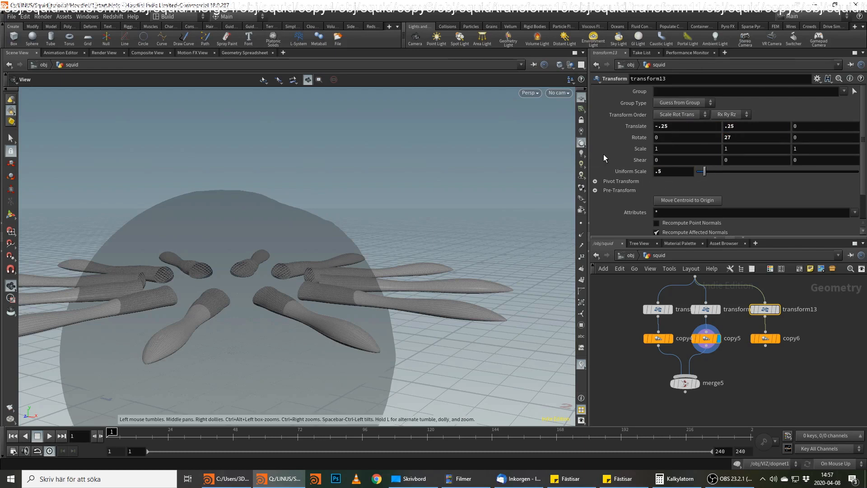
# Set copy6 to 15 total copies with a Y rotation of 69.5.
pyautogui.click(764, 337)
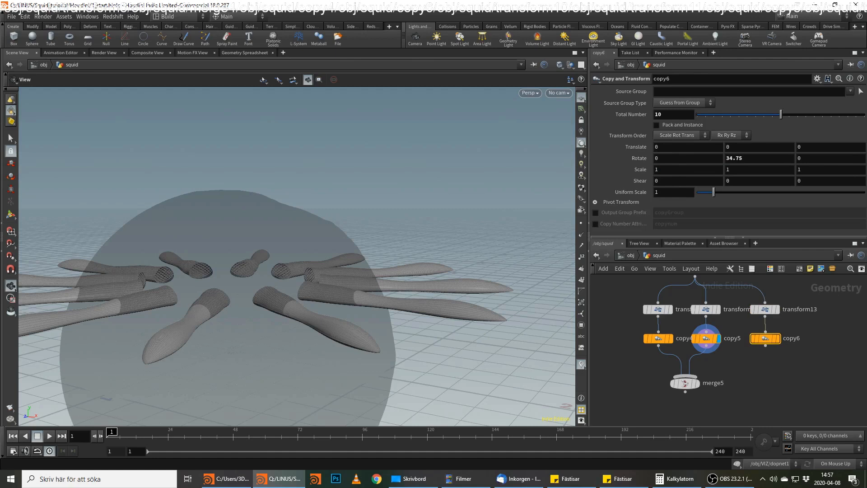
pyautogui.click(664, 114)
pyautogui.write('15')
pyautogui.press('Return')
pyautogui.click(734, 158)
pyautogui.write('69.5')
pyautogui.press('Return')
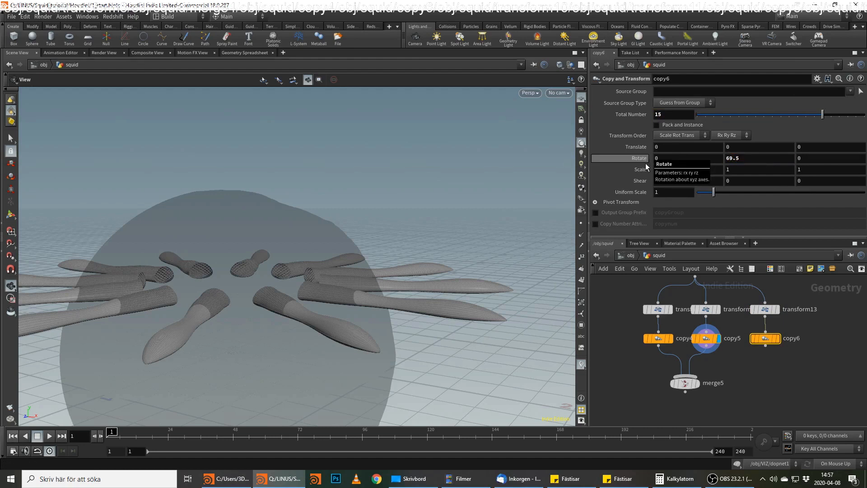
# Wire copy6 into merge5 and display the merged rings of muscles.
pyautogui.click(766, 346)
pyautogui.click(699, 382)
pyautogui.click(698, 383)
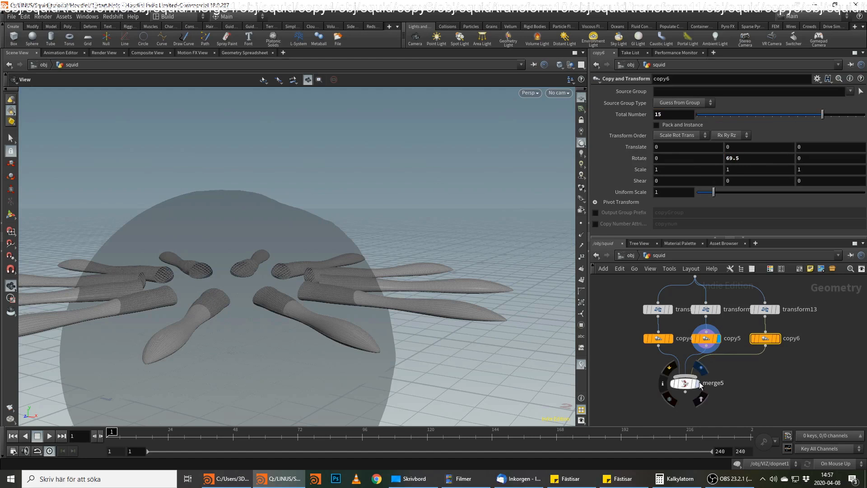
pyautogui.moveTo(373, 325); pyautogui.dragTo(271, 326, button='right')
pyautogui.moveTo(271, 326); pyautogui.dragTo(343, 299)
# Show the output of merge2, at the end of the arms network, as a template reference around the muscles.
pyautogui.scroll(-2, 620, 332)
pyautogui.moveTo(620, 332); pyautogui.dragTo(856, 332, button='middle')
pyautogui.scroll(-4, 762, 325)
pyautogui.moveTo(757, 336); pyautogui.dragTo(830, 374, button='middle')
pyautogui.scroll(1, 688, 348)
pyautogui.moveTo(626, 328); pyautogui.dragTo(684, 373, button='middle')
pyautogui.scroll(1, 687, 348)
pyautogui.scroll(-1, 681, 377)
pyautogui.moveTo(714, 418); pyautogui.dragTo(621, 311, button='middle')
pyautogui.moveTo(832, 343); pyautogui.dragTo(806, 411, button='middle')
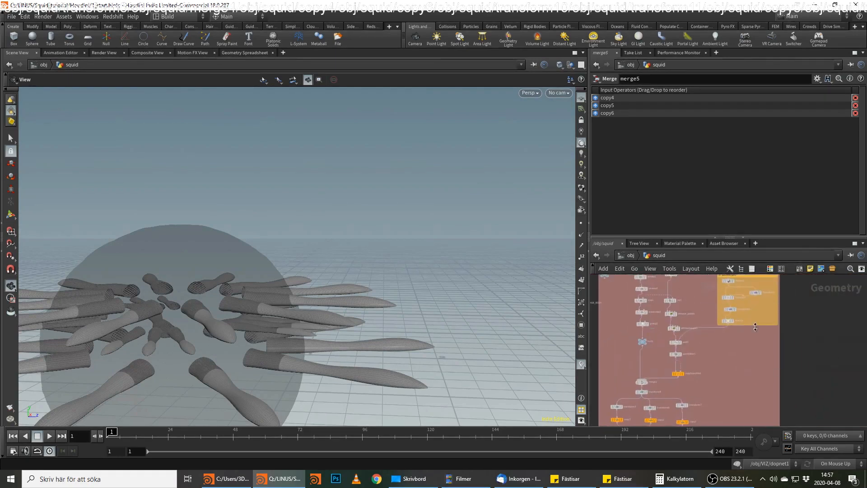
pyautogui.scroll(4, 743, 318)
pyautogui.scroll(-2, 731, 313)
pyautogui.moveTo(736, 312); pyautogui.dragTo(782, 343, button='middle')
pyautogui.scroll(1, 747, 352)
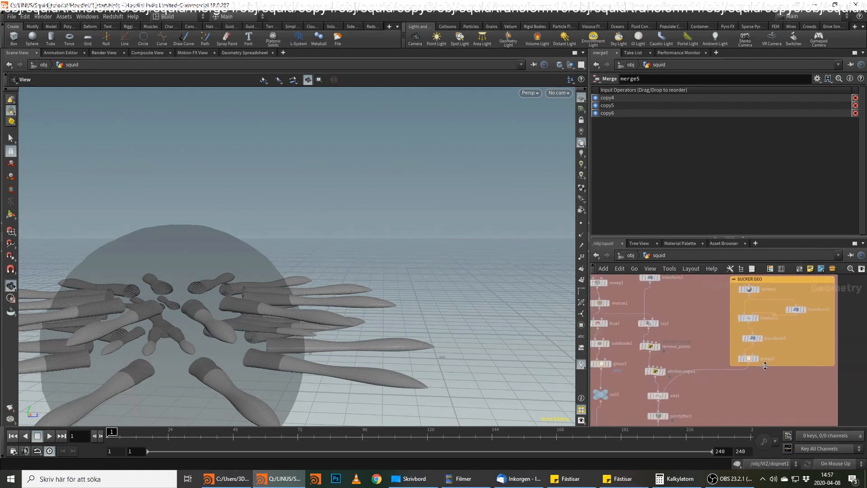
pyautogui.scroll(-3, 726, 392)
pyautogui.moveTo(727, 394); pyautogui.dragTo(758, 425, button='middle')
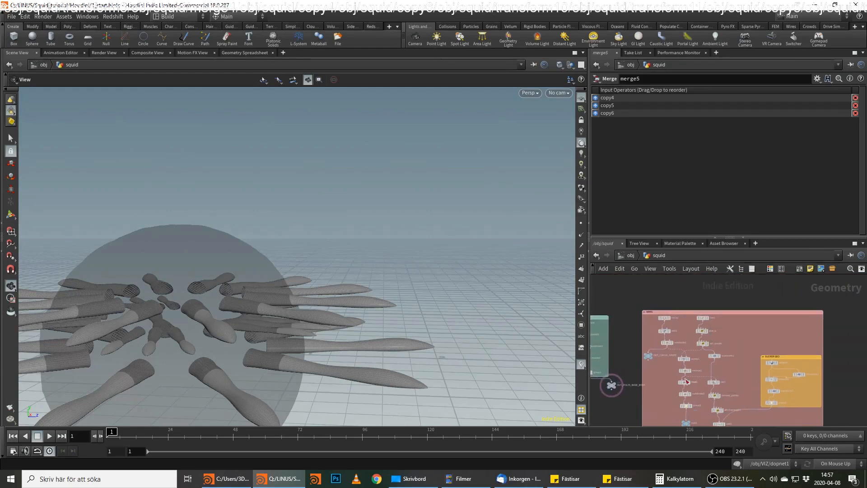
pyautogui.scroll(3, 663, 367)
pyautogui.moveTo(682, 384); pyautogui.dragTo(685, 297, button='middle')
pyautogui.moveTo(677, 358); pyautogui.dragTo(683, 301, button='middle')
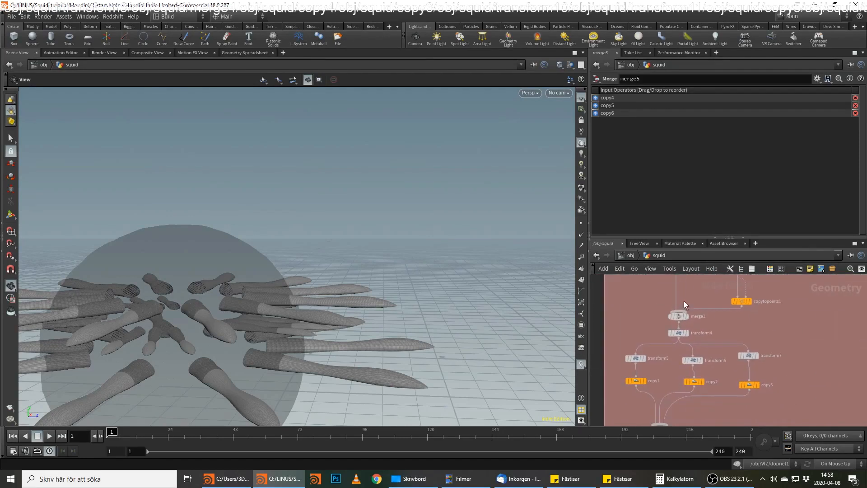
pyautogui.click(684, 317)
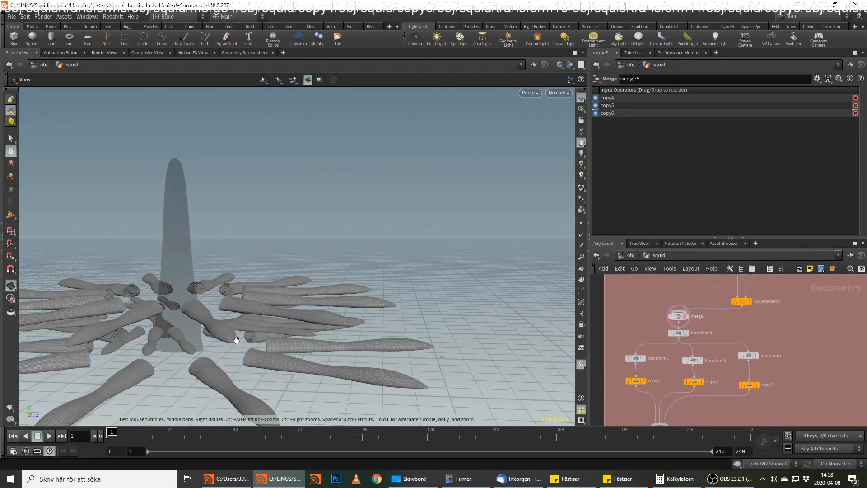
pyautogui.moveTo(712, 347); pyautogui.dragTo(723, 284, button='middle')
pyautogui.moveTo(676, 364)
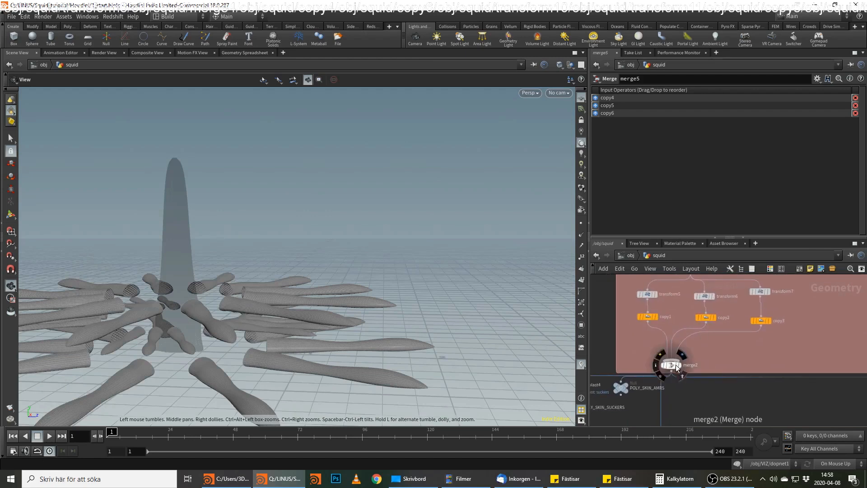
pyautogui.moveTo(292, 320); pyautogui.dragTo(202, 288)
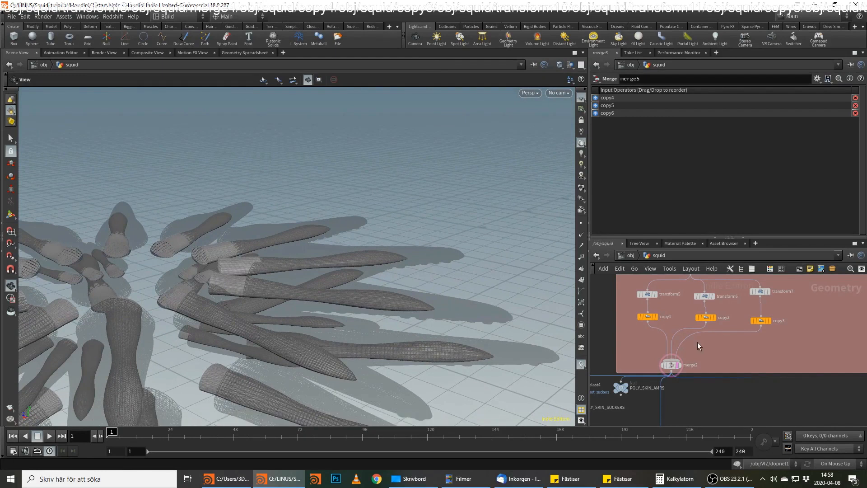
# Lengthen line3 at the start of the muscle chain, trying a length of 1.45 and settling on 1.55.
pyautogui.scroll(-3, 798, 361)
pyautogui.moveTo(801, 350); pyautogui.dragTo(703, 368, button='middle')
pyautogui.moveTo(830, 325); pyautogui.dragTo(660, 393, button='middle')
pyautogui.scroll(-1, 762, 356)
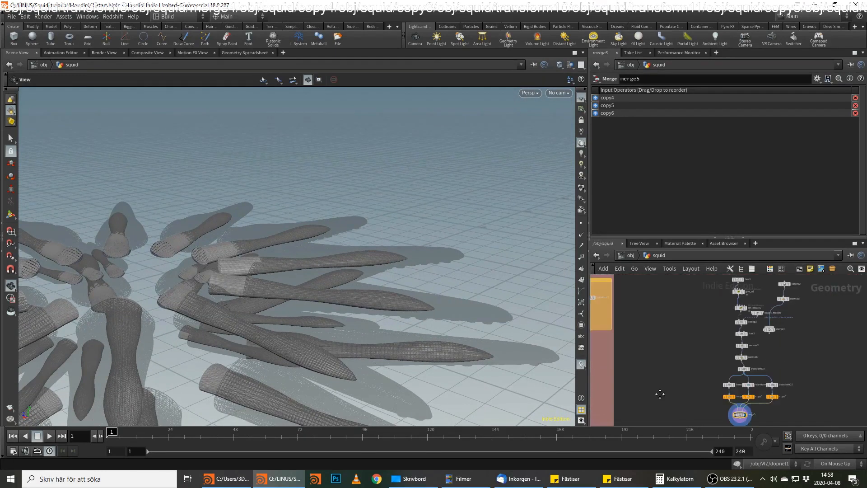
pyautogui.scroll(2, 785, 324)
pyautogui.moveTo(785, 324); pyautogui.dragTo(775, 380, button='middle')
pyautogui.click(718, 329)
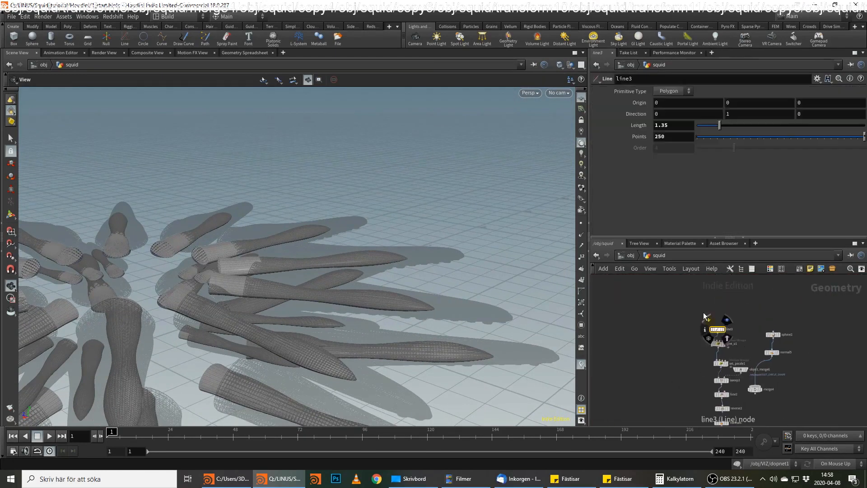
pyautogui.click(679, 125)
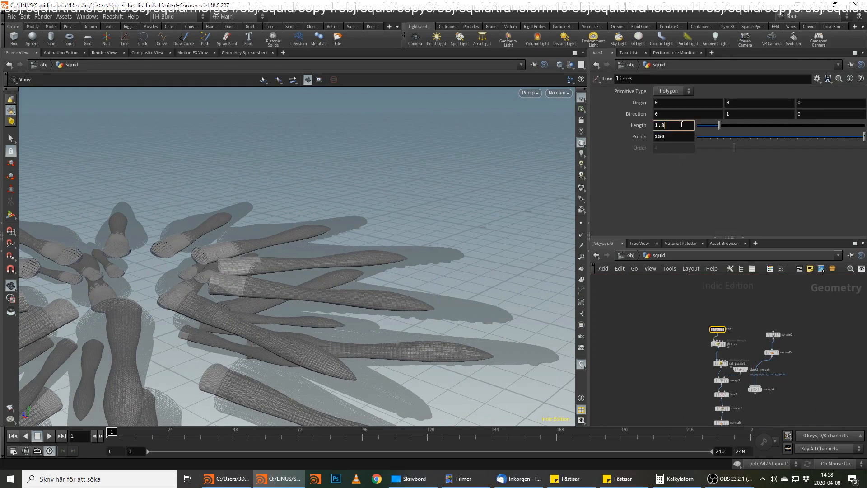
pyautogui.write('45')
pyautogui.press('Return')
pyautogui.moveTo(461, 315); pyautogui.dragTo(380, 303)
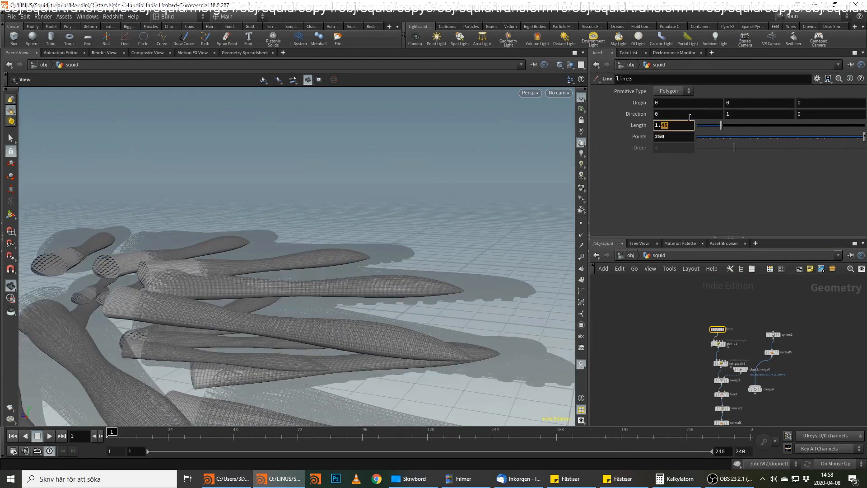
pyautogui.press('Return')
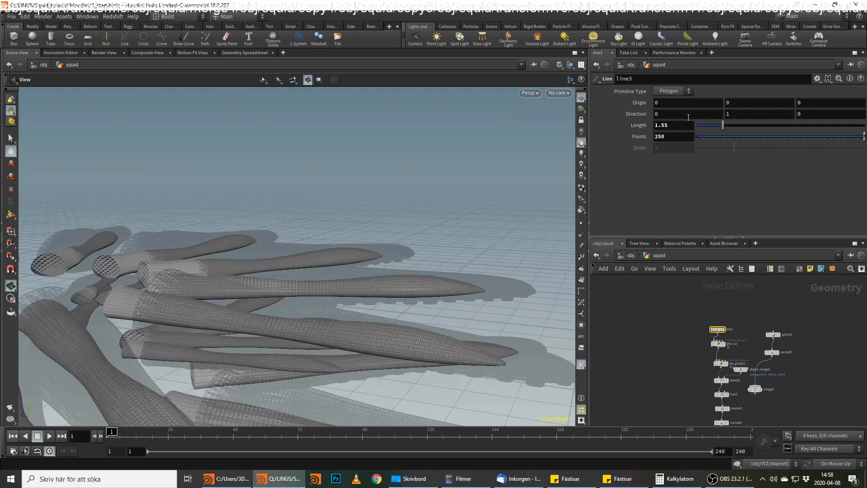
pyautogui.moveTo(460, 283); pyautogui.dragTo(226, 253)
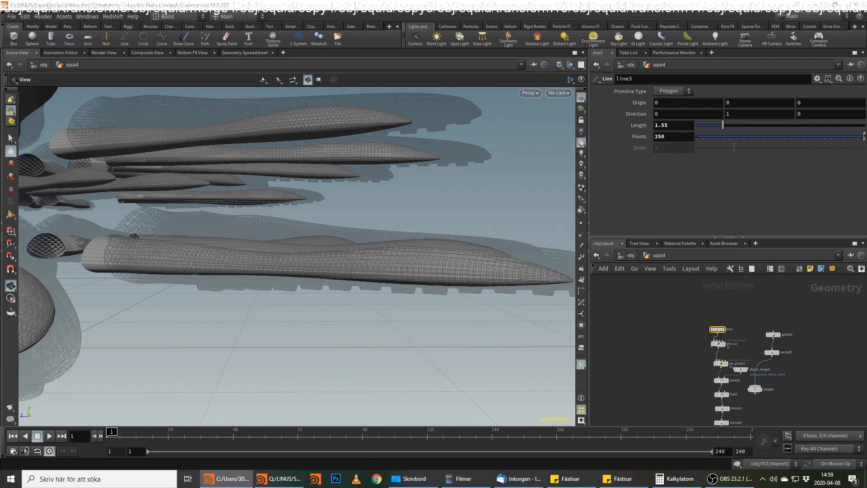
# Add a Connectivity node fed by merge5 and display it.
pyautogui.moveTo(790, 382); pyautogui.dragTo(784, 307, button='middle')
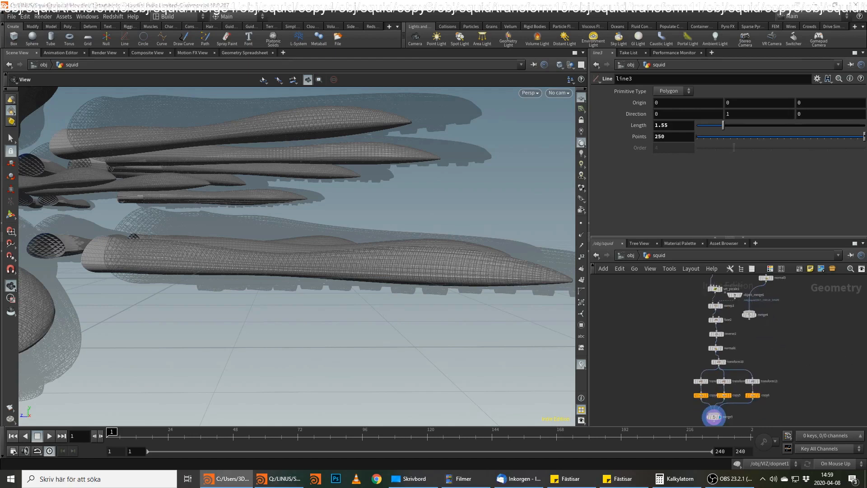
pyautogui.moveTo(729, 424); pyautogui.dragTo(728, 370, button='middle')
pyautogui.scroll(2, 728, 381)
pyautogui.click(708, 353)
pyautogui.press('Tab')
pyautogui.write('conn')
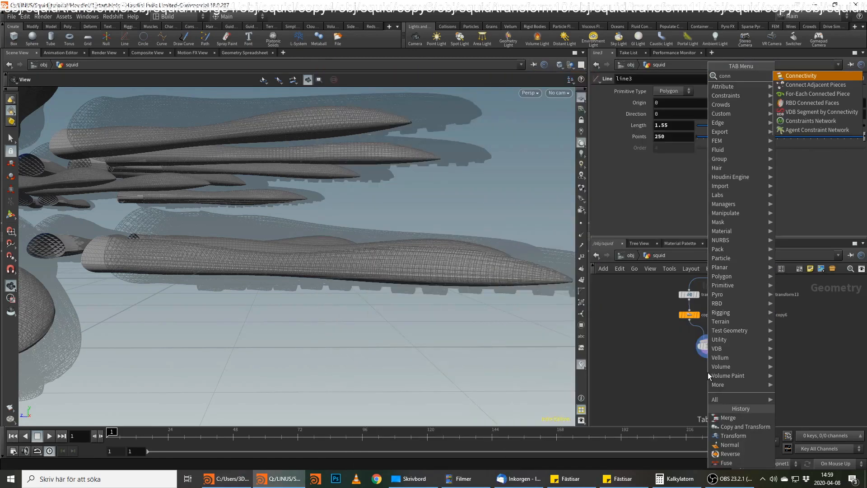
pyautogui.press('Return')
pyautogui.press('Return')
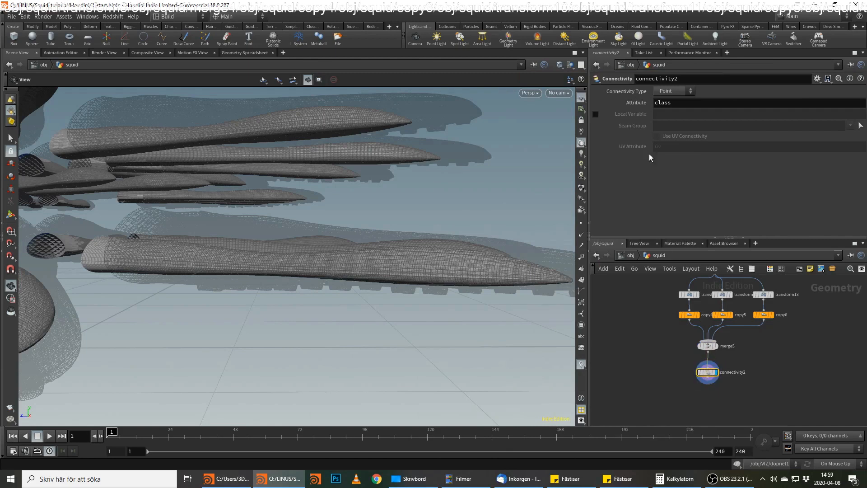
# Name the Connectivity node's output attribute arms_class.
pyautogui.click(680, 103)
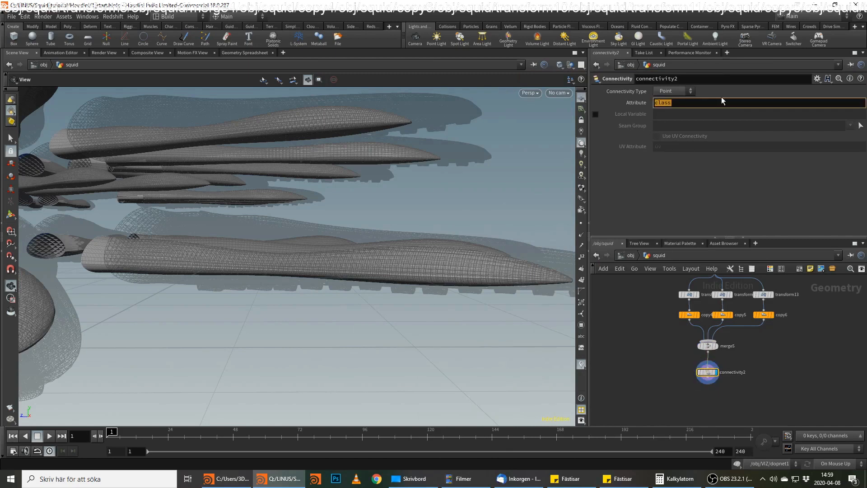
pyautogui.write('a')
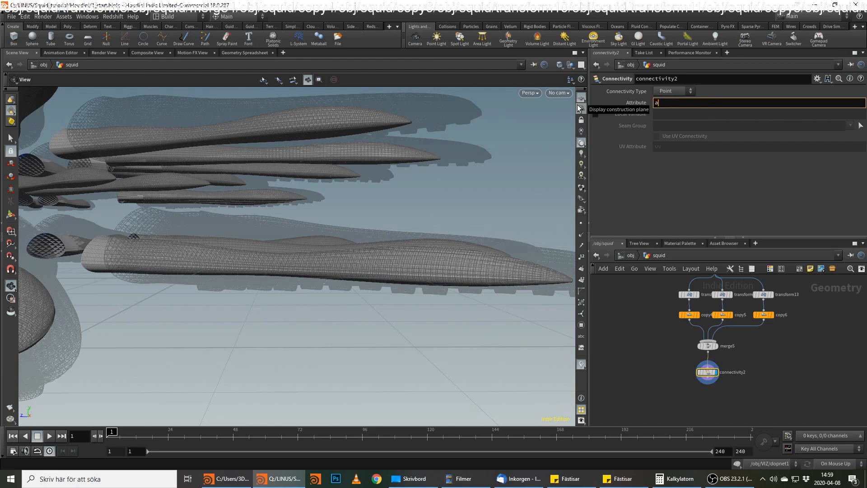
pyautogui.write('rms_class')
pyautogui.press('Return')
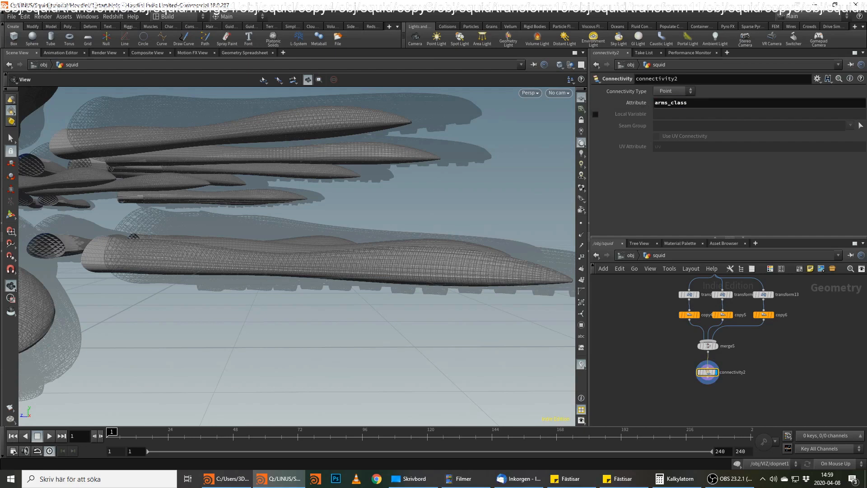
pyautogui.hotkey('alt', 'Tab')
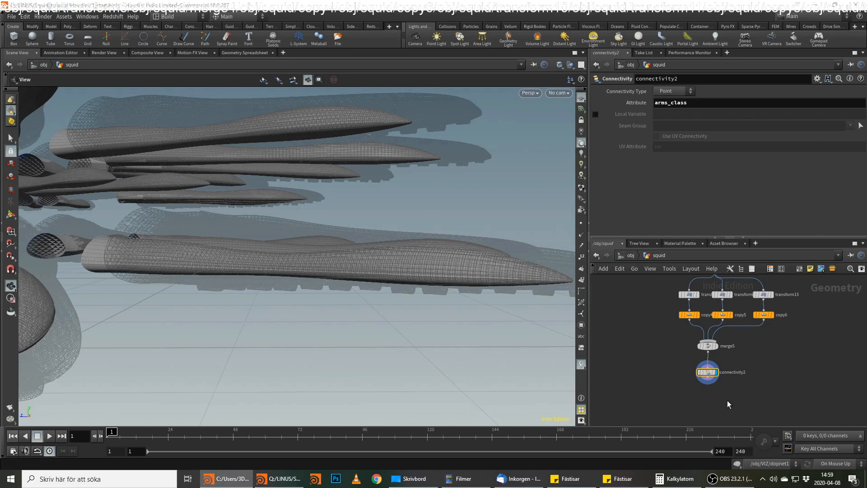
# Add a VDB from Polygons node below connectivity2.
pyautogui.click(708, 383)
pyautogui.press('Tab')
pyautogui.write('vdb from')
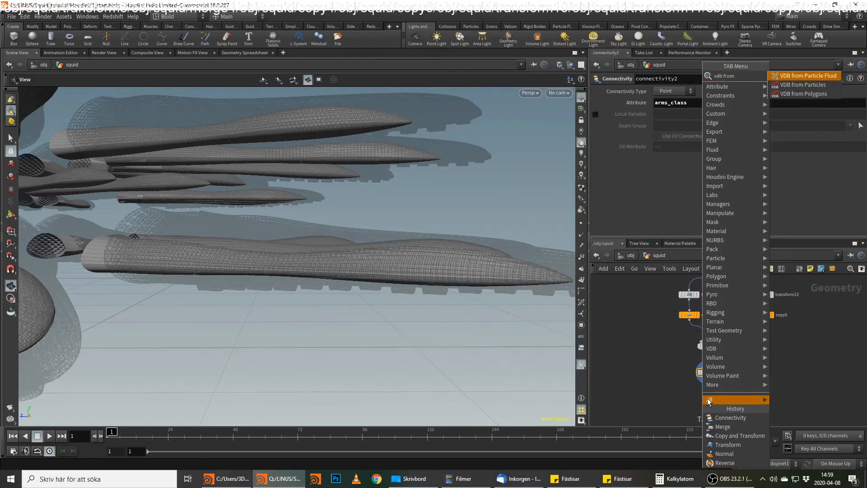
pyautogui.press('Down')
pyautogui.press('Down')
pyautogui.press('Return')
pyautogui.click(708, 400)
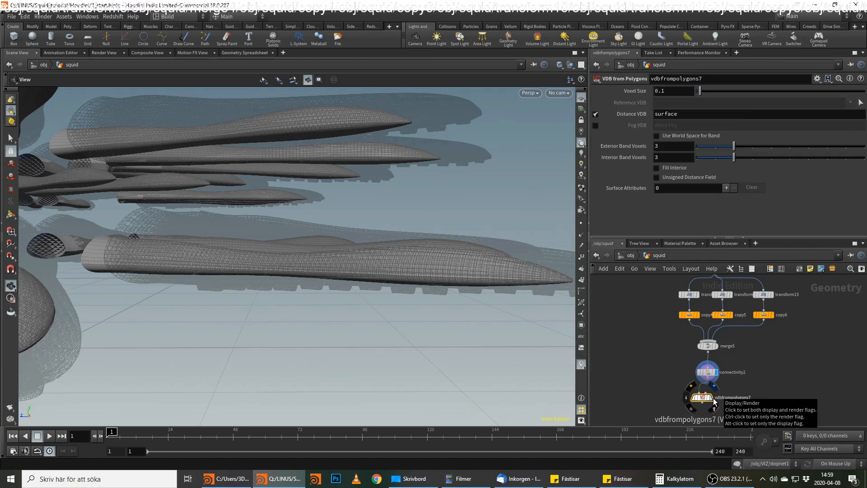
# Move the VDB from Polygons node to one side, display it and feed it directly from merge5.
pyautogui.moveTo(703, 394); pyautogui.dragTo(674, 391)
pyautogui.click(670, 392)
pyautogui.click(708, 352)
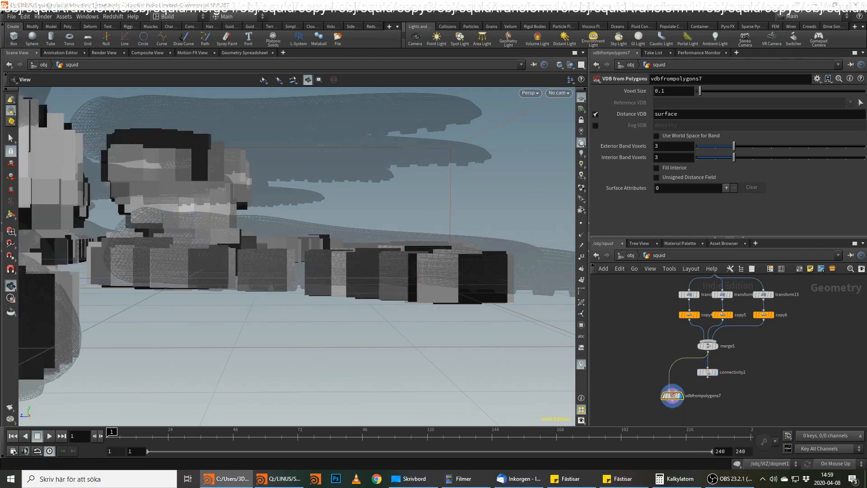
# Set the voxel size of the VDB from Polygons node to 0.001.
pyautogui.click(662, 90)
pyautogui.write('0')
pyautogui.press('Return')
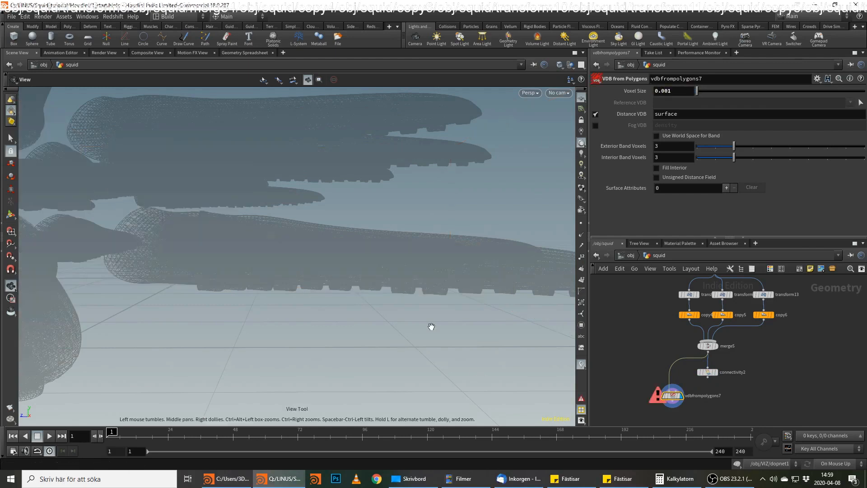
# Set the voxel size of the VDB from Polygons node to 0.01.
pyautogui.click(665, 90)
pyautogui.press('Return')
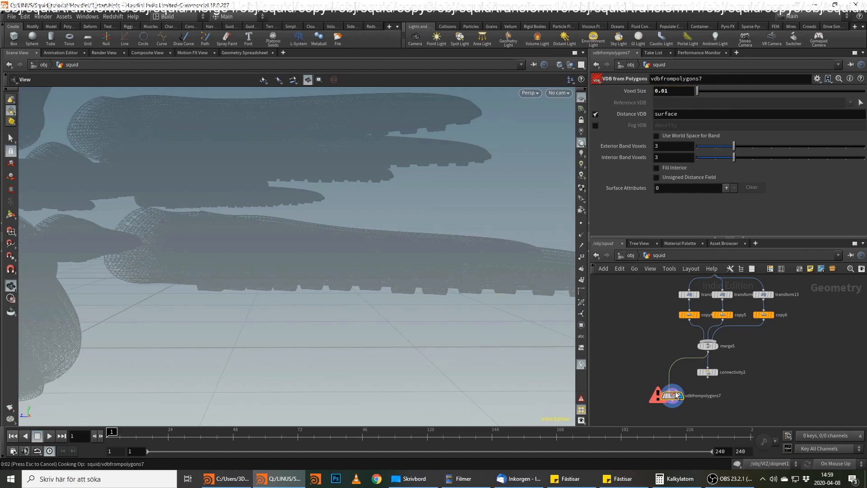
pyautogui.moveTo(376, 273); pyautogui.dragTo(337, 310)
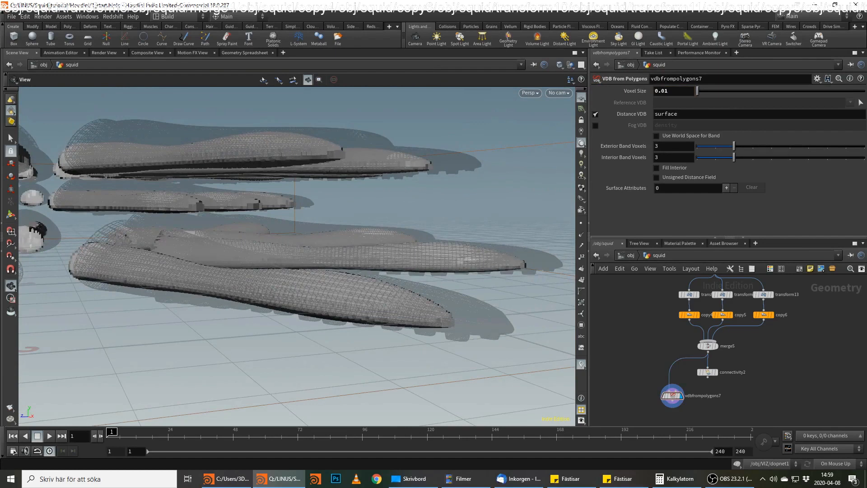
# Examine the VDB muscles inside the arms from several angles, checking their fit and shape along the length and at the tips.
pyautogui.moveTo(728, 398); pyautogui.dragTo(735, 379, button='middle')
pyautogui.moveTo(204, 292); pyautogui.dragTo(480, 350)
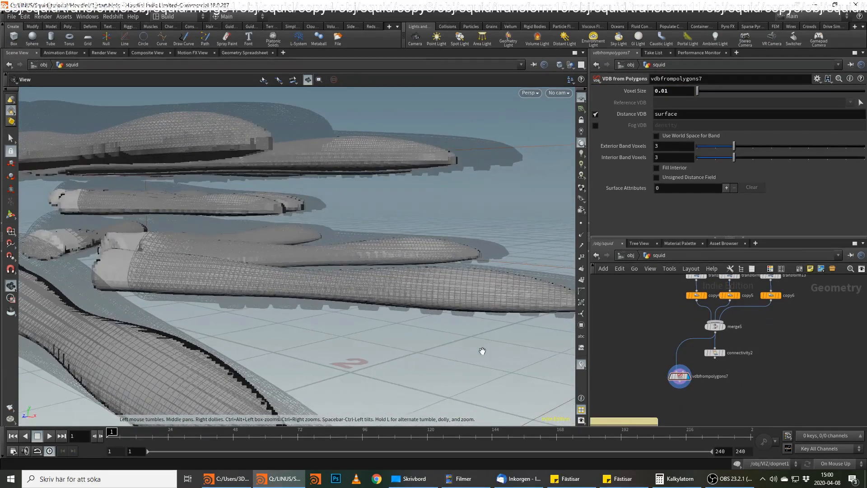
pyautogui.scroll(2, 725, 392)
pyautogui.click(695, 393)
pyautogui.press('Escape')
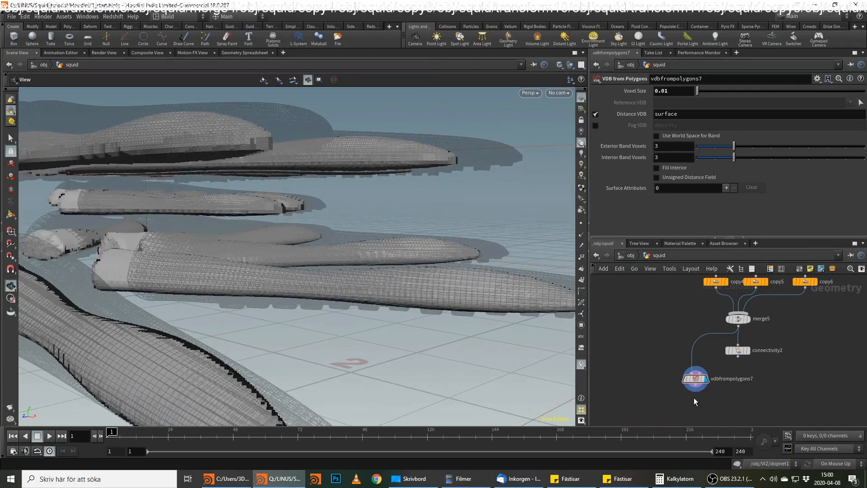
pyautogui.moveTo(533, 319); pyautogui.dragTo(428, 230)
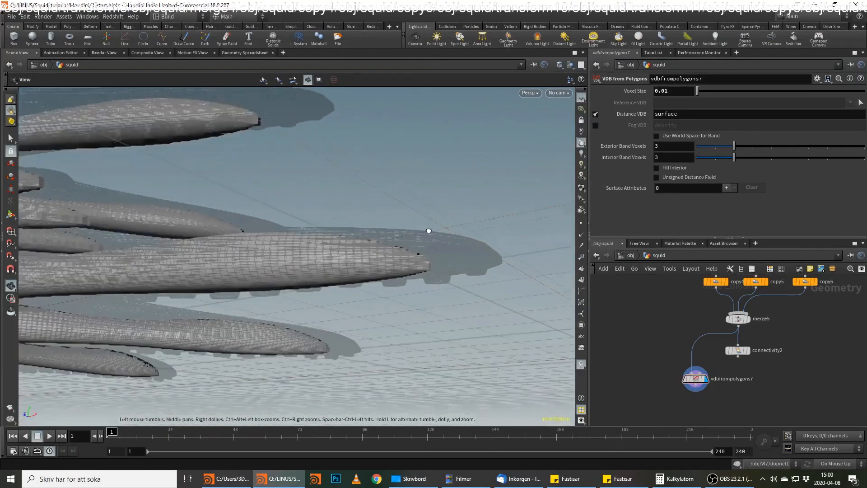
pyautogui.moveTo(428, 230); pyautogui.dragTo(378, 235, button='right')
pyautogui.moveTo(378, 235); pyautogui.dragTo(464, 276)
pyautogui.moveTo(464, 277); pyautogui.dragTo(275, 304, button='right')
pyautogui.moveTo(275, 304); pyautogui.dragTo(204, 173)
pyautogui.moveTo(105, 156); pyautogui.dragTo(271, 207)
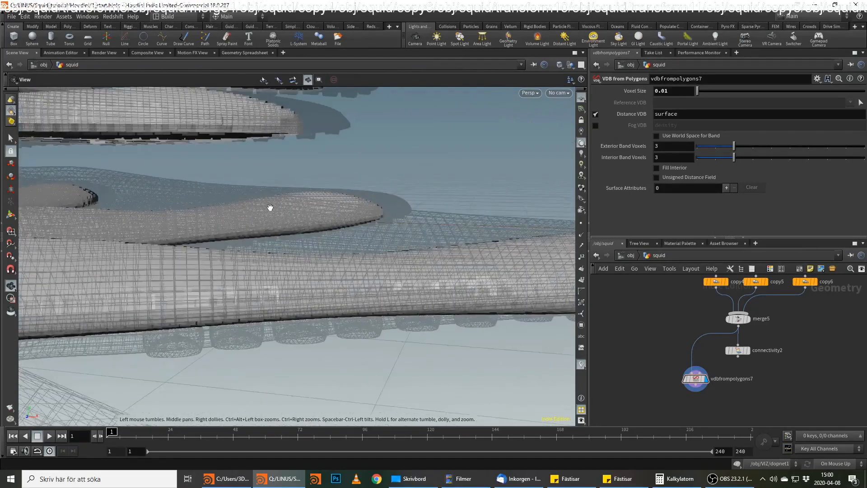
pyautogui.moveTo(293, 250); pyautogui.dragTo(112, 294)
pyautogui.moveTo(155, 277); pyautogui.dragTo(376, 264, button='right')
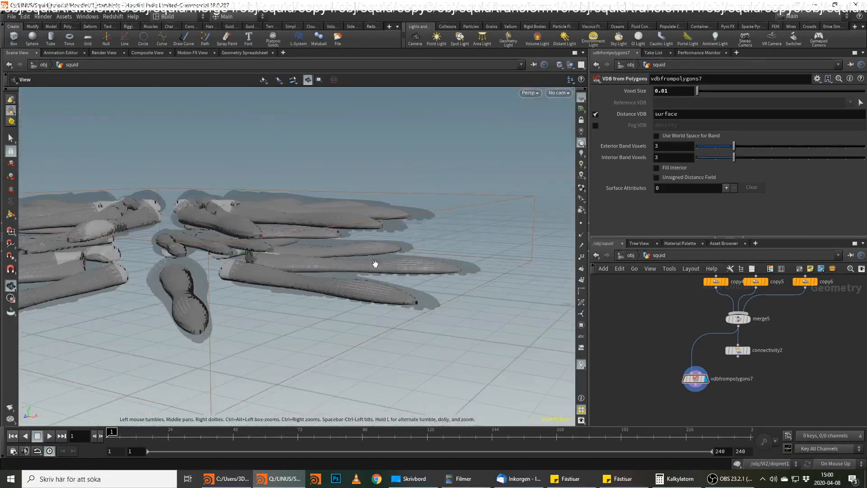
# Add a VDB Reshape SDF node below vdbfrompolygons7 and display it.
pyautogui.hotkey('alt', 'Tab')
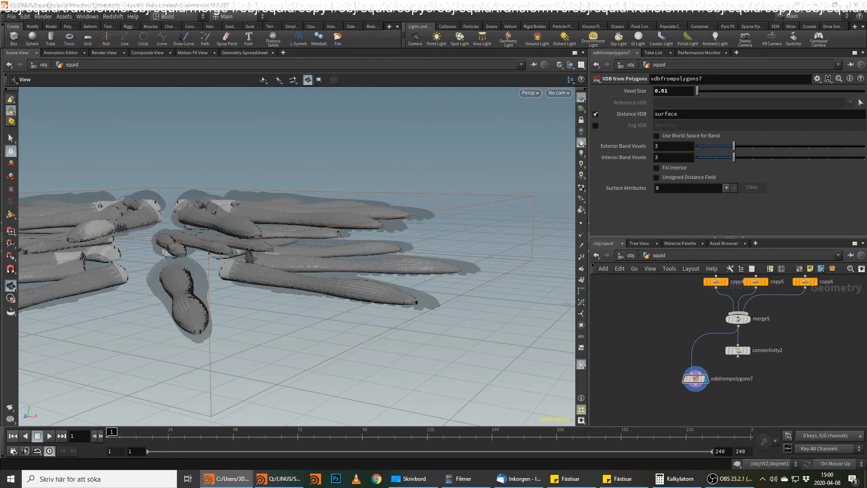
pyautogui.click(703, 389)
pyautogui.press('Tab')
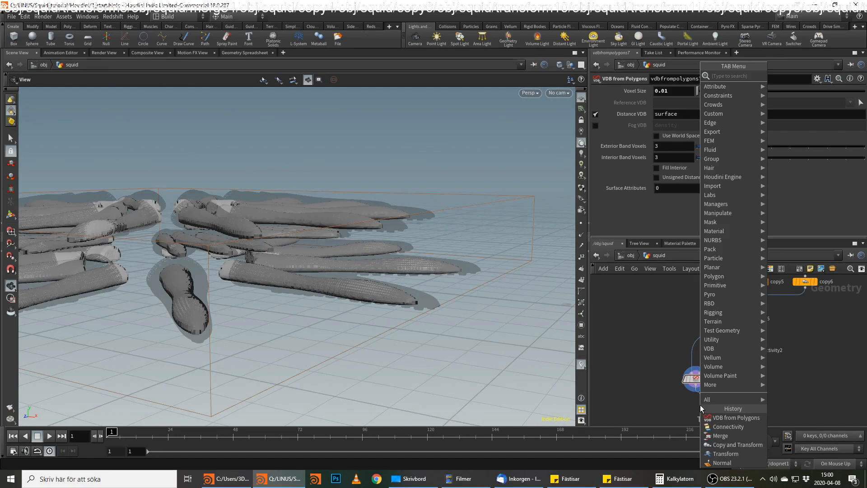
pyautogui.write('vd')
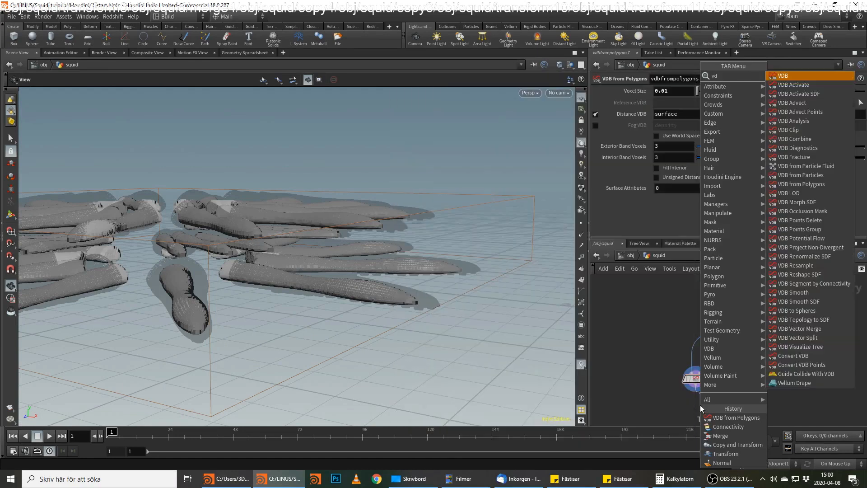
pyautogui.write(' re')
pyautogui.press('Down')
pyautogui.press('Down')
pyautogui.press('Return')
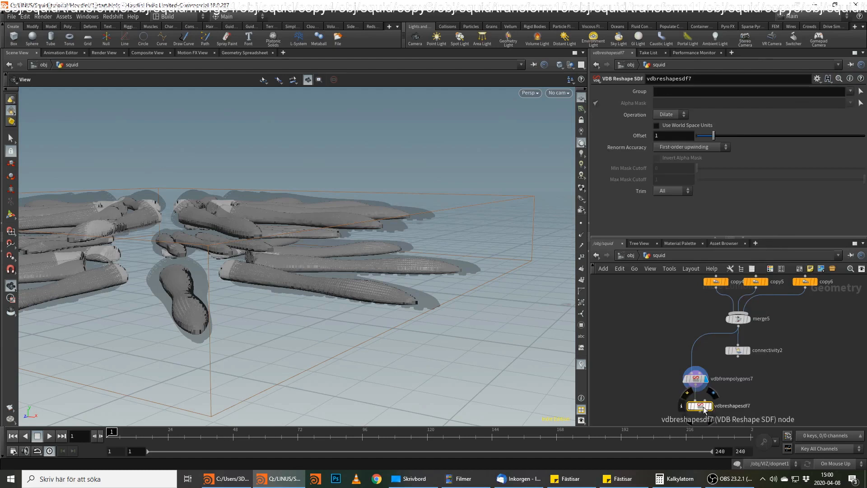
pyautogui.click(711, 407)
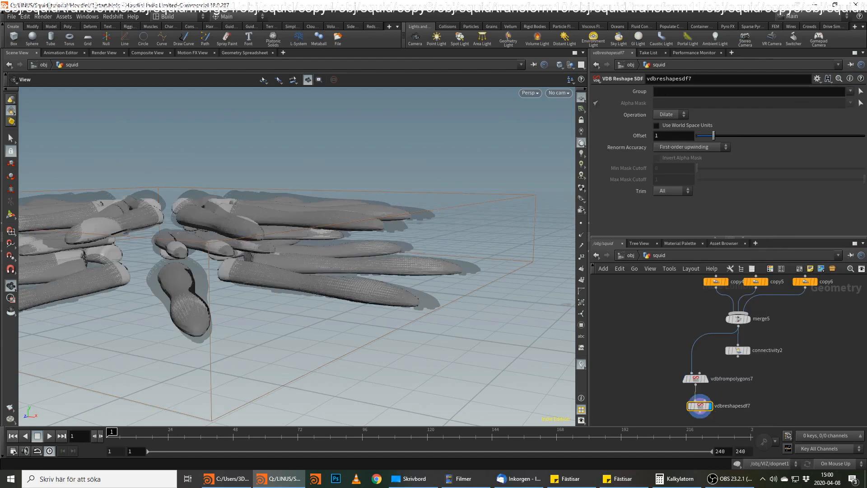
# Add a VDB Smooth SDF node below vdbreshapesdf7.
pyautogui.hotkey('alt', 'Tab')
pyautogui.moveTo(724, 396); pyautogui.dragTo(729, 351, button='middle')
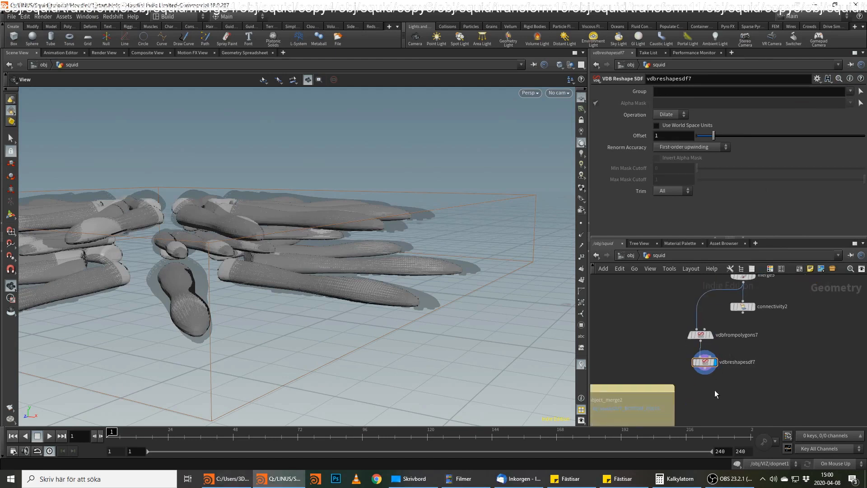
pyautogui.press('Tab')
pyautogui.press('Escape')
pyautogui.press('Tab')
pyautogui.write('vdb sm')
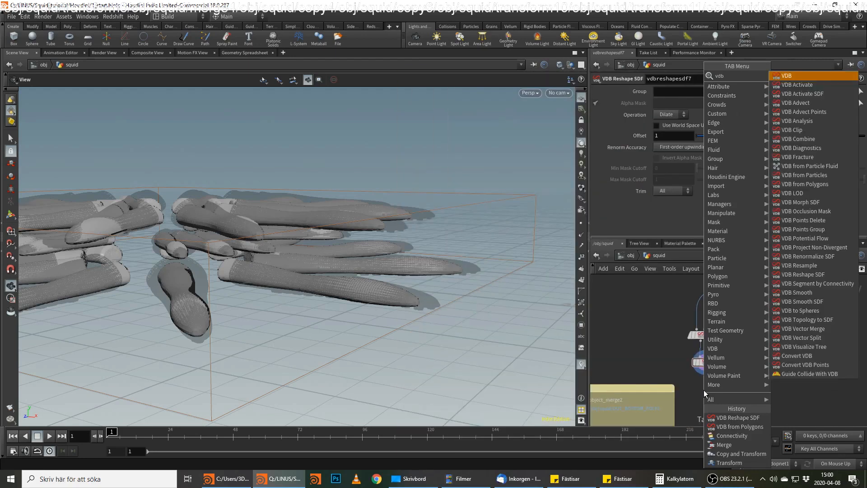
pyautogui.press('Down')
pyautogui.press('Return')
pyautogui.click(703, 389)
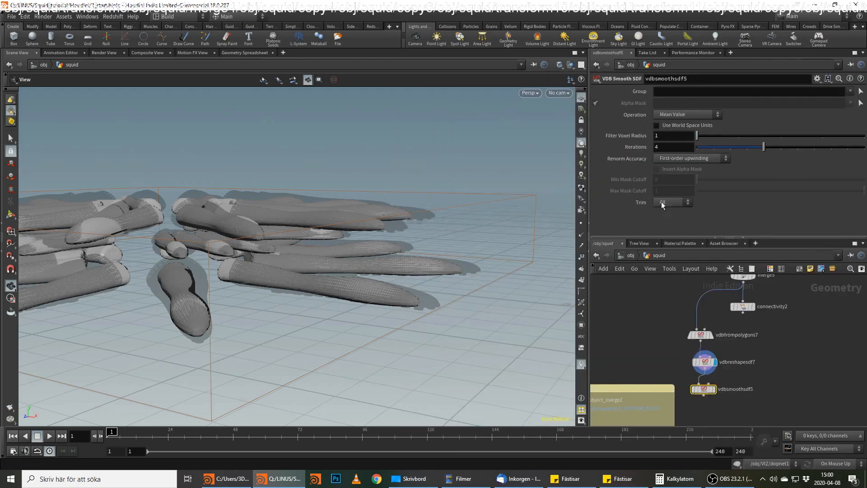
# Set the VDB Smooth SDF node's iterations to 8 and display the node.
pyautogui.press('BackSpace')
pyautogui.write('8')
pyautogui.press('Return')
pyautogui.click(716, 389)
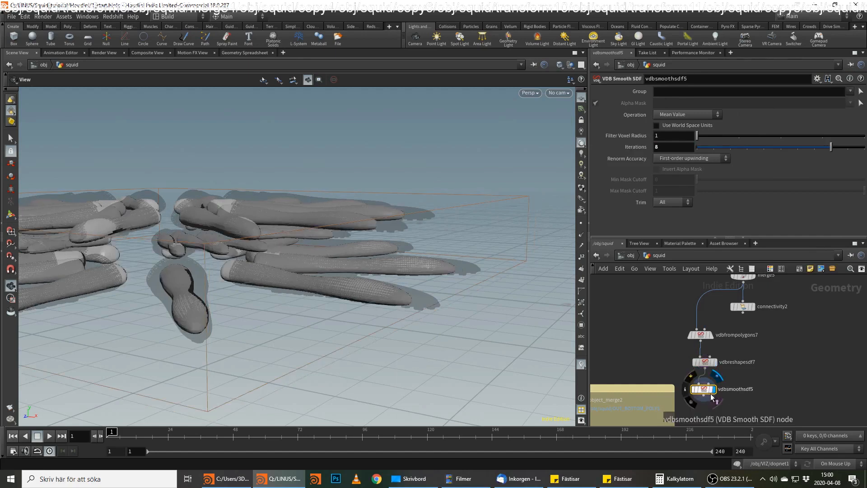
# Compare the unsmoothed muscles from vdbfrompolygons7 with the result of vdbsmoothsdf5.
pyautogui.moveTo(302, 295); pyautogui.dragTo(441, 268, button='right')
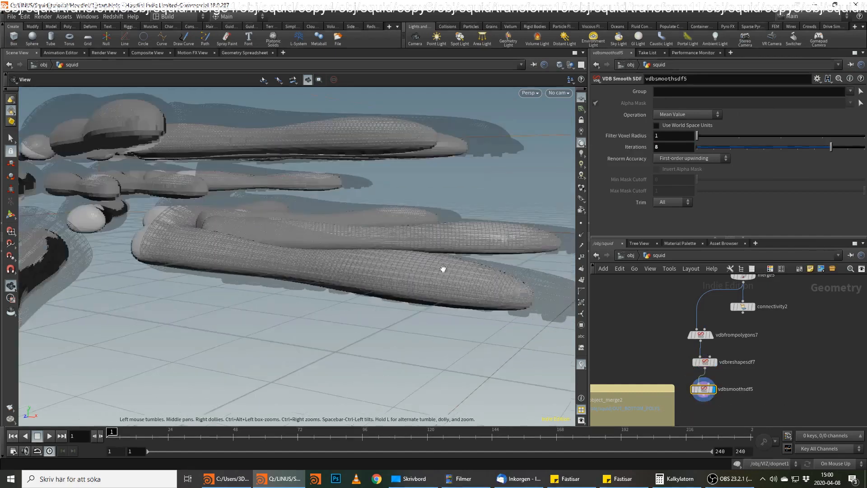
pyautogui.click(713, 336)
pyautogui.click(715, 389)
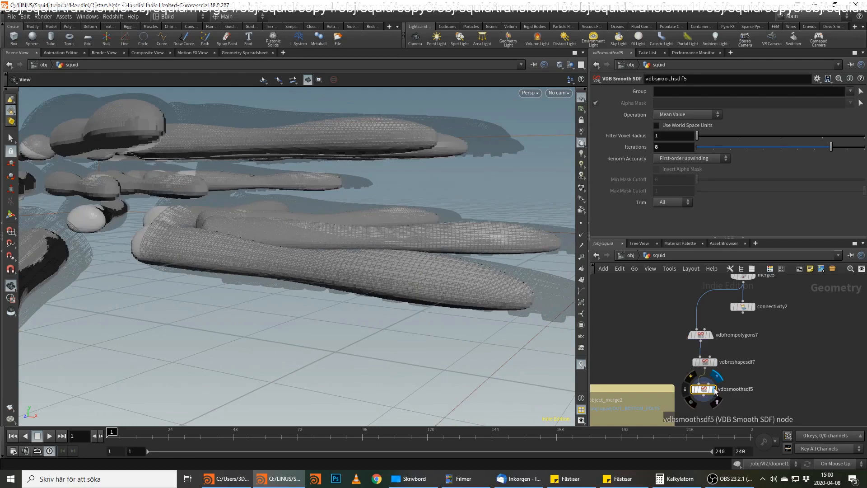
# Set the dilate offset of the VDB Reshape SDF node to .5.
pyautogui.click(706, 361)
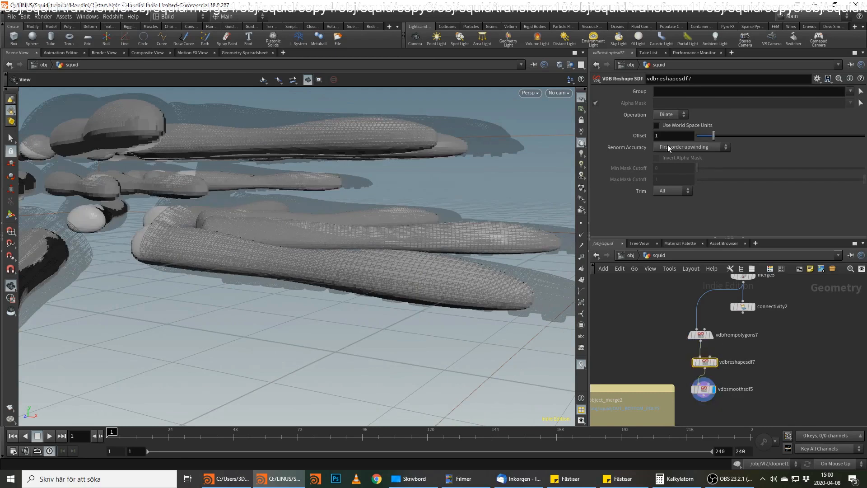
pyautogui.write('.5')
pyautogui.press('Return')
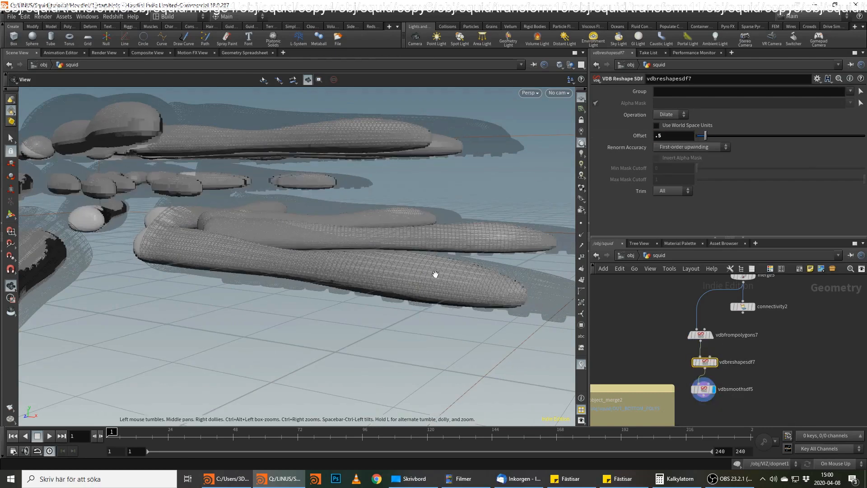
pyautogui.moveTo(435, 273); pyautogui.dragTo(447, 284)
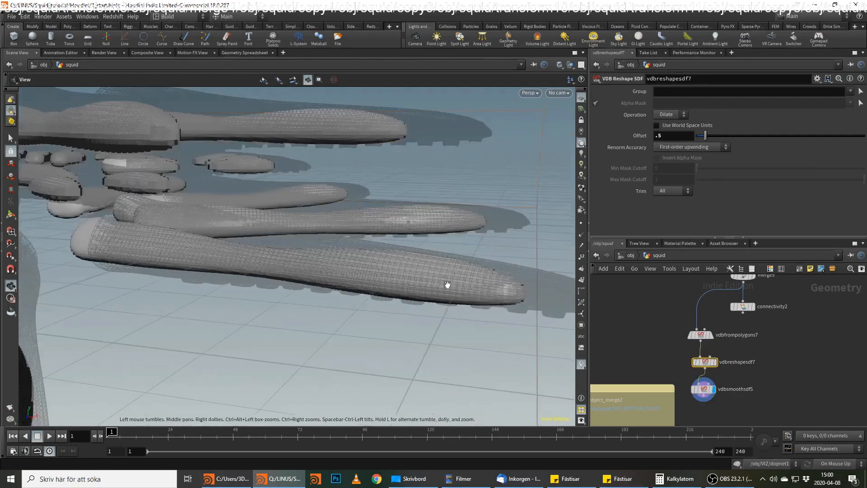
# Check the muscles with the reduced dilation by switching the display to vdbfrompolygons7 and back to vdbsmoothsdf5.
pyautogui.click(703, 389)
pyautogui.click(712, 335)
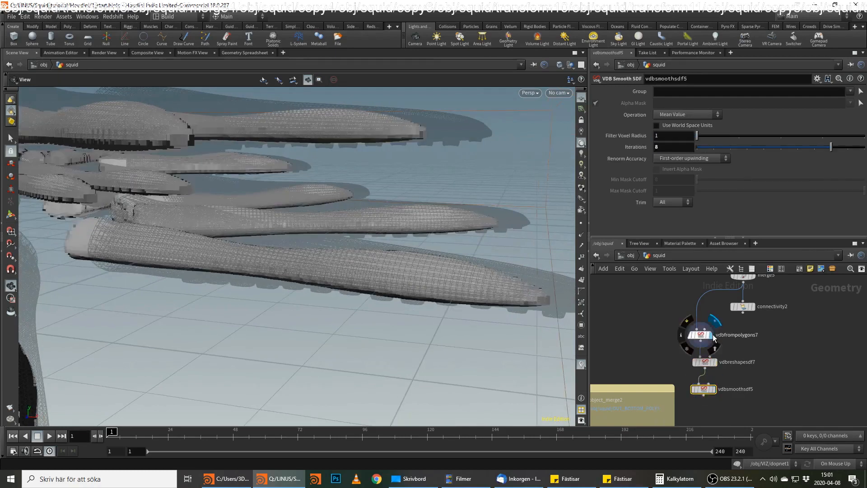
pyautogui.click(715, 388)
pyautogui.moveTo(449, 294); pyautogui.dragTo(496, 289)
# View the single muscle of transform11, switch the display to transform12 and show its parameters.
pyautogui.moveTo(789, 285); pyautogui.dragTo(788, 375, button='middle')
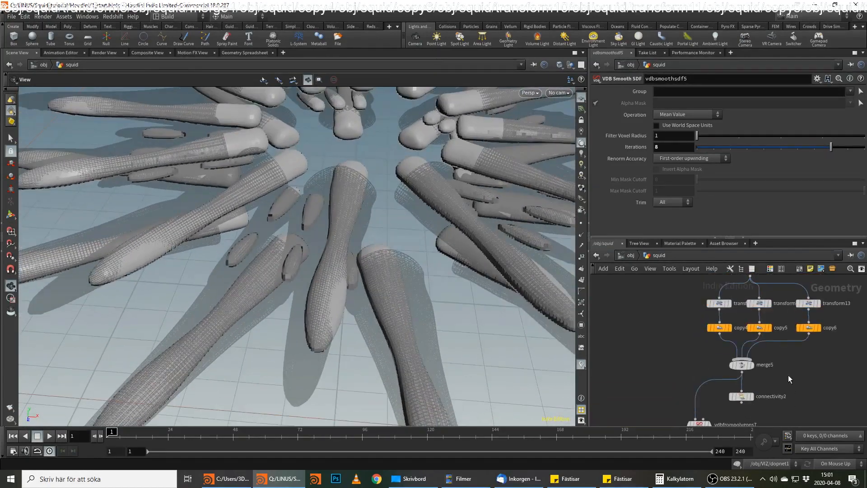
pyautogui.click(730, 304)
pyautogui.moveTo(292, 214); pyautogui.dragTo(337, 183)
pyautogui.click(768, 303)
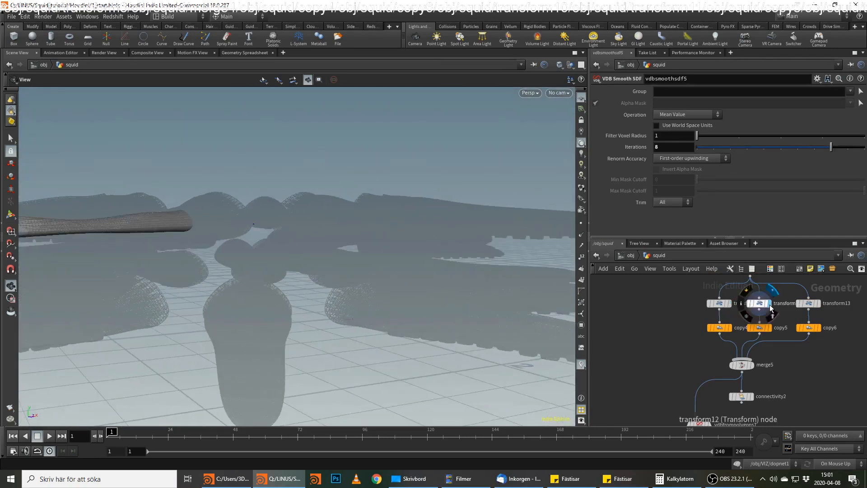
pyautogui.click(760, 304)
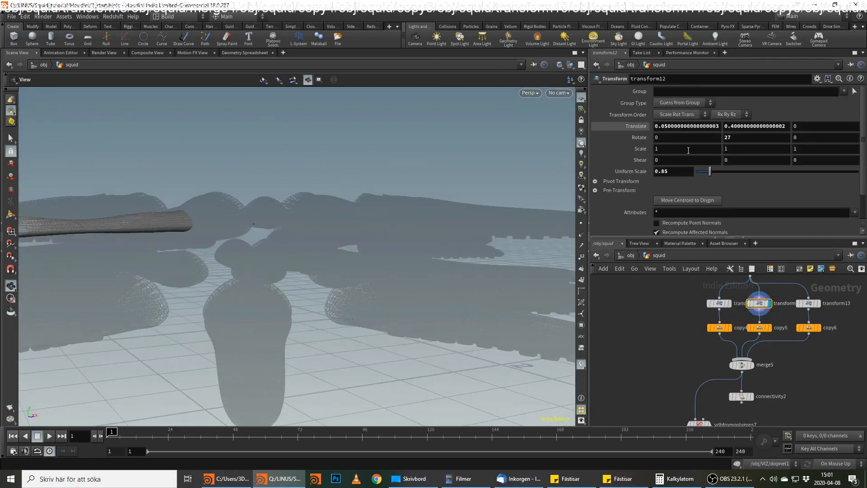
# Set the X translation of transform12 to 0 and check the muscle's position inside the arm.
pyautogui.click(718, 125)
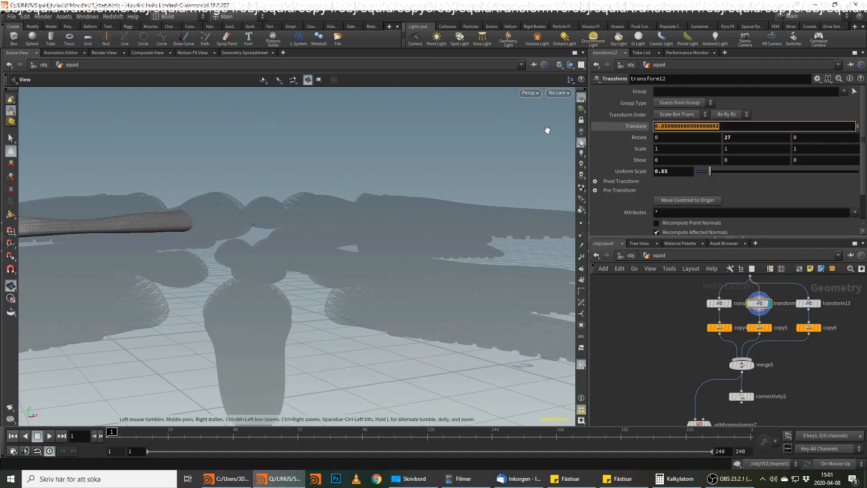
pyautogui.write('0')
pyautogui.press('Return')
pyautogui.moveTo(531, 205); pyautogui.dragTo(407, 226)
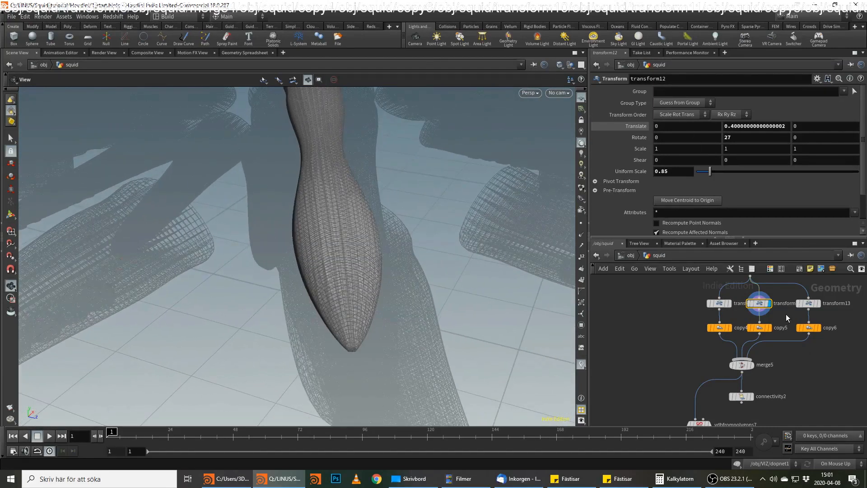
# Look up the translation values of the matching transform6 node in the red network box.
pyautogui.scroll(-6, 783, 359)
pyautogui.moveTo(773, 358); pyautogui.dragTo(702, 329, button='middle')
pyautogui.scroll(-1, 723, 402)
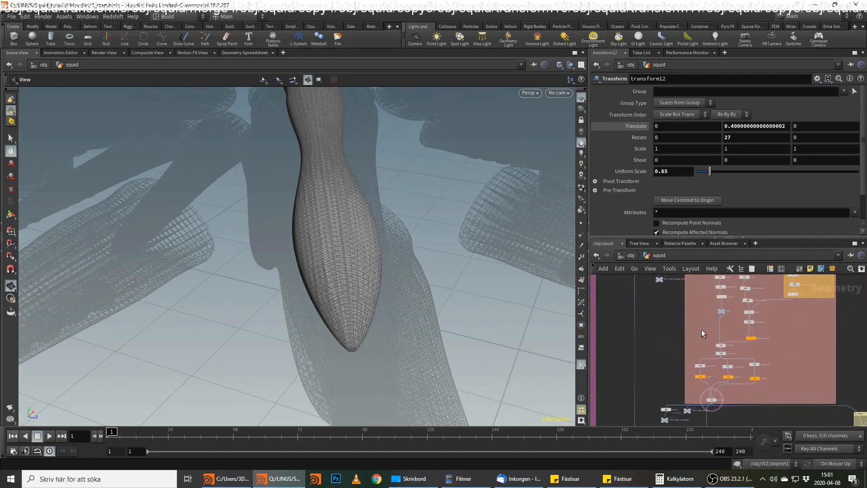
pyautogui.scroll(1, 701, 333)
pyautogui.click(726, 369)
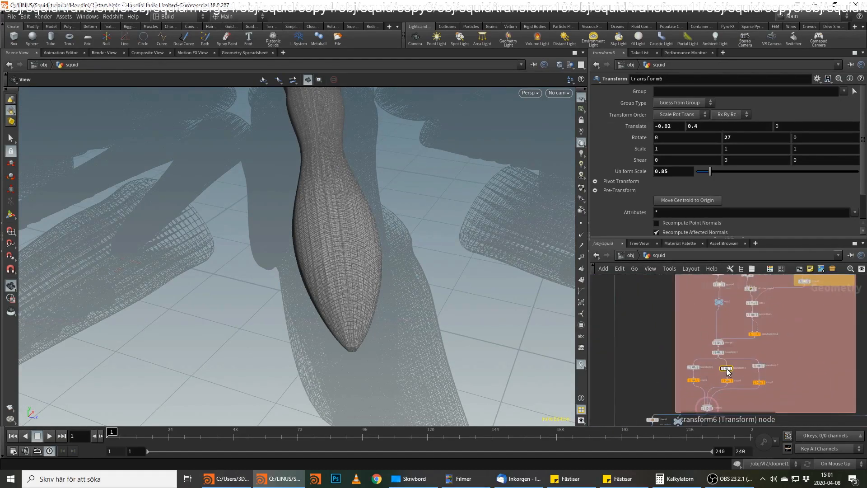
# Return to transform12, set its X translation to 0.02 and inspect the muscle against the arm.
pyautogui.moveTo(837, 367); pyautogui.dragTo(688, 356, button='middle')
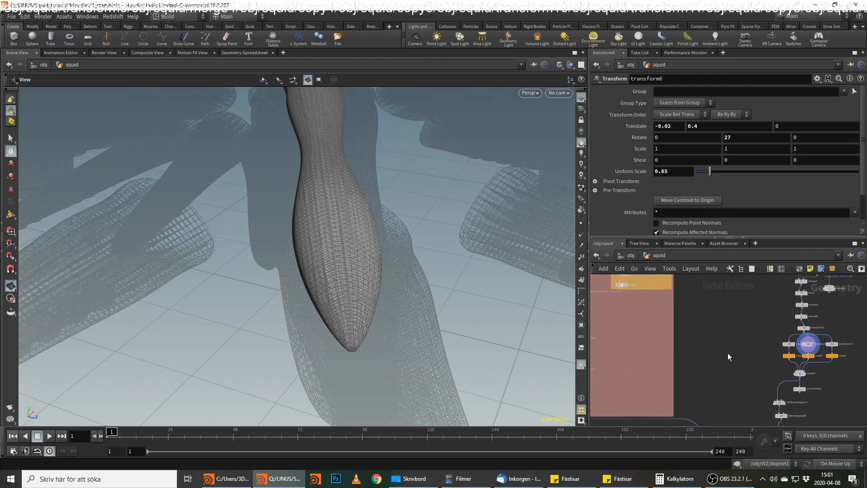
pyautogui.scroll(2, 728, 354)
pyautogui.moveTo(724, 350); pyautogui.dragTo(664, 354, button='middle')
pyautogui.click(782, 345)
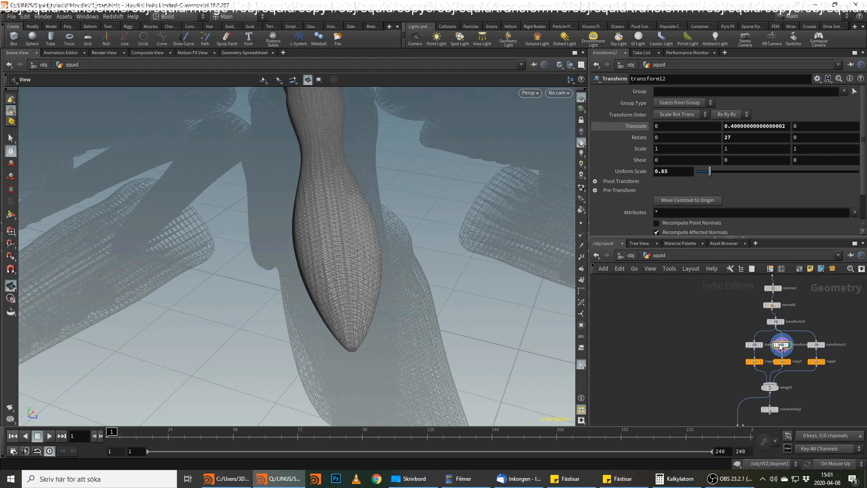
pyautogui.click(682, 127)
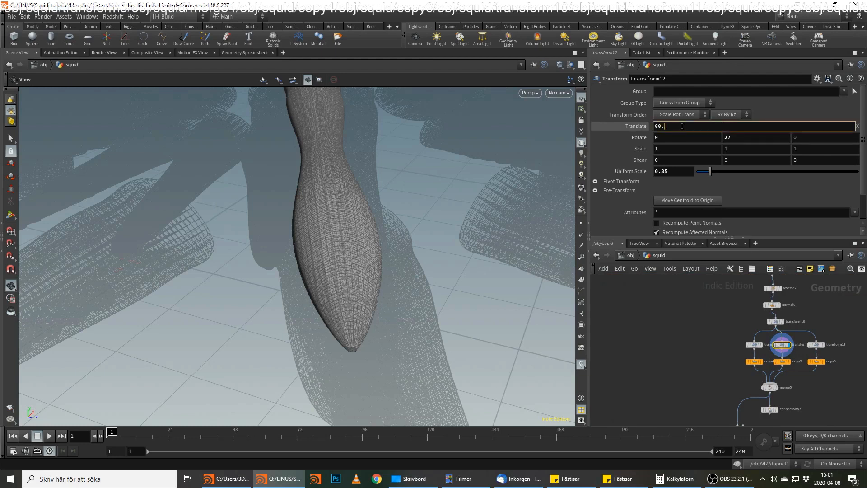
pyautogui.press('Return')
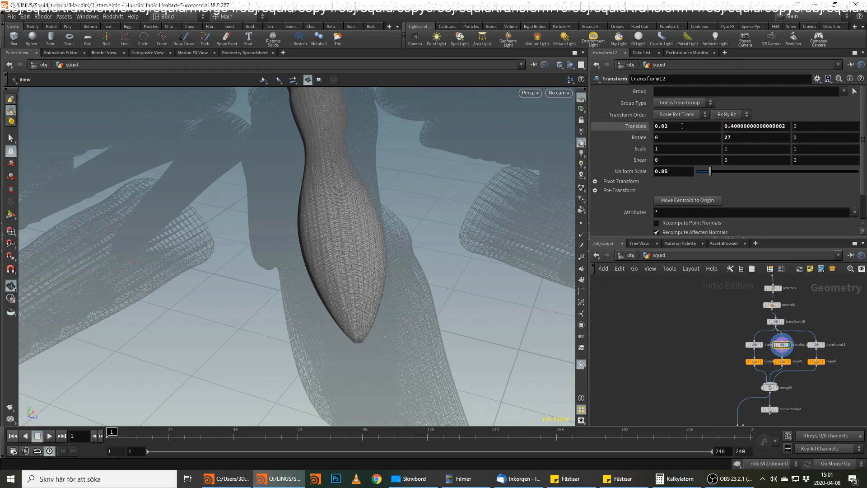
pyautogui.moveTo(460, 172); pyautogui.dragTo(344, 259)
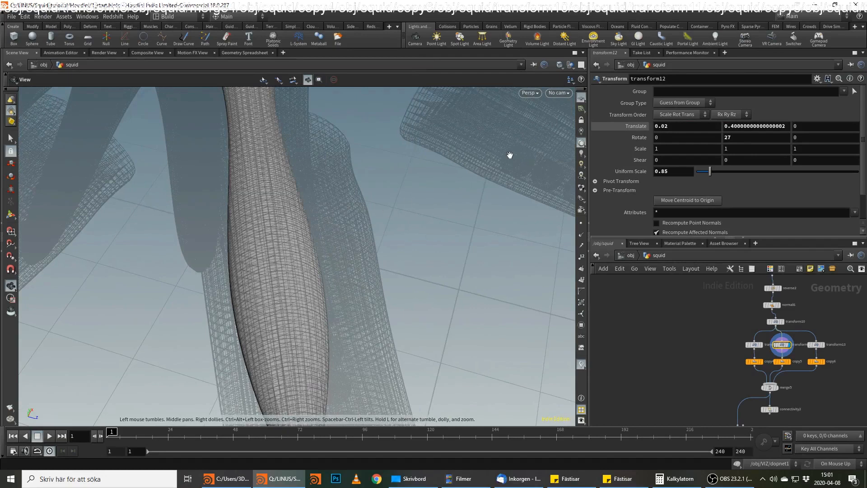
# Reset the X translation of transform12 to 0.
pyautogui.moveTo(678, 126); pyautogui.dragTo(568, 116)
pyautogui.write('0')
pyautogui.press('Return')
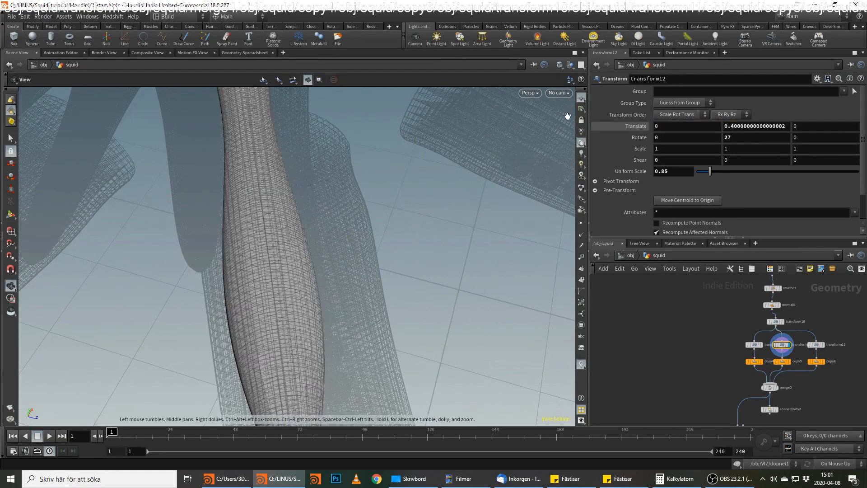
# Display the merge5 output and inspect the combined muscles inside the arms.
pyautogui.moveTo(230, 268); pyautogui.dragTo(289, 213)
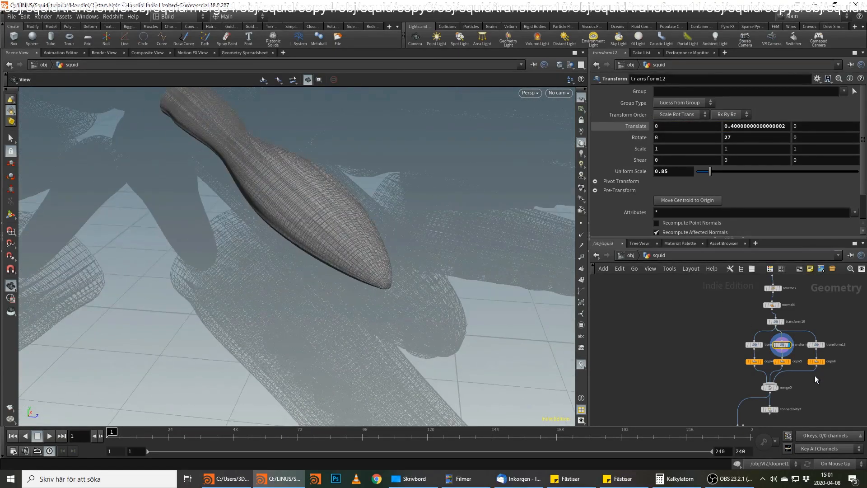
pyautogui.scroll(1, 815, 375)
pyautogui.moveTo(815, 375); pyautogui.dragTo(812, 333, button='middle')
pyautogui.click(771, 348)
pyautogui.click(768, 347)
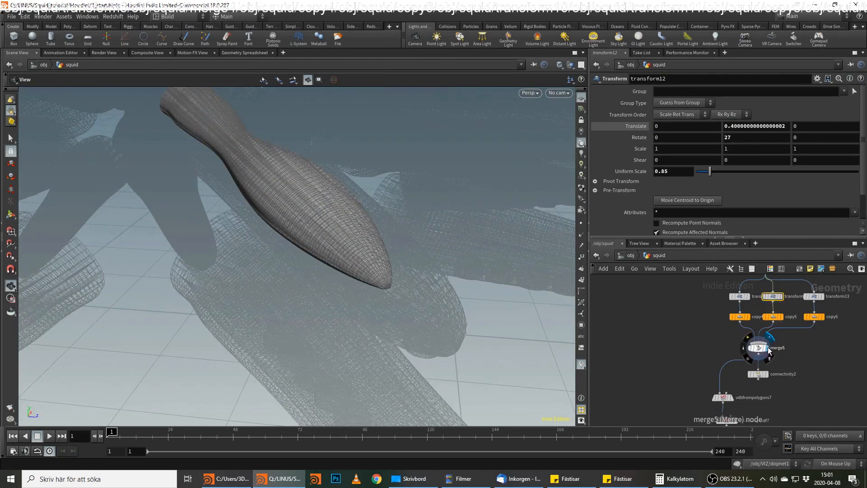
pyautogui.click(760, 348)
pyautogui.moveTo(389, 288); pyautogui.dragTo(289, 229)
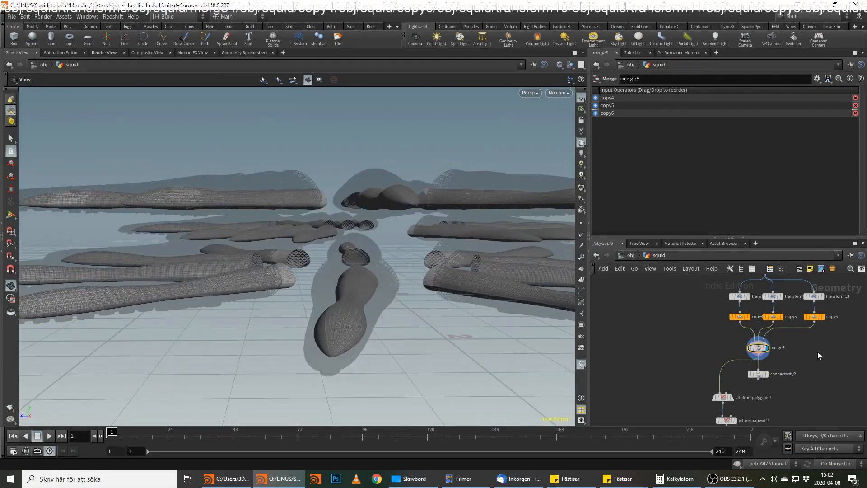
# Set the Multi value of the set_pscale1 wrangle to 0.14 and check the muscle thickness inside the arms.
pyautogui.moveTo(818, 352); pyautogui.dragTo(807, 404, button='middle')
pyautogui.moveTo(789, 322); pyautogui.dragTo(782, 355, button='middle')
pyautogui.click(751, 297)
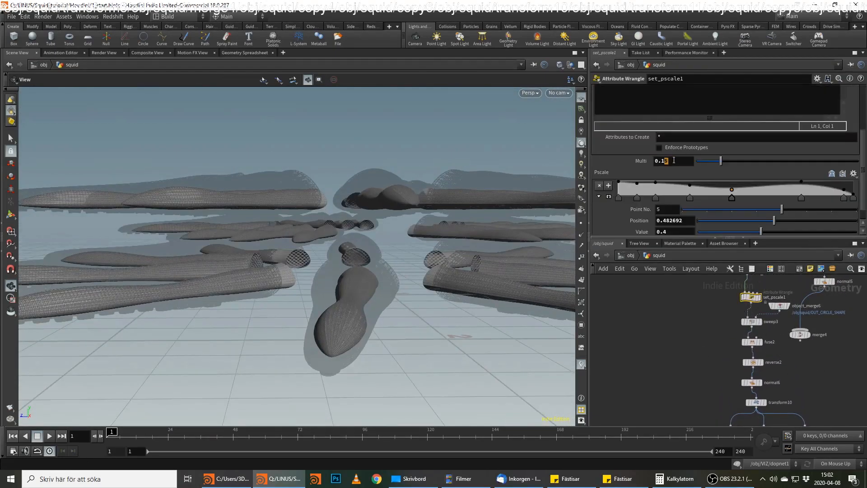
pyautogui.write('4')
pyautogui.press('Return')
pyautogui.moveTo(359, 319); pyautogui.dragTo(358, 292)
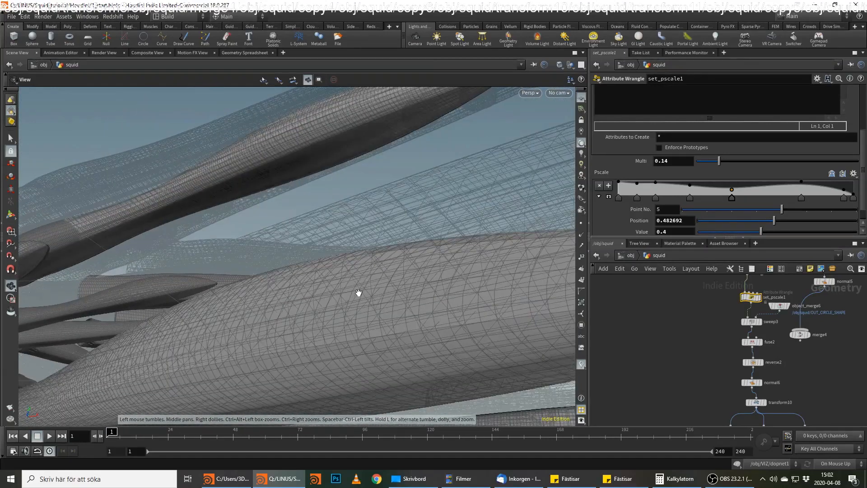
# Add a Convert VDB node after vdbsmoothsdf5 and set it to convert to Polygons.
pyautogui.moveTo(808, 405); pyautogui.dragTo(785, 224, button='middle')
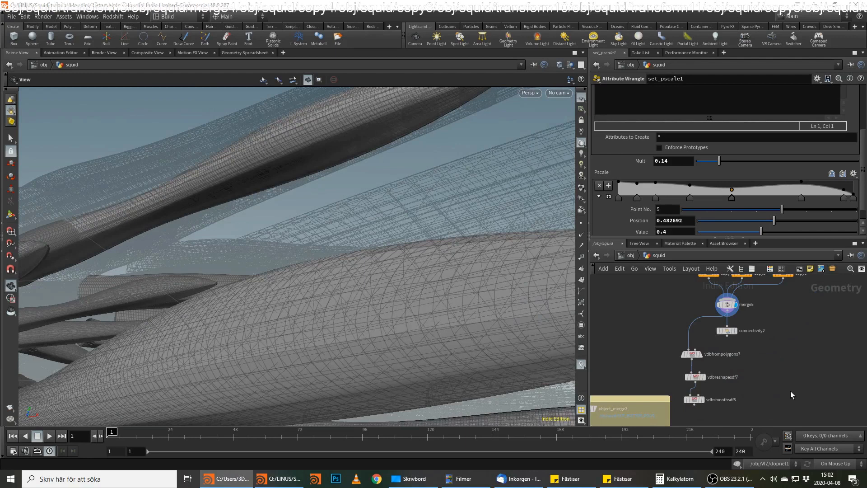
pyautogui.moveTo(766, 373); pyautogui.dragTo(762, 368, button='middle')
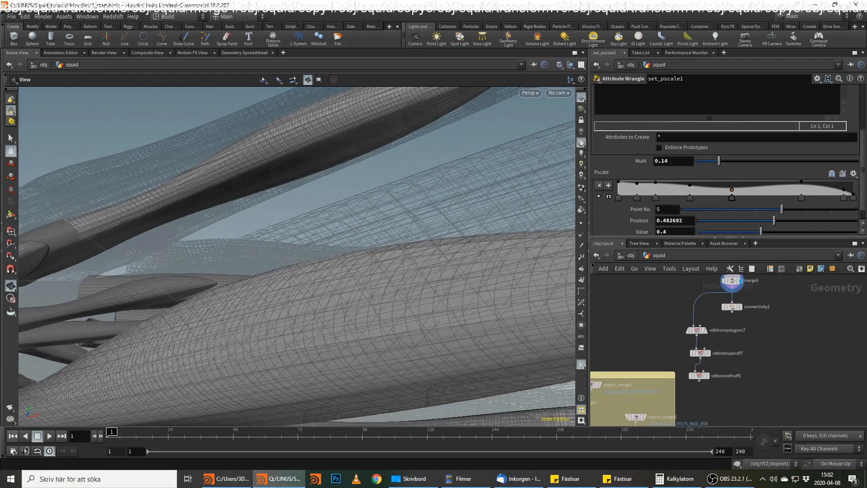
pyautogui.press('Tab')
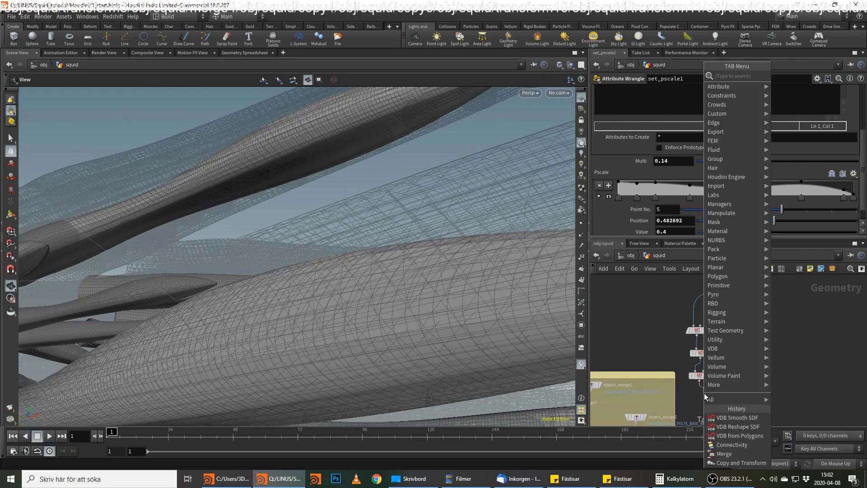
pyautogui.write('conve')
pyautogui.write('rtv')
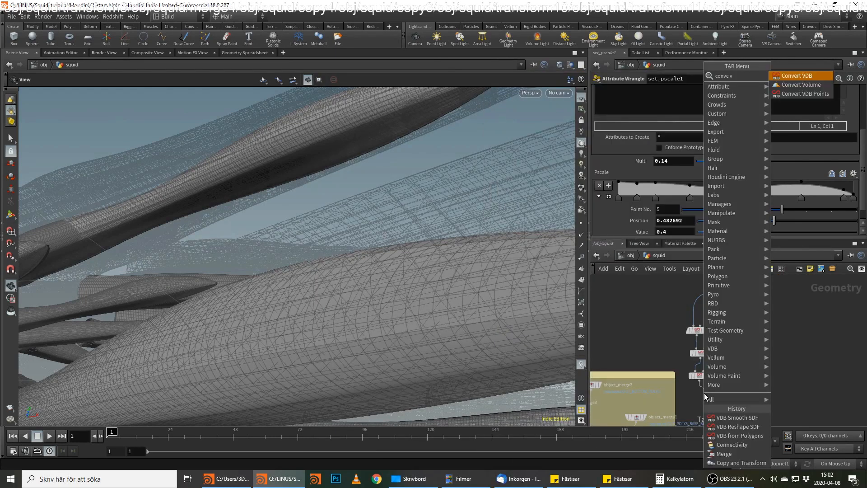
pyautogui.press('Return')
pyautogui.click(705, 394)
pyautogui.moveTo(707, 399)
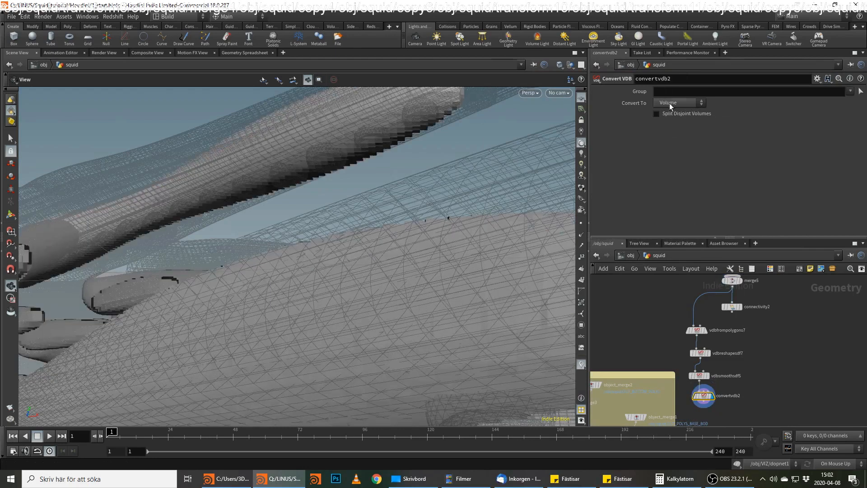
pyautogui.click(681, 121)
pyautogui.click(680, 102)
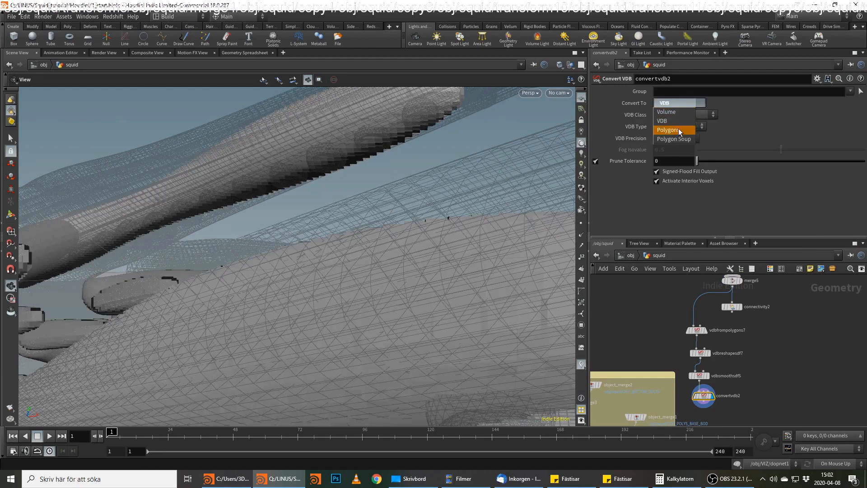
pyautogui.click(669, 130)
# Add an Attribute Transfer node below convertvdb2 and wire connectivity2 in as its attribute source.
pyautogui.moveTo(733, 360); pyautogui.dragTo(734, 323, button='middle')
pyautogui.middleClick(705, 359)
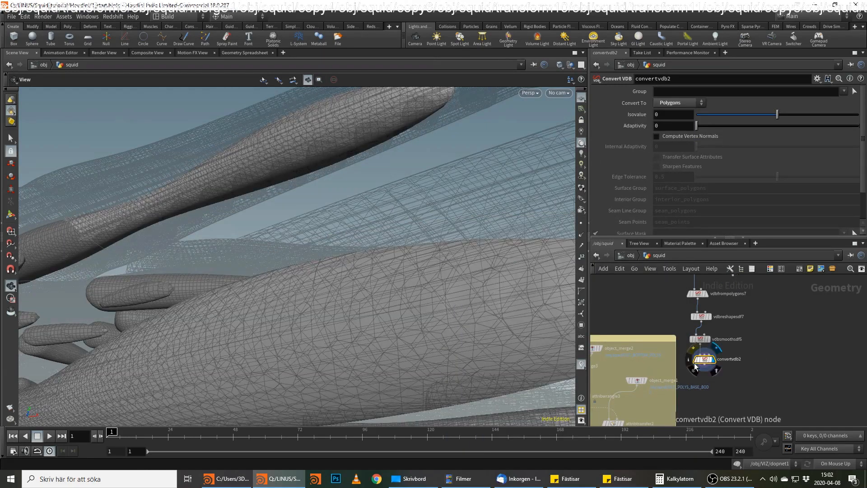
pyautogui.press('Tab')
pyautogui.write('att tr')
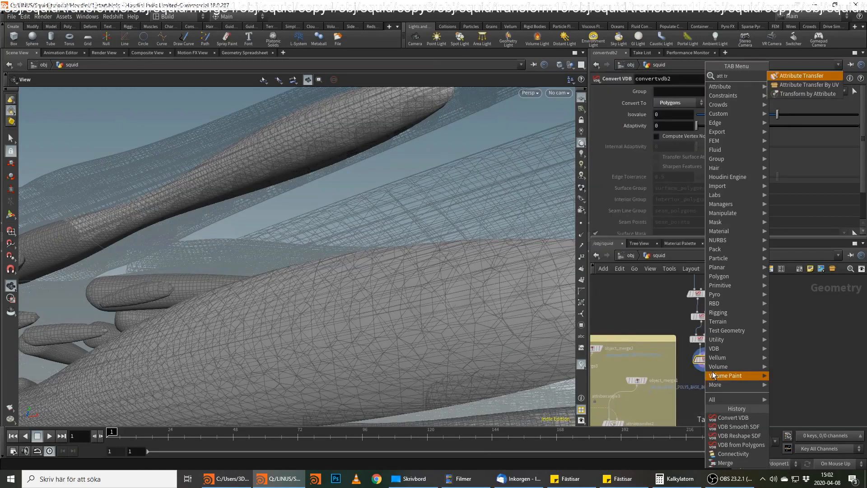
pyautogui.press('Return')
pyautogui.press('Return')
pyautogui.click(711, 374)
pyautogui.moveTo(735, 296); pyautogui.dragTo(725, 340, button='middle')
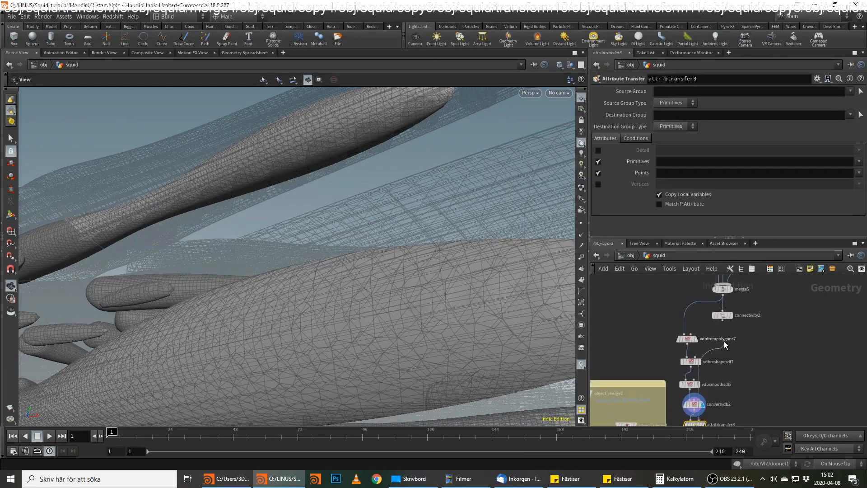
pyautogui.click(722, 321)
pyautogui.moveTo(742, 368); pyautogui.dragTo(751, 318, button='middle')
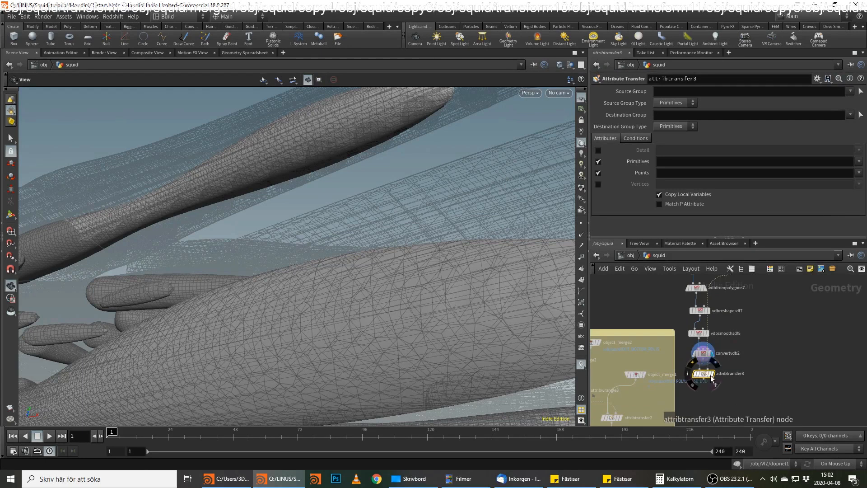
# Turn off primitive attributes in attribtransfer3 and limit the point attributes to arms_class and u.
pyautogui.click(598, 161)
pyautogui.click(858, 173)
pyautogui.click(842, 192)
pyautogui.click(858, 173)
pyautogui.click(847, 202)
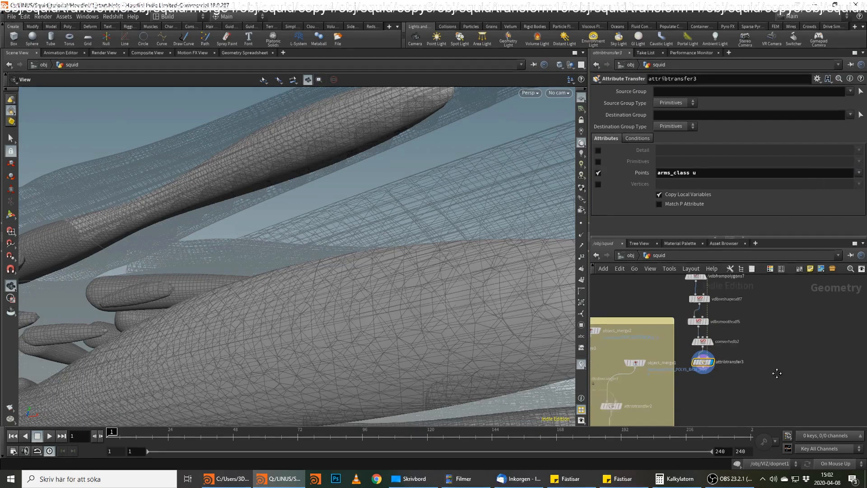
# Add a Group node below attribtransfer3.
pyautogui.hotkey('alt', 'Tab')
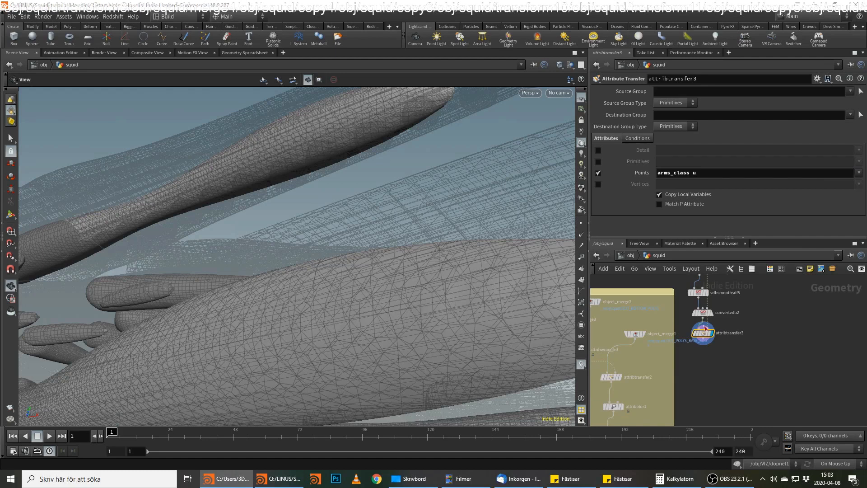
pyautogui.click(708, 354)
pyautogui.press('Tab')
pyautogui.write('grou')
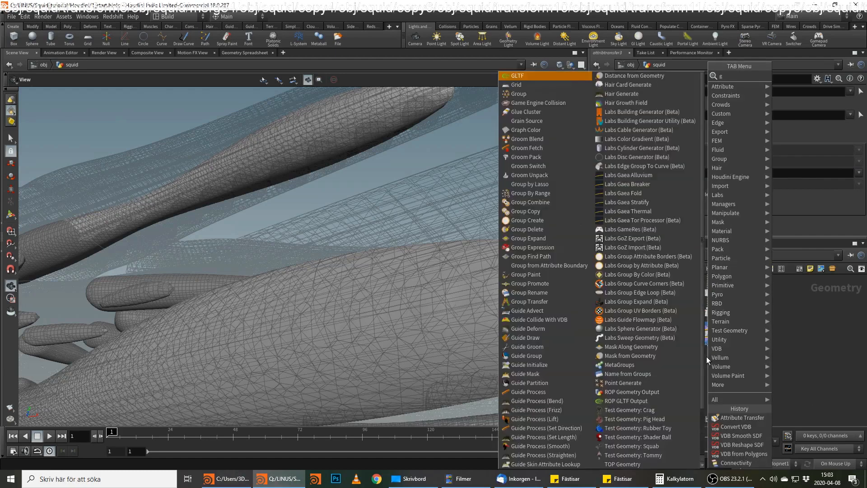
pyautogui.press('Return')
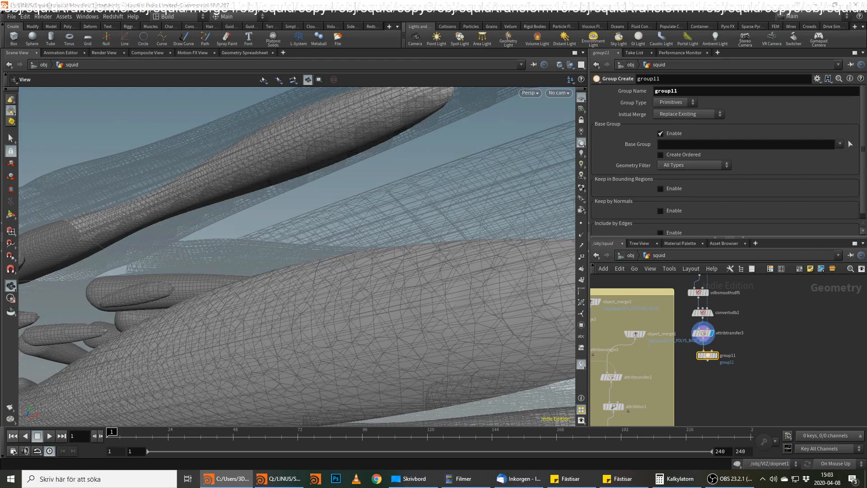
pyautogui.click(712, 351)
# Move the merge4 node below normal5 away from the sweep chain and delete it.
pyautogui.moveTo(813, 282); pyautogui.dragTo(757, 371, button='middle')
pyautogui.moveTo(782, 318); pyautogui.dragTo(743, 410, button='middle')
pyautogui.moveTo(763, 360)
pyautogui.mouseDown(button='middle')
pyautogui.moveTo(757, 419)
pyautogui.moveTo(727, 435)
pyautogui.mouseUp(button='middle')
pyautogui.moveTo(736, 399); pyautogui.dragTo(736, 407, button='middle')
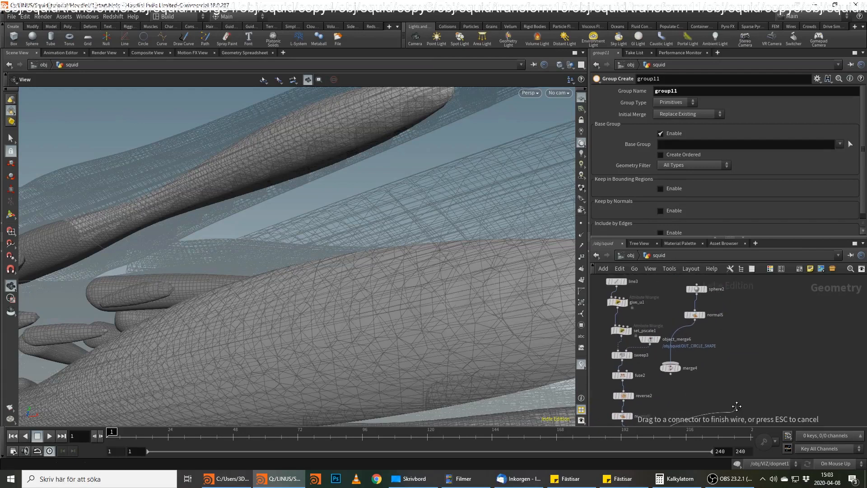
pyautogui.click(675, 373)
pyautogui.moveTo(674, 368); pyautogui.dragTo(763, 376)
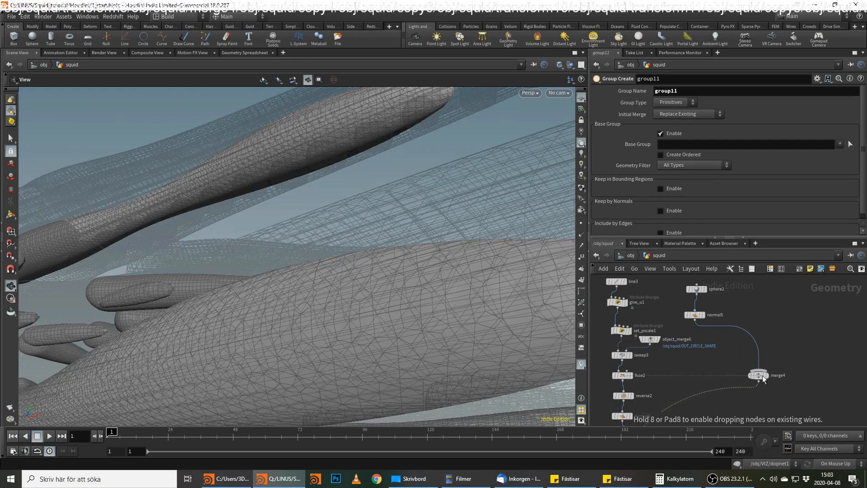
pyautogui.moveTo(756, 404); pyautogui.dragTo(741, 350, button='middle')
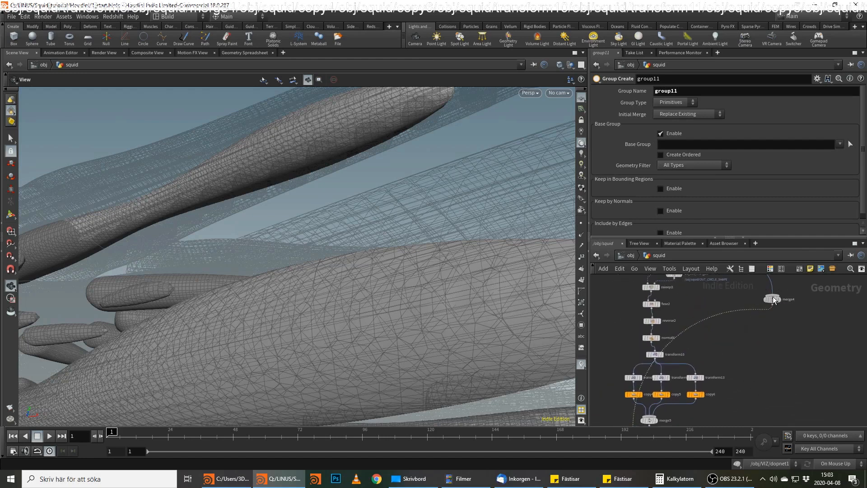
pyautogui.click(774, 298)
pyautogui.press('Delete')
# Try wiring the sphere's normal5 output into merge5 and inspect how the body blends with the arm muscles.
pyautogui.moveTo(748, 283); pyautogui.dragTo(739, 341, button='middle')
pyautogui.scroll(-1, 739, 340)
pyautogui.click(709, 323)
pyautogui.moveTo(731, 385); pyautogui.dragTo(719, 322, button='middle')
pyautogui.moveTo(732, 403); pyautogui.dragTo(742, 345, button='middle')
pyautogui.moveTo(684, 353); pyautogui.dragTo(701, 317, button='middle')
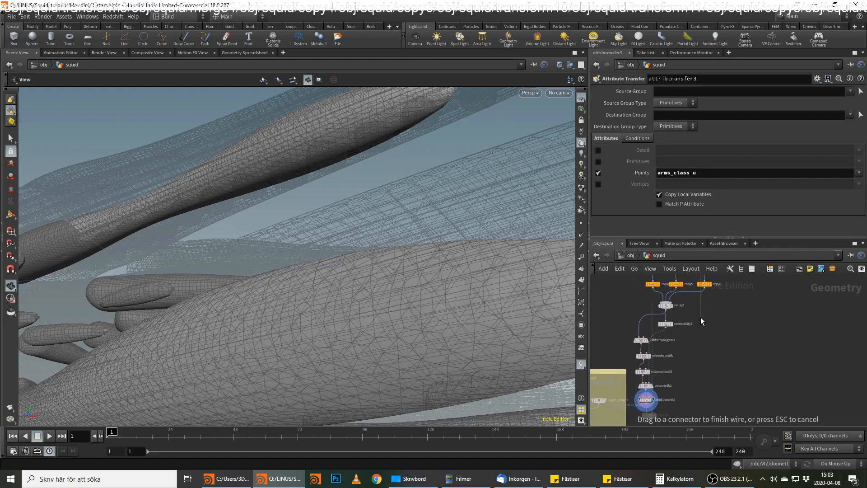
pyautogui.scroll(1, 693, 318)
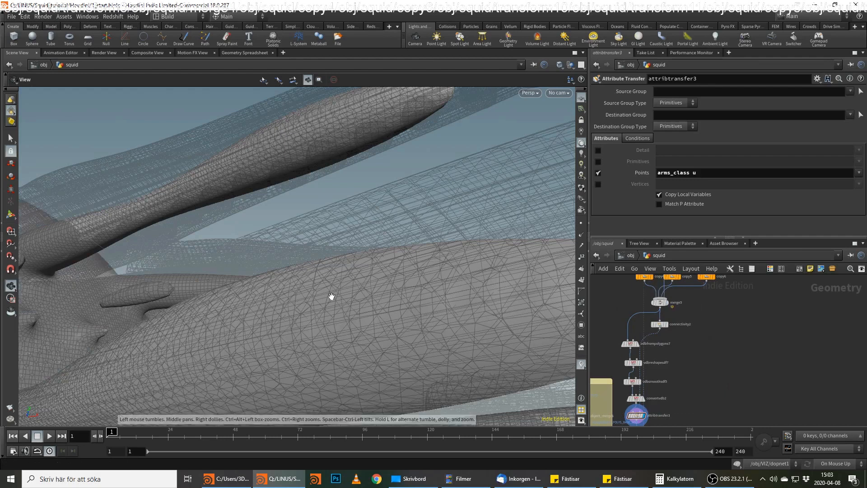
pyautogui.moveTo(332, 297); pyautogui.dragTo(287, 300, button='right')
pyautogui.moveTo(288, 300); pyautogui.dragTo(310, 315)
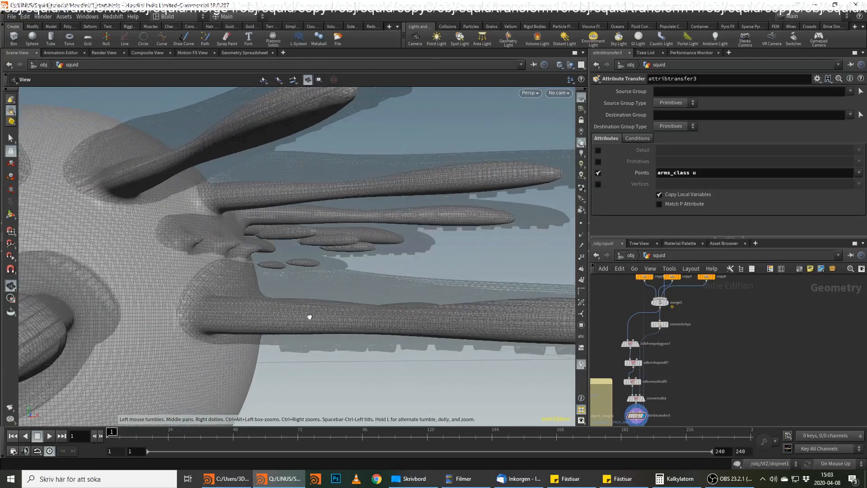
pyautogui.scroll(2, 665, 345)
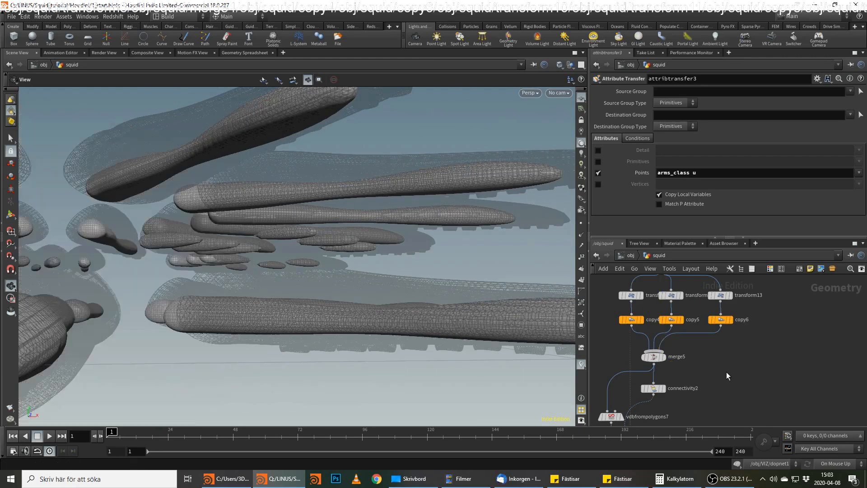
pyautogui.moveTo(338, 316); pyautogui.dragTo(397, 284)
pyautogui.scroll(-6, 760, 368)
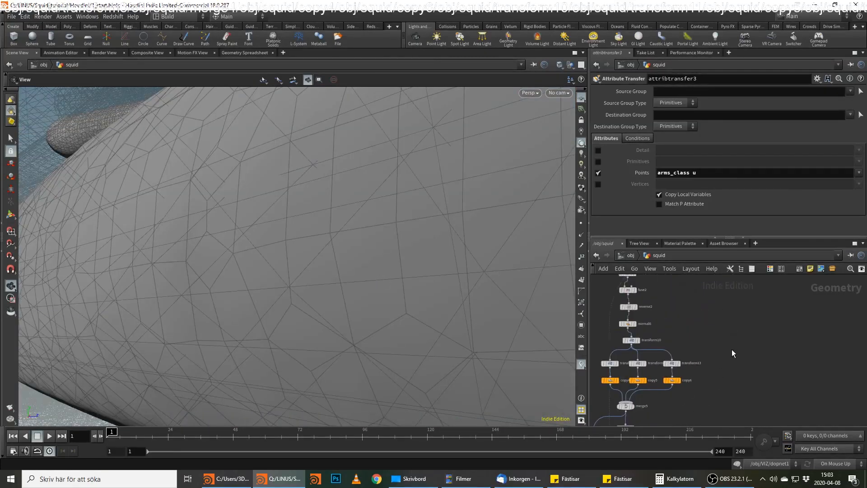
pyautogui.scroll(2, 705, 353)
pyautogui.click(688, 335)
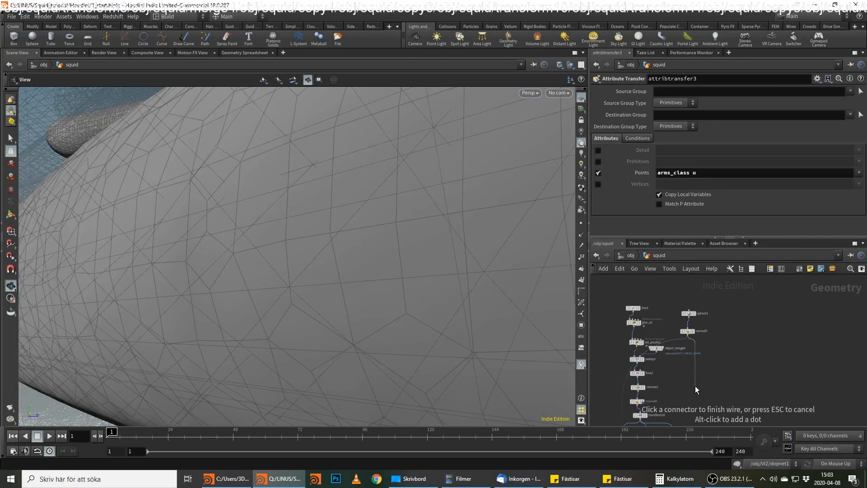
pyautogui.press('Escape')
# Add a separate VDB from Polygons node fed by the sphere's normal5 output, beside the muscle VDB chain.
pyautogui.moveTo(751, 389); pyautogui.dragTo(748, 363, button='middle')
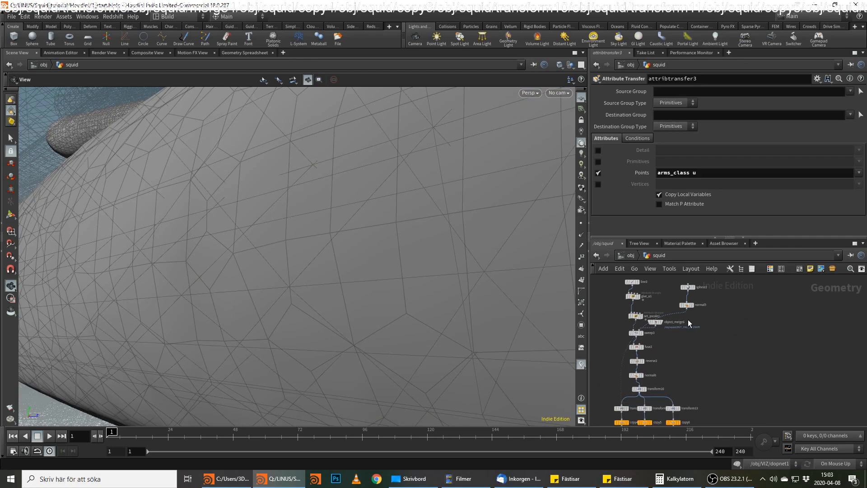
pyautogui.click(687, 312)
pyautogui.moveTo(706, 381); pyautogui.dragTo(716, 342, button='middle')
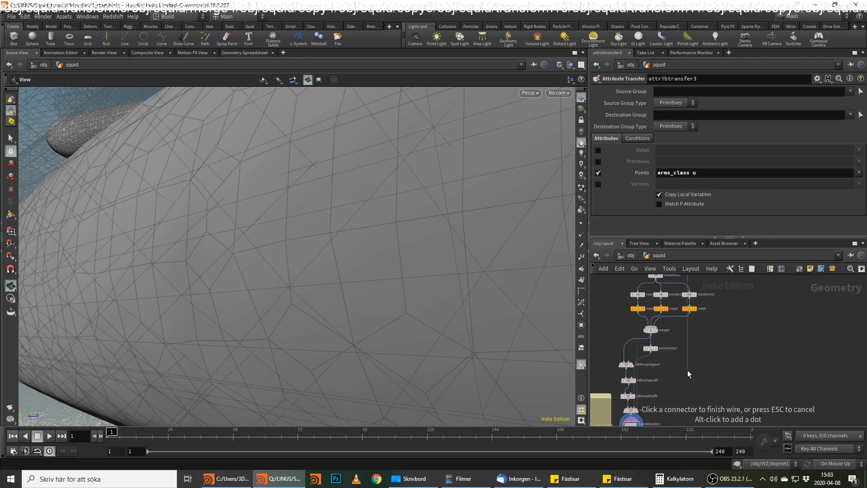
pyautogui.scroll(2, 693, 360)
pyautogui.press('Tab')
pyautogui.write('vdb f')
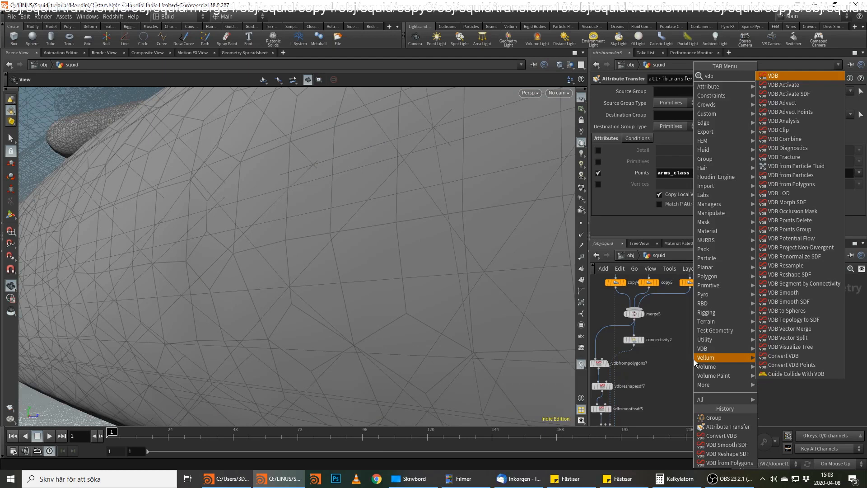
pyautogui.press('Down')
pyautogui.press('Down')
pyautogui.press('Down')
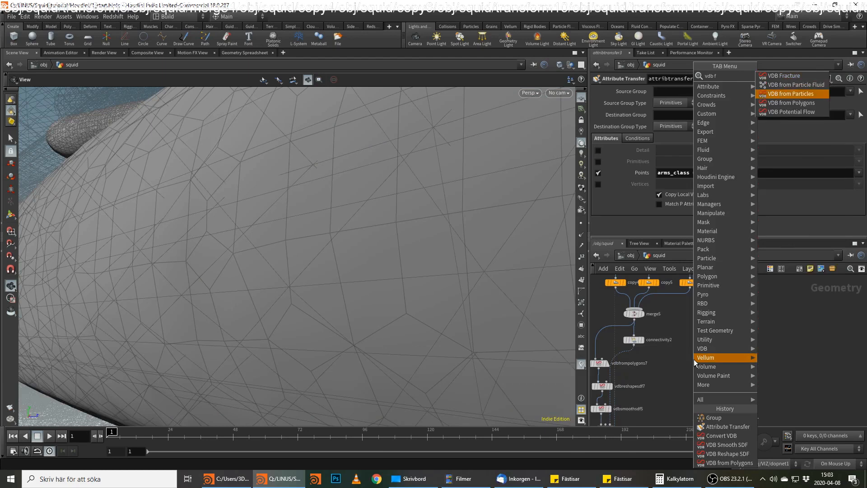
pyautogui.press('Return')
pyautogui.scroll(2, 731, 367)
# Add a VDB Combine node between vdbreshapesdf7 and vdbsmoothsdf5, with vdbfrompolygons8 feeding its second input.
pyautogui.moveTo(673, 385); pyautogui.dragTo(714, 356, button='middle')
pyautogui.moveTo(706, 387); pyautogui.dragTo(704, 345, button='middle')
pyautogui.moveTo(667, 331); pyautogui.dragTo(668, 337)
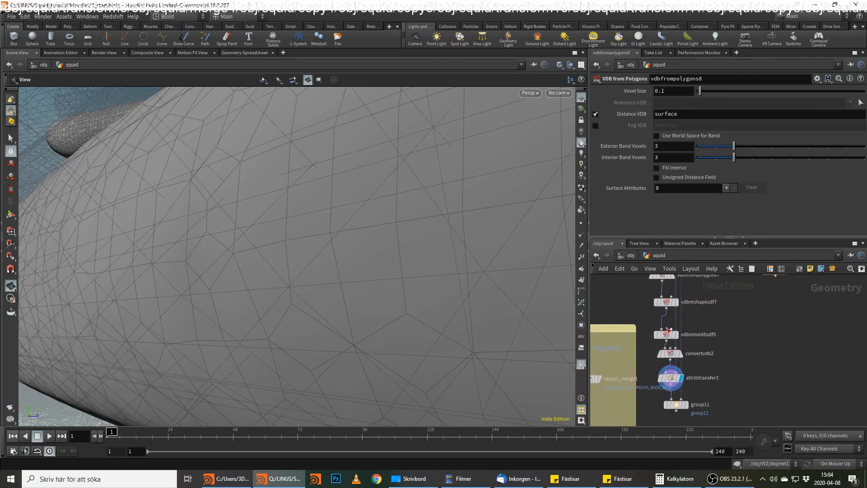
pyautogui.press('Tab')
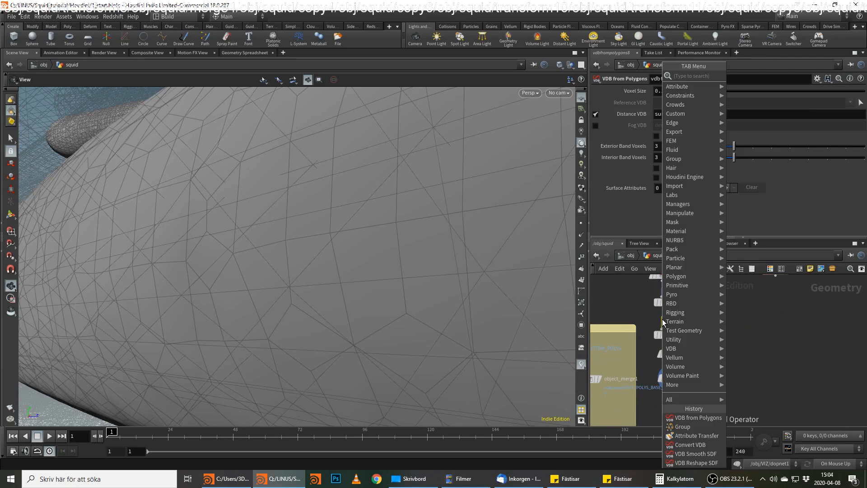
pyautogui.write('vd')
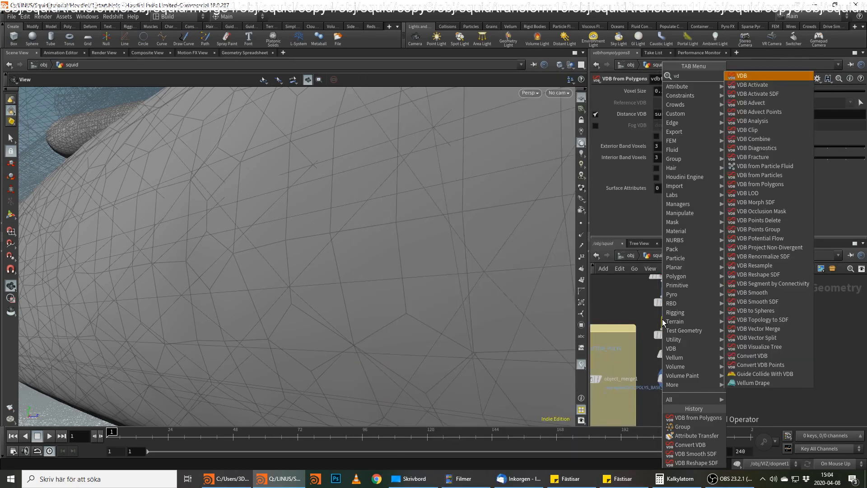
pyautogui.write('b co')
pyautogui.press('Return')
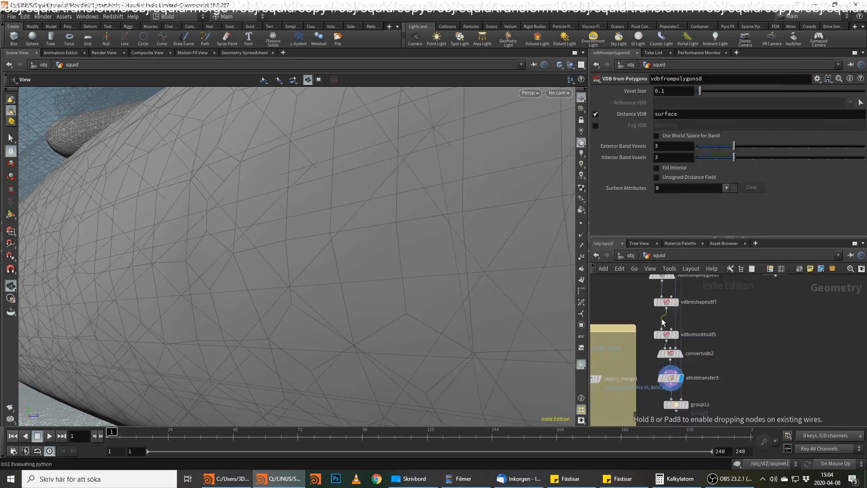
pyautogui.click(662, 319)
pyautogui.click(667, 321)
# Reduce the voxel size of the sphere's vdbfrompolygons8 node.
pyautogui.click(763, 306)
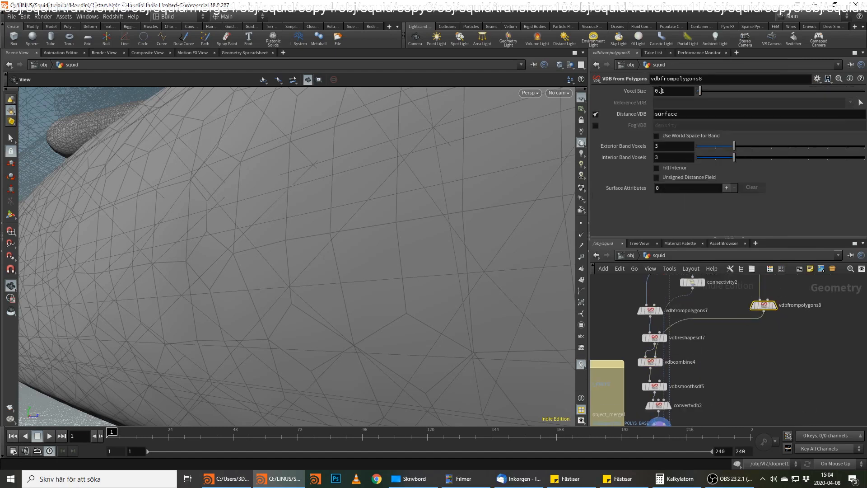
pyautogui.write('0')
pyautogui.press('Return')
# Set vdbcombine4's operation to SDF Union and preview the combined and smoothed results in the viewport.
pyautogui.click(650, 361)
pyautogui.click(672, 161)
pyautogui.click(677, 130)
pyautogui.click(677, 128)
pyautogui.click(685, 235)
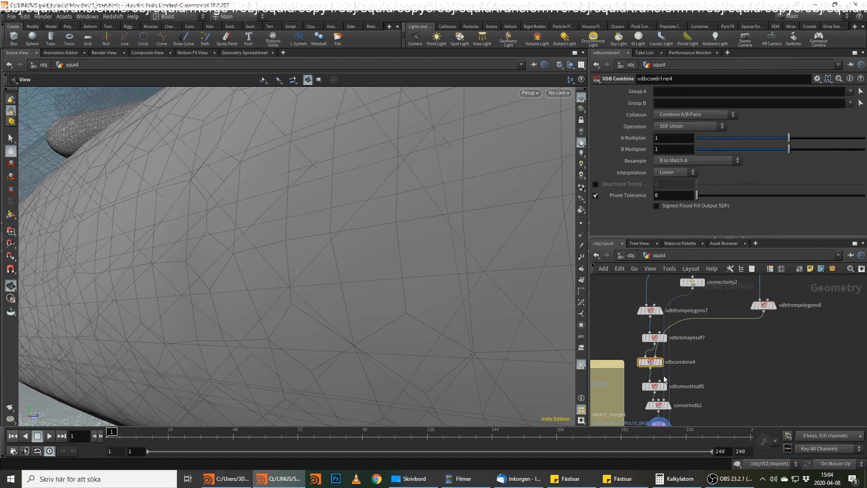
pyautogui.click(660, 361)
pyautogui.moveTo(86, 283); pyautogui.dragTo(236, 238)
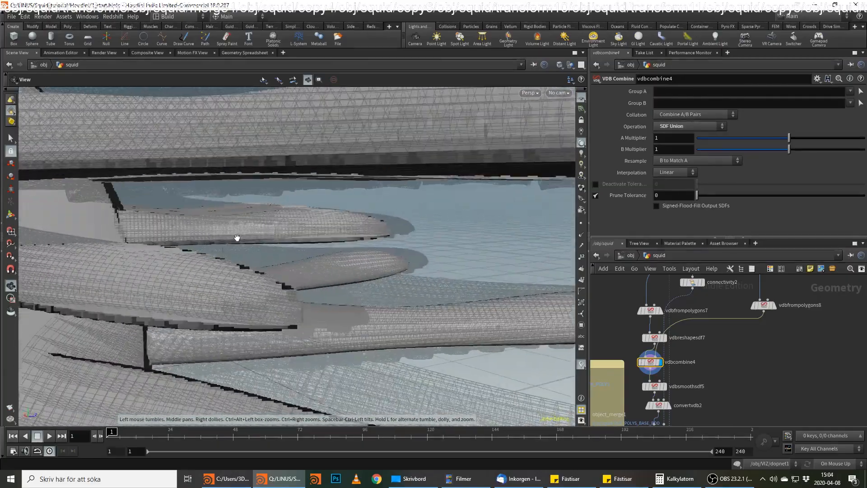
pyautogui.click(665, 386)
pyautogui.moveTo(272, 284); pyautogui.dragTo(261, 271)
# Pull vdbcombine4 out of the chain, shift vdbsmoothsdf5 up, and place vdbcombine4 between it and convertvdb2.
pyautogui.moveTo(653, 361); pyautogui.dragTo(780, 370)
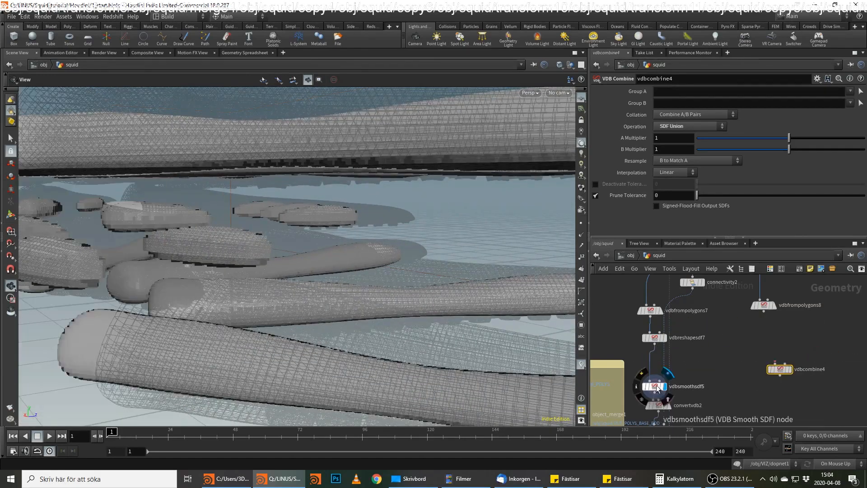
pyautogui.moveTo(654, 386); pyautogui.dragTo(655, 361)
pyautogui.moveTo(782, 369); pyautogui.dragTo(656, 388)
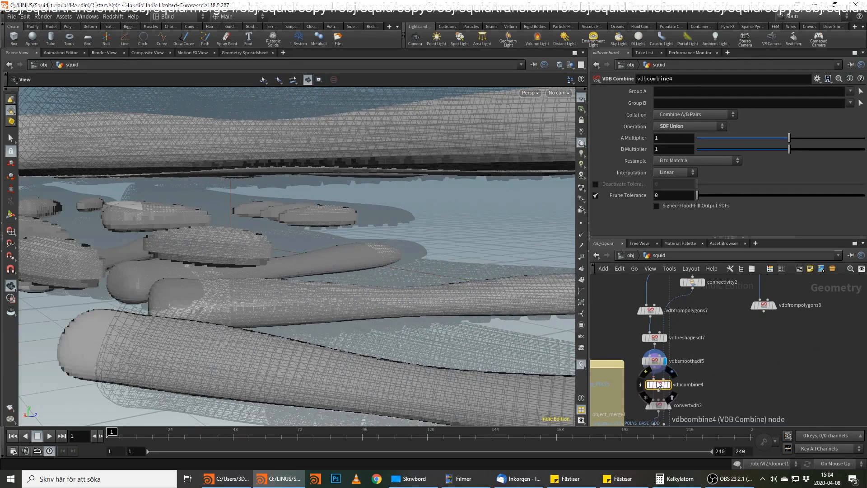
# Wire vdbsmoothsdf5 and vdbfrompolygons8 into vdbcombine4's two inputs and connect its output to convertvdb2.
pyautogui.click(654, 362)
pyautogui.click(654, 380)
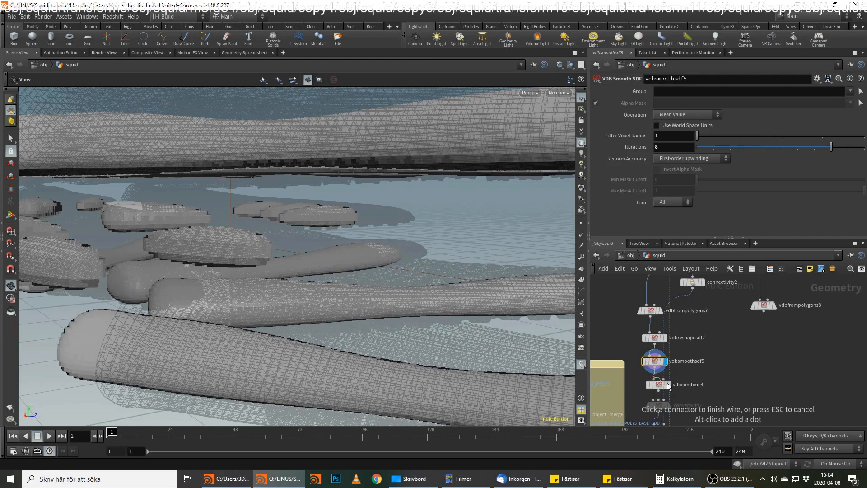
pyautogui.click(763, 311)
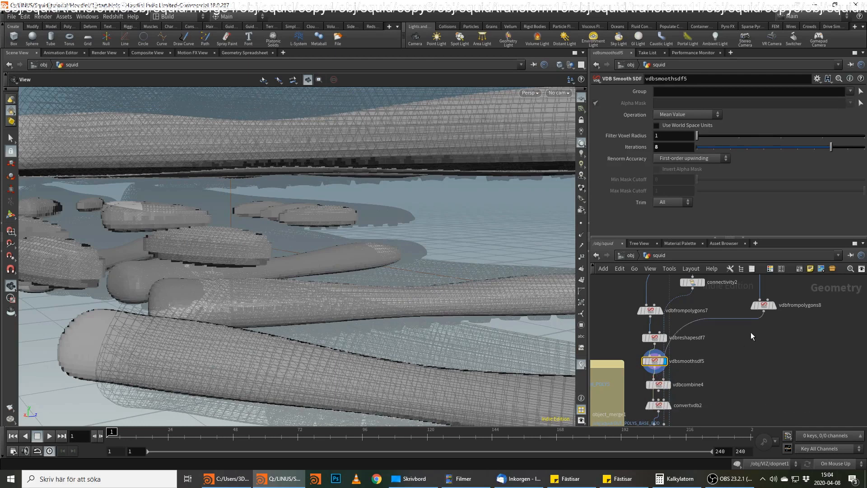
pyautogui.click(661, 391)
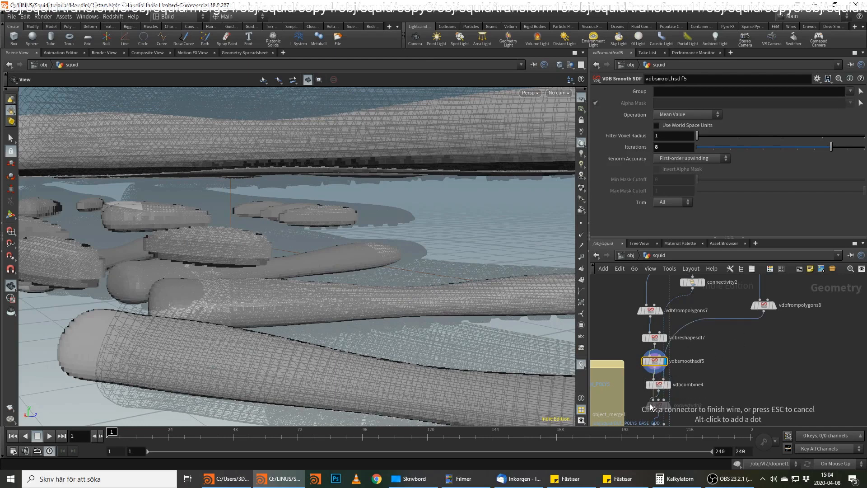
pyautogui.click(651, 400)
pyautogui.click(660, 391)
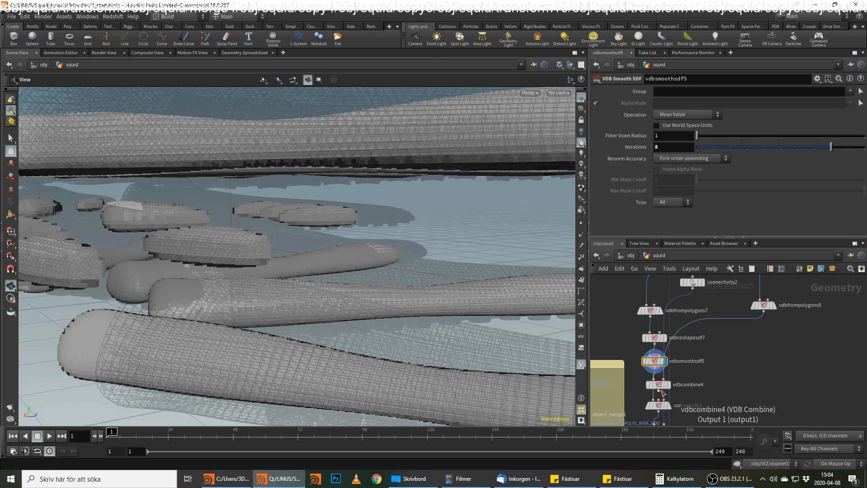
pyautogui.click(650, 401)
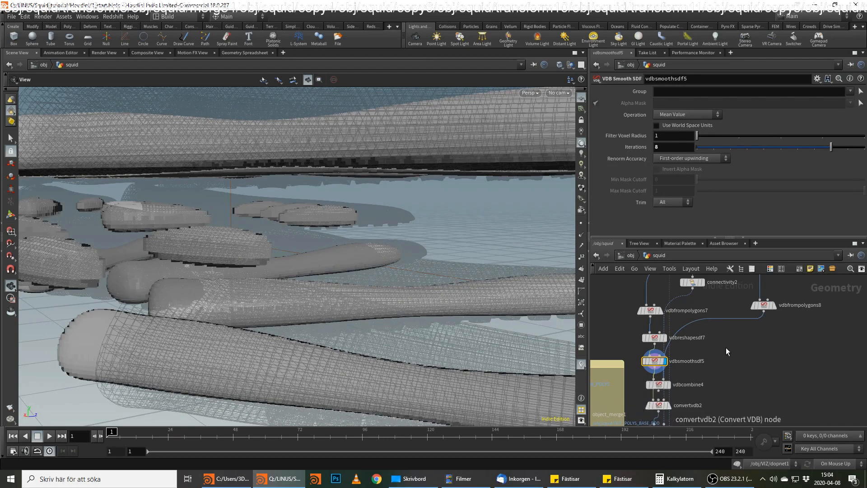
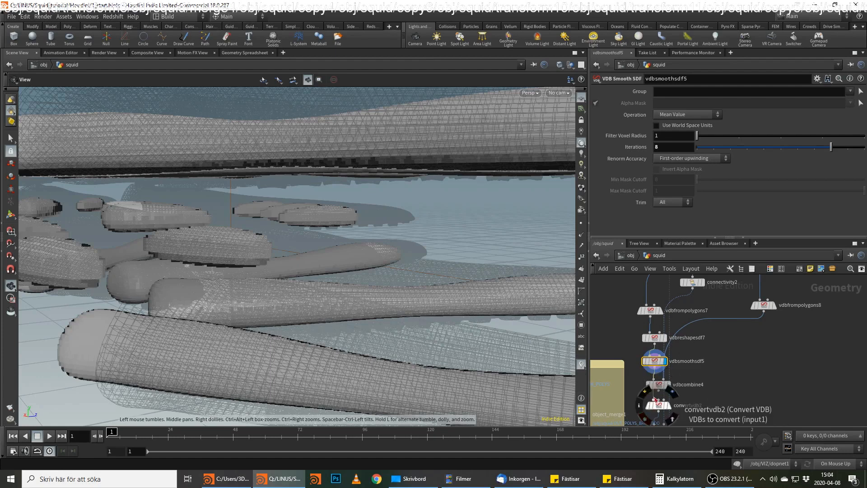
pyautogui.click(1, 483)
pyautogui.write('any')
pyautogui.press('Return')
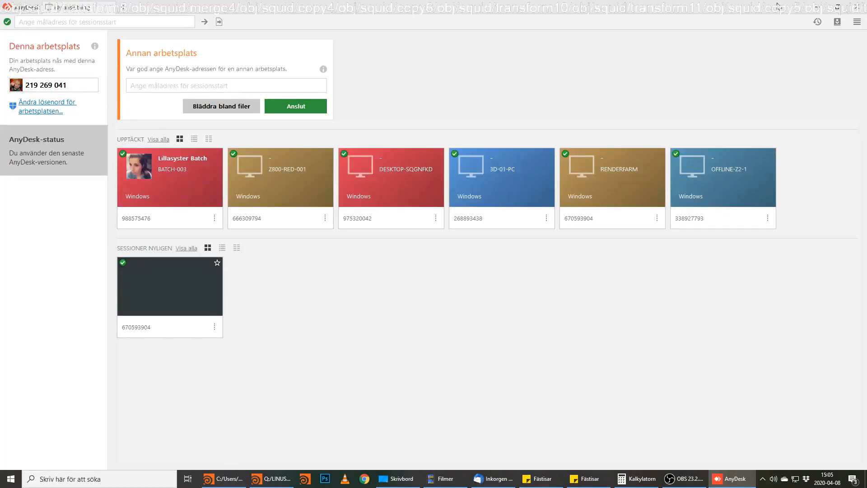
pyautogui.click(820, 4)
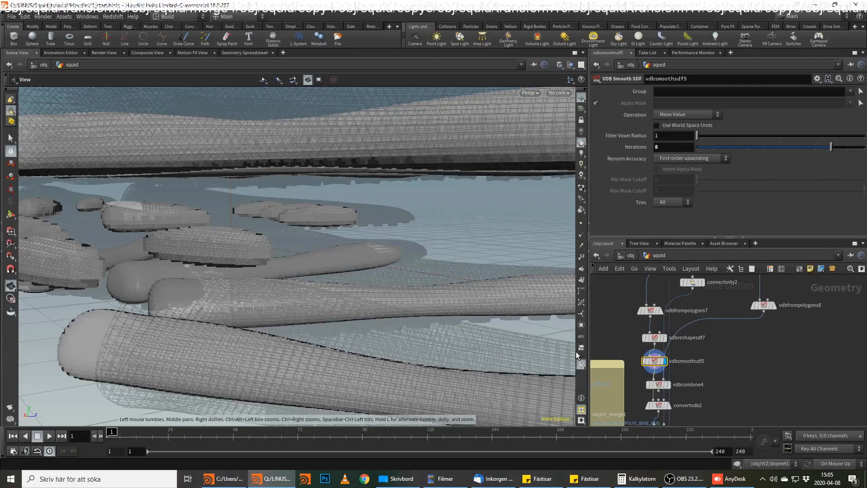
# Try vdbfrompolygons8 as the alpha mask of vdbsmoothsdf5, separate the surrounding nodes and remove that mask connection.
pyautogui.click(648, 365)
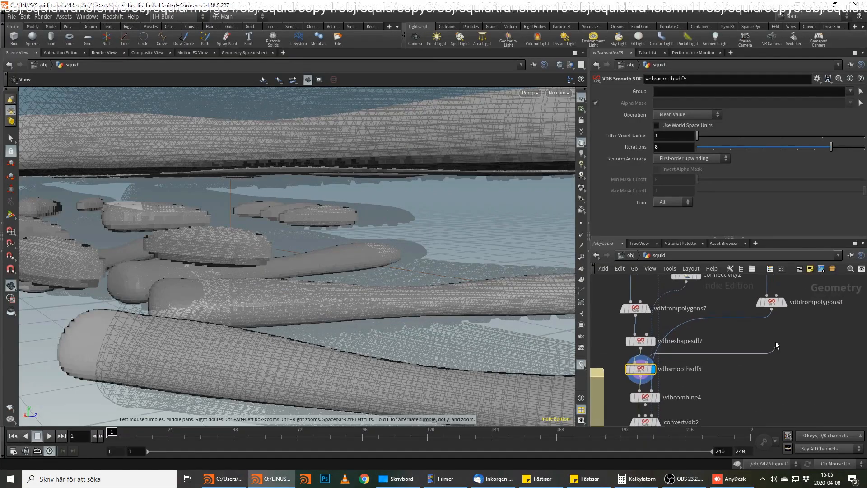
pyautogui.click(770, 329)
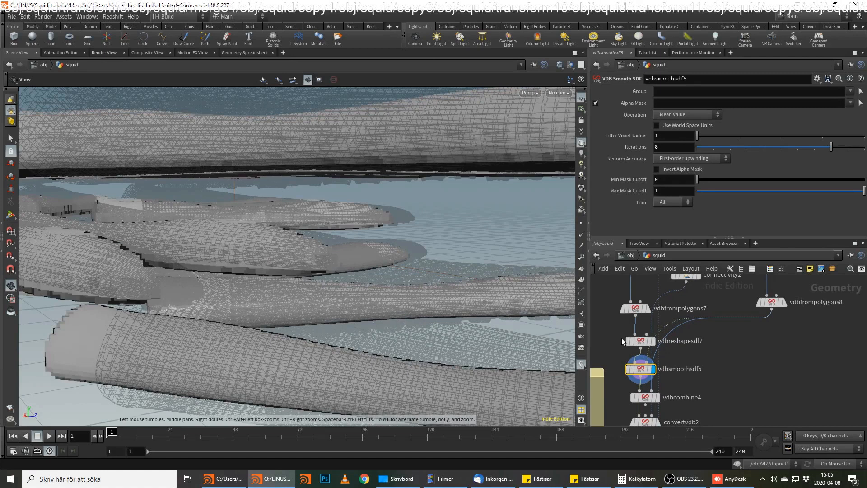
pyautogui.moveTo(641, 367); pyautogui.dragTo(700, 363)
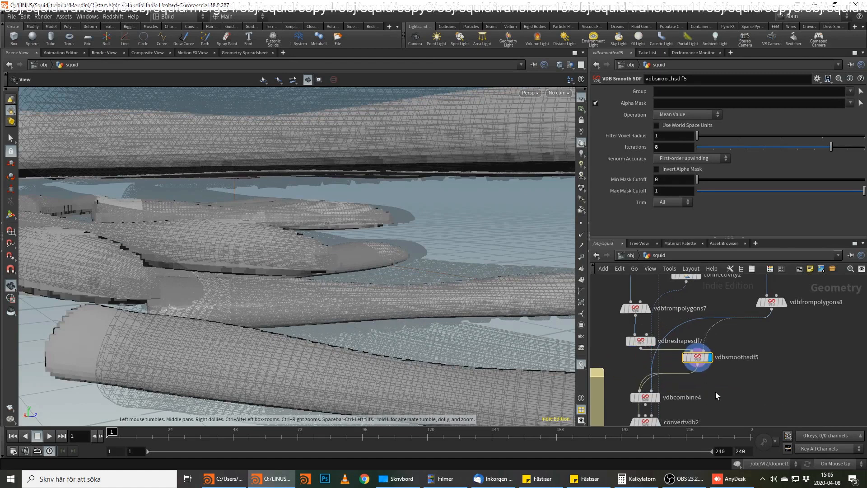
pyautogui.moveTo(716, 392); pyautogui.dragTo(729, 337, button='middle')
pyautogui.moveTo(658, 367); pyautogui.dragTo(734, 373)
pyautogui.moveTo(658, 343); pyautogui.dragTo(648, 346)
pyautogui.moveTo(741, 293); pyautogui.dragTo(727, 329, button='middle')
pyautogui.click(716, 312)
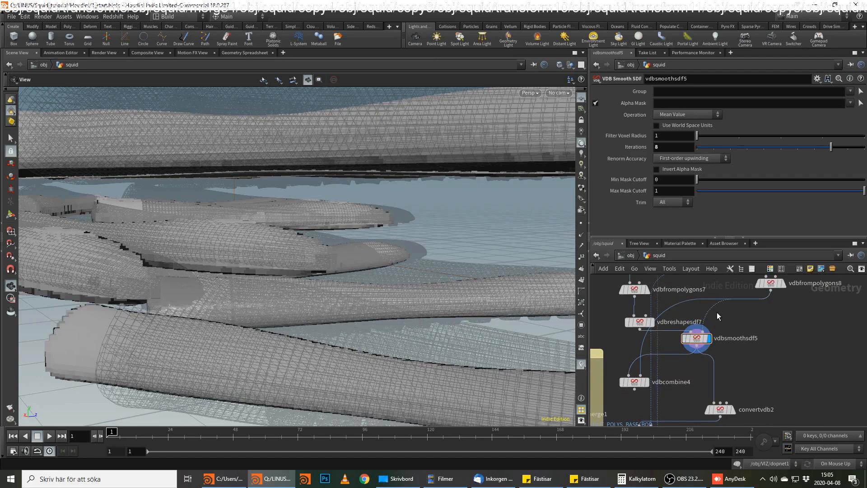
pyautogui.press('Delete')
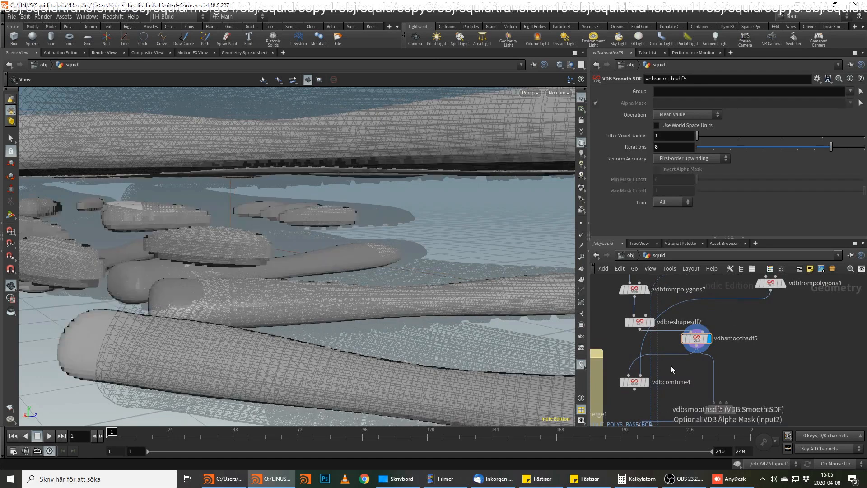
# Feed vdbcombine4's output into convertvdb2, place convertvdb2 directly beneath it, and display the converted polygons.
pyautogui.click(646, 383)
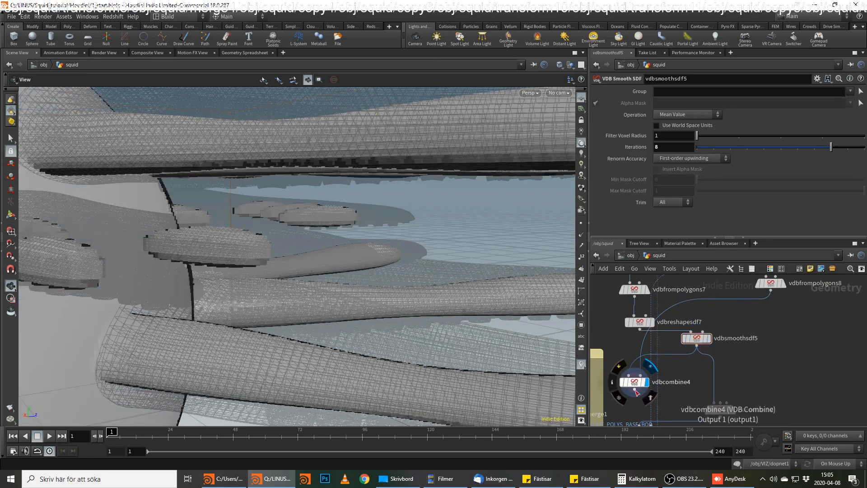
pyautogui.click(635, 392)
pyautogui.moveTo(722, 411); pyautogui.dragTo(637, 409)
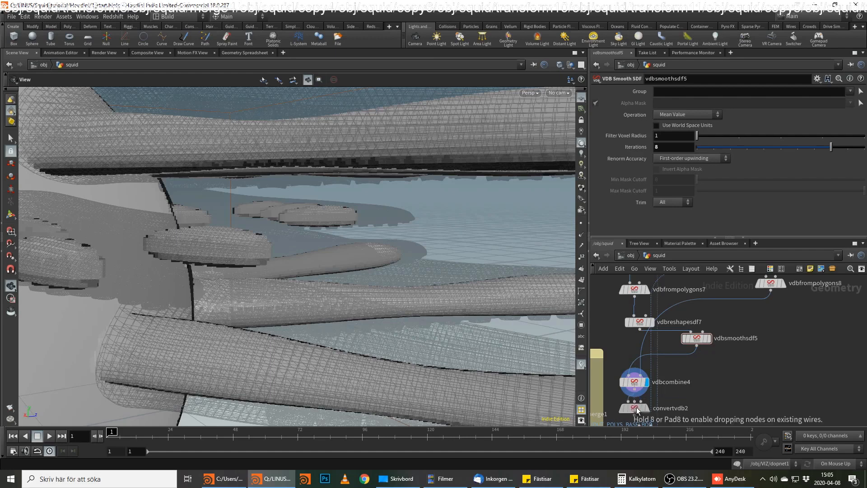
pyautogui.click(648, 408)
pyautogui.moveTo(374, 286); pyautogui.dragTo(338, 290)
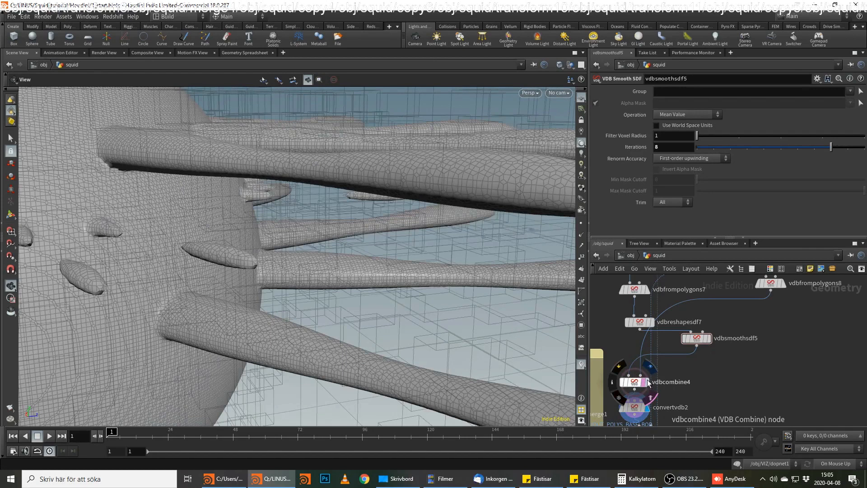
# Display and select vdbcombine4, and move vdbsmoothsdf5 back in line between vdbreshapesdf7 and vdbcombine4.
pyautogui.click(648, 383)
pyautogui.click(636, 383)
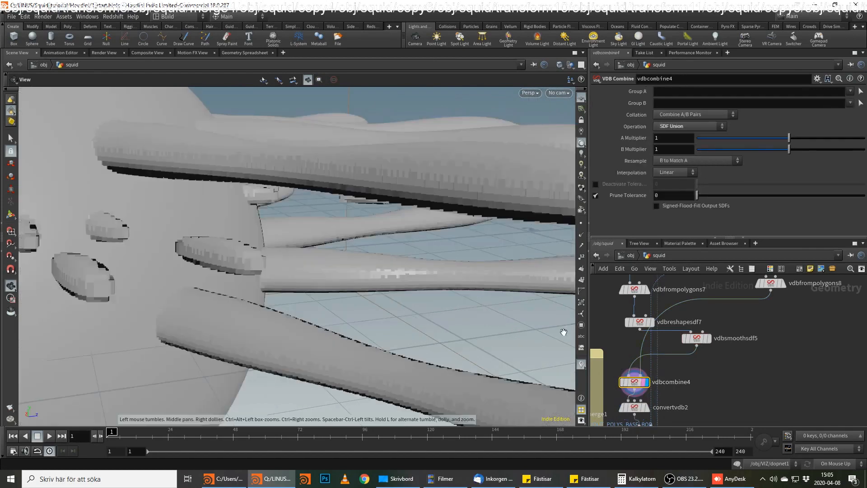
pyautogui.moveTo(704, 341); pyautogui.dragTo(630, 352)
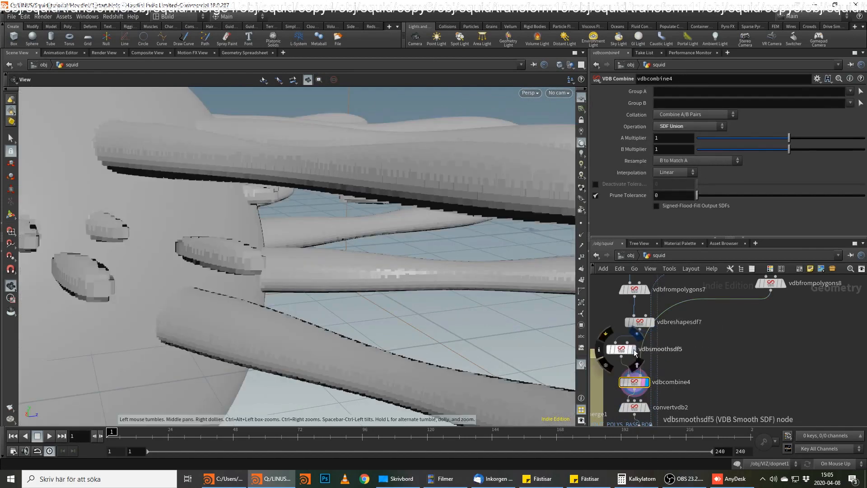
# Display the smoothed arm muscles from vdbsmoothsdf5 and set vdbfrompolygons7's voxel size to 0.007.
pyautogui.click(635, 348)
pyautogui.moveTo(499, 254); pyautogui.dragTo(398, 307)
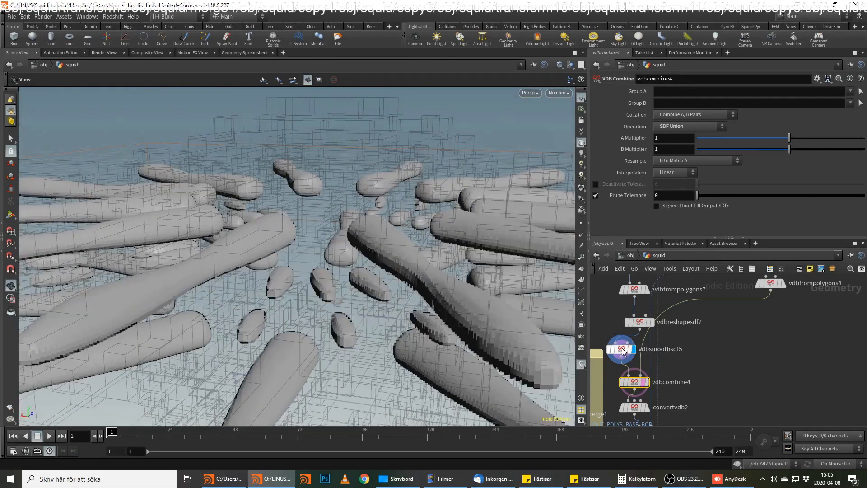
pyautogui.click(622, 349)
pyautogui.scroll(3, 626, 355)
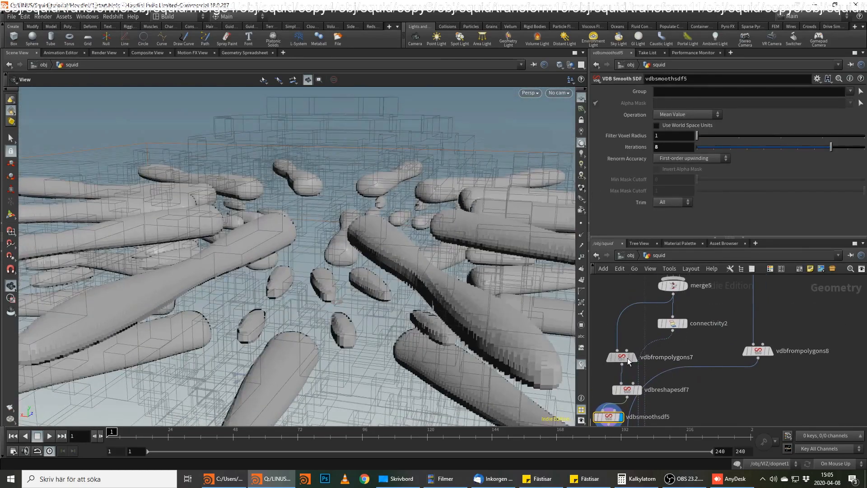
pyautogui.click(625, 359)
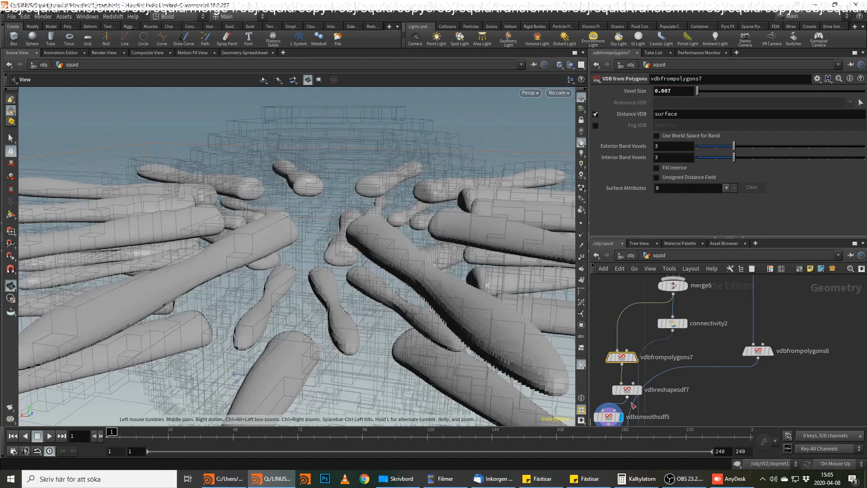
# Display vdbcombine4 and convertvdb2 in turn to examine how the muscles join the body sphere.
pyautogui.scroll(-2, 634, 405)
pyautogui.click(649, 389)
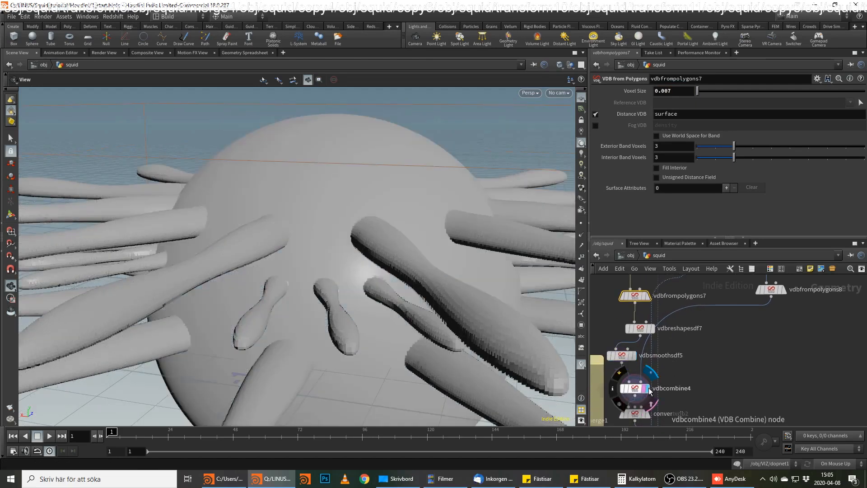
pyautogui.click(630, 389)
pyautogui.moveTo(358, 271); pyautogui.dragTo(343, 244)
pyautogui.scroll(-1, 758, 381)
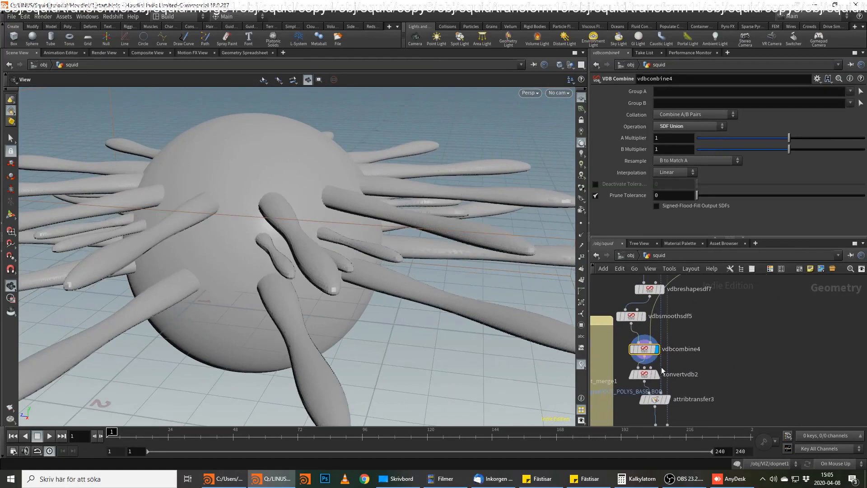
pyautogui.click(657, 373)
pyautogui.click(646, 375)
pyautogui.moveTo(389, 273); pyautogui.dragTo(386, 231)
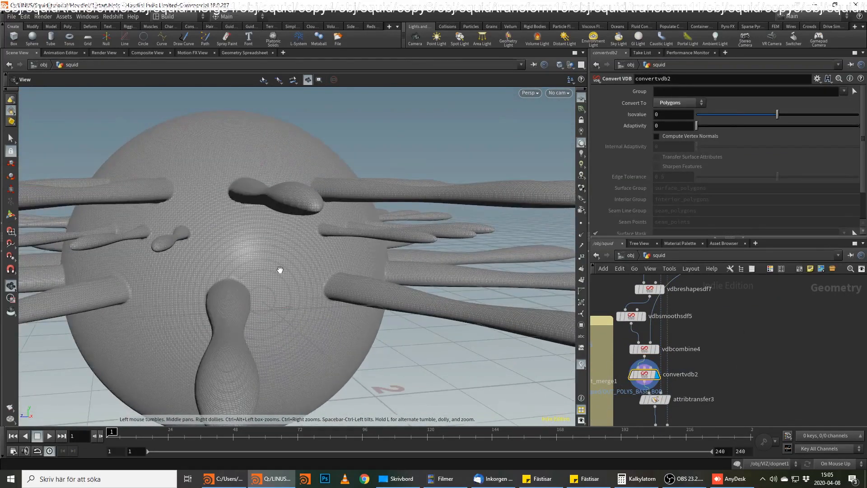
pyautogui.moveTo(279, 270); pyautogui.dragTo(325, 254)
# Display group11 in the viewport and select it to show its parameters.
pyautogui.moveTo(706, 364); pyautogui.dragTo(720, 327, button='middle')
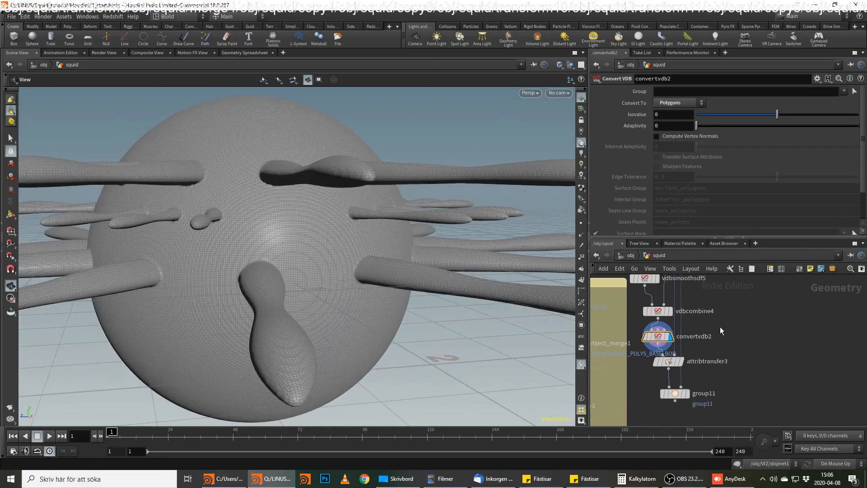
pyautogui.click(687, 394)
pyautogui.moveTo(675, 391); pyautogui.dragTo(678, 398)
# Reroute the long wire feeding group11's second input around the node chain with a wire dot.
pyautogui.scroll(-2, 732, 381)
pyautogui.moveTo(759, 294); pyautogui.dragTo(704, 421, button='middle')
pyautogui.moveTo(708, 348); pyautogui.dragTo(708, 384, button='middle')
pyautogui.moveTo(641, 352); pyautogui.dragTo(638, 407, button='middle')
pyautogui.moveTo(646, 330); pyautogui.dragTo(633, 396, button='middle')
pyautogui.moveTo(733, 343); pyautogui.dragTo(711, 385, button='middle')
pyautogui.moveTo(712, 321); pyautogui.dragTo(748, 387)
pyautogui.moveTo(764, 418); pyautogui.dragTo(742, 287, button='middle')
pyautogui.scroll(-2, 722, 341)
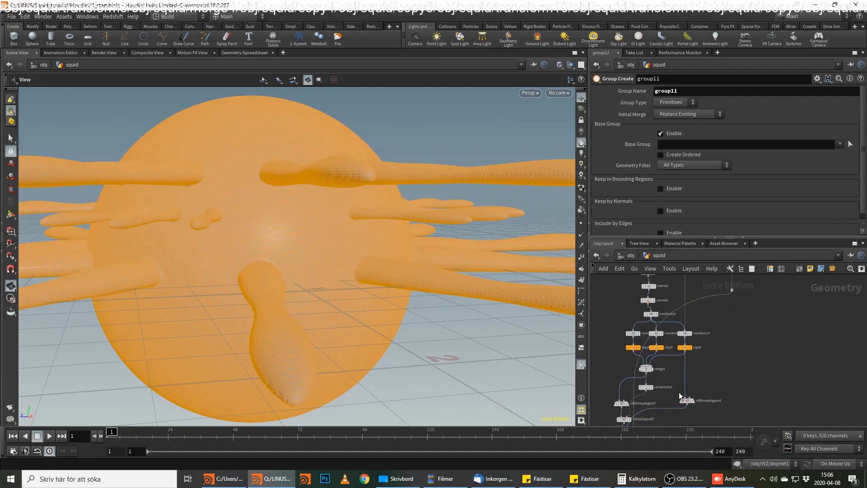
pyautogui.moveTo(679, 392); pyautogui.dragTo(702, 320, button='middle')
pyautogui.scroll(2, 661, 382)
pyautogui.keyDown('alt'); pyautogui.click(652, 385); pyautogui.keyUp('alt')
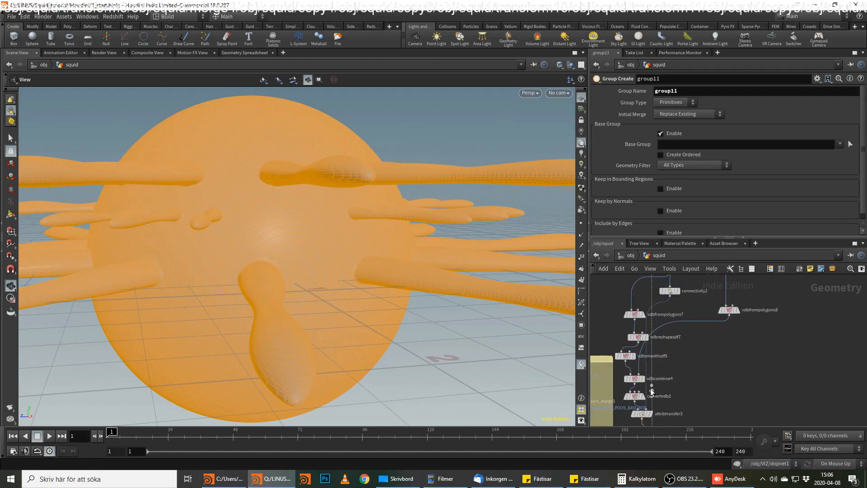
pyautogui.keyDown('alt'); pyautogui.moveTo(684, 391); pyautogui.dragTo(771, 424); pyautogui.keyUp('alt')
pyautogui.moveTo(728, 419); pyautogui.dragTo(739, 347, button='middle')
pyautogui.scroll(2, 737, 349)
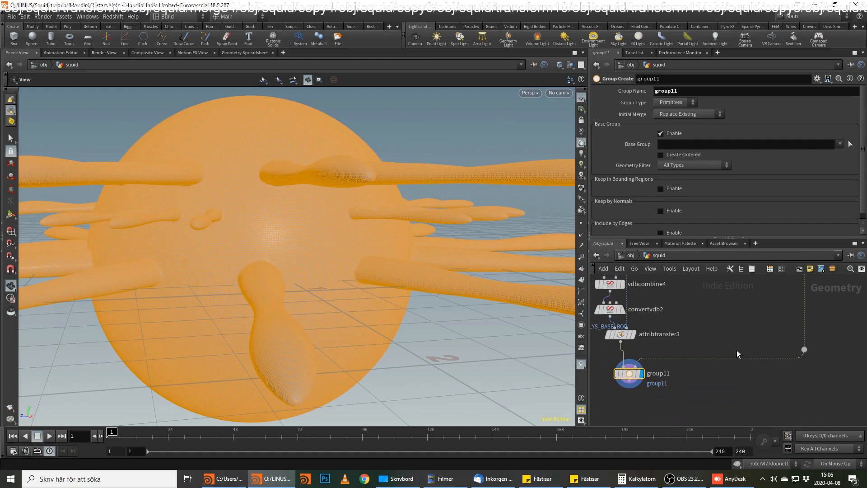
pyautogui.press('Tab')
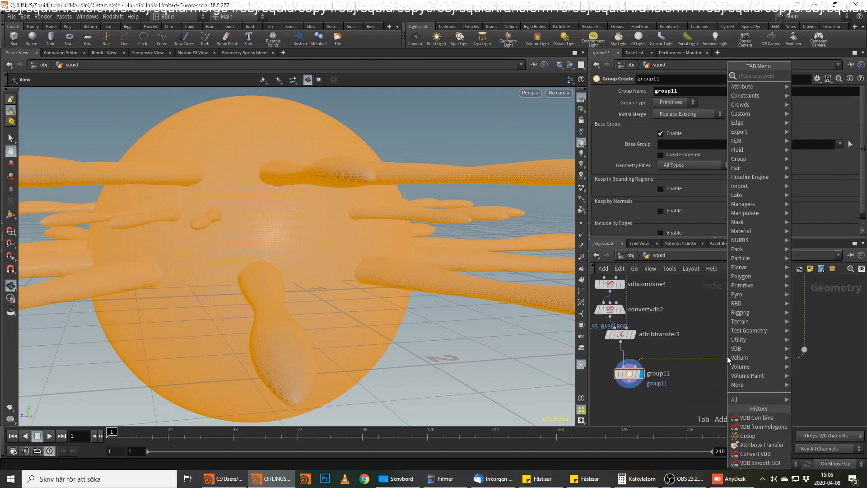
pyautogui.write('peak')
pyautogui.press('Return')
pyautogui.click(728, 357)
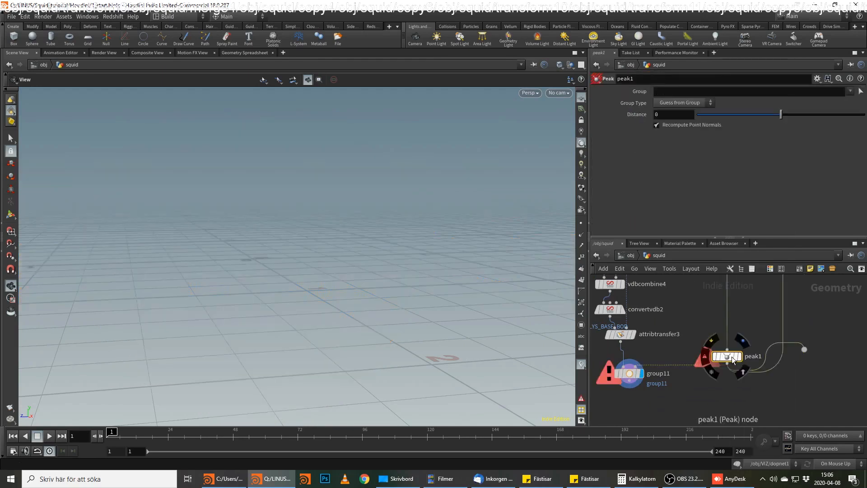
pyautogui.hotkey('ctrl', 'z')
# Add an unconnected Peak node near the wire leading into group11.
pyautogui.press('Tab')
pyautogui.write('p')
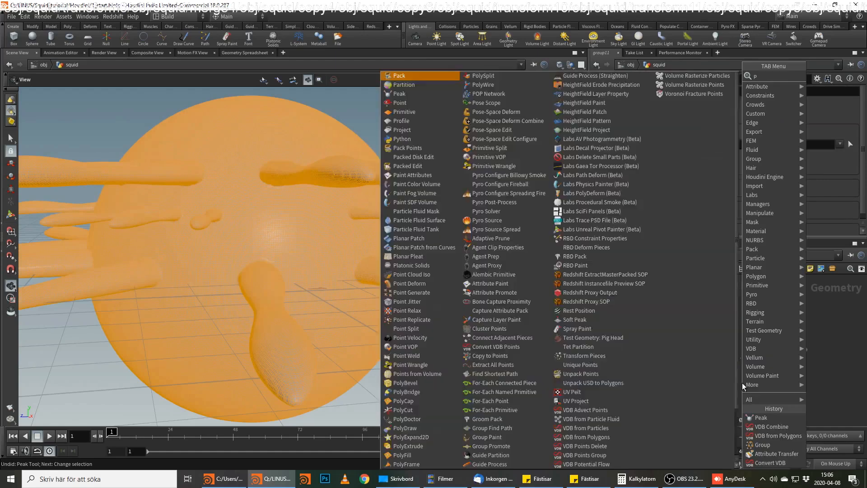
pyautogui.write('eak')
pyautogui.press('Return')
pyautogui.click(741, 383)
pyautogui.moveTo(741, 383); pyautogui.dragTo(739, 359)
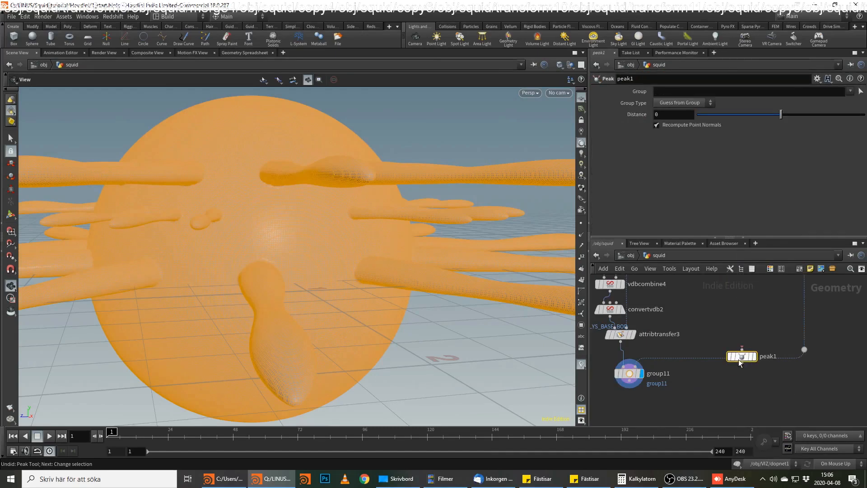
# Set group11 to group Points with the base group disabled, keeping points in bounding regions by Bounding Object.
pyautogui.click(631, 374)
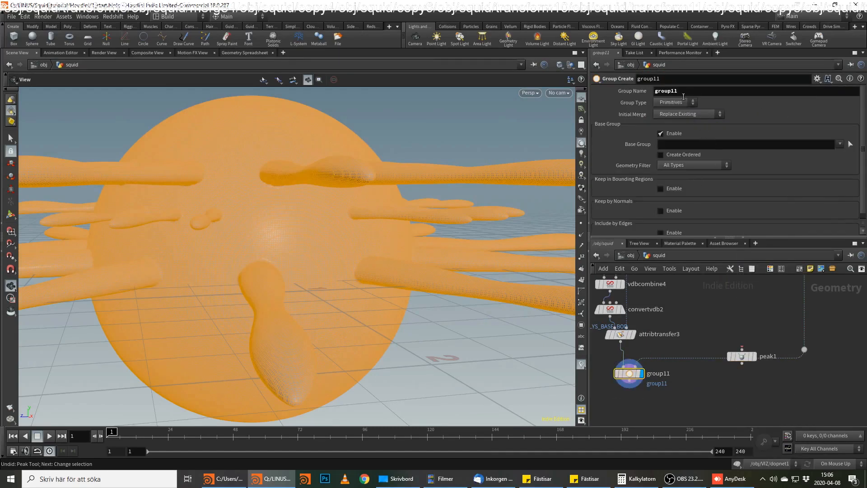
pyautogui.click(681, 120)
pyautogui.click(676, 134)
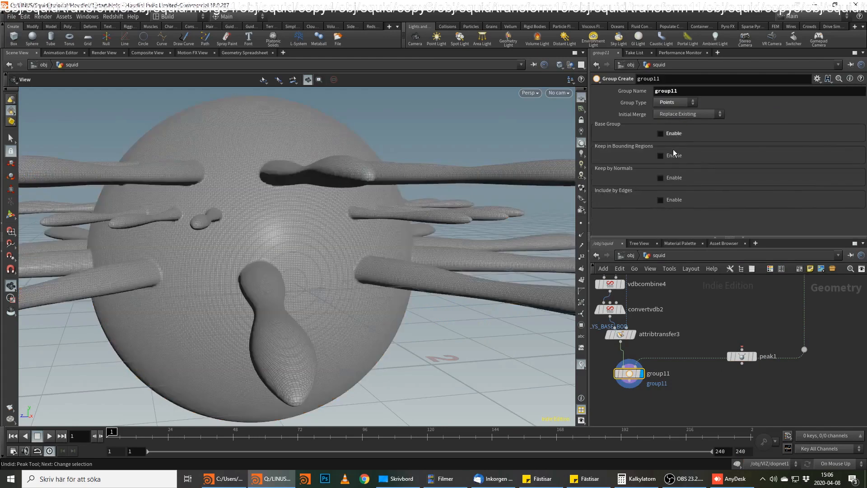
pyautogui.click(672, 155)
pyautogui.click(680, 166)
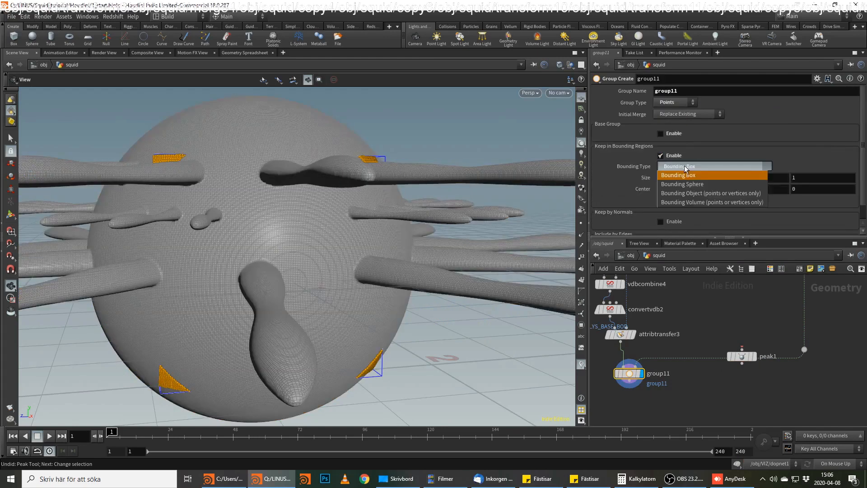
pyautogui.click(692, 194)
# Wire peak1 between the dot on the normal5 wire and group11's second input, and check the grouped points.
pyautogui.moveTo(741, 356); pyautogui.dragTo(791, 385)
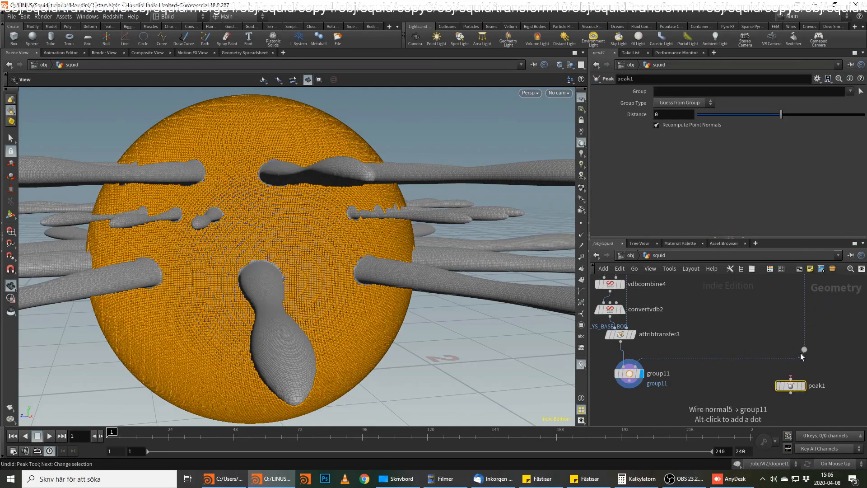
pyautogui.click(804, 350)
pyautogui.click(791, 381)
pyautogui.click(791, 398)
pyautogui.click(630, 364)
pyautogui.click(629, 374)
pyautogui.moveTo(345, 275); pyautogui.dragTo(555, 194)
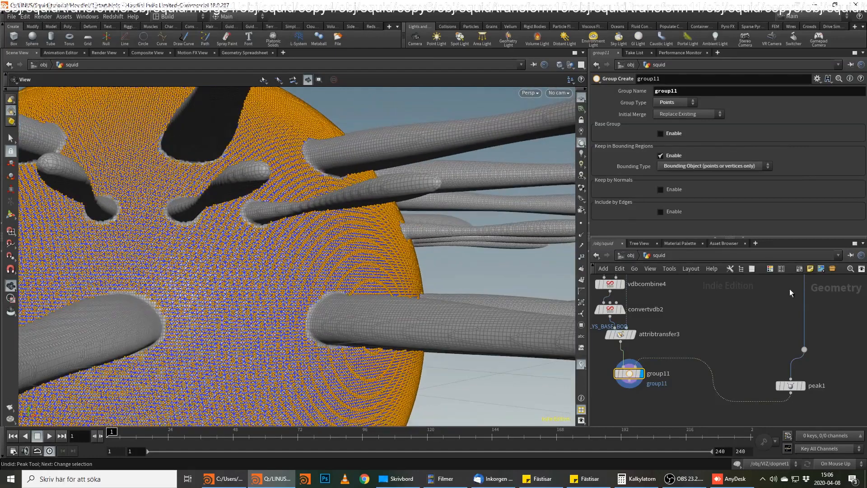
# Display peak1 and set its Distance to 0.02 to enlarge the bounding sphere.
pyautogui.click(790, 386)
pyautogui.moveTo(671, 115); pyautogui.dragTo(674, 166, button='middle')
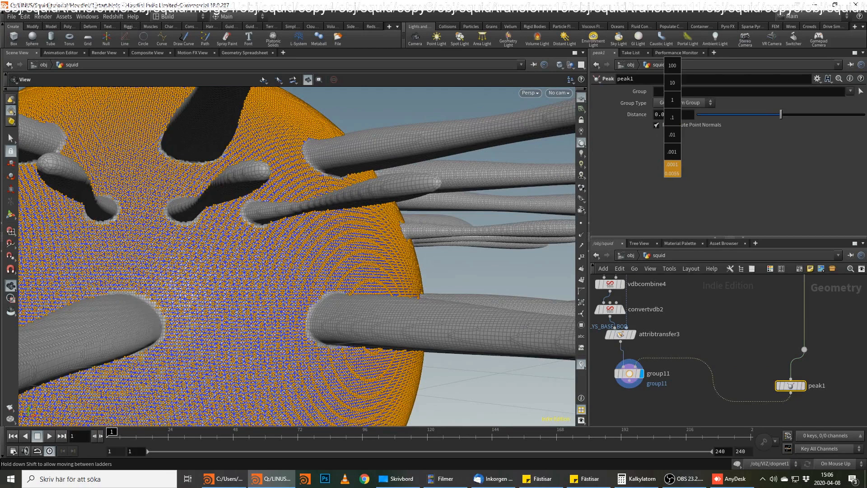
pyautogui.moveTo(674, 167); pyautogui.dragTo(668, 167, button='middle')
pyautogui.click(802, 385)
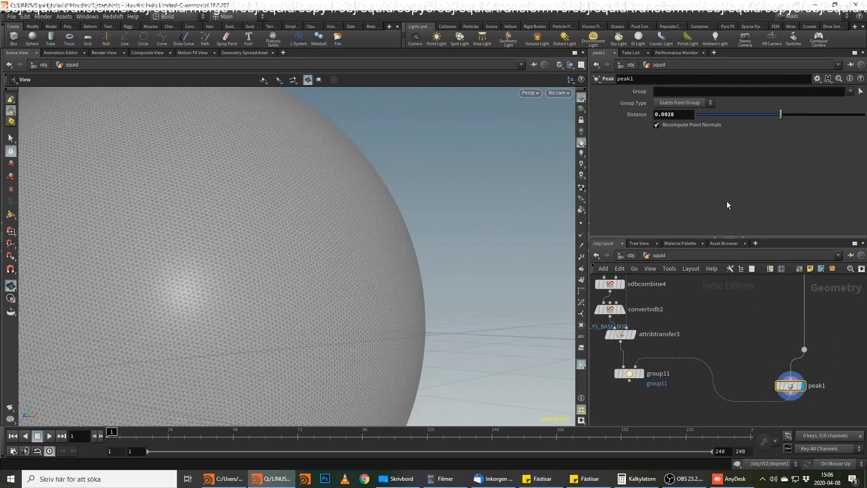
pyautogui.moveTo(682, 120); pyautogui.dragTo(668, 149, button='middle')
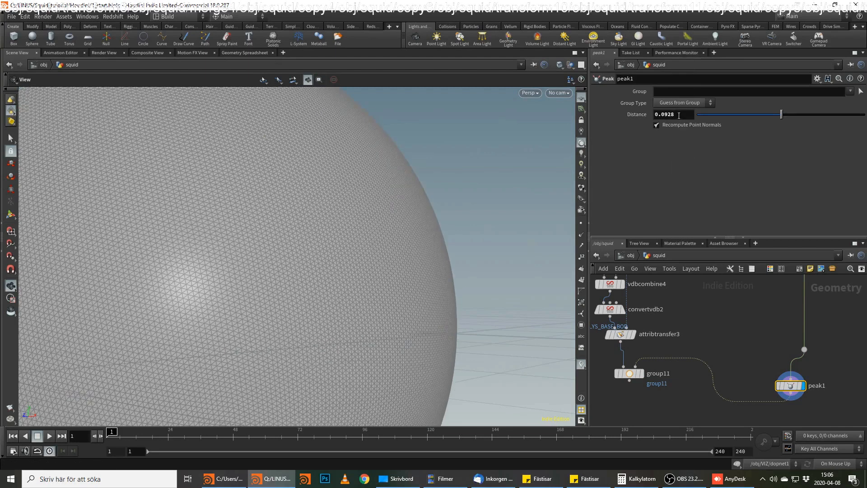
pyautogui.moveTo(665, 115); pyautogui.dragTo(698, 119)
pyautogui.press('Return')
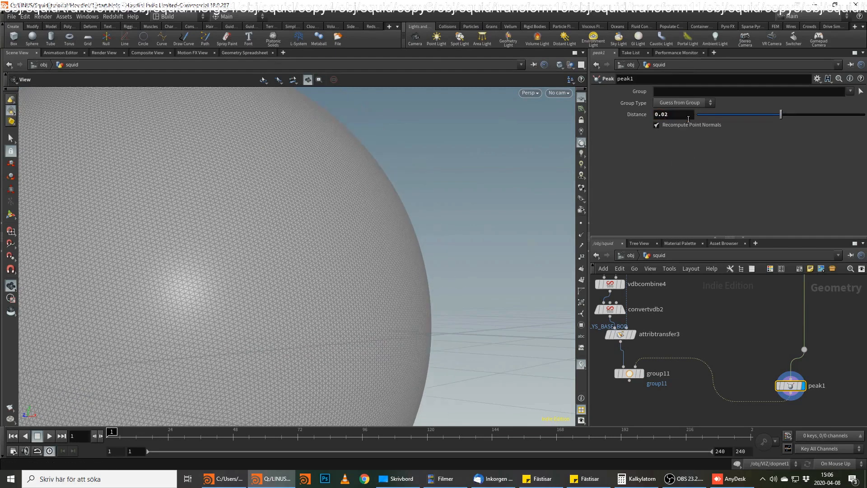
# Display group11 to inspect the captured body points, and set its group name to muscle_body.
pyautogui.click(641, 373)
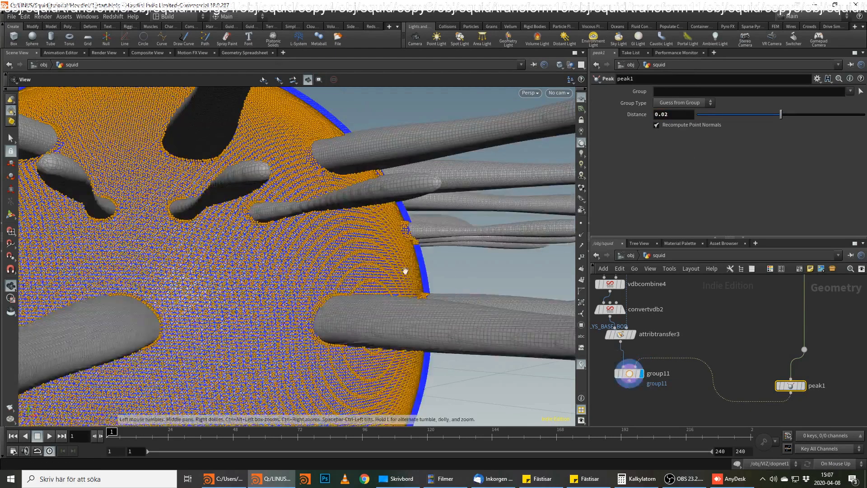
pyautogui.scroll(5, 319, 262)
pyautogui.moveTo(356, 295); pyautogui.dragTo(380, 304)
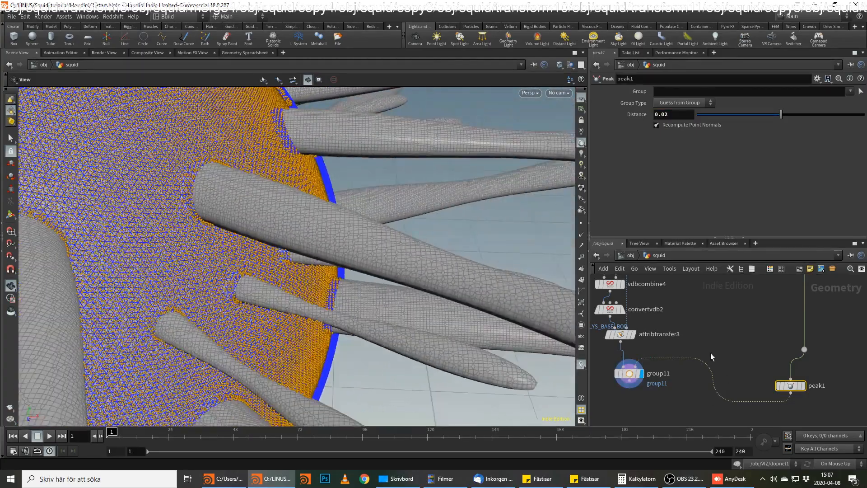
pyautogui.moveTo(708, 355); pyautogui.dragTo(715, 344, button='middle')
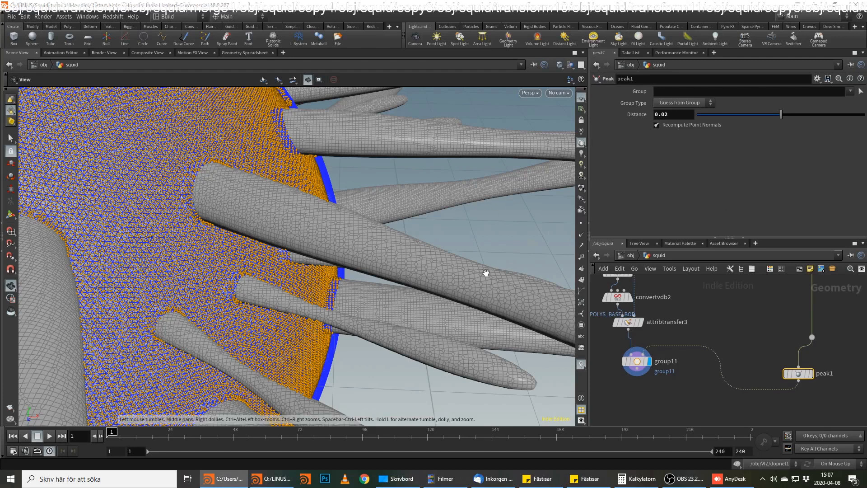
pyautogui.click(641, 361)
pyautogui.doubleClick(695, 91)
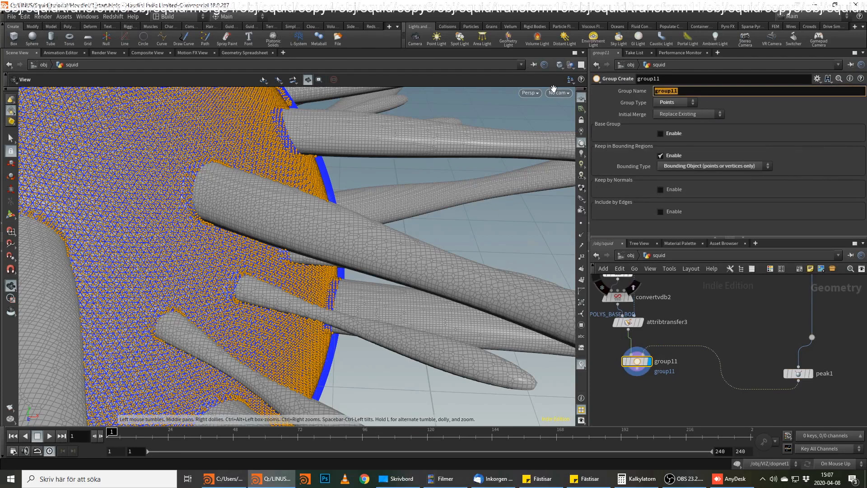
pyautogui.write('muscle_body')
pyautogui.press('Return')
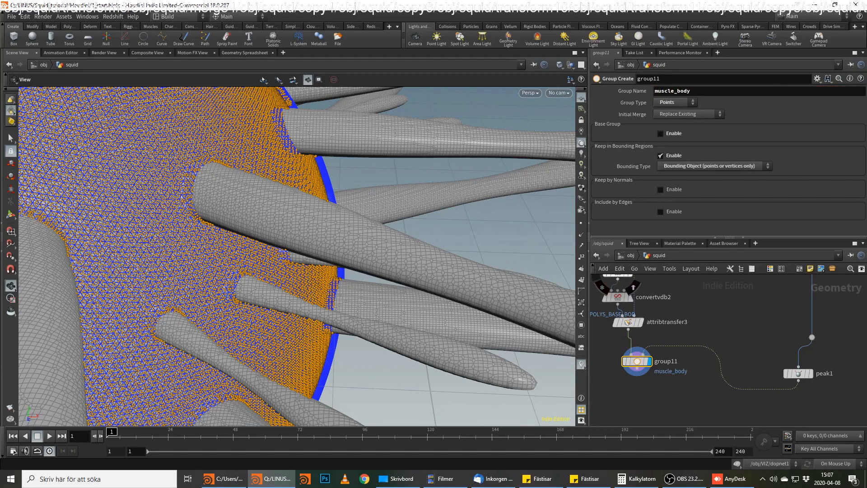
# Add a second Group node wired below group11 and display it.
pyautogui.moveTo(741, 379); pyautogui.dragTo(763, 367, button='middle')
pyautogui.click(665, 361)
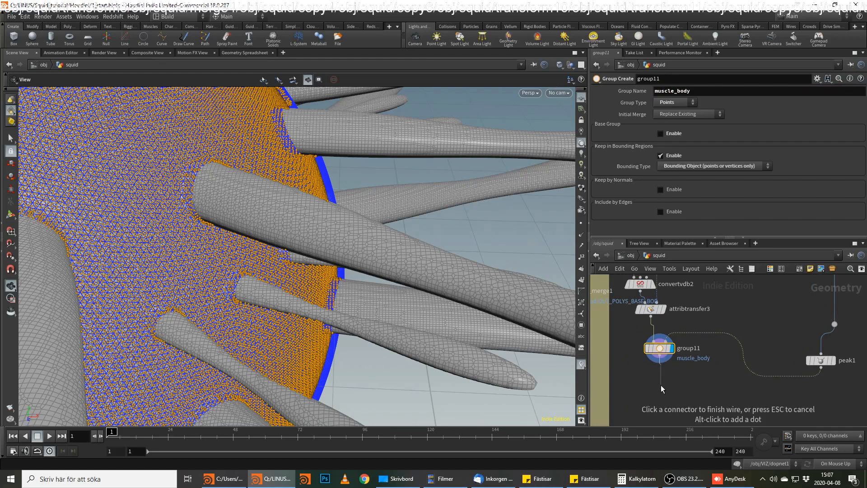
pyautogui.click(660, 385)
pyautogui.write('grou')
pyautogui.press('Return')
pyautogui.click(661, 386)
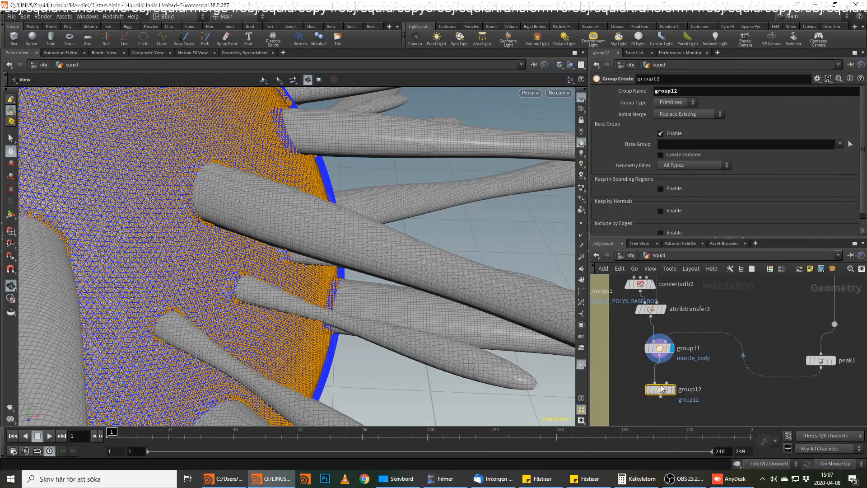
pyautogui.click(673, 390)
# Display the vdbsmoothsdf5 node above vdbcombine4 to check the smoothed arm-muscle VDB.
pyautogui.moveTo(712, 324); pyautogui.dragTo(714, 359, button='middle')
pyautogui.scroll(-1, 714, 343)
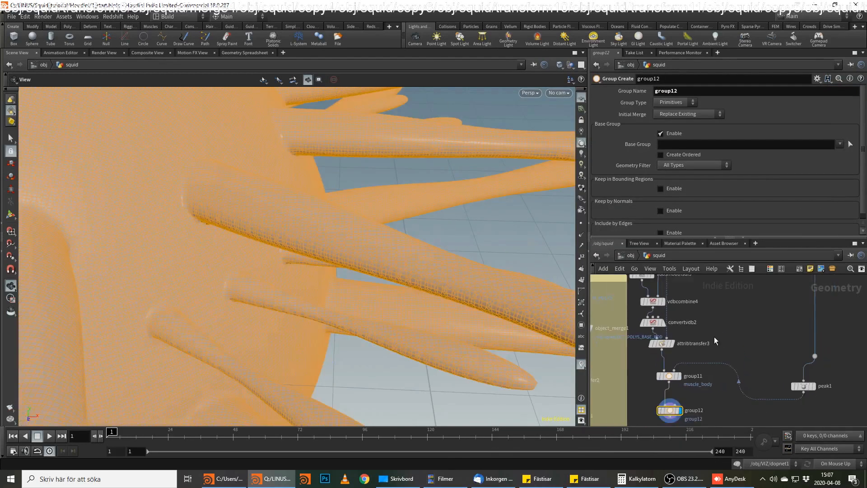
pyautogui.scroll(1, 714, 337)
pyautogui.moveTo(681, 284); pyautogui.dragTo(691, 335, button='middle')
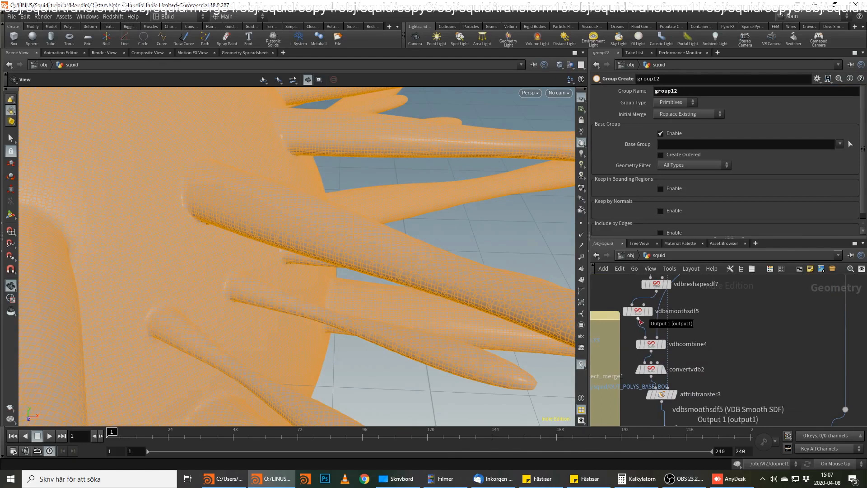
pyautogui.moveTo(640, 313); pyautogui.dragTo(643, 311)
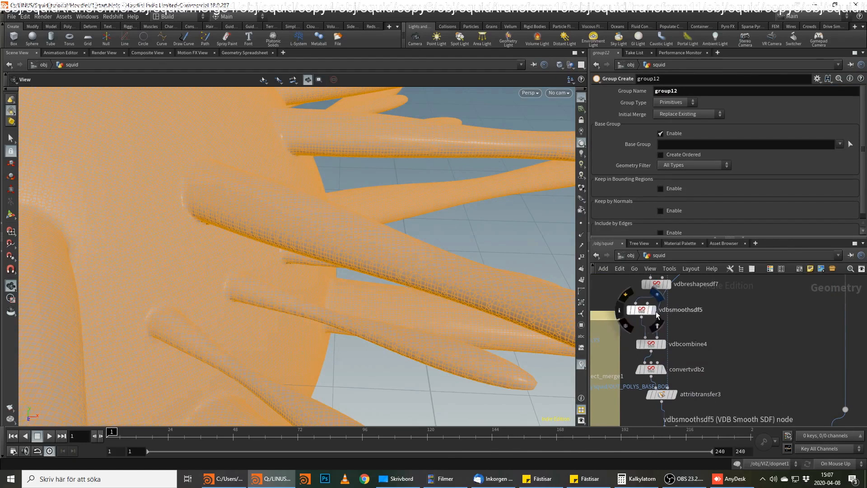
pyautogui.click(654, 310)
# Add a VDB Reshape SDF node beside vdbcombine4, fed from vdbsmoothsdf5's output, and display it.
pyautogui.click(641, 319)
pyautogui.moveTo(755, 374); pyautogui.dragTo(731, 302, button='middle')
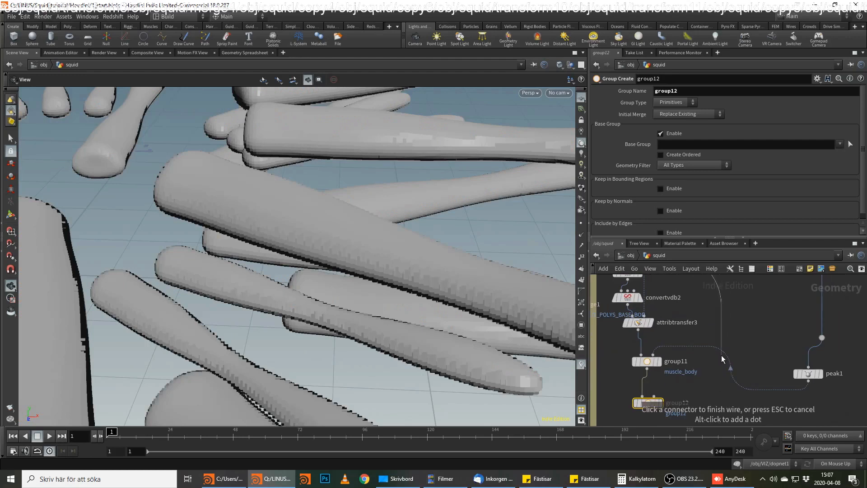
pyautogui.moveTo(709, 367); pyautogui.dragTo(705, 390, button='middle')
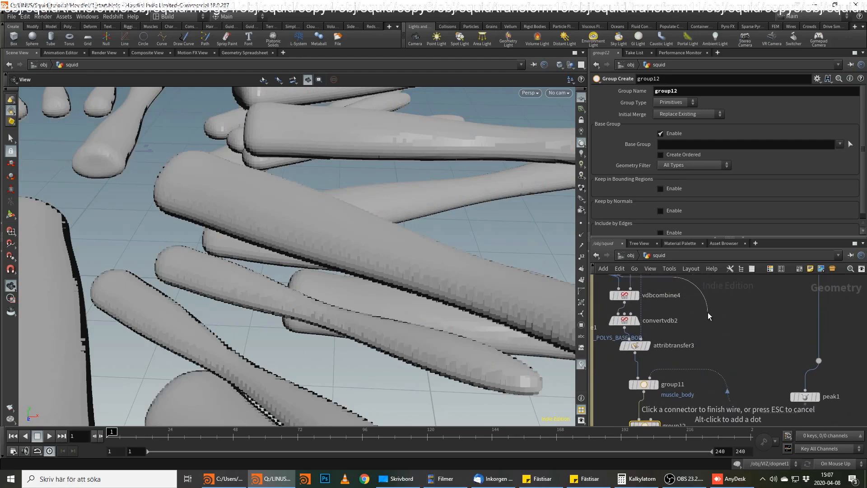
pyautogui.press('Tab')
pyautogui.write('vdb r')
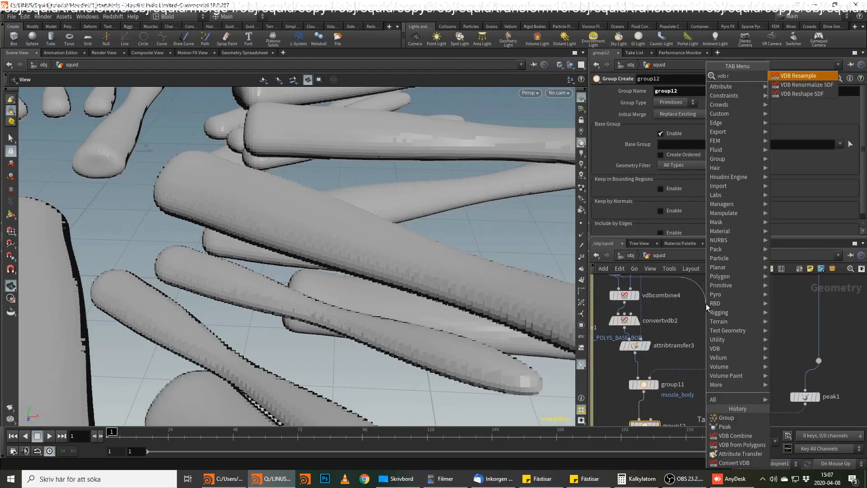
pyautogui.press('Down')
pyautogui.press('Down')
pyautogui.press('Return')
pyautogui.click(707, 303)
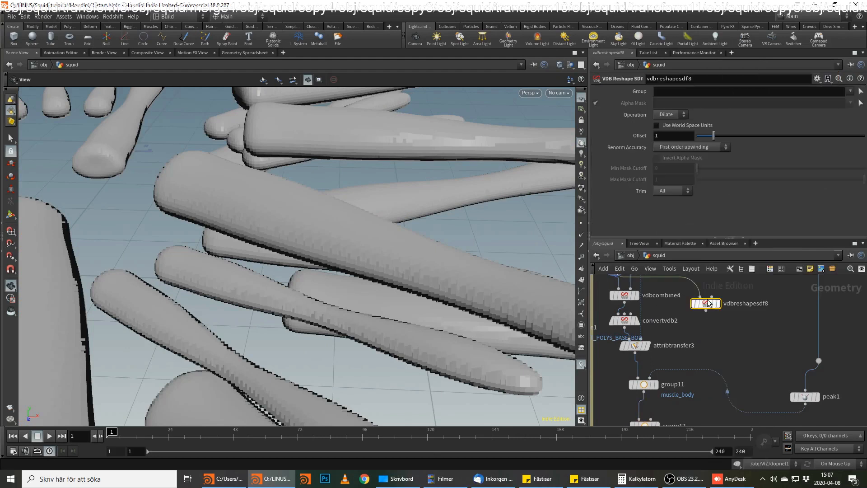
pyautogui.click(719, 304)
# Wire the new VDB Reshape SDF node's output into group12's second input and display group12.
pyautogui.click(706, 311)
pyautogui.moveTo(703, 333); pyautogui.dragTo(710, 295, button='middle')
pyautogui.click(661, 382)
pyautogui.click(665, 388)
pyautogui.click(655, 389)
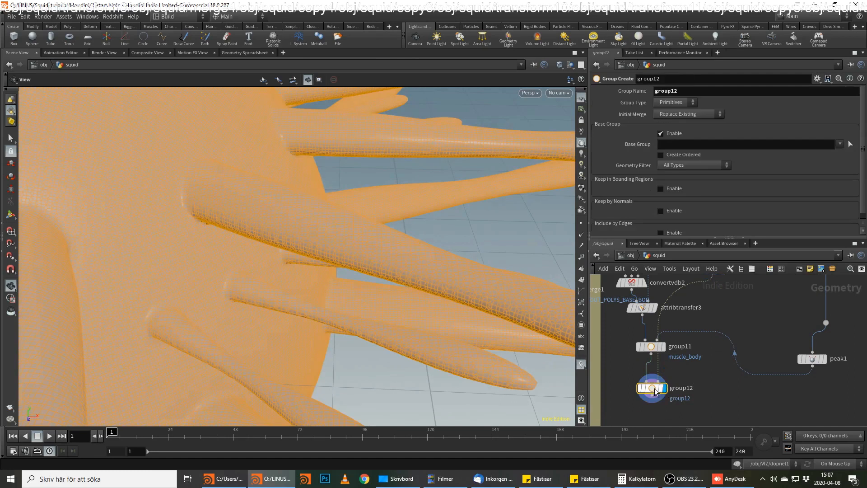
# Set group12 to group Points with the base group disabled, keeping points in bounding regions by Bounding Volume.
pyautogui.click(672, 120)
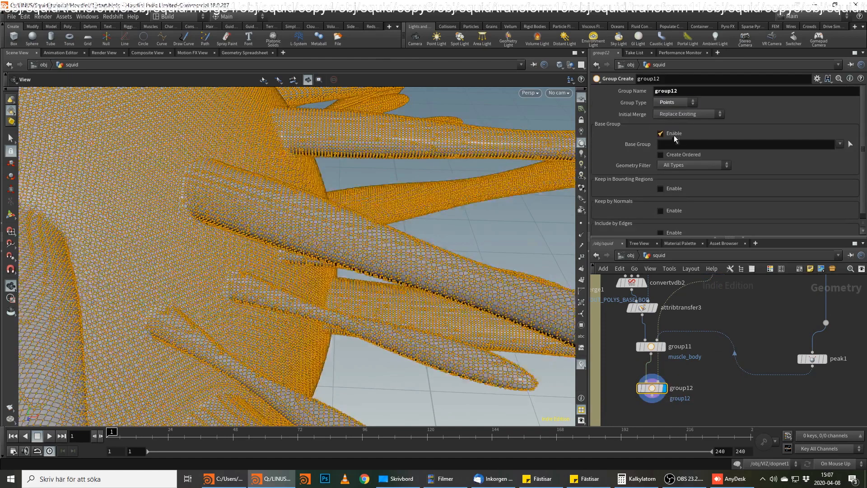
pyautogui.click(675, 156)
pyautogui.click(712, 167)
pyautogui.click(712, 196)
pyautogui.moveTo(396, 257); pyautogui.dragTo(519, 216)
# Set group12's group name to muscle_arms.
pyautogui.click(687, 91)
pyautogui.write('muscle_arms')
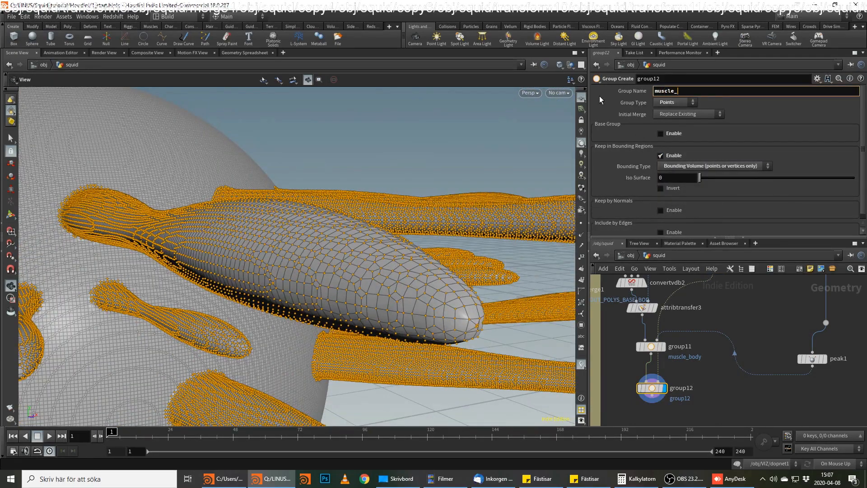
pyautogui.press('Return')
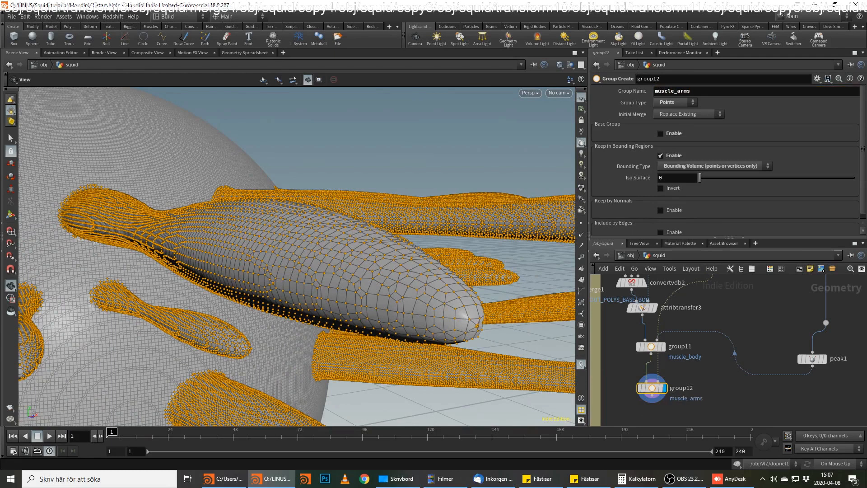
pyautogui.hotkey('alt', 'Tab')
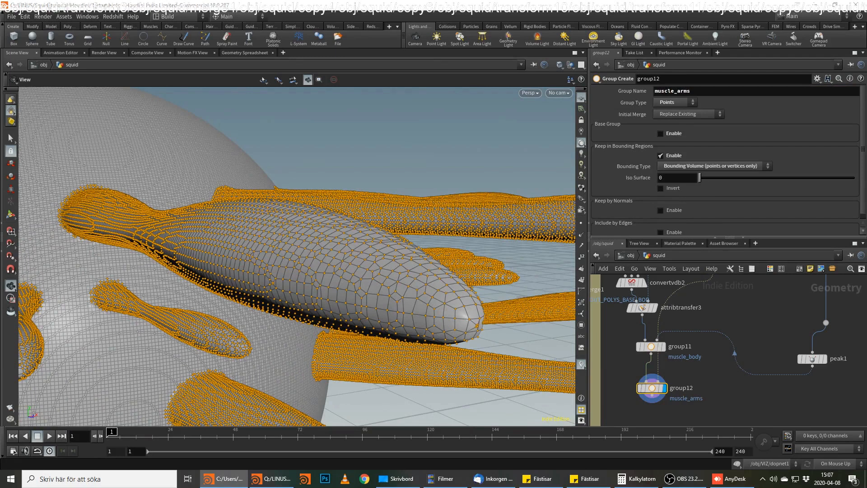
pyautogui.hotkey('alt', 'Tab')
# Add an Attribute Wrangle node wired below group12 and display it.
pyautogui.click(660, 360)
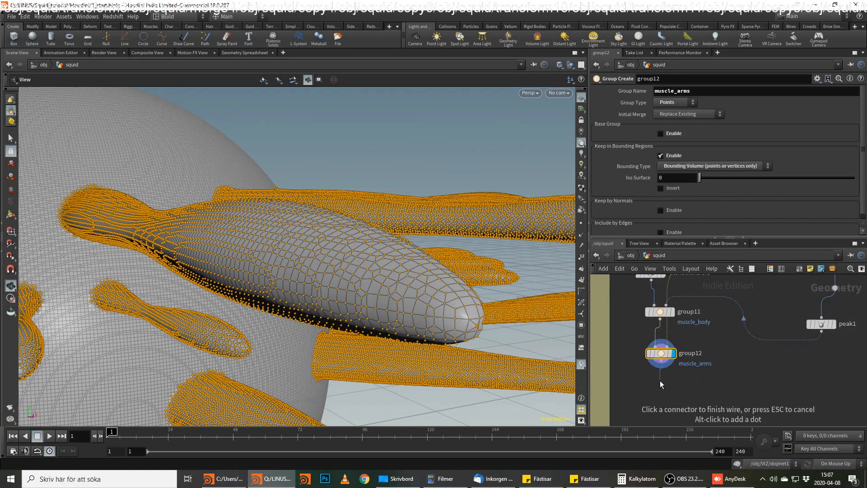
pyautogui.press('Tab')
pyautogui.write('wran')
pyautogui.press('Return')
pyautogui.press('Return')
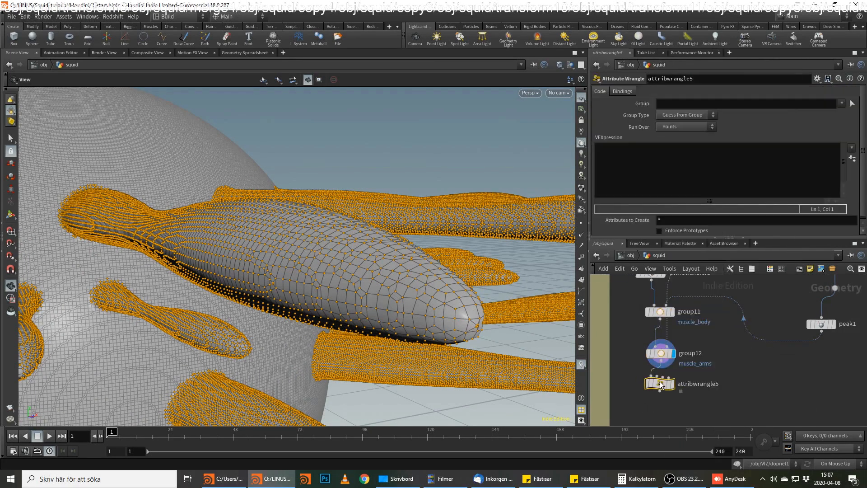
pyautogui.click(672, 384)
# Enter the wrangle's VEXpression as "if (group_muscle_body==1)" followed by "f@muscle_body=1;" on the second line.
pyautogui.click(685, 163)
pyautogui.write('i')
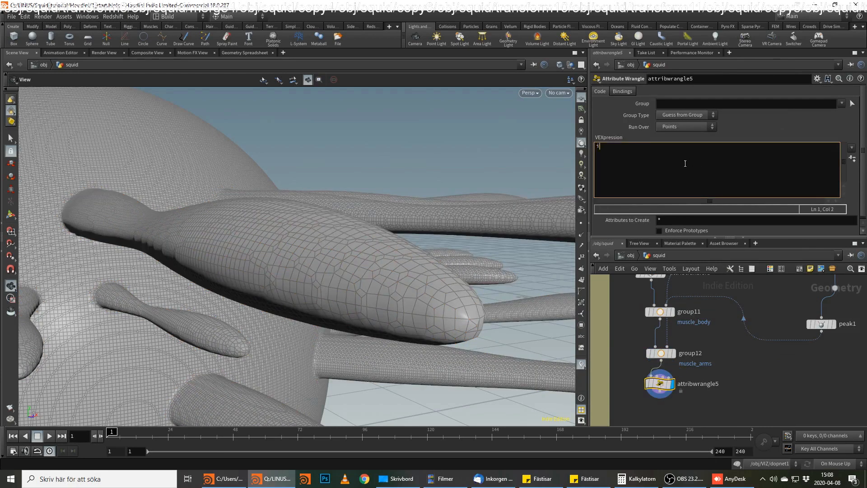
pyautogui.write('f (grouo')
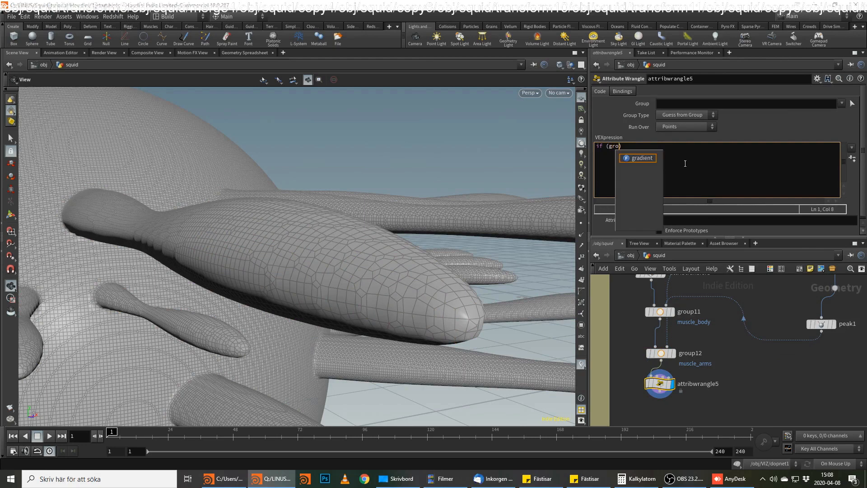
pyautogui.write('_')
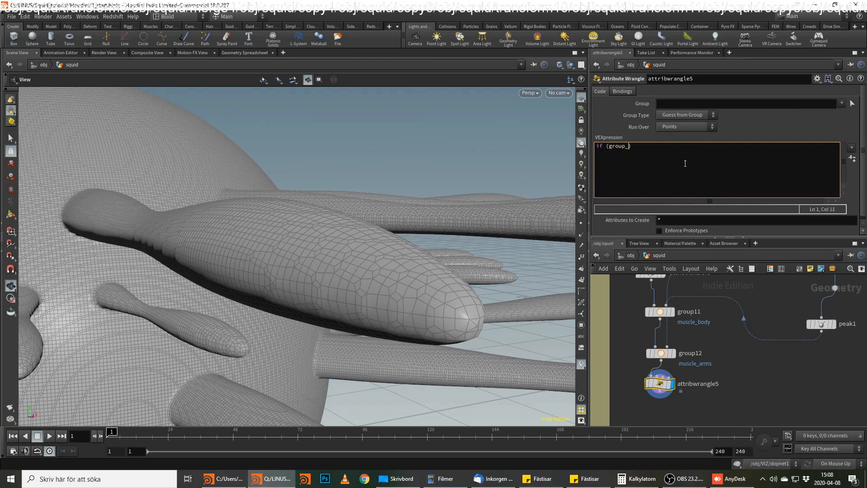
pyautogui.write('muscle_body==1)')
pyautogui.press('Return')
pyautogui.write('f')
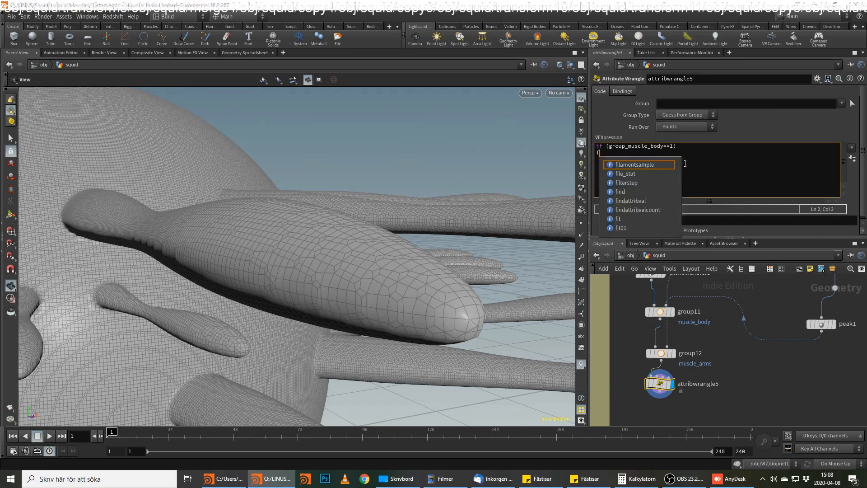
pyautogui.write('@muscle_body=1;')
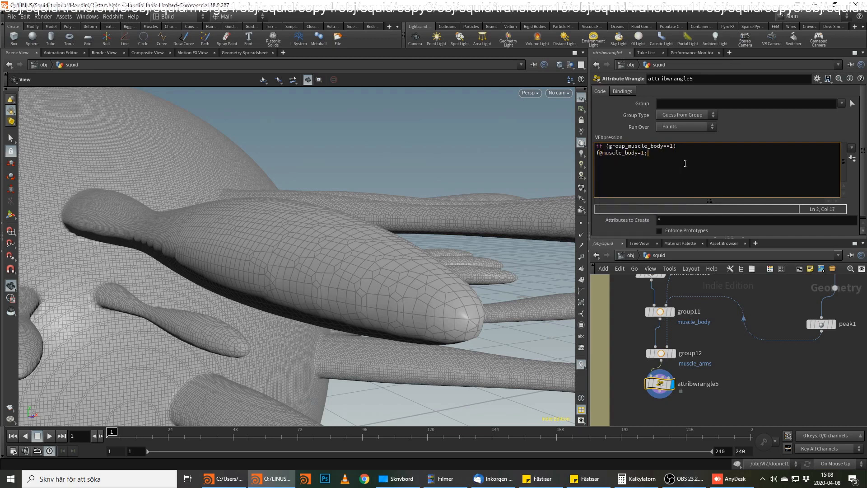
# Prefix group_muscle_body with @ in the wrangle's if condition and apply the code.
pyautogui.hotkey('ctrl', 'Return')
pyautogui.click(609, 146)
pyautogui.write('@')
pyautogui.hotkey('ctrl', 'Return')
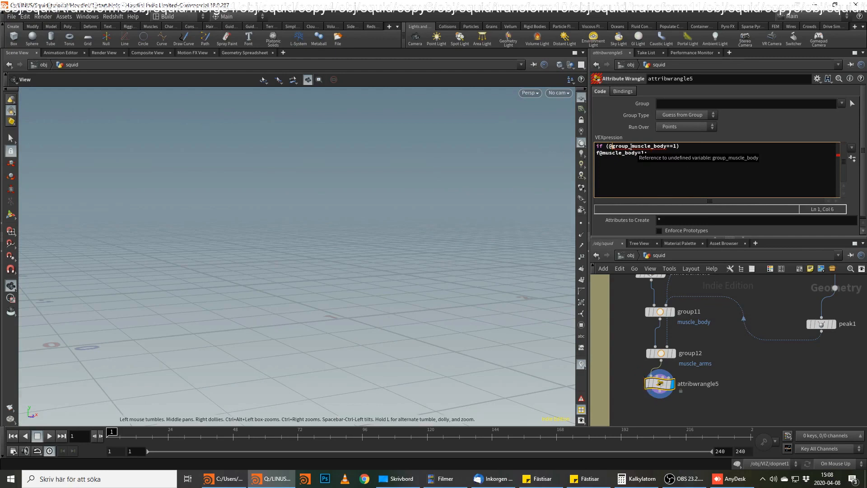
# Duplicate the two muscle_body lines of the wrangle code directly beneath the originals.
pyautogui.moveTo(649, 153); pyautogui.dragTo(623, 152)
pyautogui.hotkey('ctrl', 'a')
pyautogui.hotkey('ctrl', 'c')
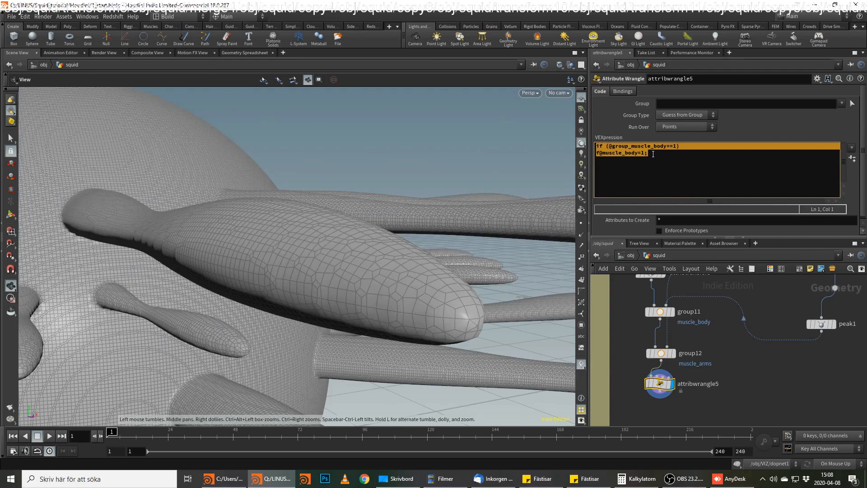
pyautogui.click(654, 153)
pyautogui.press('Return')
pyautogui.hotkey('ctrl', 'v')
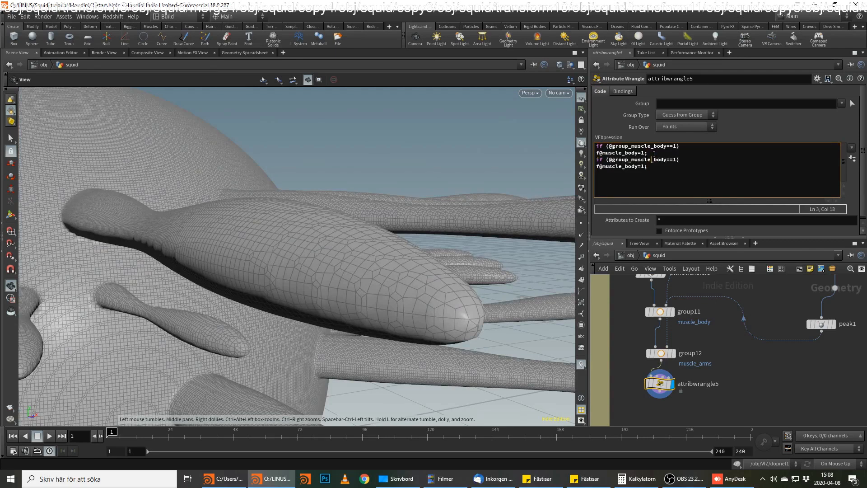
pyautogui.press('Delete')
pyautogui.press('Delete')
pyautogui.press('Delete')
pyautogui.press('Delete')
pyautogui.write('arms')
pyautogui.press('Down')
pyautogui.press('BackSpace')
pyautogui.press('BackSpace')
pyautogui.press('BackSpace')
pyautogui.write('rms')
pyautogui.press('Return')
pyautogui.press('BackSpace')
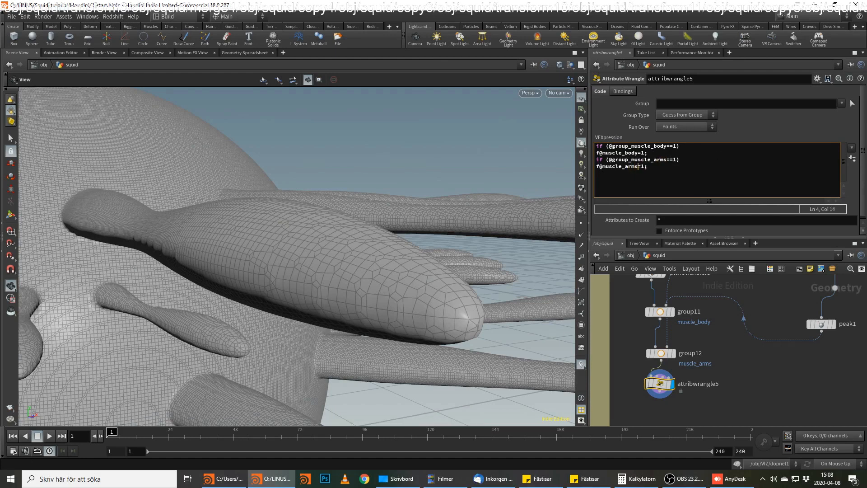
# Rename the Attribute Wrangle node as give_group_attrib.
pyautogui.click(728, 385)
pyautogui.click(716, 384)
pyautogui.moveTo(722, 384); pyautogui.dragTo(577, 377)
pyautogui.write('give_')
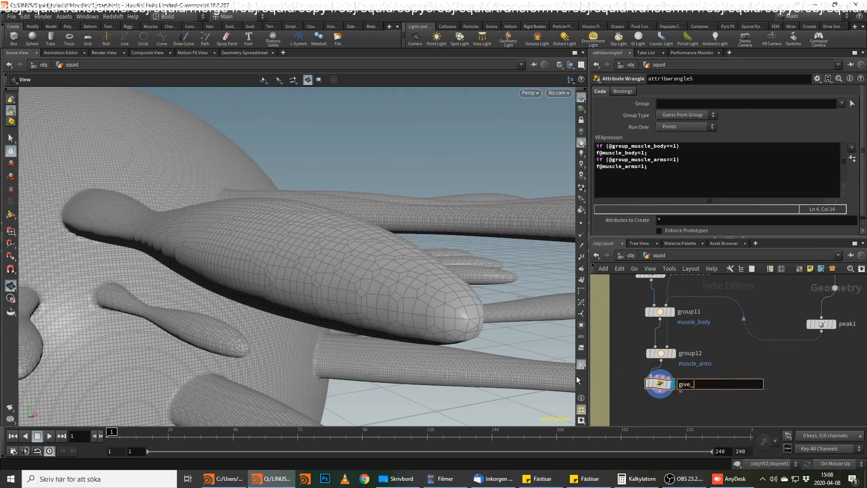
pyautogui.write('group_attrib')
pyautogui.press('Return')
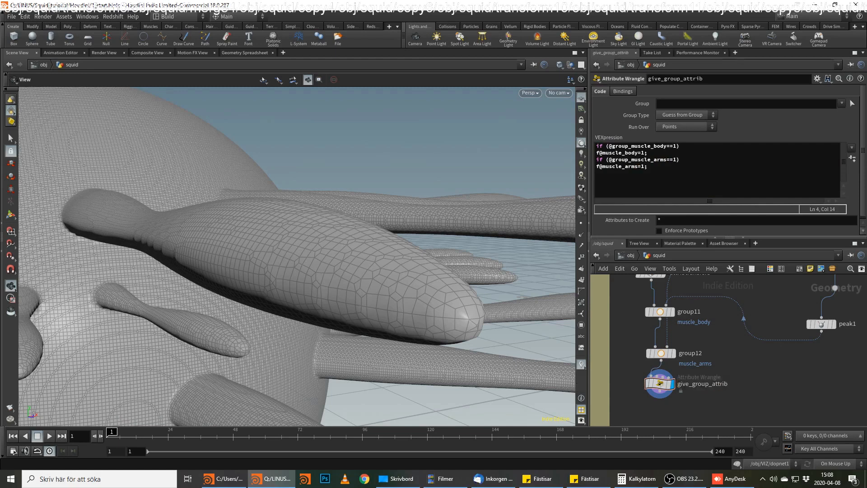
# Add an Attribute Blur node wired below give_group_attrib.
pyautogui.hotkey('alt', 'Tab')
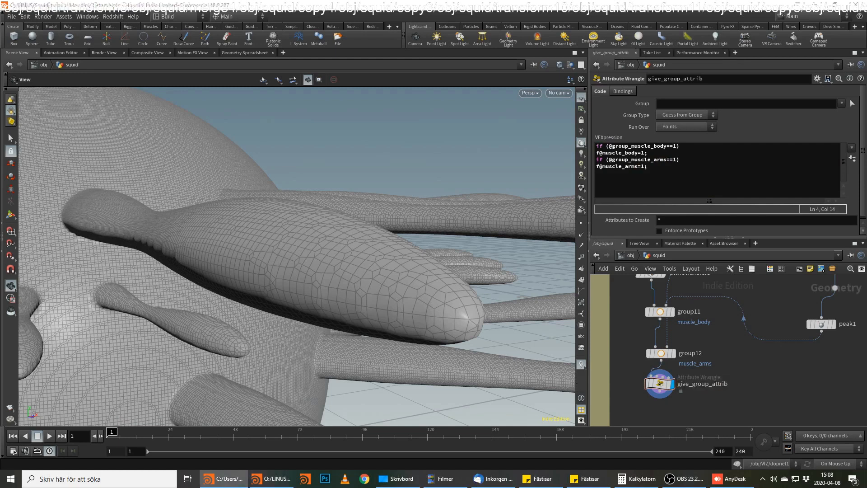
pyautogui.click(685, 416)
pyautogui.press('Tab')
pyautogui.write('att')
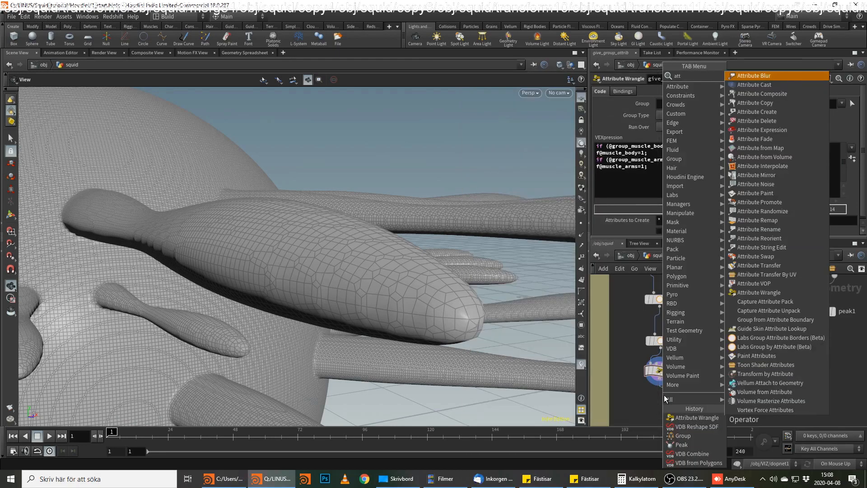
pyautogui.press('Return')
pyautogui.click(664, 400)
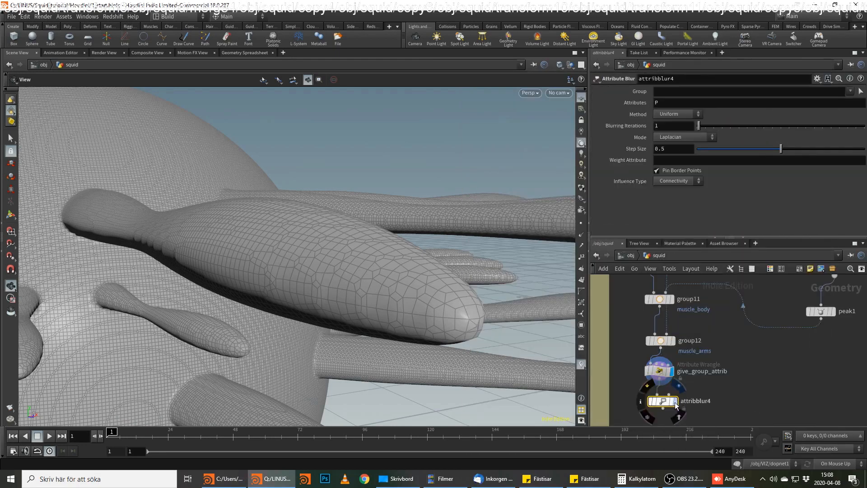
# Display attribblur4 and set its attributes to muscle_arms muscle_body.
pyautogui.click(676, 403)
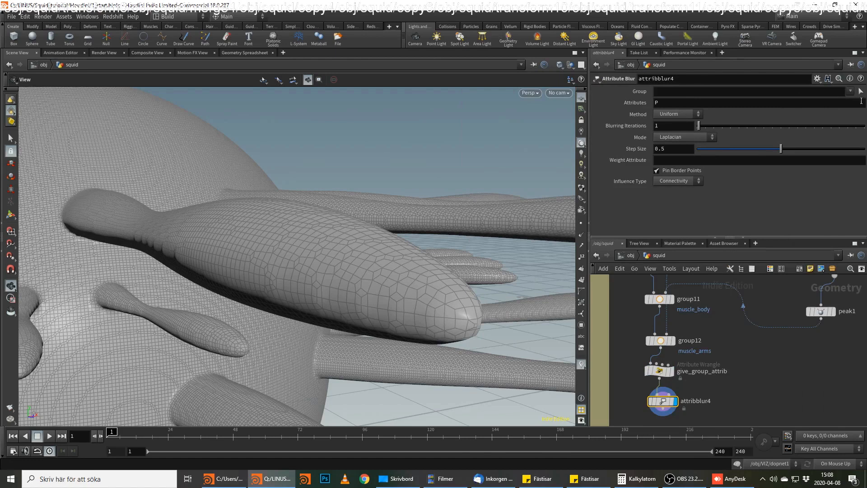
pyautogui.doubleClick(658, 102)
pyautogui.write('muscle_arms muscle_bod')
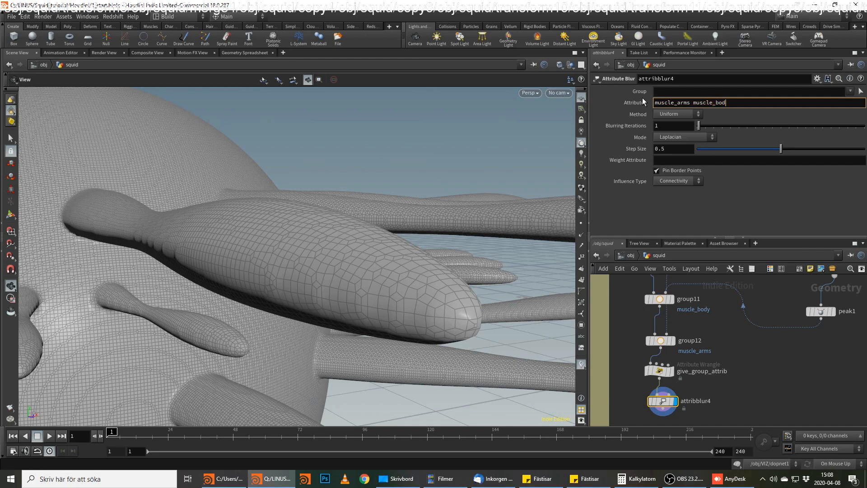
pyautogui.write('y')
pyautogui.press('Return')
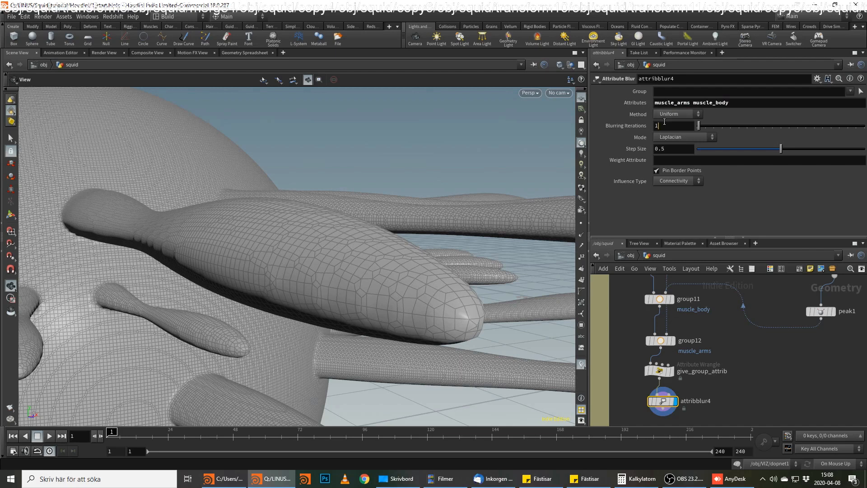
# Set attribblur4's blurring iterations to 300.
pyautogui.press('BackSpace')
pyautogui.write('300')
pyautogui.press('Return')
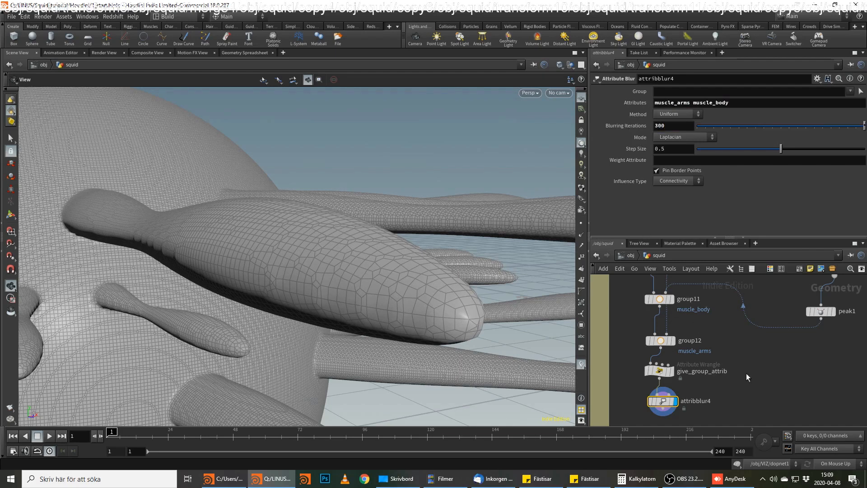
pyautogui.hotkey('alt', 'Tab')
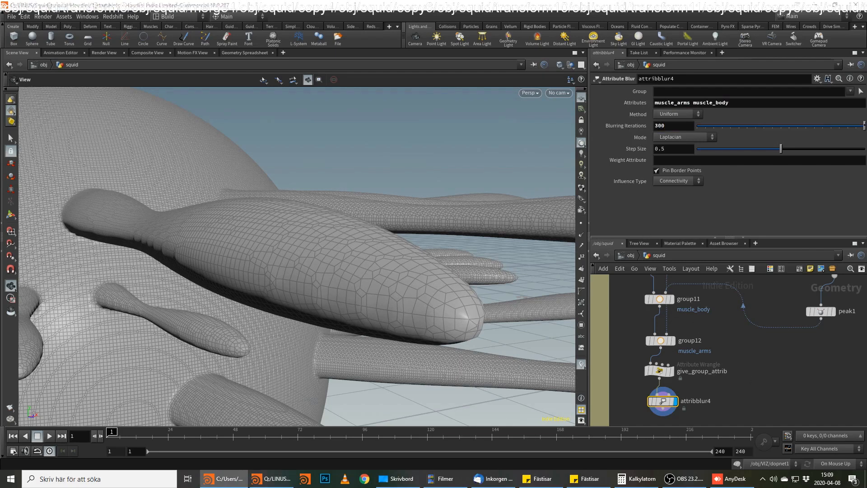
# Add a Group Create node wired below attribblur4.
pyautogui.click(745, 361)
pyautogui.press('Tab')
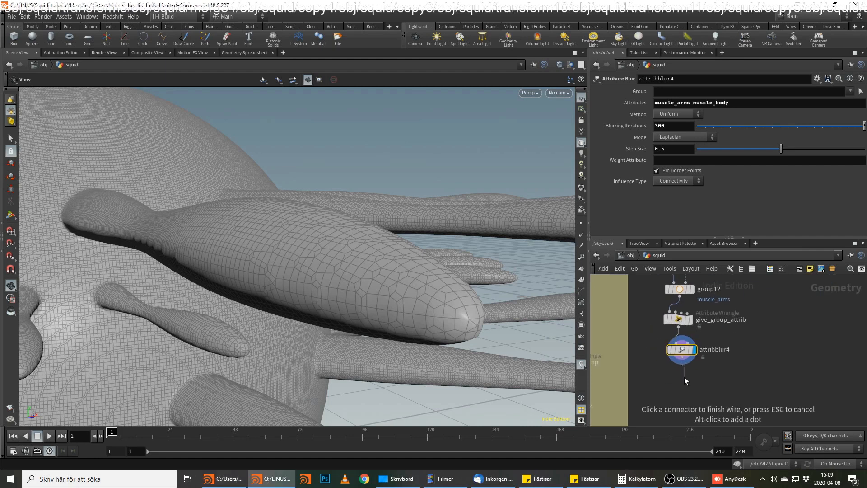
pyautogui.write('group')
pyautogui.press('Return')
# Name the new primitive group muscle and display its Group Create node.
pyautogui.press('Return')
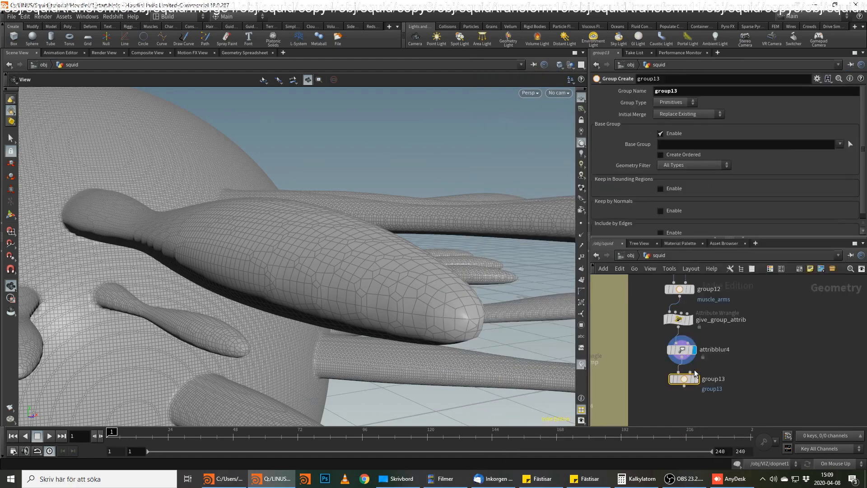
pyautogui.moveTo(692, 92); pyautogui.dragTo(586, 92)
pyautogui.write('muscle')
pyautogui.press('Return')
pyautogui.moveTo(754, 365); pyautogui.dragTo(751, 351, button='middle')
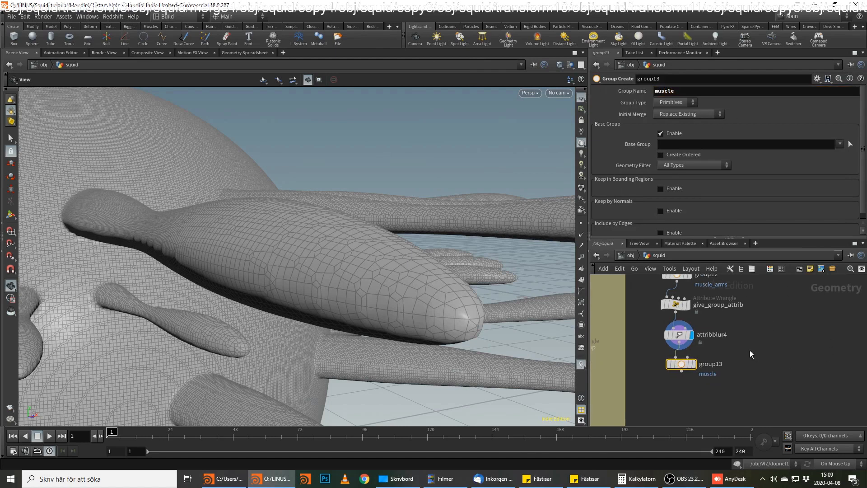
pyautogui.click(694, 364)
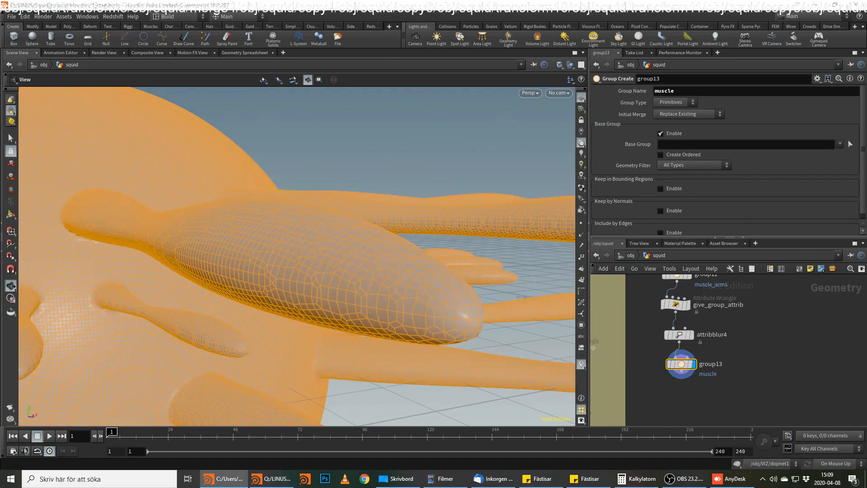
# Add a Null node wired to the output of group13.
pyautogui.click(681, 371)
pyautogui.press('Tab')
pyautogui.write('nul')
pyautogui.press('Return')
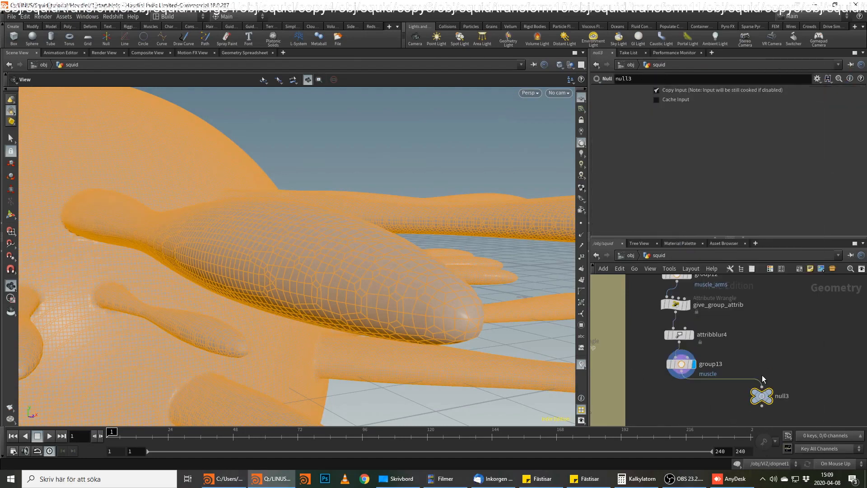
# Rename the new Null node as OUT_STATIC_MUSCLE and display its result.
pyautogui.doubleClick(784, 397)
pyautogui.write('OUT_STATIC_MUSCLE')
pyautogui.press('Return')
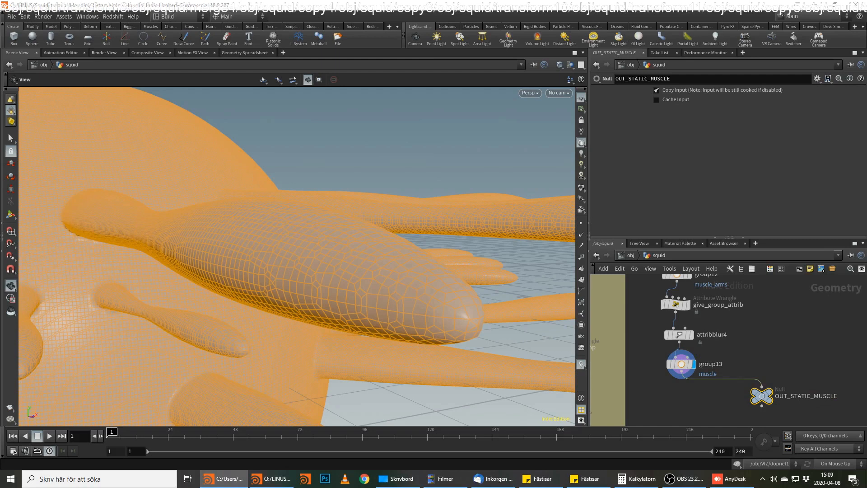
pyautogui.click(771, 392)
pyautogui.moveTo(410, 309); pyautogui.dragTo(349, 323)
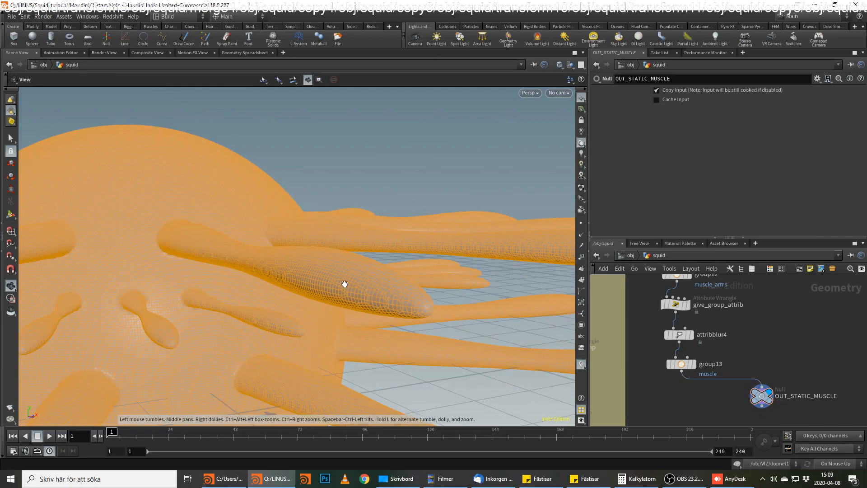
# Display the attribblur3 node near the end of the grouping network.
pyautogui.scroll(-6, 743, 359)
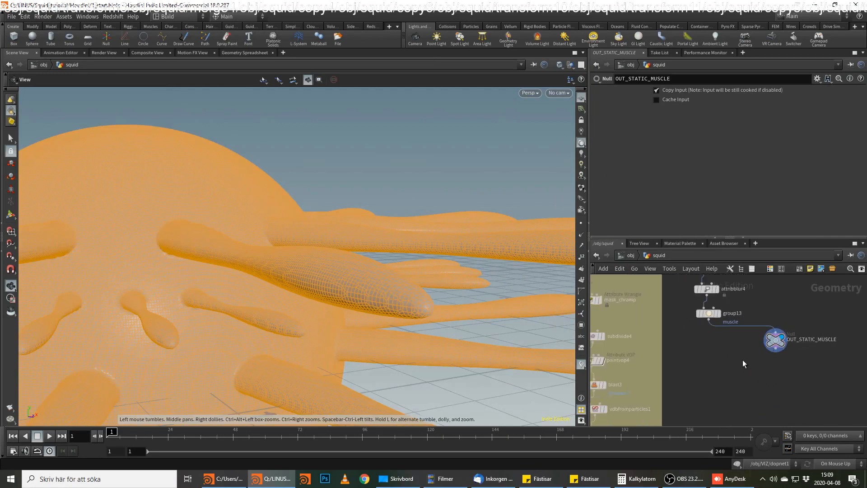
pyautogui.moveTo(722, 394); pyautogui.dragTo(759, 294, button='middle')
pyautogui.moveTo(662, 368); pyautogui.dragTo(745, 374, button='middle')
pyautogui.scroll(5, 730, 373)
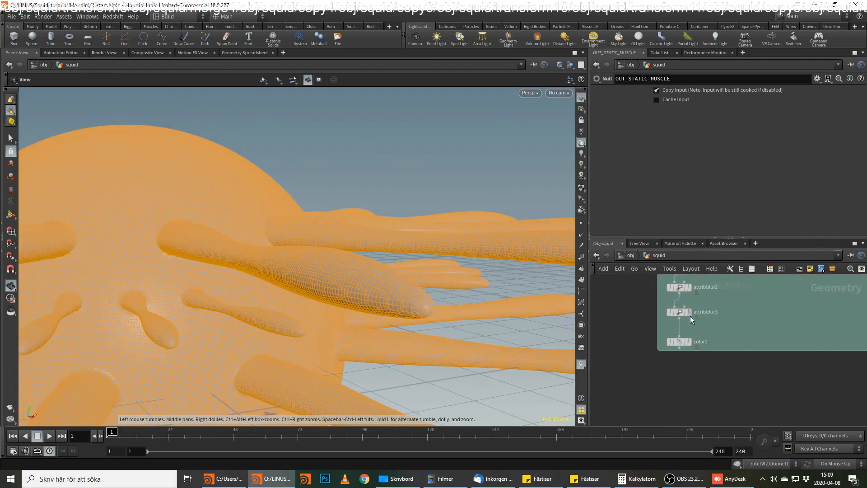
pyautogui.moveTo(683, 311)
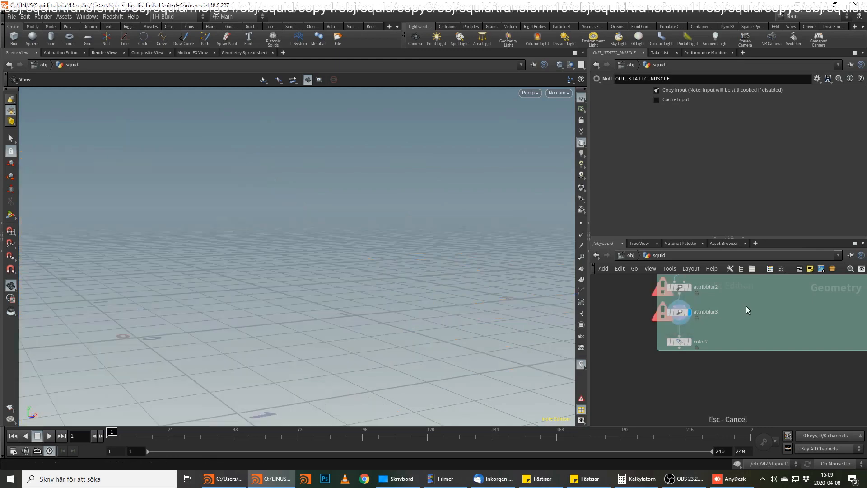
# Display the FINAL_POLY_MODEL_FAT_SKIN file cache above the grouping network.
pyautogui.scroll(-2, 746, 305)
pyautogui.moveTo(746, 307); pyautogui.dragTo(717, 428, button='middle')
pyautogui.scroll(1, 715, 376)
pyautogui.scroll(-1, 715, 376)
pyautogui.moveTo(716, 345); pyautogui.dragTo(722, 419, button='middle')
pyautogui.scroll(2, 694, 330)
pyautogui.click(684, 334)
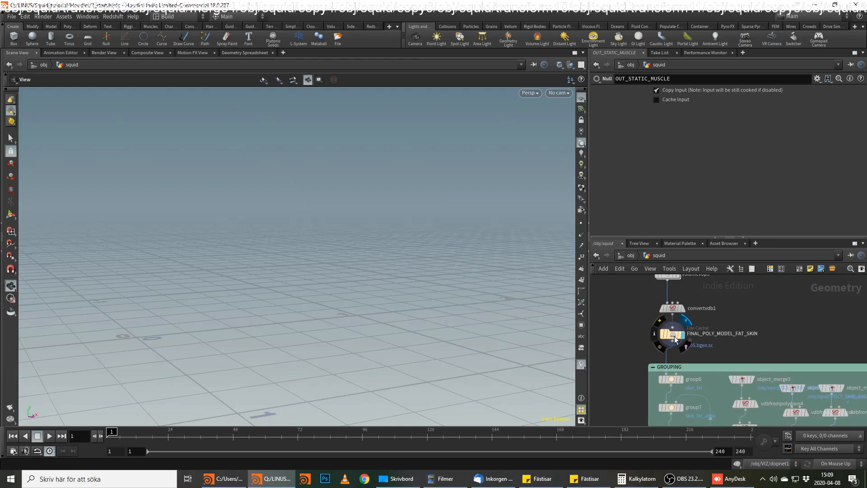
pyautogui.click(675, 335)
# Display the color2 node at the end of the grouping network to check the skin fat attribute.
pyautogui.moveTo(719, 340); pyautogui.dragTo(734, 313, button='middle')
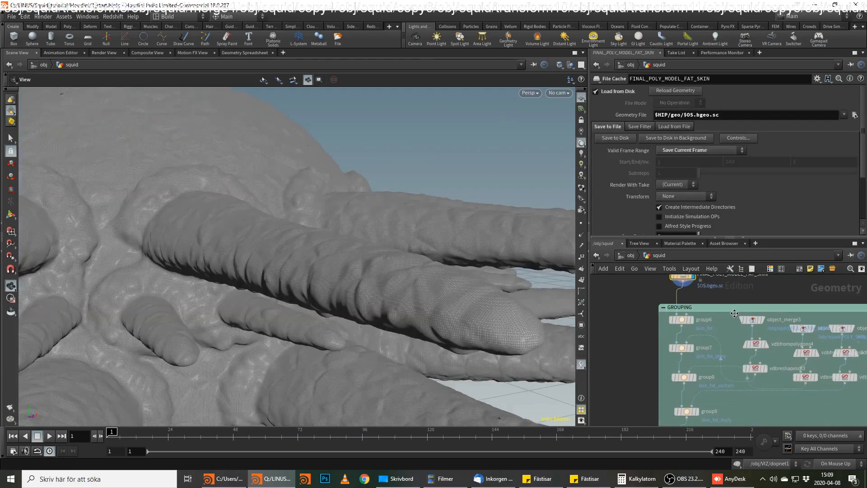
pyautogui.moveTo(736, 397); pyautogui.dragTo(734, 324, button='middle')
pyautogui.scroll(1, 726, 379)
pyautogui.moveTo(718, 384); pyautogui.dragTo(727, 354, button='middle')
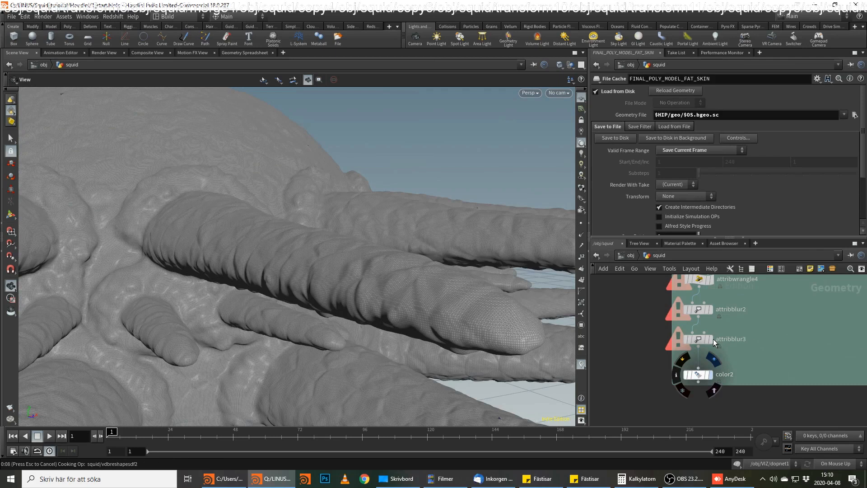
pyautogui.click(701, 480)
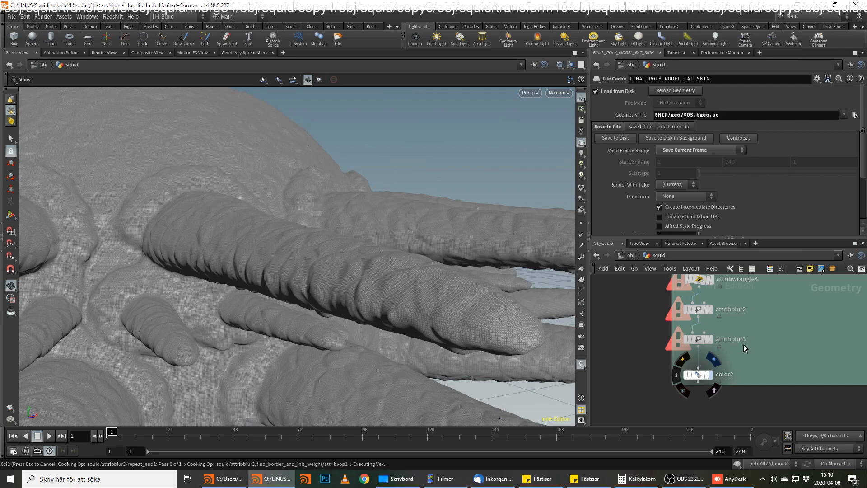
pyautogui.click(699, 372)
# Move color2 aside and add a File Cache node wired below attribblur3.
pyautogui.moveTo(694, 376); pyautogui.dragTo(774, 362)
pyautogui.press('Tab')
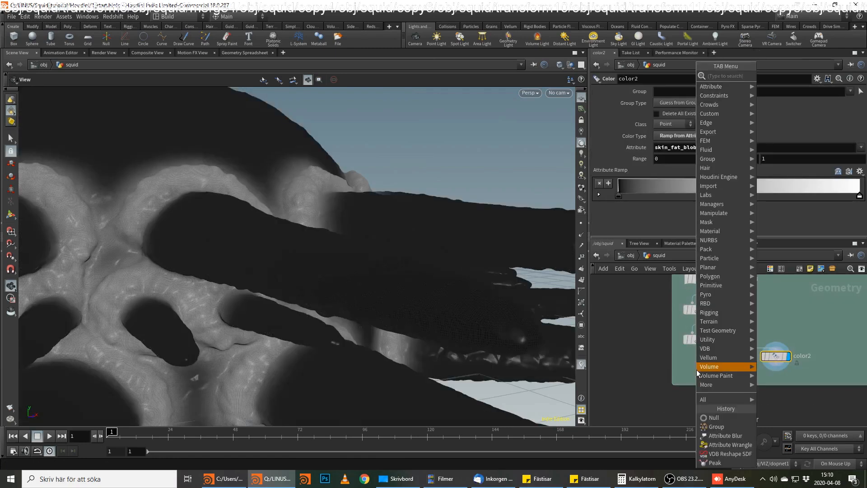
pyautogui.write('filec')
pyautogui.press('Return')
pyautogui.click(698, 369)
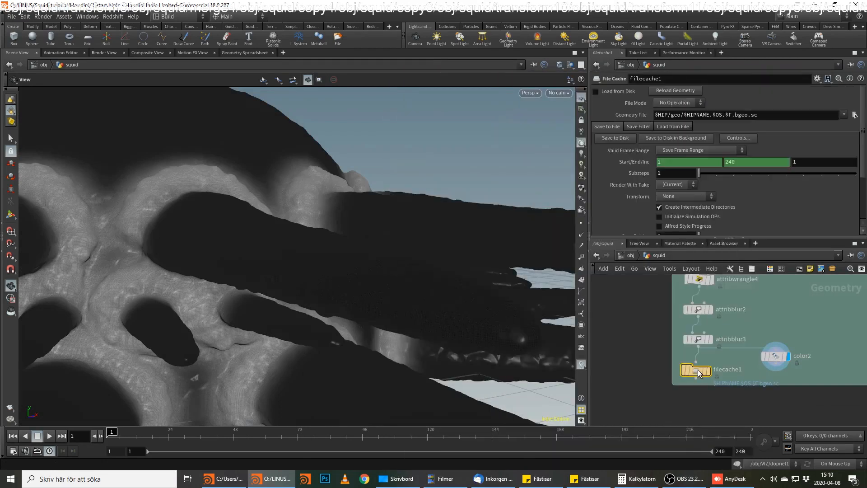
# Display the new File Cache node and rename it as Group_final_poly.
pyautogui.moveTo(699, 373)
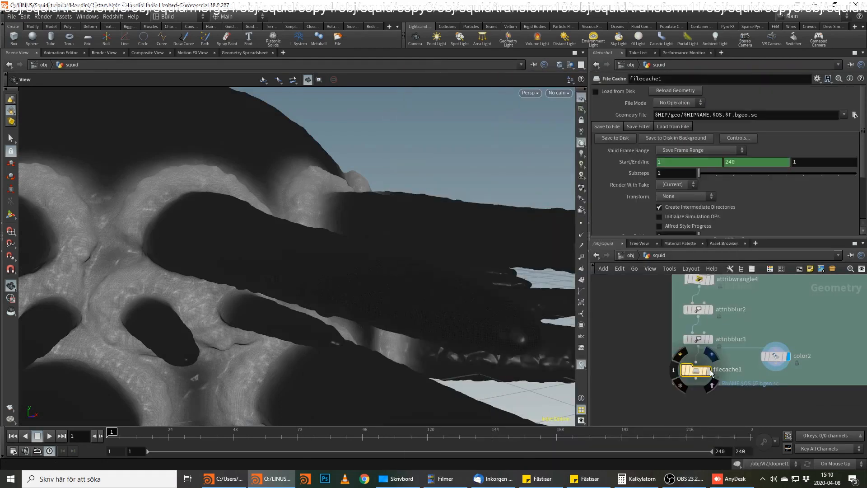
pyautogui.doubleClick(739, 369)
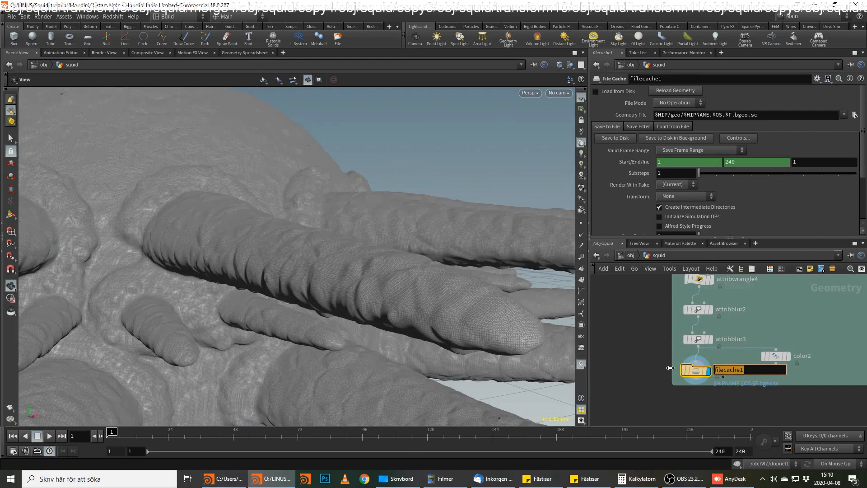
pyautogui.write('M')
pyautogui.write('G')
pyautogui.write('roup_final')
pyautogui.write('_poly')
pyautogui.press('Return')
# Set the geometry file of Group_final_poly to $HIP/geo/$OS.bgeo.sc.
pyautogui.click(687, 114)
pyautogui.moveTo(683, 115); pyautogui.dragTo(713, 119)
pyautogui.press('BackSpace')
pyautogui.click(704, 114)
pyautogui.press('BackSpace')
pyautogui.press('BackSpace')
pyautogui.press('BackSpace')
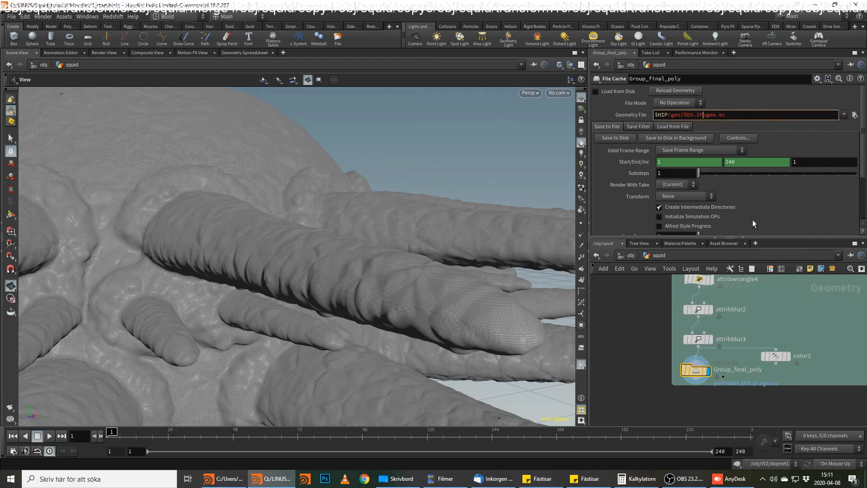
pyautogui.press('Return')
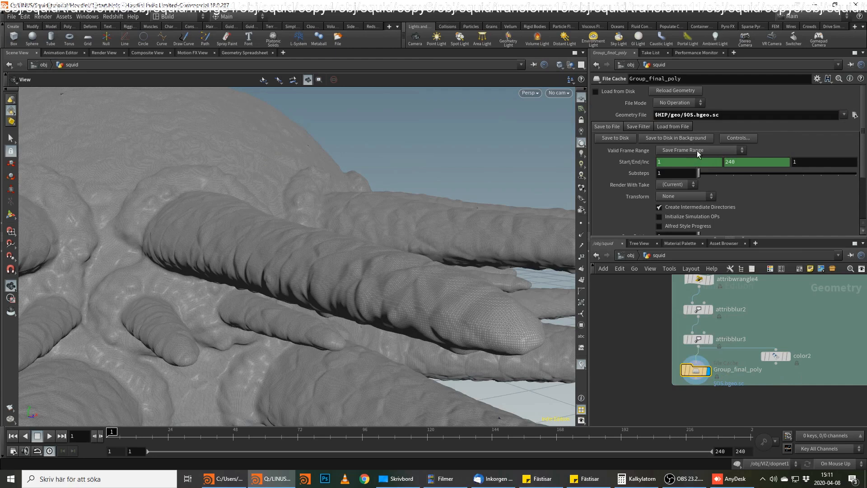
# Set the valid frame range to Save Current Frame and save the Group_final_poly cache to disk.
pyautogui.click(697, 149)
pyautogui.click(693, 158)
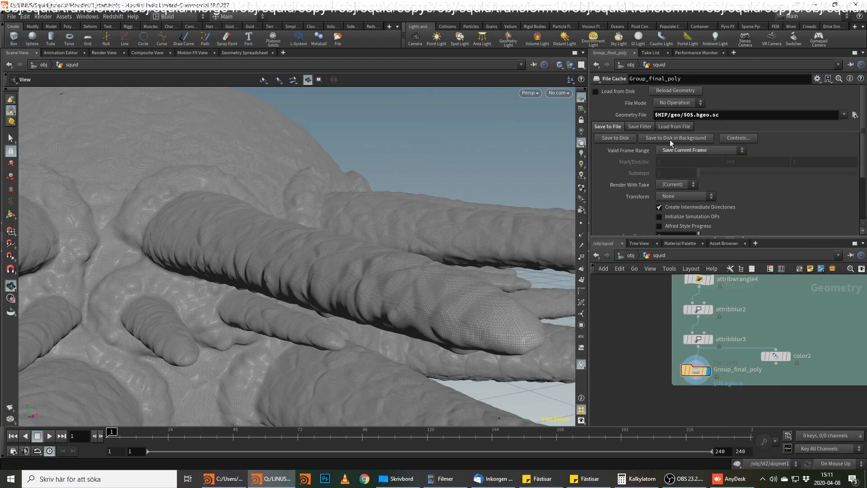
pyautogui.click(625, 139)
# Move the OUT_STATIC_MUSCLE null directly below group13 in the muscle network.
pyautogui.scroll(-6, 803, 321)
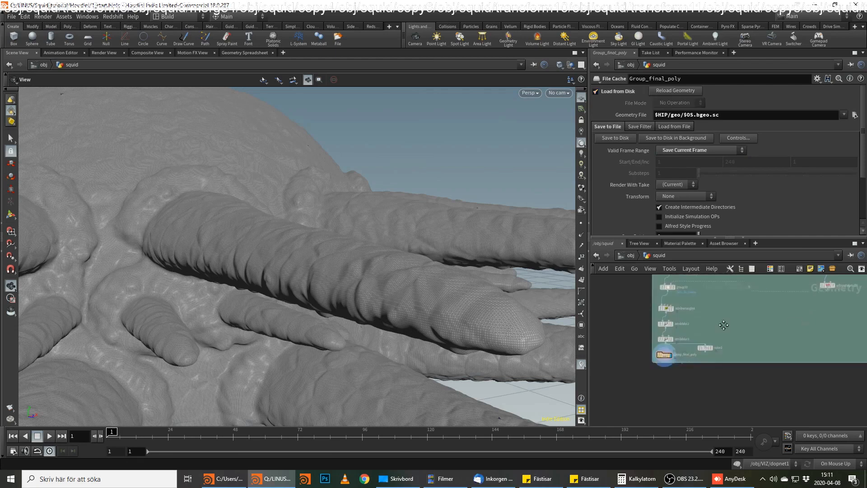
pyautogui.scroll(6, 719, 400)
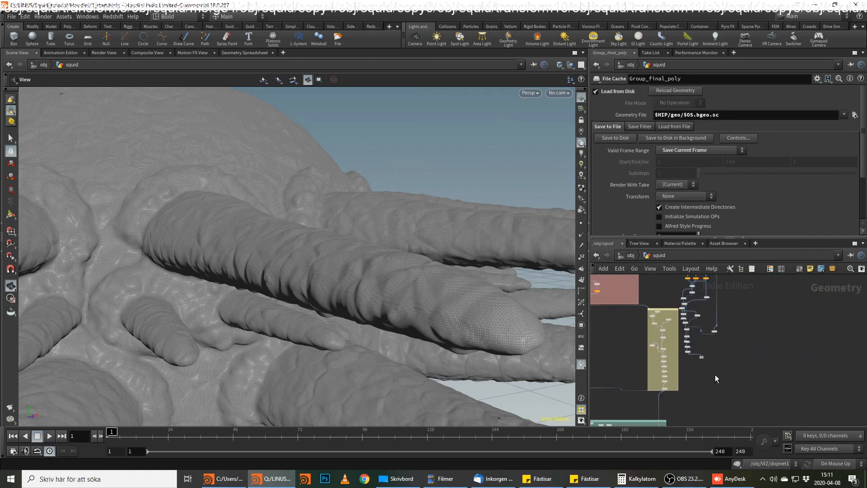
pyautogui.moveTo(680, 376); pyautogui.dragTo(616, 383)
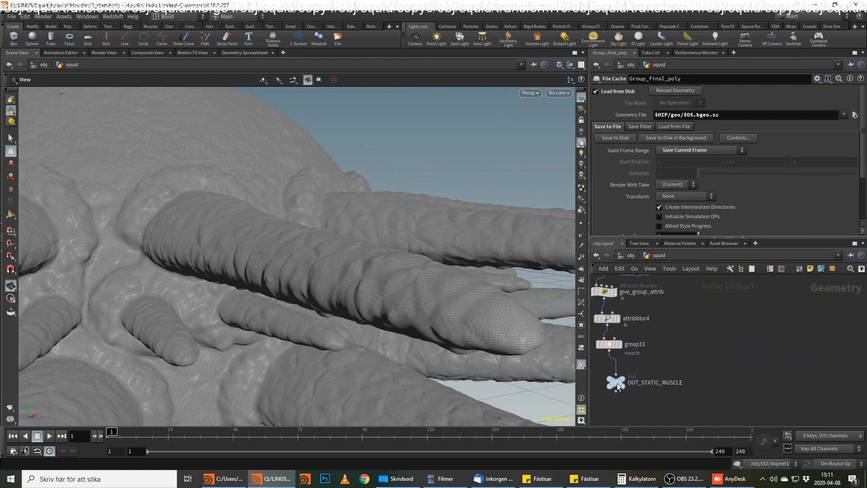
# Enclose all the muscle-building nodes, including peak1, in a network box.
pyautogui.moveTo(636, 418); pyautogui.dragTo(839, 306, button='middle')
pyautogui.scroll(-3, 839, 305)
pyautogui.moveTo(803, 355); pyautogui.dragTo(727, 282, button='middle')
pyautogui.moveTo(691, 398); pyautogui.dragTo(753, 282, button='middle')
pyautogui.scroll(-3, 725, 362)
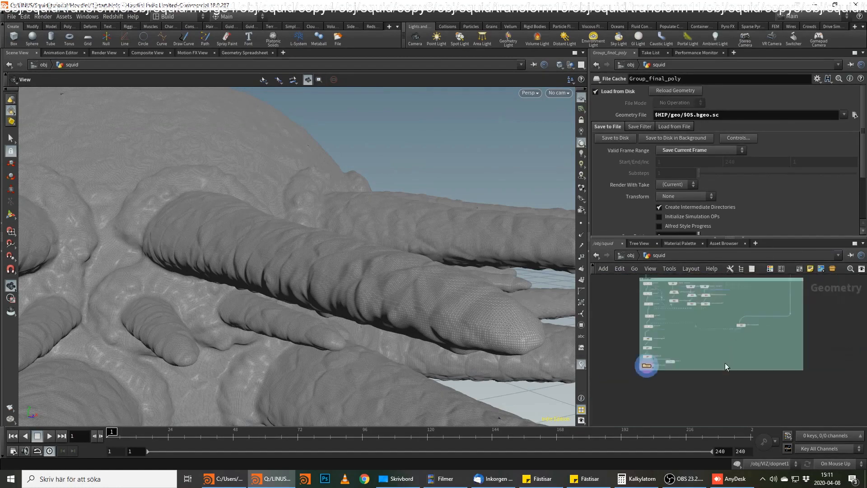
pyautogui.moveTo(760, 375); pyautogui.dragTo(730, 335, button='middle')
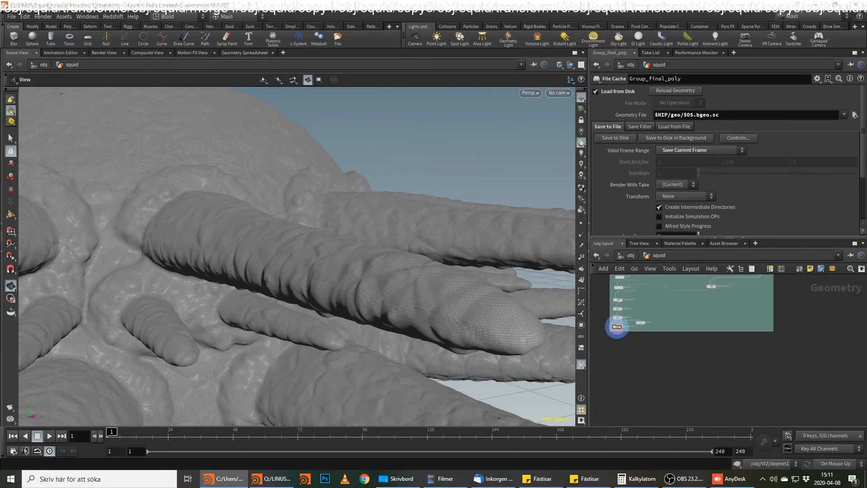
pyautogui.scroll(-2, 769, 338)
pyautogui.moveTo(769, 339); pyautogui.dragTo(558, 384, button='middle')
pyautogui.scroll(-6, 677, 351)
pyautogui.moveTo(677, 351); pyautogui.dragTo(703, 383, button='middle')
pyautogui.scroll(4, 700, 350)
pyautogui.scroll(1, 695, 309)
pyautogui.moveTo(692, 310); pyautogui.dragTo(708, 296, button='middle')
pyautogui.moveTo(711, 286); pyautogui.dragTo(651, 406)
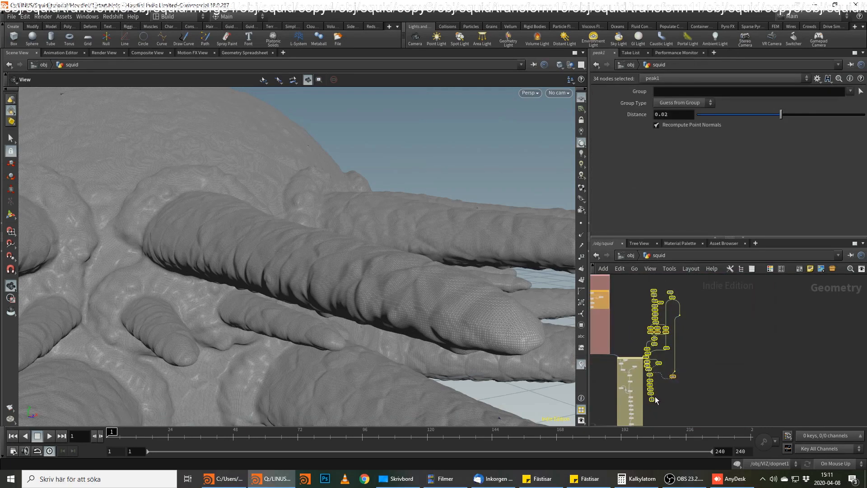
pyautogui.click(800, 272)
# Give the new network box around the muscle nodes a title.
pyautogui.scroll(3, 658, 283)
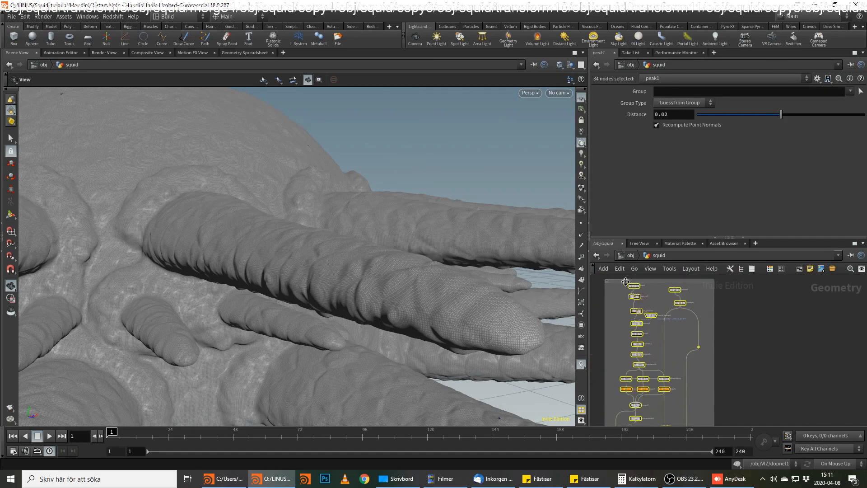
pyautogui.doubleClick(626, 282)
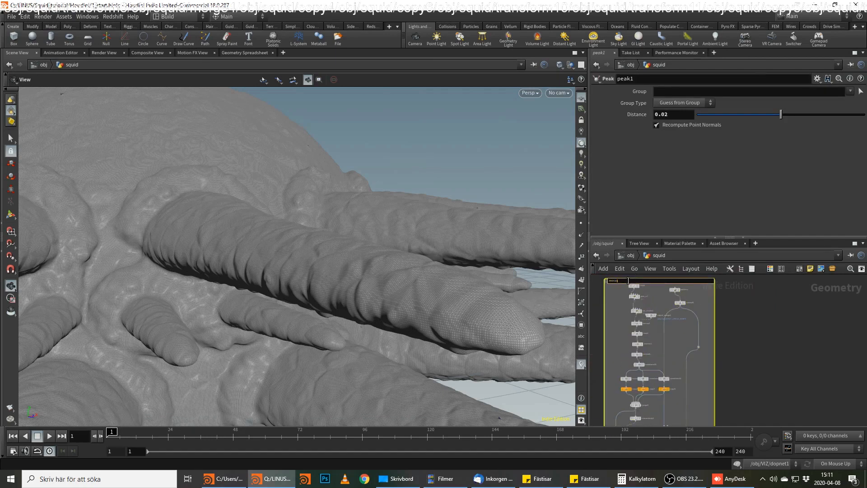
pyautogui.press('Return')
# Append a Null node below the Group_final_poly cache, at the bottom of the grouping network box.
pyautogui.moveTo(734, 376); pyautogui.dragTo(749, 335, button='middle')
pyautogui.scroll(-2, 749, 335)
pyautogui.moveTo(728, 419); pyautogui.dragTo(704, 391, button='middle')
pyautogui.scroll(2, 713, 378)
pyautogui.scroll(2, 704, 391)
pyautogui.moveTo(703, 310); pyautogui.dragTo(703, 392, button='middle')
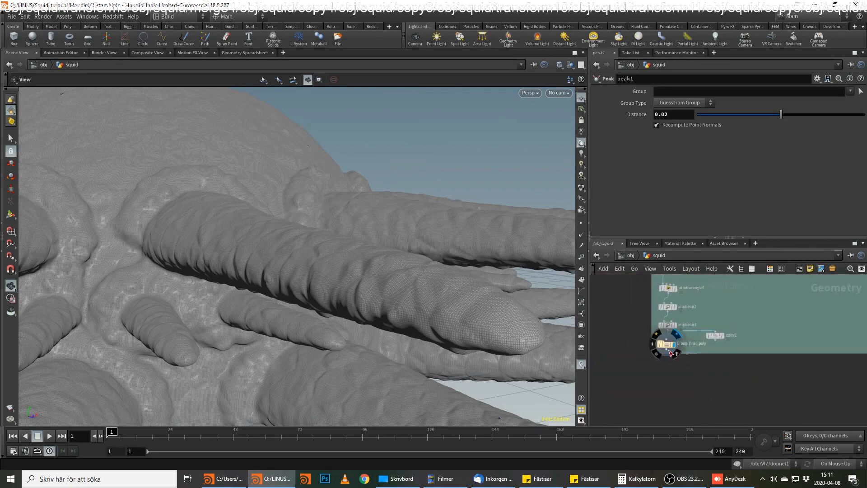
pyautogui.press('Tab')
pyautogui.write('null')
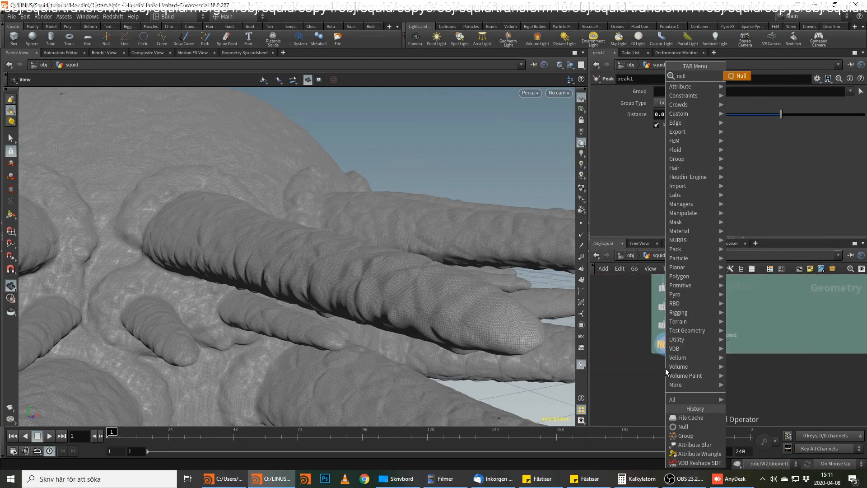
pyautogui.press('Return')
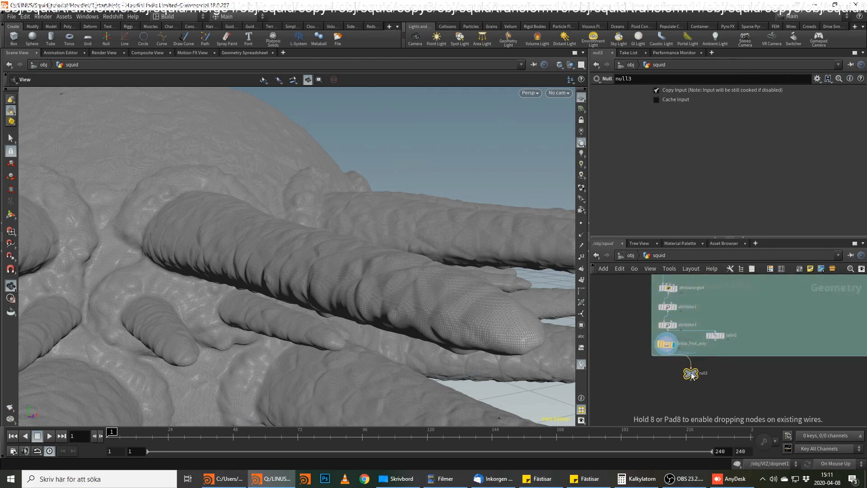
pyautogui.click(665, 385)
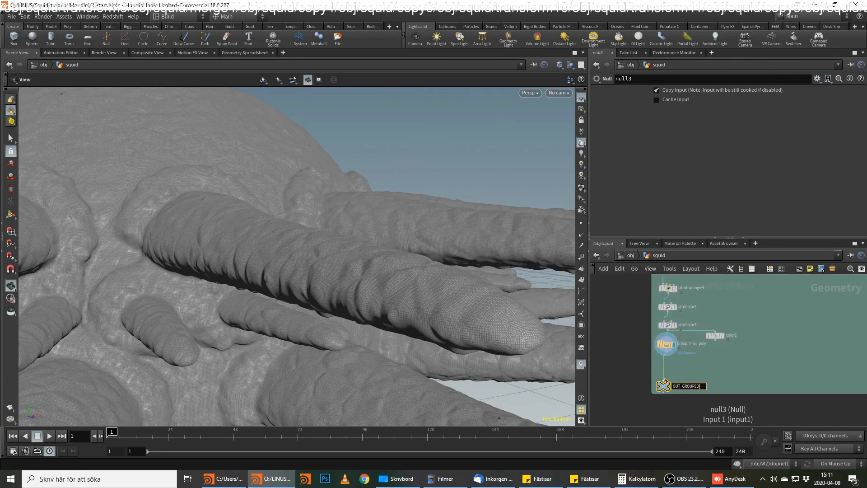
# Name the new null OUT_GROUPED_FINAL_POLYS.
pyautogui.write('NAL_POLYS')
pyautogui.press('Return')
pyautogui.scroll(-2, 801, 400)
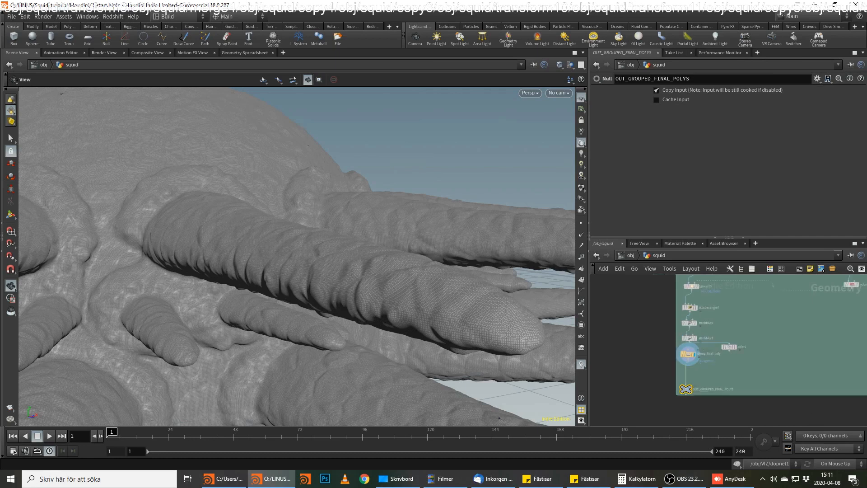
# Add an Object Merge node in the empty area below the grouping network box.
pyautogui.hotkey('alt', 'Tab')
pyautogui.moveTo(856, 390); pyautogui.dragTo(707, 342, button='middle')
pyautogui.scroll(-4, 672, 341)
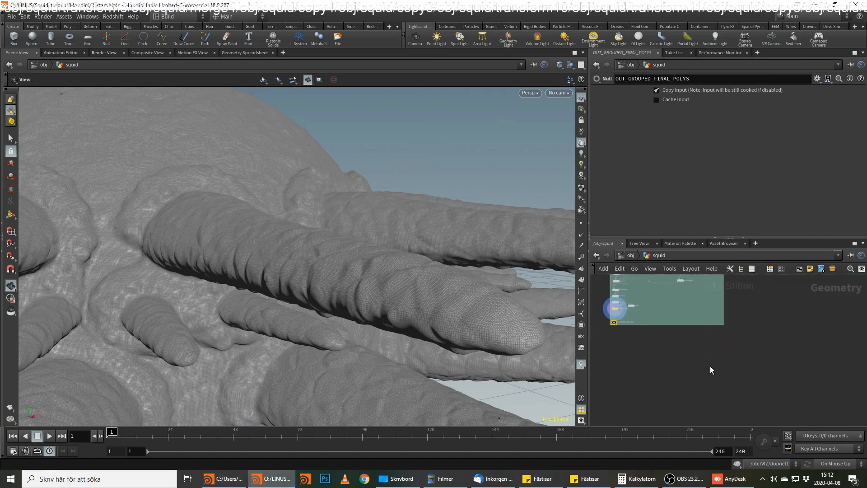
pyautogui.press('Tab')
pyautogui.write('bo')
pyautogui.press('BackSpace')
pyautogui.press('BackSpace')
pyautogui.write('obj')
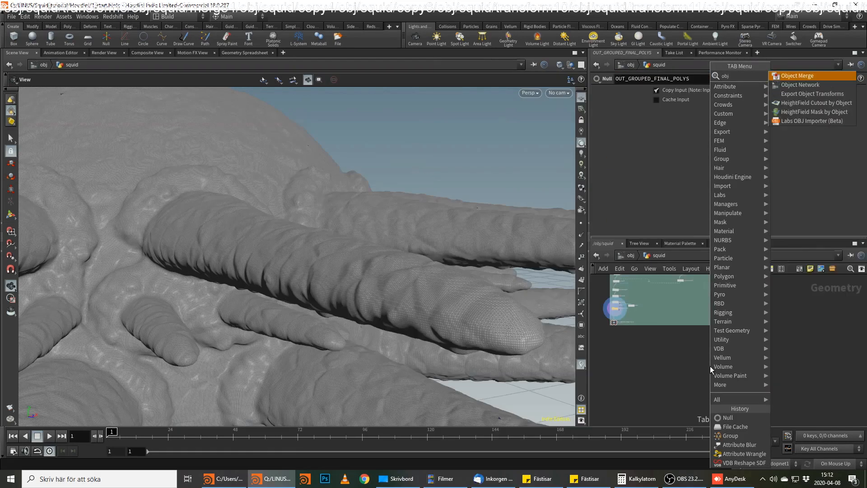
pyautogui.press('Return')
pyautogui.click(710, 366)
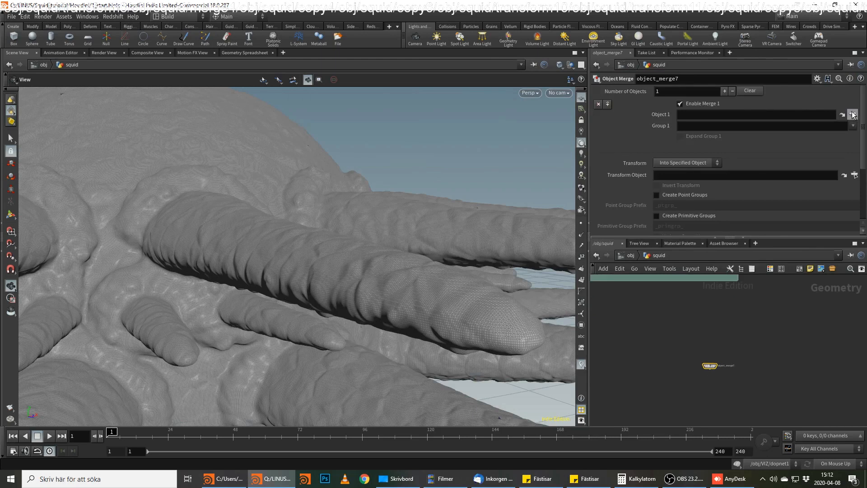
# Reference /obj/squid/OUT_GROUPED_FINAL_POLYS as Object 1 of the new Object Merge.
pyautogui.click(853, 114)
pyautogui.scroll(5, 790, 85)
pyautogui.scroll(1, 798, 77)
pyautogui.click(812, 113)
pyautogui.click(782, 188)
pyautogui.scroll(3, 735, 354)
# Duplicate the Object Merge beside the original and point the copy's Object 1 to /obj/squid/OUT_STATIC_MUSCLE.
pyautogui.moveTo(660, 390)
pyautogui.keyDown('alt'); pyautogui.moveTo(659, 389); pyautogui.dragTo(744, 386); pyautogui.keyUp('alt')
pyautogui.click(854, 115)
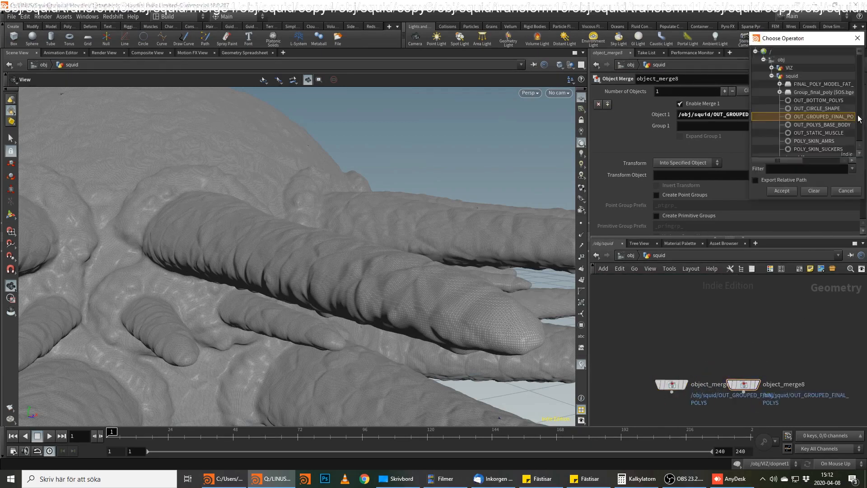
pyautogui.click(833, 133)
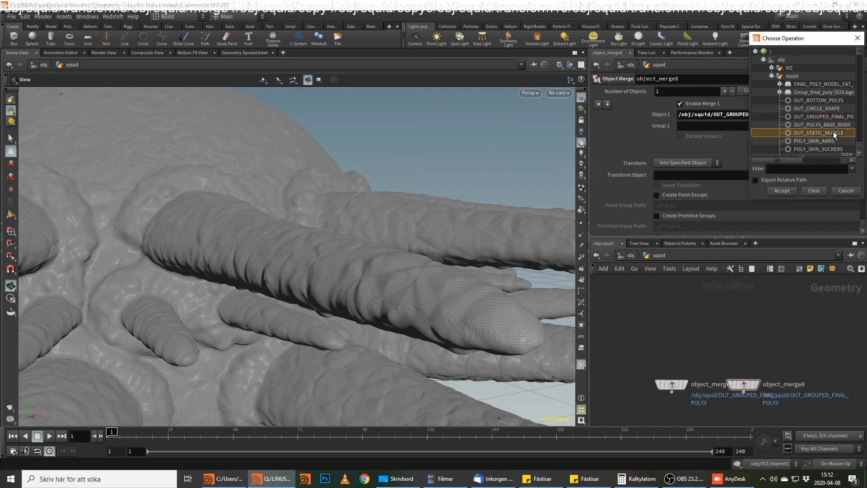
pyautogui.click(784, 191)
pyautogui.moveTo(740, 342); pyautogui.dragTo(760, 306, button='middle')
pyautogui.moveTo(808, 327); pyautogui.dragTo(641, 387)
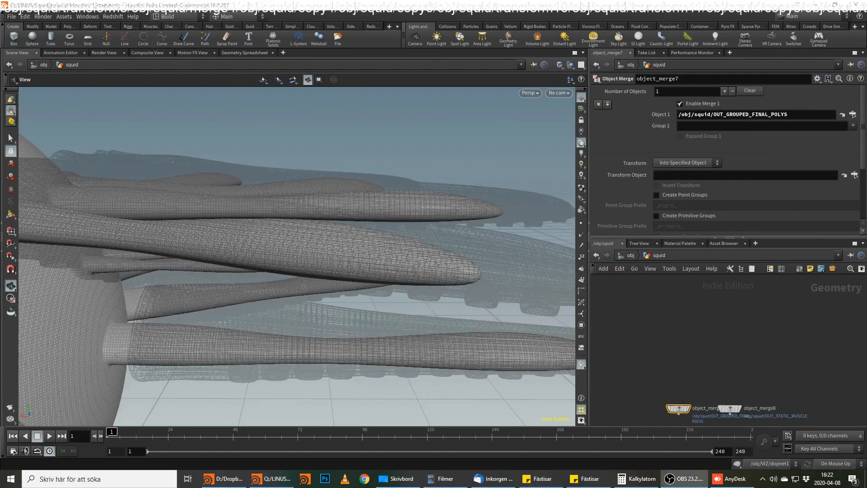
# Shorten the muscle arms by setting the Length of line3 in the muscle network box to 1.35.
pyautogui.hotkey('alt', 'Tab')
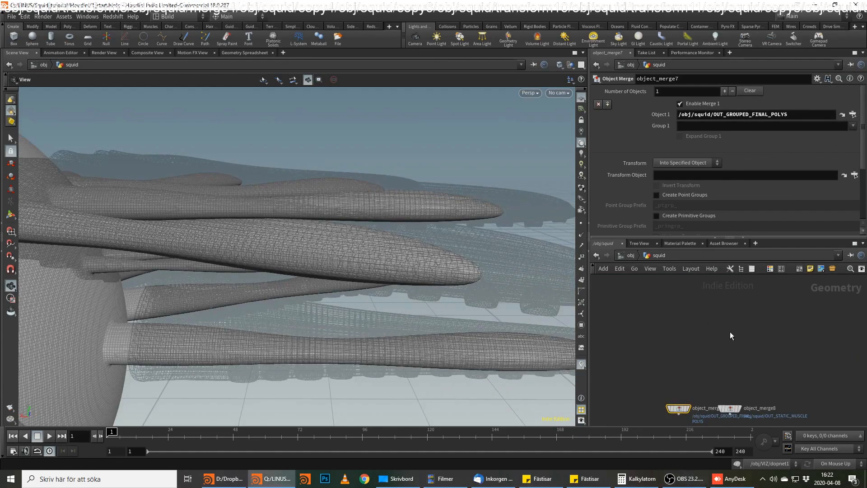
pyautogui.scroll(-3, 730, 334)
pyautogui.moveTo(737, 316); pyautogui.dragTo(729, 357, button='middle')
pyautogui.moveTo(767, 293); pyautogui.dragTo(726, 400, button='middle')
pyautogui.scroll(-3, 726, 401)
pyautogui.moveTo(744, 346); pyautogui.dragTo(732, 409, button='middle')
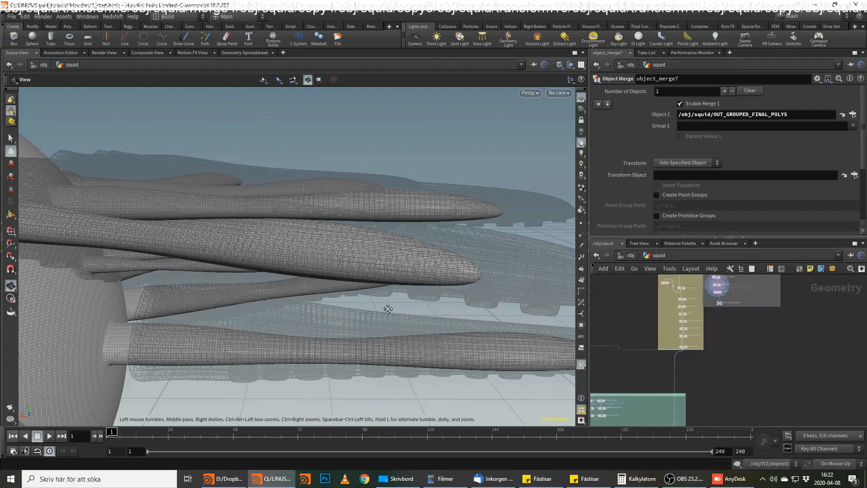
pyautogui.moveTo(388, 309); pyautogui.dragTo(444, 309, button='middle')
pyautogui.moveTo(361, 266); pyautogui.dragTo(378, 250)
pyautogui.moveTo(307, 324); pyautogui.dragTo(436, 290)
pyautogui.moveTo(775, 296); pyautogui.dragTo(757, 402, button='middle')
pyautogui.moveTo(802, 281); pyautogui.dragTo(795, 381, button='middle')
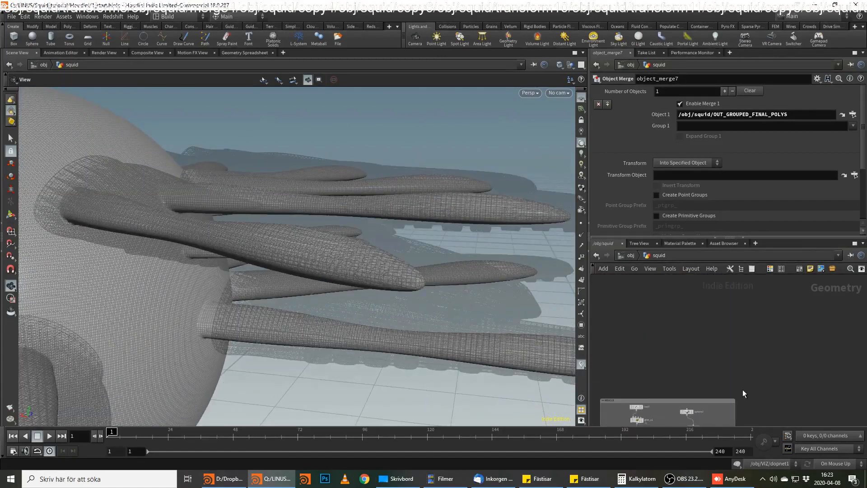
pyautogui.scroll(5, 743, 390)
pyautogui.click(654, 284)
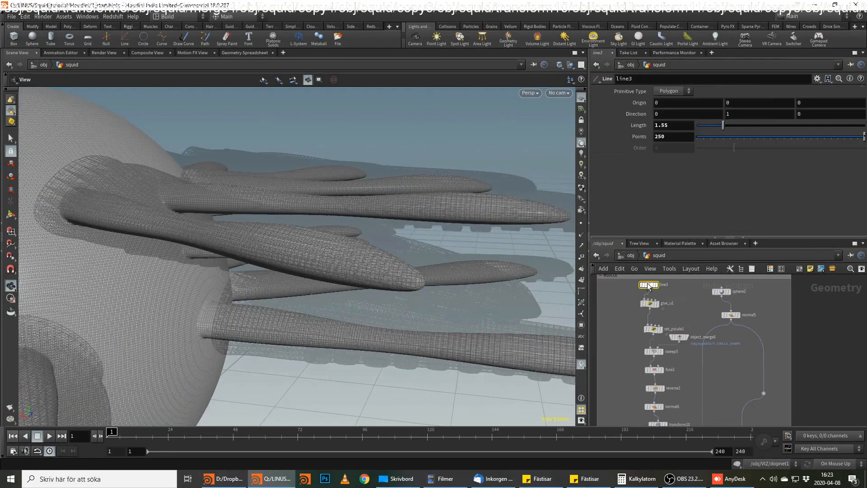
pyautogui.moveTo(661, 125); pyautogui.dragTo(677, 126)
pyautogui.press('Return')
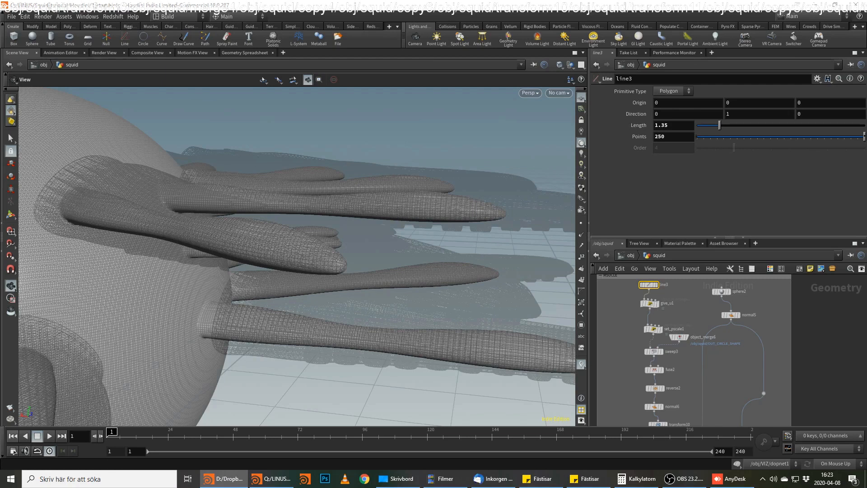
# Thicken the muscle arms by setting the Multi value of set_pscale1 to 0.15 and raising it to 0.16.
pyautogui.click(653, 329)
pyautogui.moveTo(663, 204); pyautogui.dragTo(687, 206)
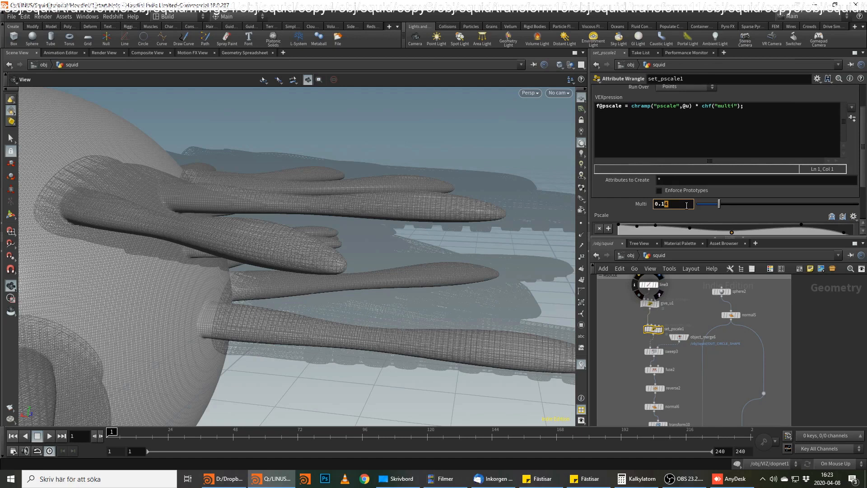
pyautogui.press('Return')
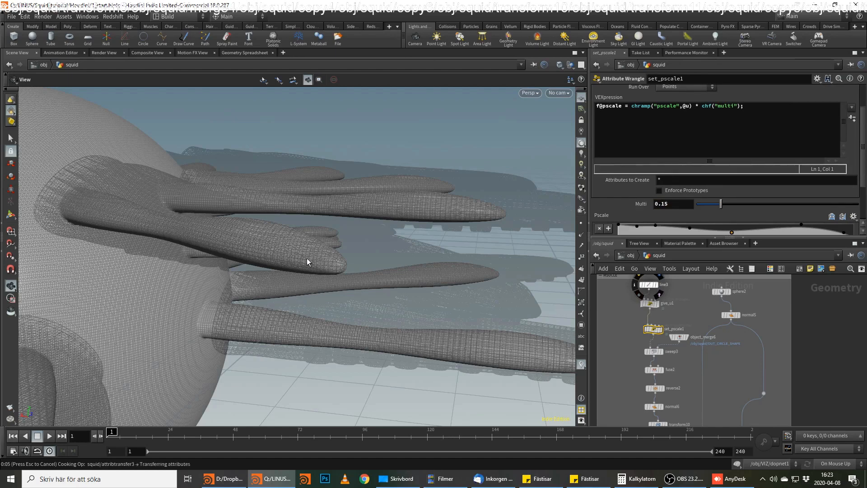
pyautogui.moveTo(302, 261); pyautogui.dragTo(271, 343)
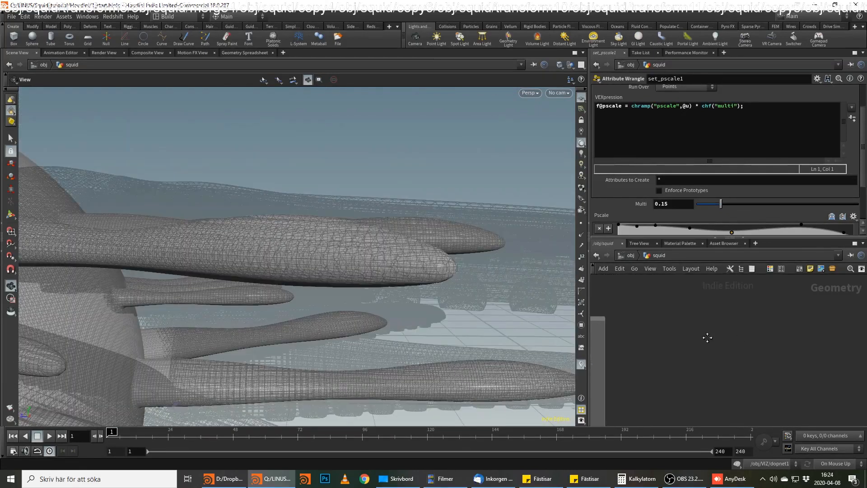
pyautogui.moveTo(664, 203); pyautogui.dragTo(669, 205)
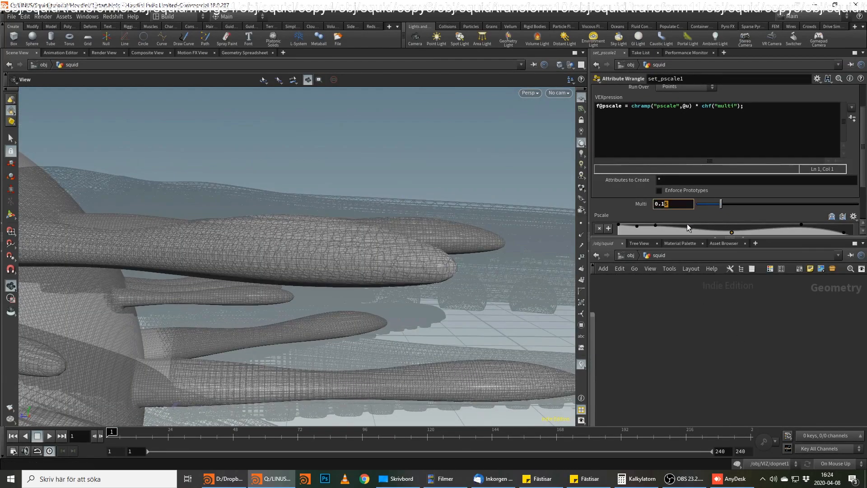
pyautogui.write('6')
pyautogui.press('Return')
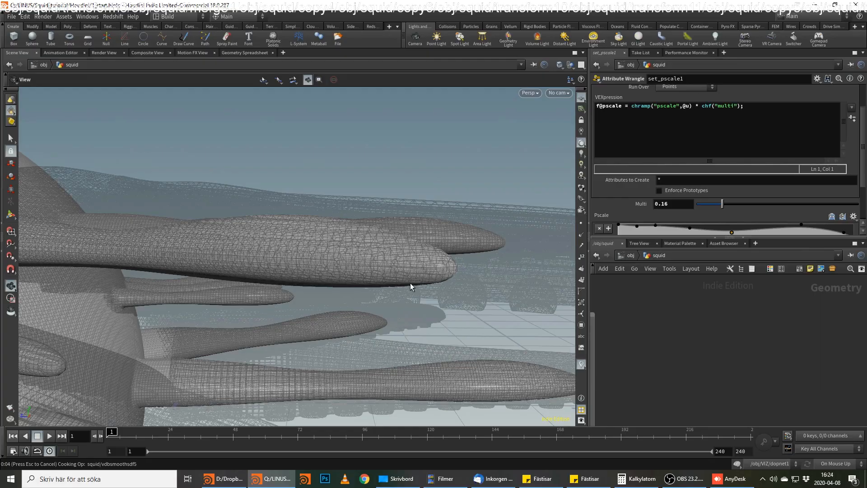
pyautogui.moveTo(387, 292); pyautogui.dragTo(670, 270)
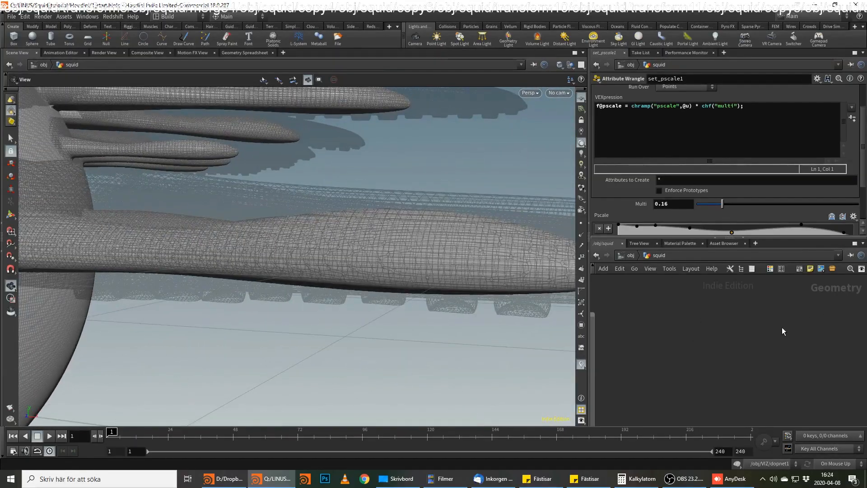
# Review the grouping network and check the settings of the FINAL_POLY_MODEL_FAT_SKIN file cache.
pyautogui.scroll(-6, 768, 354)
pyautogui.moveTo(725, 401); pyautogui.dragTo(763, 307, button='middle')
pyautogui.moveTo(732, 380); pyautogui.dragTo(806, 319, button='middle')
pyautogui.scroll(3, 797, 320)
pyautogui.moveTo(756, 349); pyautogui.dragTo(794, 414, button='middle')
pyautogui.scroll(3, 730, 367)
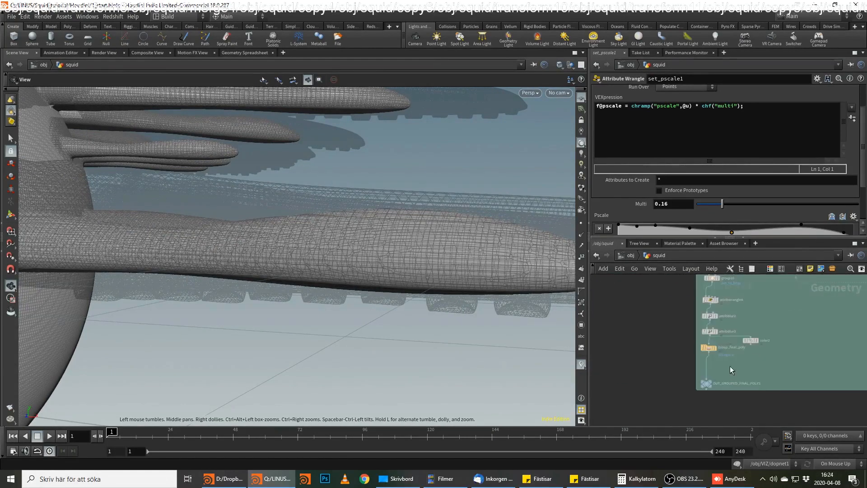
pyautogui.scroll(2, 729, 364)
pyautogui.moveTo(764, 336); pyautogui.dragTo(763, 408, button='middle')
pyautogui.moveTo(759, 330); pyautogui.dragTo(760, 425, button='middle')
pyautogui.scroll(-1, 759, 393)
pyautogui.moveTo(764, 387); pyautogui.dragTo(760, 408, button='middle')
pyautogui.moveTo(758, 298); pyautogui.dragTo(746, 280, button='middle')
pyautogui.click(710, 326)
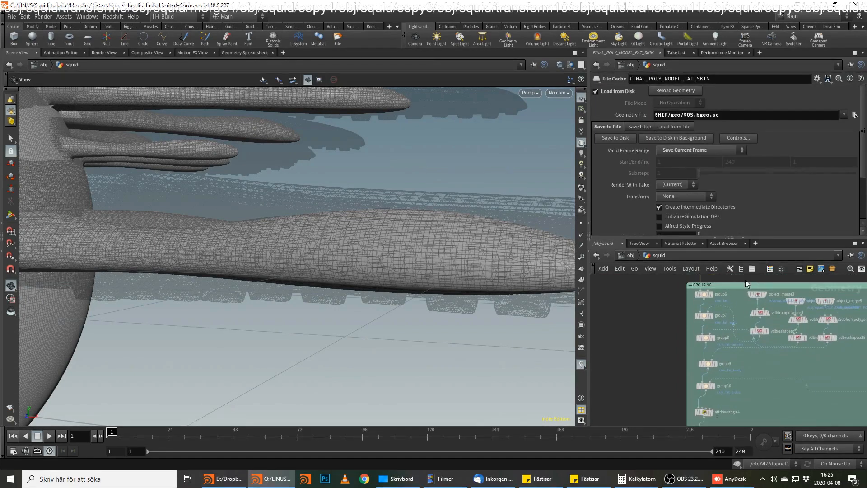
# Check the save settings of the Group_final_poly file cache at the end of the grouping network.
pyautogui.moveTo(768, 387); pyautogui.dragTo(785, 322, button='middle')
pyautogui.moveTo(770, 289); pyautogui.dragTo(788, 280, button='middle')
pyautogui.scroll(-1, 742, 410)
pyautogui.scroll(1, 706, 369)
pyautogui.click(706, 368)
pyautogui.moveTo(767, 335); pyautogui.dragTo(768, 385, button='middle')
pyautogui.moveTo(761, 301); pyautogui.dragTo(759, 372, button='middle')
pyautogui.moveTo(789, 421); pyautogui.dragTo(633, 328, button='middle')
# Trace the muscle network down to the OUT_STATIC_MUSCLE null below group13.
pyautogui.scroll(-3, 755, 318)
pyautogui.moveTo(763, 313); pyautogui.dragTo(695, 377, button='middle')
pyautogui.moveTo(741, 347); pyautogui.dragTo(713, 410, button='middle')
pyautogui.scroll(-3, 740, 326)
pyautogui.moveTo(744, 329); pyautogui.dragTo(846, 253, button='middle')
pyautogui.scroll(6, 744, 365)
pyautogui.moveTo(755, 392); pyautogui.dragTo(732, 448, button='middle')
pyautogui.scroll(-3, 798, 361)
pyautogui.scroll(2, 765, 334)
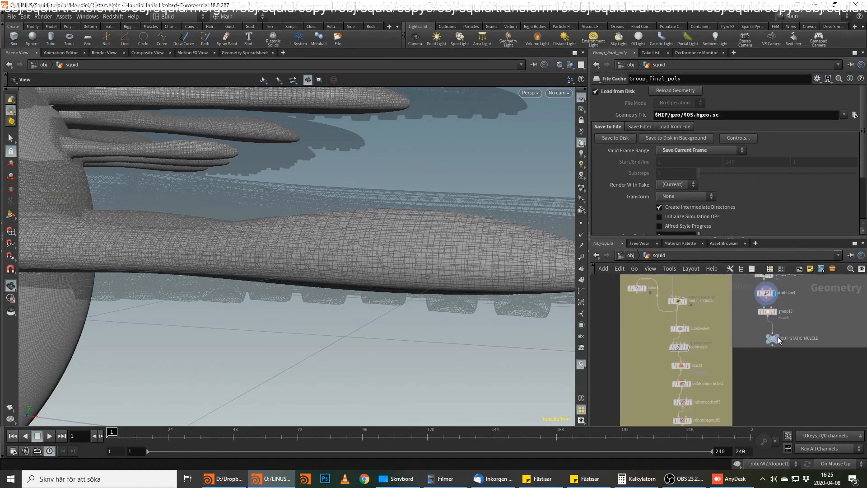
pyautogui.click(778, 338)
# Display object_merge7 and examine the grouped skin model from different angles.
pyautogui.moveTo(781, 384); pyautogui.dragTo(775, 320, button='middle')
pyautogui.scroll(-3, 760, 383)
pyautogui.moveTo(773, 420); pyautogui.dragTo(760, 268, button='middle')
pyautogui.scroll(2, 736, 332)
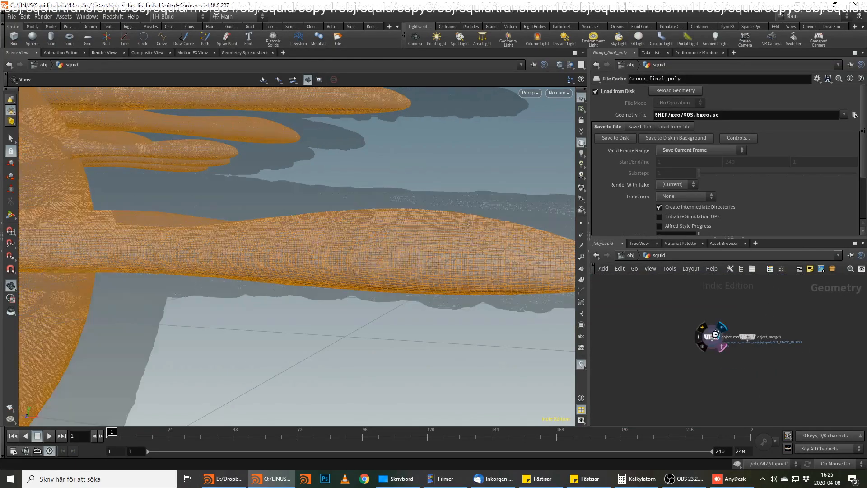
pyautogui.click(718, 339)
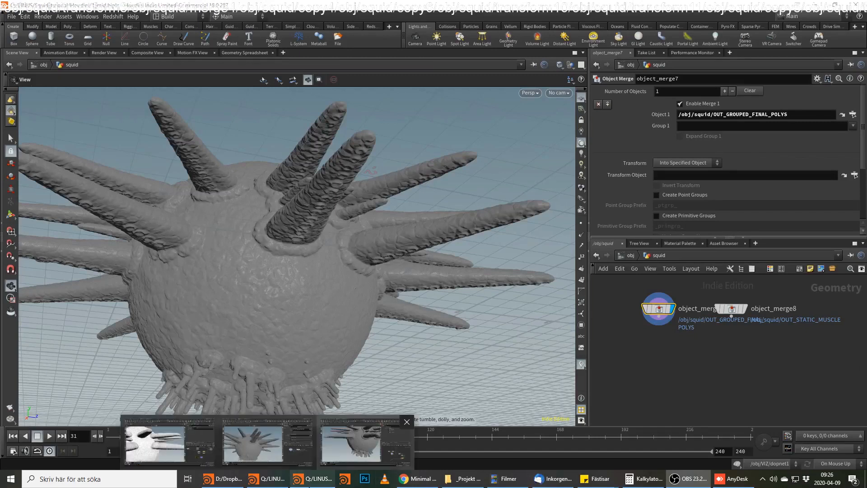
pyautogui.moveTo(351, 259); pyautogui.dragTo(374, 220, button='middle')
pyautogui.moveTo(373, 220)
pyautogui.mouseDown()
pyautogui.moveTo(373, 241)
pyautogui.moveTo(368, 235)
pyautogui.mouseUp()
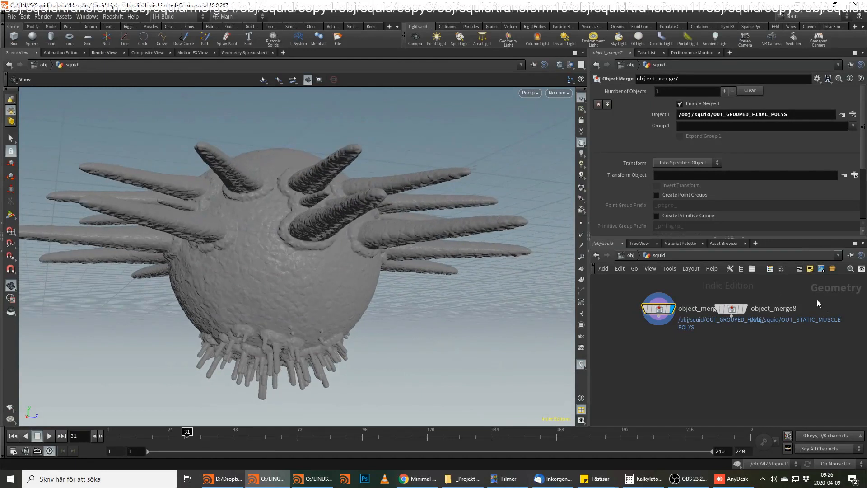
# Display object_merge8 to view the static muscle geometry and select its node.
pyautogui.moveTo(750, 311)
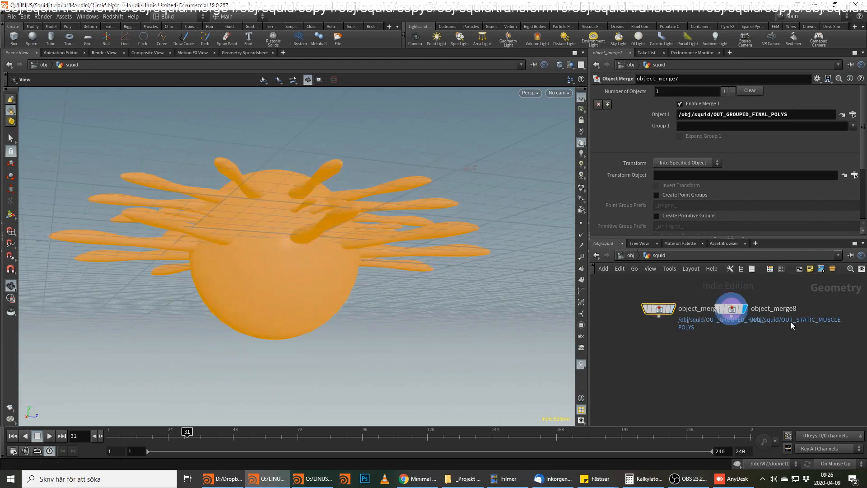
pyautogui.click(783, 346)
pyautogui.click(733, 310)
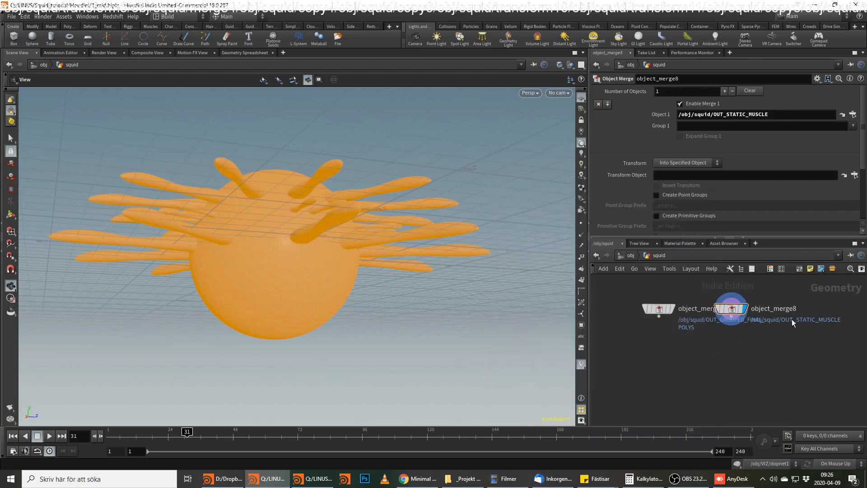
# Combine object_merge7 and object_merge8 with a Merge node placed below them.
pyautogui.moveTo(790, 289); pyautogui.dragTo(637, 327)
pyautogui.click(659, 317)
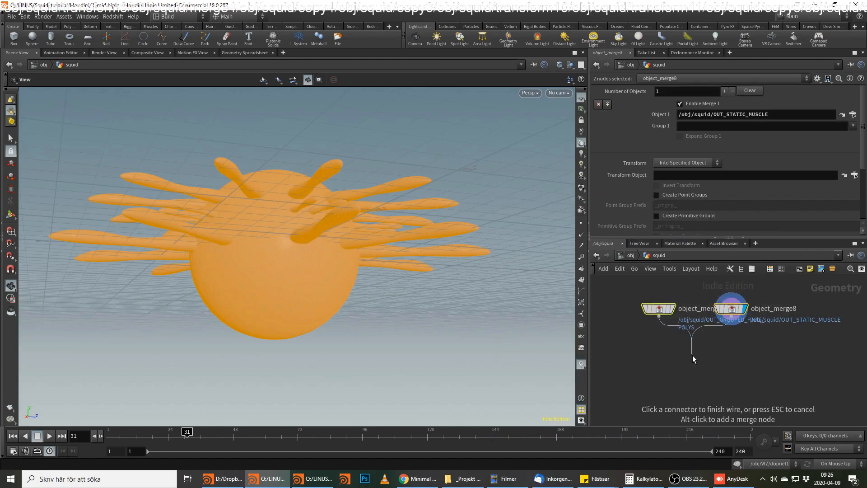
pyautogui.press('Tab')
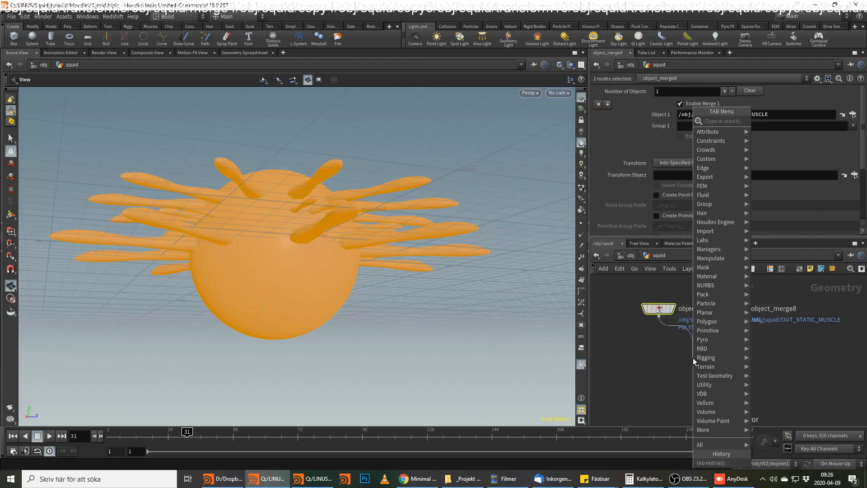
pyautogui.write('merge')
pyautogui.press('Return')
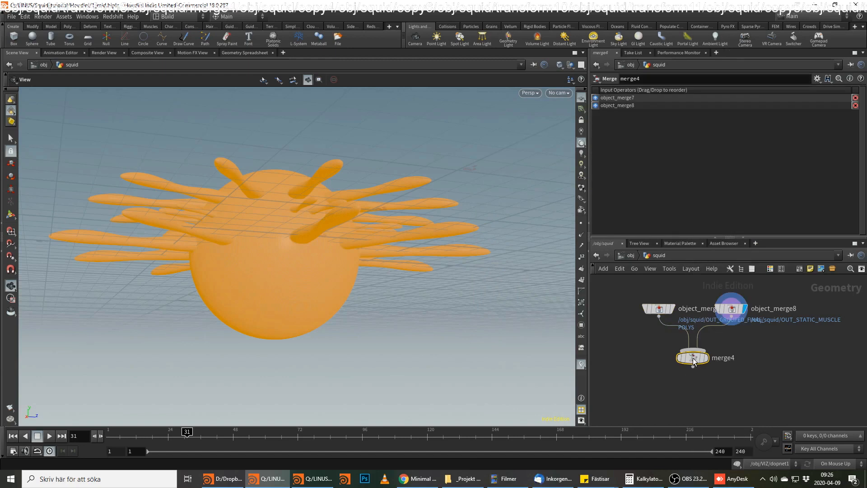
# Display the merged skin and muscle and examine the tentacles on the underside of the body up close.
pyautogui.moveTo(692, 358)
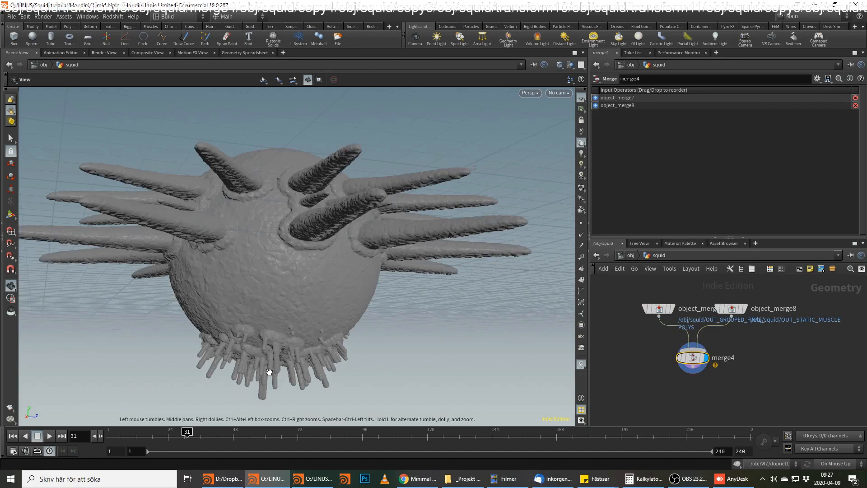
pyautogui.scroll(6, 462, 266)
pyautogui.moveTo(461, 267); pyautogui.dragTo(519, 203)
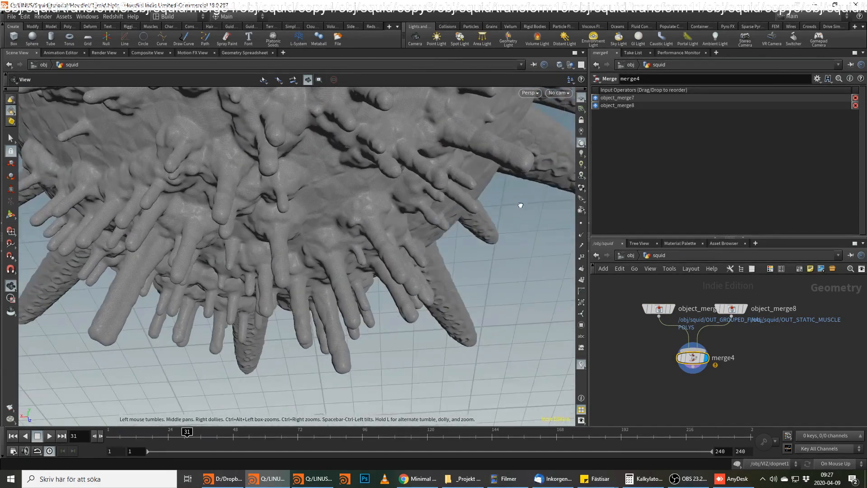
# Add a Connectivity node below merge4 and connect it to the merged geometry.
pyautogui.middleClick(696, 360)
pyautogui.press('Tab')
pyautogui.press('Escape')
pyautogui.press('Tab')
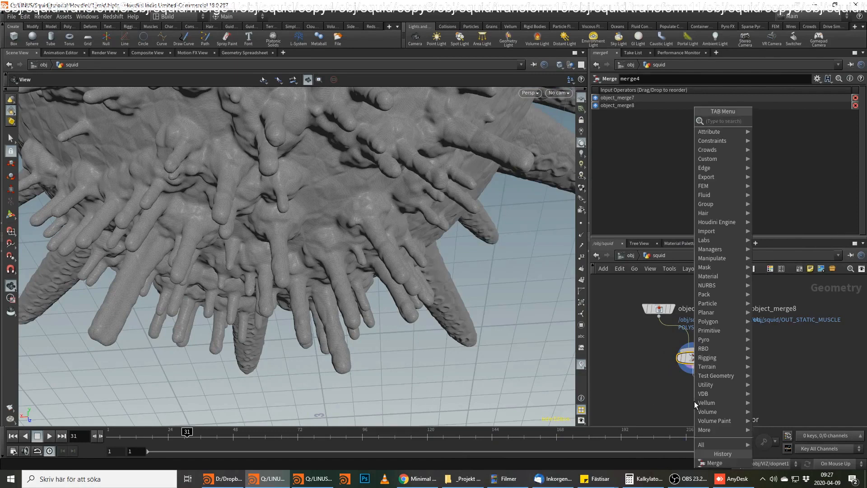
pyautogui.write('conn')
pyautogui.press('Return')
pyautogui.click(695, 401)
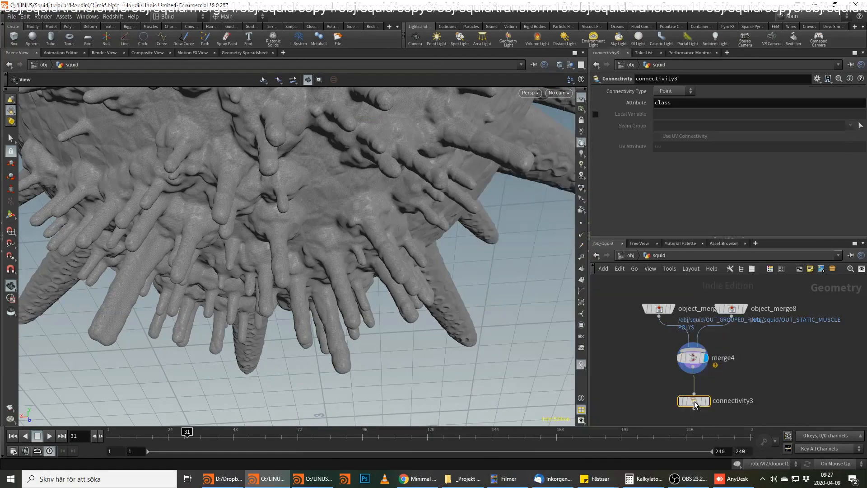
# Set connectivity3's connectivity type to Primitive and its attribute name to piece.
pyautogui.click(674, 91)
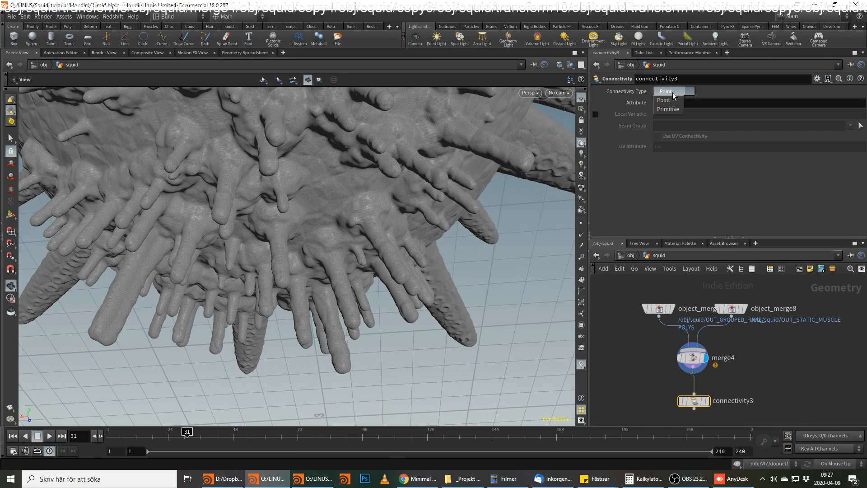
pyautogui.click(675, 93)
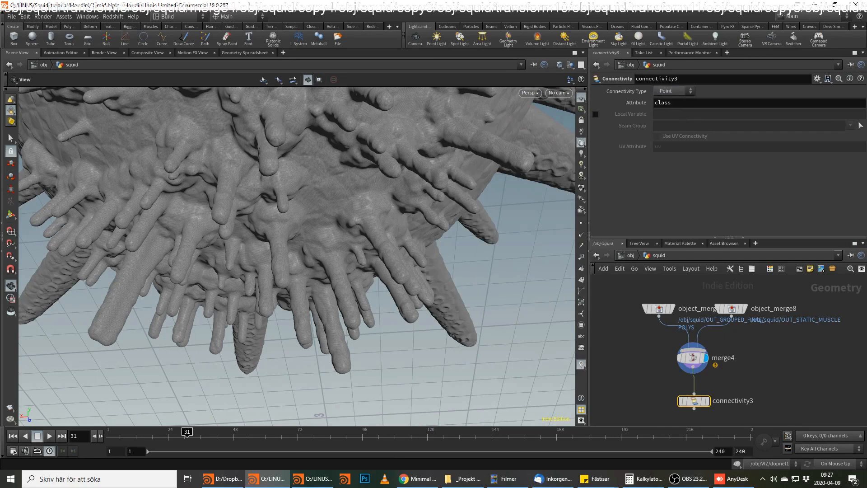
pyautogui.hotkey('alt', 'Tab')
pyautogui.click(672, 92)
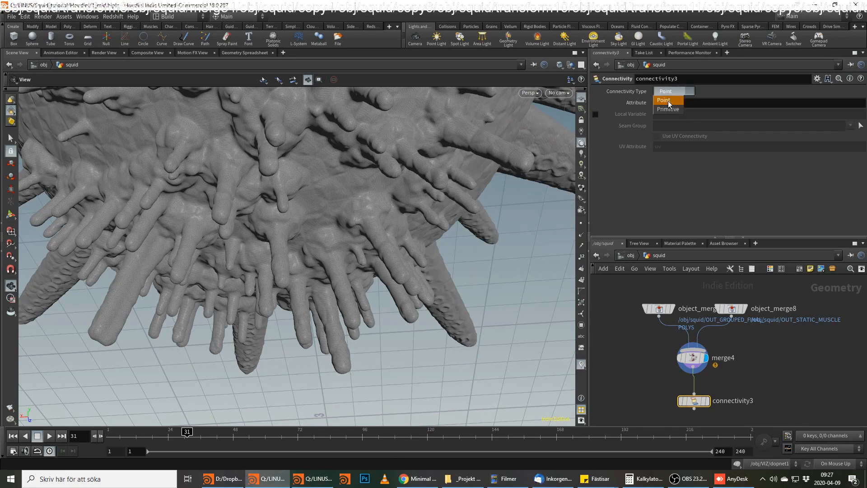
pyautogui.click(670, 104)
pyautogui.click(691, 108)
pyautogui.write('piece')
pyautogui.press('Return')
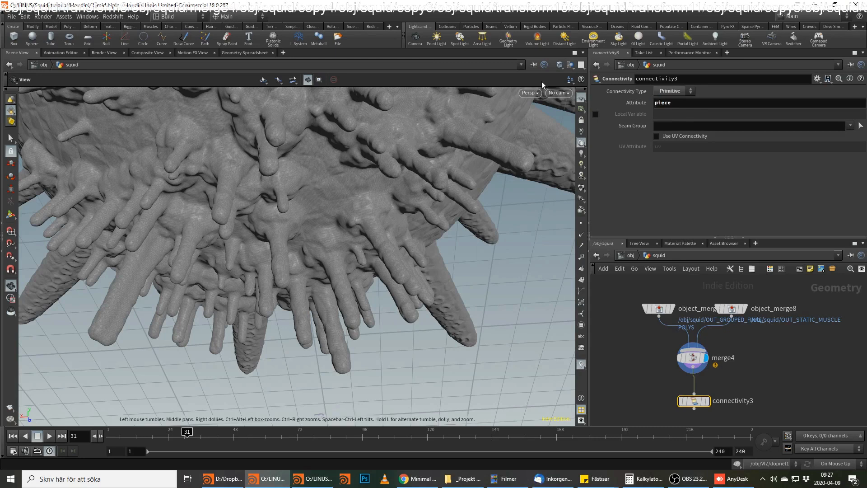
# Add a Measure node below connectivity3 and set its area measurement to accumulate per piece.
pyautogui.moveTo(771, 402); pyautogui.dragTo(778, 335, button='middle')
pyautogui.click(701, 342)
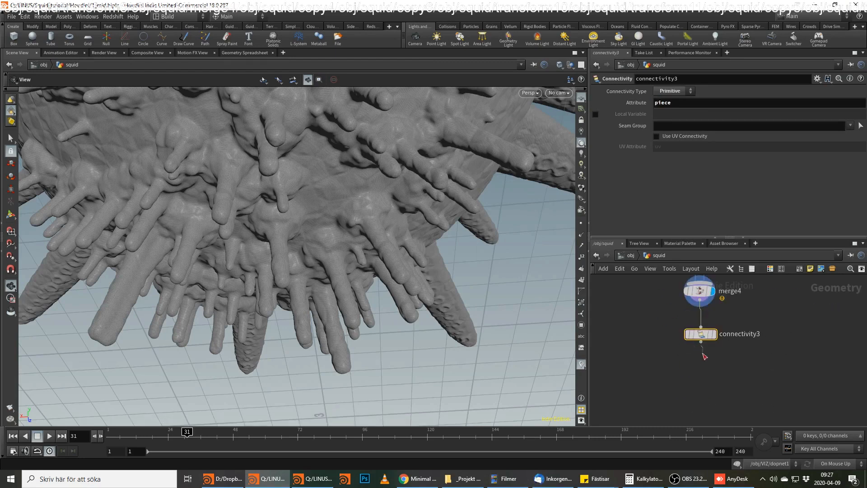
pyautogui.click(705, 371)
pyautogui.write('mea')
pyautogui.press('Return')
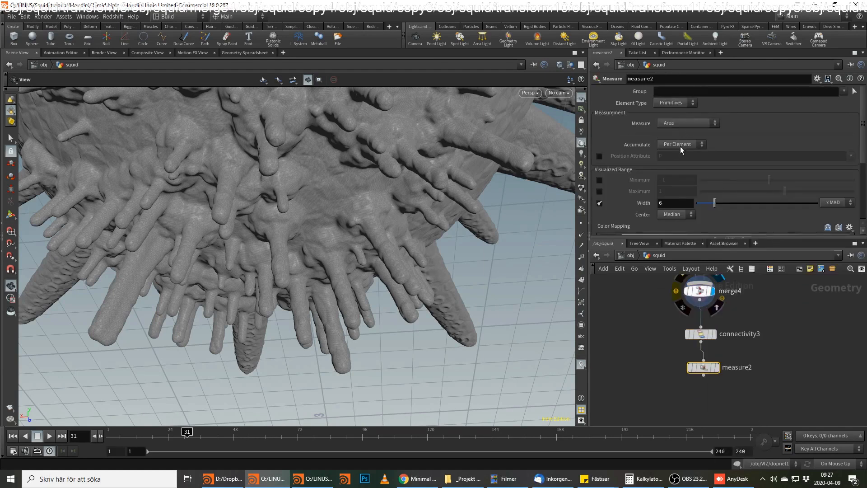
pyautogui.hotkey('alt', 'Tab')
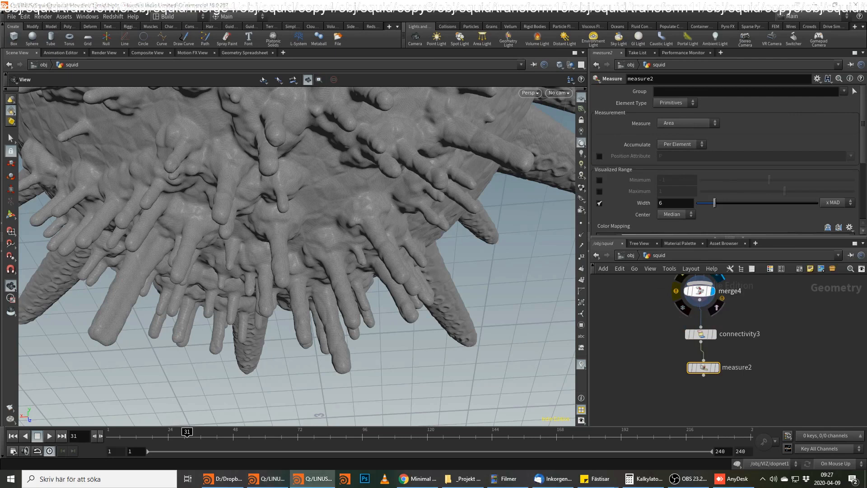
pyautogui.click(677, 143)
pyautogui.click(681, 157)
pyautogui.moveTo(689, 157); pyautogui.dragTo(560, 147)
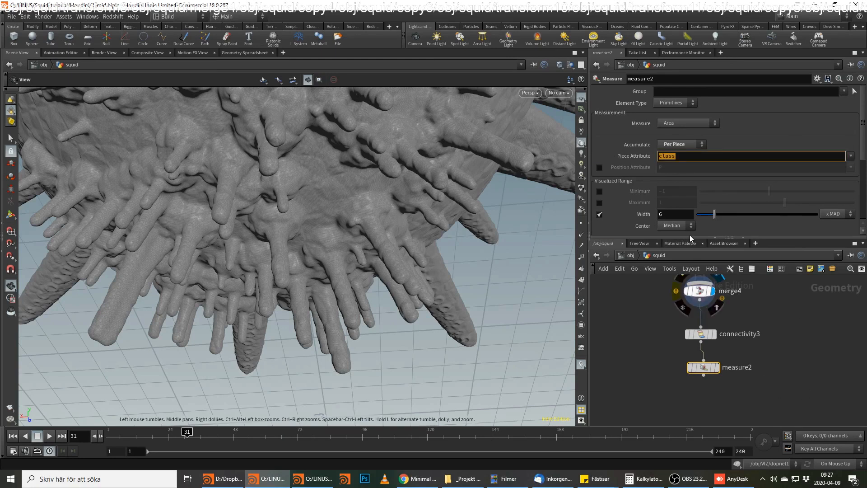
# Check connectivity3's attribute name, display measure2 and set its piece attribute to piece.
pyautogui.middleClick(708, 336)
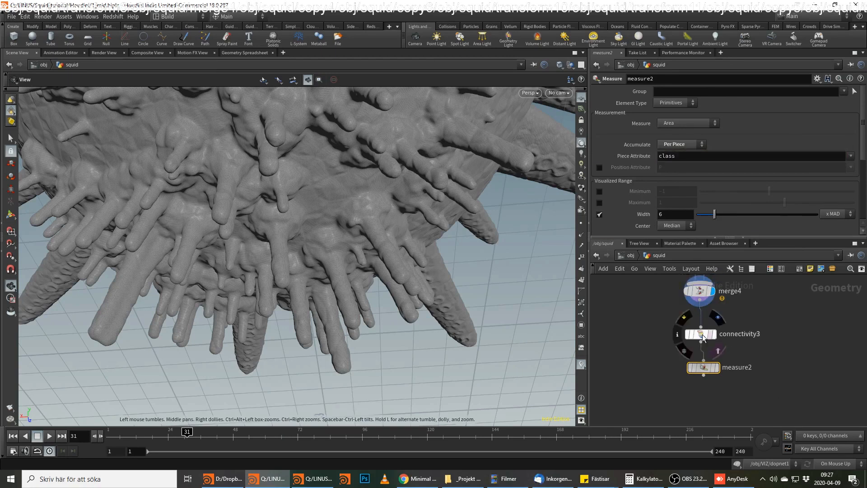
pyautogui.click(703, 336)
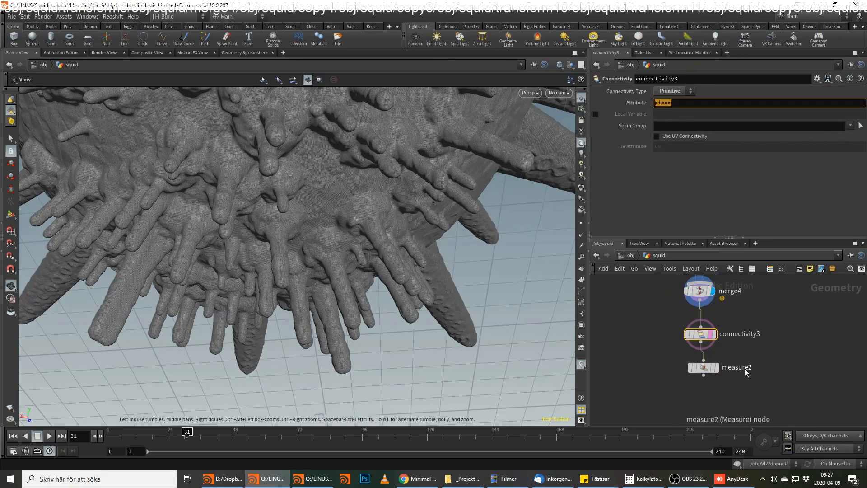
pyautogui.click(717, 368)
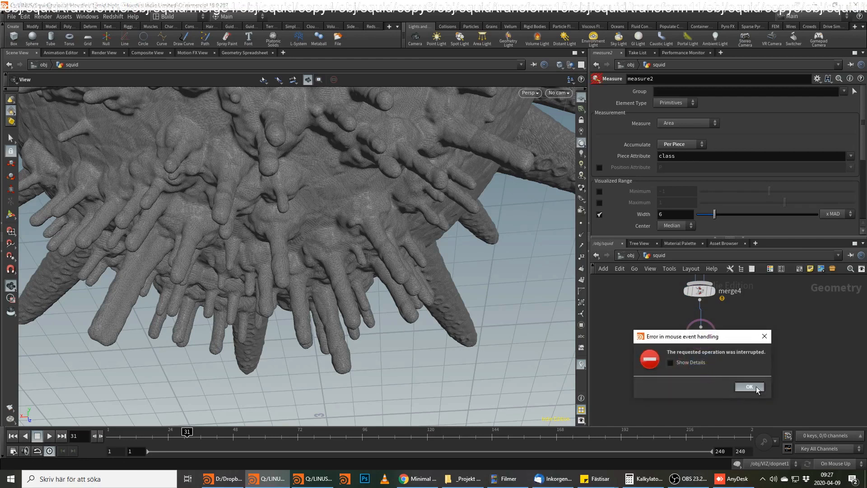
pyautogui.click(758, 389)
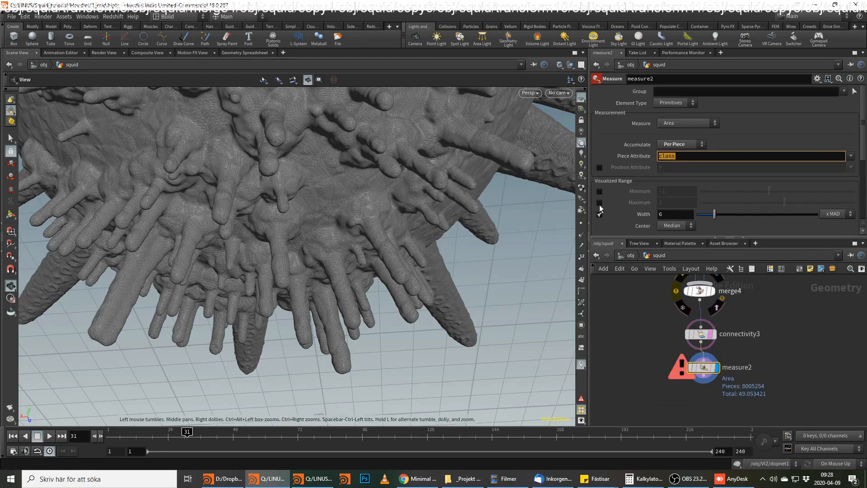
pyautogui.write('piece')
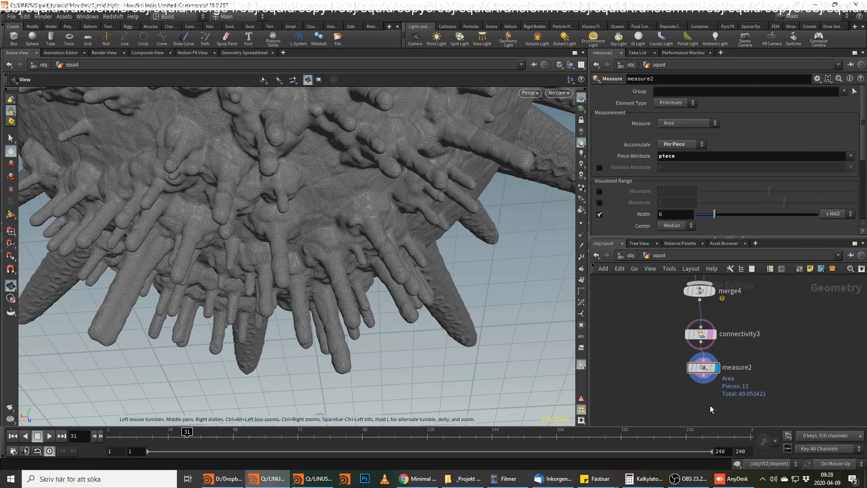
# Add a Blast node below measure2 and display its output.
pyautogui.moveTo(745, 411); pyautogui.dragTo(753, 375, button='middle')
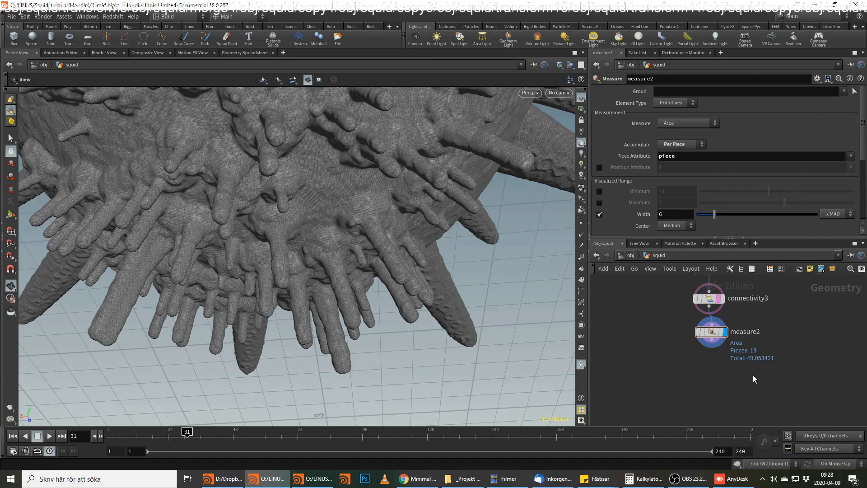
pyautogui.click(712, 346)
pyautogui.press('Tab')
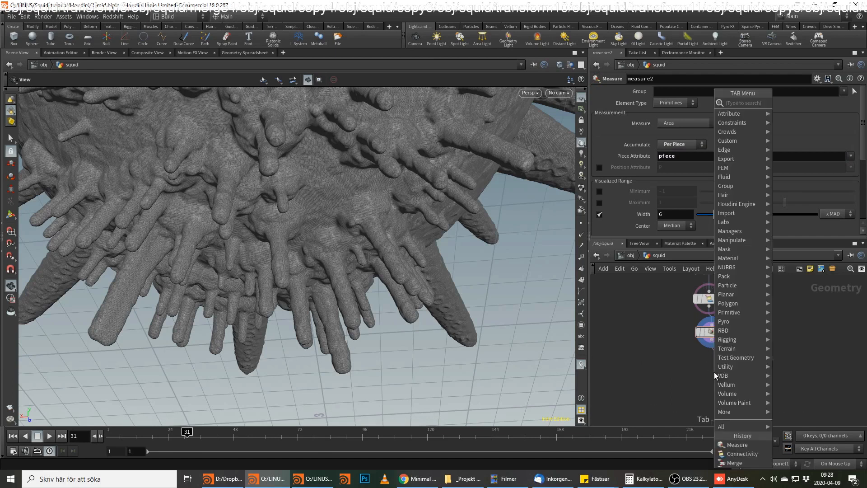
pyautogui.write('blast')
pyautogui.press('Return')
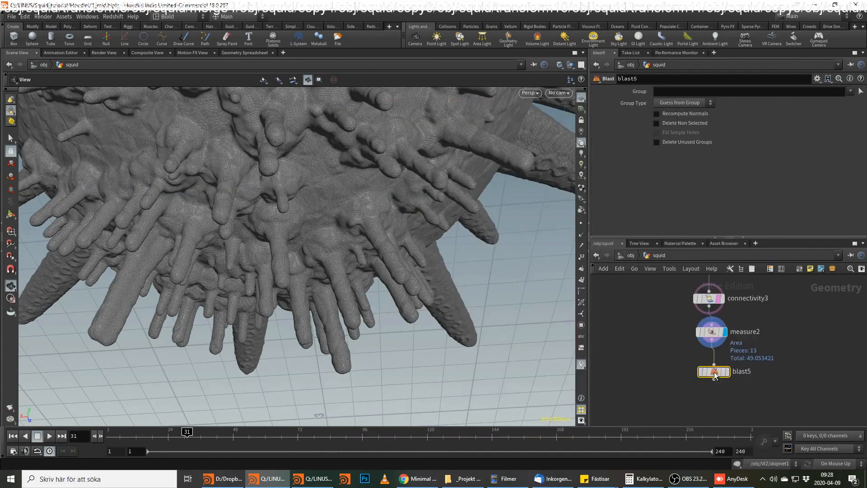
pyautogui.click(715, 375)
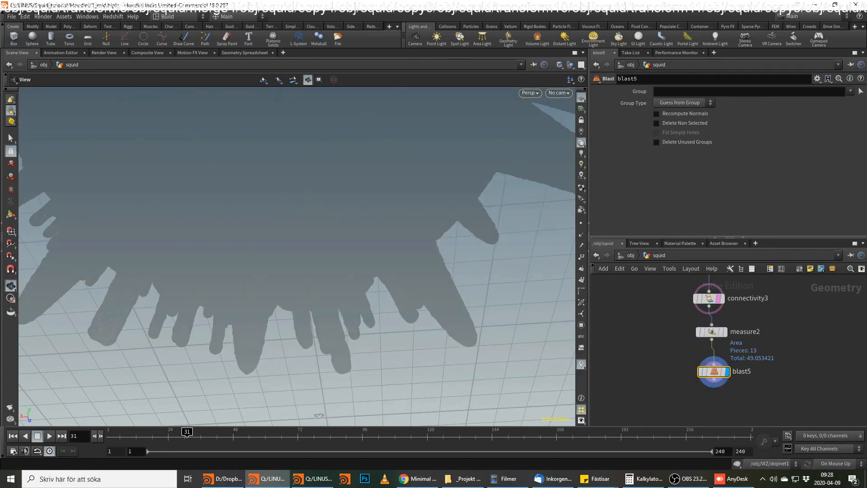
pyautogui.hotkey('alt', 'Tab')
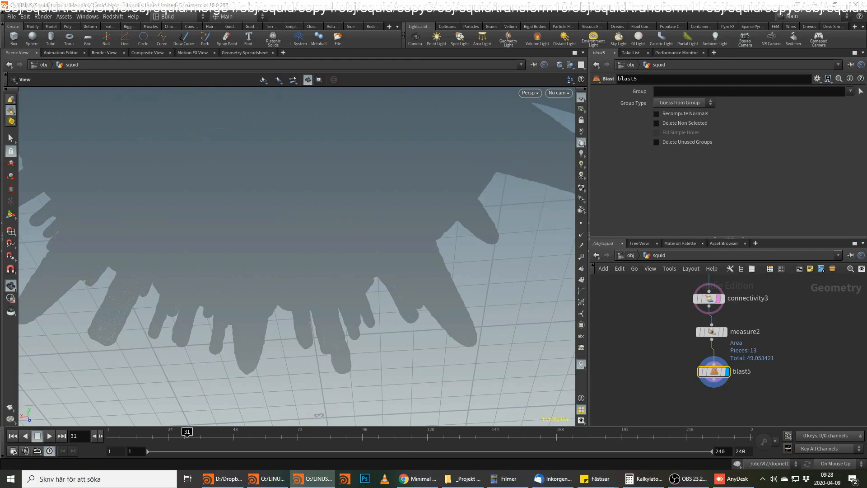
pyautogui.hotkey('alt', 'Tab')
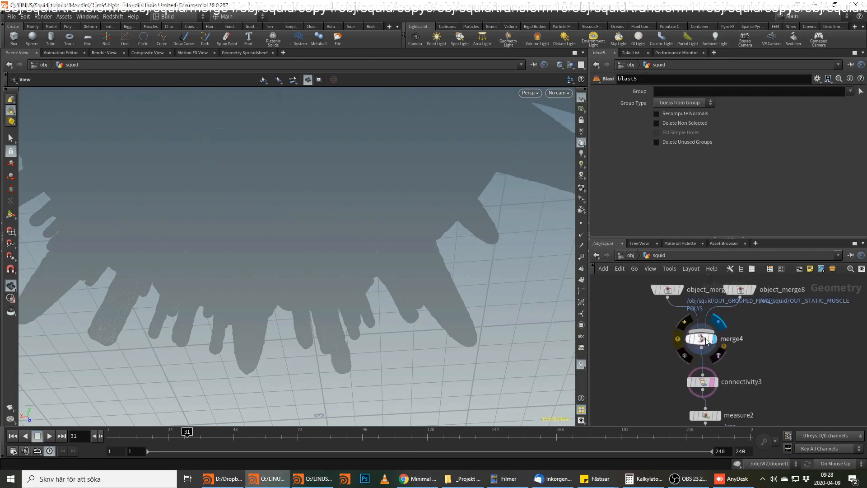
# Display merge4 to view the merged geometry again.
pyautogui.click(707, 341)
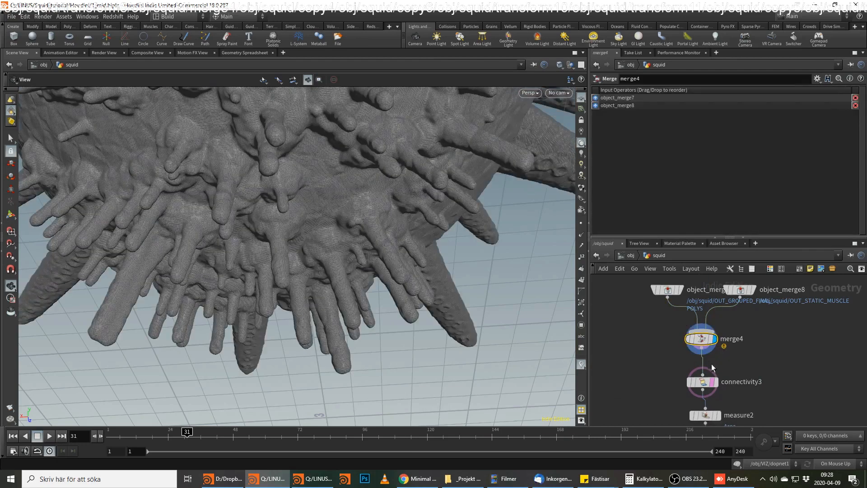
pyautogui.press('Tab')
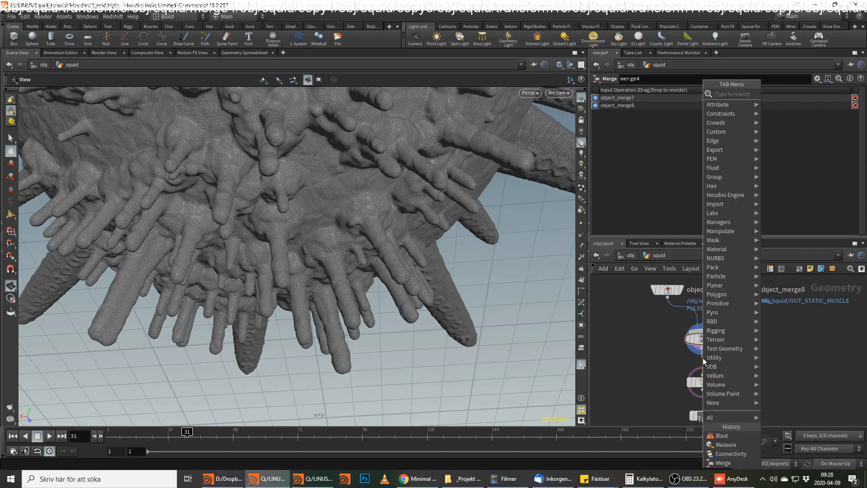
pyautogui.press('Escape')
pyautogui.moveTo(766, 378); pyautogui.dragTo(782, 316, button='middle')
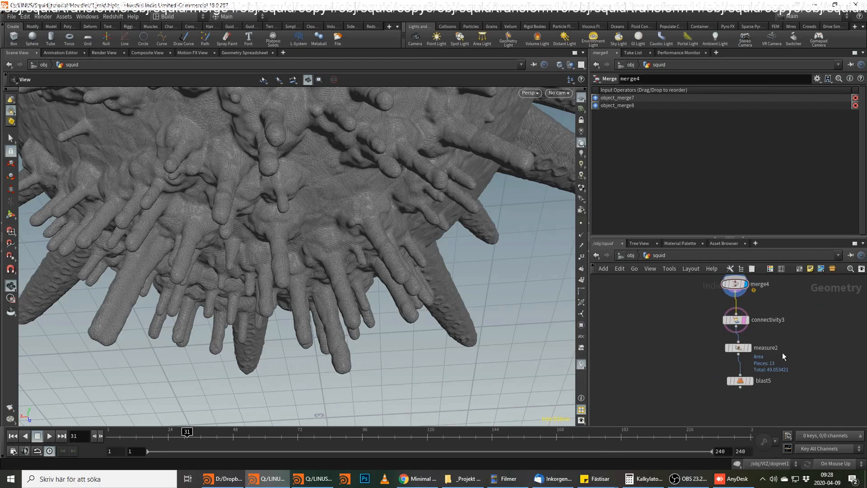
# Add a PolyReduce node below blast5, set it to keep 50 percent of the polygons, and display it.
pyautogui.click(735, 300)
pyautogui.press('Tab')
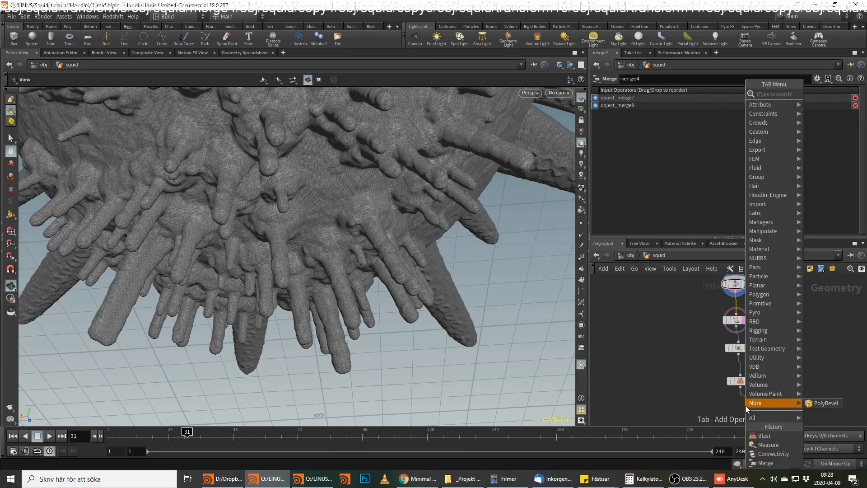
pyautogui.write('poly r')
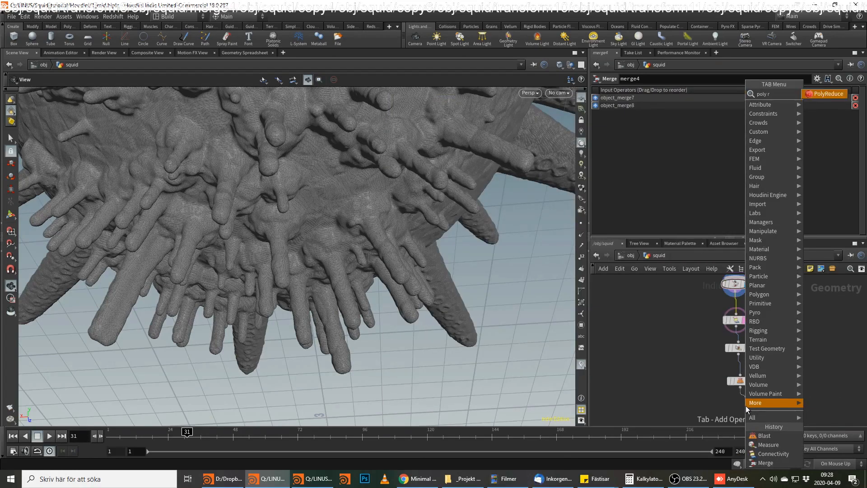
pyautogui.press('Return')
pyautogui.click(746, 406)
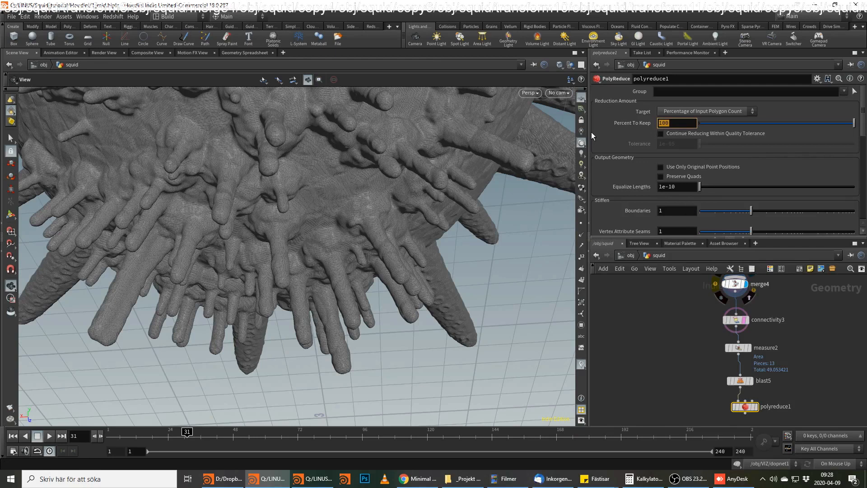
pyautogui.write('50')
pyautogui.press('Return')
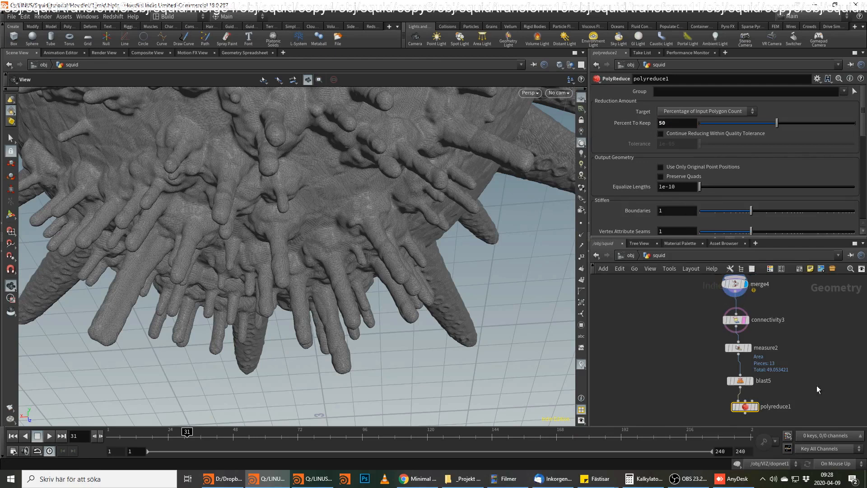
pyautogui.click(756, 408)
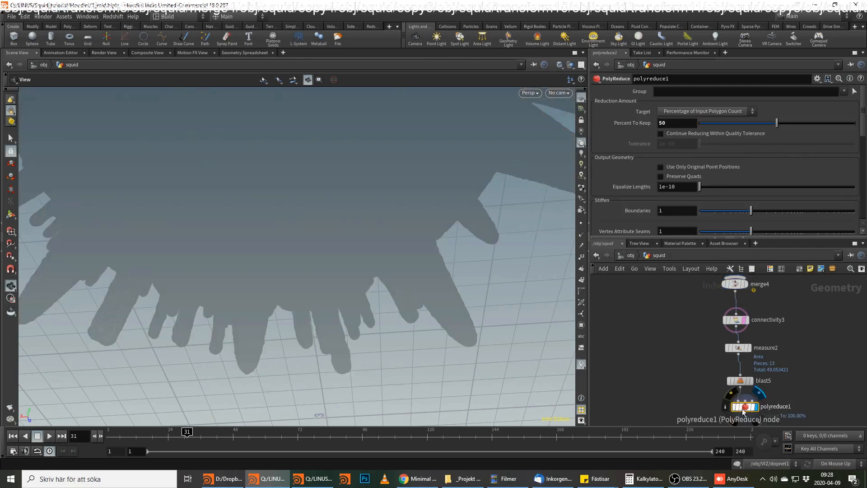
pyautogui.click(741, 319)
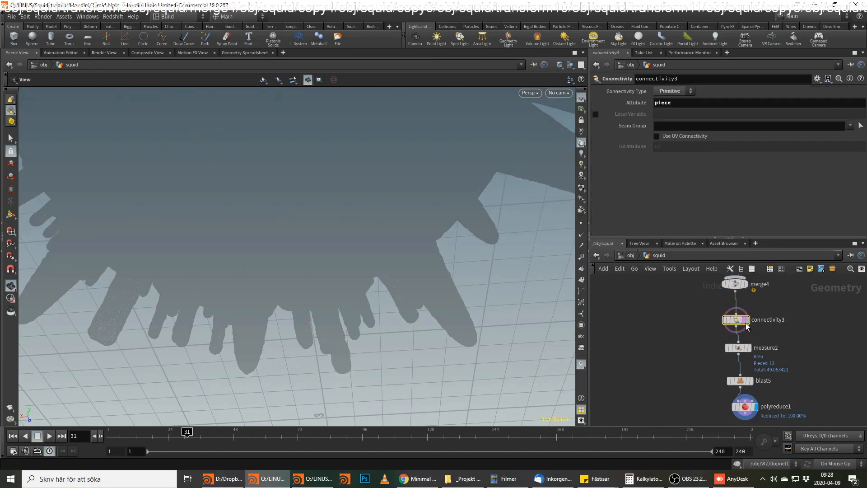
pyautogui.click(746, 339)
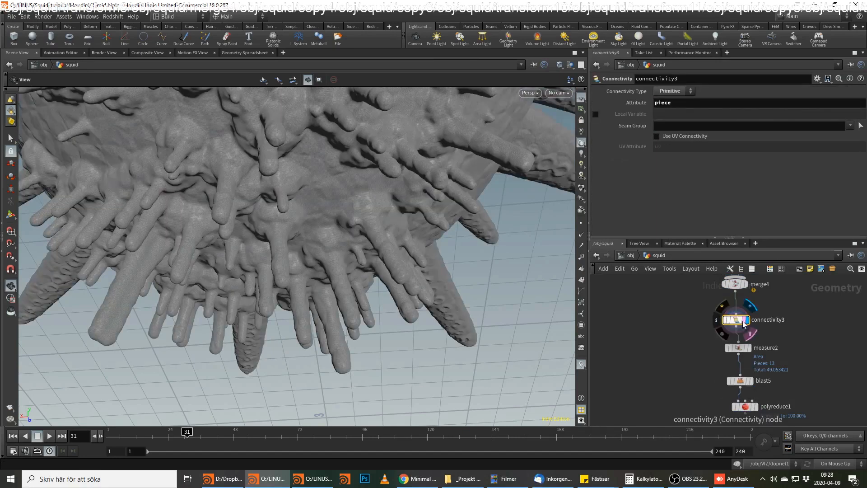
pyautogui.click(743, 380)
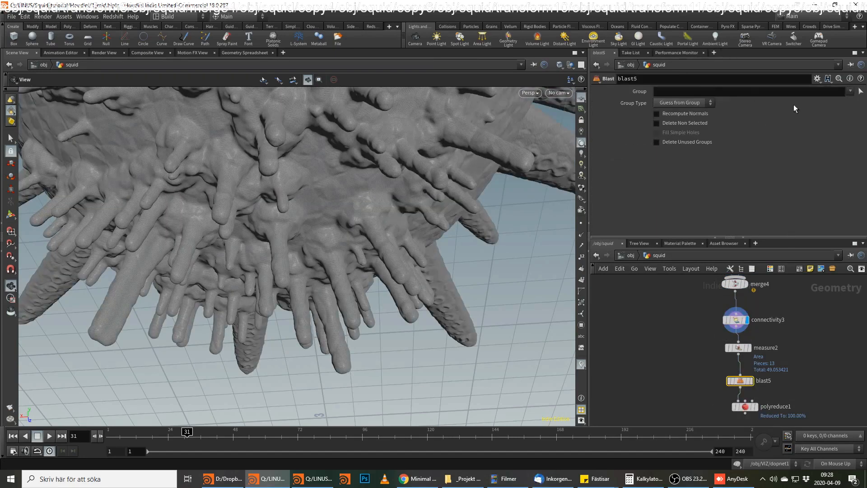
pyautogui.hotkey('alt', 'Tab')
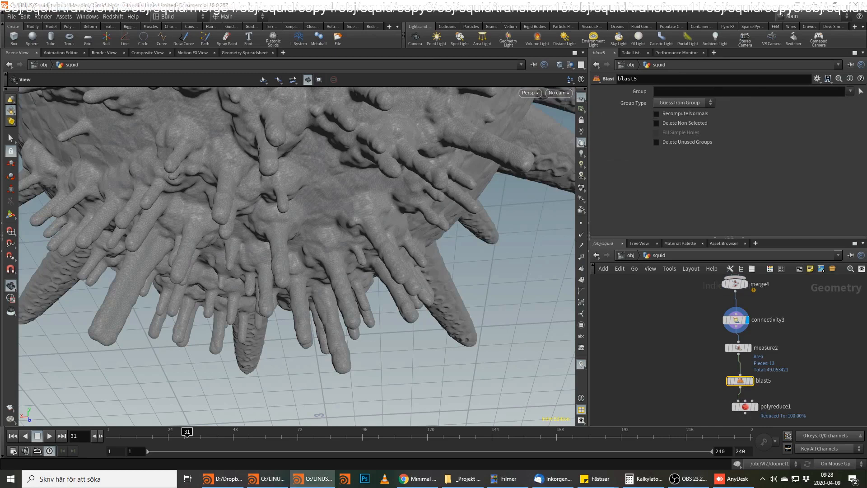
pyautogui.hotkey('alt', 'Tab')
pyautogui.click(747, 94)
pyautogui.write('@area')
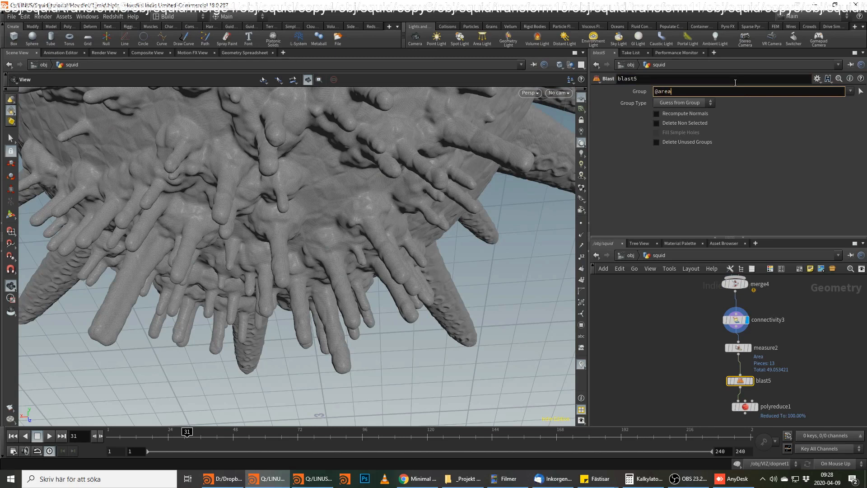
pyautogui.write('<2')
pyautogui.press('Return')
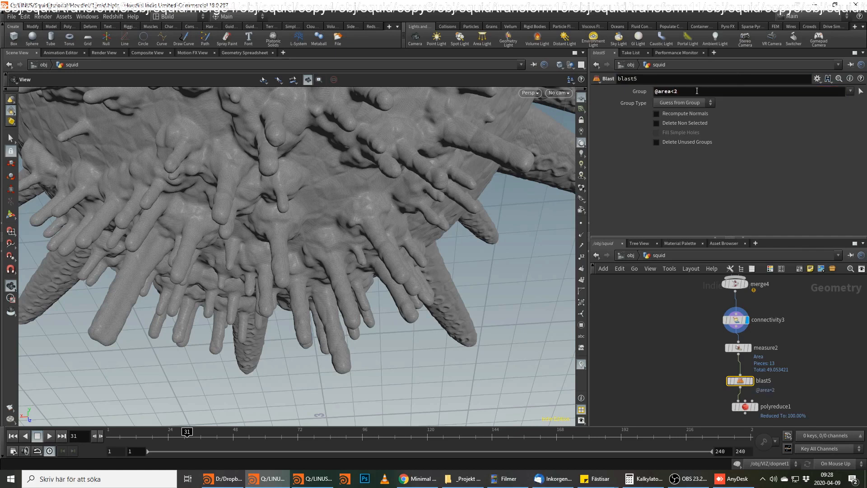
# Set blast5's group type to Primitives and display blast5 to check the squid's underside after the small pieces are removed.
pyautogui.click(687, 103)
pyautogui.click(682, 147)
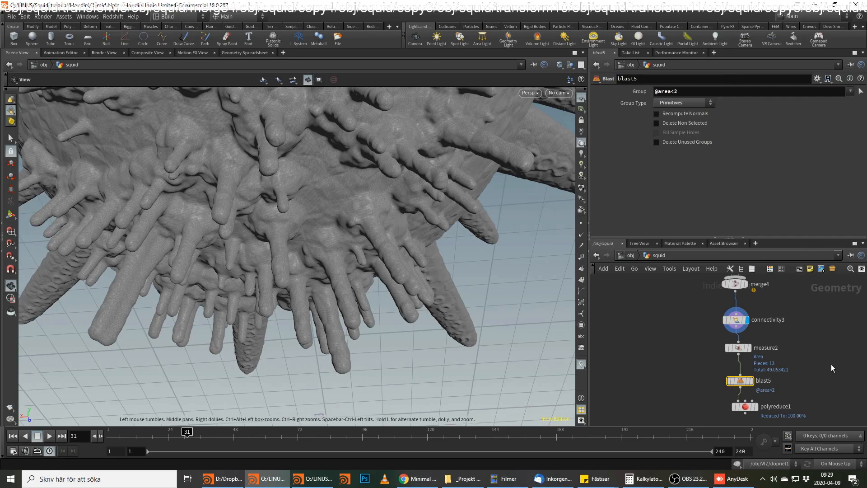
pyautogui.moveTo(801, 362); pyautogui.dragTo(801, 315, button='middle')
pyautogui.moveTo(741, 342)
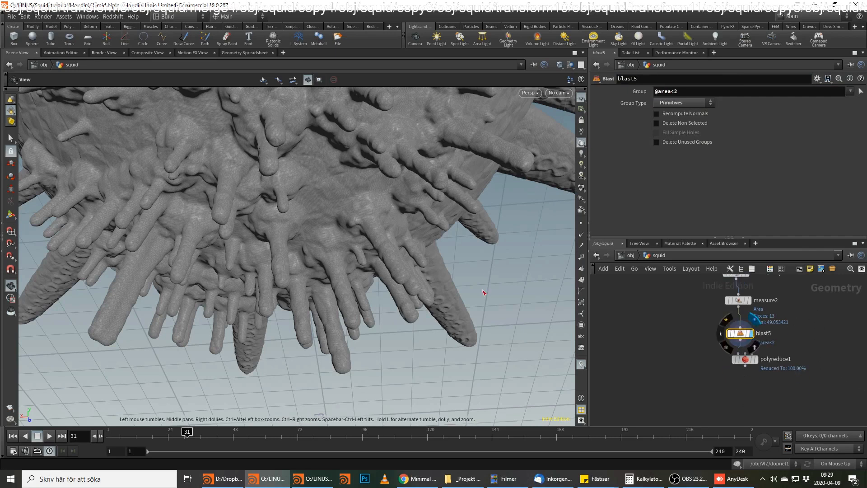
pyautogui.moveTo(410, 182); pyautogui.dragTo(440, 261)
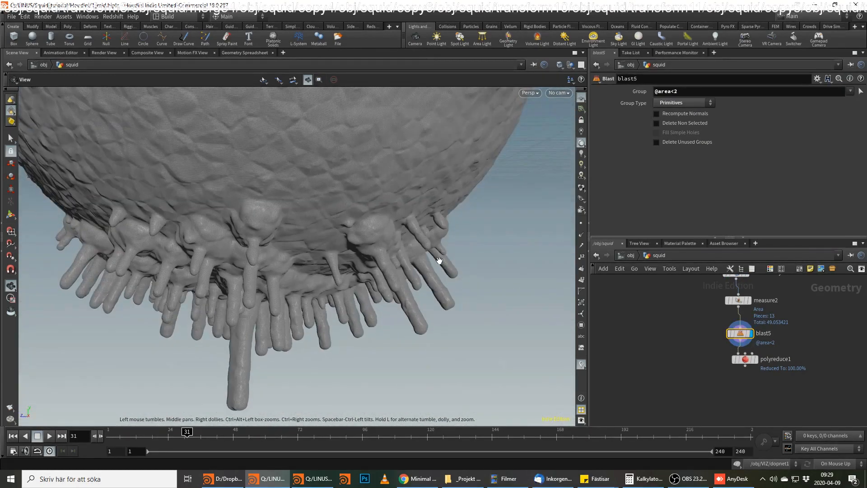
pyautogui.moveTo(277, 212); pyautogui.dragTo(300, 265, button='middle')
pyautogui.moveTo(300, 265); pyautogui.dragTo(288, 211, button='right')
pyautogui.moveTo(289, 211); pyautogui.dragTo(333, 219)
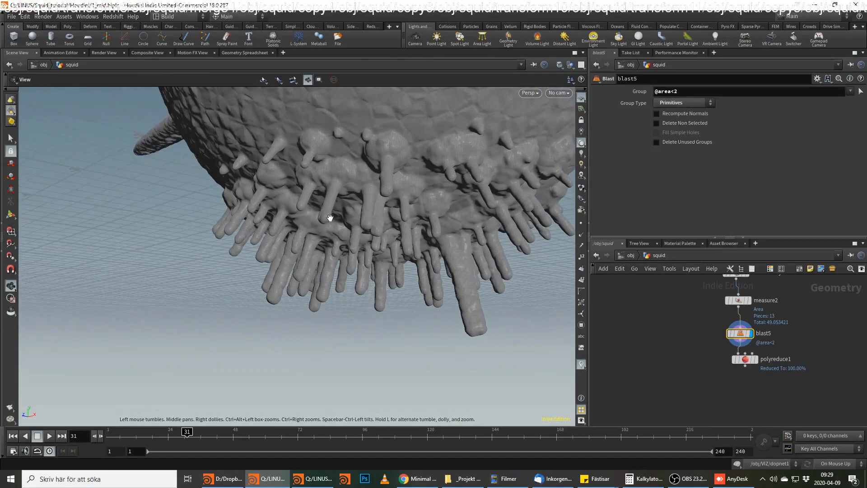
# Display polyreduce1, check its node info, and inspect the reduced squid mesh from several sides.
pyautogui.click(746, 359)
pyautogui.moveTo(753, 358)
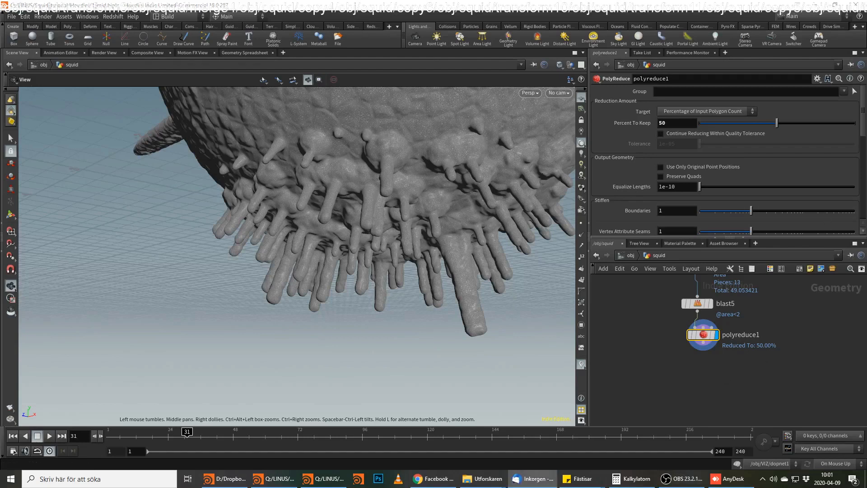
pyautogui.moveTo(401, 220); pyautogui.dragTo(397, 312)
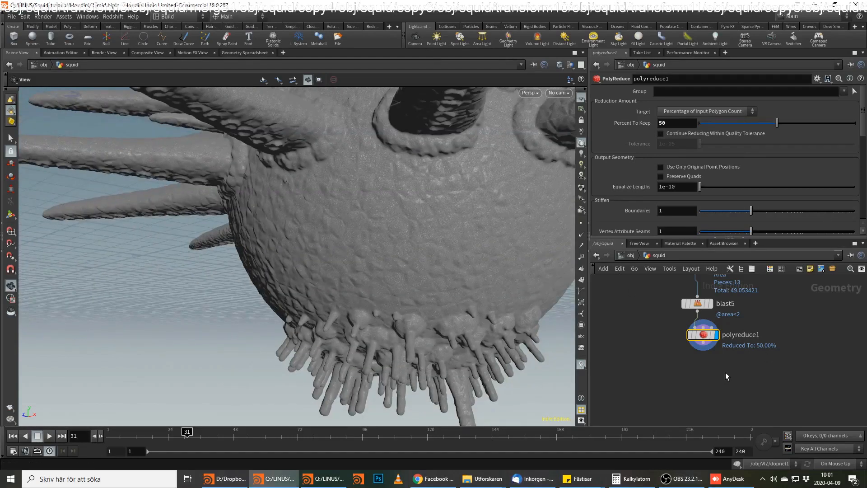
pyautogui.middleClick(699, 340)
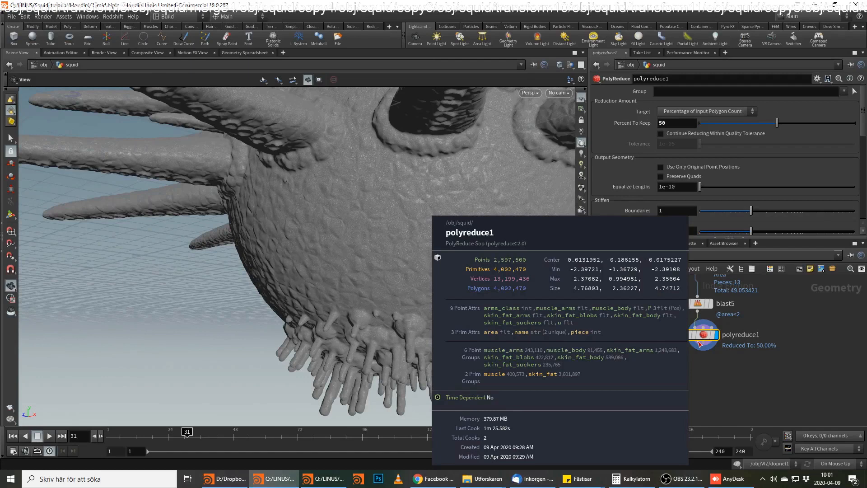
pyautogui.moveTo(289, 234); pyautogui.dragTo(404, 239)
pyautogui.moveTo(734, 319); pyautogui.dragTo(722, 348, button='middle')
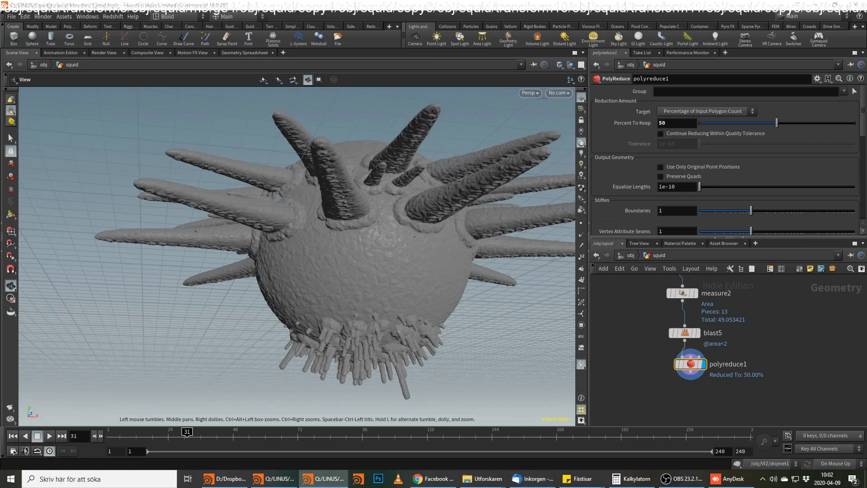
pyautogui.moveTo(405, 264); pyautogui.dragTo(344, 261)
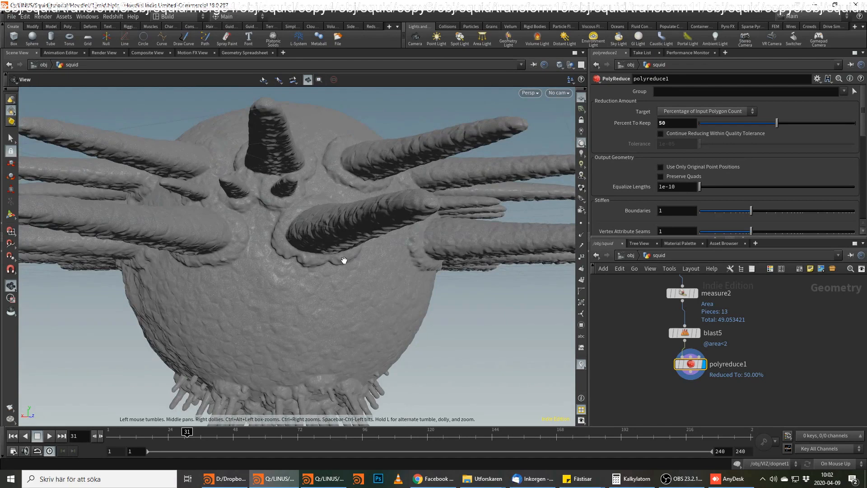
pyautogui.moveTo(739, 372); pyautogui.dragTo(718, 319, button='middle')
pyautogui.moveTo(404, 280); pyautogui.dragTo(346, 234)
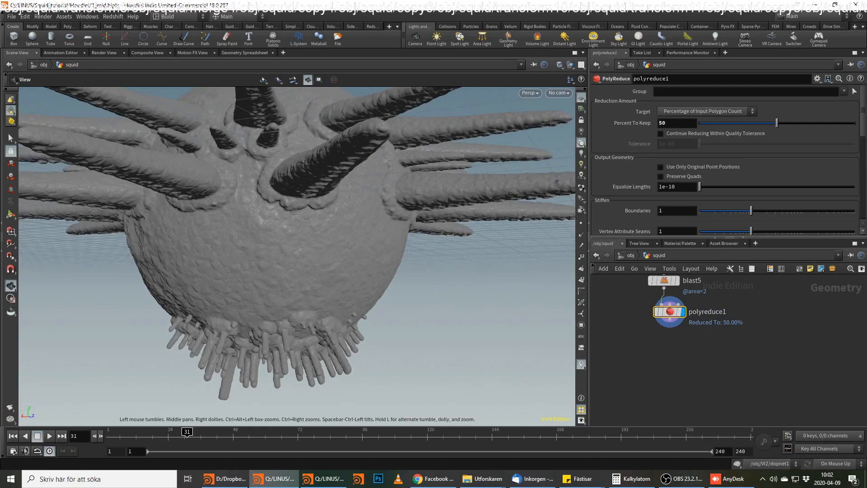
pyautogui.hotkey('alt', 'Tab')
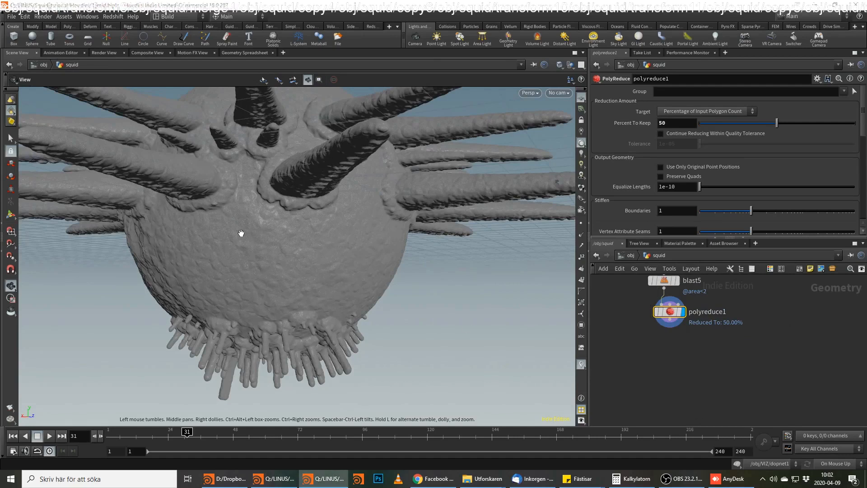
# Add a Remesh node below polyreduce1 and place a duplicate of it alongside.
pyautogui.scroll(5, 350, 171)
pyautogui.moveTo(726, 358); pyautogui.dragTo(726, 344, button='middle')
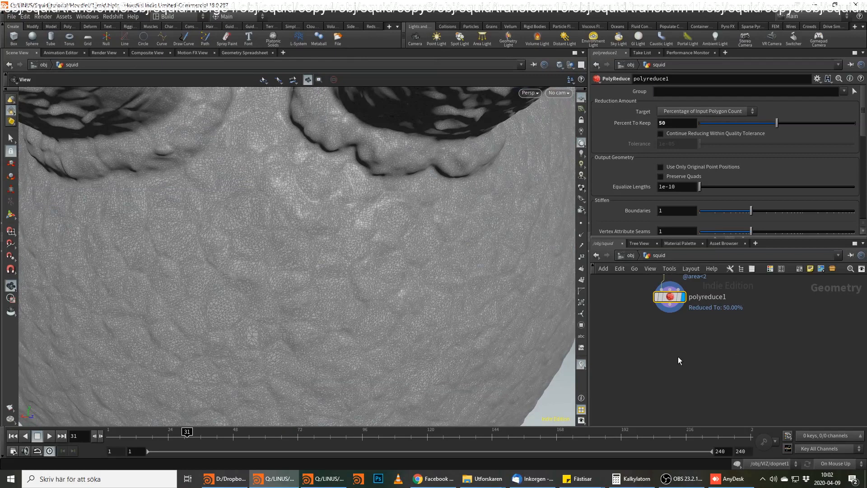
pyautogui.press('Tab')
pyautogui.write('rem')
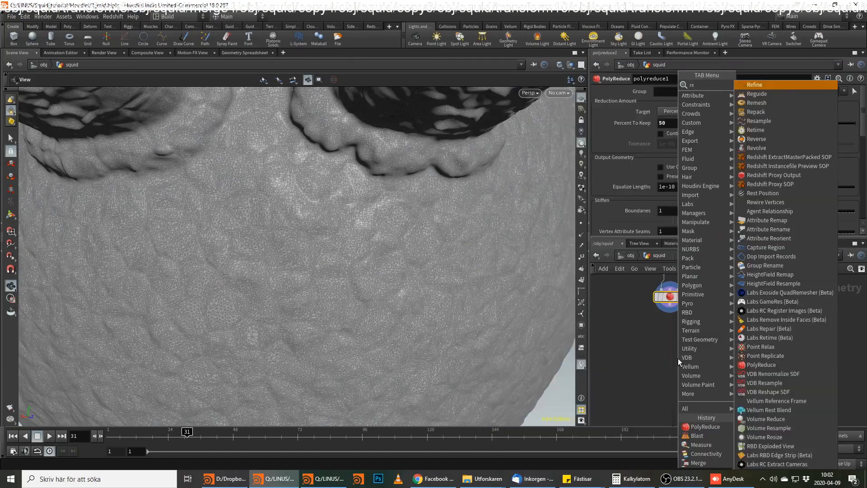
pyautogui.press('BackSpace')
pyautogui.press('BackSpace')
pyautogui.press('BackSpace')
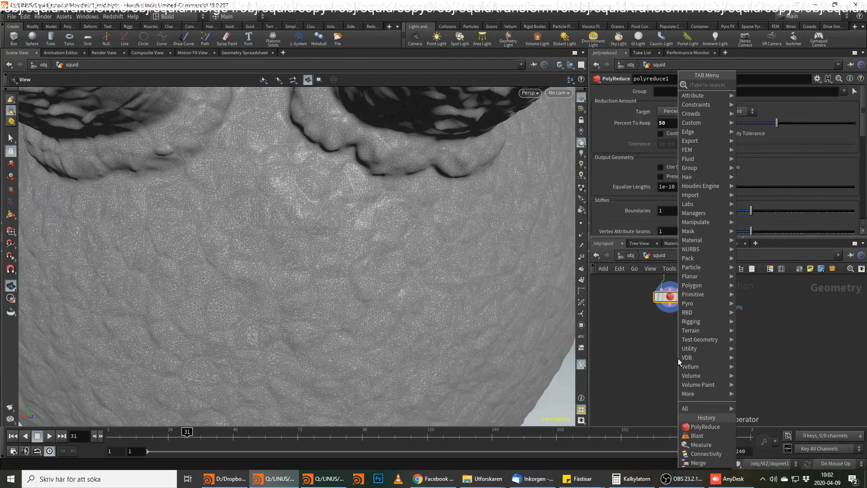
pyautogui.write('rem')
pyautogui.press('Return')
pyautogui.click(678, 359)
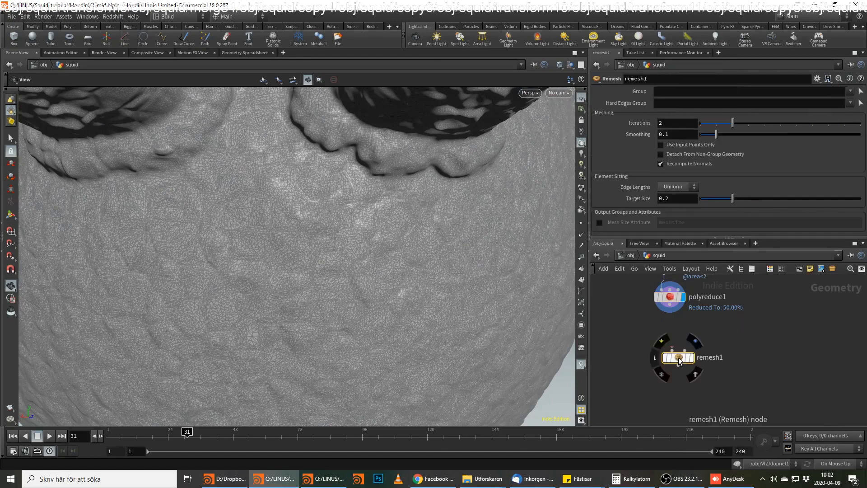
pyautogui.keyDown('alt'); pyautogui.moveTo(678, 357); pyautogui.dragTo(613, 360); pyautogui.keyUp('alt')
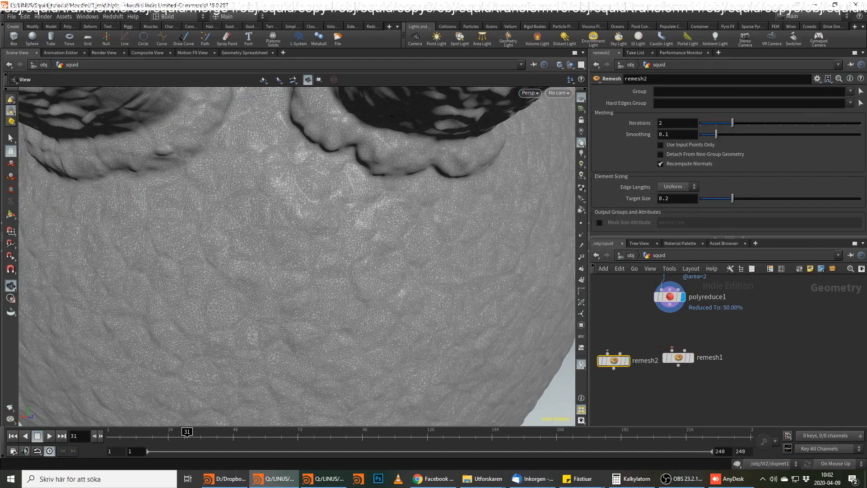
pyautogui.hotkey('alt', 'Tab')
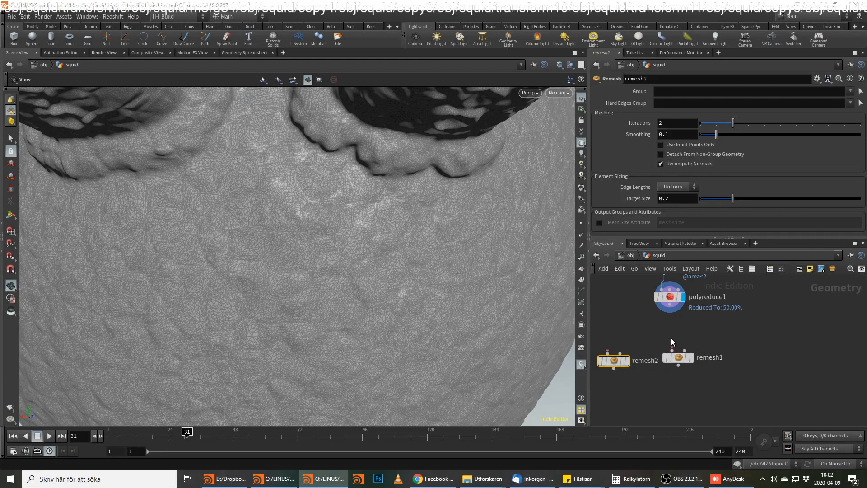
# Set the target size of remesh1 to 0.035.
pyautogui.click(682, 358)
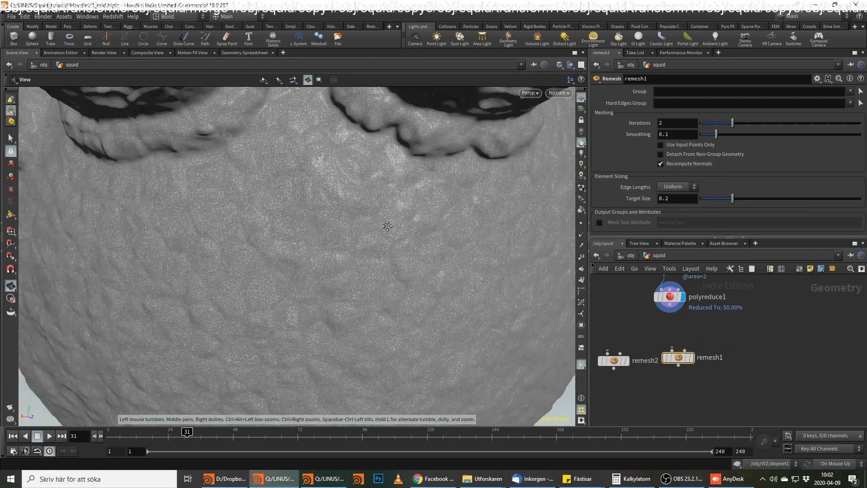
pyautogui.scroll(-5, 301, 274)
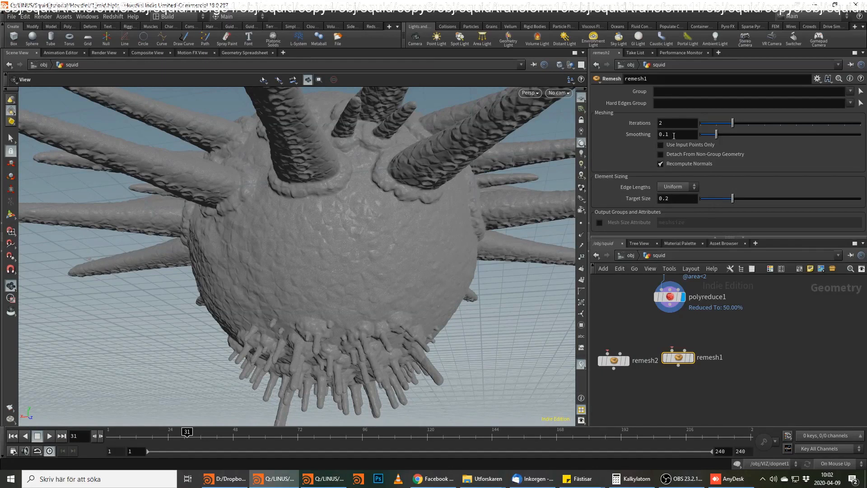
pyautogui.doubleClick(666, 199)
pyautogui.write('035')
pyautogui.press('Return')
pyautogui.moveTo(703, 384); pyautogui.dragTo(753, 380, button='middle')
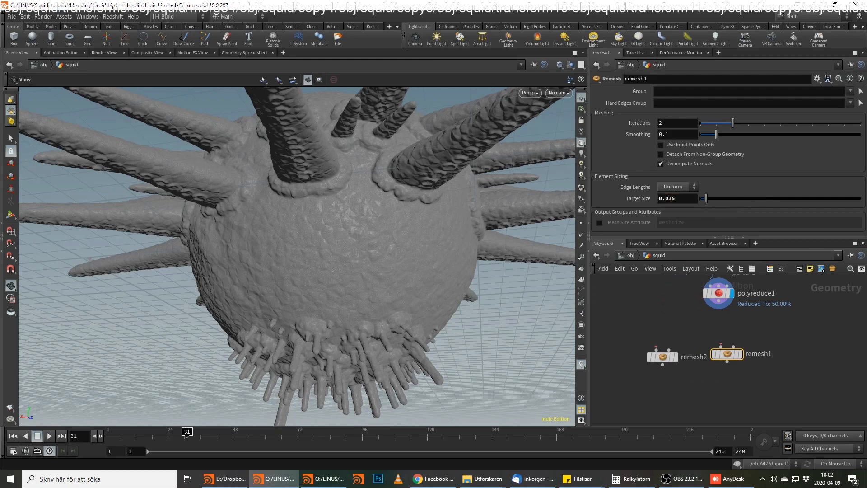
# Set the target size of remesh2 to 0.12.
pyautogui.click(663, 357)
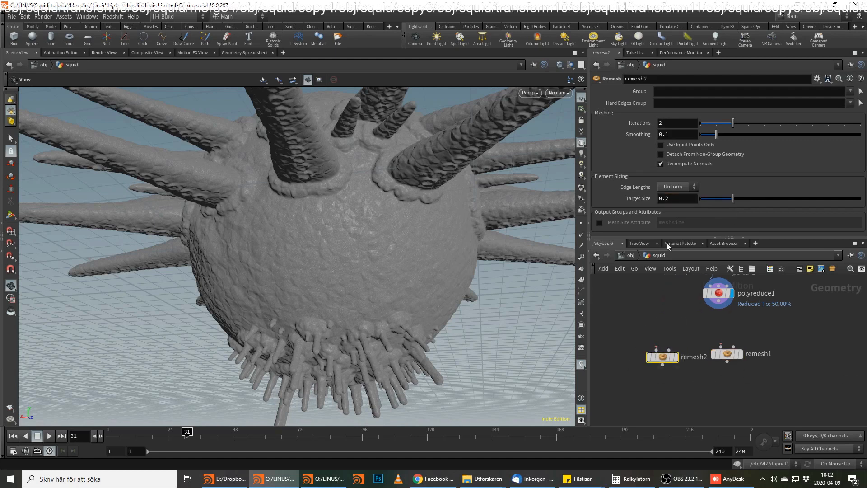
pyautogui.click(665, 197)
pyautogui.write('1')
pyautogui.press('Return')
pyautogui.hotkey('alt', 'Tab')
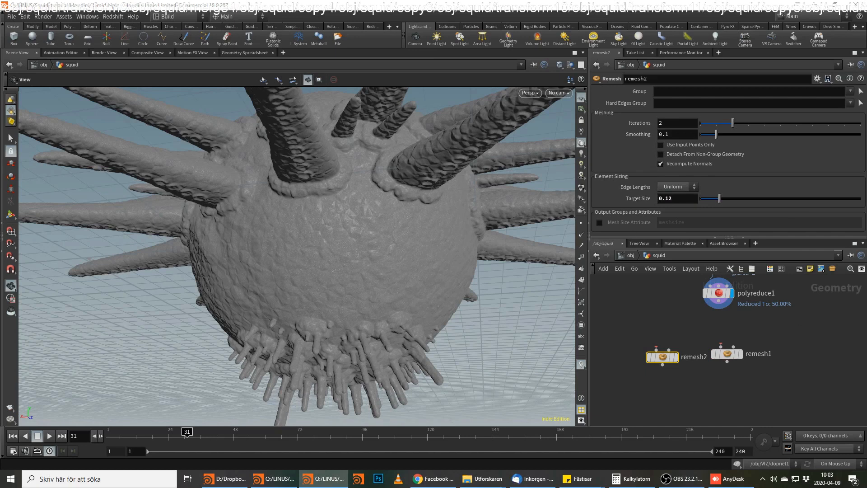
# Add a Switch node below the two Remesh nodes and wire remesh1, followed by remesh2, into it.
pyautogui.click(702, 405)
pyautogui.press('Tab')
pyautogui.write('swi')
pyautogui.press('Return')
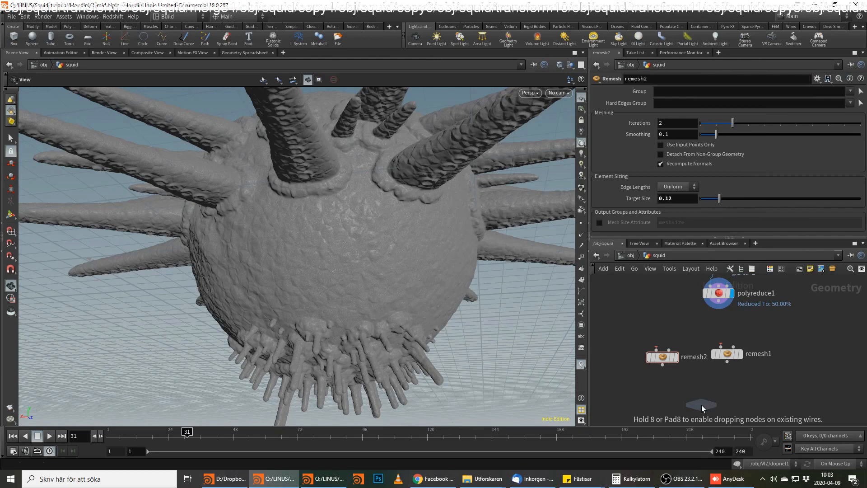
pyautogui.click(701, 405)
pyautogui.click(727, 361)
pyautogui.click(692, 388)
pyautogui.click(662, 363)
pyautogui.click(698, 397)
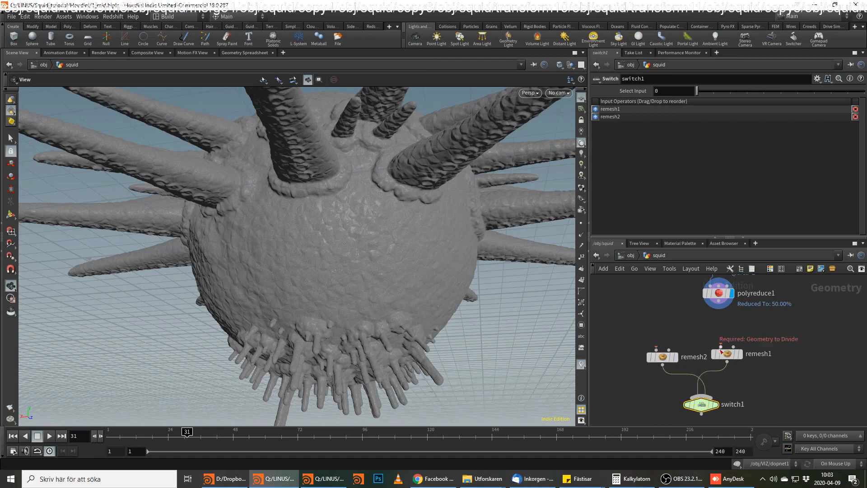
# Rename remesh1 as low_res and remesh2 as hi_res.
pyautogui.click(727, 353)
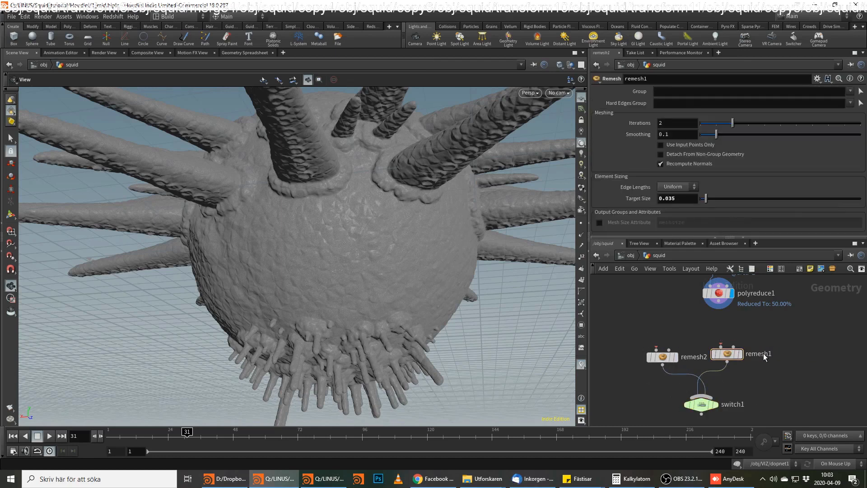
pyautogui.doubleClick(761, 354)
pyautogui.write('low_r')
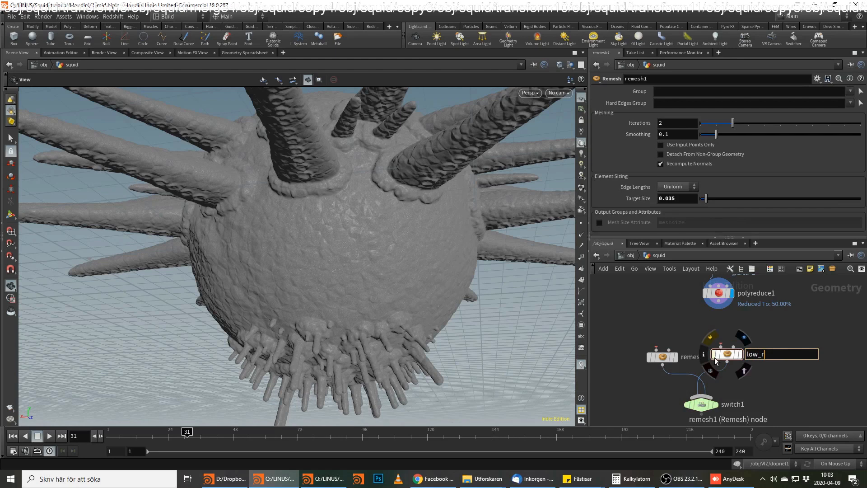
pyautogui.write('es')
pyautogui.press('Return')
pyautogui.doubleClick(695, 357)
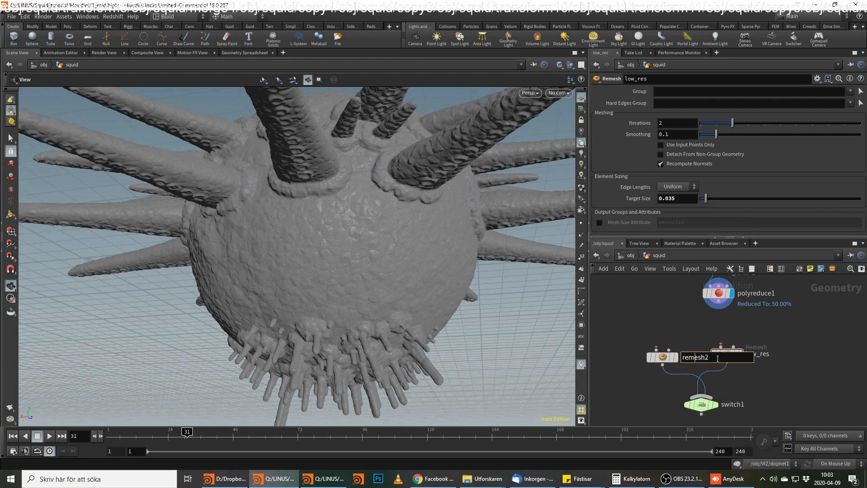
pyautogui.write('hi_res')
pyautogui.press('Return')
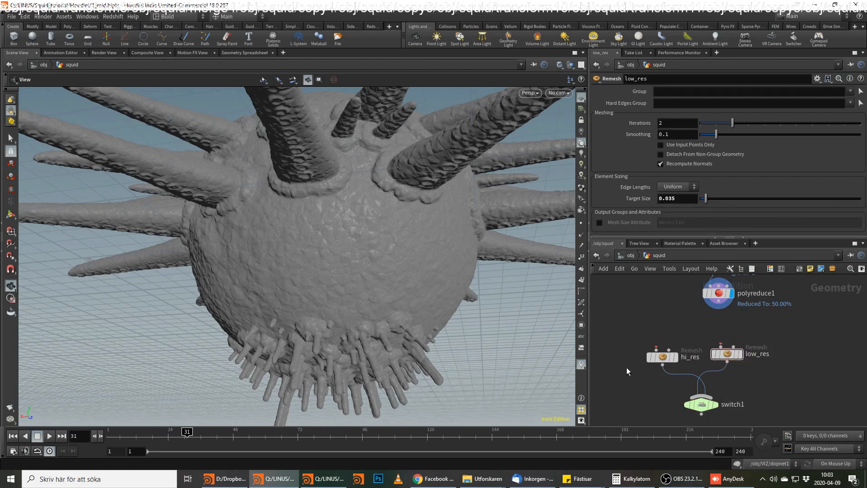
# Add a File Cache node connected to the output of switch1.
pyautogui.moveTo(764, 392); pyautogui.dragTo(757, 364, button='middle')
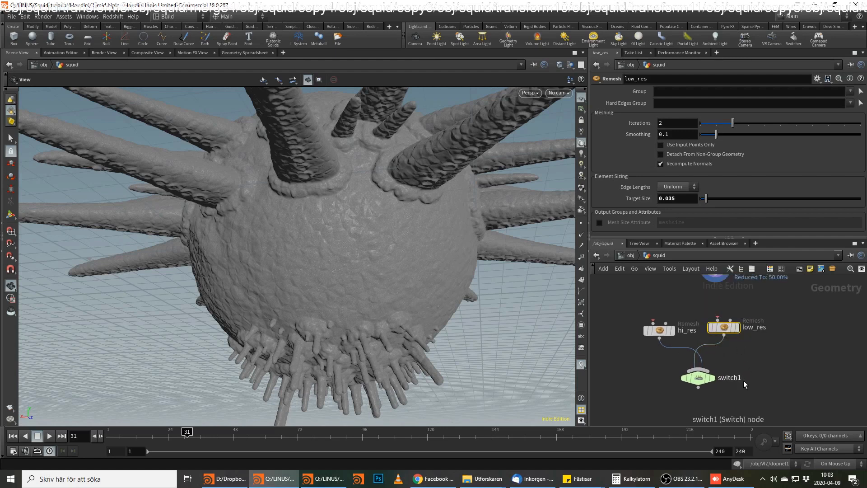
pyautogui.moveTo(744, 381); pyautogui.dragTo(731, 334, button='middle')
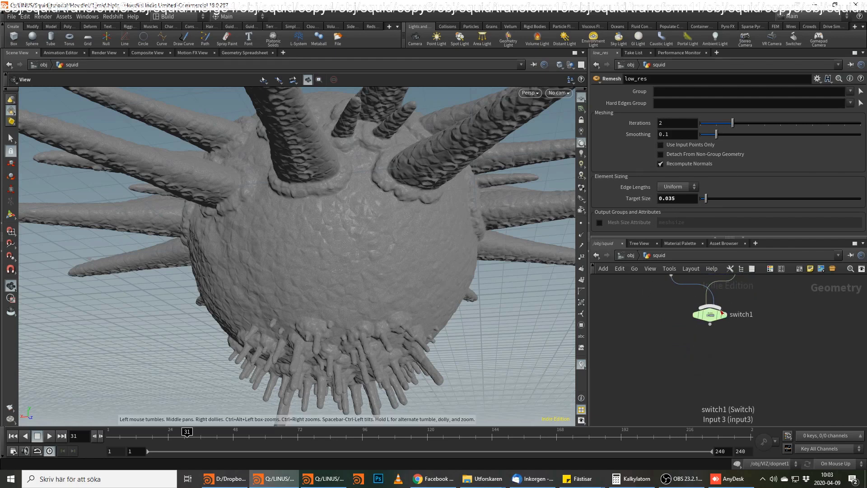
pyautogui.click(710, 324)
pyautogui.press('Tab')
pyautogui.moveTo(729, 348)
pyautogui.write('file')
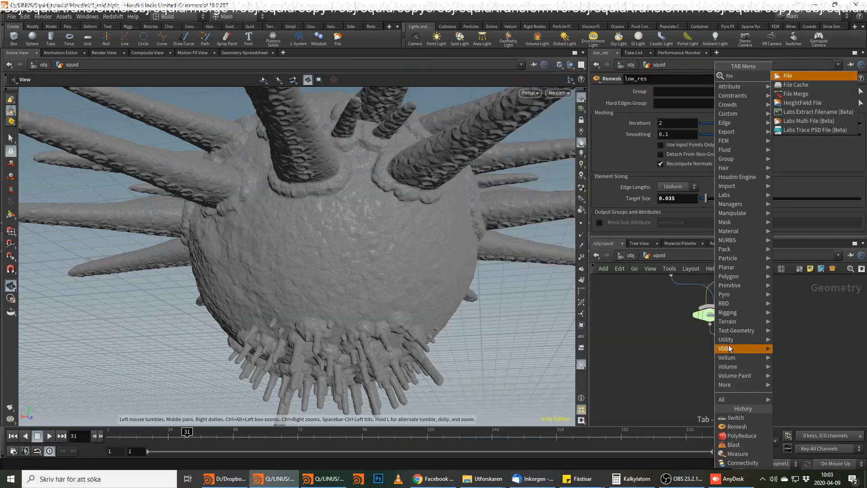
pyautogui.press('Down')
pyautogui.press('Return')
# Shorten the file cache's geometry file path to $HIP/geo/$OS.bgeo.sc.
pyautogui.doubleClick(686, 114)
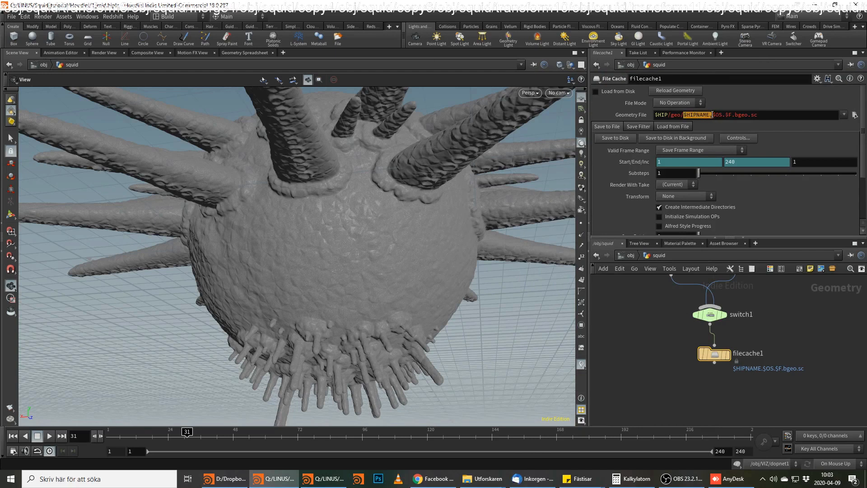
pyautogui.press('BackSpace')
pyautogui.click(701, 113)
pyautogui.press('BackSpace')
pyautogui.press('BackSpace')
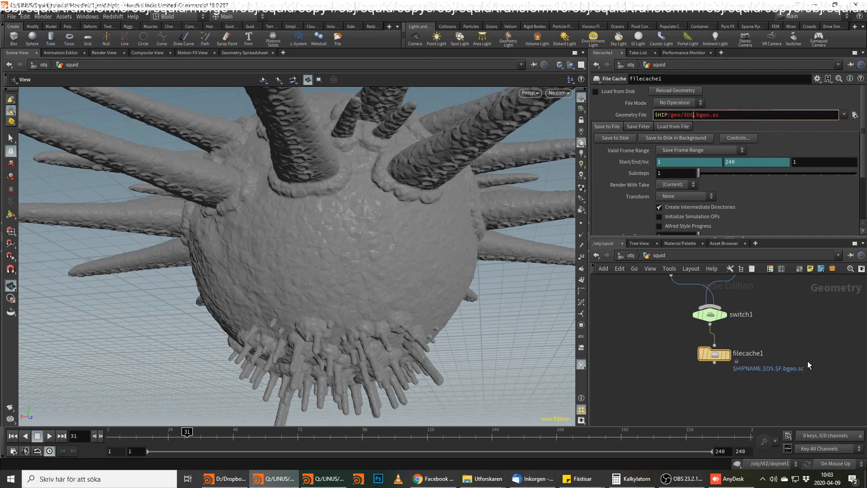
# Rename the File Cache node as low_res1.
pyautogui.click(755, 353)
pyautogui.moveTo(769, 354); pyautogui.dragTo(707, 350)
pyautogui.write('low_res1')
pyautogui.press('Return')
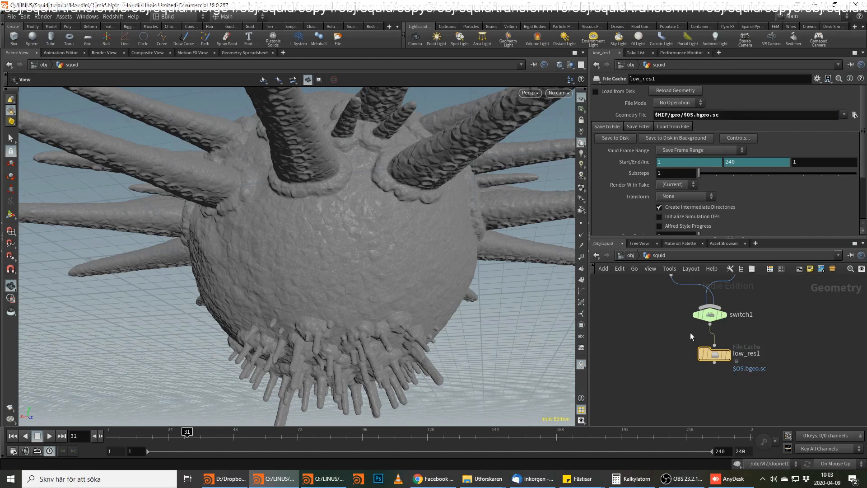
# Duplicate the low_res1 File Cache beside the original and rename the copy as hi_res1.
pyautogui.moveTo(710, 355); pyautogui.dragTo(649, 356)
pyautogui.doubleClick(710, 355)
pyautogui.write('hi_r')
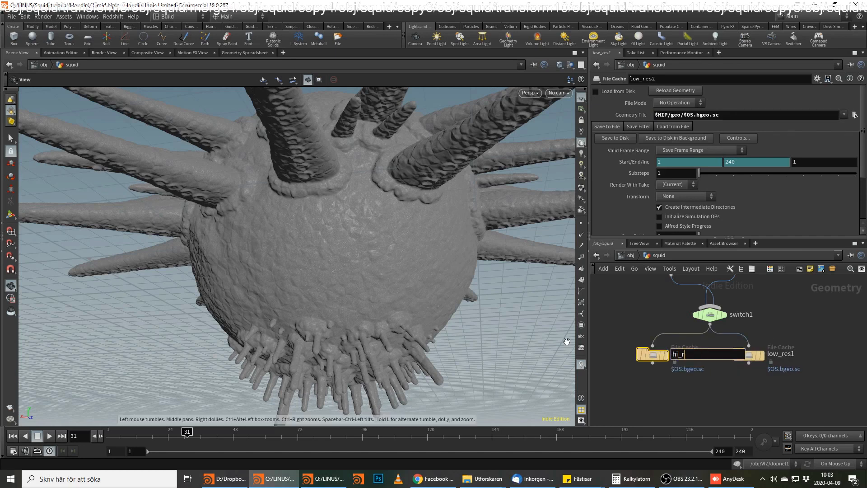
pyautogui.write('es1')
pyautogui.press('Return')
# Duplicate switch1 below the two file caches and remove the copy's inherited input connections.
pyautogui.moveTo(711, 329); pyautogui.dragTo(711, 294, button='middle')
pyautogui.keyDown('alt'); pyautogui.moveTo(711, 279); pyautogui.dragTo(713, 362); pyautogui.keyUp('alt')
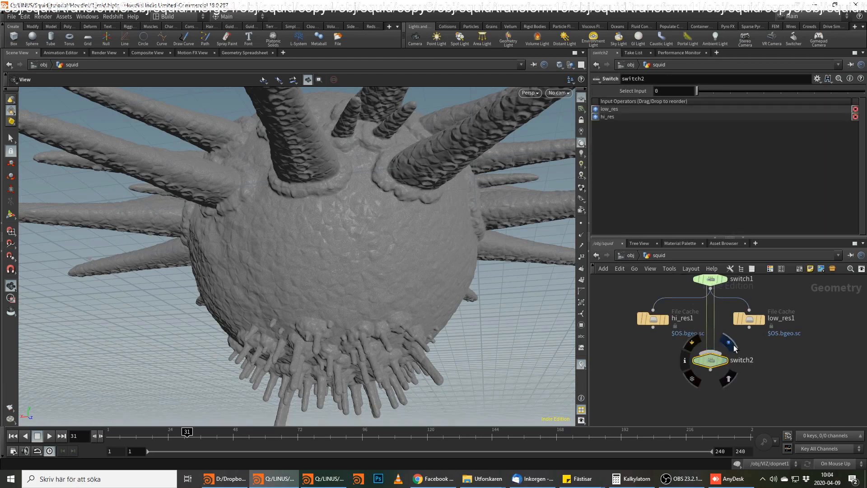
pyautogui.moveTo(727, 318); pyautogui.dragTo(701, 329)
pyautogui.press('Delete')
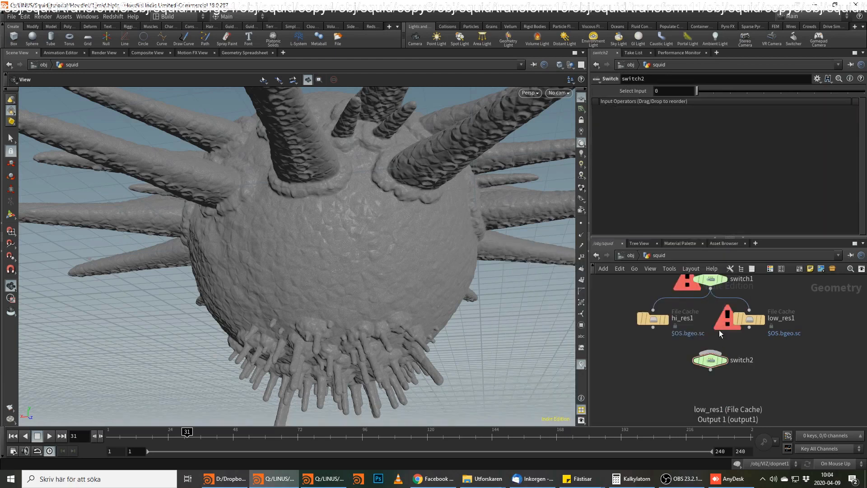
# Connect low_res1 as the first input and hi_res1 as the second input of switch2.
pyautogui.moveTo(719, 329); pyautogui.dragTo(716, 388, button='middle')
pyautogui.click(736, 288)
pyautogui.moveTo(774, 373); pyautogui.dragTo(770, 323, button='middle')
pyautogui.moveTo(743, 336); pyautogui.dragTo(705, 360)
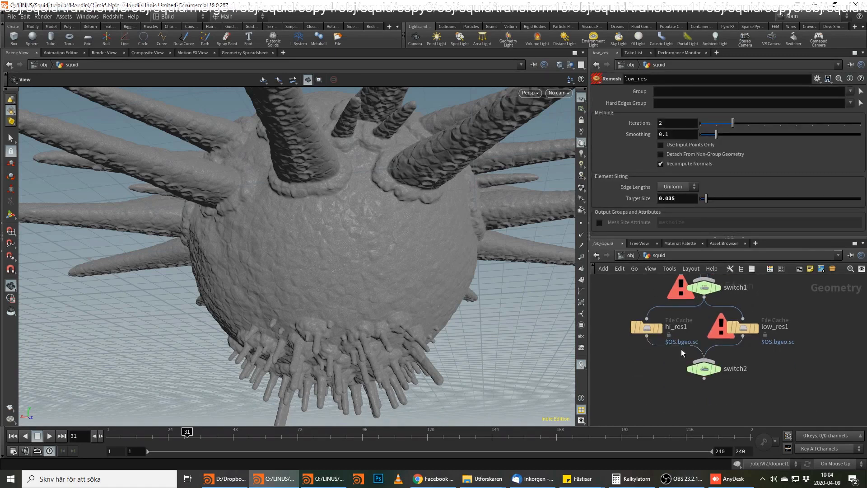
pyautogui.moveTo(647, 336); pyautogui.dragTo(704, 360)
pyautogui.click(746, 370)
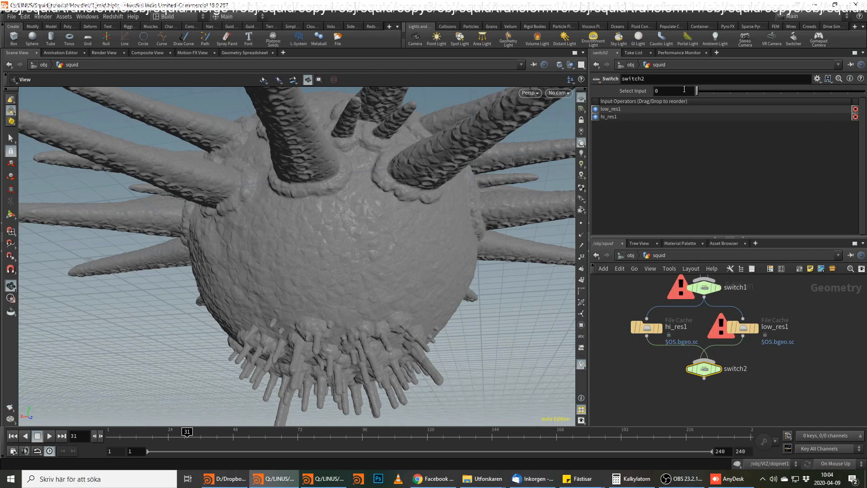
# Link switch1's Select Input to switch2's Select Input with a relative reference, ch("../switch2/input").
pyautogui.rightClick(635, 90)
pyautogui.click(677, 140)
pyautogui.click(704, 287)
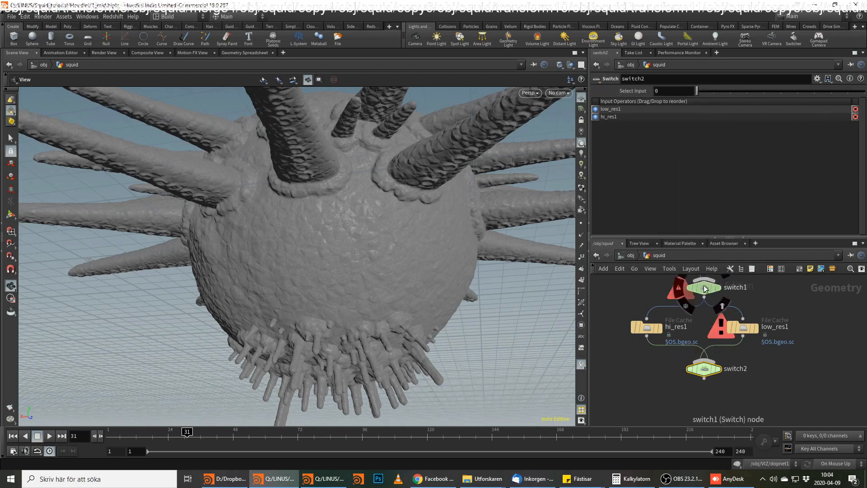
pyautogui.rightClick(633, 91)
pyautogui.click(673, 180)
# Set the display flag on switch2.
pyautogui.moveTo(810, 331); pyautogui.dragTo(742, 393, button='middle')
pyautogui.scroll(-3, 744, 393)
pyautogui.moveTo(749, 324); pyautogui.dragTo(750, 329, button='middle')
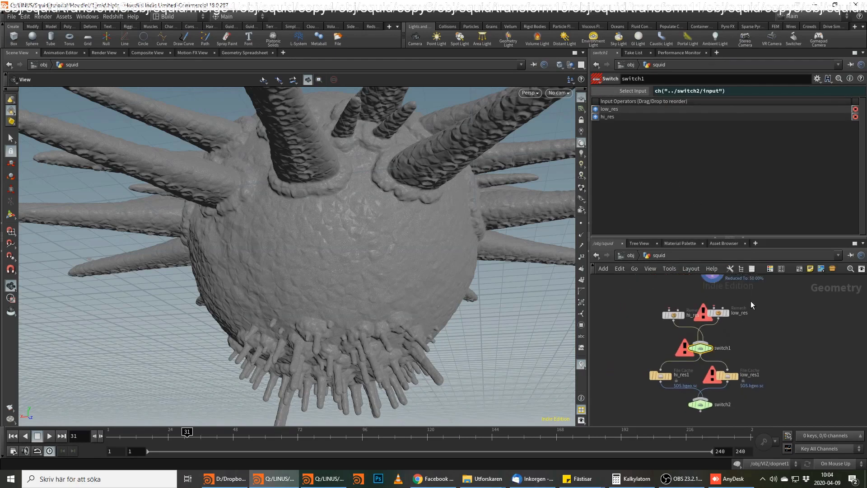
pyautogui.click(700, 403)
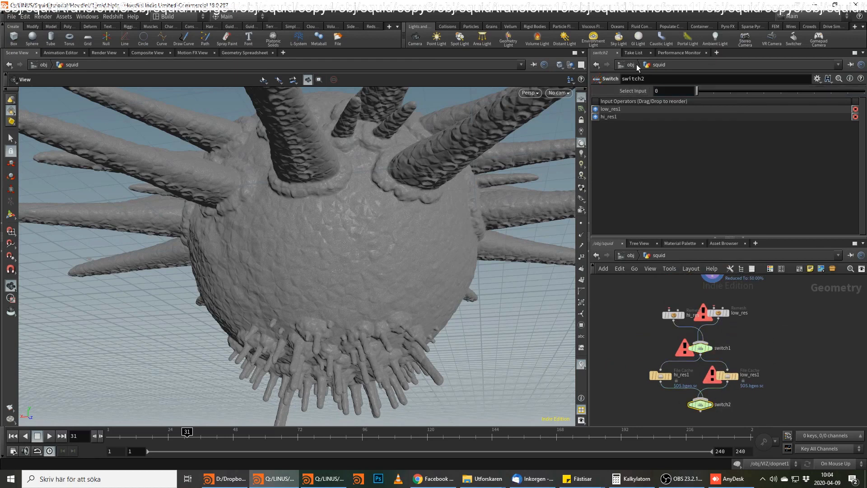
pyautogui.click(711, 407)
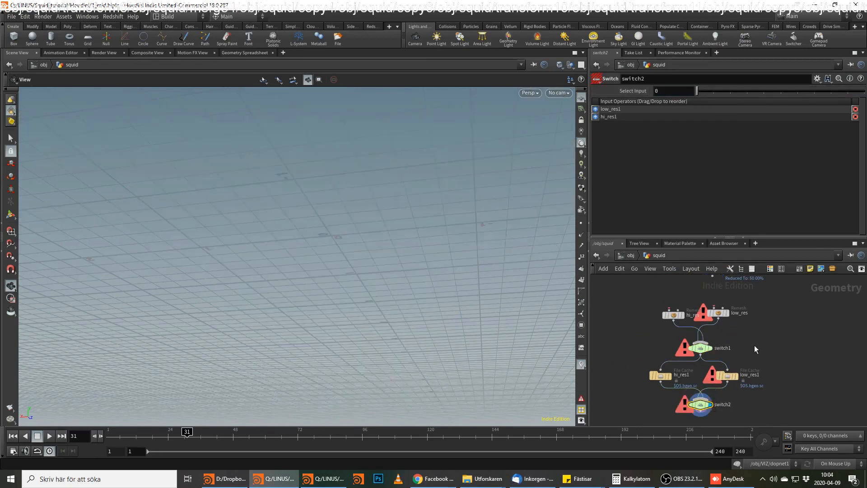
# Select both the hi_res and low_res remesh nodes to reconnect them to polyreduce1's output.
pyautogui.moveTo(752, 293); pyautogui.dragTo(661, 323)
pyautogui.click(669, 309)
pyautogui.moveTo(712, 290); pyautogui.dragTo(707, 325, button='middle')
pyautogui.click(706, 324)
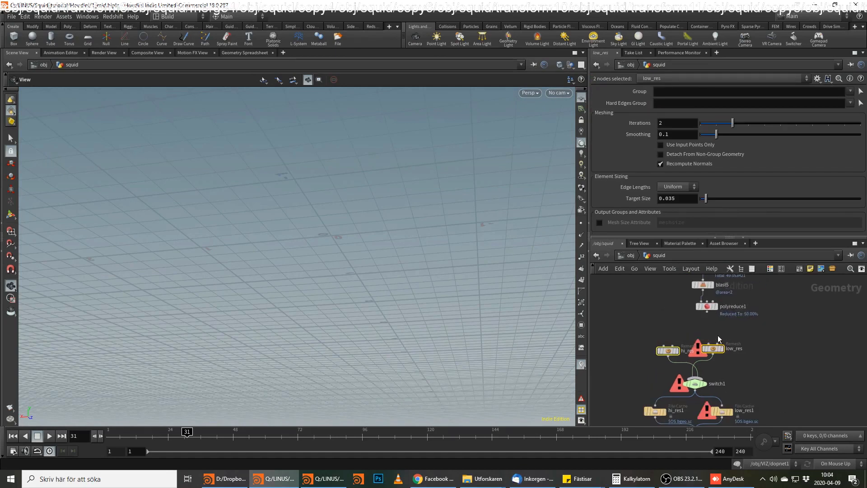
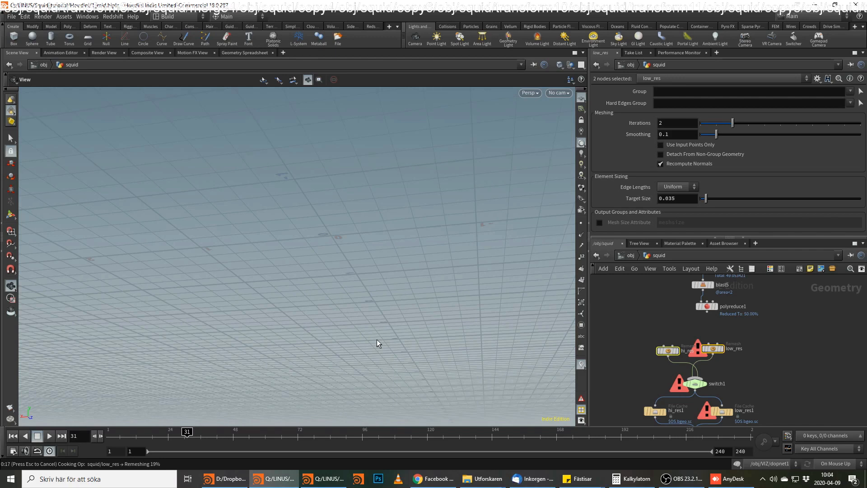
pyautogui.click(684, 478)
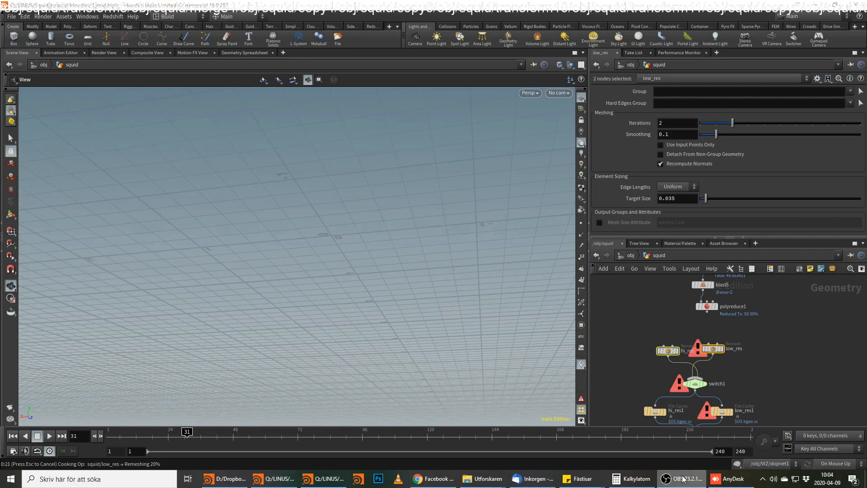
pyautogui.click(683, 476)
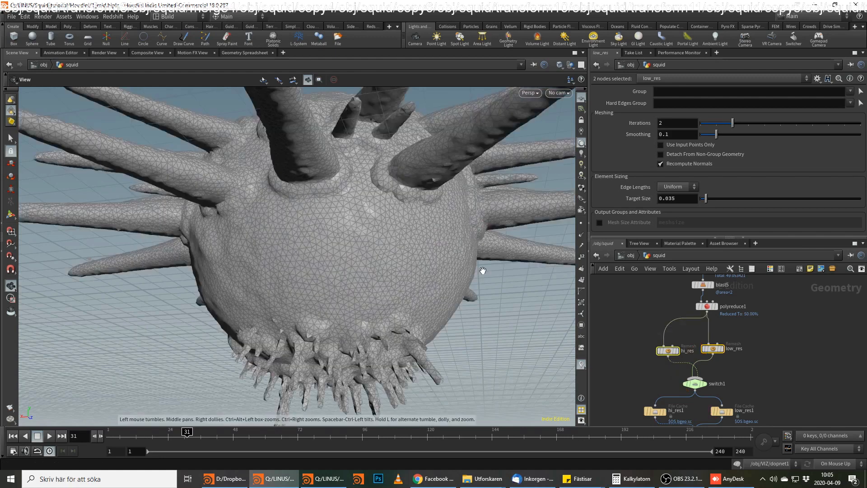
# Save the low_res1 file cache to disk for the current frame only and enable Load from Disk.
pyautogui.moveTo(773, 400); pyautogui.dragTo(784, 338, button='middle')
pyautogui.click(727, 350)
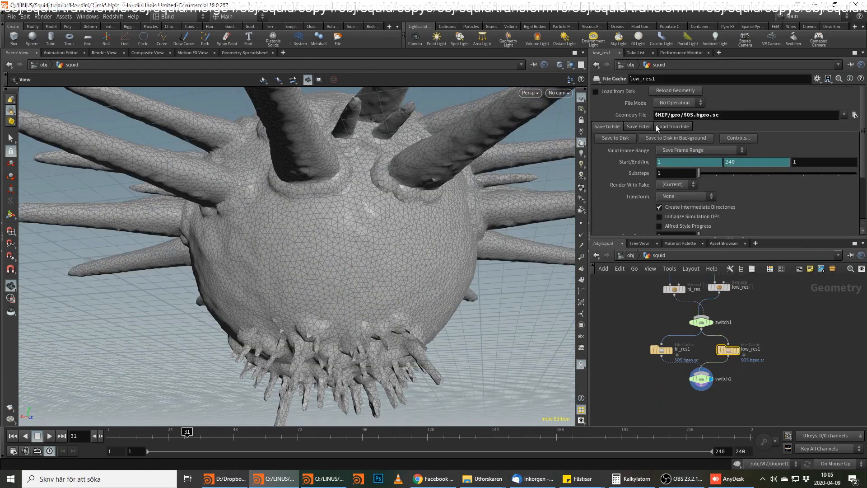
pyautogui.click(694, 150)
pyautogui.click(691, 159)
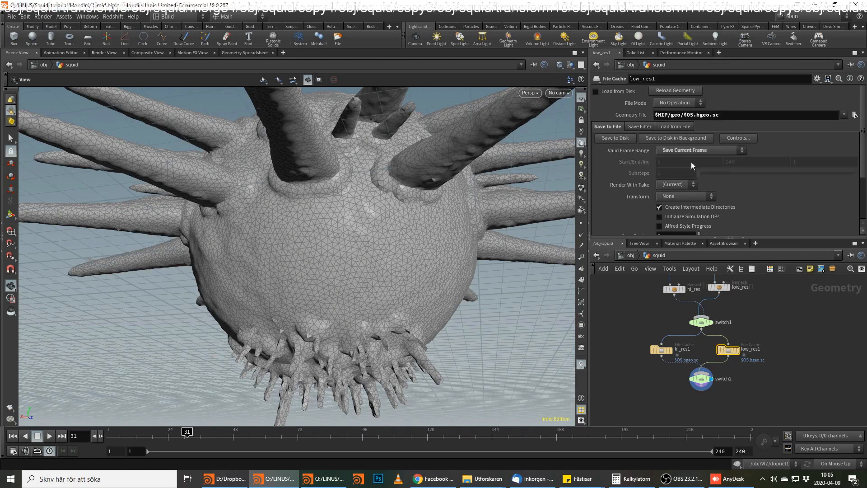
pyautogui.click(629, 139)
pyautogui.click(595, 91)
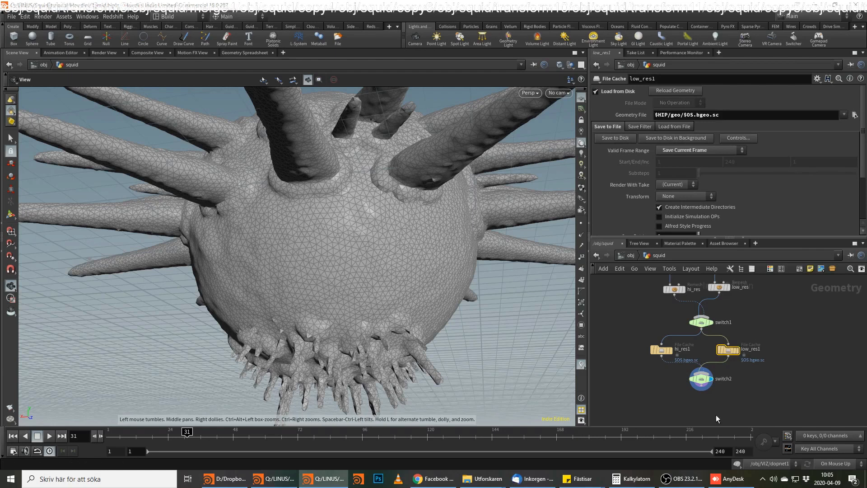
# Add a Solid Conform node to switch2's output and display it.
pyautogui.moveTo(705, 404); pyautogui.dragTo(713, 352, button='middle')
pyautogui.click(710, 340)
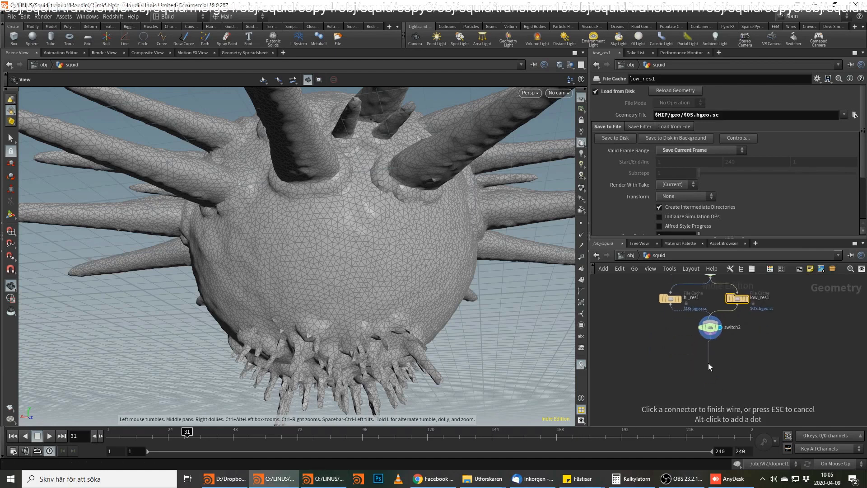
pyautogui.press('Tab')
pyautogui.write('sub')
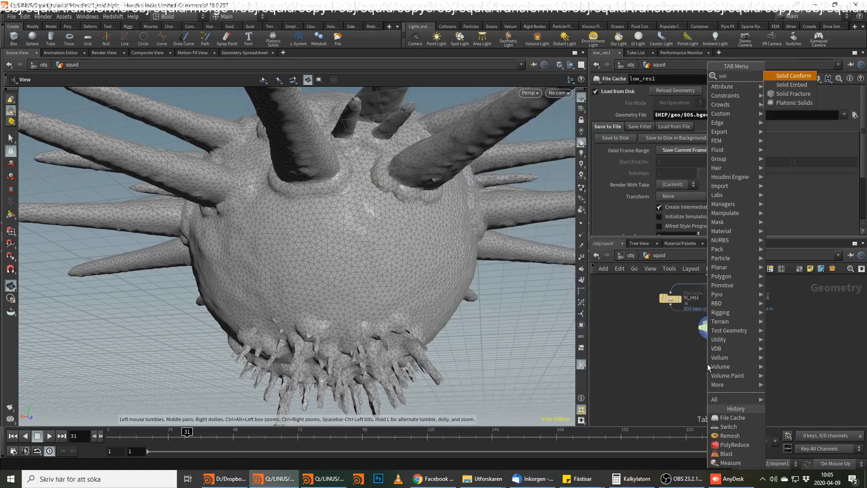
pyautogui.press('Return')
pyautogui.click(707, 364)
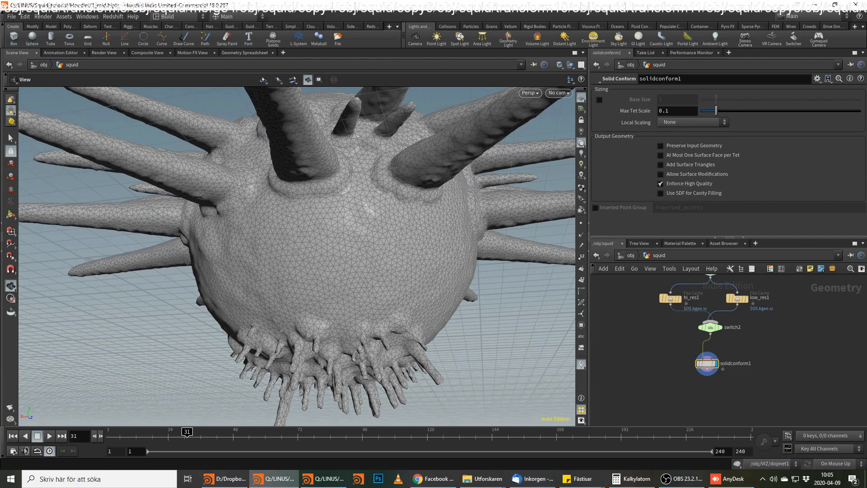
# Enable Add Surface Triangles on the solidconform1 node.
pyautogui.hotkey('alt', 'Tab')
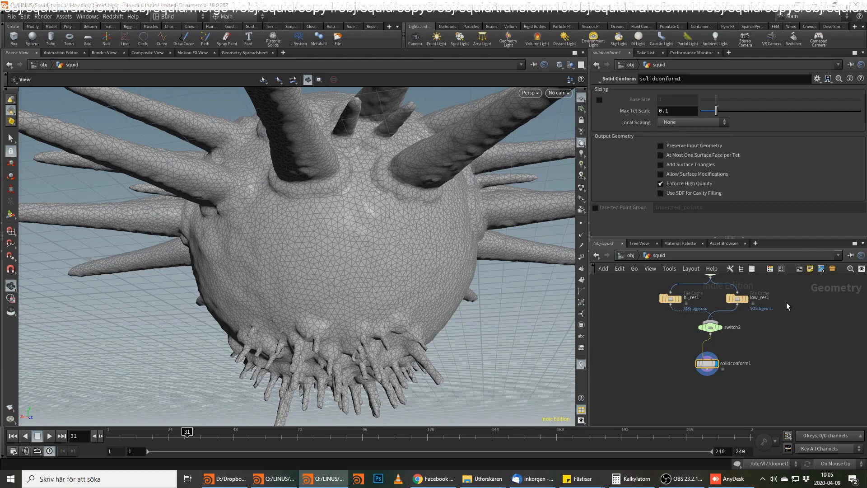
pyautogui.click(708, 364)
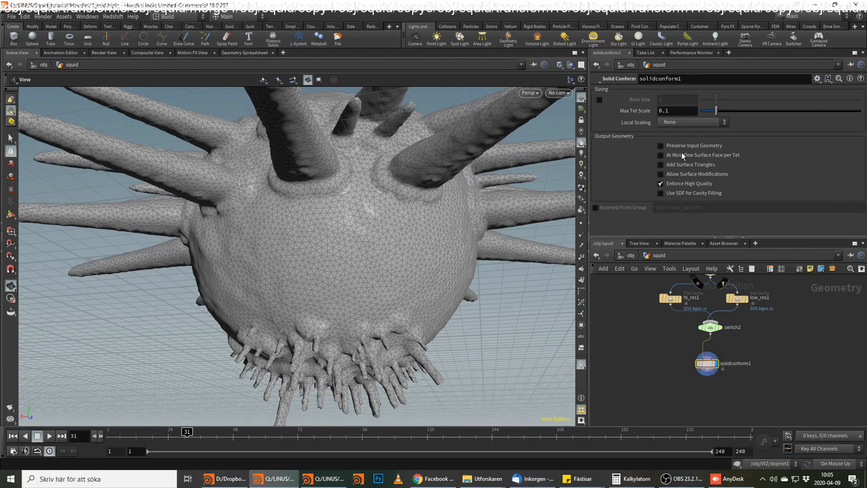
pyautogui.click(675, 165)
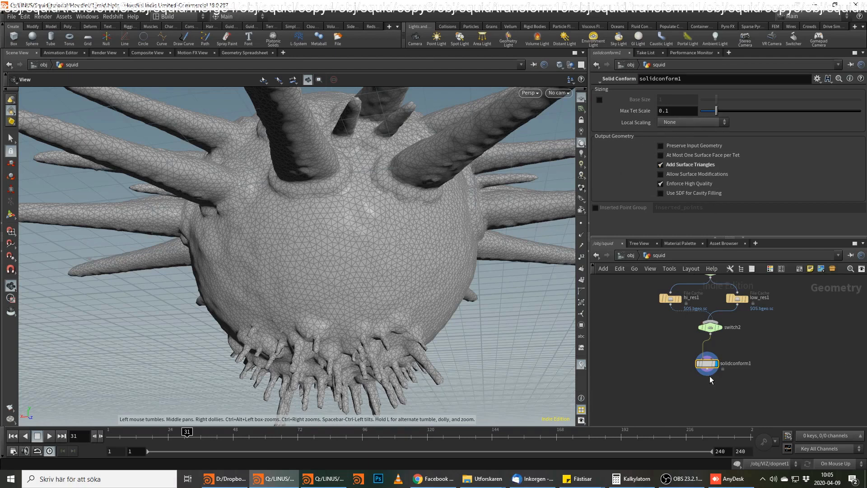
# Add a Clip node fed by solidconform1, placed off to its side, and display it.
pyautogui.click(723, 369)
pyautogui.press('Tab')
pyautogui.write('clip')
pyautogui.press('Return')
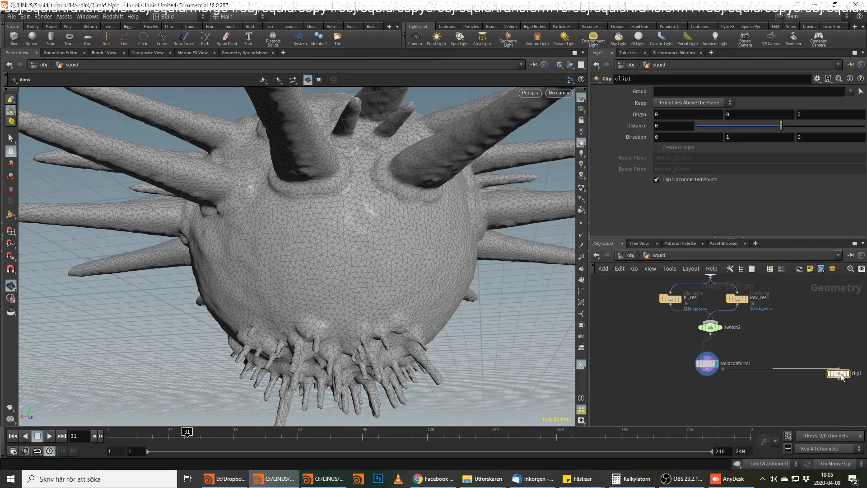
pyautogui.click(847, 374)
# Examine the clipped squid from below to judge the size of the interior tetrahedra.
pyautogui.moveTo(401, 303); pyautogui.dragTo(412, 239)
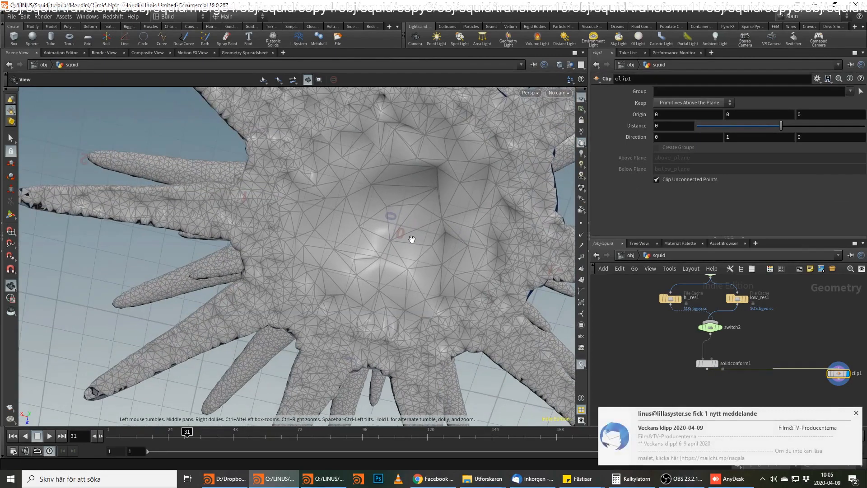
pyautogui.click(854, 412)
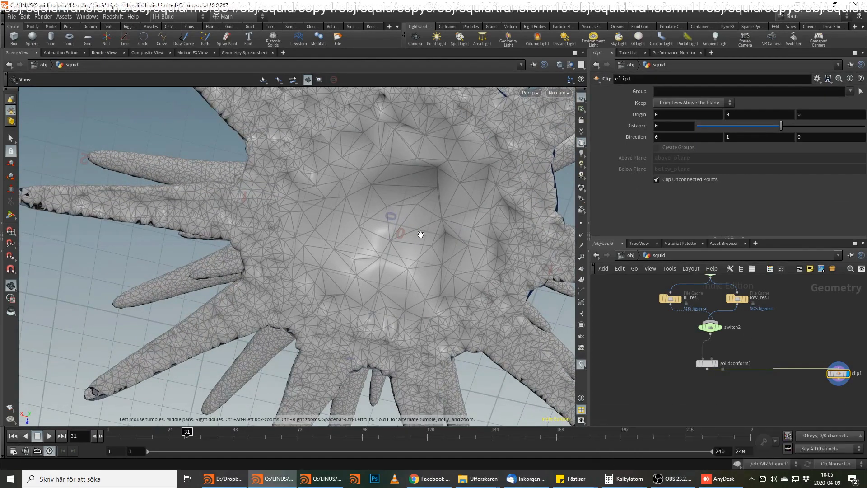
pyautogui.scroll(5, 418, 228)
pyautogui.moveTo(429, 179); pyautogui.dragTo(352, 237)
pyautogui.scroll(-5, 353, 237)
pyautogui.moveTo(318, 306); pyautogui.dragTo(399, 267)
pyautogui.moveTo(443, 197); pyautogui.dragTo(357, 242, button='middle')
pyautogui.moveTo(358, 241); pyautogui.dragTo(414, 304)
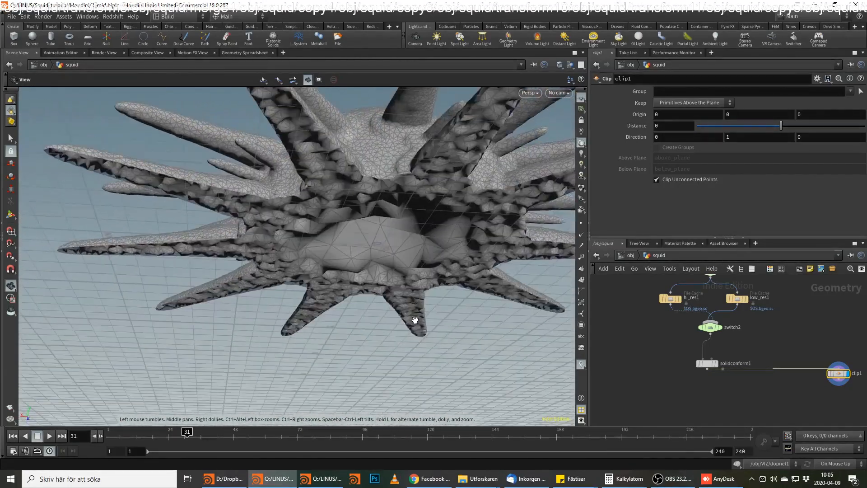
pyautogui.moveTo(443, 234); pyautogui.dragTo(368, 257)
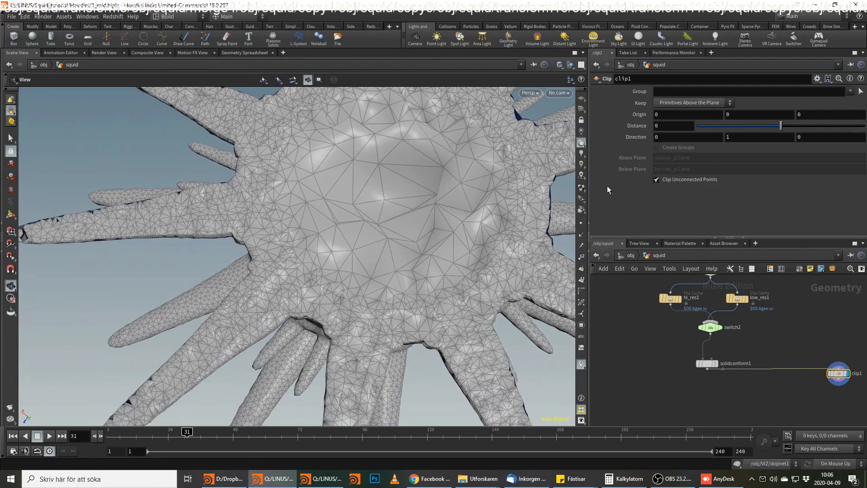
# Set solidconform1's Max Tet Scale to 0.02 and check its geometry info and clipped interior.
pyautogui.click(707, 367)
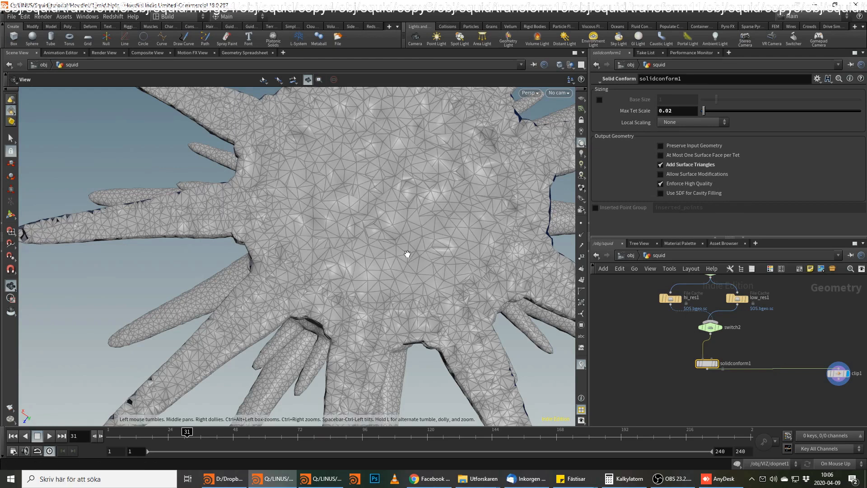
pyautogui.middleClick(706, 365)
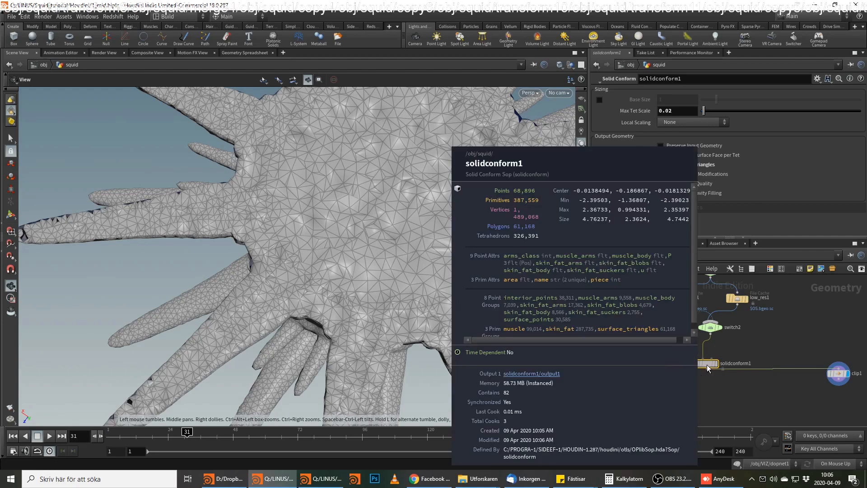
pyautogui.moveTo(343, 224); pyautogui.dragTo(385, 257)
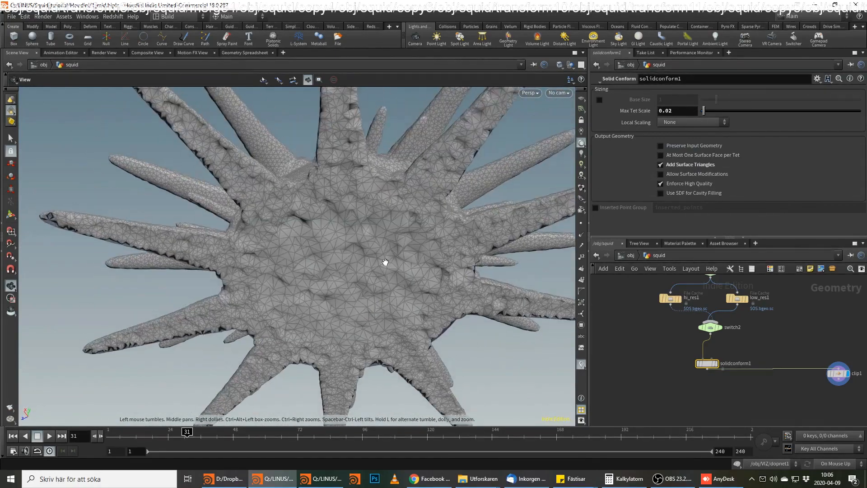
# Add a Blast node after solidconform1 with the group surface_triangles and display it.
pyautogui.moveTo(792, 397); pyautogui.dragTo(763, 387, button='middle')
pyautogui.press('Tab')
pyautogui.press('Escape')
pyautogui.press('Tab')
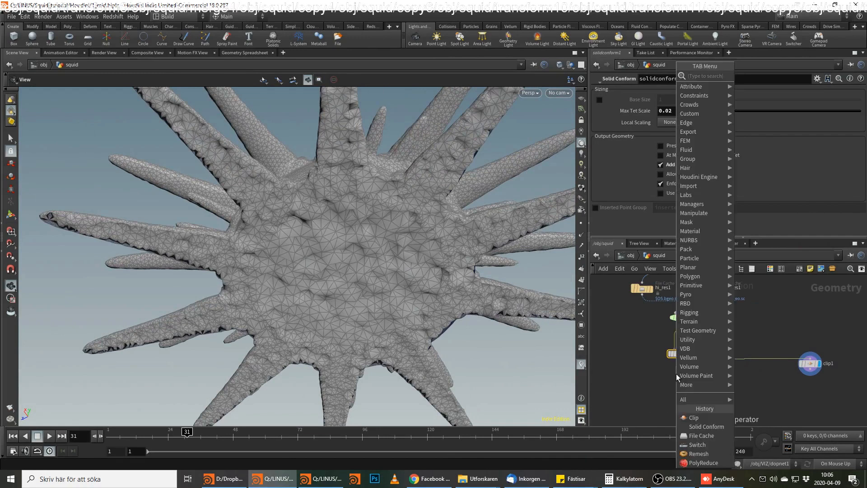
pyautogui.write('bla')
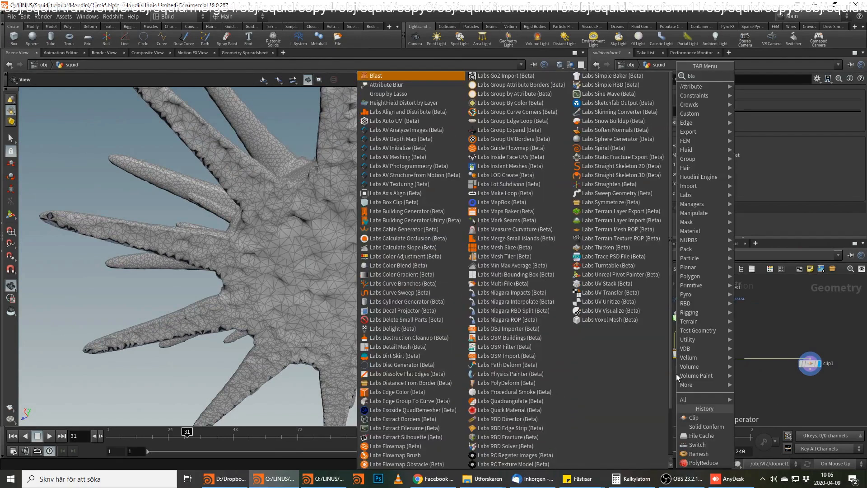
pyautogui.press('Return')
pyautogui.press('Return')
pyautogui.click(850, 91)
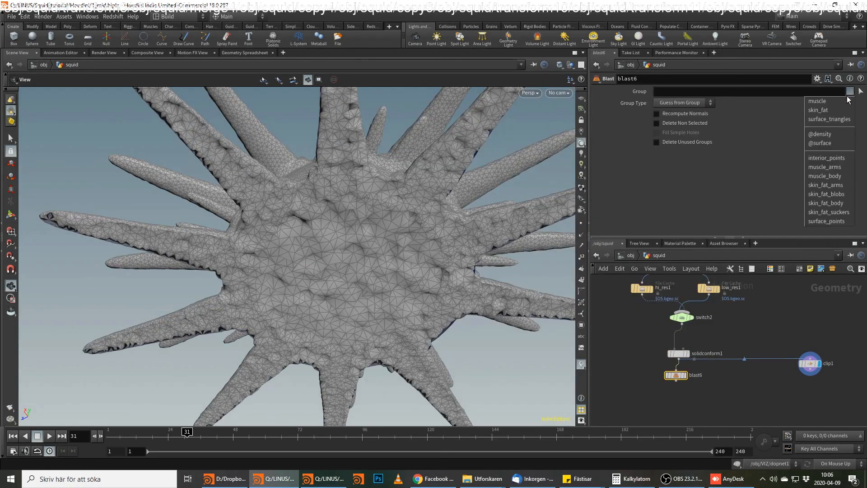
pyautogui.click(827, 115)
pyautogui.click(687, 379)
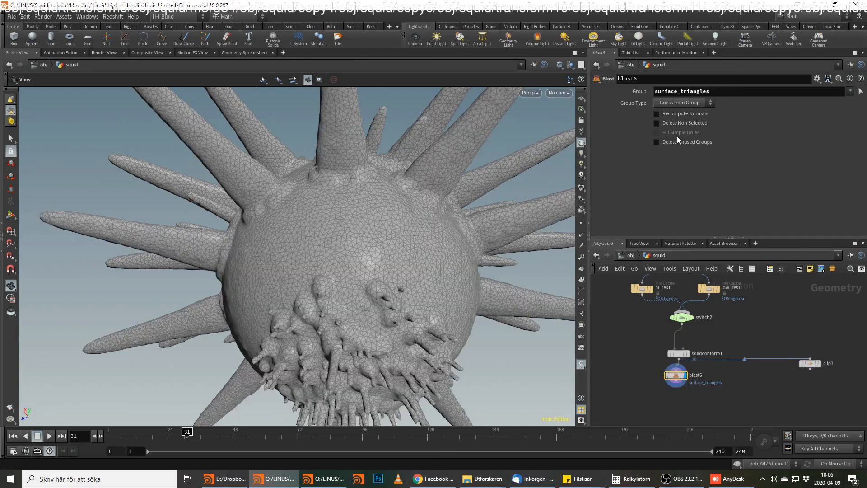
# Make blast6 delete everything except surface_triangles and rewire its output into clip1, with clip1 displayed.
pyautogui.moveTo(490, 271); pyautogui.dragTo(442, 267)
pyautogui.click(675, 386)
pyautogui.click(810, 358)
pyautogui.click(822, 369)
# Inspect the clipped surface-only mesh from inside and outside for artifacts on the squid's head.
pyautogui.moveTo(507, 296); pyautogui.dragTo(420, 296)
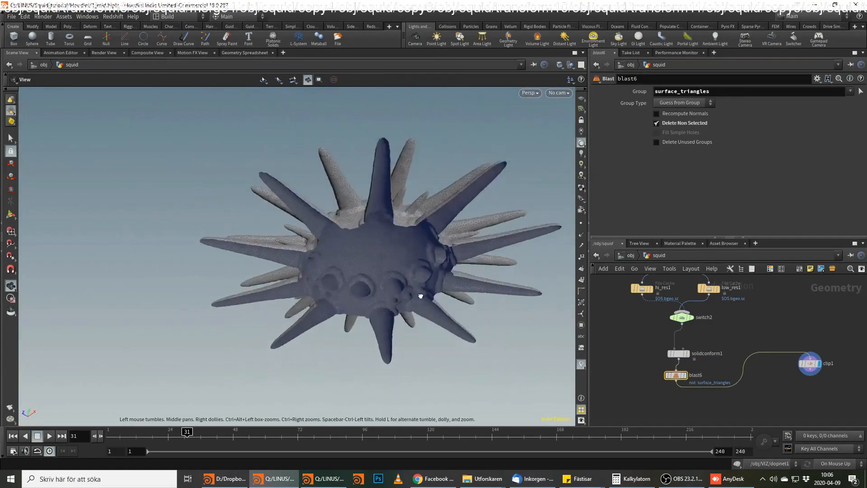
pyautogui.moveTo(348, 182); pyautogui.dragTo(398, 172, button='right')
pyautogui.moveTo(398, 172); pyautogui.dragTo(451, 195)
pyautogui.moveTo(452, 196); pyautogui.dragTo(428, 149, button='middle')
pyautogui.moveTo(428, 149); pyautogui.dragTo(463, 108)
pyautogui.moveTo(463, 108); pyautogui.dragTo(354, 262, button='right')
pyautogui.moveTo(354, 262); pyautogui.dragTo(370, 205)
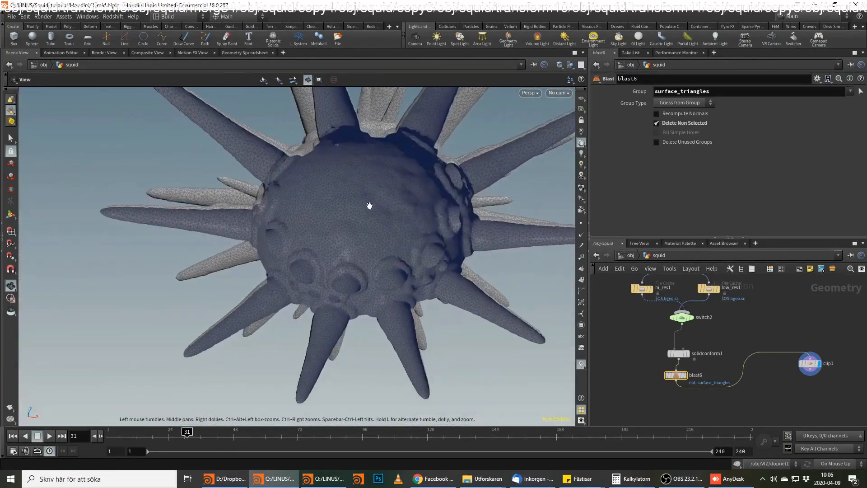
pyautogui.moveTo(395, 274); pyautogui.dragTo(416, 233)
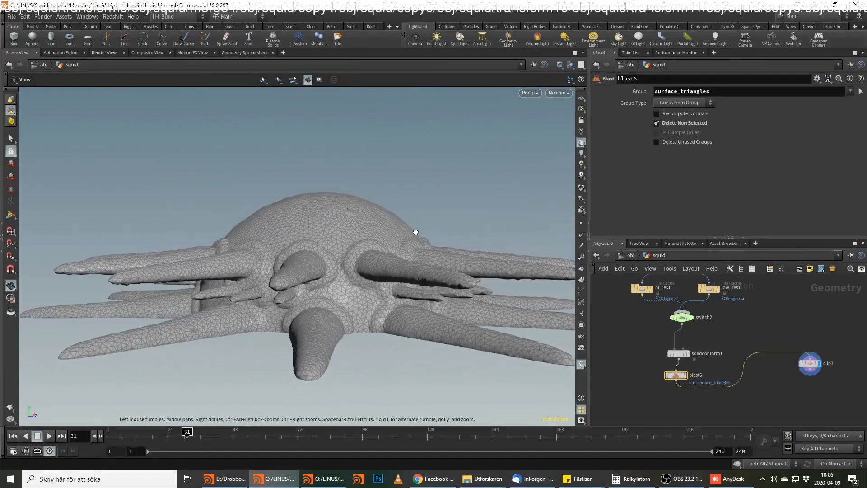
pyautogui.moveTo(365, 199); pyautogui.dragTo(456, 191, button='right')
pyautogui.moveTo(456, 192); pyautogui.dragTo(319, 243)
pyautogui.moveTo(319, 242)
pyautogui.mouseDown(button='right')
pyautogui.moveTo(375, 242)
pyautogui.moveTo(324, 241)
pyautogui.mouseUp(button='right')
pyautogui.moveTo(324, 241); pyautogui.dragTo(487, 233)
pyautogui.moveTo(487, 233); pyautogui.dragTo(484, 215, button='right')
pyautogui.moveTo(484, 215); pyautogui.dragTo(441, 351)
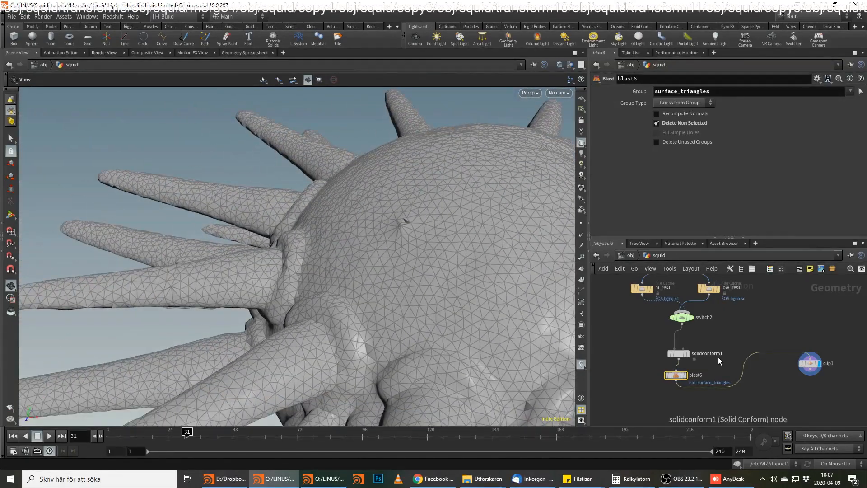
# Display the nodes upstream of clip1 up to switch2 to trace where the small spike on the head originates.
pyautogui.click(686, 376)
pyautogui.click(689, 354)
pyautogui.moveTo(481, 261); pyautogui.dragTo(436, 186)
pyautogui.click(692, 318)
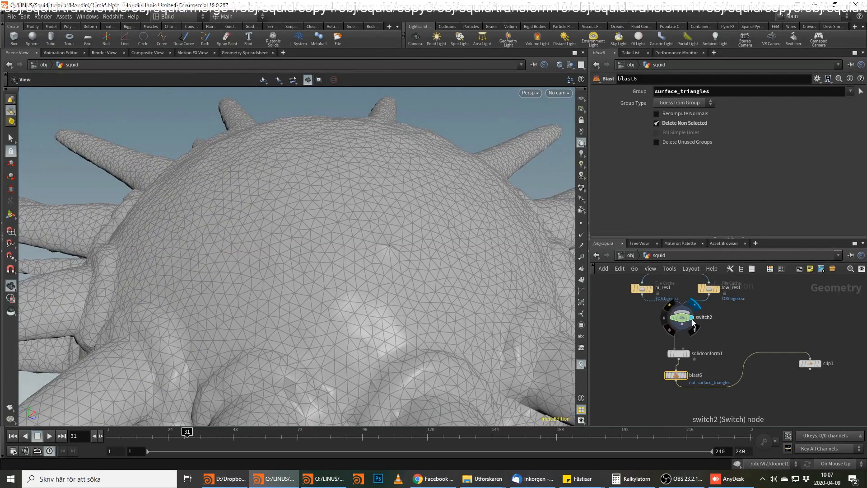
pyautogui.moveTo(372, 266); pyautogui.dragTo(408, 201)
pyautogui.scroll(4, 411, 241)
pyautogui.moveTo(728, 327); pyautogui.dragTo(726, 359, button='middle')
pyautogui.moveTo(355, 194); pyautogui.dragTo(344, 257)
pyautogui.moveTo(698, 358); pyautogui.dragTo(697, 373, button='middle')
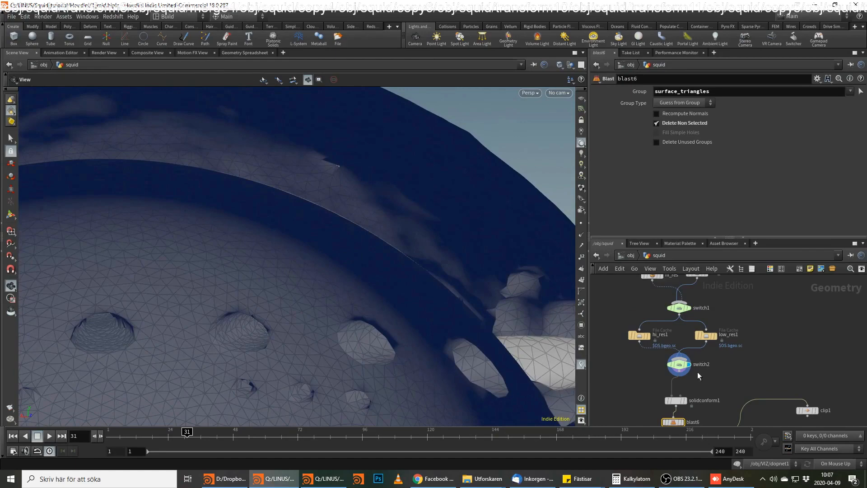
pyautogui.moveTo(453, 196); pyautogui.dragTo(492, 203)
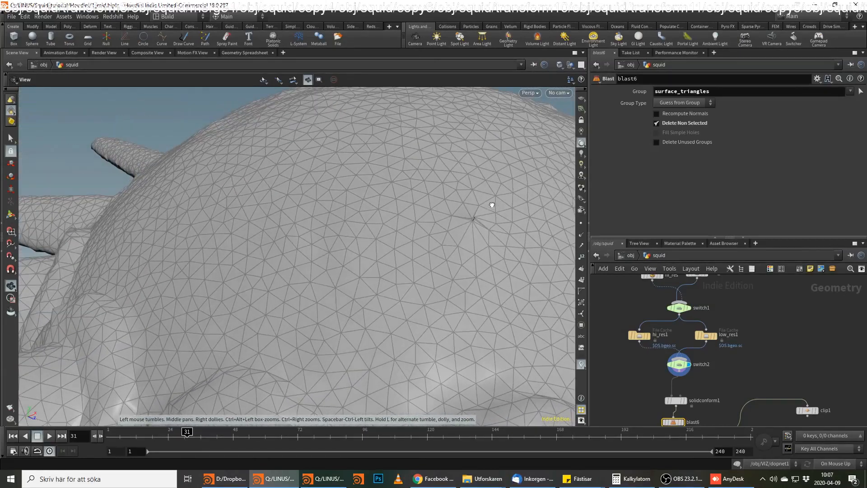
# Insert a Fuse node between switch2 and solidconform1 with a Snap Distance of 0.0125723 and display it.
pyautogui.press('Tab')
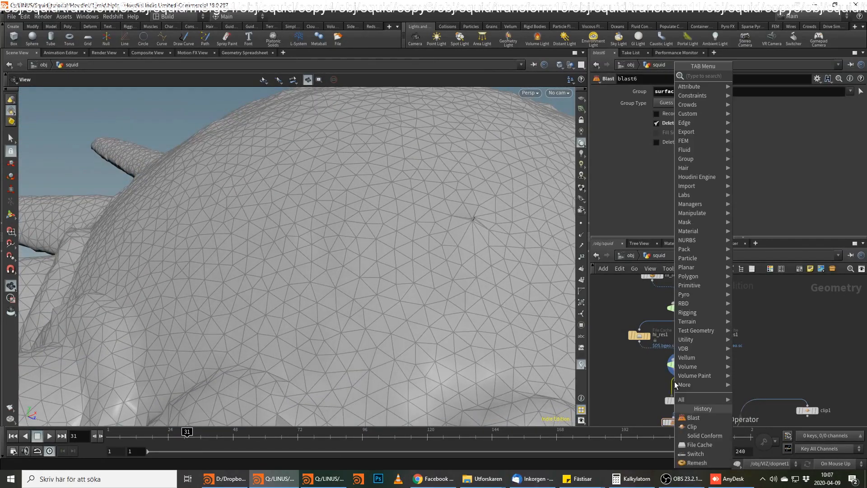
pyautogui.write('fuse')
pyautogui.press('Return')
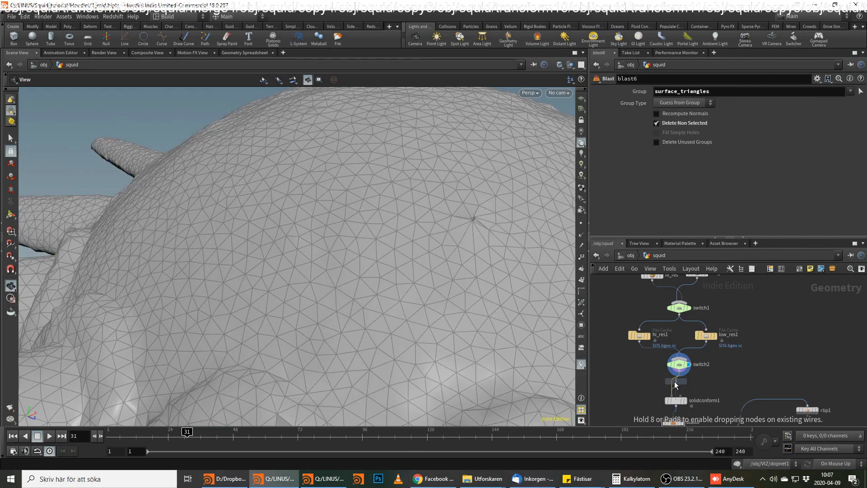
pyautogui.click(674, 381)
pyautogui.moveTo(708, 153); pyautogui.dragTo(742, 159)
pyautogui.moveTo(507, 219); pyautogui.dragTo(423, 267)
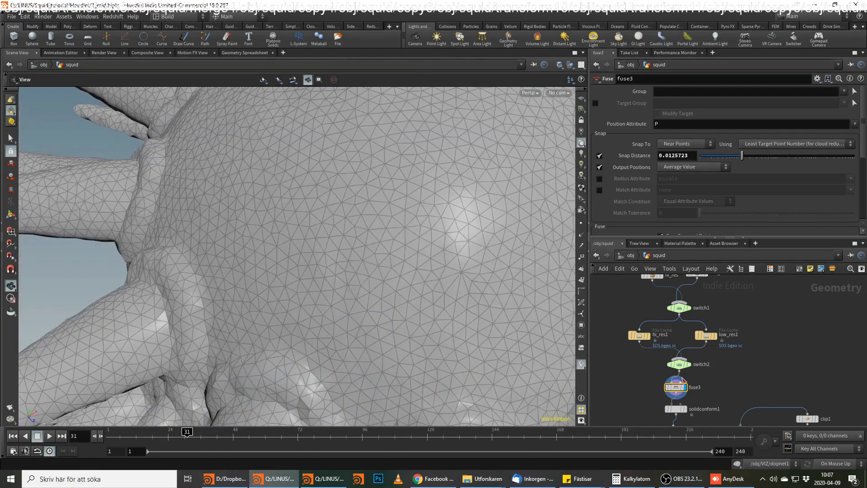
# Move fuse3 out to the side of the switch2 and solidconform1 column.
pyautogui.moveTo(676, 394); pyautogui.dragTo(725, 389)
pyautogui.moveTo(707, 397); pyautogui.dragTo(715, 369, button='middle')
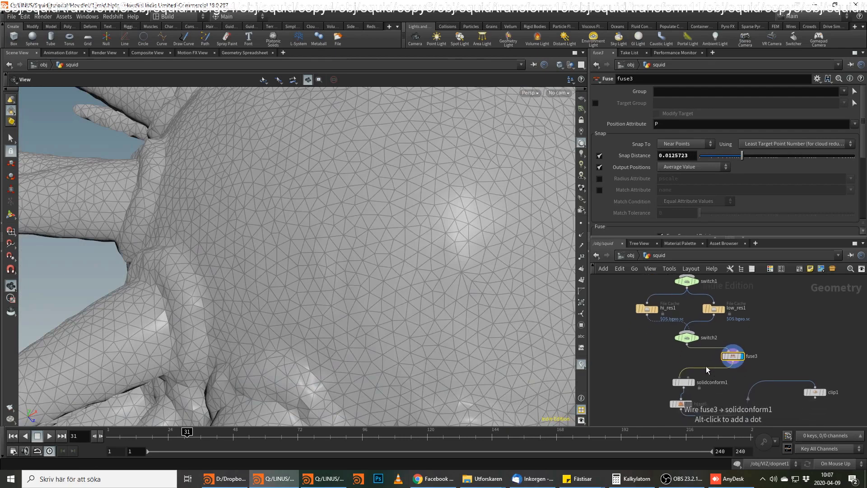
pyautogui.press('Tab')
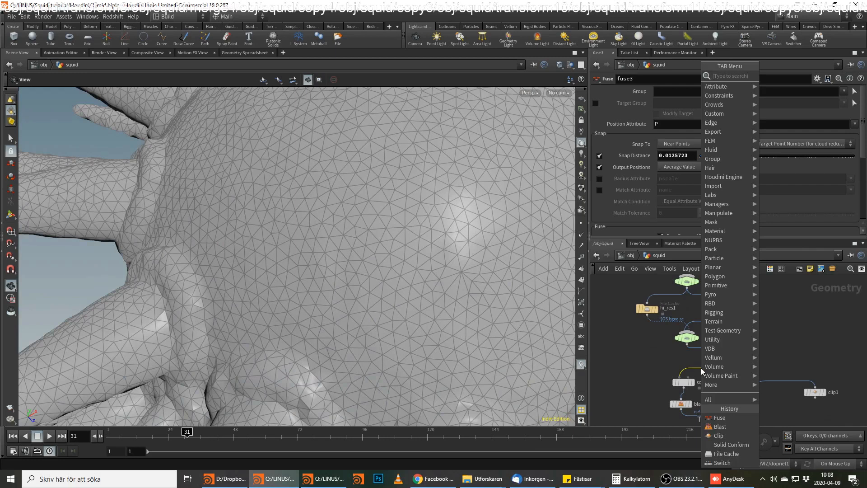
pyautogui.write('w')
pyautogui.press('BackSpace')
pyautogui.write('sw')
pyautogui.press('Return')
pyautogui.press('Escape')
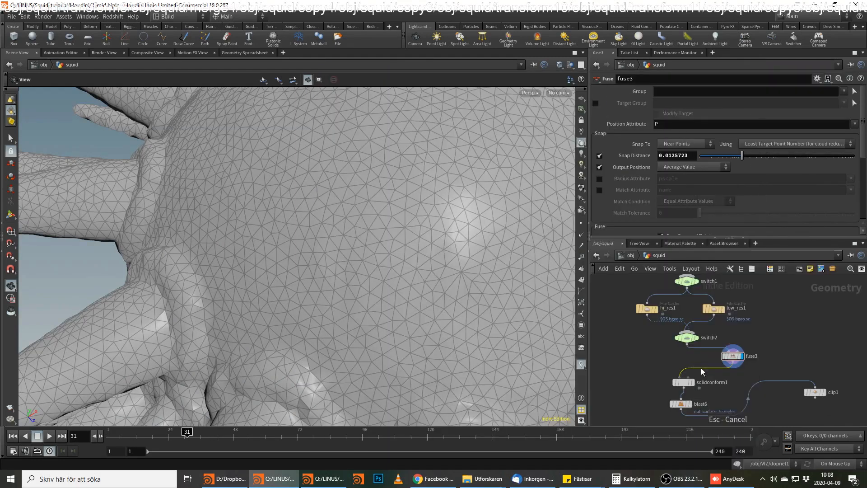
# Insert a Switch node on the connection between fuse3 and solidconform1.
pyautogui.press('Tab')
pyautogui.write('swi')
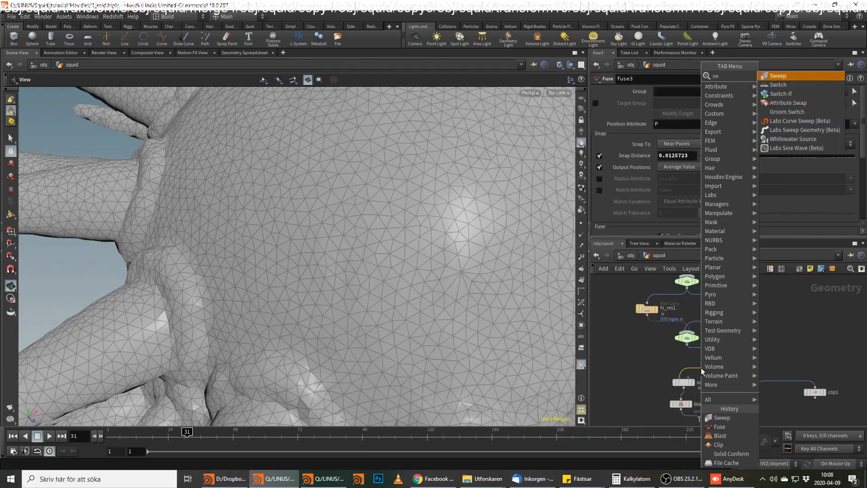
pyautogui.press('Return')
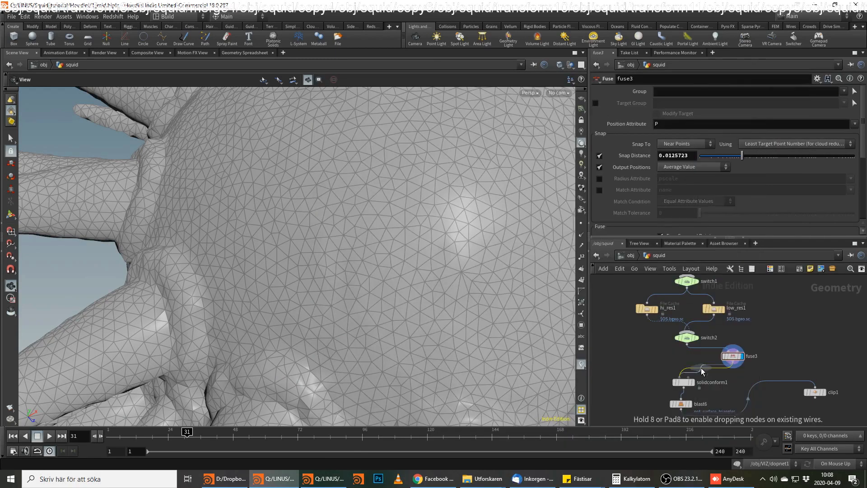
pyautogui.click(701, 368)
pyautogui.click(730, 358)
pyautogui.moveTo(373, 267); pyautogui.dragTo(466, 226)
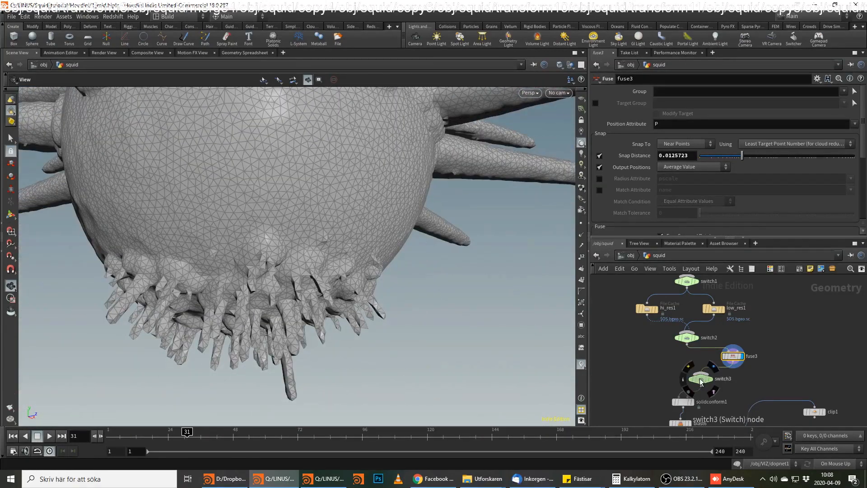
pyautogui.click(687, 337)
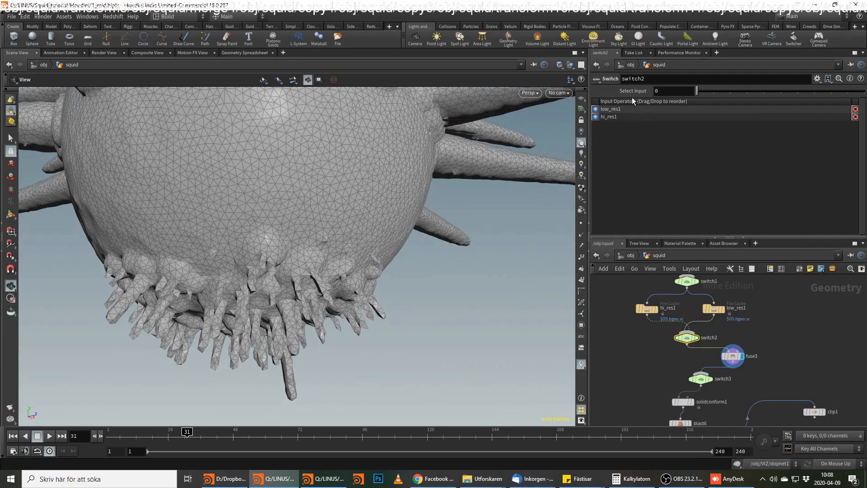
pyautogui.rightClick(632, 96)
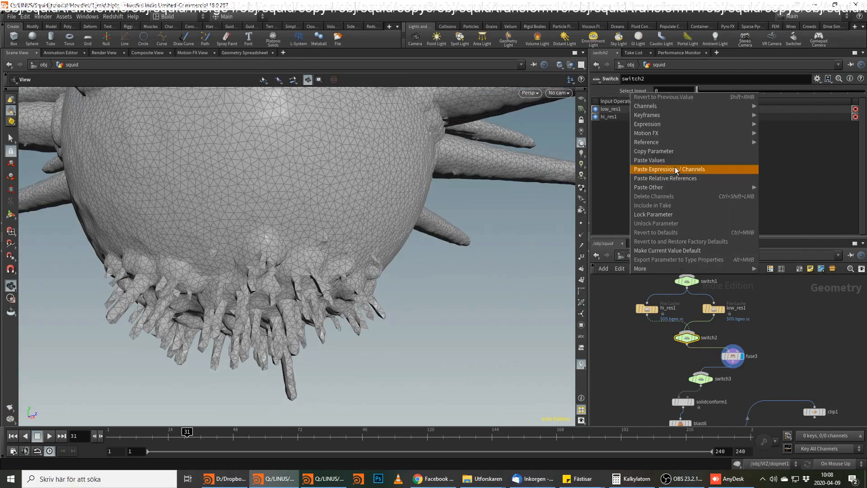
pyautogui.click(608, 359)
# Add an unconnected Null node beside the switches and name it HI_LOW.
pyautogui.press('Tab')
pyautogui.write('null')
pyautogui.press('Return')
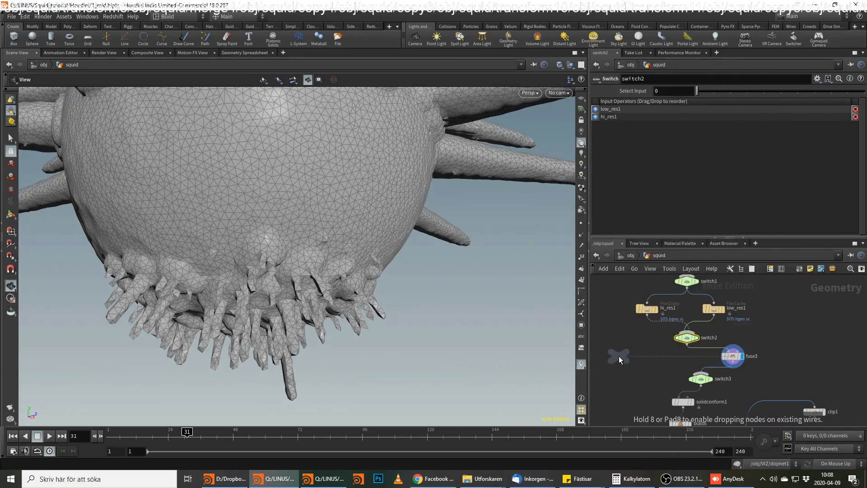
pyautogui.click(618, 356)
pyautogui.click(635, 357)
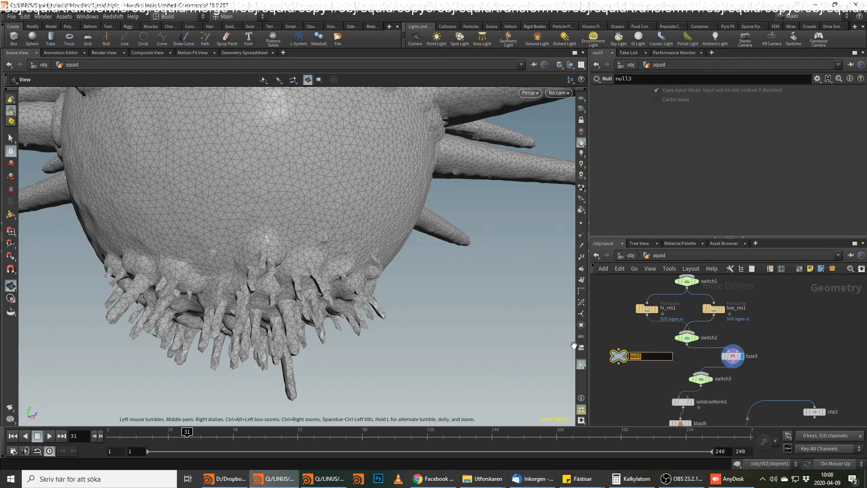
pyautogui.press('Return')
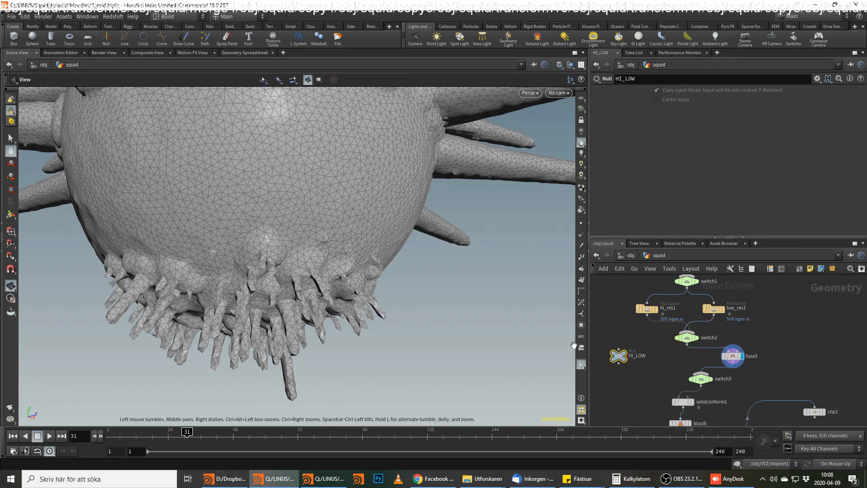
# Colour the HI_LOW null red and give it the circle node shape.
pyautogui.press('c')
pyautogui.click(813, 367)
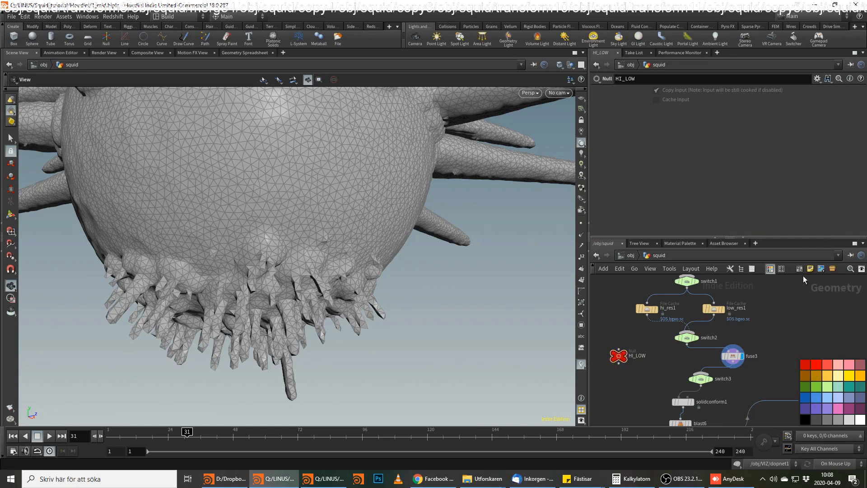
pyautogui.click(782, 269)
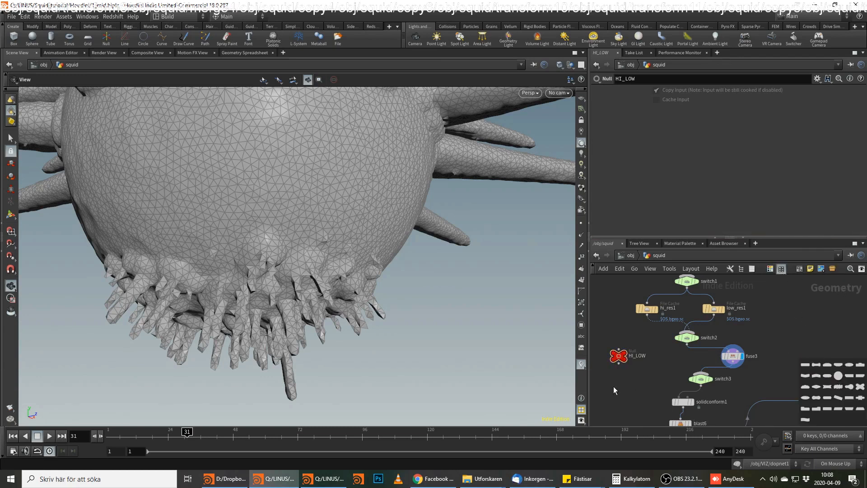
pyautogui.moveTo(838, 376); pyautogui.dragTo(620, 358)
# Open the parameter interface of HI_LOW for editing.
pyautogui.moveTo(658, 370)
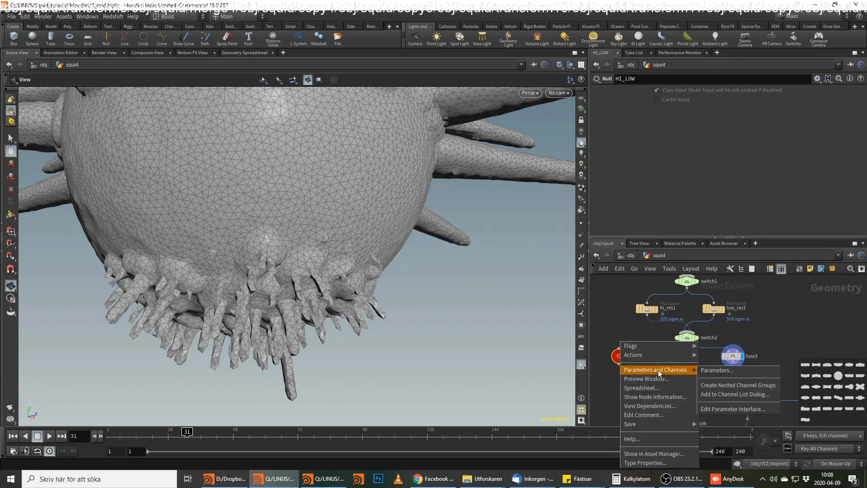
pyautogui.click(707, 408)
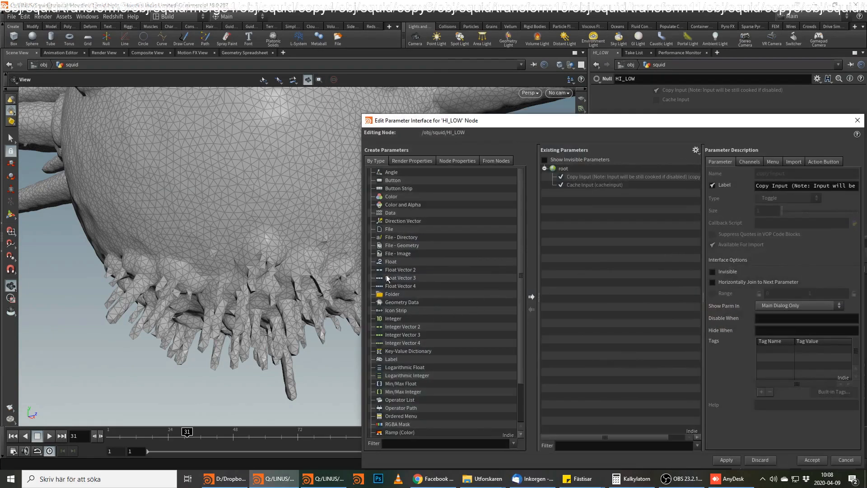
# Add an Integer parameter to HI_LOW and name it low_high.
pyautogui.moveTo(397, 318); pyautogui.dragTo(600, 203)
pyautogui.doubleClick(820, 176)
pyautogui.write('hi')
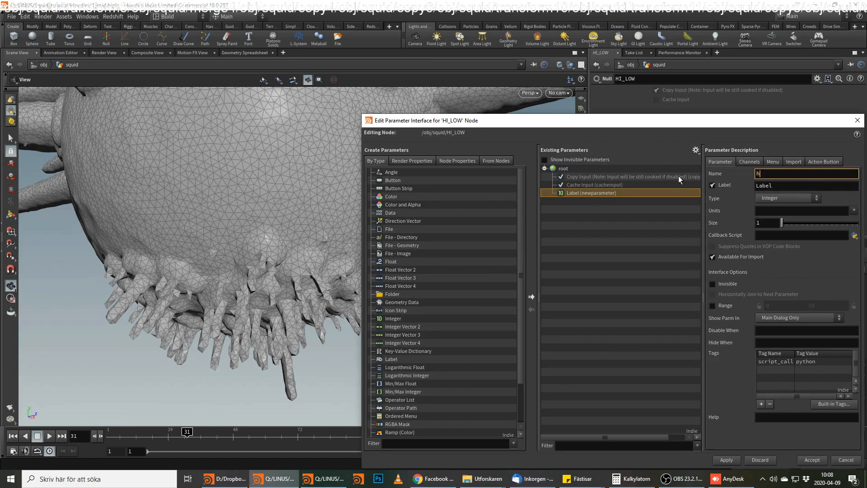
pyautogui.press('BackSpace')
pyautogui.press('BackSpace')
pyautogui.write('low_high')
pyautogui.press('Return')
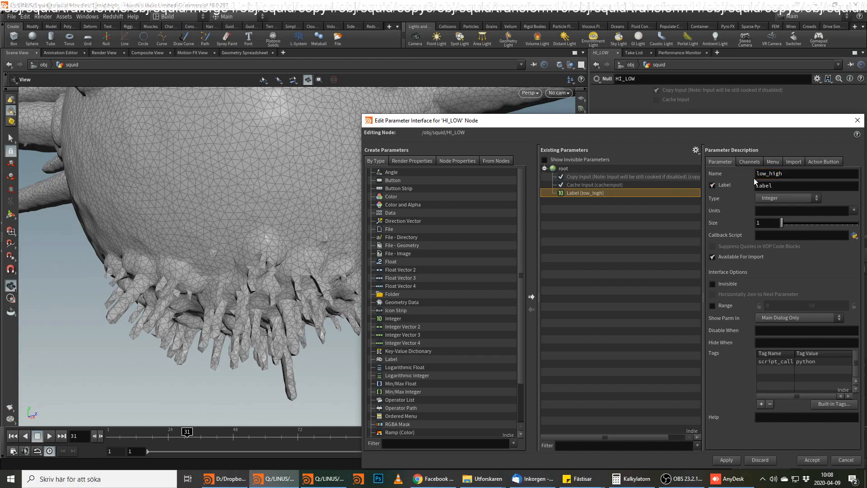
# Label the new integer parameter low_high and rename it high_res.
pyautogui.press('Tab')
pyautogui.write('low_high')
pyautogui.press('Return')
pyautogui.hotkey('shift', 'Tab')
pyautogui.write('high_res')
pyautogui.press('Return')
pyautogui.hotkey('ctrl', 'a')
pyautogui.hotkey('ctrl', 'c')
pyautogui.moveTo(785, 187); pyautogui.dragTo(732, 192)
pyautogui.hotkey('ctrl', 'v')
pyautogui.click(570, 275)
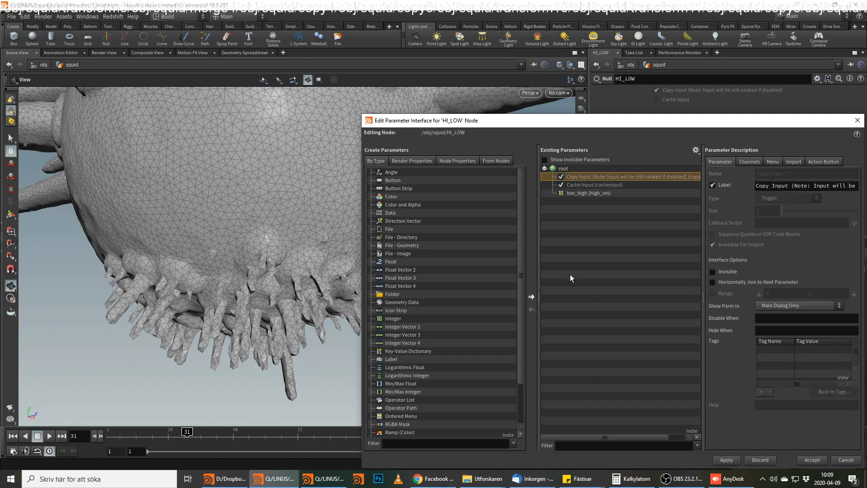
# Add a Toggle parameter to HI_LOW and delete the integer parameter it replaces.
pyautogui.scroll(-2, 398, 316)
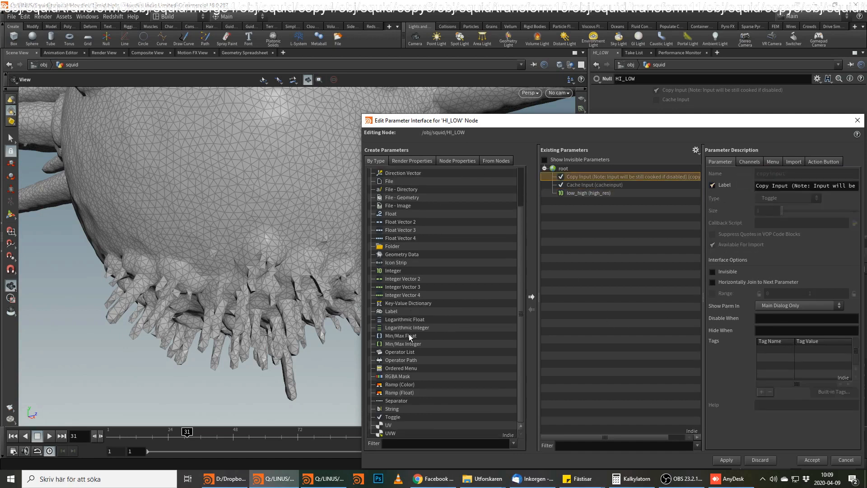
pyautogui.moveTo(408, 413); pyautogui.dragTo(653, 234)
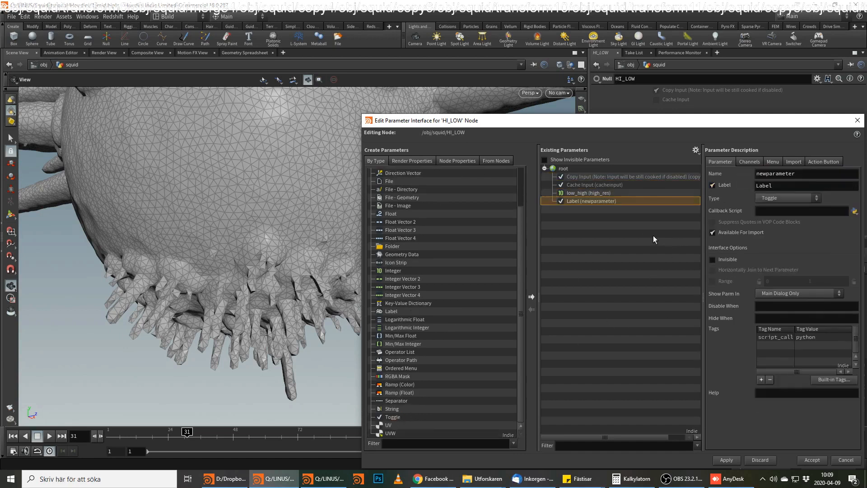
pyautogui.click(601, 194)
pyautogui.press('Delete')
# Set both the name and label of the toggle to high_res and accept the parameter interface.
pyautogui.moveTo(797, 173); pyautogui.dragTo(591, 175)
pyautogui.write('high_res')
pyautogui.press('Return')
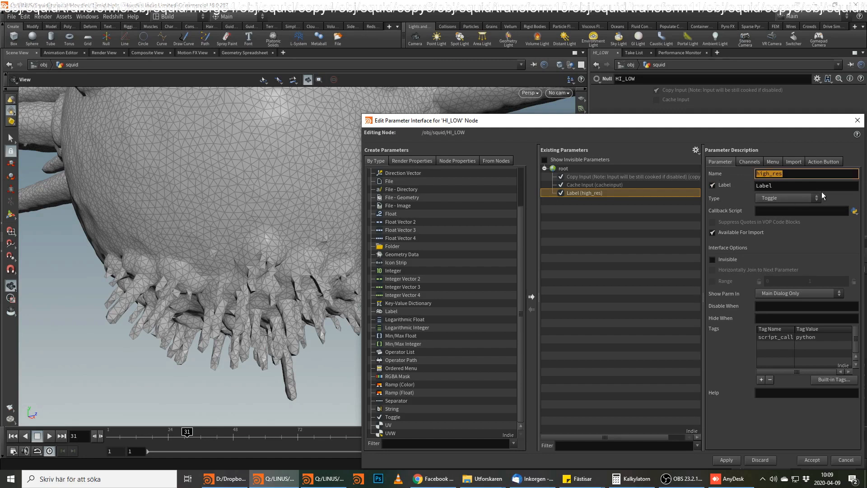
pyautogui.press('Tab')
pyautogui.write('high_res')
pyautogui.click(727, 461)
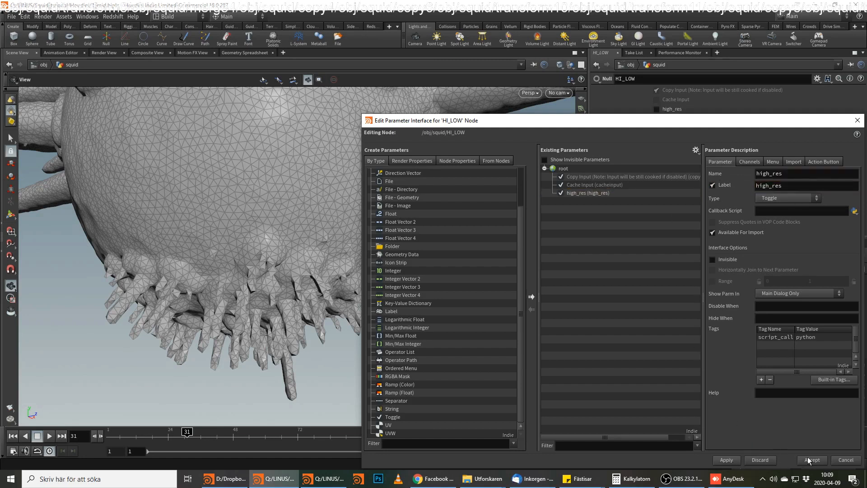
pyautogui.click(812, 460)
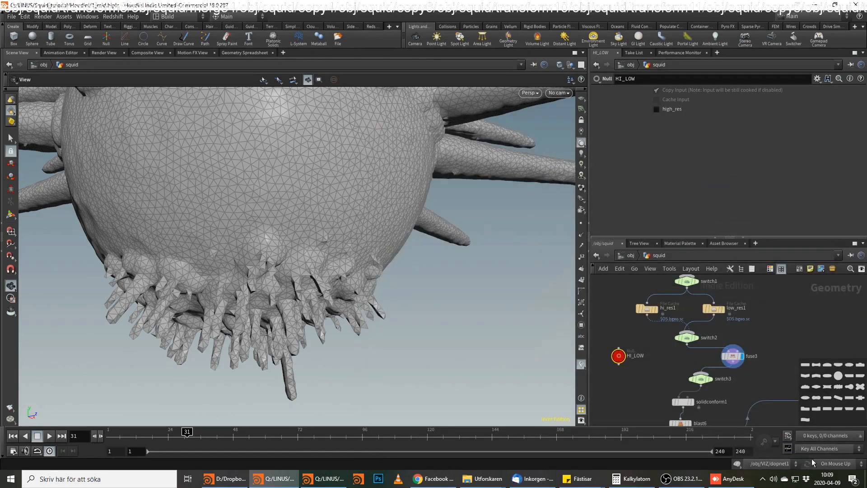
# Link Select Input on switch1, switch2 and switch3 to the high_res toggle of HI_LOW with relative references.
pyautogui.rightClick(679, 110)
pyautogui.click(729, 171)
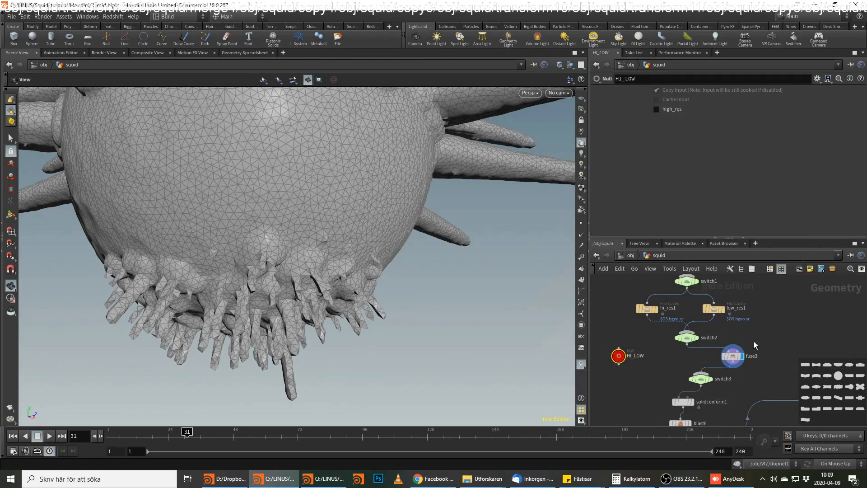
pyautogui.click(700, 378)
pyautogui.keyDown('shift'); pyautogui.click(688, 338); pyautogui.keyUp('shift')
pyautogui.keyDown('shift'); pyautogui.click(687, 281); pyautogui.keyUp('shift')
pyautogui.click(633, 94)
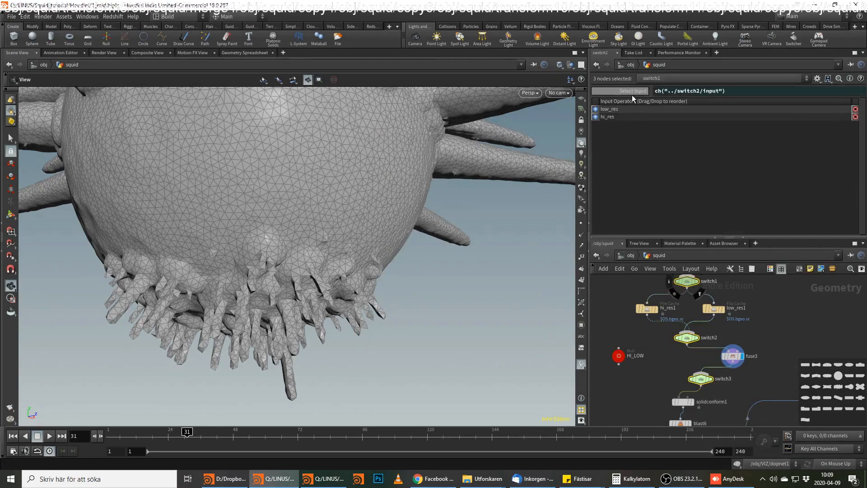
pyautogui.rightClick(632, 95)
pyautogui.click(696, 181)
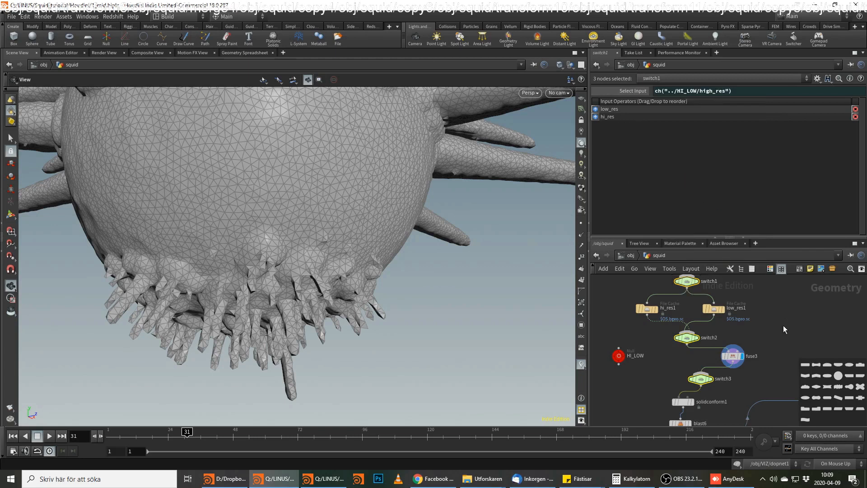
# Display switch3 and wire switch2 into it as the second input after fuse3.
pyautogui.click(631, 281)
pyautogui.click(620, 357)
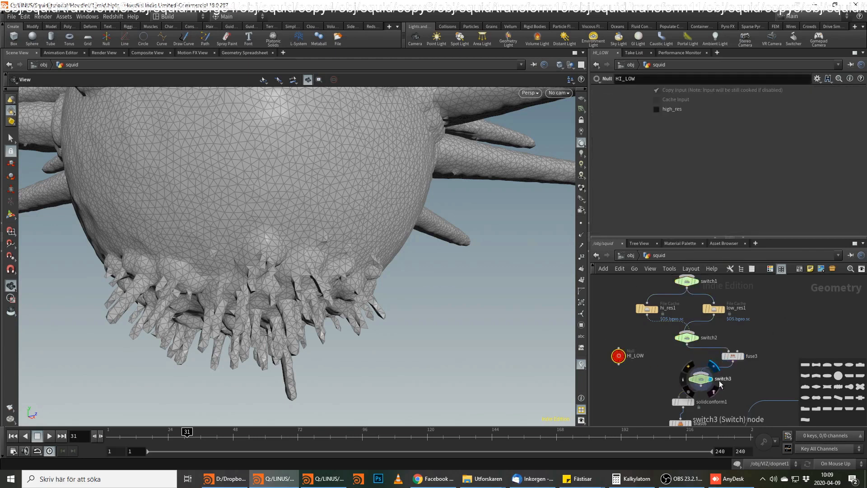
pyautogui.moveTo(735, 378); pyautogui.dragTo(727, 338, button='middle')
pyautogui.click(678, 306)
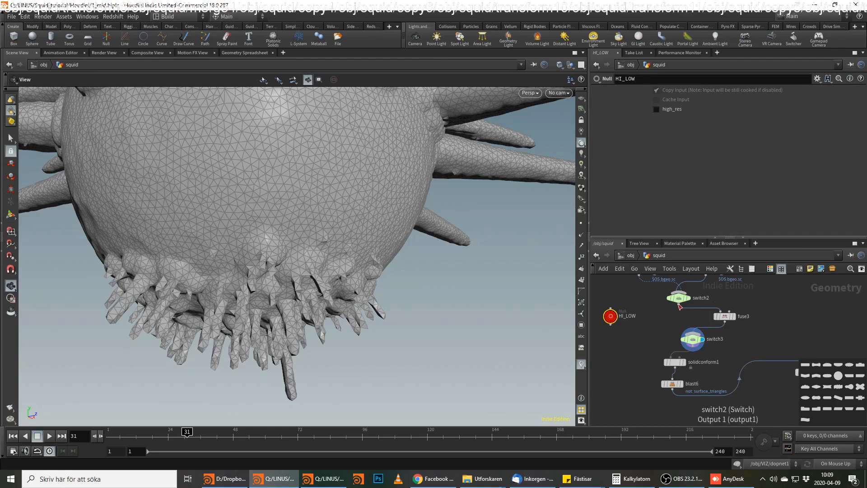
pyautogui.click(695, 340)
pyautogui.click(693, 339)
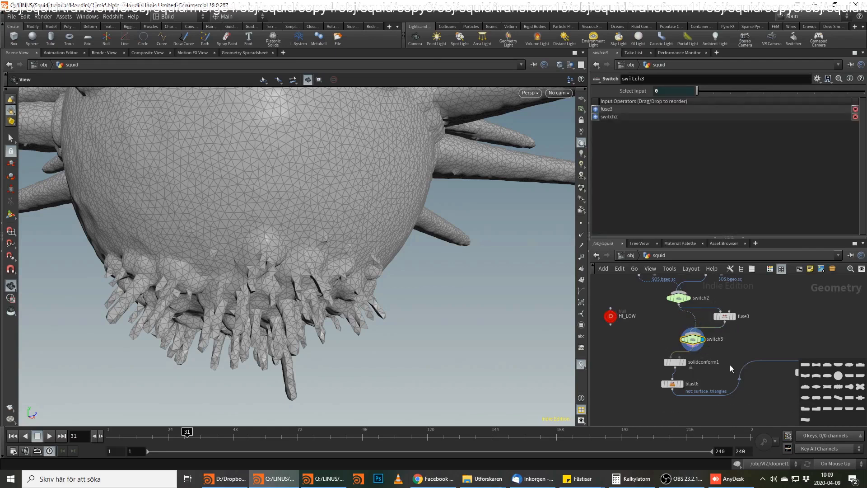
# Display solidconform1 and then blast6, and inspect the squid's head and arms for artifacts.
pyautogui.moveTo(730, 365); pyautogui.dragTo(709, 324, button='middle')
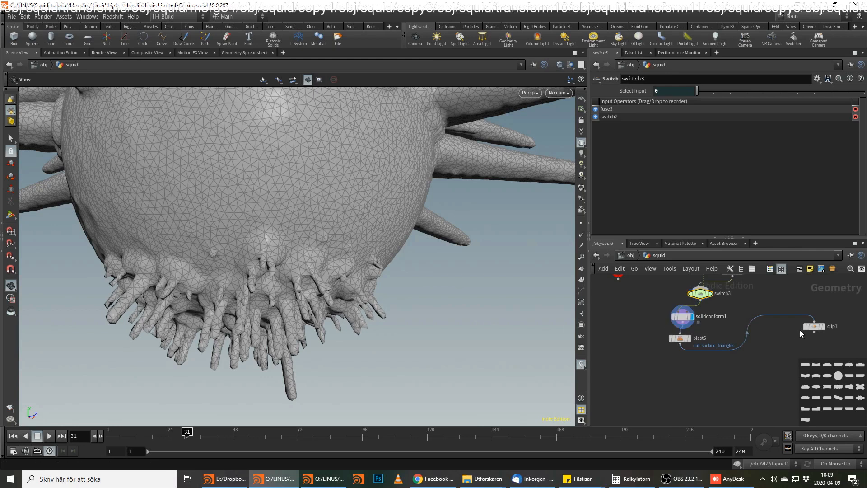
pyautogui.click(821, 326)
pyautogui.moveTo(362, 199); pyautogui.dragTo(441, 248)
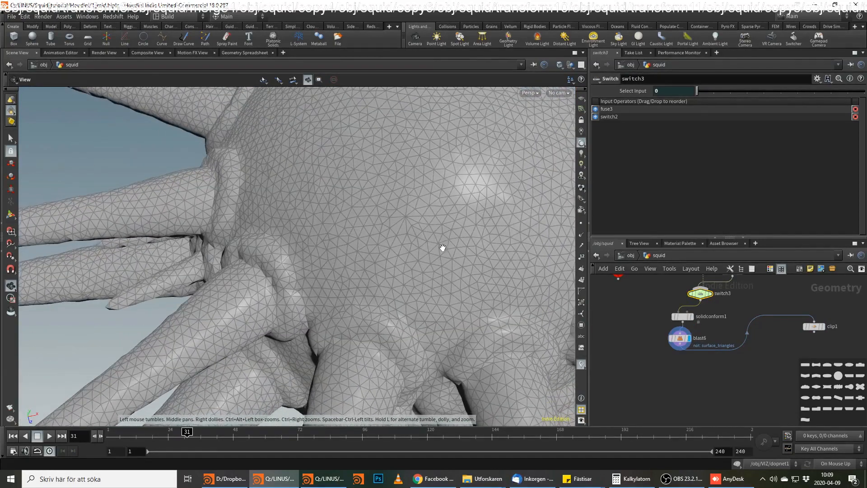
pyautogui.moveTo(441, 248); pyautogui.dragTo(454, 192, button='right')
pyautogui.moveTo(454, 193); pyautogui.dragTo(397, 231)
pyautogui.moveTo(397, 231); pyautogui.dragTo(350, 257, button='right')
pyautogui.moveTo(350, 257); pyautogui.dragTo(342, 176)
pyautogui.moveTo(754, 307); pyautogui.dragTo(747, 336, button='middle')
pyautogui.moveTo(356, 193); pyautogui.dragTo(461, 244)
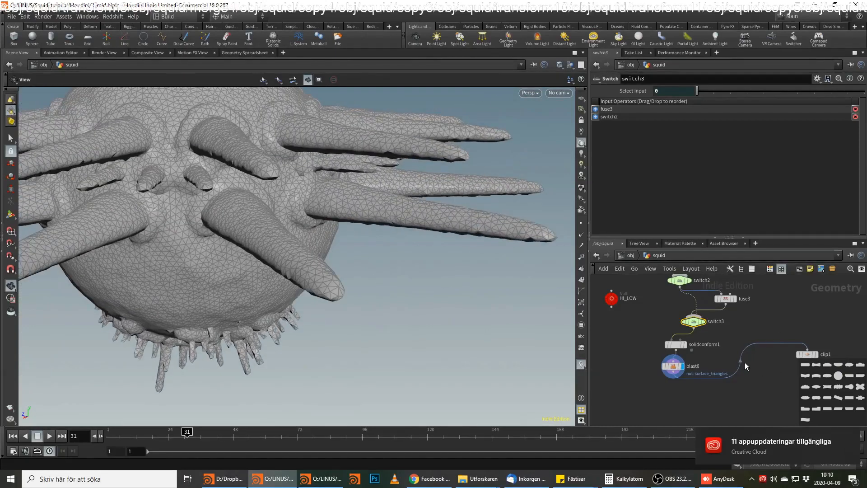
# Move blast6 directly above clip1 in the network.
pyautogui.moveTo(745, 363); pyautogui.dragTo(742, 321, button='middle')
pyautogui.hotkey('alt', 'Tab')
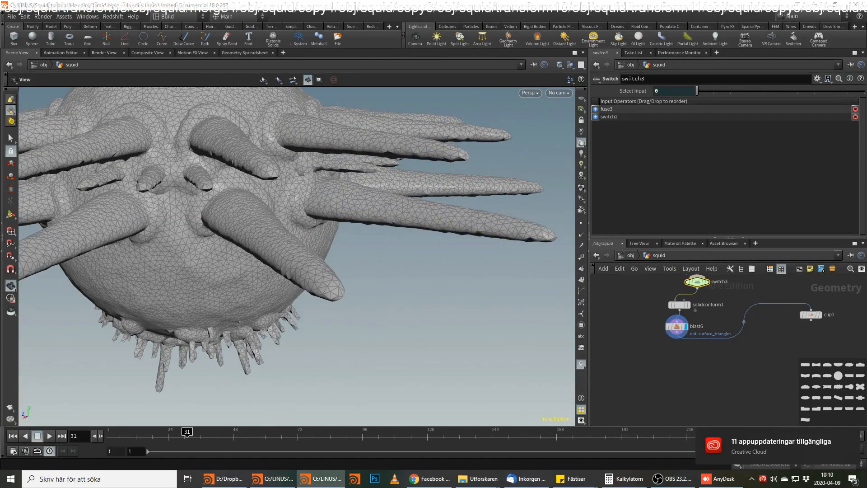
pyautogui.moveTo(676, 328); pyautogui.dragTo(800, 333)
pyautogui.moveTo(791, 297); pyautogui.dragTo(799, 301)
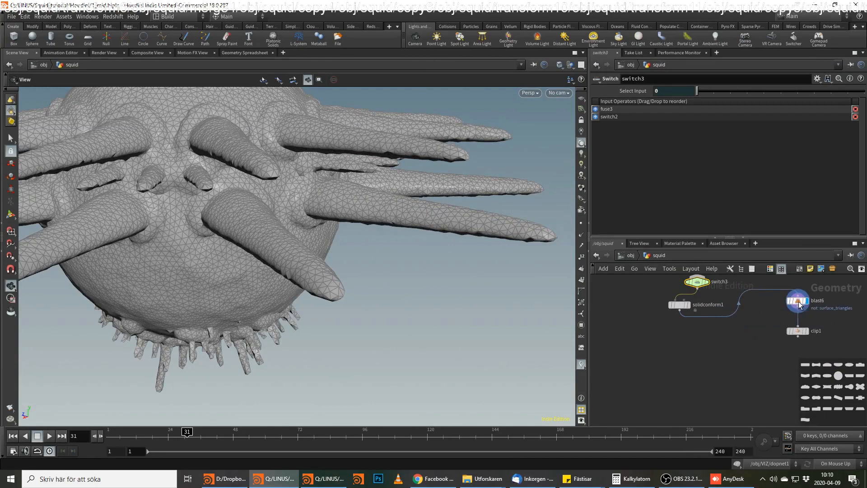
# Attach a Split node to the output of solidconform1 and set its Group to muscle.
pyautogui.click(681, 312)
pyautogui.press('Tab')
pyautogui.write('split')
pyautogui.press('Return')
pyautogui.press('Return')
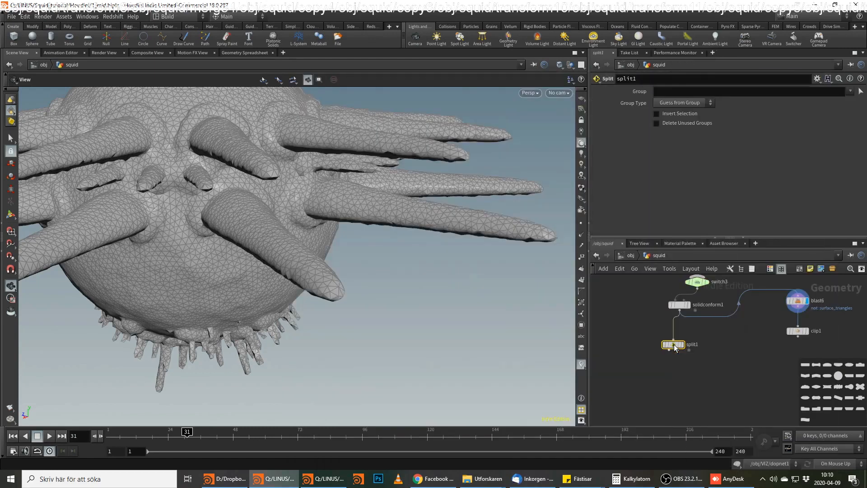
pyautogui.click(783, 92)
pyautogui.write('muscle')
pyautogui.press('Return')
# Display split1 and examine the geometry separated by the muscle group.
pyautogui.click(683, 345)
pyautogui.moveTo(335, 122); pyautogui.dragTo(387, 217)
pyautogui.moveTo(311, 227); pyautogui.dragTo(389, 161)
pyautogui.click(670, 352)
pyautogui.press('Escape')
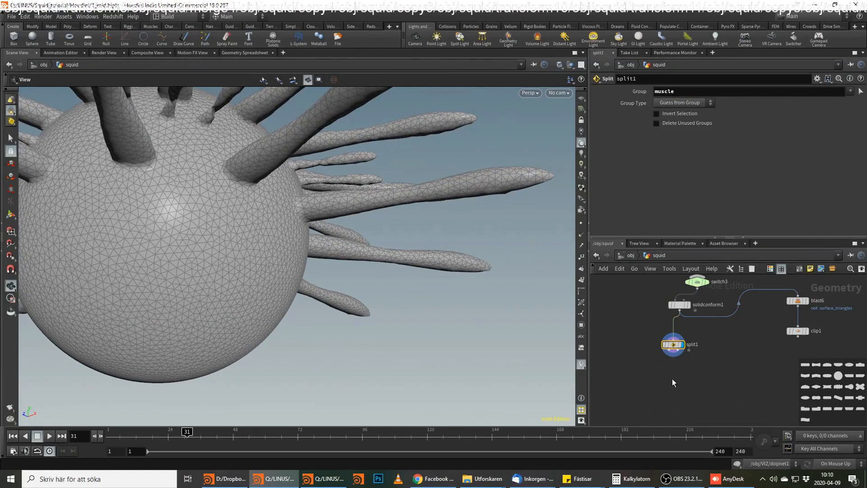
# Attach a Point VOP node to the first output of split1 and display it.
pyautogui.moveTo(371, 252); pyautogui.dragTo(427, 332)
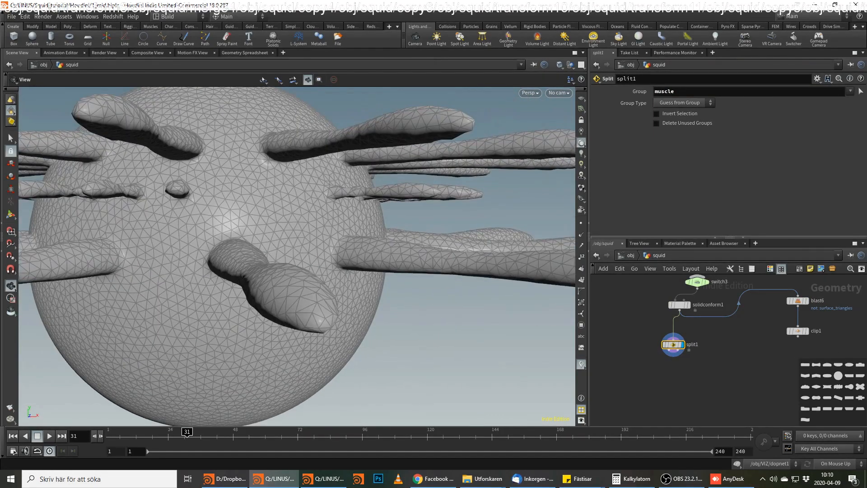
pyautogui.hotkey('alt', 'Tab')
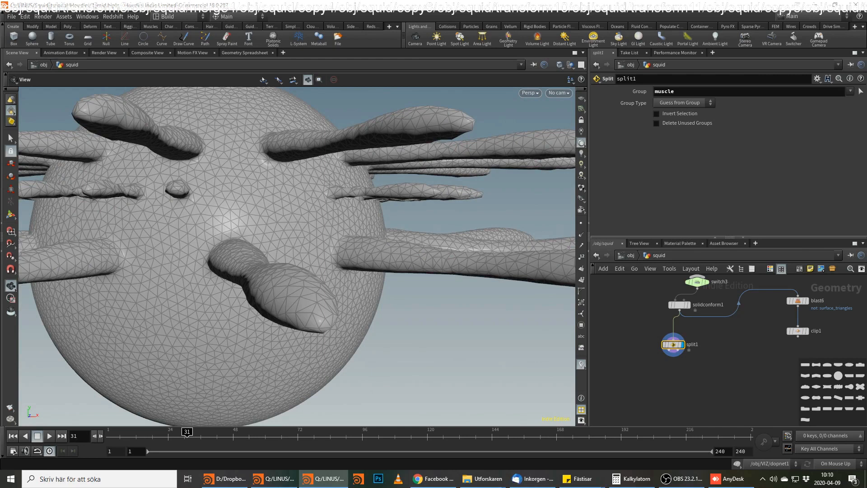
pyautogui.click(665, 380)
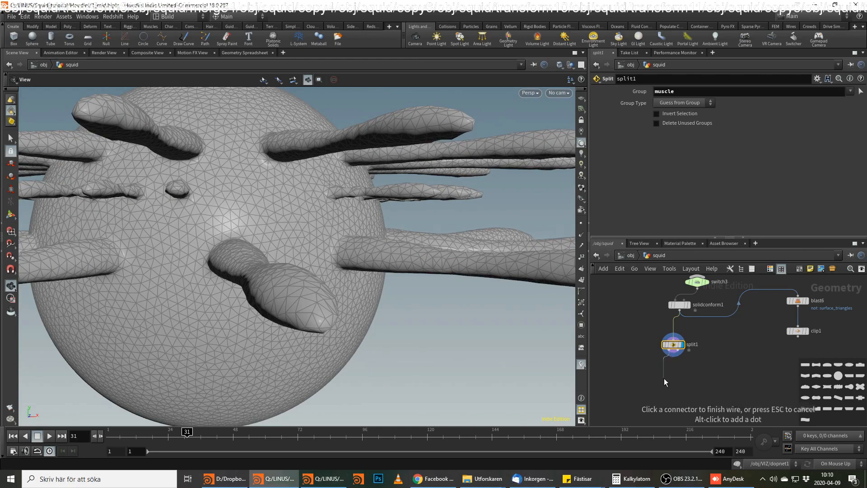
pyautogui.press('Tab')
pyautogui.moveTo(668, 380)
pyautogui.write('ve')
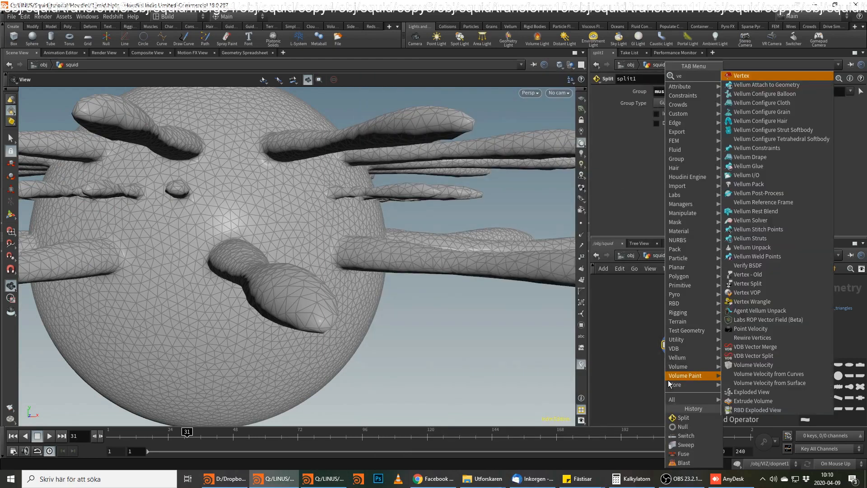
pyautogui.press('BackSpace')
pyautogui.press('BackSpace')
pyautogui.write('pp')
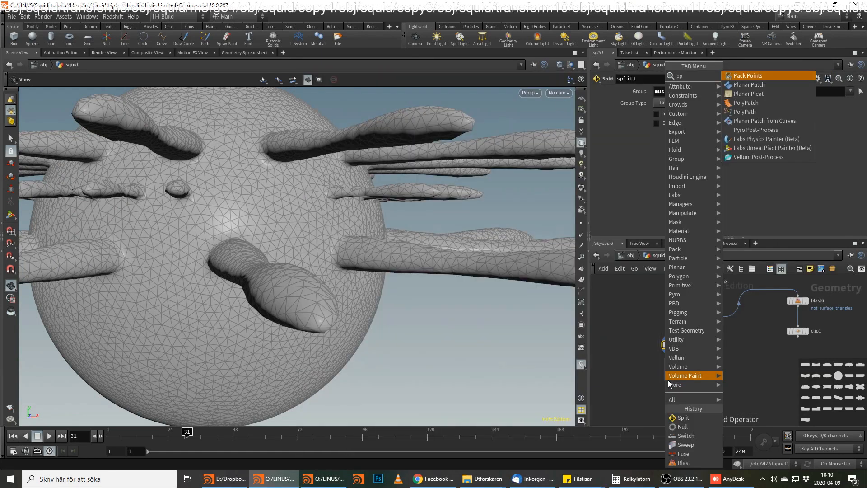
pyautogui.press('BackSpace')
pyautogui.write('oi')
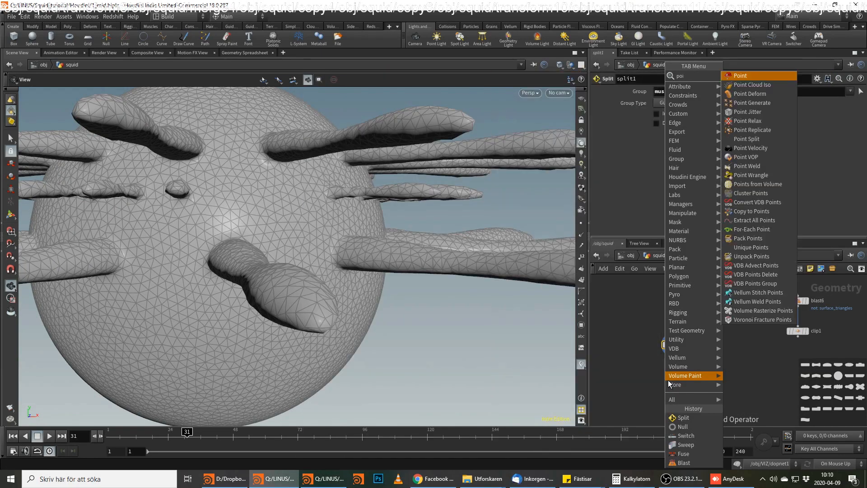
pyautogui.write(' v')
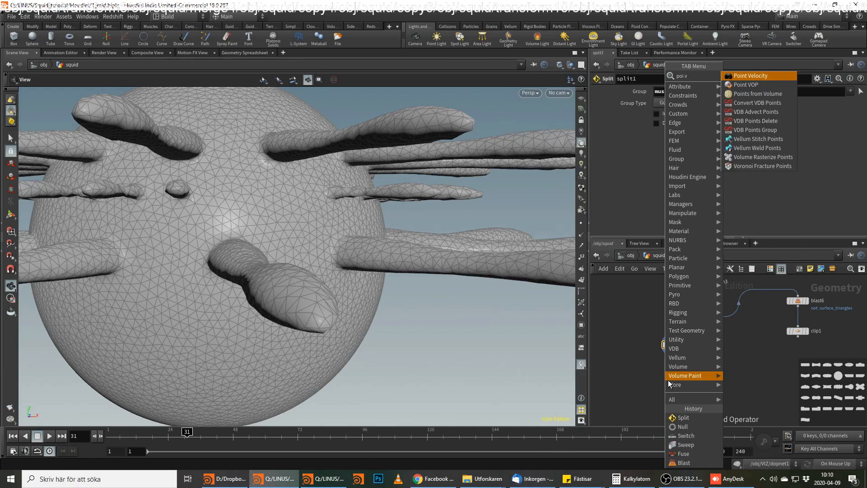
pyautogui.press('Down')
pyautogui.press('Return')
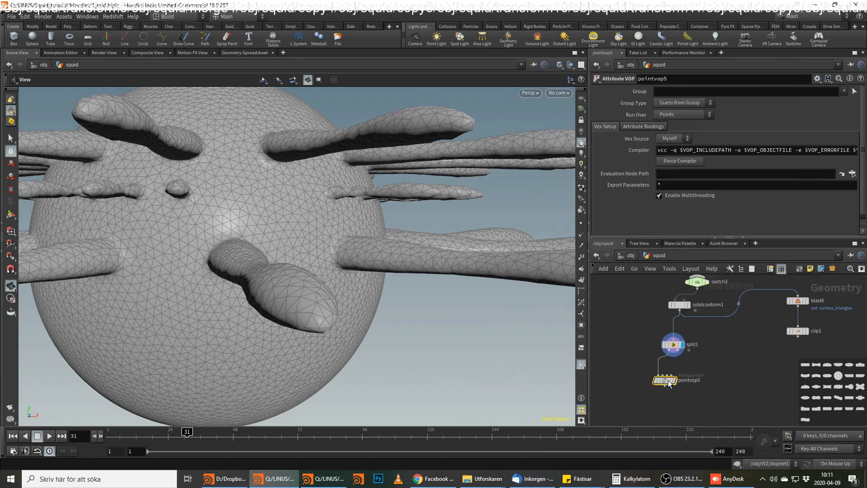
pyautogui.click(669, 382)
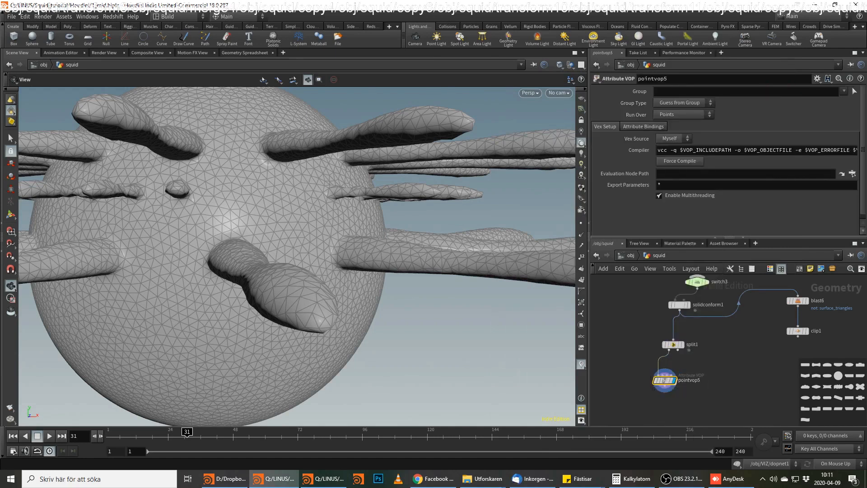
# Inside pointvop5, add a Bind node and set its Name to muscle_arms.
pyautogui.doubleClick(665, 380)
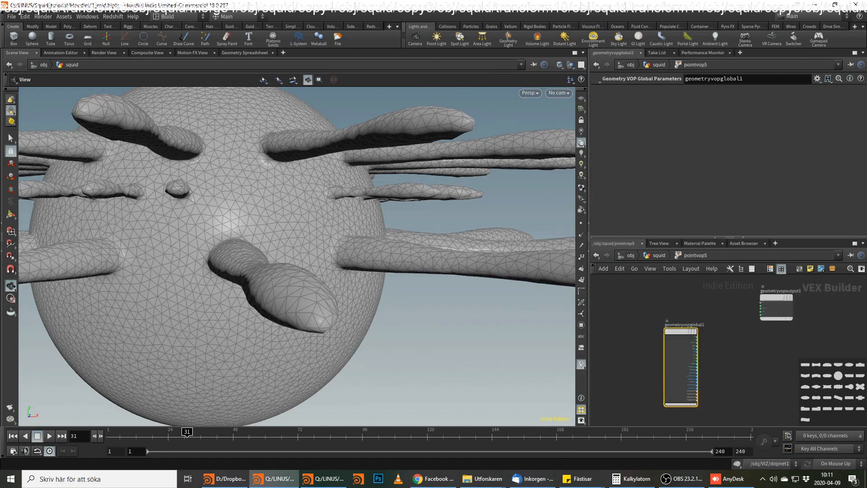
pyautogui.hotkey('alt', 'Tab')
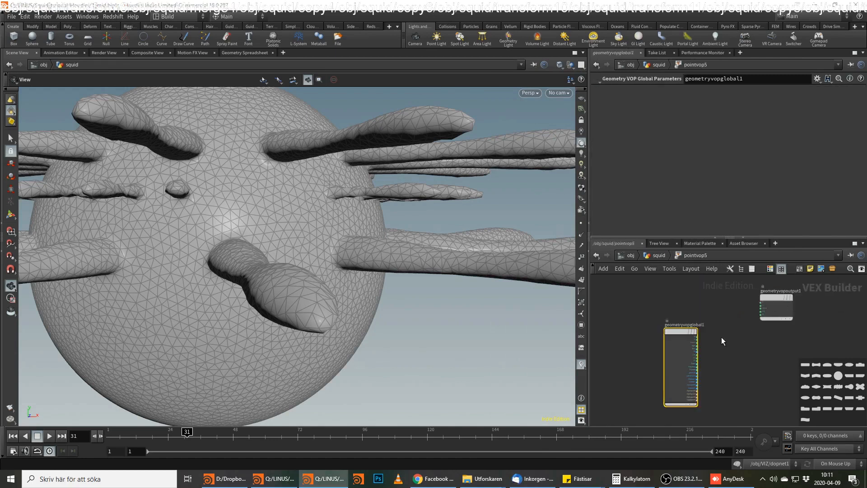
pyautogui.press('Tab')
pyautogui.write('bin')
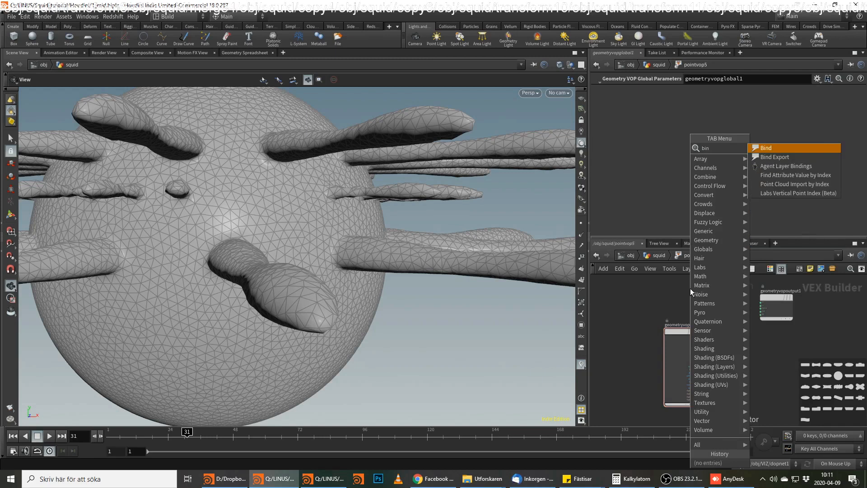
pyautogui.press('Return')
pyautogui.click(698, 289)
pyautogui.click(678, 90)
pyautogui.write('muscle_arms')
pyautogui.press('Return')
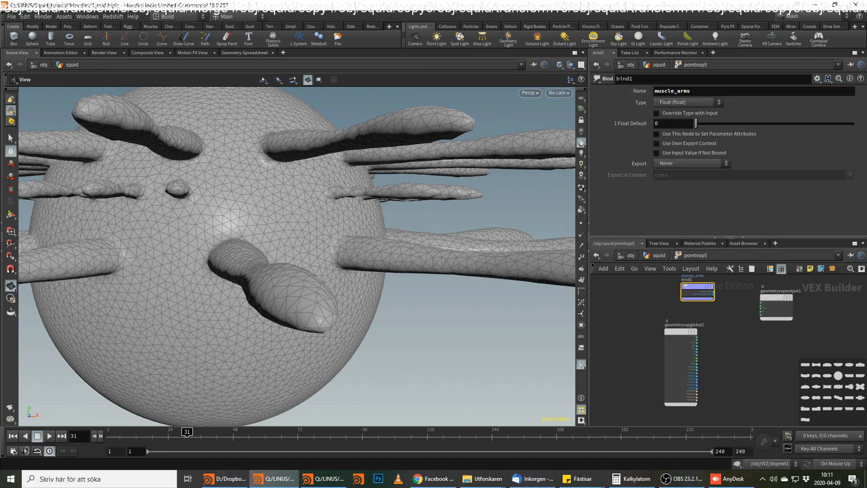
# Make room between the input and output nodes, and connect the muscle_arms Bind to a new Fit Range node.
pyautogui.hotkey('alt', 'Tab')
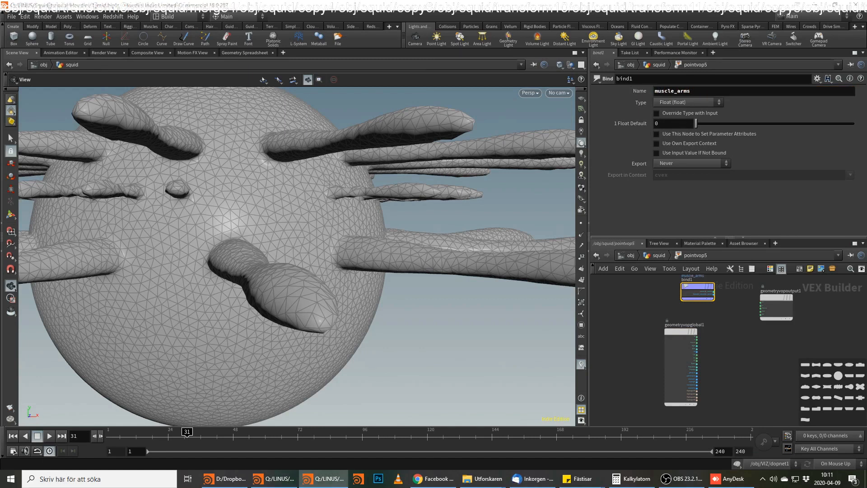
pyautogui.moveTo(680, 343); pyautogui.dragTo(624, 348)
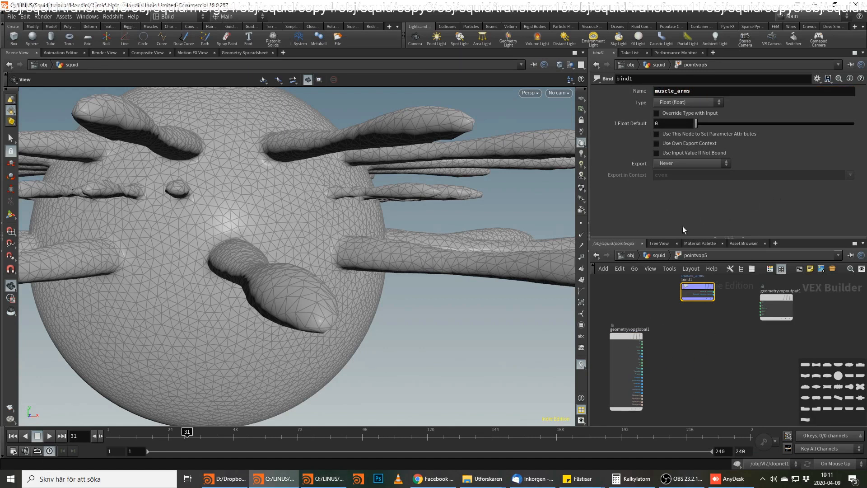
pyautogui.moveTo(701, 287); pyautogui.dragTo(648, 291)
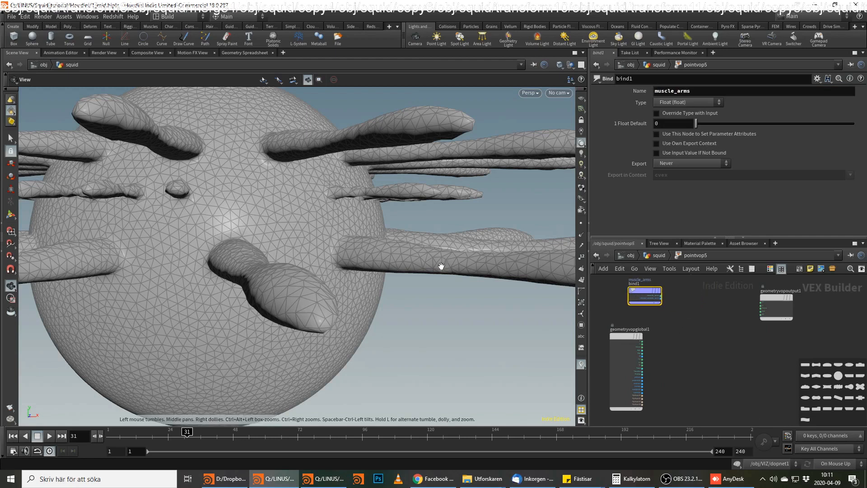
pyautogui.click(661, 296)
pyautogui.click(762, 312)
pyautogui.moveTo(253, 254); pyautogui.dragTo(357, 256)
pyautogui.click(661, 297)
pyautogui.press('Tab')
pyautogui.write('fit')
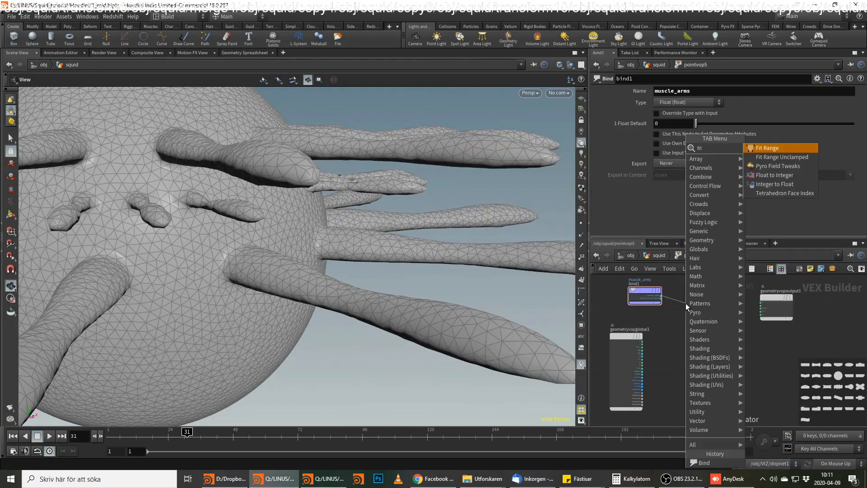
pyautogui.press('Return')
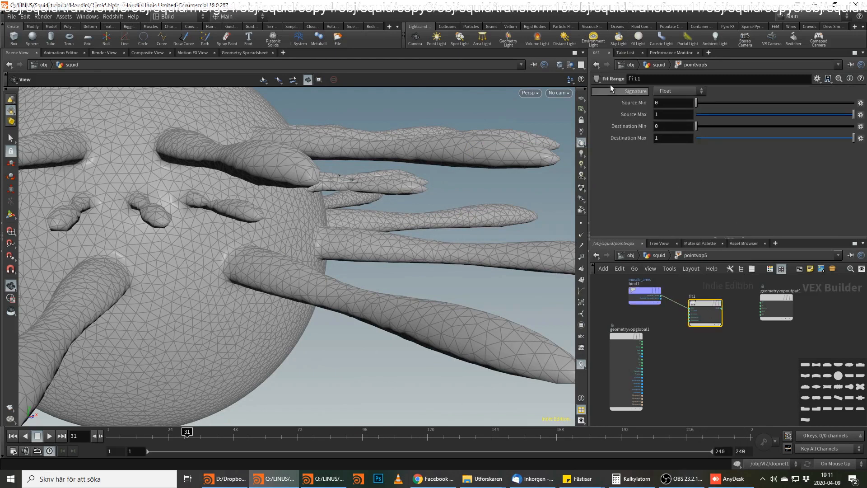
# Set the Fit Range's Destination Min to 10 and Destination Max to 20.
pyautogui.moveTo(667, 126); pyautogui.dragTo(610, 126)
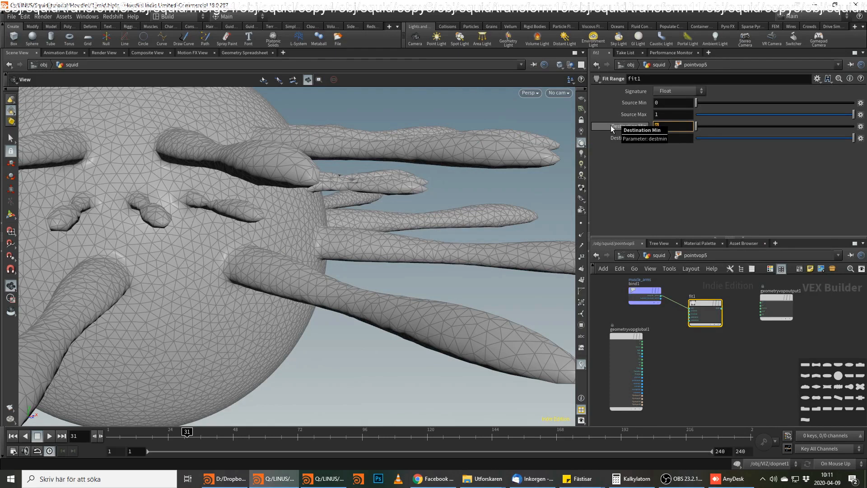
pyautogui.press('Tab')
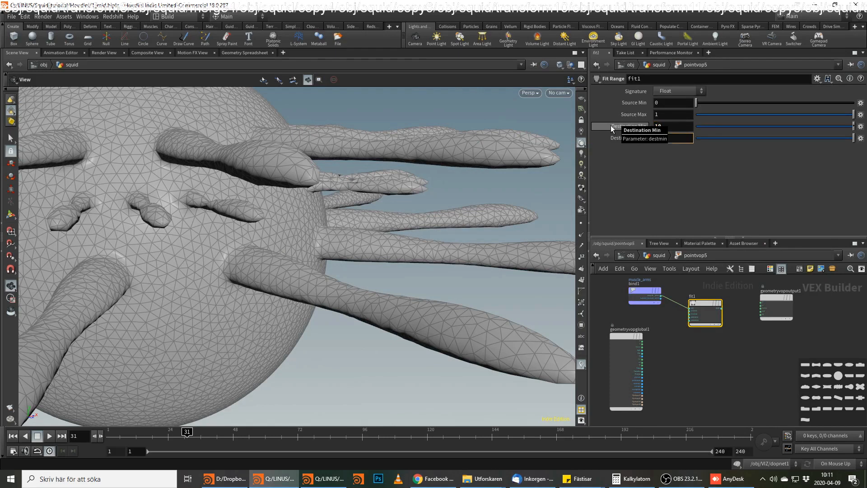
pyautogui.write('15')
pyautogui.press('Return')
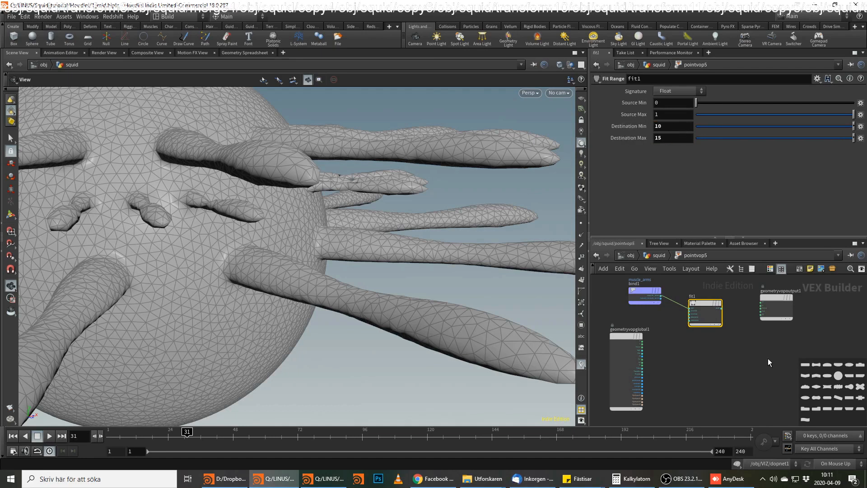
pyautogui.doubleClick(658, 137)
pyautogui.write('20')
pyautogui.press('Return')
# Move the geometry output node down and connect the Fit Range result to a new Bind Export named stretch.
pyautogui.moveTo(779, 299); pyautogui.dragTo(785, 353)
pyautogui.click(721, 308)
pyautogui.press('Tab')
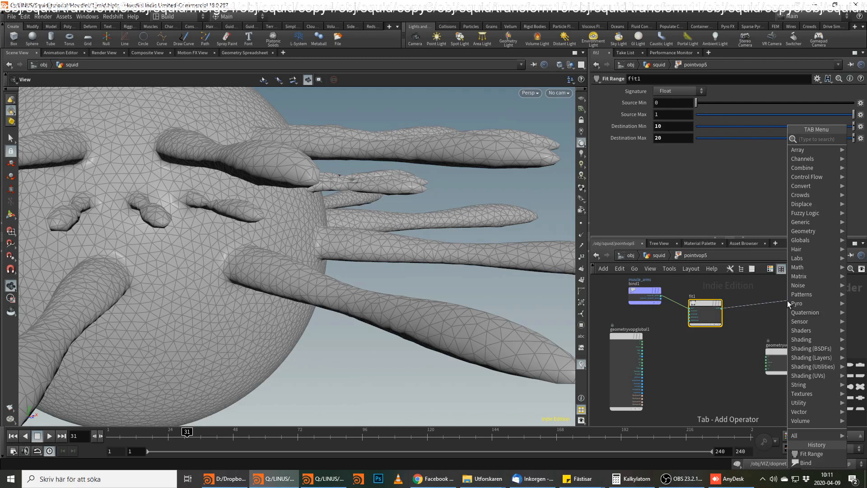
pyautogui.write('bind')
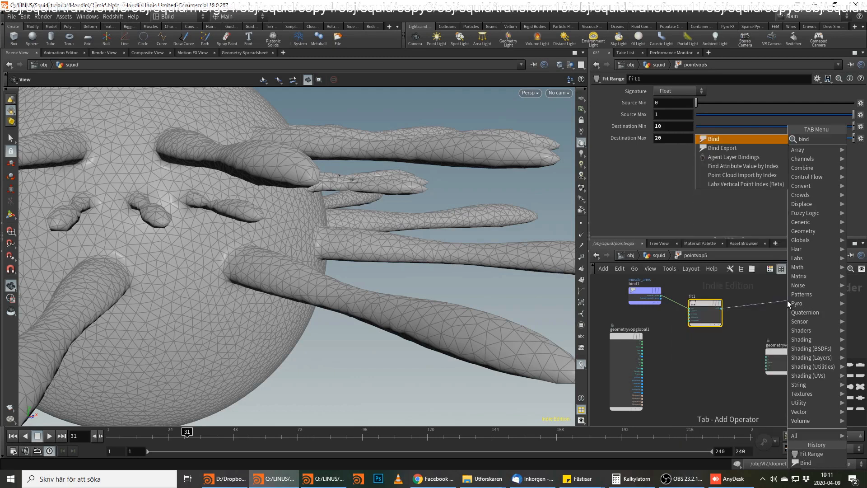
pyautogui.press('Return')
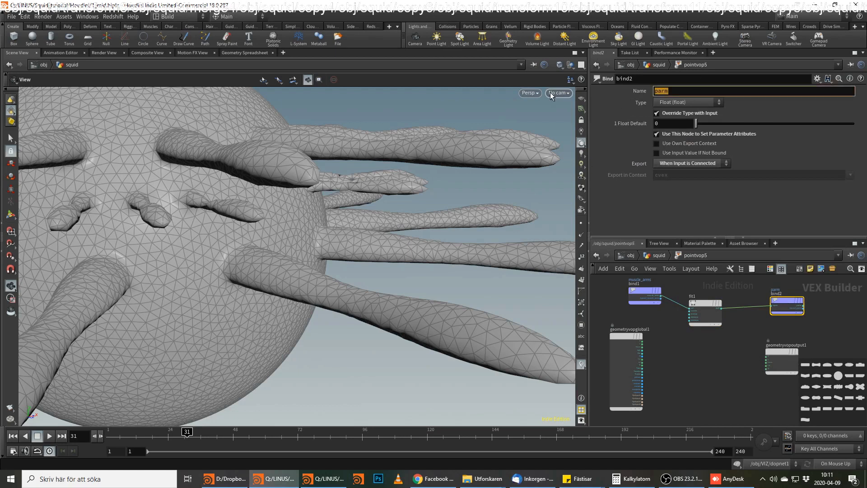
pyautogui.write('in')
pyautogui.press('BackSpace')
pyautogui.press('BackSpace')
pyautogui.press('BackSpace')
pyautogui.write('stretch')
pyautogui.press('Return')
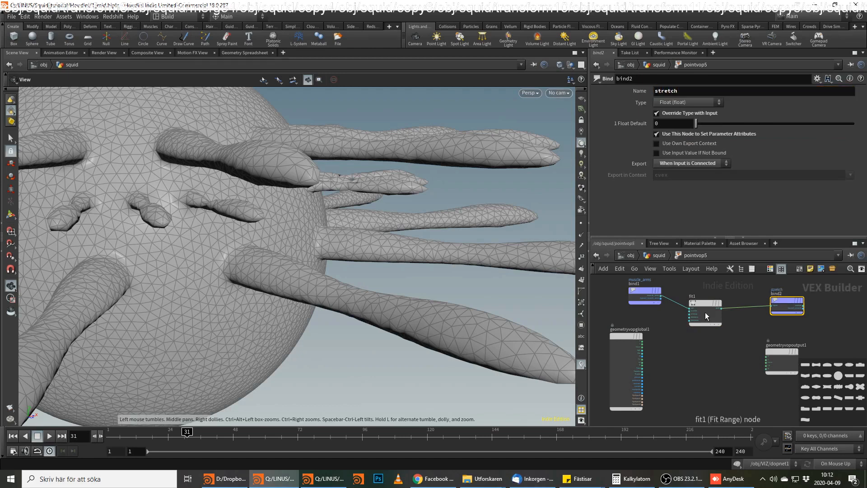
# Duplicate the stretch Bind Export below the original and set the copy's Name to damp.
pyautogui.moveTo(770, 393); pyautogui.dragTo(757, 356, button='middle')
pyautogui.press('Tab')
pyautogui.press('Escape')
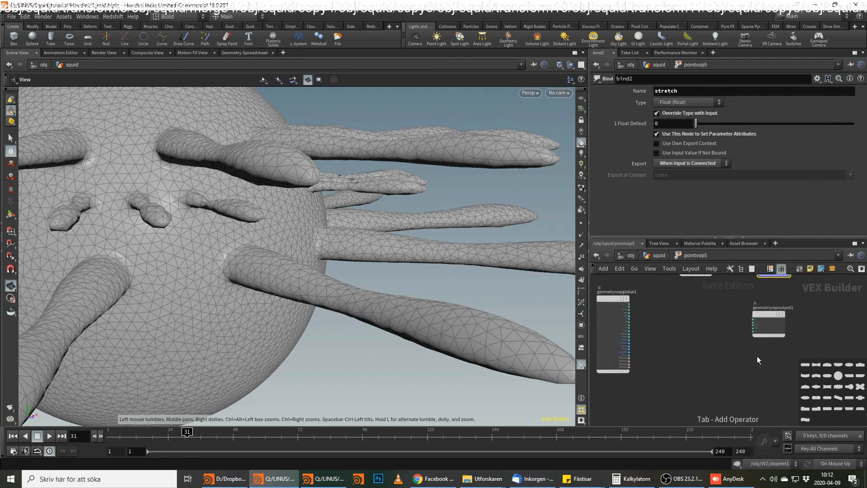
pyautogui.keyDown('alt'); pyautogui.moveTo(774, 278); pyautogui.dragTo(775, 300); pyautogui.keyUp('alt')
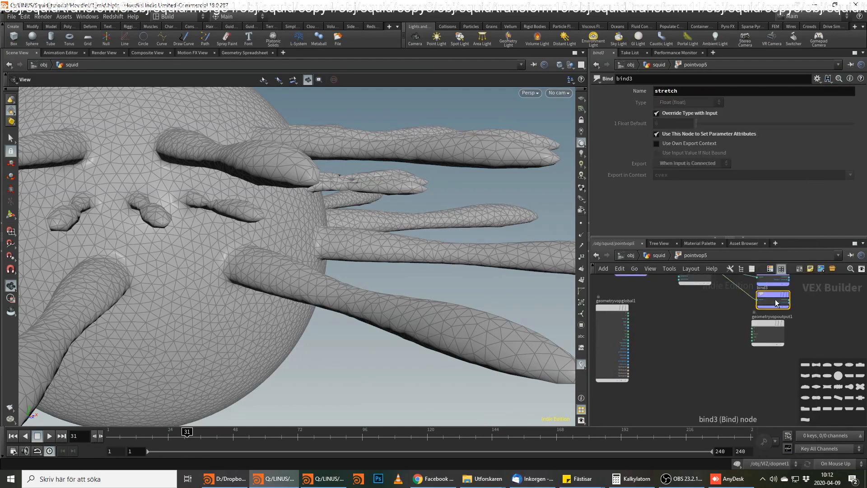
pyautogui.doubleClick(675, 92)
pyautogui.write('damp')
pyautogui.press('Return')
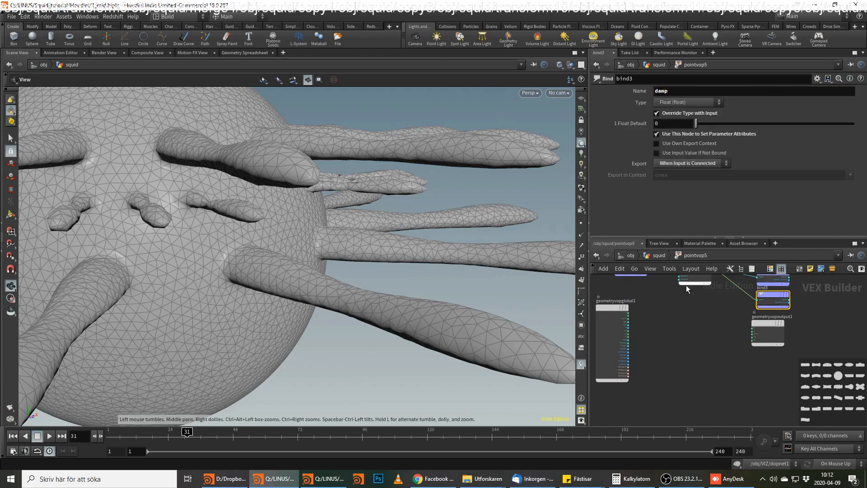
# Add a float Constant of 0.015, connect it to the damp Bind instead of the Fit Range, and place it below fit1.
pyautogui.scroll(3, 712, 312)
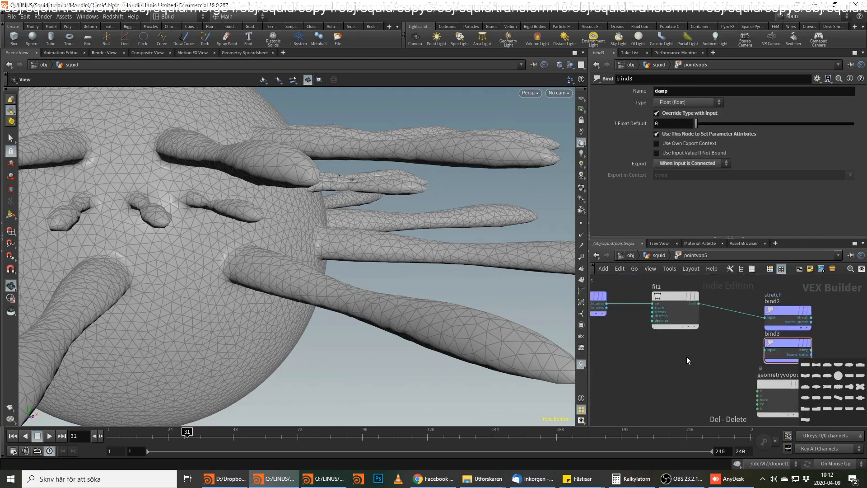
pyautogui.press('Tab')
pyautogui.write('con')
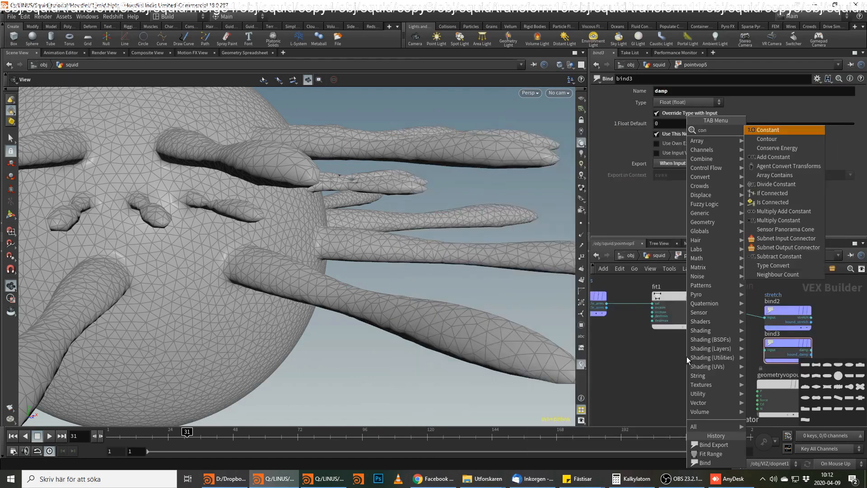
pyautogui.press('Return')
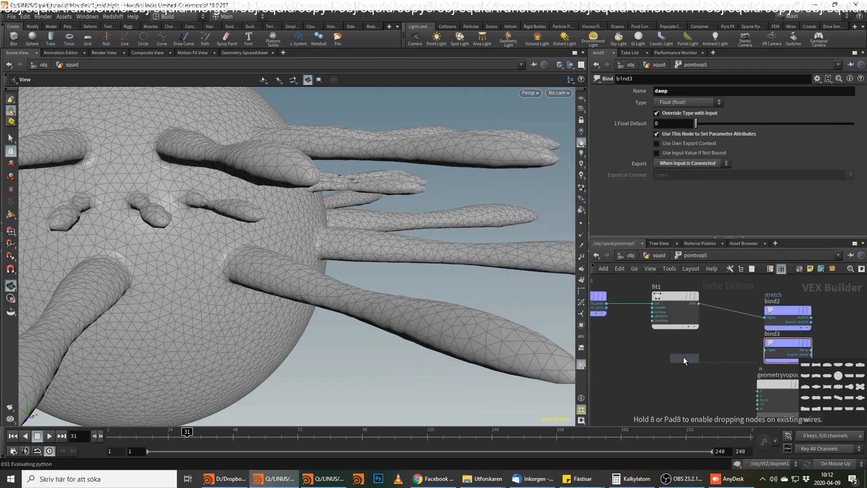
pyautogui.click(684, 357)
pyautogui.click(667, 103)
pyautogui.write('.')
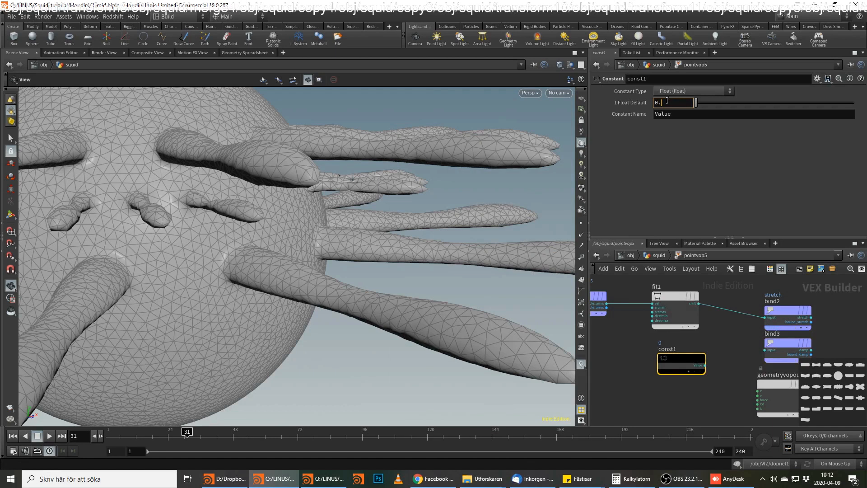
pyautogui.write('015')
pyautogui.press('Return')
pyautogui.click(722, 347)
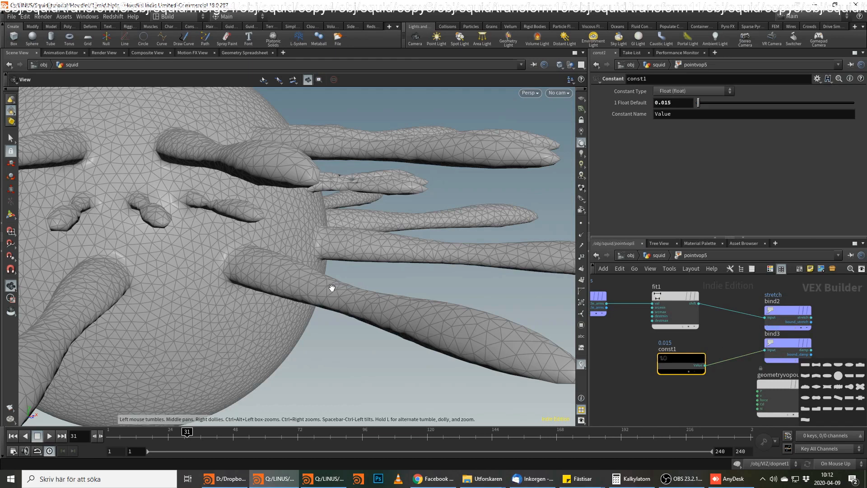
pyautogui.moveTo(332, 287); pyautogui.dragTo(345, 299)
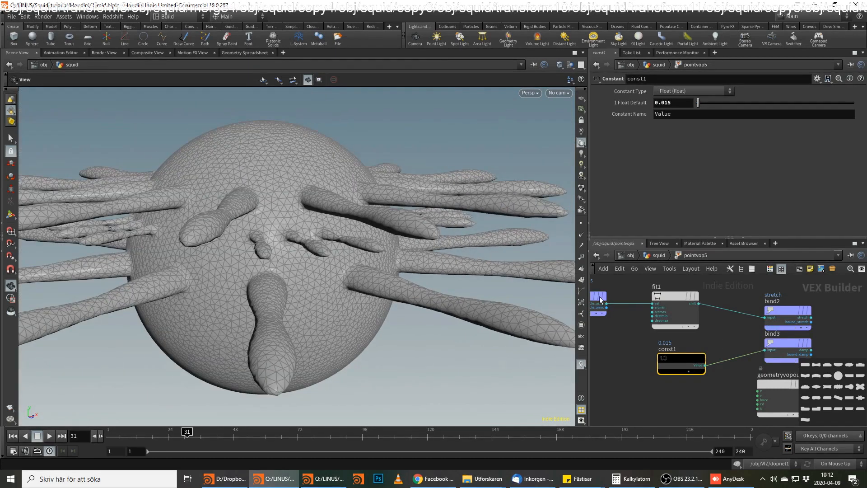
pyautogui.moveTo(668, 365); pyautogui.dragTo(662, 354)
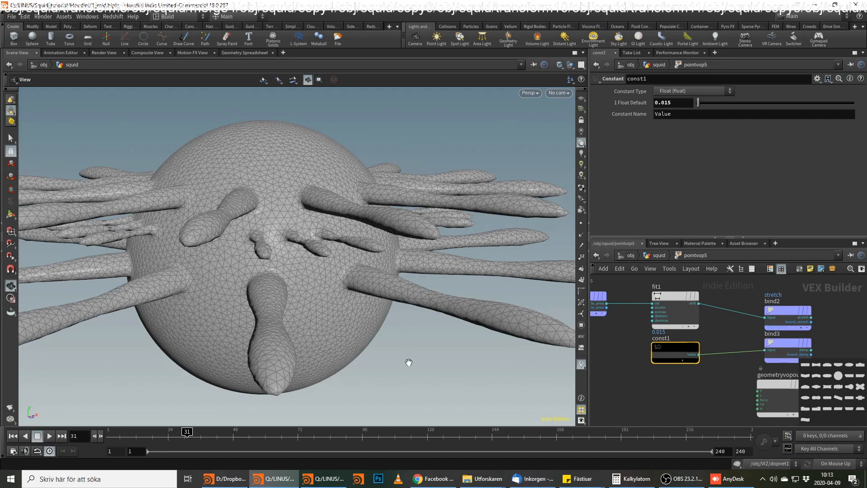
# Leave the Point VOP's inner network and return to the squid geometry network.
pyautogui.scroll(-2, 768, 389)
pyautogui.moveTo(759, 351); pyautogui.dragTo(766, 367)
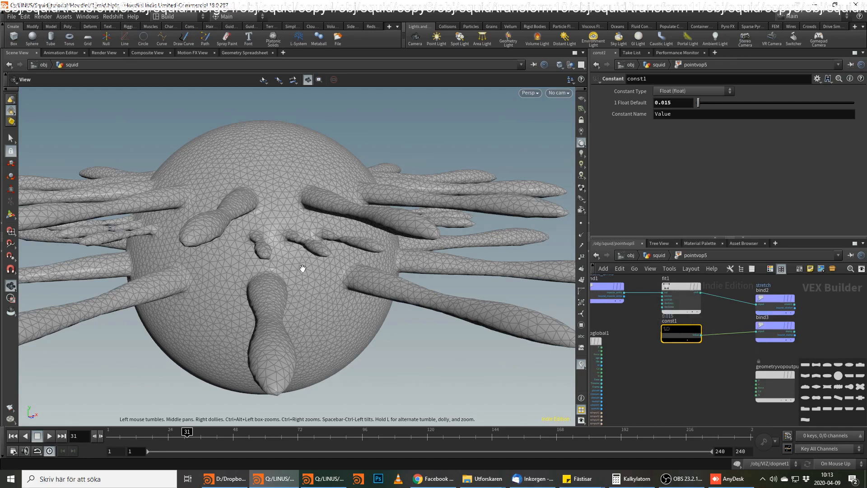
pyautogui.moveTo(299, 271); pyautogui.dragTo(335, 277)
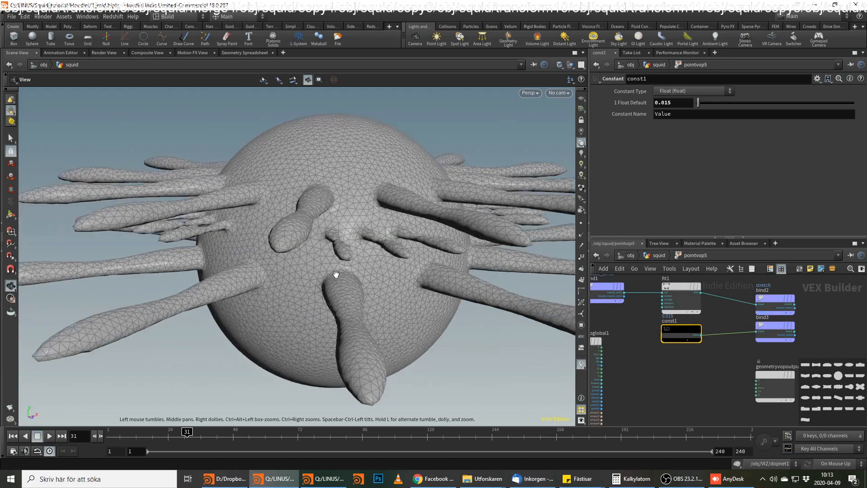
pyautogui.click(656, 256)
pyautogui.doubleClick(669, 379)
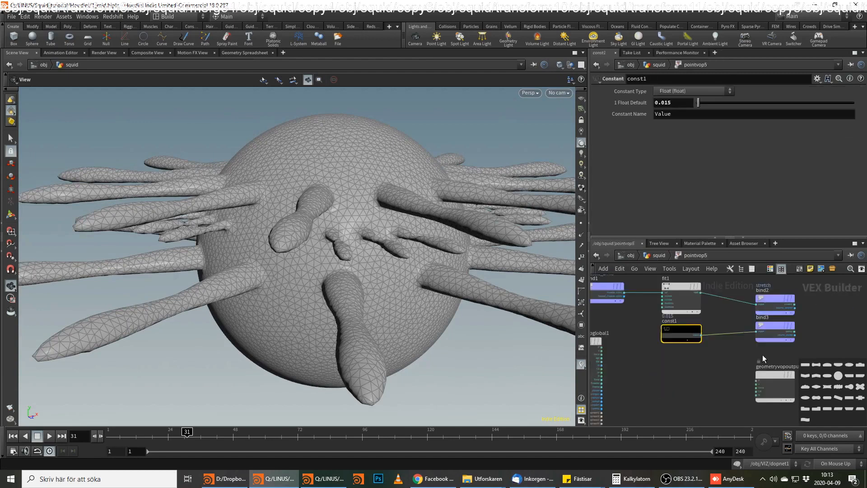
pyautogui.click(768, 326)
pyautogui.click(658, 257)
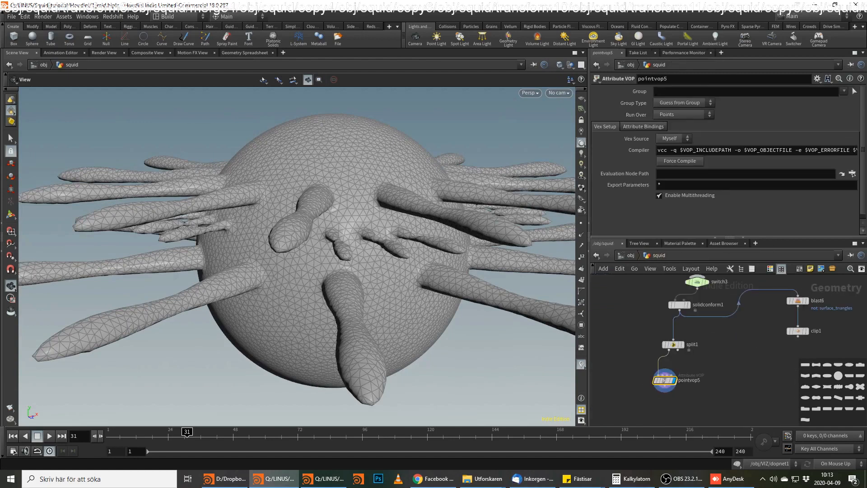
pyautogui.hotkey('alt', 'Tab')
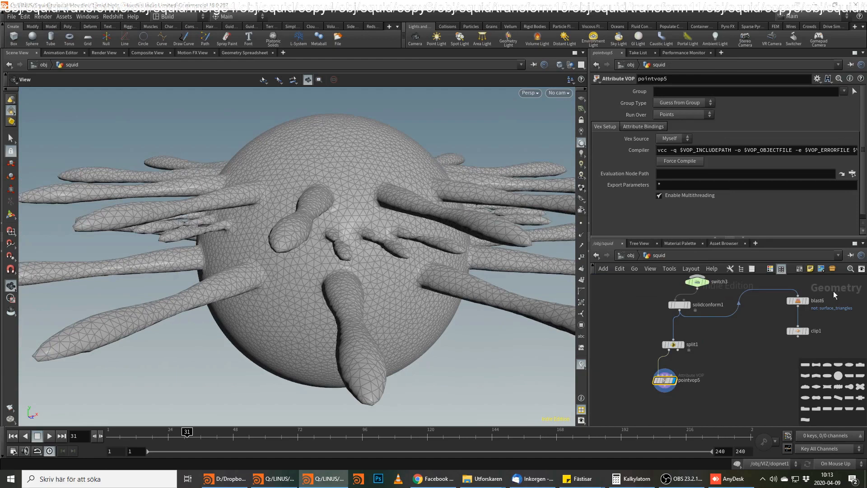
pyautogui.hotkey('alt', 'Tab')
pyautogui.hotkey('alt', 'Tab')
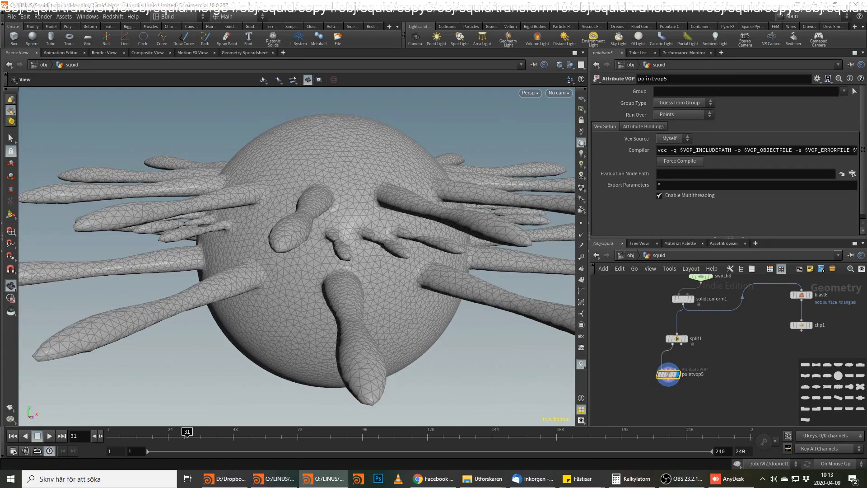
# Add a Merge node below pointvop5 and connect pointvop5's output to it.
pyautogui.moveTo(669, 384); pyautogui.dragTo(698, 408)
pyautogui.write('mer')
pyautogui.press('Return')
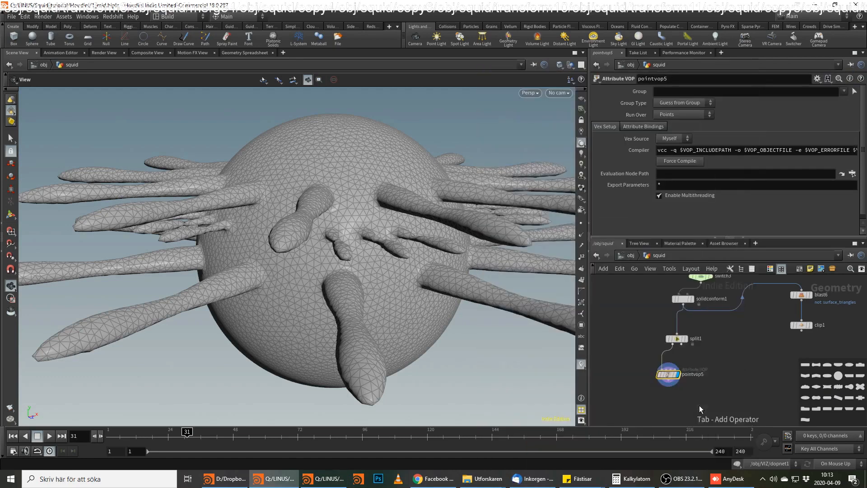
pyautogui.moveTo(700, 409); pyautogui.dragTo(725, 412)
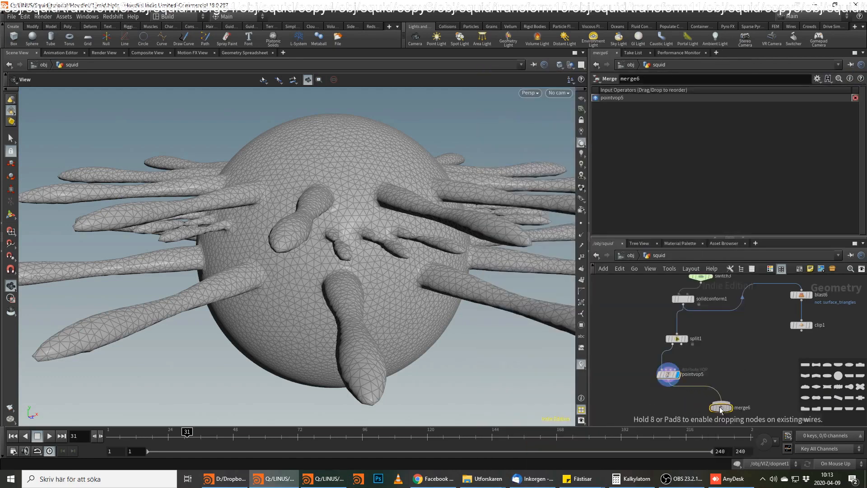
# Rearrange solidconform1, split1, the Point VOP and the Merge to make room for a second branch under the split.
pyautogui.moveTo(677, 339); pyautogui.dragTo(714, 338)
pyautogui.moveTo(681, 299); pyautogui.dragTo(708, 299)
pyautogui.moveTo(709, 299); pyautogui.dragTo(701, 357, button='middle')
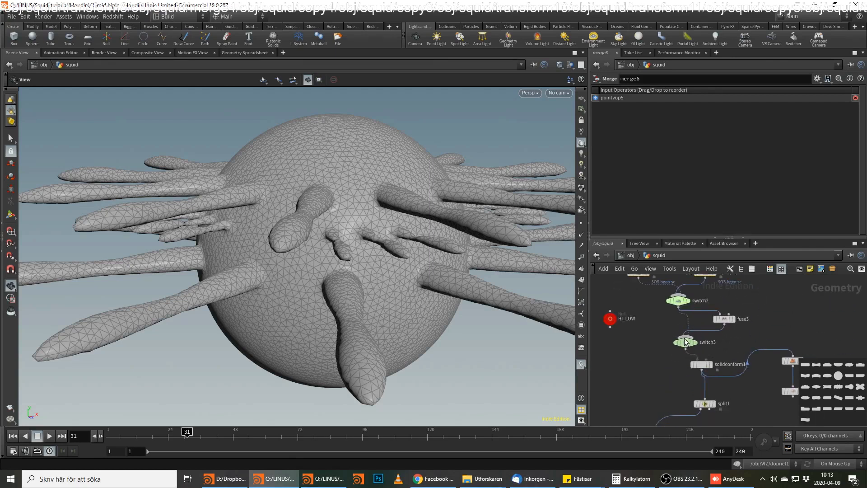
pyautogui.moveTo(701, 366); pyautogui.dragTo(678, 362)
pyautogui.moveTo(731, 387); pyautogui.dragTo(747, 356, button='middle')
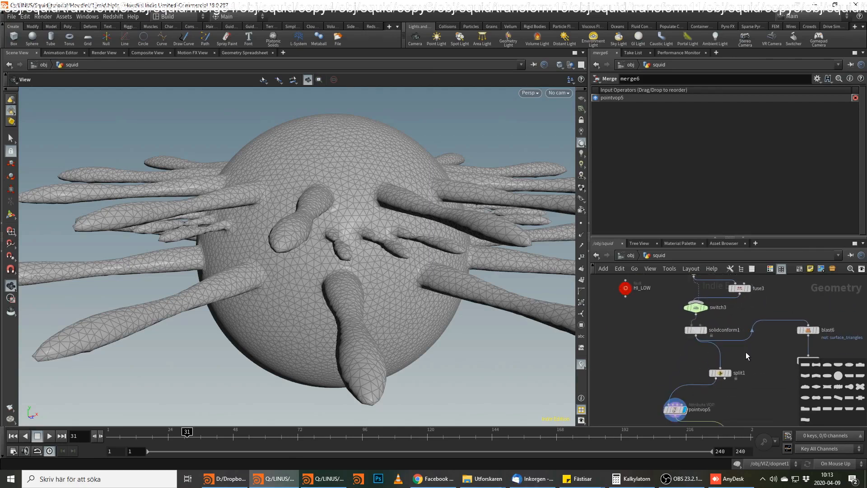
pyautogui.moveTo(741, 400); pyautogui.dragTo(752, 361, button='middle')
pyautogui.moveTo(684, 369); pyautogui.dragTo(651, 371)
pyautogui.moveTo(741, 404); pyautogui.dragTo(714, 403)
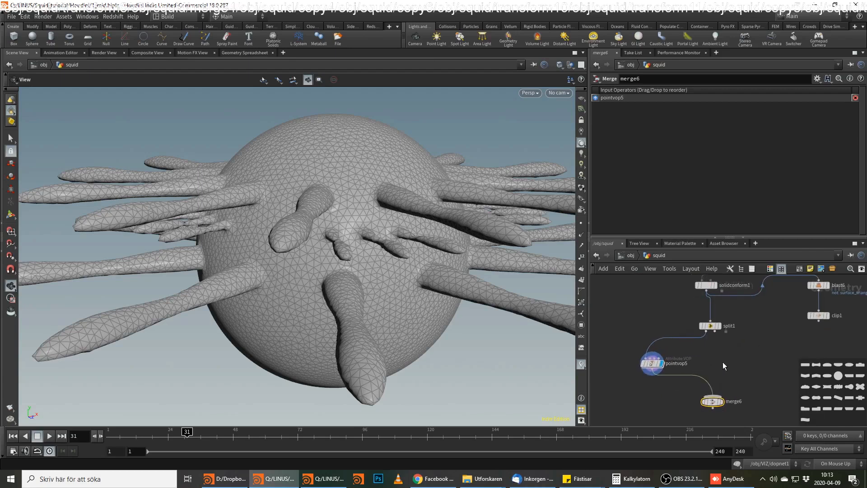
# Duplicate the Point VOP onto split1's second output and rename the original one muslce.
pyautogui.moveTo(670, 357); pyautogui.dragTo(669, 388, button='middle')
pyautogui.keyDown('alt'); pyautogui.moveTo(649, 396); pyautogui.dragTo(740, 399); pyautogui.keyUp('alt')
pyautogui.click(667, 398)
pyautogui.write('muslce')
pyautogui.press('Return')
# Rename the duplicated Point VOP on split1's second output as fat_skin.
pyautogui.click(767, 398)
pyautogui.write('fat_slom')
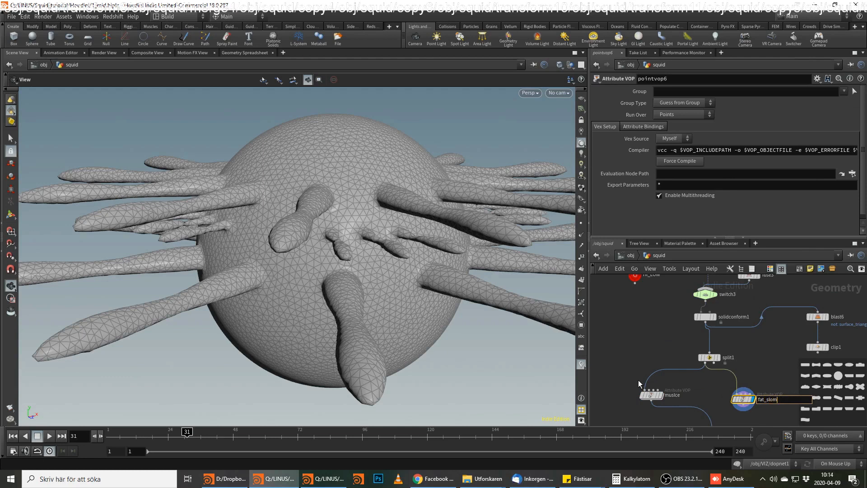
pyautogui.press('BackSpace')
pyautogui.write('kin')
pyautogui.press('Return')
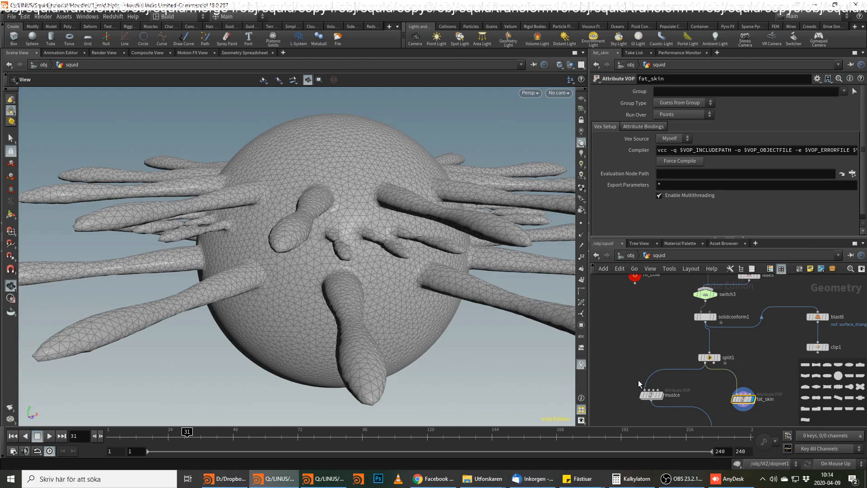
# Add a Vellum Constraints node connected below merge6 and display its result.
pyautogui.moveTo(775, 365); pyautogui.dragTo(725, 354, button='middle')
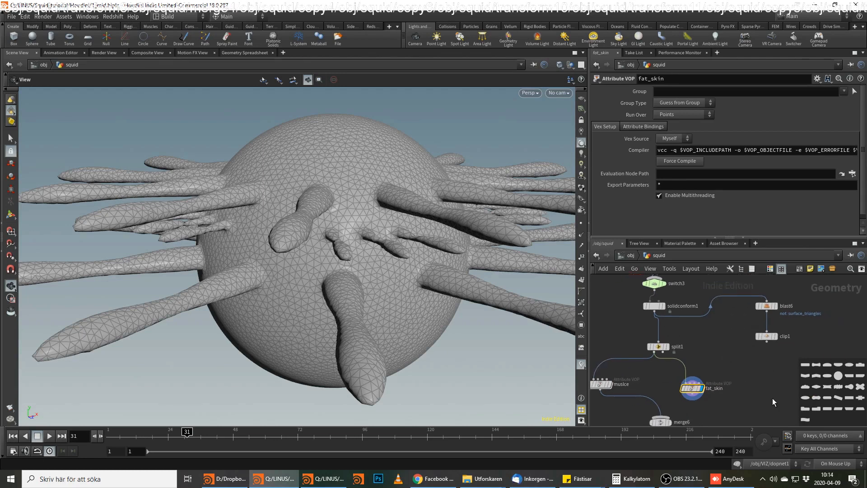
pyautogui.click(782, 268)
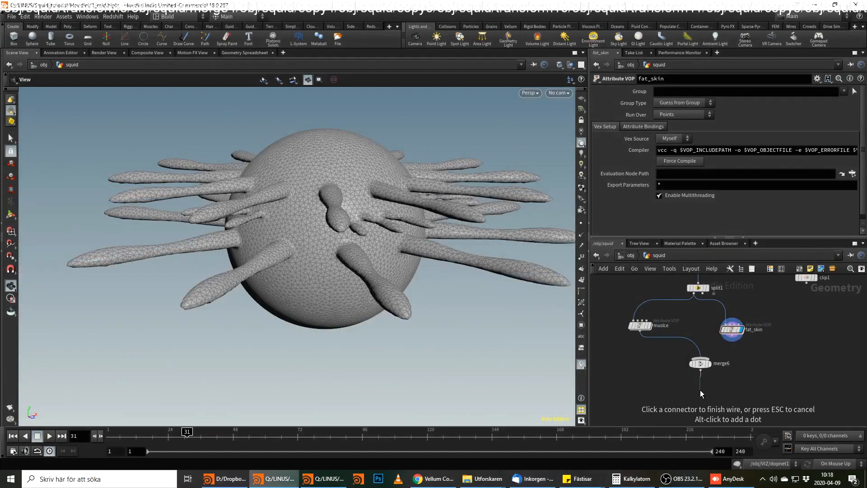
pyautogui.click(700, 389)
pyautogui.write('vell c')
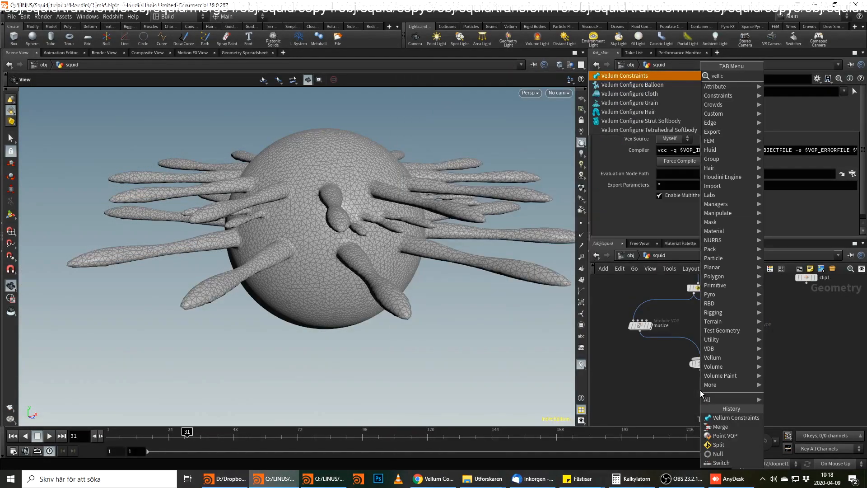
pyautogui.press('Return')
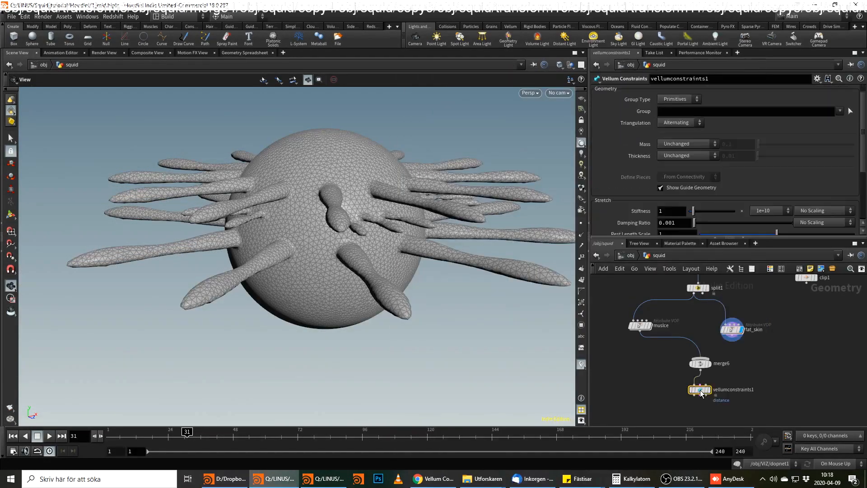
pyautogui.click(711, 389)
pyautogui.click(710, 390)
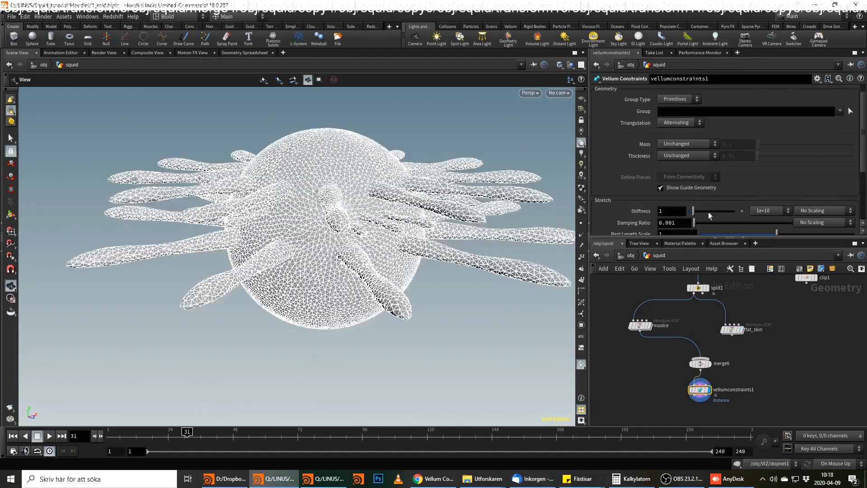
# Set the Vellum Constraints node's Constraint Type to Tetrahedral Stretch.
pyautogui.click(679, 98)
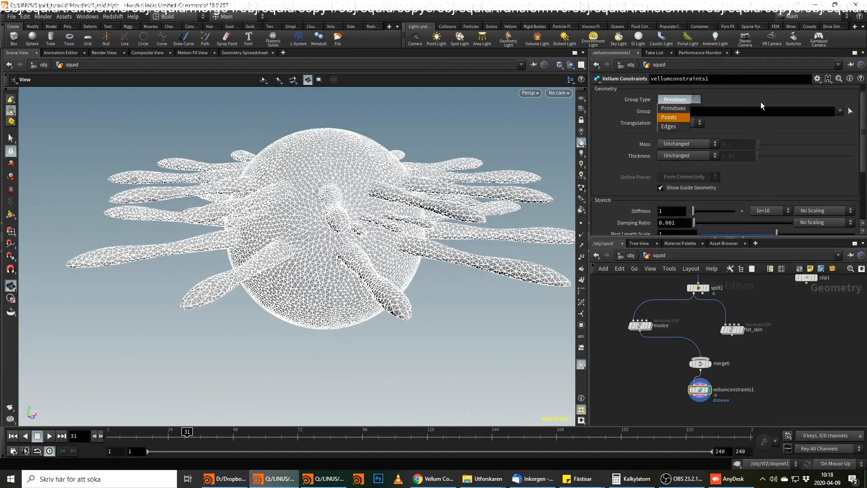
pyautogui.scroll(1, 787, 118)
pyautogui.click(698, 92)
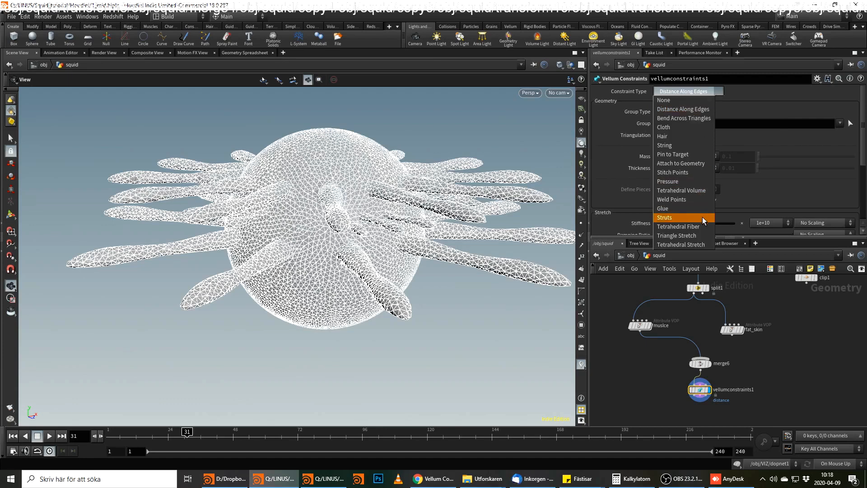
pyautogui.click(702, 244)
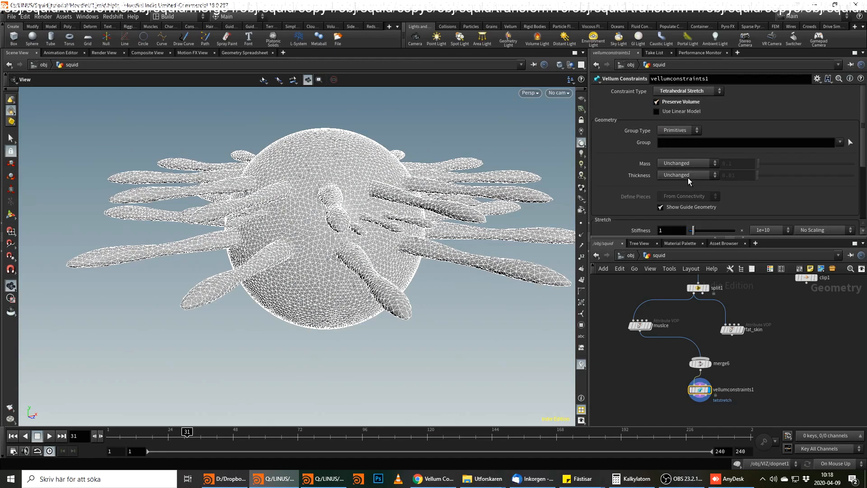
# Set both Mass and Thickness of the tetrahedral stretch constraint to Calculate Varying.
pyautogui.click(688, 164)
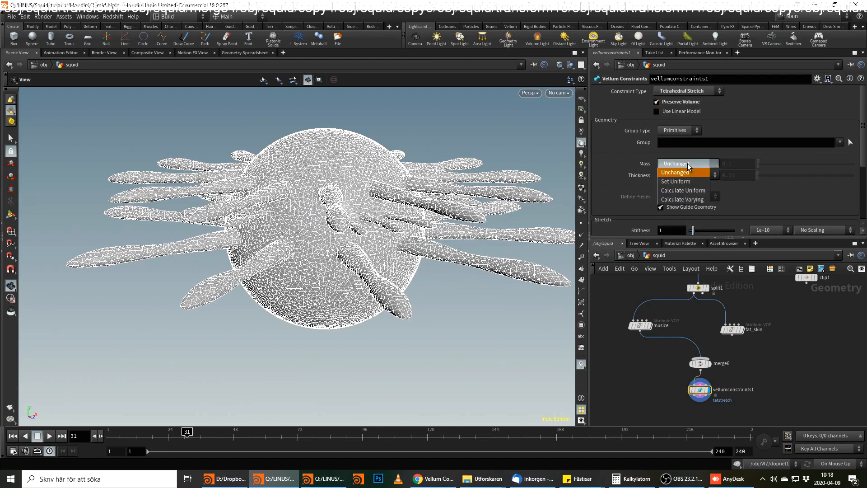
pyautogui.click(694, 200)
pyautogui.click(693, 186)
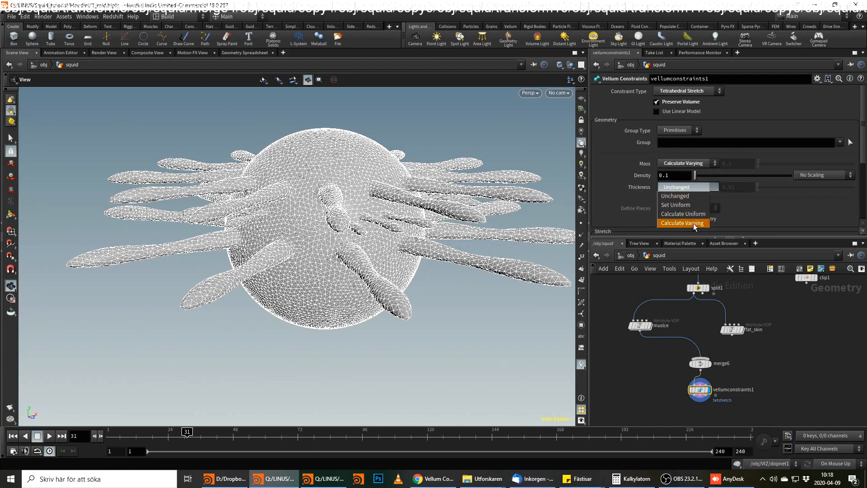
pyautogui.click(692, 224)
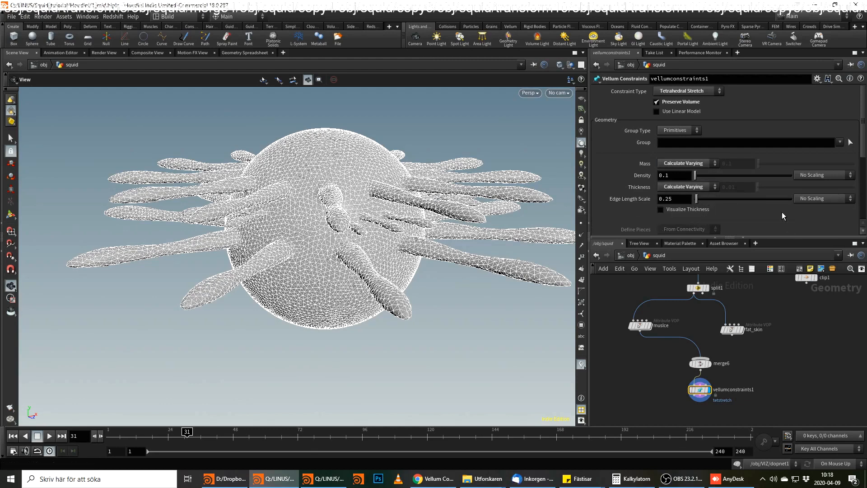
# Turn on Visualize Thickness and inspect the point thickness on the squid's tentacles.
pyautogui.click(661, 209)
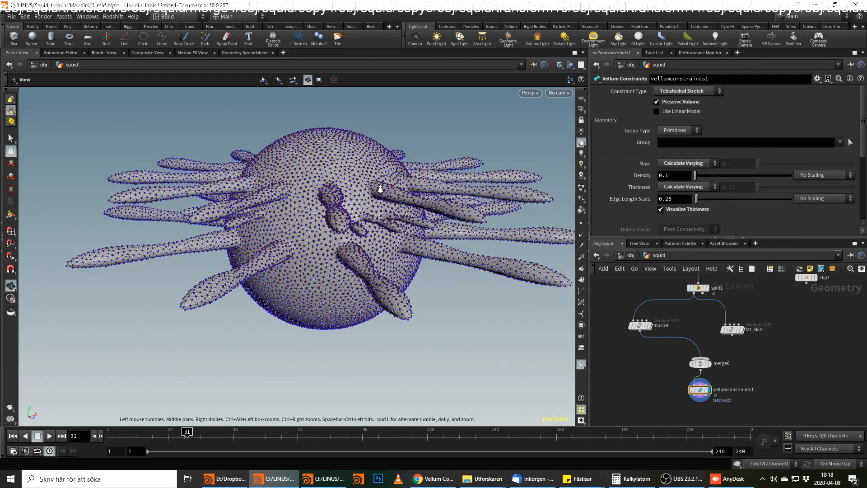
pyautogui.scroll(5, 401, 187)
pyautogui.moveTo(401, 187); pyautogui.dragTo(523, 248)
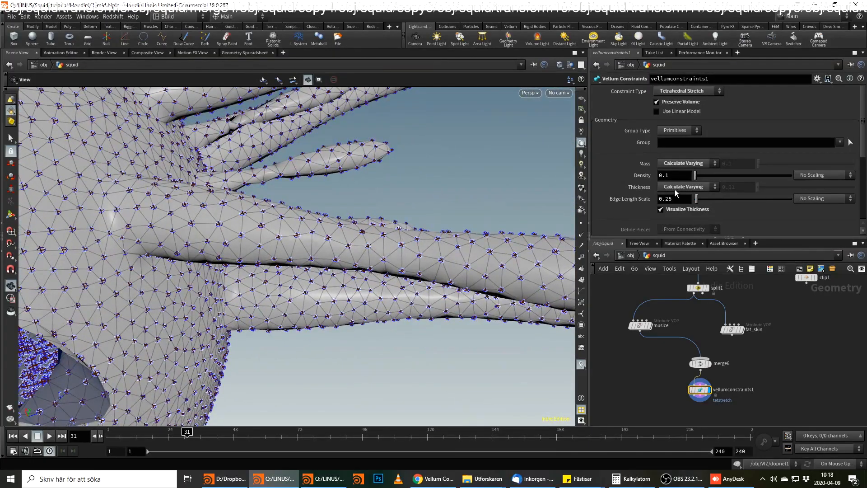
pyautogui.moveTo(427, 244); pyautogui.dragTo(343, 234)
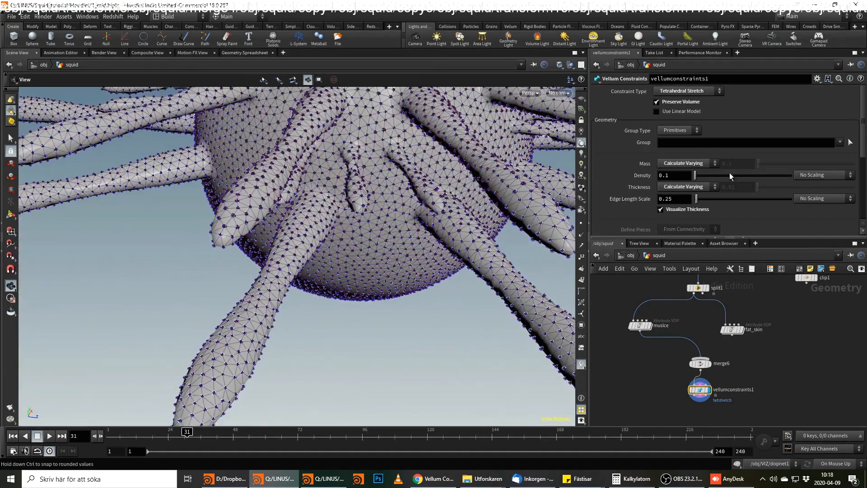
# Switch the constraint's Thickness and Mass to Calculate Uniform.
pyautogui.click(698, 187)
pyautogui.click(696, 214)
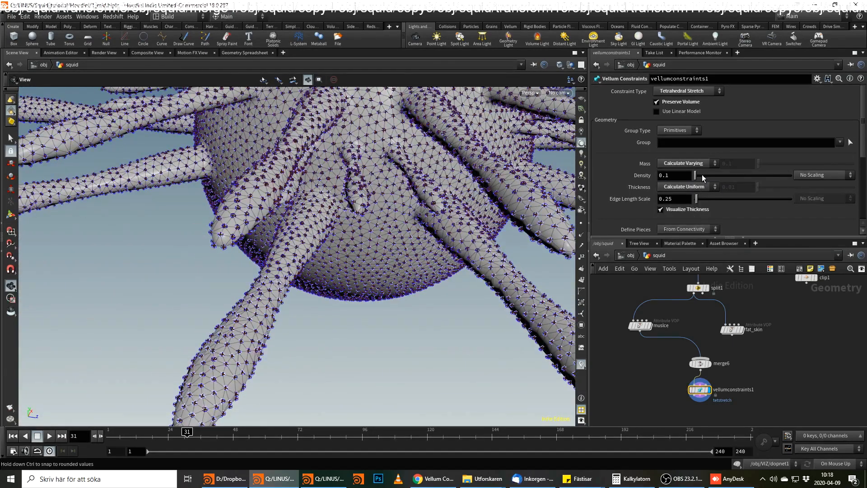
pyautogui.click(698, 165)
pyautogui.click(685, 191)
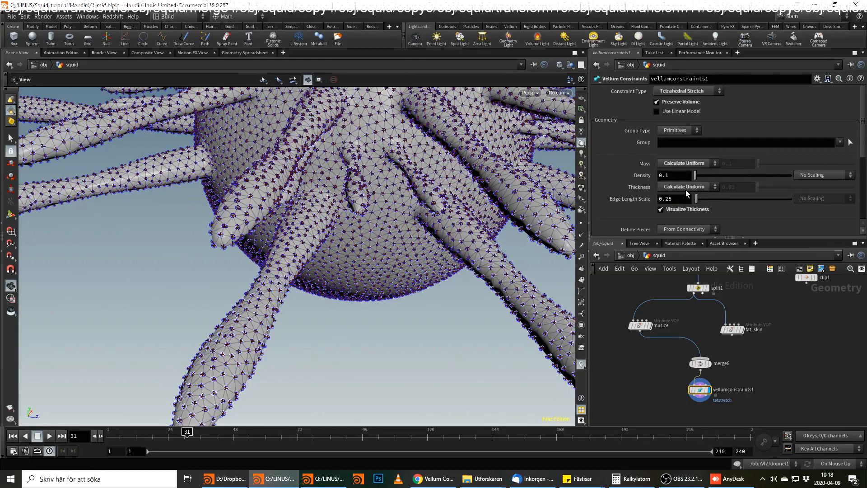
# Examine the uniform thickness spheres around the squid's body and tentacles from several angles and distances.
pyautogui.moveTo(459, 181); pyautogui.dragTo(654, 291)
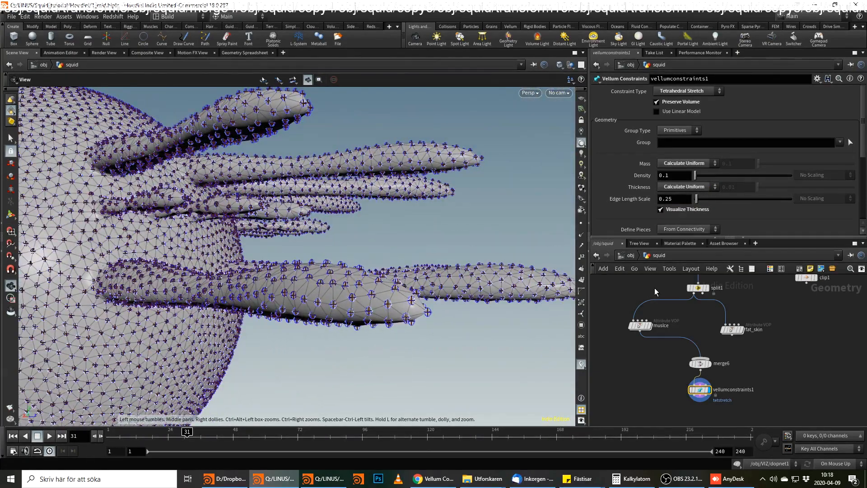
pyautogui.moveTo(368, 282); pyautogui.dragTo(415, 244)
pyautogui.moveTo(302, 186); pyautogui.dragTo(320, 209, button='middle')
pyautogui.moveTo(321, 208); pyautogui.dragTo(316, 149)
pyautogui.moveTo(294, 136); pyautogui.dragTo(295, 158, button='right')
pyautogui.moveTo(393, 158); pyautogui.dragTo(338, 196)
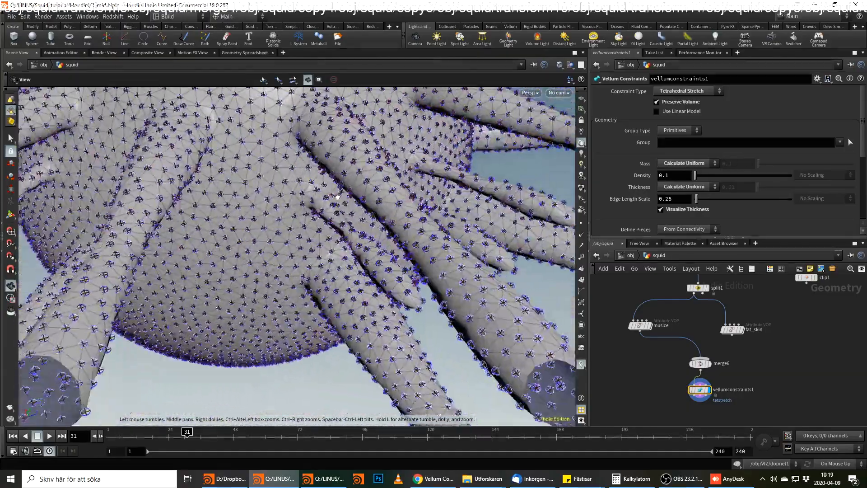
pyautogui.moveTo(337, 197); pyautogui.dragTo(355, 274, button='right')
pyautogui.moveTo(355, 274); pyautogui.dragTo(492, 212)
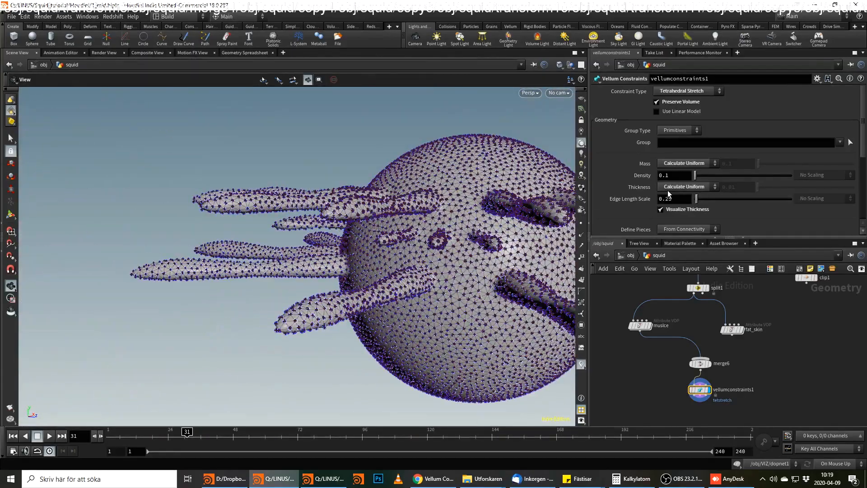
pyautogui.moveTo(406, 253); pyautogui.dragTo(374, 271)
pyautogui.moveTo(374, 272); pyautogui.dragTo(437, 250, button='right')
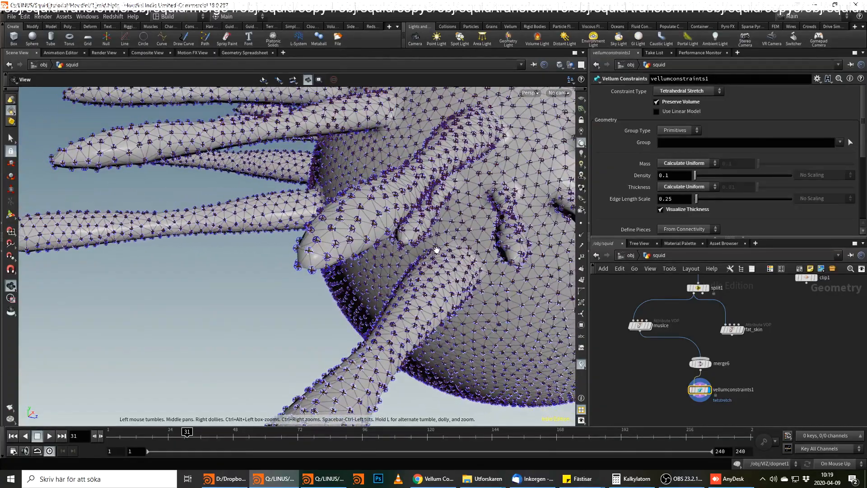
pyautogui.moveTo(379, 223); pyautogui.dragTo(501, 235)
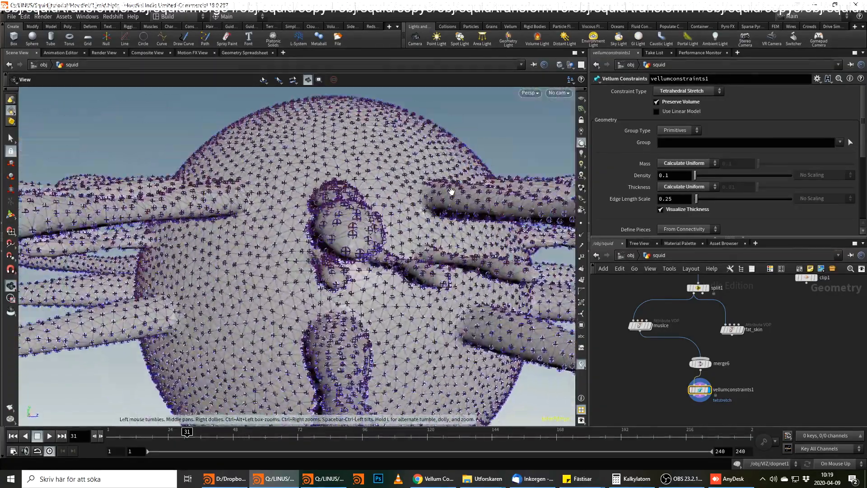
# Set the thickness Edge Length Scale to 0.5.
pyautogui.doubleClick(664, 197)
pyautogui.write('0.5')
pyautogui.press('Return')
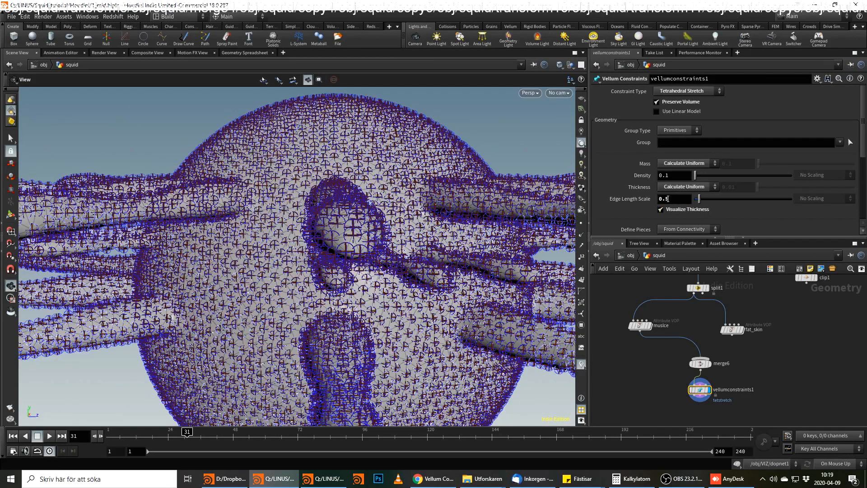
# Set the thickness Edge Length Scale to 0.25 and inspect the point thickness around the squid's body and tentacles.
pyautogui.moveTo(669, 199); pyautogui.dragTo(665, 198)
pyautogui.moveTo(454, 264); pyautogui.dragTo(372, 227)
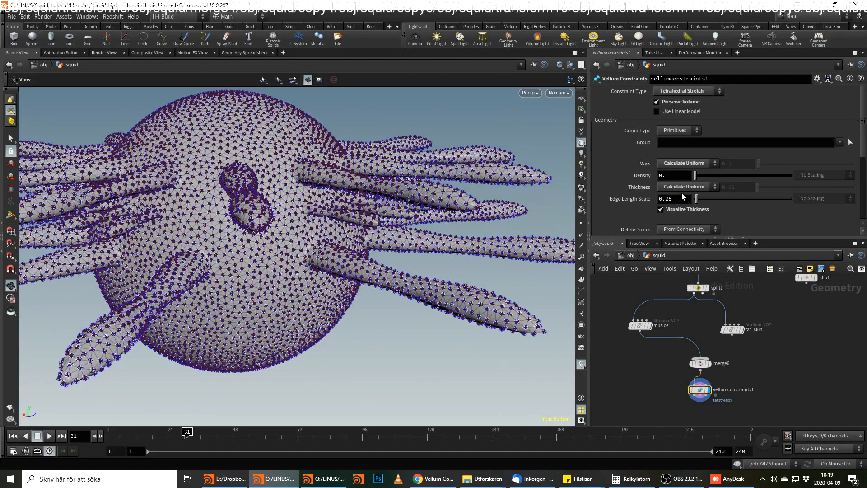
pyautogui.moveTo(322, 197); pyautogui.dragTo(377, 227)
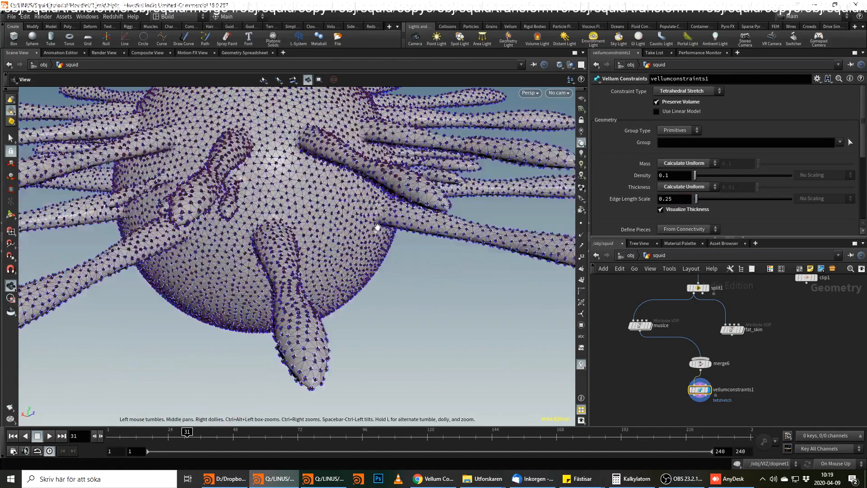
# Set the multiplier of the constraint's Stretch Stiffness to 0.00001.
pyautogui.scroll(-3, 637, 163)
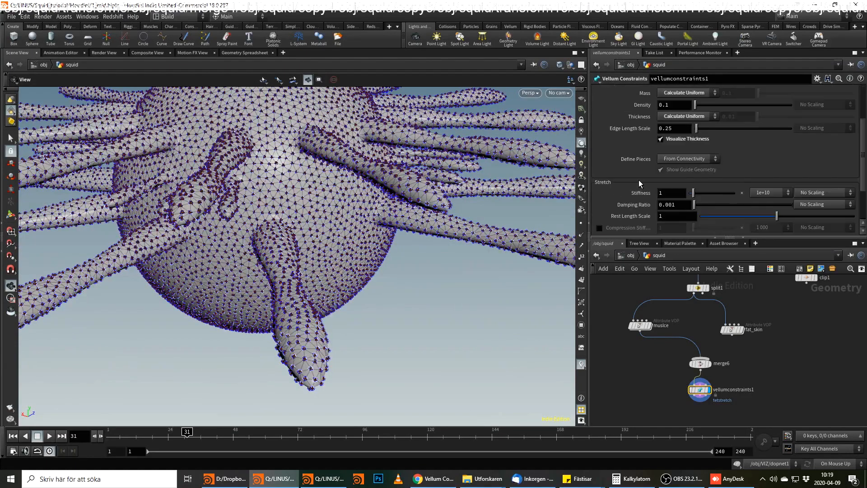
pyautogui.scroll(-2, 639, 181)
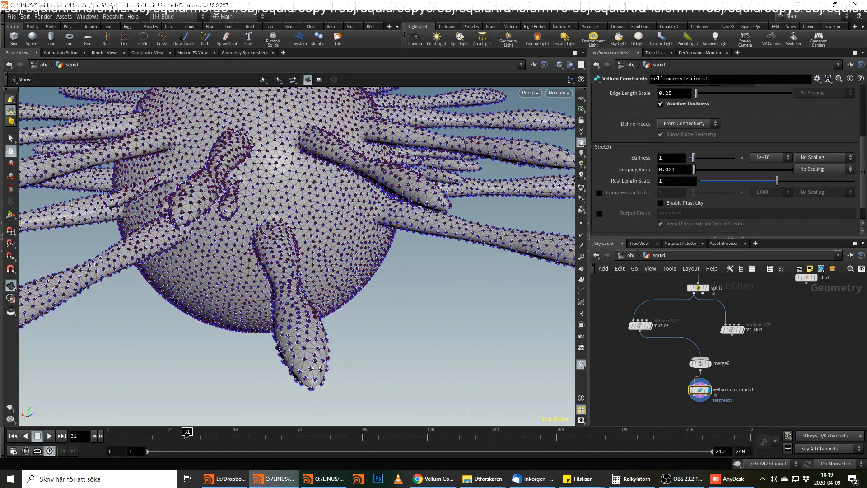
pyautogui.hotkey('alt', 'Tab')
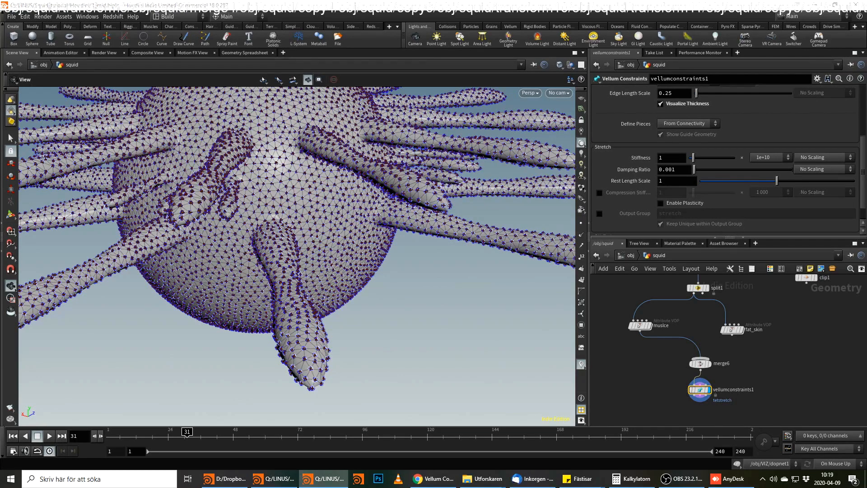
pyautogui.scroll(-2, 721, 200)
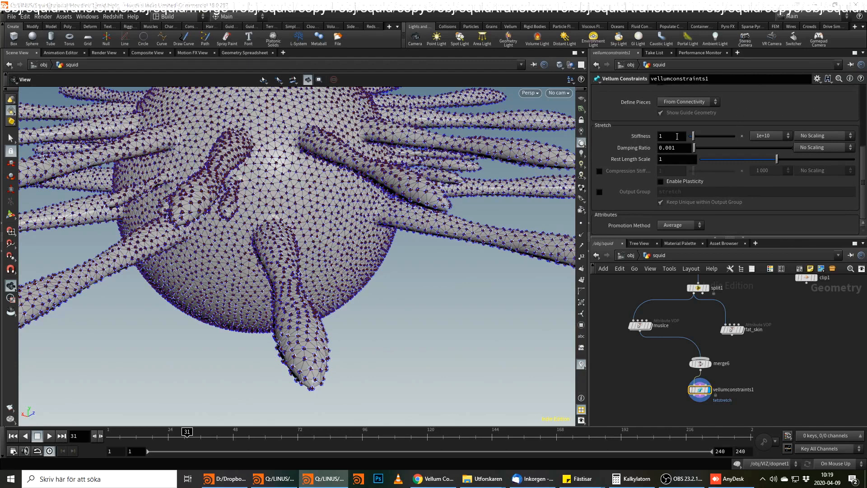
pyautogui.click(762, 137)
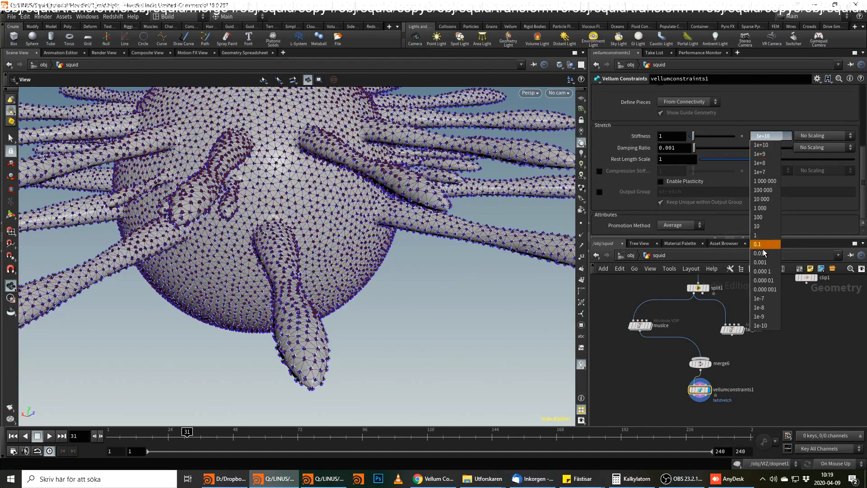
pyautogui.click(765, 280)
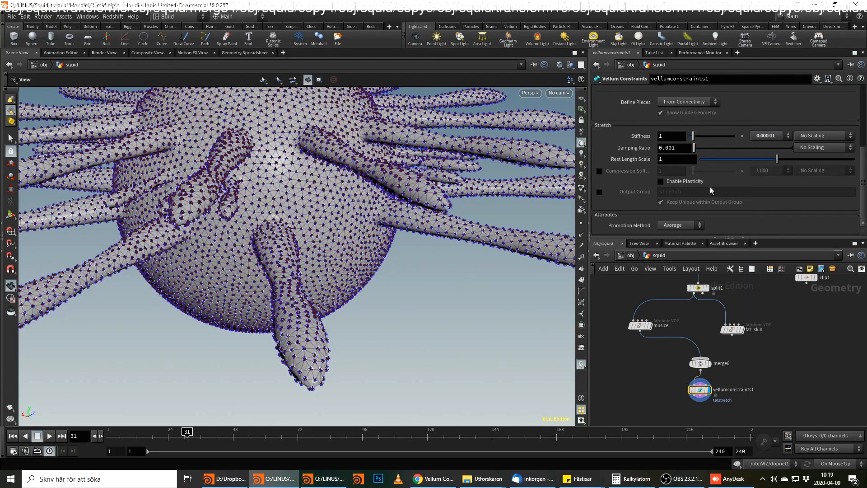
# Scale the Stretch Stiffness by attribute, using stretch as the Stiffness Attribute.
pyautogui.click(824, 137)
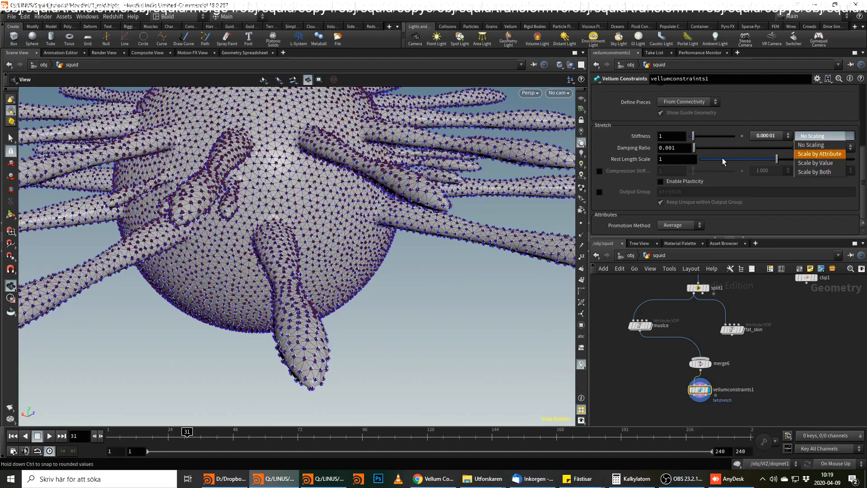
pyautogui.click(822, 154)
pyautogui.click(698, 136)
pyautogui.moveTo(681, 136); pyautogui.dragTo(711, 136)
pyautogui.press('BackSpace')
pyautogui.click(847, 386)
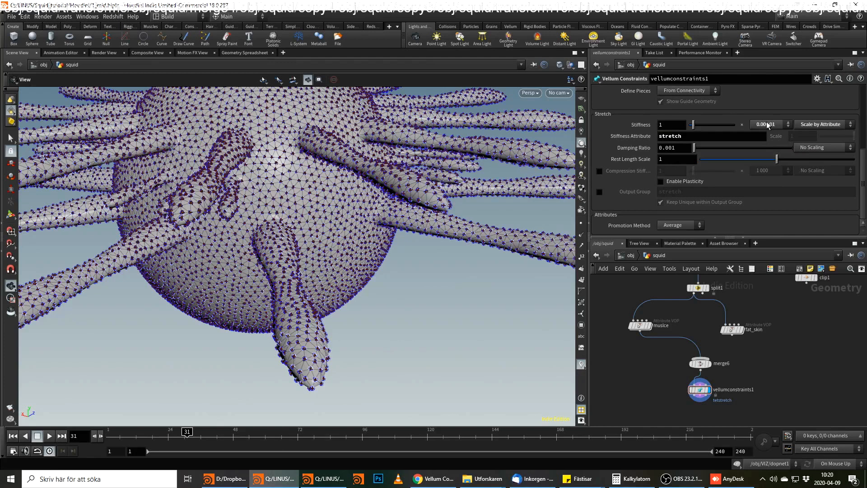
# Set the Stretch Damping Ratio to 1 and scale it by the damp attribute.
pyautogui.doubleClick(676, 148)
pyautogui.write('1')
pyautogui.press('Return')
pyautogui.click(824, 148)
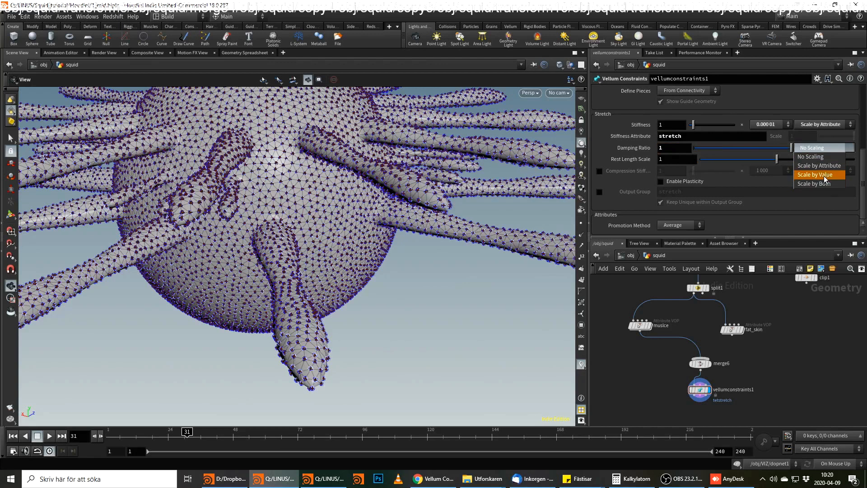
pyautogui.click(819, 166)
pyautogui.write('d')
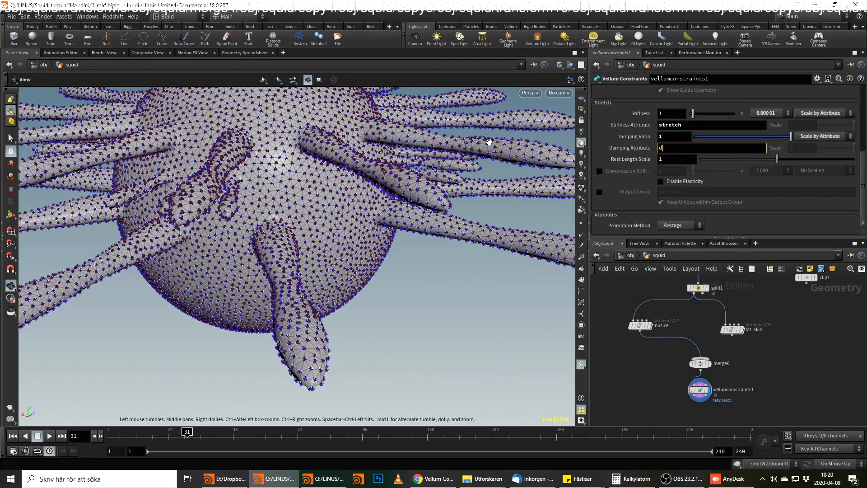
pyautogui.write('amp')
pyautogui.press('Return')
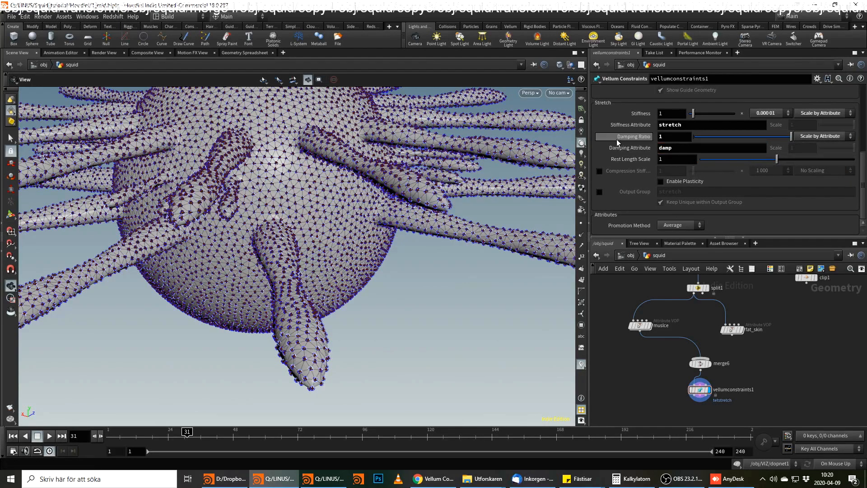
pyautogui.click(821, 136)
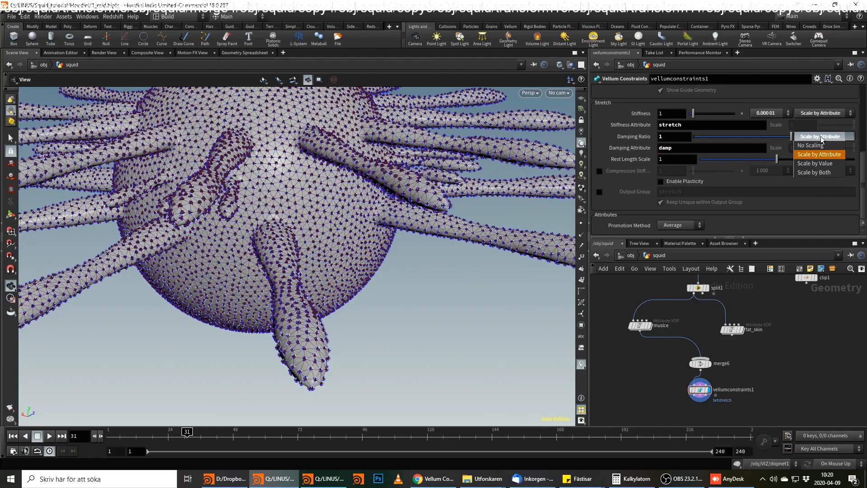
pyautogui.click(822, 134)
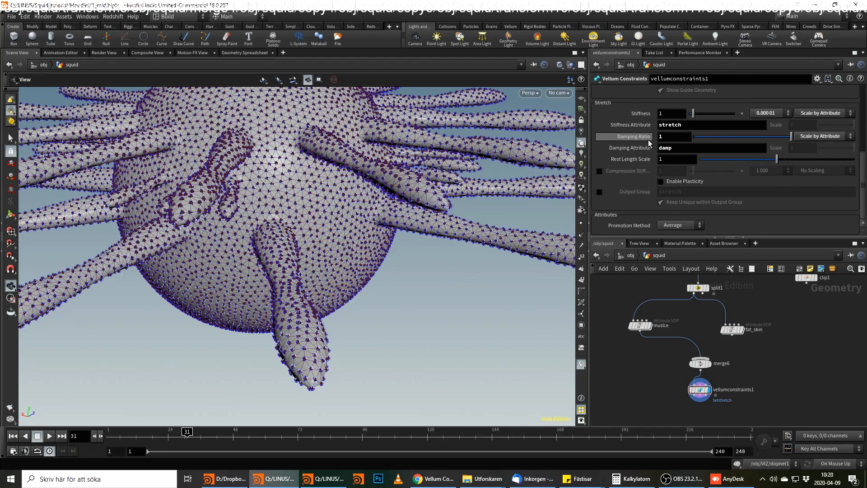
pyautogui.moveTo(649, 142)
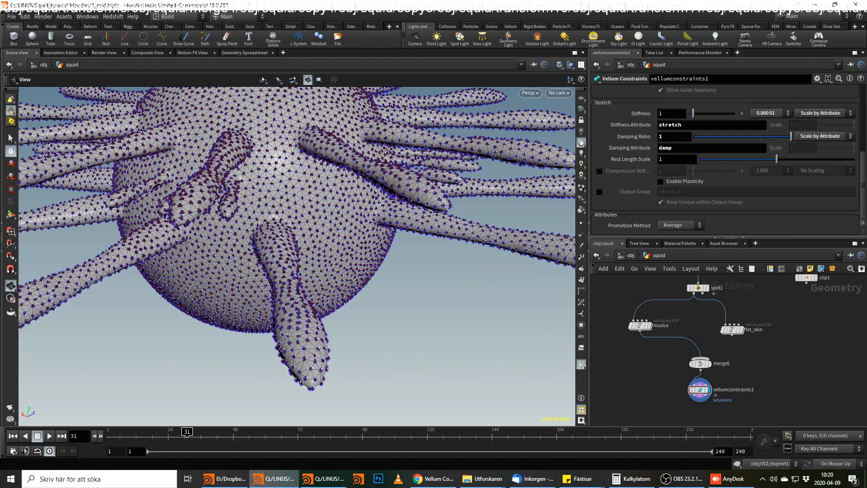
# Delete the old dopnet1 node below the Vellum constraints in the squid network.
pyautogui.moveTo(761, 386); pyautogui.dragTo(793, 326, button='middle')
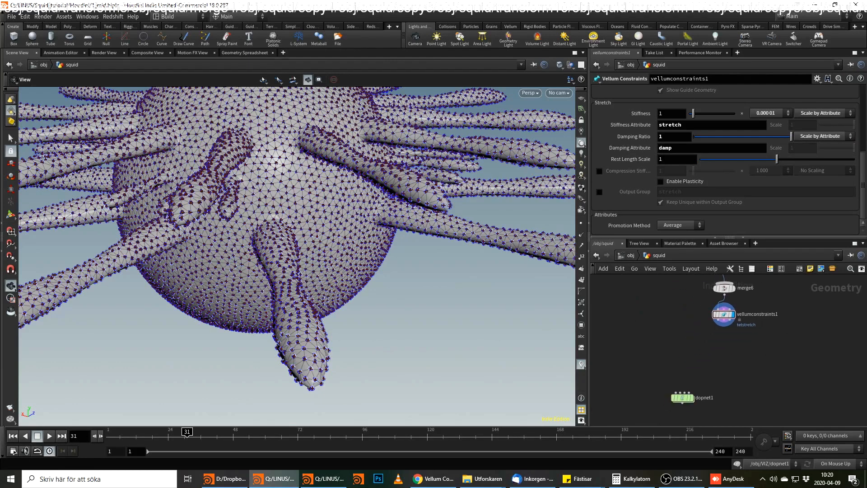
pyautogui.hotkey('alt', 'Tab')
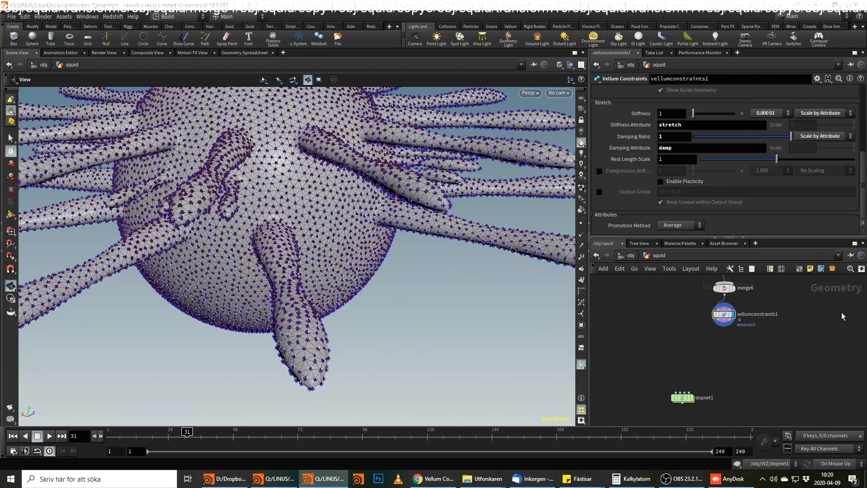
pyautogui.moveTo(680, 398); pyautogui.dragTo(634, 422)
pyautogui.press('Delete')
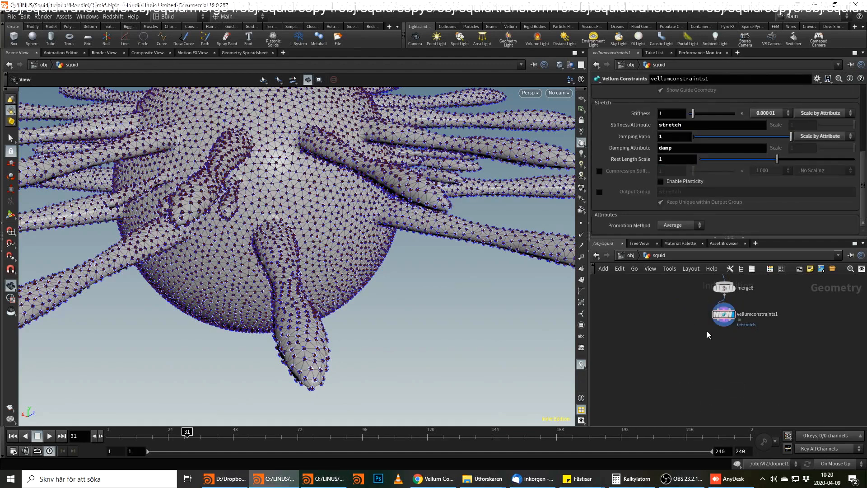
# Add a new DOP Network node below vellumconstraints1.
pyautogui.press('Tab')
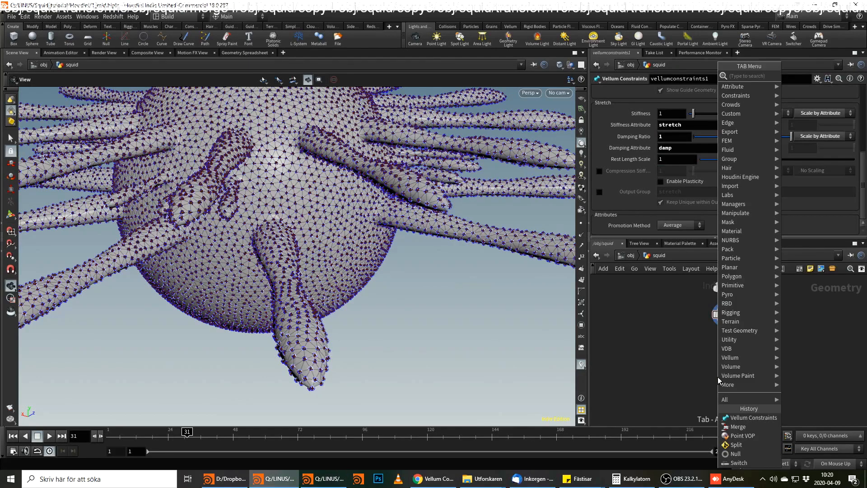
pyautogui.write('dop')
pyautogui.press('Down')
pyautogui.press('Down')
pyautogui.press('Down')
pyautogui.press('Down')
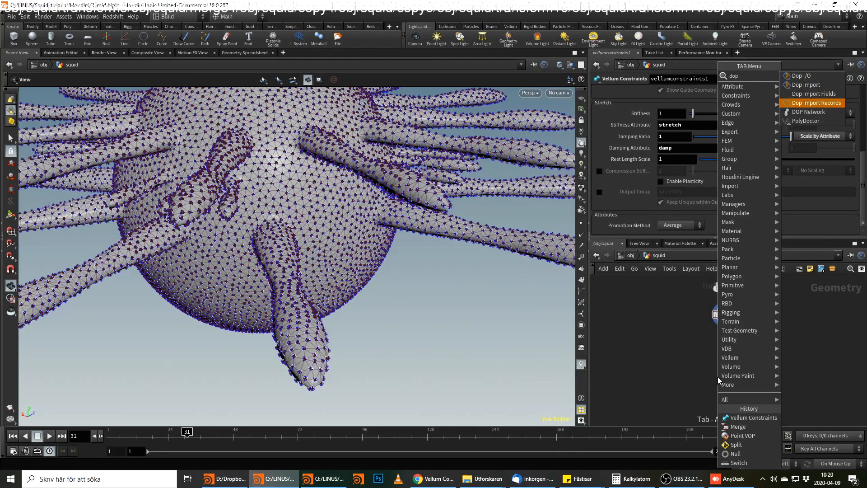
pyautogui.press('Return')
pyautogui.click(717, 377)
# Wire the geometry and constraint outputs of vellumconstraints1 into the first two inputs of dopnet1 and display it.
pyautogui.click(716, 372)
pyautogui.click(725, 321)
pyautogui.moveTo(713, 382); pyautogui.dragTo(719, 390)
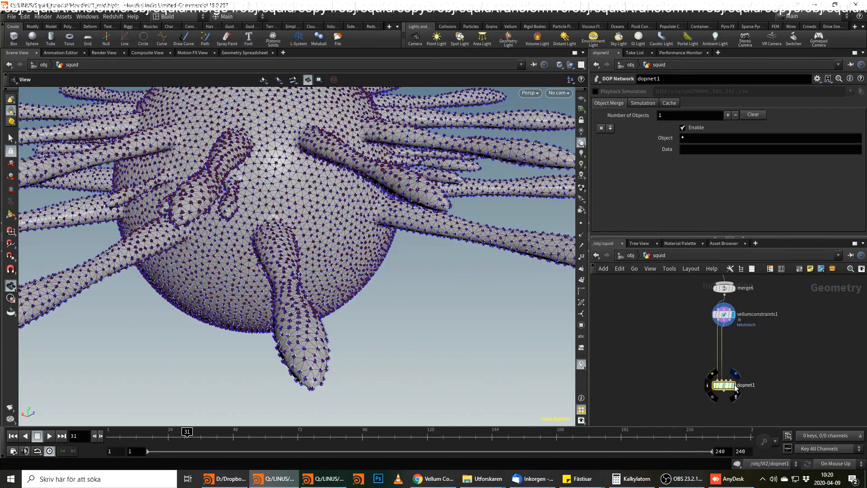
pyautogui.click(734, 384)
# Add a Vellum Object node above the output inside dopnet1.
pyautogui.doubleClick(723, 387)
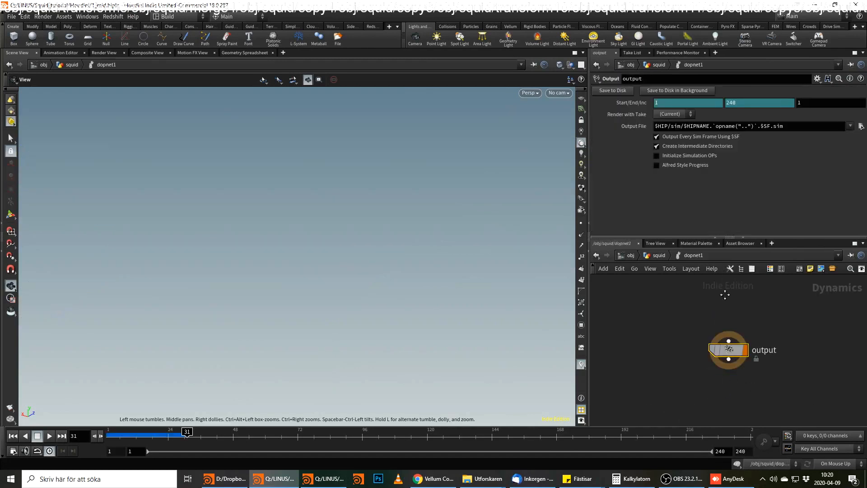
pyautogui.press('Tab')
pyautogui.write('vell')
pyautogui.press('Down')
pyautogui.press('Down')
pyautogui.press('Return')
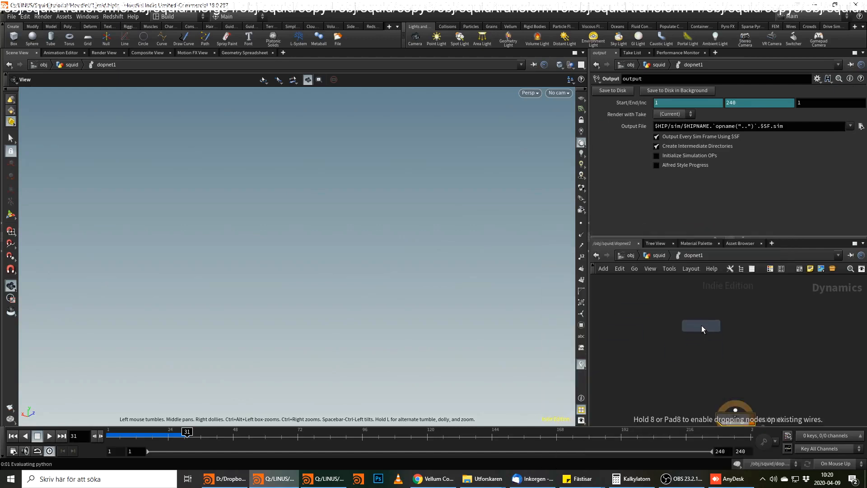
pyautogui.click(702, 325)
# Add a Vellum Solver below the Vellum Object and wire the object into its first input.
pyautogui.moveTo(701, 335); pyautogui.dragTo(718, 356)
pyautogui.write('vellum s')
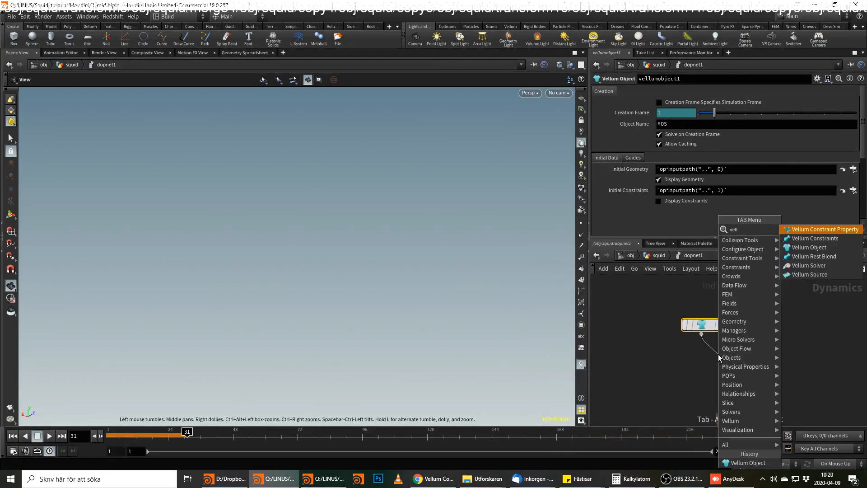
pyautogui.press('Return')
pyautogui.click(718, 355)
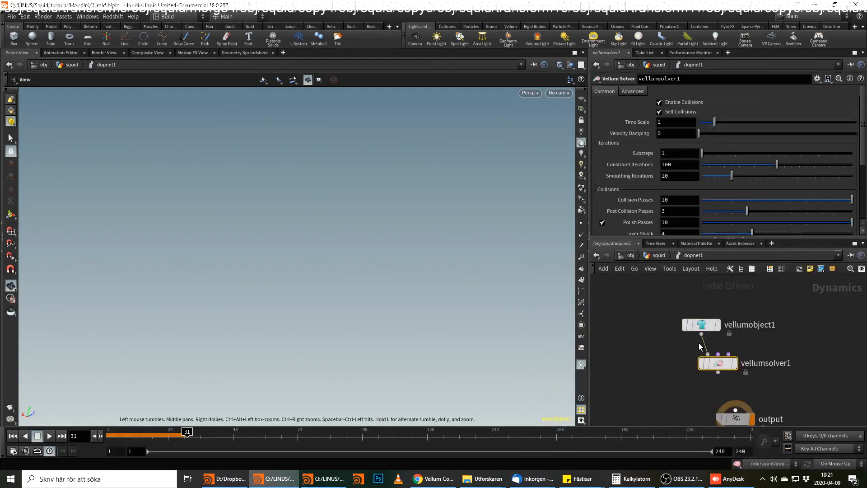
# Check which paths the Vellum Object's Initial Geometry and Initial Constraints expressions evaluate to.
pyautogui.click(696, 325)
pyautogui.click(631, 173)
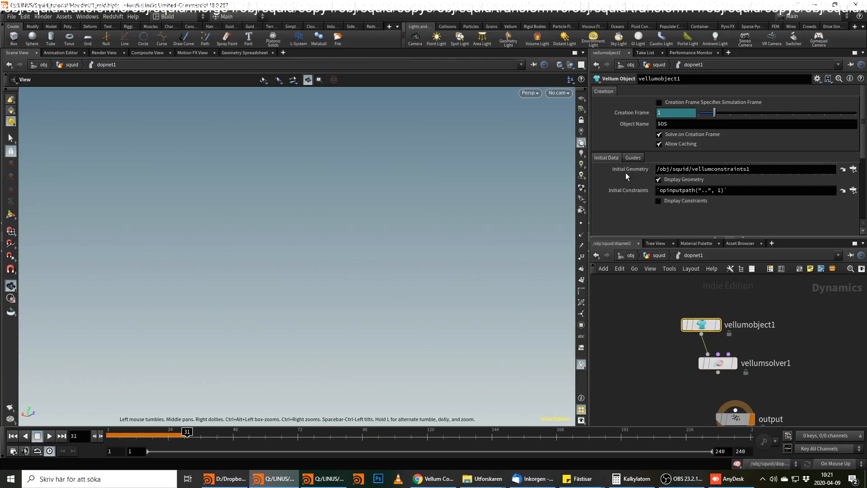
pyautogui.click(623, 190)
pyautogui.click(633, 193)
pyautogui.click(625, 191)
pyautogui.click(625, 191)
pyautogui.click(631, 168)
# Connect the Vellum Solver to the simulation's output node.
pyautogui.moveTo(798, 351); pyautogui.dragTo(799, 313, button='middle')
pyautogui.moveTo(738, 381)
pyautogui.moveTo(738, 381); pyautogui.dragTo(712, 400)
pyautogui.click(720, 332)
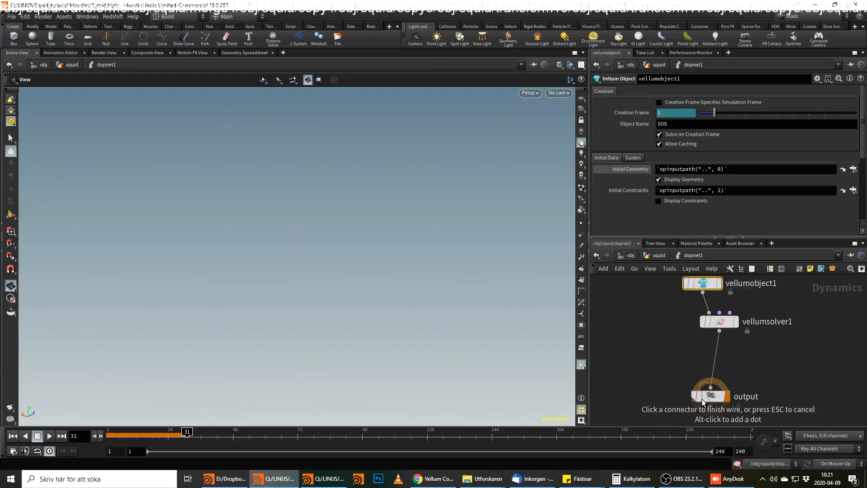
pyautogui.click(711, 389)
pyautogui.click(711, 396)
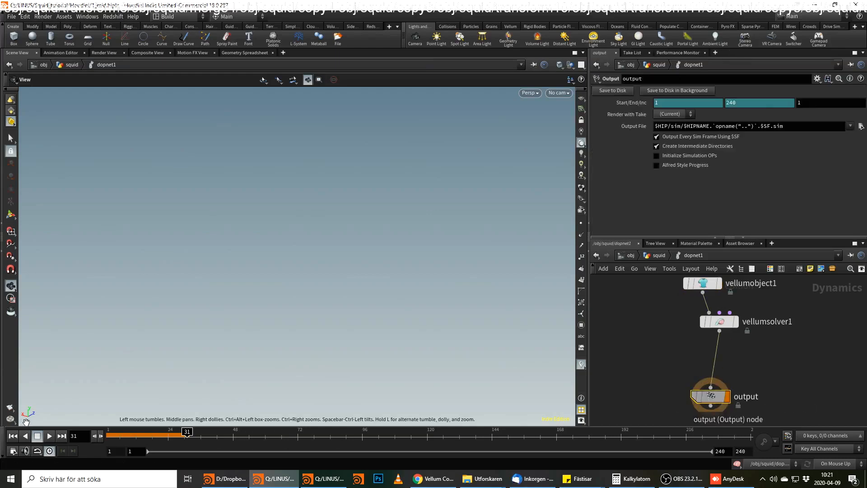
# Reset the simulation to the first frame and view the squid mesh from the side.
pyautogui.hotkey('ctrl', 'Up')
pyautogui.scroll(-2, 319, 219)
pyautogui.moveTo(267, 255); pyautogui.dragTo(298, 190)
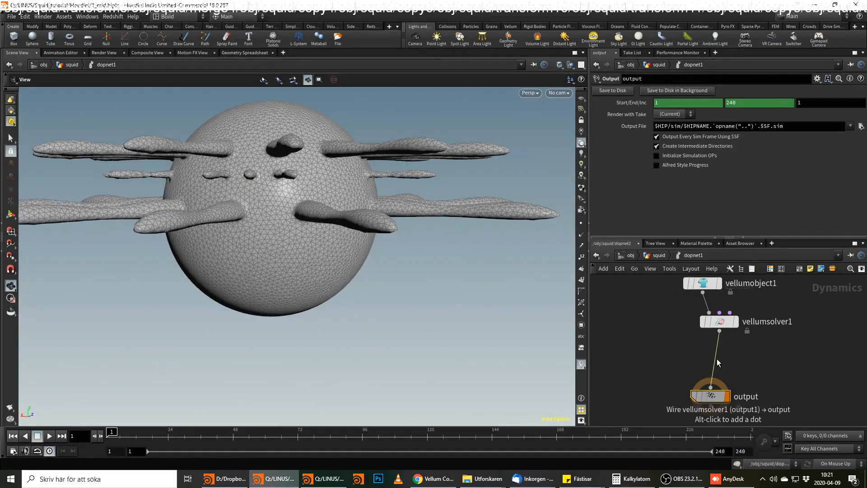
# Insert a Gravity Force between the Vellum Solver and the output.
pyautogui.press('Tab')
pyautogui.write('gra')
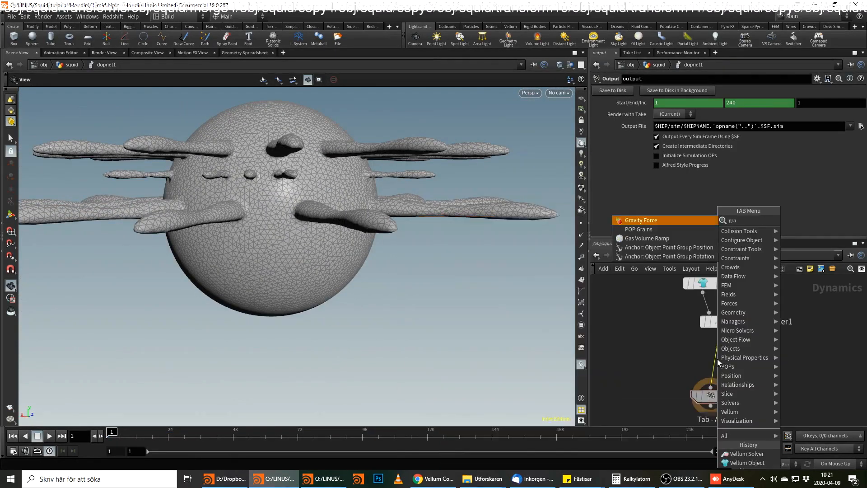
pyautogui.press('Return')
pyautogui.click(718, 358)
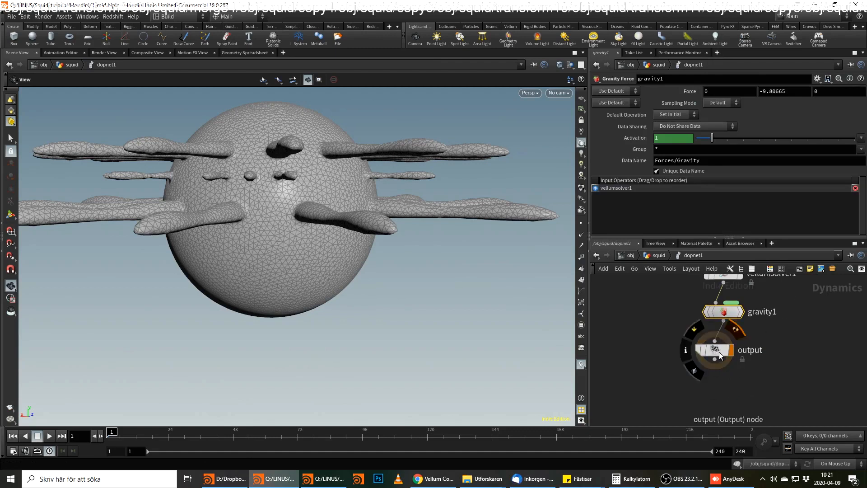
# Insert a Merge node between the Gravity Force and the output.
pyautogui.press('Tab')
pyautogui.write('merge')
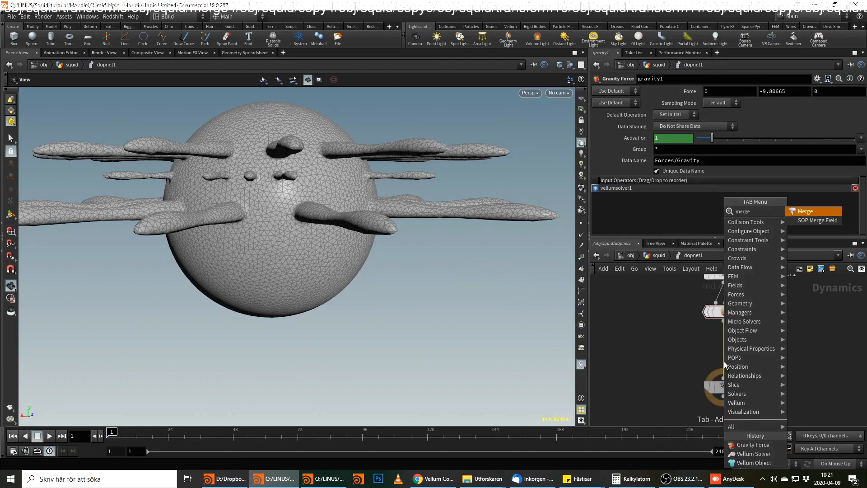
pyautogui.press('Return')
pyautogui.click(724, 361)
# Add a Ground Plane node beside the Merge and set its Y position to -2.
pyautogui.press('Tab')
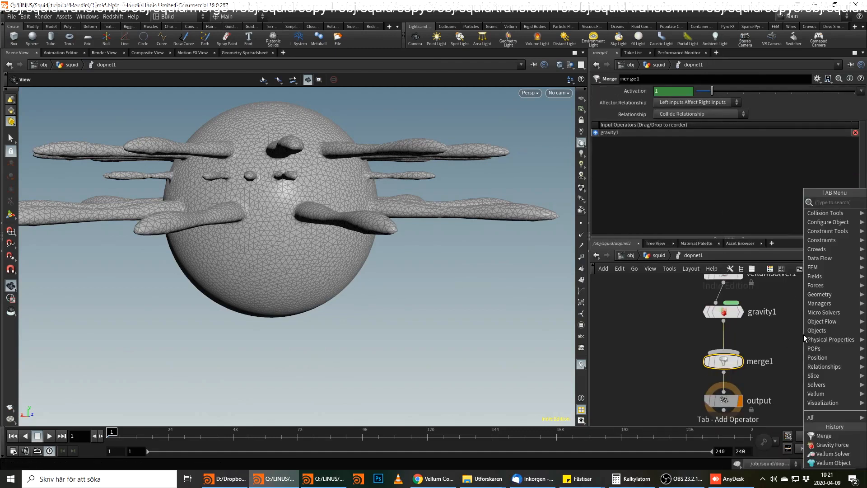
pyautogui.write('gro')
pyautogui.press('Return')
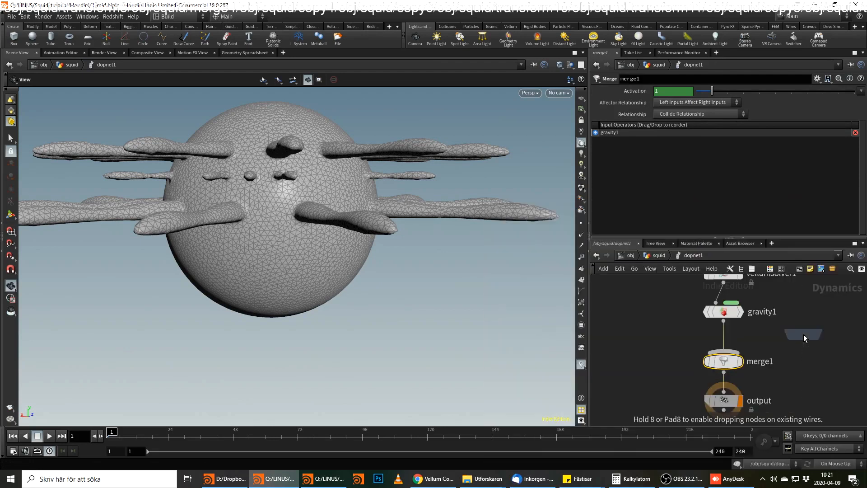
pyautogui.click(803, 334)
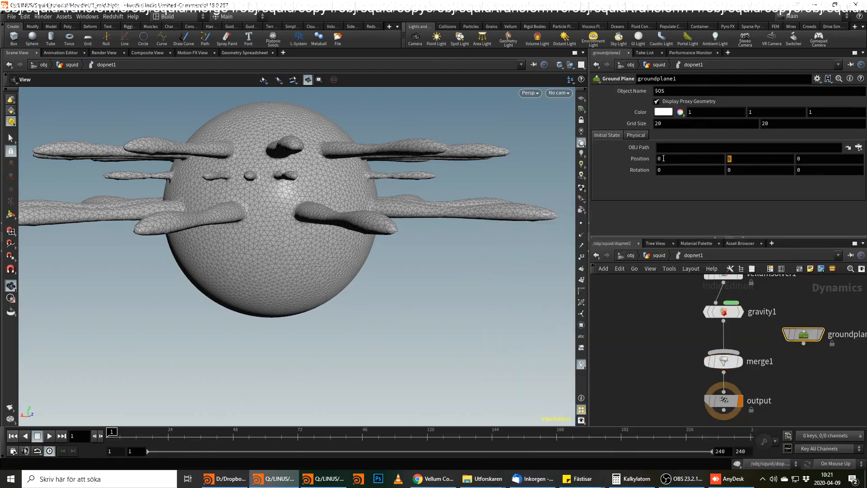
pyautogui.write('-2')
pyautogui.press('Return')
# Connect the ground plane to the Merge and place it ahead of gravity in the input order.
pyautogui.click(803, 343)
pyautogui.click(724, 353)
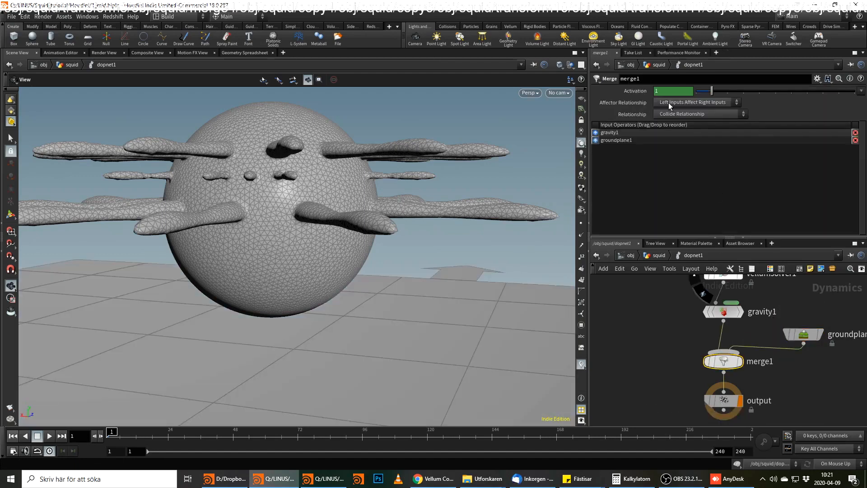
pyautogui.moveTo(614, 135); pyautogui.dragTo(616, 144)
# Set the Vellum Solver to 3 substeps and 150 constraint iterations.
pyautogui.moveTo(750, 311); pyautogui.dragTo(754, 363, button='middle')
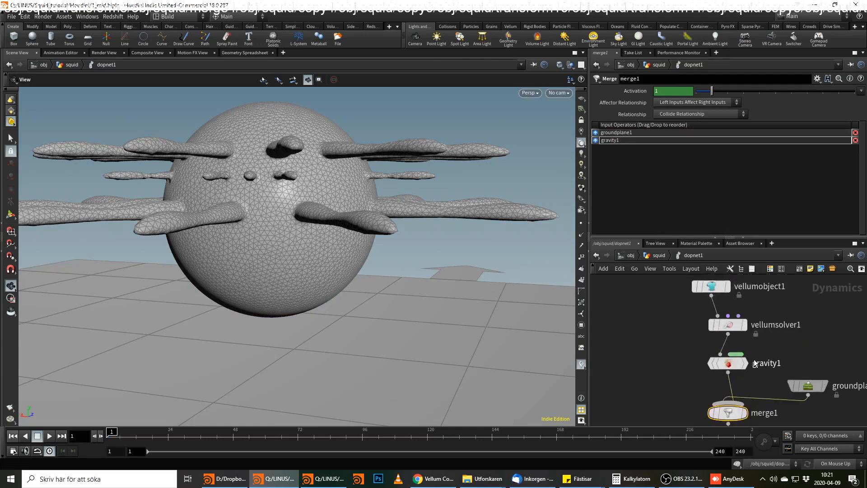
pyautogui.click(728, 325)
pyautogui.press('BackSpace')
pyautogui.write('3')
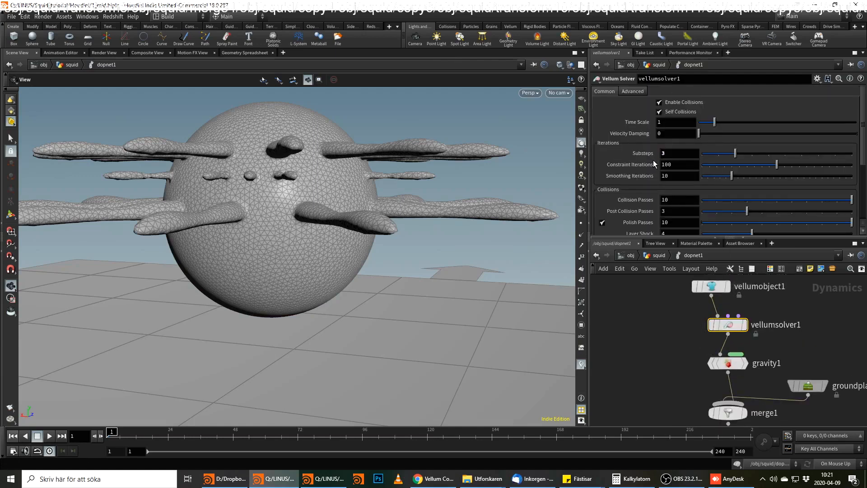
pyautogui.press('Tab')
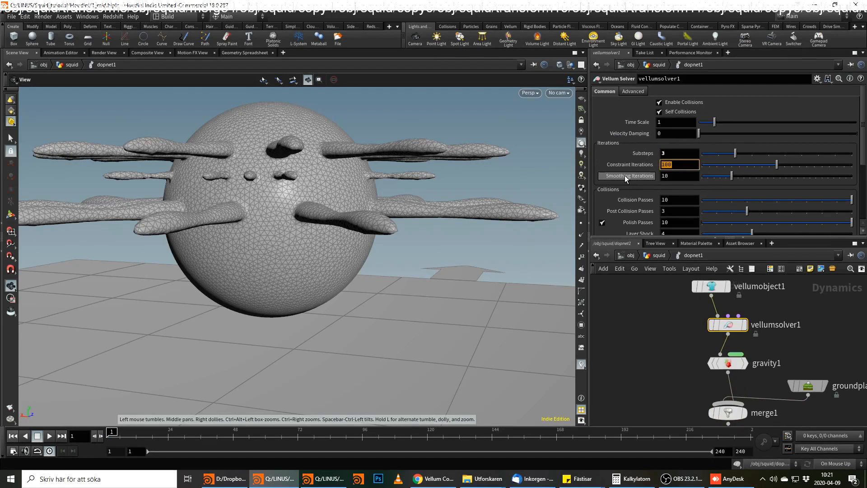
pyautogui.press('Return')
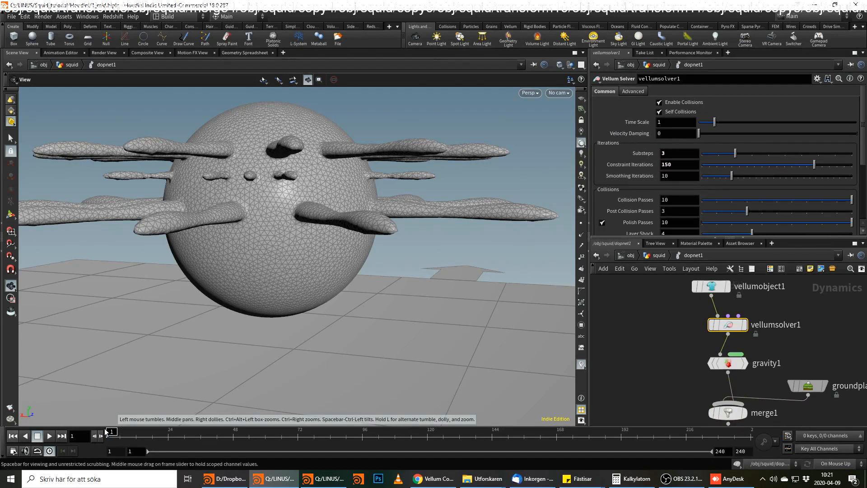
# Return to the squid network, play the simulation, and scrub through the frames to examine how the squid lands and deforms.
pyautogui.moveTo(687, 354); pyautogui.dragTo(688, 298, button='middle')
pyautogui.click(659, 256)
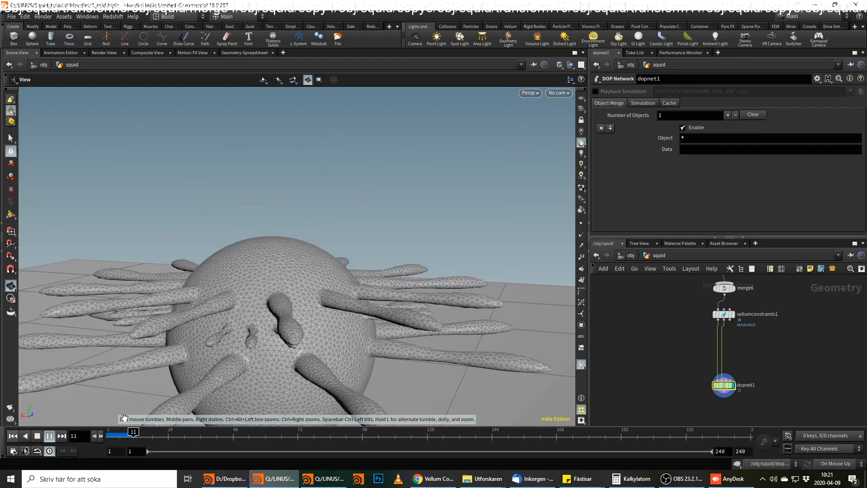
pyautogui.moveTo(307, 384); pyautogui.dragTo(316, 279, button='middle')
pyautogui.click(47, 436)
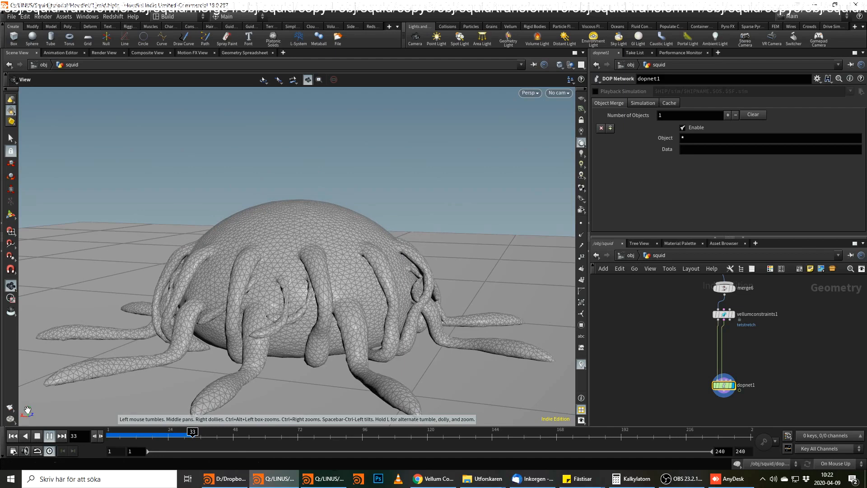
pyautogui.click(52, 434)
pyautogui.hotkey('ctrl', 'Up')
pyautogui.click(48, 435)
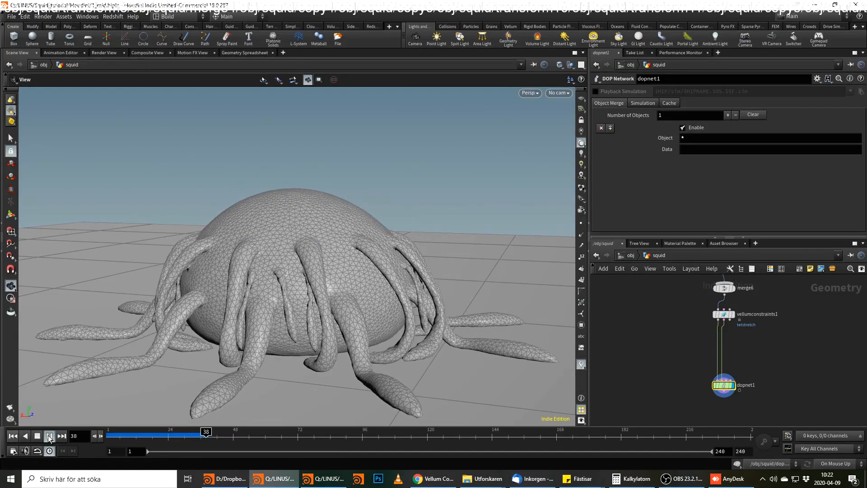
pyautogui.moveTo(129, 431); pyautogui.dragTo(182, 438)
# In the muscle Attribute VOP, set the Fit Range driving stretch to Destination Min 100 and Destination Max 200.
pyautogui.moveTo(749, 312); pyautogui.dragTo(724, 383, button='middle')
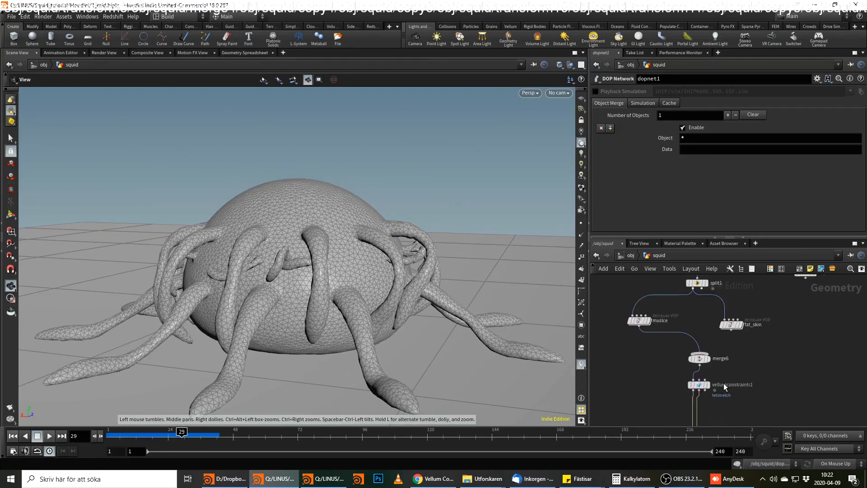
pyautogui.doubleClick(642, 322)
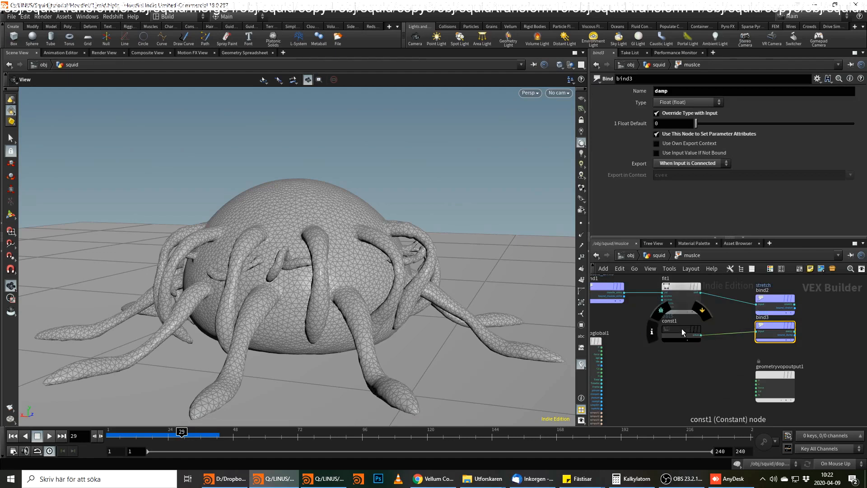
pyautogui.click(684, 294)
pyautogui.click(678, 126)
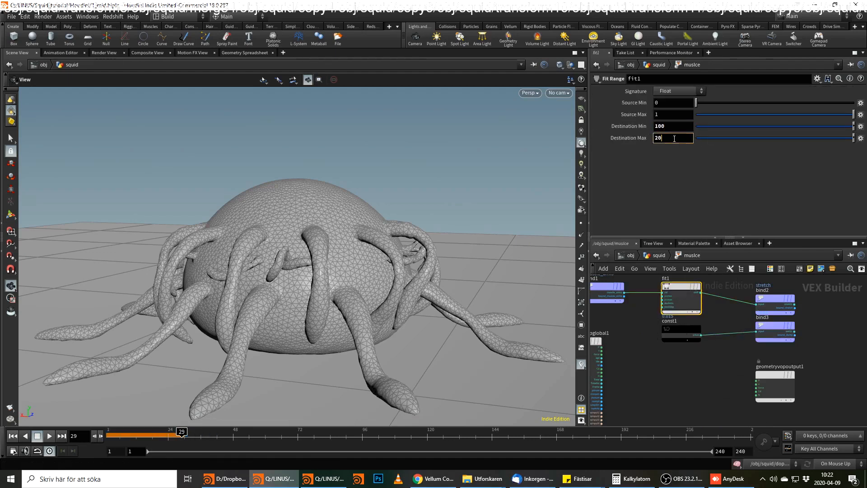
pyautogui.click(667, 255)
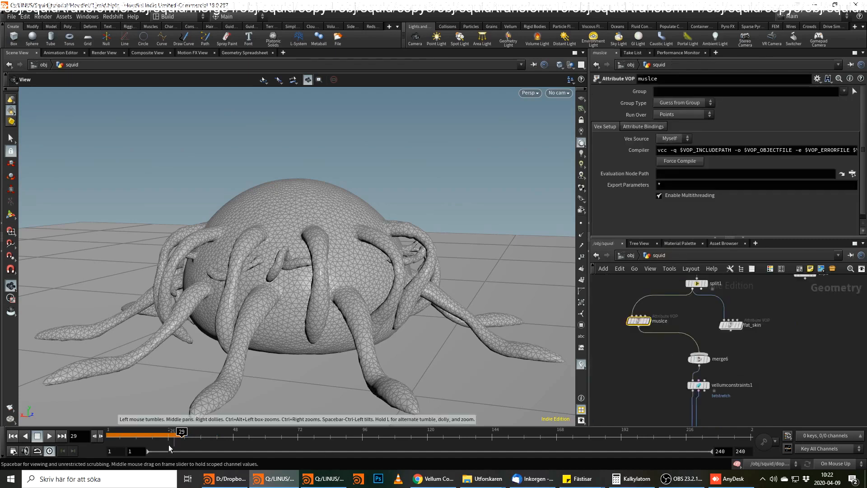
# Replay the simulation from the first frame to examine the stiffer squid's landing.
pyautogui.moveTo(168, 438); pyautogui.dragTo(2, 437)
pyautogui.click(12, 436)
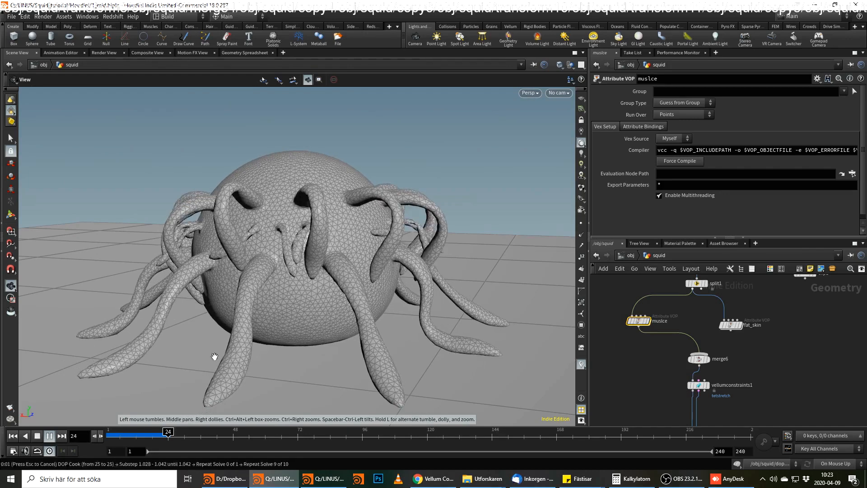
pyautogui.click(10, 437)
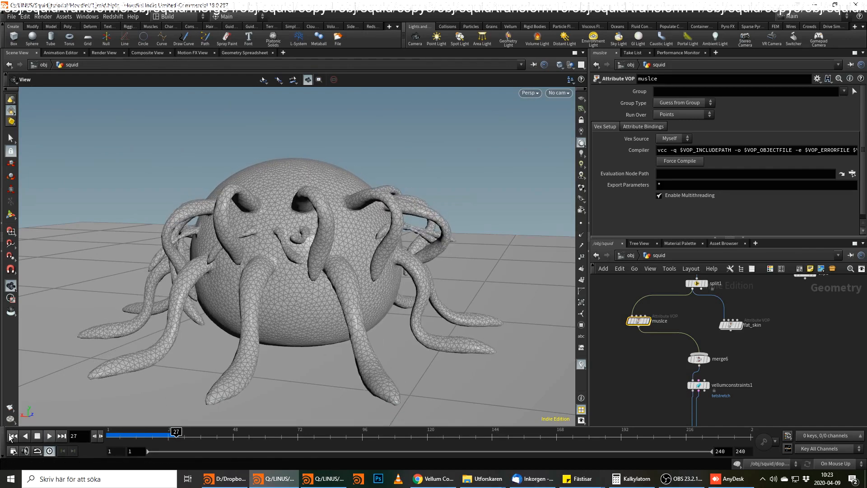
pyautogui.click(49, 437)
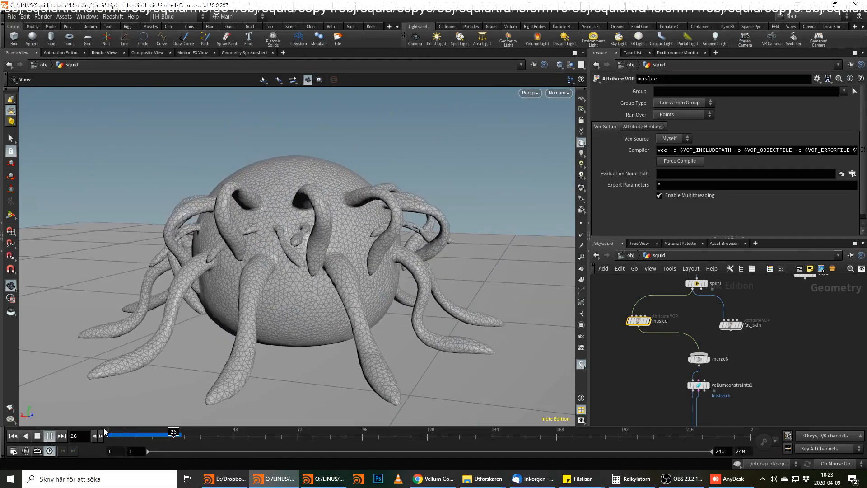
pyautogui.moveTo(115, 434)
pyautogui.mouseDown()
pyautogui.moveTo(147, 441)
pyautogui.moveTo(109, 437)
pyautogui.mouseUp()
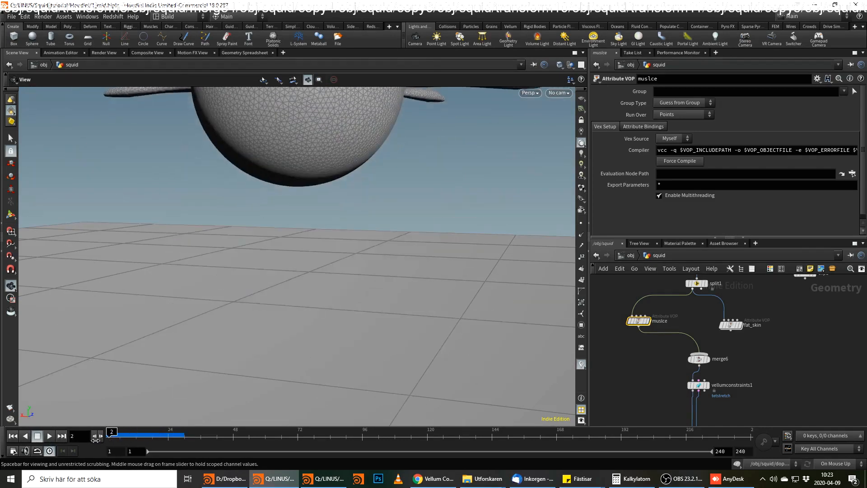
# Set the Destination Min of the muscle VOP's Fit Range to 20.
pyautogui.doubleClick(642, 321)
pyautogui.doubleClick(676, 126)
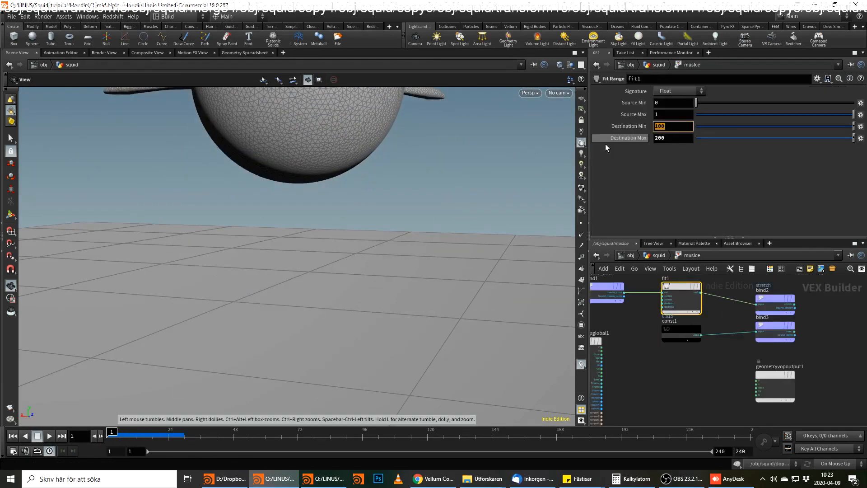
pyautogui.press('Return')
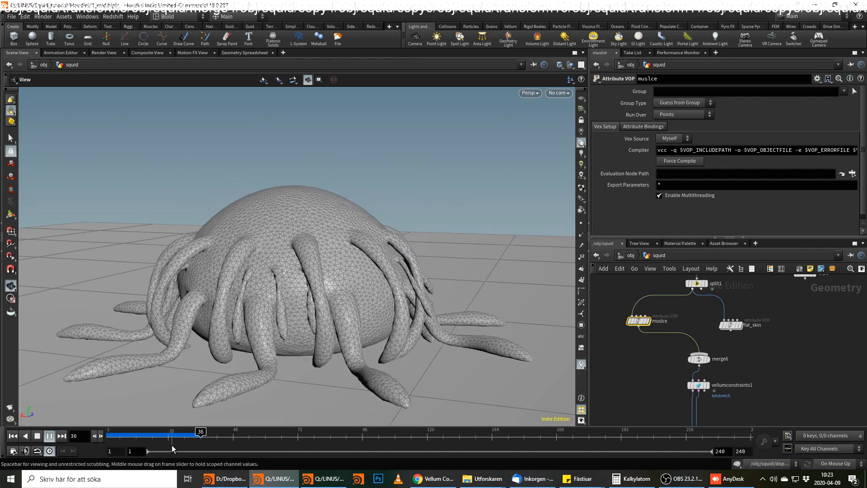
# Play and scrub the simulation to examine the tentacles and body with the reduced minimum stretch stiffness.
pyautogui.moveTo(161, 445); pyautogui.dragTo(91, 450)
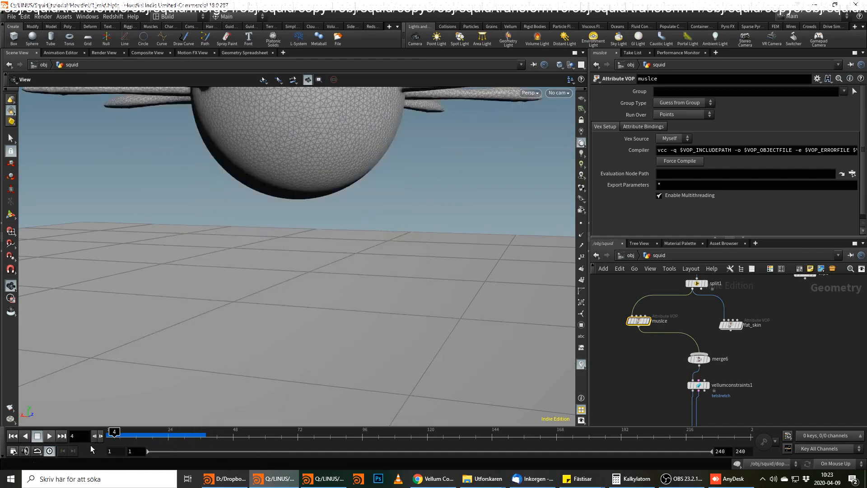
pyautogui.click(49, 436)
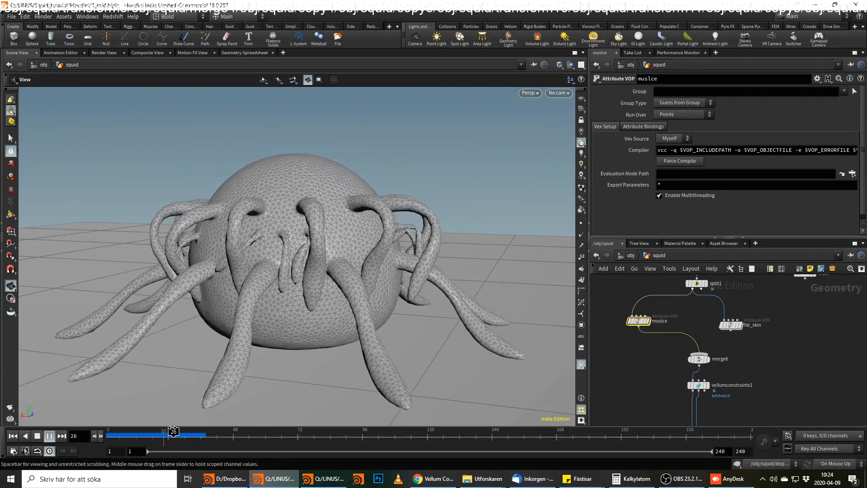
pyautogui.click(180, 432)
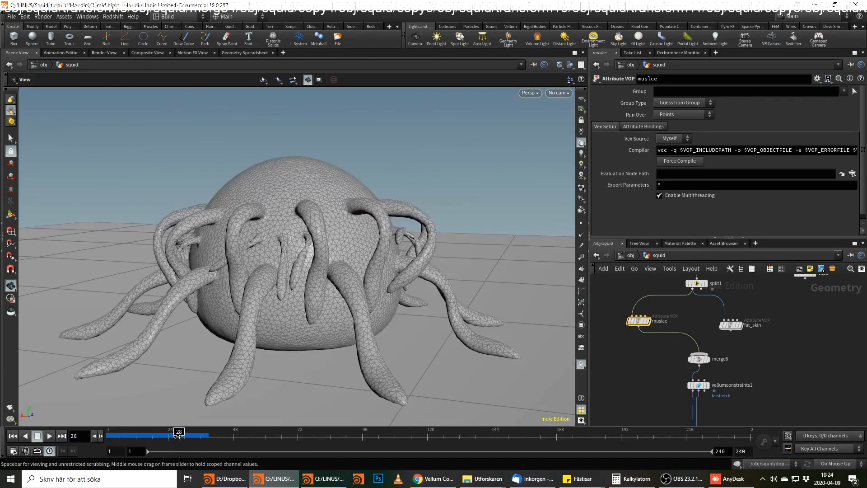
# Set the constant feeding the damp bind in the muscle VOP to 0.15.
pyautogui.doubleClick(638, 321)
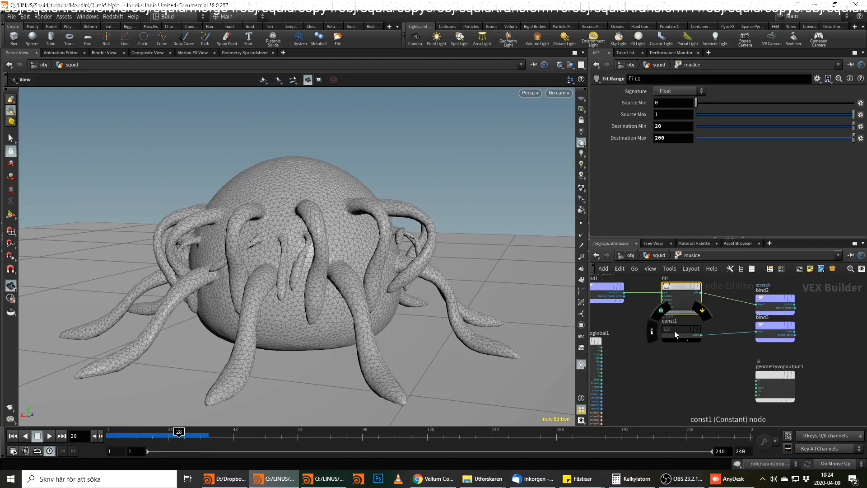
pyautogui.moveTo(674, 330); pyautogui.dragTo(667, 343)
pyautogui.click(661, 104)
pyautogui.press('Delete')
pyautogui.press('Return')
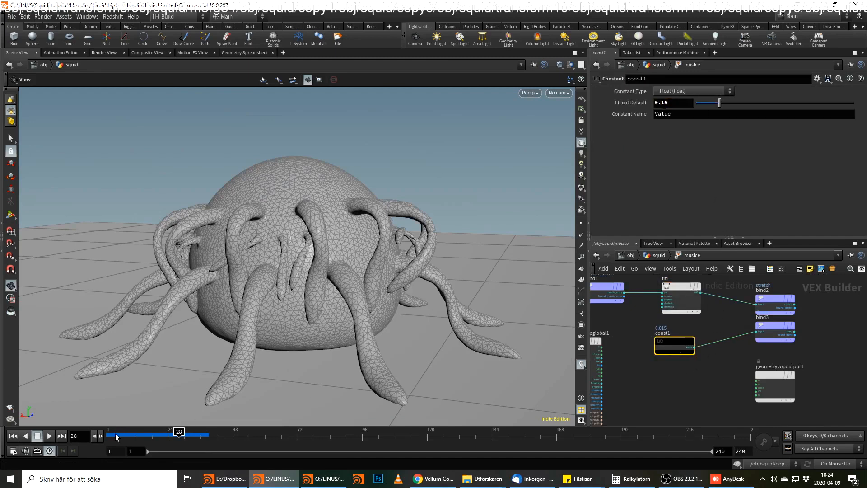
# Return to the squid network and play the simulation to examine the effect of the higher damping.
pyautogui.click(660, 255)
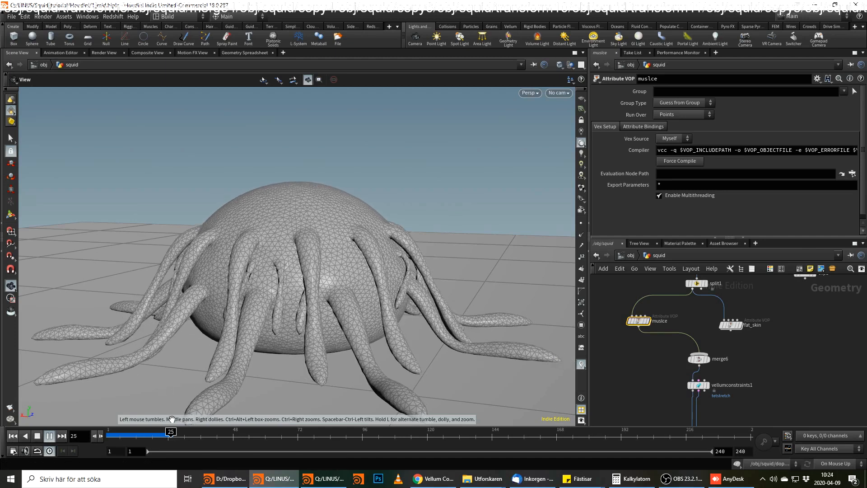
pyautogui.click(14, 436)
pyautogui.click(50, 437)
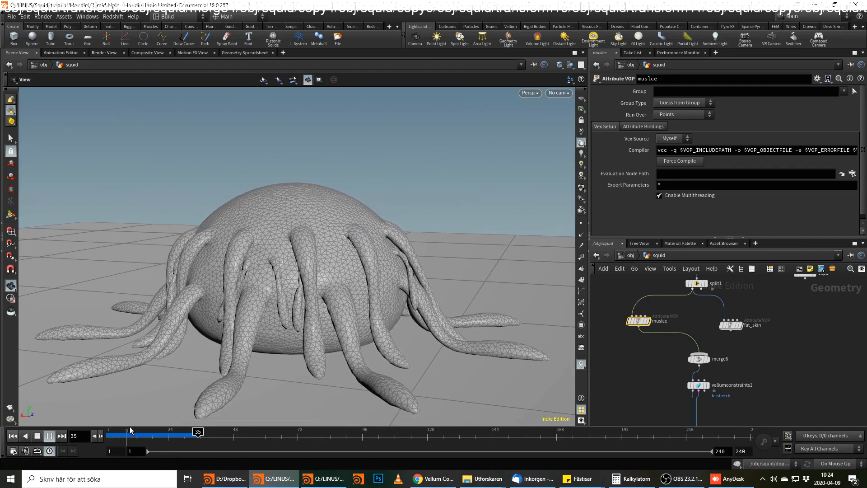
pyautogui.moveTo(130, 431); pyautogui.dragTo(198, 437)
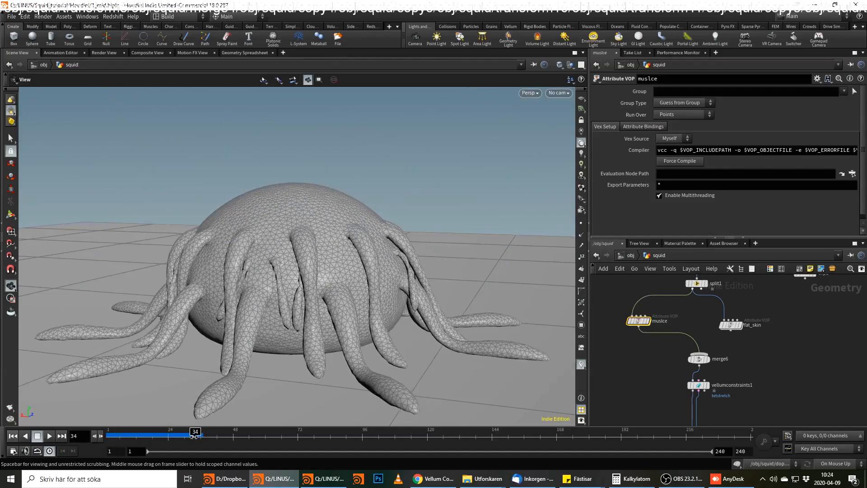
# Render a flipbook of the current viewport for frames 1 to 35.
pyautogui.click(11, 408)
pyautogui.moveTo(119, 318); pyautogui.dragTo(74, 326)
pyautogui.write('35')
pyautogui.click(139, 457)
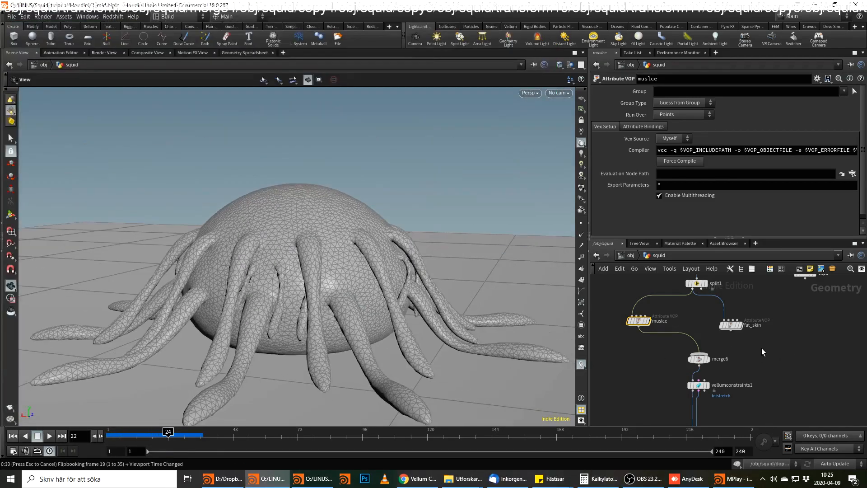
# Set the damp constant in the muscle VOP to 0.0015 and return to the squid network.
pyautogui.moveTo(769, 327); pyautogui.dragTo(768, 401, button='middle')
pyautogui.moveTo(736, 343)
pyautogui.mouseDown(button='middle')
pyautogui.moveTo(731, 370)
pyautogui.moveTo(723, 348)
pyautogui.mouseUp(button='middle')
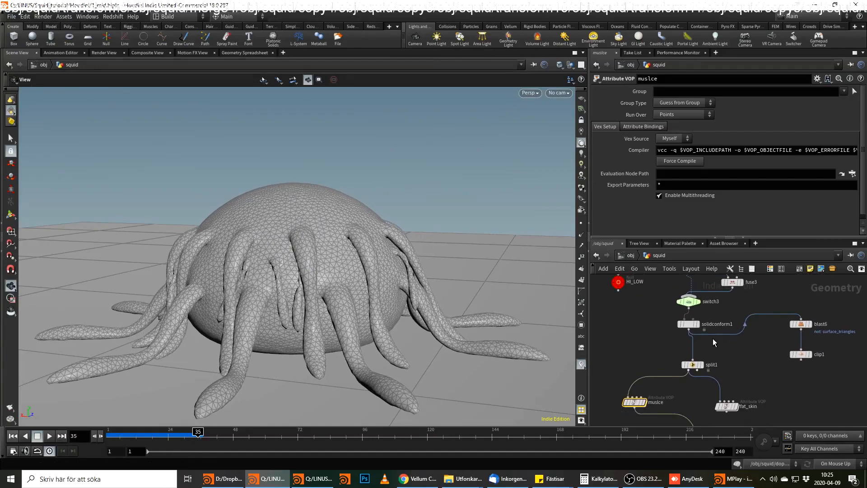
pyautogui.doubleClick(634, 402)
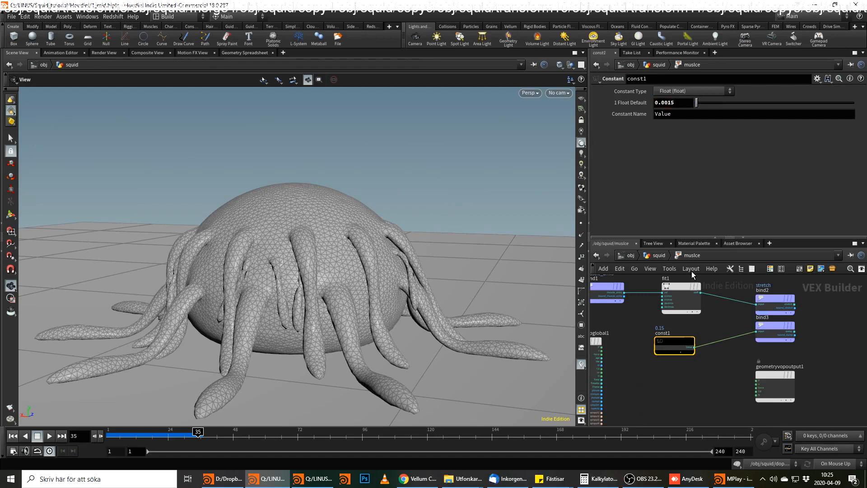
pyautogui.press('u')
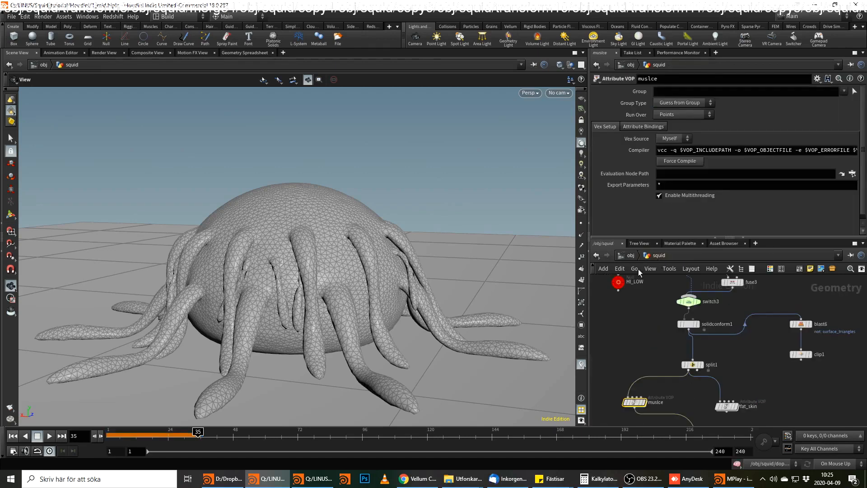
# Rewind to the first frame and render a flipbook of the current viewport for frames 1 to 35, appended to the existing flipbook.
pyautogui.click(14, 437)
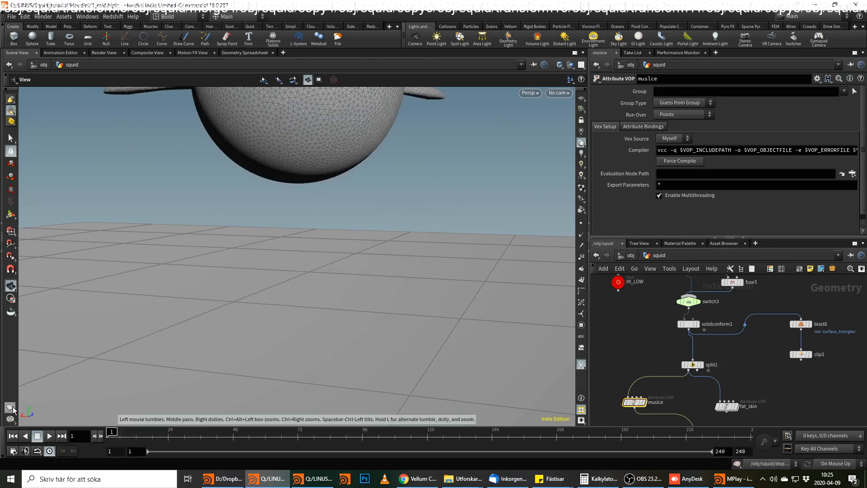
pyautogui.rightClick(10, 407)
pyautogui.click(58, 422)
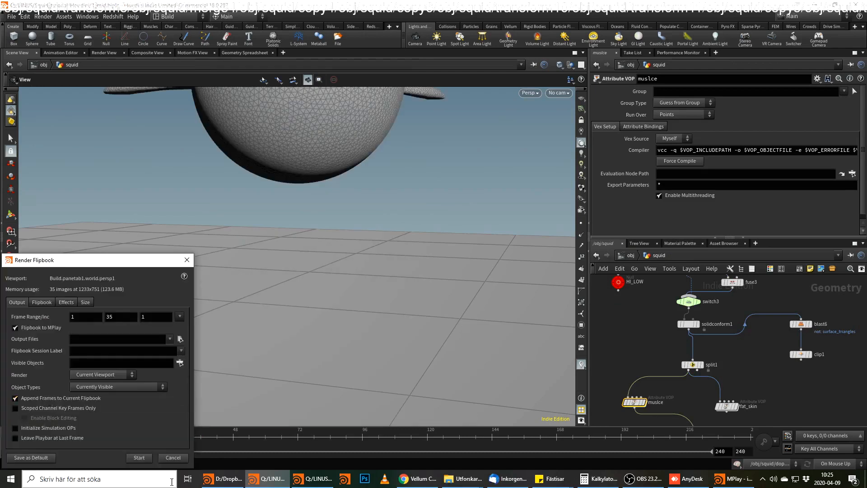
pyautogui.click(139, 458)
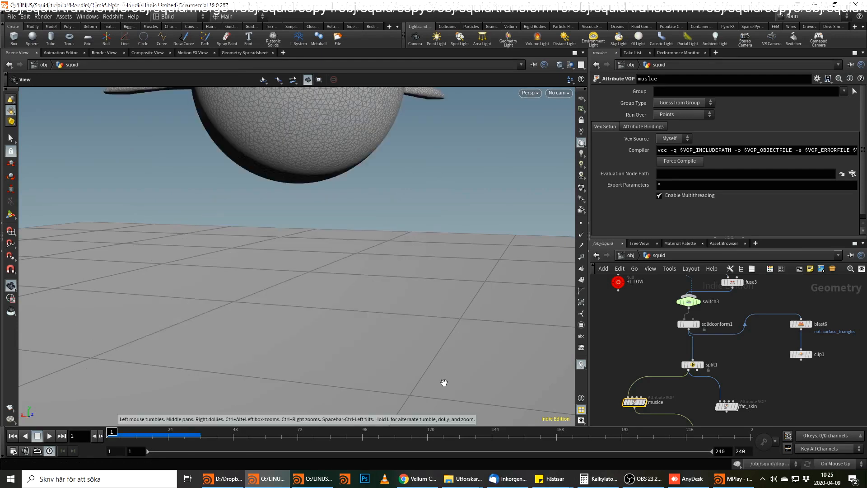
# Switch to MPlay, then play and scrub the flipbook to compare the squid's fall at the two damp values.
pyautogui.click(732, 479)
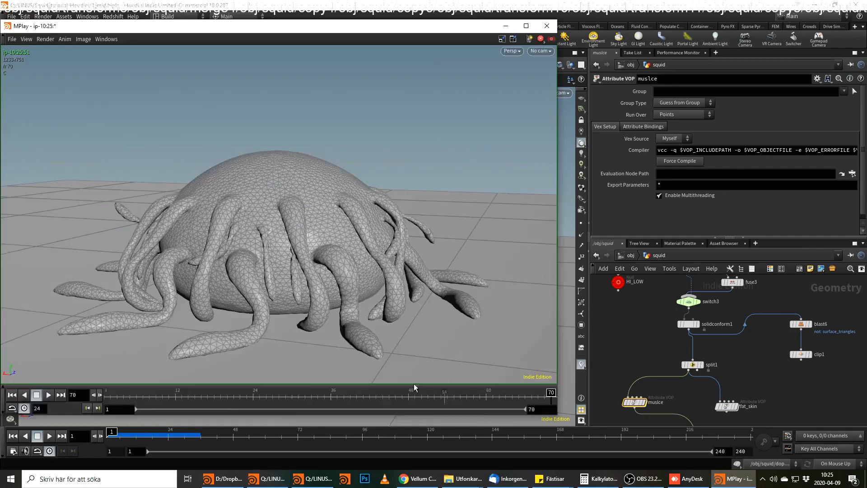
pyautogui.click(49, 394)
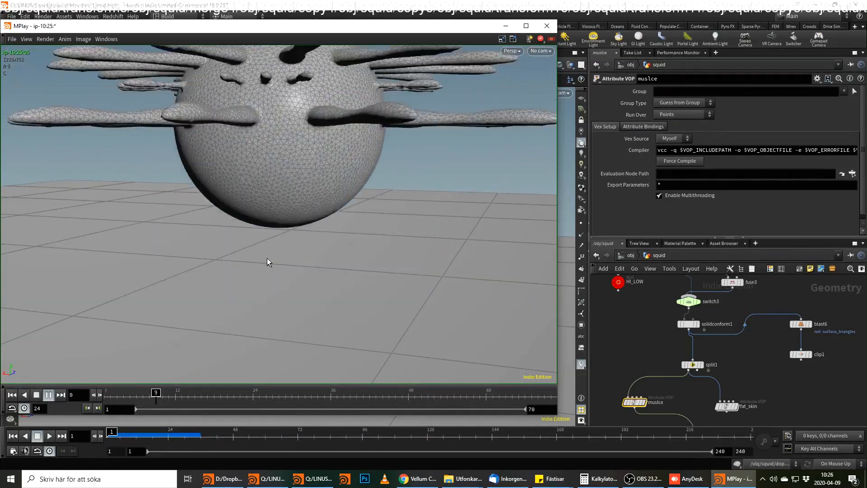
pyautogui.moveTo(366, 395); pyautogui.dragTo(134, 379)
# Set the constant feeding the damp bind inside the muscle VOP to 0.015.
pyautogui.moveTo(669, 277)
pyautogui.mouseDown(button='middle')
pyautogui.moveTo(653, 333)
pyautogui.moveTo(677, 262)
pyautogui.mouseUp(button='middle')
pyautogui.moveTo(674, 344); pyautogui.dragTo(676, 327, button='middle')
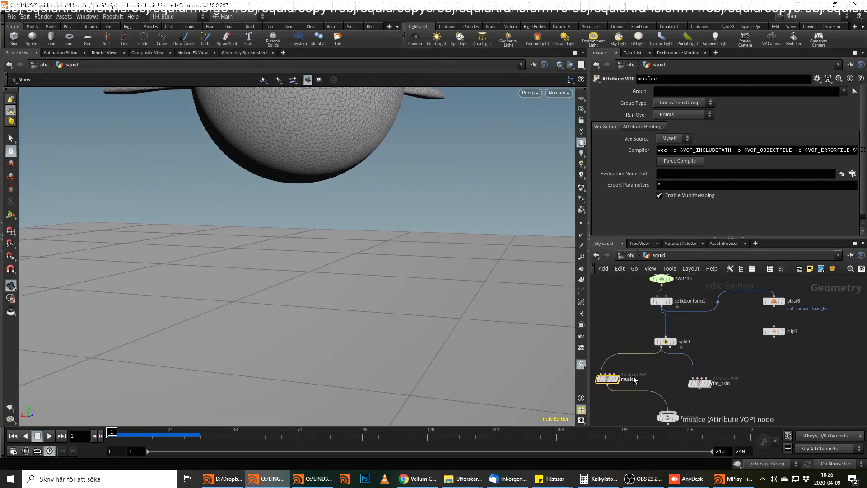
pyautogui.doubleClick(608, 379)
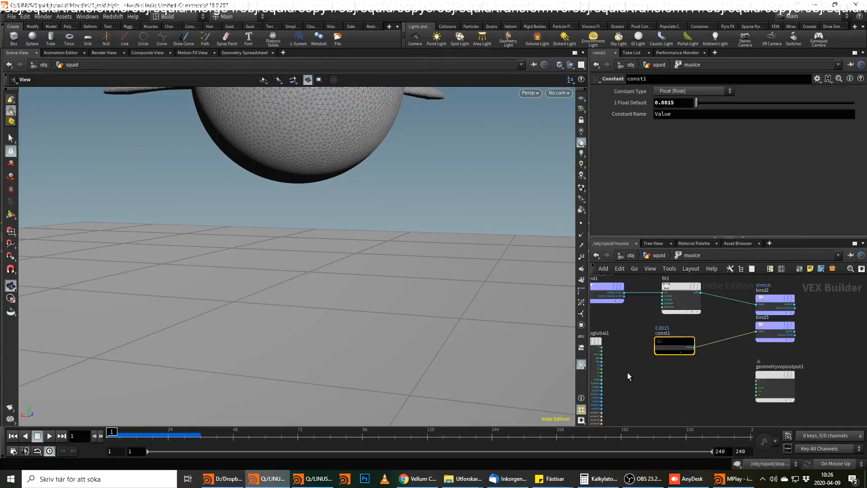
pyautogui.click(667, 103)
pyautogui.press('BackSpace')
pyautogui.press('Return')
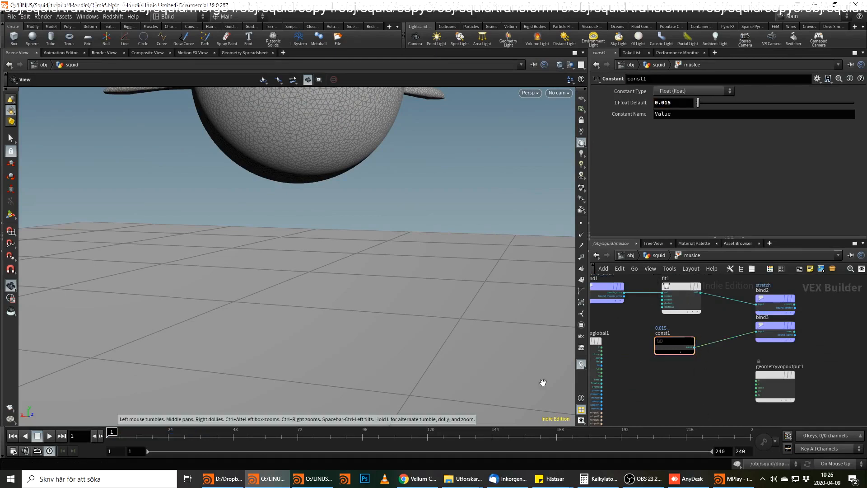
# Set the stretch fit range in the muscle VOP to a destination minimum of 0.02 and maximum of 2.
pyautogui.click(679, 284)
pyautogui.click(677, 134)
pyautogui.press('BackSpace')
pyautogui.press('BackSpace')
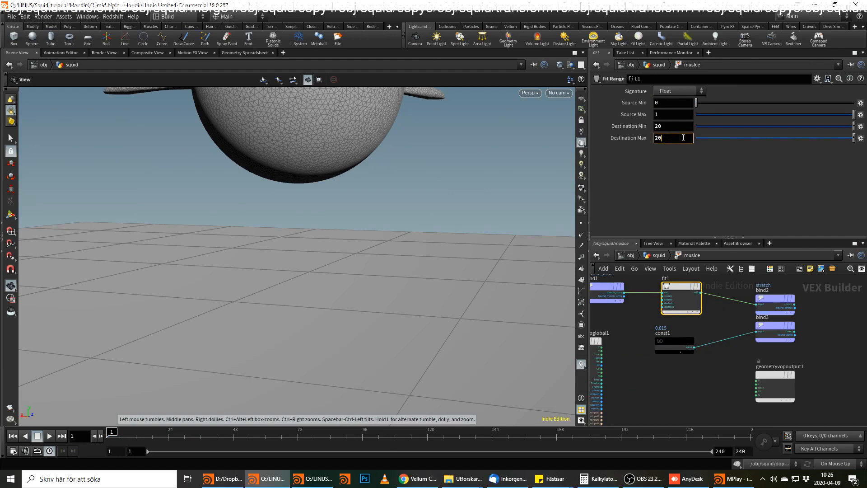
pyautogui.moveTo(663, 127); pyautogui.dragTo(630, 127)
pyautogui.write('0.02')
pyautogui.press('Return')
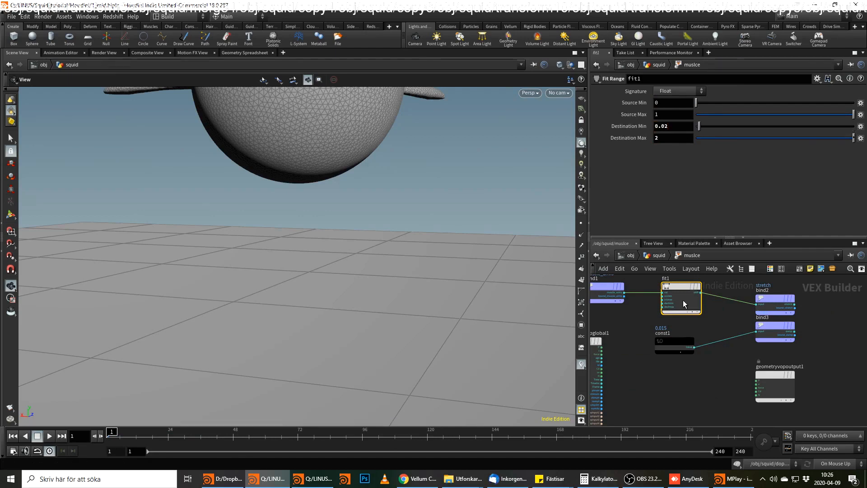
# Return to the squid network and play the simulation to examine the effect of the lower stretch range.
pyautogui.click(657, 255)
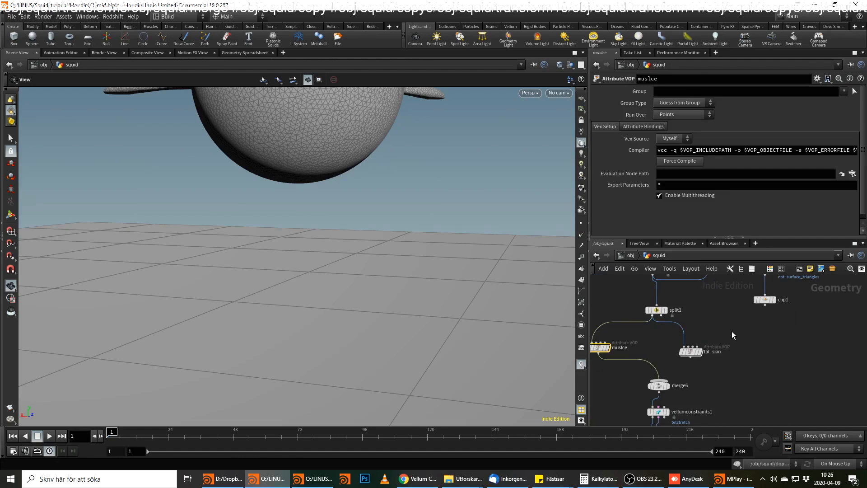
pyautogui.moveTo(733, 332); pyautogui.dragTo(756, 308, button='middle')
pyautogui.click(51, 435)
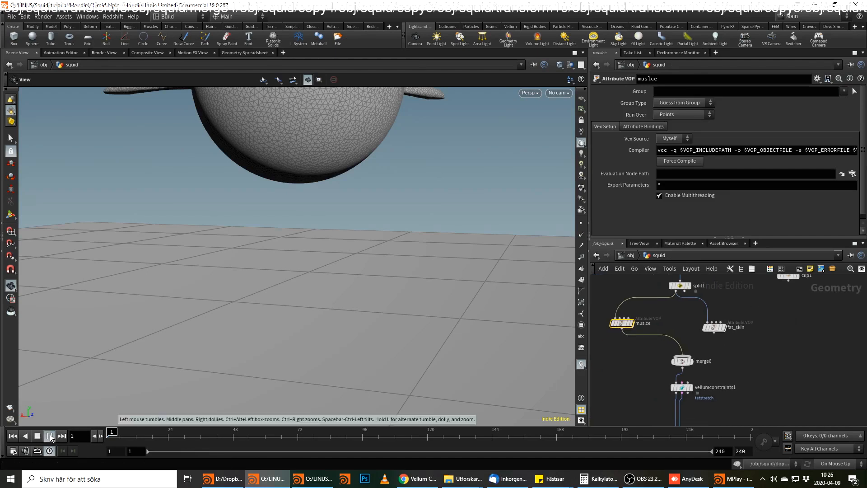
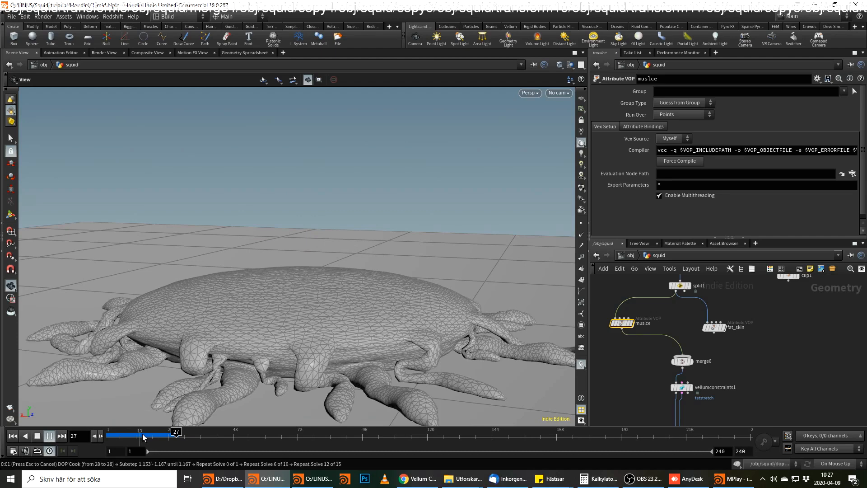
# Rewind to frame 1 and undo the recent stretch fit range and damp constant changes in the muscle VOP.
pyautogui.moveTo(120, 433)
pyautogui.mouseDown()
pyautogui.moveTo(180, 433)
pyautogui.moveTo(112, 433)
pyautogui.mouseUp()
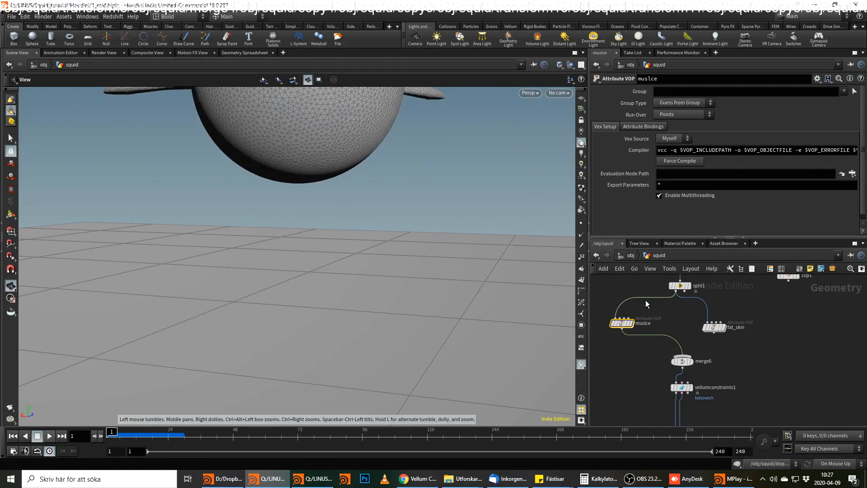
pyautogui.doubleClick(621, 323)
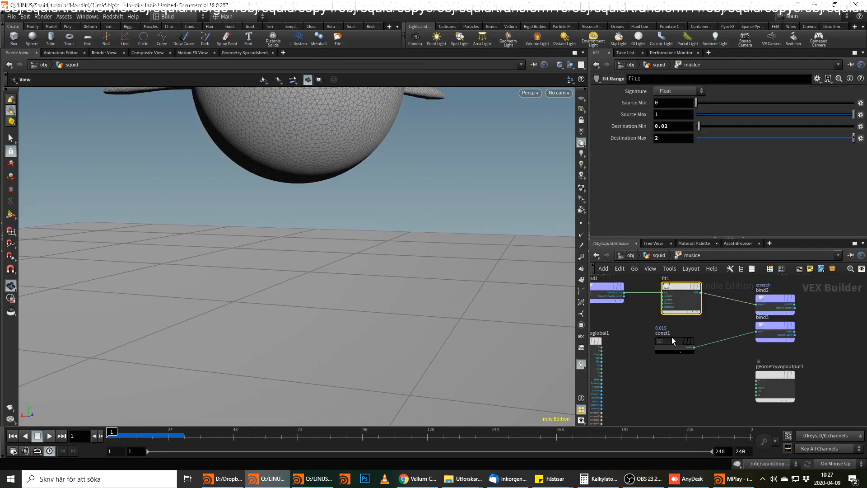
pyautogui.hotkey('ctrl', 'z')
pyautogui.hotkey('ctrl', 'z')
pyautogui.hotkey('ctrl', 'z')
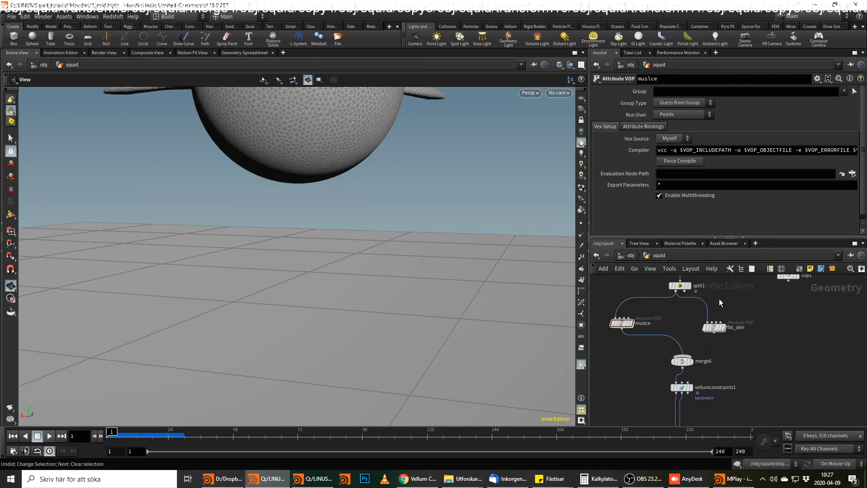
pyautogui.hotkey('ctrl', 'z')
pyautogui.hotkey('ctrl', 'z')
pyautogui.hotkey('ctrl', 'z')
pyautogui.hotkey('ctrl', 'z')
pyautogui.hotkey('ctrl', 'z')
pyautogui.hotkey('ctrl', 'z')
pyautogui.hotkey('ctrl', 'z')
pyautogui.hotkey('ctrl', 'z')
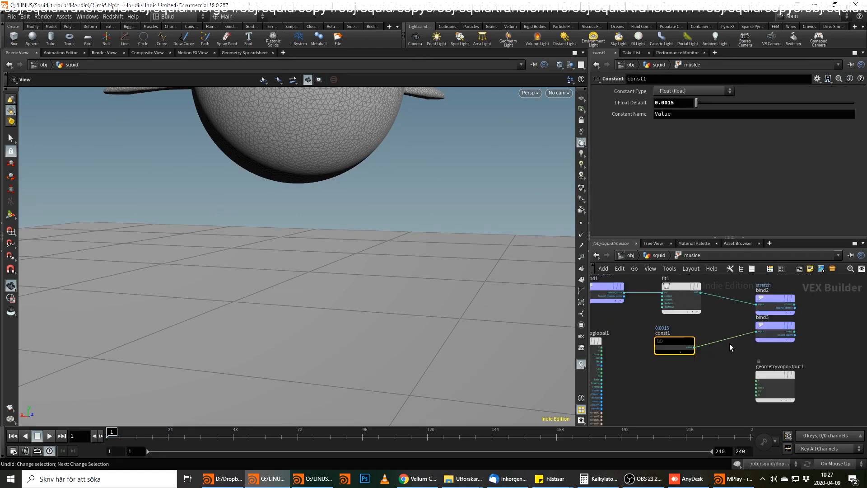
# Set the constant feeding the damp bind in the muscle VOP to 0.015 and return to the squid network.
pyautogui.click(672, 102)
pyautogui.press('BackSpace')
pyautogui.write('1')
pyautogui.click(666, 102)
pyautogui.press('BackSpace')
pyautogui.press('Return')
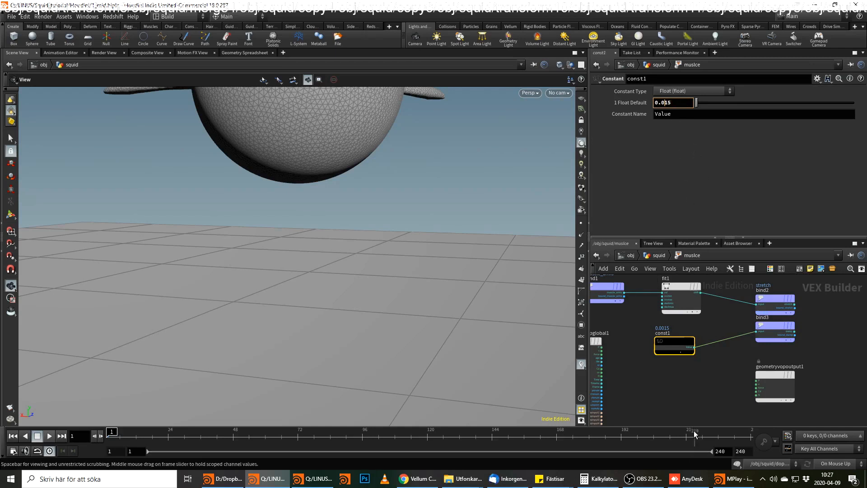
pyautogui.click(664, 256)
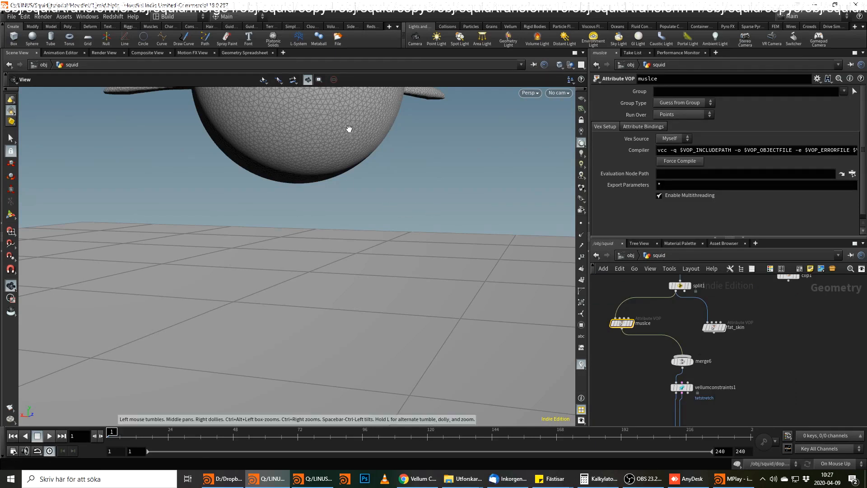
# Examine the squid above the ground plane and its node chain from the solid conform down to the DOP network.
pyautogui.moveTo(351, 184); pyautogui.dragTo(320, 259, button='right')
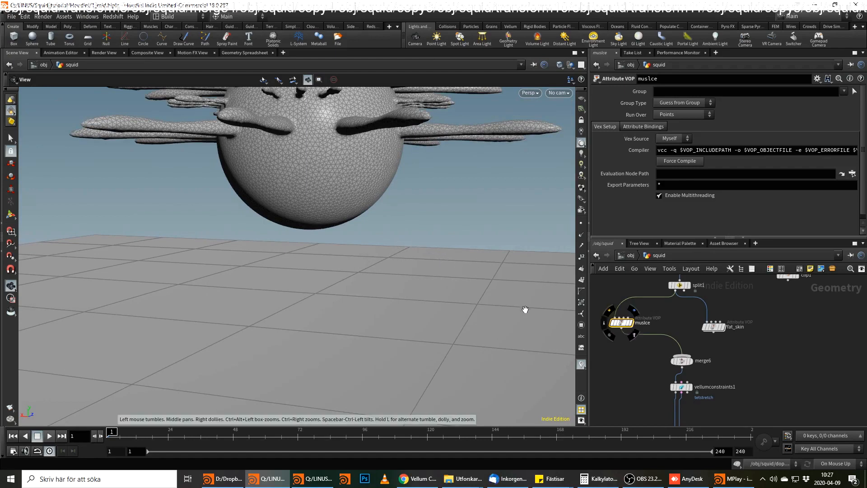
pyautogui.moveTo(755, 390); pyautogui.dragTo(751, 334, button='middle')
pyautogui.moveTo(755, 378); pyautogui.dragTo(760, 362, button='middle')
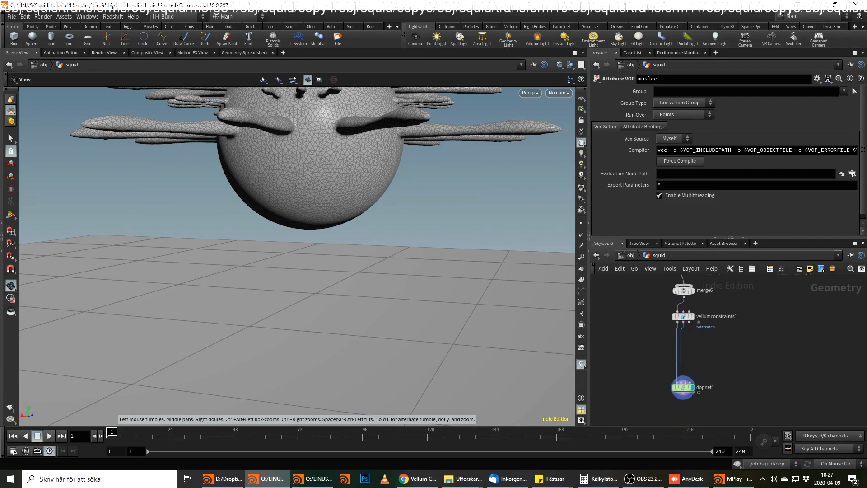
pyautogui.hotkey('alt', 'Tab')
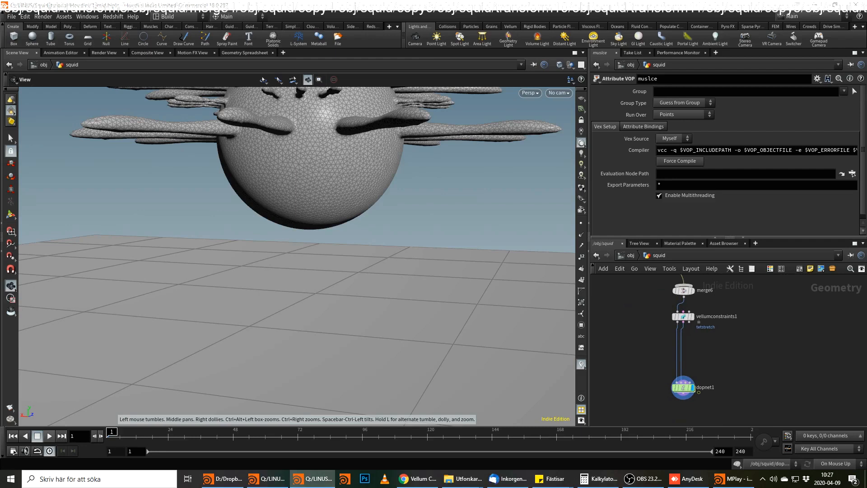
pyautogui.hotkey('alt', 'Tab')
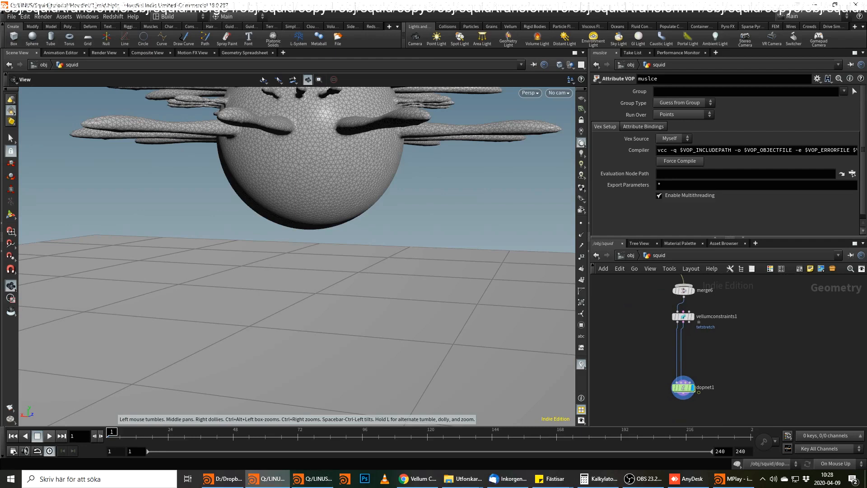
pyautogui.moveTo(794, 328); pyautogui.dragTo(823, 394, button='middle')
pyautogui.scroll(-3, 796, 346)
pyautogui.moveTo(796, 346); pyautogui.dragTo(752, 382, button='middle')
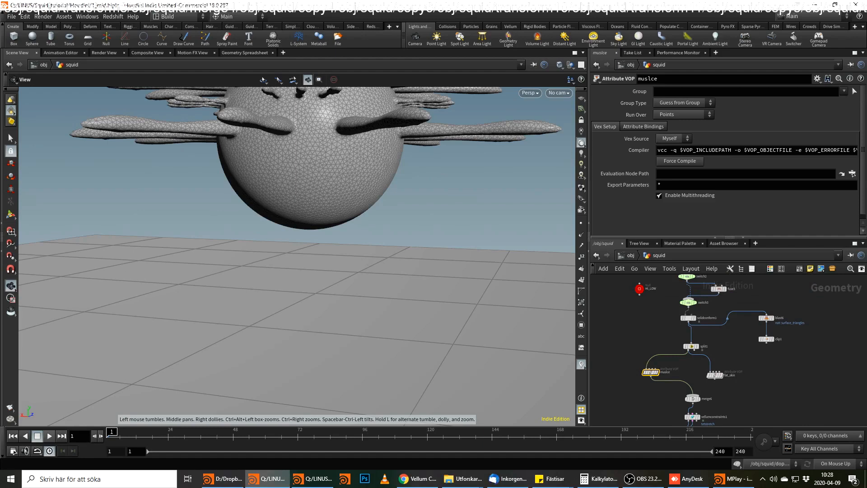
pyautogui.hotkey('alt', 'Tab')
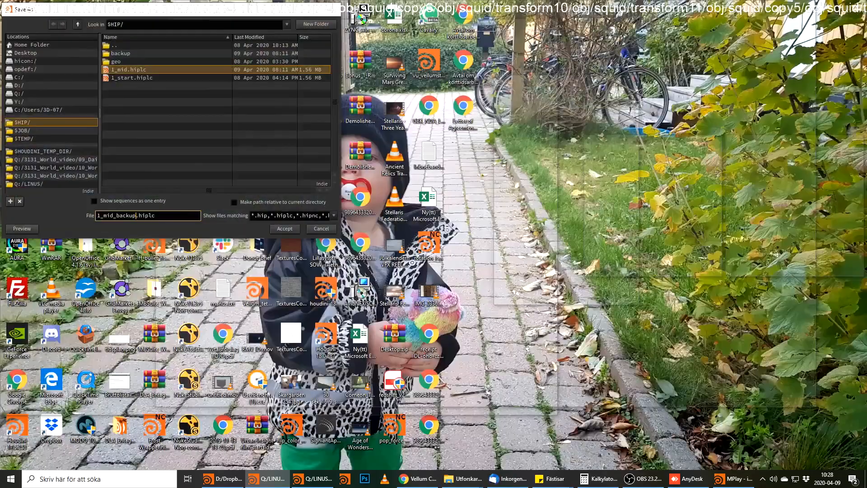
pyautogui.hotkey('alt', 'Tab')
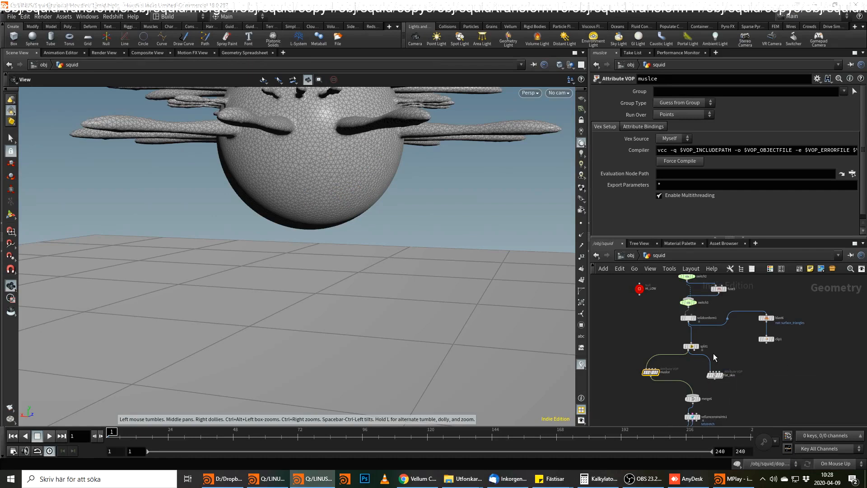
# Look at the squid's arms in the viewport and open the contents of the fat_skin VOP.
pyautogui.doubleClick(714, 375)
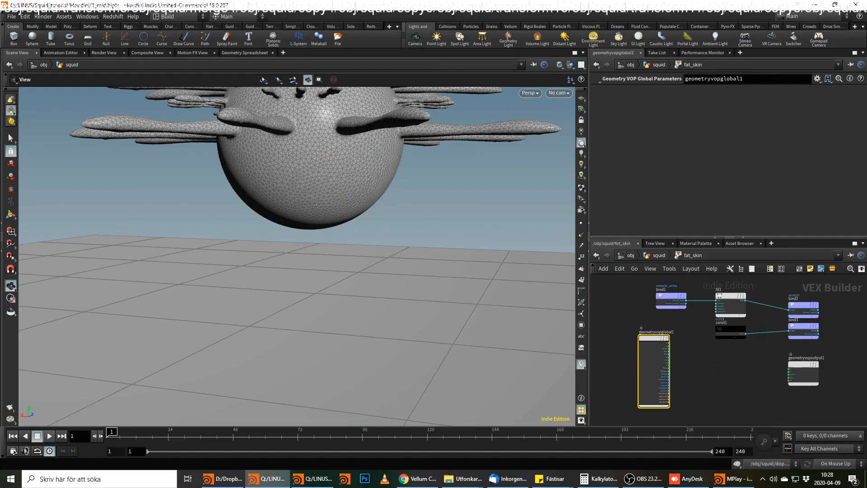
pyautogui.hotkey('alt', 'Tab')
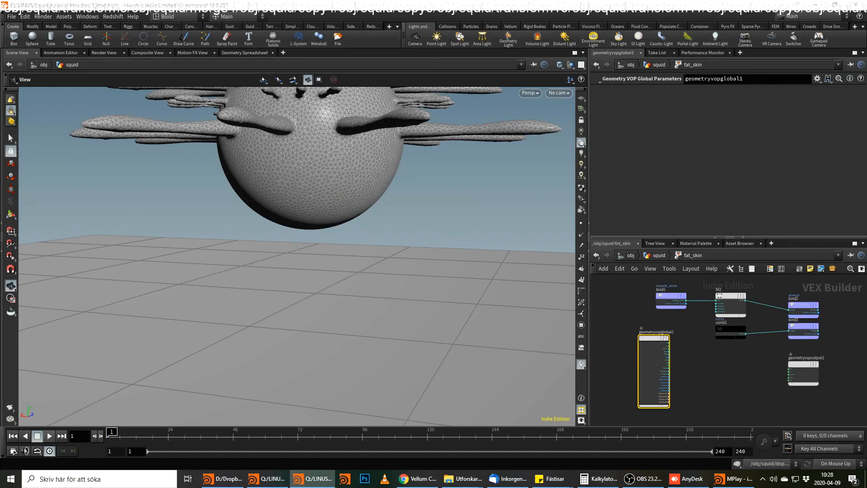
pyautogui.moveTo(339, 169); pyautogui.dragTo(364, 217, button='middle')
pyautogui.click(658, 257)
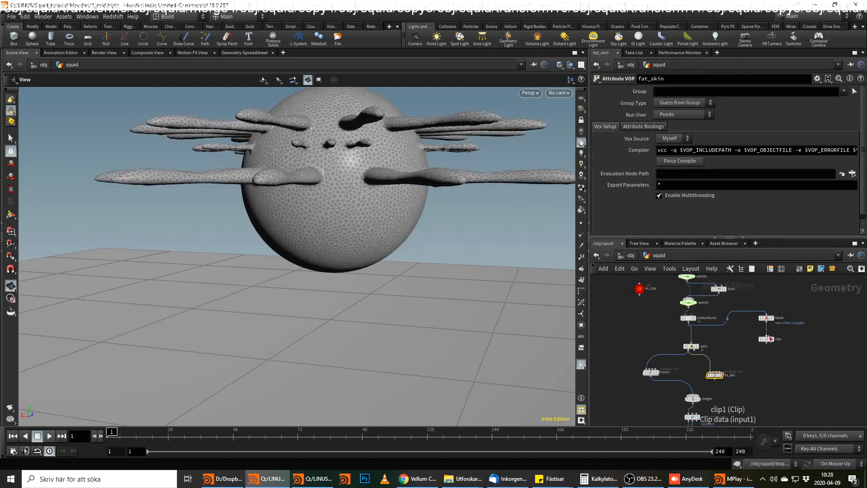
pyautogui.doubleClick(714, 375)
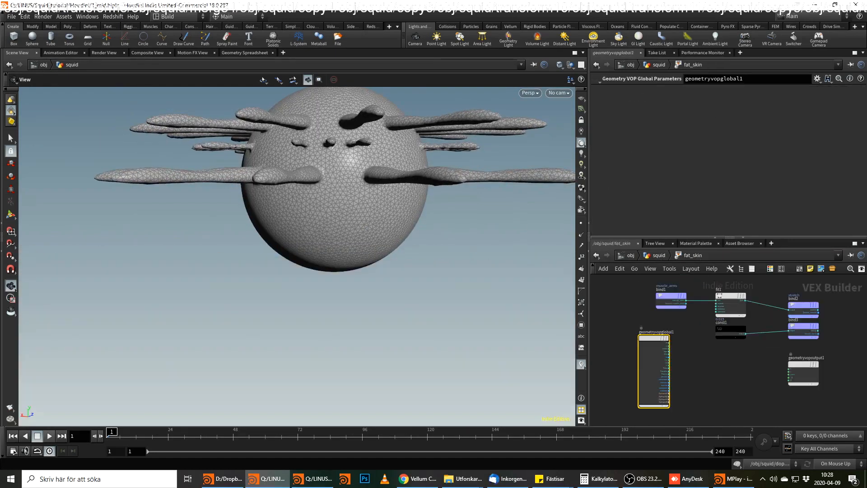
pyautogui.hotkey('alt', 'Tab')
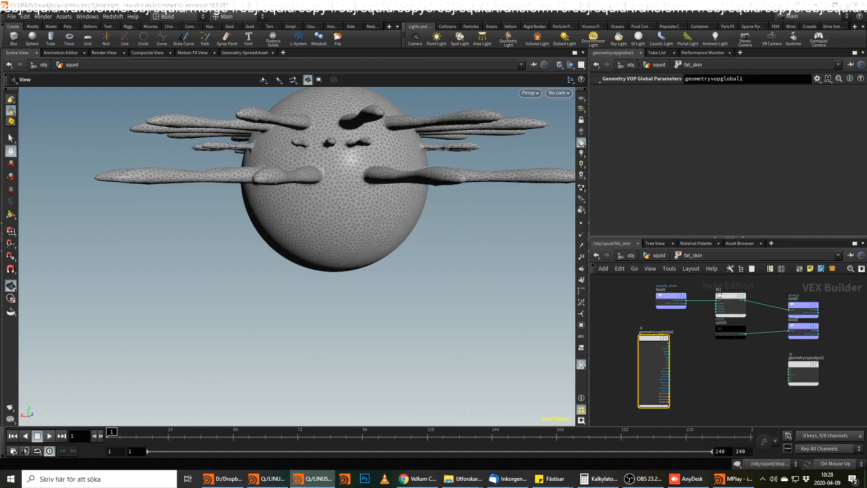
# Add a Bind node named suck above the stretch bind in the fat_skin VOP.
pyautogui.moveTo(776, 367); pyautogui.dragTo(773, 381, button='middle')
pyautogui.press('Tab')
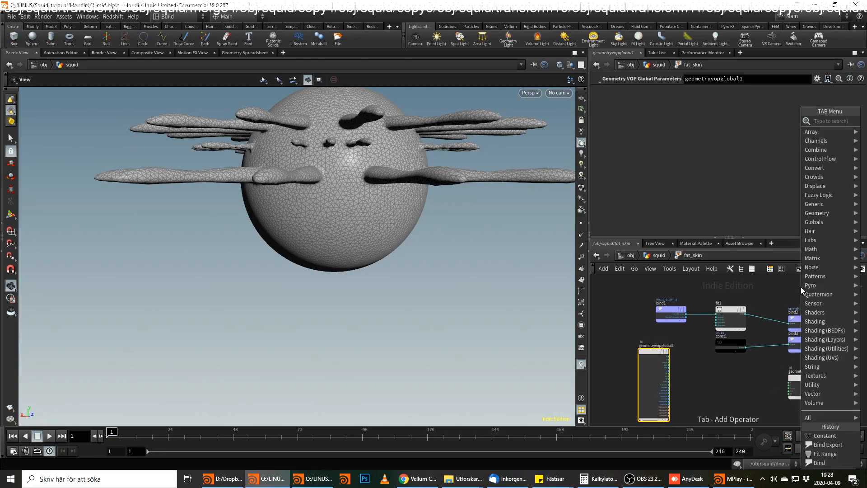
pyautogui.write('binde')
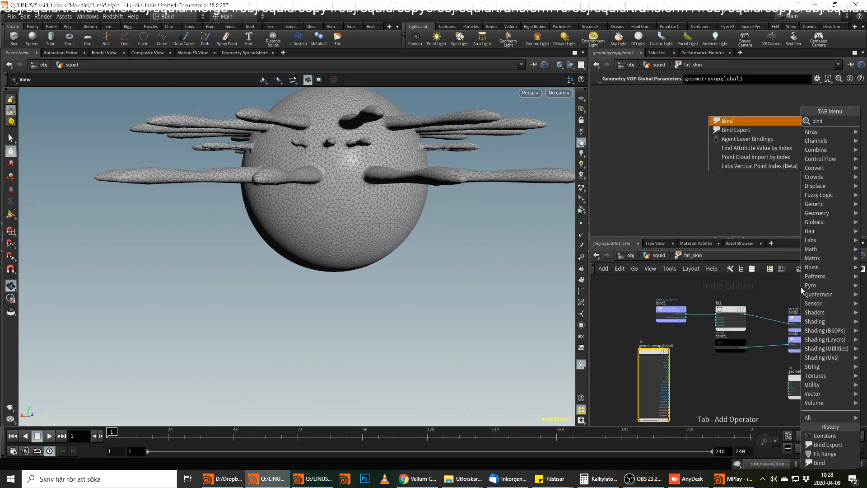
pyautogui.press('Return')
pyautogui.click(801, 286)
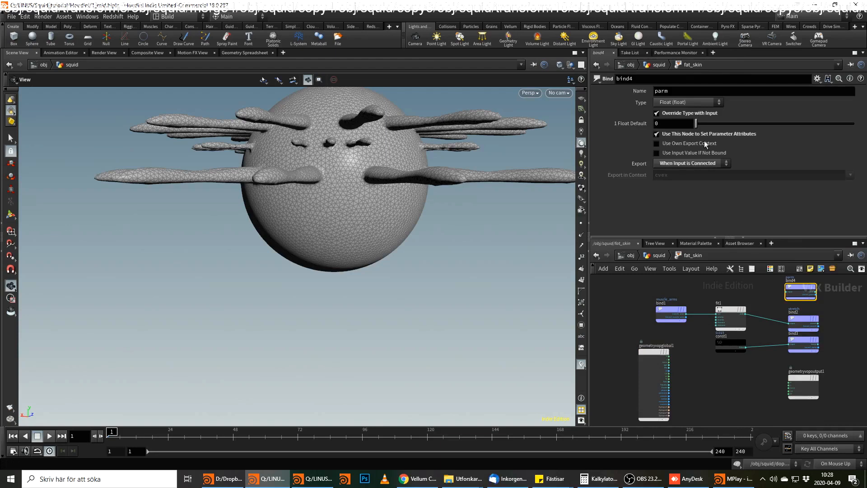
pyautogui.write('suck')
pyautogui.press('Return')
pyautogui.hotkey('alt', 'Tab')
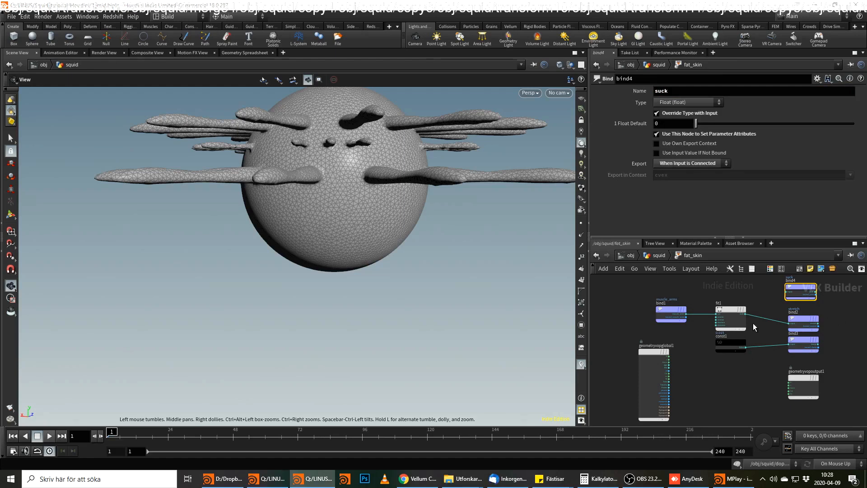
# Add a second Bind node named skin_fat_suckers above the muscle_arms bind.
pyautogui.press('Tab')
pyautogui.moveTo(669, 303)
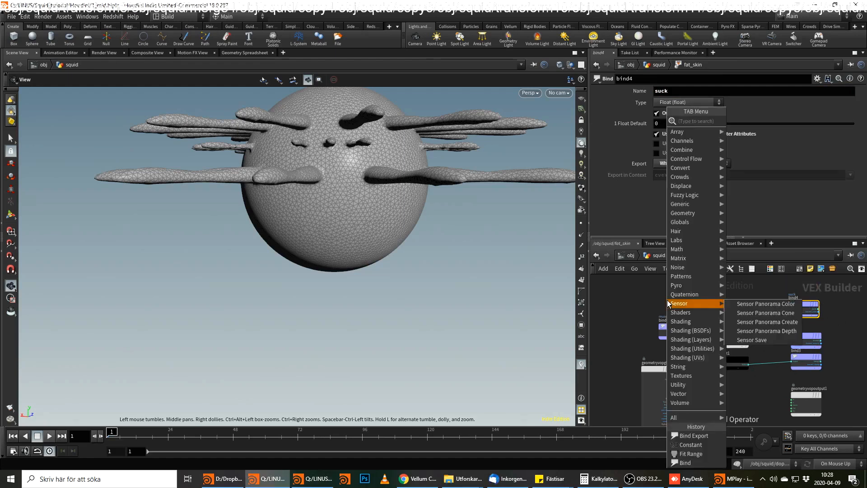
pyautogui.write('bind')
pyautogui.press('Return')
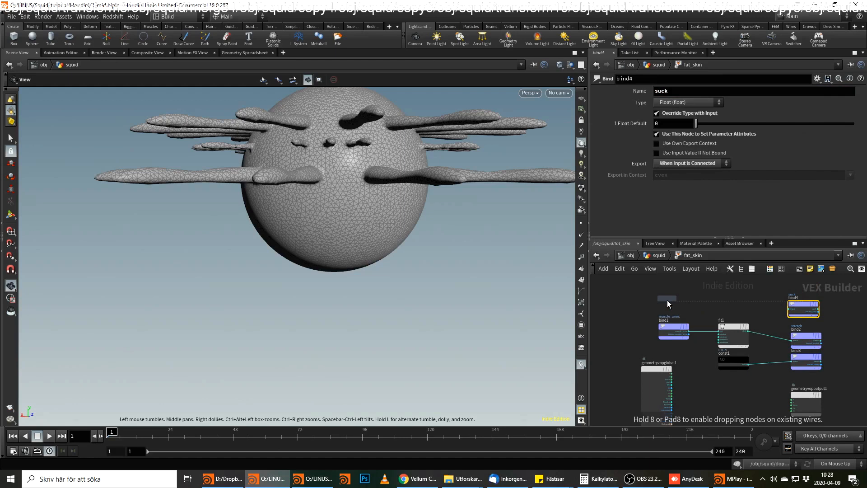
pyautogui.click(667, 300)
pyautogui.doubleClick(662, 91)
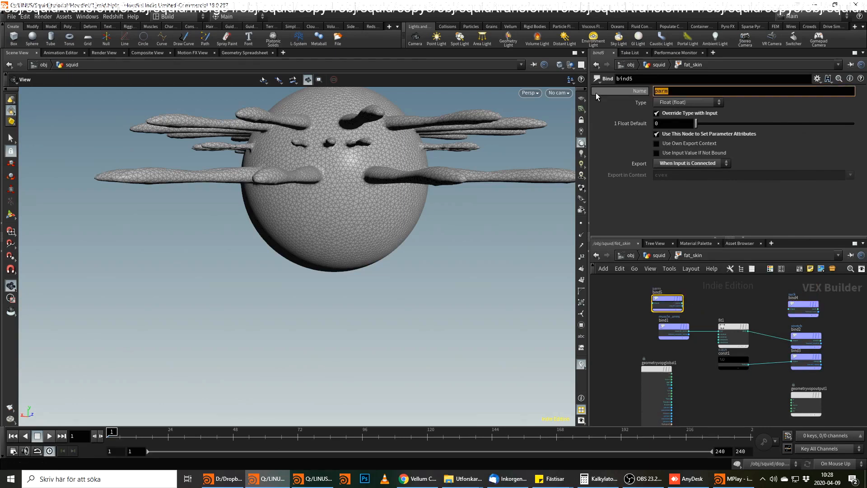
pyautogui.write('skin')
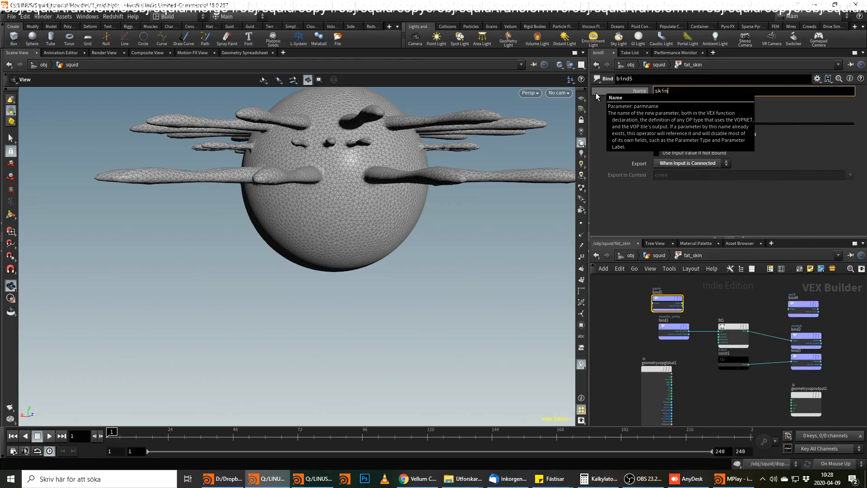
pyautogui.write('_fat_suckers')
pyautogui.press('Return')
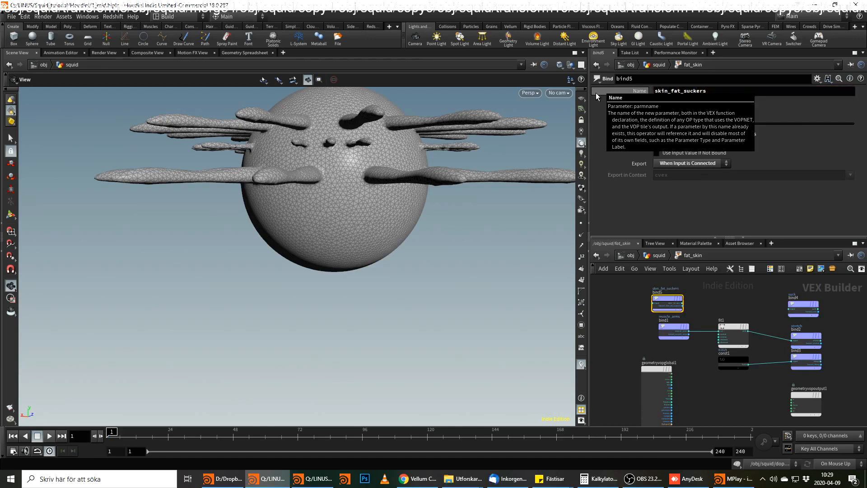
# Wire the skin_fat_suckers output into the suck bind's input.
pyautogui.scroll(3, 723, 336)
pyautogui.click(652, 279)
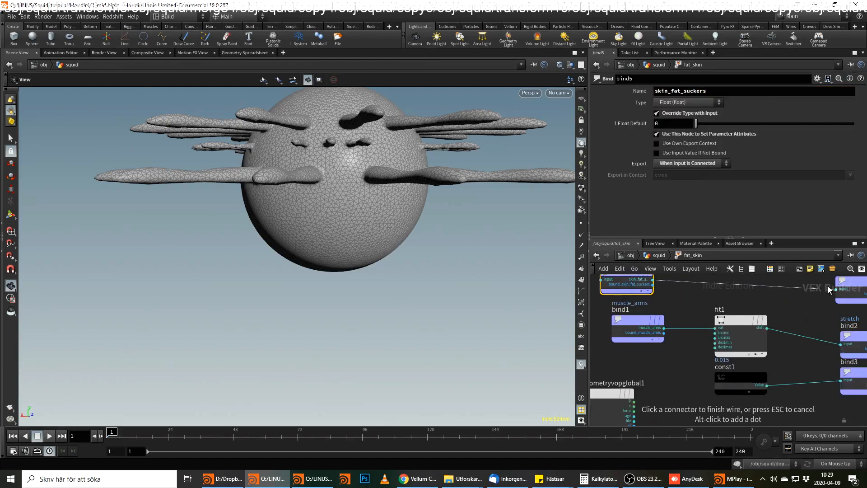
pyautogui.click(828, 286)
pyautogui.moveTo(747, 291); pyautogui.dragTo(779, 311, button='middle')
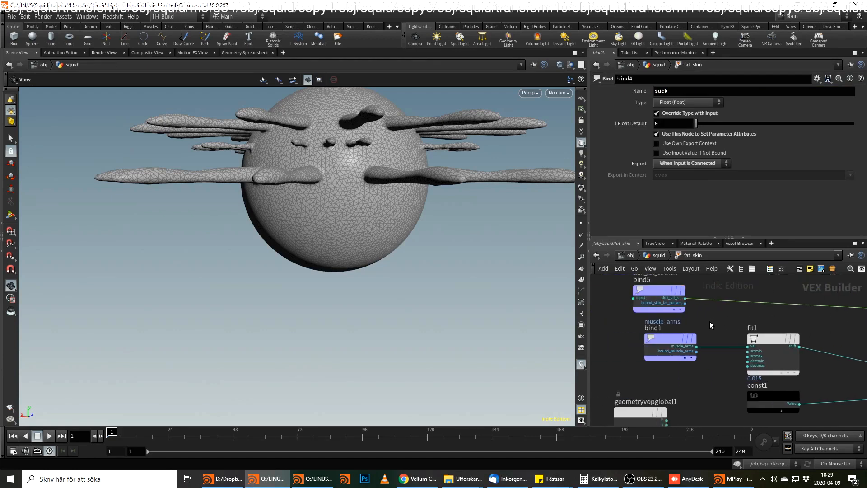
pyautogui.click(685, 299)
pyautogui.click(703, 307)
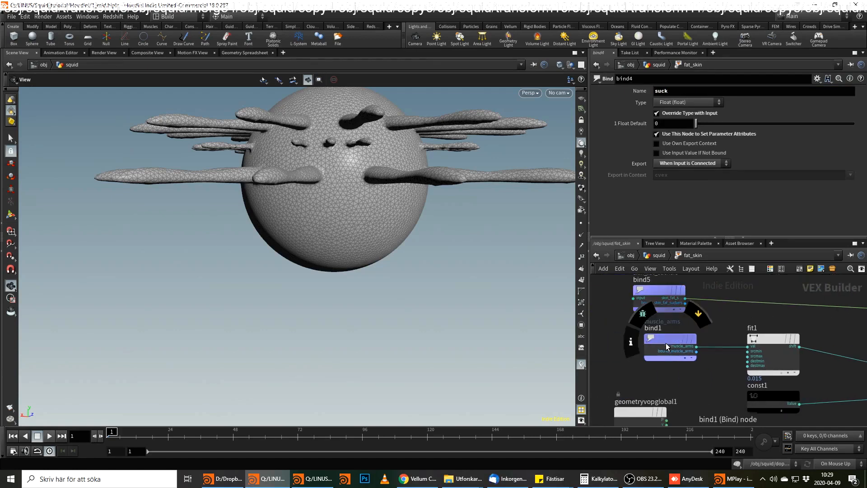
# Delete the fit and constant nodes and the remaining wire between the muscle_arms and stretch binds.
pyautogui.scroll(-4, 705, 361)
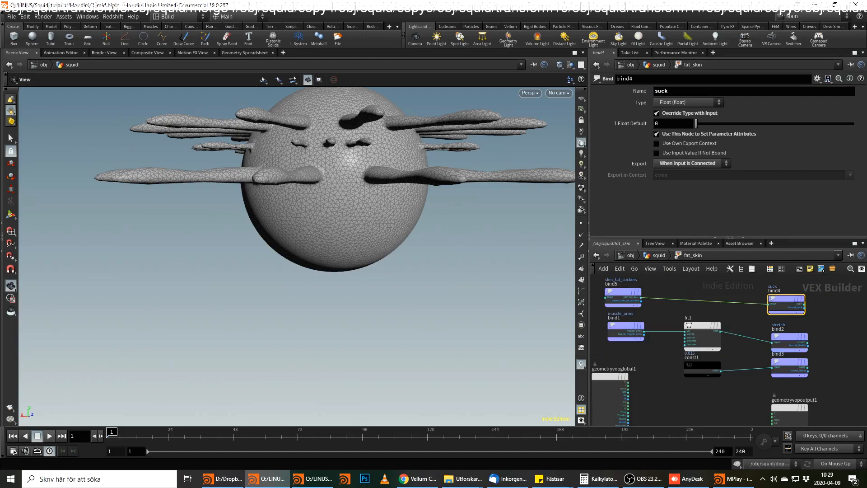
pyautogui.moveTo(751, 328); pyautogui.dragTo(720, 384)
pyautogui.press('Delete')
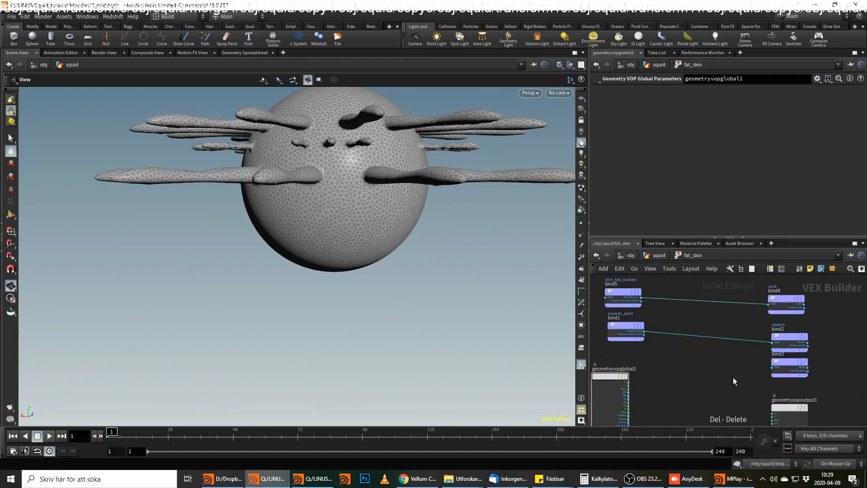
pyautogui.press('Delete')
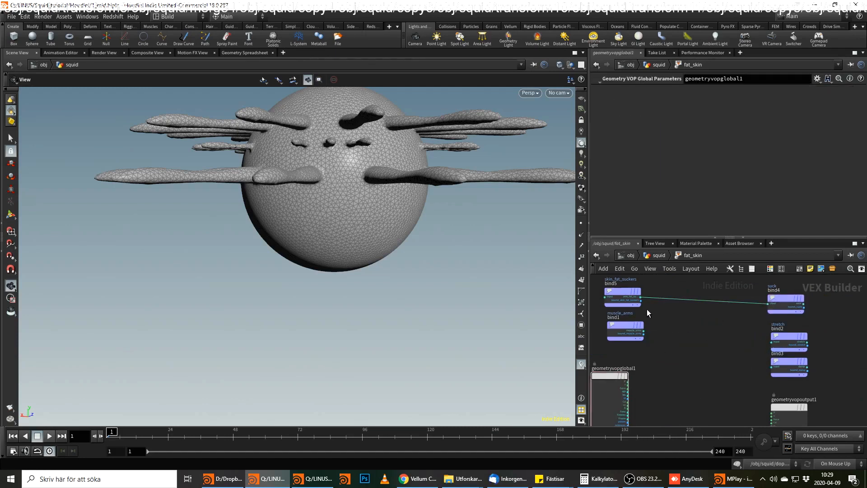
# Delete the skin_fat_suckers and suck binds from the fat_skin VOP.
pyautogui.hotkey('alt', 'Tab')
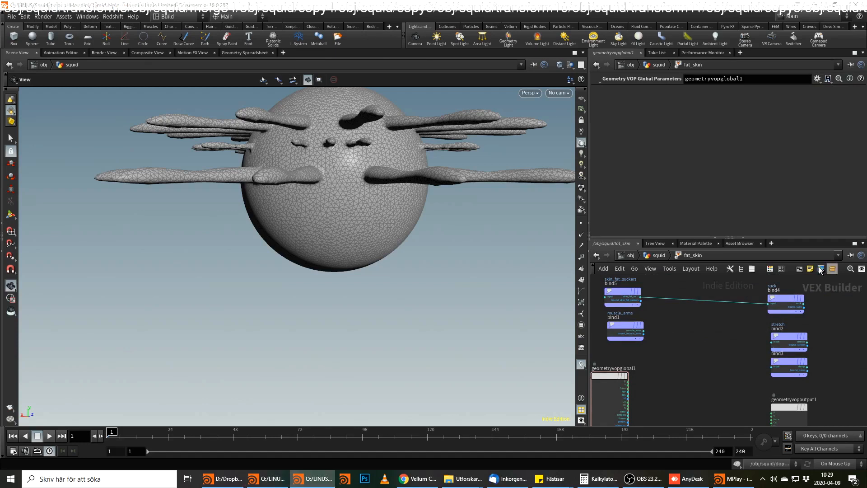
pyautogui.moveTo(768, 278); pyautogui.dragTo(637, 305)
pyautogui.press('Delete')
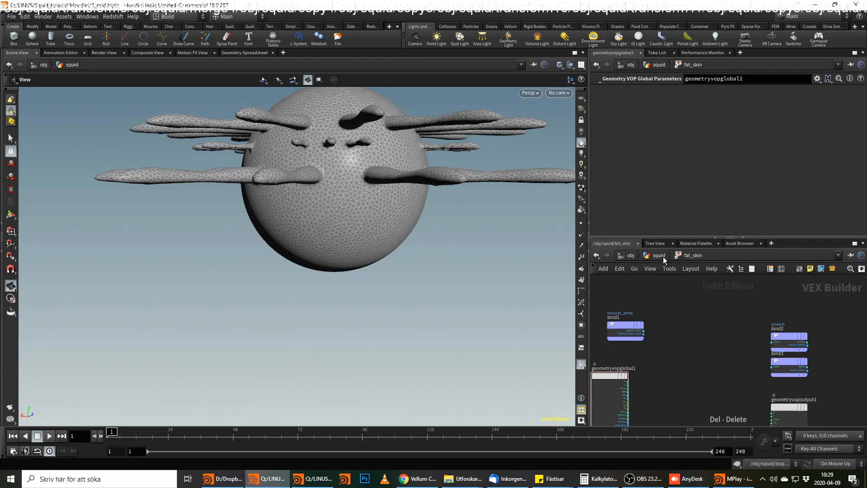
# Return to the squid network and add an Attribute Rename node below the fat_skin VOP.
pyautogui.click(659, 256)
pyautogui.press('Tab')
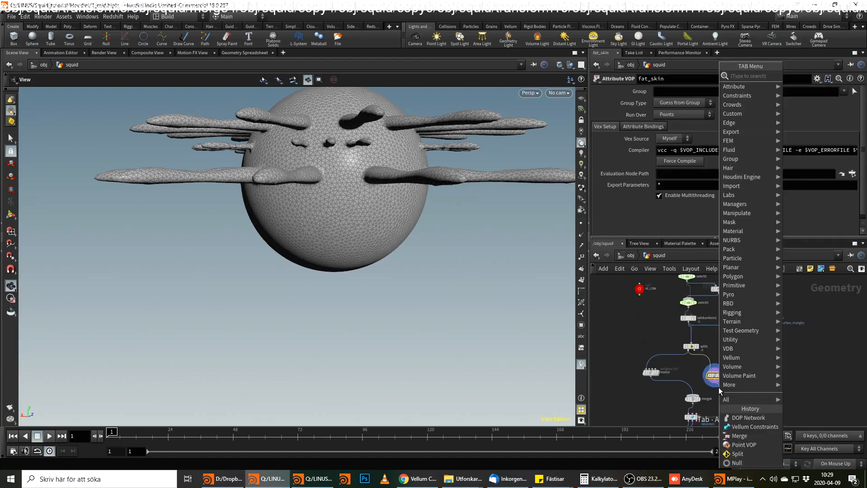
pyautogui.write('att r')
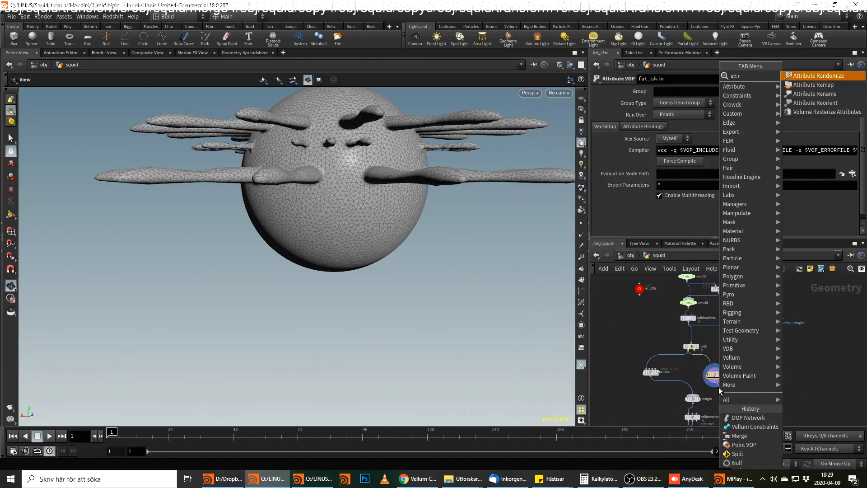
pyautogui.press('Down')
pyautogui.press('Down')
pyautogui.press('Return')
pyautogui.click(718, 388)
# Set the point attribute rename from skin_fat_suckers to suck.
pyautogui.click(721, 116)
pyautogui.write('s')
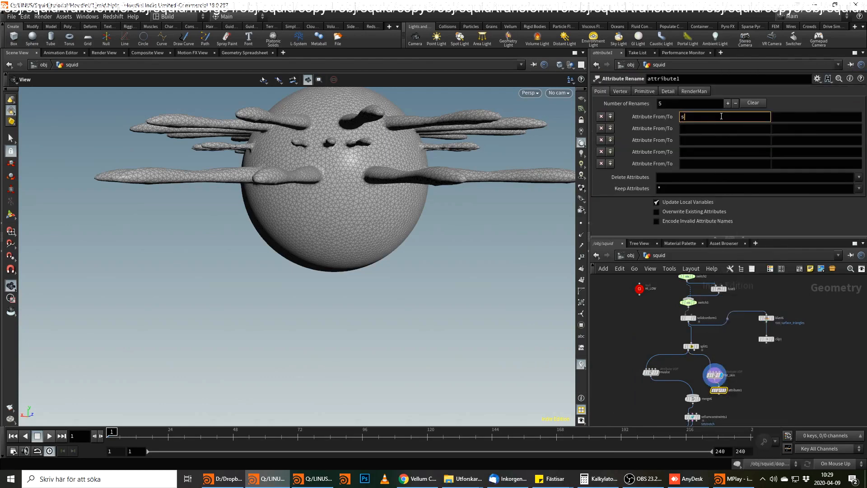
pyautogui.write('kin:_')
pyautogui.write('at')
pyautogui.write('_suckers')
pyautogui.press('Tab')
pyautogui.write('suck')
pyautogui.press('Return')
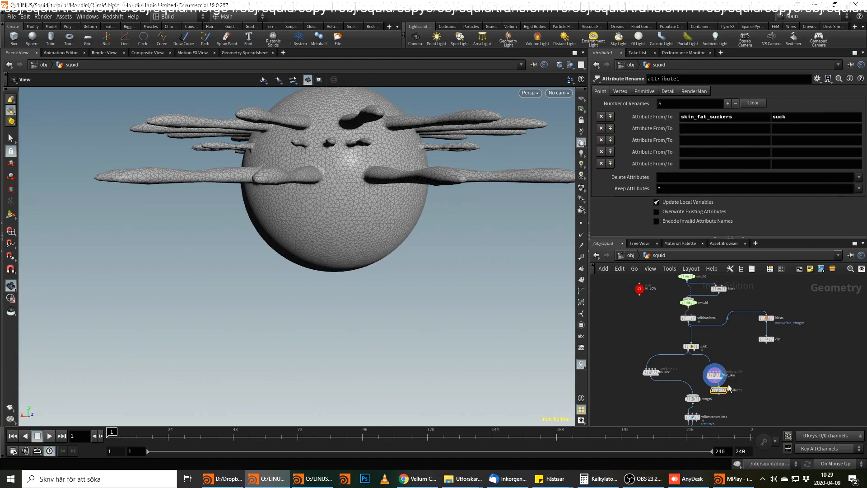
# Enter the fat_skin VOP and move the stretch bind upward, away from the damp bind.
pyautogui.scroll(2, 727, 384)
pyautogui.doubleClick(710, 374)
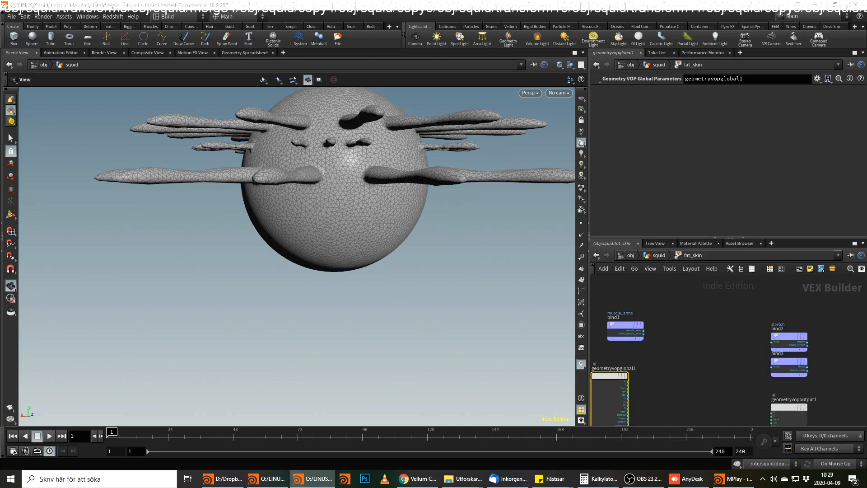
pyautogui.moveTo(783, 339); pyautogui.dragTo(790, 301)
pyautogui.click(790, 300)
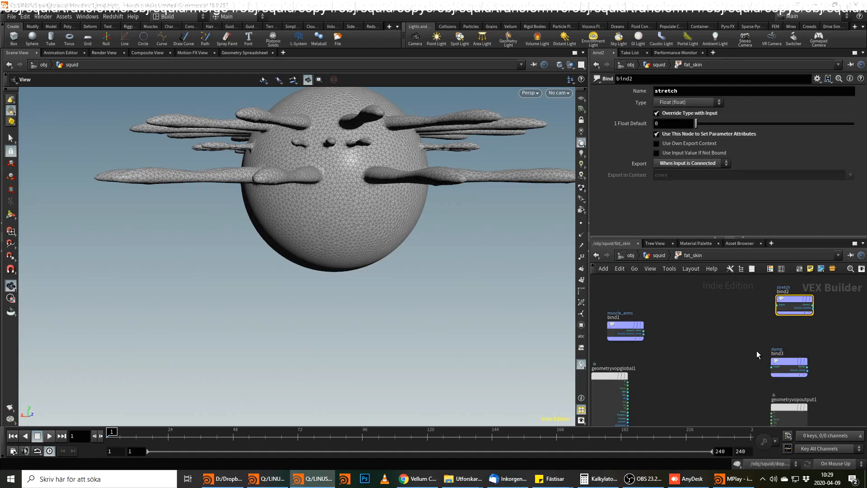
# Add a new Bind node above the muscle_arms bind.
pyautogui.press('Tab')
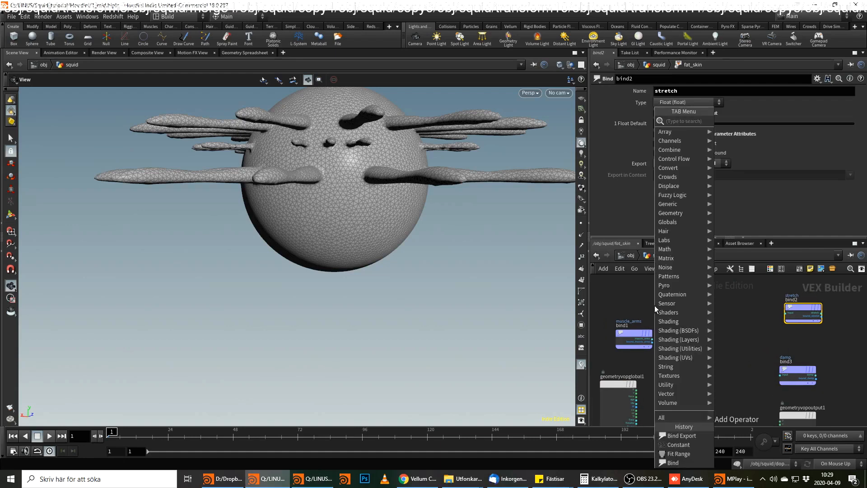
pyautogui.press('Escape')
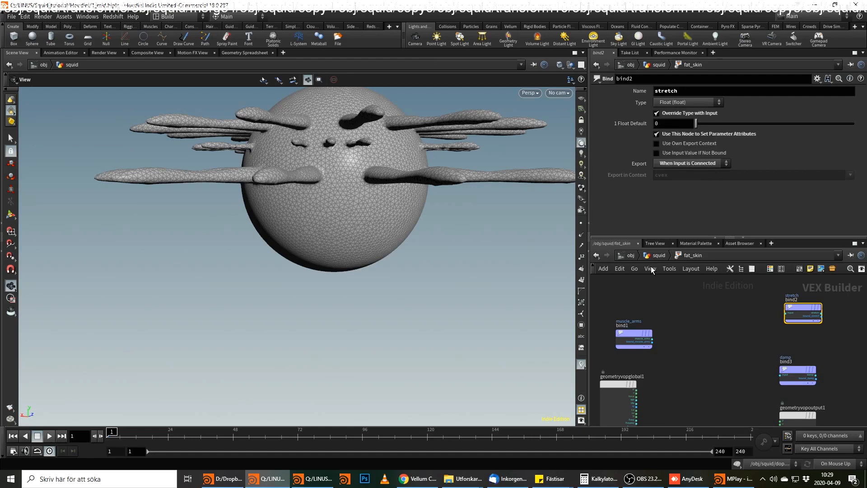
pyautogui.press('Tab')
pyautogui.write('skin')
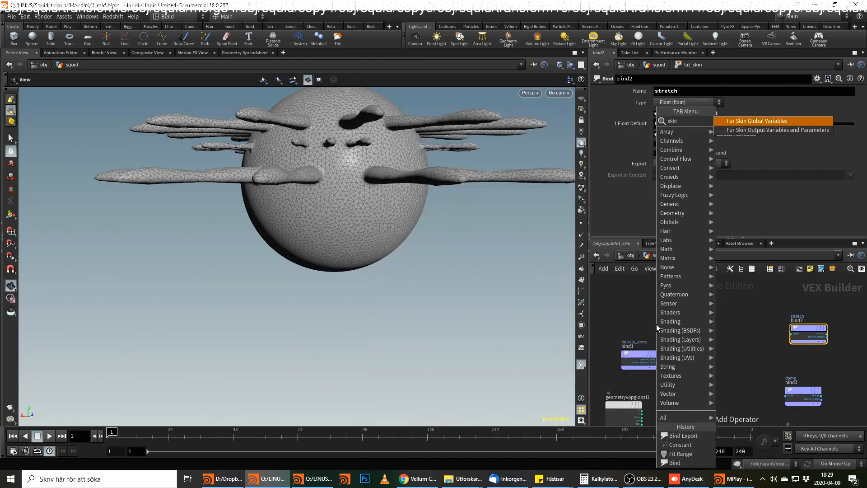
pyautogui.press('BackSpace')
pyautogui.press('BackSpace')
pyautogui.press('BackSpace')
pyautogui.write('bin')
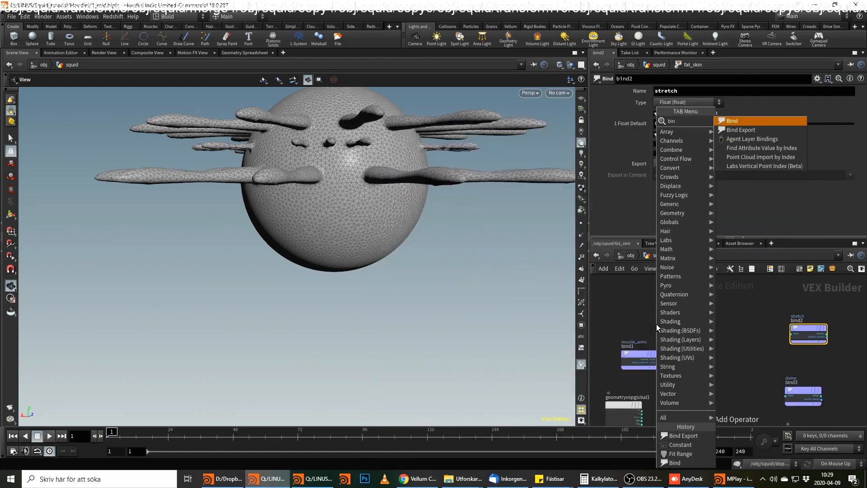
pyautogui.press('Return')
pyautogui.click(657, 324)
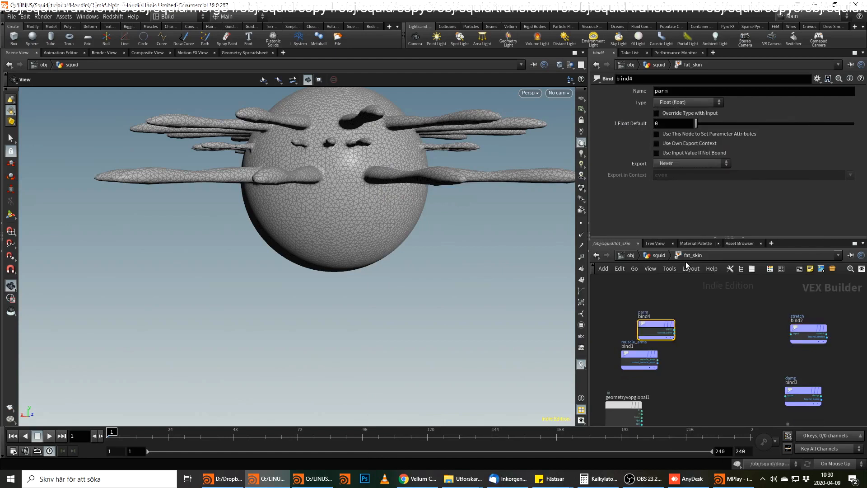
# Line up the new bind above muscle_arms and name its attribute skin_fat_suckers.
pyautogui.press('u')
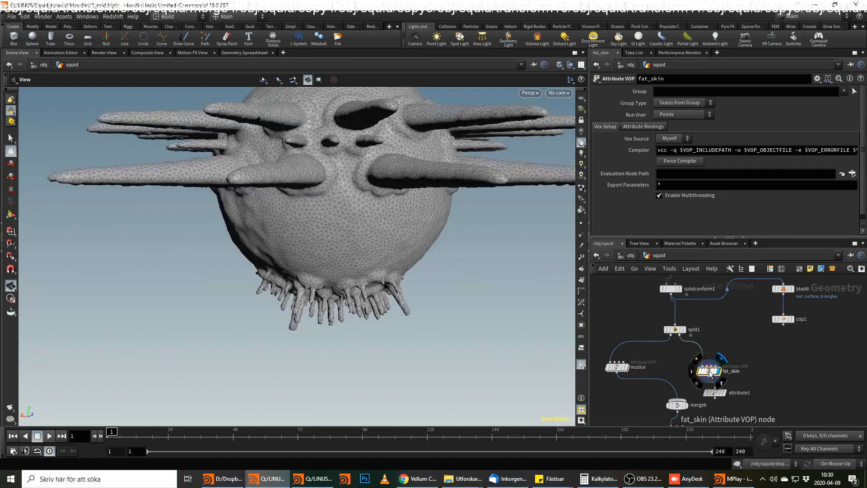
pyautogui.doubleClick(708, 370)
pyautogui.moveTo(673, 332); pyautogui.dragTo(647, 333)
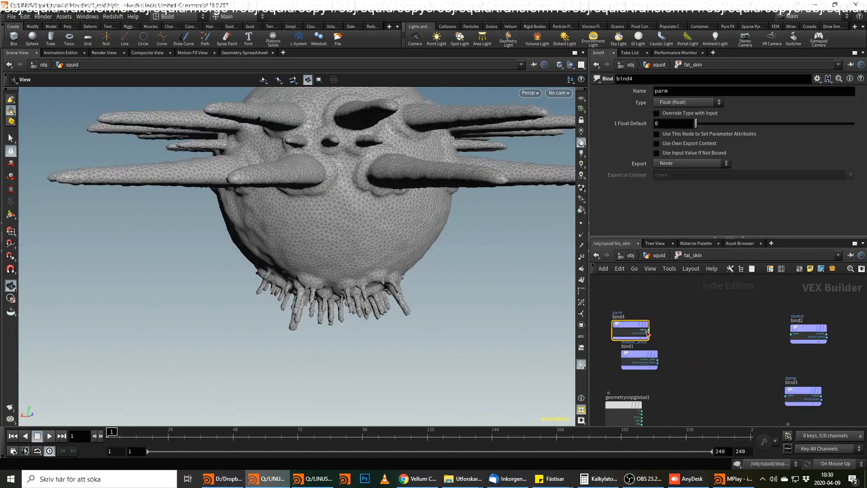
pyautogui.doubleClick(662, 91)
pyautogui.write('skin')
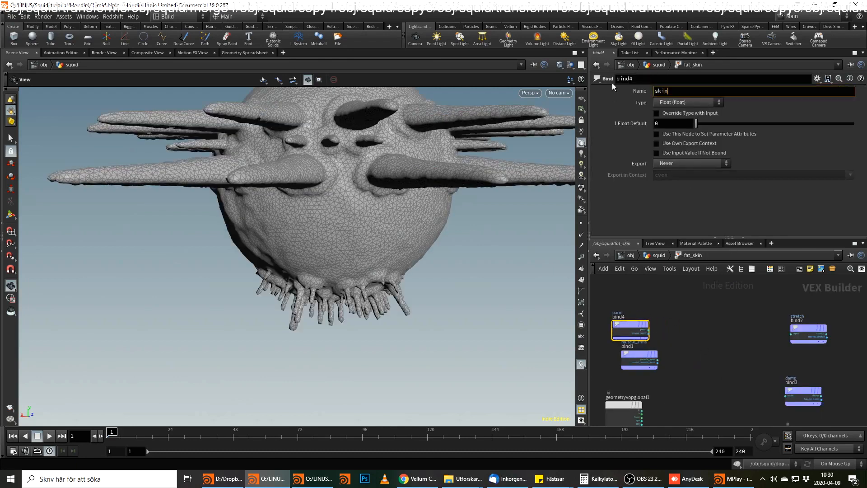
pyautogui.write('_fat_suckers')
pyautogui.press('Return')
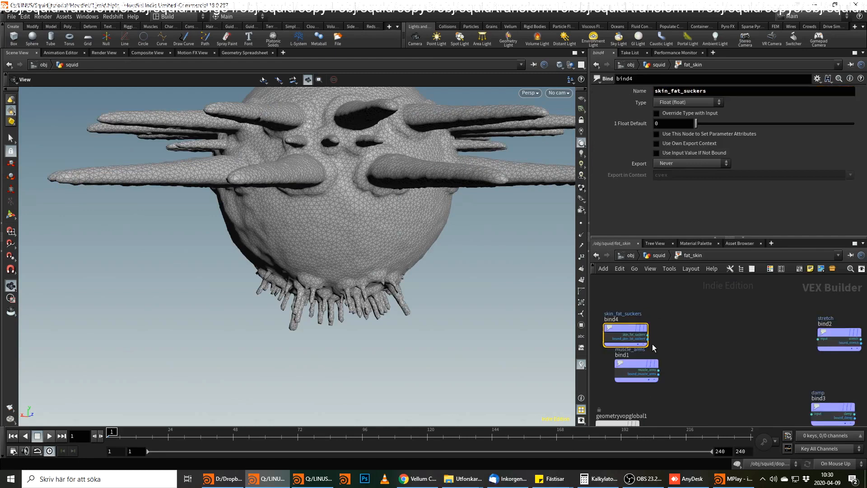
# Wire skin_fat_suckers into the geometry output's Cd input and inspect the mask on the squid's arms and body.
pyautogui.click(649, 329)
pyautogui.scroll(-2, 731, 357)
pyautogui.scroll(2, 725, 343)
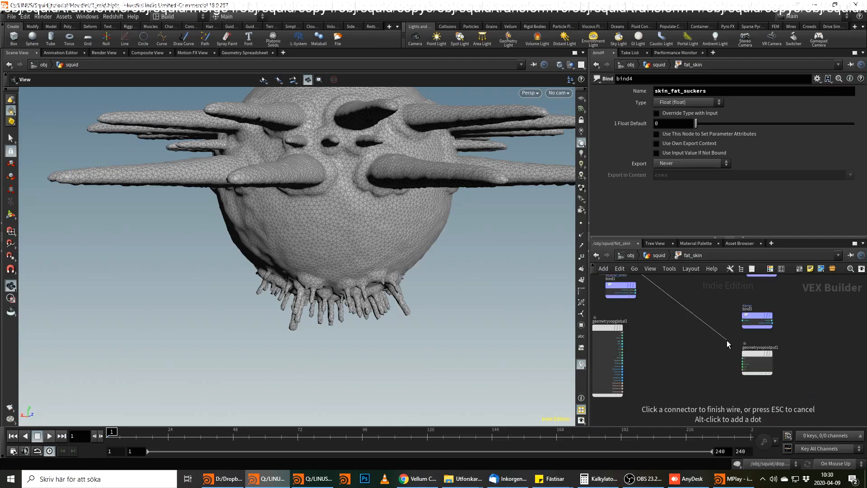
pyautogui.click(750, 376)
pyautogui.moveTo(472, 285); pyautogui.dragTo(366, 152)
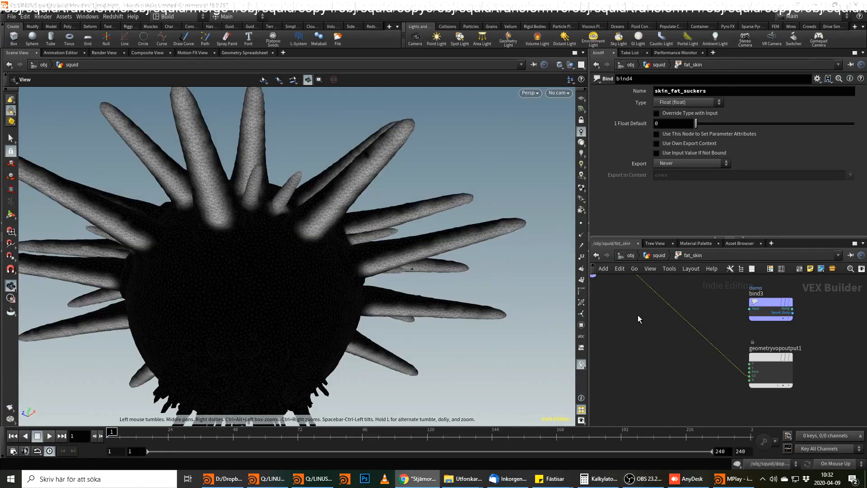
pyautogui.moveTo(276, 278); pyautogui.dragTo(339, 274)
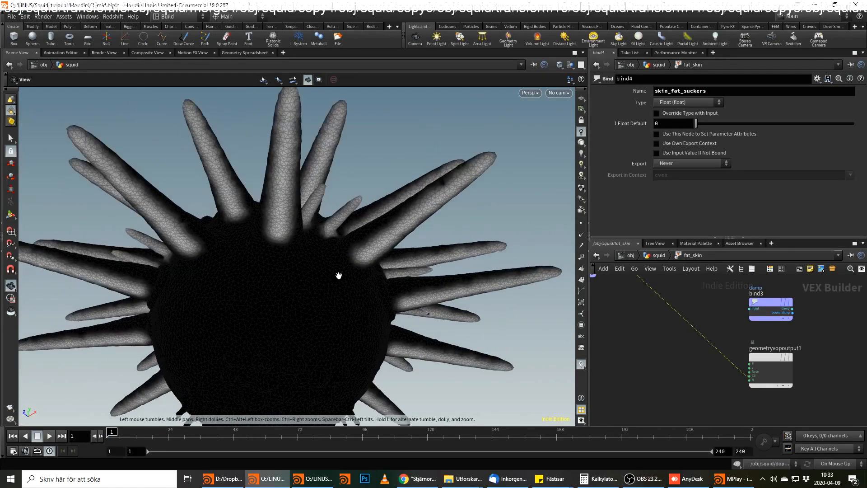
pyautogui.moveTo(339, 275); pyautogui.dragTo(282, 246, button='right')
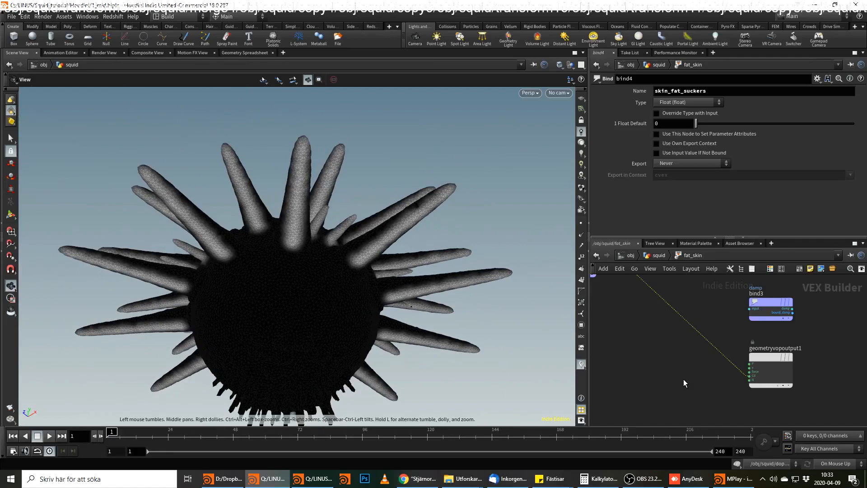
# Delete the wire from skin_fat_suckers to the geometry output's Cd input and inspect the squid mesh.
pyautogui.moveTo(684, 379); pyautogui.dragTo(741, 425, button='middle')
pyautogui.moveTo(723, 314); pyautogui.dragTo(733, 361, button='middle')
pyautogui.scroll(-1, 733, 367)
pyautogui.scroll(2, 675, 347)
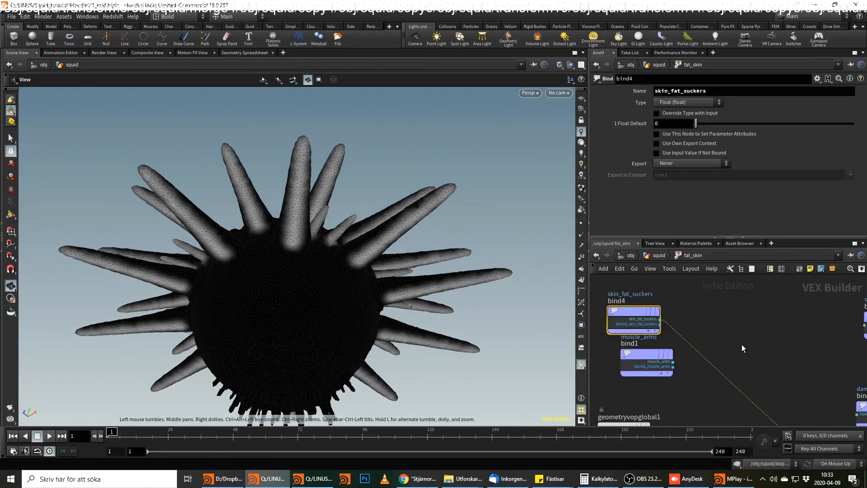
pyautogui.click(704, 359)
pyautogui.press('Delete')
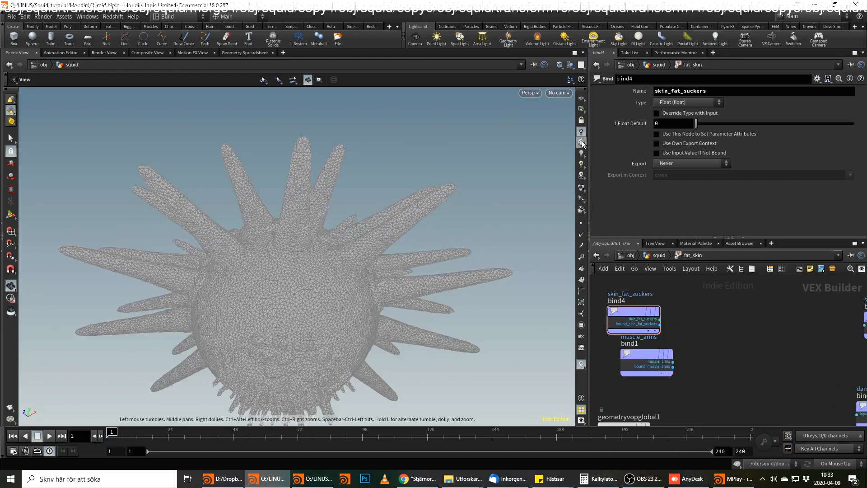
pyautogui.moveTo(289, 267); pyautogui.dragTo(319, 252)
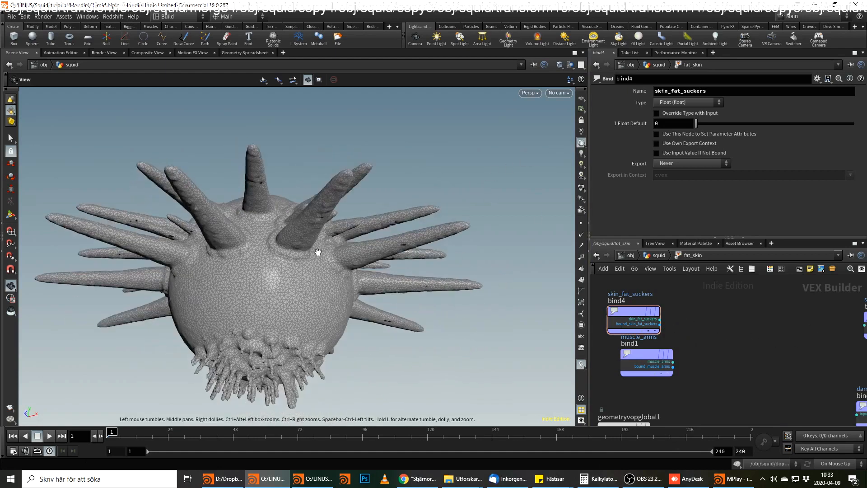
pyautogui.moveTo(319, 252); pyautogui.dragTo(340, 194, button='right')
pyautogui.moveTo(341, 194); pyautogui.dragTo(332, 190)
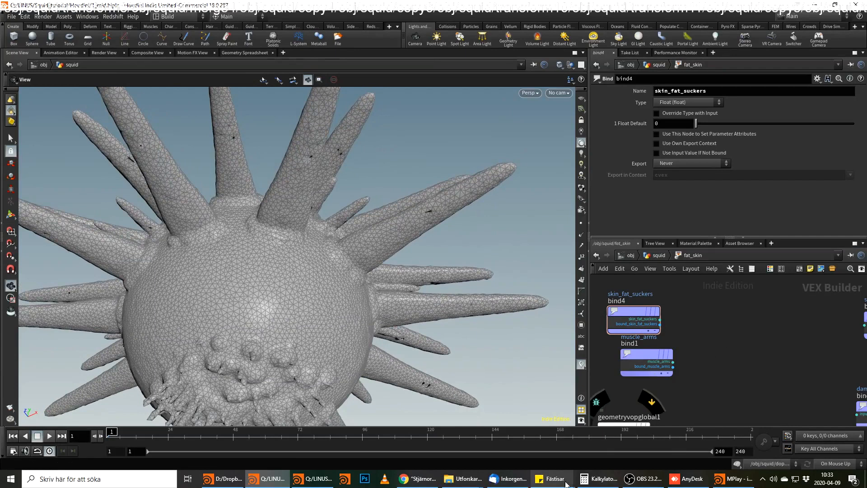
# Add a Fit Range node fed by the skin_fat_suckers output.
pyautogui.click(313, 477)
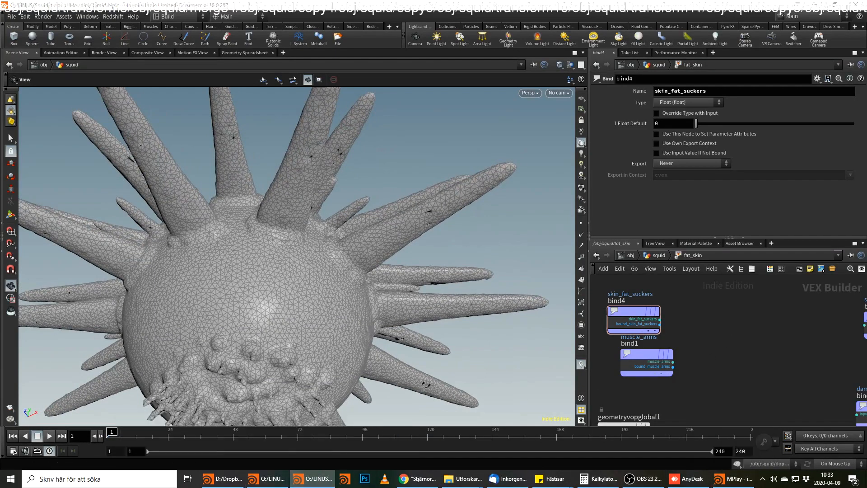
pyautogui.click(659, 320)
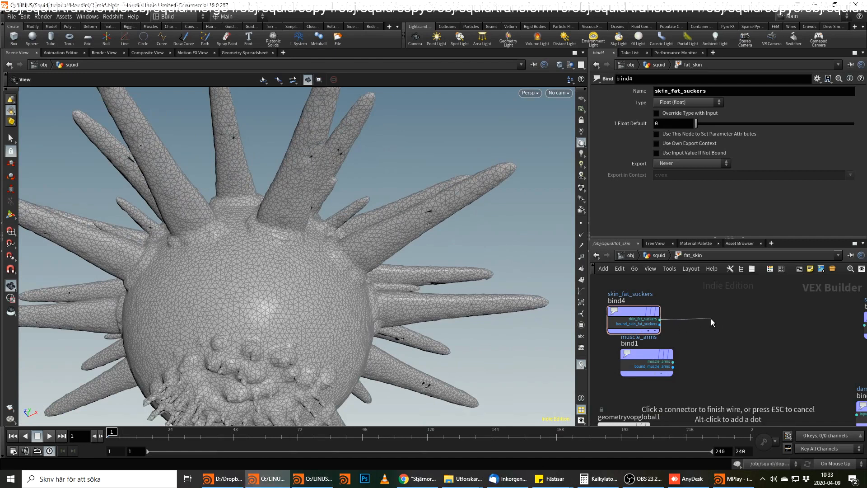
pyautogui.press('Tab')
pyautogui.write('fit')
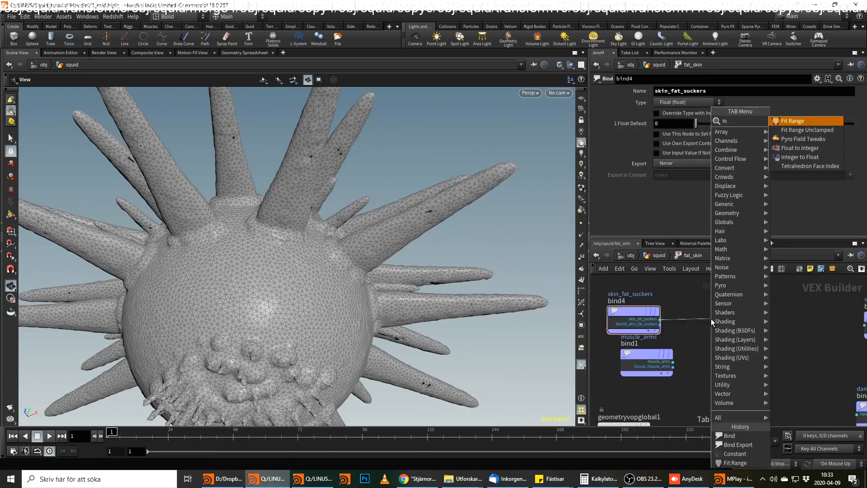
pyautogui.press('Return')
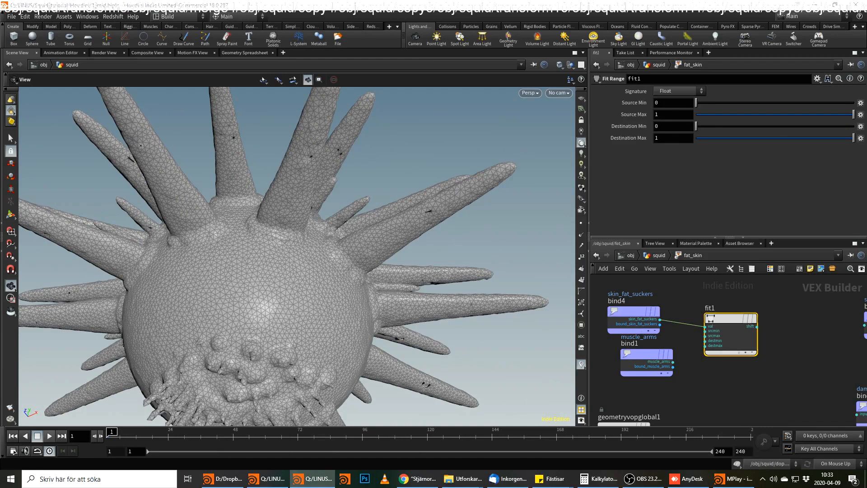
# Set the Fit Range destination minimum to 1 and maximum to 100, and move the node up beside its bind.
pyautogui.click(673, 126)
pyautogui.write('1')
pyautogui.click(688, 140)
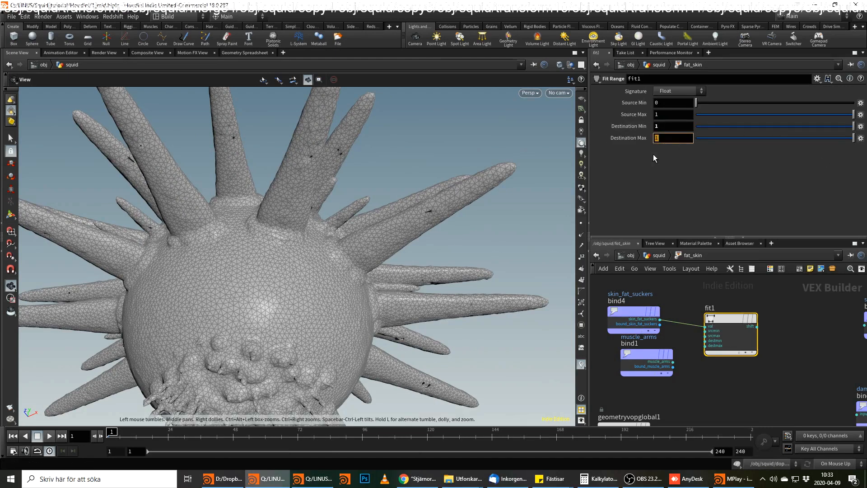
pyautogui.write('100')
pyautogui.moveTo(732, 334); pyautogui.dragTo(735, 320)
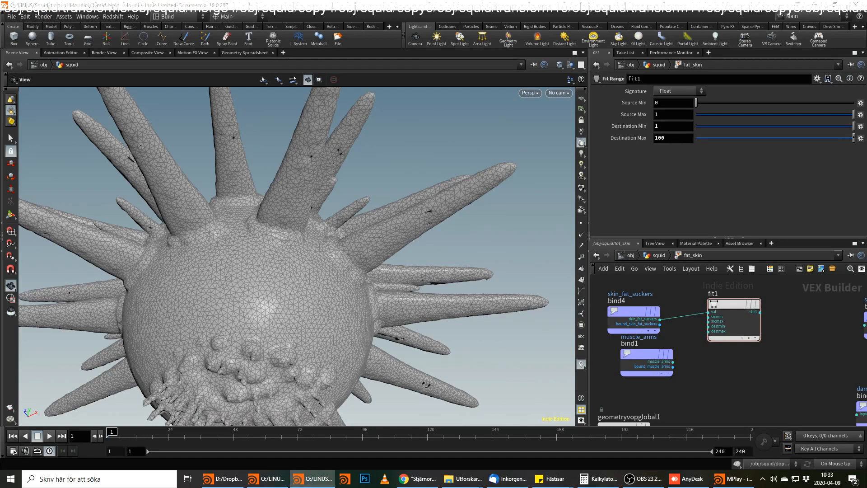
# Align the muscle_arms bind under skin_fat_suckers, duplicate the Fit Range node and feed the copy from muscle_arms.
pyautogui.moveTo(639, 354); pyautogui.dragTo(626, 354)
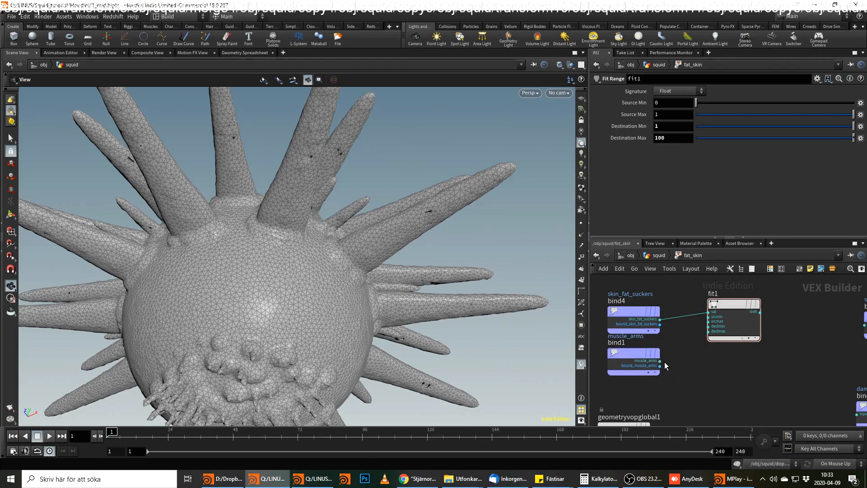
pyautogui.keyDown('alt'); pyautogui.moveTo(734, 319); pyautogui.dragTo(747, 388); pyautogui.keyUp('alt')
pyautogui.click(722, 385)
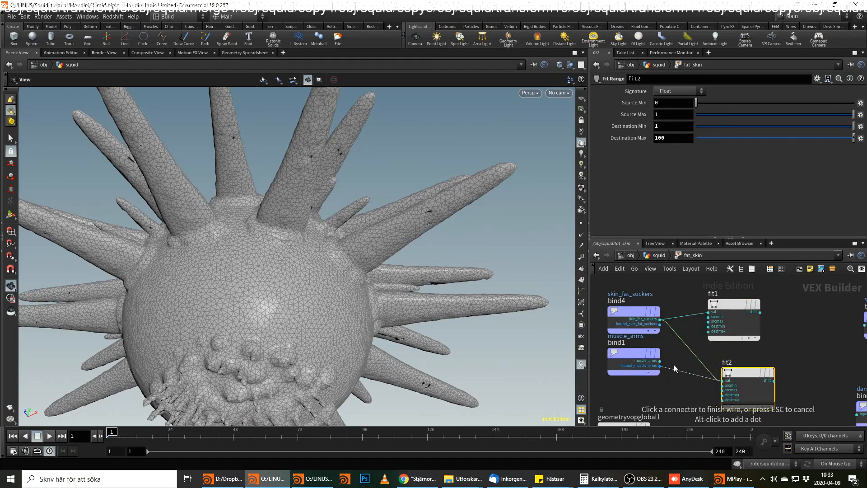
pyautogui.click(660, 361)
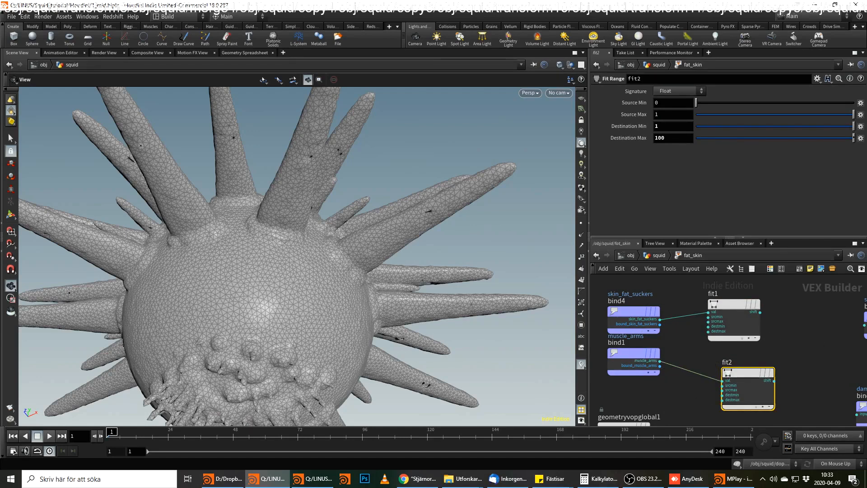
# Set the muscle_arms Fit Range destination maximum to 15 and align the node below the first one.
pyautogui.hotkey('alt', 'Tab')
pyautogui.doubleClick(664, 137)
pyautogui.write('15')
pyautogui.press('Return')
pyautogui.moveTo(818, 344); pyautogui.dragTo(769, 332, button='middle')
pyautogui.moveTo(698, 364)
pyautogui.mouseDown()
pyautogui.moveTo(674, 361)
pyautogui.moveTo(684, 359)
pyautogui.mouseUp()
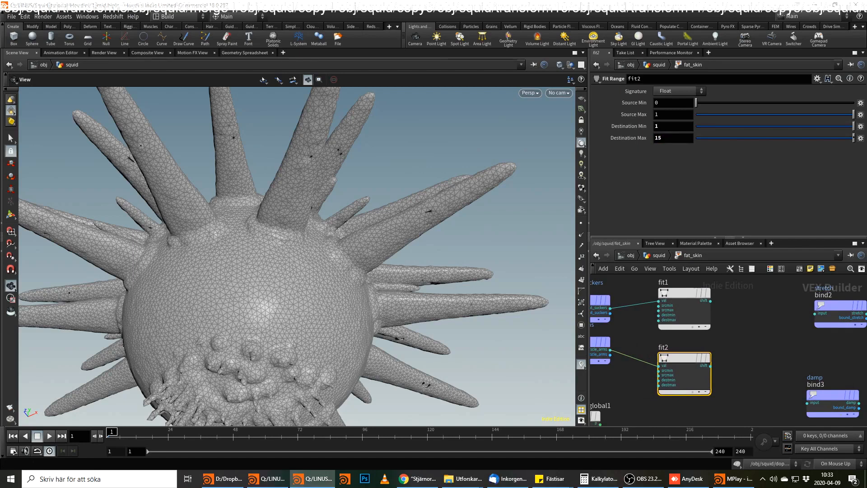
# Add a Get Vector Component node fed by the global parameters' P output.
pyautogui.moveTo(769, 352); pyautogui.dragTo(833, 284, button='middle')
pyautogui.moveTo(637, 350); pyautogui.dragTo(679, 364)
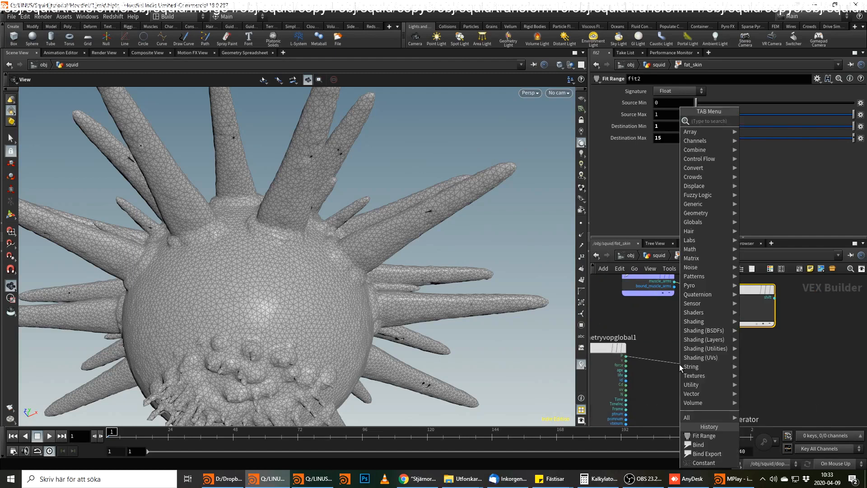
pyautogui.write('get v')
pyautogui.press('Return')
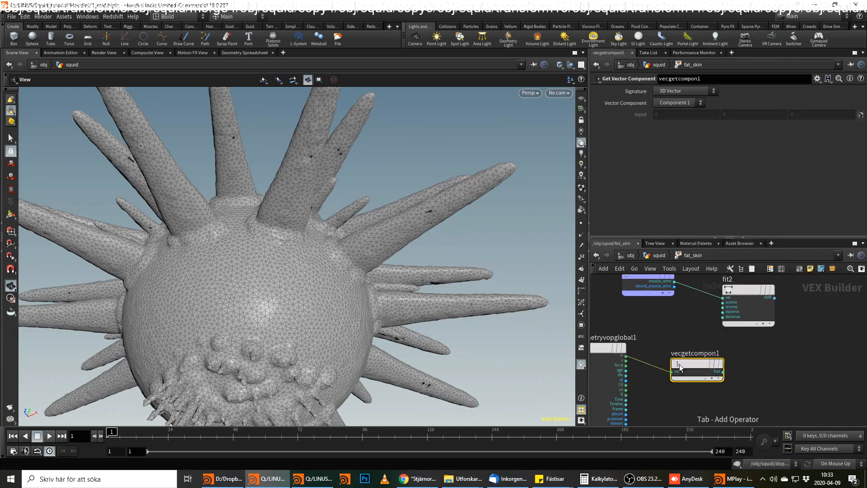
# Add a Fit Range node fed by the Get Vector Component node's output.
pyautogui.click(722, 371)
pyautogui.click(759, 373)
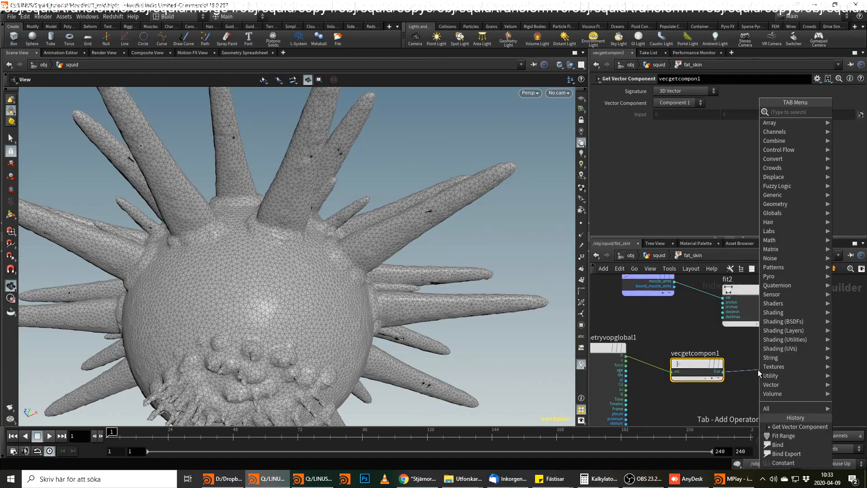
pyautogui.write('fit')
pyautogui.press('Return')
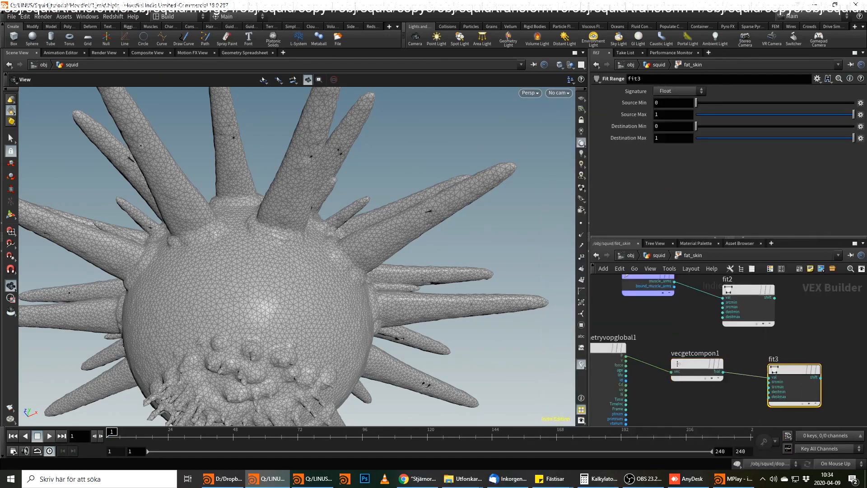
pyautogui.hotkey('alt', 'Tab')
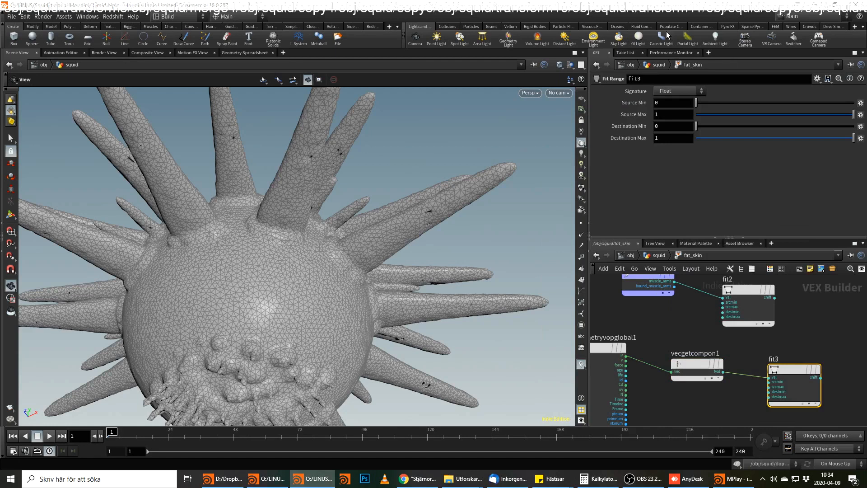
# Set the position Fit Range source minimum to -1.1 and source maximum to -1.5.
pyautogui.click(673, 102)
pyautogui.write('-1.1')
pyautogui.press('Tab')
pyautogui.write('-1.5')
pyautogui.press('Return')
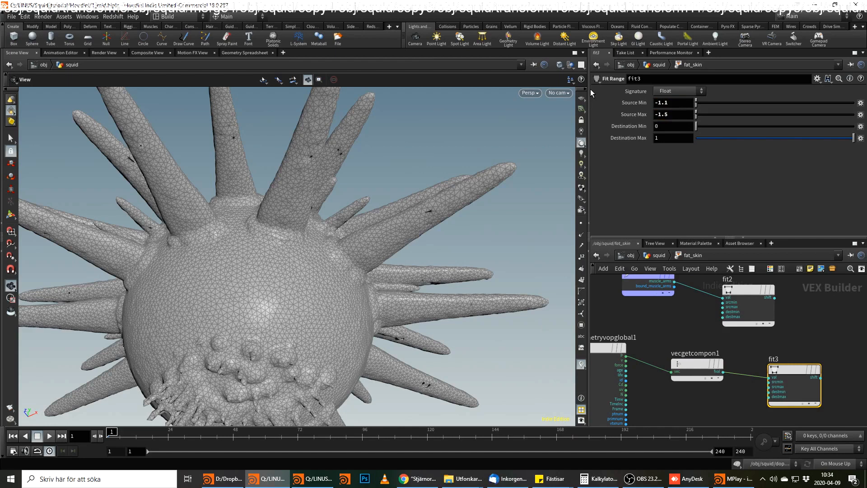
# Set the position Fit Range destination minimum to 1 and destination maximum to 50.
pyautogui.click(673, 127)
pyautogui.write('1')
pyautogui.press('Tab')
pyautogui.write('50')
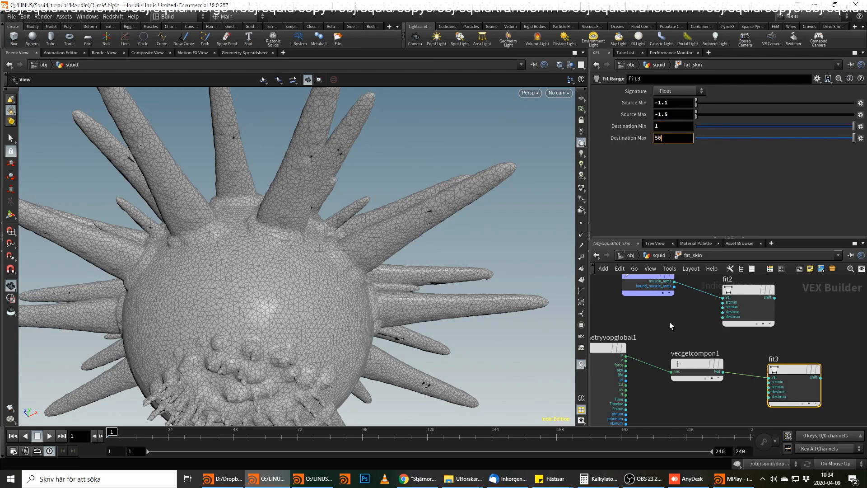
pyautogui.press('Return')
pyautogui.click(693, 323)
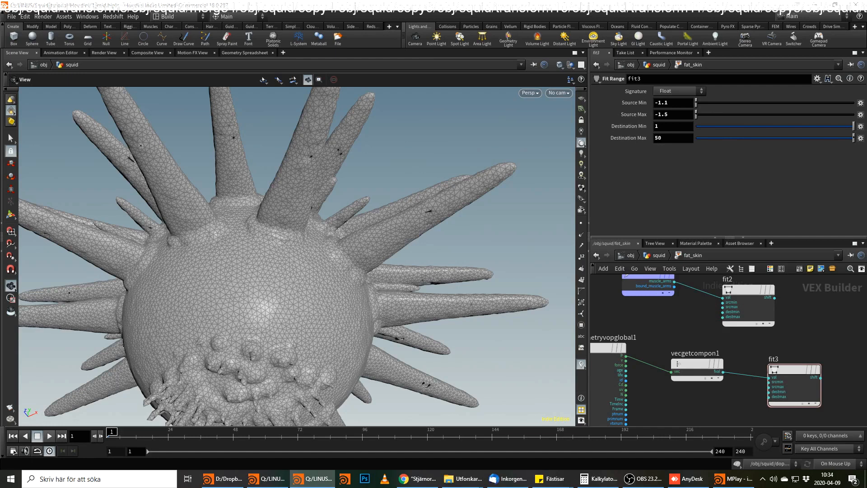
# Add a Multiply node and feed it from the skin_fat_suckers and muscle_arms Fit Range outputs.
pyautogui.moveTo(833, 324); pyautogui.dragTo(745, 343, button='middle')
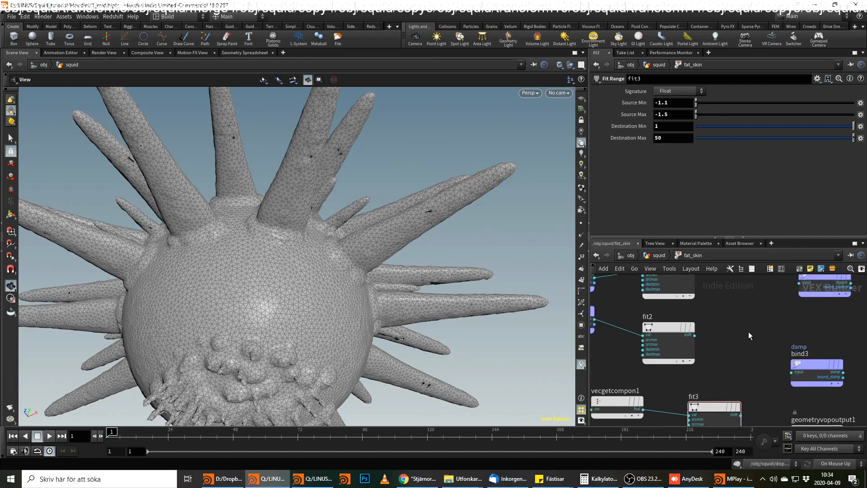
pyautogui.press('Tab')
pyautogui.write('mul')
pyautogui.press('Return')
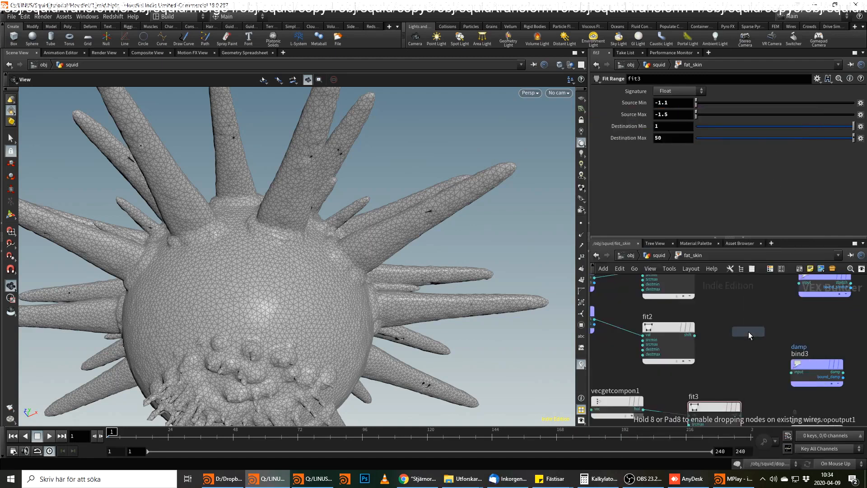
pyautogui.click(749, 332)
pyautogui.moveTo(709, 290); pyautogui.dragTo(715, 334, button='middle')
pyautogui.moveTo(698, 310); pyautogui.dragTo(727, 372)
pyautogui.moveTo(732, 404); pyautogui.dragTo(732, 346, button='middle')
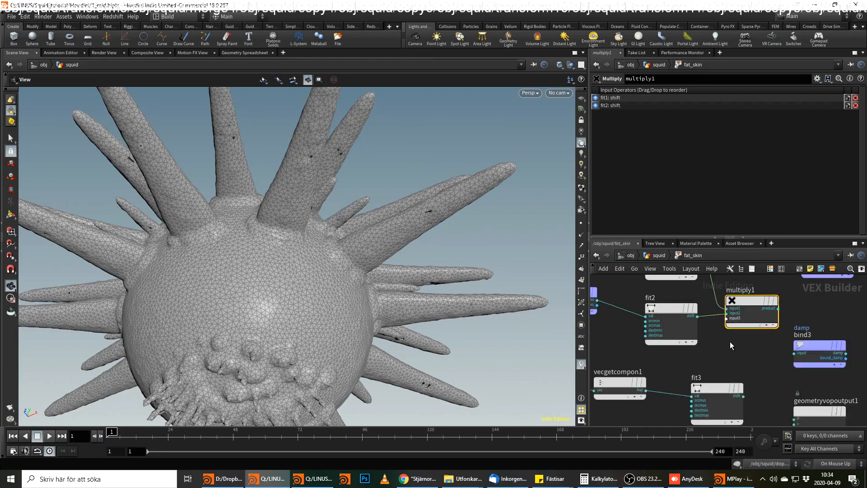
# Connect the position Fit Range output to the Multiply node's third input.
pyautogui.click(743, 396)
pyautogui.click(738, 332)
pyautogui.moveTo(761, 382); pyautogui.dragTo(731, 335, button='middle')
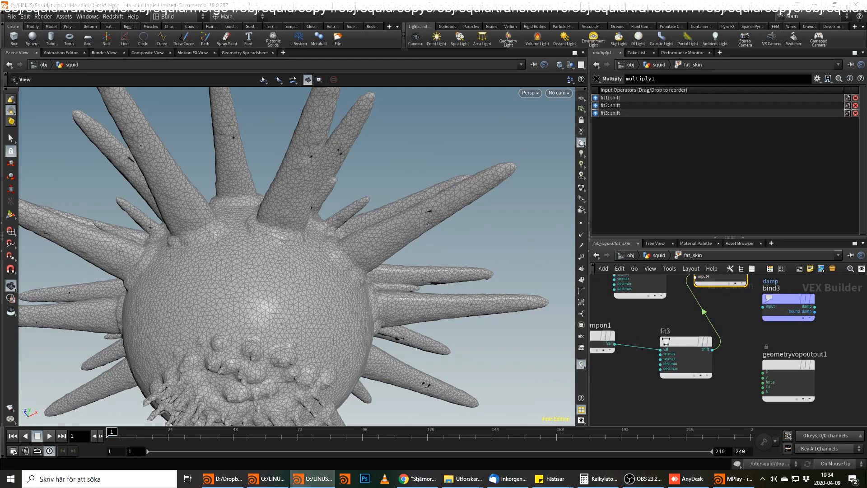
pyautogui.rightClick(664, 354)
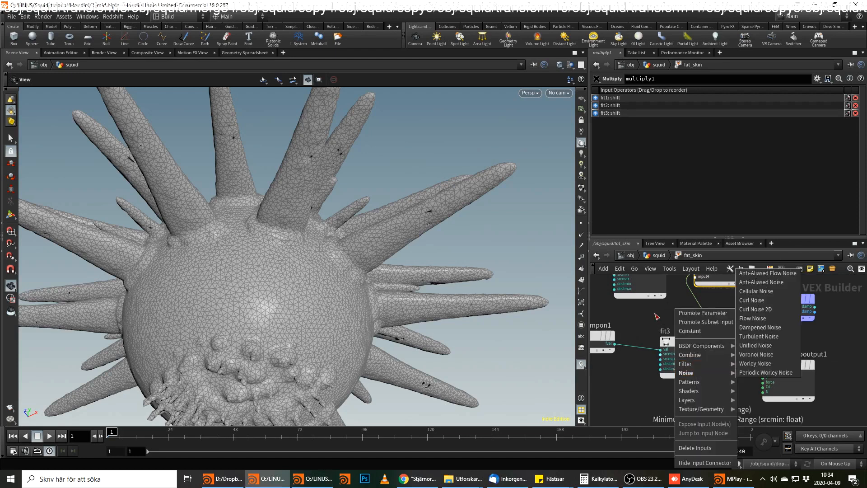
pyautogui.click(635, 329)
pyautogui.moveTo(303, 159); pyautogui.dragTo(321, 203)
pyautogui.moveTo(273, 179); pyautogui.dragTo(315, 222, button='middle')
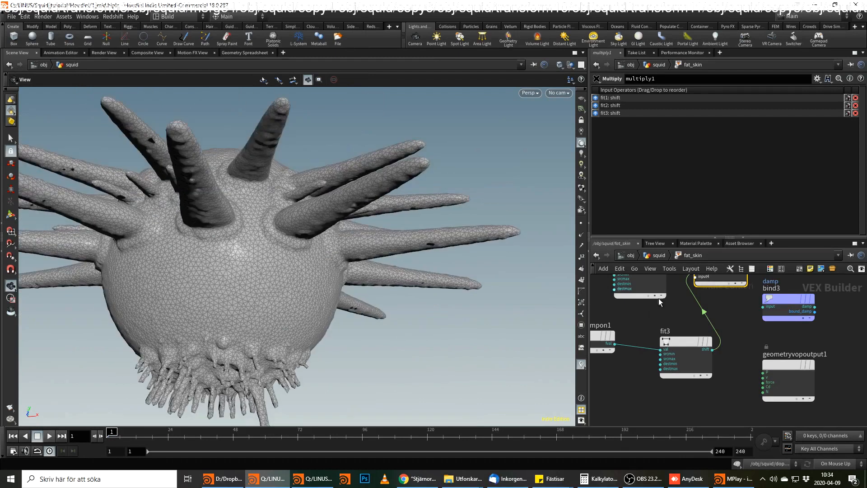
pyautogui.hotkey('alt', 'Tab')
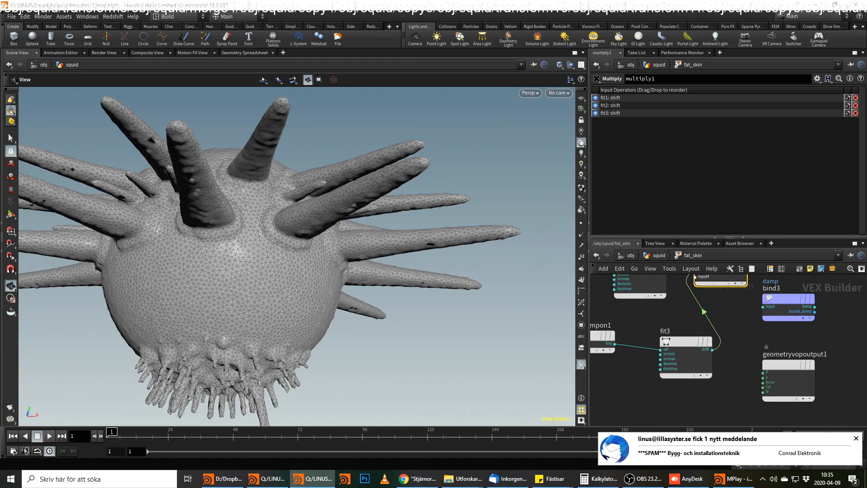
# Add a second Fit Range node fed by the Get Vector Component output and place it below fit3.
pyautogui.moveTo(805, 390); pyautogui.dragTo(853, 367, button='middle')
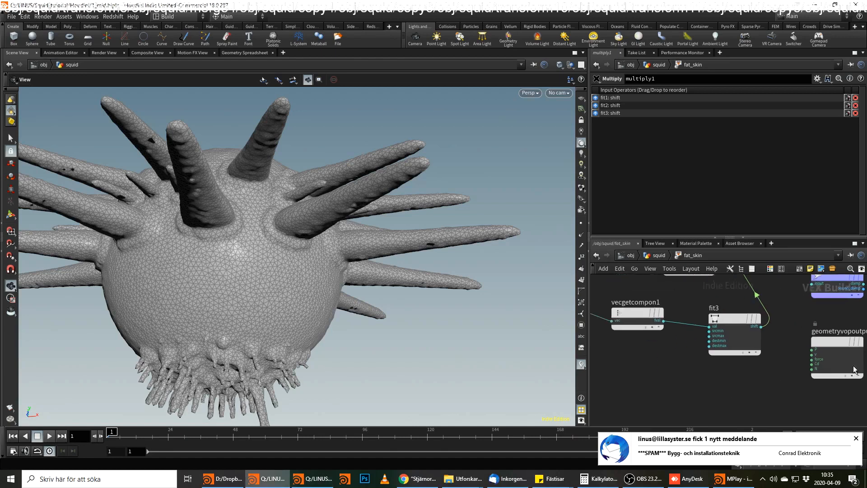
pyautogui.click(663, 321)
pyautogui.press('Tab')
pyautogui.write('fit')
pyautogui.press('Return')
pyautogui.click(707, 384)
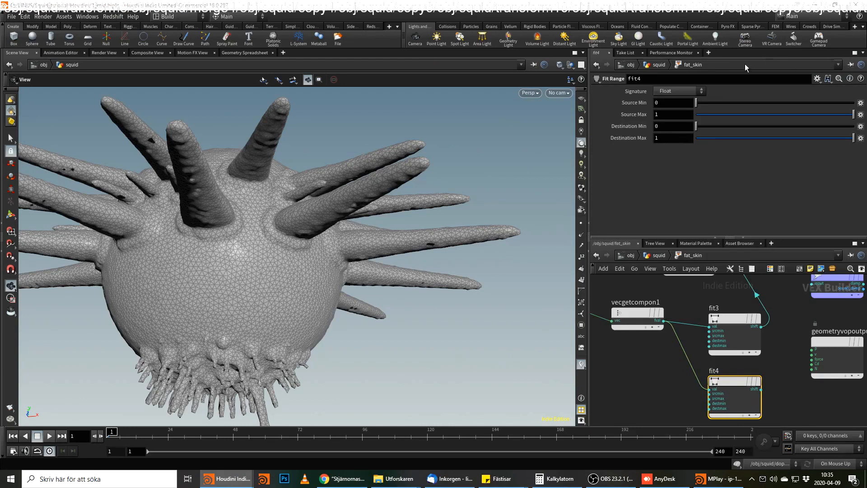
# Set fit4's source minimum to 0.3, destination minimum to 0.9 and destination maximum to 0.05.
pyautogui.click(679, 104)
pyautogui.write('.3')
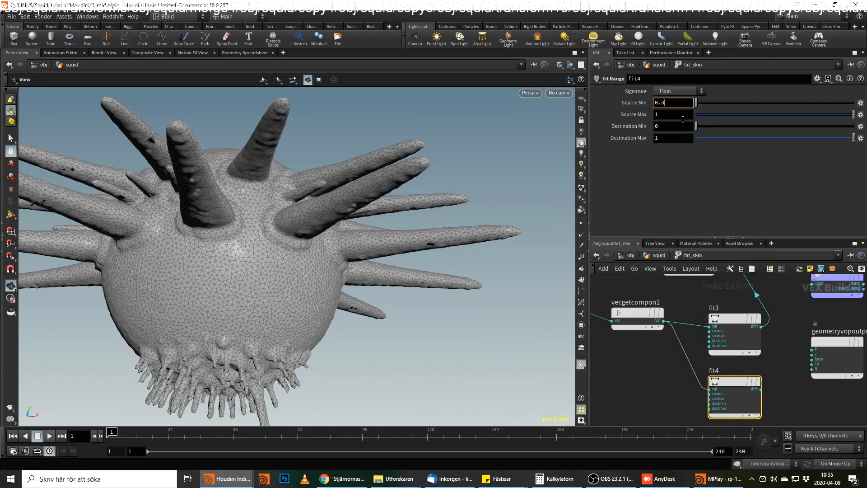
pyautogui.doubleClick(679, 126)
pyautogui.write('.9')
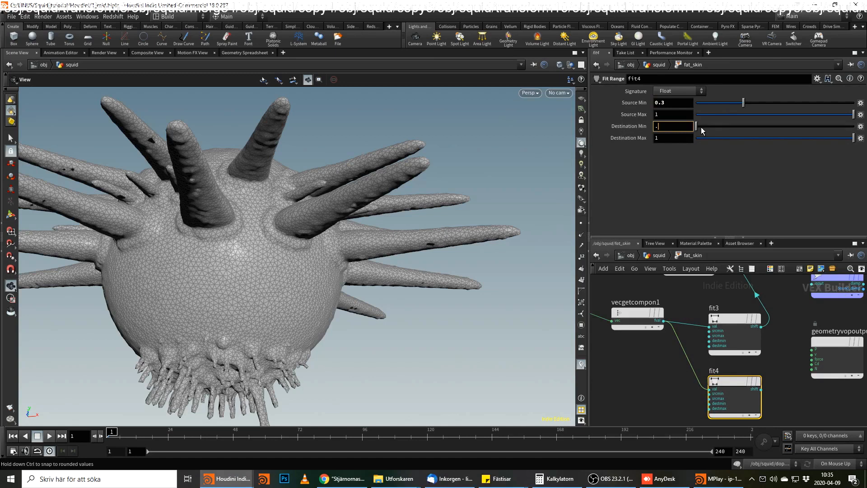
pyautogui.doubleClick(686, 138)
pyautogui.write('0.05')
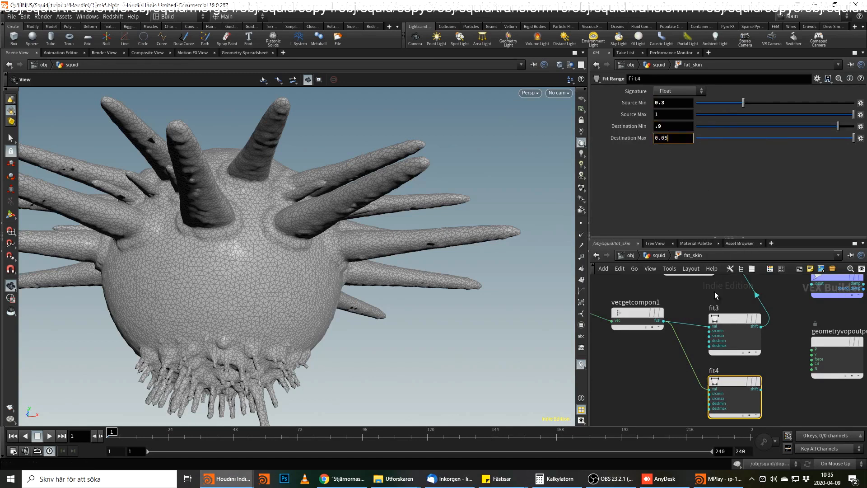
pyautogui.click(787, 394)
# Connect fit3's output to Cd on the geometry output to preview it as color.
pyautogui.moveTo(787, 394); pyautogui.dragTo(737, 375, button='middle')
pyautogui.click(681, 316)
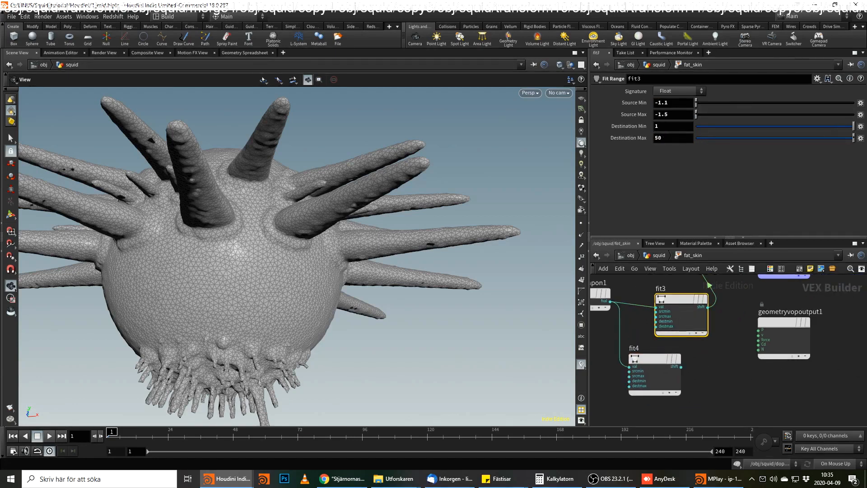
pyautogui.moveTo(707, 306); pyautogui.dragTo(813, 322)
pyautogui.click(751, 370)
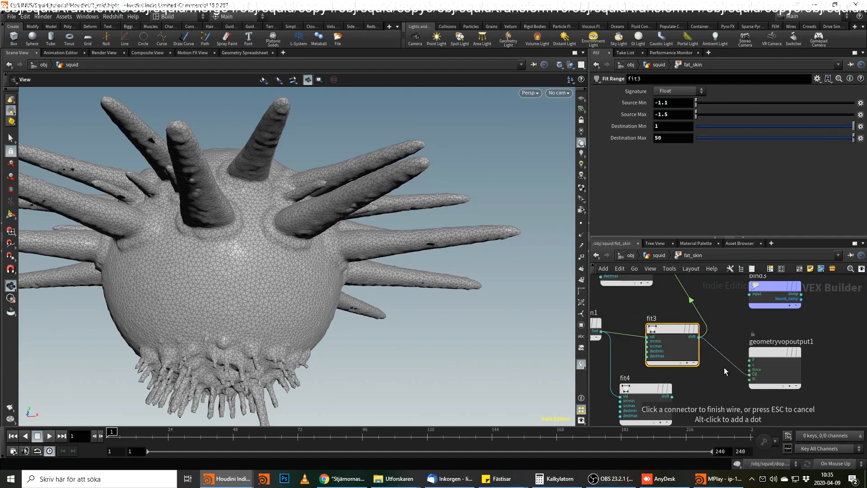
# Switch the Get Vector Component node to extract the vertical component of the position.
pyautogui.moveTo(277, 231); pyautogui.dragTo(368, 267)
pyautogui.moveTo(636, 308); pyautogui.dragTo(707, 322, button='middle')
pyautogui.click(706, 322)
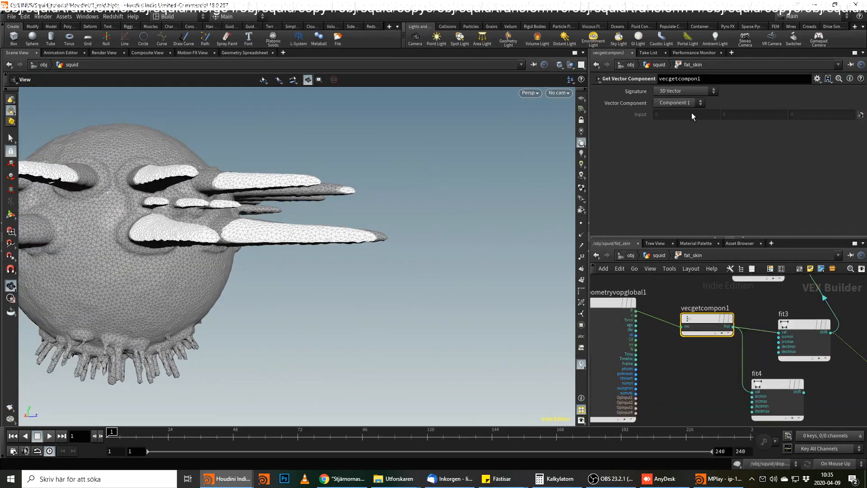
pyautogui.click(682, 121)
# Delete the fit3 node between the Get Vector Component node and the Multiply node.
pyautogui.moveTo(197, 261); pyautogui.dragTo(311, 228)
pyautogui.moveTo(830, 328)
pyautogui.mouseDown(button='middle')
pyautogui.moveTo(756, 345)
pyautogui.moveTo(770, 350)
pyautogui.moveTo(773, 368)
pyautogui.moveTo(774, 295)
pyautogui.mouseUp(button='middle')
pyautogui.click(752, 345)
pyautogui.press('Delete')
# Connect fit4's output to Cd on the geometry output to preview it as color.
pyautogui.click(698, 394)
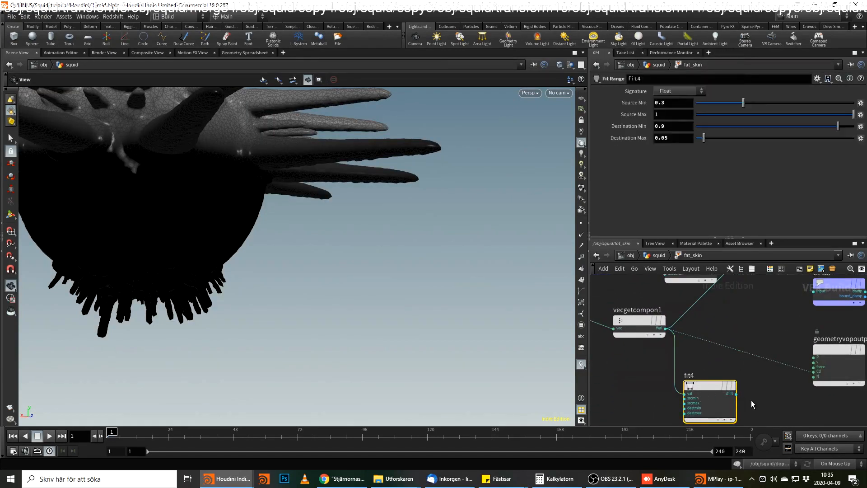
pyautogui.click(737, 394)
pyautogui.click(814, 371)
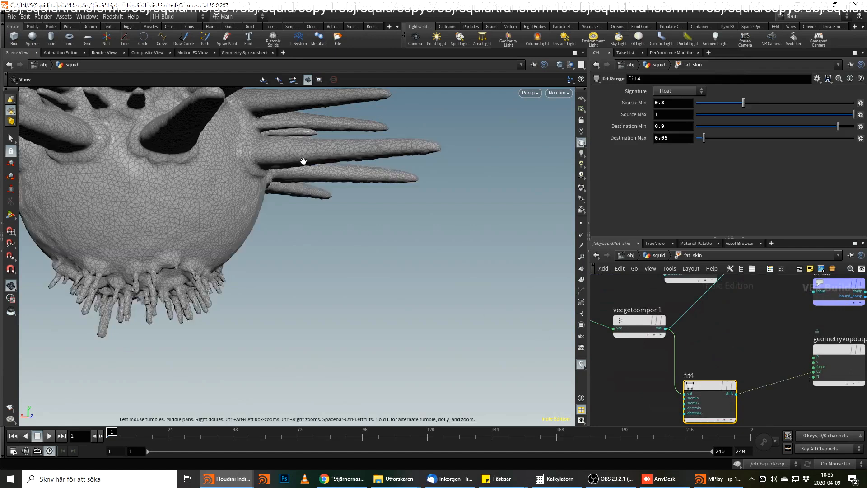
# Examine the fit4 height gradient on the top of the squid's body against its destination maximum.
pyautogui.moveTo(218, 150); pyautogui.dragTo(240, 212)
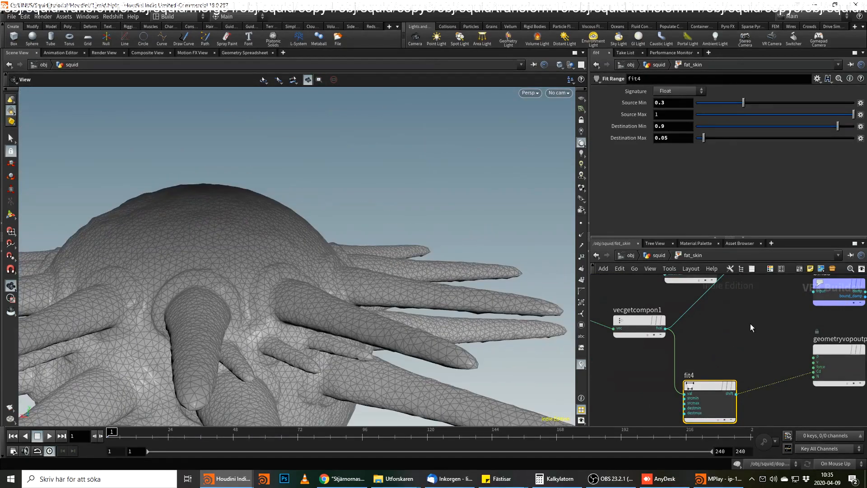
pyautogui.moveTo(817, 338); pyautogui.dragTo(791, 326, button='middle')
pyautogui.moveTo(749, 402); pyautogui.dragTo(694, 355, button='middle')
pyautogui.press('Tab')
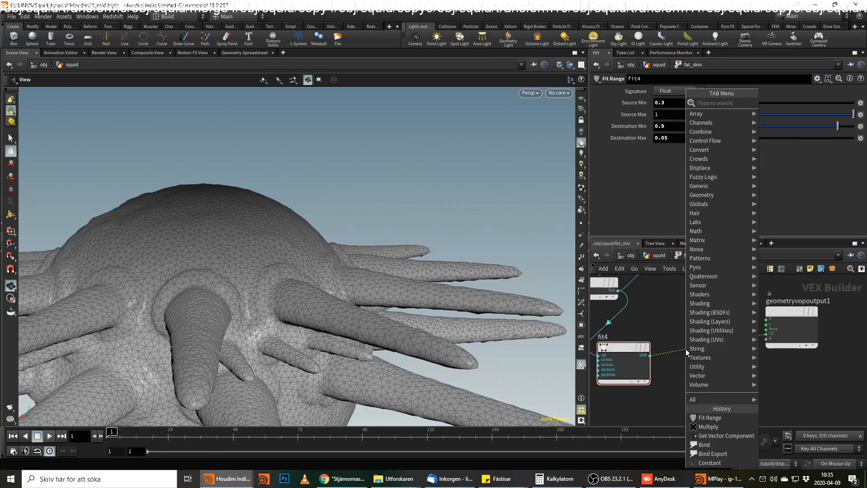
pyautogui.press('Escape')
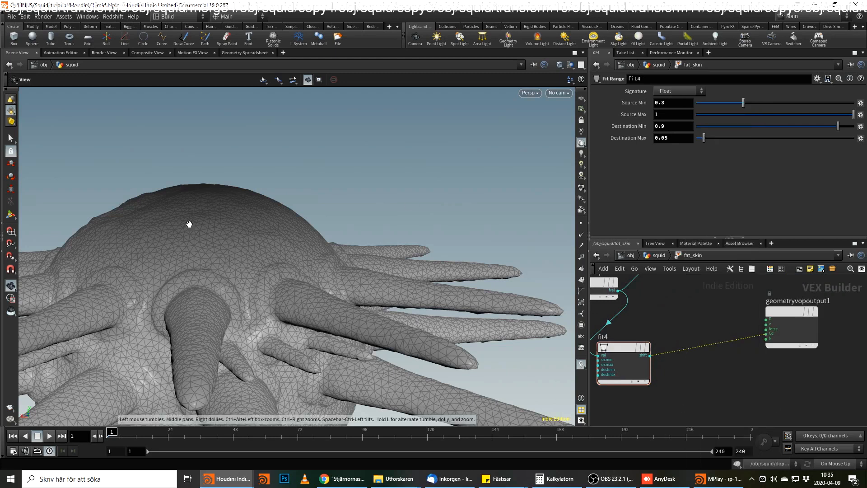
pyautogui.moveTo(192, 224); pyautogui.dragTo(356, 172)
pyautogui.moveTo(355, 173); pyautogui.dragTo(368, 177, button='right')
pyautogui.moveTo(368, 178); pyautogui.dragTo(371, 187)
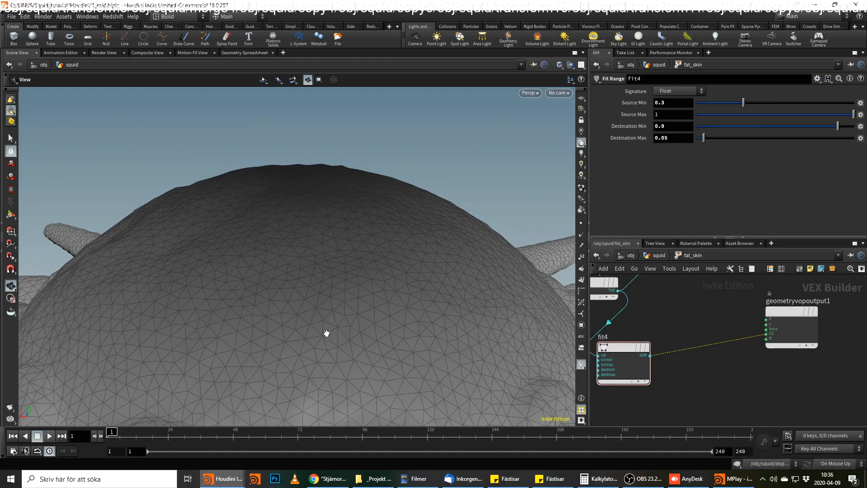
pyautogui.scroll(-4, 227, 298)
pyautogui.moveTo(345, 323); pyautogui.dragTo(357, 273)
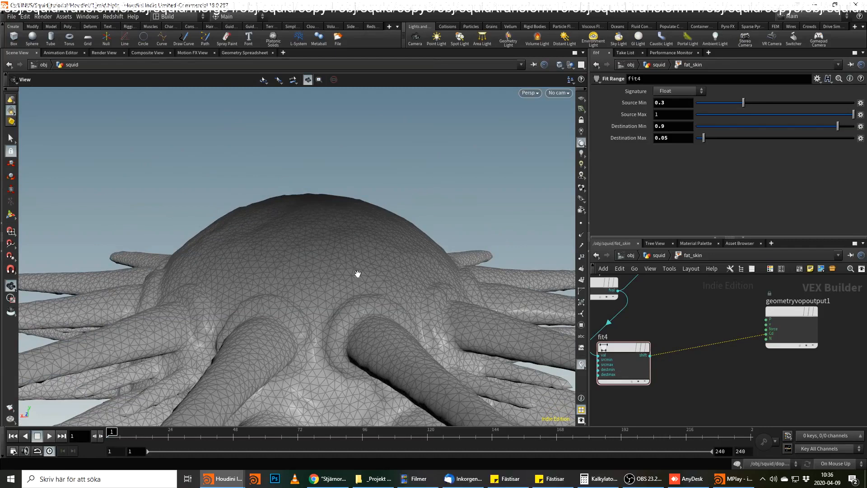
pyautogui.click(668, 138)
pyautogui.moveTo(668, 137); pyautogui.dragTo(643, 137)
pyautogui.click(664, 139)
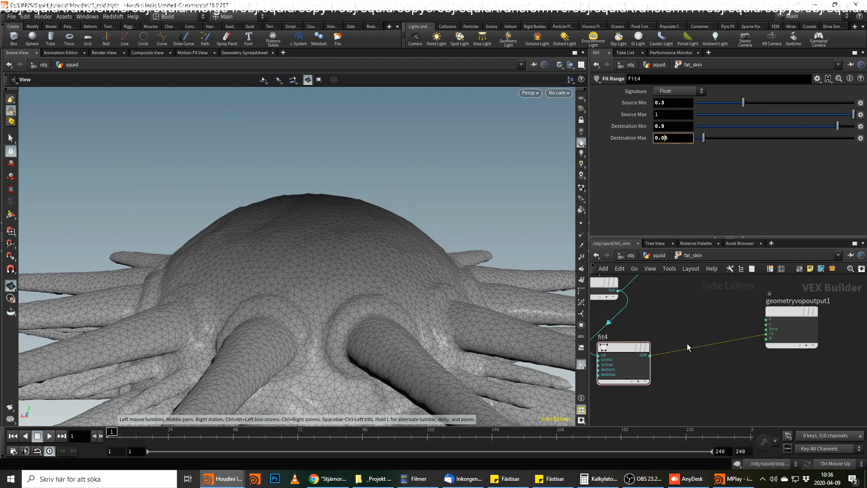
# Insert a Ramp Parameter node between fit4 and the Cd input of the geometry output.
pyautogui.press('Tab')
pyautogui.write('cha')
pyautogui.press('BackSpace')
pyautogui.press('BackSpace')
pyautogui.press('BackSpace')
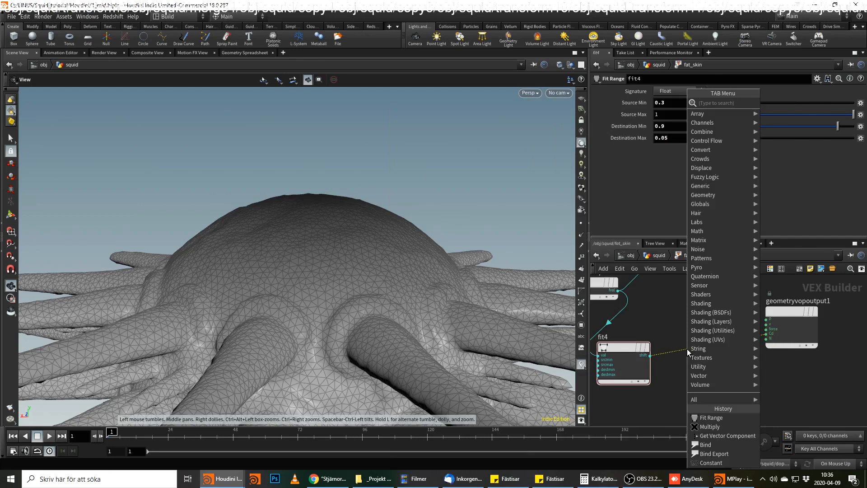
pyautogui.write('ramp')
pyautogui.press('Down')
pyautogui.press('Down')
pyautogui.press('Return')
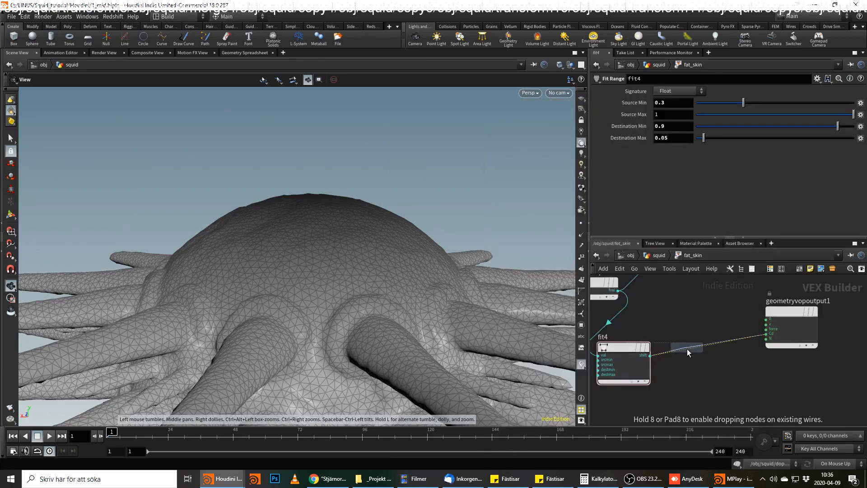
pyautogui.click(687, 348)
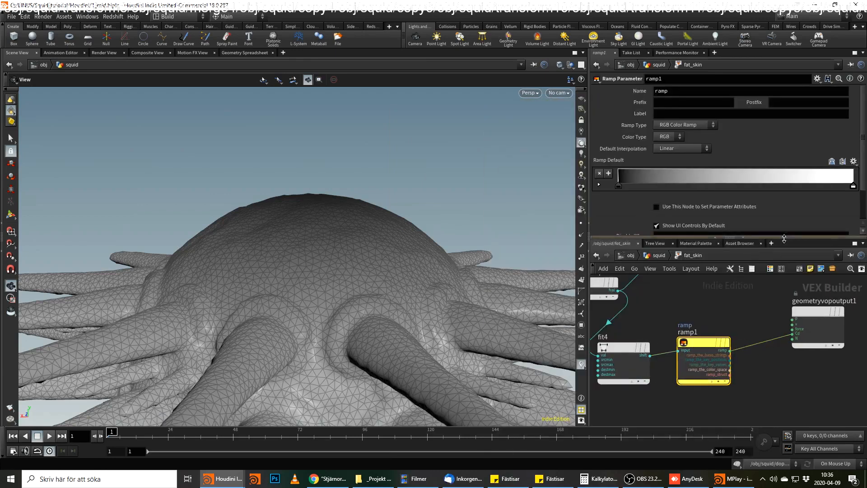
# Set the Ramp Parameter's ramp type to Spline Ramp (float).
pyautogui.click(679, 126)
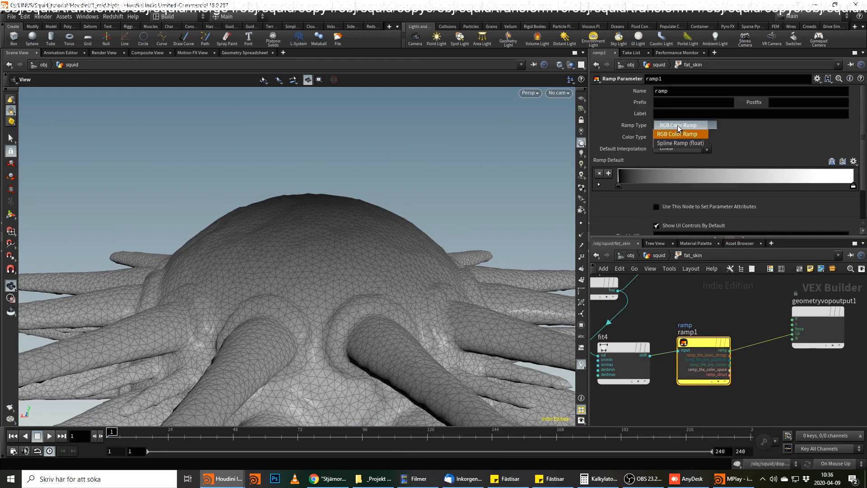
pyautogui.click(680, 142)
pyautogui.moveTo(779, 340); pyautogui.dragTo(746, 335, button='middle')
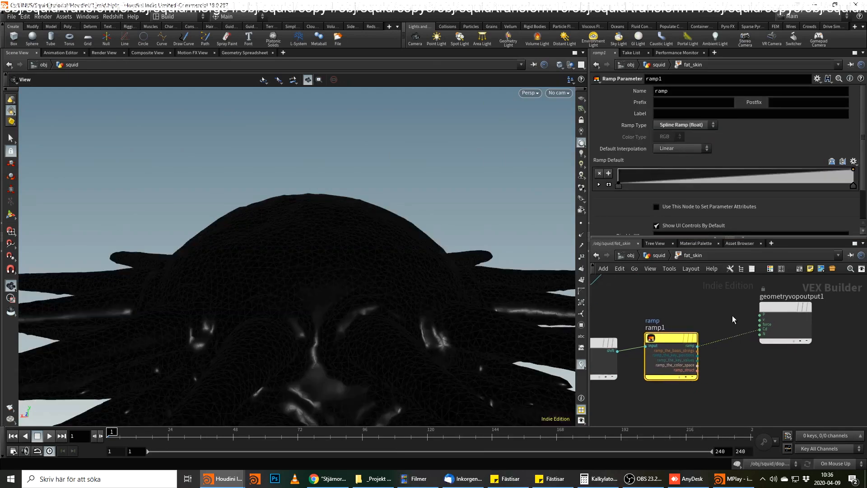
pyautogui.moveTo(738, 359); pyautogui.dragTo(739, 360)
# Go back up to the squid network with the fat_skin node's parameters shown.
pyautogui.click(681, 257)
pyautogui.click(670, 259)
pyautogui.click(663, 256)
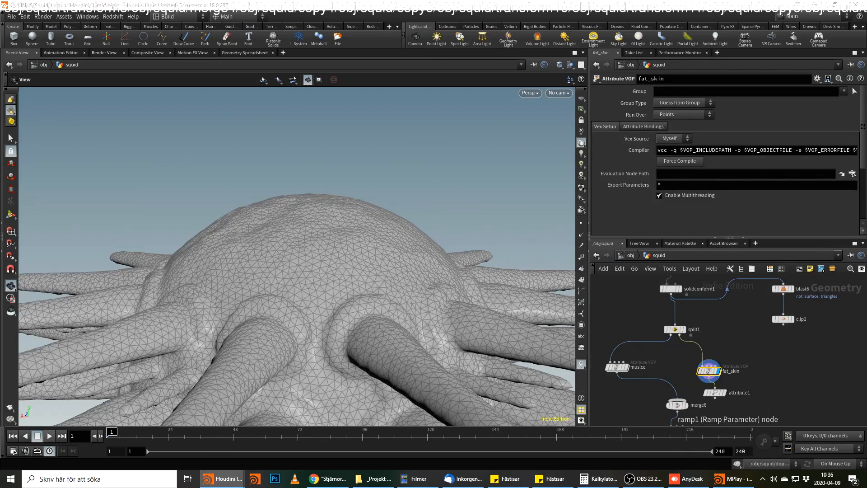
# Add a point at position 0.0807692 to the fat_skin ramp with B-Spline interpolation and a value of 0.05.
pyautogui.scroll(-3, 665, 197)
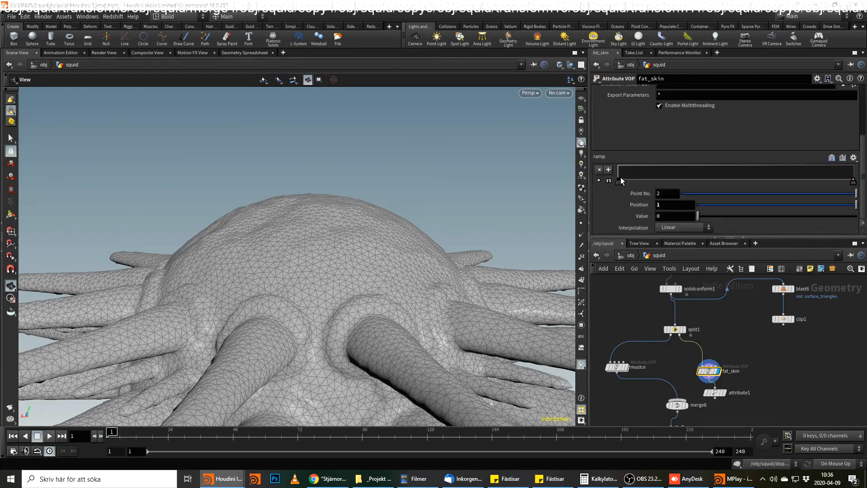
pyautogui.click(618, 182)
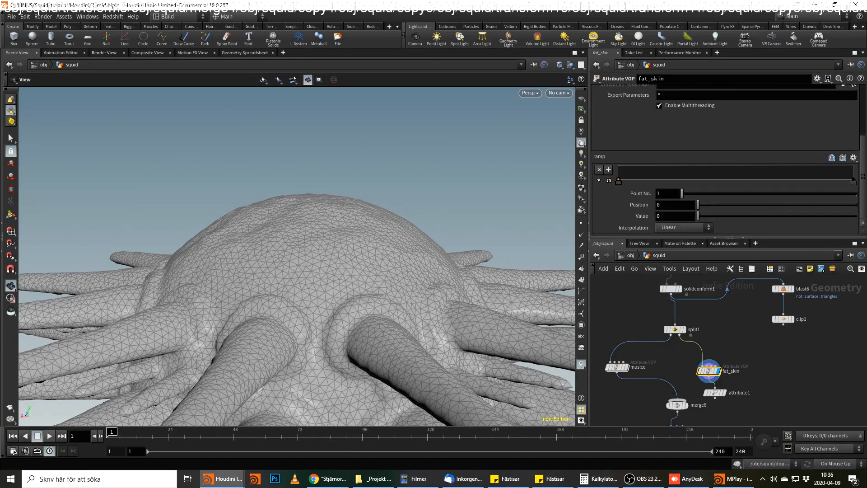
pyautogui.click(639, 182)
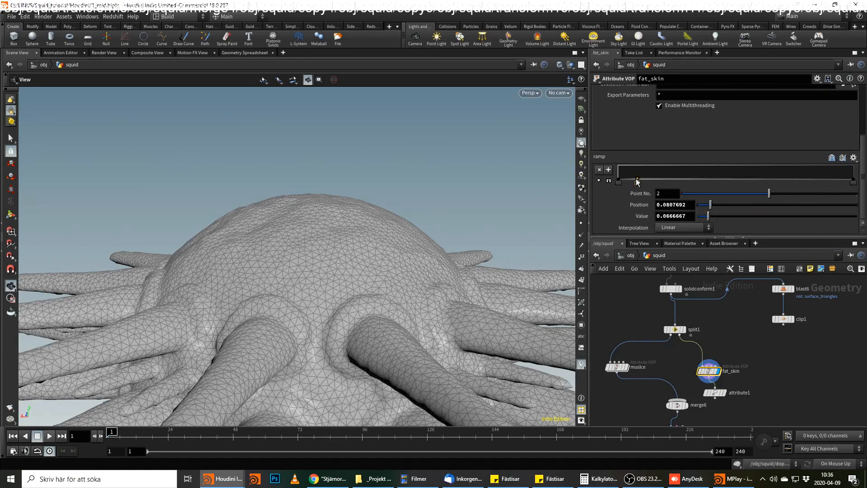
pyautogui.rightClick(638, 182)
pyautogui.click(746, 222)
pyautogui.click(620, 182)
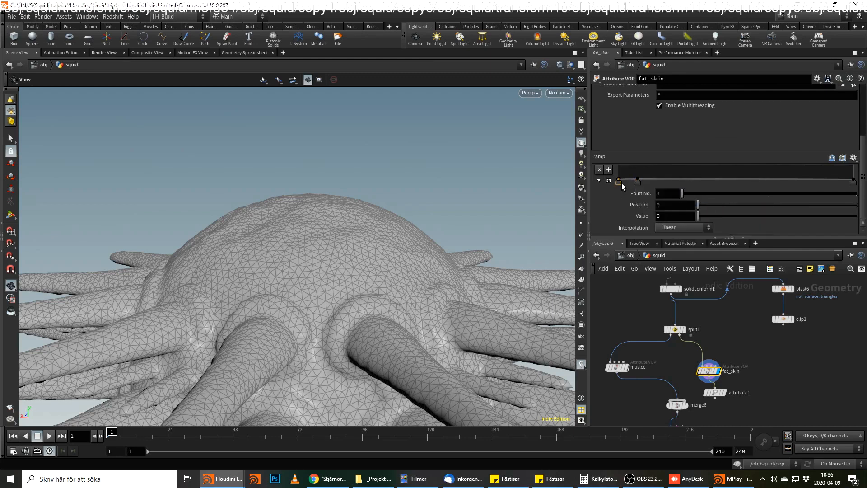
pyautogui.rightClick(621, 183)
pyautogui.moveTo(658, 188)
pyautogui.click(727, 226)
pyautogui.click(638, 182)
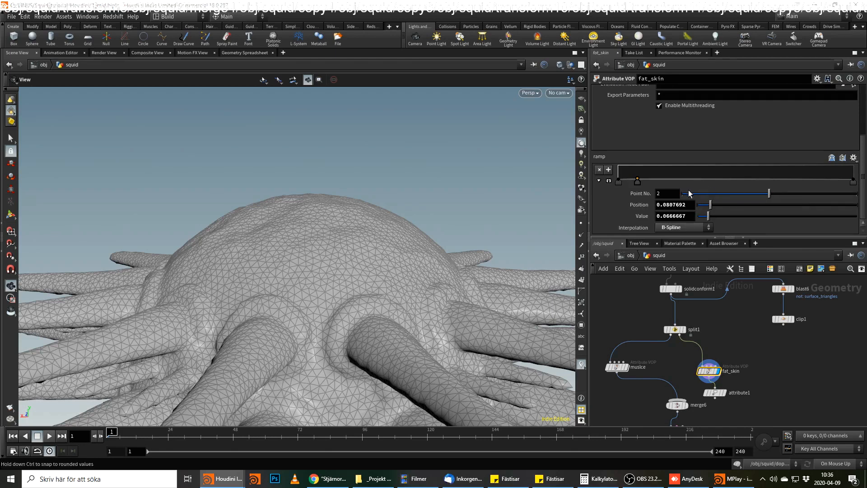
pyautogui.doubleClick(663, 219)
pyautogui.write('0.05')
pyautogui.press('Return')
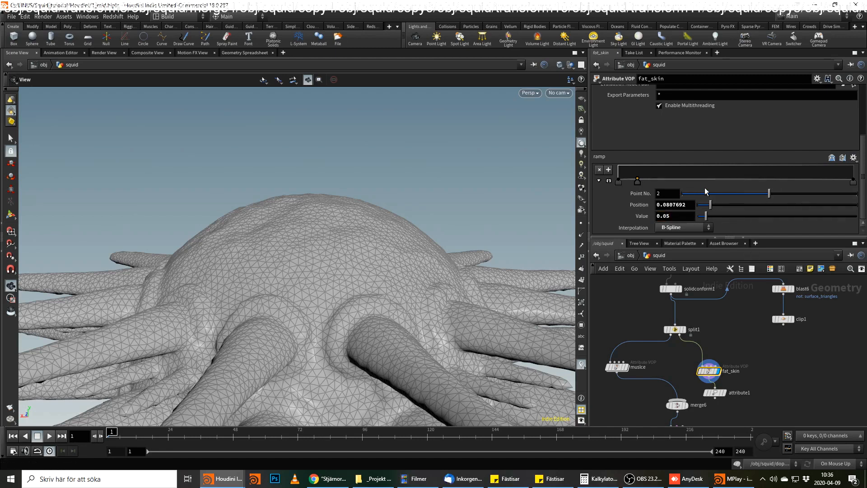
# Add ramp points at positions 0.405769 and 0.769231 with values 0.1 and 0.2.
pyautogui.click(714, 180)
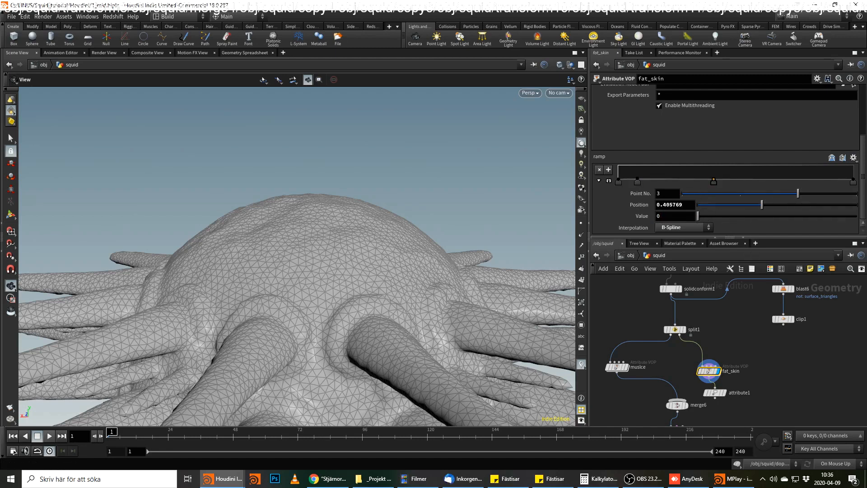
pyautogui.click(673, 217)
pyautogui.write('.1')
pyautogui.press('Return')
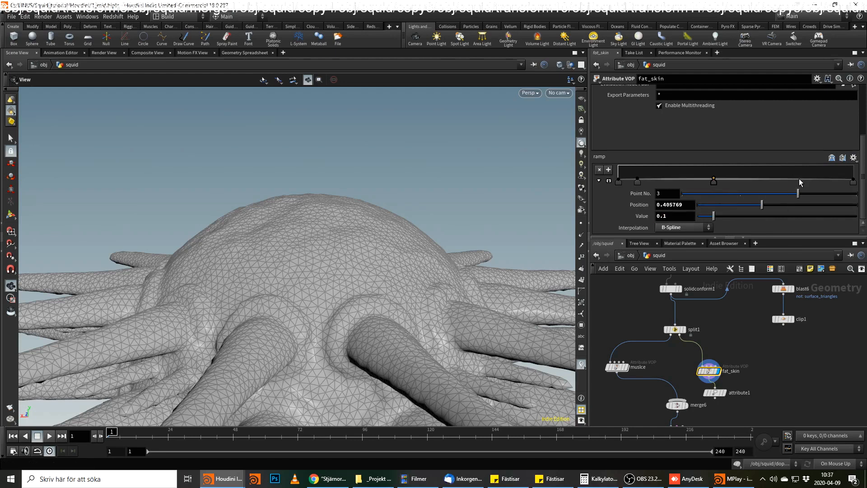
pyautogui.click(799, 179)
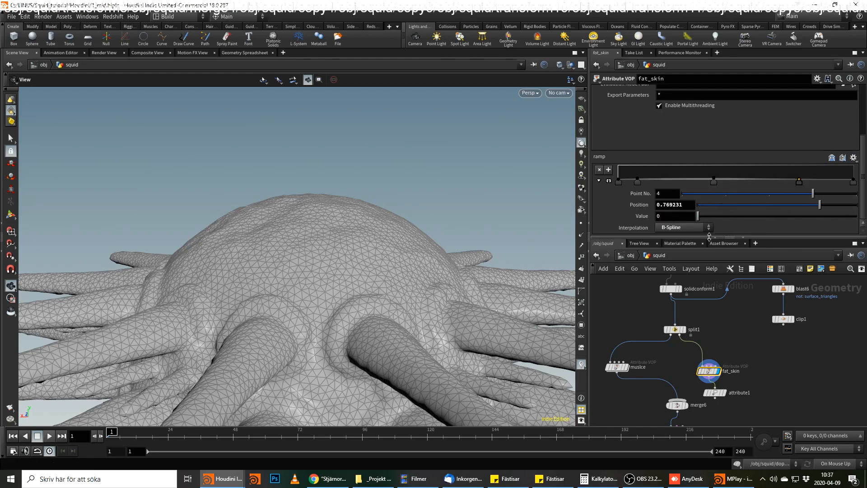
pyautogui.click(667, 217)
pyautogui.write('.2')
pyautogui.press('Return')
# Add a ramp point at position 0.923077 and set the ramp's end point value to 1.
pyautogui.click(836, 180)
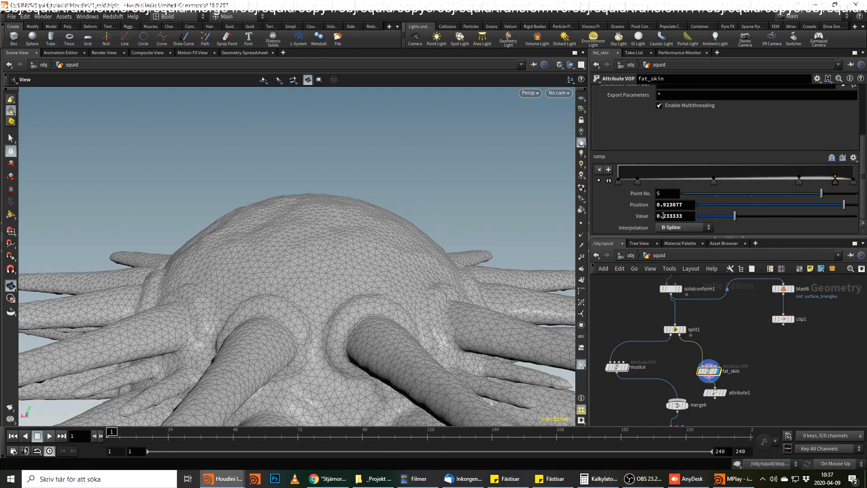
pyautogui.click(853, 181)
pyautogui.click(672, 221)
pyautogui.write('1')
pyautogui.press('Return')
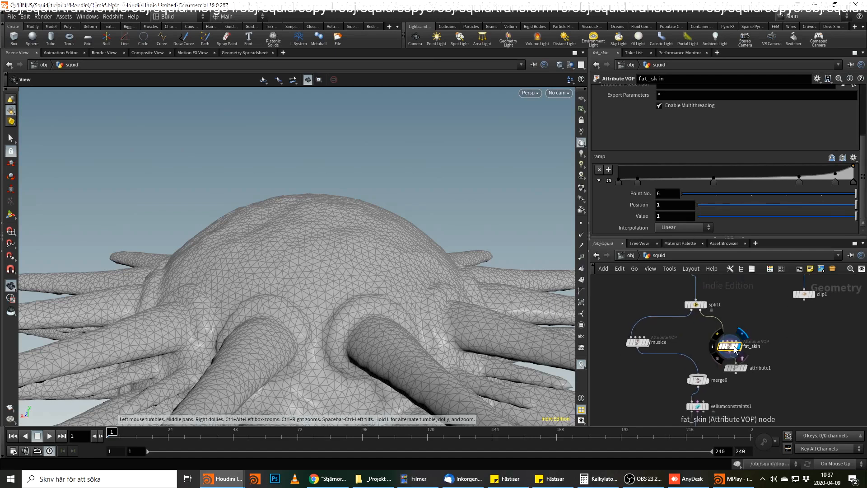
# Inside fat_skin, wire the ramp output into the geometry output's Cd and inspect the shading around the squid.
pyautogui.doubleClick(739, 350)
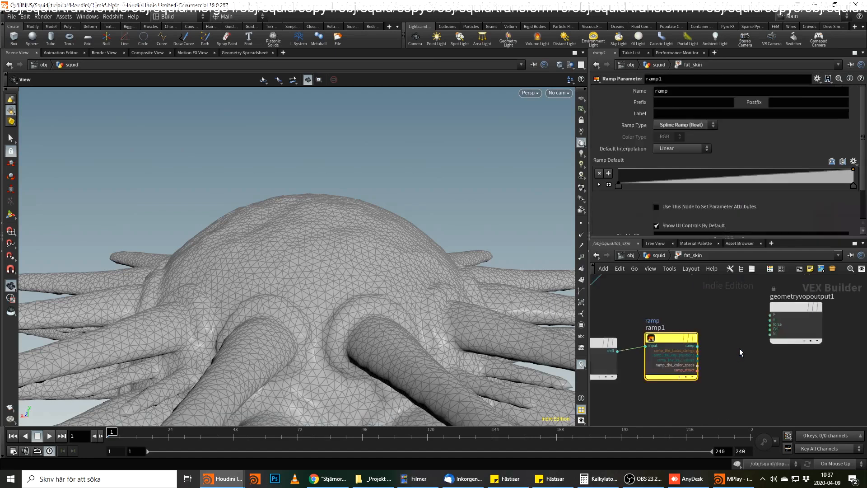
pyautogui.click(698, 345)
pyautogui.click(770, 330)
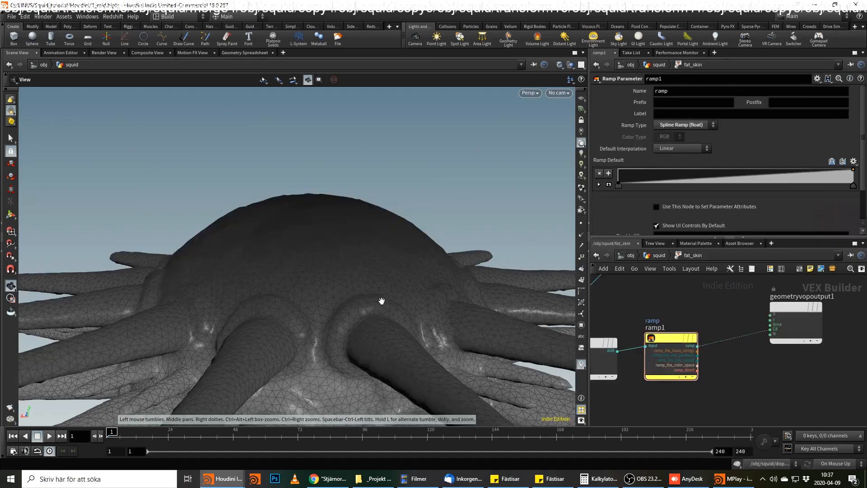
pyautogui.moveTo(321, 315); pyautogui.dragTo(379, 219)
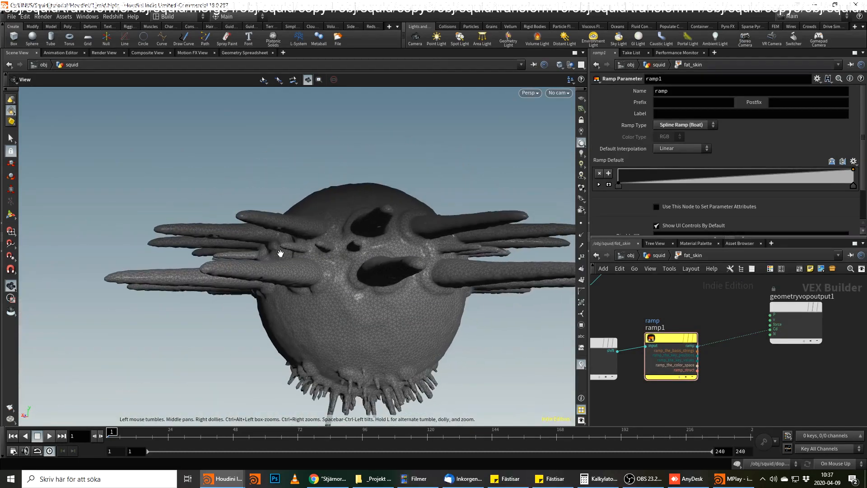
pyautogui.moveTo(331, 234); pyautogui.dragTo(337, 268)
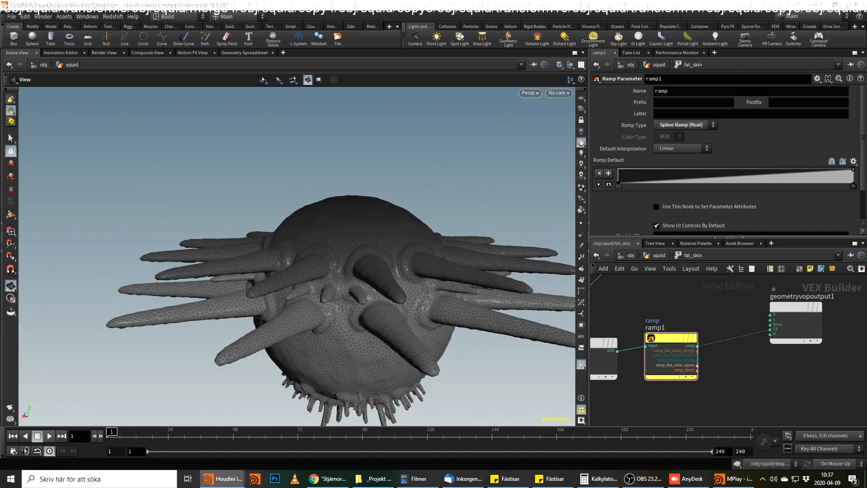
pyautogui.moveTo(354, 285); pyautogui.dragTo(392, 270)
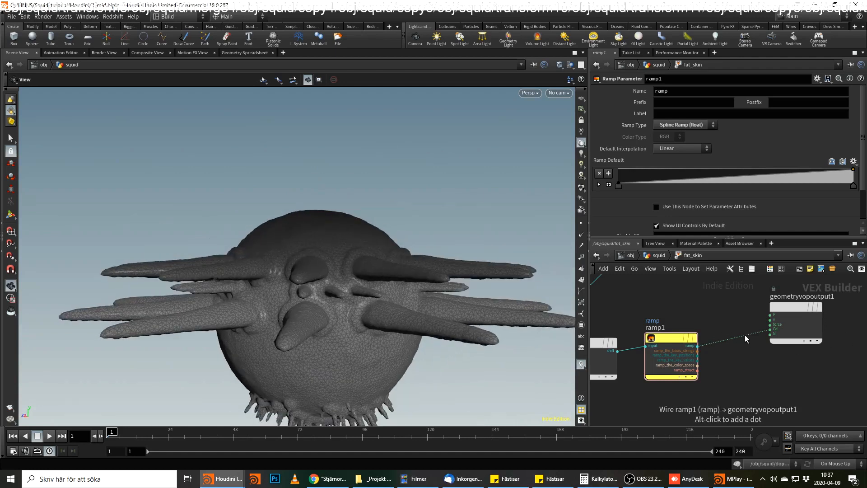
# Insert a Mix node between the ramp output and the geometry output's Cd input.
pyautogui.press('Tab')
pyautogui.write('mix')
pyautogui.press('Return')
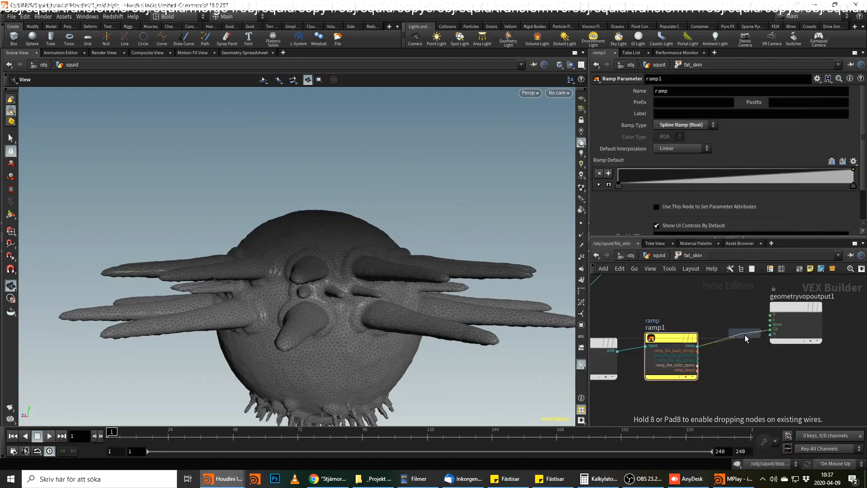
pyautogui.click(752, 346)
pyautogui.click(752, 346)
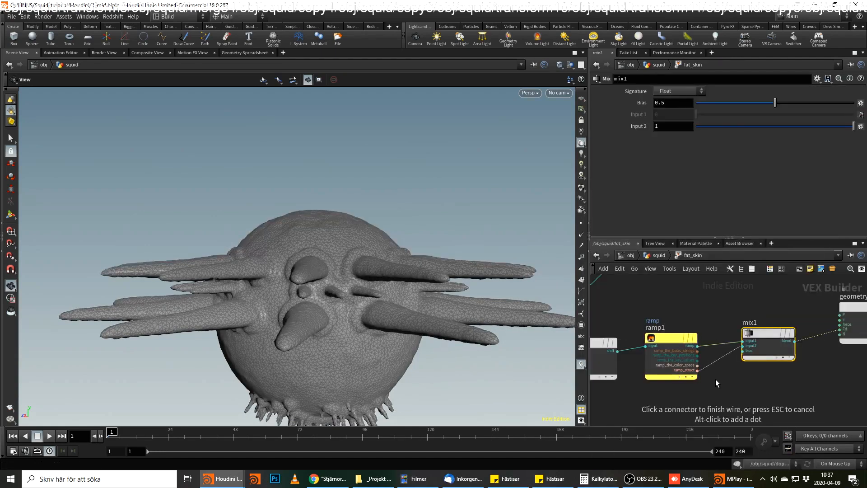
# Feed the Mix node's second input from a new Constant node with a float value of 1.
pyautogui.moveTo(728, 375); pyautogui.dragTo(742, 365, button='middle')
pyautogui.press('Tab')
pyautogui.write('con')
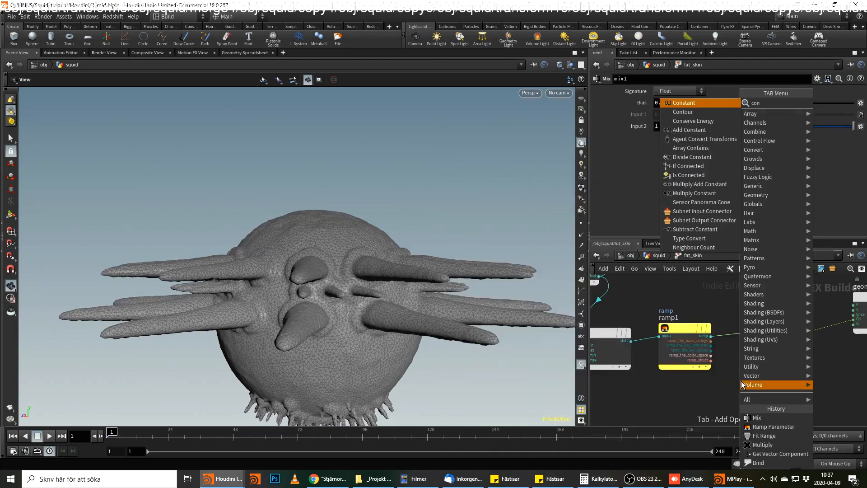
pyautogui.press('Return')
pyautogui.press('BackSpace')
pyautogui.write('1')
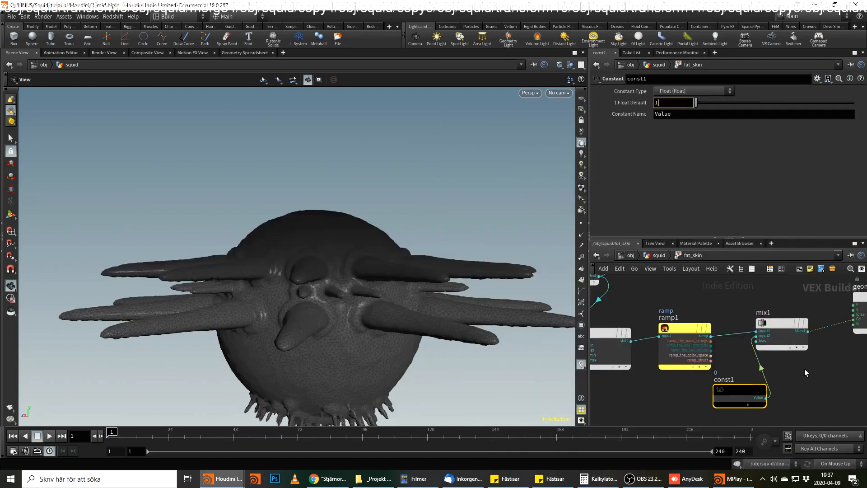
pyautogui.click(785, 343)
# Wire the muscle_arms output of bind1 into the Mix node's bias and inspect the arms up close.
pyautogui.click(756, 341)
pyautogui.moveTo(678, 284); pyautogui.dragTo(771, 343, button='middle')
pyautogui.scroll(-1, 771, 343)
pyautogui.moveTo(671, 307); pyautogui.dragTo(769, 381, button='middle')
pyautogui.click(760, 347)
pyautogui.hotkey('ctrl', 'z')
pyautogui.click(762, 337)
pyautogui.moveTo(839, 384); pyautogui.dragTo(637, 335, button='middle')
pyautogui.moveTo(725, 367); pyautogui.dragTo(710, 316, button='middle')
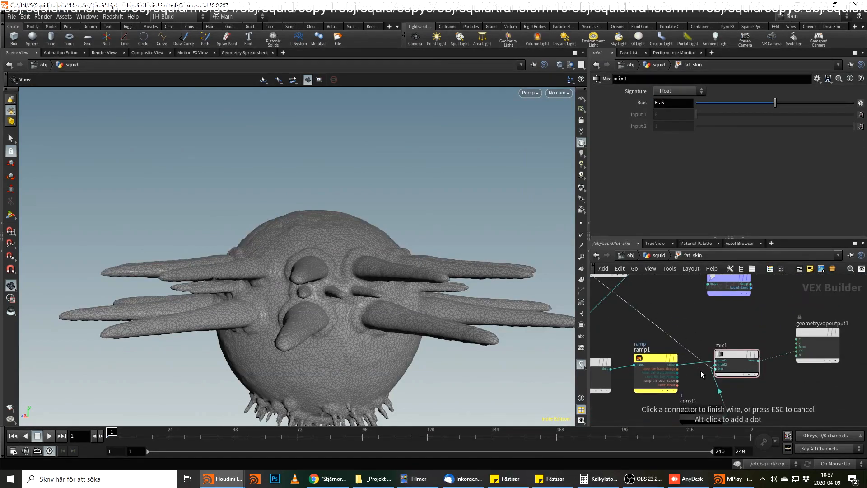
pyautogui.click(716, 368)
pyautogui.moveTo(339, 281); pyautogui.dragTo(428, 282)
pyautogui.scroll(3, 429, 276)
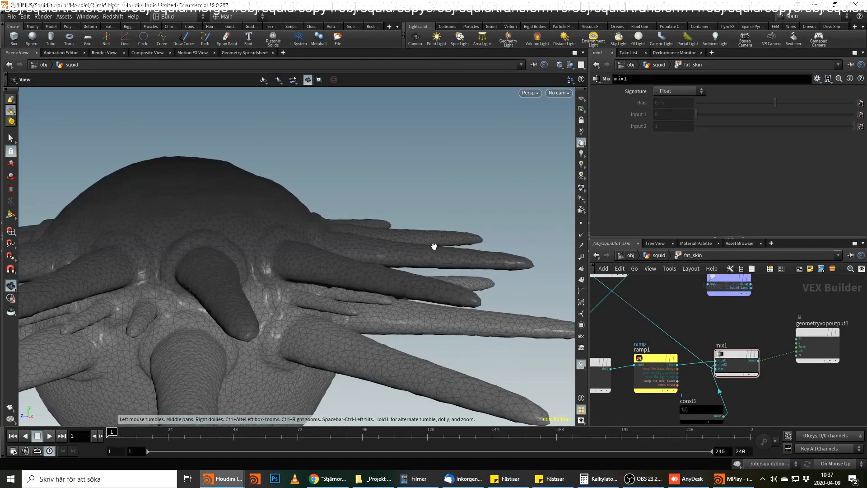
# Try a Complement node on the wire from muscle_arms to the Mix node's bias, and delete it again.
pyautogui.moveTo(724, 329); pyautogui.dragTo(831, 395, button='middle')
pyautogui.moveTo(633, 311); pyautogui.dragTo(755, 349, button='middle')
pyautogui.scroll(-1, 751, 347)
pyautogui.moveTo(749, 341); pyautogui.dragTo(720, 341)
pyautogui.click(735, 347)
pyautogui.press('Tab')
pyautogui.write('com')
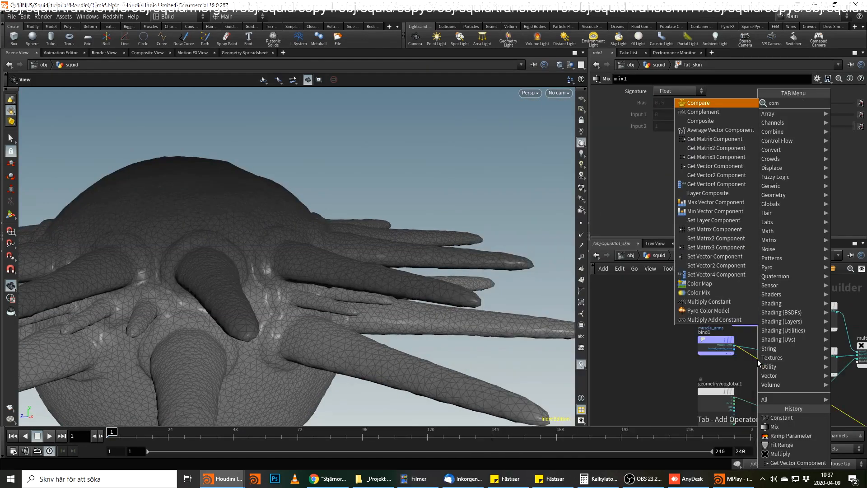
pyautogui.press('Down')
pyautogui.press('Return')
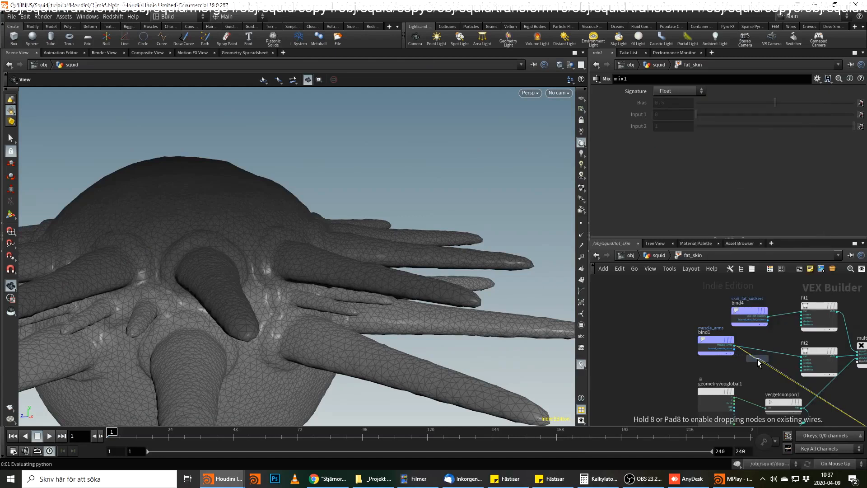
pyautogui.moveTo(781, 361); pyautogui.dragTo(738, 364)
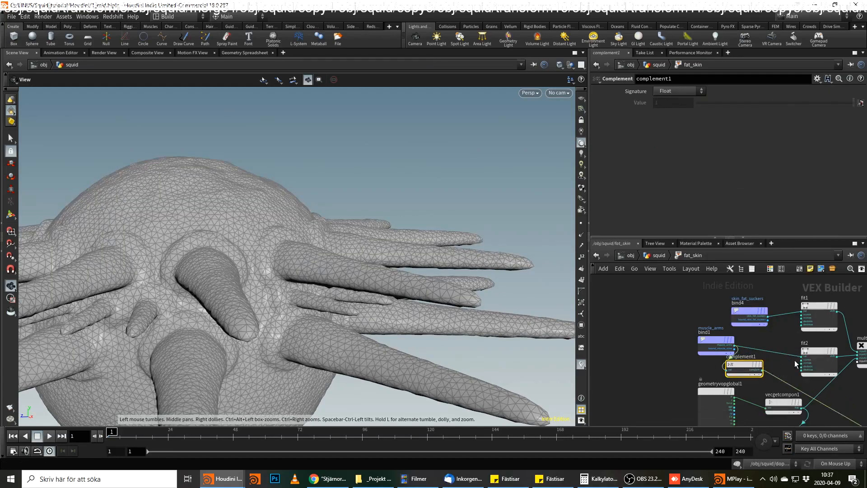
pyautogui.press('Delete')
# Examine the Mix node's inputs and the parameters of the Constant node feeding it.
pyautogui.moveTo(852, 400); pyautogui.dragTo(567, 319, button='middle')
pyautogui.moveTo(638, 346); pyautogui.dragTo(697, 308, button='middle')
pyautogui.scroll(2, 693, 312)
pyautogui.moveTo(671, 345); pyautogui.dragTo(689, 330)
pyautogui.click(690, 332)
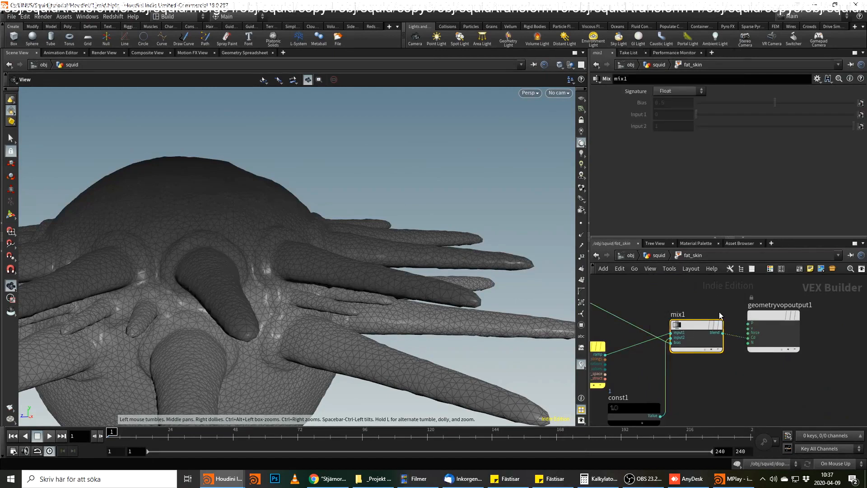
pyautogui.click(628, 408)
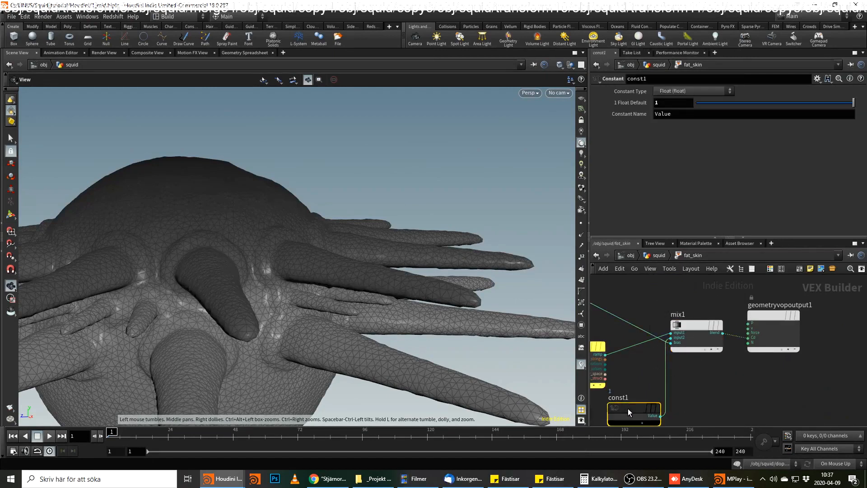
pyautogui.moveTo(648, 340); pyautogui.dragTo(666, 321, button='middle')
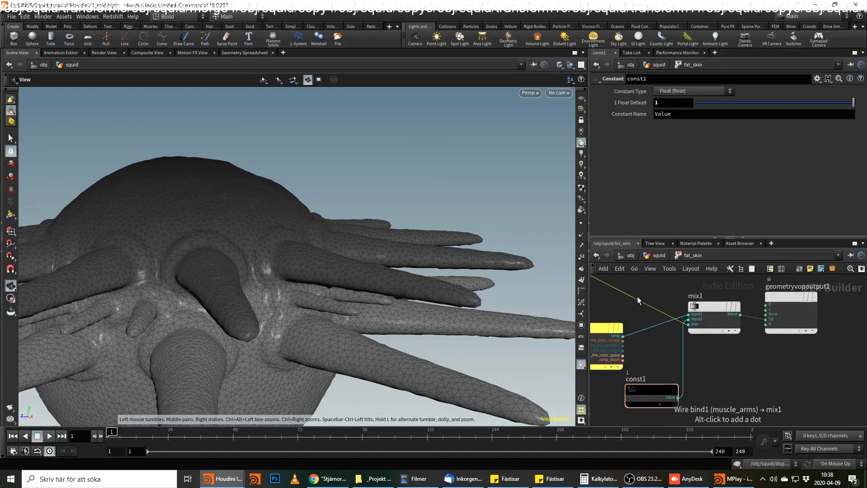
# Wire bind1's muscle_arms output directly into the geometry output's Cd to preview the attribute on the squid.
pyautogui.scroll(-4, 637, 297)
pyautogui.moveTo(638, 297); pyautogui.dragTo(795, 345, button='middle')
pyautogui.scroll(3, 768, 329)
pyautogui.moveTo(762, 299); pyautogui.dragTo(737, 305, button='middle')
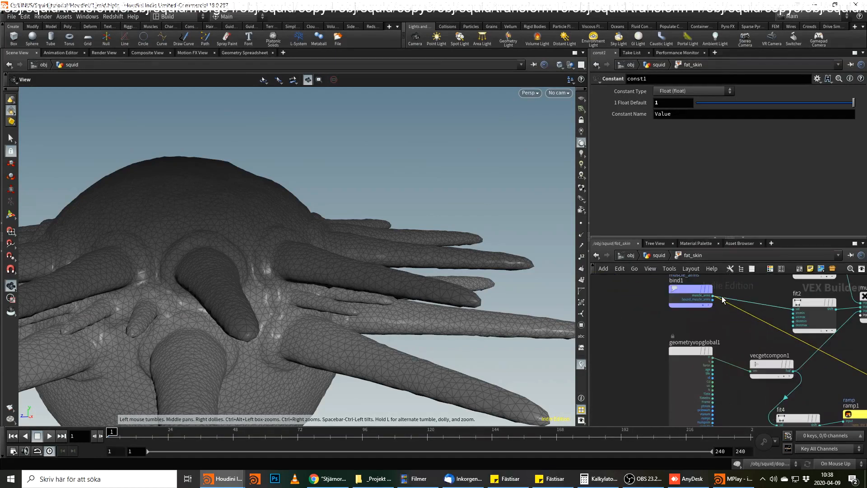
pyautogui.click(713, 296)
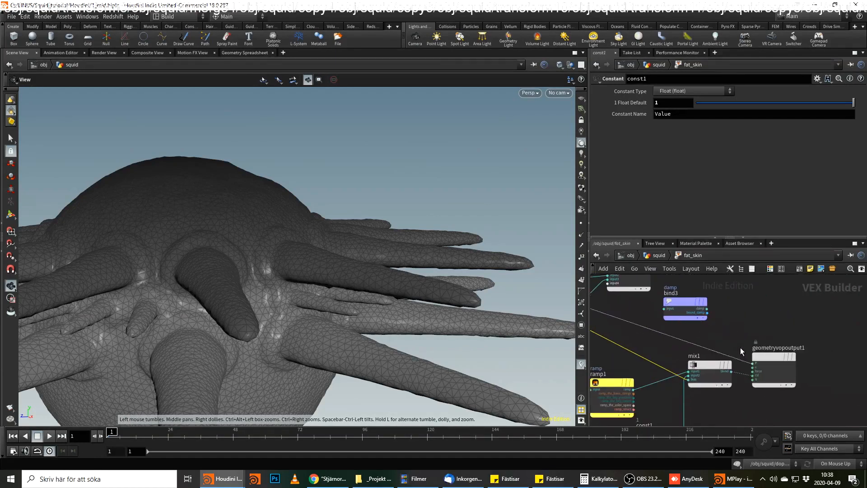
pyautogui.click(753, 375)
# Change the attribute name bound by bind1 to skin_fat_arms.
pyautogui.moveTo(709, 325); pyautogui.dragTo(866, 327, button='middle')
pyautogui.moveTo(710, 303); pyautogui.dragTo(713, 353, button='middle')
pyautogui.scroll(2, 659, 325)
pyautogui.click(655, 324)
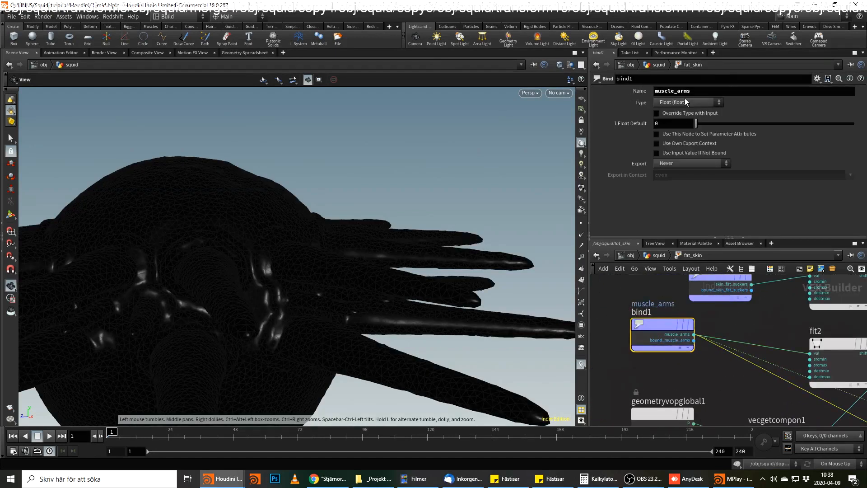
pyautogui.doubleClick(664, 90)
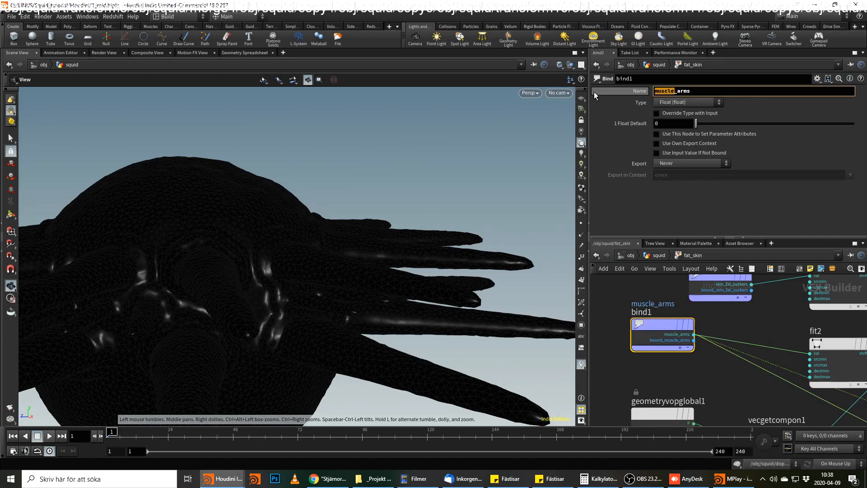
pyautogui.write('skin')
pyautogui.write('_fat')
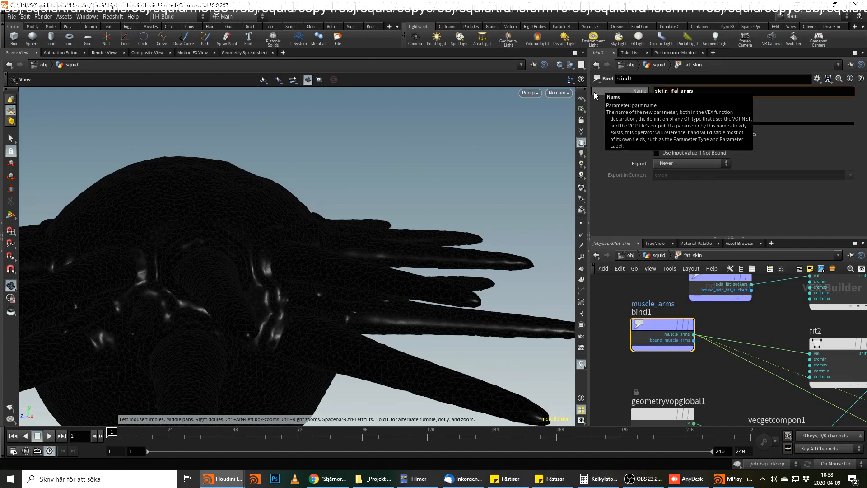
pyautogui.press('Return')
# Reconnect the Mix node's blend output to the geometry output's Cd and inspect the arms and body from several angles.
pyautogui.moveTo(759, 340)
pyautogui.mouseDown(button='middle')
pyautogui.moveTo(756, 377)
pyautogui.moveTo(493, 192)
pyautogui.mouseUp(button='middle')
pyautogui.moveTo(839, 336); pyautogui.dragTo(616, 278, button='middle')
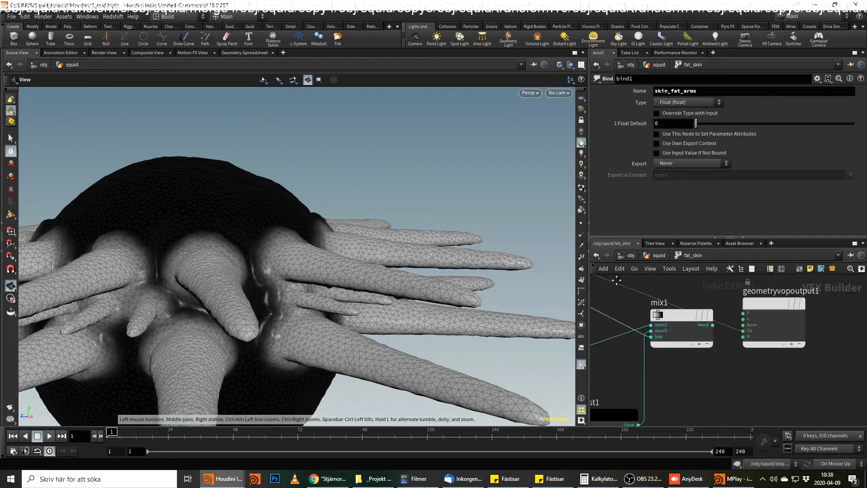
pyautogui.click(711, 326)
pyautogui.click(741, 331)
pyautogui.moveTo(343, 251)
pyautogui.mouseDown()
pyautogui.moveTo(313, 286)
pyautogui.moveTo(258, 289)
pyautogui.mouseUp()
pyautogui.moveTo(259, 289); pyautogui.dragTo(254, 319, button='right')
pyautogui.moveTo(253, 318); pyautogui.dragTo(426, 256)
pyautogui.moveTo(741, 378); pyautogui.dragTo(747, 394, button='middle')
pyautogui.scroll(-3, 794, 343)
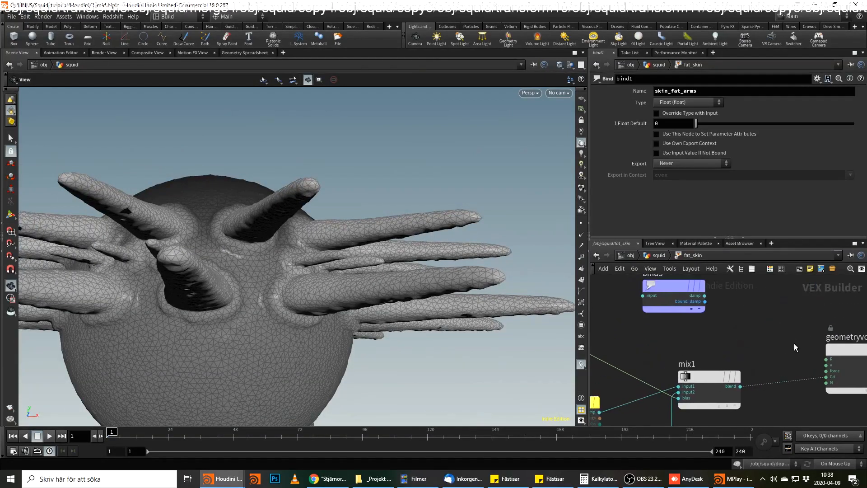
# Spread out the VOP network by repositioning the damp bind node bind3 and the geometry output node.
pyautogui.click(763, 368)
pyautogui.click(660, 294)
pyautogui.moveTo(779, 327); pyautogui.dragTo(745, 332, button='middle')
pyautogui.moveTo(695, 319); pyautogui.dragTo(816, 283)
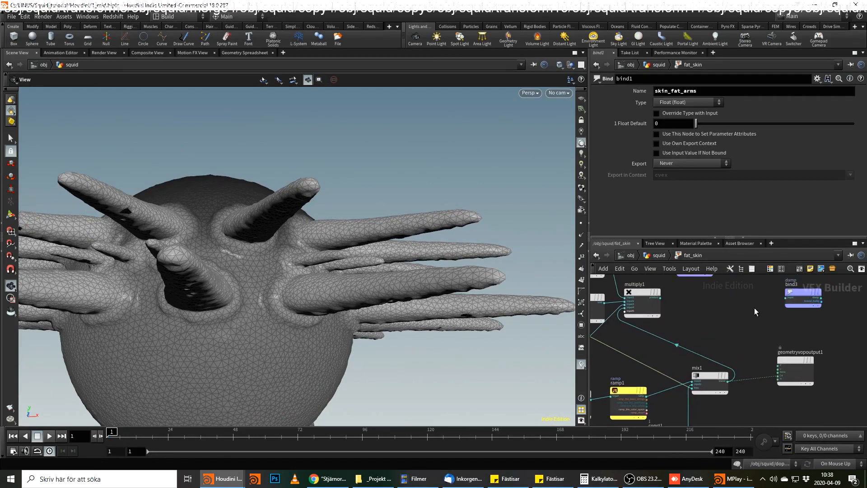
pyautogui.moveTo(755, 308); pyautogui.dragTo(749, 344, button='middle')
pyautogui.moveTo(785, 391); pyautogui.dragTo(806, 384)
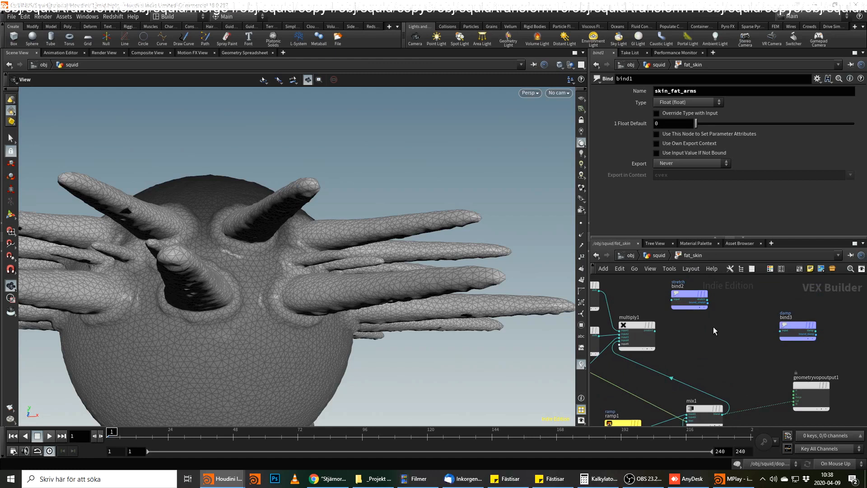
# Move bind2 clear of multiply1, wire multiply1's product into its stretch input and into the geometry output's Cd, and inspect the squid.
pyautogui.moveTo(691, 299); pyautogui.dragTo(746, 311)
pyautogui.click(655, 330)
pyautogui.click(724, 312)
pyautogui.click(656, 331)
pyautogui.click(785, 401)
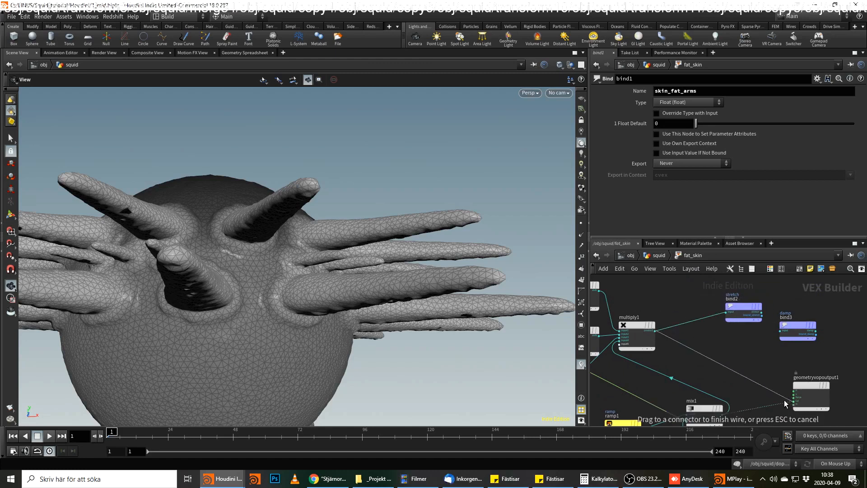
pyautogui.moveTo(267, 276); pyautogui.dragTo(493, 311)
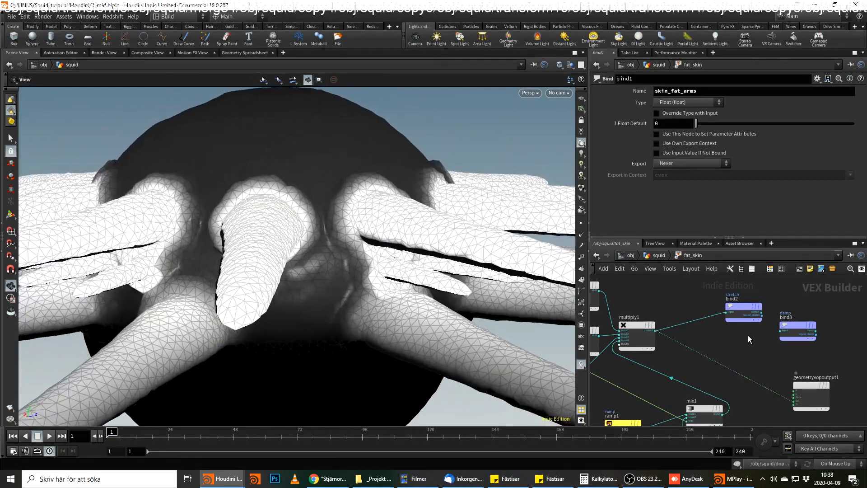
# Remove the wire running from vecgetcompon1 into multiply1.
pyautogui.moveTo(738, 351); pyautogui.dragTo(789, 314, button='middle')
pyautogui.moveTo(708, 349); pyautogui.dragTo(811, 350, button='middle')
pyautogui.moveTo(289, 325); pyautogui.dragTo(389, 189)
pyautogui.moveTo(759, 354); pyautogui.dragTo(698, 361, button='middle')
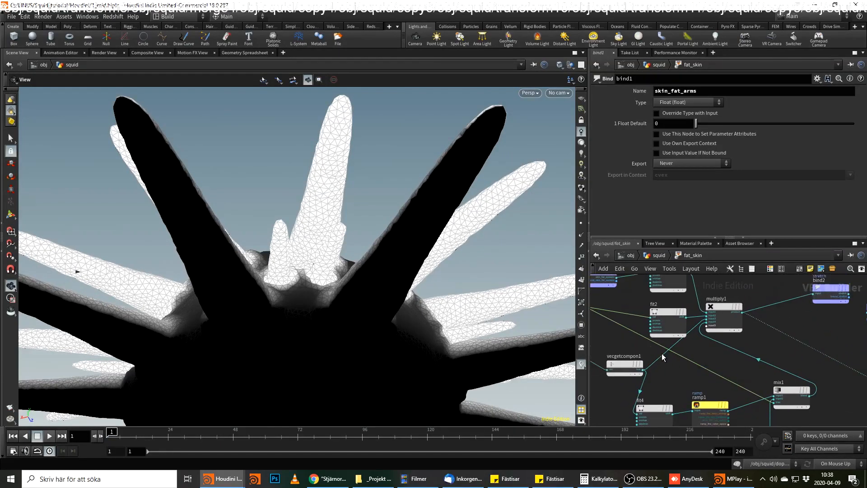
pyautogui.press('Delete')
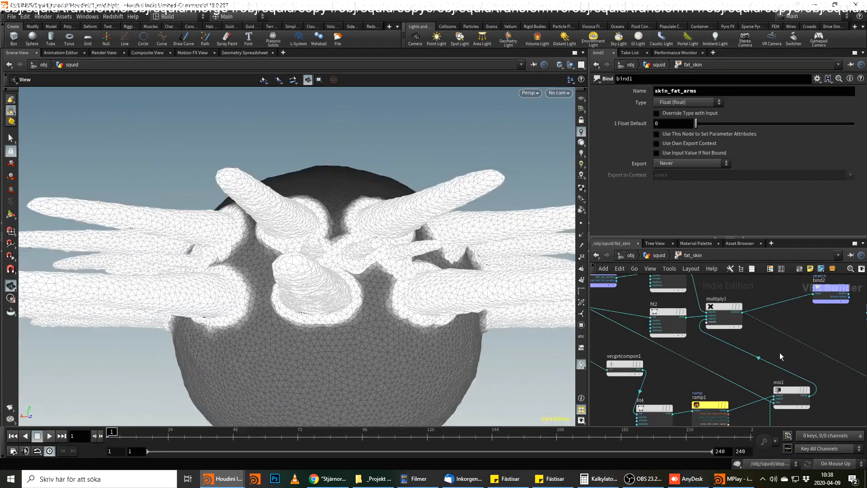
# Insert a Fit Range node on the wire between multiply1 and the geometry output's Cd.
pyautogui.moveTo(742, 355); pyautogui.dragTo(644, 343, button='middle')
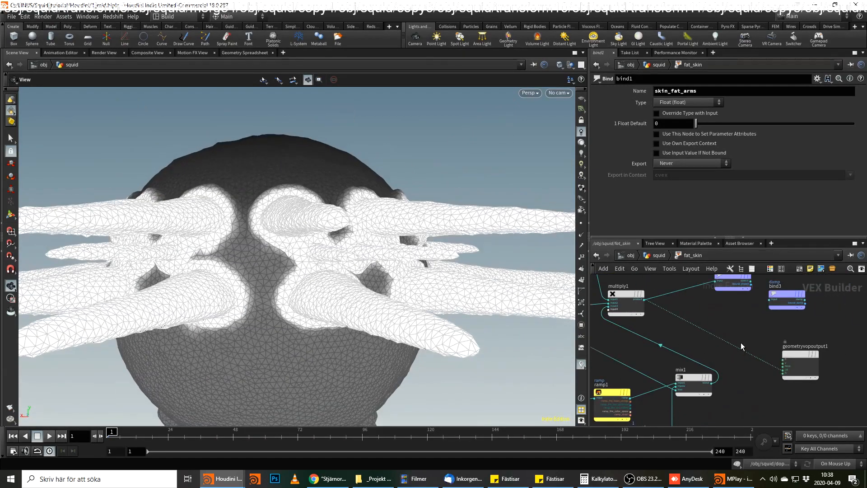
pyautogui.press('Tab')
pyautogui.write('fit')
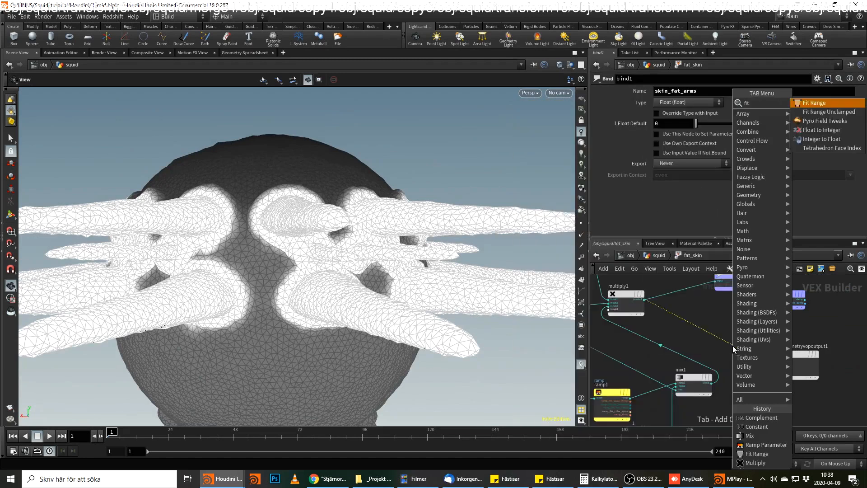
pyautogui.press('Return')
pyautogui.click(732, 346)
pyautogui.click(676, 138)
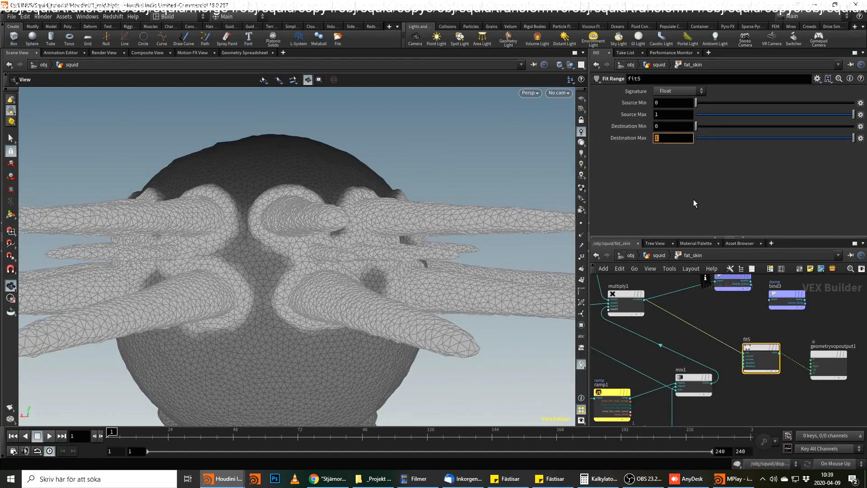
pyautogui.write('50')
pyautogui.press('Return')
pyautogui.click(680, 126)
pyautogui.doubleClick(671, 139)
pyautogui.write('1')
# Set the Source Max of the new Fit Range node fit5 to 50.
pyautogui.click(669, 103)
pyautogui.moveTo(671, 114); pyautogui.dragTo(646, 115)
pyautogui.write('50')
pyautogui.press('Return')
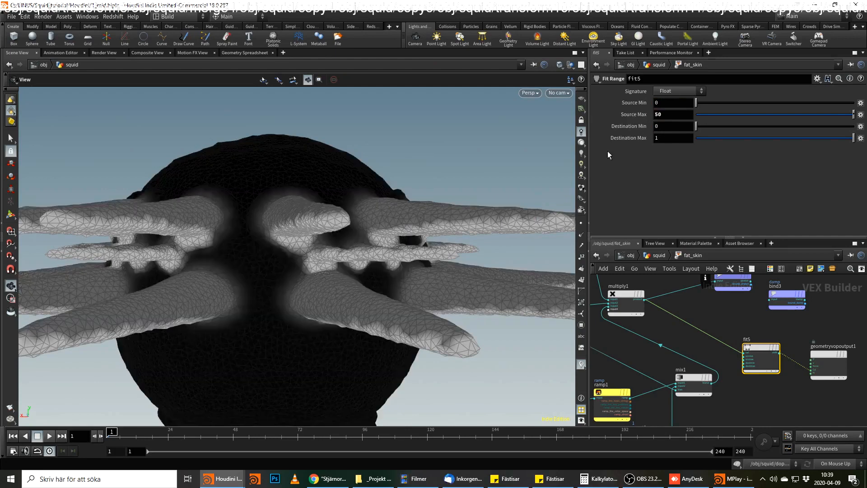
# Try Source Max values of 10 and 100 on fit5 and inspect the shading on the arms.
pyautogui.moveTo(338, 229); pyautogui.dragTo(393, 235)
pyautogui.moveTo(684, 115); pyautogui.dragTo(651, 115)
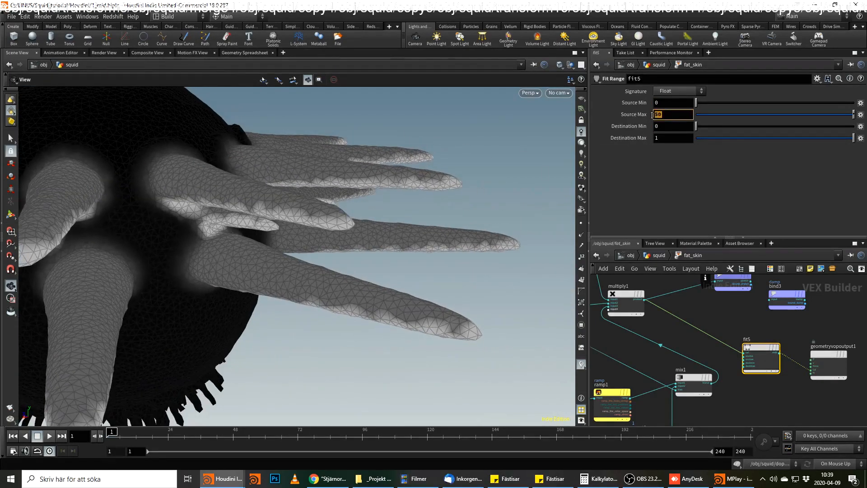
pyautogui.write('10')
pyautogui.press('Return')
pyautogui.click(672, 114)
pyautogui.write('0')
pyautogui.press('Return')
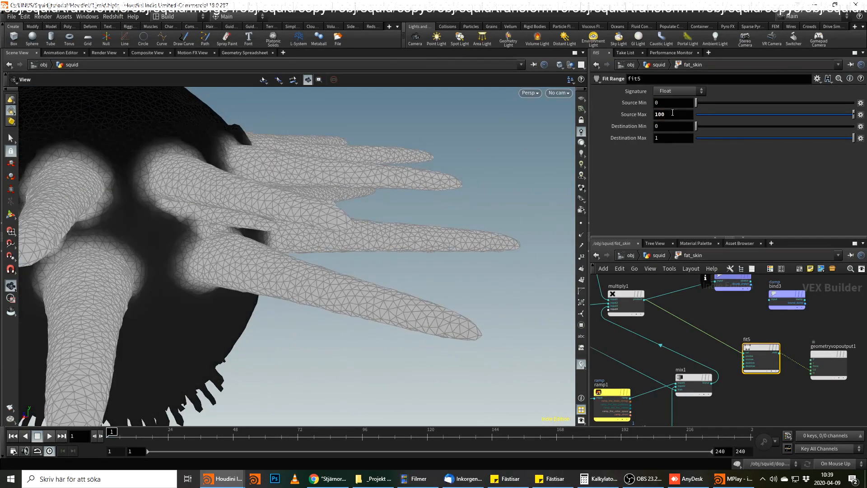
pyautogui.moveTo(244, 215)
pyautogui.mouseDown()
pyautogui.moveTo(349, 159)
pyautogui.moveTo(275, 239)
pyautogui.moveTo(354, 240)
pyautogui.mouseUp()
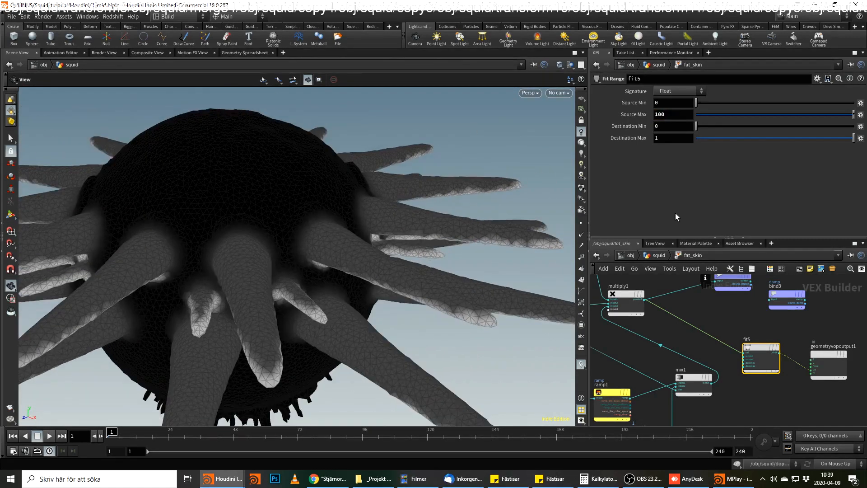
# Insert a Ramp Parameter node on the wire between fit5 and the geometry output's Cd.
pyautogui.moveTo(769, 359); pyautogui.dragTo(742, 335)
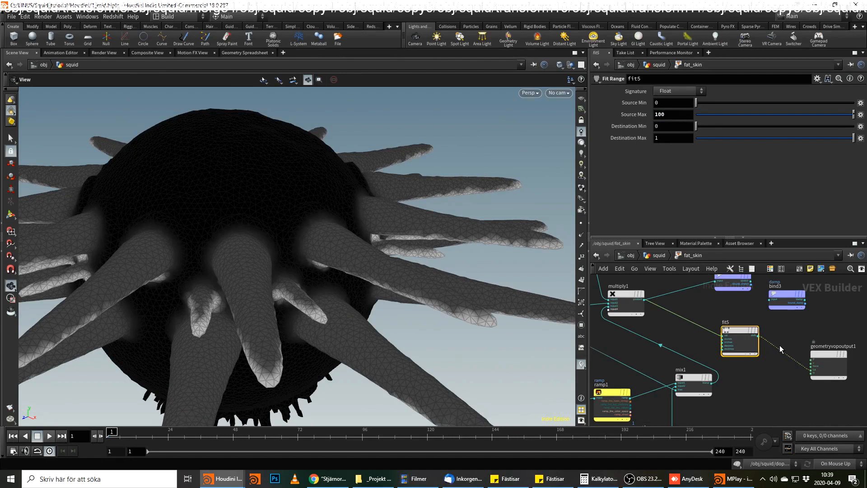
pyautogui.press('Tab')
pyautogui.press('Escape')
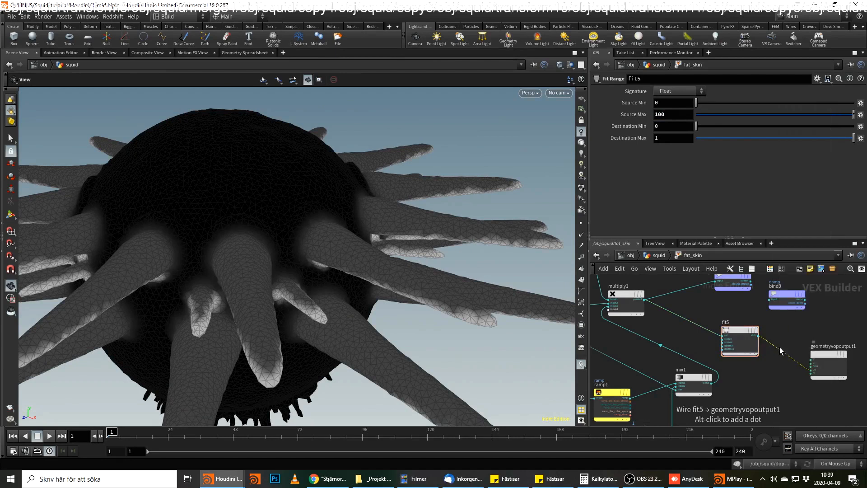
pyautogui.press('Tab')
pyautogui.write('ram')
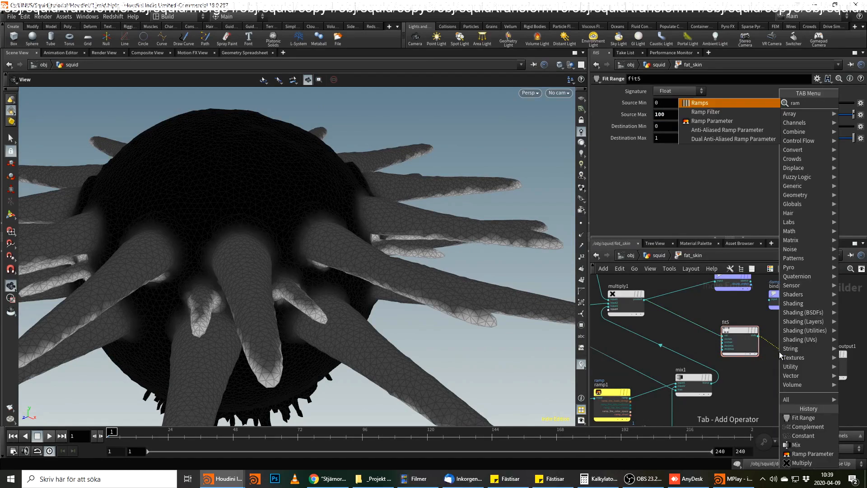
pyautogui.write('p')
pyautogui.press('Down')
pyautogui.press('Down')
pyautogui.press('Return')
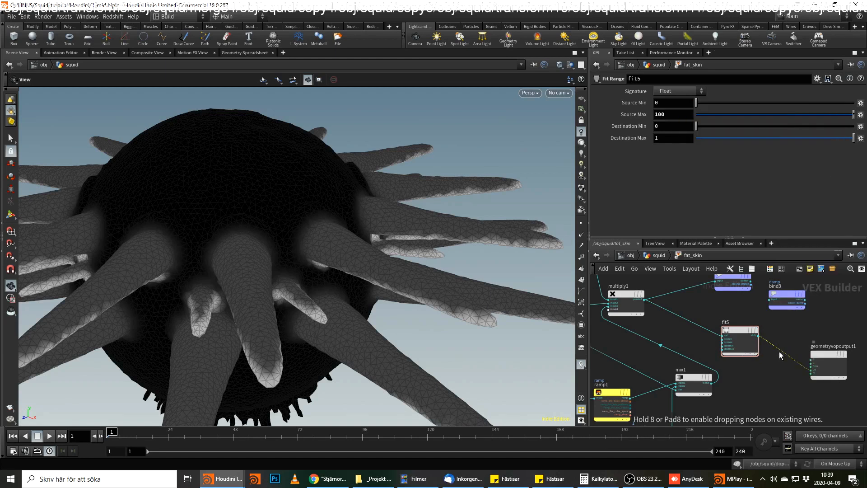
pyautogui.click(794, 350)
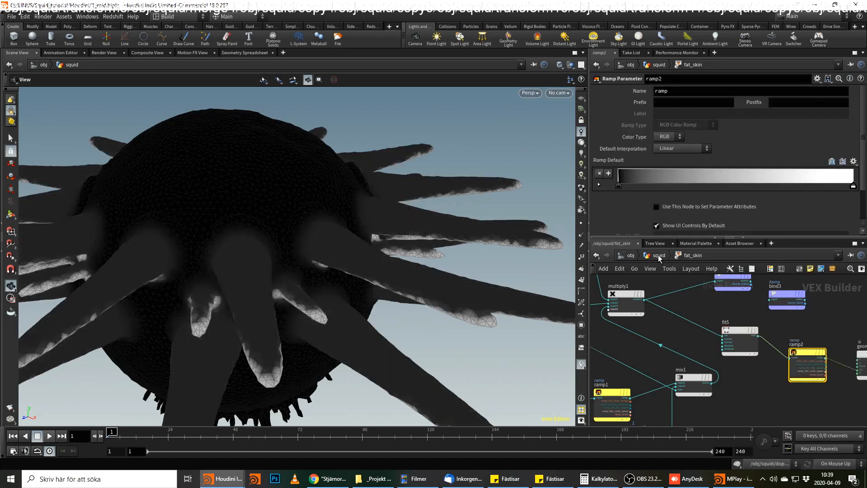
# Return fit5's Source Max to 50 and inspect the squid's arms.
pyautogui.click(735, 328)
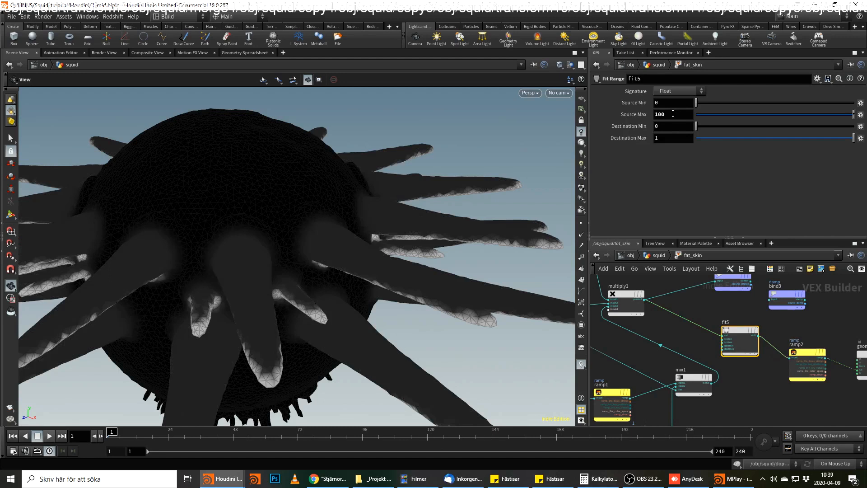
pyautogui.doubleClick(673, 114)
pyautogui.write('50')
pyautogui.press('Return')
pyautogui.moveTo(330, 267)
pyautogui.mouseDown()
pyautogui.moveTo(349, 199)
pyautogui.moveTo(317, 209)
pyautogui.moveTo(316, 260)
pyautogui.mouseUp()
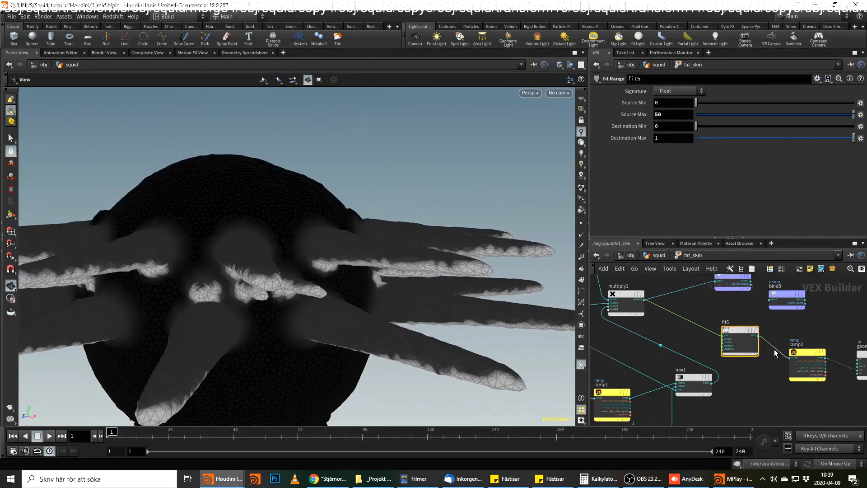
# Wire fit5 directly into Cd to compare the unramped result, and reconnect the new Ramp Parameter node's output to Cd.
pyautogui.click(794, 357)
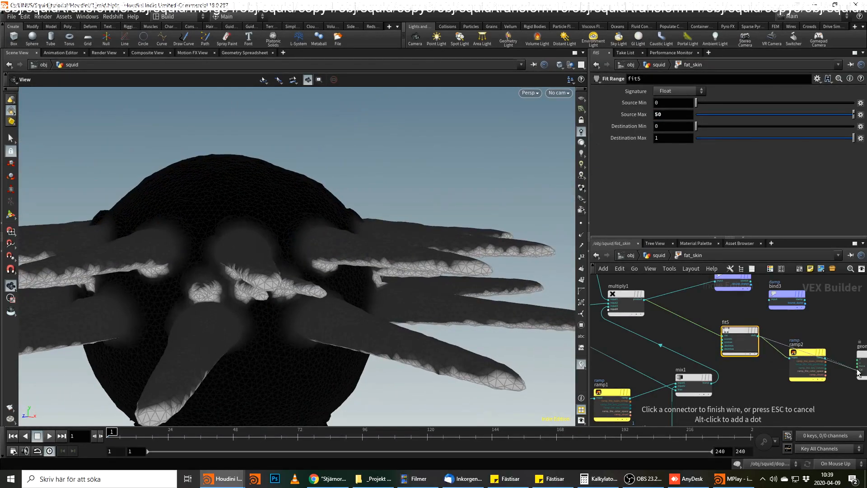
pyautogui.click(758, 335)
pyautogui.moveTo(307, 269); pyautogui.dragTo(356, 241)
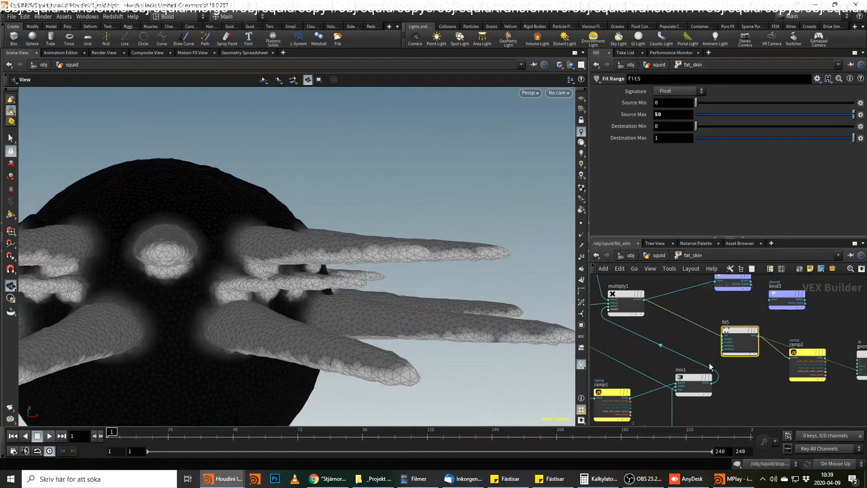
pyautogui.click(805, 359)
pyautogui.click(826, 358)
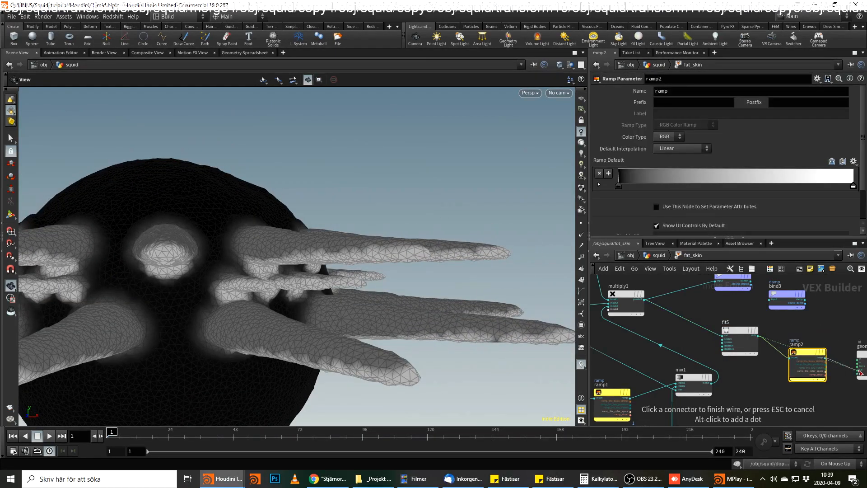
pyautogui.click(858, 370)
# Check the ramp on the fat_skin node and rename the new Ramp Parameter node's parameter to ramp2.
pyautogui.click(660, 256)
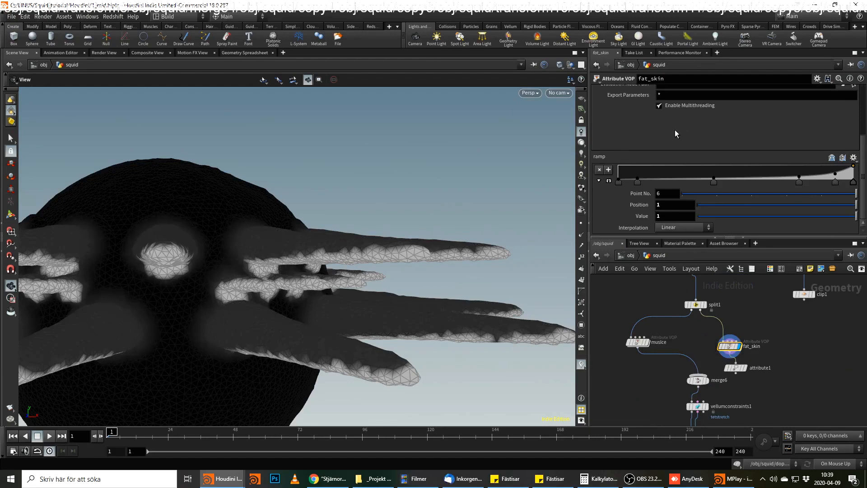
pyautogui.scroll(-2, 676, 176)
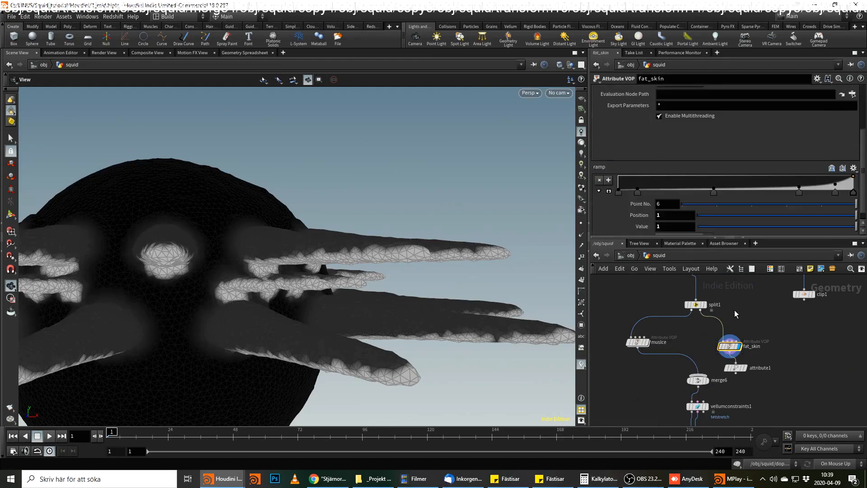
pyautogui.doubleClick(732, 346)
pyautogui.click(680, 99)
pyautogui.click(682, 91)
pyautogui.write('2')
pyautogui.press('Return')
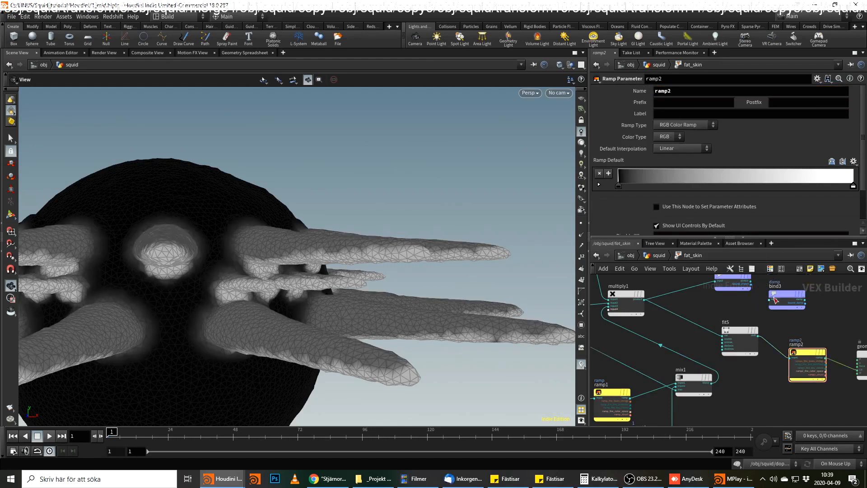
# Set the first color point of ramp2 on the fat_skin node to pure red.
pyautogui.press('u')
pyautogui.scroll(-10, 631, 200)
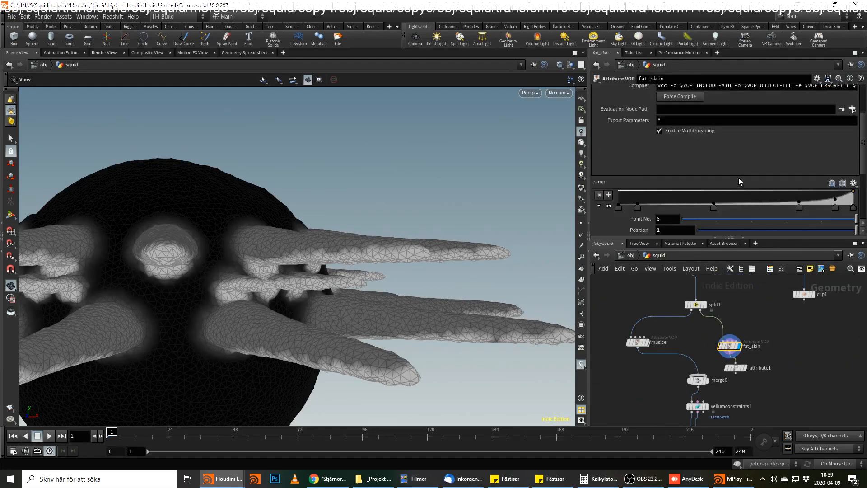
pyautogui.doubleClick(619, 195)
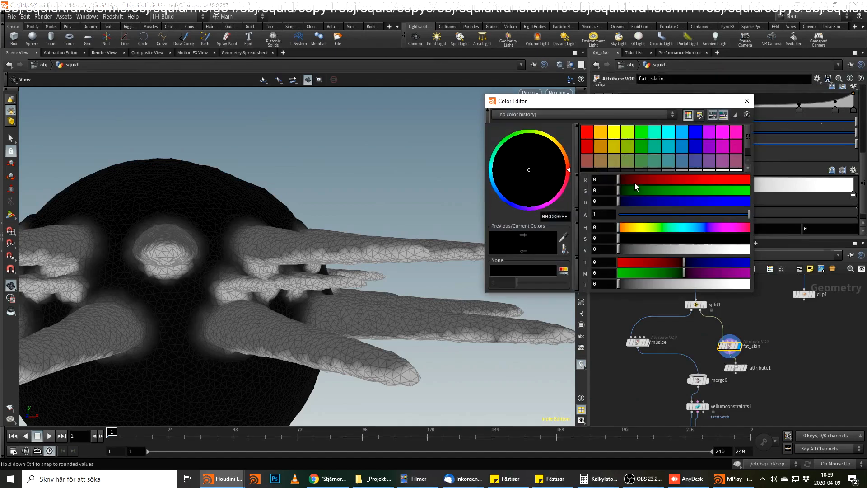
pyautogui.click(588, 134)
pyautogui.click(747, 100)
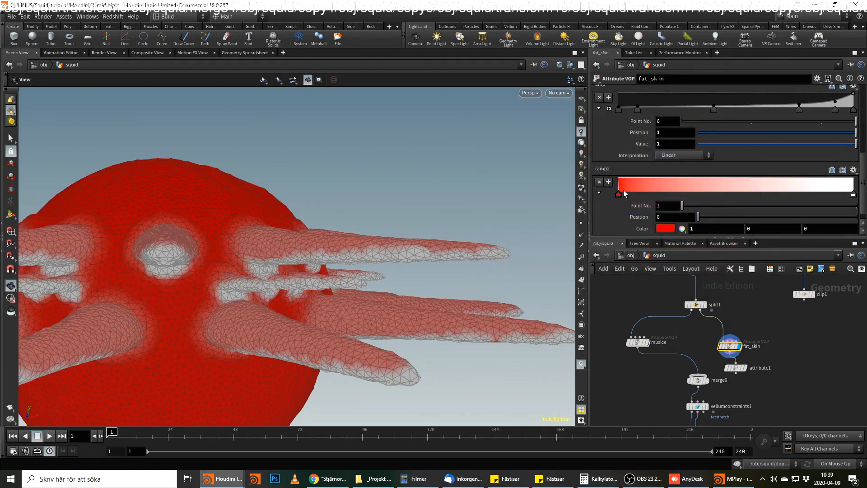
# Add a ramp2 point at position 0.01 and color it orange (1, 0.5, 0).
pyautogui.moveTo(635, 193); pyautogui.dragTo(632, 194)
pyautogui.moveTo(666, 216); pyautogui.dragTo(703, 218)
pyautogui.write('1')
pyautogui.press('Return')
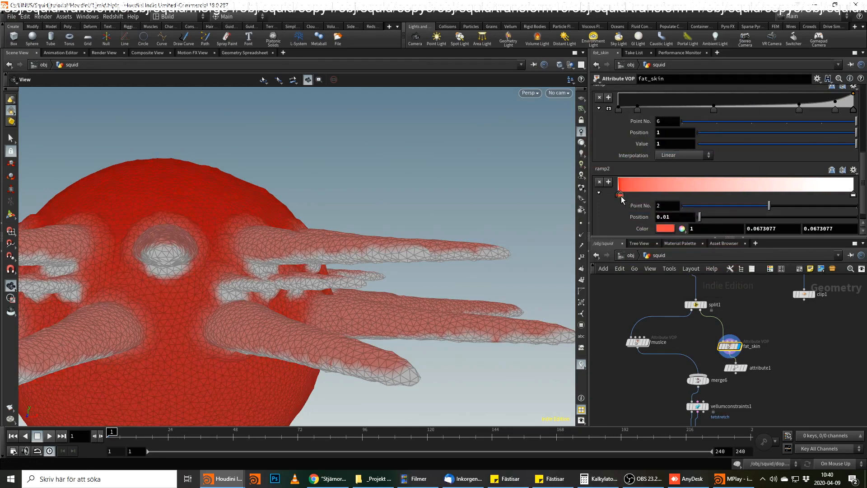
pyautogui.doubleClick(622, 195)
pyautogui.click(604, 134)
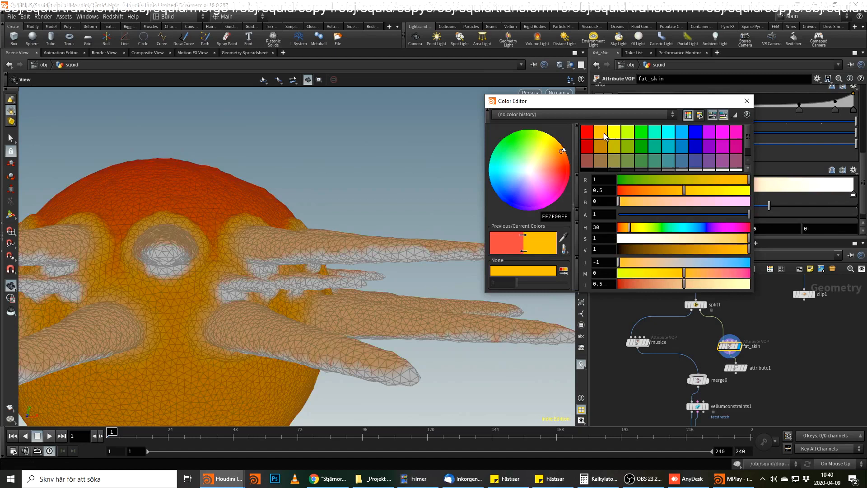
pyautogui.click(747, 100)
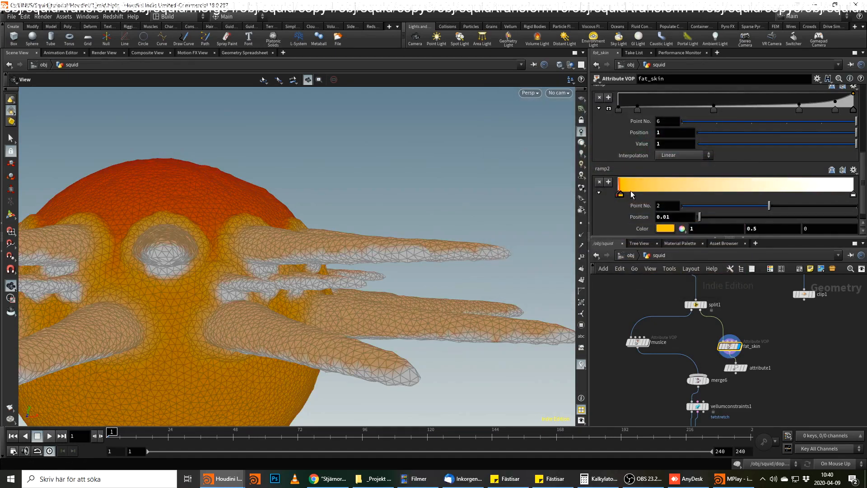
# Add another ramp2 point at position 0.1 and color it yellow (1, 1, 0).
pyautogui.click(637, 193)
pyautogui.click(665, 217)
pyautogui.write('0.1')
pyautogui.press('Return')
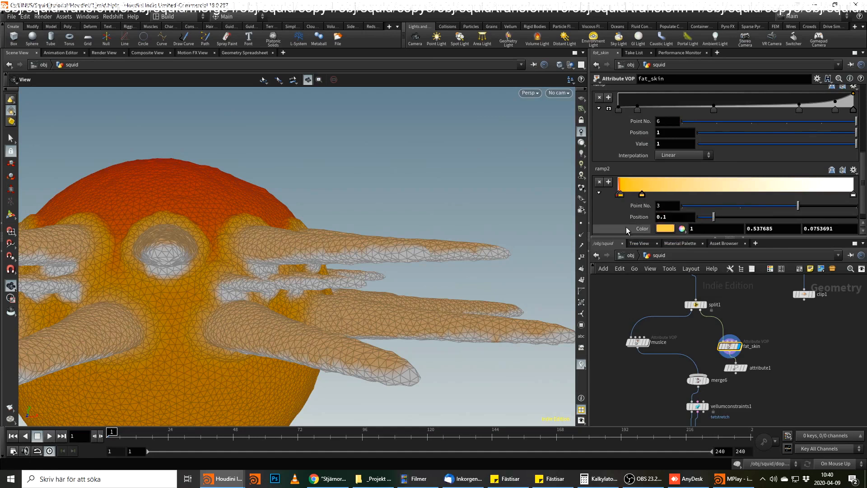
pyautogui.click(640, 195)
pyautogui.click(614, 132)
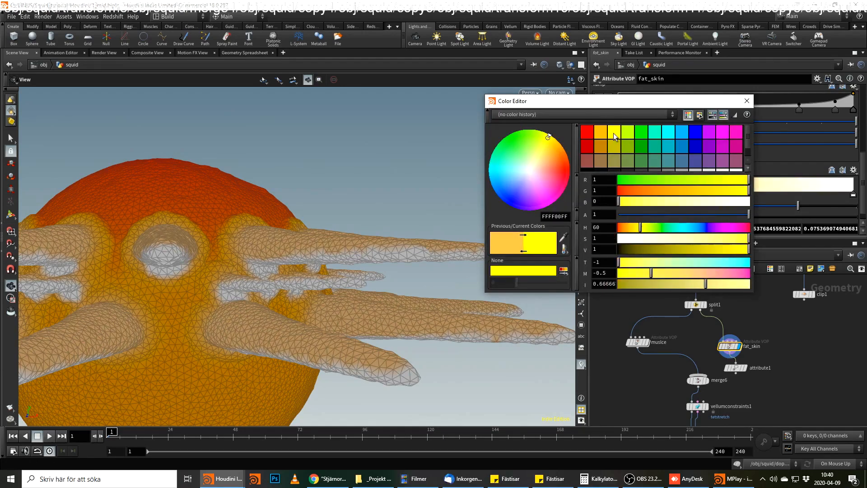
pyautogui.click(747, 100)
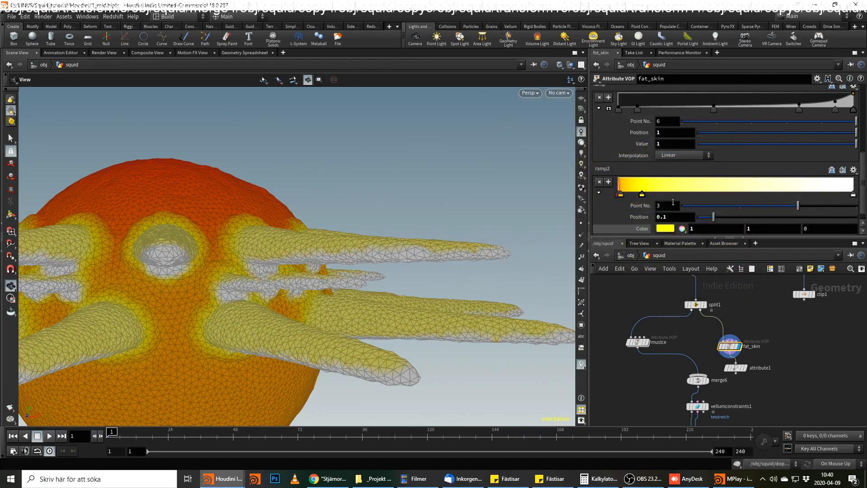
# Set the yellow ramp2 point's position to 0.02.
pyautogui.doubleClick(670, 219)
pyautogui.write('02')
pyautogui.press('Return')
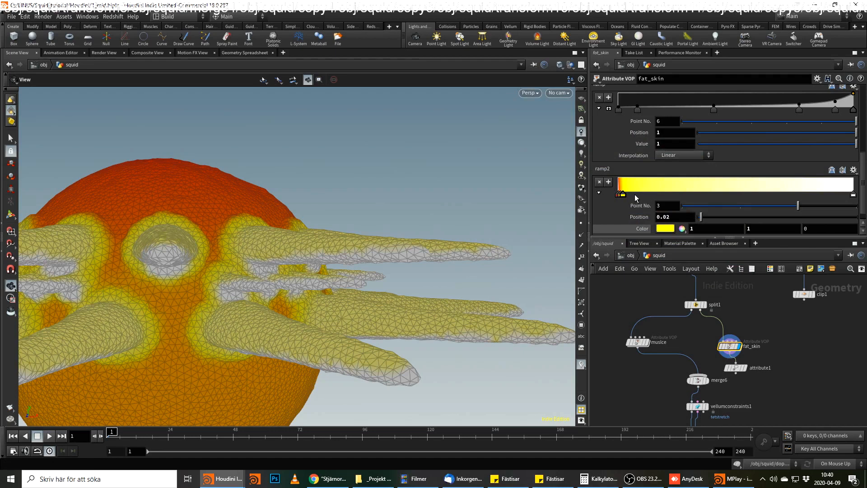
# Add a ramp2 point at position 0.1 and color it green (0, 1, 0).
pyautogui.click(643, 185)
pyautogui.click(668, 217)
pyautogui.press('Delete')
pyautogui.press('Delete')
pyautogui.press('Delete')
pyautogui.press('Delete')
pyautogui.press('Return')
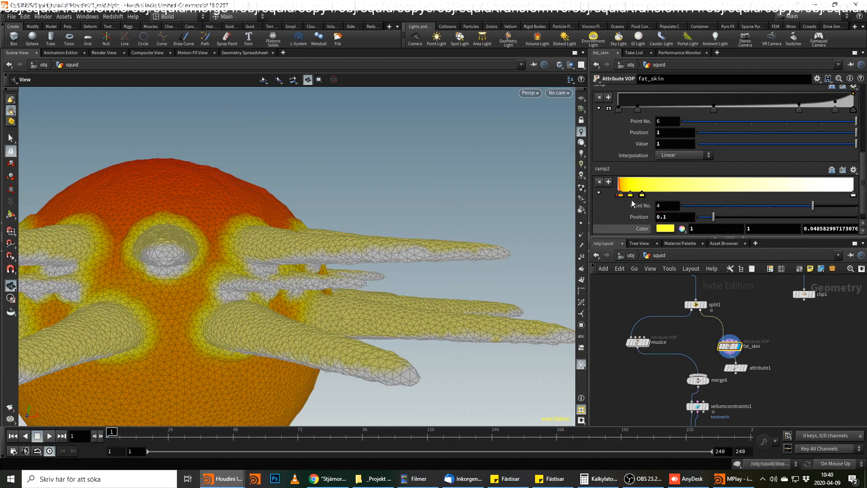
pyautogui.doubleClick(642, 194)
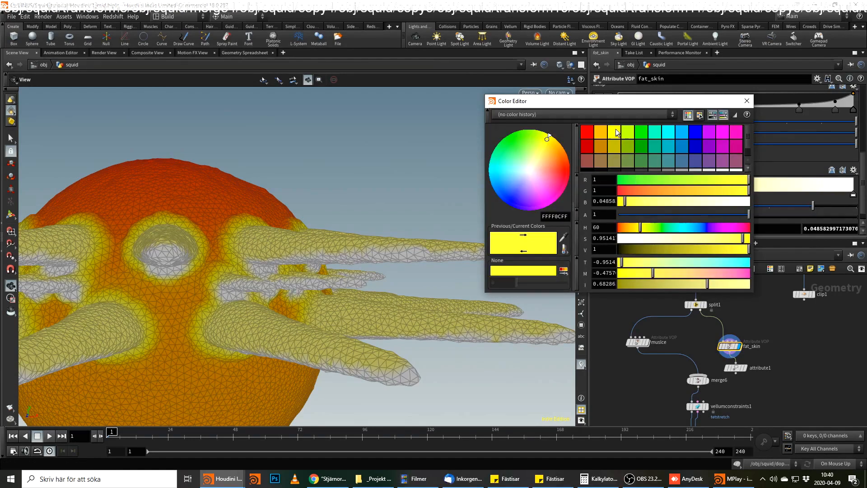
pyautogui.click(646, 132)
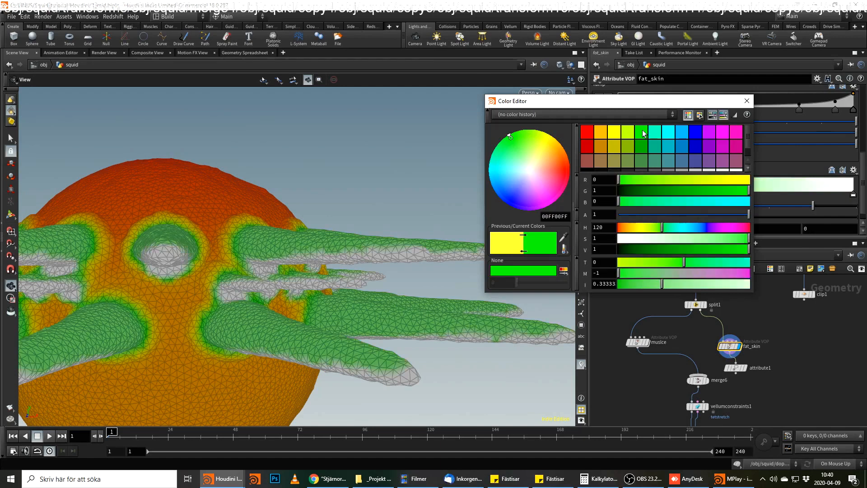
pyautogui.click(747, 100)
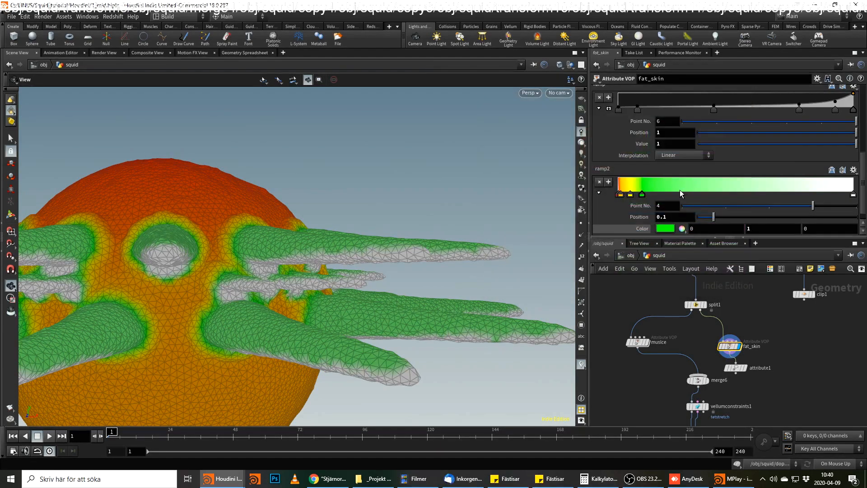
# Add a ramp2 point at position 0.25 and color it blue (0, 0, 1).
pyautogui.click(679, 192)
pyautogui.moveTo(666, 217); pyautogui.dragTo(676, 217)
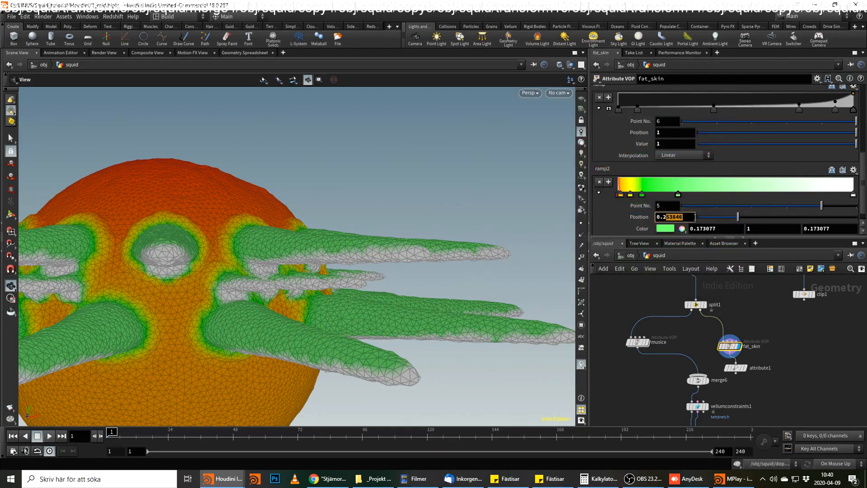
pyautogui.doubleClick(678, 194)
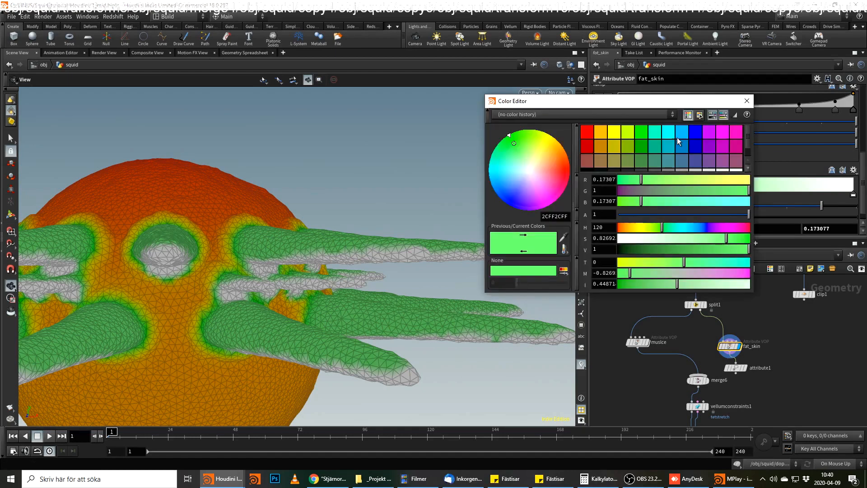
pyautogui.click(696, 132)
pyautogui.click(747, 101)
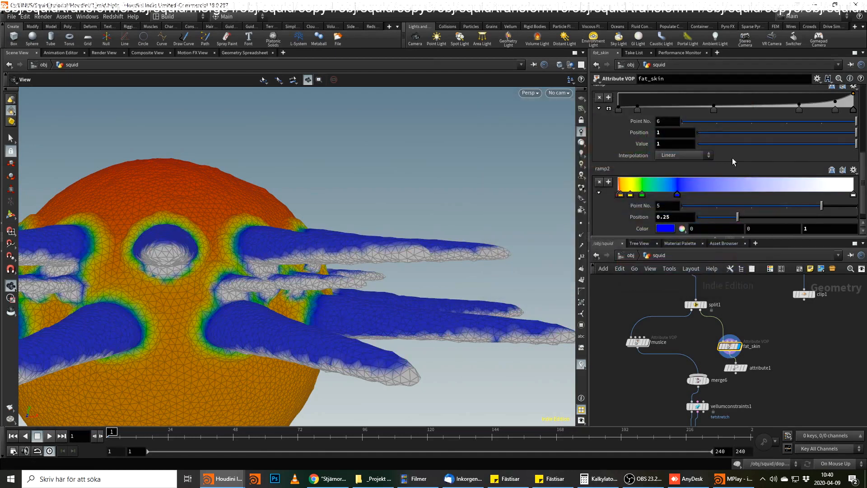
# Add a ramp2 point at about position 0.525 and color it cyan (0, 1, 1).
pyautogui.moveTo(735, 189)
pyautogui.mouseDown()
pyautogui.moveTo(742, 199)
pyautogui.moveTo(784, 195)
pyautogui.moveTo(743, 198)
pyautogui.mouseUp()
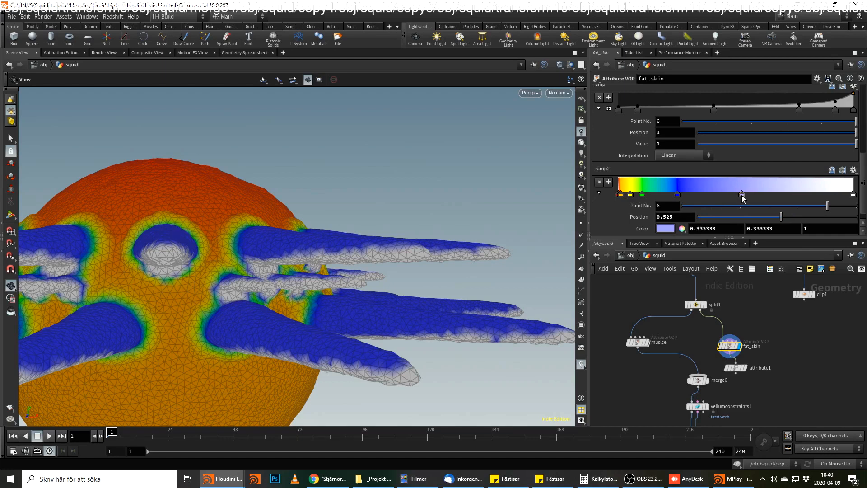
pyautogui.doubleClick(743, 197)
pyautogui.click(669, 132)
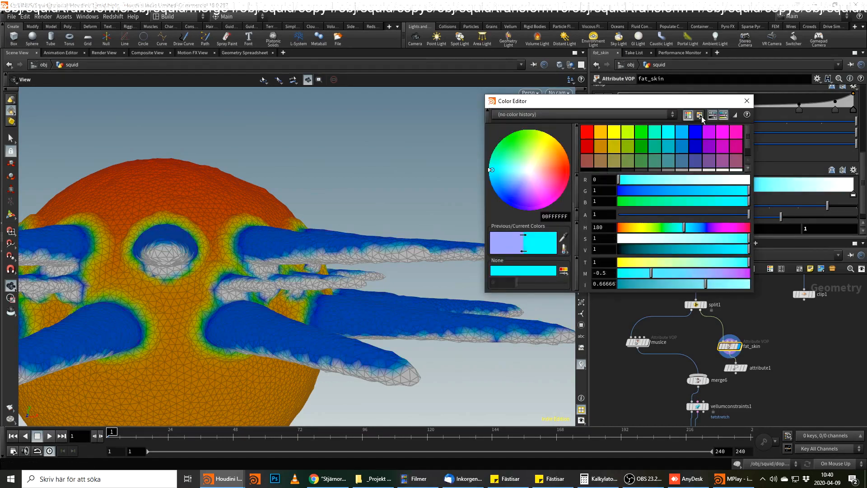
pyautogui.click(747, 100)
# Inside the fat_skin VOP, set the fit5 node's Source Max to 100.
pyautogui.moveTo(296, 253); pyautogui.dragTo(403, 259)
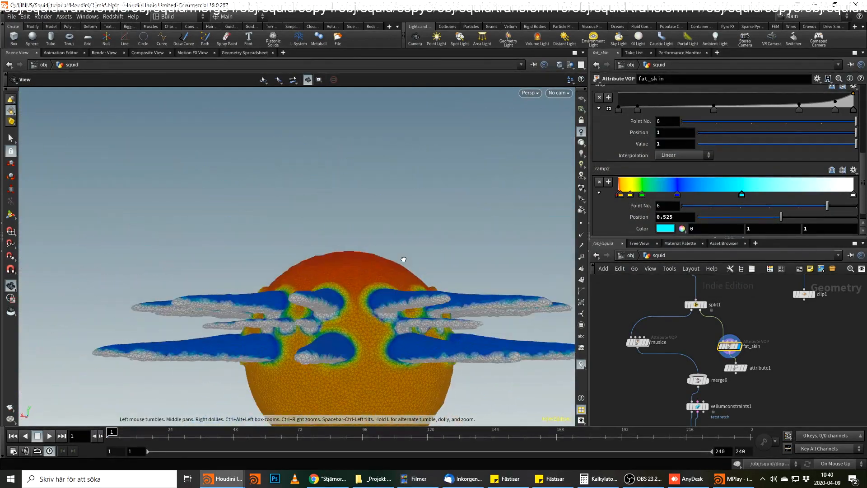
pyautogui.moveTo(344, 290); pyautogui.dragTo(379, 253)
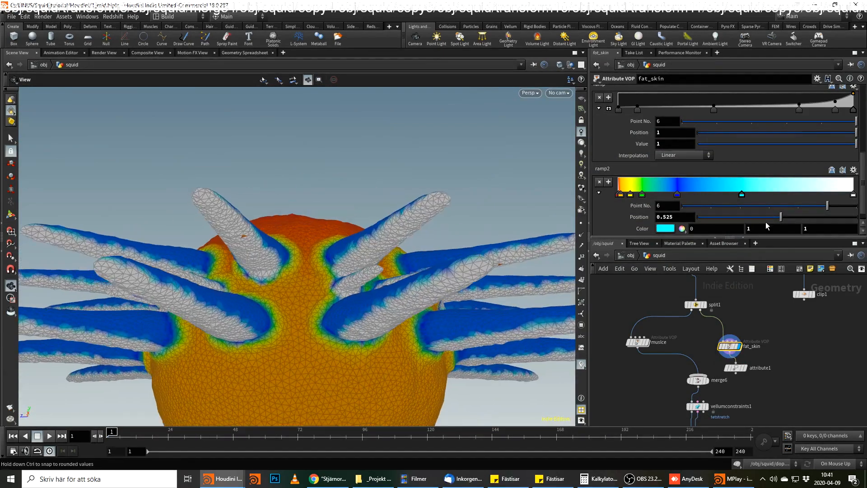
pyautogui.doubleClick(723, 343)
pyautogui.click(729, 336)
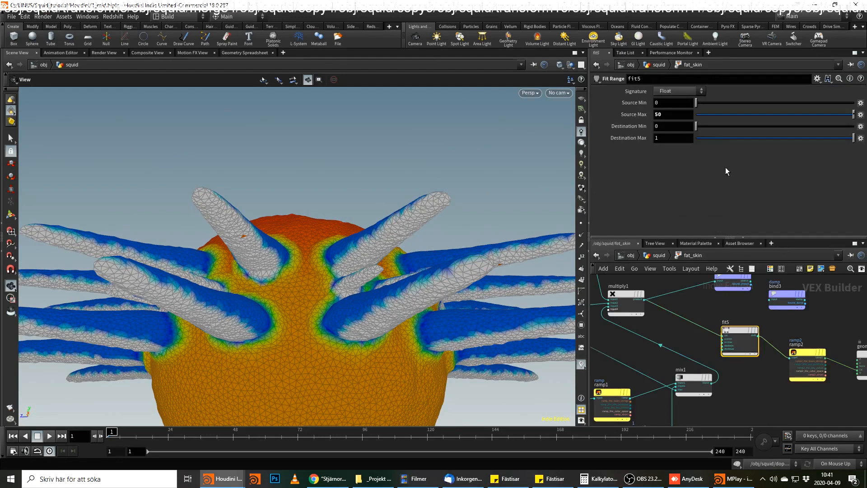
pyautogui.doubleClick(673, 114)
pyautogui.write('100')
pyautogui.press('Return')
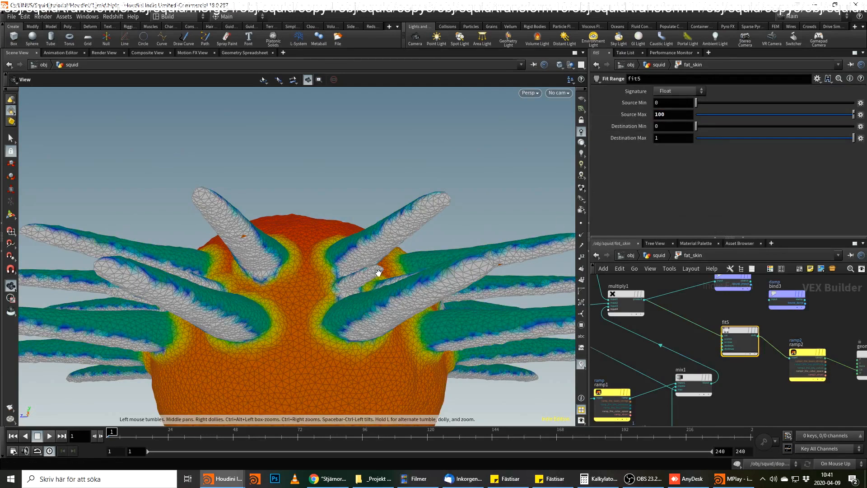
# Raise the fit5 node's Source Max to 200.
pyautogui.doubleClick(660, 114)
pyautogui.write('20')
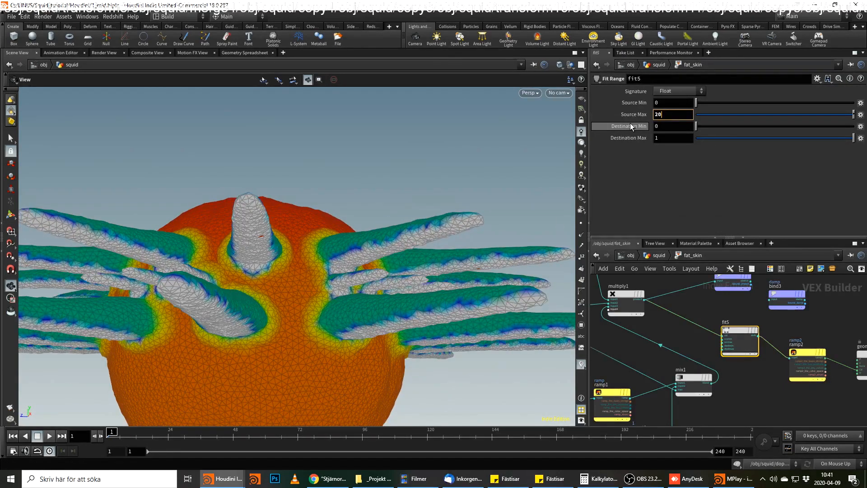
pyautogui.write('0')
pyautogui.press('Return')
# Set the Destination Max of the fit1 node feeding multiply1 to 10.
pyautogui.moveTo(290, 291); pyautogui.dragTo(377, 274)
pyautogui.moveTo(730, 379); pyautogui.dragTo(798, 376, button='middle')
pyautogui.moveTo(709, 353); pyautogui.dragTo(734, 378, button='middle')
pyautogui.moveTo(664, 320); pyautogui.dragTo(672, 367, button='middle')
pyautogui.click(673, 323)
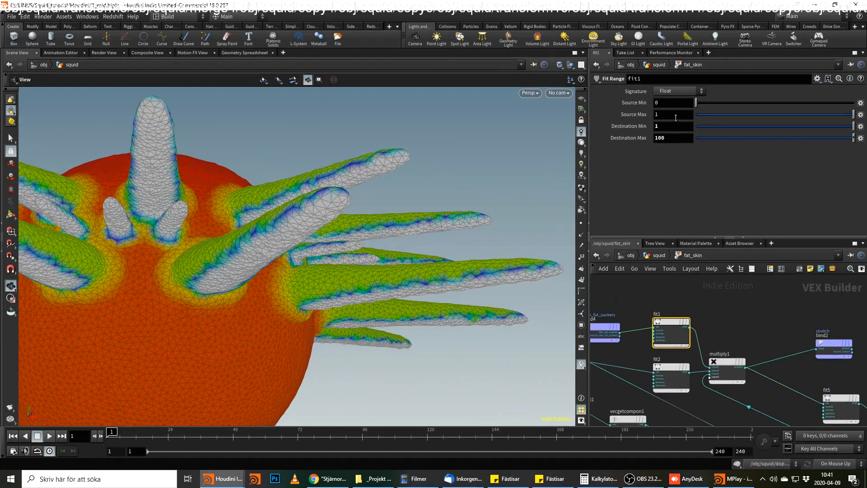
pyautogui.press('Return')
pyautogui.moveTo(325, 238); pyautogui.dragTo(251, 194)
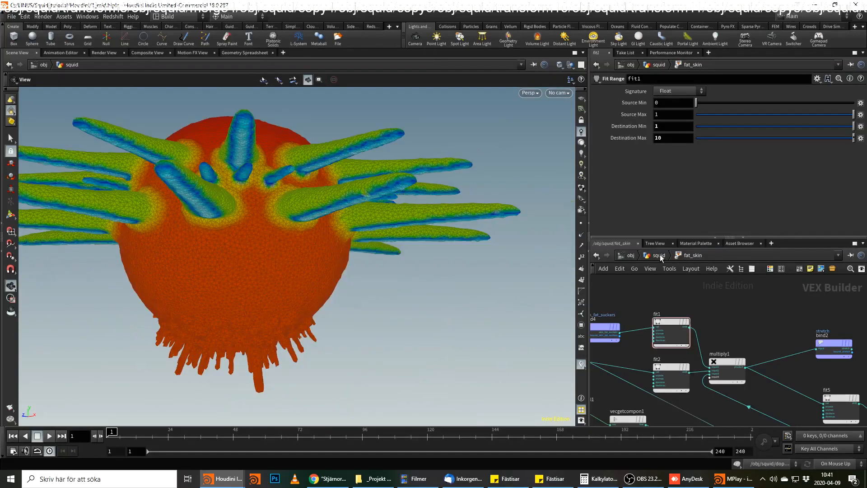
# Select the fit5 node and set its Source Max back to 100.
pyautogui.moveTo(735, 309); pyautogui.dragTo(704, 306, button='middle')
pyautogui.moveTo(440, 228); pyautogui.dragTo(317, 231)
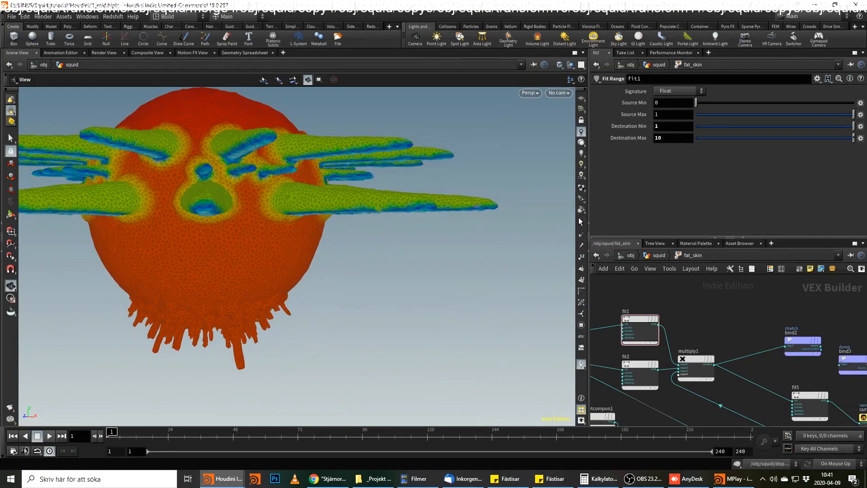
pyautogui.click(809, 397)
pyautogui.doubleClick(680, 116)
pyautogui.write('100')
pyautogui.press('Return')
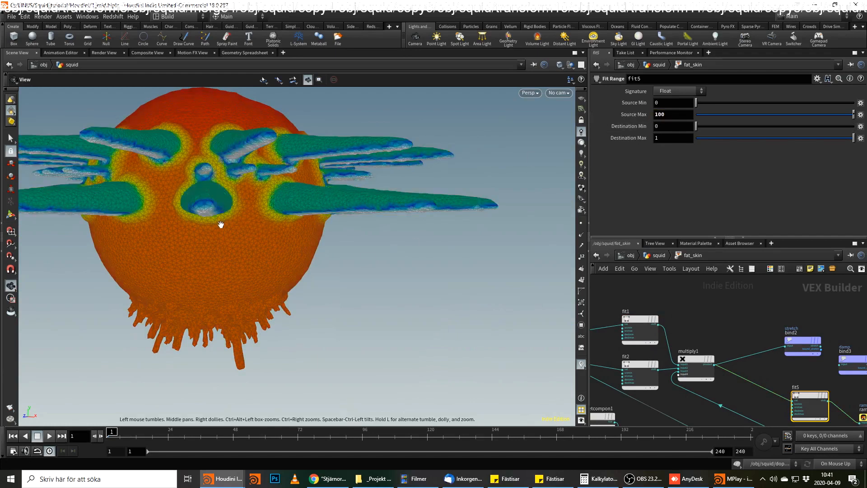
# Place fit5 level with ramp2 and disconnect ramp2 from geometryvopoutput1.
pyautogui.moveTo(221, 224); pyautogui.dragTo(235, 219)
pyautogui.moveTo(796, 376); pyautogui.dragTo(629, 312, button='middle')
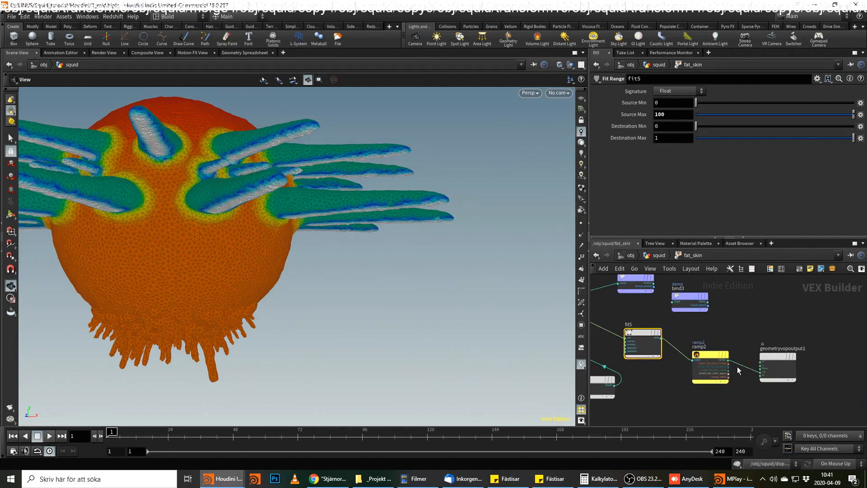
pyautogui.moveTo(644, 333); pyautogui.dragTo(660, 356)
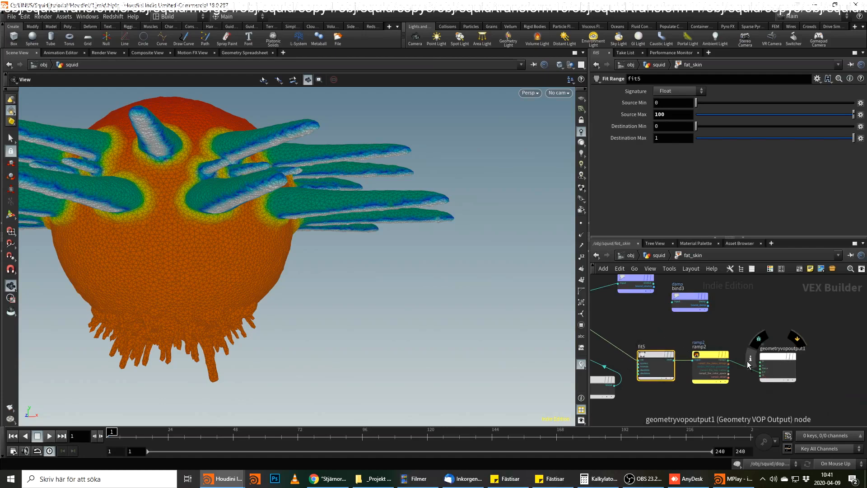
pyautogui.click(745, 366)
pyautogui.press('Delete')
# Add a Constant node in the fat_skin VOP and wire its value into the damp bind3 node.
pyautogui.moveTo(744, 318); pyautogui.dragTo(776, 361, button='middle')
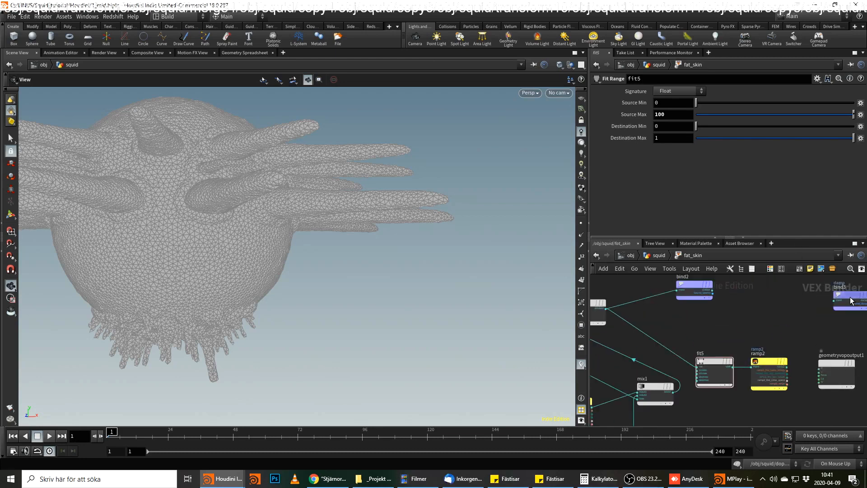
pyautogui.press('Tab')
pyautogui.write('cons')
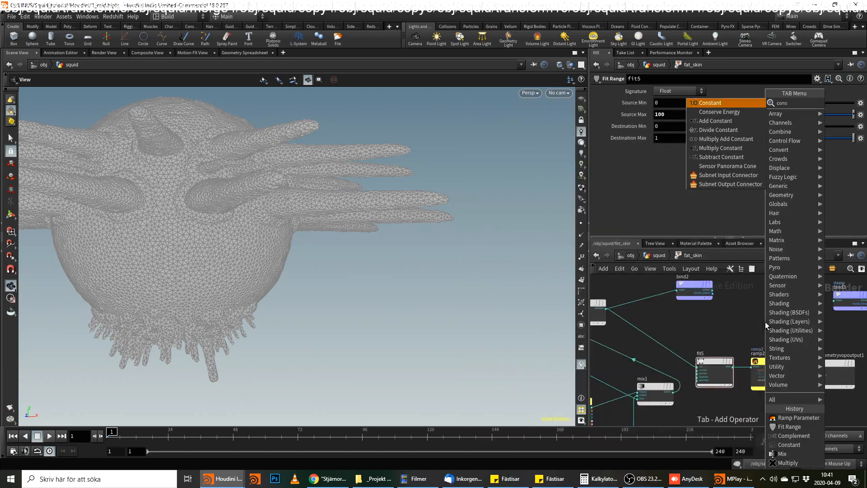
pyautogui.press('Return')
pyautogui.click(766, 321)
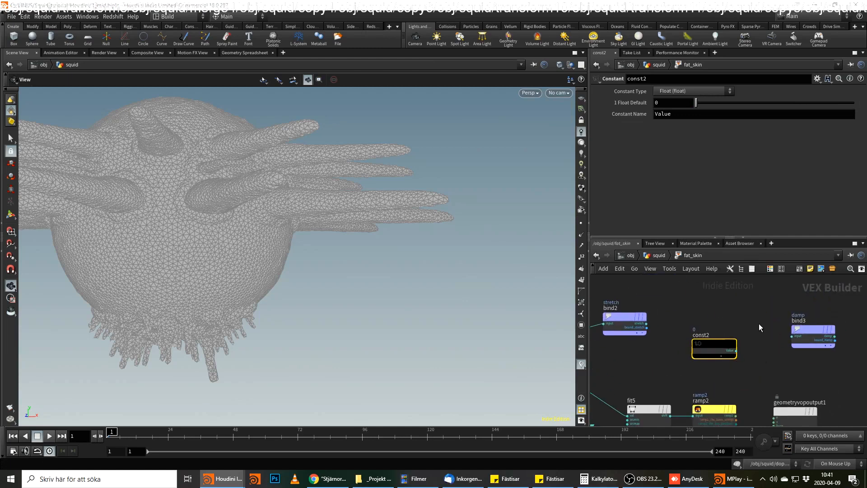
pyautogui.moveTo(736, 351); pyautogui.dragTo(793, 337)
# Copy the 1 Float Default value of const1 in the muslce VOP and return to the squid network.
pyautogui.click(659, 102)
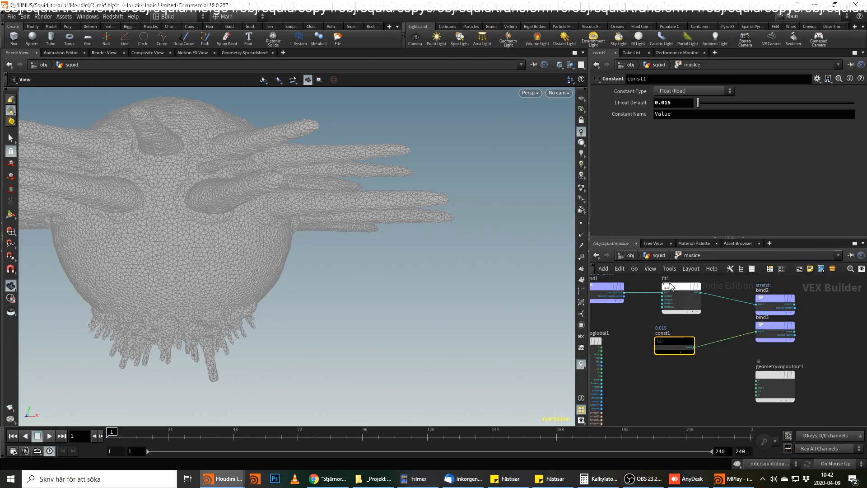
pyautogui.moveTo(680, 103); pyautogui.dragTo(576, 123)
pyautogui.hotkey('ctrl', 'c')
pyautogui.click(658, 256)
# Paste the copied value into const2 in the fat_skin VOP and change its 1 Float Default to 0.005.
pyautogui.doubleClick(725, 344)
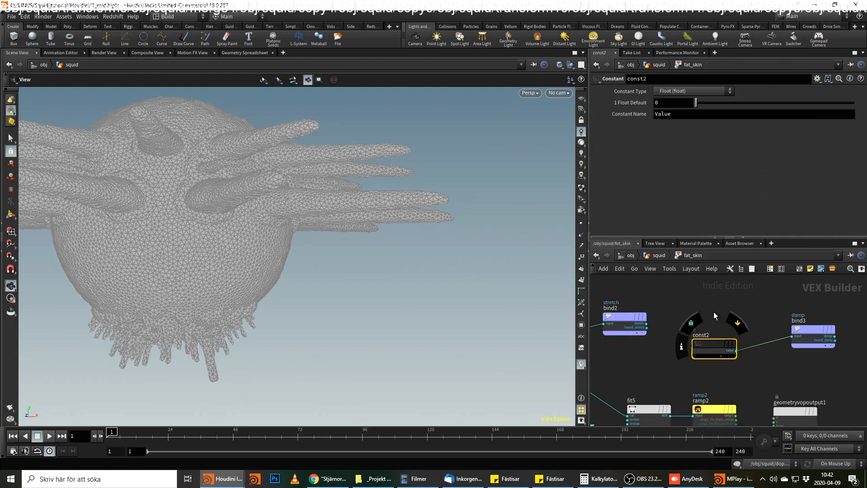
pyautogui.click(664, 103)
pyautogui.hotkey('ctrl', 'v')
pyautogui.moveTo(664, 105); pyautogui.dragTo(668, 105)
pyautogui.write('0')
pyautogui.click(709, 295)
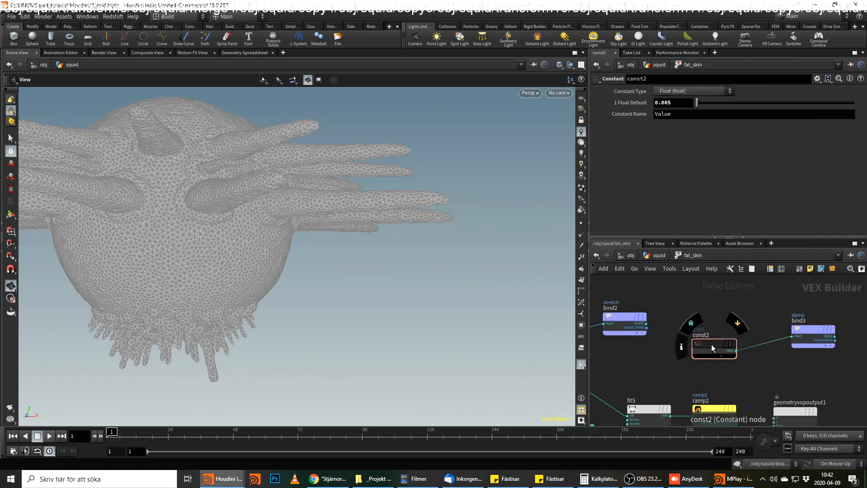
# In the squid network, move attribute1 aside and wire its output into merge6.
pyautogui.click(659, 256)
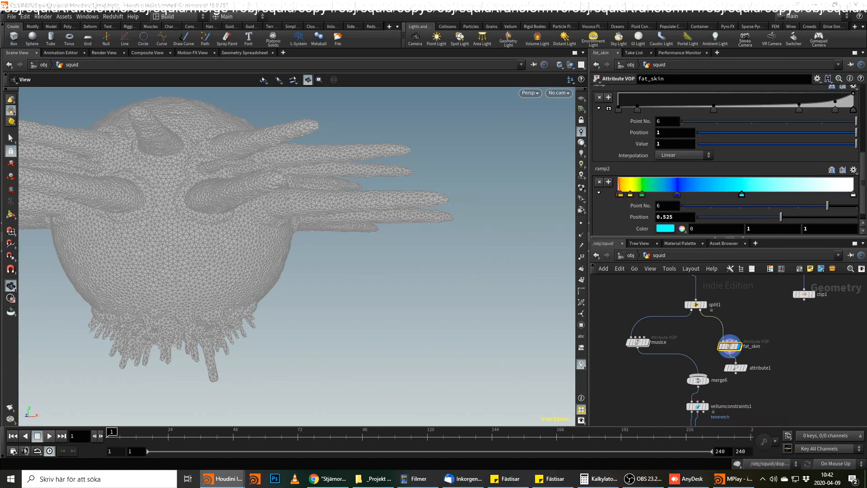
pyautogui.moveTo(736, 367); pyautogui.dragTo(774, 368)
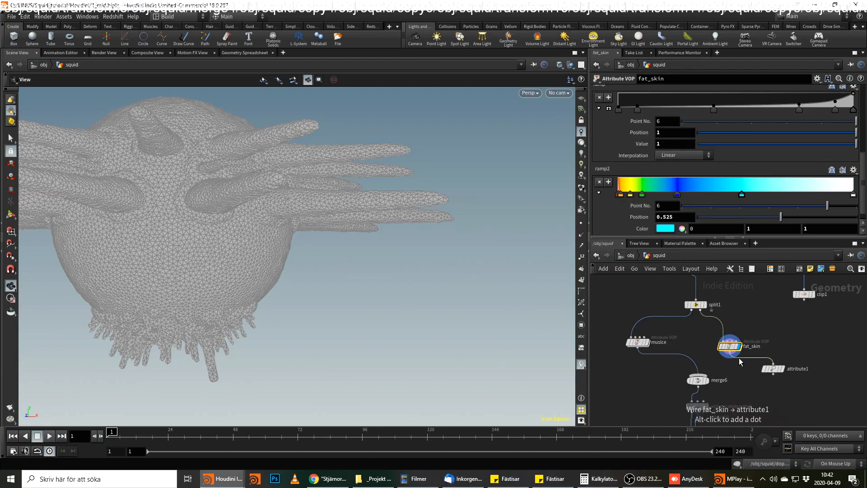
pyautogui.click(771, 369)
pyautogui.click(771, 377)
pyautogui.click(699, 375)
# Display the result of the dopnet1 node.
pyautogui.moveTo(769, 400); pyautogui.dragTo(775, 334, button='middle')
pyautogui.moveTo(785, 393); pyautogui.dragTo(784, 346, button='middle')
pyautogui.scroll(2, 784, 346)
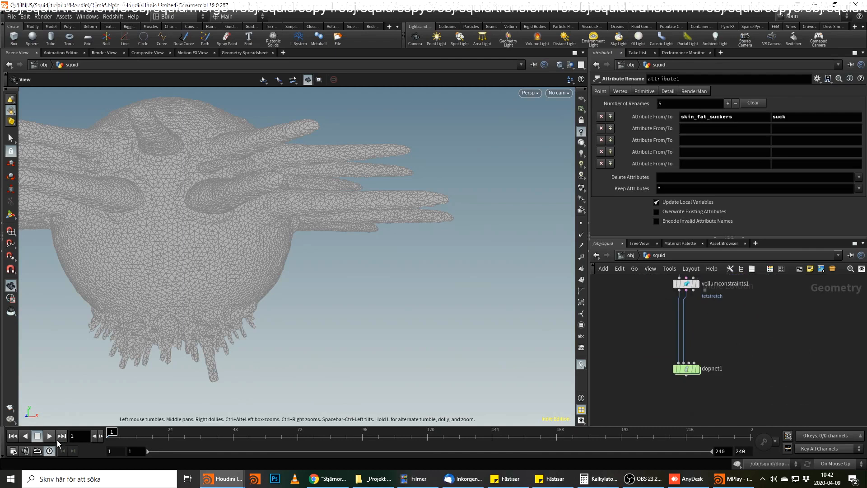
pyautogui.click(698, 370)
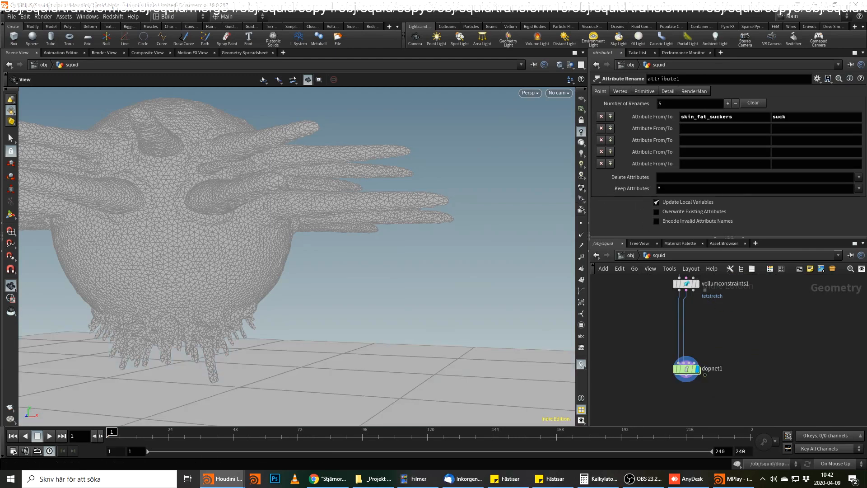
# Add a Vellum Constraints node between vellumconstraints1 and dopnet1, offset to the side.
pyautogui.press('Tab')
pyautogui.write('ve')
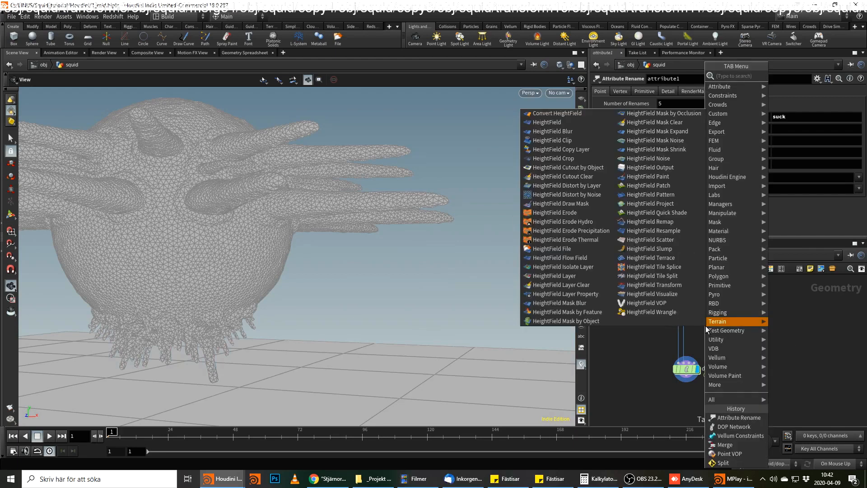
pyautogui.write('llumc')
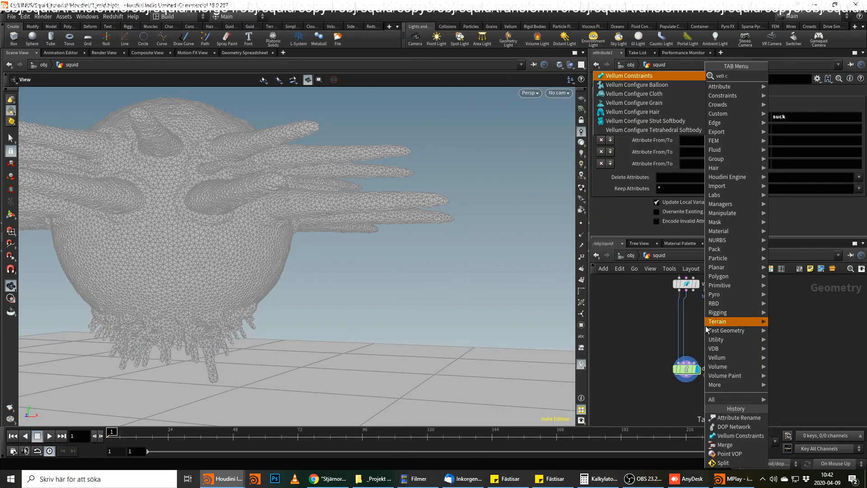
pyautogui.press('Return')
pyautogui.click(705, 326)
pyautogui.moveTo(706, 326); pyautogui.dragTo(728, 327)
# Wire the first two outputs of vellumconstraints1 into vellumconstraints2 and display the new node.
pyautogui.click(674, 283)
pyautogui.click(719, 320)
pyautogui.click(683, 283)
pyautogui.click(728, 319)
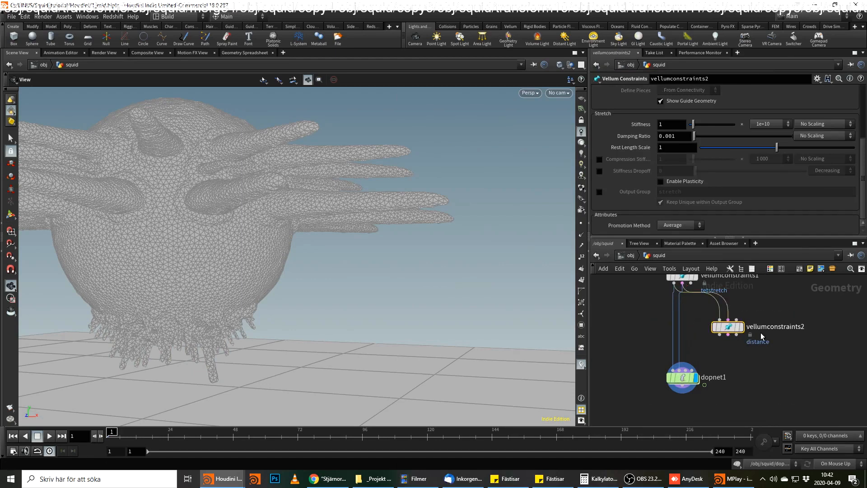
pyautogui.click(745, 310)
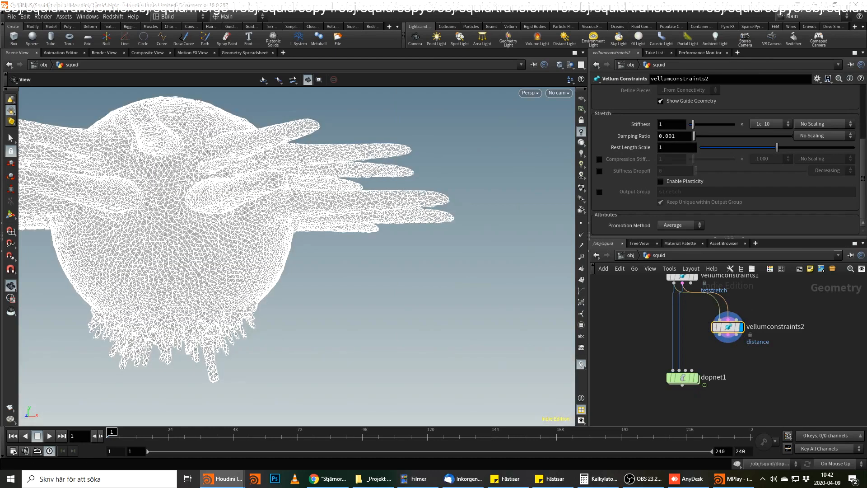
# Set the constraint type of vellumconstraints2 to Bend Across Triangles.
pyautogui.scroll(5, 713, 121)
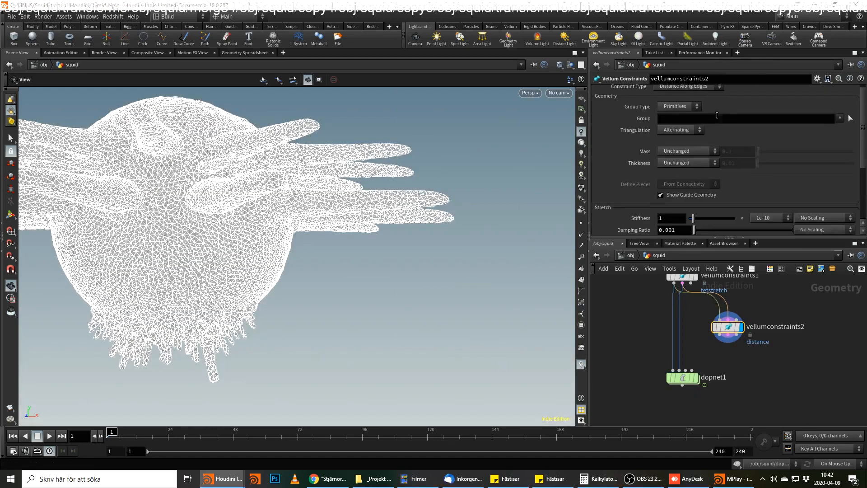
pyautogui.click(697, 91)
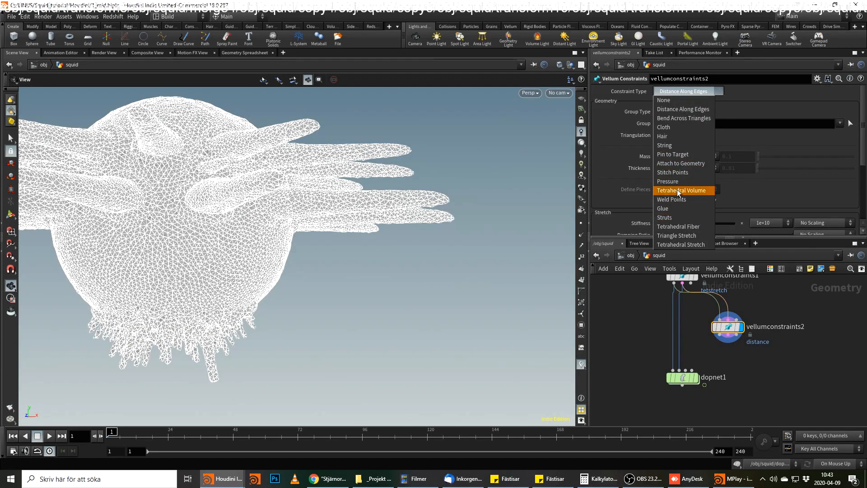
pyautogui.click(685, 118)
# Set both the mass and the thickness of vellumconstraints2 to Calculate Varying.
pyautogui.scroll(-1, 692, 173)
pyautogui.click(691, 132)
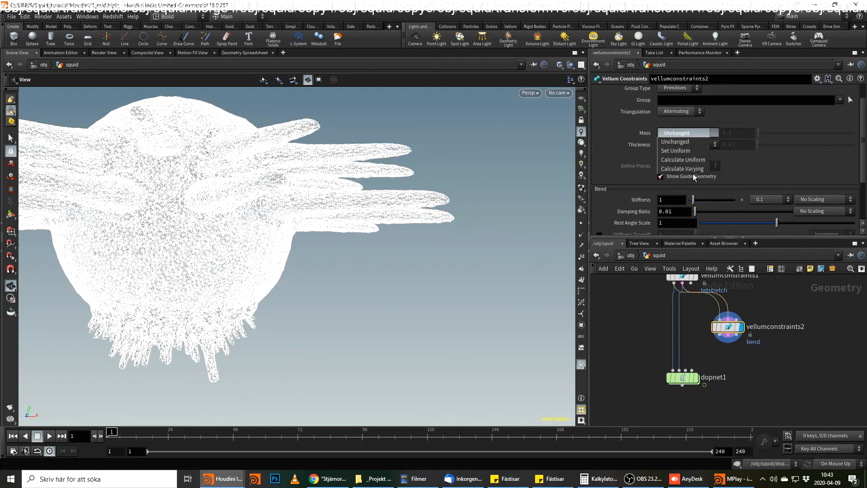
pyautogui.click(689, 162)
pyautogui.click(685, 152)
pyautogui.click(684, 181)
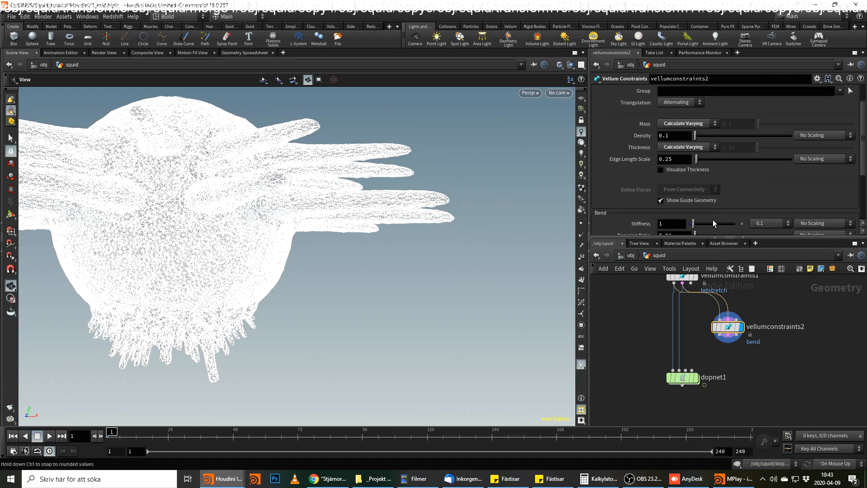
# Turn on thickness visualization for vellumconstraints2 and inspect the squid's point thickness around the arms and underside.
pyautogui.click(671, 171)
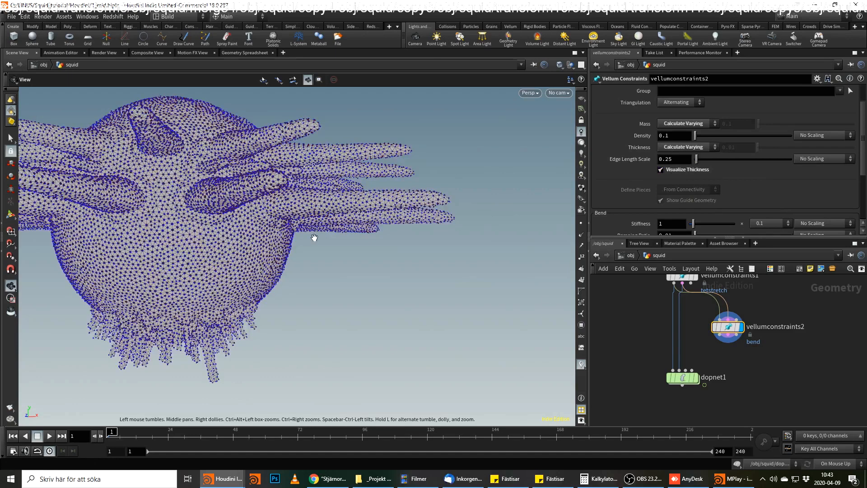
pyautogui.scroll(6, 298, 220)
pyautogui.moveTo(298, 221); pyautogui.dragTo(244, 271)
pyautogui.moveTo(245, 271); pyautogui.dragTo(222, 278, button='right')
pyautogui.moveTo(221, 278); pyautogui.dragTo(296, 192)
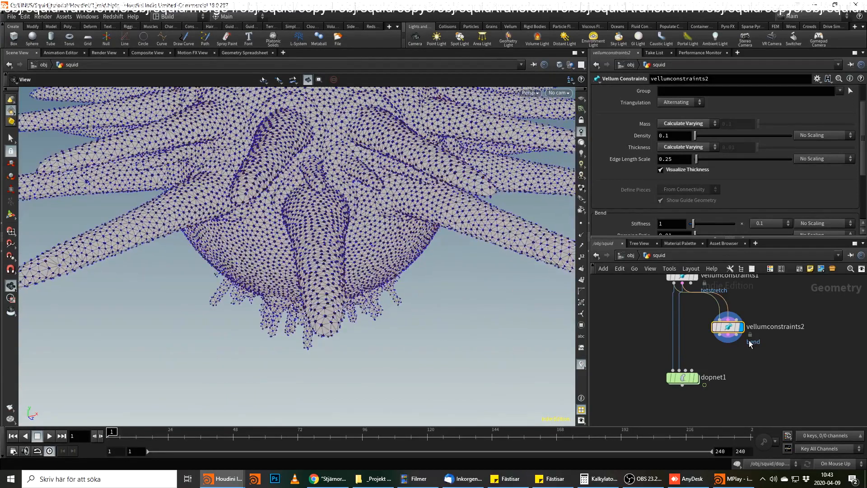
# Set the bend stiffness multiplier of vellumconstraints2 to 0.0001 and review the remaining constraint parameters.
pyautogui.scroll(-2, 682, 190)
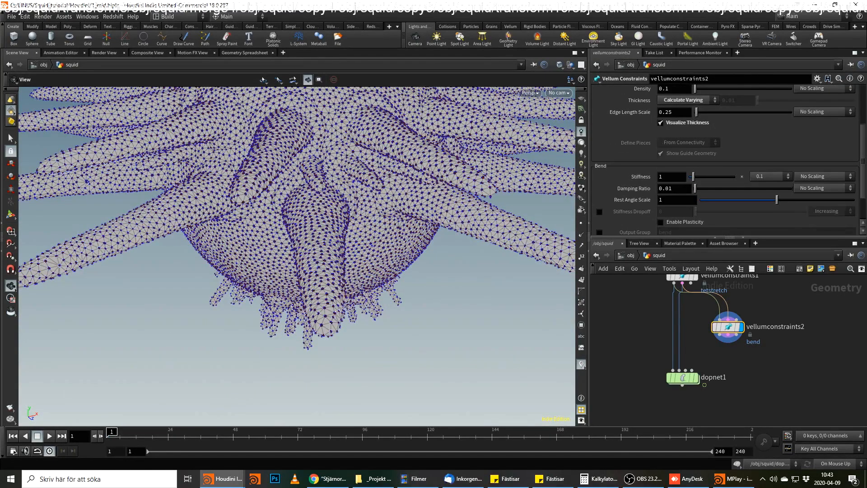
pyautogui.click(784, 178)
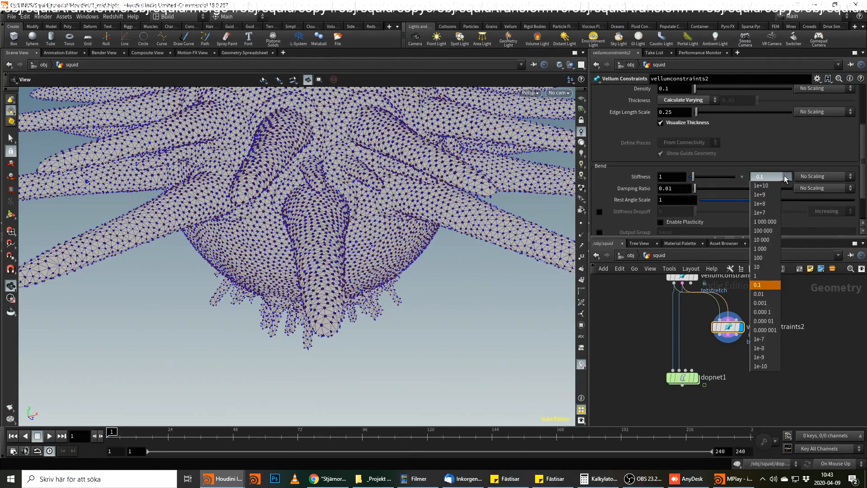
pyautogui.click(776, 312)
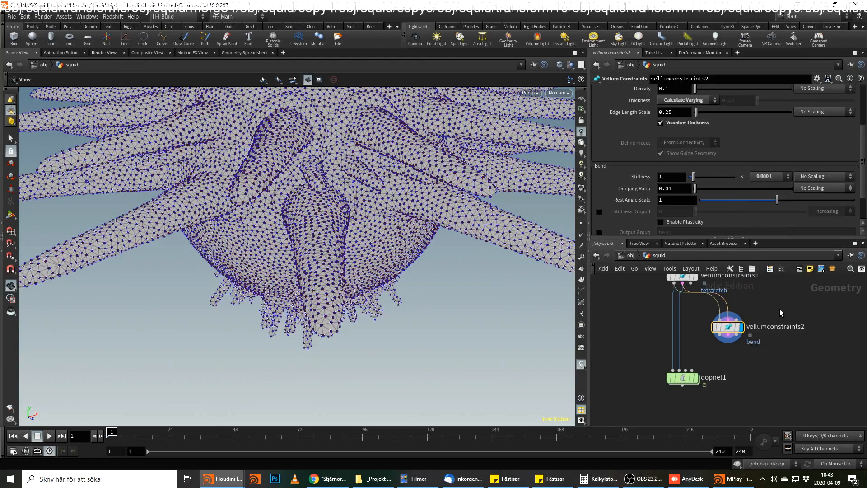
pyautogui.moveTo(319, 292); pyautogui.dragTo(358, 265)
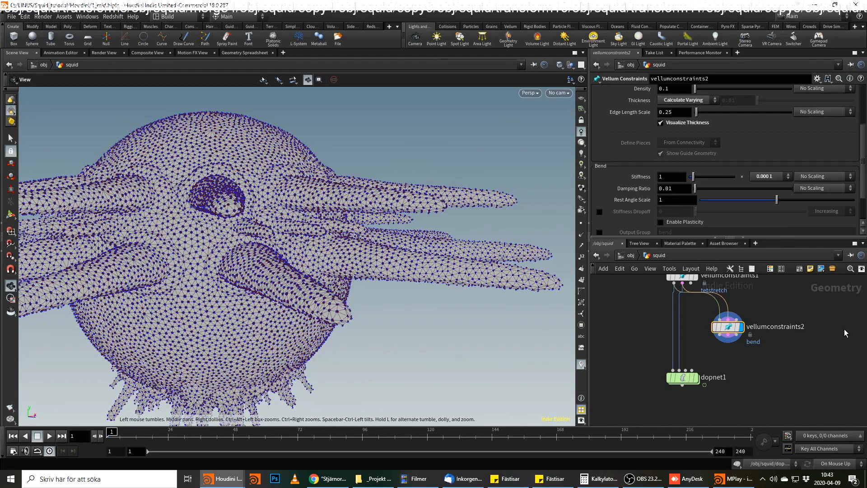
pyautogui.scroll(-3, 657, 206)
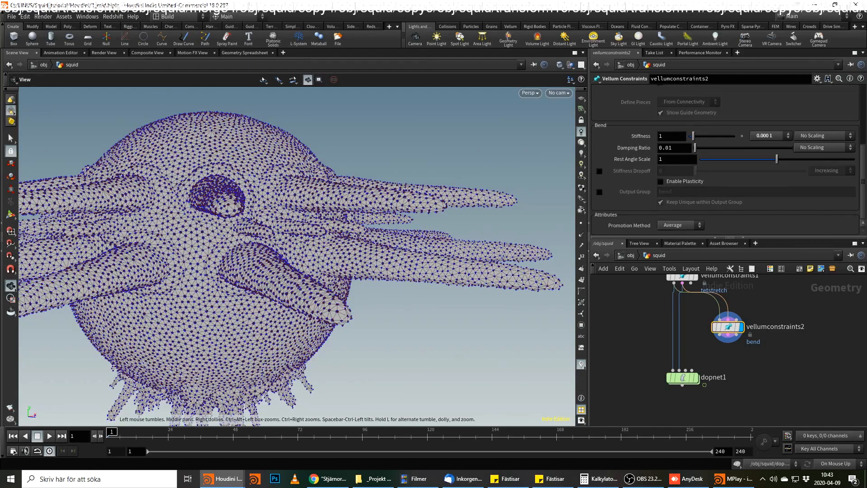
pyautogui.scroll(9, 638, 165)
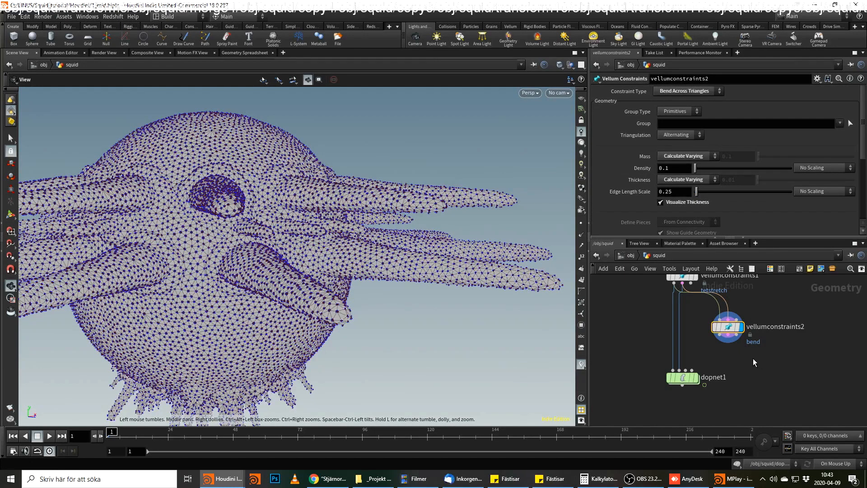
# Add another Vellum Constraints node below vellumconstraints2 and set its constraint type to Triangle Stretch.
pyautogui.press('Tab')
pyautogui.write('vel')
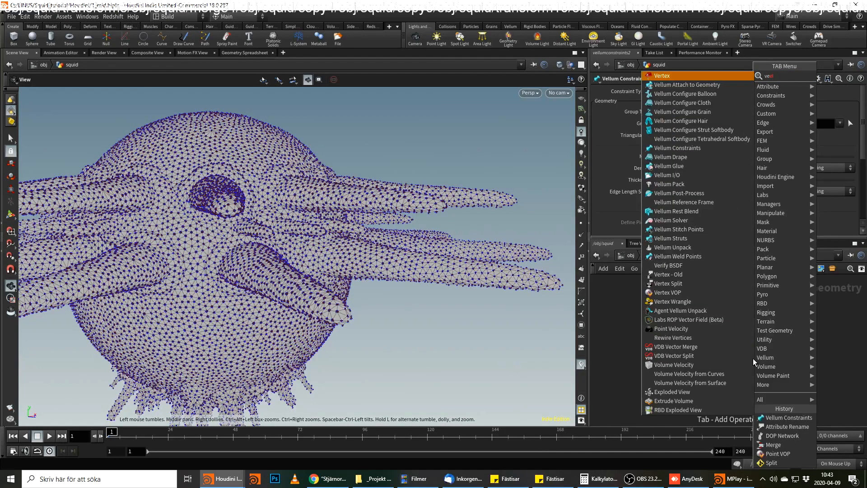
pyautogui.write('l co')
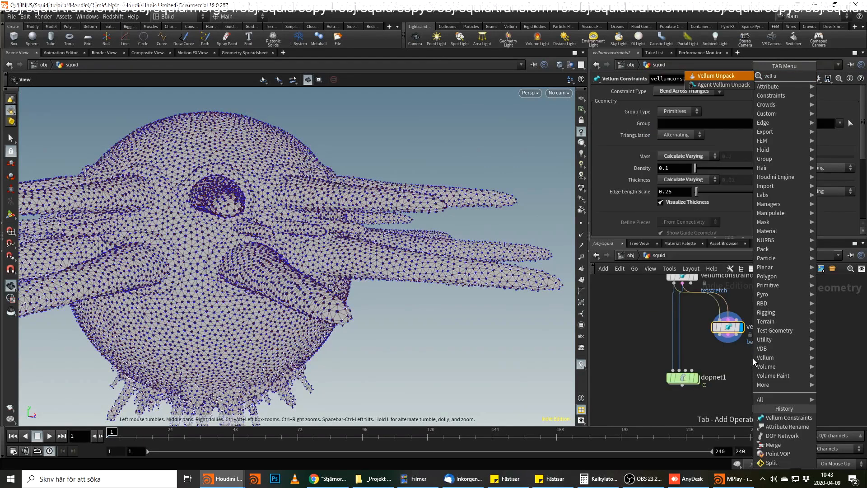
pyautogui.press('Return')
pyautogui.click(753, 358)
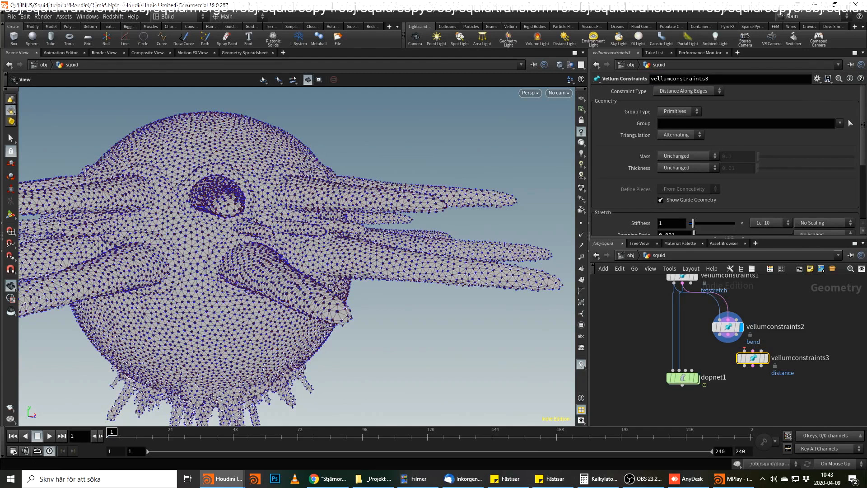
pyautogui.click(699, 90)
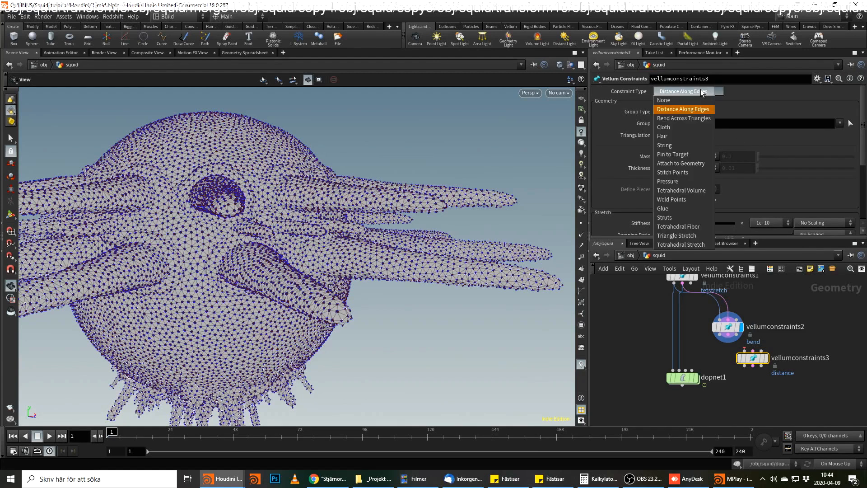
pyautogui.click(697, 236)
# Wire the first two outputs of vellumconstraints2 into vellumconstraints3 and display the new node.
pyautogui.click(744, 350)
pyautogui.click(700, 330)
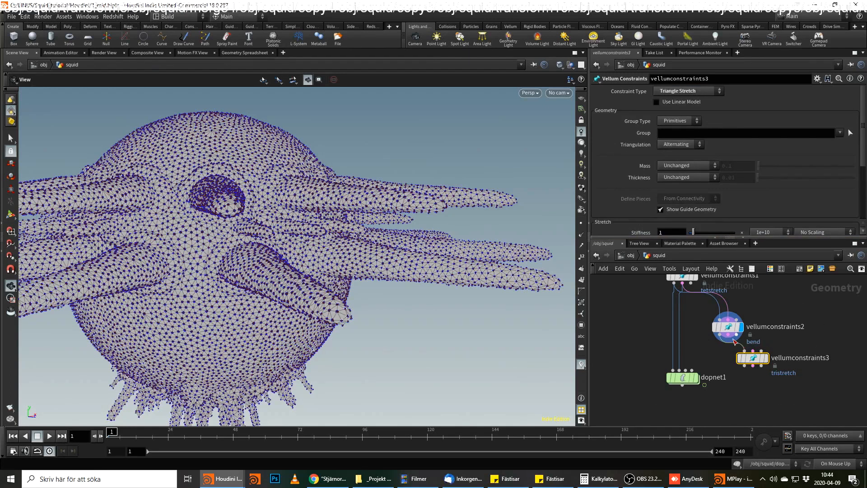
pyautogui.click(753, 351)
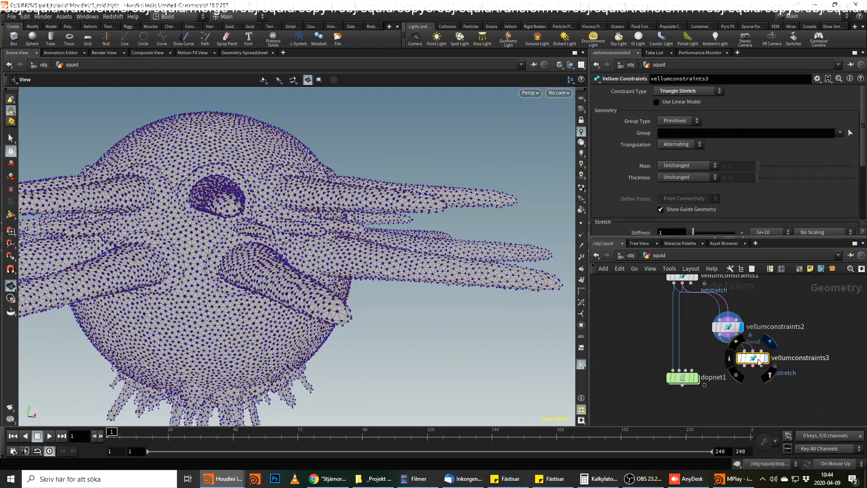
pyautogui.click(753, 352)
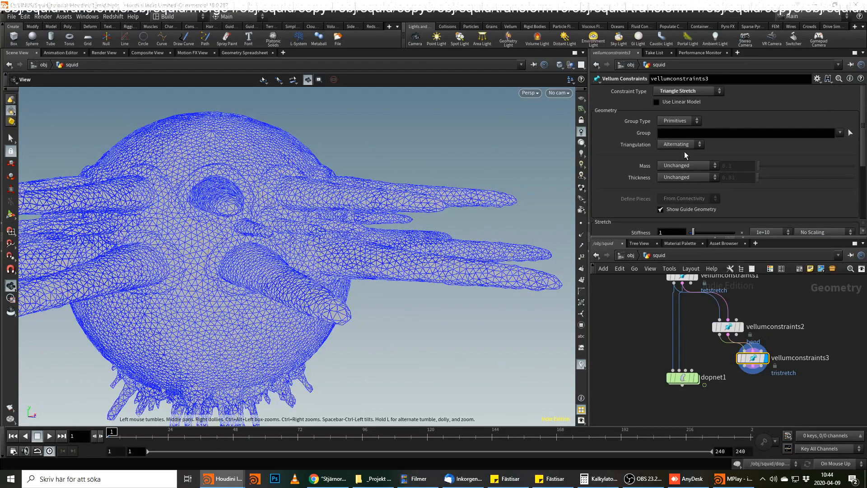
# Set both the mass and the thickness of vellumconstraints3 to Calculate Varying.
pyautogui.scroll(-2, 685, 151)
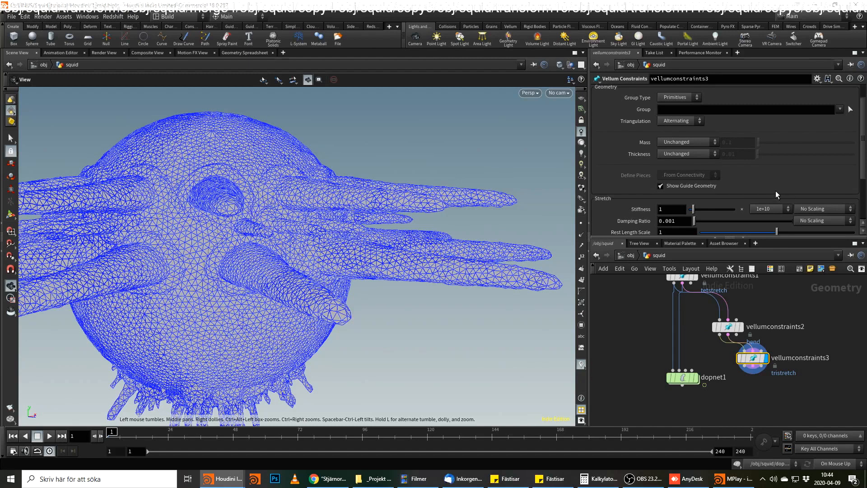
pyautogui.click(691, 142)
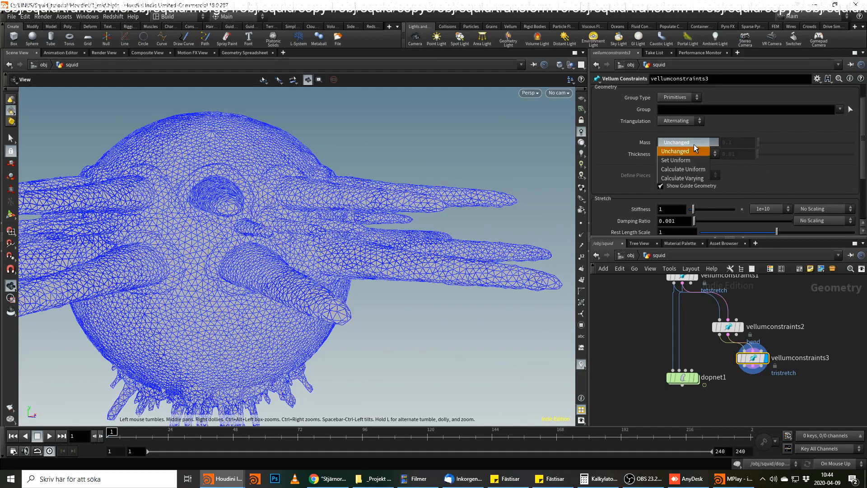
pyautogui.click(684, 179)
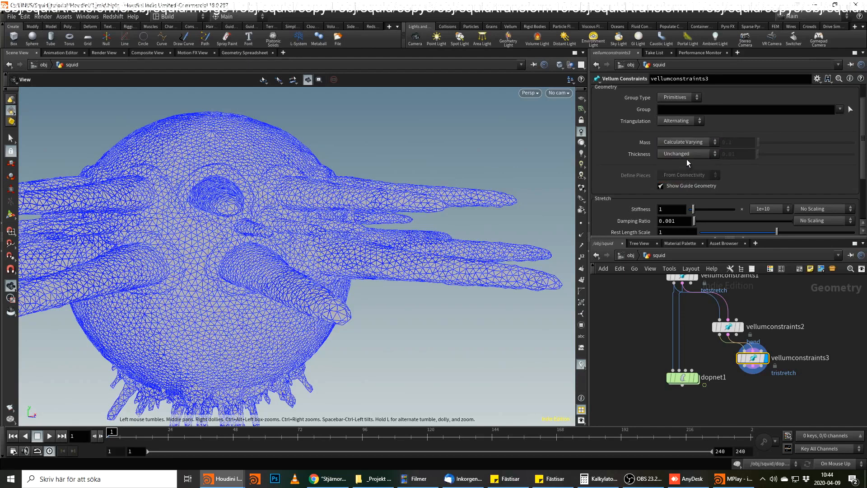
pyautogui.click(683, 166)
pyautogui.click(683, 198)
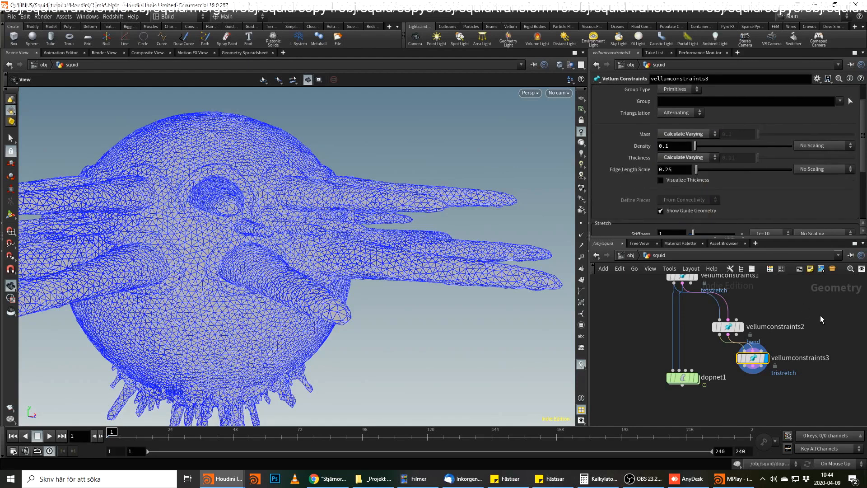
# Turn on thickness visualization for vellumconstraints3 and inspect the squid's arms up close.
pyautogui.click(664, 180)
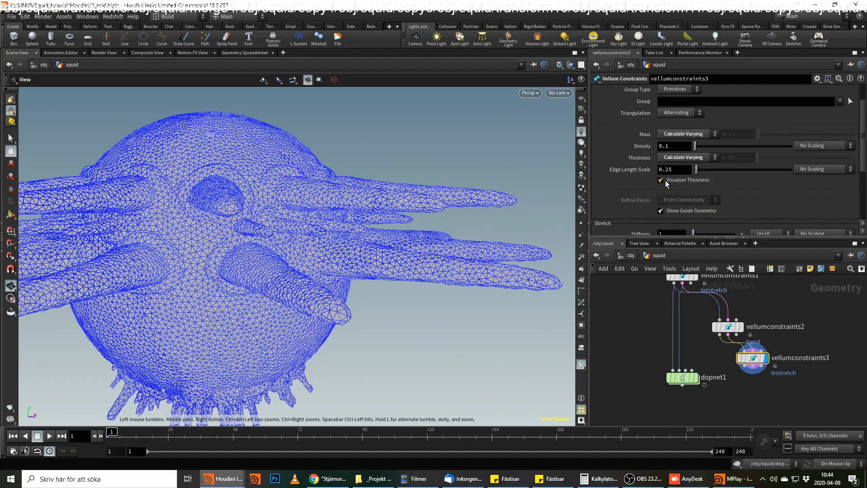
pyautogui.scroll(3, 321, 298)
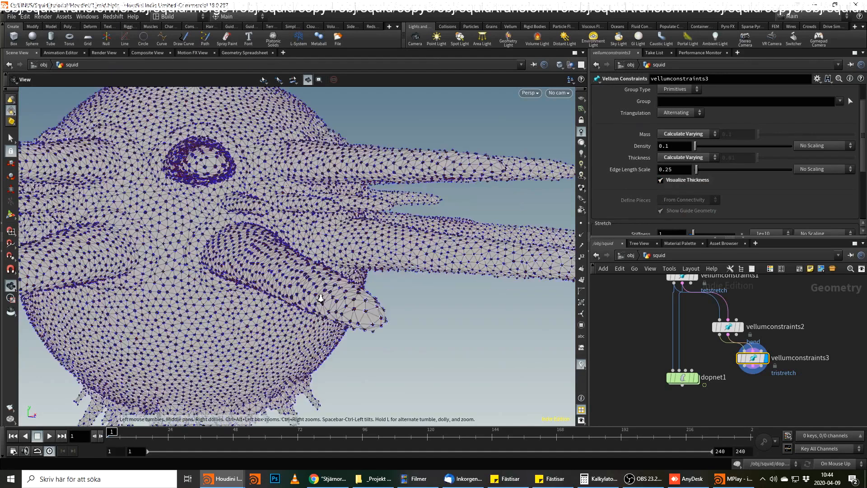
pyautogui.moveTo(321, 298); pyautogui.dragTo(328, 308)
# Move dopnet1 further down and cut its two wires from vellumconstraints1.
pyautogui.moveTo(673, 378); pyautogui.dragTo(679, 405)
pyautogui.press('y')
pyautogui.moveTo(710, 375); pyautogui.dragTo(600, 378)
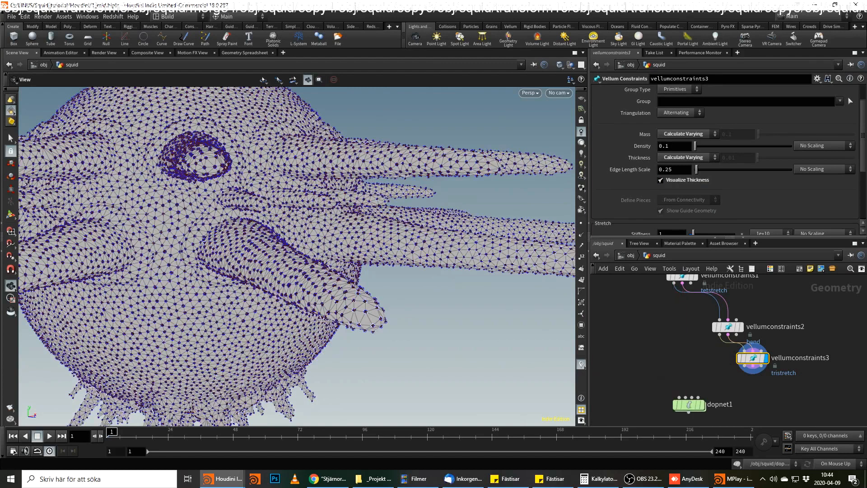
# Wire the first two outputs of vellumconstraints3 into the first two inputs of dopnet1.
pyautogui.click(750, 383)
pyautogui.click(680, 397)
pyautogui.click(752, 374)
pyautogui.click(686, 397)
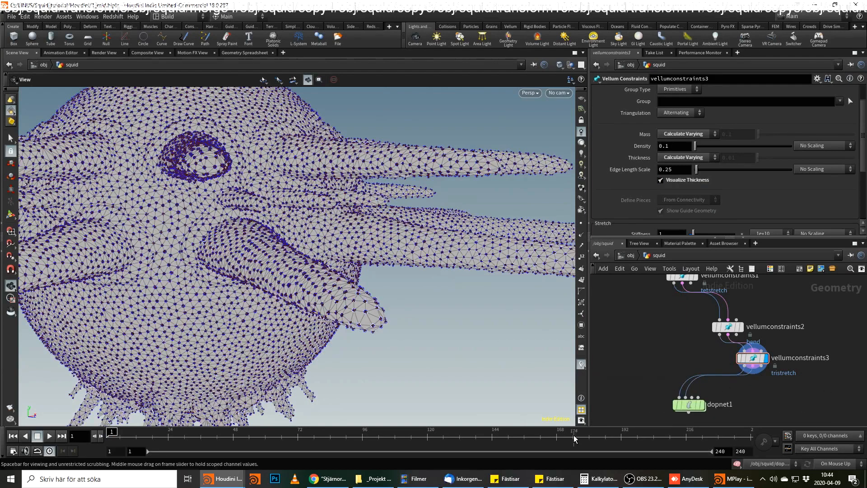
# Display the dopnet1 node and switch the viewport lighting so the squid is shaded.
pyautogui.moveTo(684, 405)
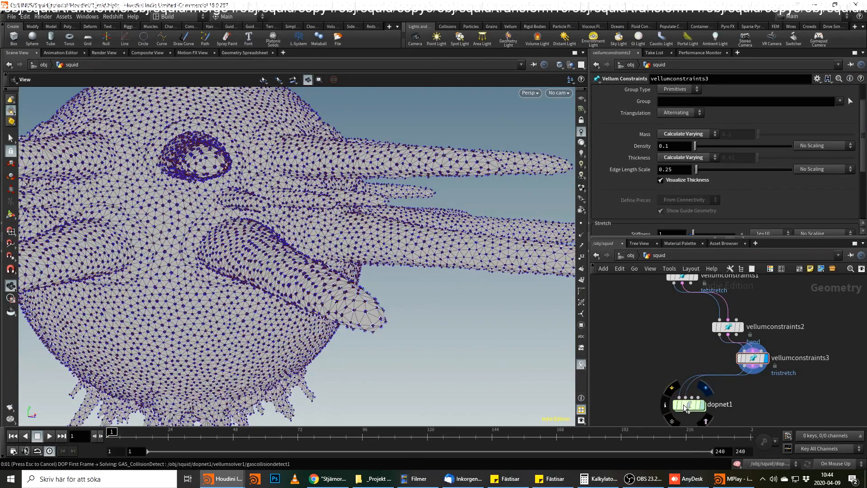
pyautogui.click(678, 405)
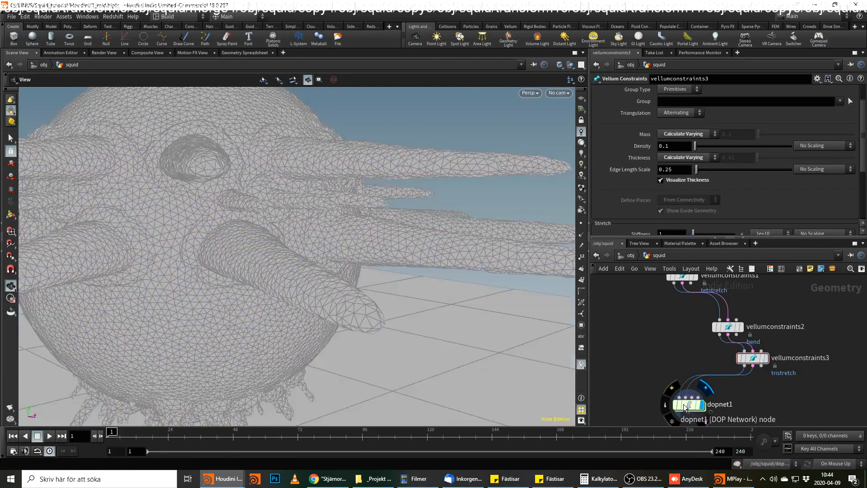
pyautogui.click(582, 143)
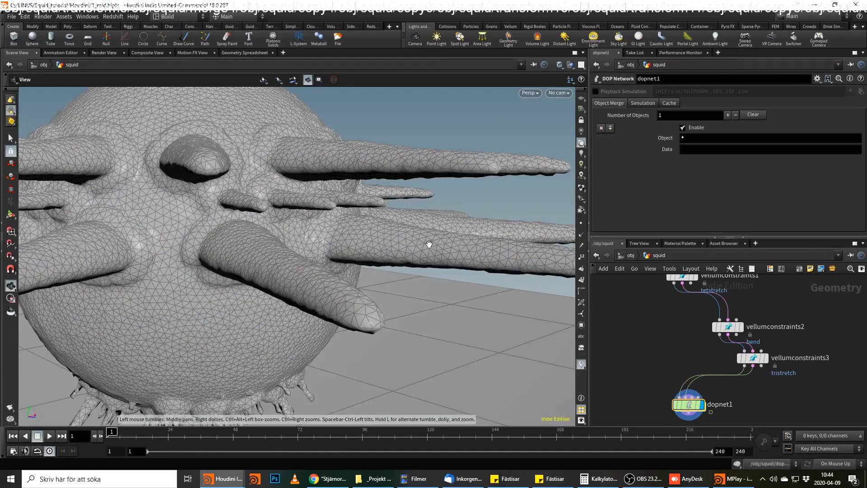
# Frame the whole squid above the ground plane and play the simulation.
pyautogui.moveTo(429, 244); pyautogui.dragTo(303, 300, button='right')
pyautogui.moveTo(303, 299); pyautogui.dragTo(397, 258, button='middle')
pyautogui.moveTo(397, 258); pyautogui.dragTo(286, 294, button='right')
pyautogui.click(50, 436)
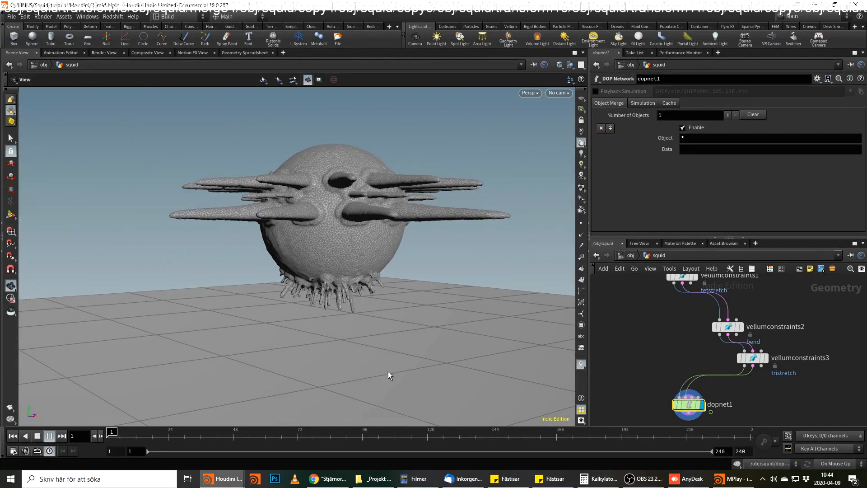
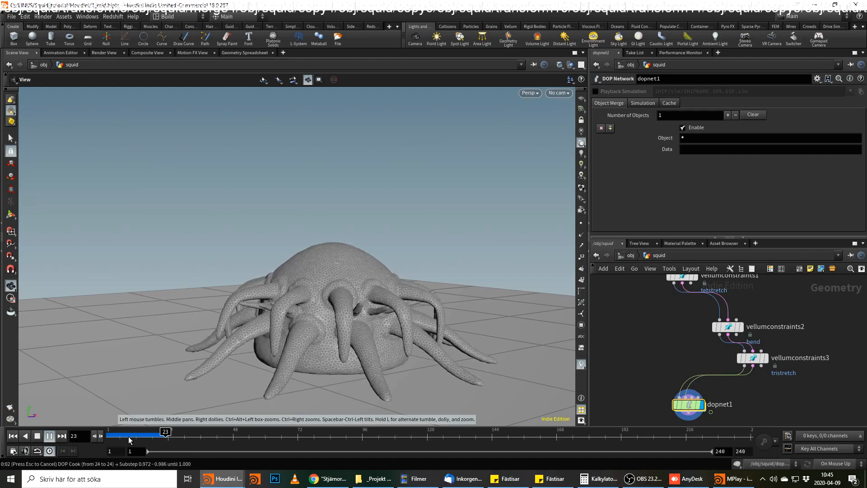
# Replay the squid's Vellum simulation from frame 1, and return the timeline to the start.
pyautogui.moveTo(128, 436); pyautogui.dragTo(105, 437)
pyautogui.click(49, 436)
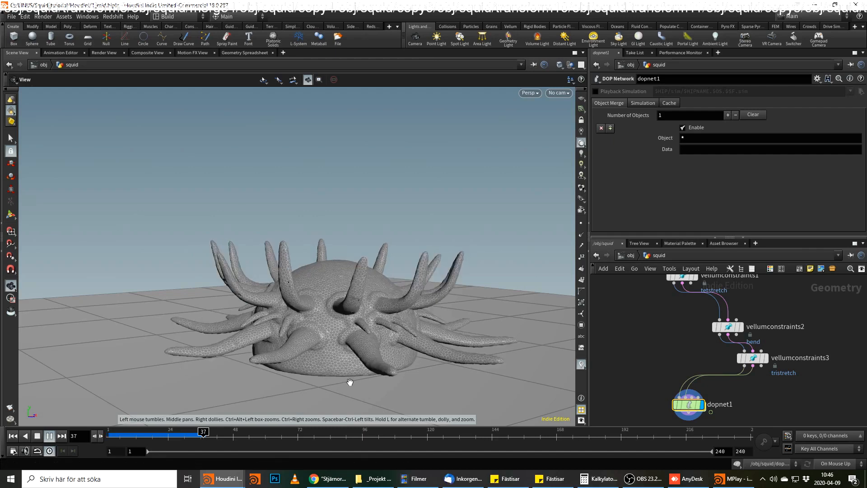
pyautogui.moveTo(209, 435); pyautogui.dragTo(98, 434)
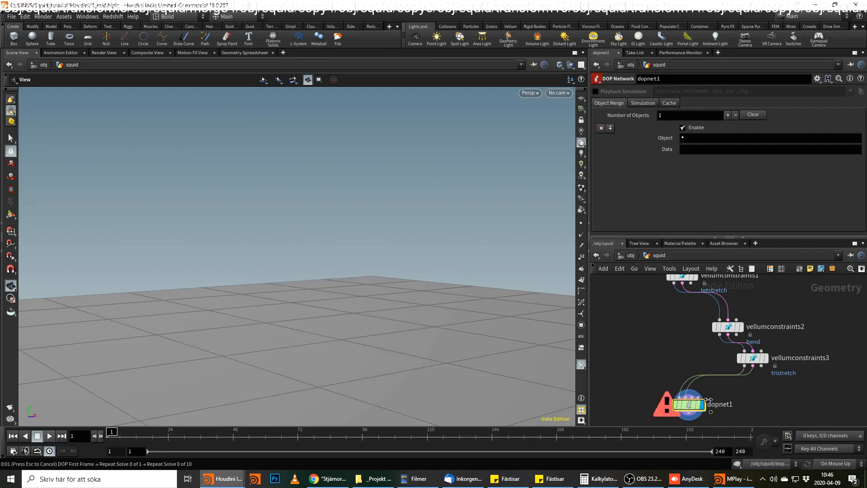
# Inside the fat_skin Attribute VOP, set the const2 constant feeding the damp bind to 0.07.
pyautogui.moveTo(675, 343); pyautogui.dragTo(674, 386, button='middle')
pyautogui.moveTo(743, 286); pyautogui.dragTo(745, 378, button='middle')
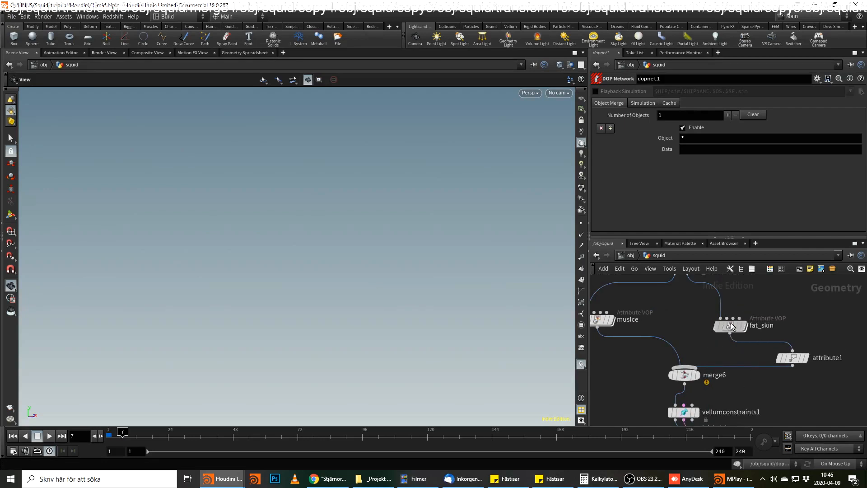
pyautogui.doubleClick(737, 327)
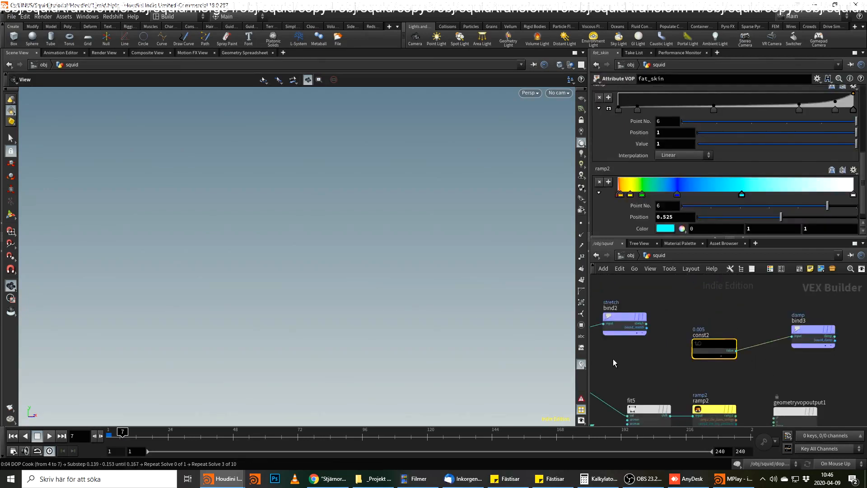
pyautogui.click(112, 436)
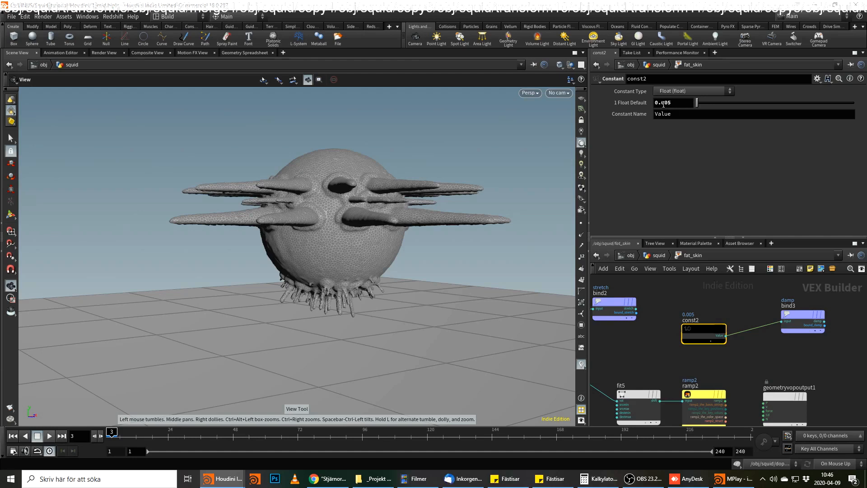
pyautogui.moveTo(665, 104); pyautogui.dragTo(673, 105)
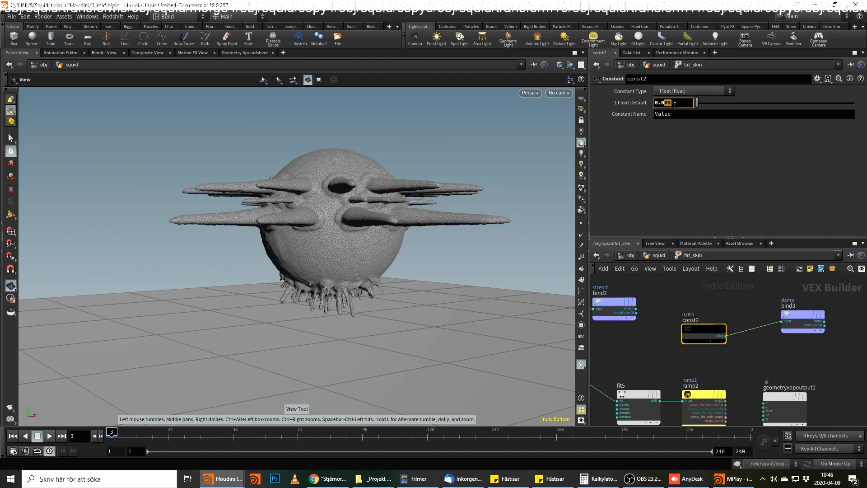
pyautogui.press('Return')
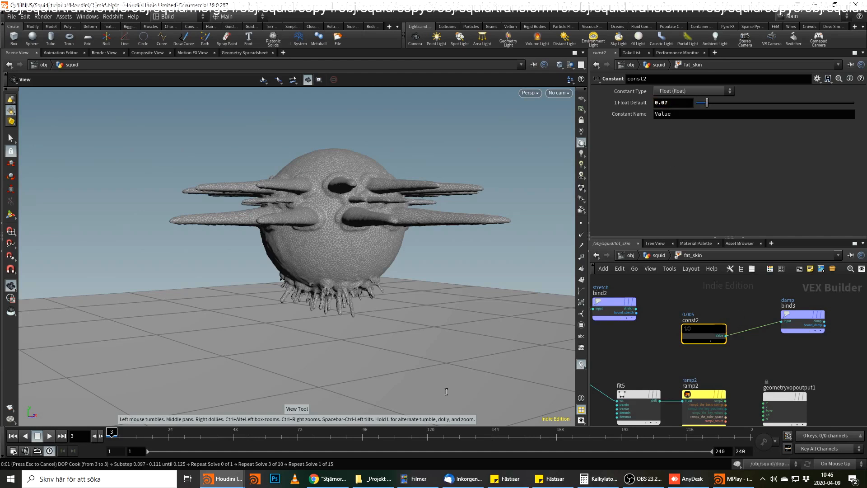
# Return to the first frame and the squid network, and render a flipbook of dopnet1 for frames 1 to 50.
pyautogui.click(14, 435)
pyautogui.click(665, 256)
pyautogui.moveTo(784, 393); pyautogui.dragTo(795, 307, button='middle')
pyautogui.scroll(-2, 797, 368)
pyautogui.moveTo(799, 370); pyautogui.dragTo(784, 308, button='middle')
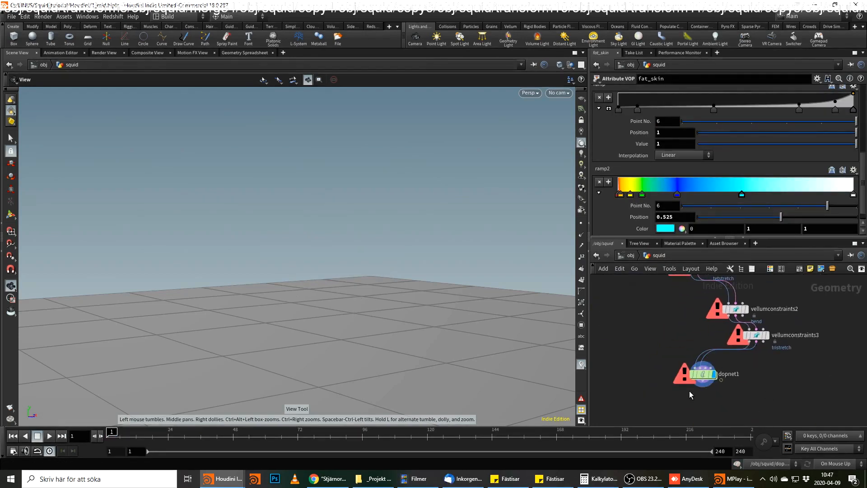
pyautogui.click(706, 375)
pyautogui.click(10, 407)
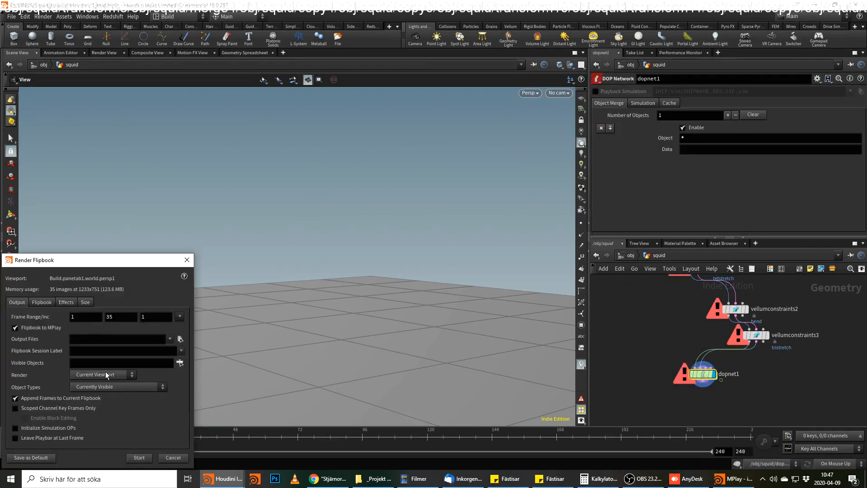
pyautogui.write('120')
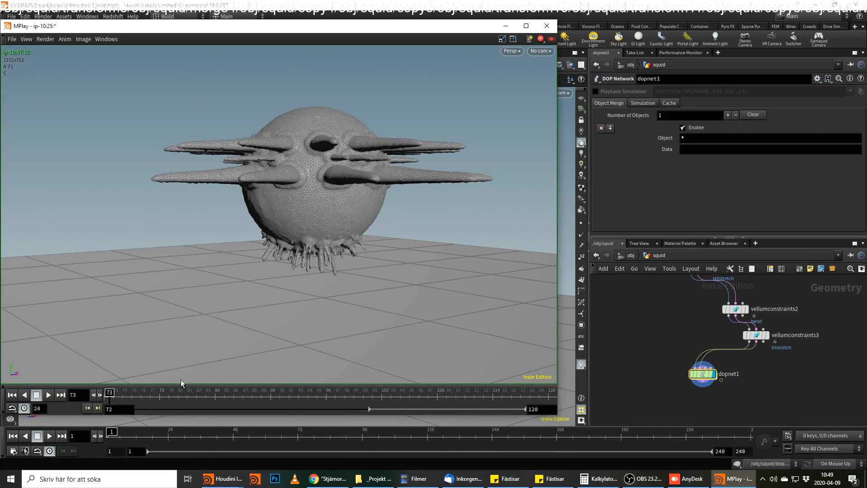
# Play and scrub the new flipbook in MPlay to review how the tentacles and body settle.
pyautogui.click(49, 397)
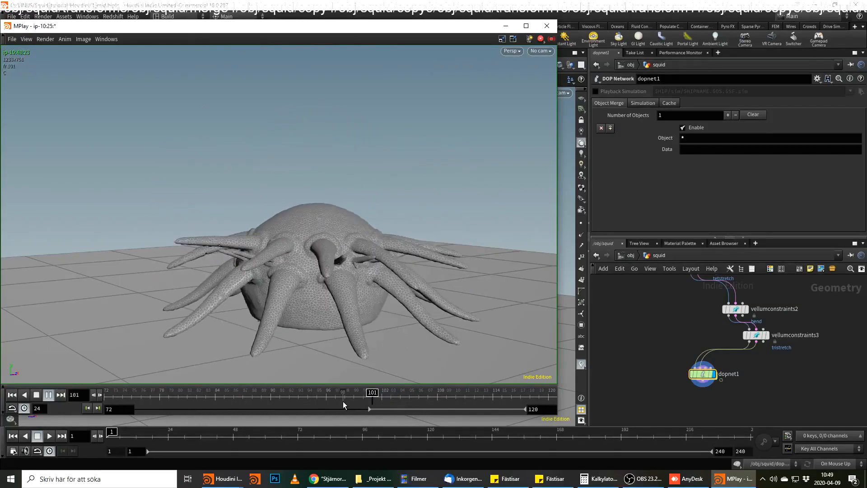
pyautogui.moveTo(367, 400)
pyautogui.mouseDown()
pyautogui.moveTo(175, 400)
pyautogui.moveTo(493, 400)
pyautogui.moveTo(358, 392)
pyautogui.moveTo(385, 392)
pyautogui.moveTo(364, 392)
pyautogui.moveTo(390, 383)
pyautogui.mouseUp()
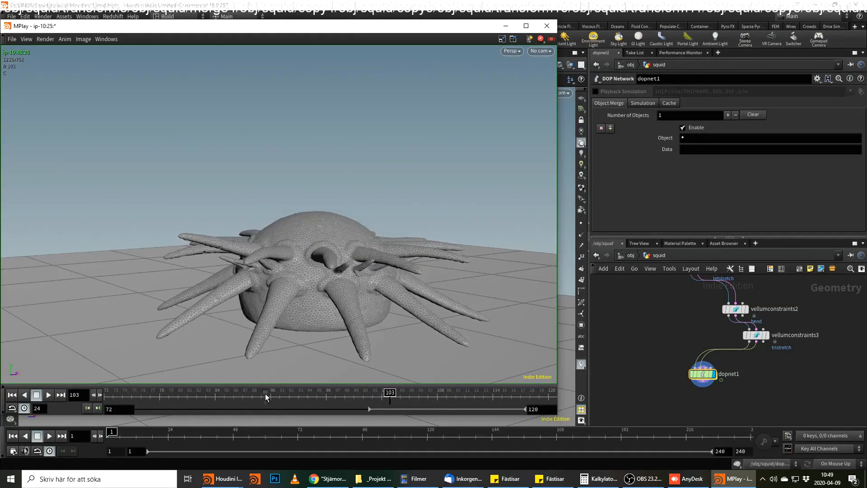
pyautogui.moveTo(265, 394); pyautogui.dragTo(67, 379)
pyautogui.click(49, 395)
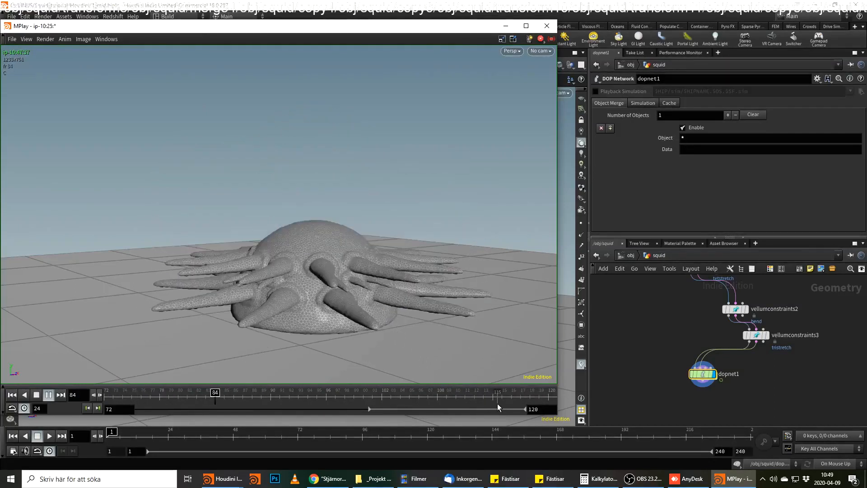
pyautogui.moveTo(494, 402); pyautogui.dragTo(511, 402)
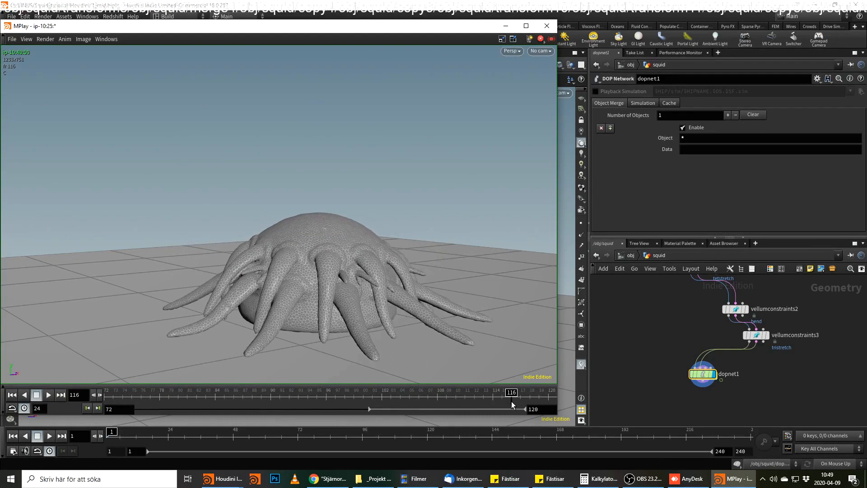
# Set the Velocity Damping of vellumsolver1 inside dopnet1 to 0.1, and return to the squid network.
pyautogui.doubleClick(701, 374)
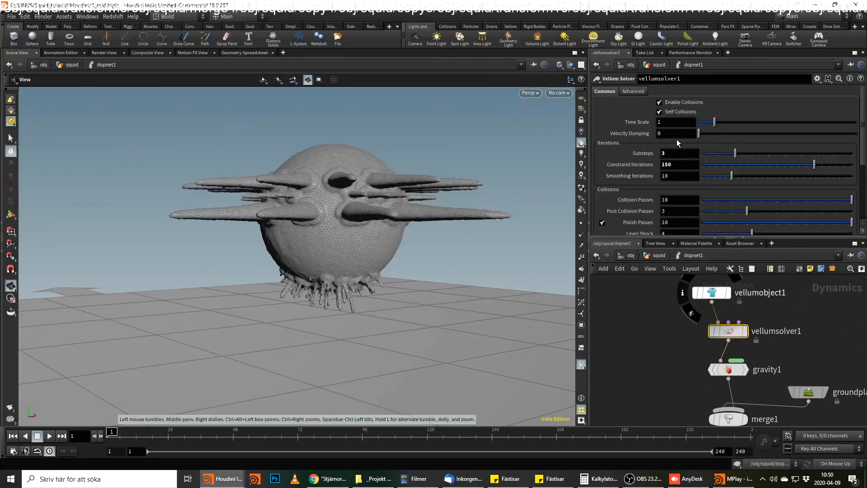
pyautogui.write('.1')
pyautogui.press('Return')
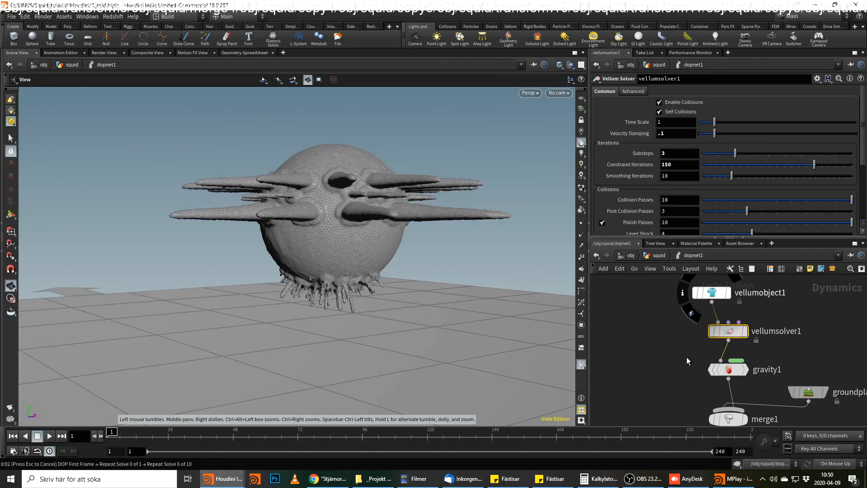
pyautogui.press('u')
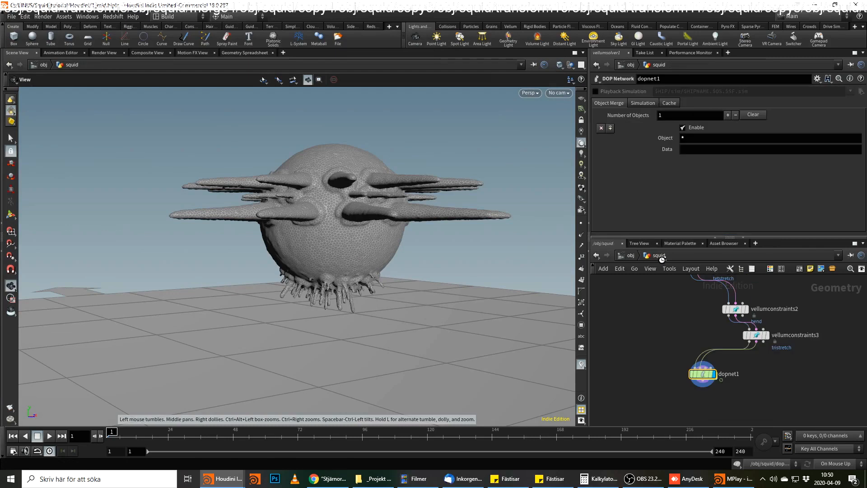
# Examine the stretch stiffness settings of vellumconstraints1 and the fit and multiply nodes driving stretch inside fat_skin.
pyautogui.click(702, 322)
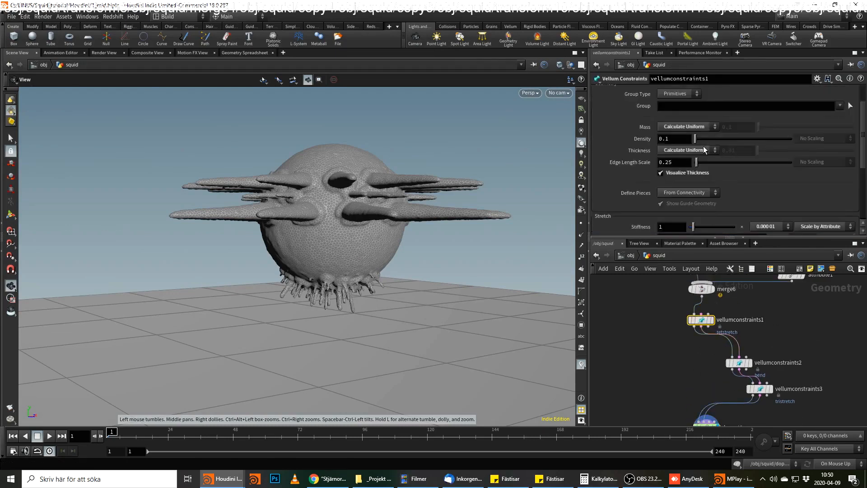
pyautogui.scroll(-3, 666, 134)
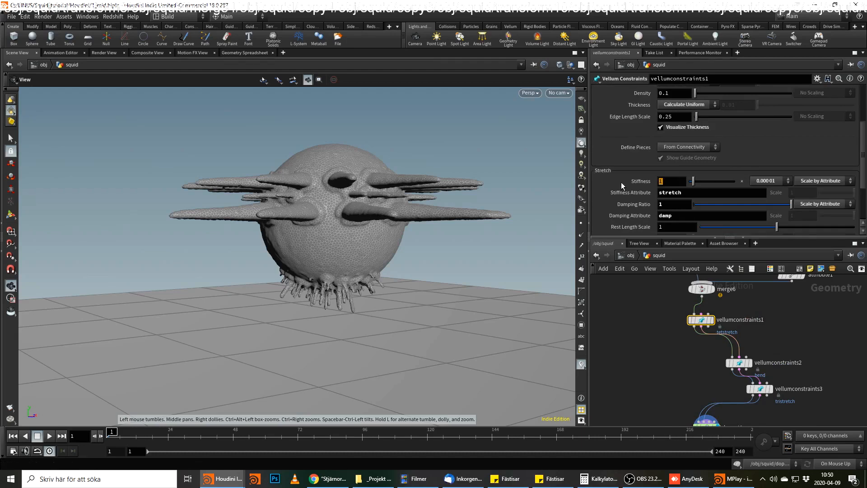
pyautogui.moveTo(774, 321); pyautogui.dragTo(774, 351, button='middle')
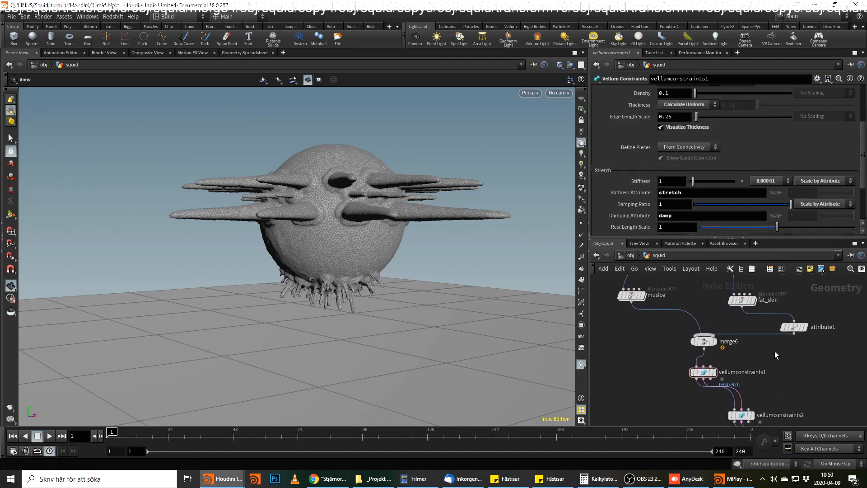
pyautogui.doubleClick(743, 300)
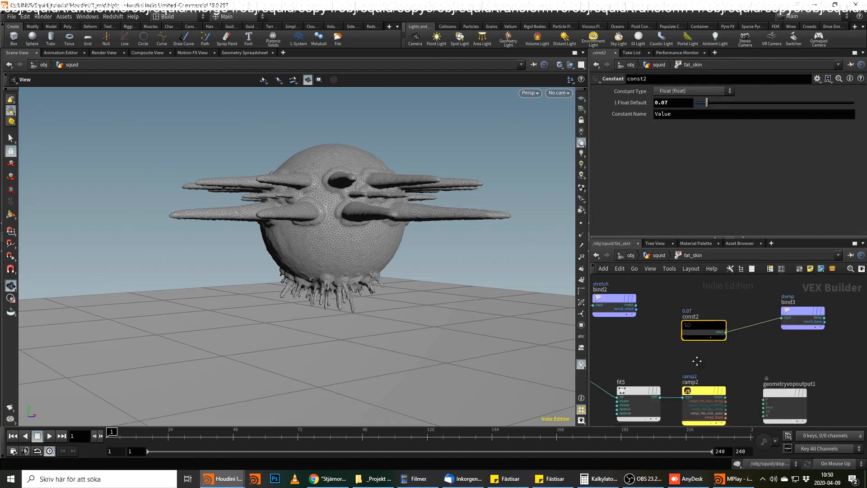
pyautogui.moveTo(697, 361); pyautogui.dragTo(686, 314, button='middle')
pyautogui.moveTo(755, 322); pyautogui.dragTo(825, 357, button='middle')
pyautogui.scroll(1, 825, 357)
pyautogui.scroll(-2, 823, 356)
pyautogui.moveTo(712, 330); pyautogui.dragTo(753, 384, button='middle')
pyautogui.scroll(1, 738, 332)
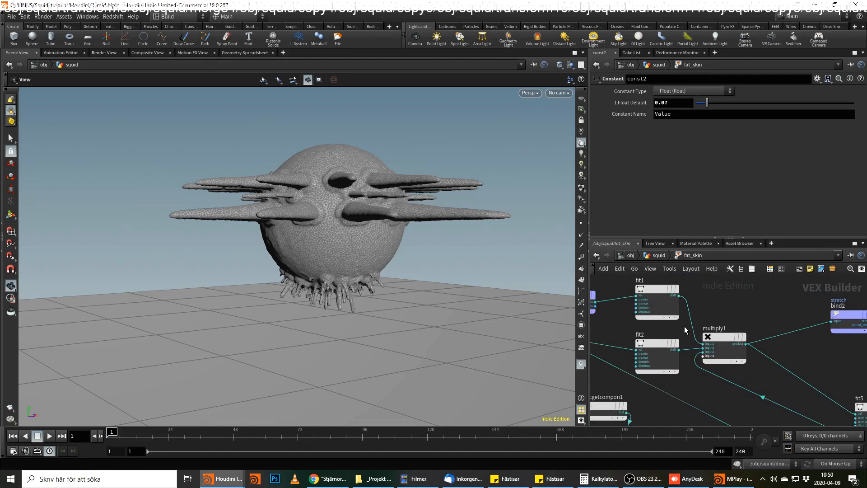
pyautogui.moveTo(758, 312); pyautogui.dragTo(746, 319, button='middle')
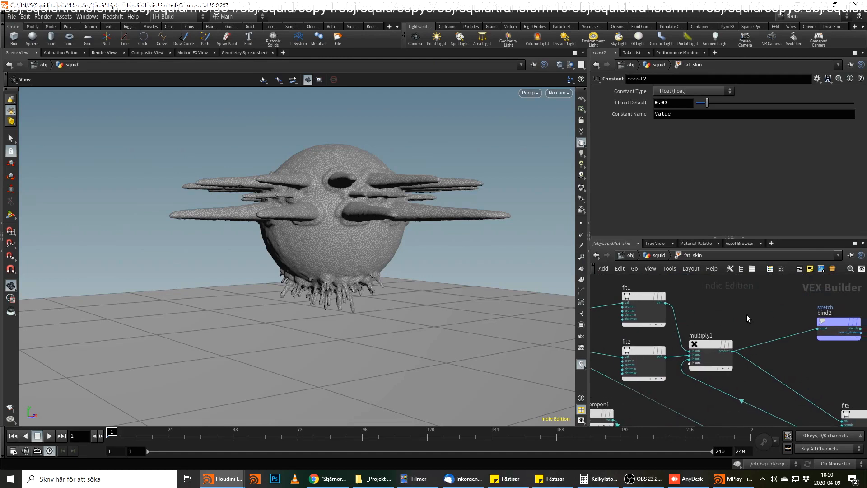
pyautogui.click(659, 256)
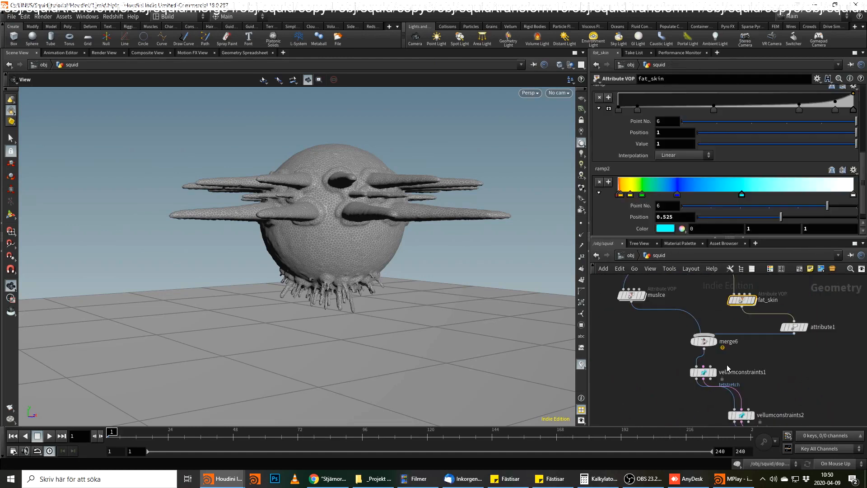
# Inside fat_skin, set the Destination Min of the fit2 node fed by skin_fat_arms to 0.5.
pyautogui.doubleClick(750, 302)
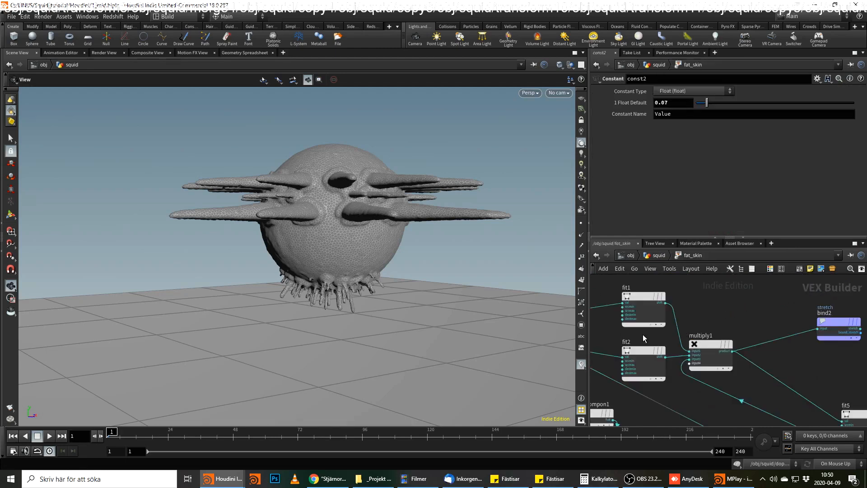
pyautogui.moveTo(680, 394); pyautogui.dragTo(769, 331, button='middle')
pyautogui.moveTo(689, 313); pyautogui.dragTo(706, 359, button='middle')
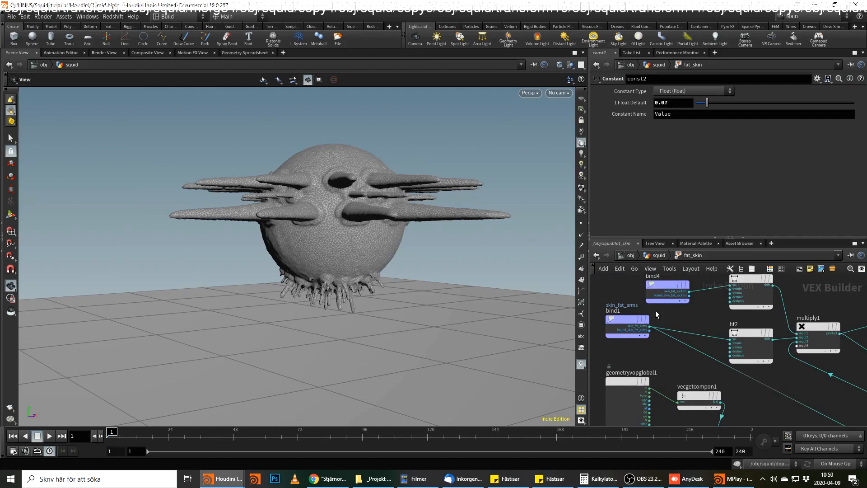
pyautogui.click(753, 334)
pyautogui.doubleClick(677, 127)
pyautogui.write('.5')
pyautogui.press('Return')
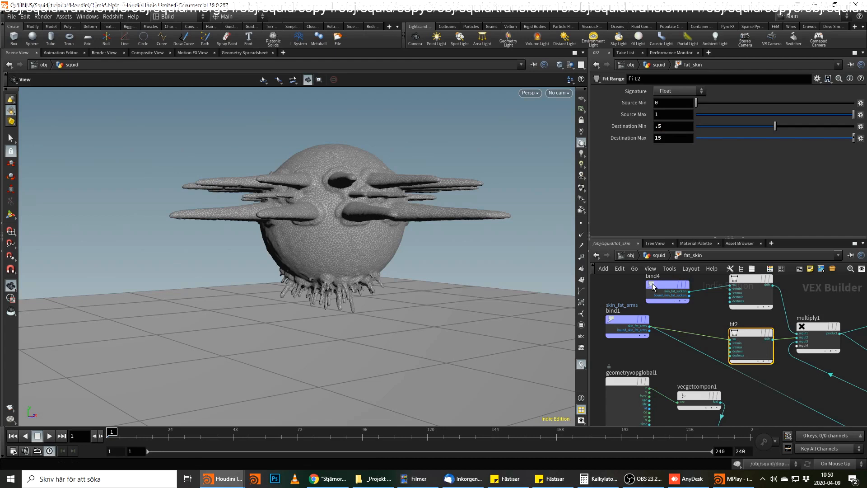
# Check the node info of vellumconstraints3 and the solver settings inside dopnet1, and return to the squid network.
pyautogui.click(661, 259)
pyautogui.moveTo(768, 375); pyautogui.dragTo(771, 315, button='middle')
pyautogui.middleClick(766, 382)
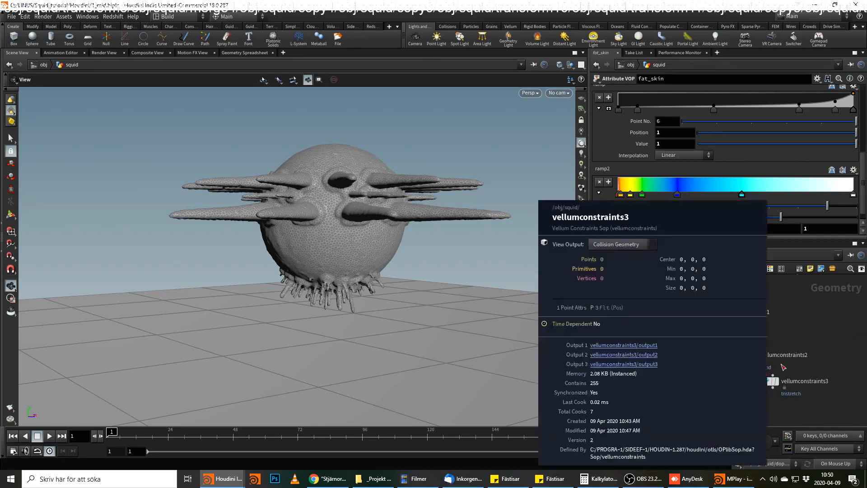
pyautogui.doubleClick(705, 420)
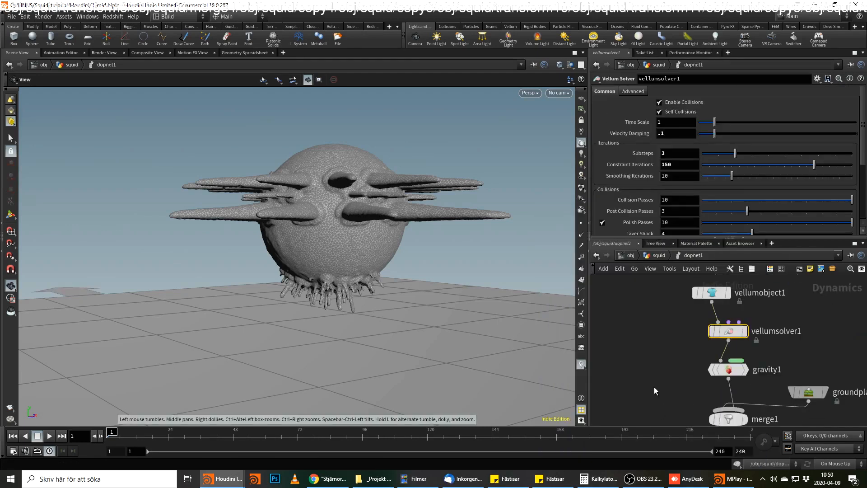
pyautogui.click(650, 256)
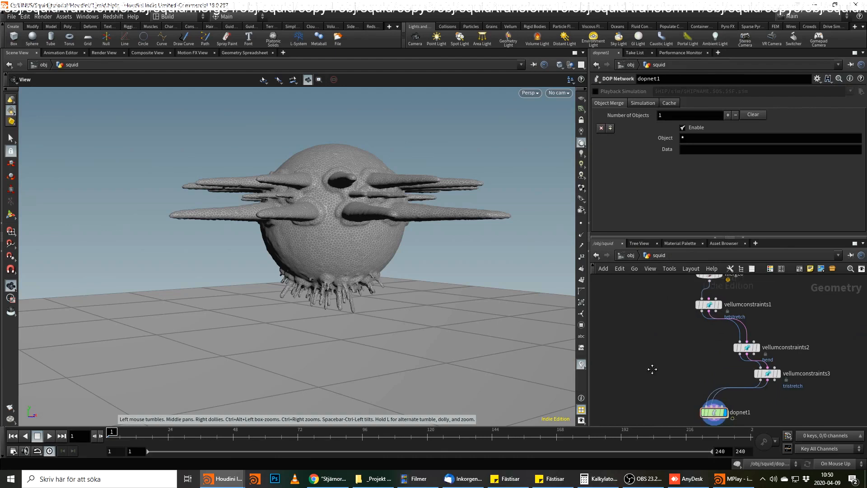
# Render another flipbook of the current viewport for frames 1 to 50, appended to the existing MPlay flipbook.
pyautogui.rightClick(9, 408)
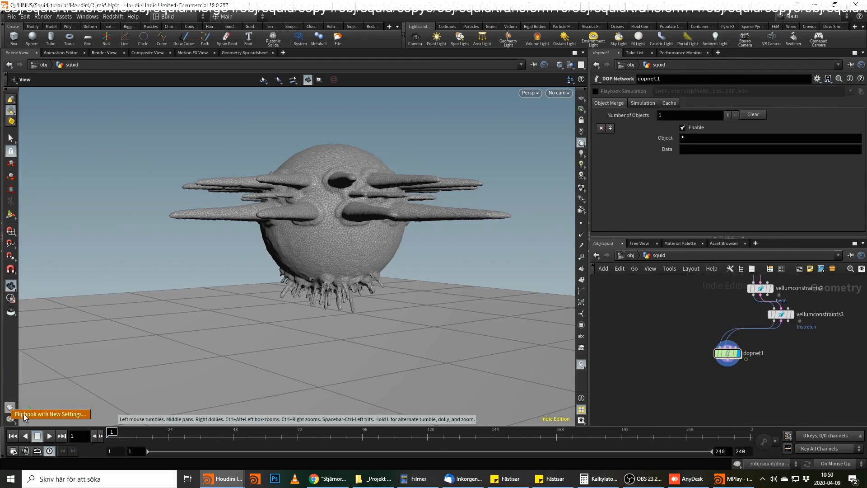
pyautogui.click(26, 415)
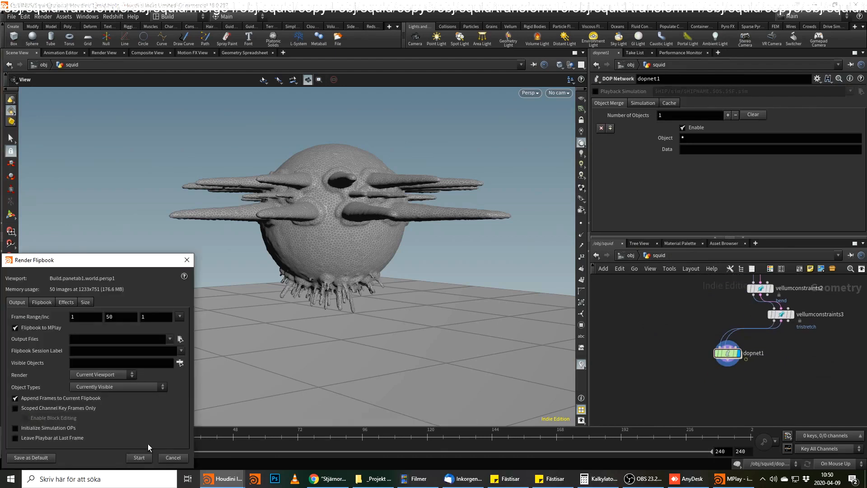
pyautogui.click(140, 457)
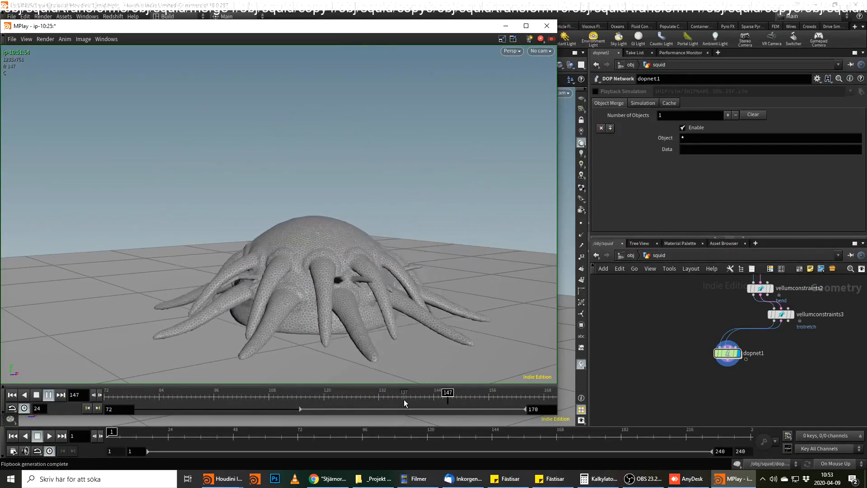
# Scrub the newly rendered flipbook through to its last frame in MPlay, and switch back to Houdini.
pyautogui.click(464, 400)
pyautogui.moveTo(464, 399)
pyautogui.mouseDown()
pyautogui.moveTo(509, 398)
pyautogui.moveTo(342, 397)
pyautogui.moveTo(493, 398)
pyautogui.moveTo(451, 407)
pyautogui.moveTo(362, 397)
pyautogui.moveTo(494, 398)
pyautogui.moveTo(340, 413)
pyautogui.moveTo(423, 397)
pyautogui.moveTo(517, 398)
pyautogui.moveTo(458, 398)
pyautogui.moveTo(341, 421)
pyautogui.moveTo(449, 397)
pyautogui.moveTo(503, 397)
pyautogui.moveTo(449, 397)
pyautogui.moveTo(518, 421)
pyautogui.moveTo(551, 421)
pyautogui.mouseUp()
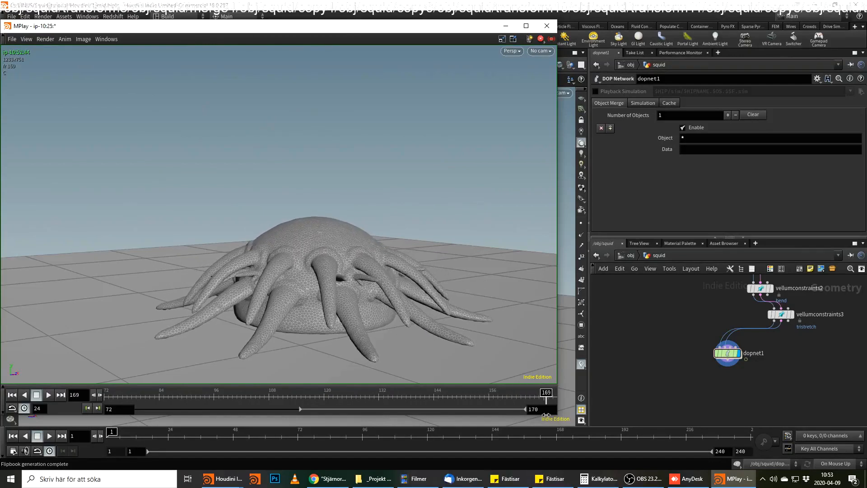
pyautogui.hotkey('alt', 'Tab')
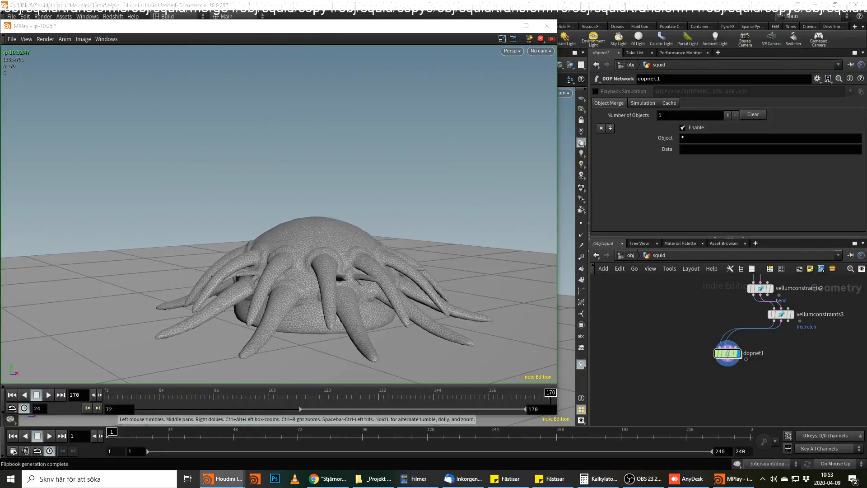
# Put away the MPlay window and add a displayed Clip node connected below dopnet1.
pyautogui.click(505, 27)
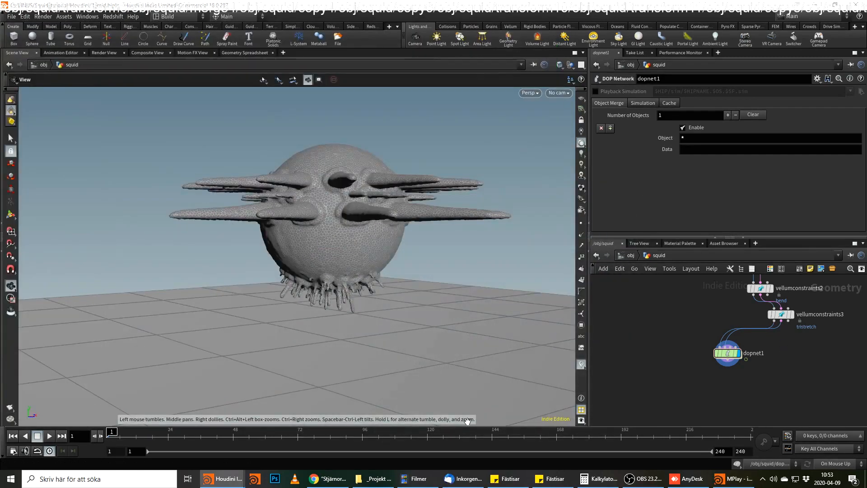
pyautogui.press('Tab')
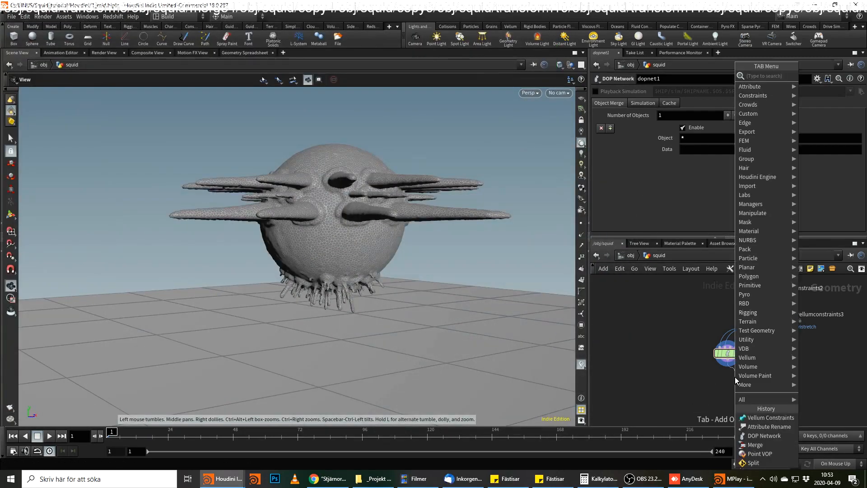
pyautogui.write('clip')
pyautogui.press('Return')
pyautogui.press('Return')
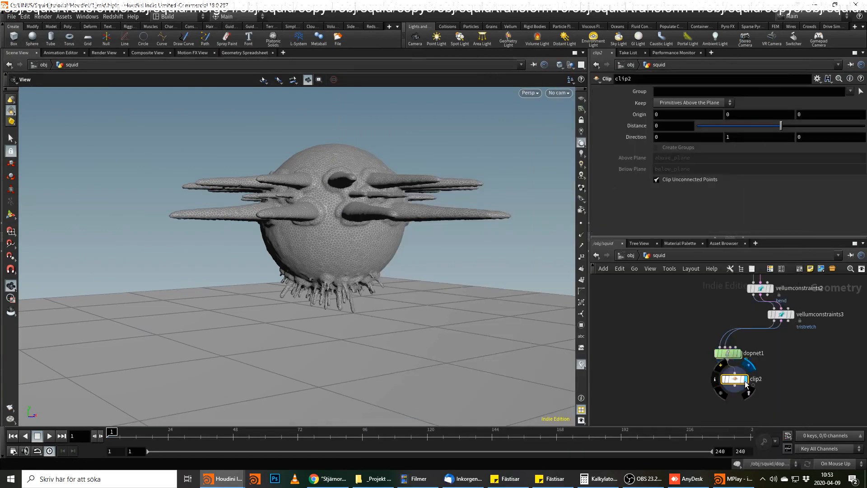
pyautogui.click(745, 379)
# Set clip2's Direction to 1, 0, 0 and its Distance to -0.15 to cut open the squid.
pyautogui.click(679, 136)
pyautogui.write('1')
pyautogui.press('Tab')
pyautogui.write('0')
pyautogui.press('Return')
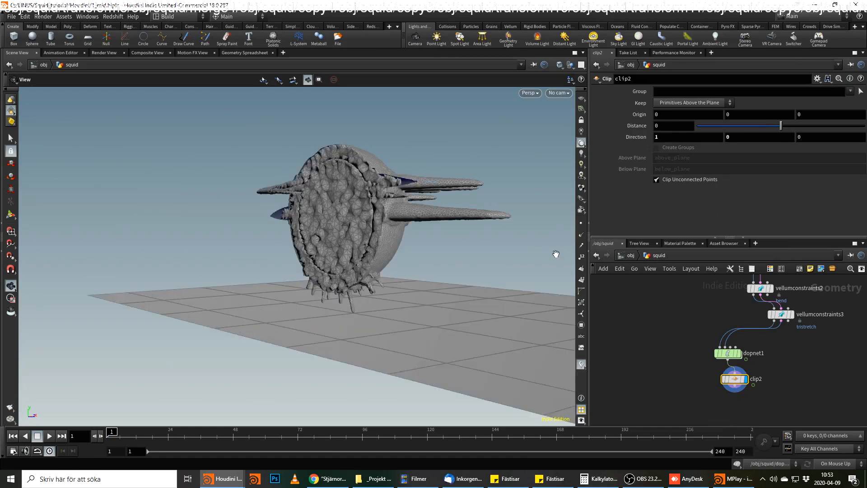
pyautogui.moveTo(353, 230); pyautogui.dragTo(445, 216)
pyautogui.moveTo(780, 126); pyautogui.dragTo(779, 126)
# Play the first frames of the clipped simulation, stop at frame 5, and examine the cross-section of the arms and body.
pyautogui.moveTo(326, 240); pyautogui.dragTo(244, 232)
pyautogui.click(48, 437)
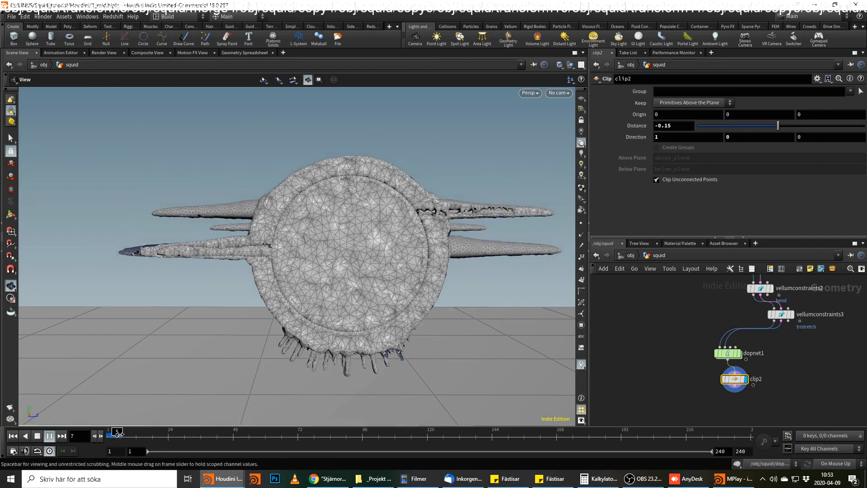
pyautogui.click(118, 434)
pyautogui.moveTo(203, 248); pyautogui.dragTo(466, 197, button='right')
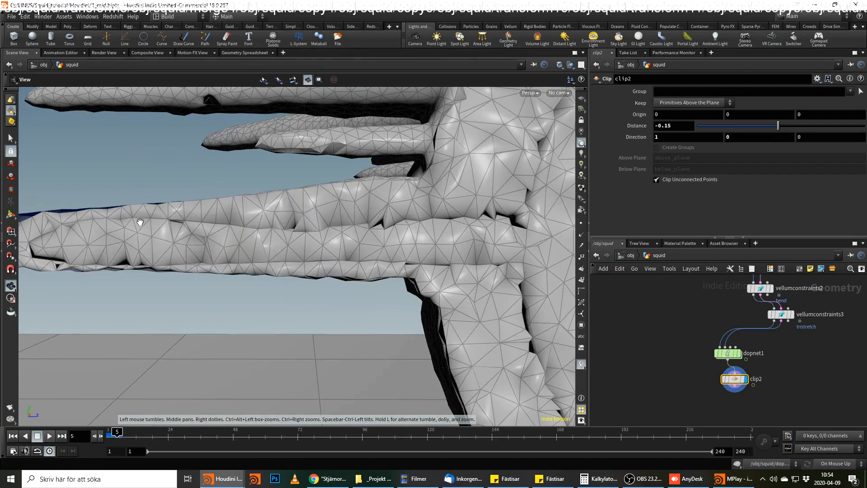
pyautogui.moveTo(480, 235); pyautogui.dragTo(307, 267, button='right')
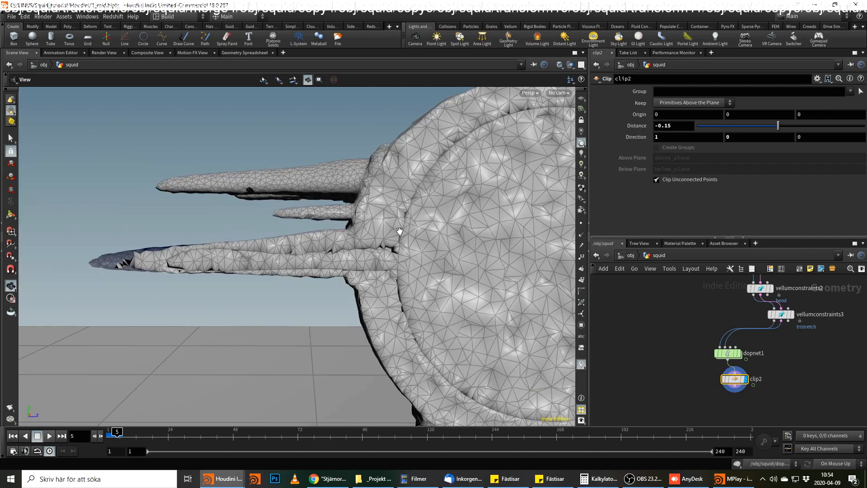
# Continue the simulation to frame 15 and examine how the cut body and arms meet the ground.
pyautogui.click(50, 436)
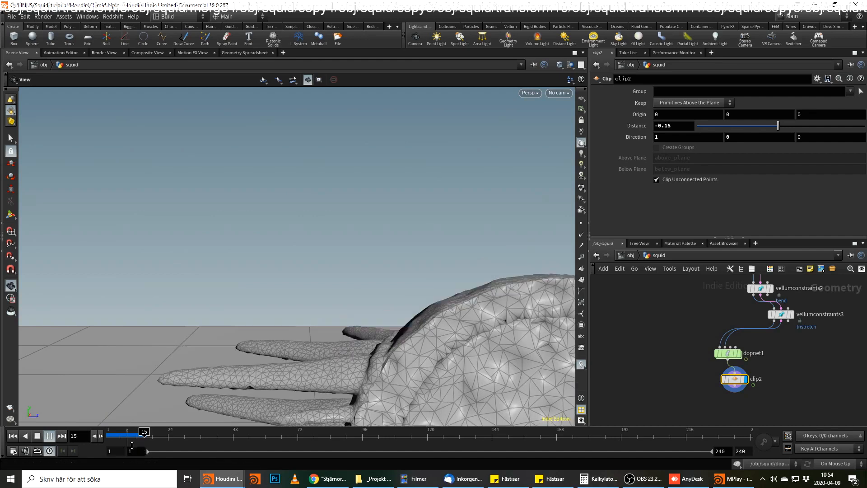
pyautogui.press('Escape')
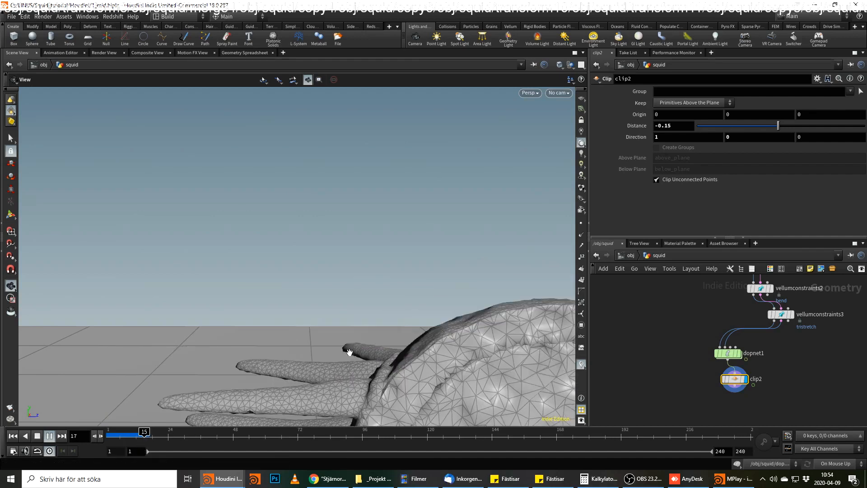
pyautogui.moveTo(347, 350); pyautogui.dragTo(339, 241, button='middle')
pyautogui.moveTo(384, 304); pyautogui.dragTo(313, 154, button='middle')
pyautogui.moveTo(313, 154); pyautogui.dragTo(265, 201, button='right')
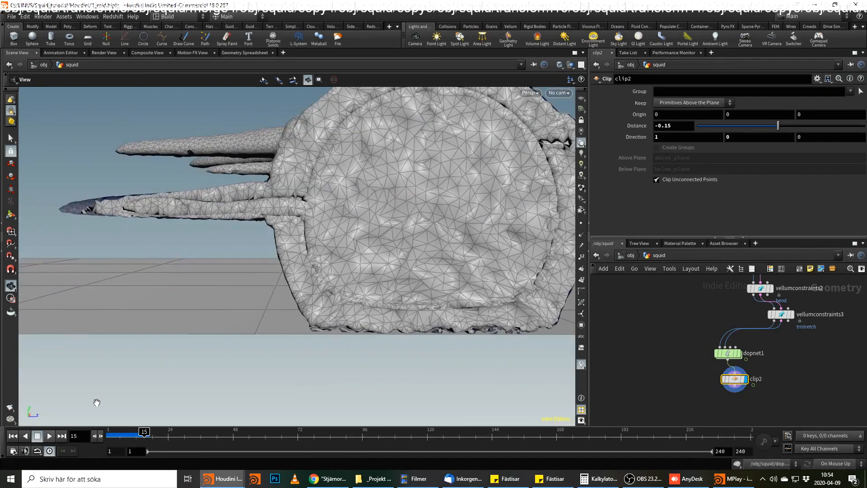
# Simulate the clipped squid to about frame 35 and replay the cached frames from the start.
pyautogui.click(50, 436)
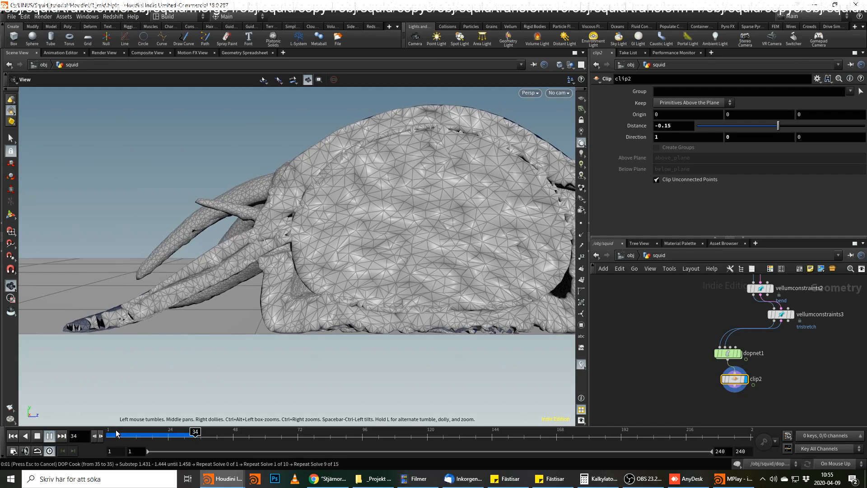
pyautogui.click(116, 433)
pyautogui.moveTo(187, 380); pyautogui.dragTo(172, 354)
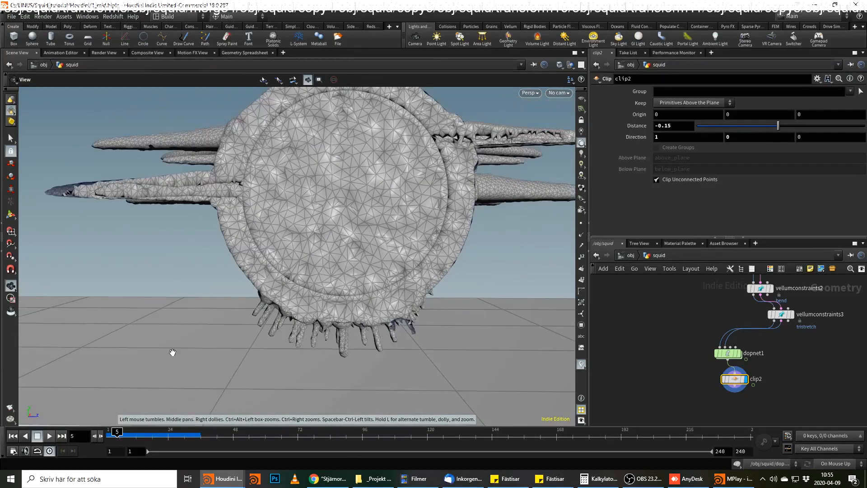
pyautogui.click(104, 434)
pyautogui.click(49, 436)
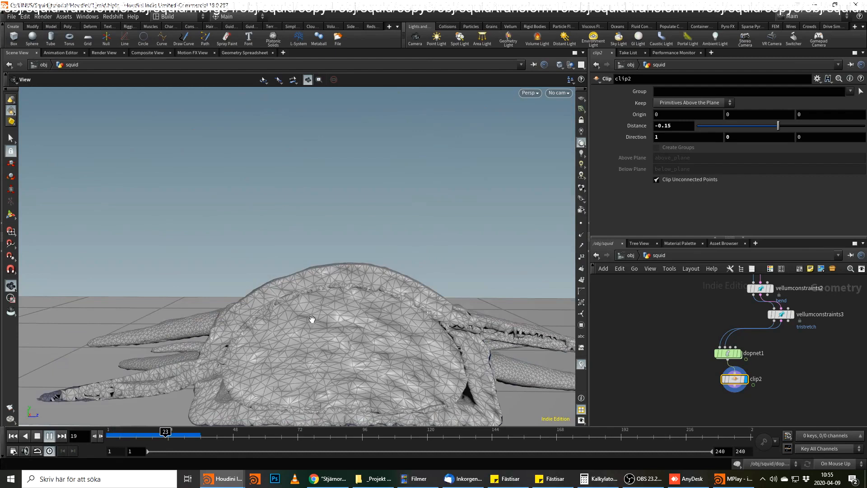
pyautogui.click(49, 437)
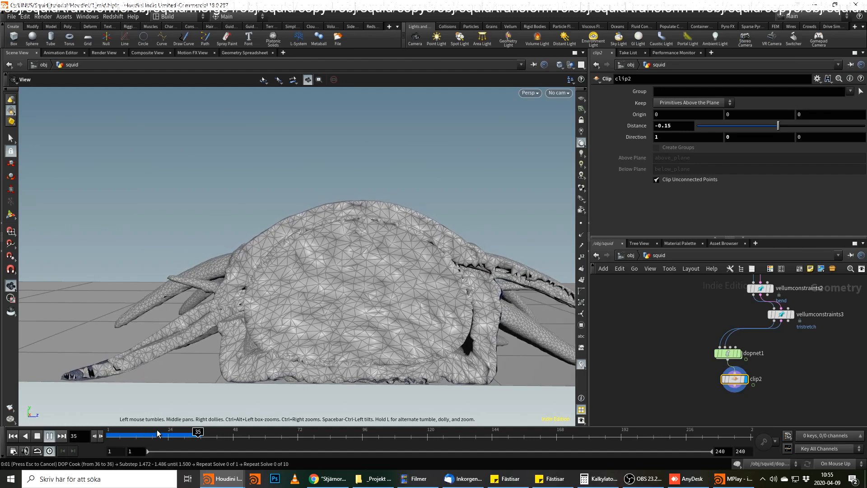
# Scrub through the cached frames, stop at frame 22, and examine the cross-section where the arms join the body.
pyautogui.click(157, 432)
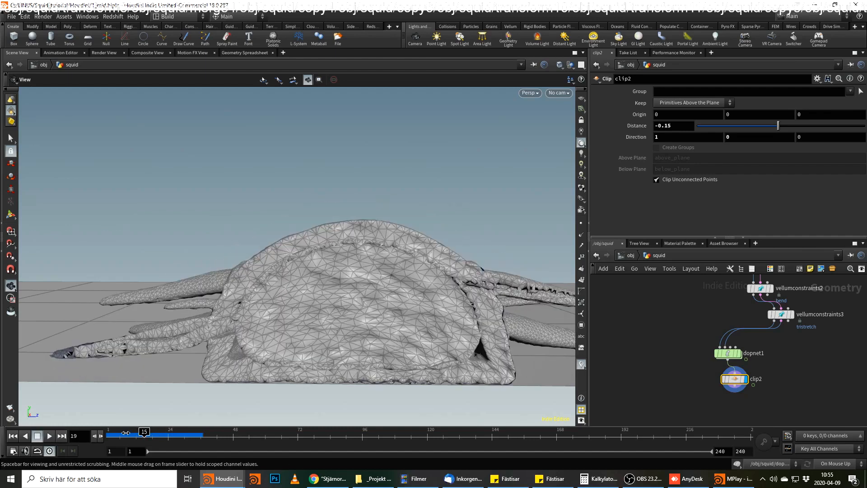
pyautogui.moveTo(157, 430)
pyautogui.mouseDown()
pyautogui.moveTo(194, 425)
pyautogui.moveTo(300, 268)
pyautogui.mouseUp()
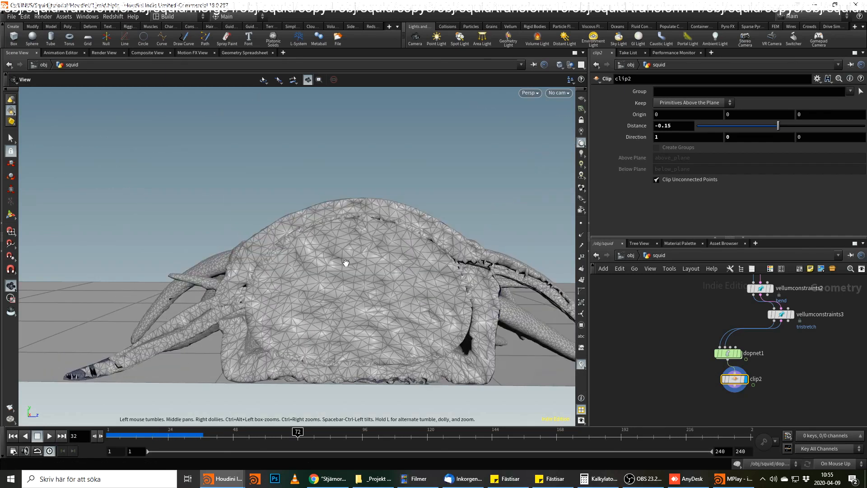
pyautogui.press('Escape')
pyautogui.click(163, 436)
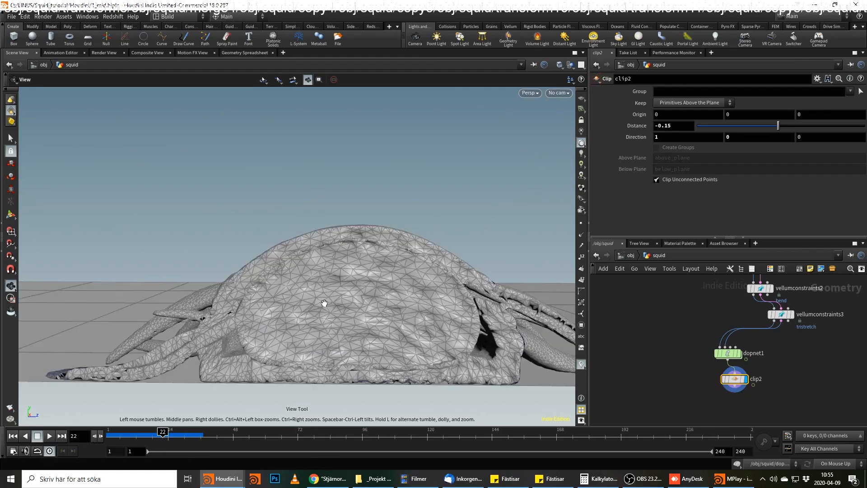
pyautogui.moveTo(292, 309); pyautogui.dragTo(198, 351)
pyautogui.moveTo(198, 351); pyautogui.dragTo(244, 284, button='right')
pyautogui.moveTo(244, 284); pyautogui.dragTo(408, 261)
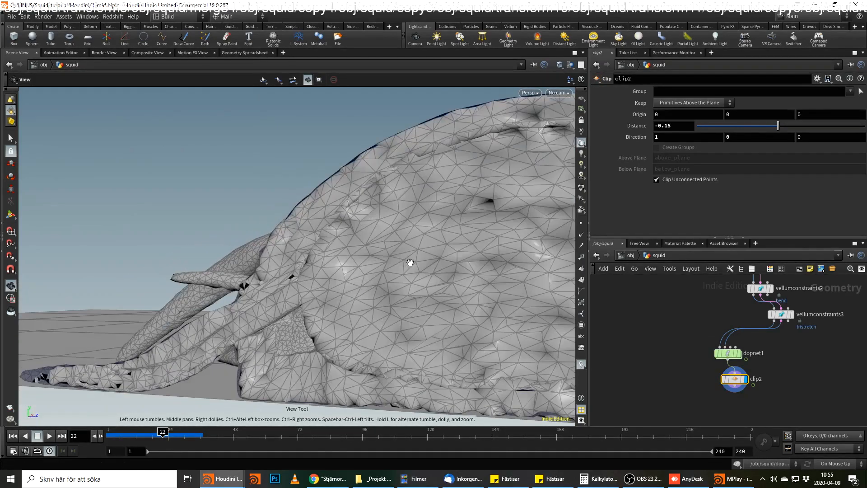
pyautogui.moveTo(408, 262); pyautogui.dragTo(193, 262, button='right')
pyautogui.moveTo(193, 262); pyautogui.dragTo(293, 273)
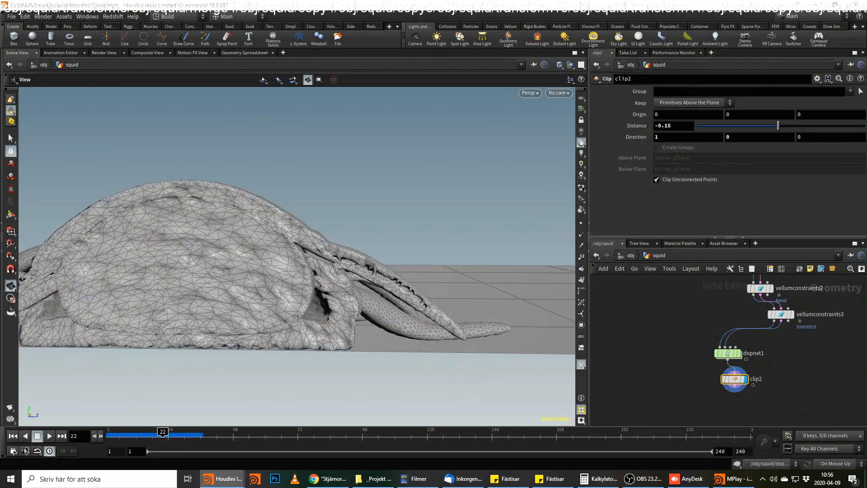
# Display the split1 node and wire a new Null node to its output, placed well to the side of the network.
pyautogui.moveTo(695, 279); pyautogui.dragTo(742, 388, button='middle')
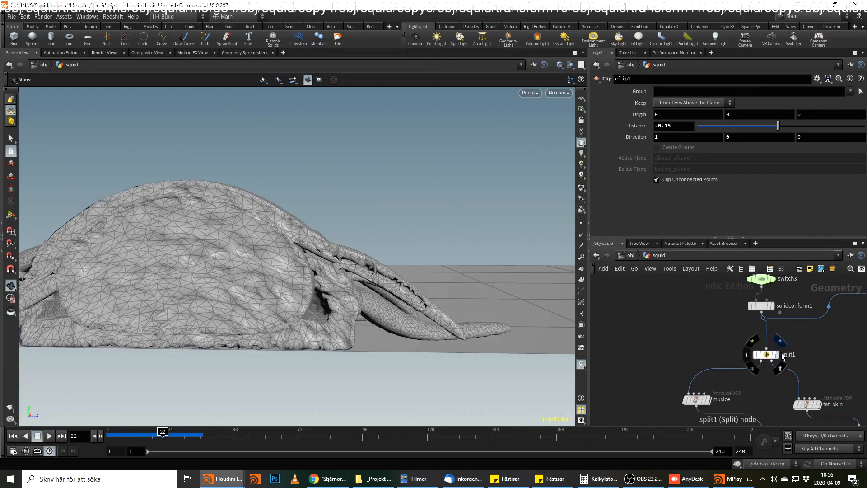
pyautogui.click(763, 362)
pyautogui.click(764, 362)
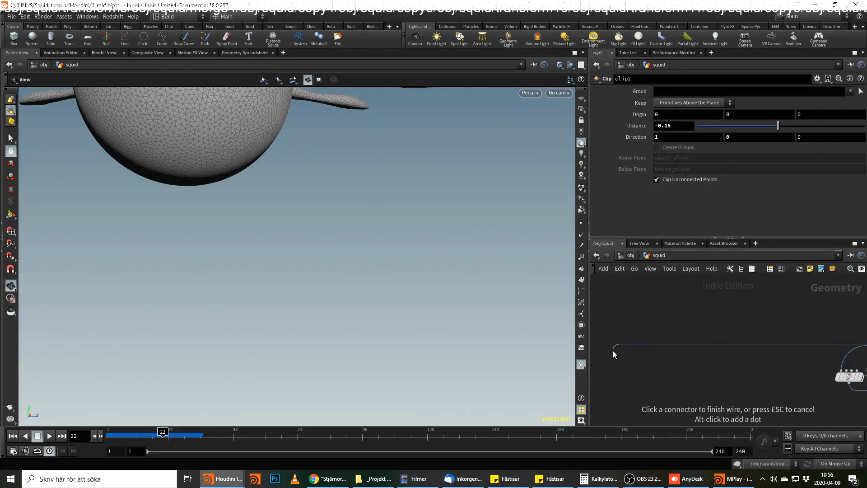
pyautogui.click(615, 351)
pyautogui.write('null')
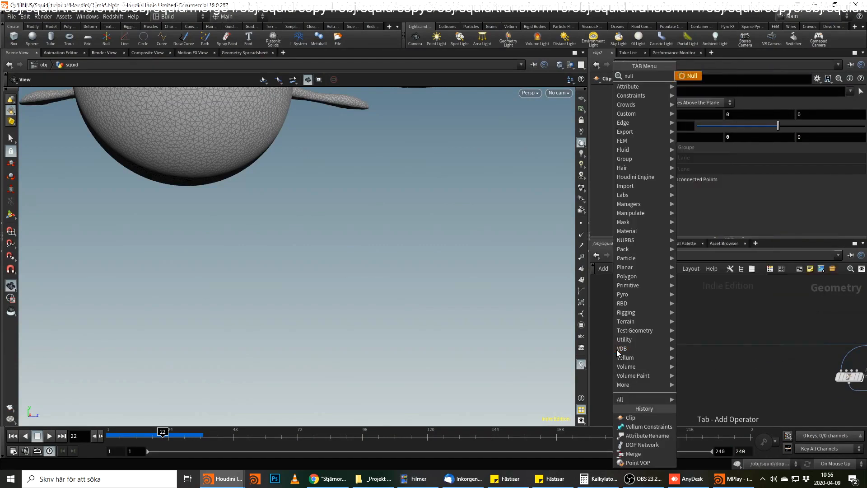
pyautogui.press('Return')
# Tidy the network by lining up the Vellum constraint nodes below merge6 and repositioning the muscle, fat_skin and attribute1 branches above.
pyautogui.scroll(-4, 677, 366)
pyautogui.moveTo(734, 377); pyautogui.dragTo(677, 313, button='middle')
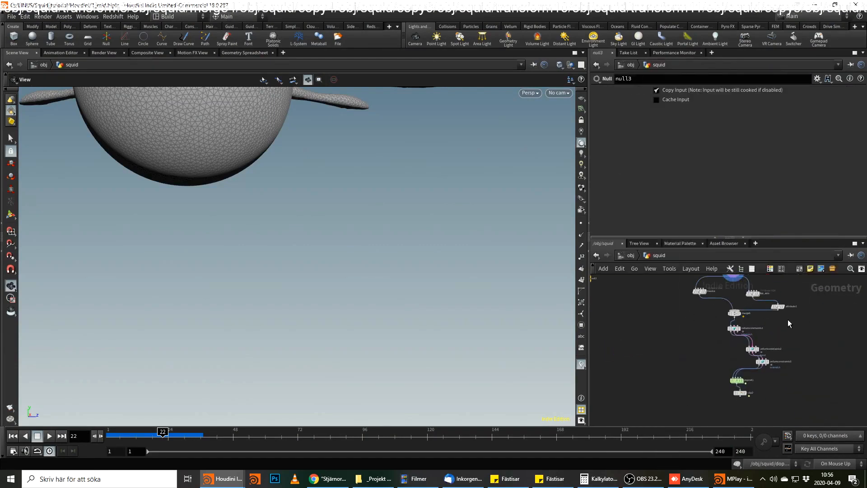
pyautogui.scroll(2, 788, 319)
pyautogui.moveTo(749, 360); pyautogui.dragTo(725, 351)
pyautogui.moveTo(764, 375); pyautogui.dragTo(724, 373)
pyautogui.moveTo(786, 338); pyautogui.dragTo(771, 368, button='middle')
pyautogui.moveTo(735, 305); pyautogui.dragTo(747, 320)
pyautogui.moveTo(654, 305); pyautogui.dragTo(657, 311)
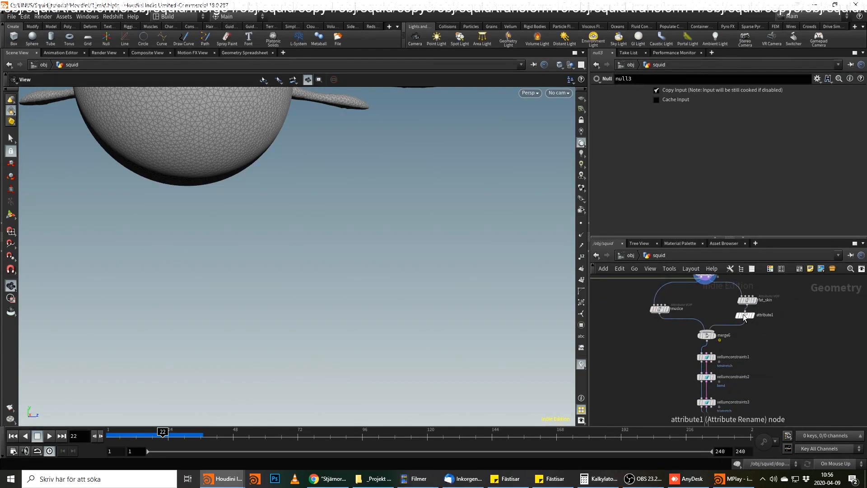
# Enclose the muscle, fat_skin, attribute1, merge6 and three Vellum constraint nodes in a network box titled "setup vellum".
pyautogui.click(745, 316)
pyautogui.moveTo(799, 294); pyautogui.dragTo(646, 413)
pyautogui.moveTo(787, 396); pyautogui.dragTo(808, 354, button='middle')
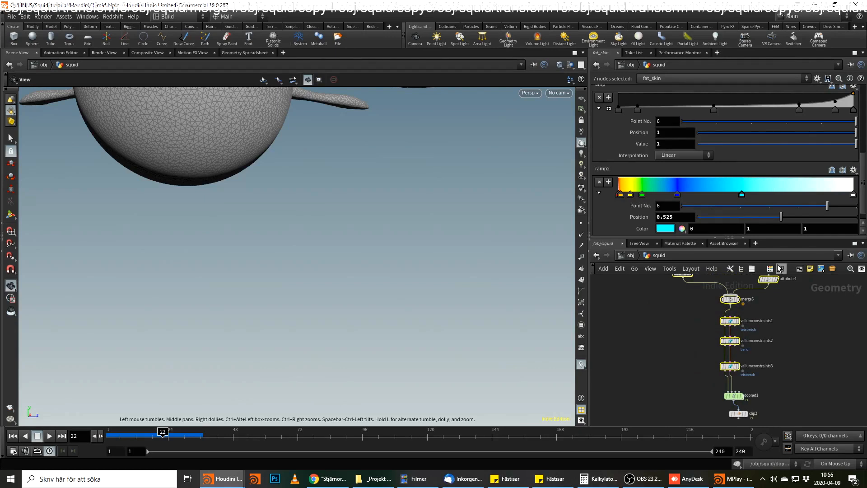
pyautogui.moveTo(812, 293); pyautogui.dragTo(808, 332, button='middle')
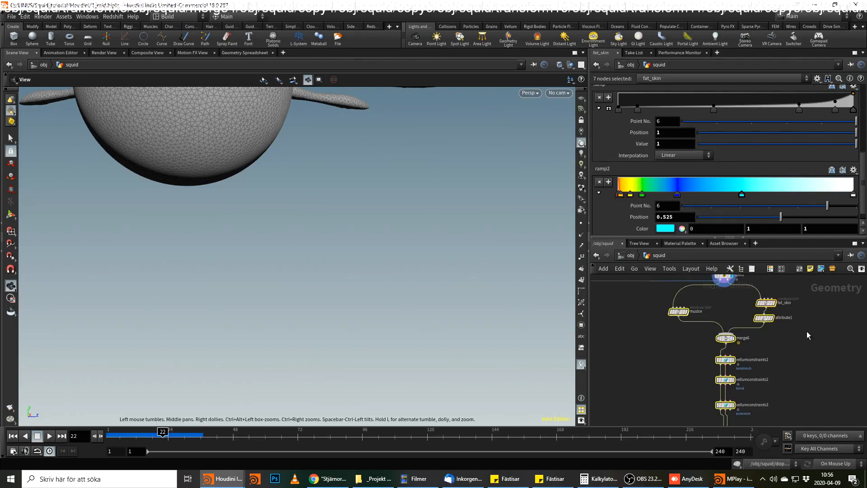
pyautogui.click(801, 270)
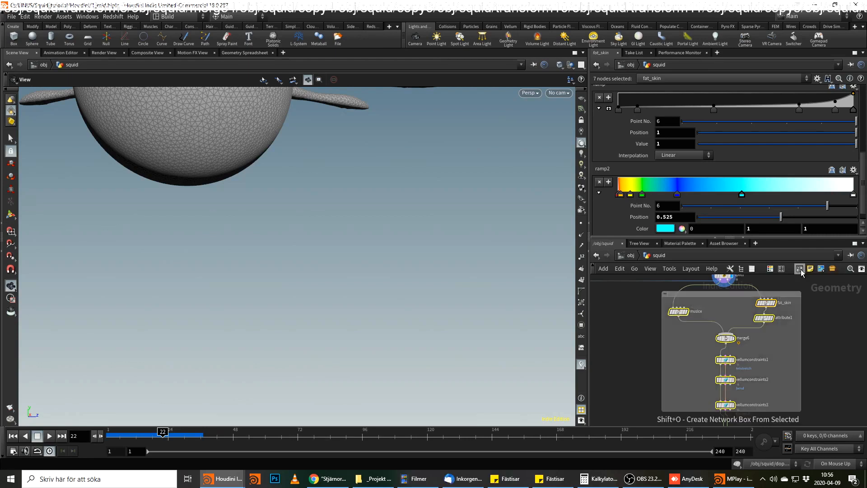
pyautogui.doubleClick(726, 294)
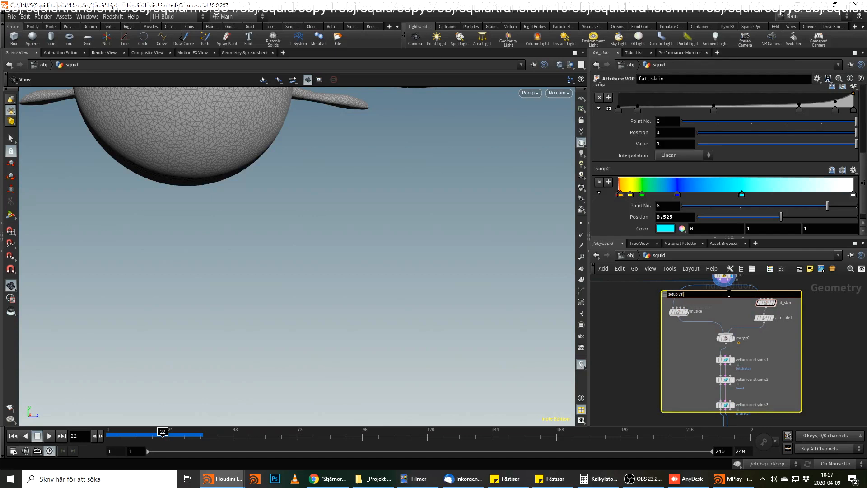
pyautogui.press('Return')
# Extend the network box upward over split1, solidconform1, the switches and the high- and low-resolution nodes up to just below polyreduce1.
pyautogui.moveTo(728, 288); pyautogui.dragTo(711, 325, button='middle')
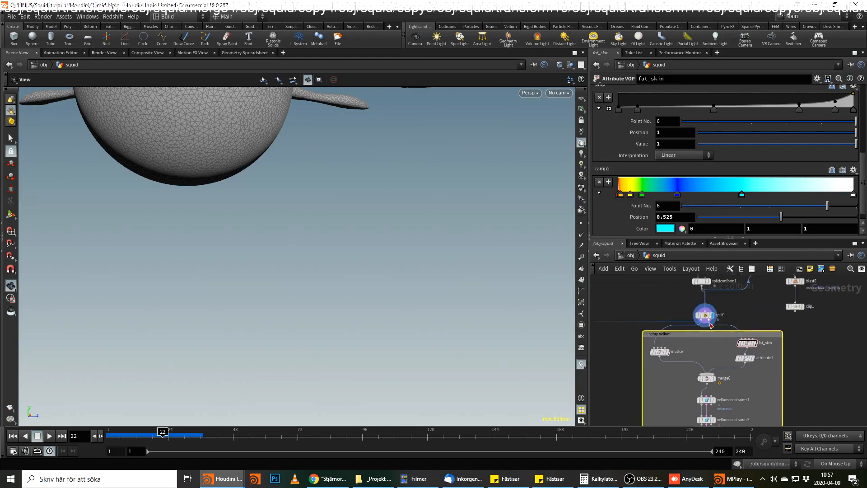
pyautogui.moveTo(706, 332); pyautogui.dragTo(706, 299)
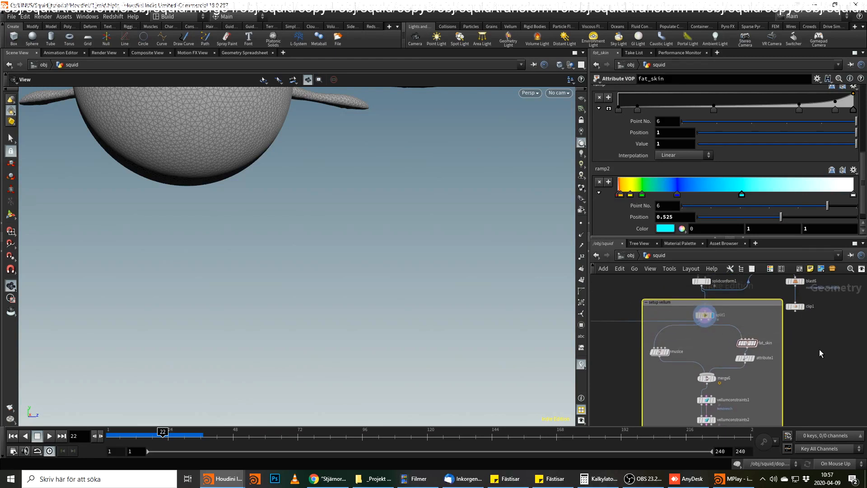
pyautogui.moveTo(821, 354); pyautogui.dragTo(821, 394, button='middle')
pyautogui.moveTo(750, 323); pyautogui.dragTo(749, 372, button='middle')
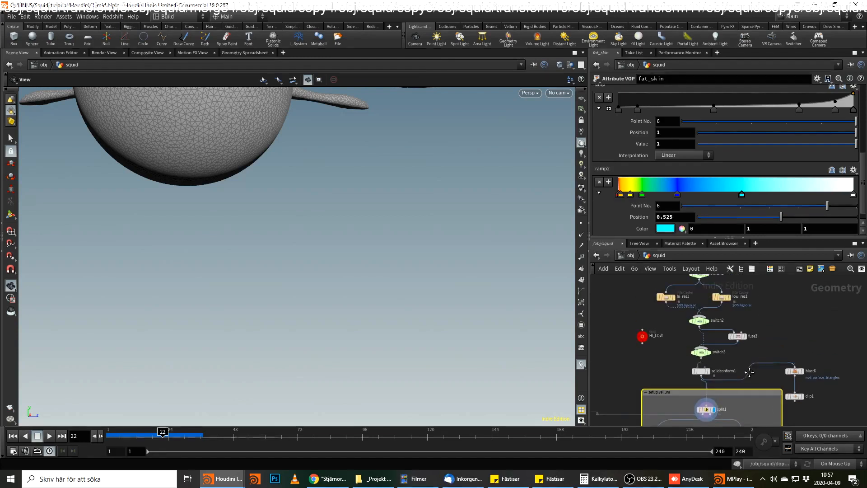
pyautogui.moveTo(745, 389); pyautogui.dragTo(731, 294)
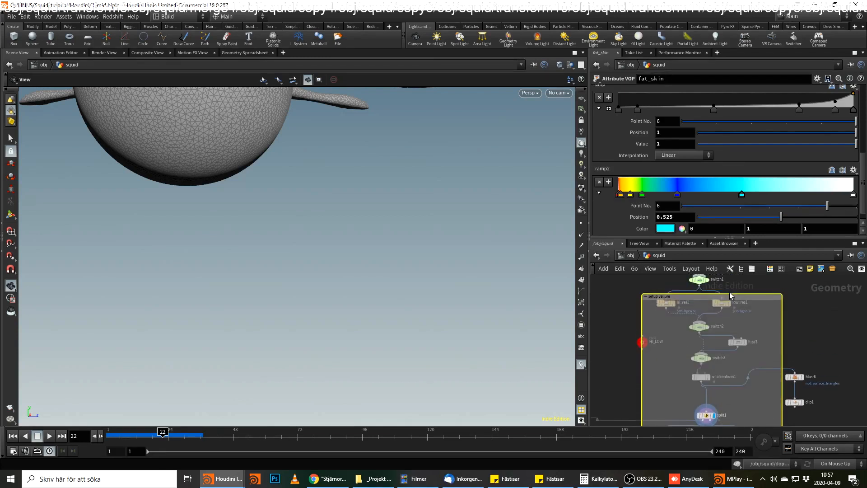
pyautogui.moveTo(730, 294); pyautogui.dragTo(718, 342, button='middle')
pyautogui.moveTo(718, 341); pyautogui.dragTo(722, 280)
pyautogui.moveTo(723, 280); pyautogui.dragTo(709, 341, button='middle')
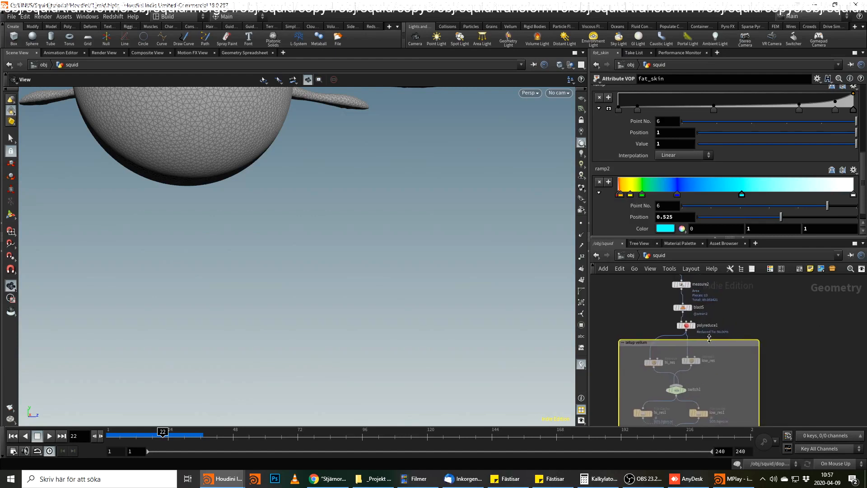
# Enlarge the "setup vellum" network box upward past polyreduce1 and widen it to enclose the blast6 and clip1 nodes.
pyautogui.scroll(-5, 746, 347)
pyautogui.moveTo(747, 348); pyautogui.dragTo(752, 305)
pyautogui.moveTo(795, 373); pyautogui.dragTo(814, 296, button='middle')
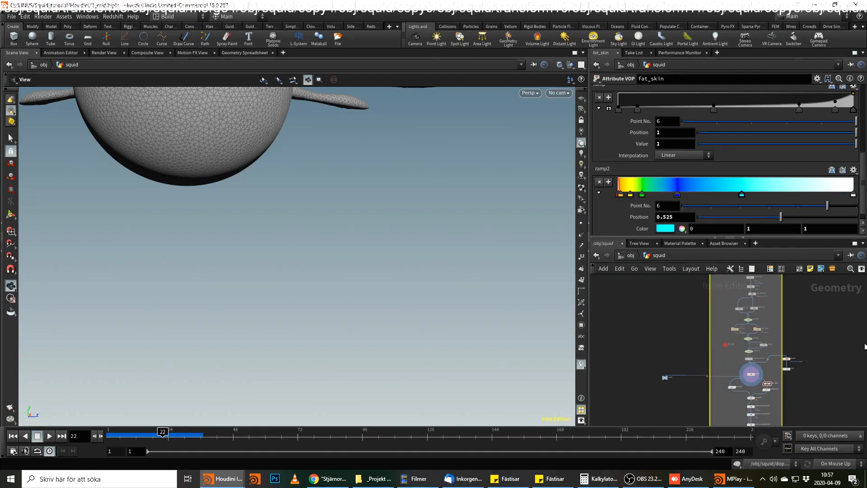
pyautogui.scroll(3, 810, 355)
pyautogui.scroll(3, 812, 355)
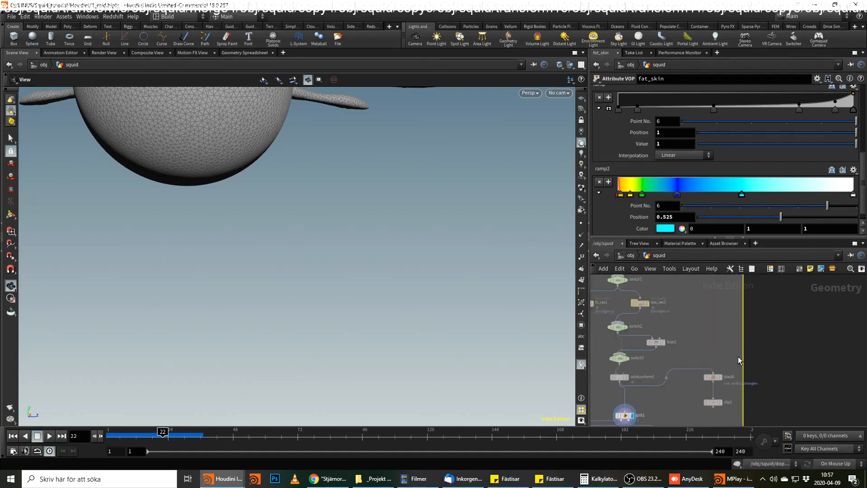
# Try to reposition solidconform1 inside the network box and shift the whole box.
pyautogui.click(714, 376)
pyautogui.scroll(-5, 728, 343)
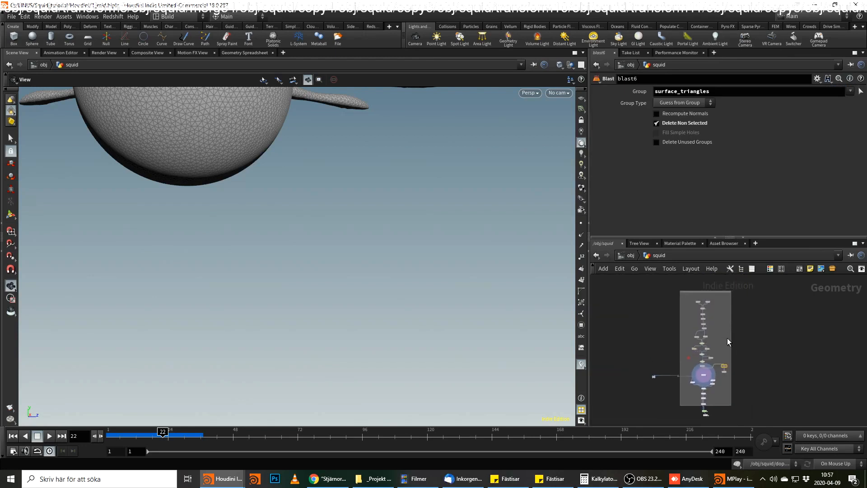
pyautogui.moveTo(725, 299); pyautogui.dragTo(676, 396)
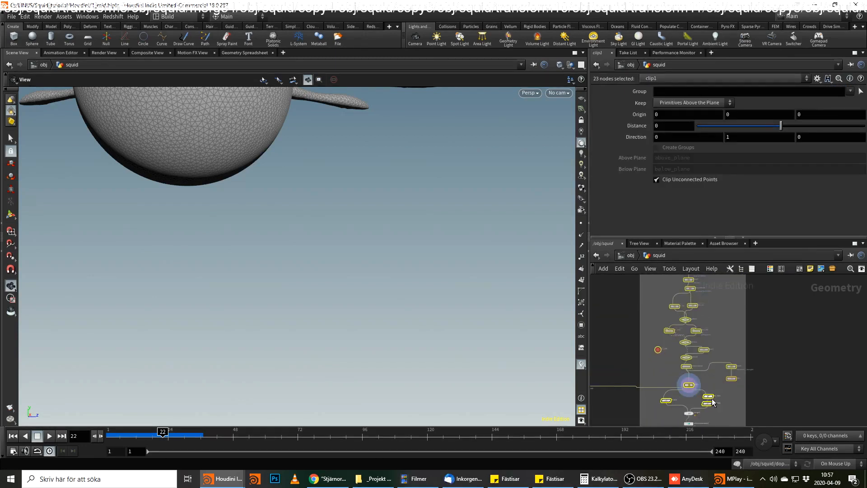
pyautogui.scroll(3, 707, 397)
pyautogui.click(806, 402)
pyautogui.scroll(3, 796, 400)
pyautogui.moveTo(795, 398); pyautogui.dragTo(807, 366, button='middle')
pyautogui.scroll(1, 775, 339)
pyautogui.scroll(-1, 831, 326)
pyautogui.scroll(-4, 821, 327)
pyautogui.scroll(8, 794, 361)
pyautogui.scroll(1, 666, 284)
pyautogui.moveTo(664, 282); pyautogui.dragTo(688, 326, button='middle')
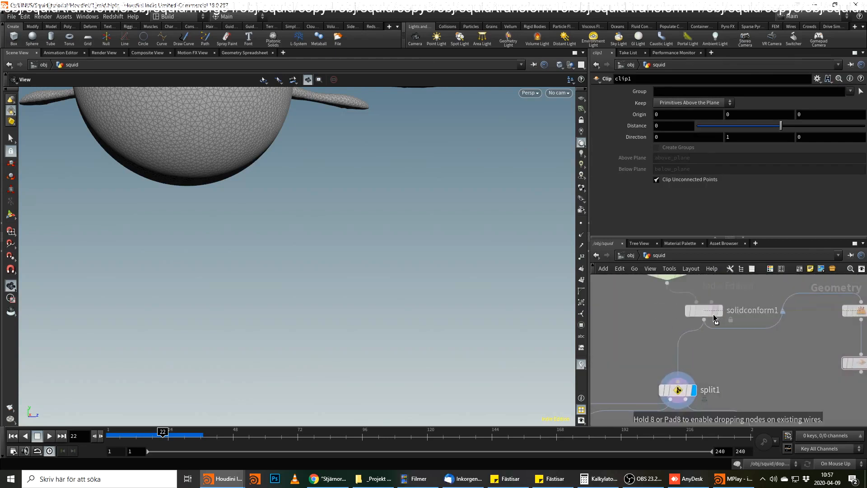
pyautogui.scroll(-5, 755, 358)
pyautogui.moveTo(761, 365); pyautogui.dragTo(777, 391, button='middle')
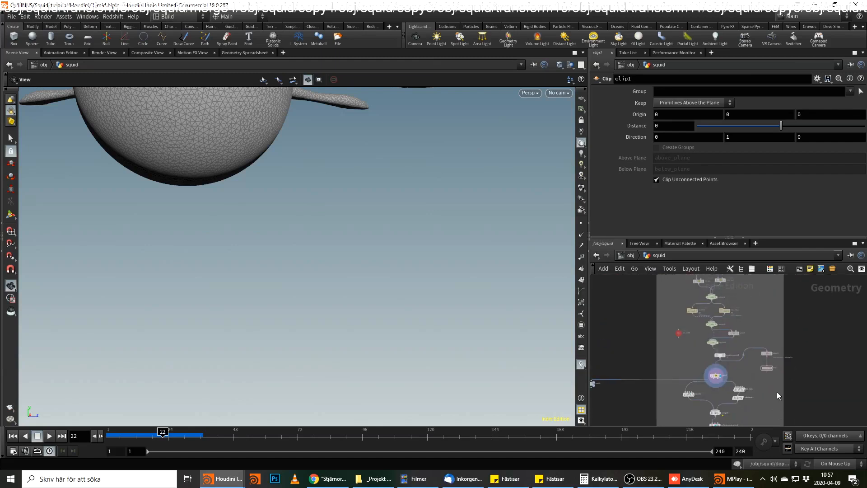
pyautogui.scroll(-2, 779, 307)
pyautogui.moveTo(766, 292); pyautogui.dragTo(755, 352, button='middle')
pyautogui.scroll(-2, 761, 331)
pyautogui.scroll(1, 754, 352)
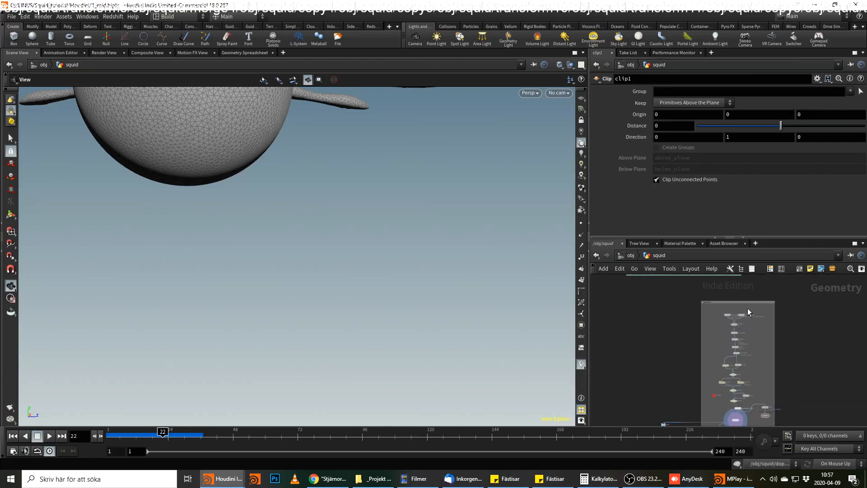
pyautogui.moveTo(748, 302)
pyautogui.mouseDown()
pyautogui.moveTo(805, 298)
pyautogui.moveTo(759, 314)
pyautogui.mouseUp()
# Undo the layout moves, the network box resizing and its title, back to the small box around the seven Vellum setup nodes.
pyautogui.hotkey('ctrl', 'z')
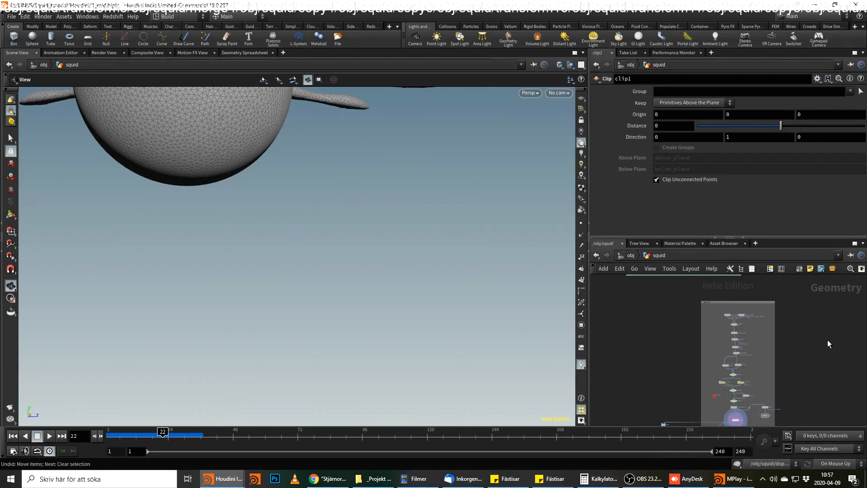
pyautogui.hotkey('ctrl', 'z')
pyautogui.hotkey('ctrl', 'z')
pyautogui.hotkey('ctrl', 'z')
pyautogui.hotkey('ctrl', 'z')
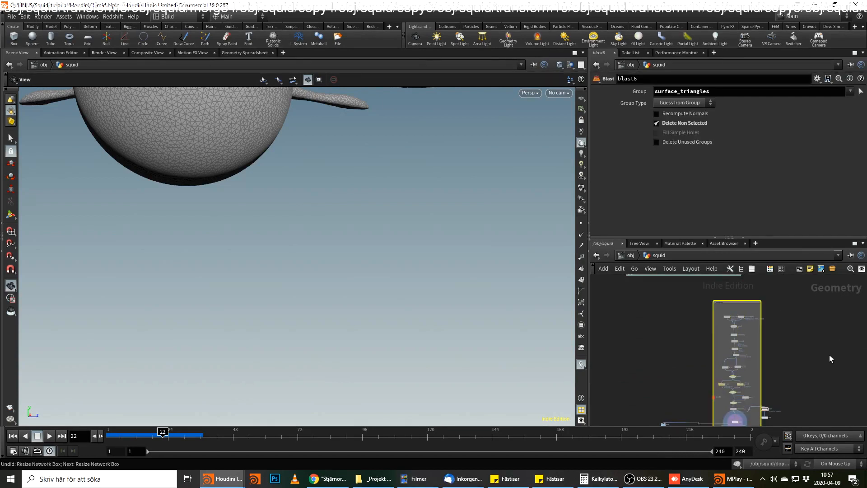
pyautogui.hotkey('ctrl', 'z')
pyautogui.hotkey('ctrl', 'z')
pyautogui.hotkey('ctrl', 'z')
pyautogui.hotkey('ctrl', 'z')
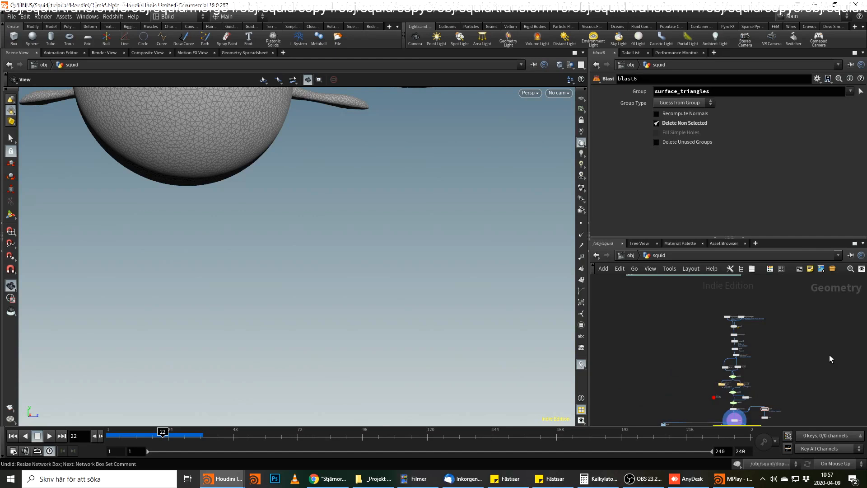
pyautogui.hotkey('ctrl', 'z')
pyautogui.hotkey('ctrl', 'z')
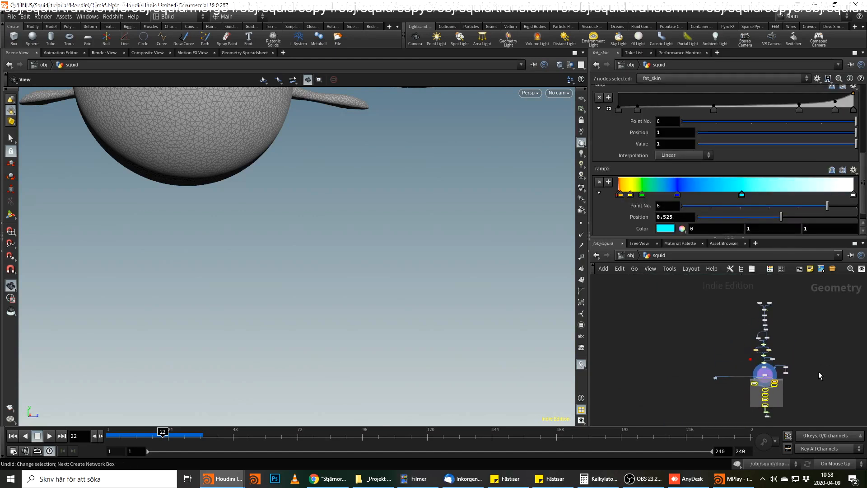
# Enclose the whole main node chain and its inner box in a new outer network box and give it a title.
pyautogui.moveTo(808, 292); pyautogui.dragTo(746, 427)
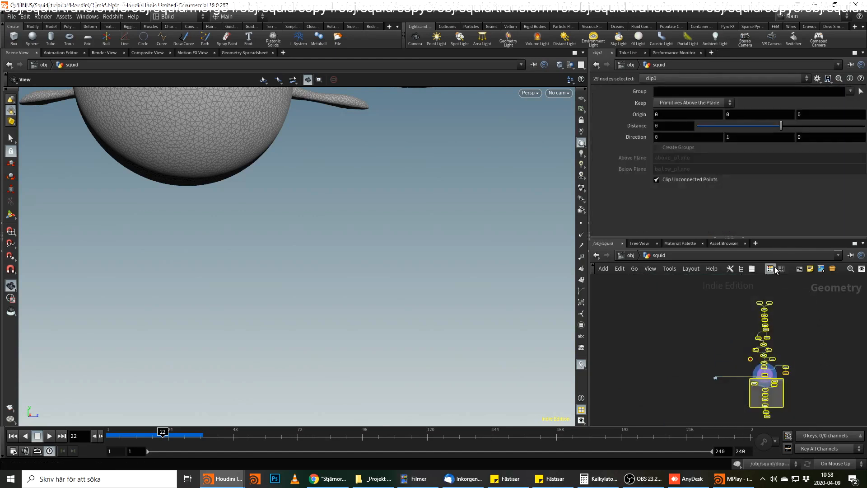
pyautogui.click(798, 267)
pyautogui.scroll(2, 822, 311)
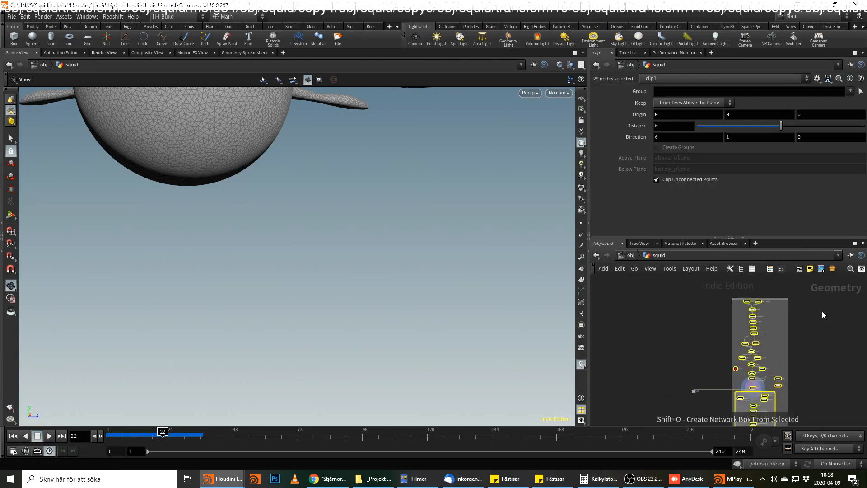
pyautogui.click(822, 311)
pyautogui.doubleClick(725, 298)
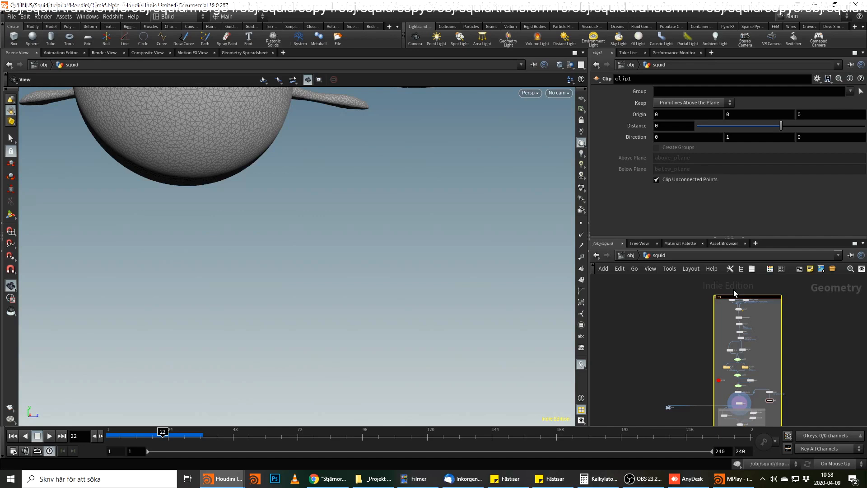
pyautogui.press('Return')
# Colour the outer network box light blue.
pyautogui.press('c')
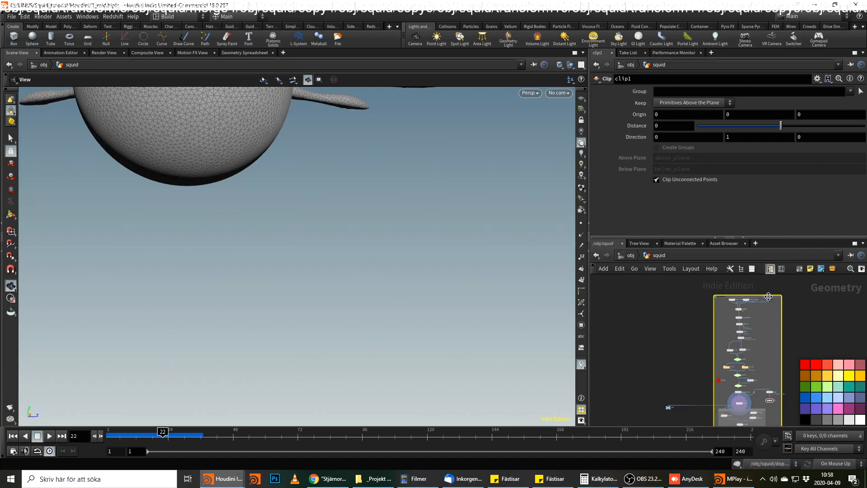
pyautogui.click(829, 398)
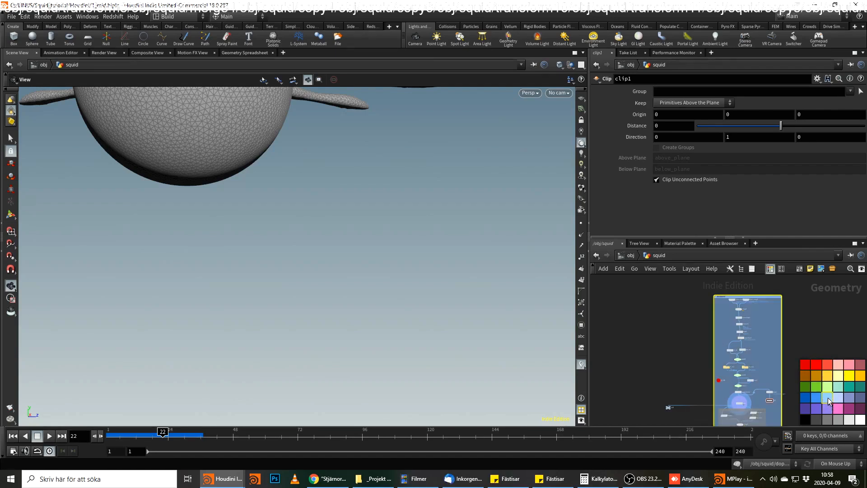
pyautogui.press('c')
# Rename the null3 node beside the network box as ANIAMTION.
pyautogui.scroll(-6, 806, 341)
pyautogui.moveTo(806, 348); pyautogui.dragTo(756, 369, button='middle')
pyautogui.scroll(8, 756, 369)
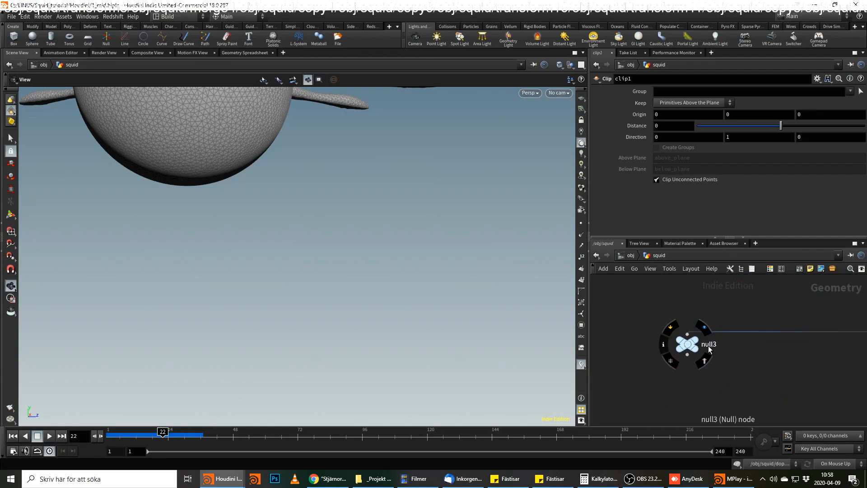
pyautogui.doubleClick(709, 347)
pyautogui.write('ANIAMTI')
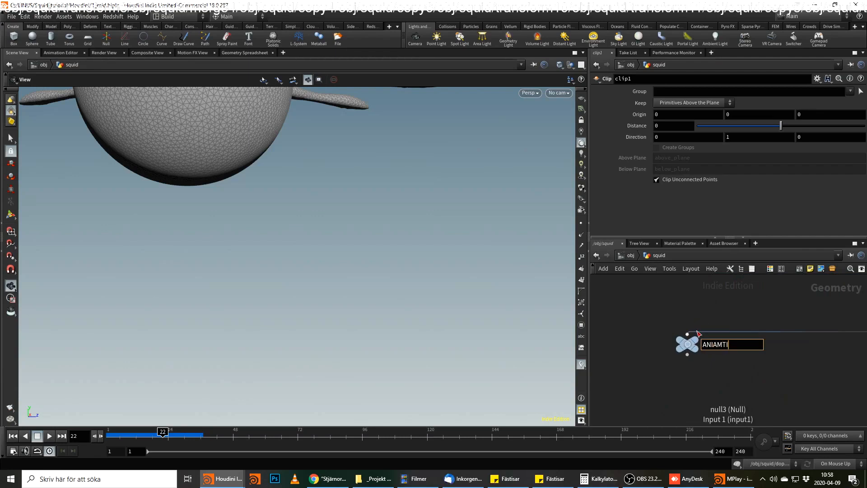
pyautogui.write('ON')
pyautogui.press('Return')
pyautogui.moveTo(707, 355); pyautogui.dragTo(697, 313, button='middle')
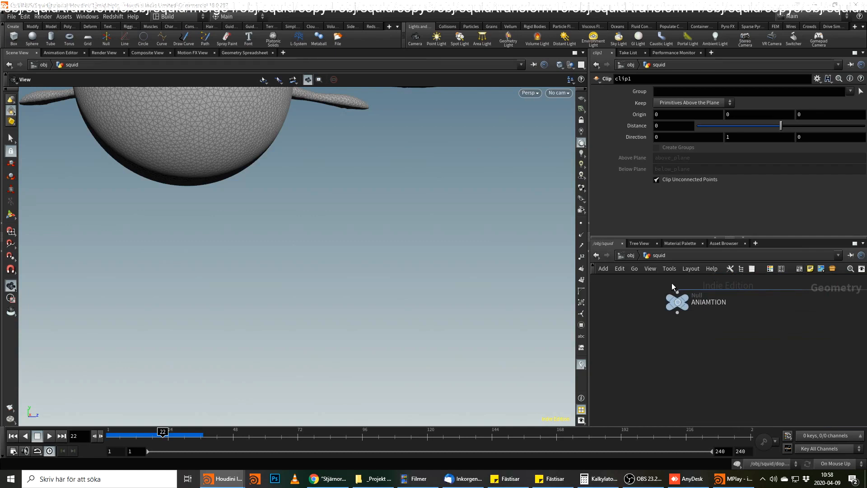
# Check the ANIAMTION null's attribute information and add a Color node beneath it.
pyautogui.middleClick(681, 306)
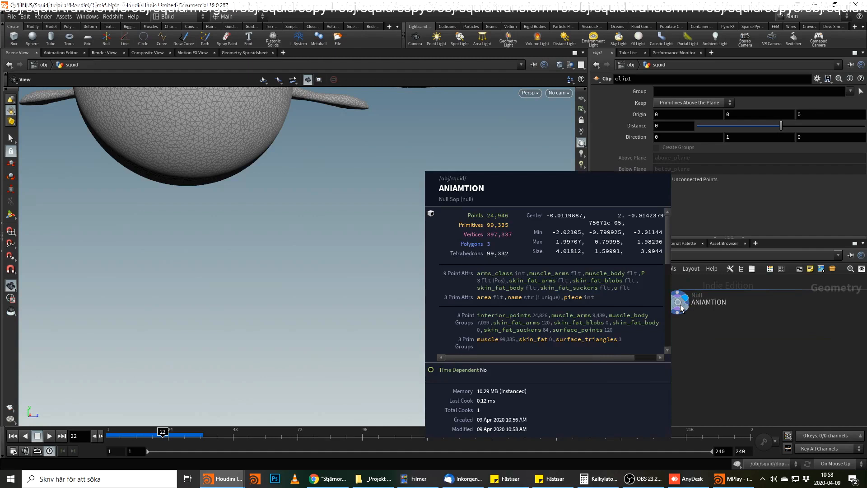
pyautogui.click(680, 305)
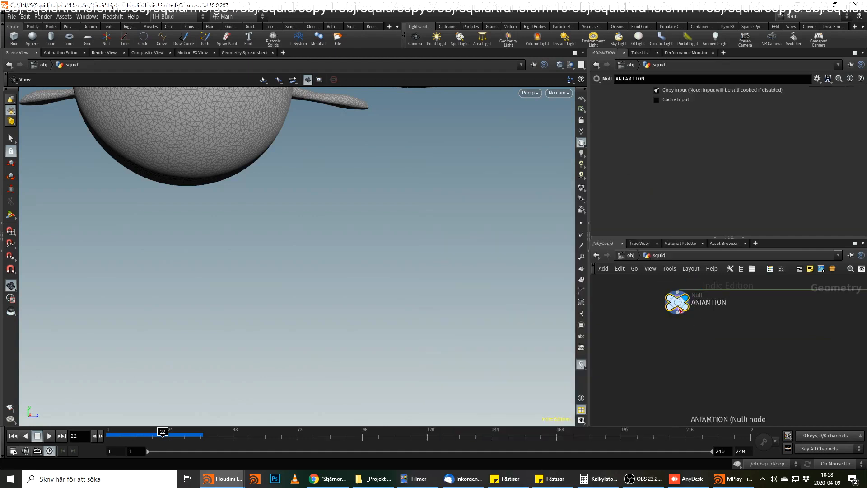
pyautogui.press('Tab')
pyautogui.moveTo(694, 321)
pyautogui.write('color')
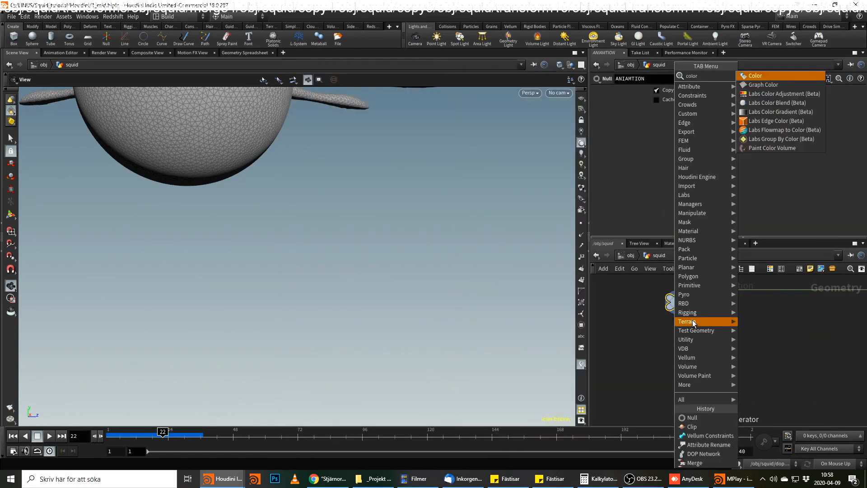
pyautogui.press('Return')
pyautogui.click(689, 334)
# Set the Color node's type to Ramp from Attribute, using the attribute u.
pyautogui.click(688, 135)
pyautogui.click(683, 170)
pyautogui.click(693, 148)
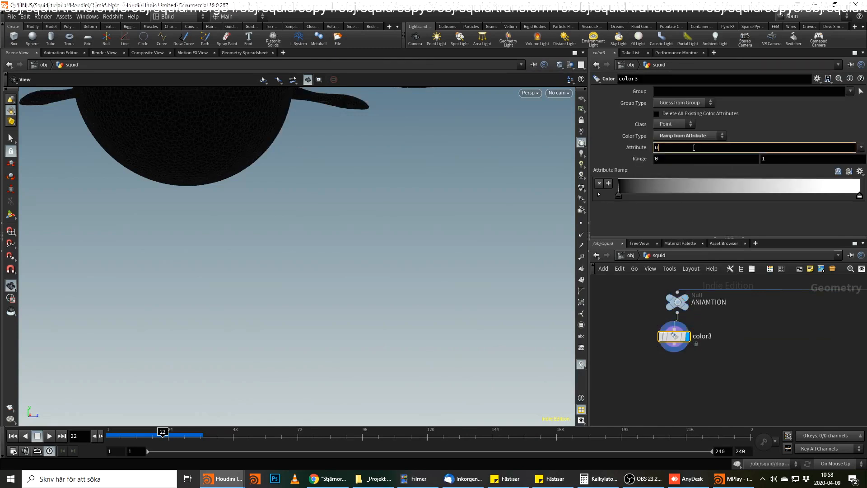
pyautogui.write('u')
pyautogui.press('Return')
# Inspect the ramp colouring along the squid's arms and delete the Color node.
pyautogui.moveTo(483, 163); pyautogui.dragTo(556, 337, button='middle')
pyautogui.moveTo(318, 269); pyautogui.dragTo(517, 310)
pyautogui.moveTo(762, 334); pyautogui.dragTo(760, 345, button='middle')
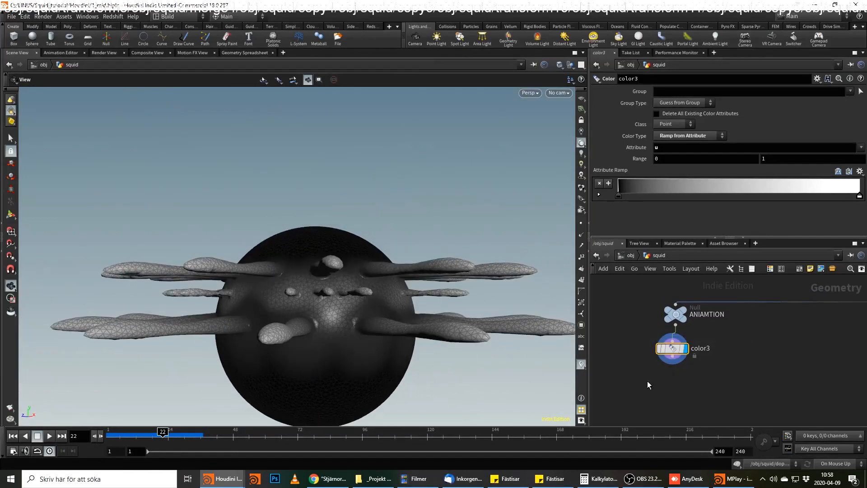
pyautogui.press('Delete')
# Add a Point VOP node beneath the ANIAMTION null.
pyautogui.click(676, 326)
pyautogui.click(679, 350)
pyautogui.moveTo(681, 349)
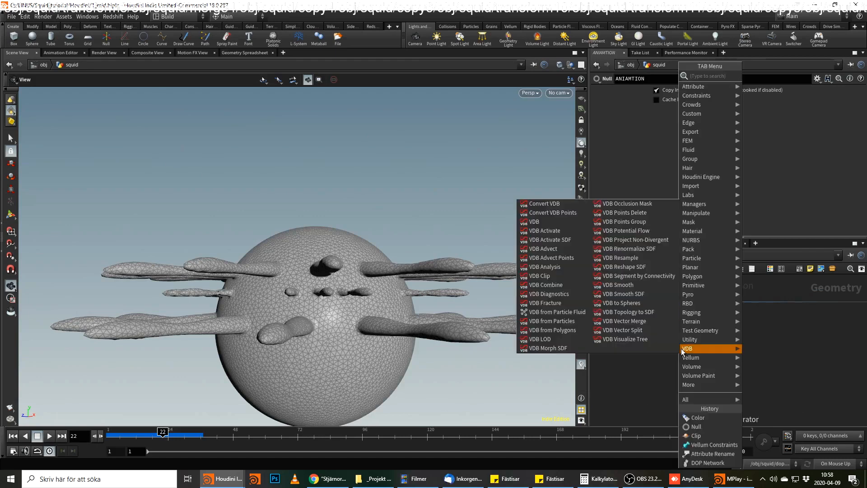
pyautogui.write('point vo')
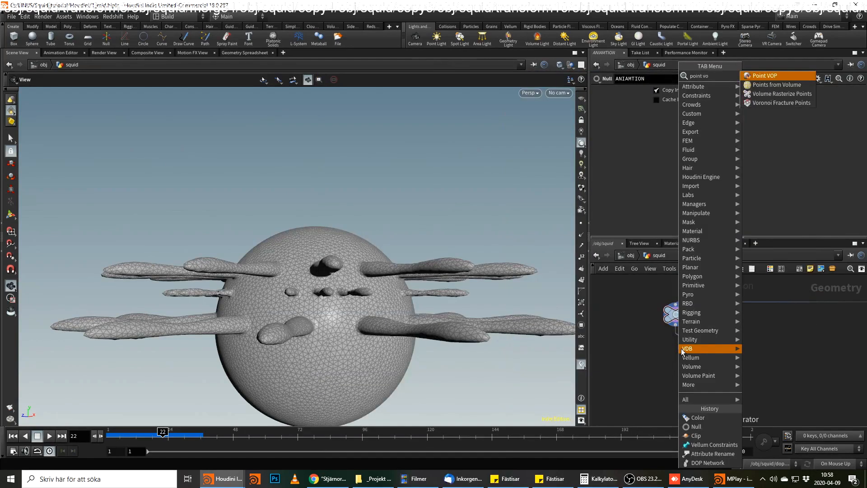
pyautogui.press('Return')
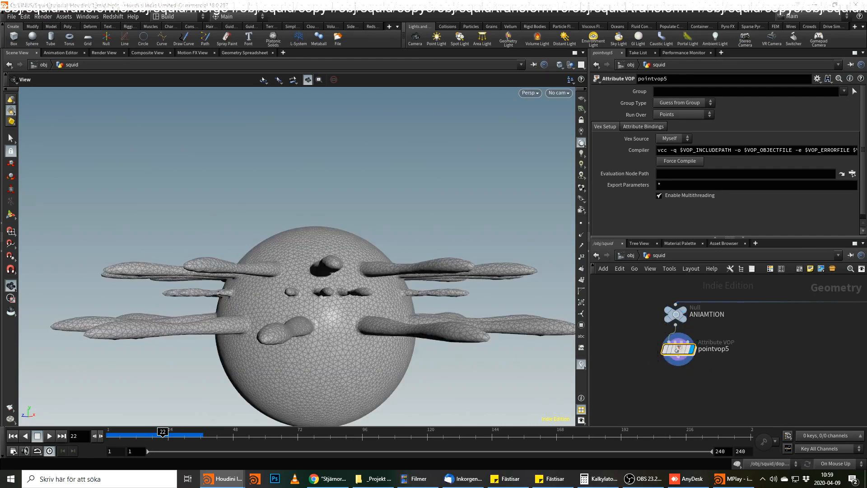
# Inside the Point VOP, add a Bind node and set its parameter name to class.
pyautogui.doubleClick(675, 350)
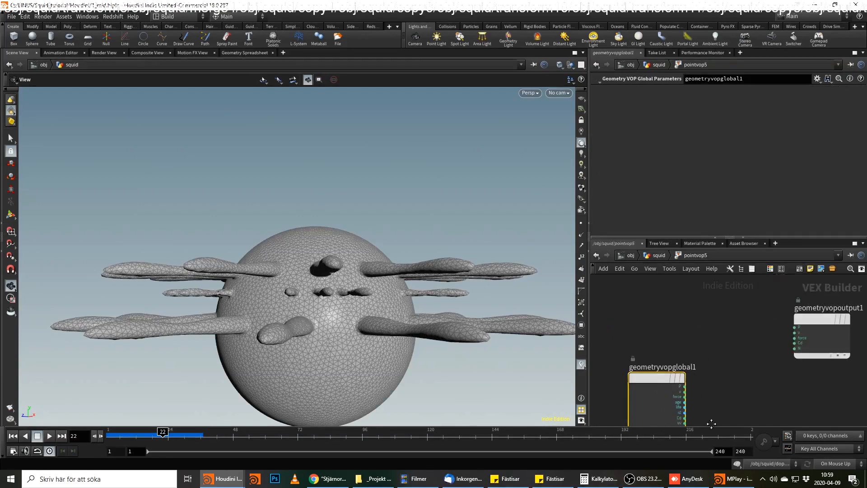
pyautogui.press('Tab')
pyautogui.write('bind')
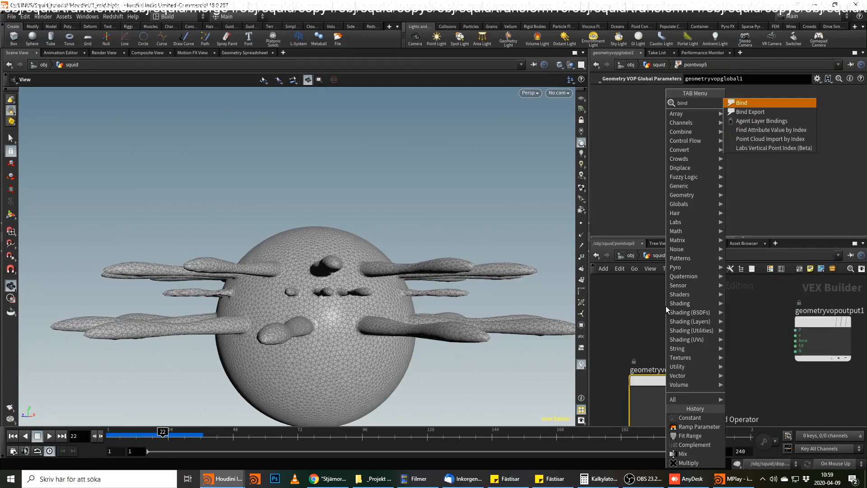
pyautogui.press('Return')
pyautogui.click(666, 306)
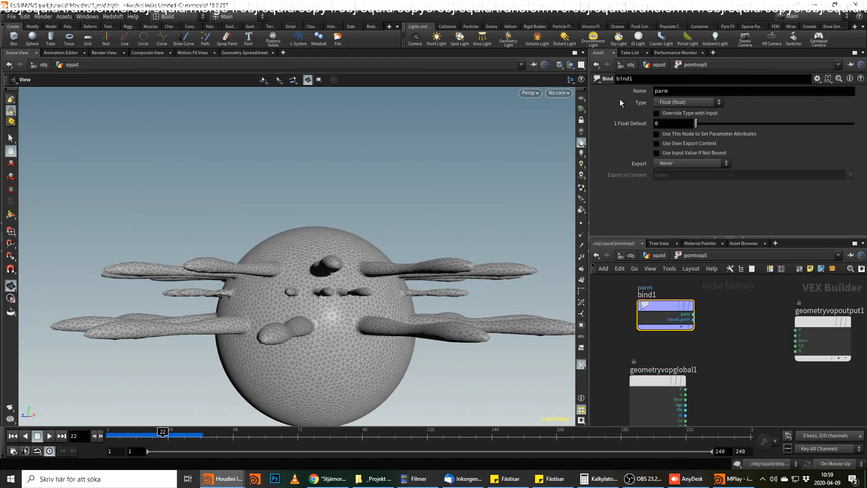
pyautogui.moveTo(677, 91); pyautogui.dragTo(591, 76)
pyautogui.write('class')
pyautogui.press('Return')
# Try driving the Cd output with the Bind's class value, remove the connection and return to the squid network.
pyautogui.scroll(2, 706, 328)
pyautogui.click(689, 309)
pyautogui.click(816, 351)
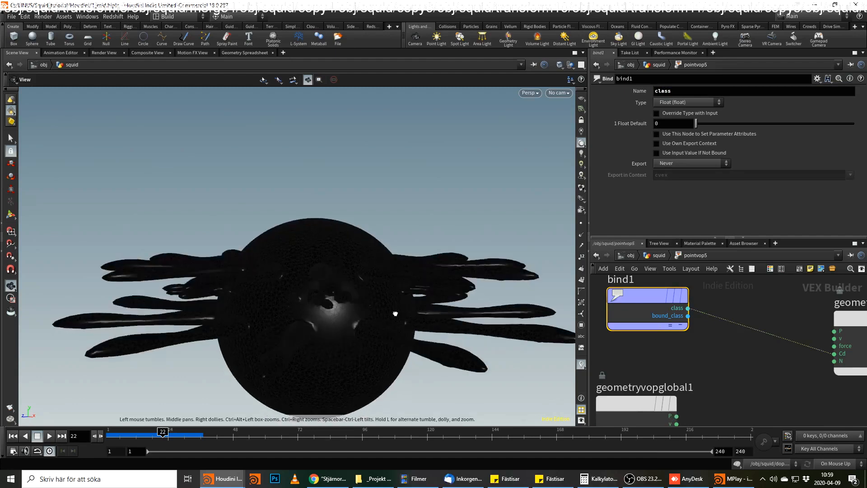
pyautogui.click(698, 313)
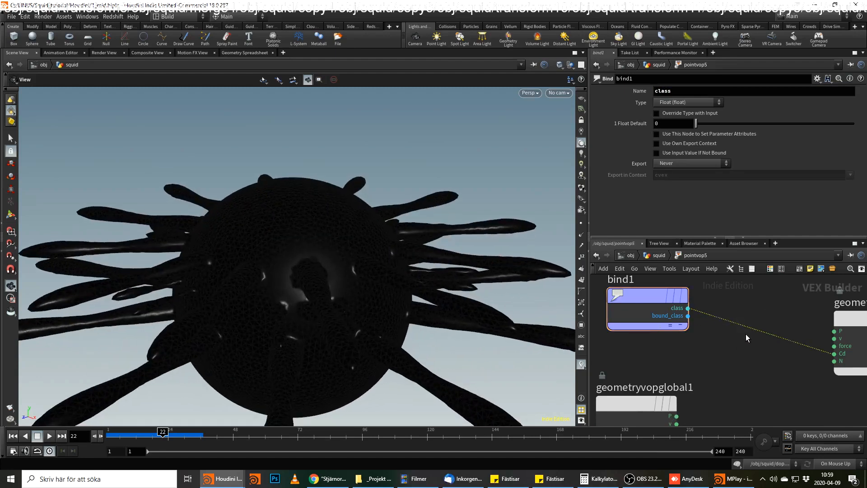
pyautogui.press('Delete')
pyautogui.press('u')
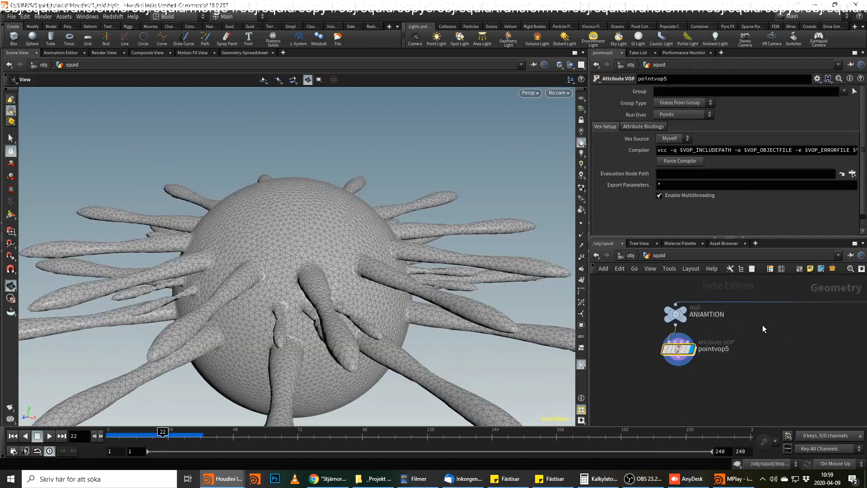
# Check the Point VOP's point attributes and change the Bind's parameter name inside it to arms_class.
pyautogui.scroll(-3, 768, 323)
pyautogui.moveTo(818, 305); pyautogui.dragTo(597, 411, button='middle')
pyautogui.scroll(-3, 668, 355)
pyautogui.moveTo(668, 357); pyautogui.dragTo(800, 322, button='middle')
pyautogui.scroll(3, 717, 370)
pyautogui.middleClick(699, 377)
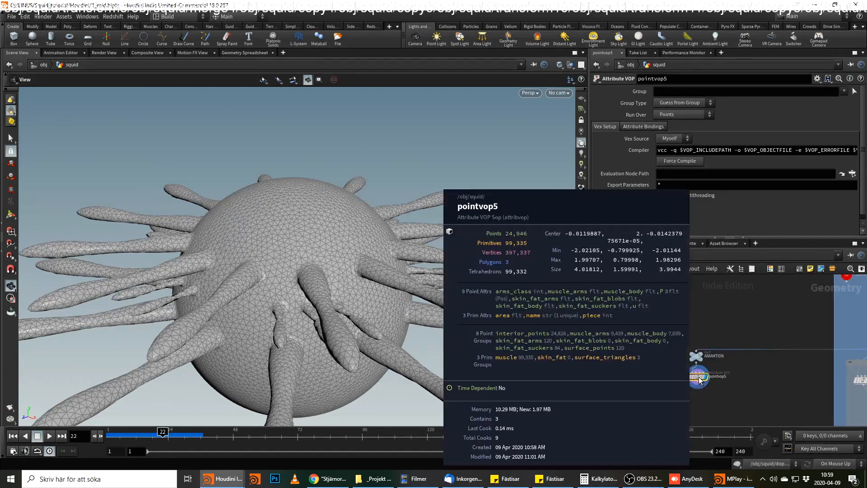
pyautogui.doubleClick(699, 378)
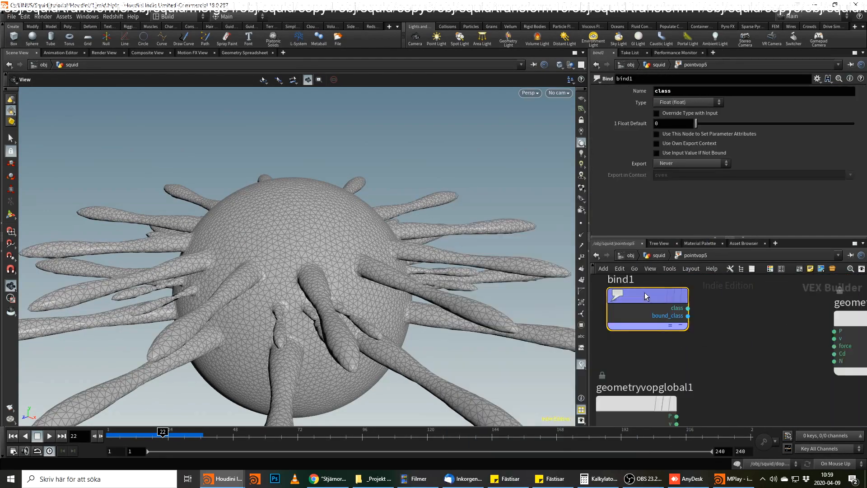
pyautogui.click(663, 90)
pyautogui.write('arms')
pyautogui.write('_')
pyautogui.press('Return')
# Connect the Bind's arms_class output to Cd and return to the squid network.
pyautogui.click(688, 308)
pyautogui.click(835, 353)
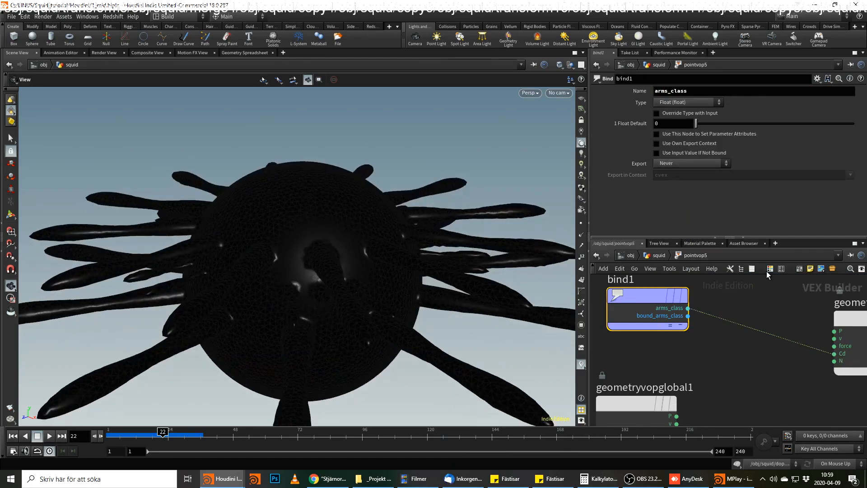
pyautogui.click(655, 255)
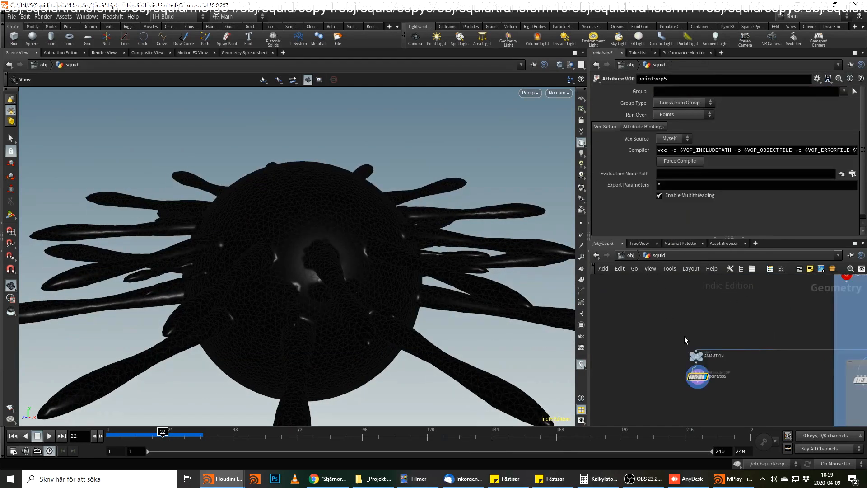
# Check the Point VOP's point attributes and set the type of the arms_class Bind inside it to Integer.
pyautogui.middleClick(701, 380)
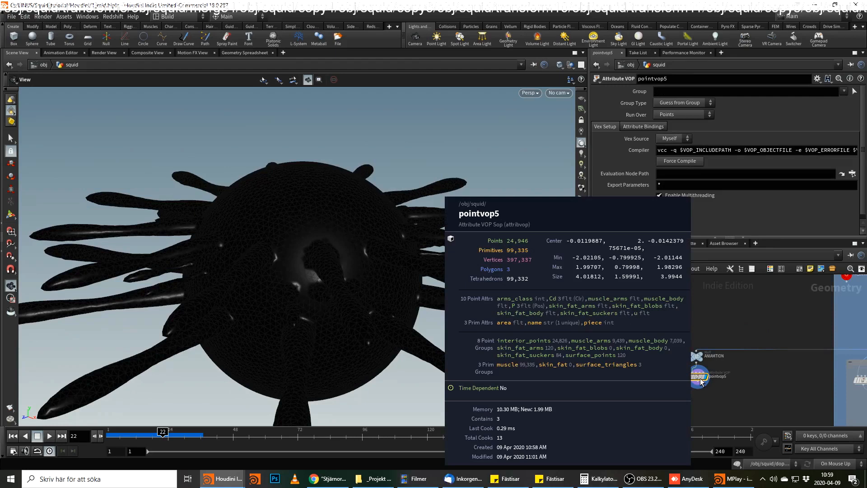
pyautogui.doubleClick(697, 378)
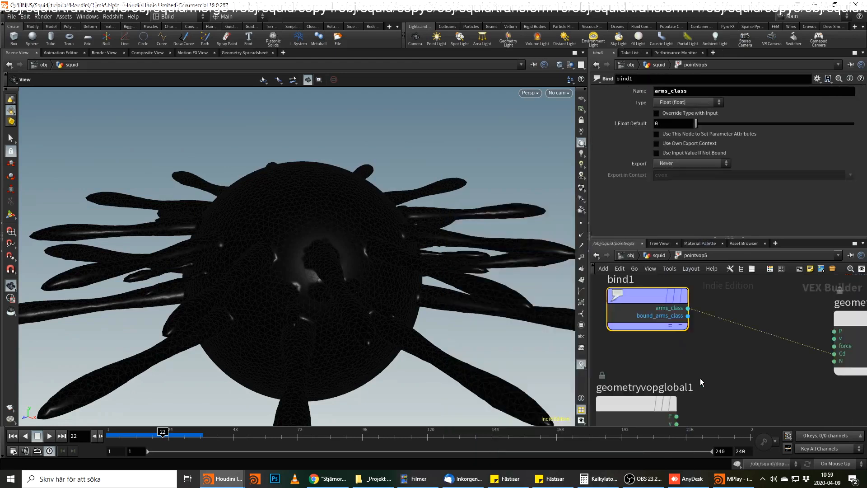
pyautogui.click(686, 102)
pyautogui.click(678, 111)
# Remove the old wire into Cd, reconnect the Bind's arms_class output to Cd and return to the squid network.
pyautogui.moveTo(756, 315); pyautogui.dragTo(734, 337)
pyautogui.press('Delete')
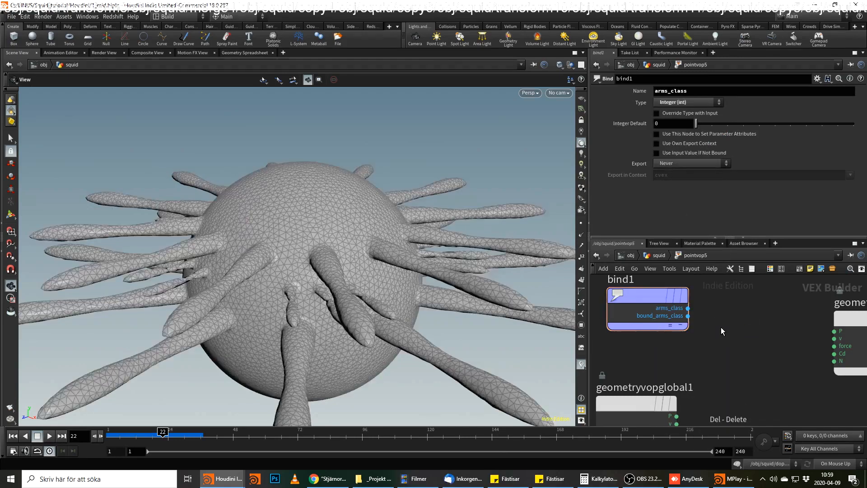
pyautogui.click(687, 308)
pyautogui.click(834, 354)
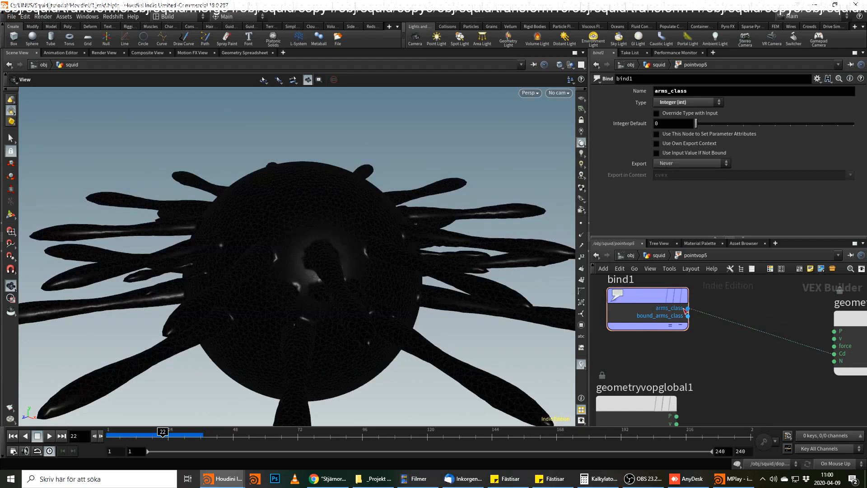
pyautogui.click(657, 255)
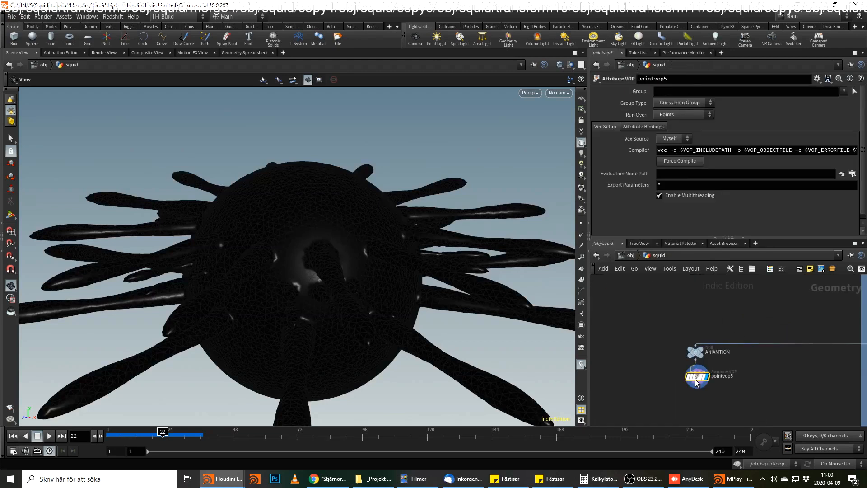
# Filter the Geometry Spreadsheet's attributes to arms* and examine the Point VOP's arms_class values down to the last points.
pyautogui.click(245, 52)
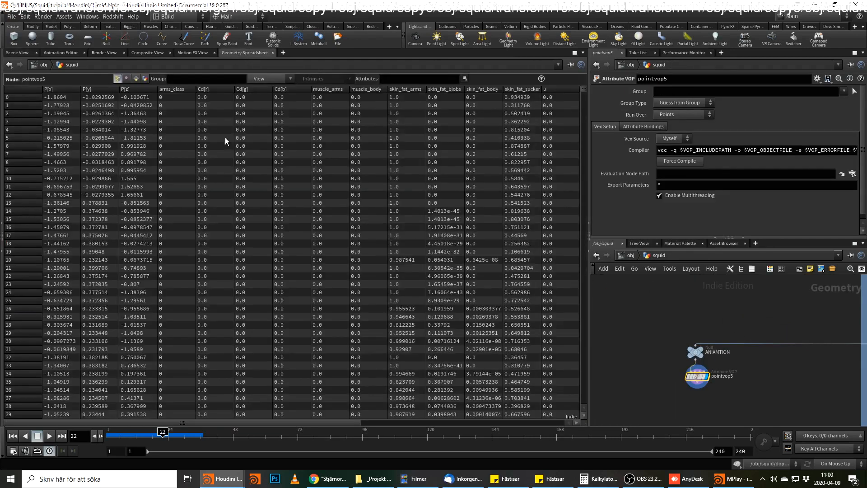
pyautogui.click(415, 79)
pyautogui.press('Return')
pyautogui.moveTo(583, 87); pyautogui.dragTo(583, 402)
# Locate connectivity2 and attribtransfer3 in the static muscle network and examine the arms_class values and attributes there.
pyautogui.scroll(-3, 787, 321)
pyautogui.moveTo(781, 295); pyautogui.dragTo(663, 356, button='middle')
pyautogui.scroll(-3, 662, 356)
pyautogui.scroll(-3, 722, 318)
pyautogui.moveTo(722, 314); pyautogui.dragTo(697, 406, button='middle')
pyautogui.moveTo(722, 291); pyautogui.dragTo(768, 318, button='middle')
pyautogui.scroll(1, 741, 314)
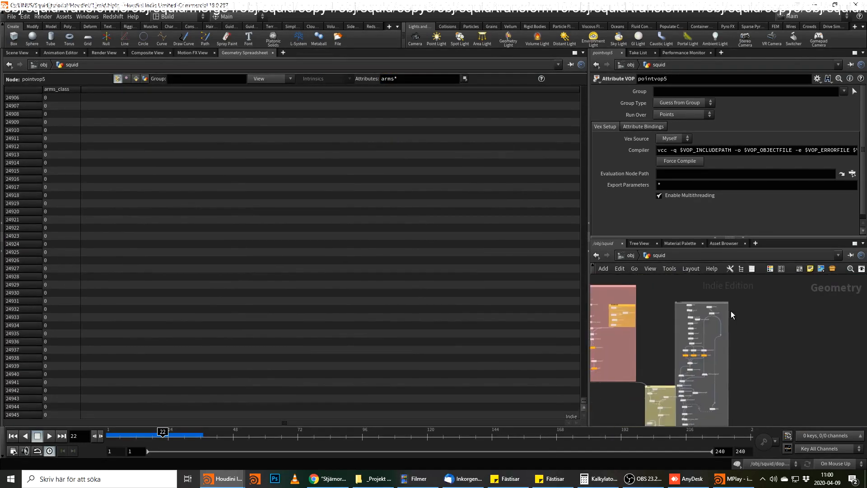
pyautogui.scroll(5, 698, 292)
pyautogui.moveTo(642, 295); pyautogui.dragTo(804, 308, button='middle')
pyautogui.scroll(-3, 800, 309)
pyautogui.moveTo(782, 407); pyautogui.dragTo(728, 299, button='middle')
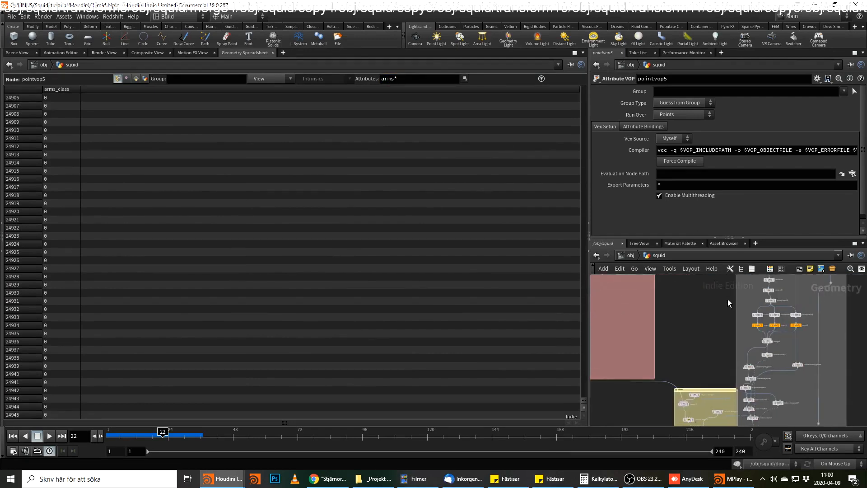
pyautogui.scroll(4, 728, 304)
pyautogui.moveTo(732, 337); pyautogui.dragTo(599, 256, button='middle')
pyautogui.scroll(1, 710, 362)
pyautogui.moveTo(691, 354); pyautogui.dragTo(747, 325, button='middle')
pyautogui.moveTo(732, 253); pyautogui.dragTo(729, 323, button='middle')
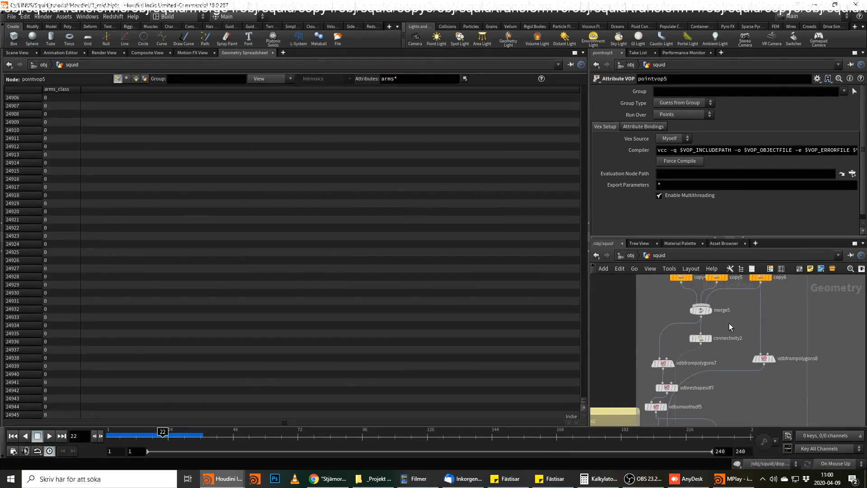
pyautogui.click(703, 339)
pyautogui.moveTo(750, 359); pyautogui.dragTo(758, 292, button='middle')
pyautogui.click(666, 331)
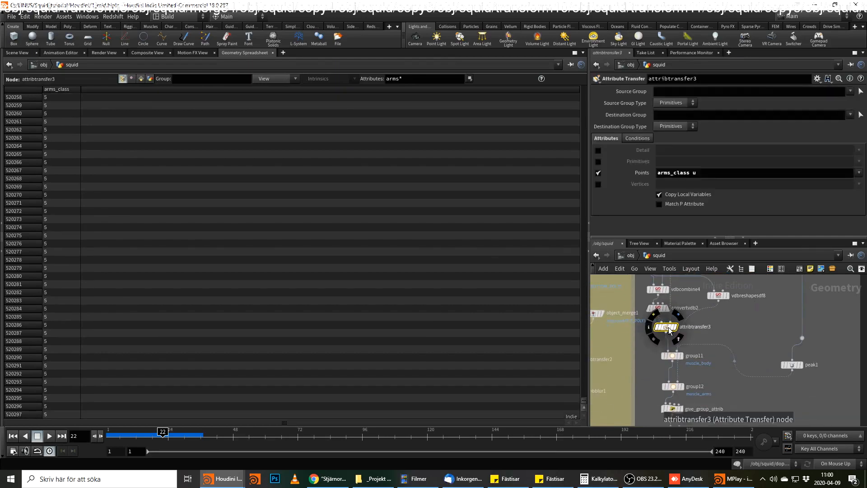
pyautogui.middleClick(669, 330)
# Display OUT_STATIC_MUSCLE and examine its arms_class values across the point list.
pyautogui.moveTo(757, 402); pyautogui.dragTo(760, 295, button='middle')
pyautogui.click(695, 378)
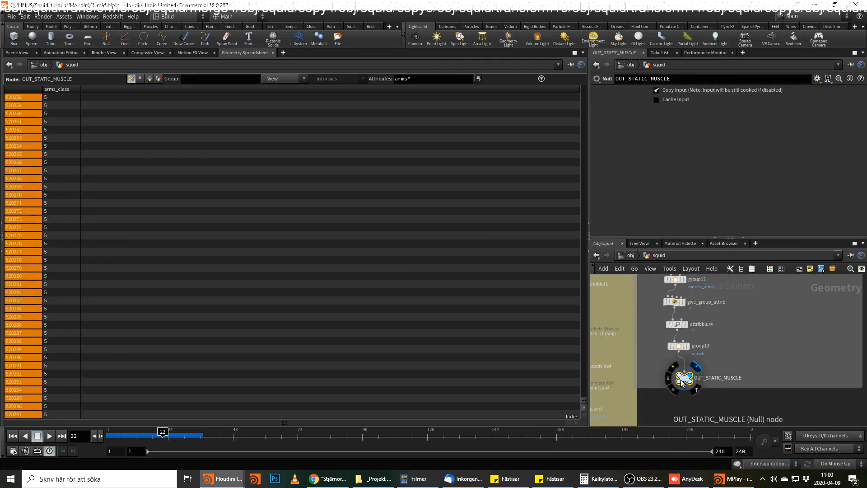
pyautogui.middleClick(694, 377)
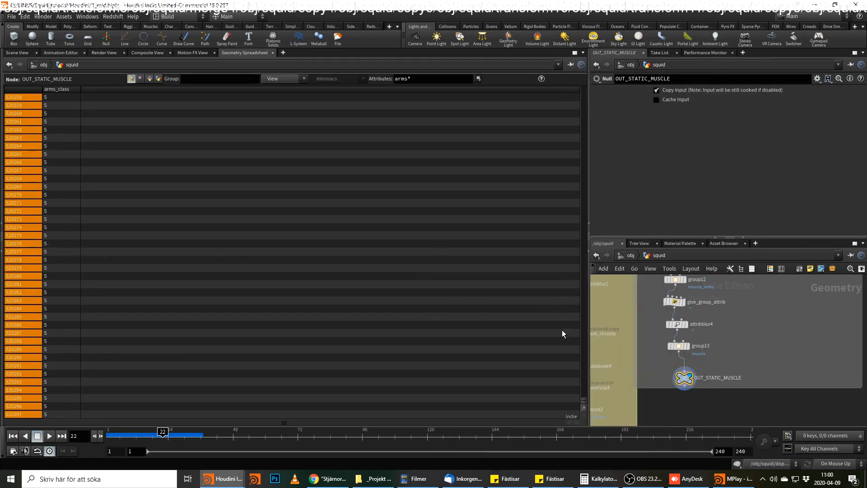
pyautogui.moveTo(581, 394); pyautogui.dragTo(577, 165)
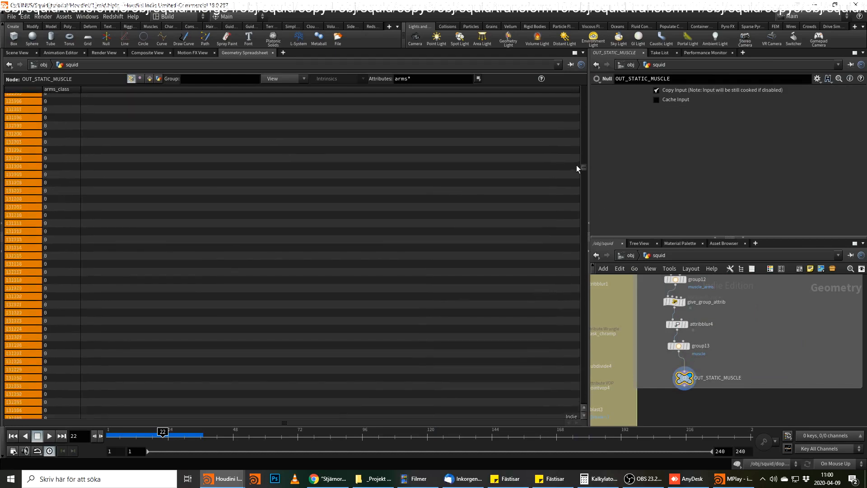
# Go to the VELLUM SETUP box and examine the arms_class values and node info of the low_res1 file cache.
pyautogui.scroll(-2, 780, 367)
pyautogui.moveTo(716, 400)
pyautogui.mouseDown(button='middle')
pyautogui.moveTo(732, 274)
pyautogui.moveTo(795, 225)
pyautogui.mouseUp(button='middle')
pyautogui.moveTo(763, 399); pyautogui.dragTo(859, 236, button='middle')
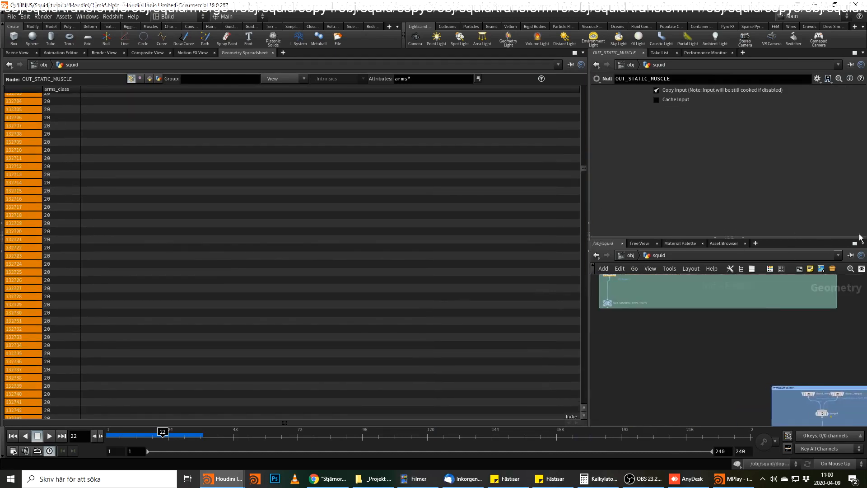
pyautogui.moveTo(693, 406); pyautogui.dragTo(695, 338, button='middle')
pyautogui.moveTo(843, 350); pyautogui.dragTo(640, 318, button='middle')
pyautogui.scroll(3, 639, 318)
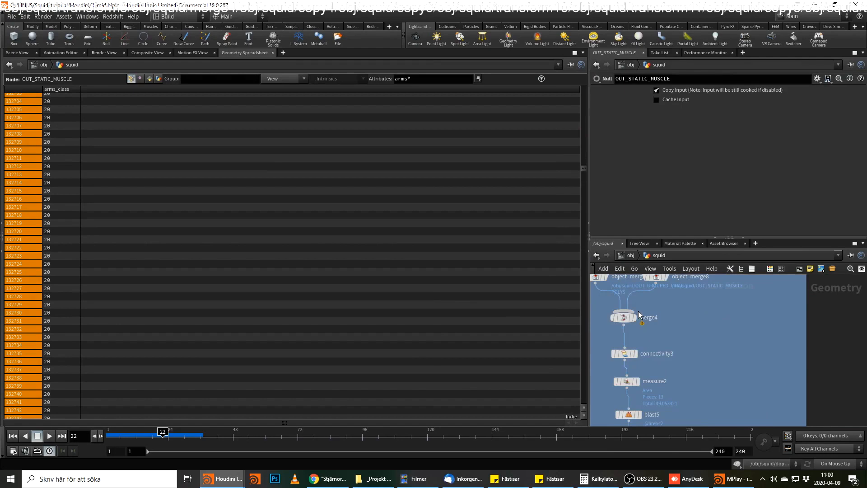
pyautogui.moveTo(681, 356); pyautogui.dragTo(691, 290, button='middle')
pyautogui.moveTo(674, 373); pyautogui.dragTo(694, 322, button='middle')
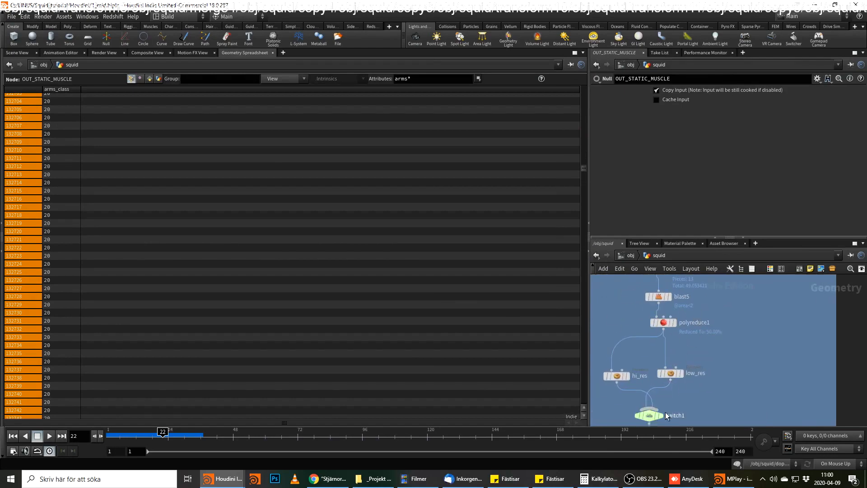
pyautogui.moveTo(685, 385); pyautogui.dragTo(723, 300, button='middle')
pyautogui.click(720, 364)
pyautogui.middleClick(720, 364)
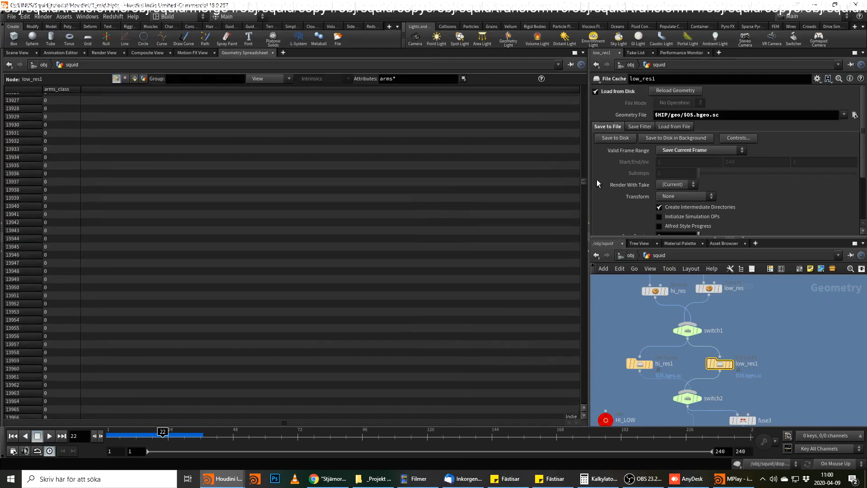
# Display blast5 upstream of the Polyreduce and check its node info for the arms_class attribute.
pyautogui.scroll(-2, 806, 307)
pyautogui.moveTo(782, 306); pyautogui.dragTo(767, 360, button='middle')
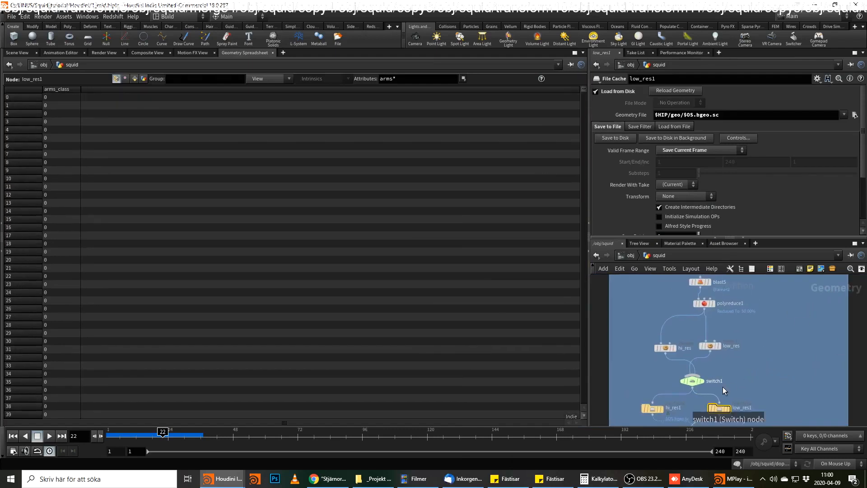
pyautogui.moveTo(738, 295); pyautogui.dragTo(738, 340, button='middle')
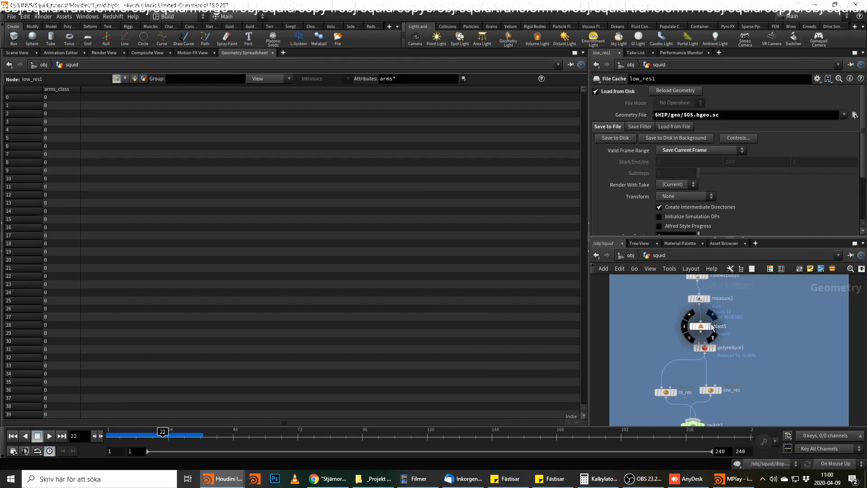
pyautogui.click(701, 326)
pyautogui.middleClick(702, 329)
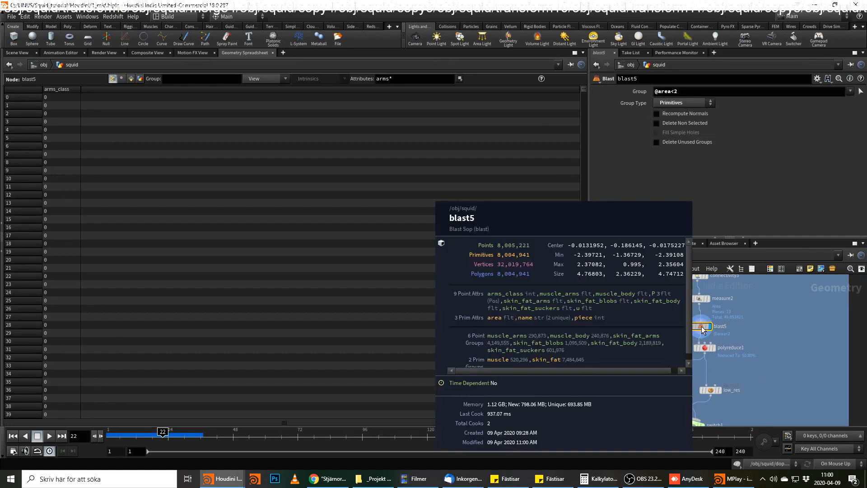
# Examine the arms_class values of the last points at connectivity3 and compare them with blast5.
pyautogui.moveTo(745, 302); pyautogui.dragTo(736, 347, button='middle')
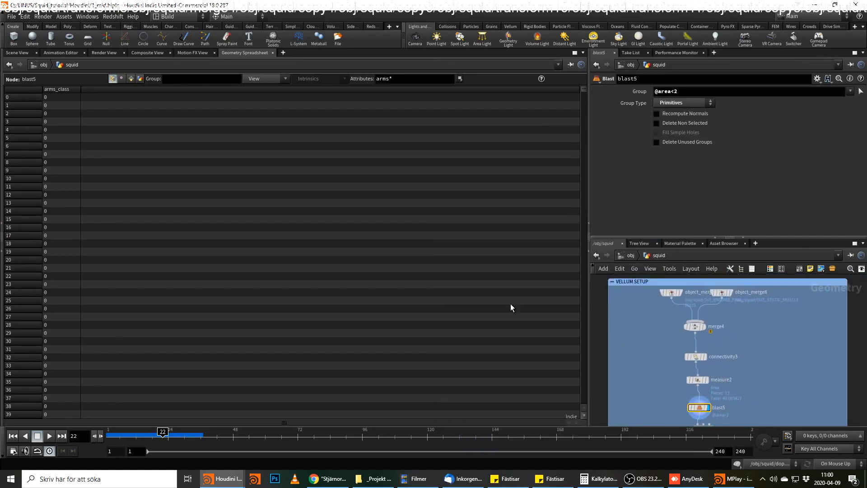
pyautogui.click(695, 356)
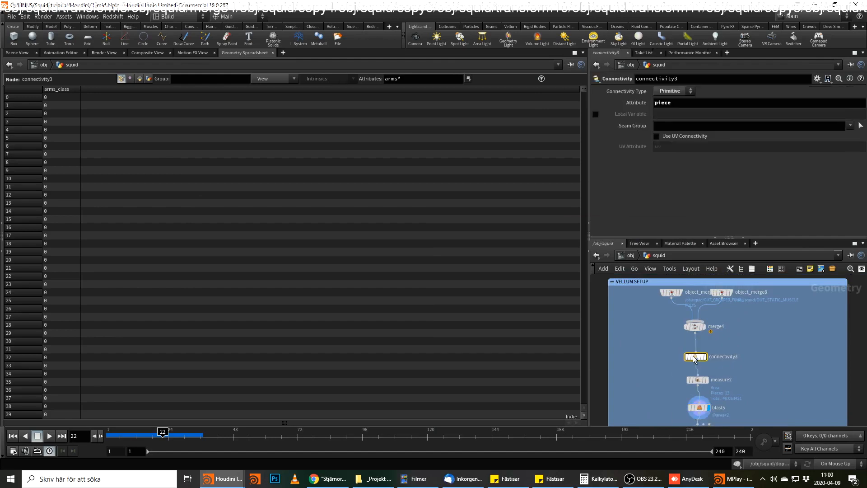
pyautogui.moveTo(585, 89); pyautogui.dragTo(585, 412)
pyautogui.moveTo(766, 379); pyautogui.dragTo(763, 351, button='middle')
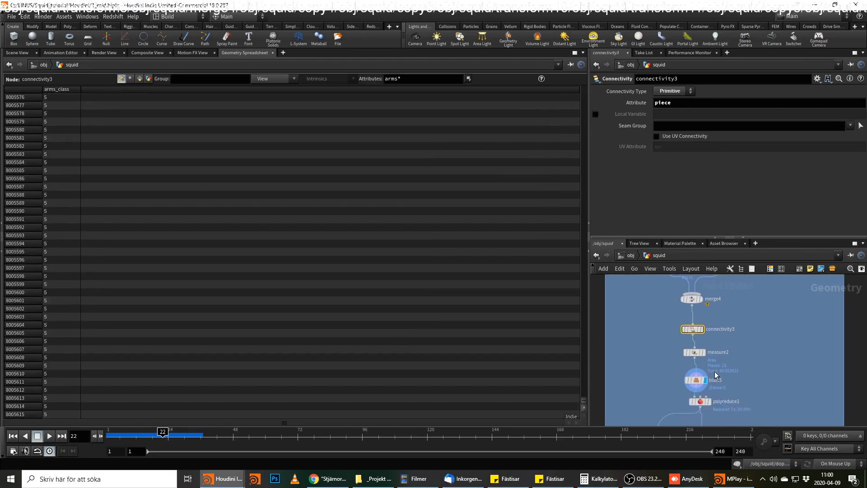
pyautogui.click(698, 381)
pyautogui.middleClick(698, 381)
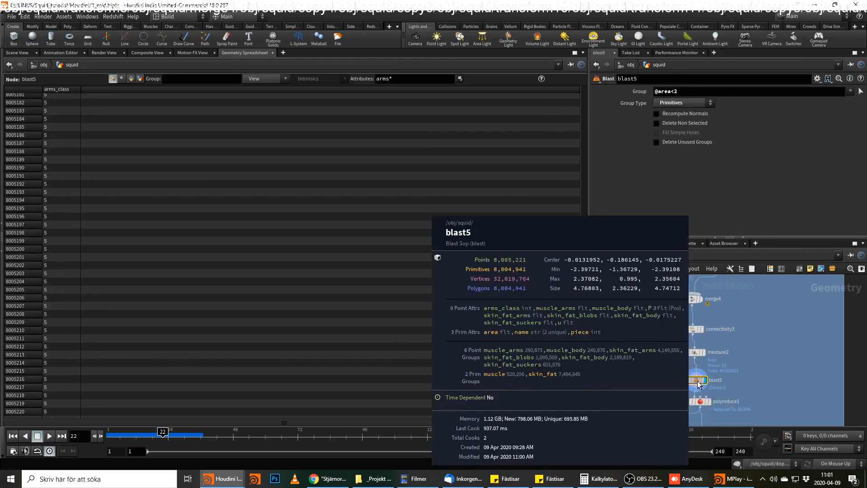
# Examine the arms_class values on the low_res1 file cache and the low_res Remesh node.
pyautogui.moveTo(695, 380); pyautogui.dragTo(686, 338, button='middle')
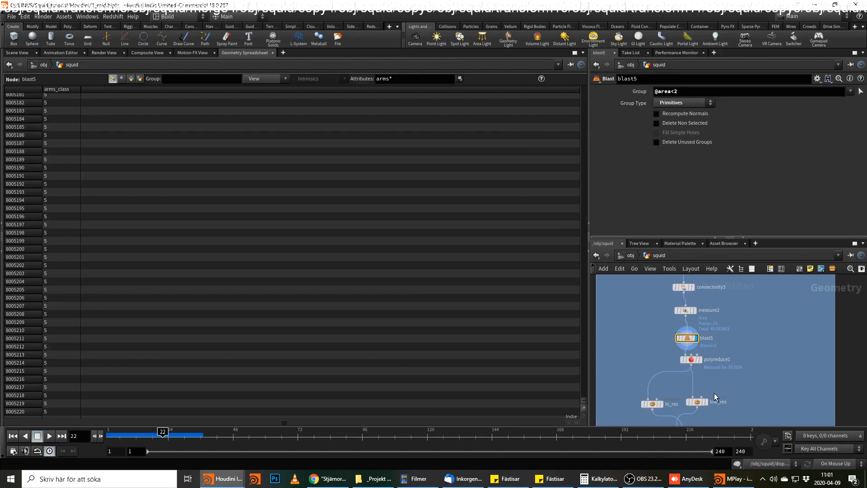
pyautogui.moveTo(734, 362); pyautogui.dragTo(741, 313, button='middle')
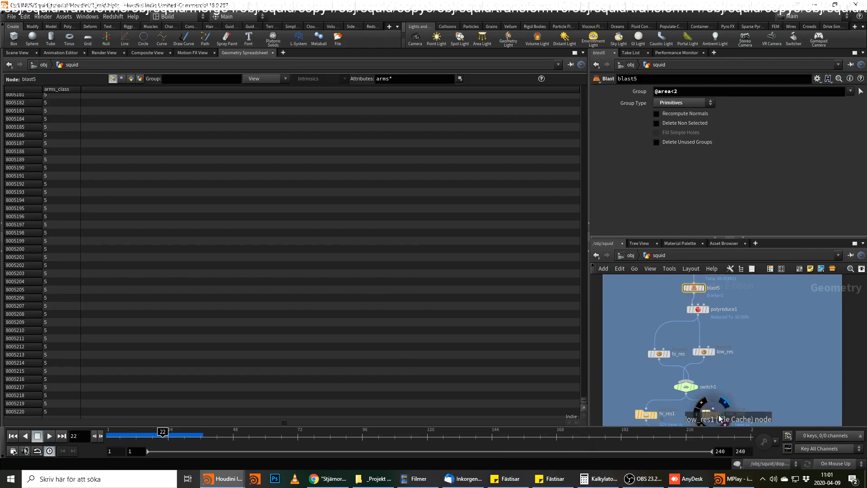
pyautogui.click(721, 416)
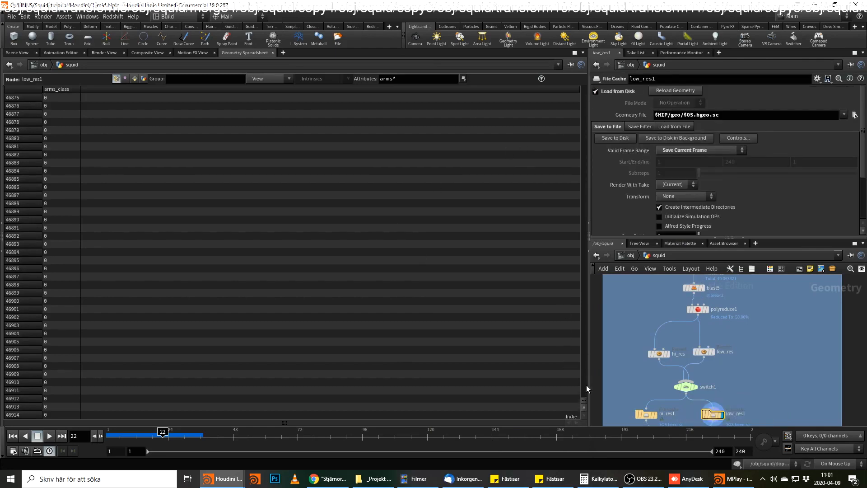
pyautogui.moveTo(584, 397); pyautogui.dragTo(571, 102)
pyautogui.click(704, 351)
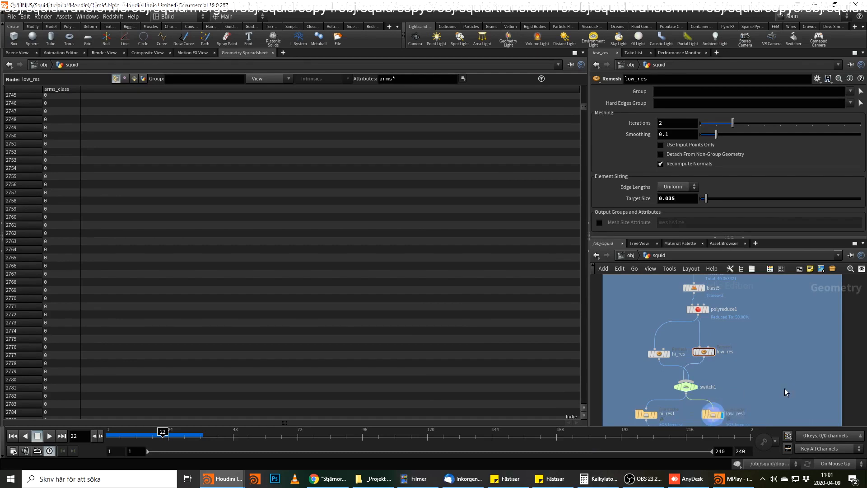
# Insert an Attribute Transfer node on the wire between switch1 and low_res1.
pyautogui.moveTo(721, 424); pyautogui.dragTo(715, 364, button='middle')
pyautogui.press('Tab')
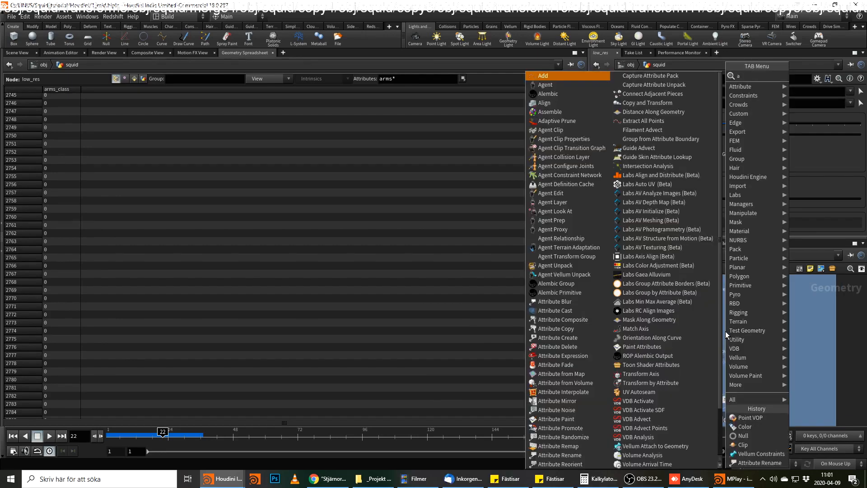
pyautogui.press('Escape')
pyautogui.moveTo(712, 330)
pyautogui.mouseDown(button='middle')
pyautogui.moveTo(714, 378)
pyautogui.moveTo(724, 332)
pyautogui.mouseUp(button='middle')
pyautogui.moveTo(697, 339); pyautogui.dragTo(694, 324)
pyautogui.press('Tab')
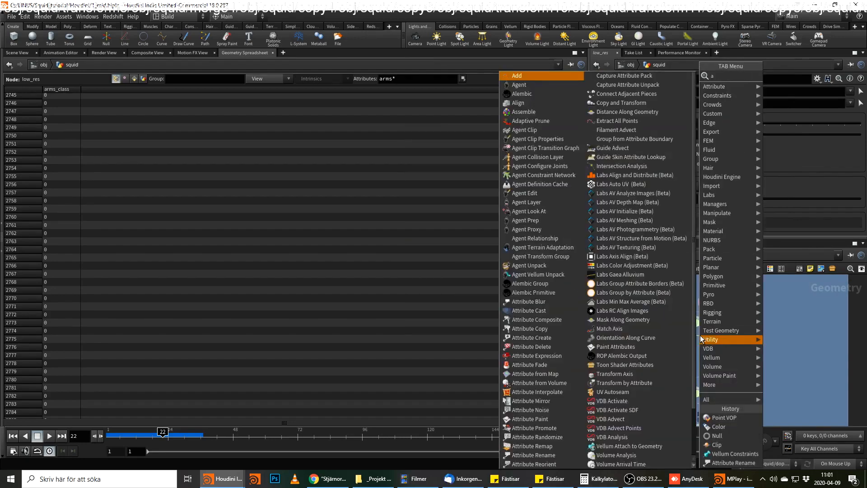
pyautogui.write('att tr')
pyautogui.press('Return')
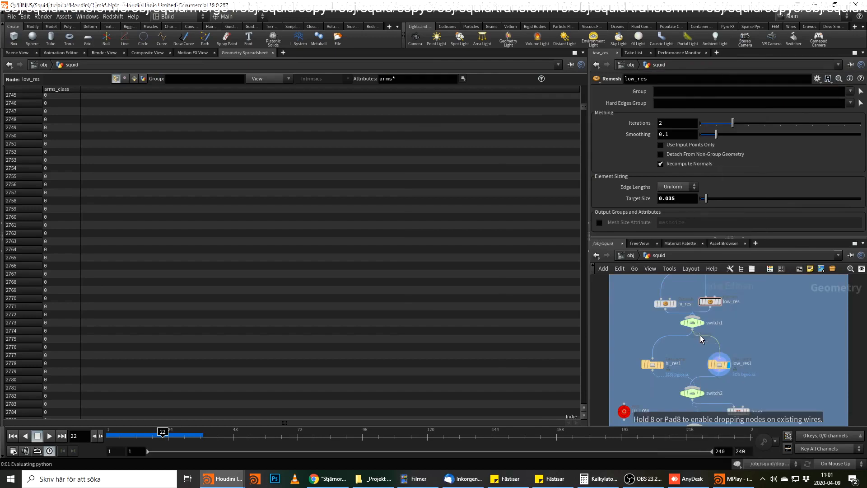
pyautogui.click(702, 345)
# Connect the new Attribute Transfer node's output to hi_res1 as well and tidy its position below switch1.
pyautogui.click(700, 351)
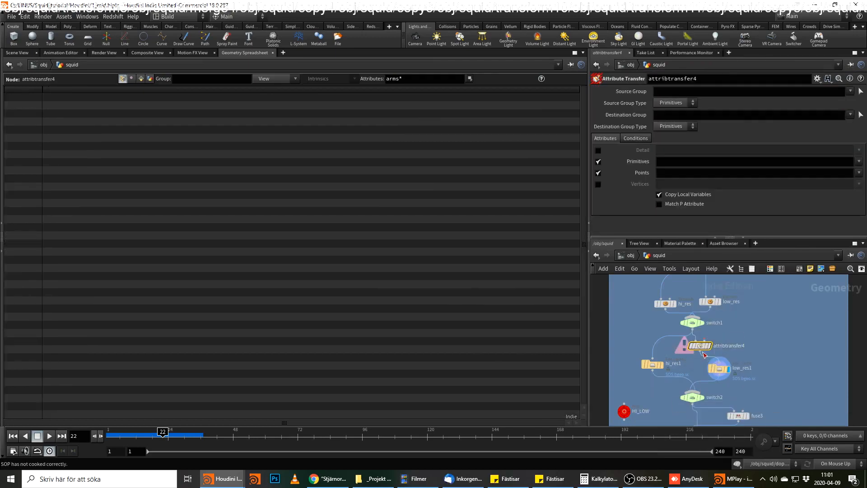
pyautogui.click(649, 357)
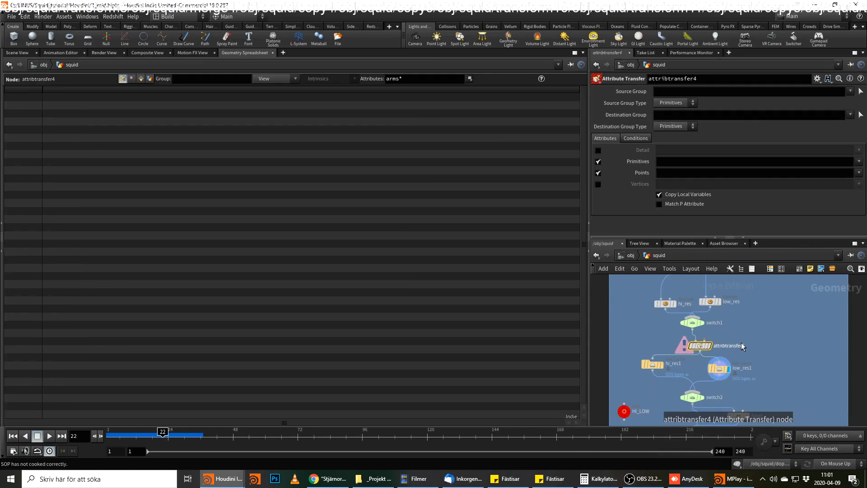
pyautogui.moveTo(697, 346); pyautogui.dragTo(692, 345)
# Wire the second input of the Attribute Transfer node below switch1 up to object_merge8 as the attribute source.
pyautogui.click(700, 339)
pyautogui.moveTo(777, 294); pyautogui.dragTo(756, 408, button='middle')
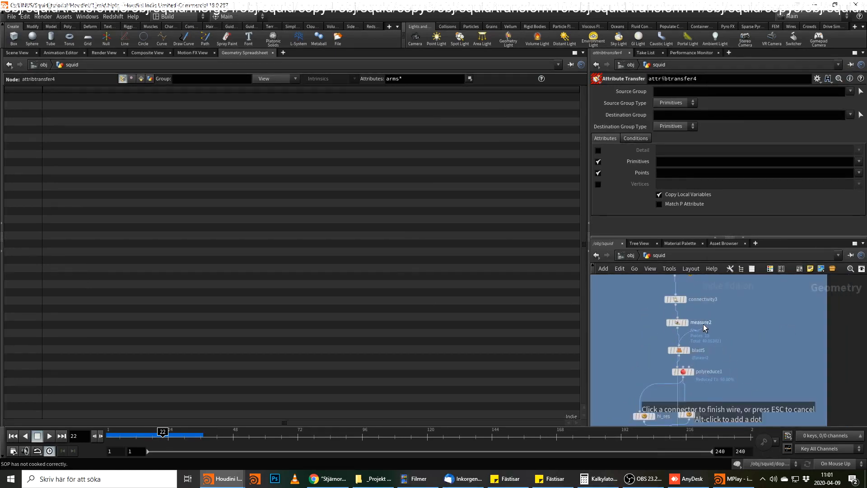
pyautogui.moveTo(714, 301); pyautogui.dragTo(714, 346, button='middle')
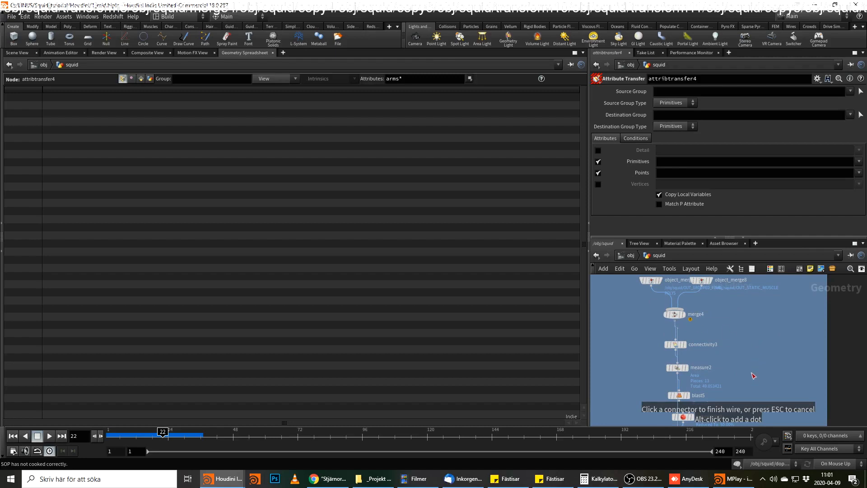
# Turn off primitive attributes on the Attribute Transfer node and restrict its point attributes to arms_class.
pyautogui.click(598, 161)
pyautogui.click(671, 172)
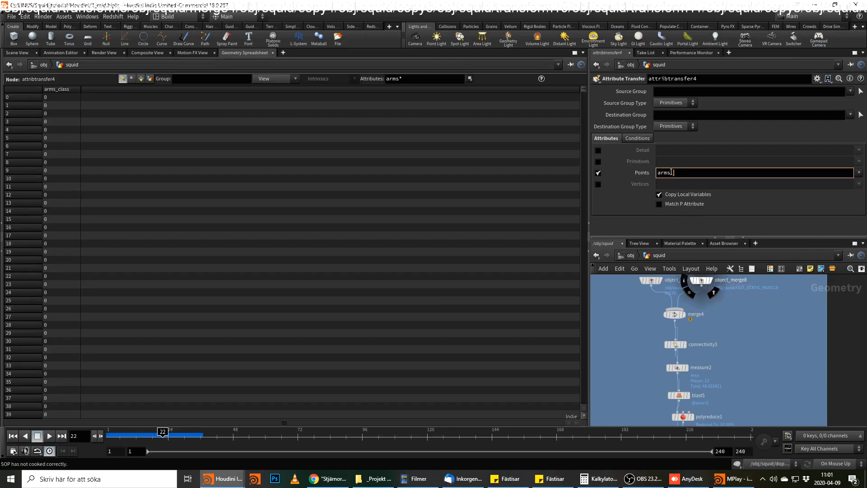
pyautogui.press('Return')
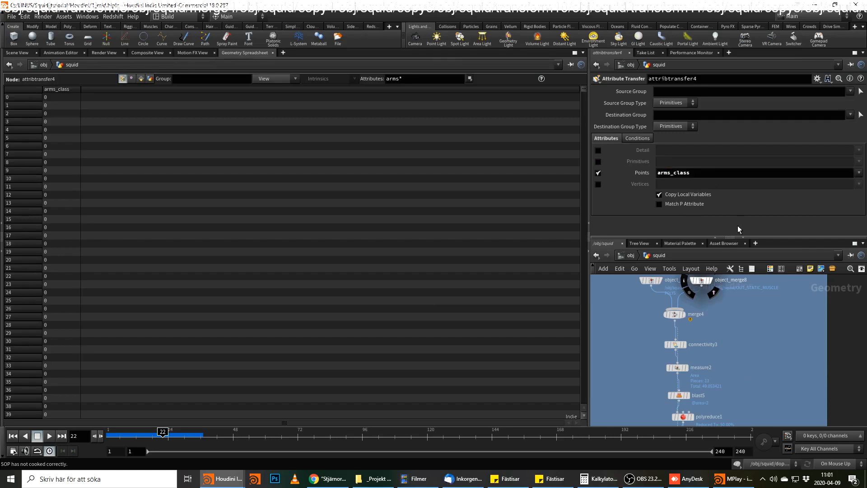
# Examine the arms_class values of the last points at attribtransfer4 and at the low_res1 file cache.
pyautogui.click(636, 138)
pyautogui.moveTo(769, 414); pyautogui.dragTo(748, 282, button='middle')
pyautogui.click(678, 332)
pyautogui.moveTo(582, 89); pyautogui.dragTo(587, 410)
pyautogui.moveTo(768, 355); pyautogui.dragTo(766, 332, button='middle')
pyautogui.click(691, 328)
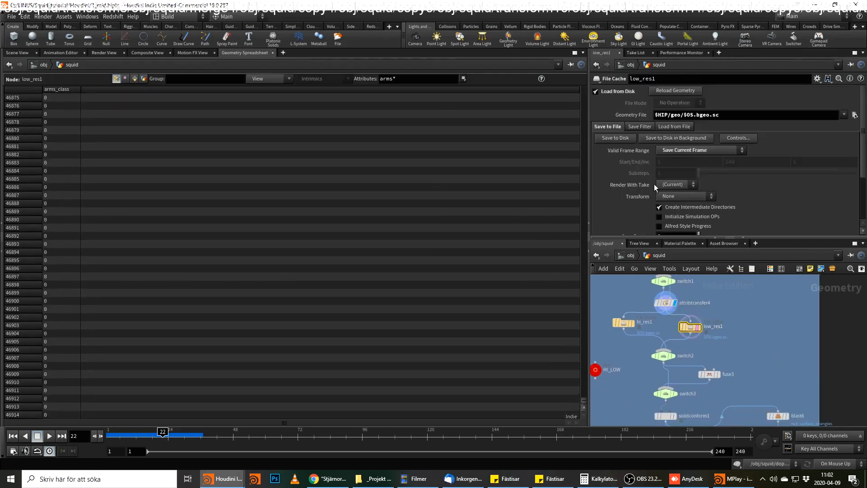
# Open the pointvop5 network below the ANIAMTION null and show its result in the 3D viewport.
pyautogui.moveTo(755, 361); pyautogui.dragTo(760, 325, button='middle')
pyautogui.scroll(-3, 760, 322)
pyautogui.moveTo(731, 391); pyautogui.dragTo(741, 342, button='middle')
pyautogui.moveTo(666, 357); pyautogui.dragTo(858, 320, button='middle')
pyautogui.scroll(4, 765, 340)
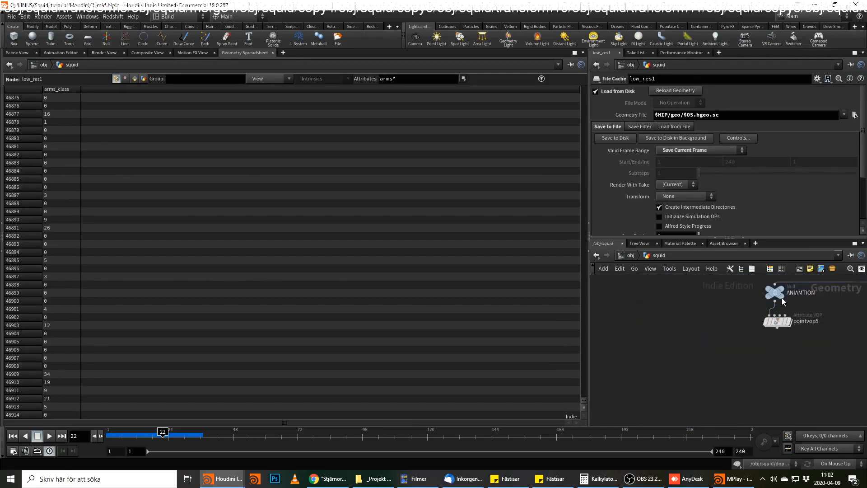
pyautogui.moveTo(786, 320)
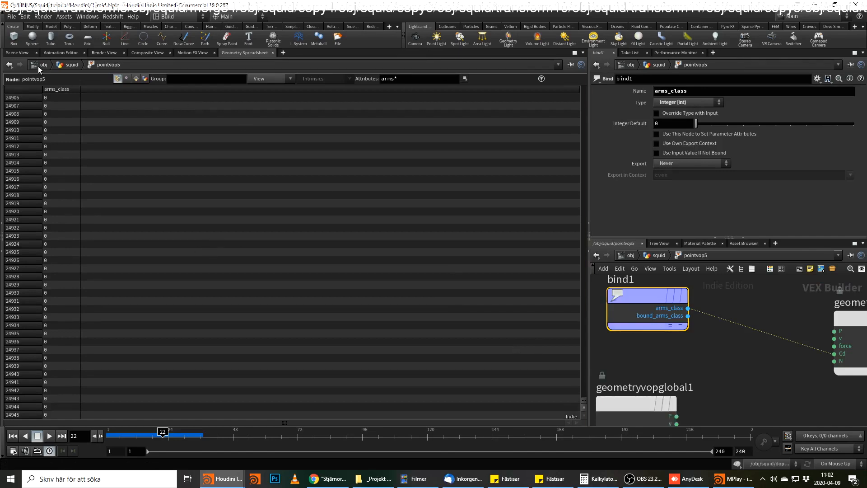
pyautogui.click(17, 52)
pyautogui.moveTo(307, 221); pyautogui.dragTo(375, 185)
pyautogui.doubleClick(777, 323)
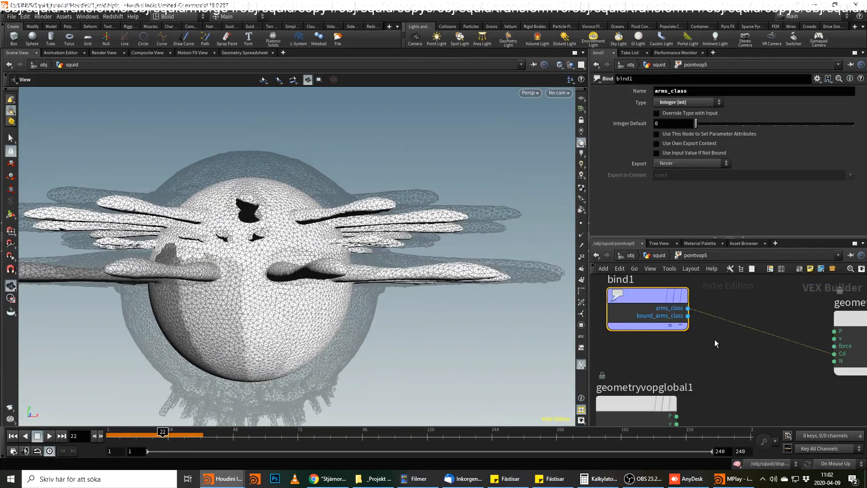
# Insert a Random node on the wire between bind1's arms_class output and Cd, and inspect the resulting arm shading.
pyautogui.press('Tab')
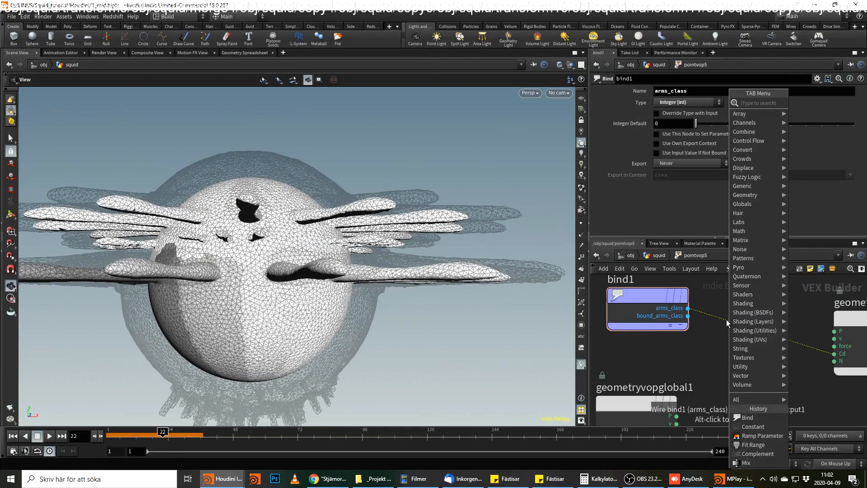
pyautogui.write('ramo')
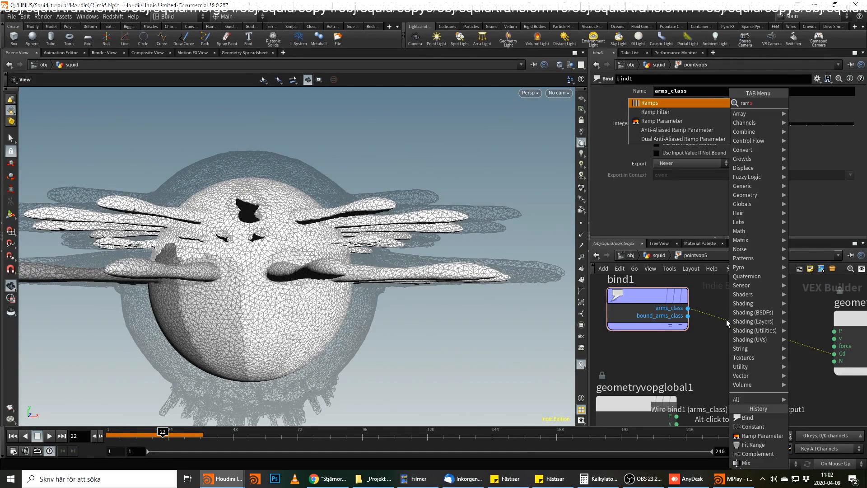
pyautogui.press('BackSpace')
pyautogui.press('BackSpace')
pyautogui.press('Return')
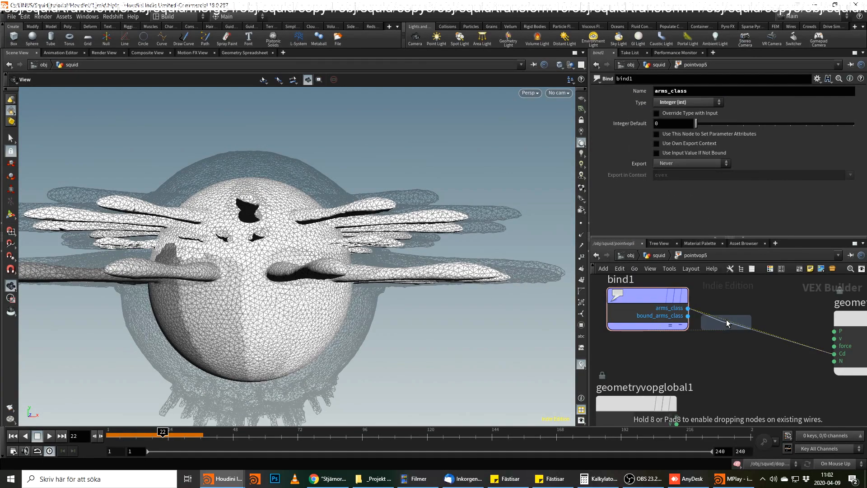
pyautogui.click(727, 323)
pyautogui.moveTo(368, 240); pyautogui.dragTo(422, 237)
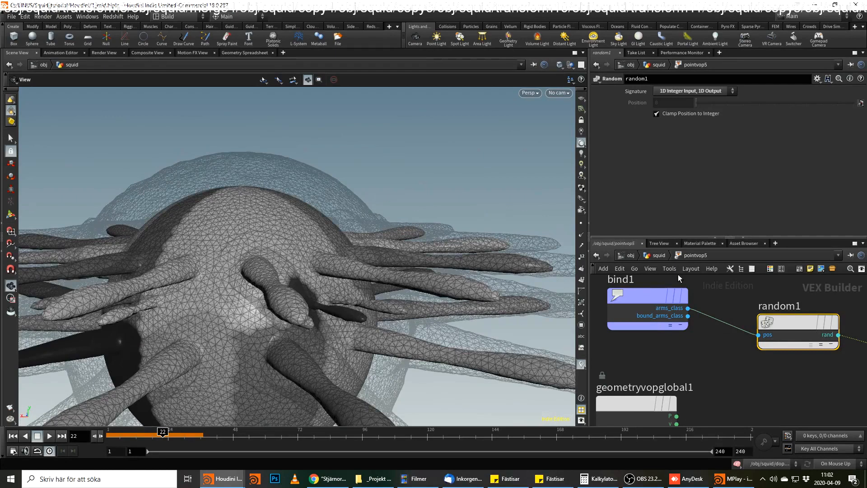
pyautogui.moveTo(367, 286); pyautogui.dragTo(325, 253)
pyautogui.moveTo(782, 319); pyautogui.dragTo(749, 313)
pyautogui.click(801, 330)
pyautogui.press('Tab')
pyautogui.write('ra')
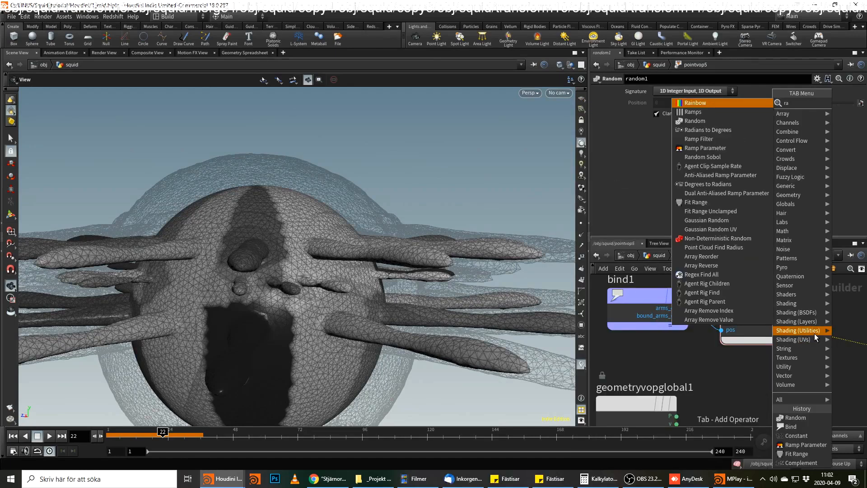
pyautogui.write('mp')
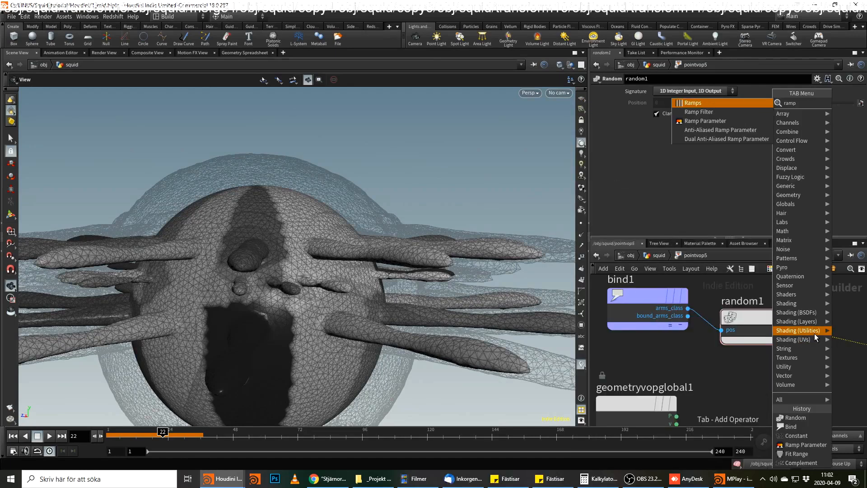
pyautogui.press('Escape')
pyautogui.moveTo(757, 324); pyautogui.dragTo(750, 354)
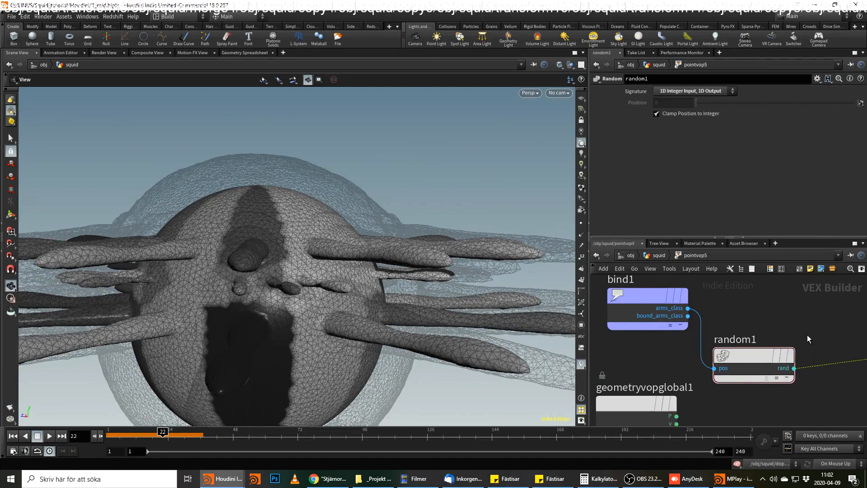
# Delete the Random node feeding Cd in pointvop5 and return to the squid network.
pyautogui.moveTo(806, 334); pyautogui.dragTo(687, 343, button='middle')
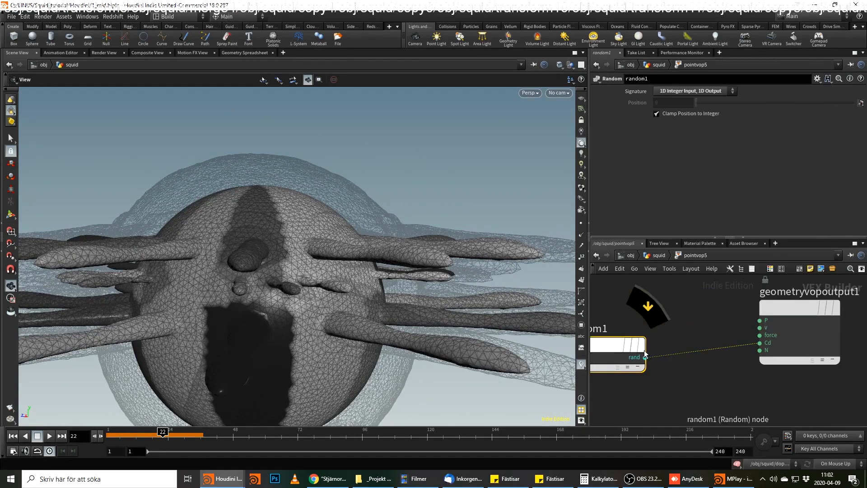
pyautogui.press('Delete')
pyautogui.moveTo(643, 361); pyautogui.dragTo(707, 391, button='middle')
pyautogui.moveTo(752, 315); pyautogui.dragTo(693, 364)
pyautogui.press('Delete')
pyautogui.press('u')
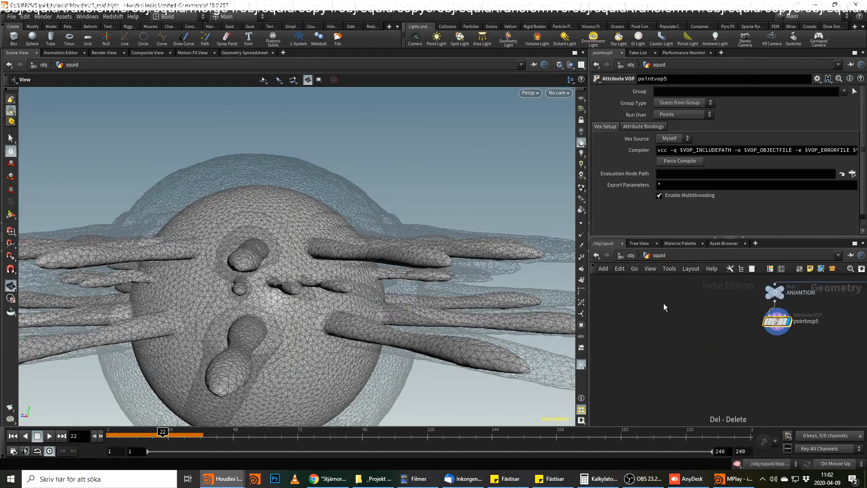
# Examine pointvop5's arms_class point values in the geometry spreadsheet and review its bind1 node.
pyautogui.moveTo(762, 332); pyautogui.dragTo(718, 369, button='middle')
pyautogui.click(244, 53)
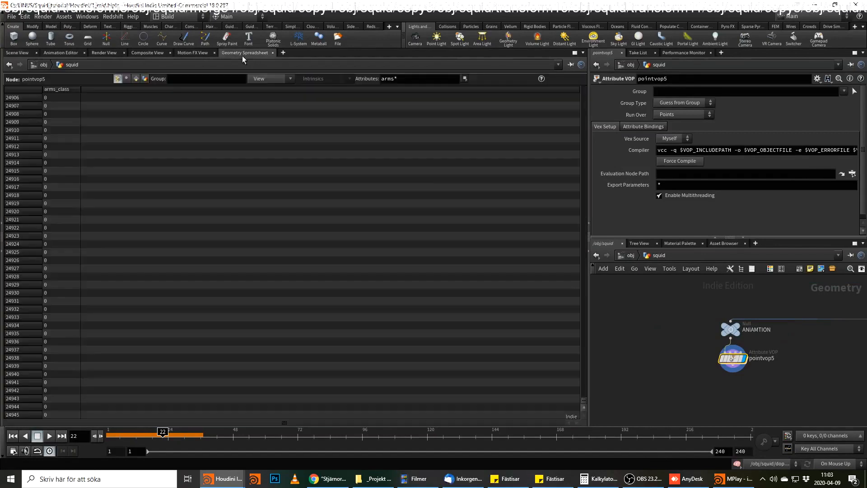
pyautogui.moveTo(586, 403); pyautogui.dragTo(574, 157)
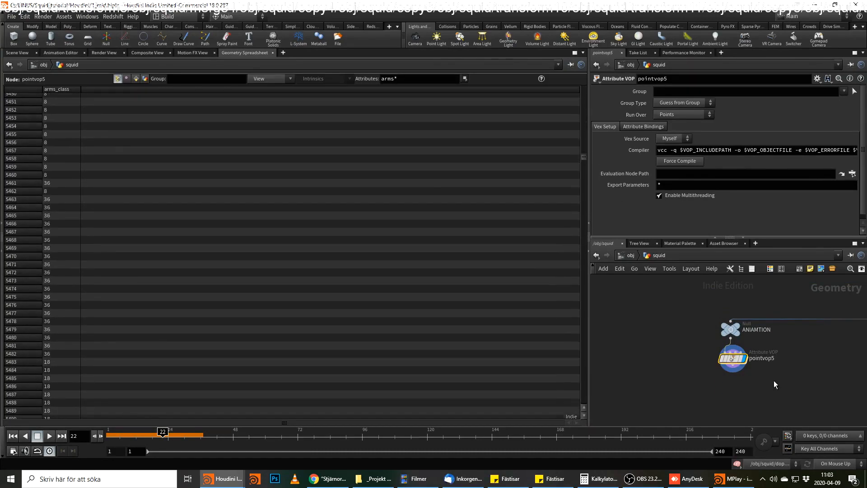
pyautogui.doubleClick(732, 358)
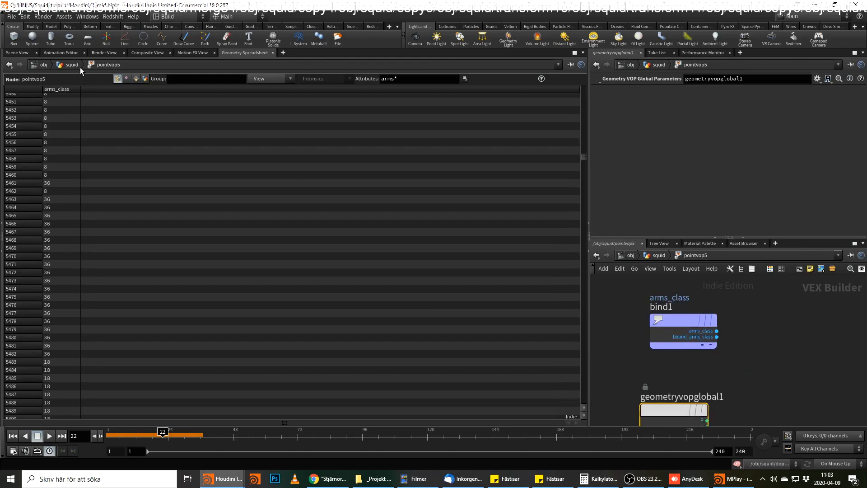
pyautogui.click(22, 54)
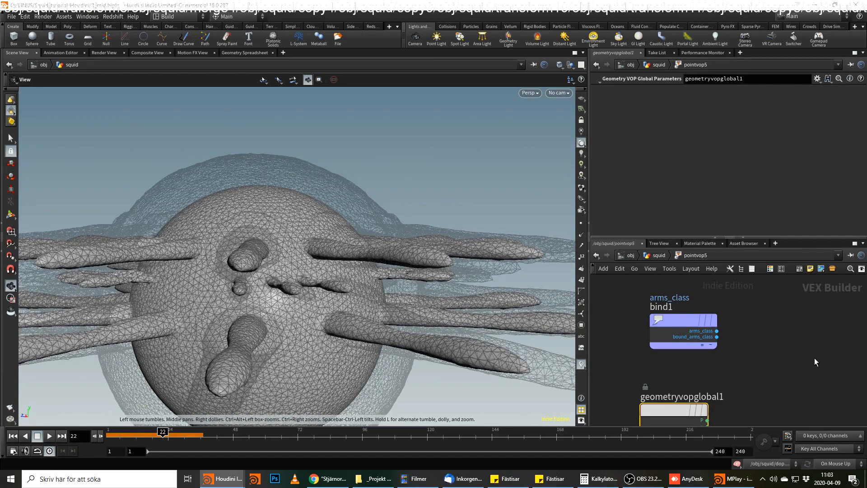
pyautogui.moveTo(678, 320); pyautogui.dragTo(660, 327)
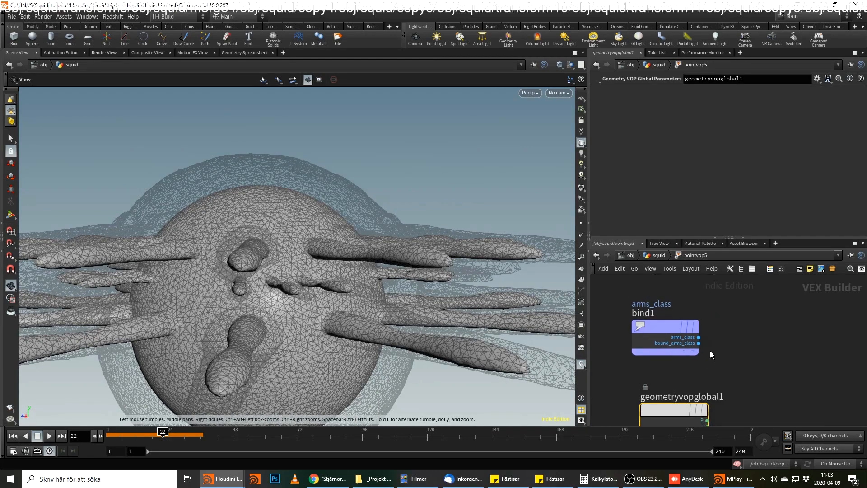
# Insert a Blast node between the ANIAMTION null and pointvop5 in the squid network.
pyautogui.click(660, 256)
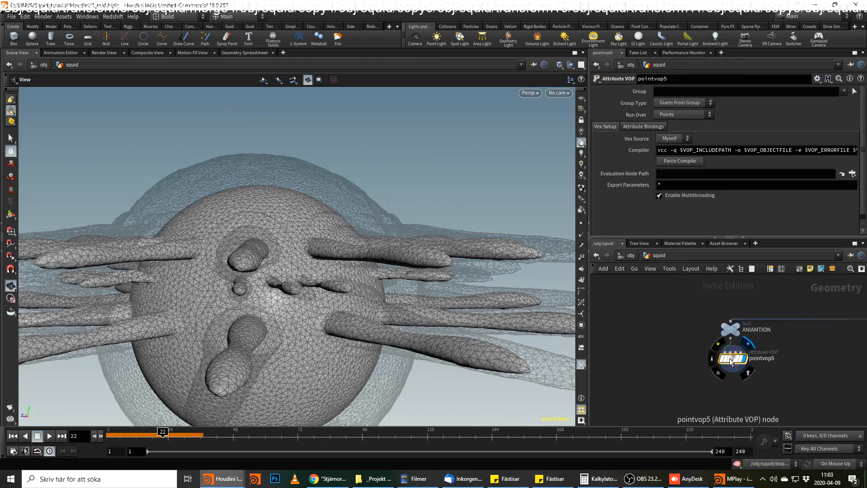
pyautogui.press('Tab')
pyautogui.write('blast')
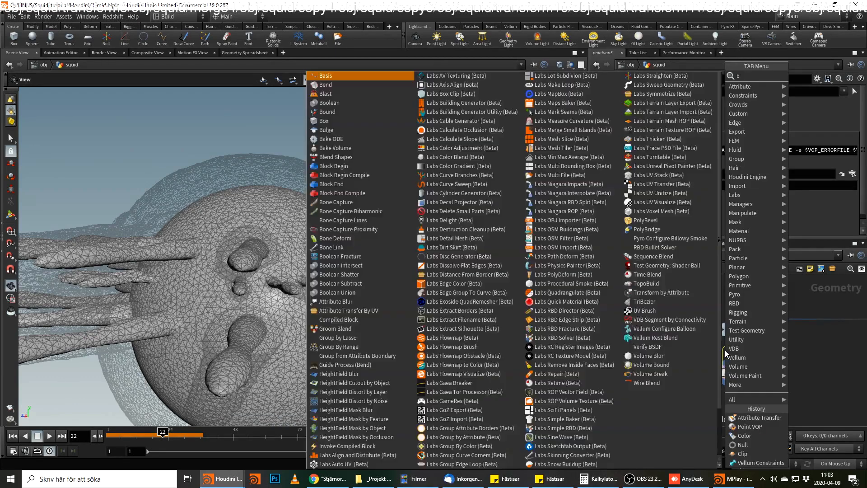
pyautogui.press('Return')
pyautogui.click(725, 351)
pyautogui.click(672, 93)
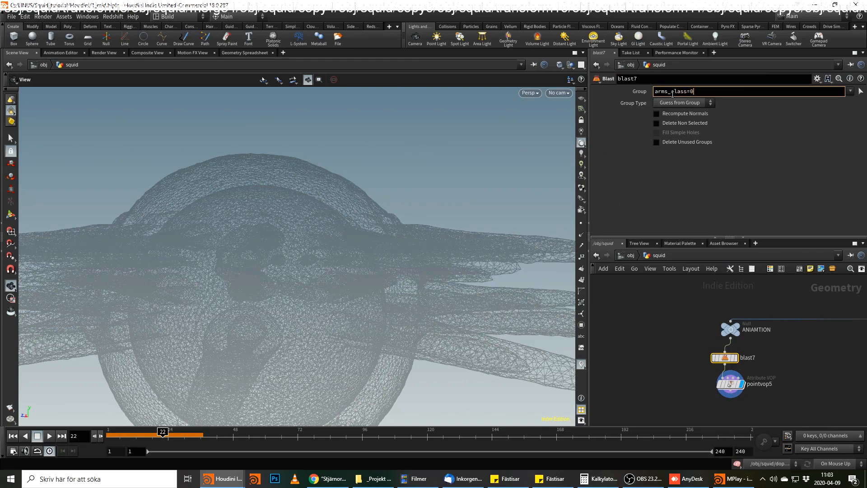
pyautogui.write('@')
pyautogui.hotkey('ctrl', 'a')
pyautogui.write('1')
pyautogui.press('Return')
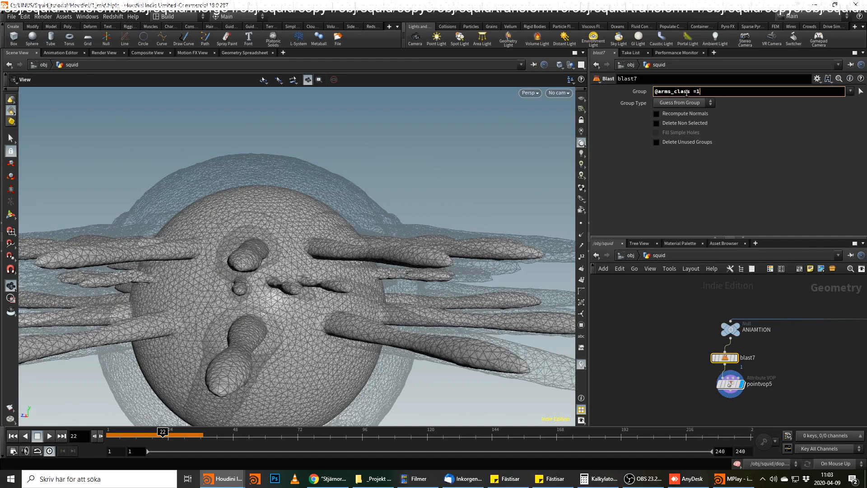
pyautogui.press('Return')
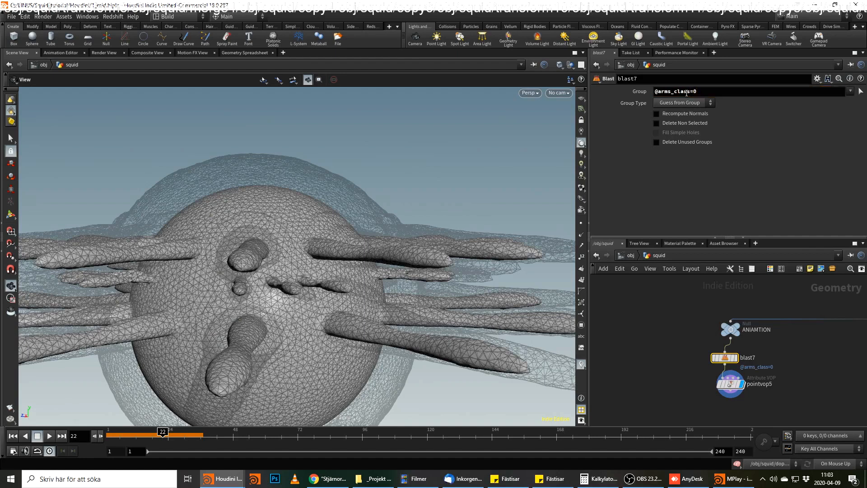
pyautogui.click(688, 104)
pyautogui.click(682, 136)
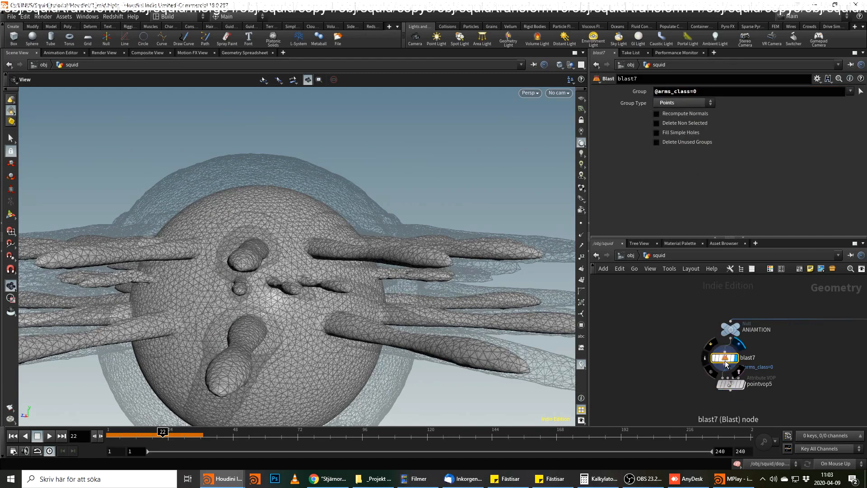
# Check blast7's node information and its arms_class values in the geometry spreadsheet.
pyautogui.middleClick(726, 361)
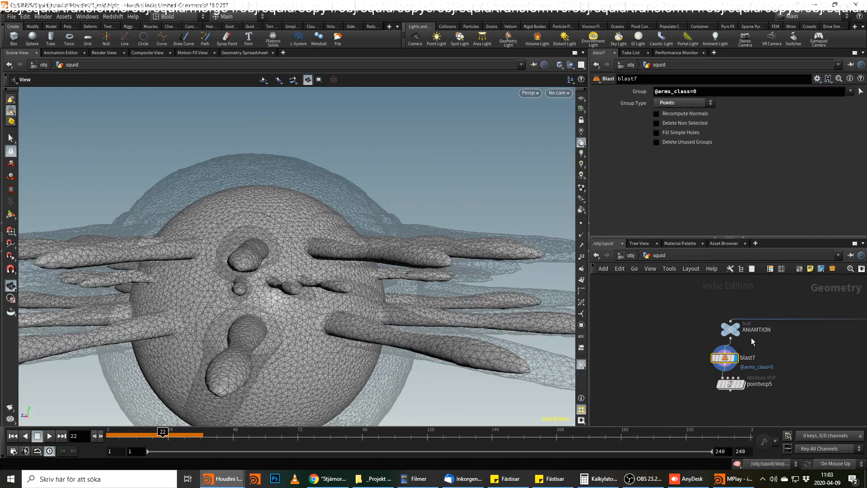
pyautogui.middleClick(727, 362)
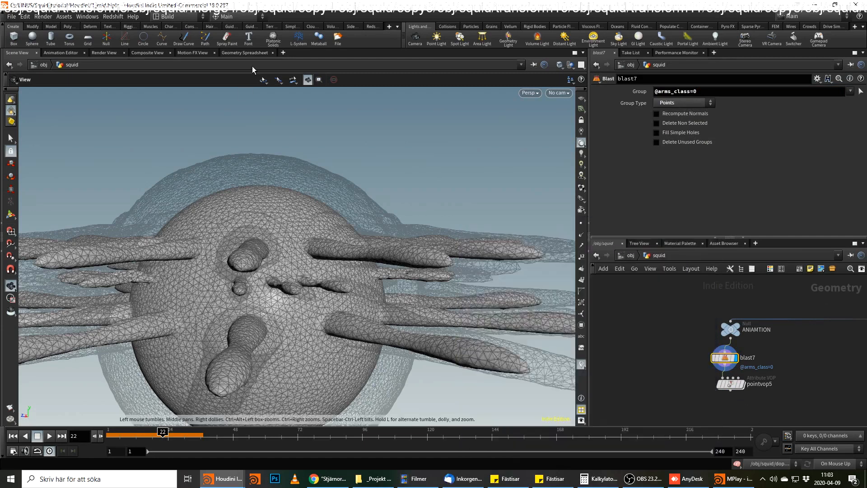
pyautogui.click(241, 54)
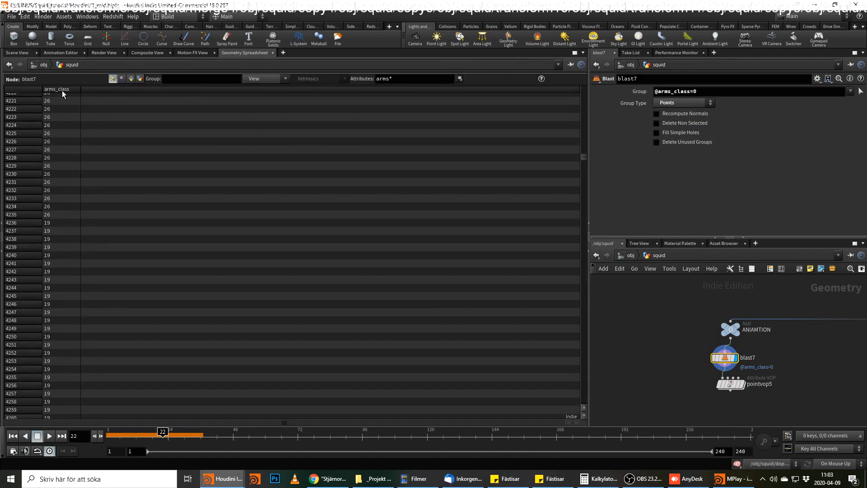
pyautogui.click(692, 92)
pyautogui.press('Return')
pyautogui.moveTo(583, 159); pyautogui.dragTo(580, 131)
pyautogui.scroll(2, 468, 147)
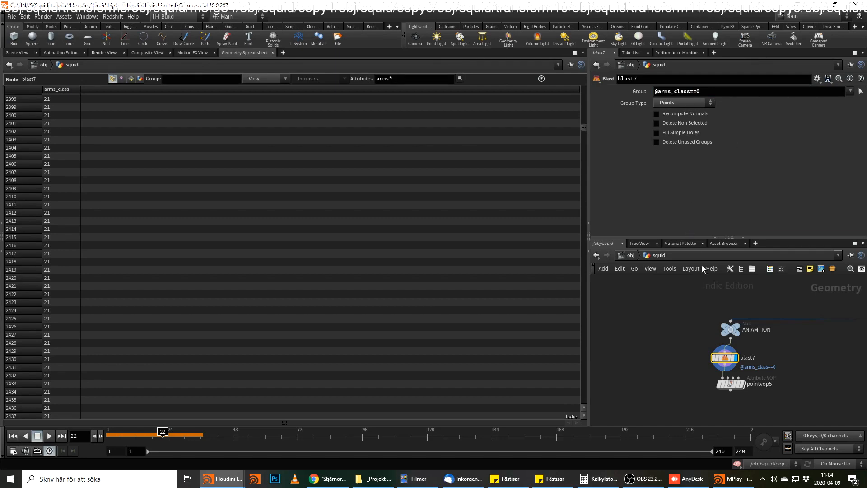
pyautogui.middleClick(727, 358)
pyautogui.middleClick(723, 357)
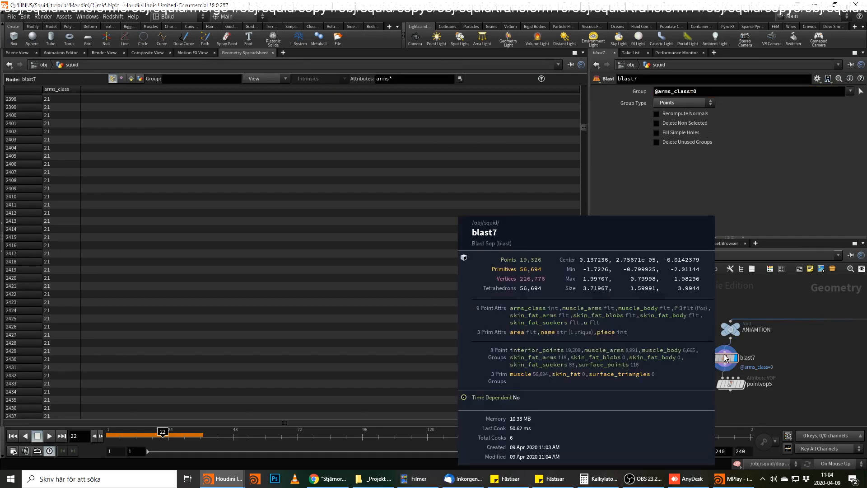
# Compare blast7's result with the ANIAMTION null in the 3D viewport.
pyautogui.click(24, 54)
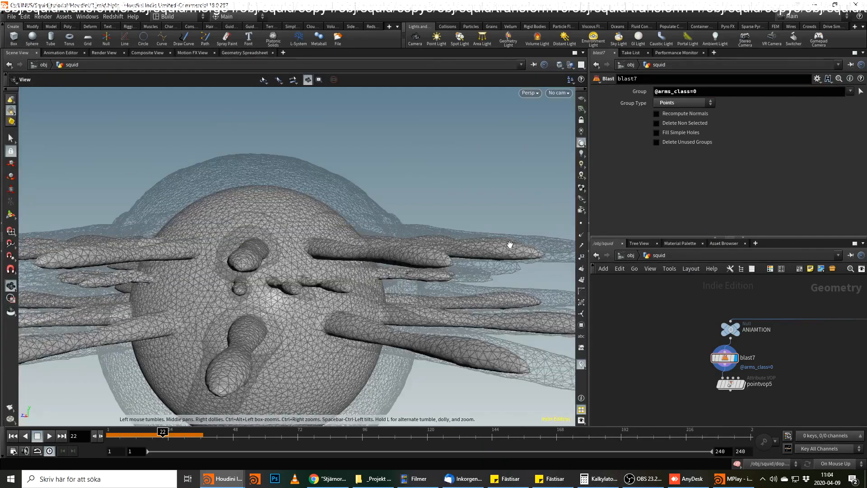
pyautogui.middleClick(731, 361)
pyautogui.click(731, 321)
pyautogui.press('Escape')
pyautogui.click(738, 325)
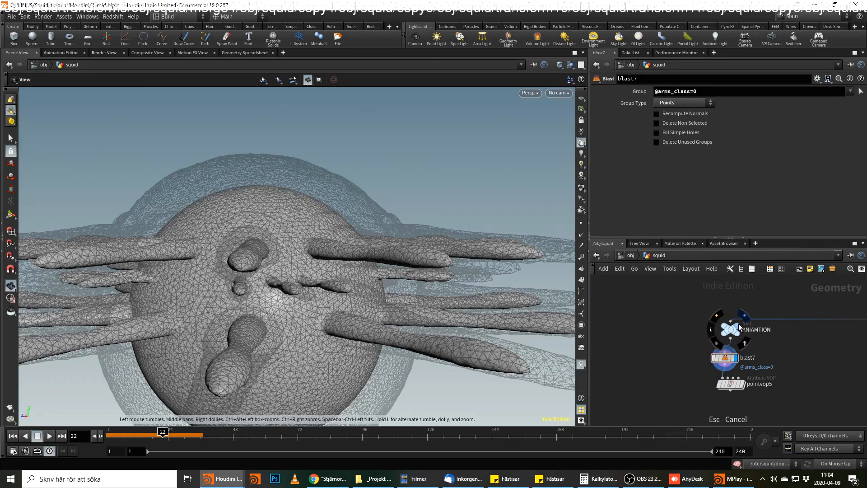
# Delete blast7 and add a Fit Range node fed by the arms_class output of bind1 inside pointvop5.
pyautogui.press('Delete')
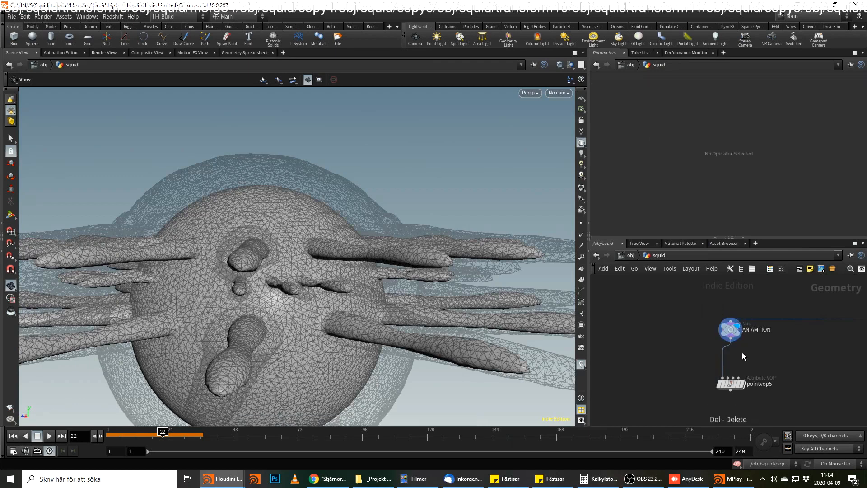
pyautogui.doubleClick(733, 391)
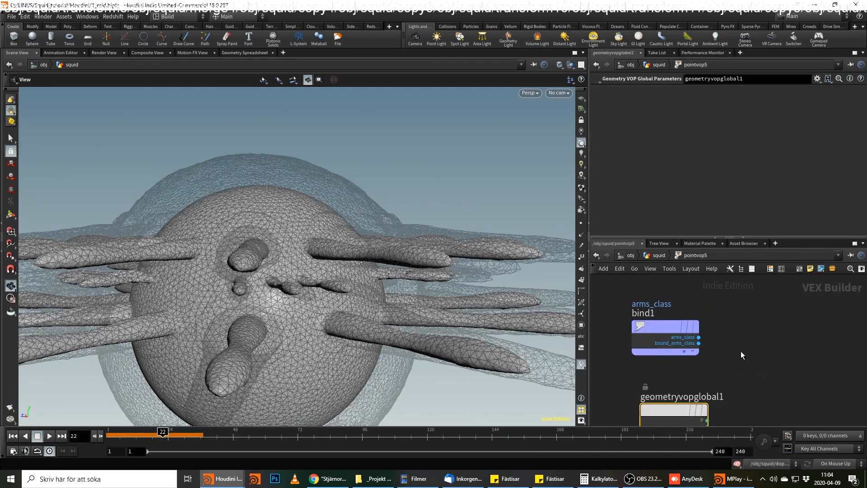
pyautogui.moveTo(670, 344); pyautogui.dragTo(732, 347)
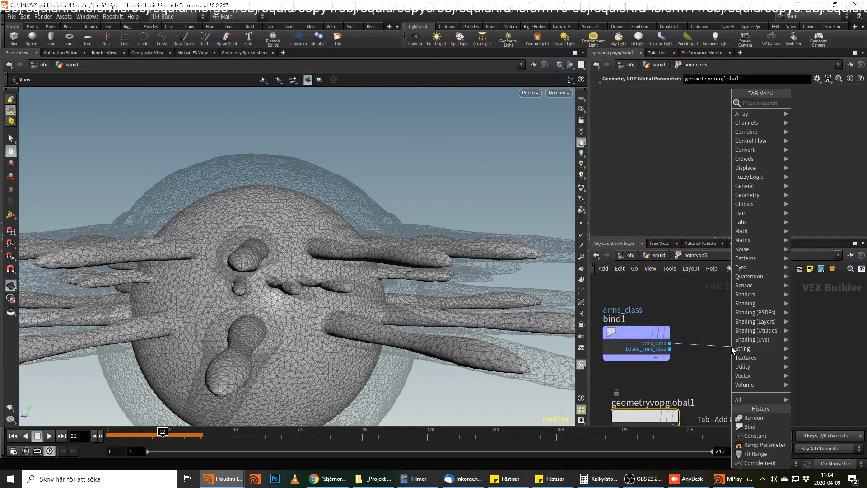
pyautogui.write('fit')
pyautogui.press('Return')
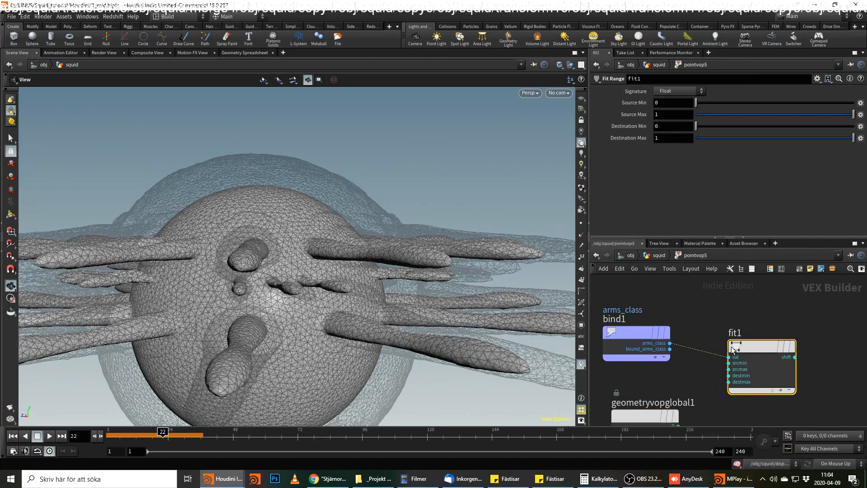
# Connect the Fit Range output to the Cd input of geometryvopoutput1 and return to the squid network.
pyautogui.moveTo(830, 347); pyautogui.dragTo(718, 337, button='middle')
pyautogui.scroll(-1, 717, 338)
pyautogui.scroll(1, 689, 335)
pyautogui.moveTo(691, 347); pyautogui.dragTo(722, 354)
pyautogui.click(767, 364)
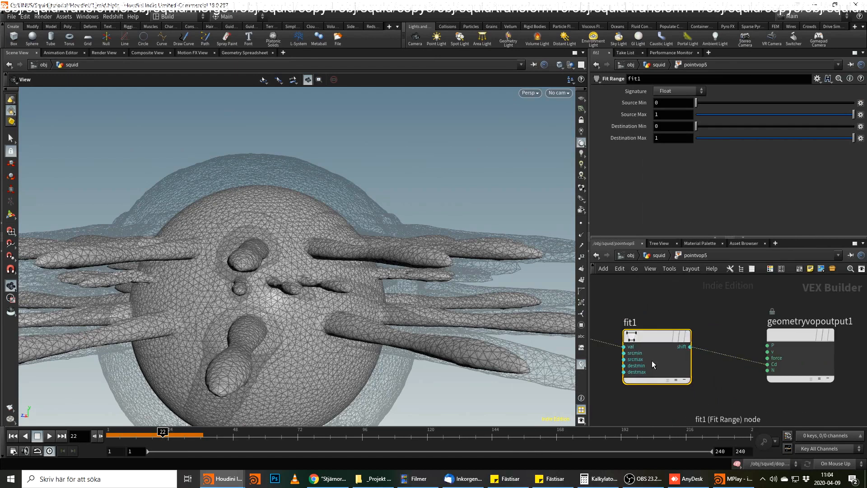
pyautogui.moveTo(610, 310); pyautogui.dragTo(713, 307, button='middle')
pyautogui.click(669, 324)
pyautogui.press('u')
# Turn off the template display of the low_res1 File Cache node and go back to pointvop5.
pyautogui.scroll(-6, 781, 362)
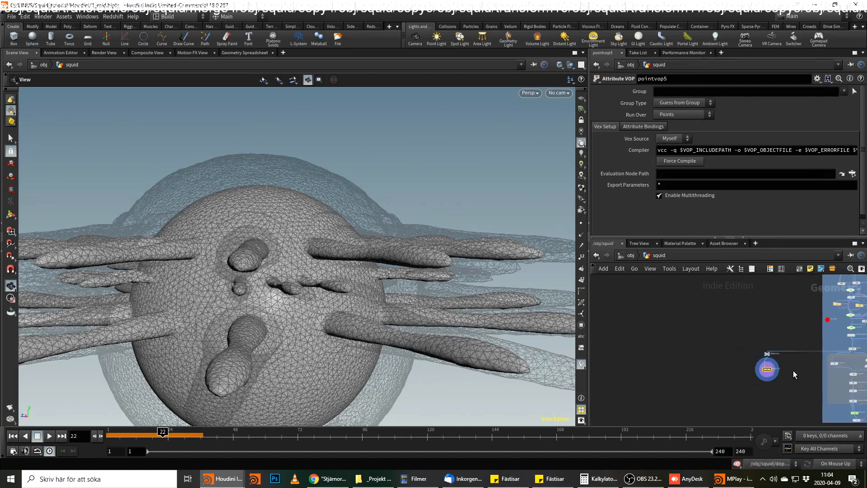
pyautogui.moveTo(793, 370); pyautogui.dragTo(687, 390, button='middle')
pyautogui.scroll(4, 777, 336)
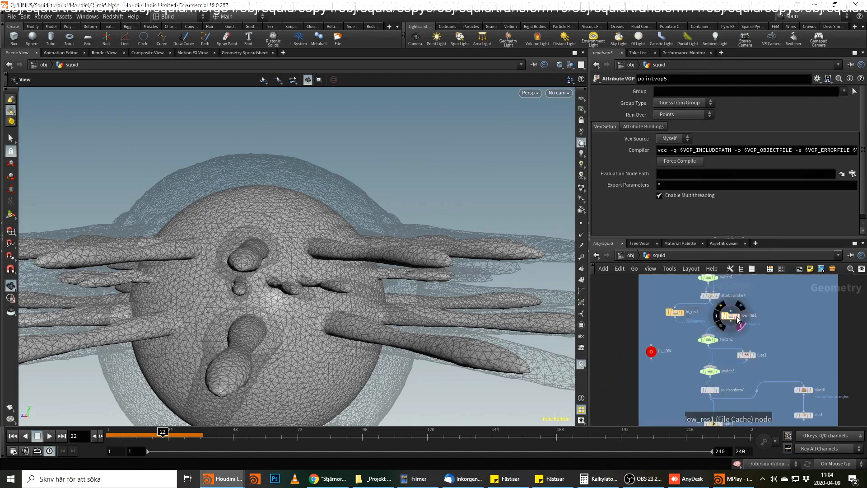
pyautogui.click(737, 317)
pyautogui.scroll(2, 670, 354)
pyautogui.moveTo(669, 354); pyautogui.dragTo(836, 300, button='middle')
pyautogui.moveTo(646, 417); pyautogui.dragTo(719, 352, button='middle')
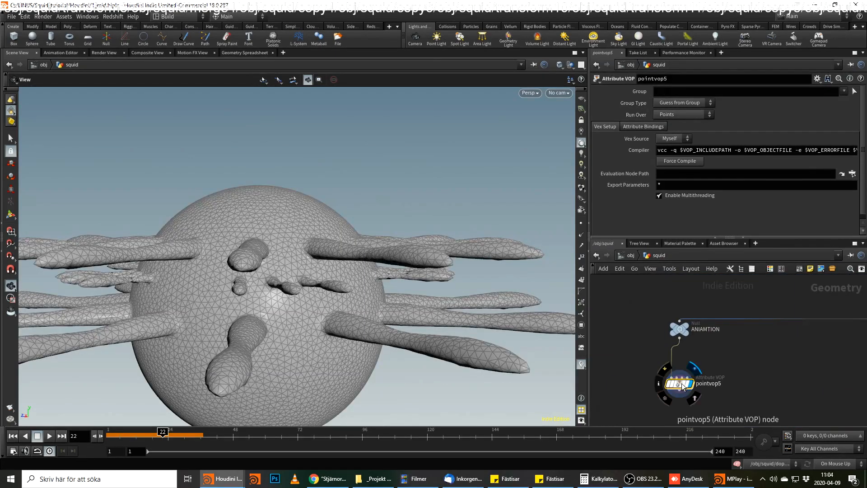
# Review the parameters of fit1 and bind1 inside pointvop5.
pyautogui.doubleClick(681, 383)
pyautogui.click(712, 338)
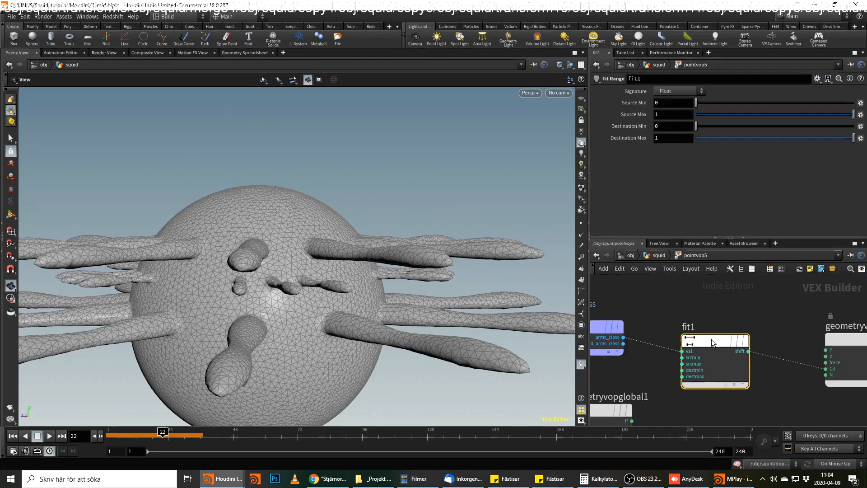
pyautogui.moveTo(597, 328); pyautogui.dragTo(657, 338, button='middle')
pyautogui.click(657, 338)
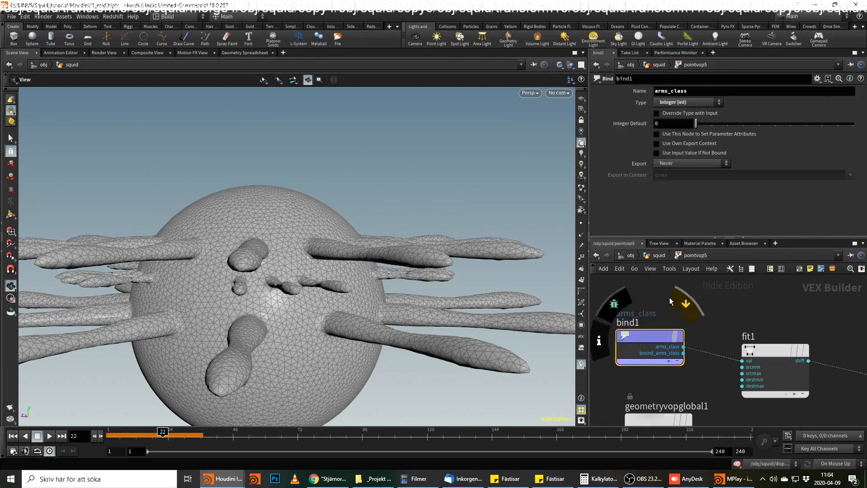
# Clear the attribute filter in the geometry spreadsheet and sort the points by Cd[r] to compare them with arms_class.
pyautogui.click(246, 52)
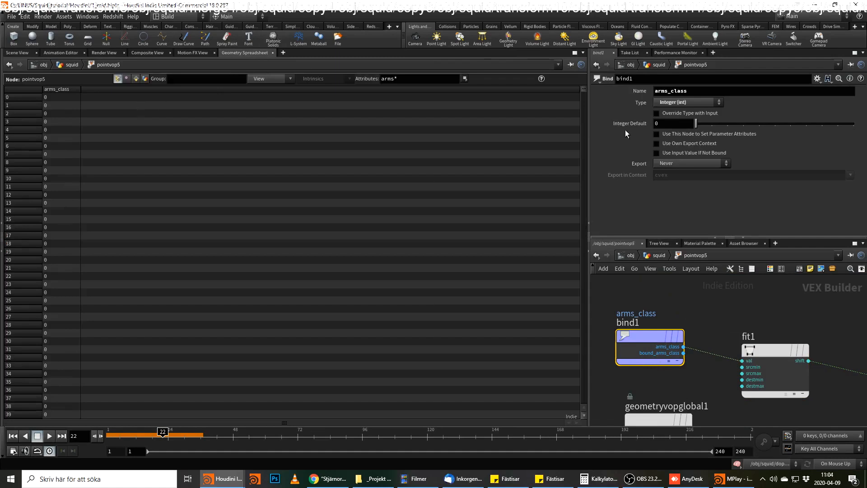
pyautogui.doubleClick(388, 78)
pyautogui.press('BackSpace')
pyautogui.moveTo(664, 340)
pyautogui.click(763, 351)
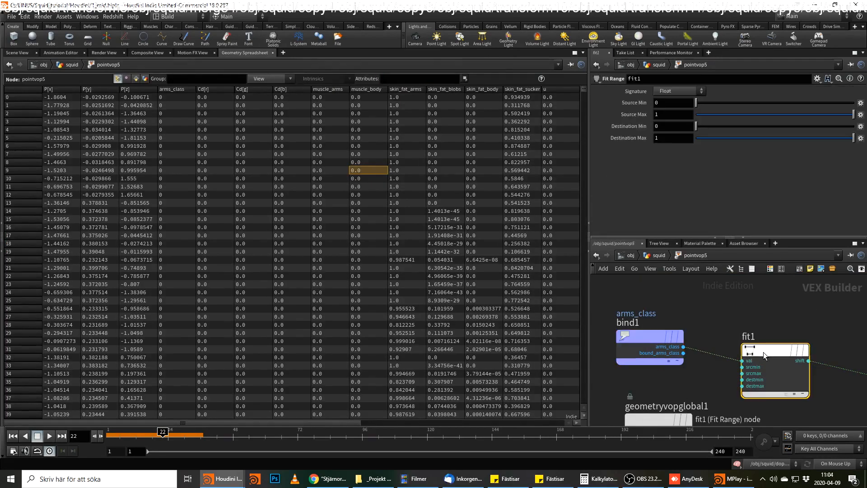
pyautogui.click(417, 81)
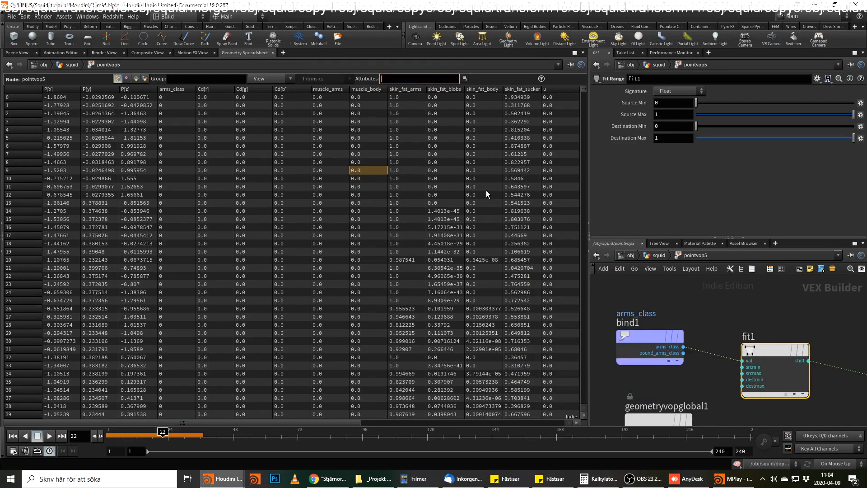
pyautogui.click(209, 88)
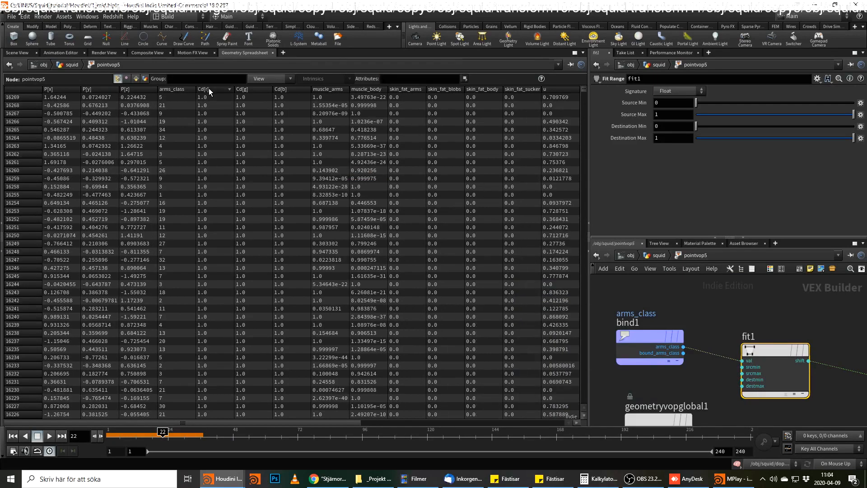
# Examine the coloring of the squid's body and arms from several angles in the 3D viewport.
pyautogui.click(23, 53)
pyautogui.moveTo(369, 255); pyautogui.dragTo(386, 265)
pyautogui.moveTo(385, 265); pyautogui.dragTo(294, 225, button='right')
pyautogui.moveTo(294, 224); pyautogui.dragTo(331, 207)
pyautogui.moveTo(331, 208); pyautogui.dragTo(109, 265, button='right')
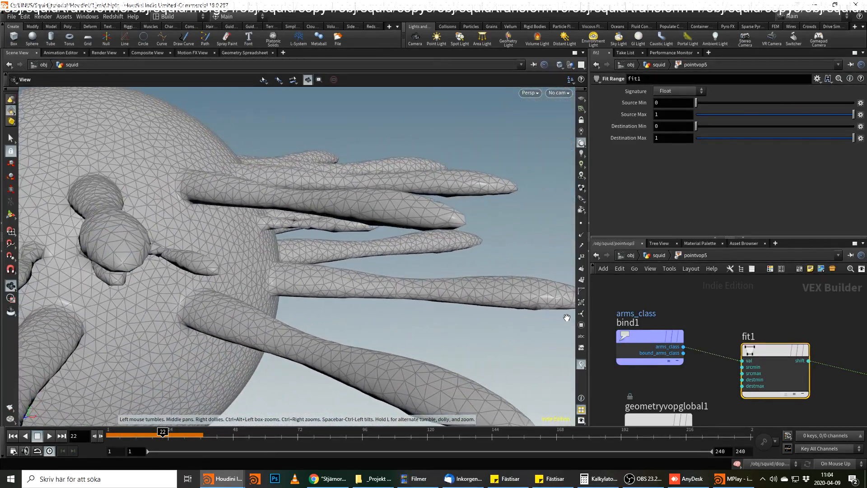
pyautogui.moveTo(759, 326); pyautogui.dragTo(738, 306, button='middle')
pyautogui.moveTo(399, 253); pyautogui.dragTo(505, 219)
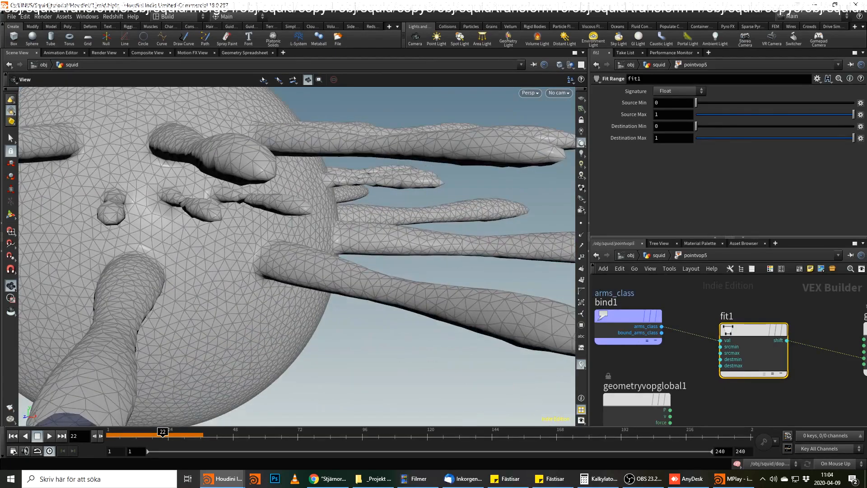
pyautogui.moveTo(345, 305); pyautogui.dragTo(276, 277, button='right')
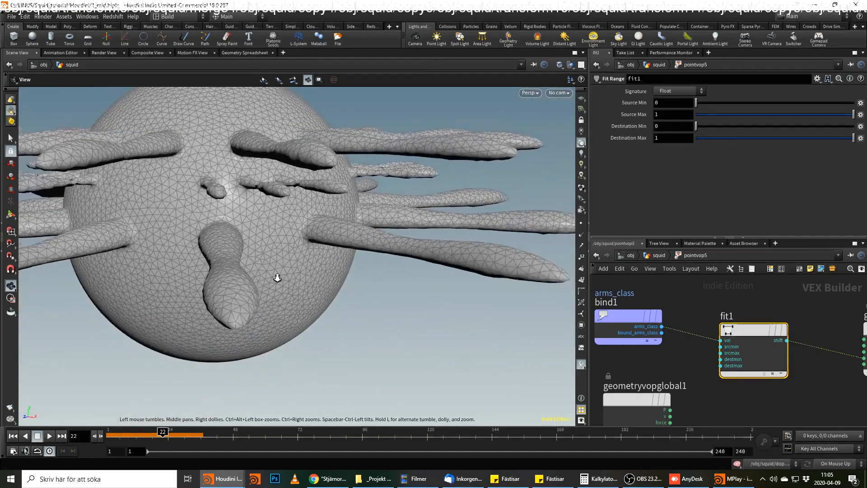
pyautogui.moveTo(277, 276); pyautogui.dragTo(306, 273)
# Add a Clip node below pointvop5, display it, and inspect the cut squid from below.
pyautogui.click(653, 256)
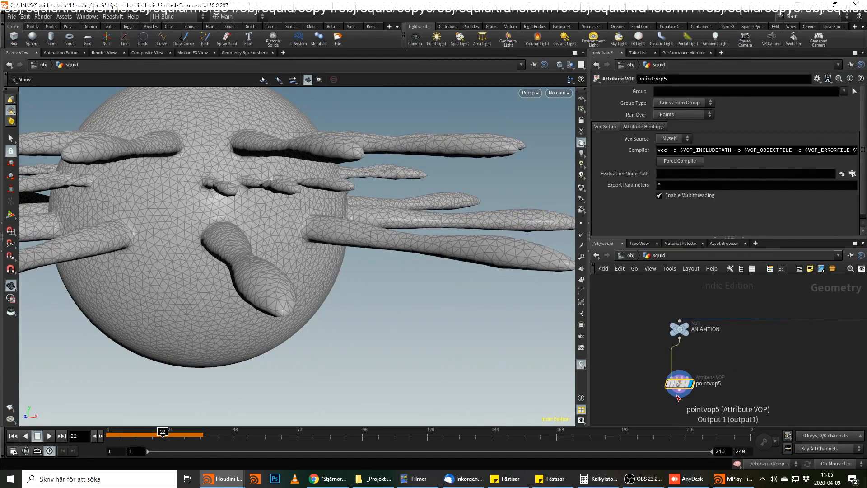
pyautogui.press('Tab')
pyautogui.click(696, 463)
pyautogui.click(683, 404)
pyautogui.click(690, 410)
pyautogui.moveTo(270, 240); pyautogui.dragTo(337, 151)
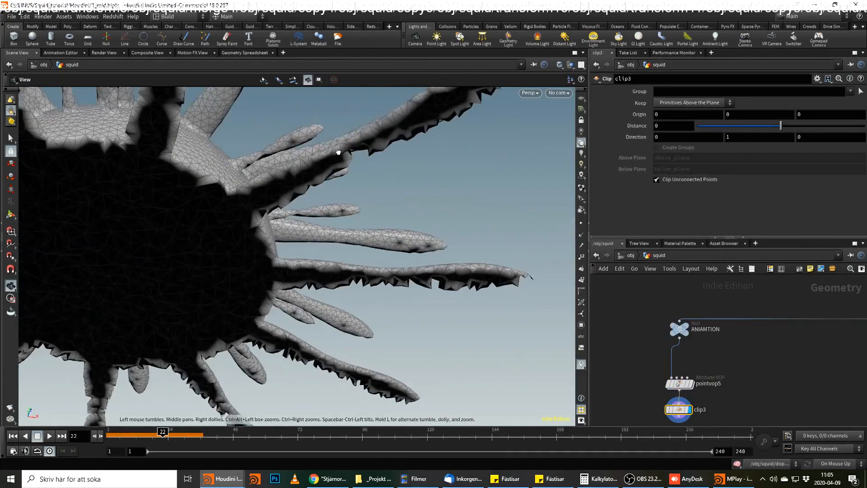
pyautogui.moveTo(294, 208); pyautogui.dragTo(285, 284, button='middle')
pyautogui.moveTo(284, 284); pyautogui.dragTo(293, 229)
pyautogui.moveTo(292, 228); pyautogui.dragTo(395, 278, button='middle')
pyautogui.moveTo(395, 278); pyautogui.dragTo(302, 265, button='right')
pyautogui.moveTo(302, 265)
pyautogui.mouseDown()
pyautogui.moveTo(297, 256)
pyautogui.moveTo(308, 277)
pyautogui.moveTo(320, 277)
pyautogui.moveTo(304, 251)
pyautogui.moveTo(300, 372)
pyautogui.moveTo(291, 386)
pyautogui.moveTo(315, 251)
pyautogui.moveTo(304, 236)
pyautogui.moveTo(307, 188)
pyautogui.moveTo(258, 303)
pyautogui.moveTo(304, 232)
pyautogui.moveTo(318, 260)
pyautogui.mouseUp()
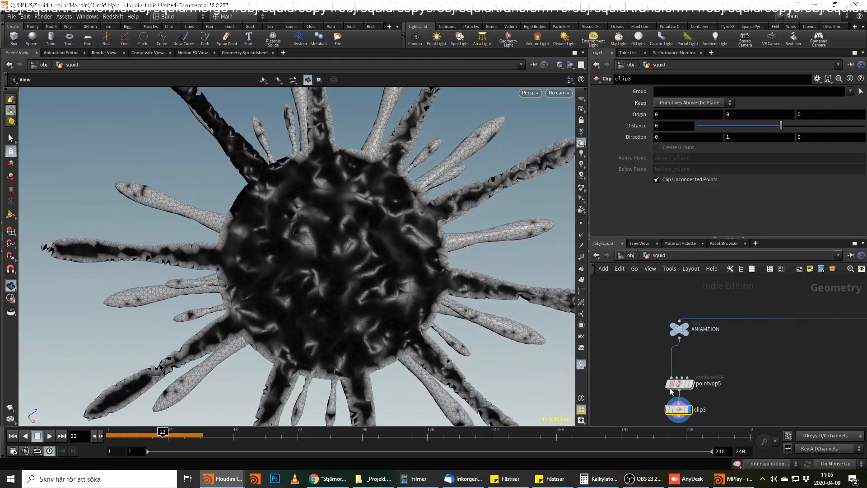
# Set the Source Max of fit1 in pointvop5 to 23 after trying 10, checking the arm shades in the viewport.
pyautogui.doubleClick(680, 387)
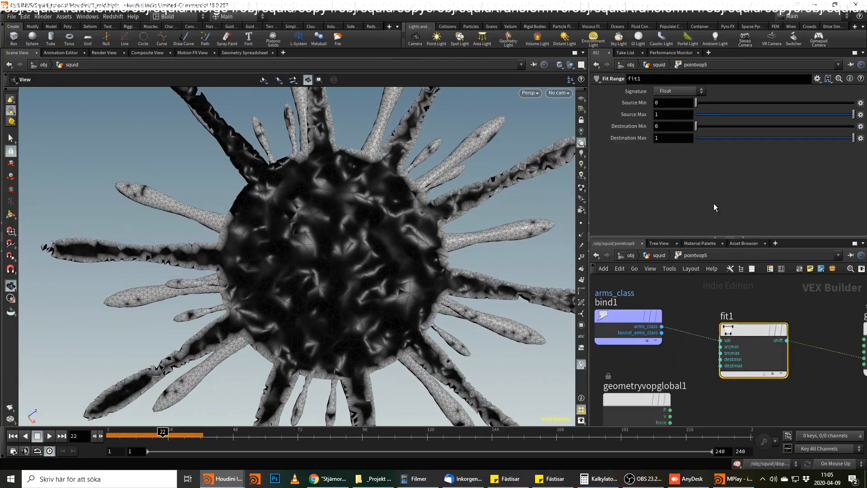
pyautogui.moveTo(668, 114); pyautogui.dragTo(630, 112)
pyautogui.write('10')
pyautogui.press('Return')
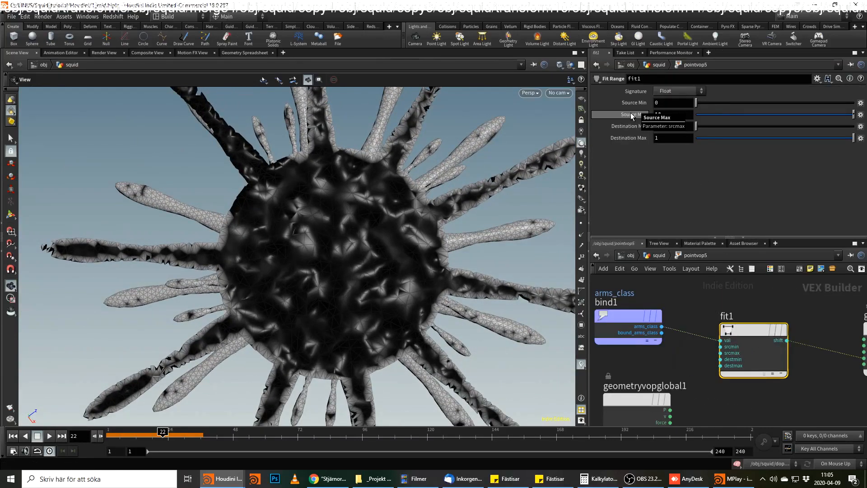
pyautogui.moveTo(407, 254); pyautogui.dragTo(384, 217)
pyautogui.moveTo(665, 115); pyautogui.dragTo(618, 110)
pyautogui.write('23')
pyautogui.press('Return')
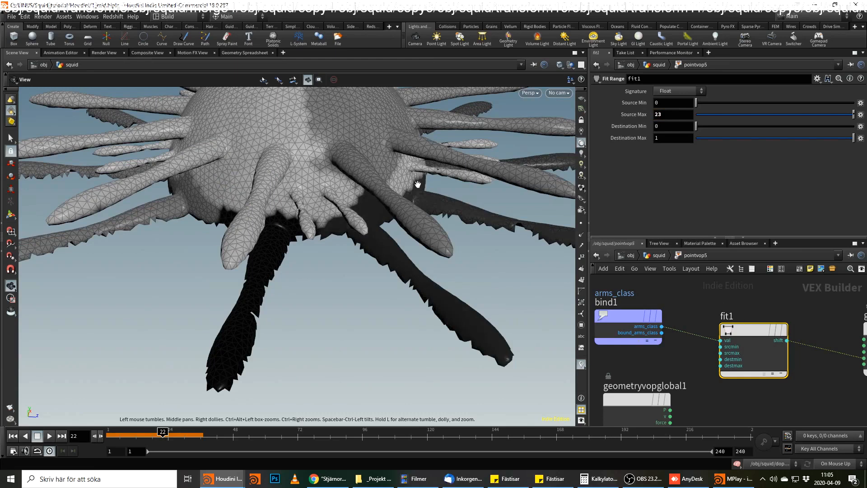
pyautogui.moveTo(387, 157); pyautogui.dragTo(429, 172)
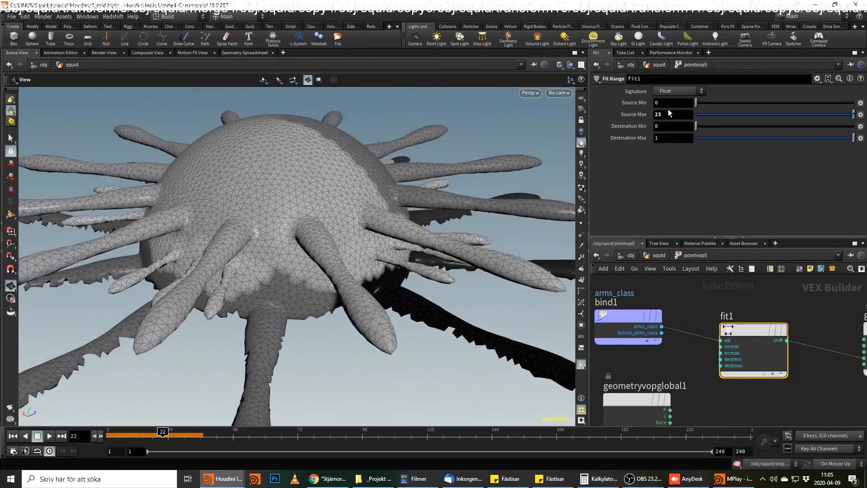
pyautogui.moveTo(699, 103); pyautogui.dragTo(604, 97)
pyautogui.moveTo(420, 235); pyautogui.dragTo(456, 246)
# Return to the squid network and display the ANIAMTION null.
pyautogui.press('u')
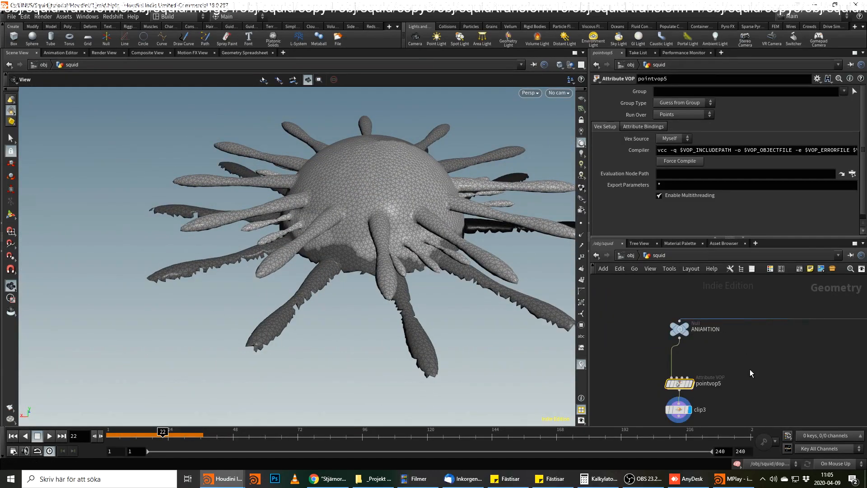
pyautogui.moveTo(750, 370); pyautogui.dragTo(691, 367, button='middle')
pyautogui.scroll(-2, 690, 356)
pyautogui.click(647, 338)
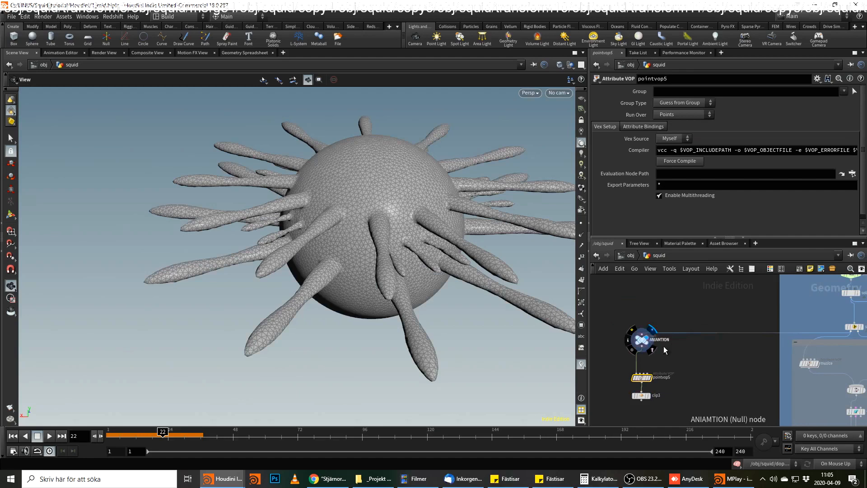
# Trace the network to merge4, which combines object_merge7 and object_merge8, and check its node information and inputs.
pyautogui.moveTo(772, 352); pyautogui.dragTo(696, 357, button='middle')
pyautogui.scroll(-2, 700, 358)
pyautogui.middleClick(818, 317)
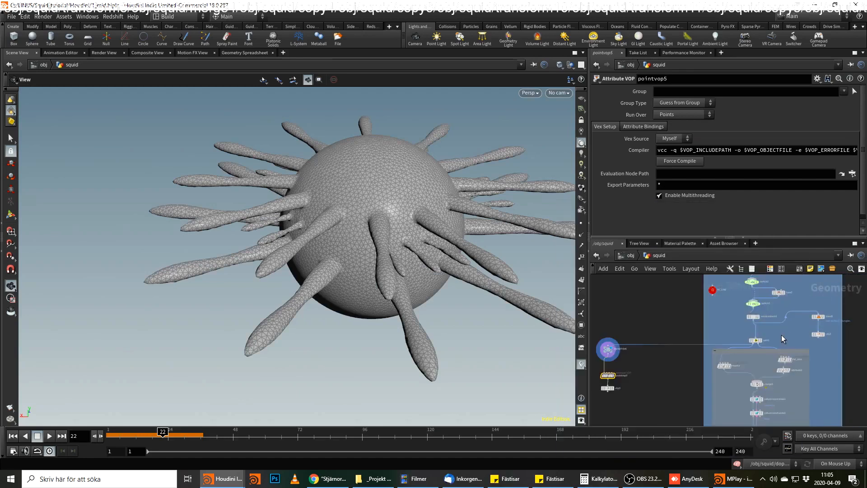
pyautogui.scroll(-5, 792, 332)
pyautogui.moveTo(776, 346); pyautogui.dragTo(781, 267, button='middle')
pyautogui.scroll(-4, 761, 354)
pyautogui.scroll(8, 714, 339)
pyautogui.moveTo(719, 311); pyautogui.dragTo(756, 382, button='middle')
pyautogui.scroll(5, 722, 361)
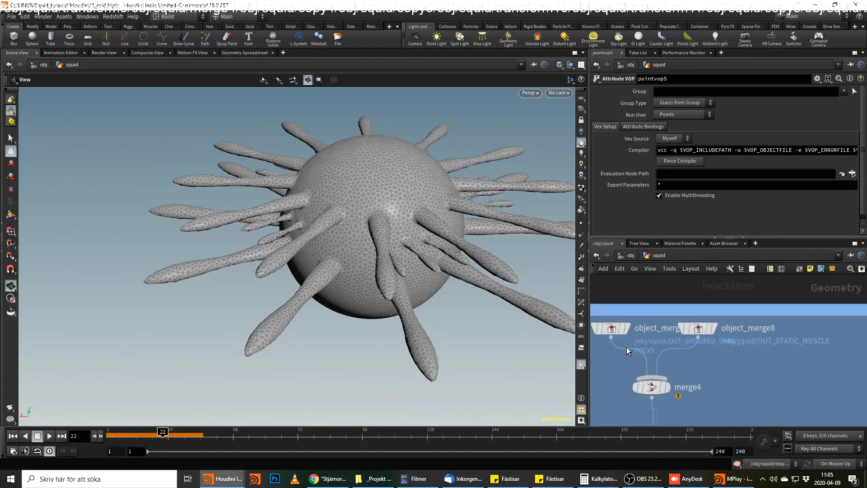
pyautogui.moveTo(735, 394); pyautogui.dragTo(749, 412, button='middle')
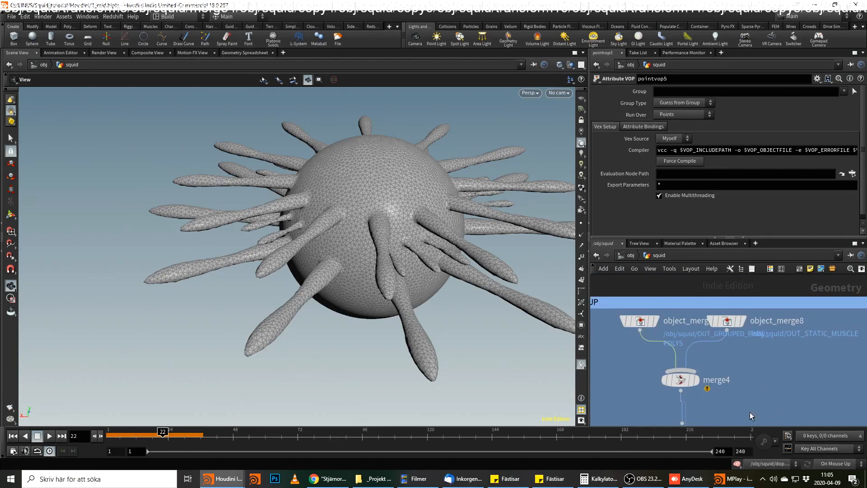
pyautogui.press('Tab')
pyautogui.click(793, 369)
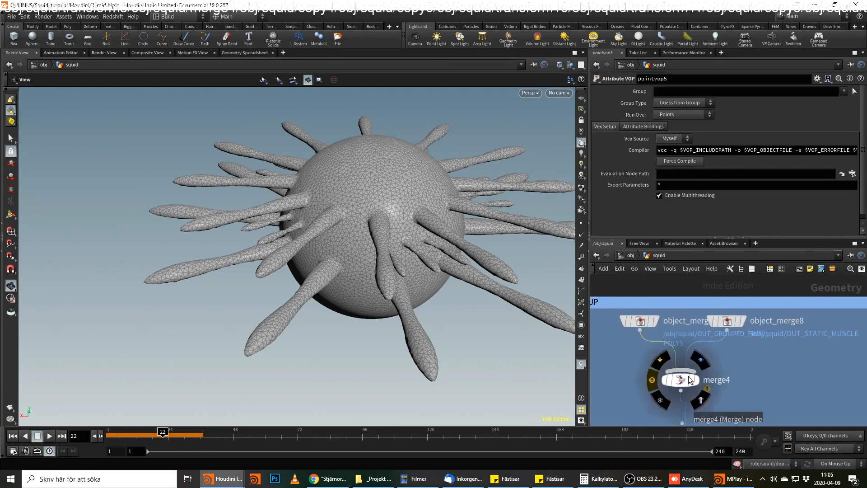
pyautogui.middleClick(690, 380)
pyautogui.click(683, 376)
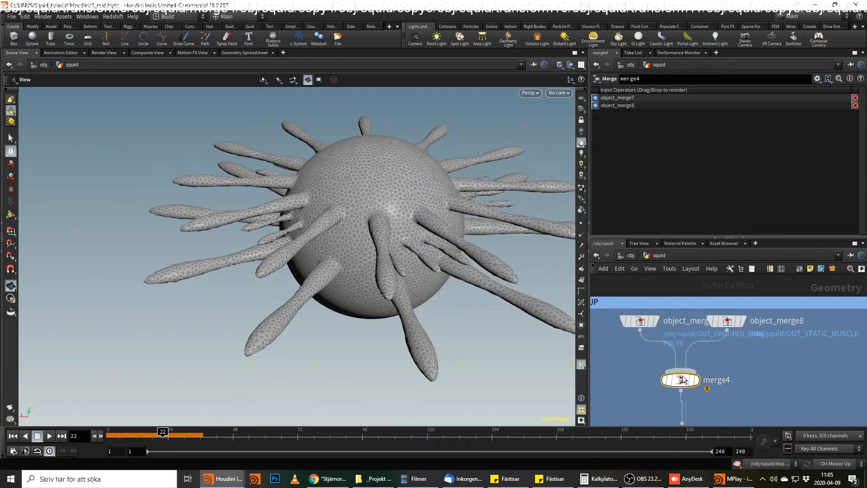
# Insert an Attribute Wrangle on the wire between object_merge7 and merge4.
pyautogui.press('Tab')
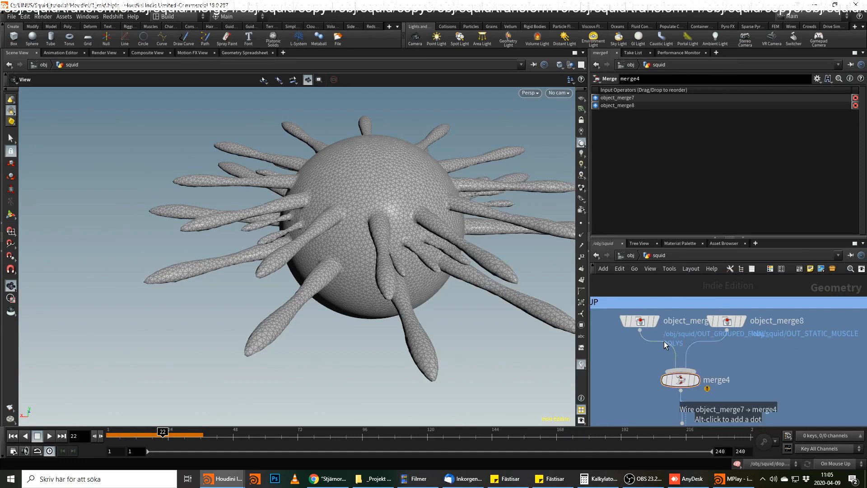
pyautogui.write('wra')
pyautogui.press('Return')
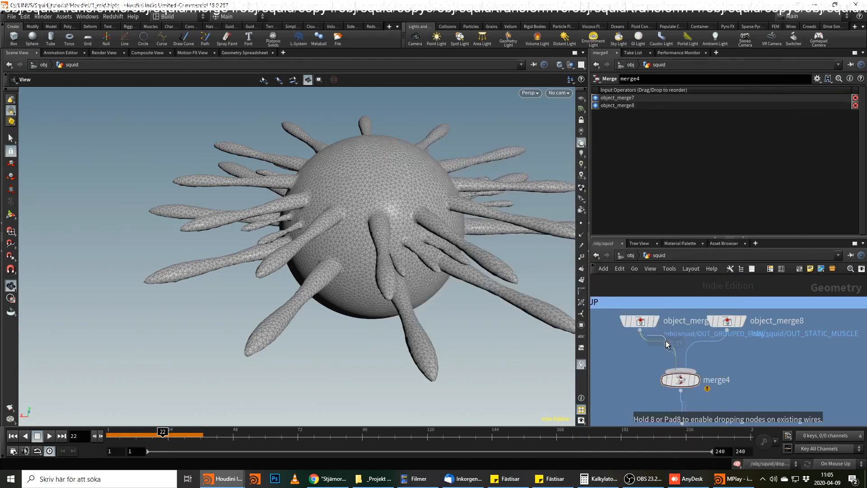
pyautogui.click(666, 357)
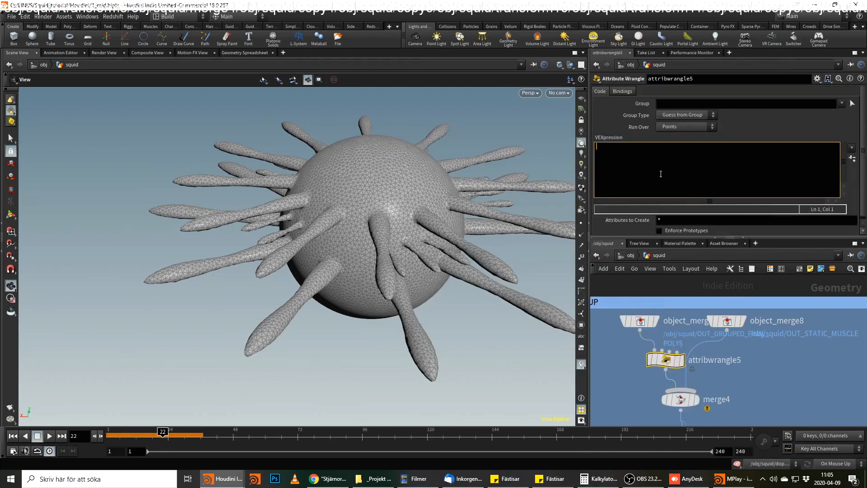
pyautogui.write('arms_class')
pyautogui.hotkey('ctrl', 'Return')
# Display the merge4 node.
pyautogui.moveTo(750, 376); pyautogui.dragTo(762, 291, button='middle')
pyautogui.press('r')
pyautogui.click(692, 317)
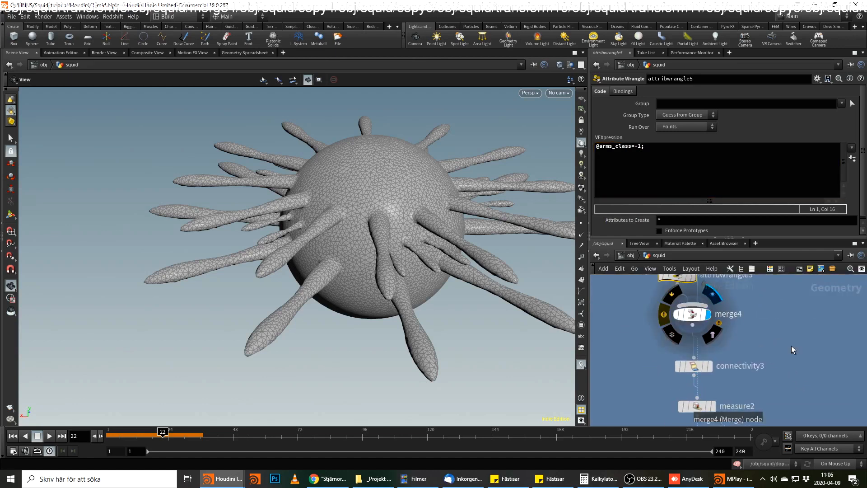
# Display the attribtransfer4 node and check its node information for the point attributes.
pyautogui.click(692, 315)
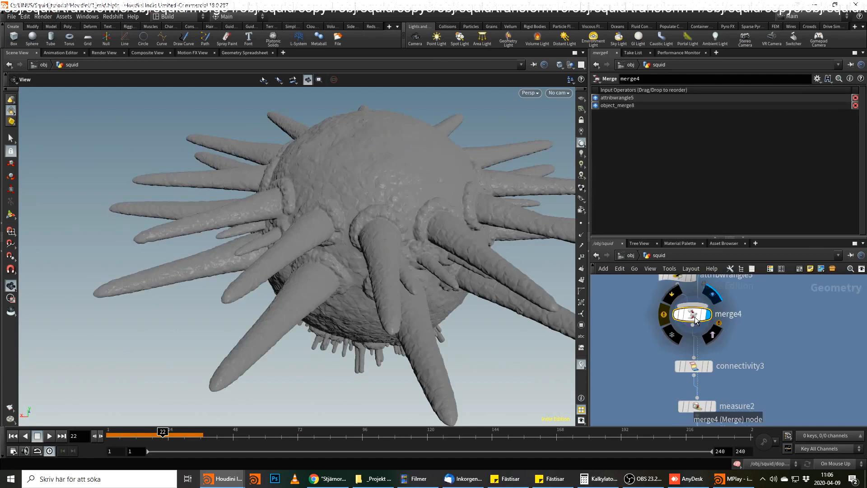
pyautogui.moveTo(795, 379); pyautogui.dragTo(781, 290, button='middle')
pyautogui.moveTo(767, 419); pyautogui.dragTo(776, 309, button='middle')
pyautogui.moveTo(765, 381); pyautogui.dragTo(781, 287, button='middle')
pyautogui.moveTo(711, 345); pyautogui.dragTo(719, 316, button='middle')
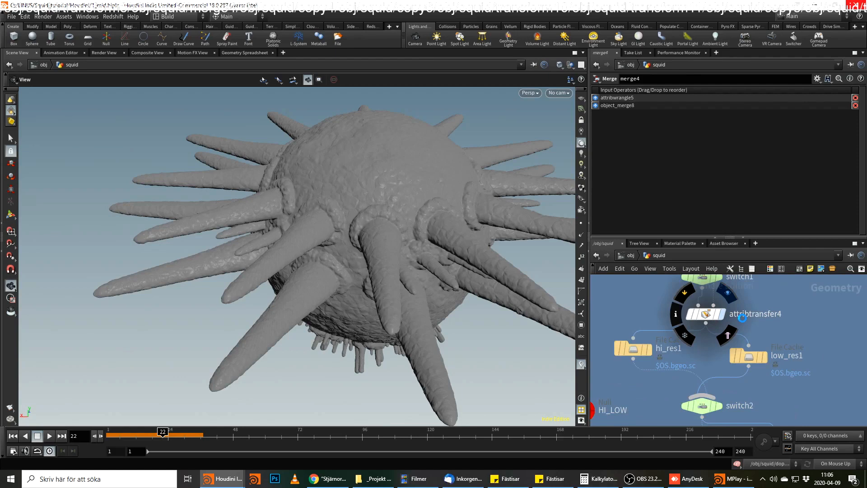
pyautogui.click(722, 314)
pyautogui.middleClick(691, 312)
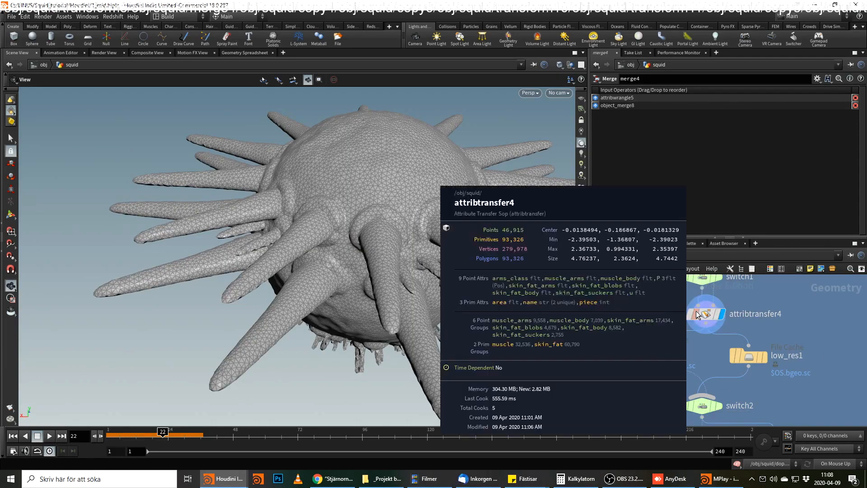
# Branch a Color node off the output of attribtransfer4.
pyautogui.click(706, 323)
pyautogui.click(837, 326)
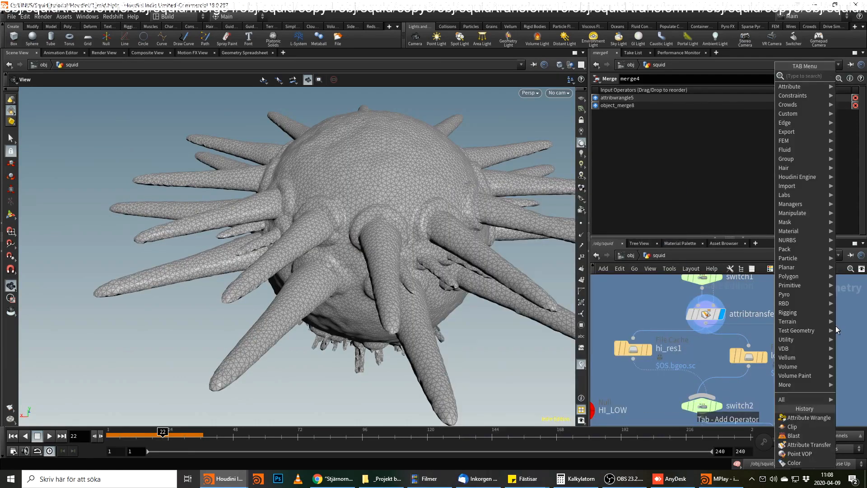
pyautogui.write('color')
pyautogui.press('Return')
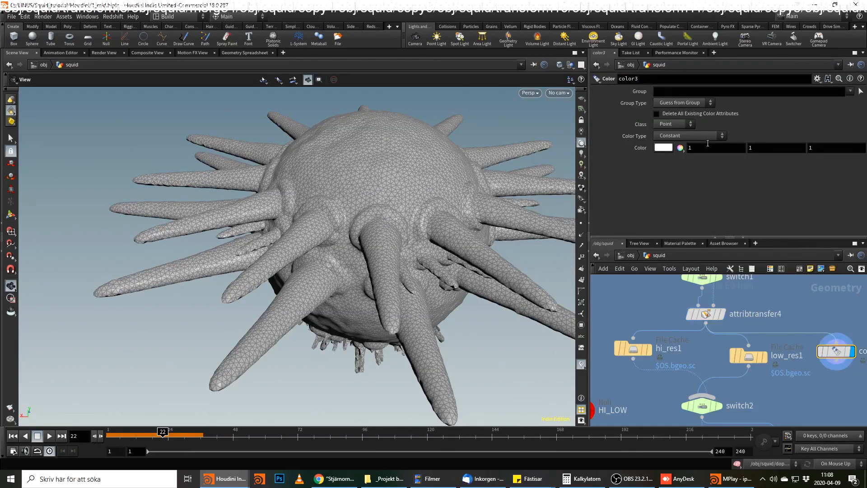
# Set the Color node branching from attribtransfer4 to Random from Attribute, using the arms_class attribute.
pyautogui.click(696, 136)
pyautogui.click(674, 180)
pyautogui.click(671, 147)
pyautogui.write('arms_class')
pyautogui.press('Return')
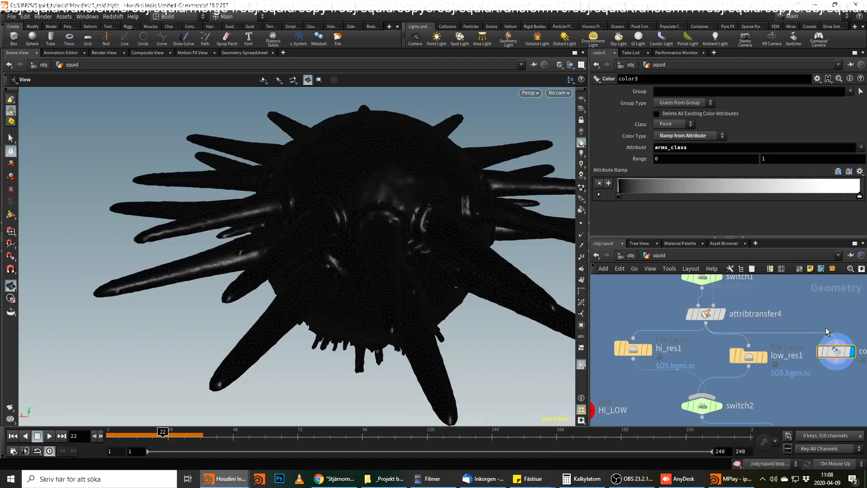
pyautogui.click(713, 136)
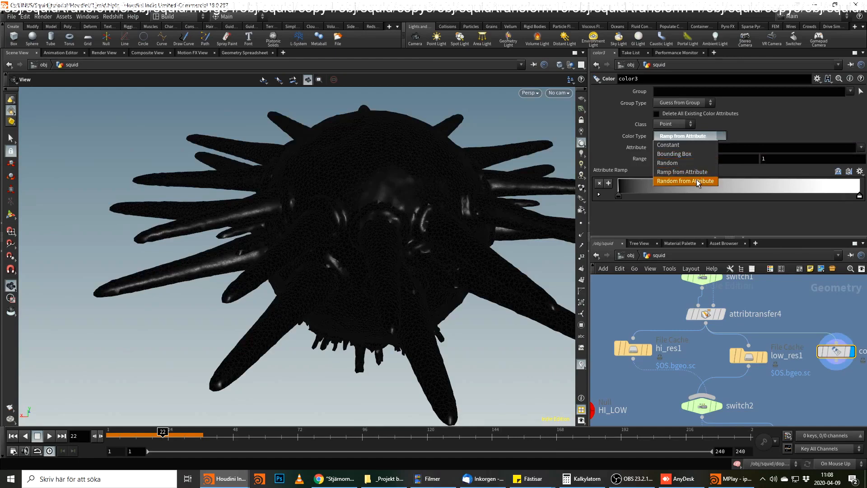
pyautogui.click(696, 181)
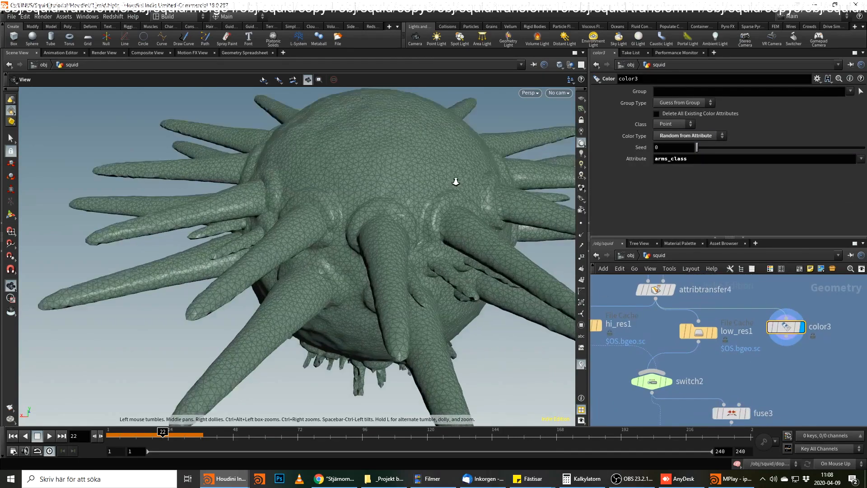
# Inspect the arms_class colours up close, and display the solidconform1 node for comparison.
pyautogui.moveTo(456, 181); pyautogui.dragTo(517, 163, button='right')
pyautogui.moveTo(517, 163); pyautogui.dragTo(392, 228)
pyautogui.moveTo(770, 370); pyautogui.dragTo(780, 305, button='middle')
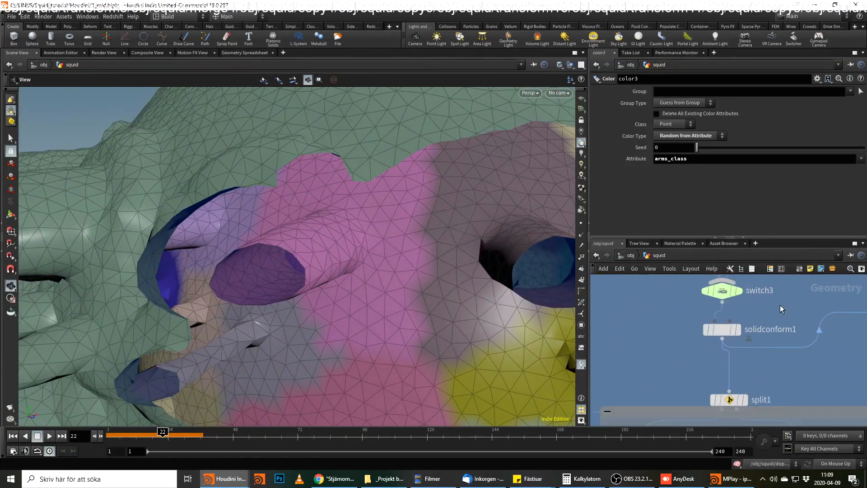
pyautogui.click(737, 329)
pyautogui.click(721, 331)
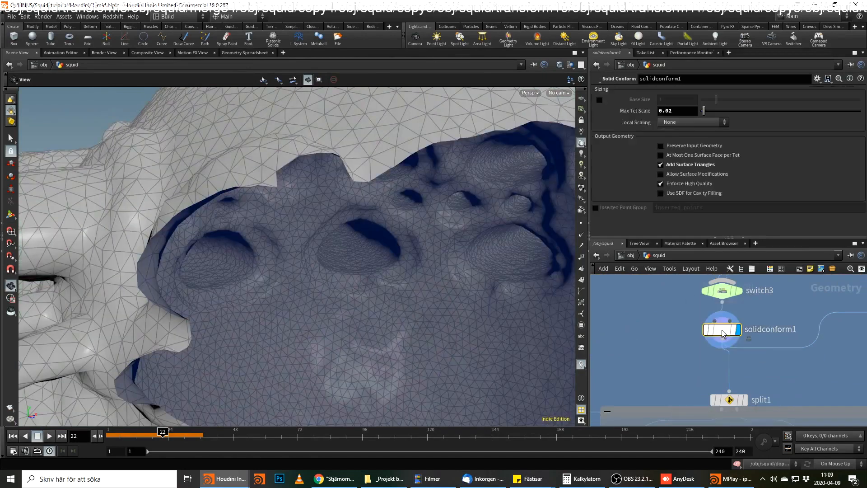
# Display the ANIAMTION null and branch a Color node off its output beside pointvop5.
pyautogui.moveTo(764, 371); pyautogui.dragTo(784, 298, button='middle')
pyautogui.scroll(-3, 716, 347)
pyautogui.moveTo(678, 346); pyautogui.dragTo(860, 307, button='middle')
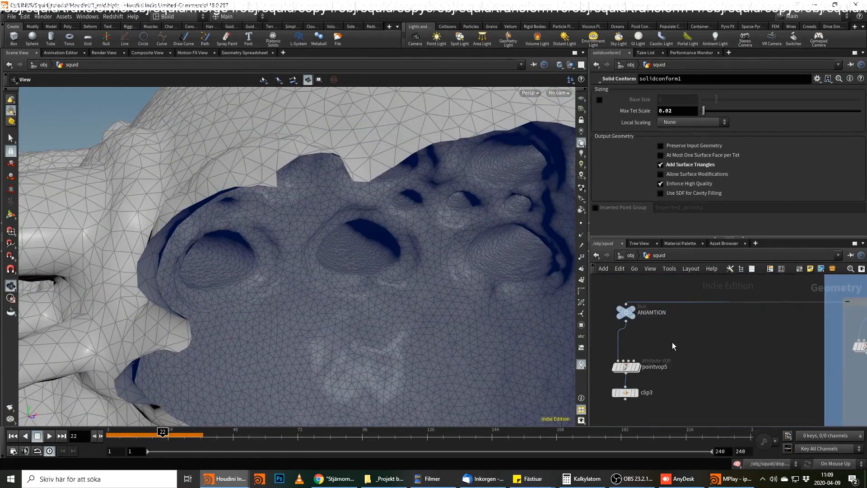
pyautogui.click(641, 315)
pyautogui.click(628, 313)
pyautogui.press('Tab')
pyautogui.write('color')
pyautogui.press('Return')
pyautogui.click(671, 340)
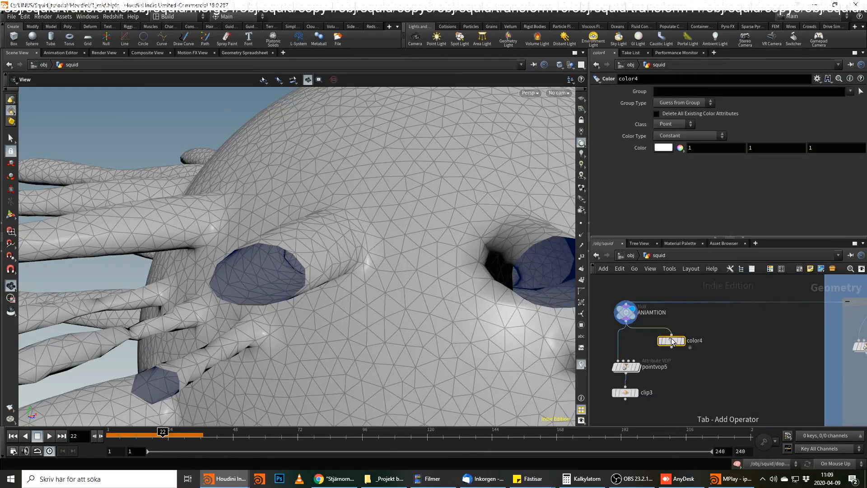
# Set color4 to Random from Attribute with the arms_class attribute, and display that node.
pyautogui.click(703, 136)
pyautogui.click(696, 164)
pyautogui.click(697, 139)
pyautogui.click(692, 165)
pyautogui.click(687, 161)
pyautogui.write('a')
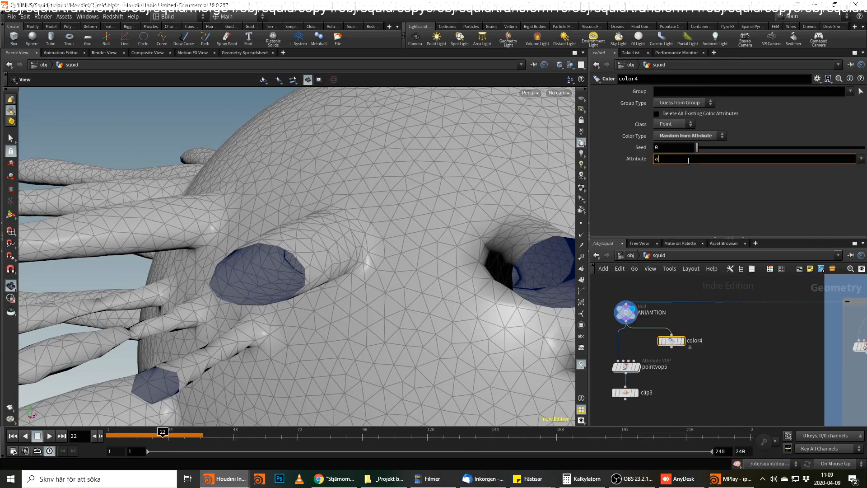
pyautogui.write('rms_class')
pyautogui.press('Return')
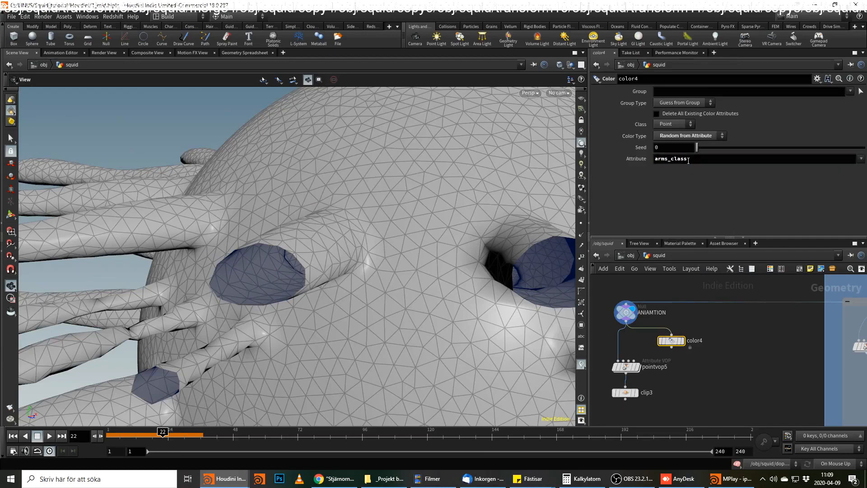
pyautogui.click(681, 341)
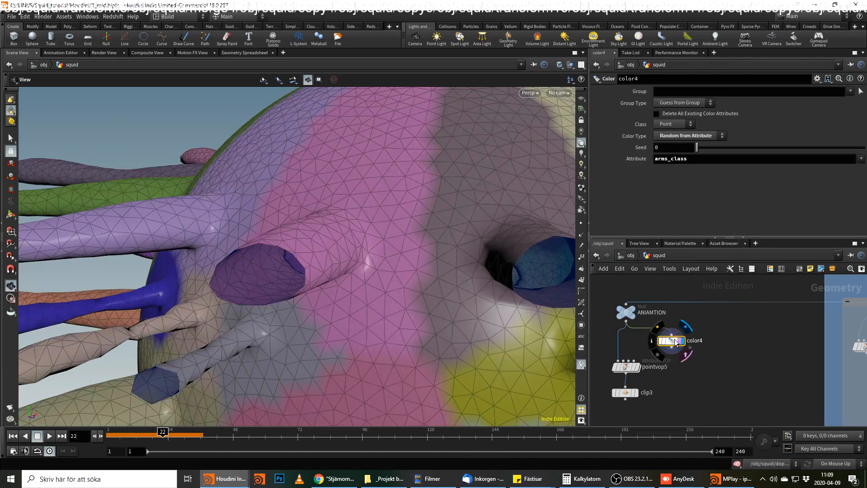
# Examine the arms_class colouring of the body and individual arms from several angles.
pyautogui.scroll(-5, 295, 293)
pyautogui.moveTo(295, 292); pyautogui.dragTo(399, 323)
pyautogui.moveTo(399, 323); pyautogui.dragTo(406, 325, button='middle')
pyautogui.moveTo(407, 325); pyautogui.dragTo(402, 365)
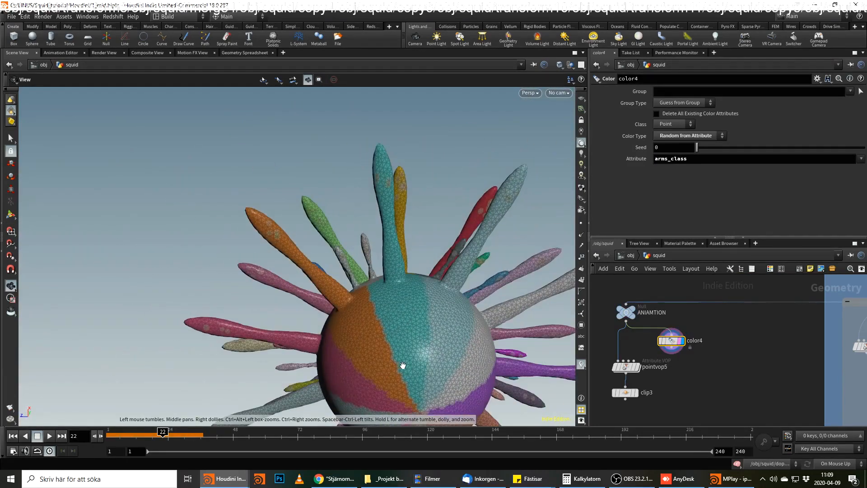
pyautogui.moveTo(403, 366); pyautogui.dragTo(471, 274, button='middle')
pyautogui.moveTo(471, 274); pyautogui.dragTo(507, 235)
pyautogui.moveTo(378, 178); pyautogui.dragTo(434, 271)
# Open pointvop5 and delete its Fit Range node fit1.
pyautogui.doubleClick(627, 366)
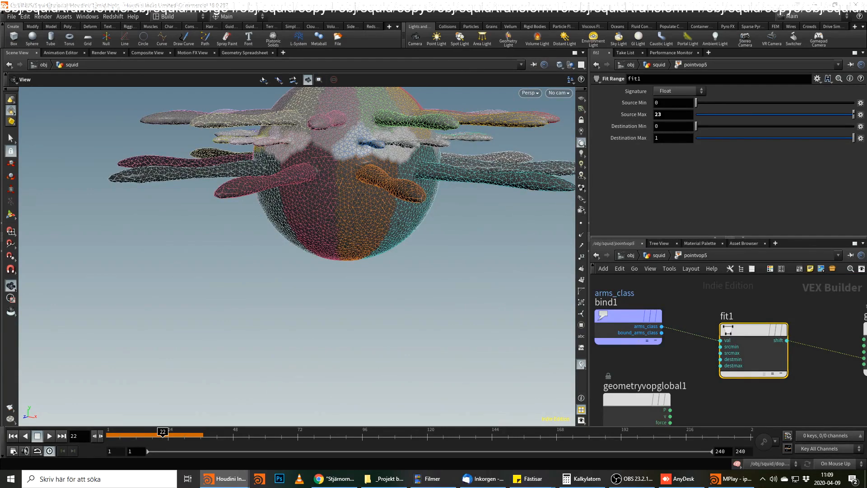
pyautogui.moveTo(751, 334); pyautogui.dragTo(726, 359)
pyautogui.press('Delete')
pyautogui.moveTo(727, 359); pyautogui.dragTo(676, 364, button='middle')
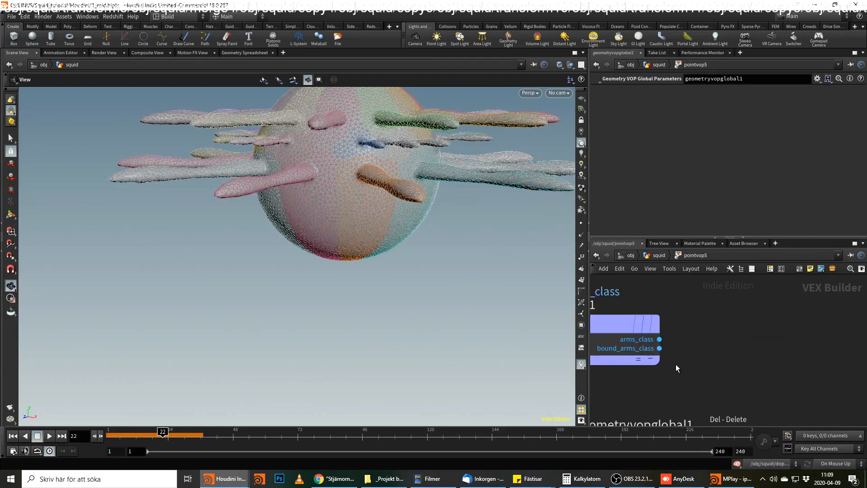
# Inside pointvop5, add a Random node fed by the arms_class output of bind1.
pyautogui.click(655, 255)
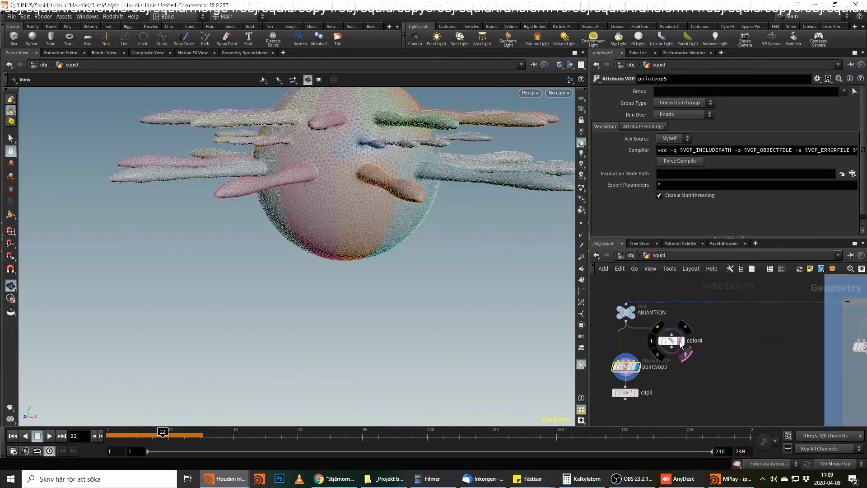
pyautogui.doubleClick(630, 365)
pyautogui.click(720, 348)
pyautogui.press('Tab')
pyautogui.write('random')
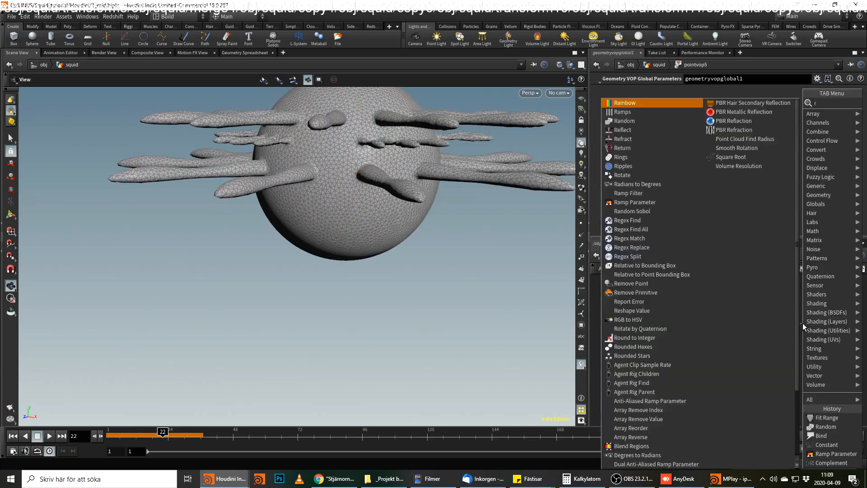
pyautogui.press('Return')
pyautogui.click(803, 323)
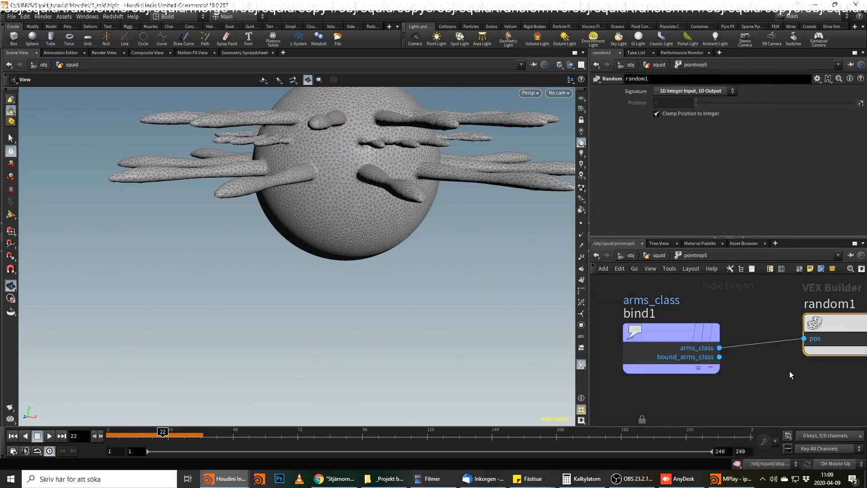
# Add a Fit Range node after random1 and set its Destination Min to .7.
pyautogui.press('Tab')
pyautogui.write('fit')
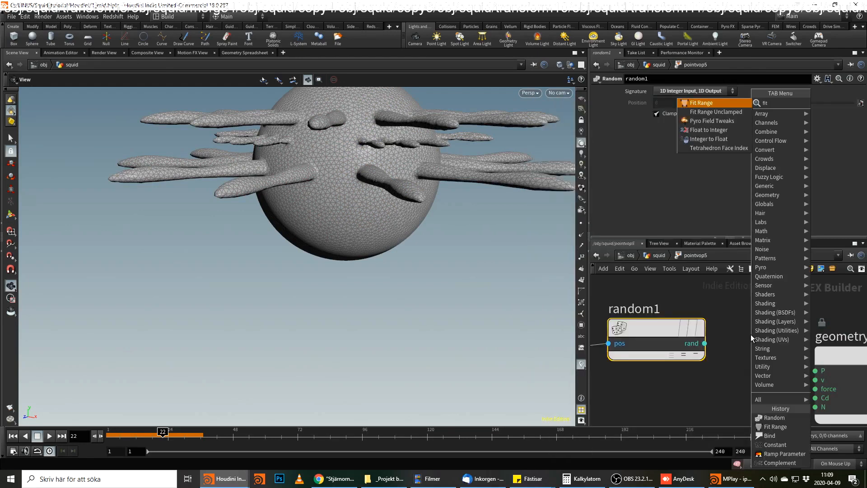
pyautogui.press('Return')
pyautogui.click(730, 339)
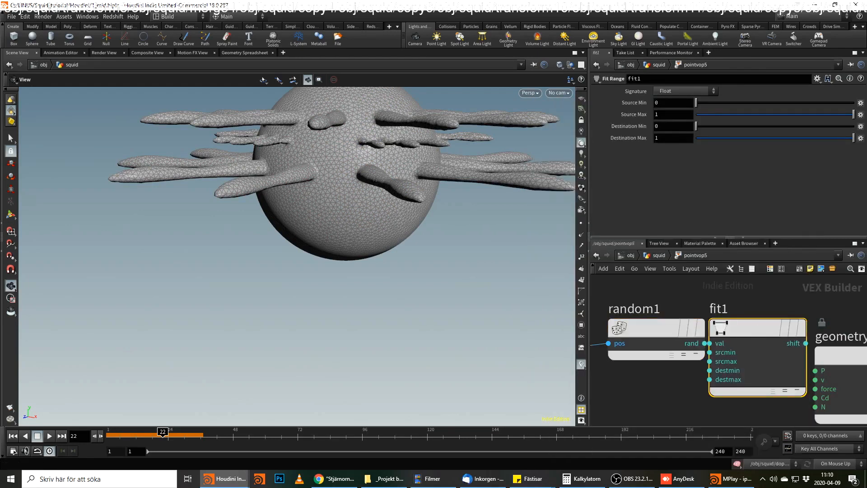
pyautogui.moveTo(663, 126); pyautogui.dragTo(611, 127)
pyautogui.write('.7')
pyautogui.press('Return')
# Move random1 away from fit1 and wire its rand output into fit1's val input.
pyautogui.moveTo(652, 328); pyautogui.dragTo(627, 327)
pyautogui.click(677, 344)
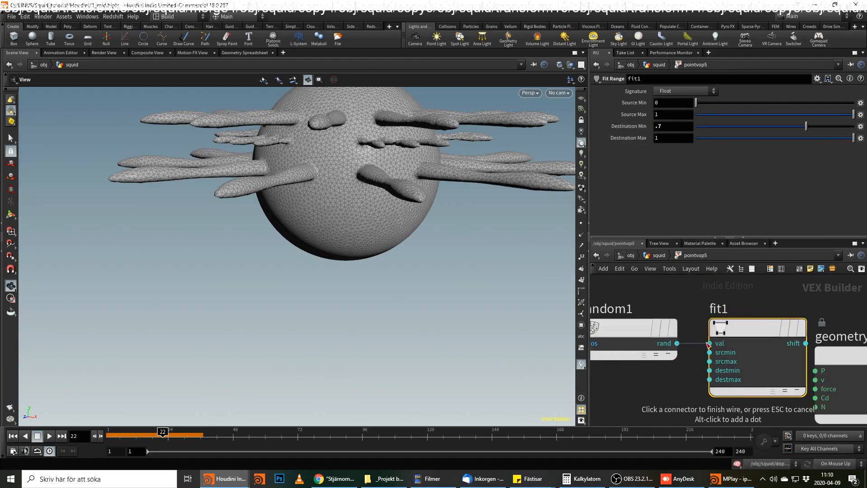
pyautogui.click(710, 343)
# Spread out bind1, random1, fit1 and the geometry output node to make room after fit1.
pyautogui.scroll(-3, 722, 318)
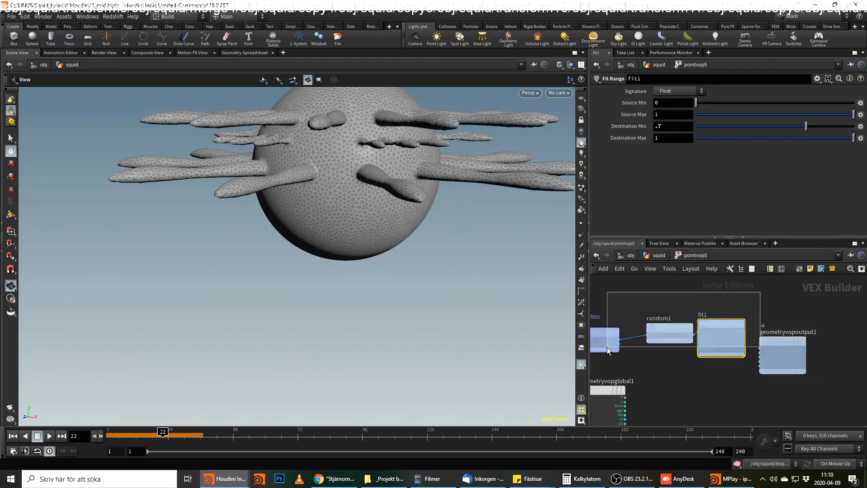
pyautogui.click(785, 344)
pyautogui.moveTo(791, 343); pyautogui.dragTo(865, 340)
pyautogui.moveTo(731, 356); pyautogui.dragTo(796, 354, button='middle')
pyautogui.click(684, 338)
pyautogui.moveTo(684, 338); pyautogui.dragTo(619, 310)
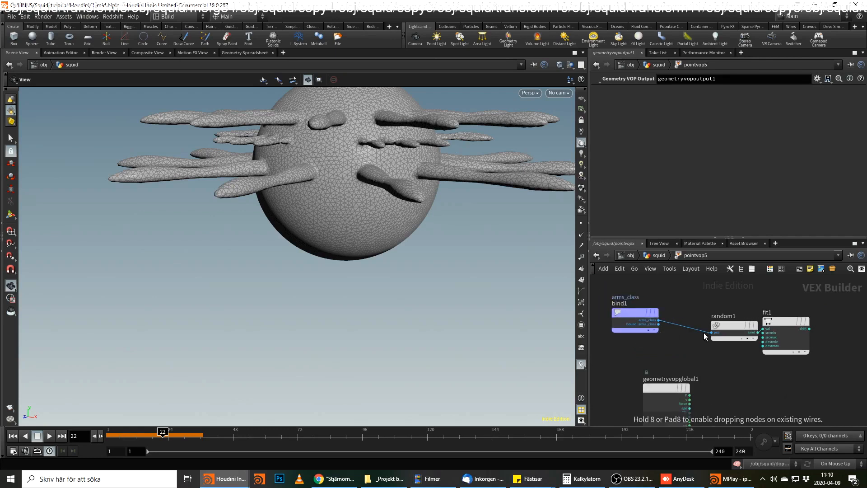
pyautogui.moveTo(723, 325); pyautogui.dragTo(696, 315)
pyautogui.moveTo(780, 320); pyautogui.dragTo(779, 313)
pyautogui.moveTo(780, 313); pyautogui.dragTo(736, 327, button='middle')
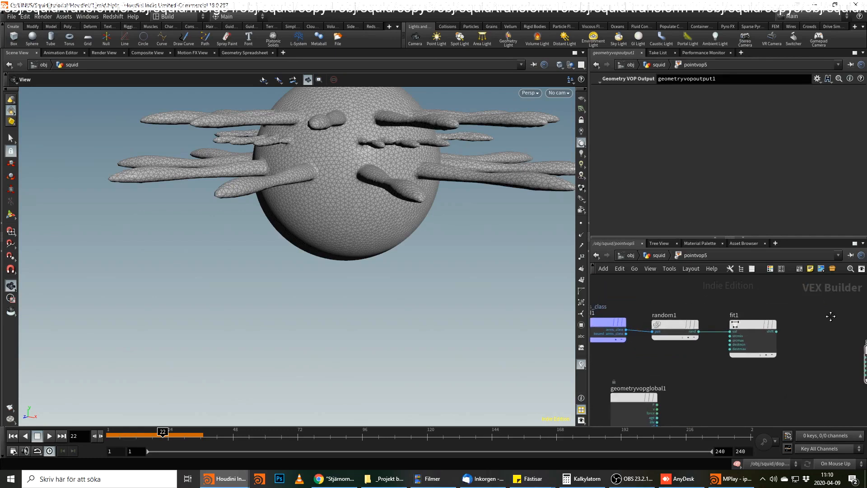
# Add a Bind node between fit1 and the geometry output node.
pyautogui.press('Tab')
pyautogui.moveTo(822, 324)
pyautogui.write('bind e')
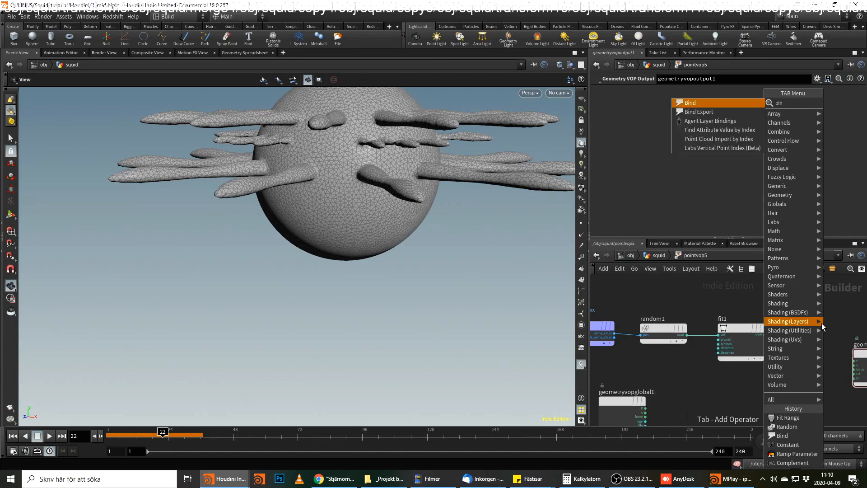
pyautogui.press('Return')
pyautogui.click(822, 324)
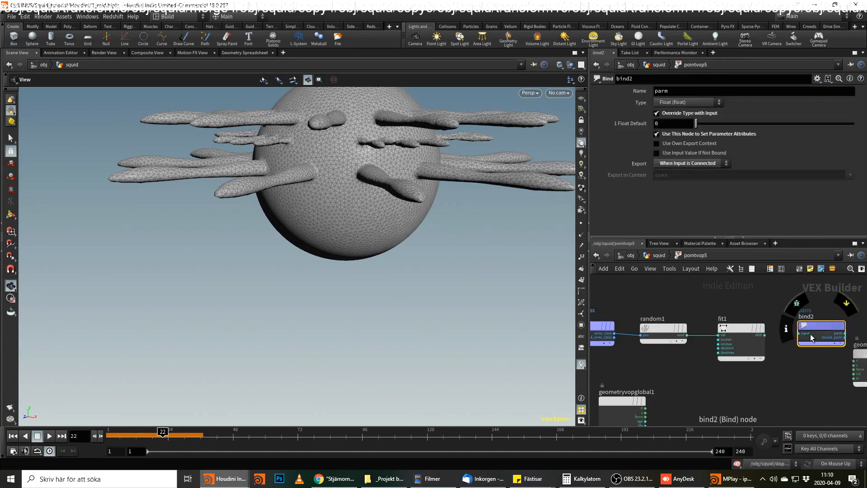
# Connect fit1's shift output to the bind2 input and name the bound attribute speed.
pyautogui.scroll(2, 810, 334)
pyautogui.doubleClick(690, 93)
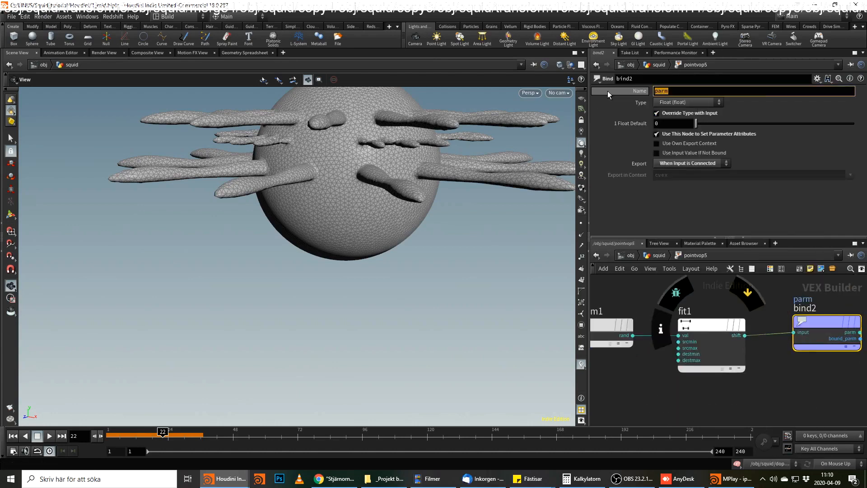
pyautogui.press('BackSpace')
pyautogui.write('speed')
pyautogui.press('Return')
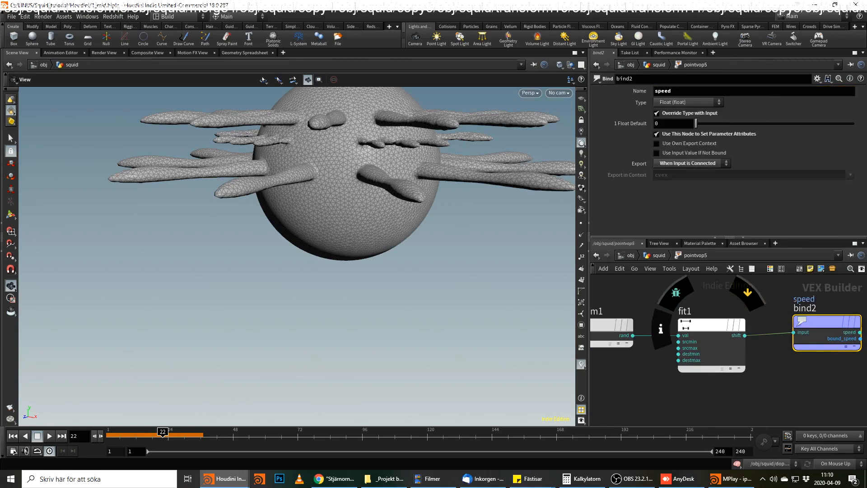
# Try the name speed2 for bind2's attribute and restore it to speed.
pyautogui.click(707, 90)
pyautogui.write('2')
pyautogui.press('Return')
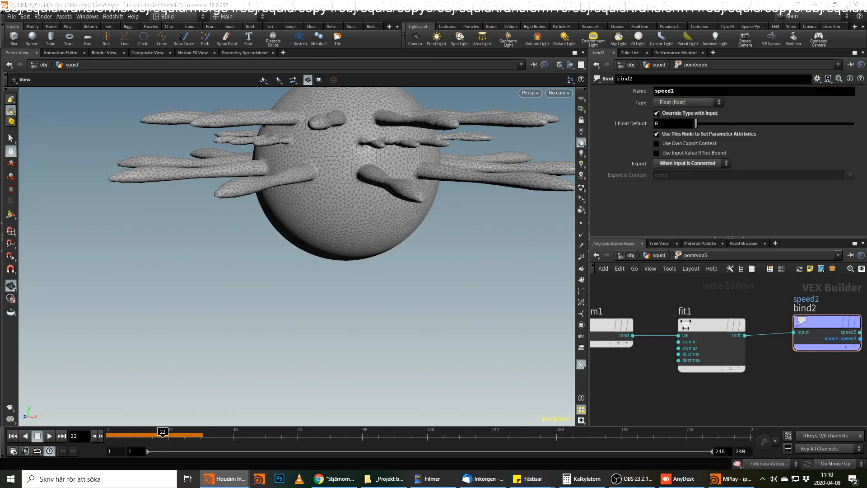
pyautogui.click(722, 102)
pyautogui.click(722, 91)
pyautogui.click(721, 89)
pyautogui.press('BackSpace')
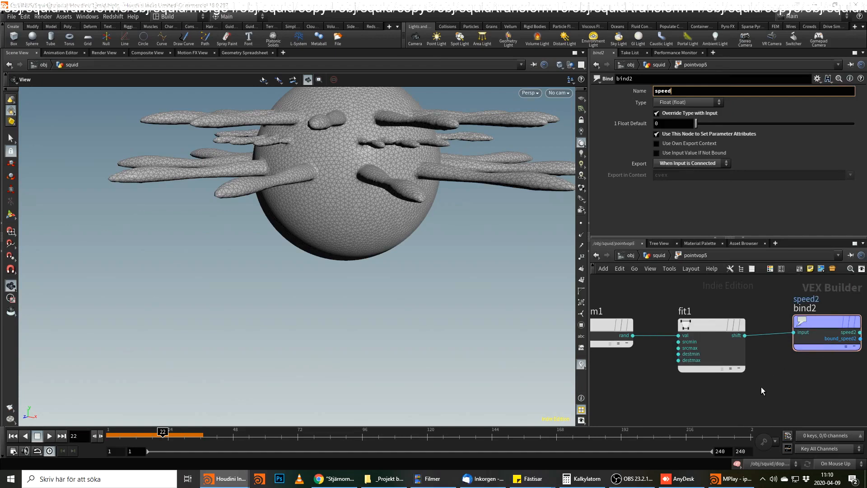
# Add an Add Constant node fed by bind1's arms_class output, below the random1 branch.
pyautogui.moveTo(760, 387); pyautogui.dragTo(846, 363, button='middle')
pyautogui.moveTo(726, 354); pyautogui.dragTo(820, 340, button='middle')
pyautogui.click(710, 295)
pyautogui.click(766, 346)
pyautogui.press('Escape')
pyautogui.click(709, 294)
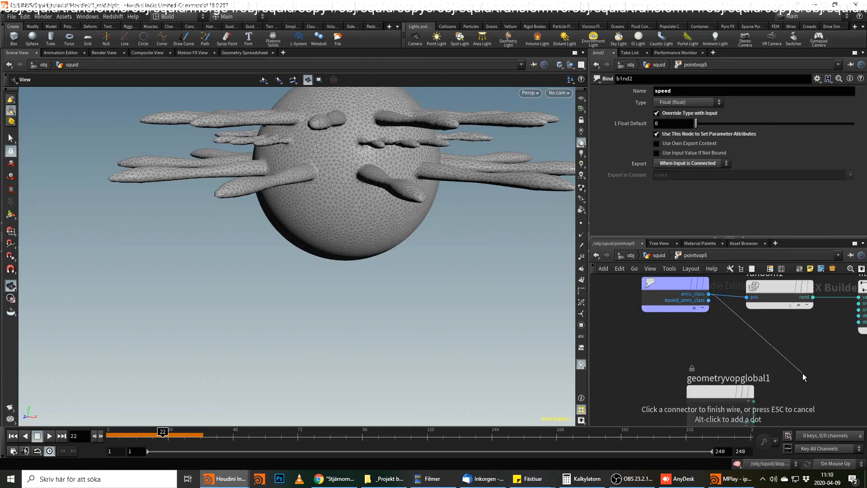
pyautogui.click(803, 373)
pyautogui.write('add c')
pyautogui.press('Return')
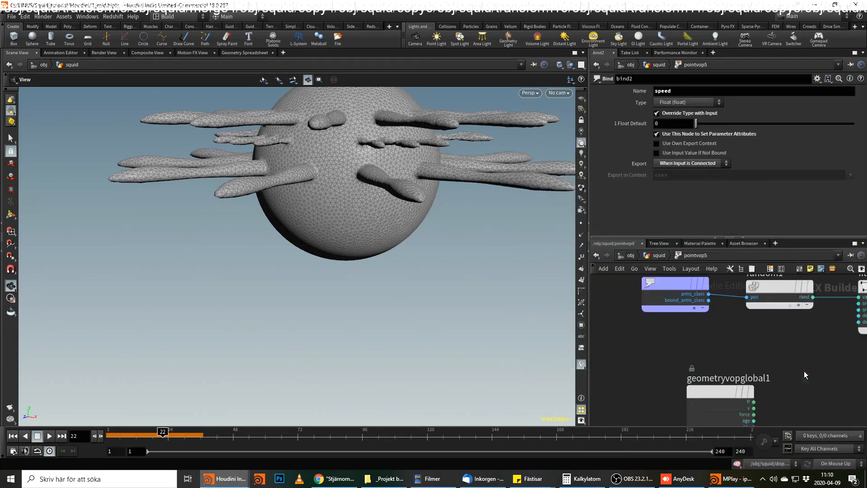
# Set addconst1's Add value to 51.
pyautogui.moveTo(685, 100); pyautogui.dragTo(578, 102)
pyautogui.write('51')
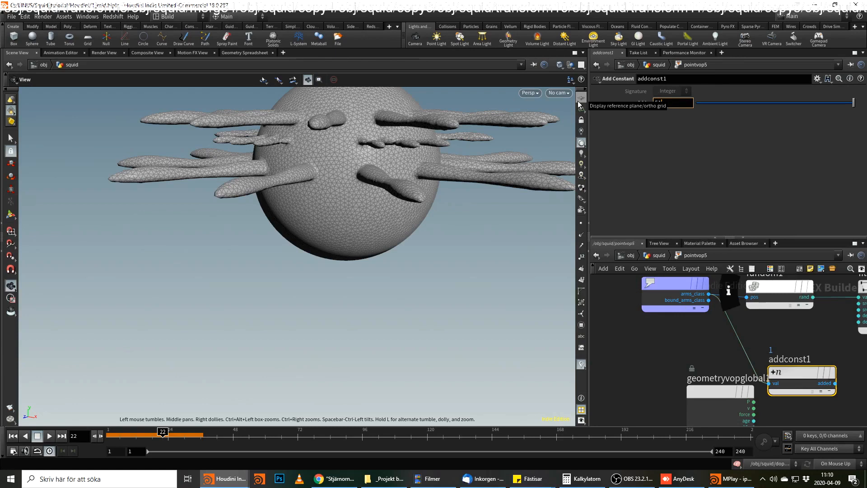
pyautogui.press('Return')
# Add a Random node fed by addconst1's added output.
pyautogui.moveTo(820, 333); pyautogui.dragTo(638, 308, button='middle')
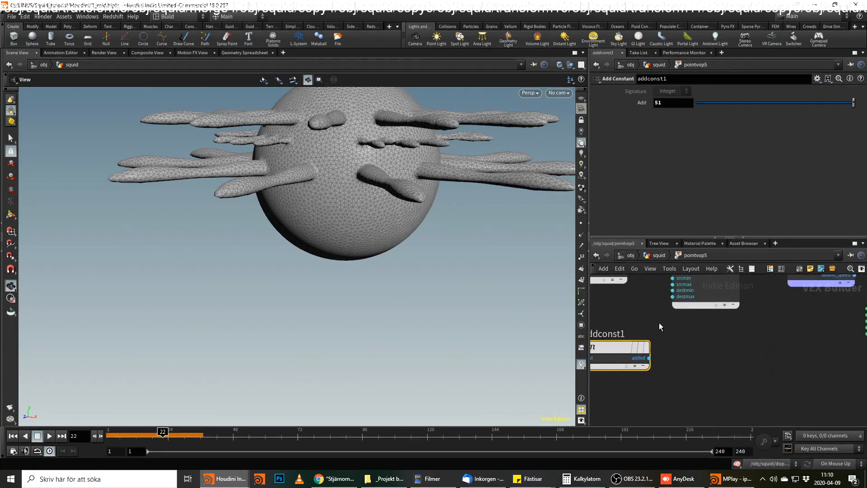
pyautogui.click(649, 358)
pyautogui.click(673, 356)
pyautogui.write('rand')
pyautogui.press('Return')
# Connect random2's rand output to the geometry output's Cd input to preview it as color.
pyautogui.click(774, 367)
pyautogui.moveTo(837, 336); pyautogui.dragTo(746, 346, button='middle')
pyautogui.click(775, 336)
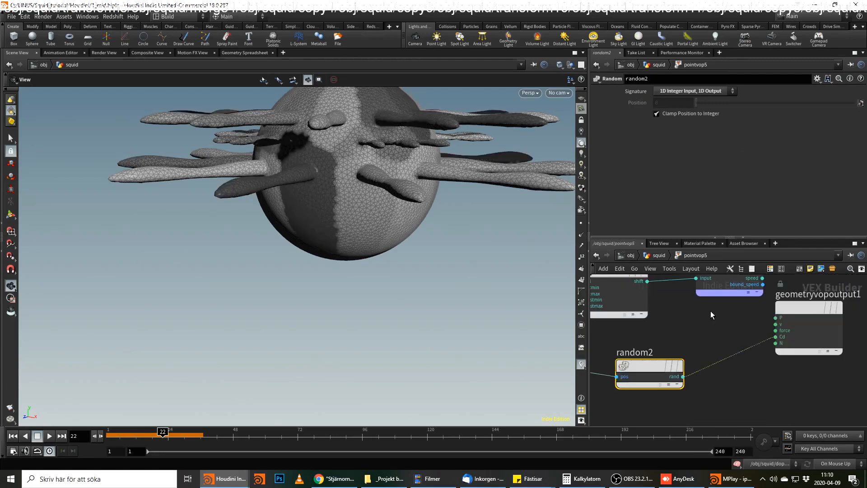
# Preview fit1's shift output and random1's rand output in turn through the geometry output's Cd input.
pyautogui.moveTo(677, 289); pyautogui.dragTo(687, 324, button='middle')
pyautogui.click(658, 317)
pyautogui.click(787, 371)
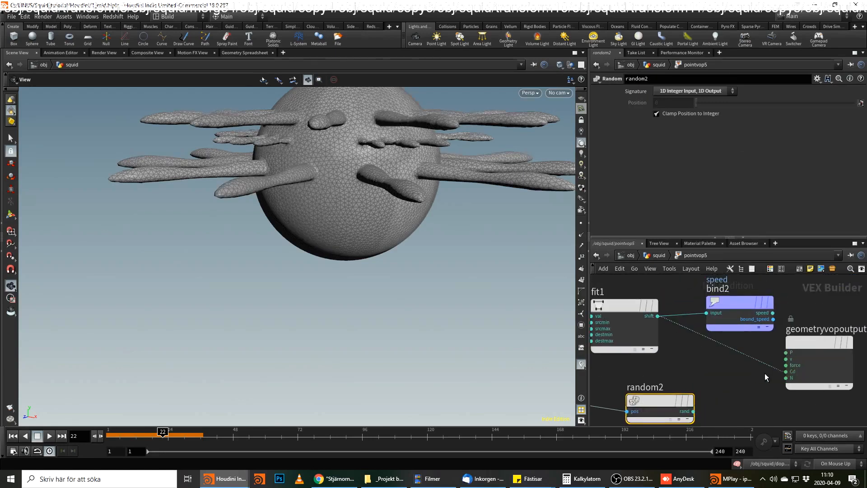
pyautogui.moveTo(723, 361)
pyautogui.mouseDown(button='middle')
pyautogui.moveTo(787, 360)
pyautogui.moveTo(736, 362)
pyautogui.mouseUp(button='middle')
pyautogui.click(628, 317)
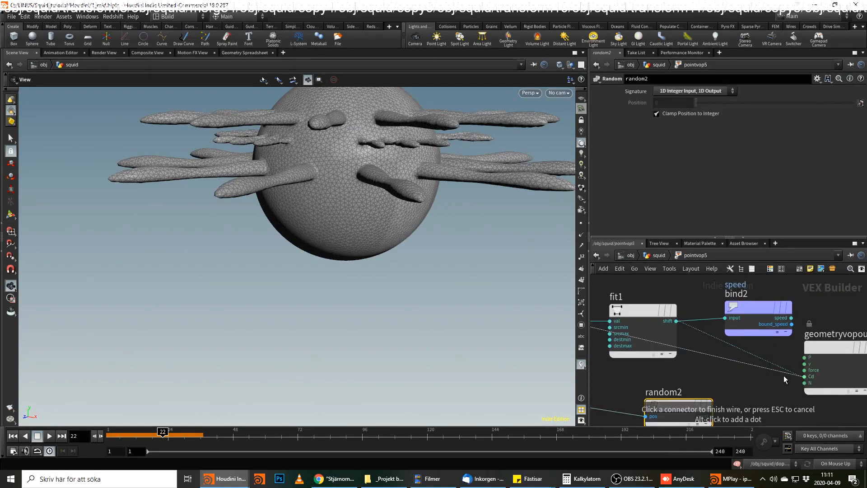
pyautogui.click(785, 376)
# Reconnect random2's rand output to Cd for comparison and delete that wire.
pyautogui.click(712, 416)
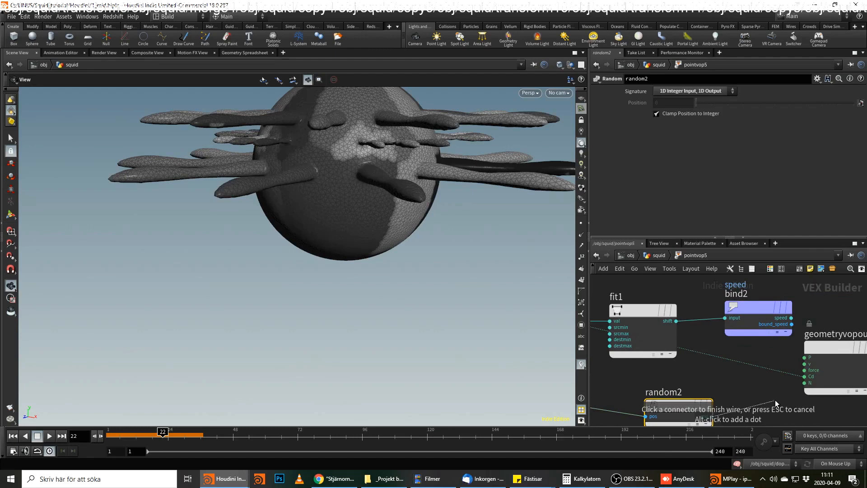
pyautogui.click(795, 378)
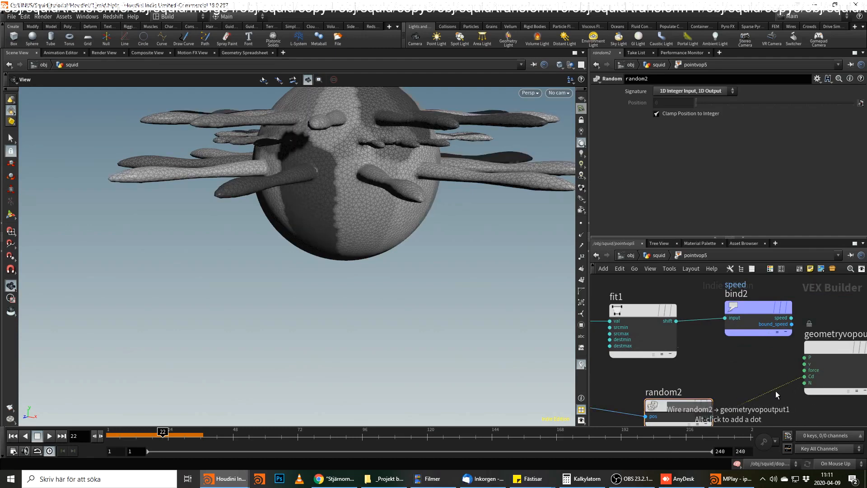
pyautogui.click(776, 391)
pyautogui.press('Delete')
pyautogui.moveTo(800, 378); pyautogui.dragTo(831, 354, button='middle')
pyautogui.moveTo(719, 382); pyautogui.dragTo(704, 372)
pyautogui.click(728, 388)
pyautogui.click(764, 386)
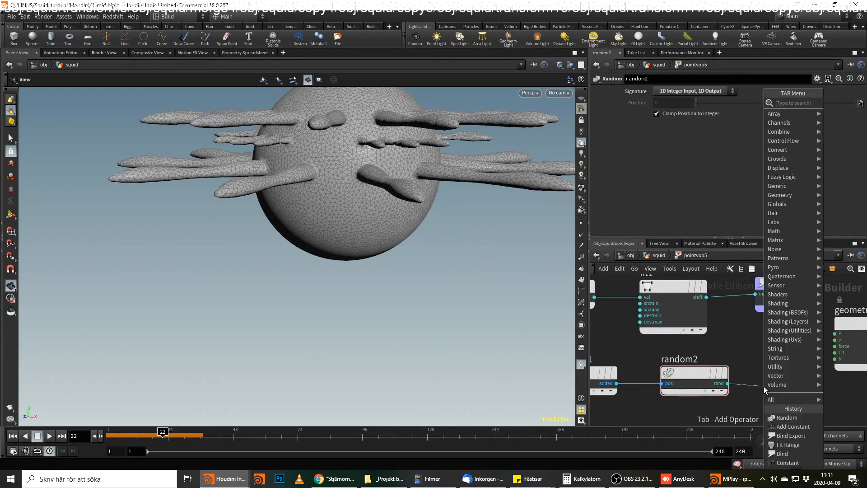
pyautogui.moveTo(766, 386)
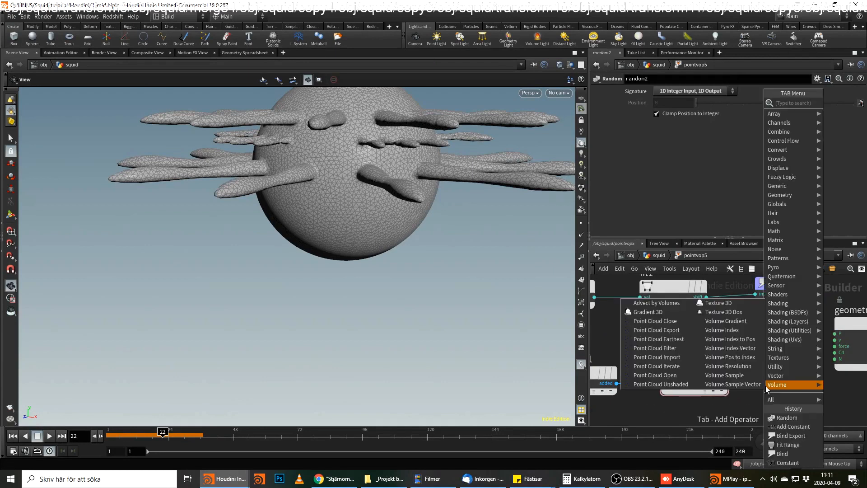
pyautogui.press('Escape')
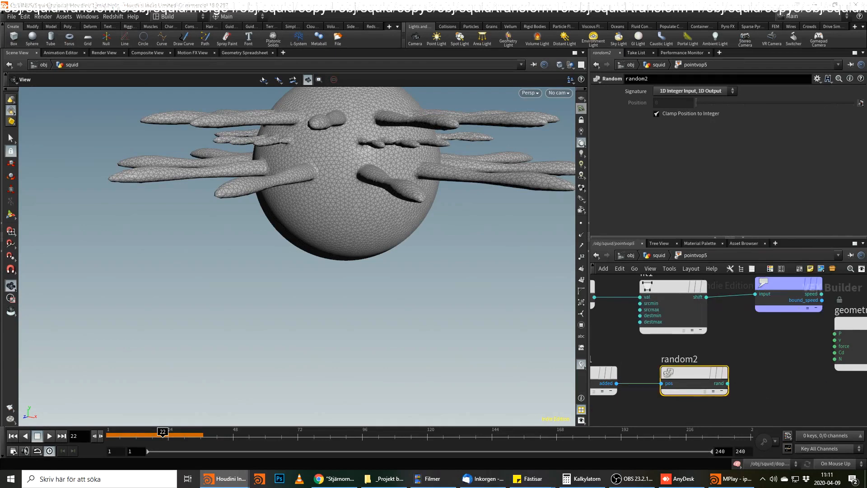
# Add a Multiply Constant node after random2's rand output and set its multiplier to 10.
pyautogui.click(727, 384)
pyautogui.click(760, 392)
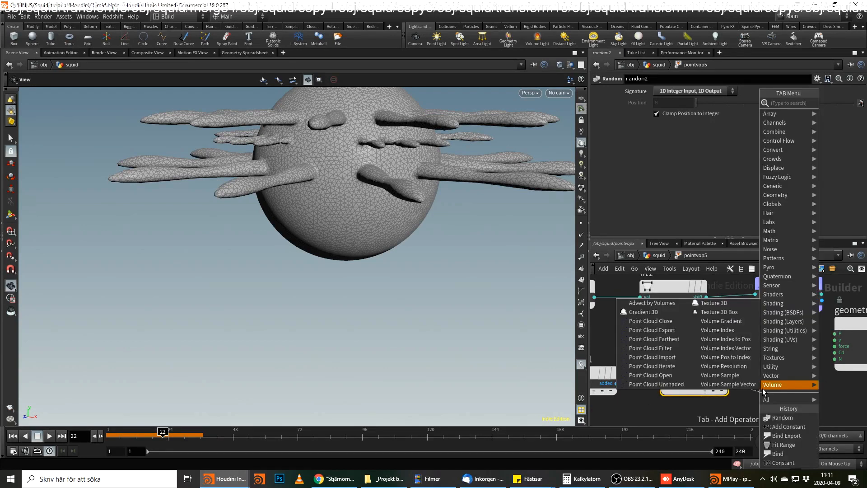
pyautogui.write('mu')
pyautogui.press('Down')
pyautogui.press('Down')
pyautogui.press('Return')
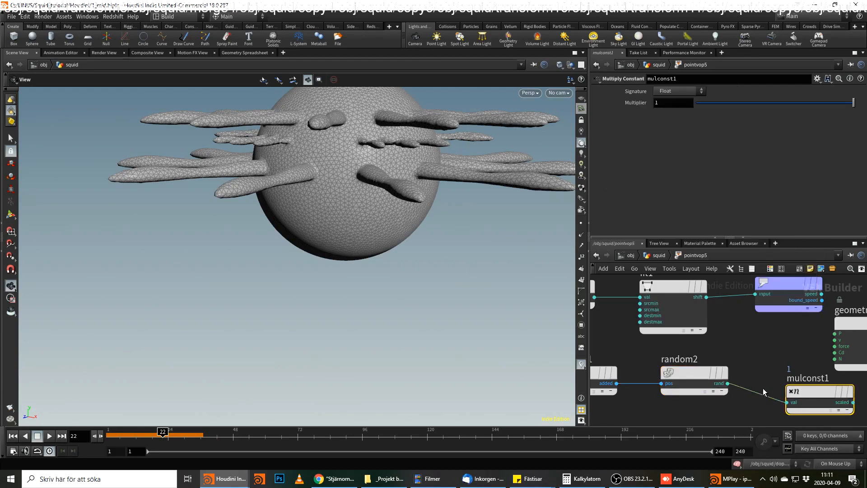
pyautogui.click(669, 103)
pyautogui.write('0')
pyautogui.press('Return')
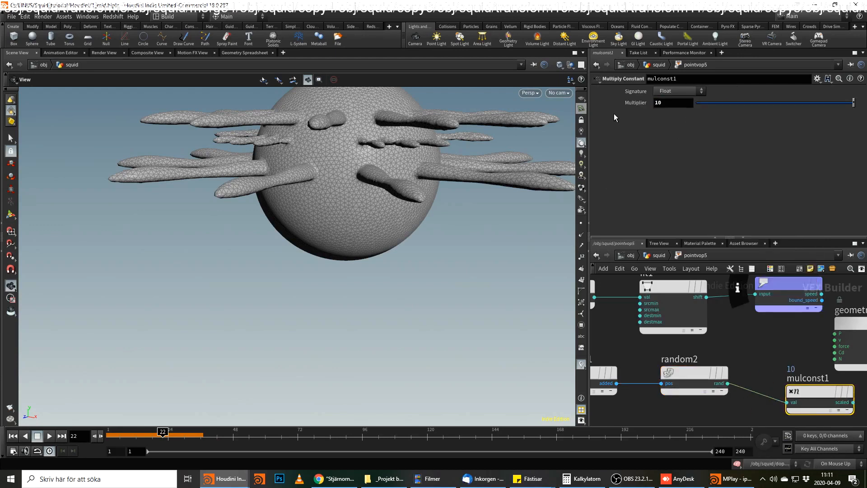
# Add a Bind Export node fed by mulconst1's scaled output and name its attribute offset.
pyautogui.moveTo(853, 402); pyautogui.dragTo(717, 364, button='middle')
pyautogui.click(718, 363)
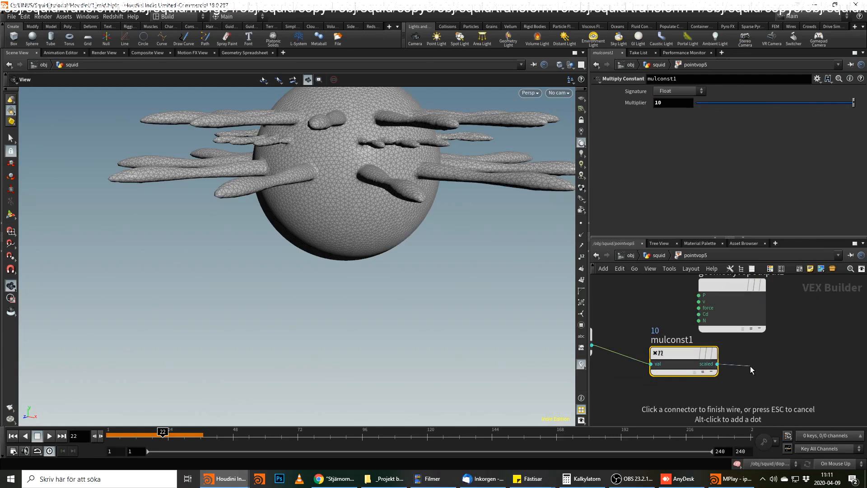
pyautogui.click(749, 356)
pyautogui.write('bind e')
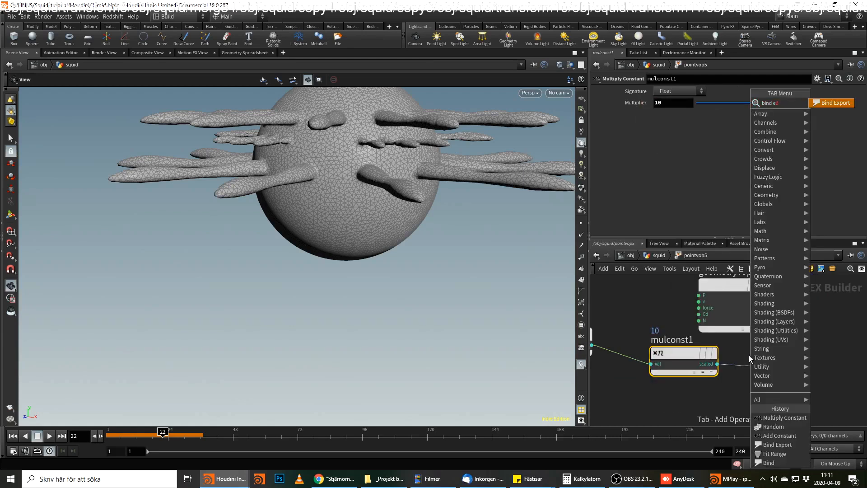
pyautogui.press('Return')
pyautogui.doubleClick(661, 91)
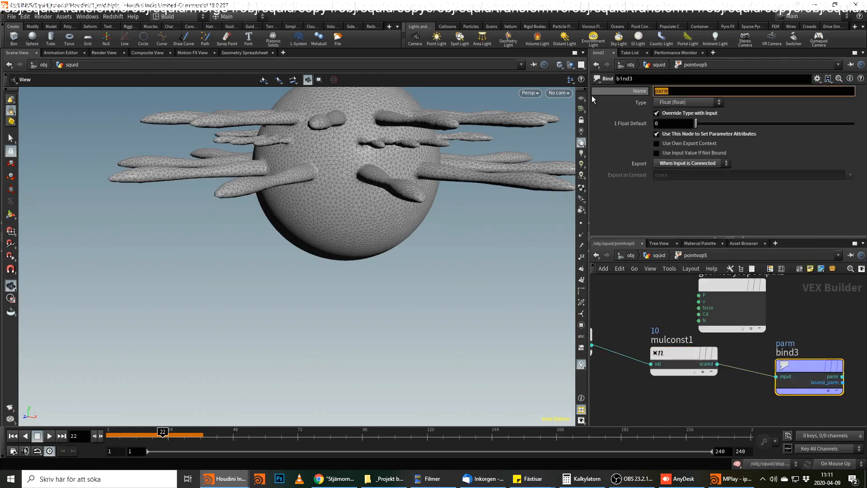
pyautogui.write('offse')
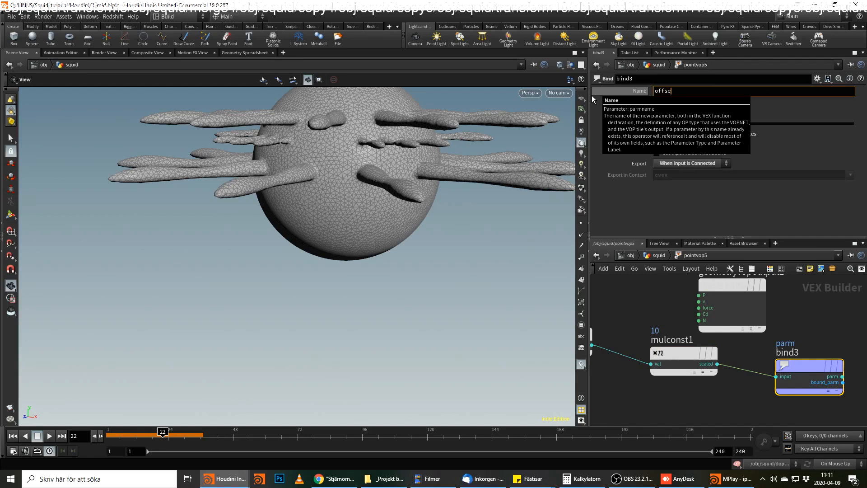
pyautogui.write('t')
pyautogui.press('Return')
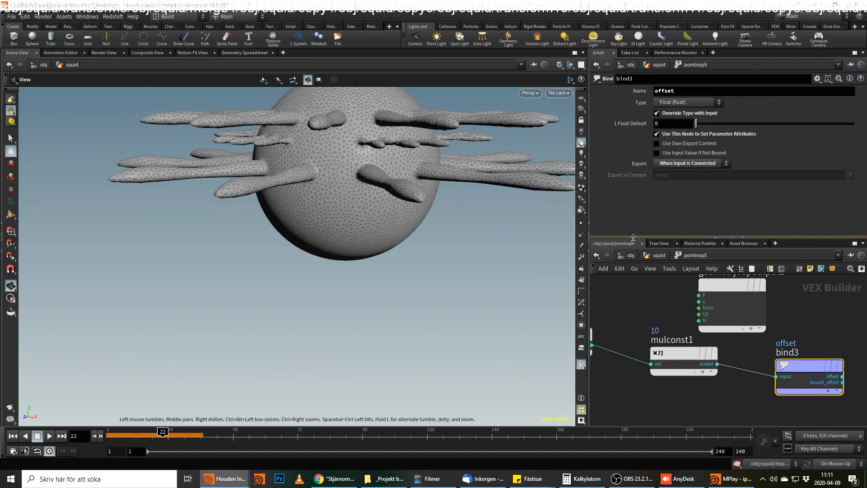
# Return to the squid network and rename pointvop5 as setup_speed_and_offset.
pyautogui.click(651, 256)
pyautogui.doubleClick(655, 367)
pyautogui.write('setup_s')
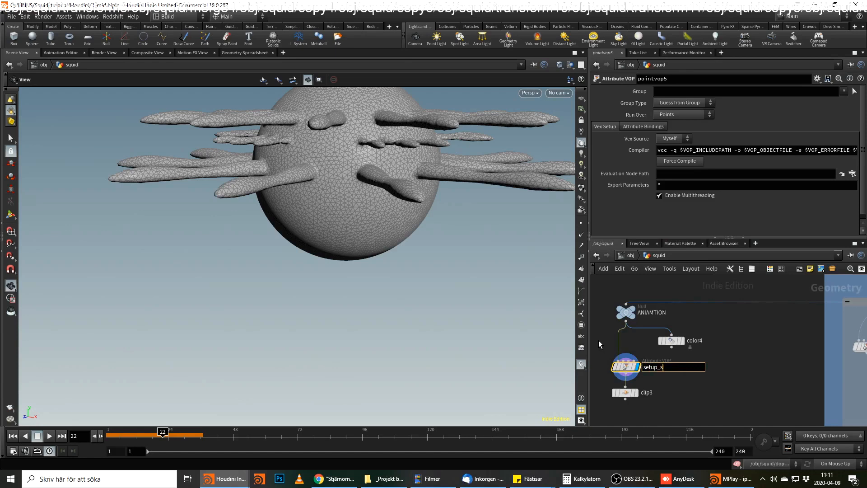
pyautogui.write('eped_and_offset')
pyautogui.press('Return')
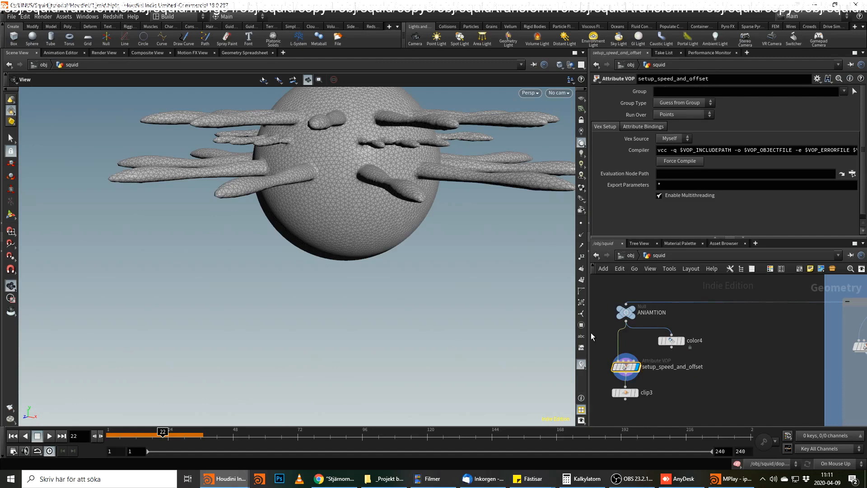
# Delete the clip3 node below setup_speed_and_offset.
pyautogui.moveTo(784, 417); pyautogui.dragTo(795, 377, button='middle')
pyautogui.click(638, 354)
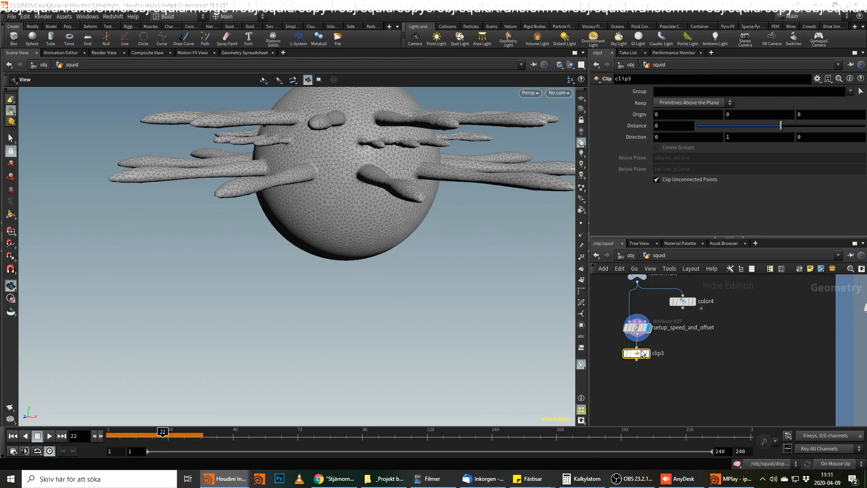
pyautogui.press('Delete')
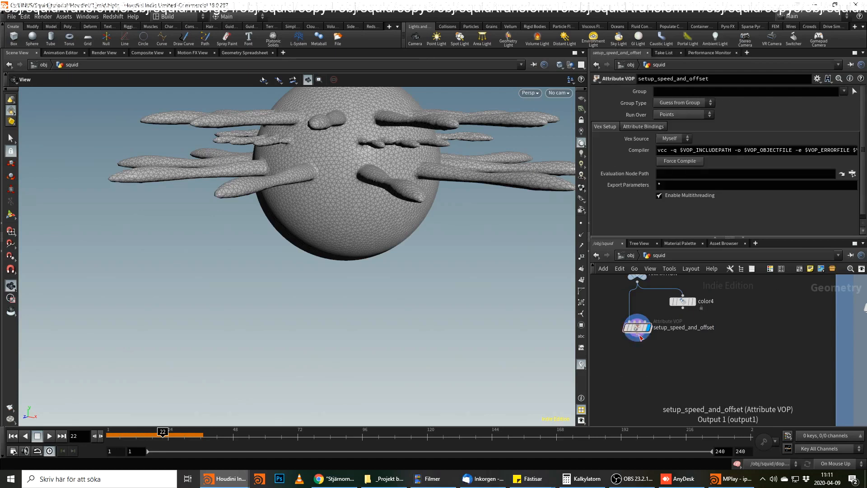
# Add an Attribute Blur node after setup_speed_and_offset.
pyautogui.press('Tab')
pyautogui.write('att b')
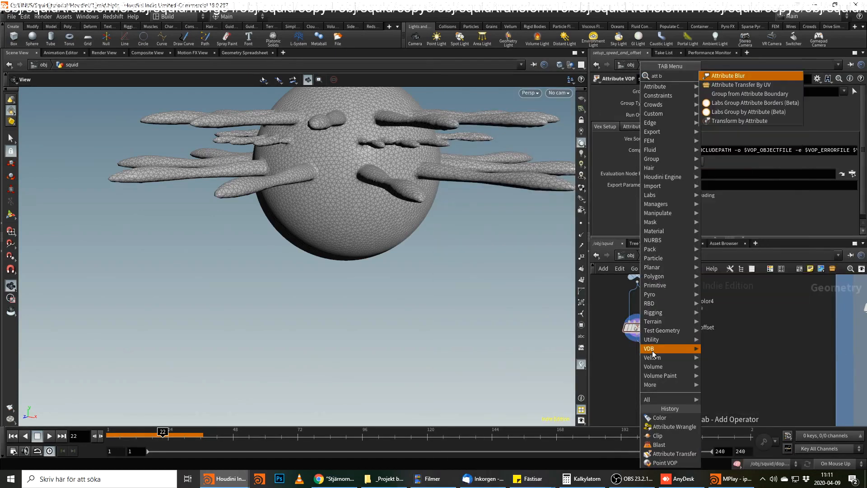
pyautogui.press('Return')
pyautogui.press('Return')
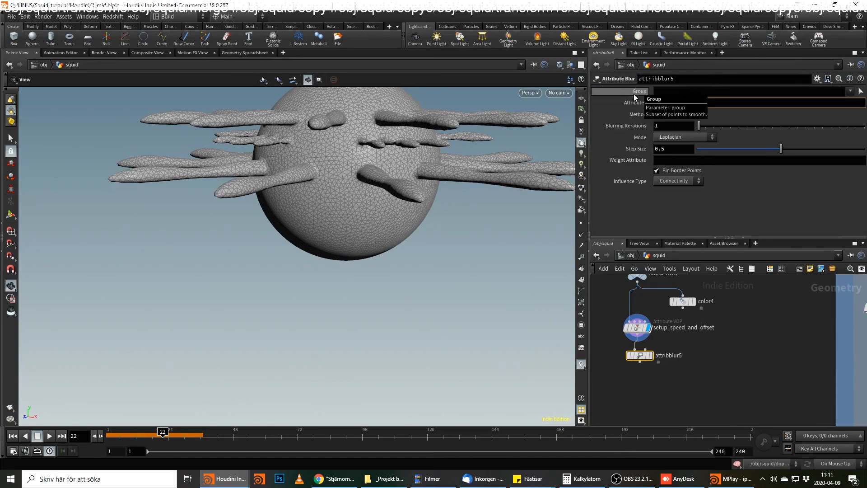
# Set the Attribute Blur's attributes to "speep offset" and open its blurring iterations for editing.
pyautogui.write('spp')
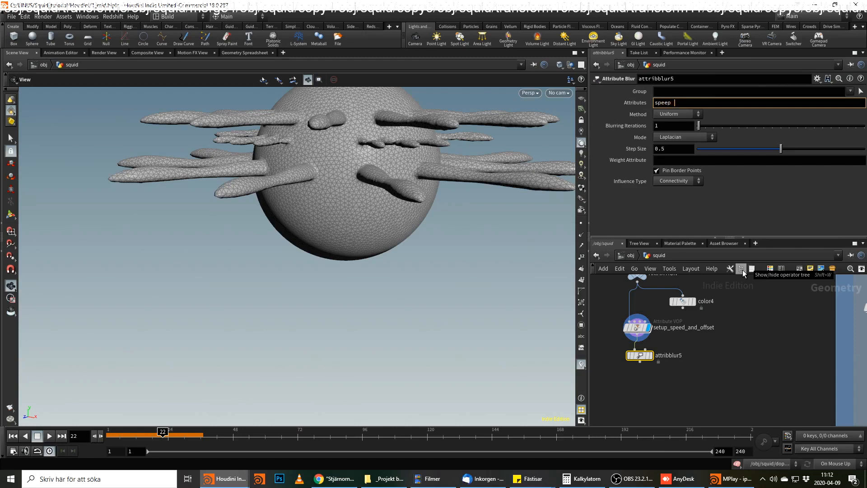
pyautogui.write('ep offset')
pyautogui.press('Return')
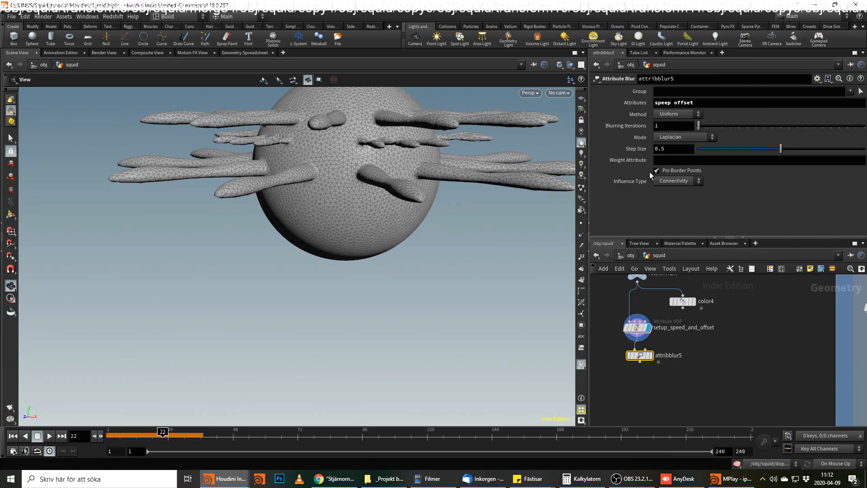
pyautogui.click(664, 126)
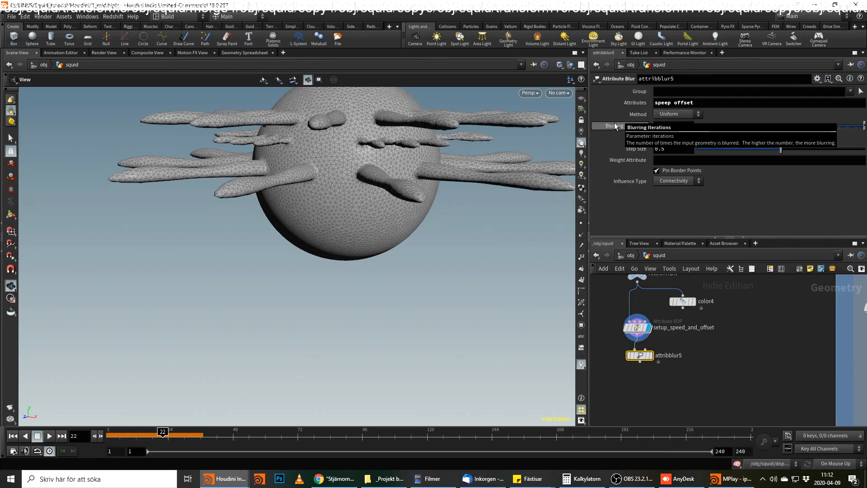
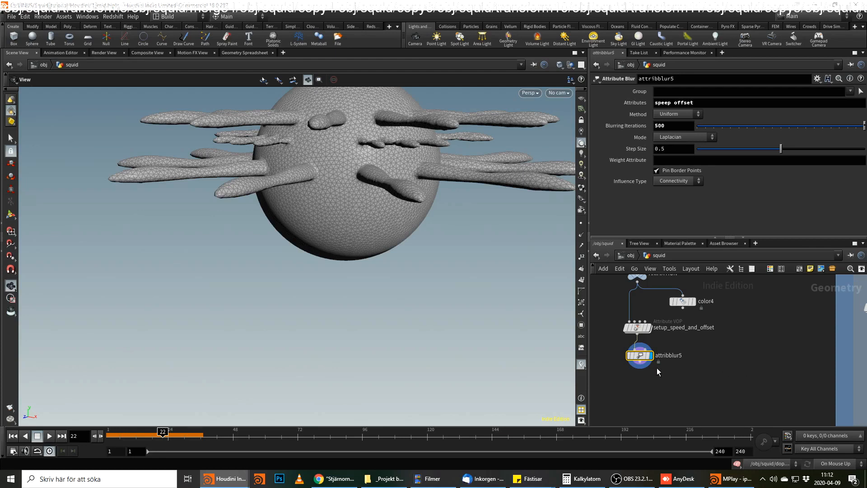
# Add a Point VOP node below attribblur5 and rename it up_down_arms.
pyautogui.press('Tab')
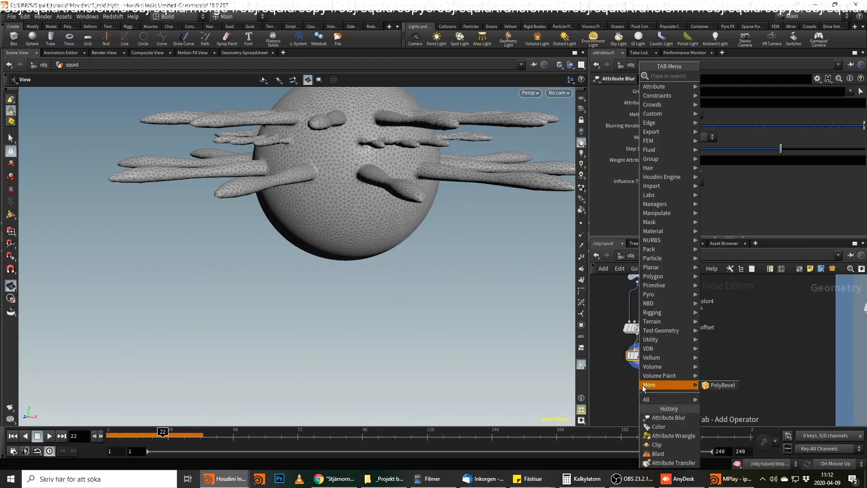
pyautogui.write('point vo')
pyautogui.press('Return')
pyautogui.click(643, 387)
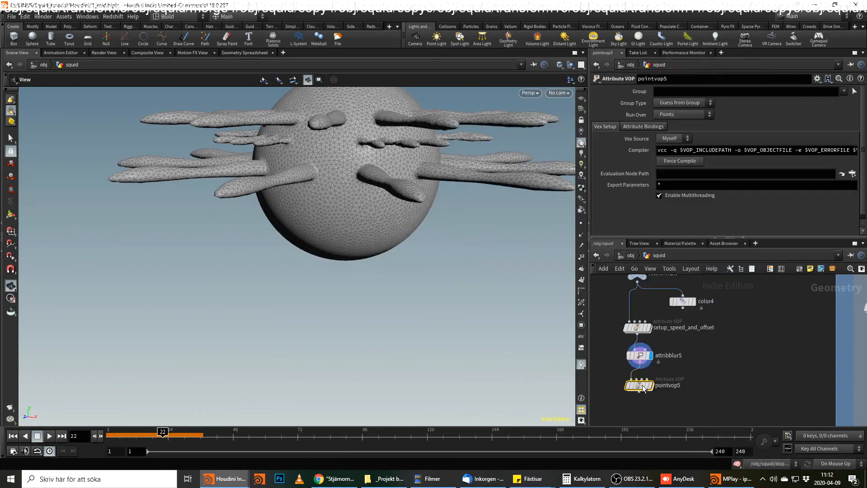
pyautogui.doubleClick(664, 385)
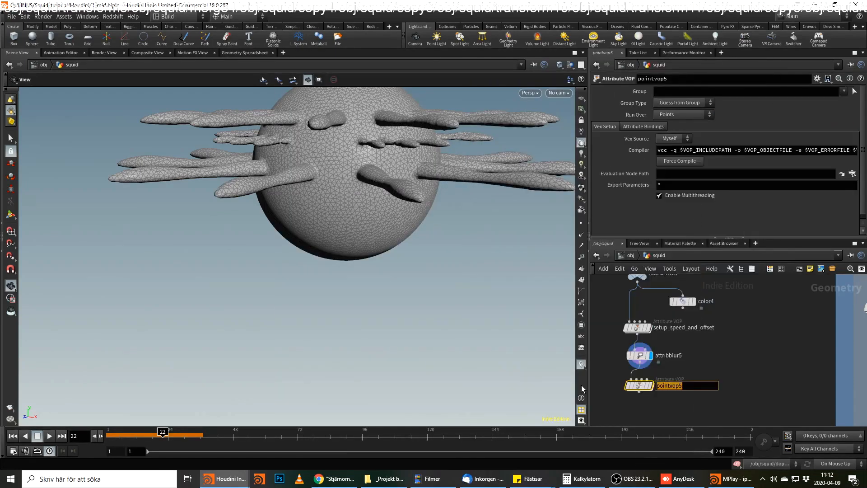
pyautogui.write('up_down_arms')
pyautogui.press('Return')
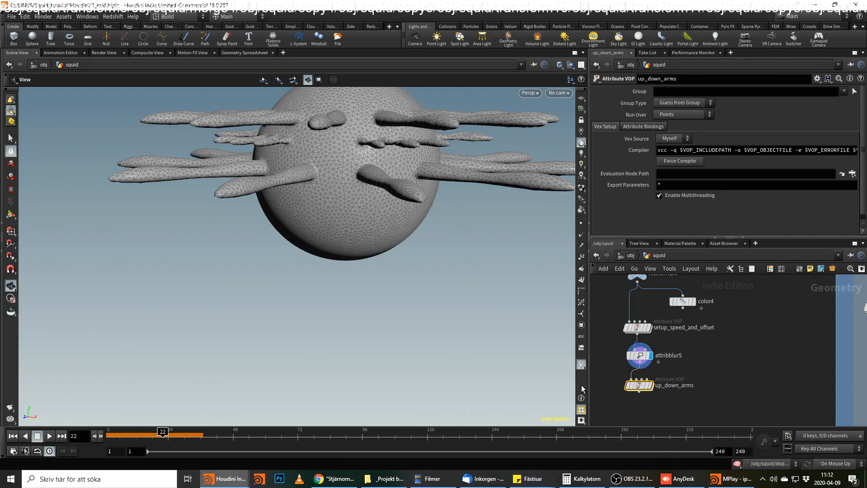
# Display up_down_arms, go inside it and add a Bind node for the attribute u.
pyautogui.click(651, 385)
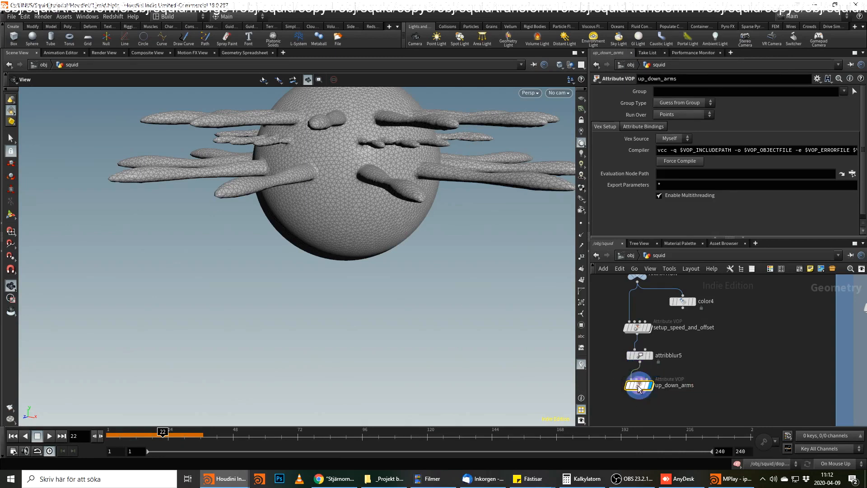
pyautogui.doubleClick(639, 387)
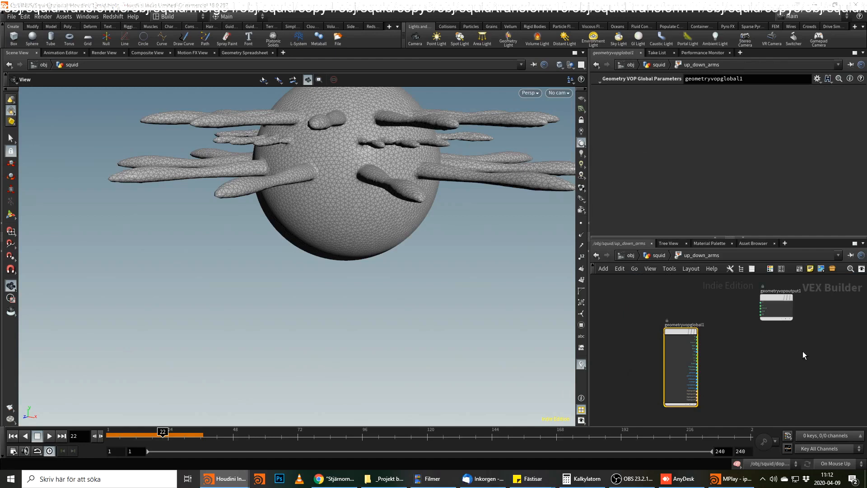
pyautogui.press('Tab')
pyautogui.write('bind')
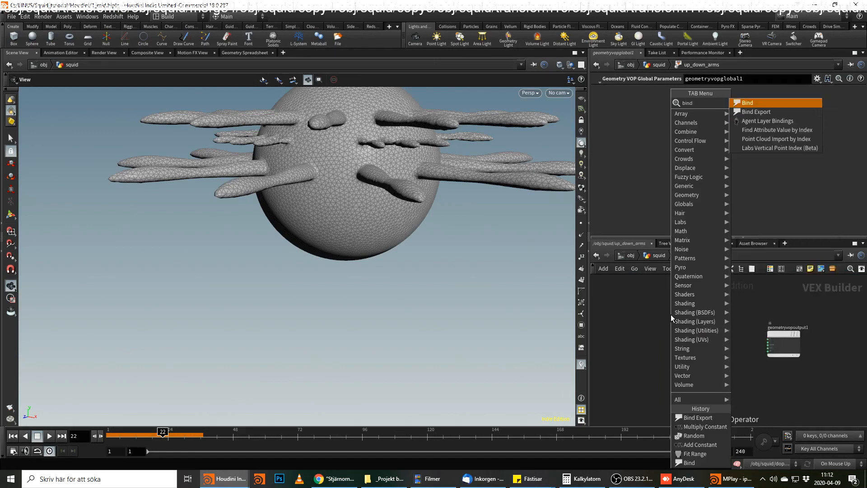
pyautogui.press('Return')
pyautogui.click(671, 314)
pyautogui.doubleClick(697, 93)
pyautogui.write('u')
pyautogui.press('Return')
pyautogui.scroll(2, 722, 337)
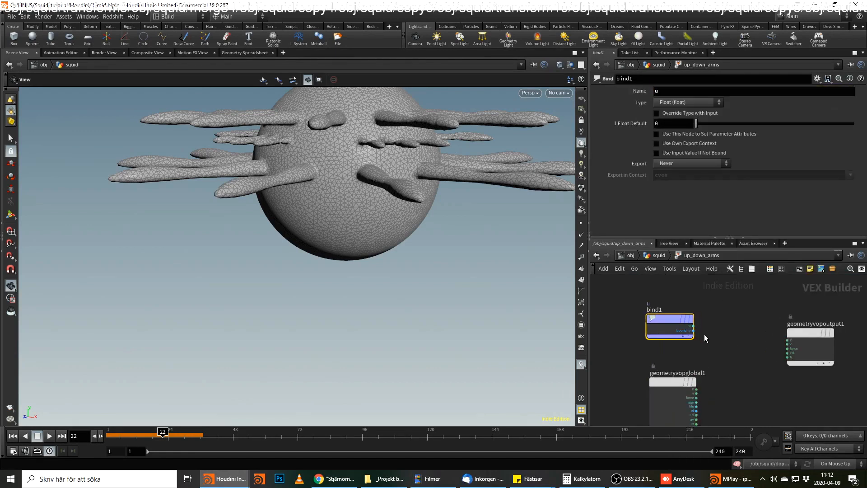
# Preview the u attribute as colour by wiring the Bind's u output into Cd of the geometry output.
pyautogui.click(693, 326)
pyautogui.click(787, 353)
pyautogui.moveTo(318, 211); pyautogui.dragTo(434, 223)
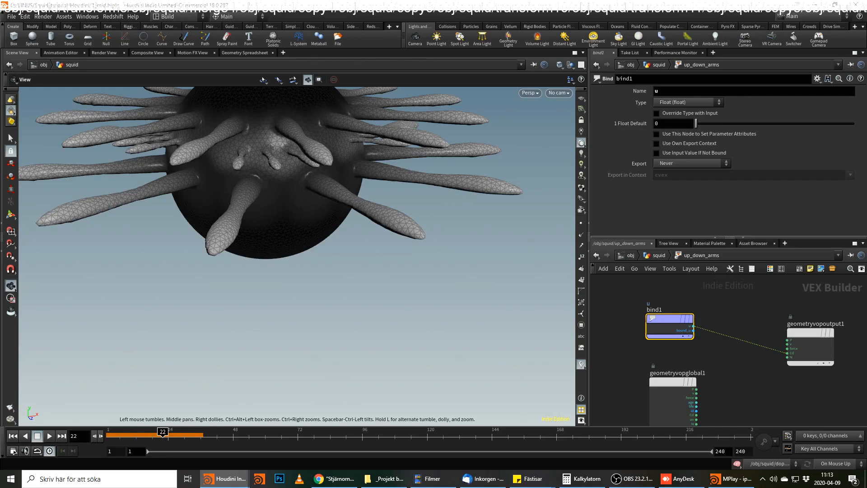
# Add an Add node fed by the Time output of the geometry globals.
pyautogui.scroll(3, 716, 368)
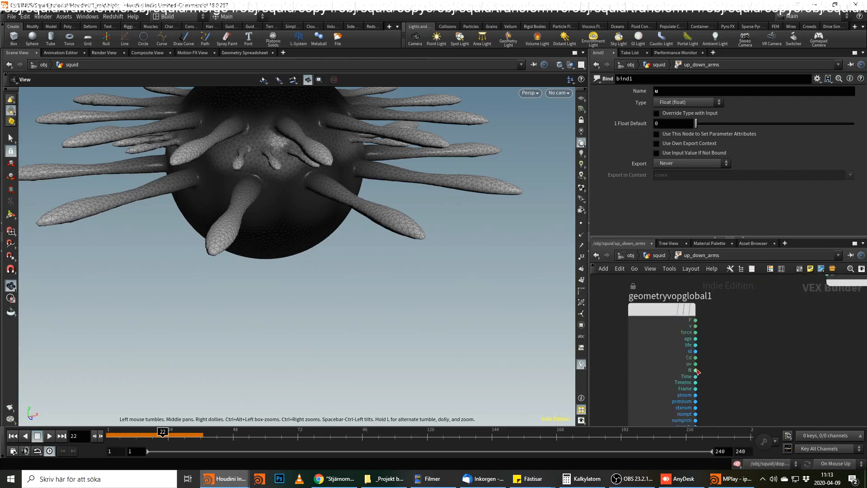
pyautogui.click(695, 376)
pyautogui.press('Tab')
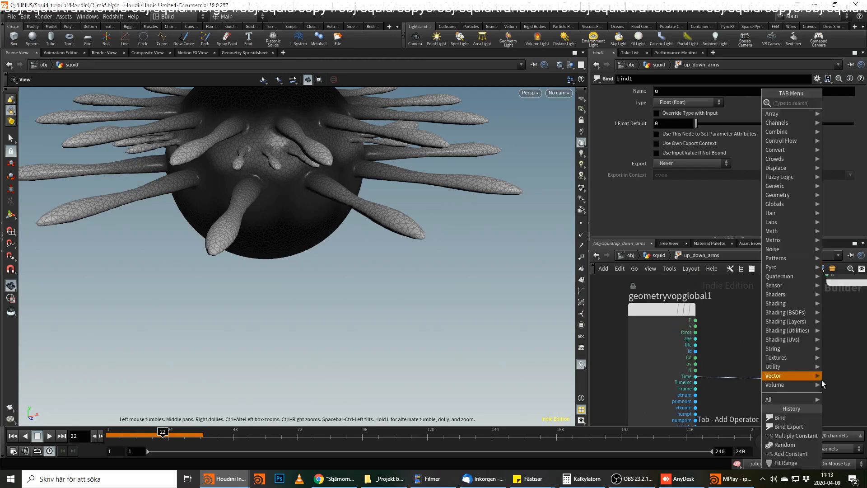
pyautogui.moveTo(818, 377)
pyautogui.write('add')
pyautogui.press('Return')
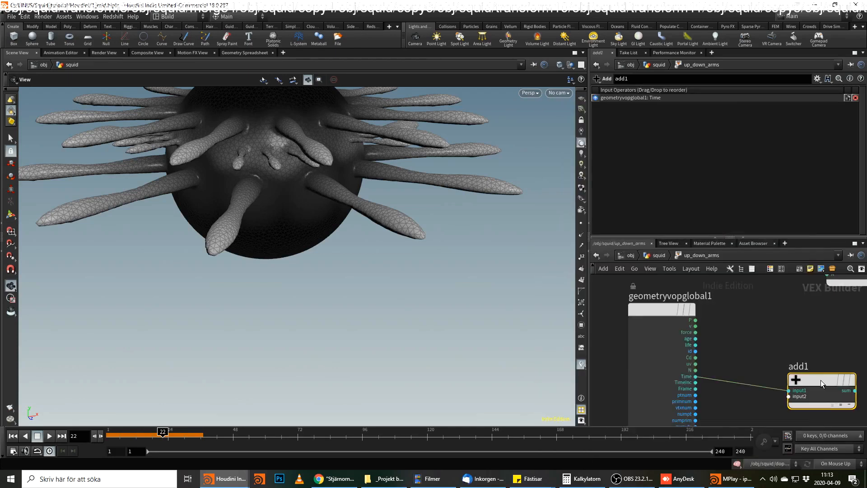
pyautogui.click(822, 367)
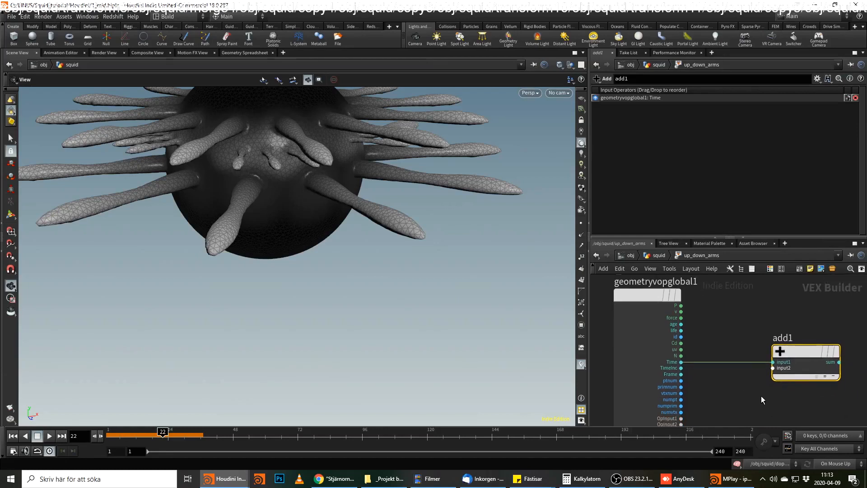
# Add a second Bind node near add1 and name its attribute offset.
pyautogui.press('Tab')
pyautogui.write('bin')
pyautogui.press('Return')
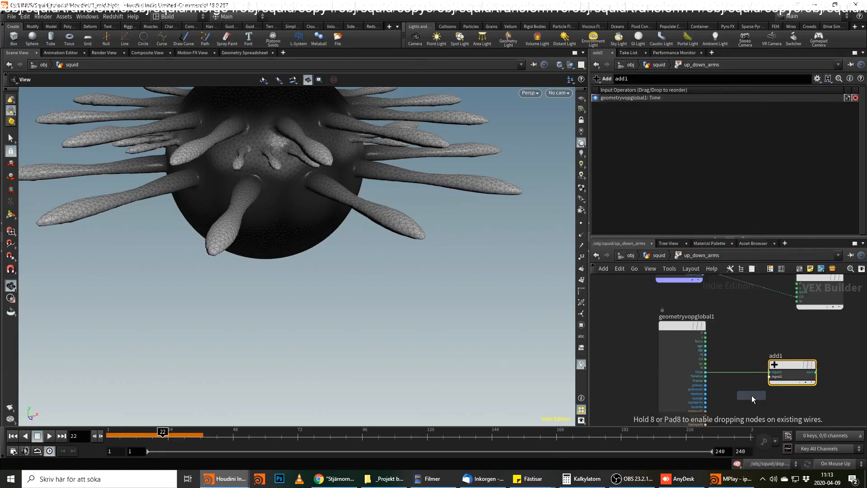
pyautogui.click(752, 395)
pyautogui.doubleClick(674, 89)
pyautogui.write('o')
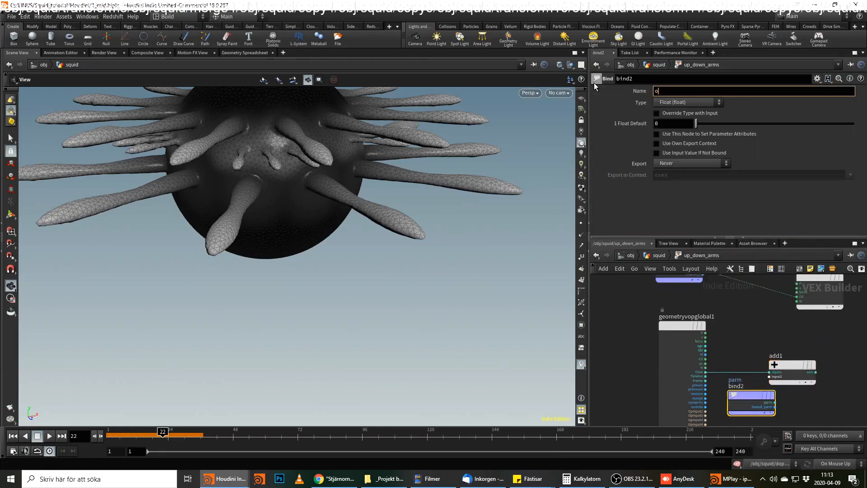
pyautogui.write('ffset')
pyautogui.press('Return')
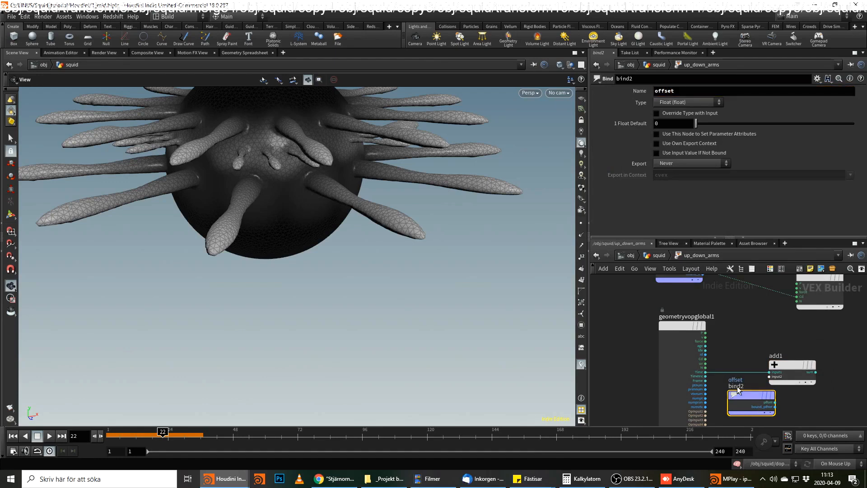
# Wire the offset output into Cd of the geometry output and into the second input of add1.
pyautogui.click(775, 402)
pyautogui.scroll(-4, 750, 406)
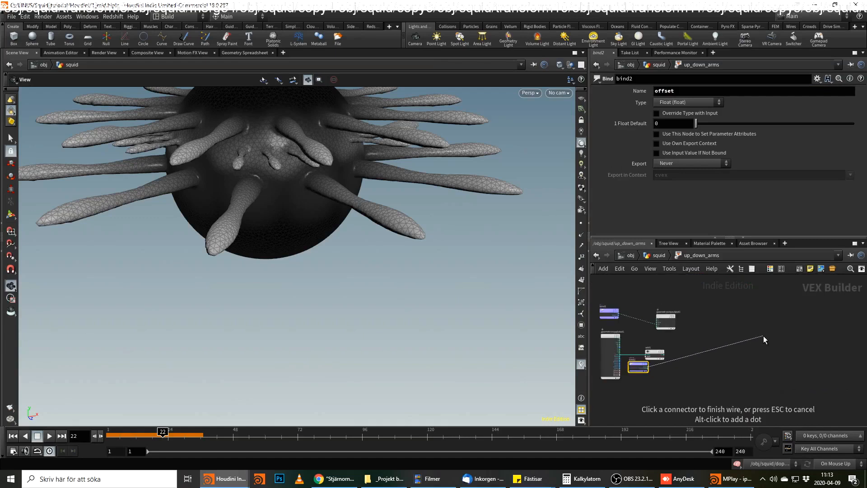
pyautogui.click(771, 349)
pyautogui.moveTo(796, 383); pyautogui.dragTo(846, 324, button='middle')
pyautogui.scroll(3, 818, 337)
pyautogui.moveTo(825, 326); pyautogui.dragTo(849, 325)
pyautogui.click(802, 356)
pyautogui.click(824, 332)
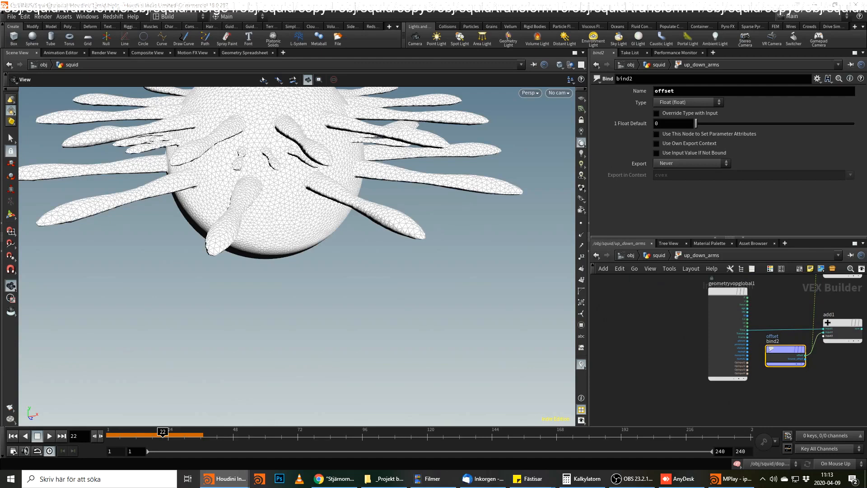
# Add a Multiply node fed by add1's sum and place it with some room before it.
pyautogui.moveTo(843, 391); pyautogui.dragTo(748, 419, button='middle')
pyautogui.moveTo(785, 385); pyautogui.dragTo(736, 403, button='middle')
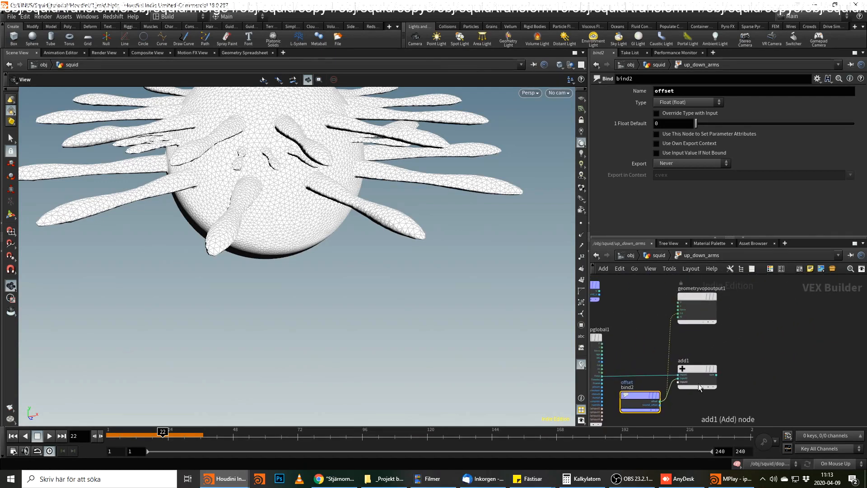
pyautogui.click(716, 374)
pyautogui.press('Tab')
pyautogui.write('mult')
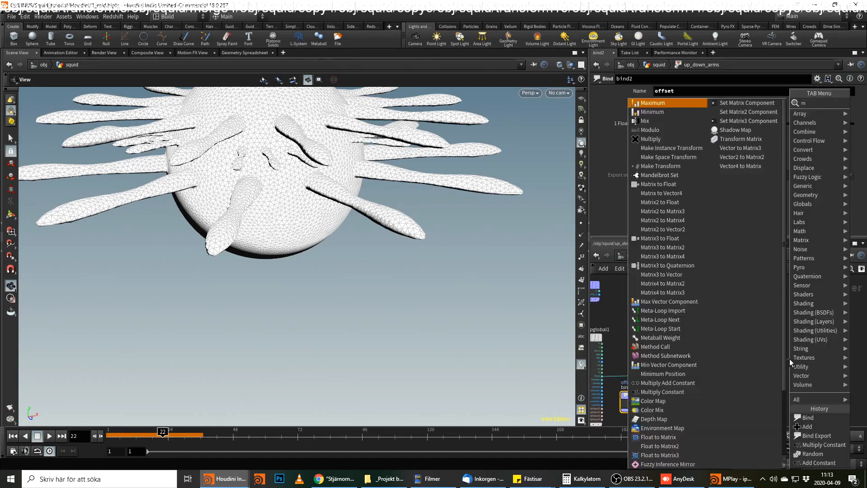
pyautogui.press('Return')
pyautogui.press('Return')
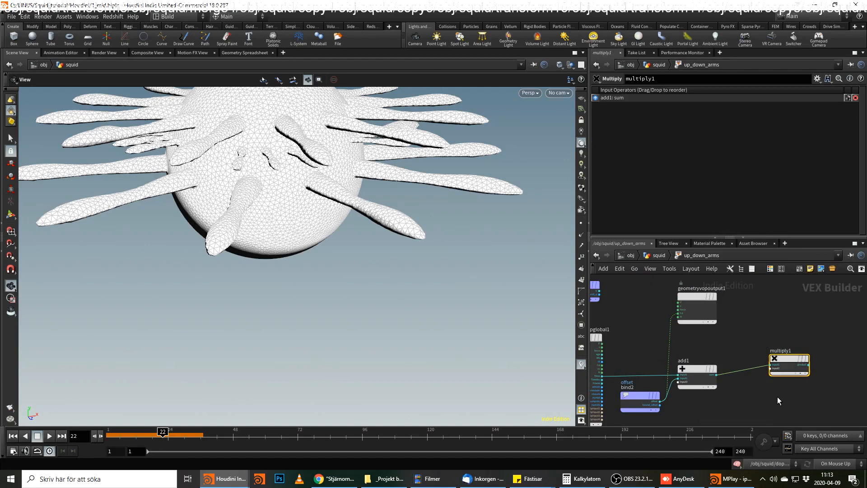
pyautogui.scroll(3, 777, 396)
pyautogui.moveTo(795, 345); pyautogui.dragTo(777, 320)
pyautogui.moveTo(803, 345); pyautogui.dragTo(839, 385, button='middle')
pyautogui.moveTo(801, 359); pyautogui.dragTo(842, 362)
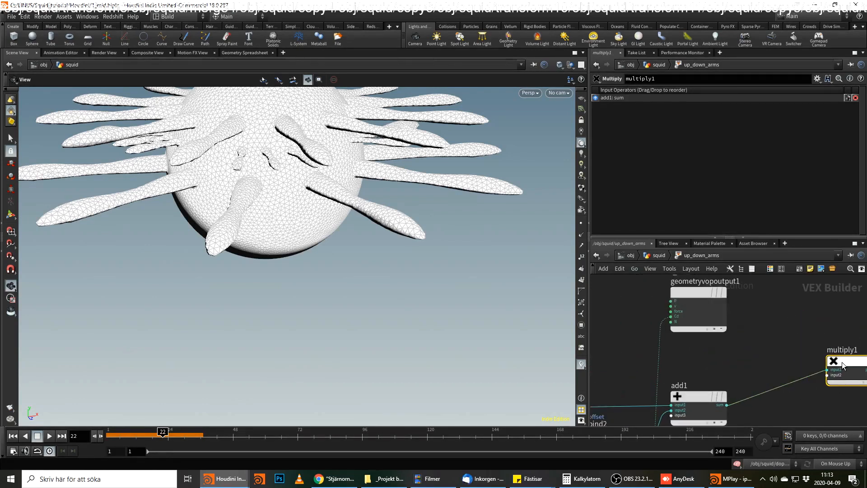
# Add a Bind node for the attribute speed and wire it into the second input of multiply1.
pyautogui.press('Tab')
pyautogui.write('bind')
pyautogui.press('Return')
pyautogui.click(738, 352)
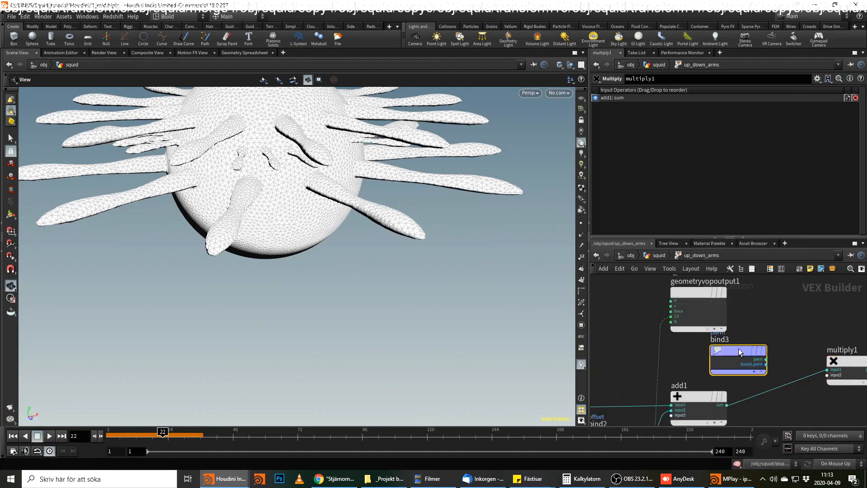
pyautogui.doubleClick(691, 92)
pyautogui.write('speed')
pyautogui.press('Return')
pyautogui.scroll(3, 828, 334)
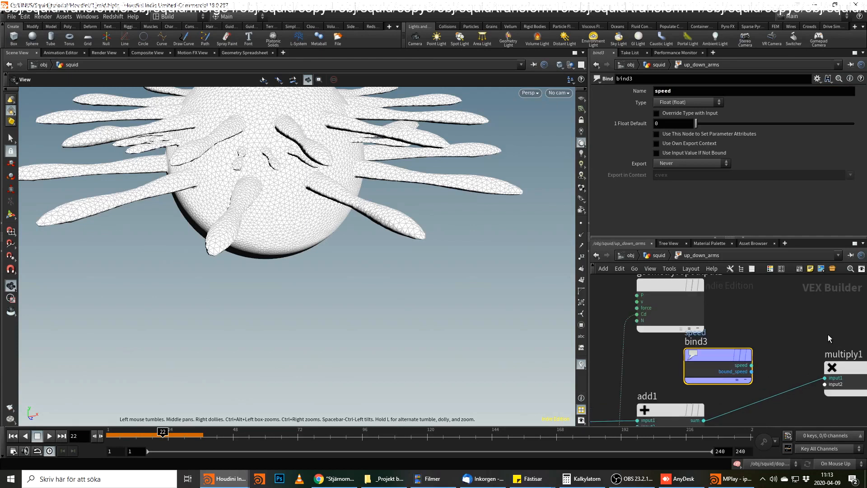
pyautogui.click(751, 371)
pyautogui.click(839, 393)
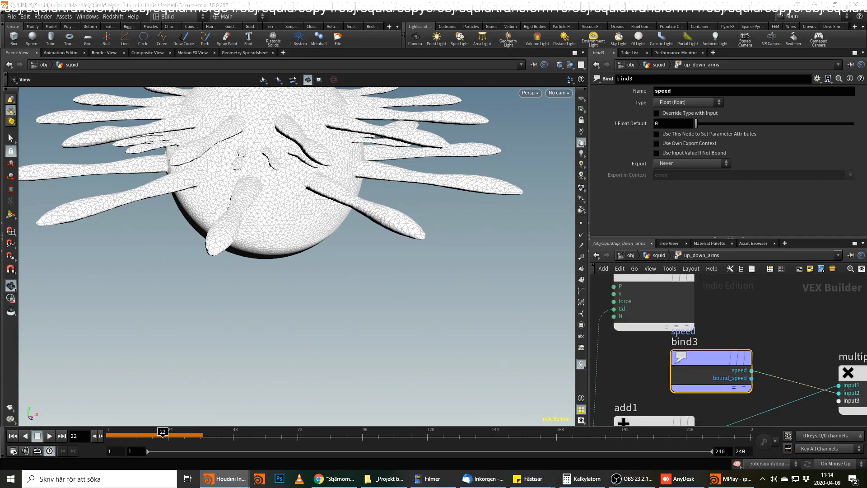
# Add a Parameter node named speed_mult and wire it into the third input of multiply1.
pyautogui.moveTo(789, 387); pyautogui.dragTo(775, 302, button='middle')
pyautogui.press('Tab')
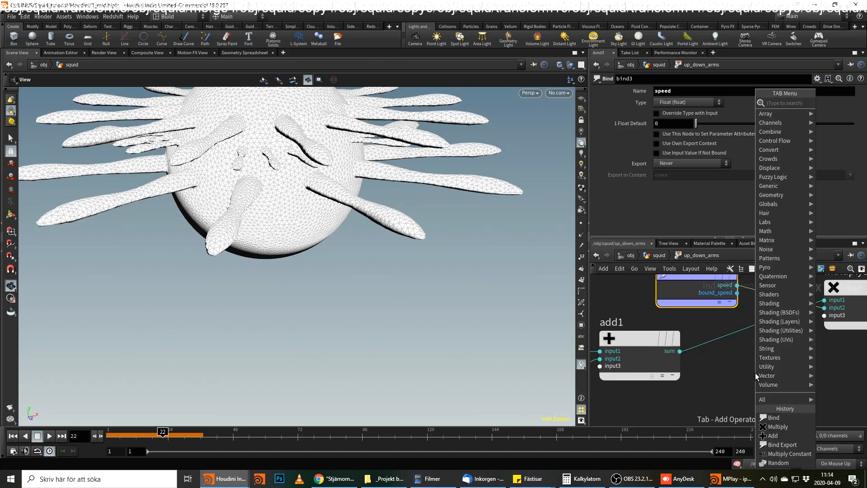
pyautogui.write('param')
pyautogui.press('Return')
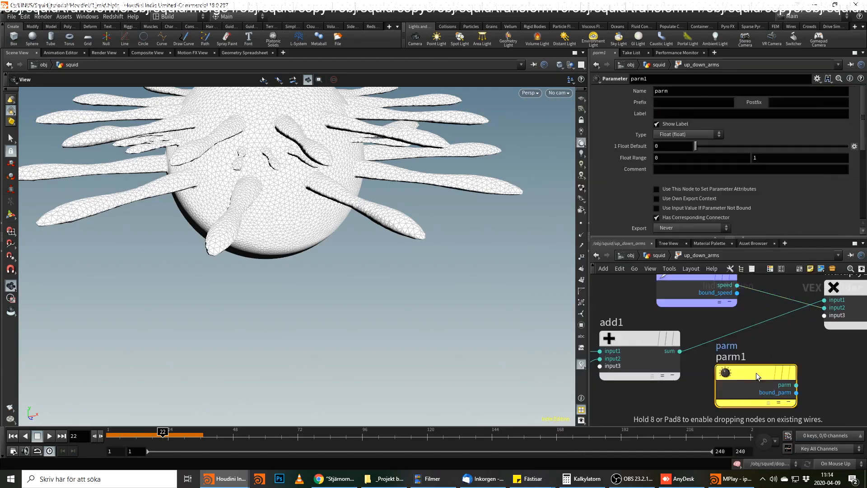
pyautogui.moveTo(678, 92); pyautogui.dragTo(547, 88)
pyautogui.write('speed_')
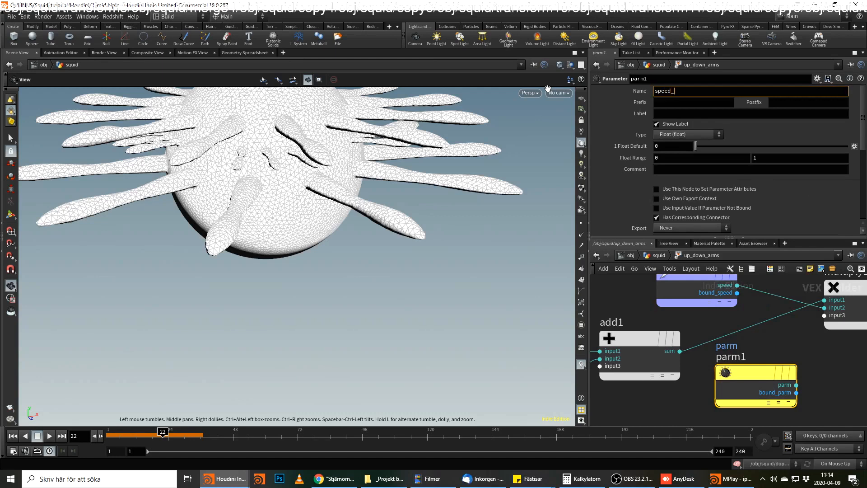
pyautogui.write('mult')
pyautogui.press('Return')
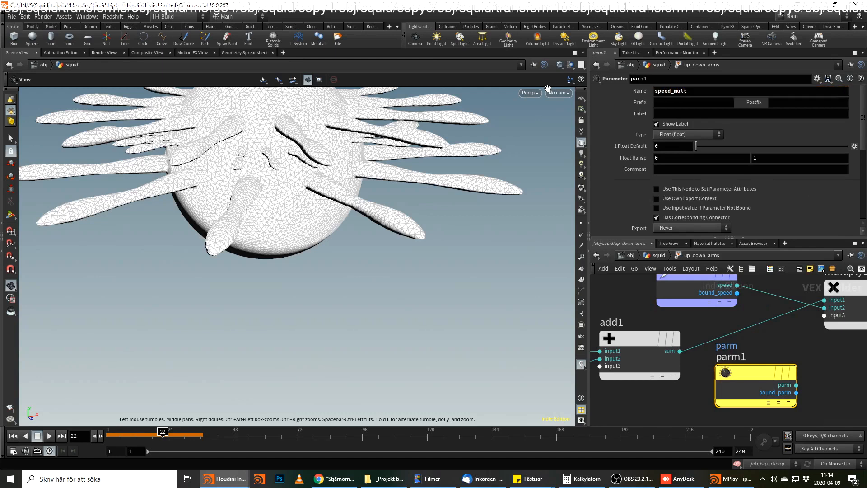
pyautogui.click(796, 385)
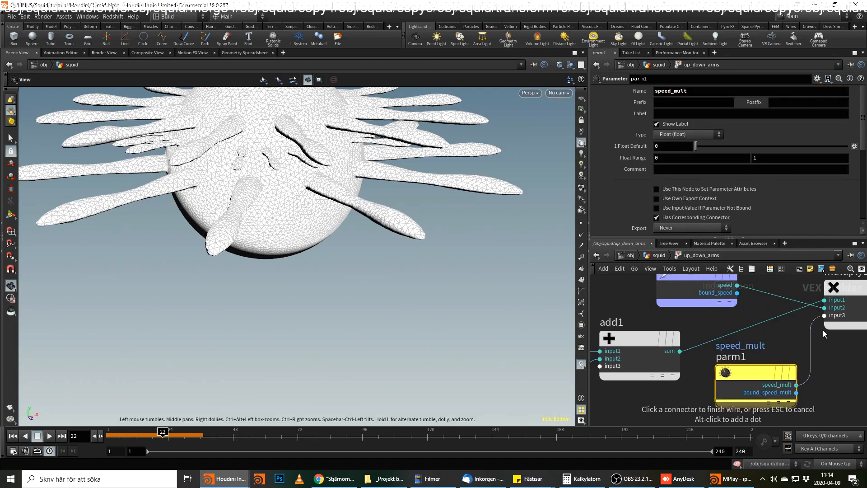
pyautogui.click(825, 328)
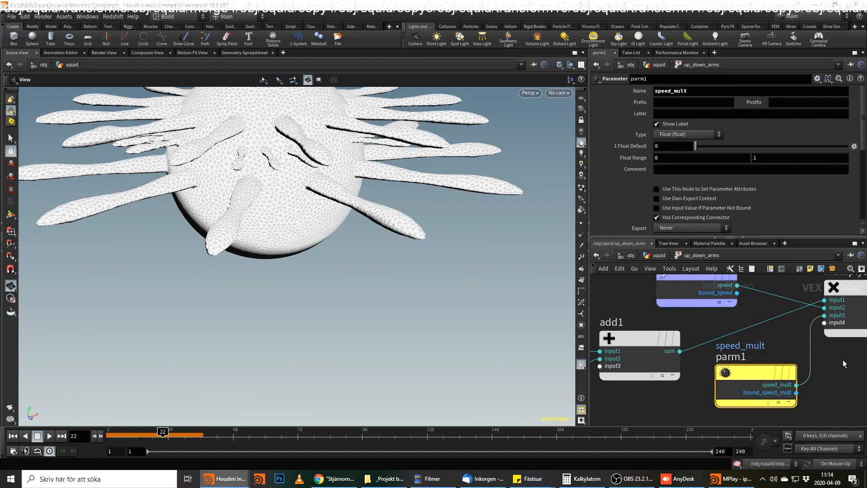
# Add another Add node fed by the product of multiply1.
pyautogui.moveTo(844, 360); pyautogui.dragTo(627, 383, button='middle')
pyautogui.click(688, 323)
pyautogui.click(807, 328)
pyautogui.write('add')
pyautogui.press('Return')
pyautogui.click(813, 329)
pyautogui.moveTo(812, 325); pyautogui.dragTo(839, 308)
# Wire the u output of bind1 into the second input of add2.
pyautogui.click(776, 358)
pyautogui.press('Tab')
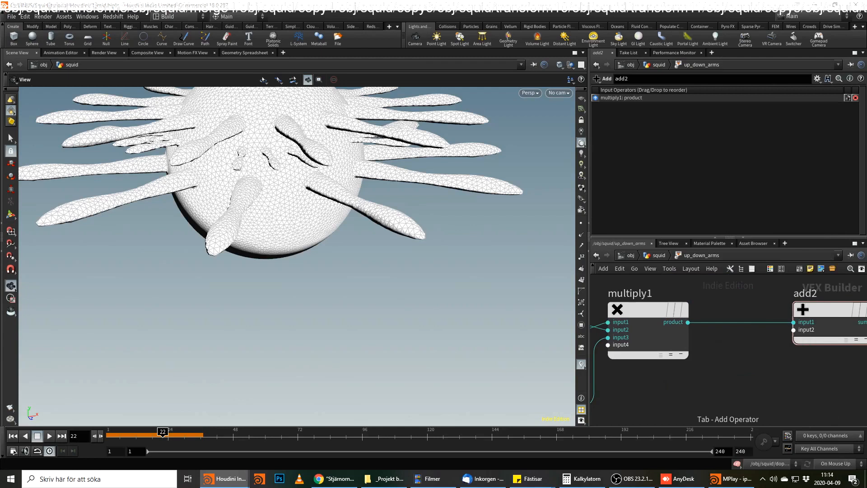
pyautogui.scroll(-3, 742, 339)
pyautogui.moveTo(742, 347); pyautogui.dragTo(845, 310, button='middle')
pyautogui.scroll(-3, 844, 344)
pyautogui.moveTo(787, 341); pyautogui.dragTo(774, 394, button='middle')
pyautogui.scroll(1, 704, 344)
pyautogui.moveTo(622, 321); pyautogui.dragTo(794, 297)
pyautogui.moveTo(840, 334); pyautogui.dragTo(712, 332, button='middle')
pyautogui.scroll(2, 715, 313)
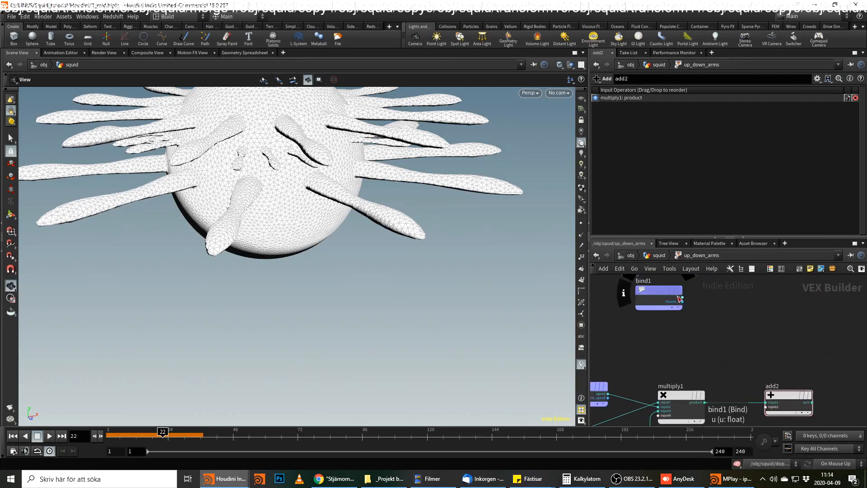
pyautogui.click(683, 297)
pyautogui.click(766, 407)
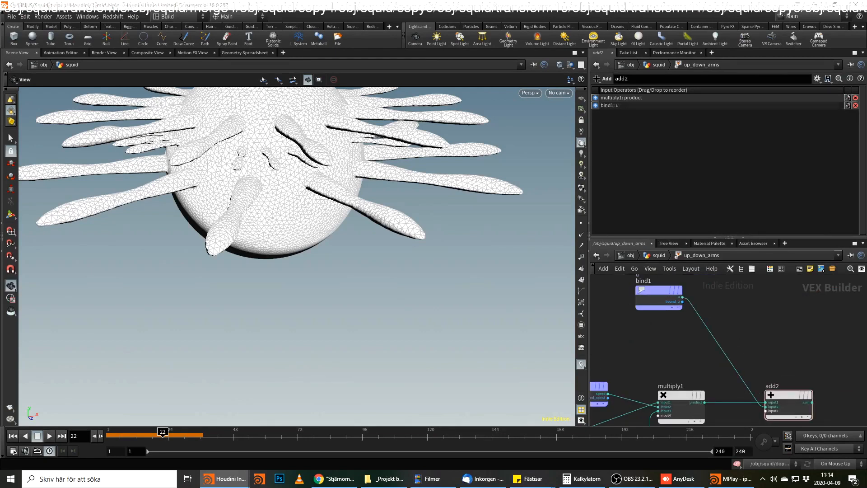
pyautogui.moveTo(810, 405); pyautogui.dragTo(727, 375, button='middle')
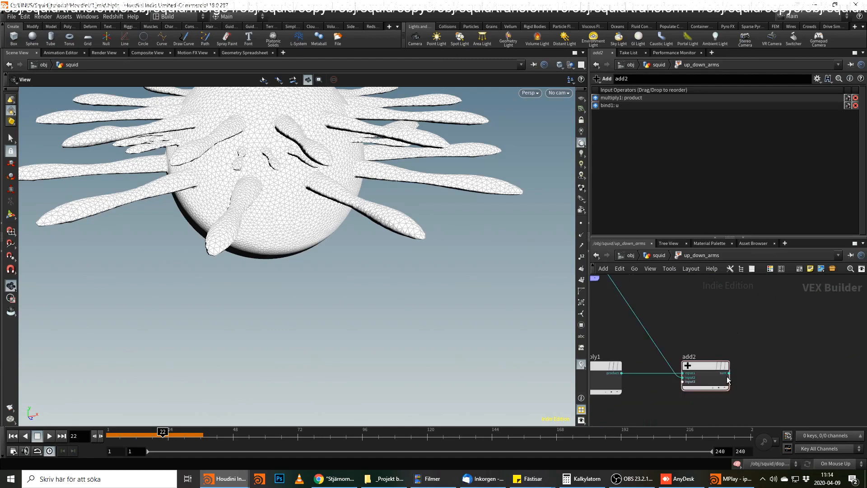
# Add a Cosine node fed by the sum output of add2.
pyautogui.click(729, 373)
pyautogui.click(758, 372)
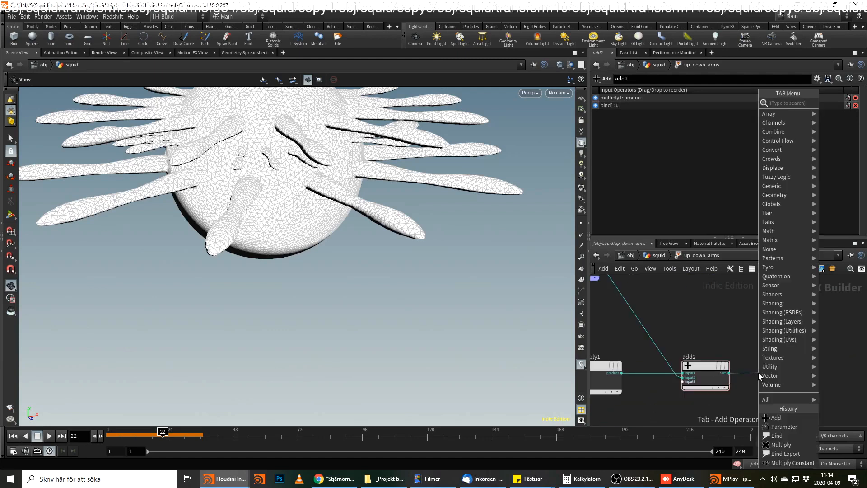
pyautogui.write('cos')
pyautogui.press('Return')
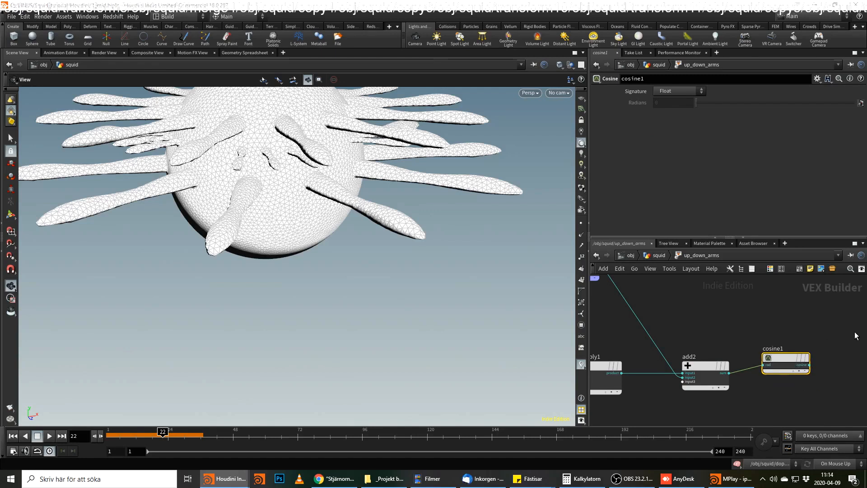
# Add a Multiply node fed by the output of cosine1 and place it just beyond cosine1.
pyautogui.scroll(-3, 856, 327)
pyautogui.moveTo(857, 326); pyautogui.dragTo(768, 343, button='middle')
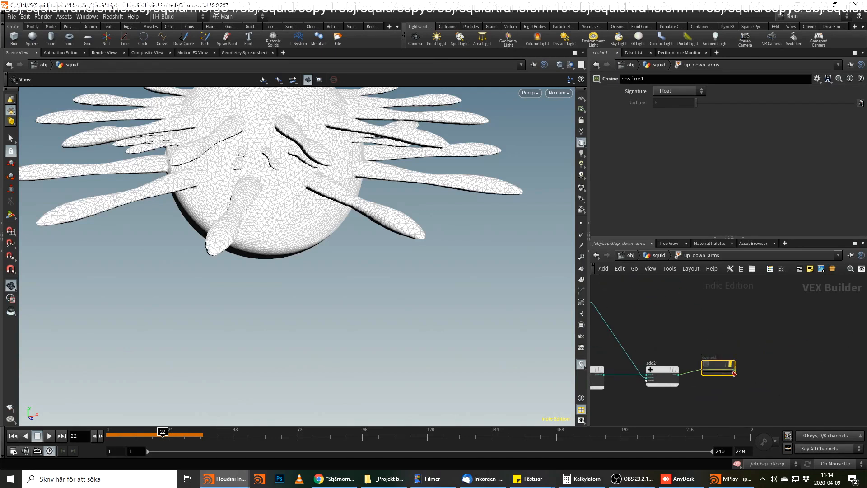
pyautogui.press('Tab')
pyautogui.moveTo(782, 368)
pyautogui.write('mul')
pyautogui.press('Return')
pyautogui.click(782, 369)
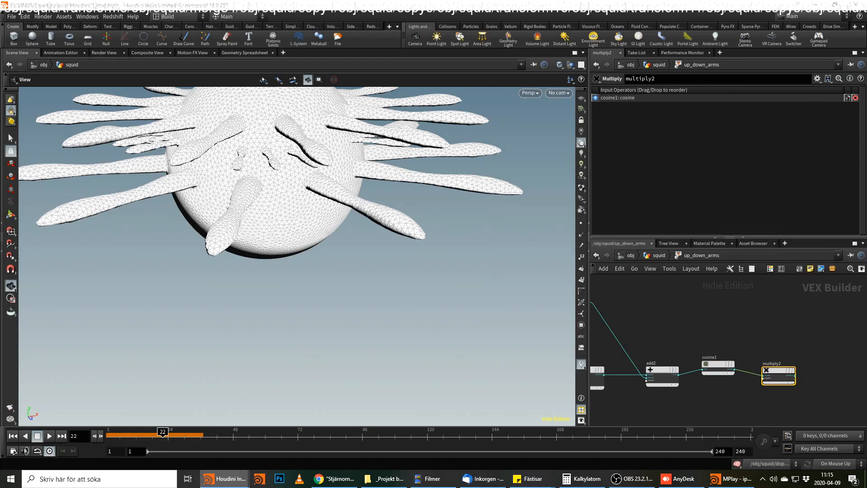
pyautogui.moveTo(779, 371); pyautogui.dragTo(781, 362)
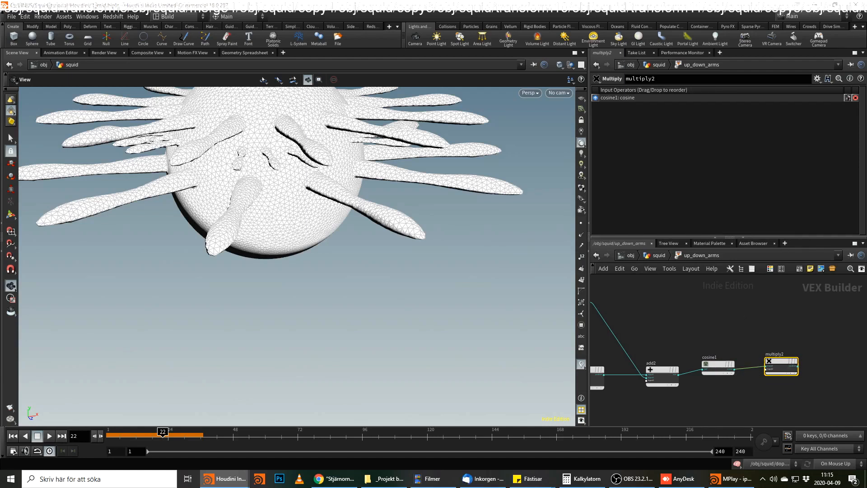
# Add a Ramp Parameter node fed by the u output of bind1.
pyautogui.moveTo(663, 319); pyautogui.dragTo(738, 335, button='middle')
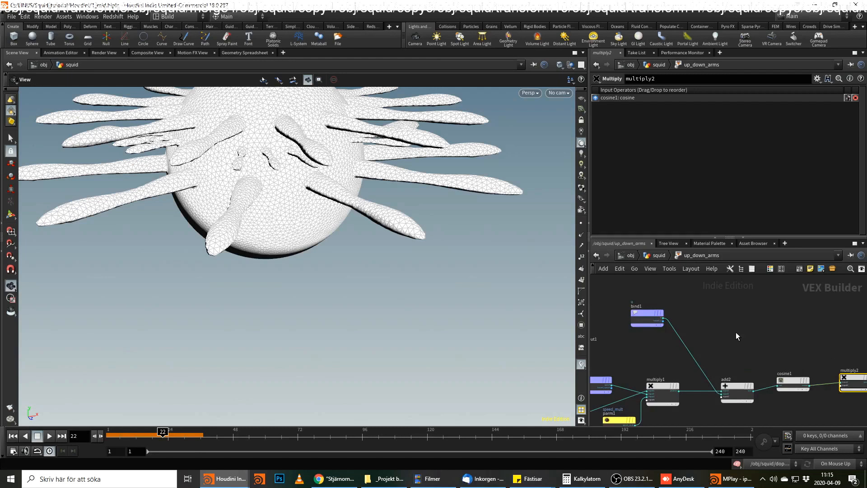
pyautogui.click(662, 320)
pyautogui.press('Tab')
pyautogui.write('r')
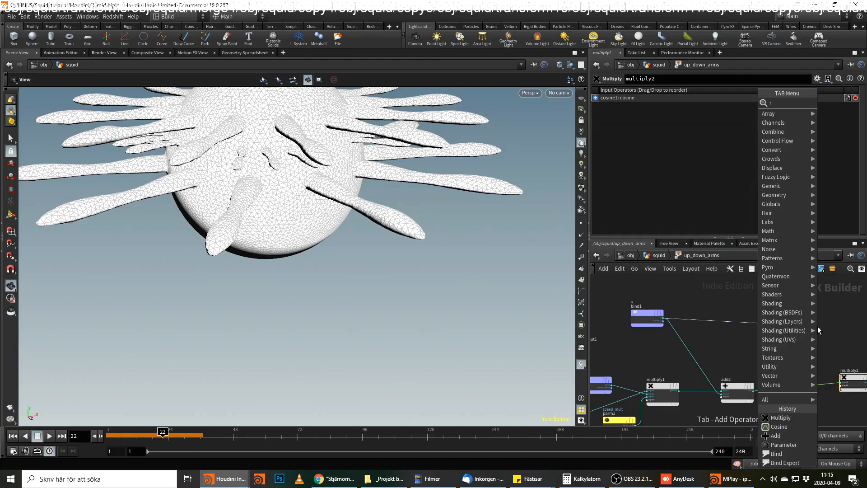
pyautogui.write('am')
pyautogui.press('Down')
pyautogui.press('Down')
pyautogui.press('Return')
pyautogui.click(818, 326)
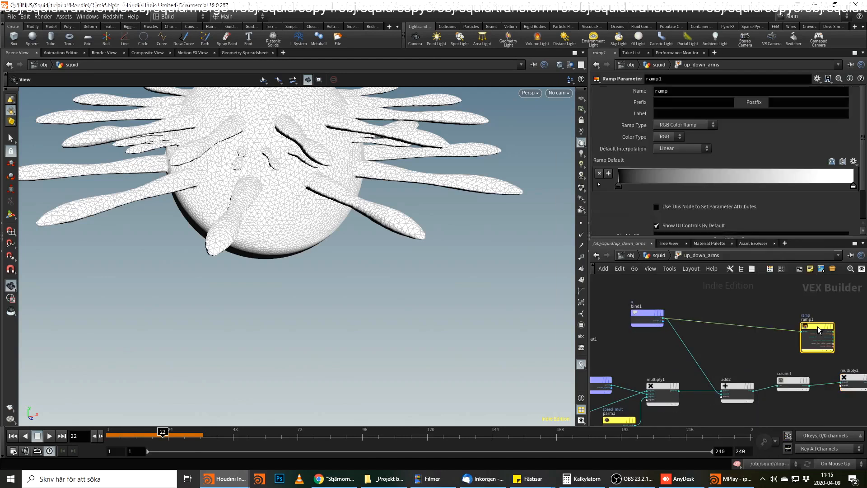
# Name the ramp parameter apply_ramp and set its ramp type to Spline Ramp (float).
pyautogui.doubleClick(678, 96)
pyautogui.write('ap')
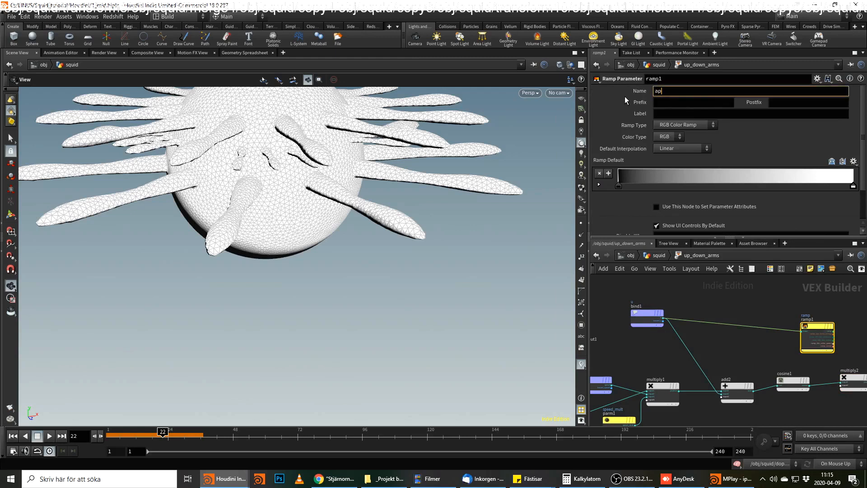
pyautogui.write('ply_ramp')
pyautogui.press('Return')
pyautogui.click(685, 126)
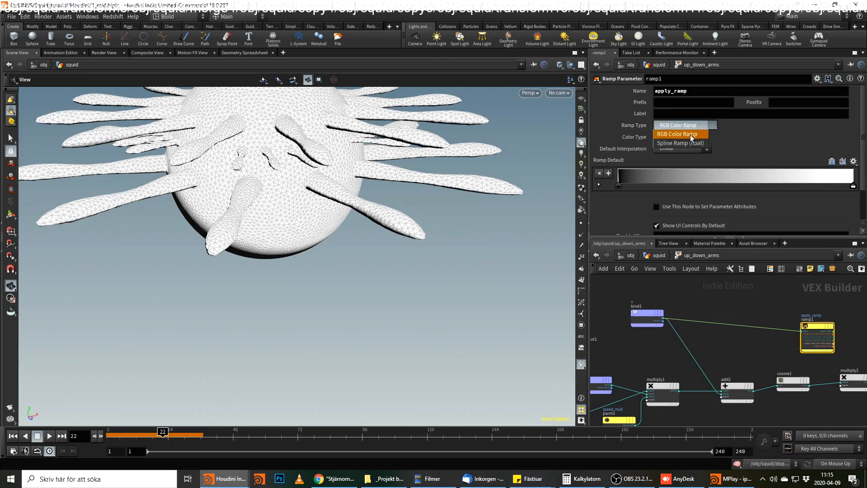
pyautogui.click(683, 134)
# Try to wire the apply_ramp output of ramp1 into the second input of multiply2.
pyautogui.moveTo(858, 310); pyautogui.dragTo(786, 304, button='middle')
pyautogui.scroll(2, 763, 324)
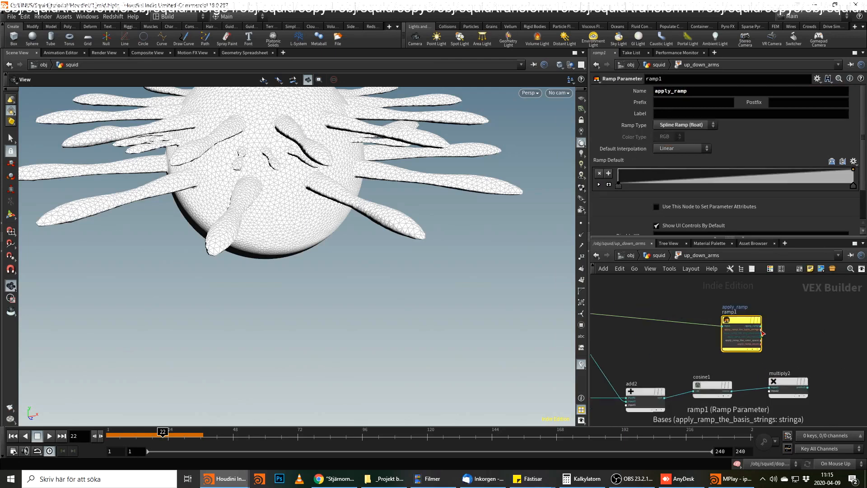
pyautogui.click(762, 325)
pyautogui.moveTo(786, 376); pyautogui.dragTo(791, 342, button='middle')
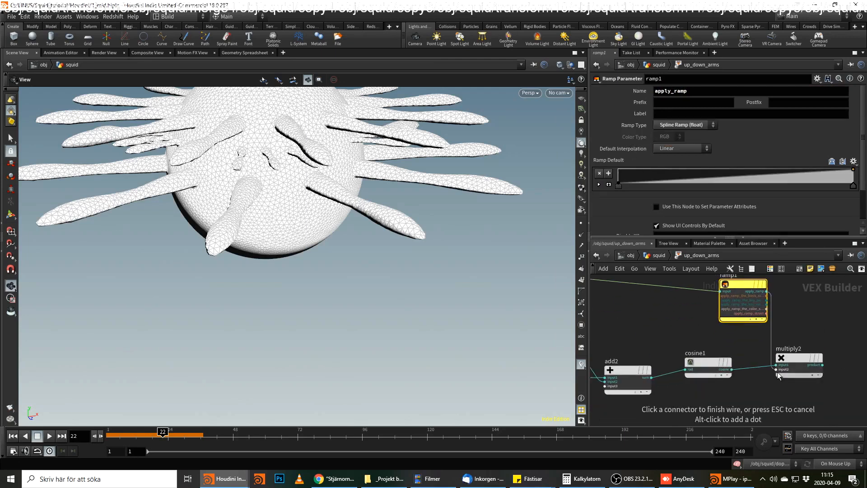
pyautogui.click(777, 372)
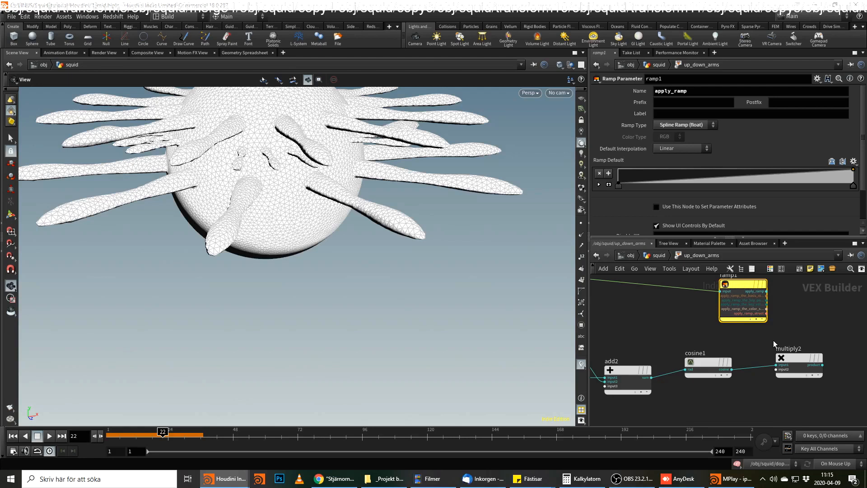
# Wire the apply_ramp output of ramp1 into the second input of multiply2.
pyautogui.moveTo(795, 338); pyautogui.dragTo(835, 300, button='middle')
pyautogui.scroll(-2, 796, 312)
pyautogui.scroll(-1, 715, 360)
pyautogui.moveTo(715, 359); pyautogui.dragTo(720, 398, button='middle')
pyautogui.scroll(2, 769, 326)
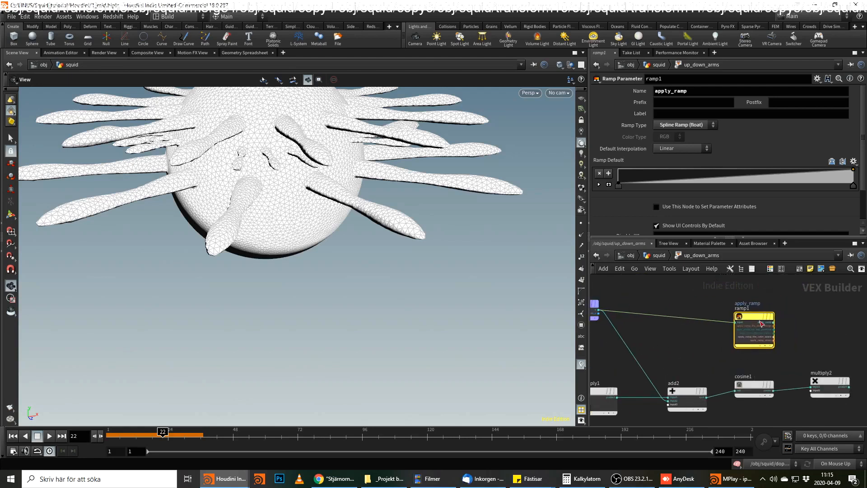
pyautogui.scroll(2, 774, 332)
pyautogui.click(775, 322)
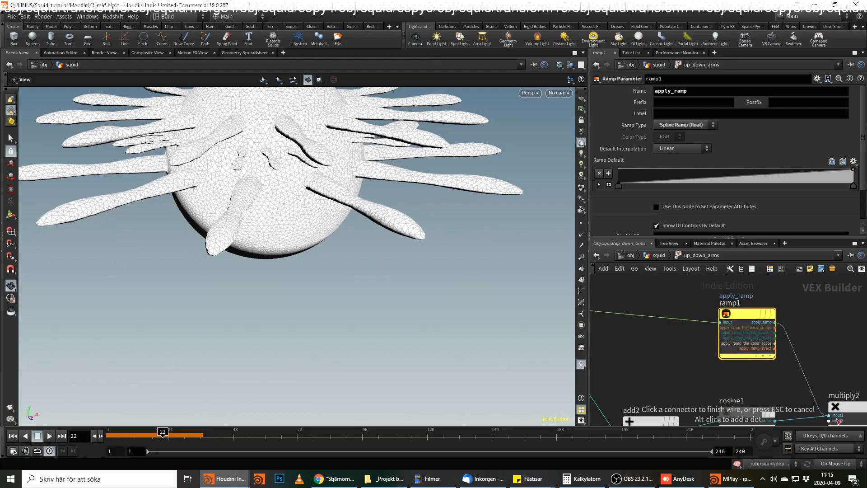
pyautogui.click(824, 382)
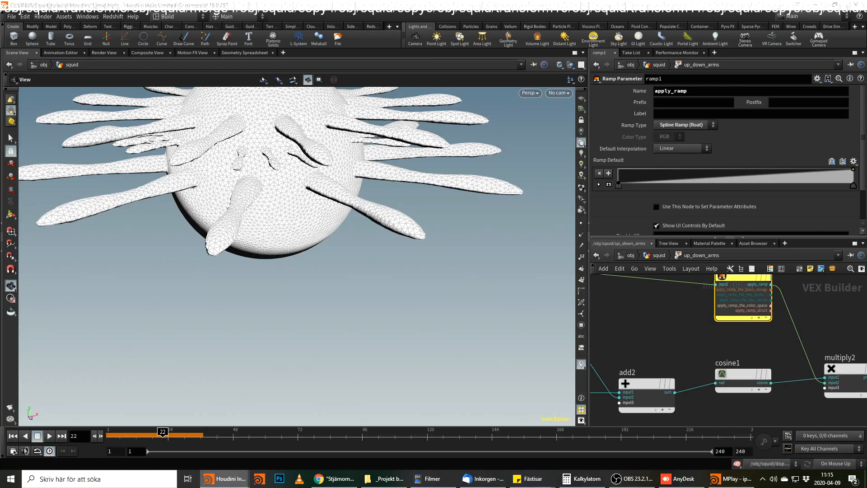
pyautogui.moveTo(780, 300); pyautogui.dragTo(791, 382, button='middle')
pyautogui.scroll(1, 791, 383)
pyautogui.moveTo(778, 370); pyautogui.dragTo(764, 313)
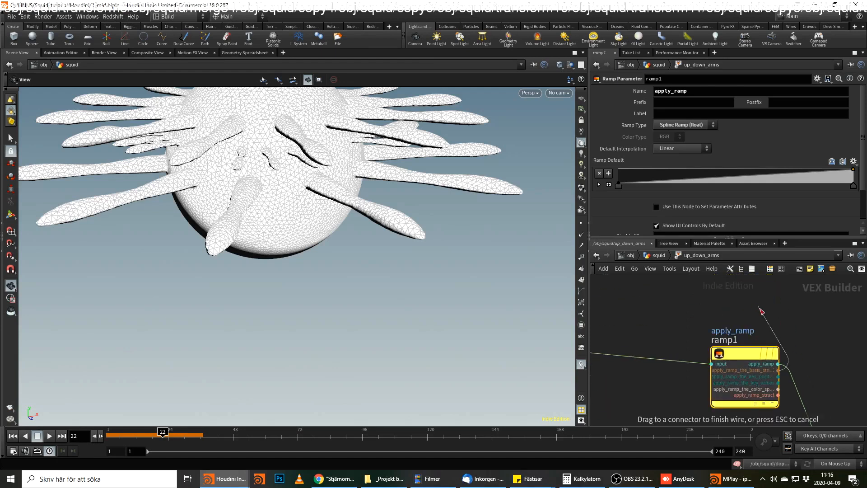
pyautogui.hotkey('ctrl', 'z')
# Duplicate the ramp1 node, place the copy above it and name its parameter shape_ramp.
pyautogui.keyDown('alt'); pyautogui.moveTo(740, 354); pyautogui.dragTo(747, 295); pyautogui.keyUp('alt')
pyautogui.moveTo(856, 313); pyautogui.dragTo(837, 372, button='middle')
pyautogui.moveTo(737, 348); pyautogui.dragTo(731, 297)
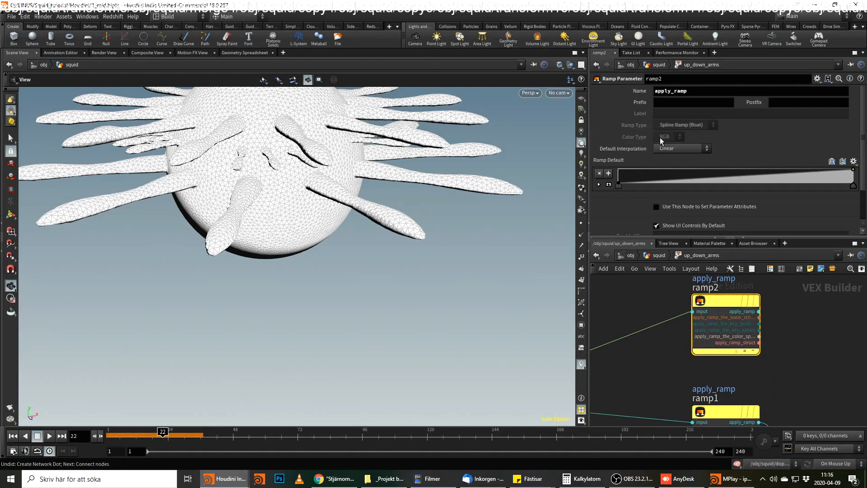
pyautogui.click(669, 91)
pyautogui.doubleClick(664, 91)
pyautogui.write('shape')
pyautogui.press('Return')
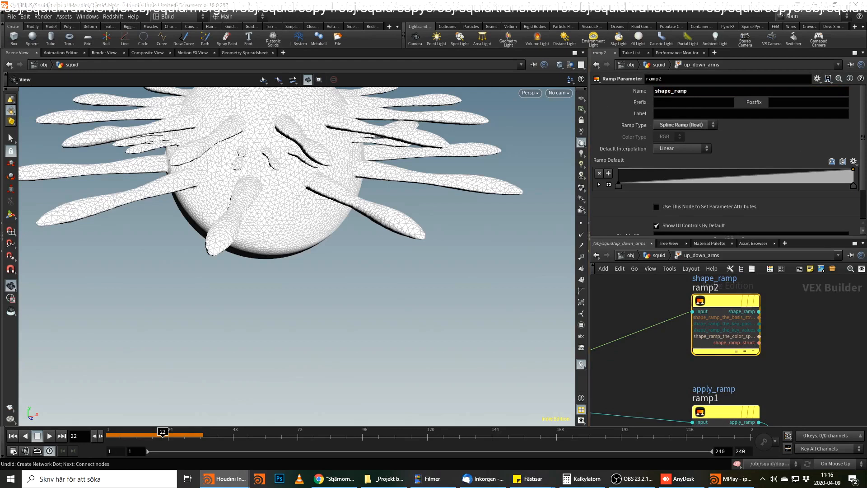
# Wire the shape_ramp output of ramp2 into the third input of multiply2.
pyautogui.scroll(-2, 764, 323)
pyautogui.moveTo(809, 351); pyautogui.dragTo(763, 354, button='middle')
pyautogui.scroll(1, 763, 353)
pyautogui.moveTo(703, 303); pyautogui.dragTo(763, 348)
pyautogui.moveTo(763, 348); pyautogui.dragTo(755, 247, button='middle')
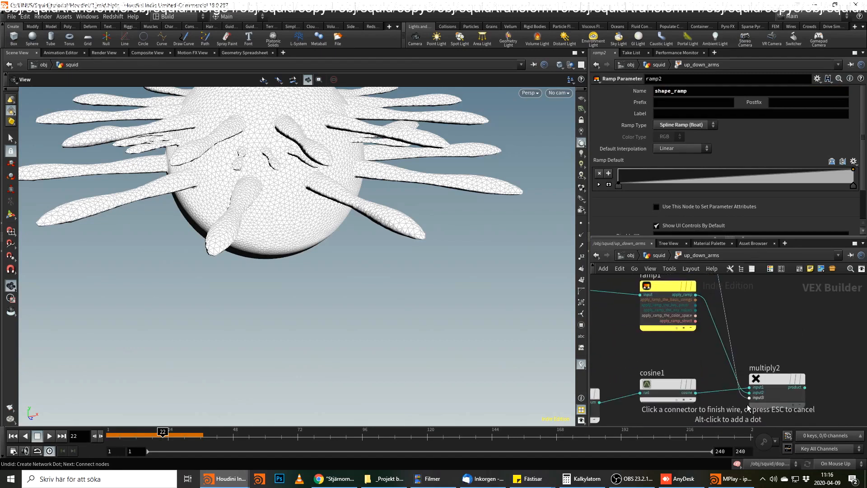
pyautogui.click(748, 398)
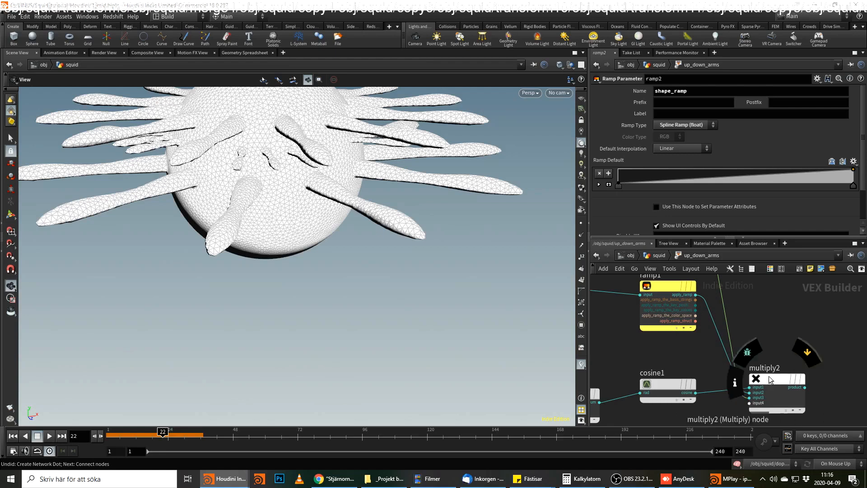
# Add a Parameter node named amount and wire it into the fourth input of multiply2.
pyautogui.moveTo(774, 395); pyautogui.dragTo(820, 337)
pyautogui.press('Tab')
pyautogui.write('par')
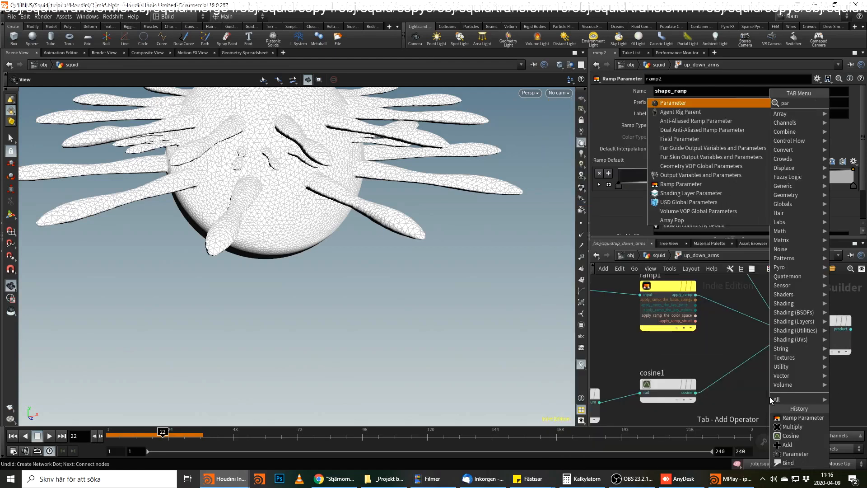
pyautogui.press('Return')
pyautogui.click(770, 400)
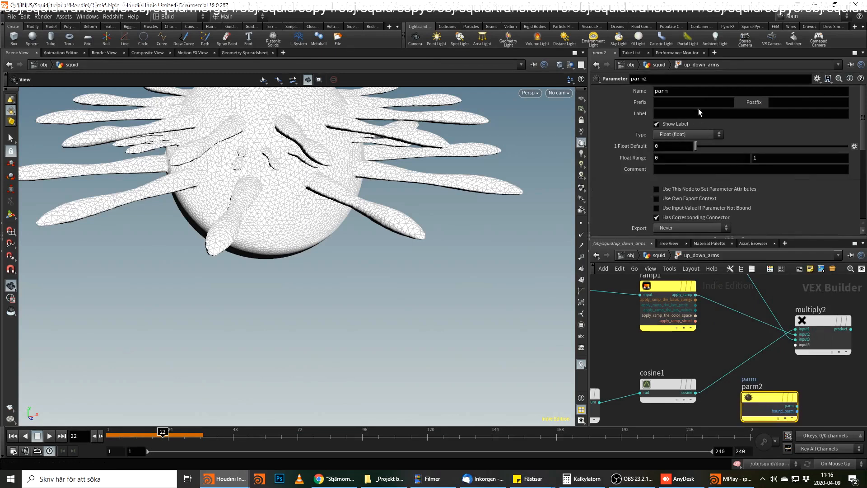
pyautogui.doubleClick(672, 94)
pyautogui.write('amount')
pyautogui.press('Return')
pyautogui.click(798, 406)
pyautogui.click(796, 345)
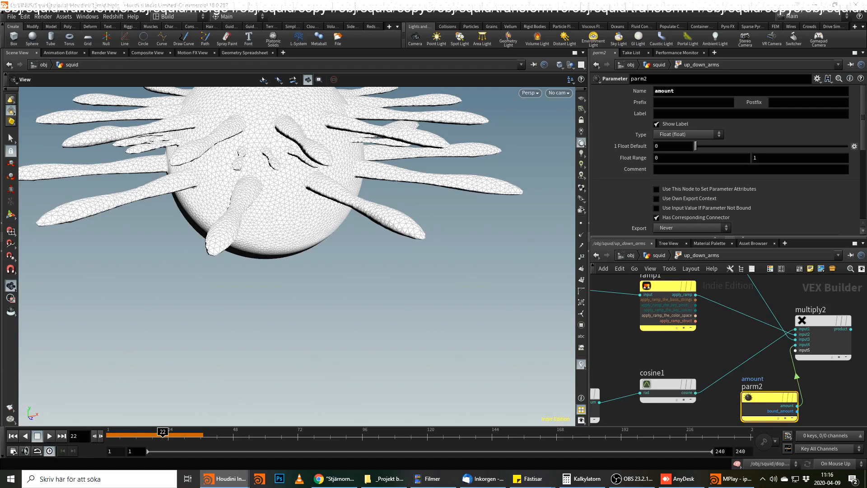
# Add an Add node fed by the product output of multiply2.
pyautogui.moveTo(858, 388); pyautogui.dragTo(690, 399, button='middle')
pyautogui.click(683, 340)
pyautogui.press('Tab')
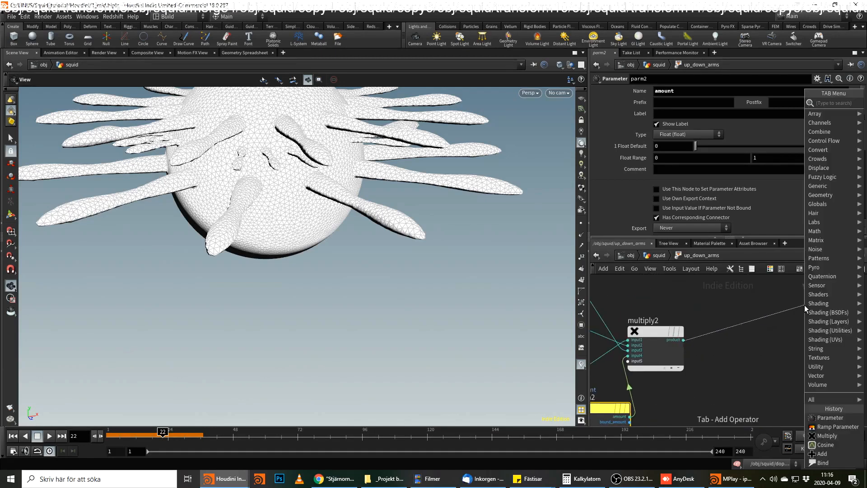
pyautogui.write('add')
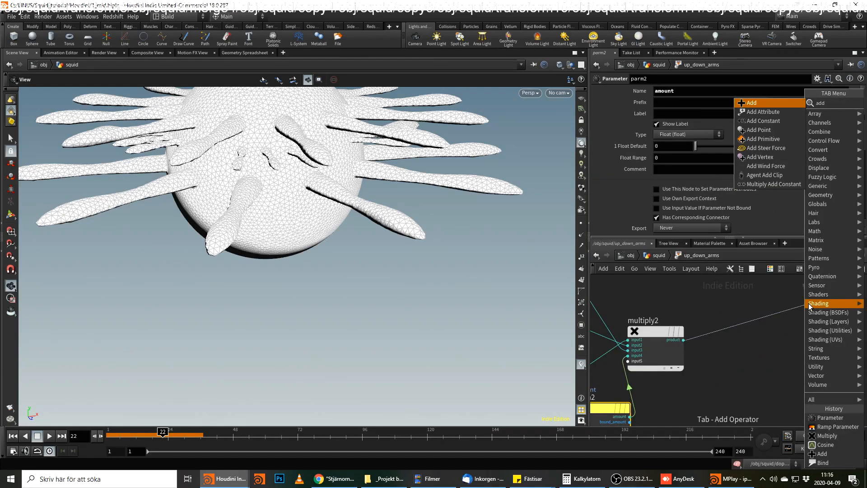
pyautogui.press('Return')
pyautogui.click(808, 312)
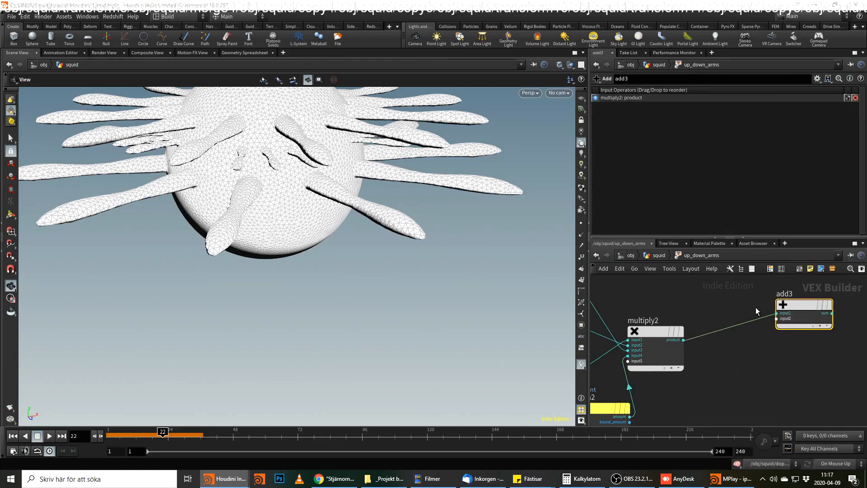
# Disconnect multiply2 from add3 and wire the P output of geometryvopglobal1 into add3's first input.
pyautogui.scroll(2, 756, 306)
pyautogui.click(785, 317)
pyautogui.click(785, 317)
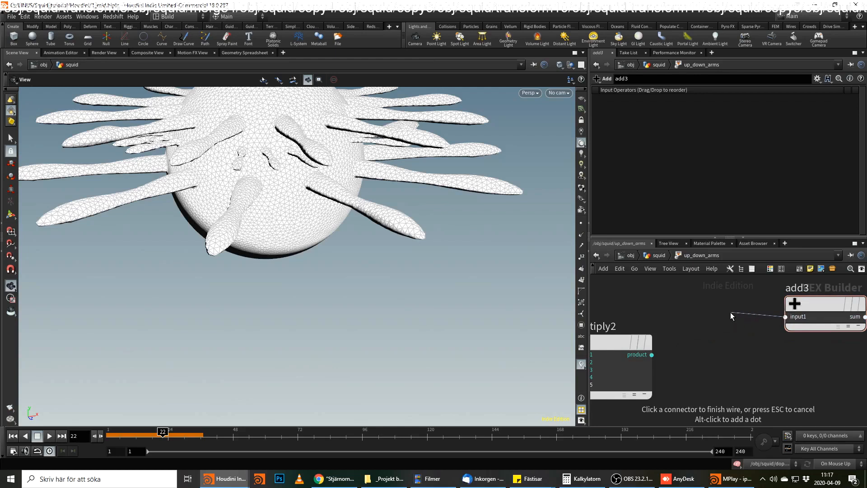
pyautogui.press('Escape')
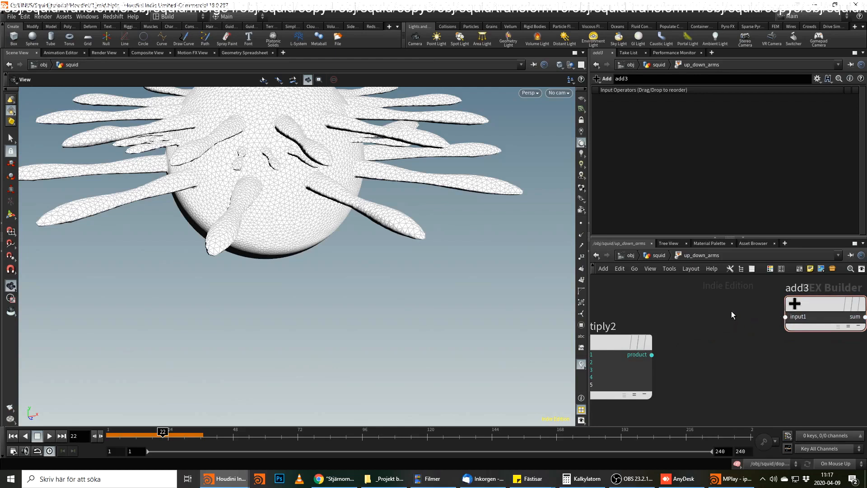
pyautogui.click(785, 317)
pyautogui.scroll(-4, 677, 314)
pyautogui.moveTo(677, 314); pyautogui.dragTo(853, 349, button='middle')
pyautogui.scroll(1, 754, 345)
pyautogui.moveTo(754, 345); pyautogui.dragTo(865, 320, button='middle')
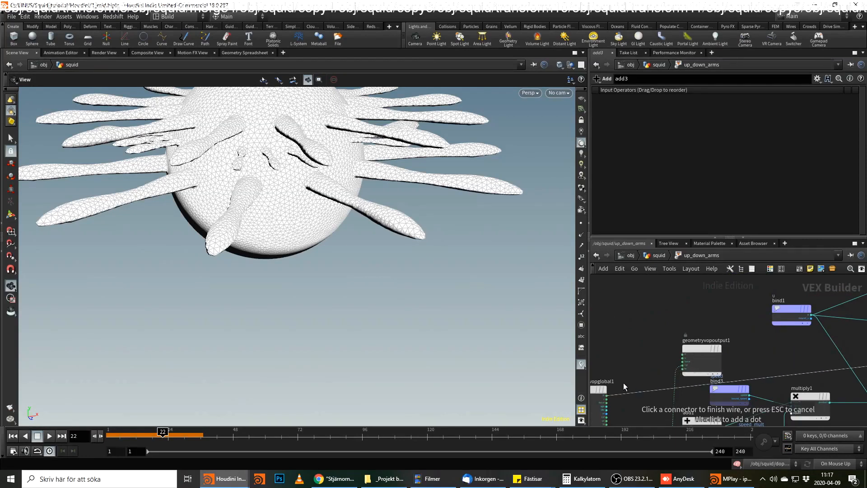
pyautogui.click(607, 396)
# Move geometryvopoutput1 past add3 at the end of the network and delete the wire feeding it.
pyautogui.moveTo(705, 359); pyautogui.dragTo(759, 352)
pyautogui.scroll(-1, 788, 336)
pyautogui.moveTo(789, 335); pyautogui.dragTo(722, 340, button='middle')
pyautogui.scroll(-3, 782, 338)
pyautogui.moveTo(733, 348); pyautogui.dragTo(865, 347)
pyautogui.scroll(3, 835, 335)
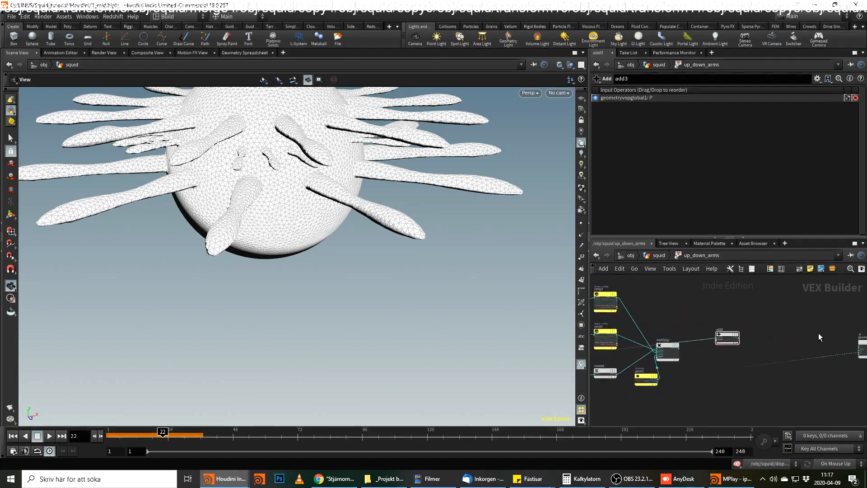
pyautogui.click(767, 369)
pyautogui.press('Delete')
# Wire the product output of multiply2 into the second input of add3.
pyautogui.scroll(2, 743, 338)
pyautogui.moveTo(730, 338); pyautogui.dragTo(776, 357, button='middle')
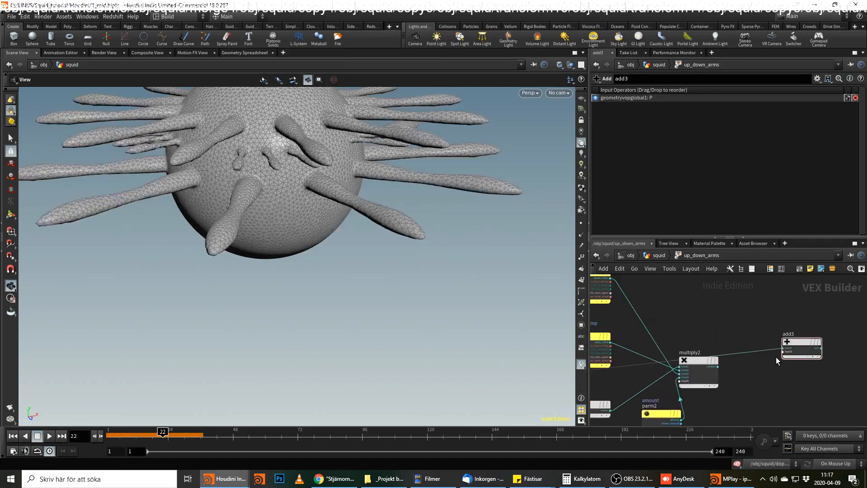
pyautogui.scroll(2, 776, 357)
pyautogui.click(693, 371)
pyautogui.click(786, 350)
pyautogui.moveTo(830, 359); pyautogui.dragTo(776, 368, button='middle')
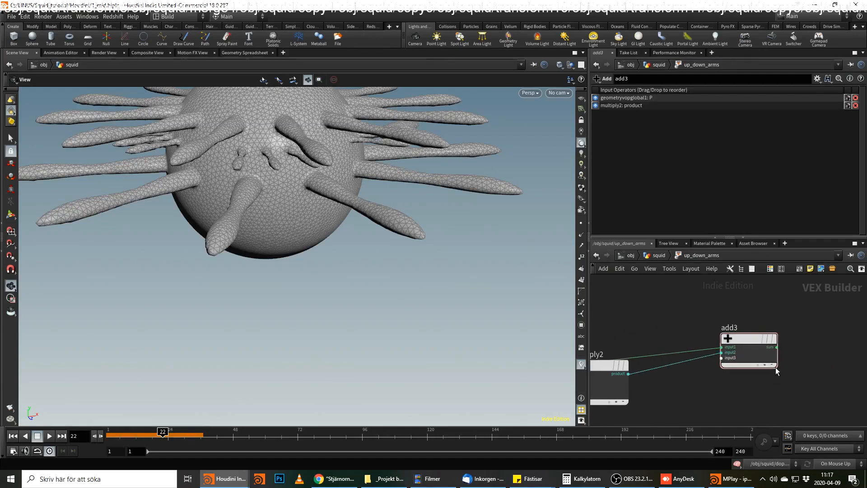
# Try to wire the sum output of add3 directly into geometryvopoutput1.
pyautogui.click(780, 347)
pyautogui.moveTo(854, 351); pyautogui.dragTo(682, 354, button='middle')
pyautogui.scroll(-2, 860, 368)
pyautogui.moveTo(844, 368); pyautogui.dragTo(724, 373, button='middle')
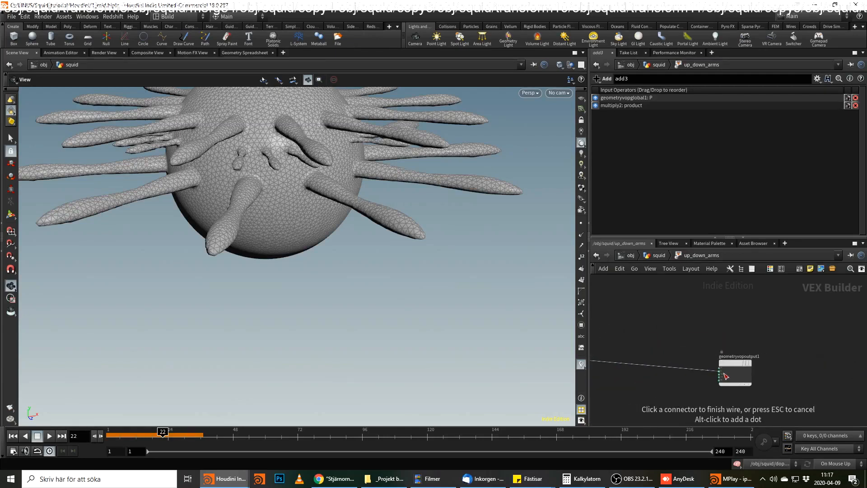
pyautogui.click(724, 370)
pyautogui.moveTo(684, 346); pyautogui.dragTo(841, 343, button='middle')
pyautogui.click(799, 363)
pyautogui.press('Delete')
pyautogui.click(705, 357)
pyautogui.press('Tab')
pyautogui.moveTo(794, 349)
pyautogui.press('Escape')
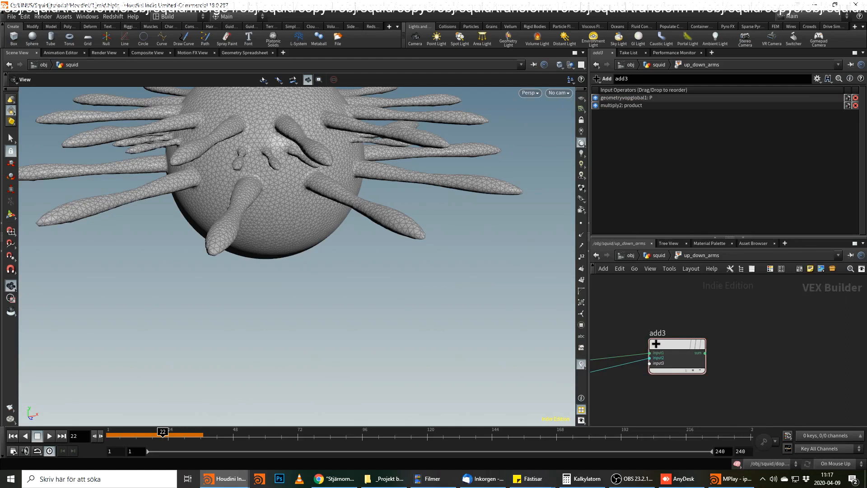
# Delete the add3 node from the up_down_arms network.
pyautogui.moveTo(674, 342); pyautogui.dragTo(776, 328, button='middle')
pyautogui.scroll(-2, 776, 328)
pyautogui.moveTo(812, 310); pyautogui.dragTo(763, 353)
pyautogui.press('Delete')
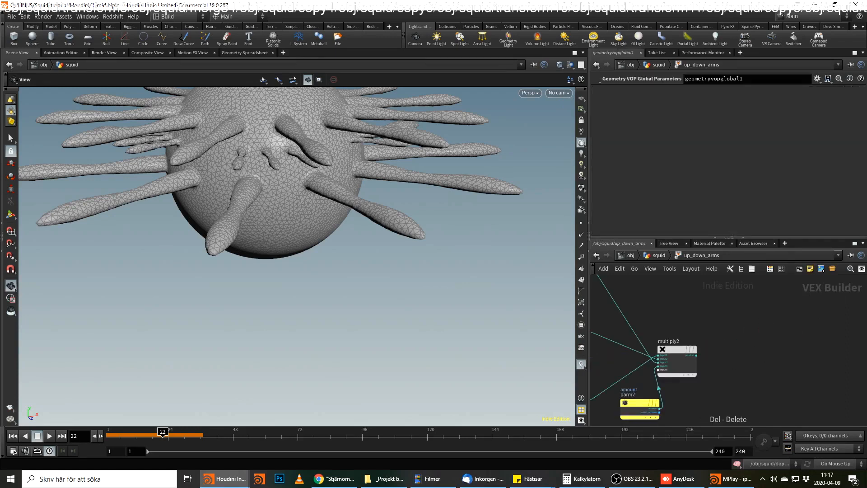
# Feed multiply2's product into the fval input of a new Set Vector Component node that sets Component 2.
pyautogui.click(696, 355)
pyautogui.press('Tab')
pyautogui.write('ve')
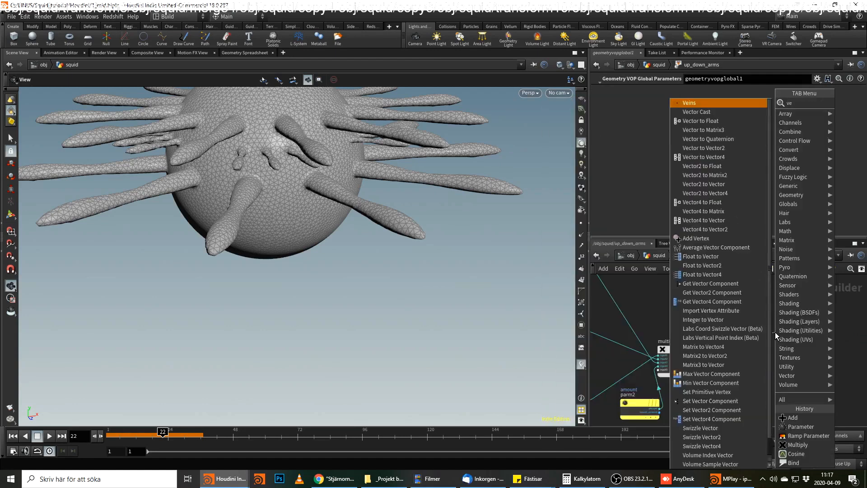
pyautogui.write('ct set')
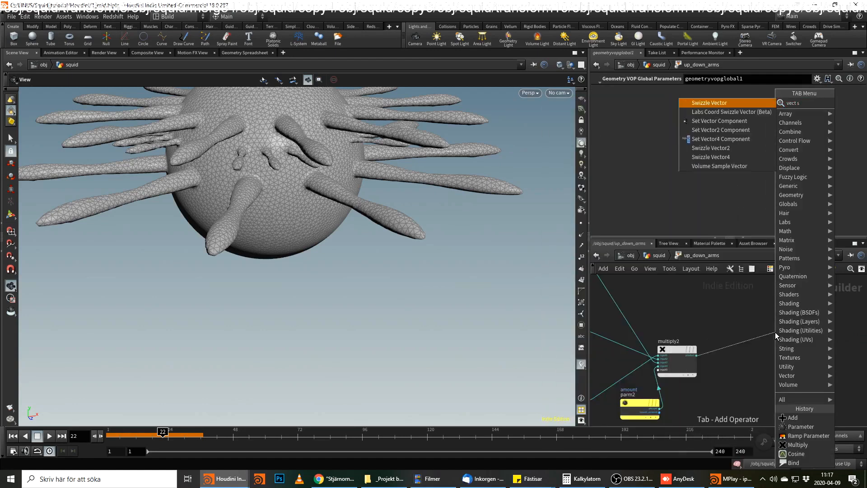
pyautogui.press('Return')
pyautogui.scroll(3, 732, 317)
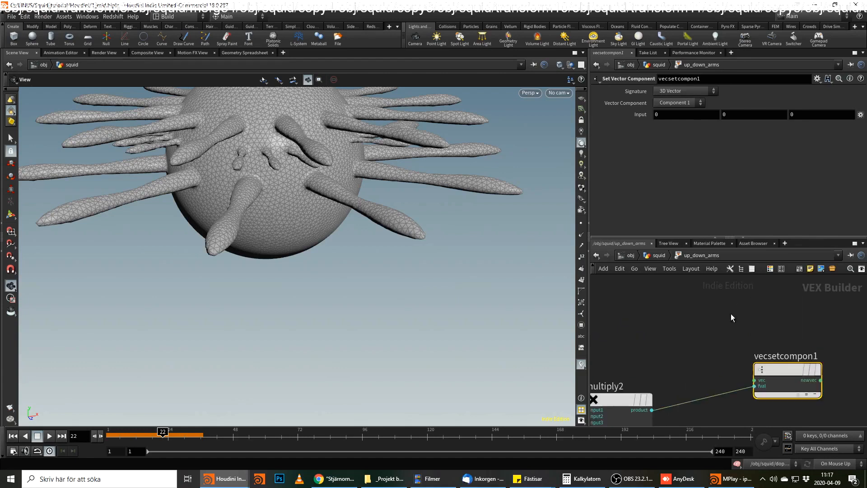
pyautogui.click(673, 103)
pyautogui.click(674, 112)
pyautogui.moveTo(820, 345); pyautogui.dragTo(679, 340, button='middle')
pyautogui.scroll(-2, 744, 337)
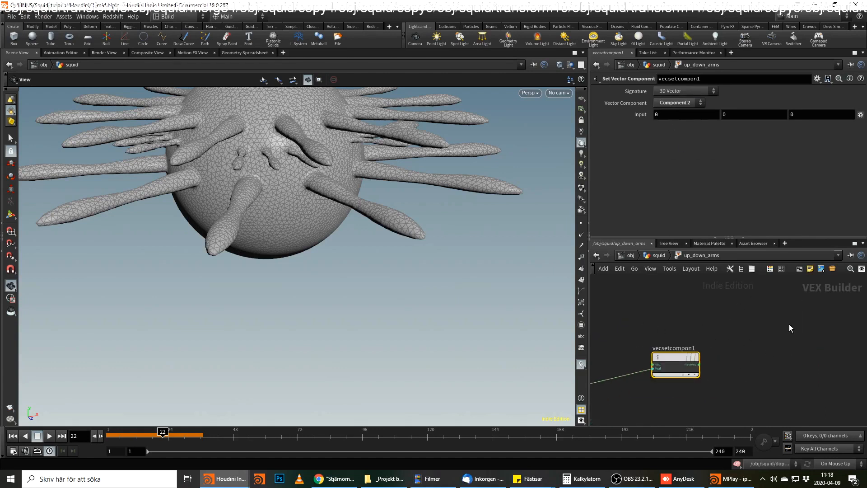
# Create an Add node after vecsetcompon1 and wire the P output of geometryvopglobal1 into its first input.
pyautogui.press('Tab')
pyautogui.write('add')
pyautogui.press('Return')
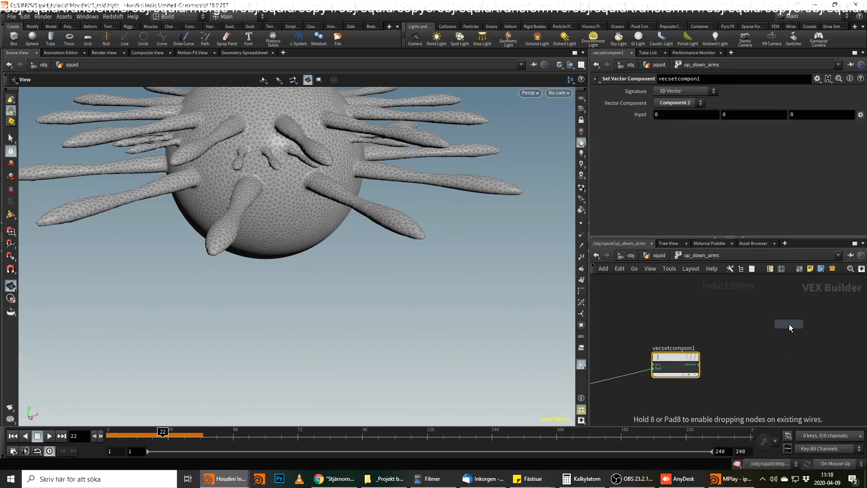
pyautogui.click(736, 308)
pyautogui.click(701, 316)
pyautogui.scroll(-4, 665, 316)
pyautogui.moveTo(665, 318); pyautogui.dragTo(844, 308, button='middle')
pyautogui.moveTo(608, 339); pyautogui.dragTo(792, 318, button='middle')
pyautogui.moveTo(619, 359); pyautogui.dragTo(547, 350, button='middle')
pyautogui.click(693, 320)
# Wire the newvec output of vecsetcompon1 into the second input of add3.
pyautogui.moveTo(817, 308); pyautogui.dragTo(603, 348, button='middle')
pyautogui.scroll(5, 741, 339)
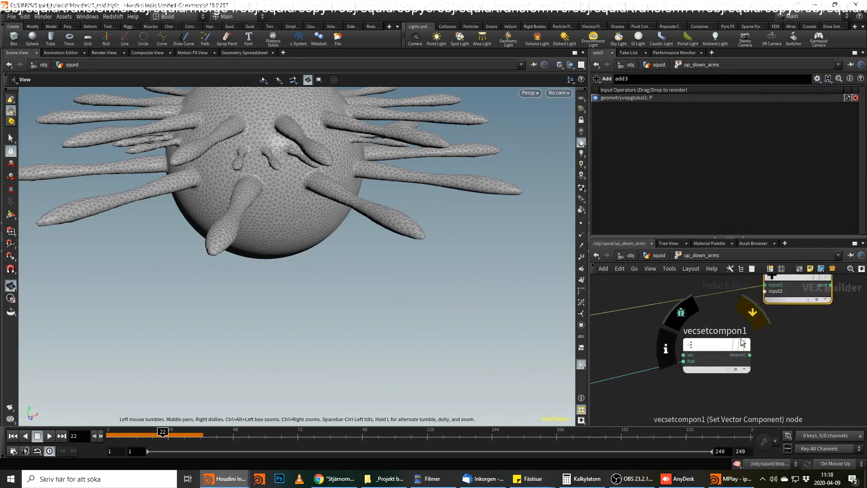
pyautogui.click(727, 374)
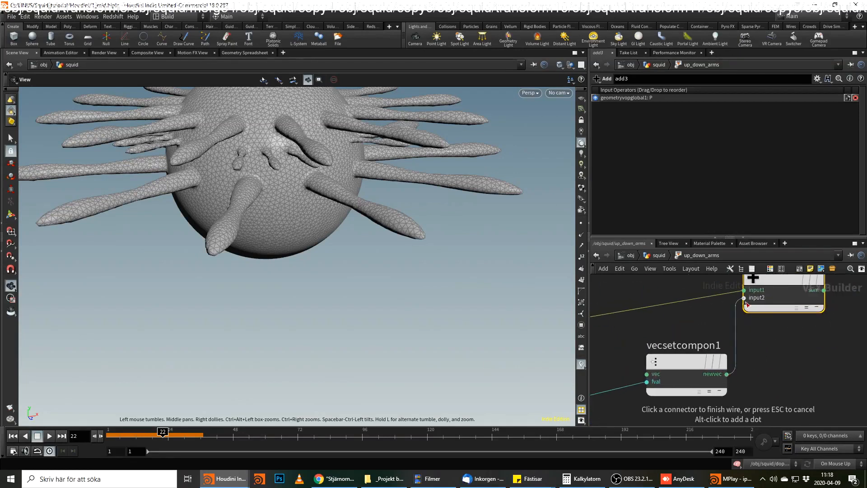
pyautogui.click(745, 298)
# Connect the sum output of add3 to the P input of geometryvopoutput1.
pyautogui.moveTo(780, 354); pyautogui.dragTo(738, 327, button='middle')
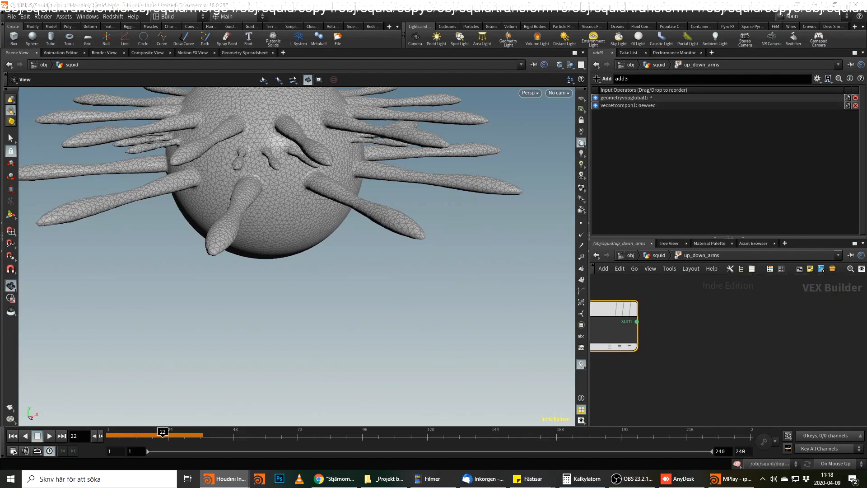
pyautogui.click(637, 321)
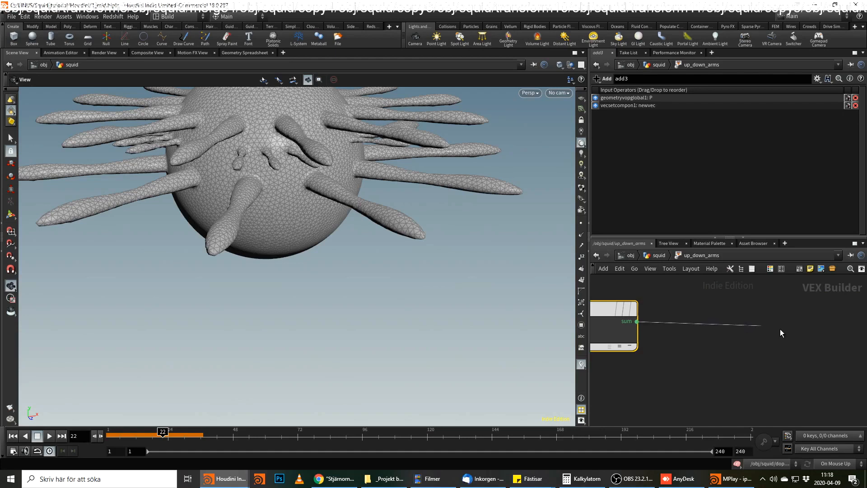
pyautogui.scroll(-4, 780, 331)
pyautogui.moveTo(829, 336); pyautogui.dragTo(664, 312, button='middle')
pyautogui.click(711, 355)
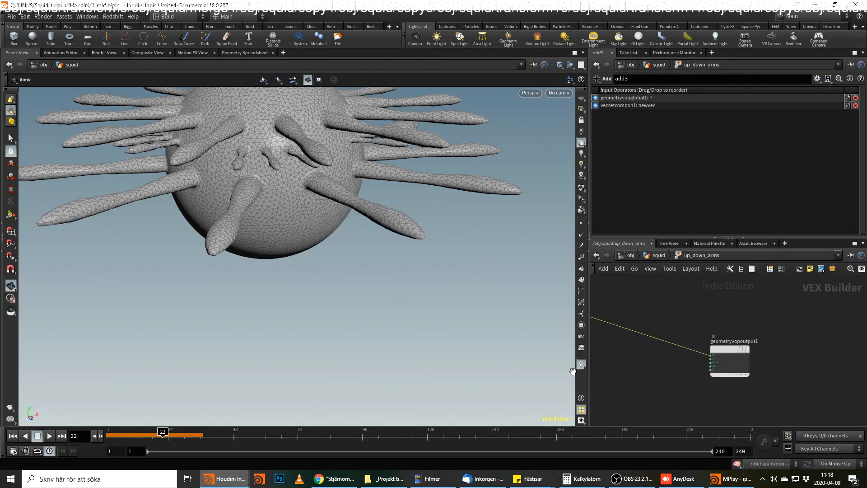
# In the up_down_arms apply_ramp, raise the end point to value 1 and add a point at position 0.640385 with value 1.
pyautogui.click(659, 256)
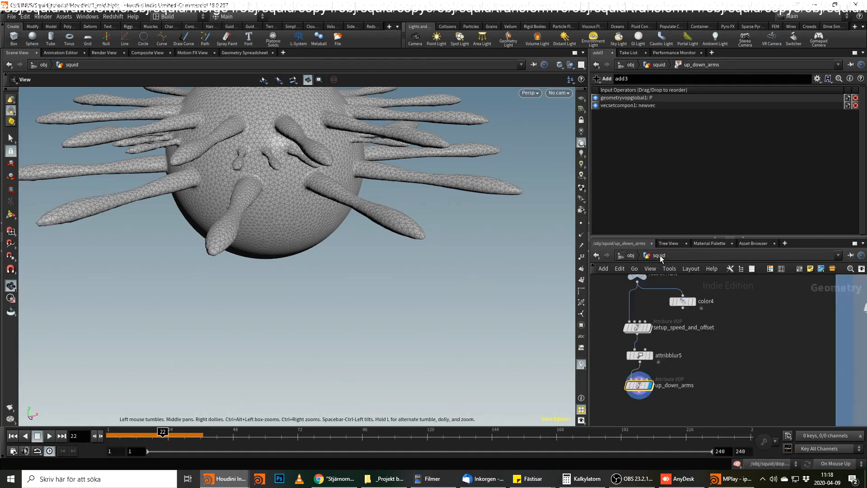
pyautogui.scroll(-2, 686, 181)
pyautogui.scroll(3, 685, 179)
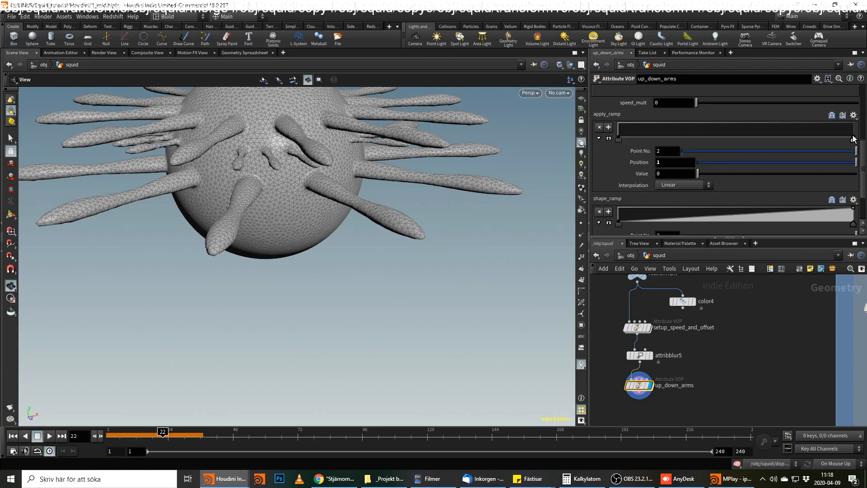
pyautogui.moveTo(853, 139); pyautogui.dragTo(854, 123)
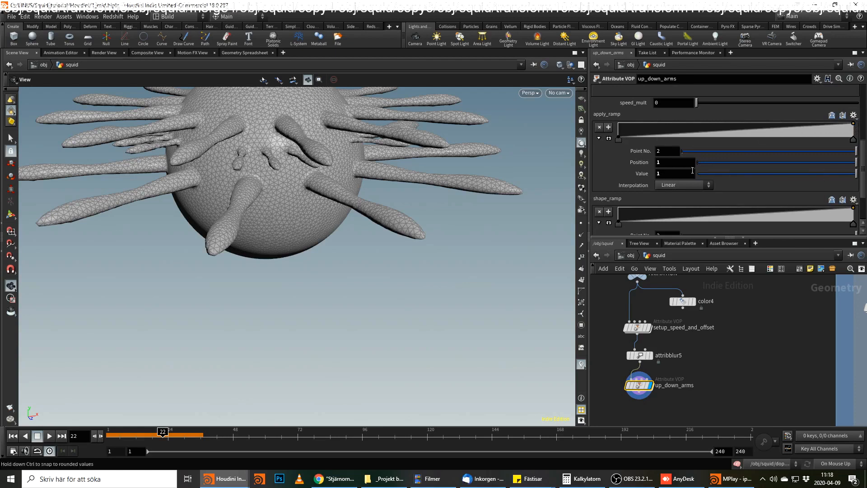
pyautogui.click(776, 122)
pyautogui.moveTo(775, 118); pyautogui.dragTo(768, 117)
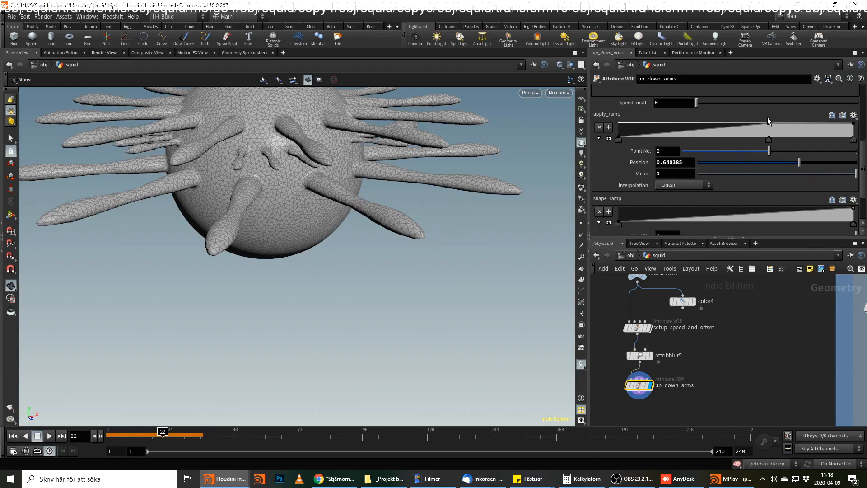
# Inside up_down_arms, insert a Multiply node on the wire between cosine1 and multiply2.
pyautogui.doubleClick(638, 385)
pyautogui.moveTo(700, 395); pyautogui.dragTo(838, 367, button='middle')
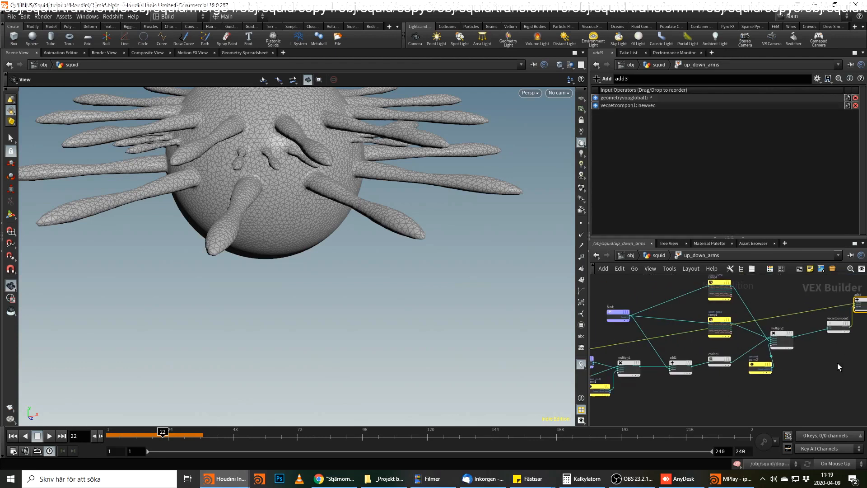
pyautogui.scroll(2, 767, 379)
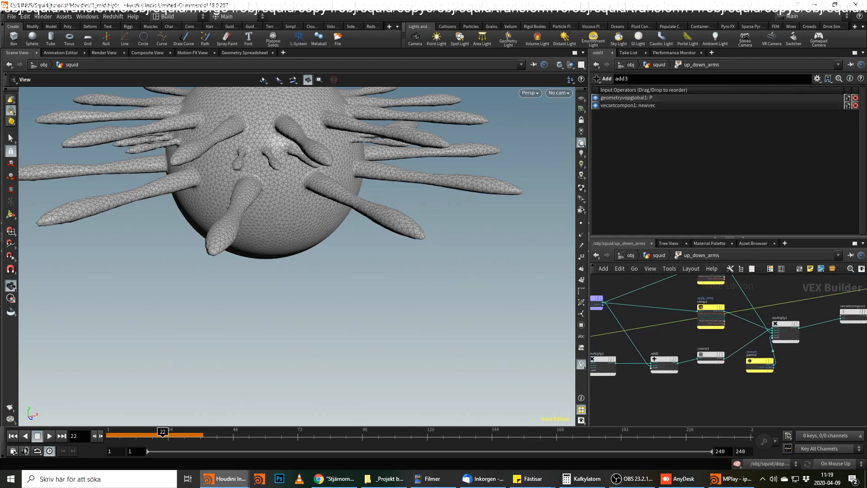
pyautogui.moveTo(745, 359)
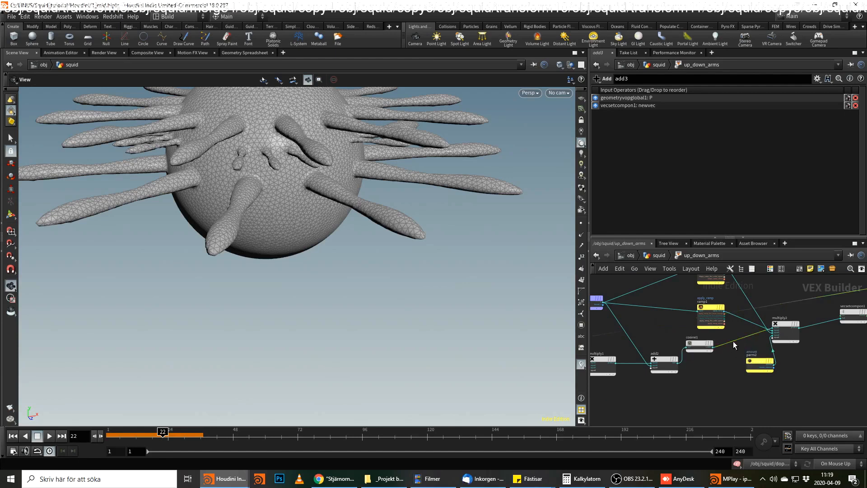
pyautogui.press('Tab')
pyautogui.write('mu')
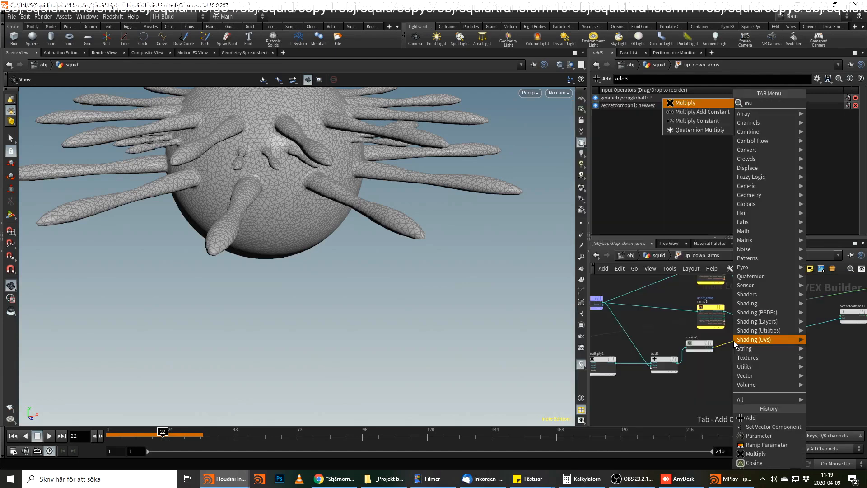
pyautogui.press('Return')
pyautogui.click(734, 341)
# Add a Bind node below cosine1 and name its attribute muscle_arms.
pyautogui.scroll(3, 738, 366)
pyautogui.press('Tab')
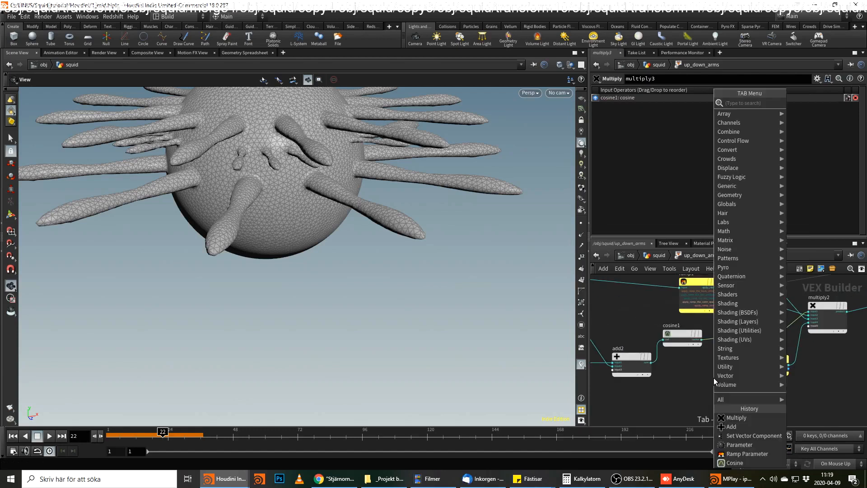
pyautogui.write('param')
pyautogui.press('Return')
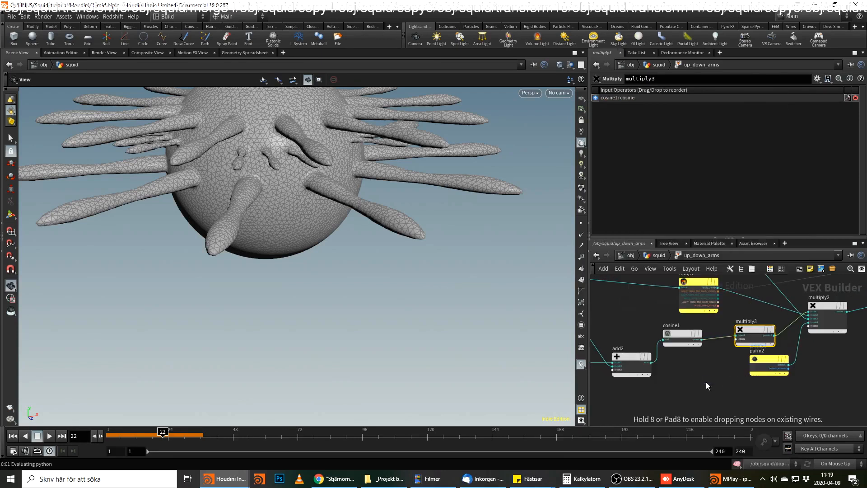
pyautogui.click(706, 382)
pyautogui.click(695, 87)
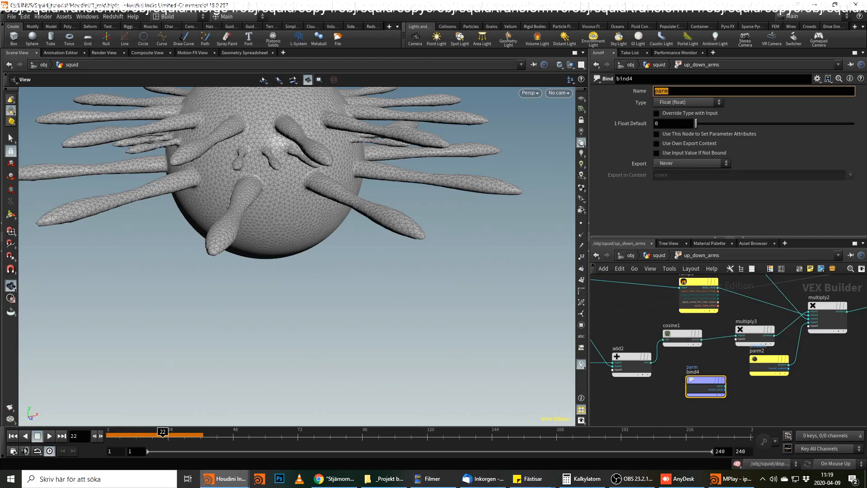
pyautogui.write('muscle_arms')
pyautogui.press('Return')
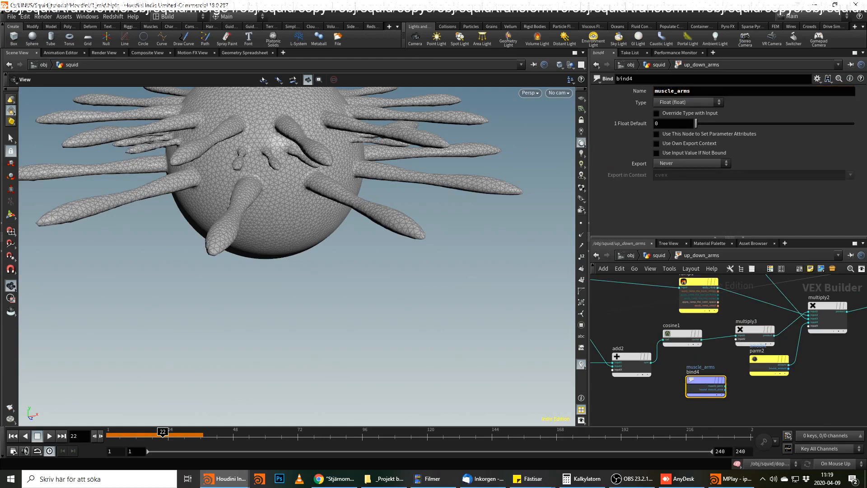
# Wire the muscle_arms output of bind4 into the second input of multiply3.
pyautogui.scroll(3, 808, 401)
pyautogui.click(694, 380)
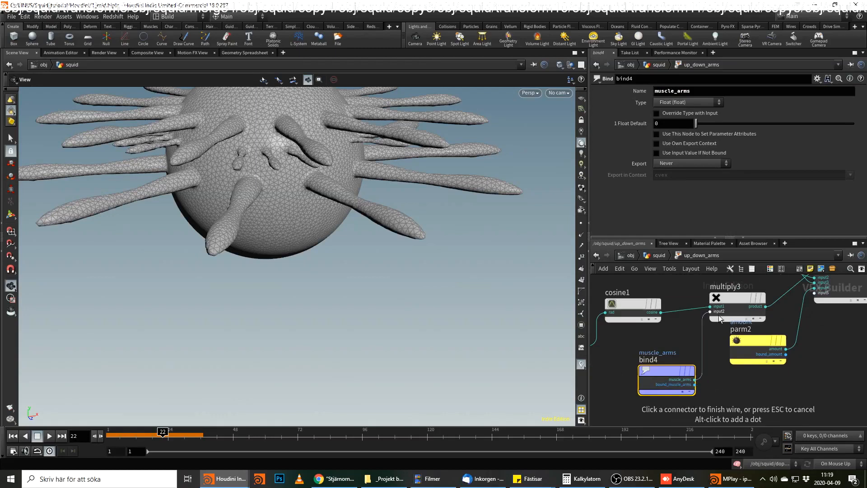
pyautogui.click(713, 315)
pyautogui.moveTo(846, 362); pyautogui.dragTo(757, 398, button='middle')
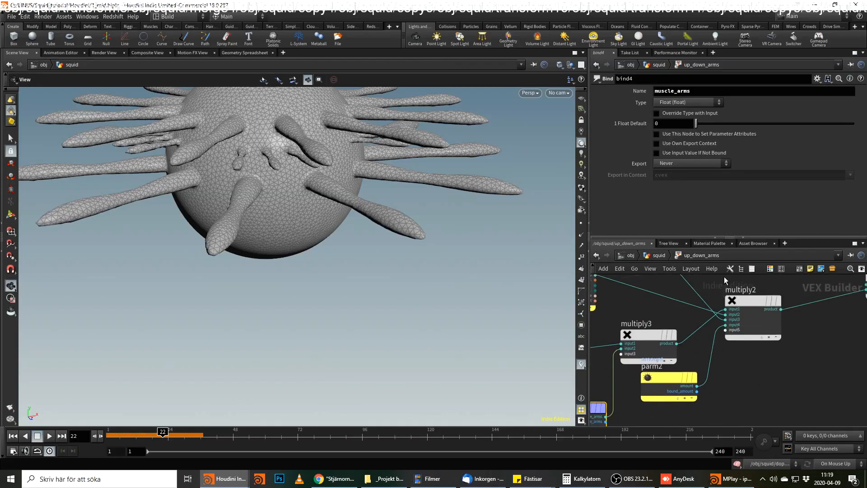
# Return to the squid network and set both speed_mult and amount of up_down_arms to 1.
pyautogui.click(669, 257)
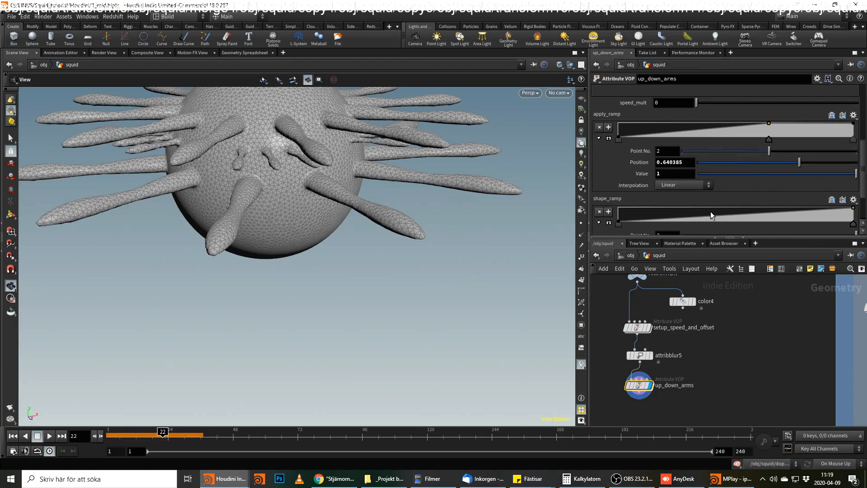
pyautogui.scroll(2, 694, 165)
pyautogui.scroll(1, 694, 165)
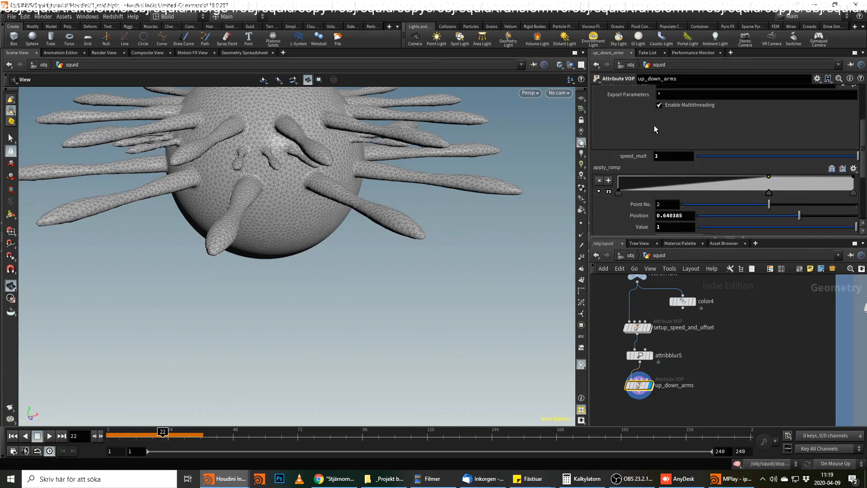
pyautogui.scroll(-5, 663, 159)
pyautogui.click(673, 230)
pyautogui.write('1')
pyautogui.press('Return')
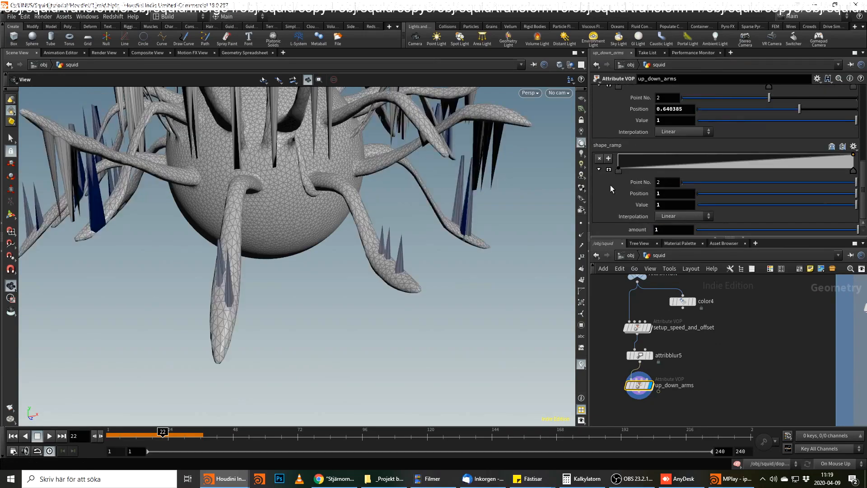
# Reduce the amount of up_down_arms to 0.1 and scrub the timeline to review the arm motion.
pyautogui.moveTo(406, 172); pyautogui.dragTo(267, 240, button='right')
pyautogui.moveTo(267, 240); pyautogui.dragTo(324, 208)
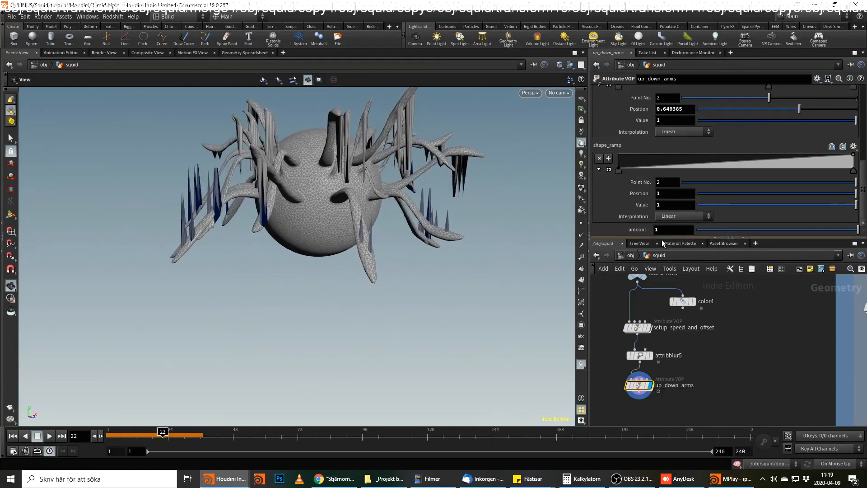
pyautogui.moveTo(677, 231); pyautogui.dragTo(620, 231)
pyautogui.write('.1')
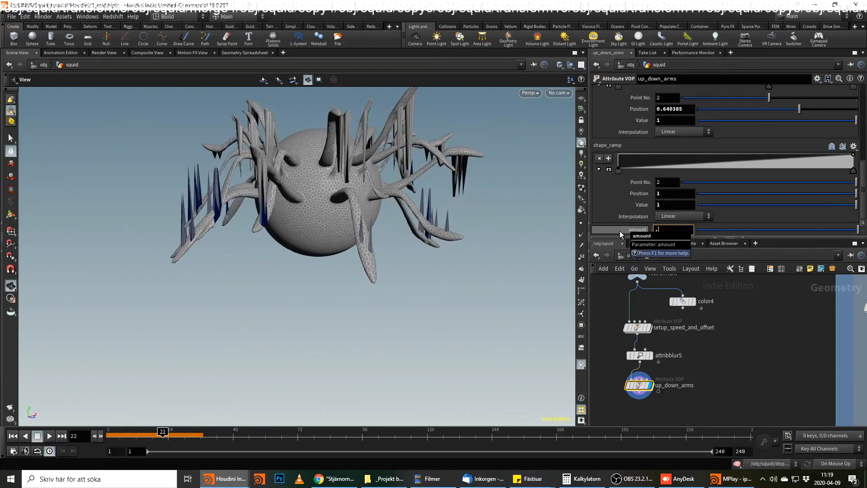
pyautogui.press('Return')
pyautogui.moveTo(240, 226); pyautogui.dragTo(231, 252)
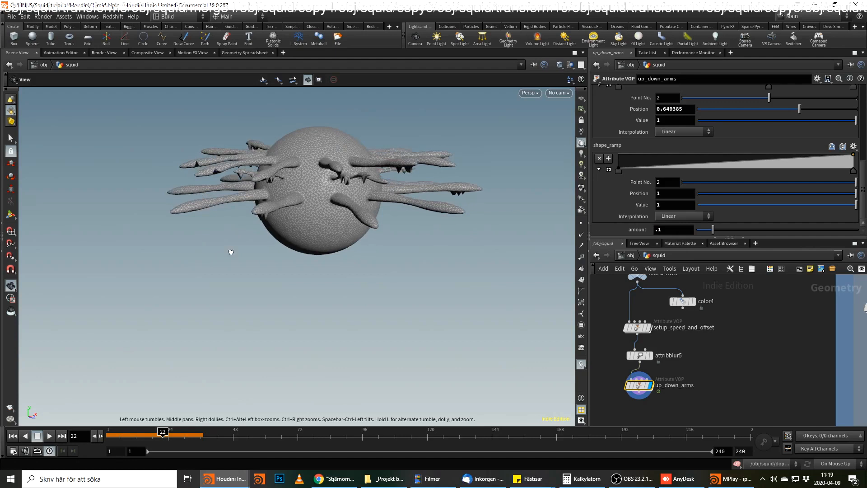
pyautogui.moveTo(231, 251); pyautogui.dragTo(294, 193, button='right')
pyautogui.moveTo(294, 194); pyautogui.dragTo(271, 181)
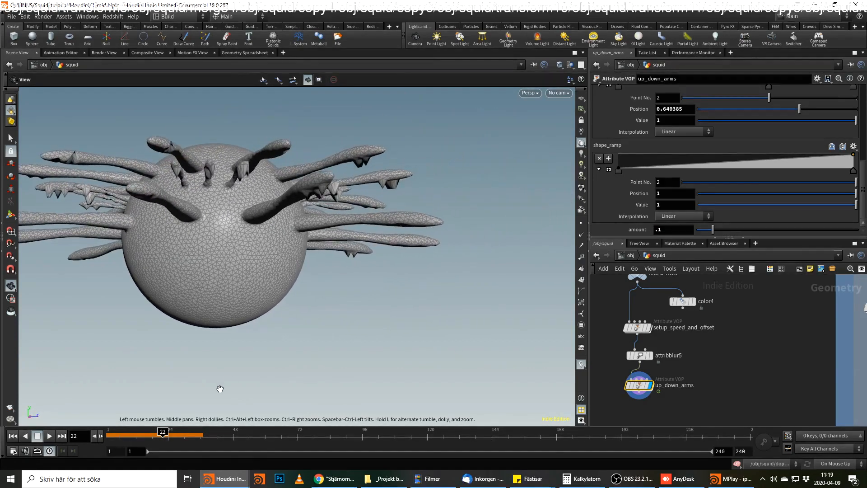
pyautogui.moveTo(165, 437); pyautogui.dragTo(127, 444)
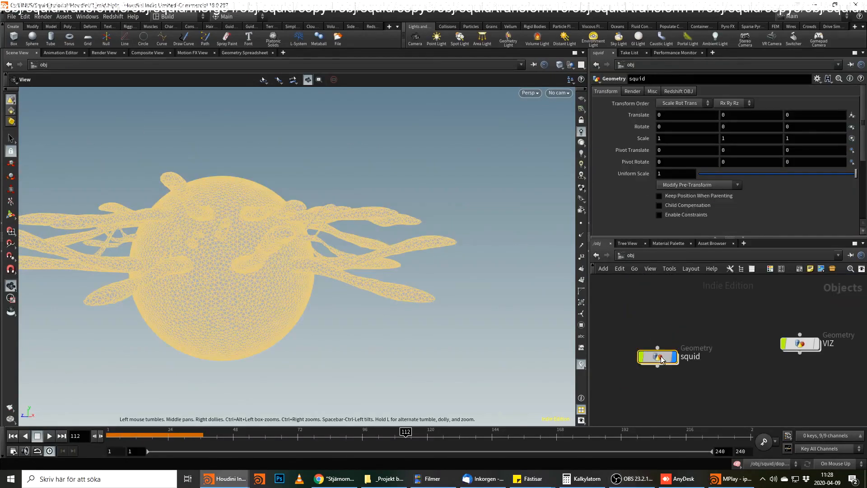
# Inspect setup_speed_and_offset and attribblur5, displaying the blur node to examine its attribute list and the arm geometry up close.
pyautogui.doubleClick(661, 359)
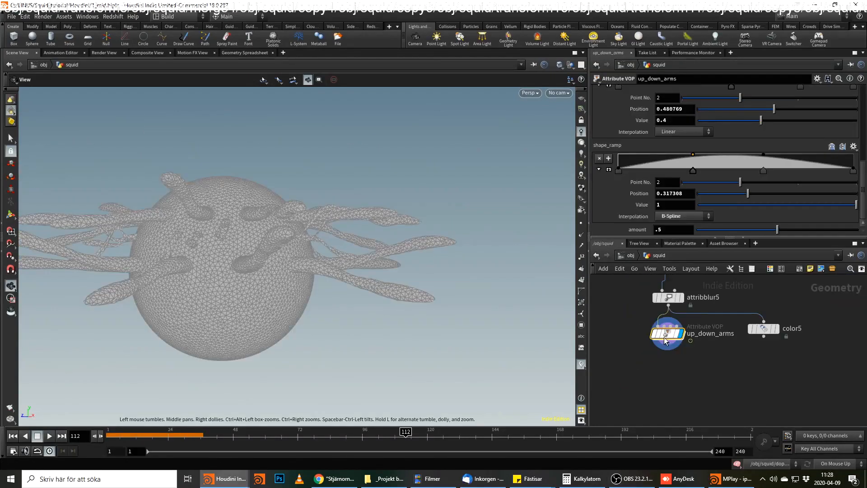
pyautogui.click(719, 409)
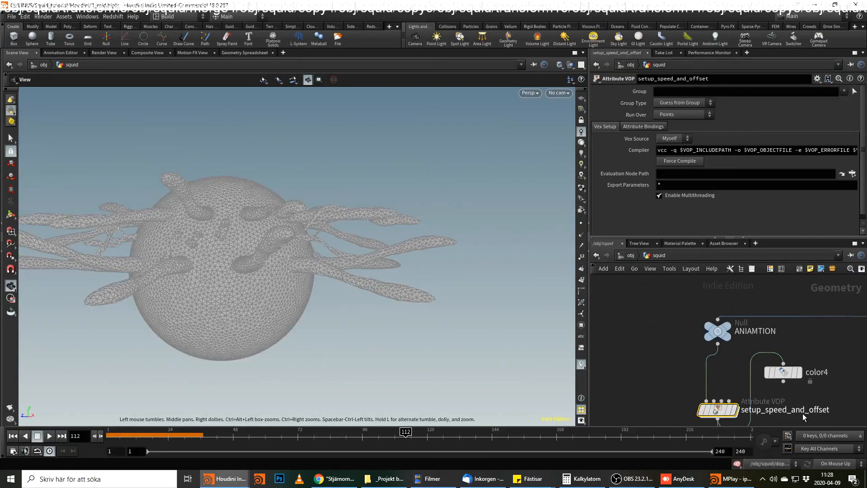
pyautogui.moveTo(803, 414); pyautogui.dragTo(725, 368, button='middle')
pyautogui.click(666, 397)
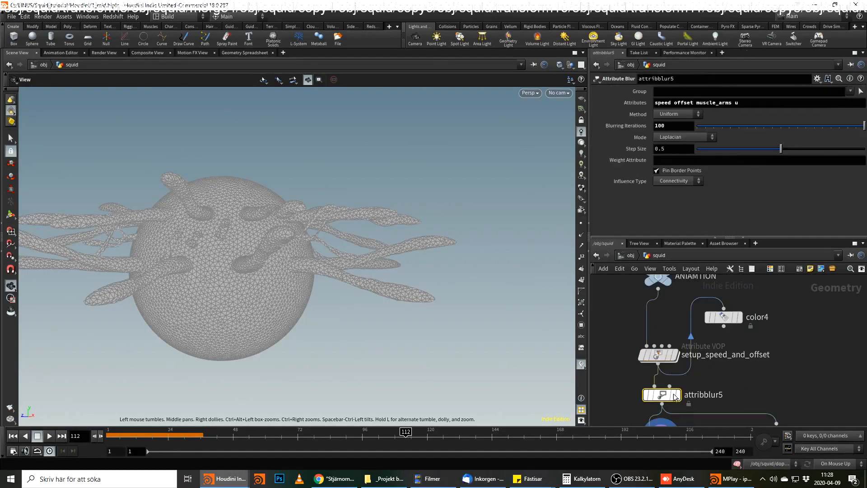
pyautogui.click(668, 102)
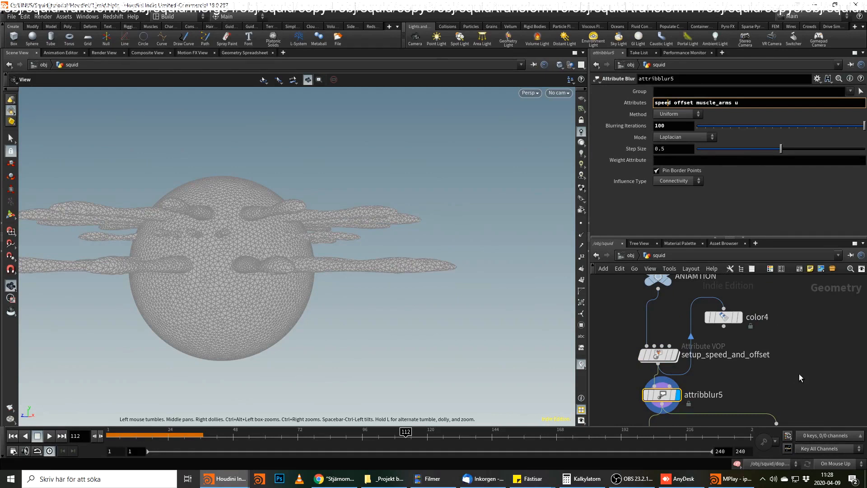
pyautogui.moveTo(223, 228); pyautogui.dragTo(287, 244)
pyautogui.scroll(4, 257, 217)
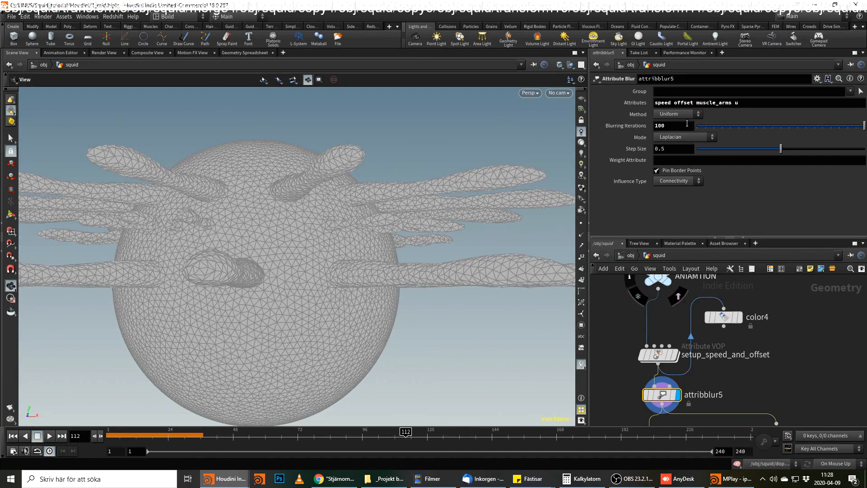
# Display up_down_arms at frame 174 and add shape_ramp points at about position 0.44 with value 0.97 and position 0.16 with value 0.13.
pyautogui.scroll(-3, 743, 369)
pyautogui.click(693, 356)
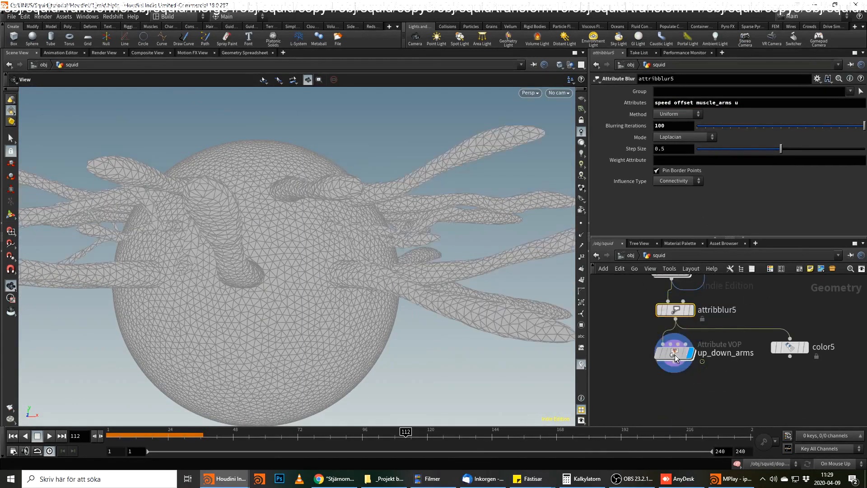
pyautogui.click(675, 355)
pyautogui.moveTo(341, 437); pyautogui.dragTo(572, 437)
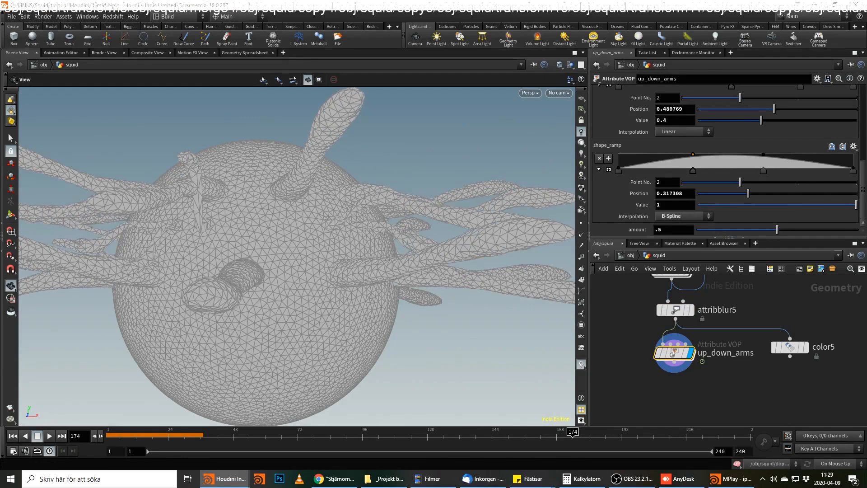
pyautogui.click(723, 156)
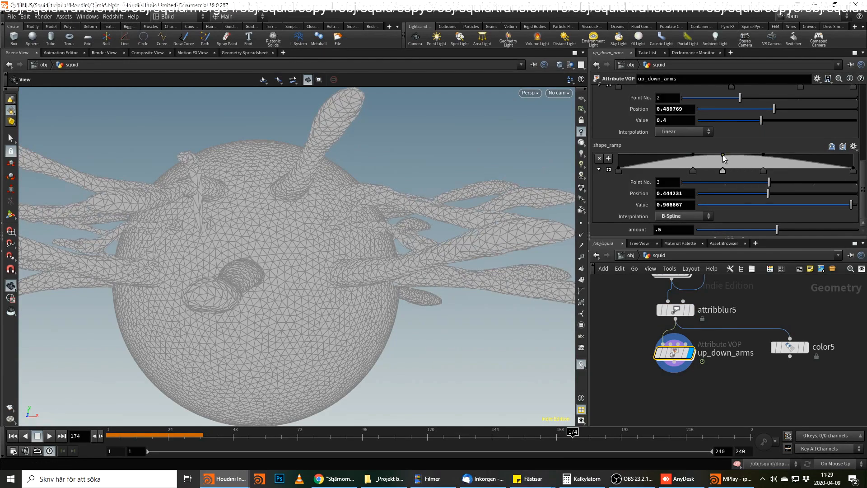
pyautogui.click(657, 166)
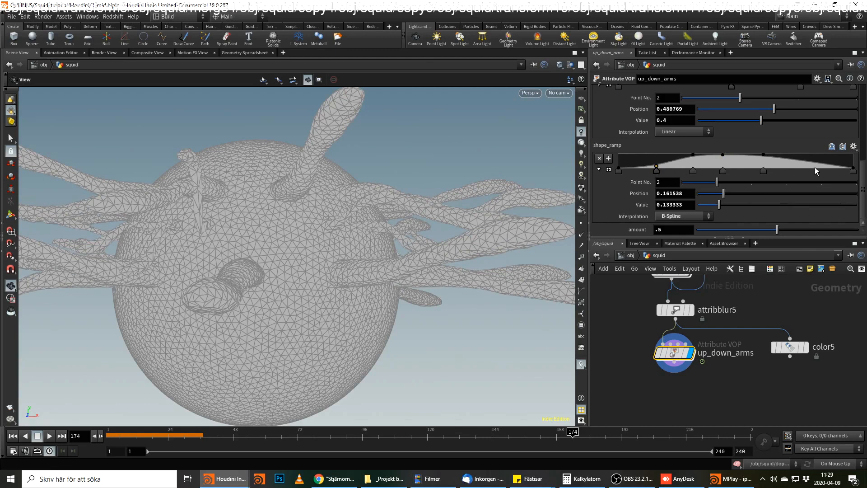
# In apply_ramp, move point 3 to about position 0.677, set point 4's value to 4, and scrub the timeline to frame 153.
pyautogui.scroll(3, 762, 182)
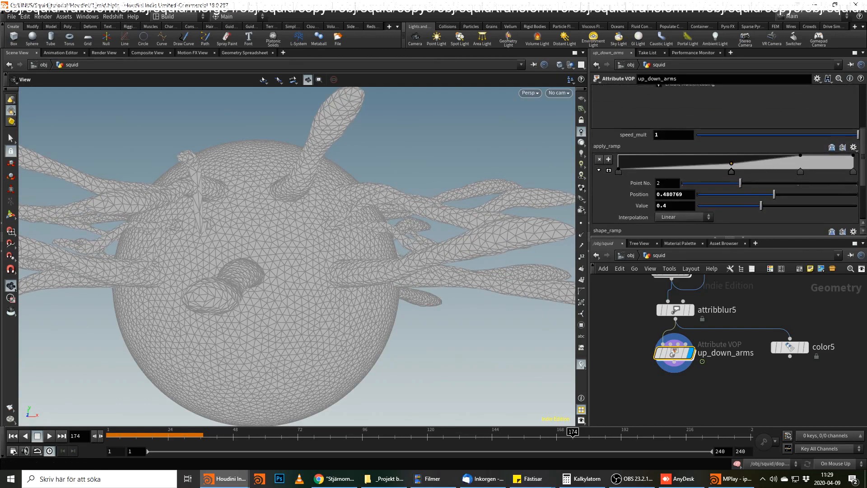
pyautogui.moveTo(801, 170); pyautogui.dragTo(777, 170)
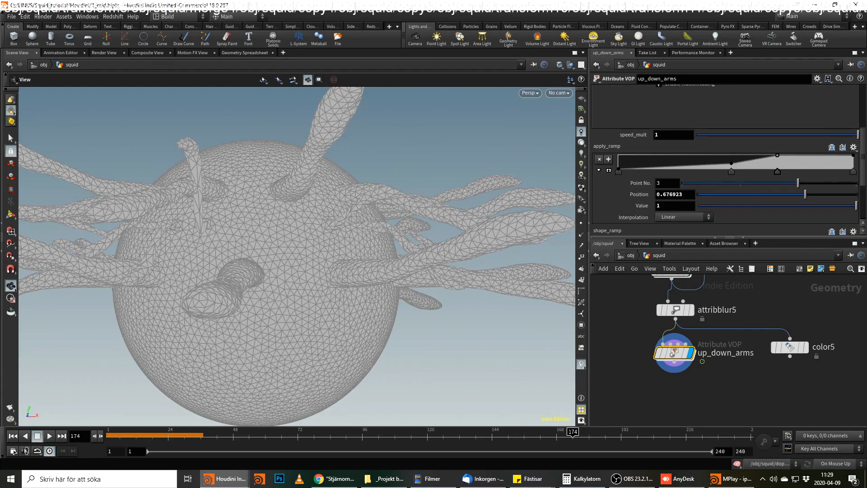
pyautogui.click(855, 171)
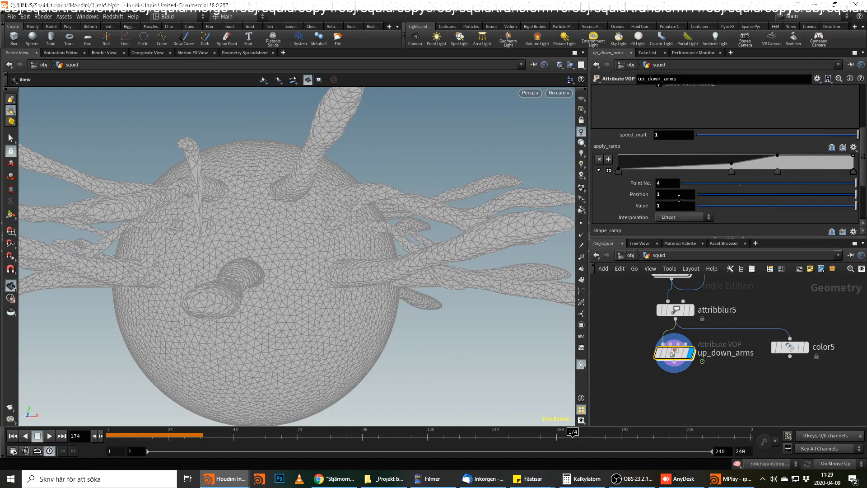
pyautogui.click(666, 206)
pyautogui.press('Return')
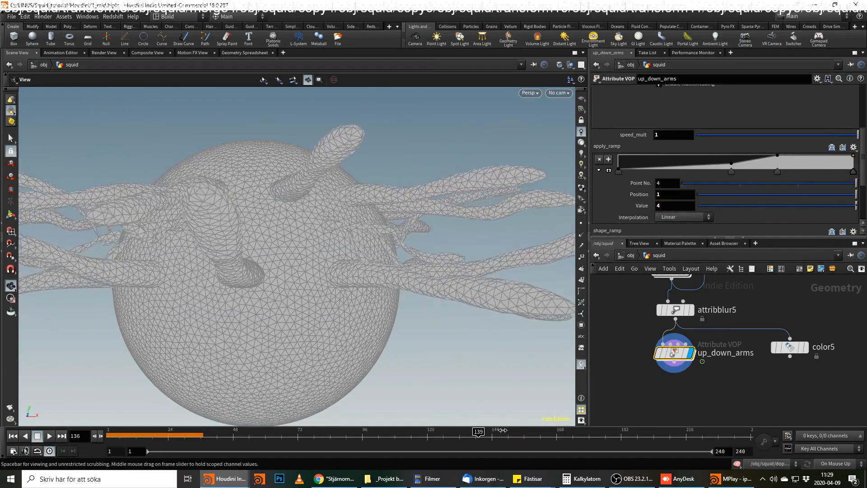
pyautogui.moveTo(652, 423); pyautogui.dragTo(516, 416)
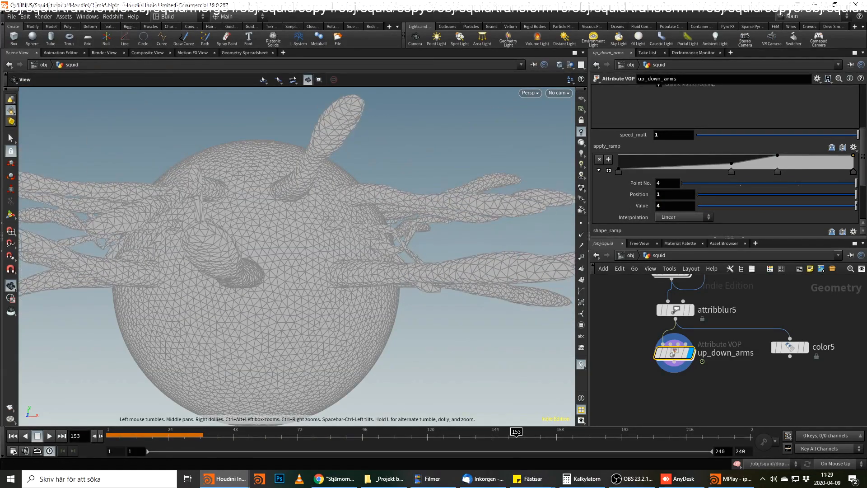
# Inside the up_down_arms network, add a Vector to Float node fed from geometryvopglobal1 above the u bind node.
pyautogui.doubleClick(673, 353)
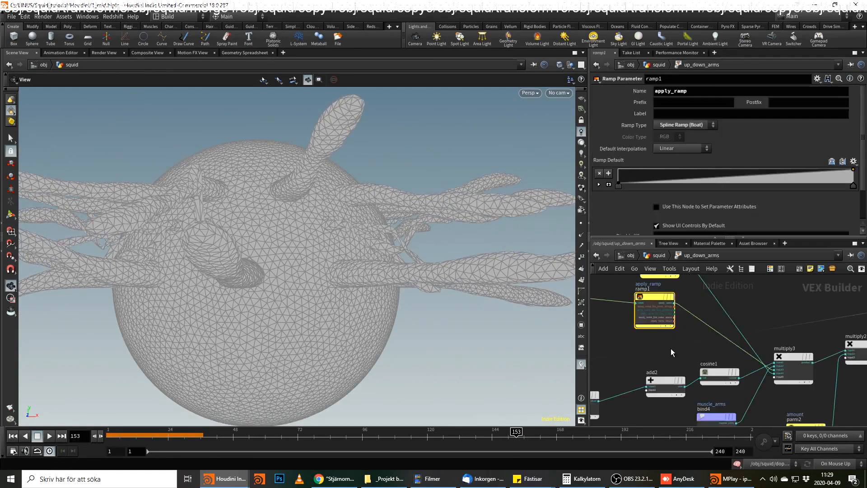
pyautogui.scroll(-3, 771, 304)
pyautogui.moveTo(765, 290); pyautogui.dragTo(732, 297, button='middle')
pyautogui.scroll(-1, 800, 358)
pyautogui.scroll(3, 733, 335)
pyautogui.moveTo(733, 334); pyautogui.dragTo(798, 344, button='middle')
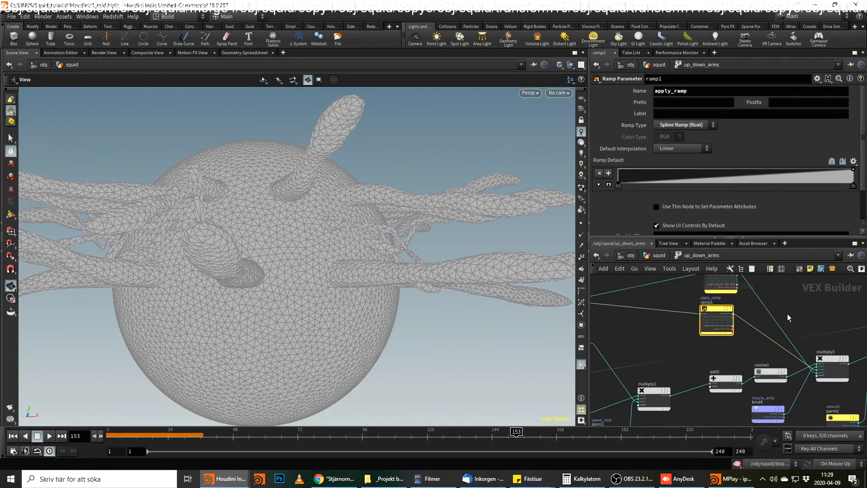
pyautogui.scroll(2, 649, 326)
pyautogui.moveTo(681, 342); pyautogui.dragTo(780, 400, button='middle')
pyautogui.scroll(-3, 649, 327)
pyautogui.moveTo(730, 297); pyautogui.dragTo(764, 299, button='middle')
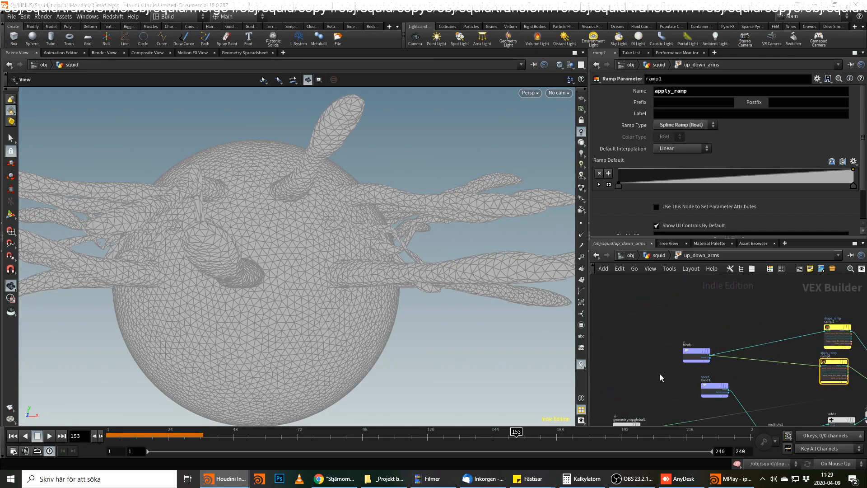
pyautogui.scroll(3, 660, 375)
pyautogui.click(666, 403)
pyautogui.moveTo(687, 308); pyautogui.dragTo(743, 346, button='middle')
pyautogui.press('Tab')
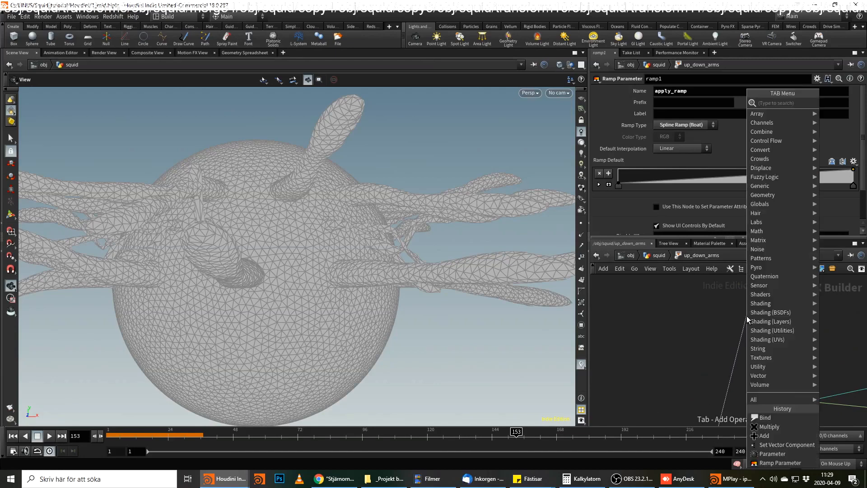
pyautogui.write('vec to')
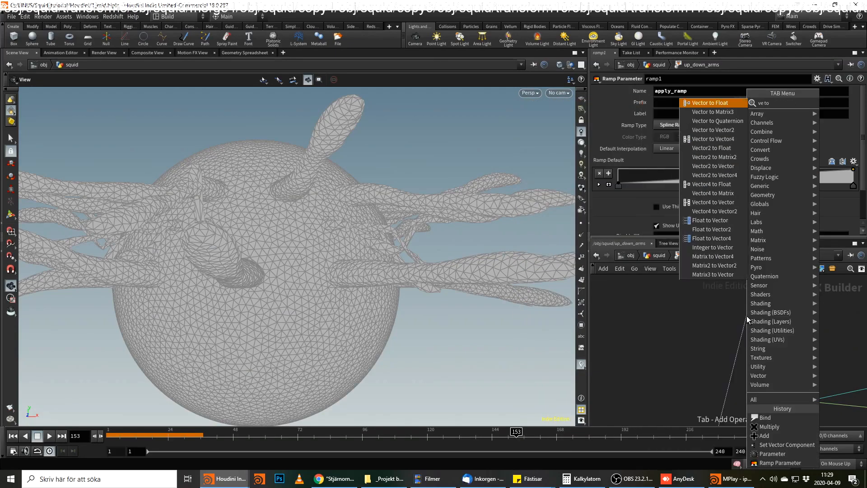
pyautogui.press('Return')
pyautogui.click(747, 316)
# Add an Absolute node on vectofloat1's first output and a second Absolute node on its third output.
pyautogui.click(780, 320)
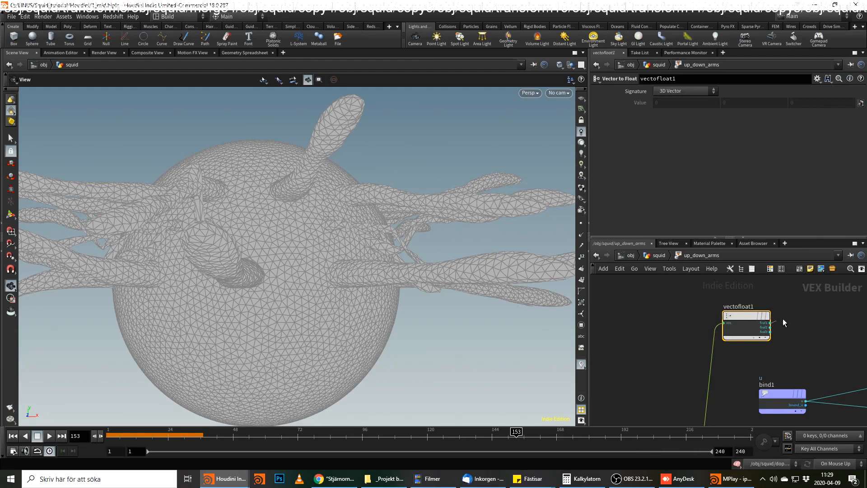
pyautogui.press('Tab')
pyautogui.write('abs')
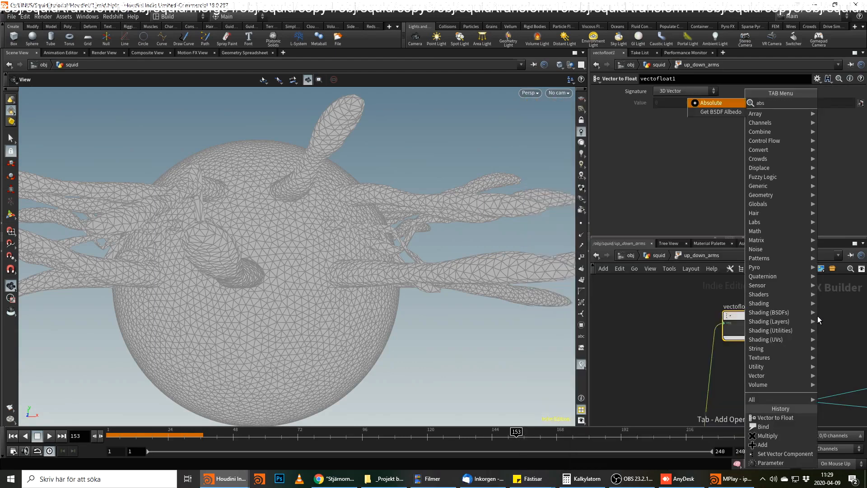
pyautogui.press('Return')
pyautogui.click(817, 316)
pyautogui.keyDown('alt'); pyautogui.moveTo(852, 320); pyautogui.dragTo(844, 340); pyautogui.keyUp('alt')
pyautogui.click(803, 343)
pyautogui.click(771, 333)
pyautogui.moveTo(777, 350); pyautogui.dragTo(612, 354, button='middle')
pyautogui.moveTo(666, 320)
pyautogui.mouseDown()
pyautogui.moveTo(654, 310)
pyautogui.moveTo(674, 312)
pyautogui.moveTo(664, 312)
pyautogui.mouseUp()
# Wire both Absolute nodes into a new Add node.
pyautogui.moveTo(744, 302); pyautogui.dragTo(748, 323)
pyautogui.press('Tab')
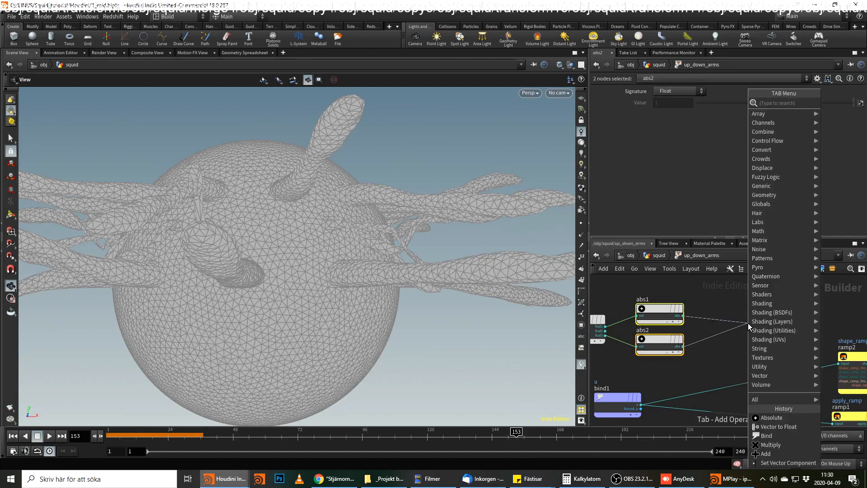
pyautogui.write('add')
pyautogui.press('Return')
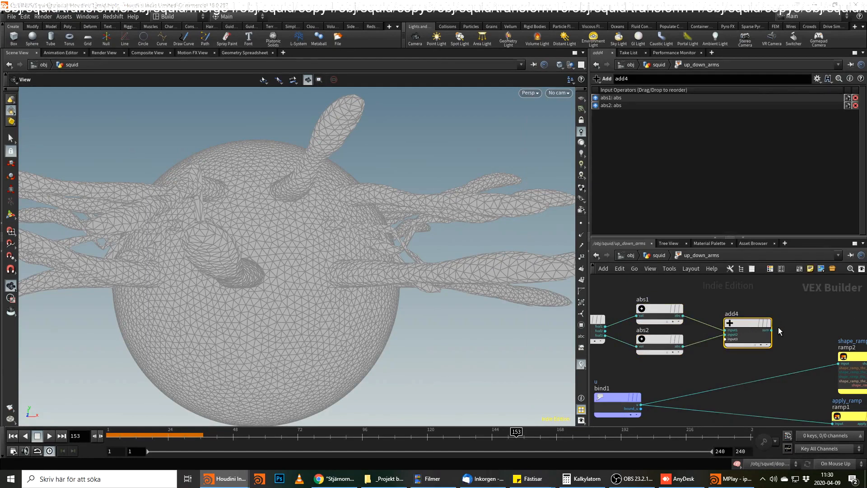
# Add a Fit Range node after add4, align both nodes, and set Source Min to 0.4 and Source Max to 1.6.
pyautogui.press('Tab')
pyautogui.write('fit r')
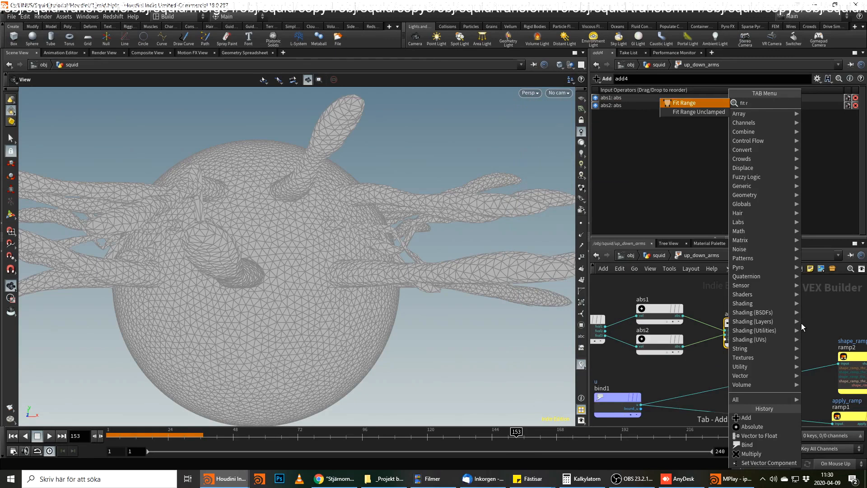
pyautogui.press('Return')
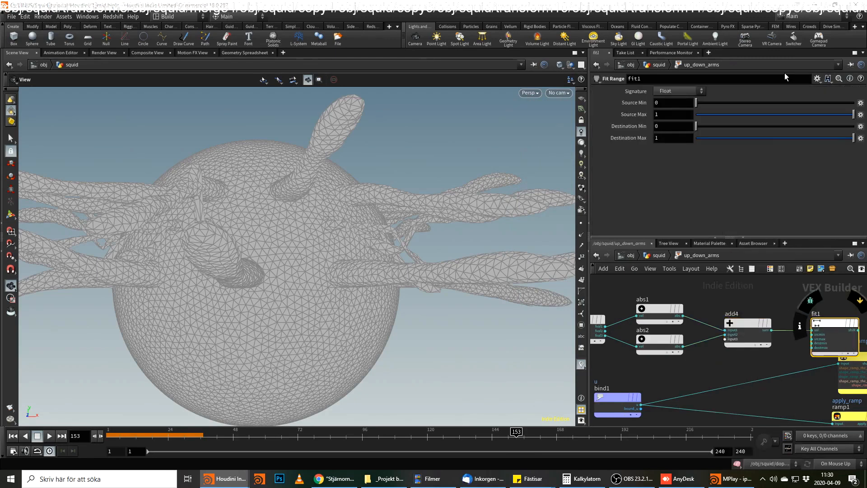
pyautogui.moveTo(822, 324); pyautogui.dragTo(815, 303)
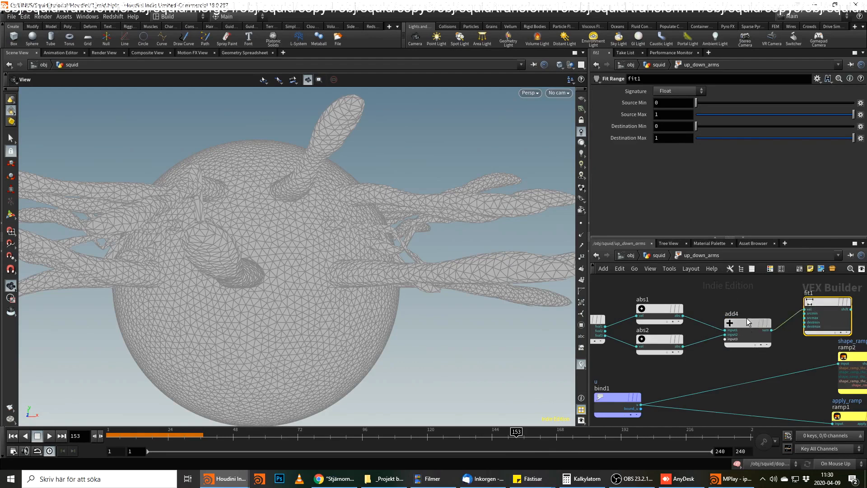
pyautogui.moveTo(749, 323); pyautogui.dragTo(749, 302)
pyautogui.write('.4')
pyautogui.press('Tab')
pyautogui.write('.6')
pyautogui.press('Tab')
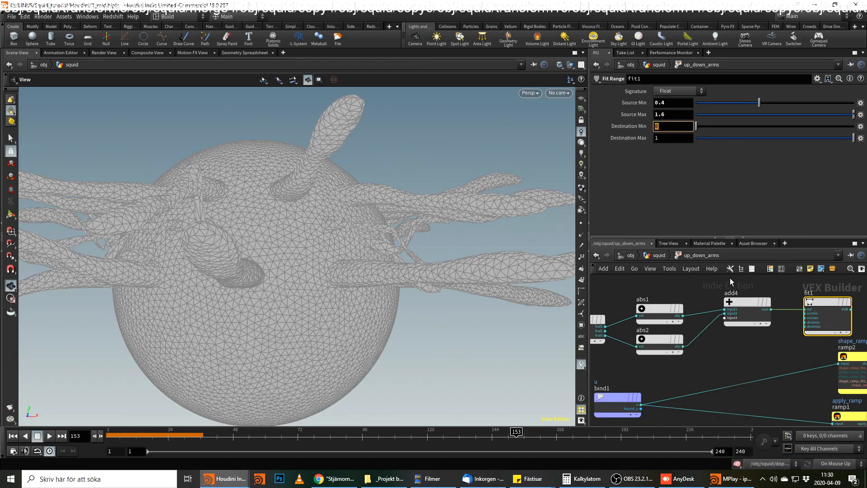
# Wire the fit1 output into the next free input of multiply3 and scrub the timeline to frame 108.
pyautogui.moveTo(788, 376); pyautogui.dragTo(661, 371, button='middle')
pyautogui.click(724, 306)
pyautogui.moveTo(793, 358); pyautogui.dragTo(728, 271, button='middle')
pyautogui.scroll(-1, 810, 334)
pyautogui.moveTo(810, 334); pyautogui.dragTo(794, 275, button='middle')
pyautogui.click(796, 359)
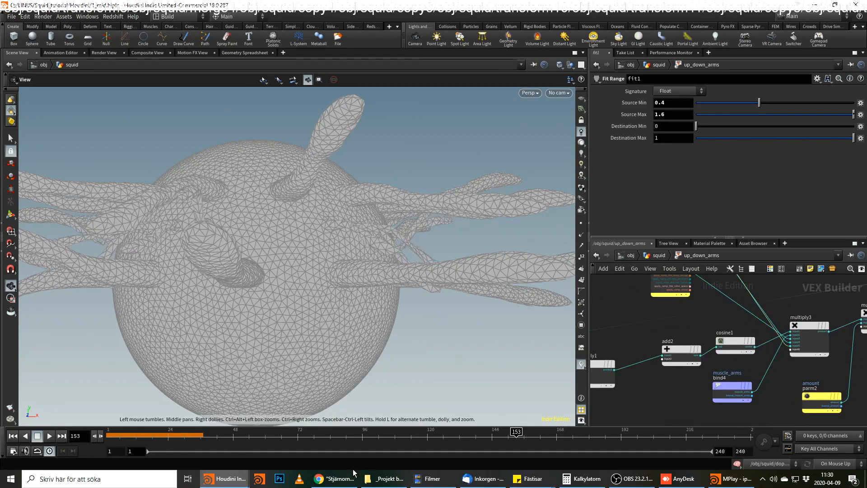
pyautogui.moveTo(397, 437)
pyautogui.mouseDown()
pyautogui.moveTo(92, 444)
pyautogui.moveTo(395, 434)
pyautogui.mouseUp()
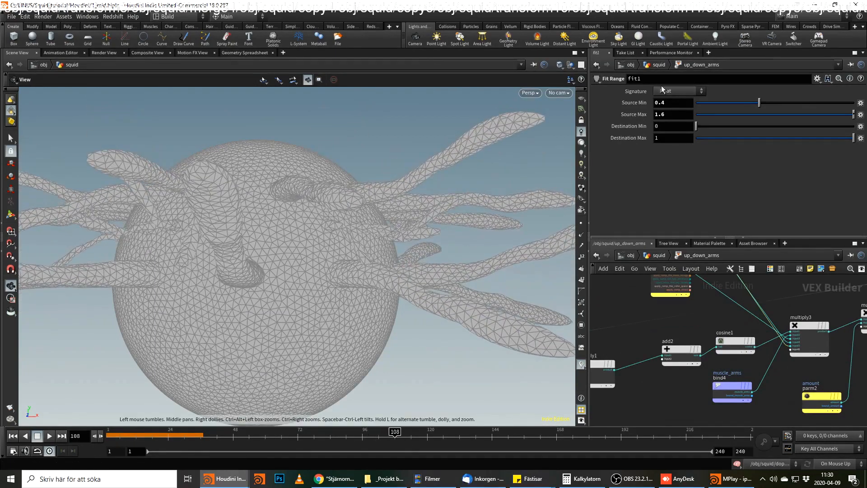
# Try a Source Min of 1 and a Source Max of 5 on fit1 while viewing the arms from above.
pyautogui.middleClick(673, 105)
pyautogui.moveTo(699, 106); pyautogui.dragTo(725, 106, button='middle')
pyautogui.moveTo(395, 197); pyautogui.dragTo(554, 170)
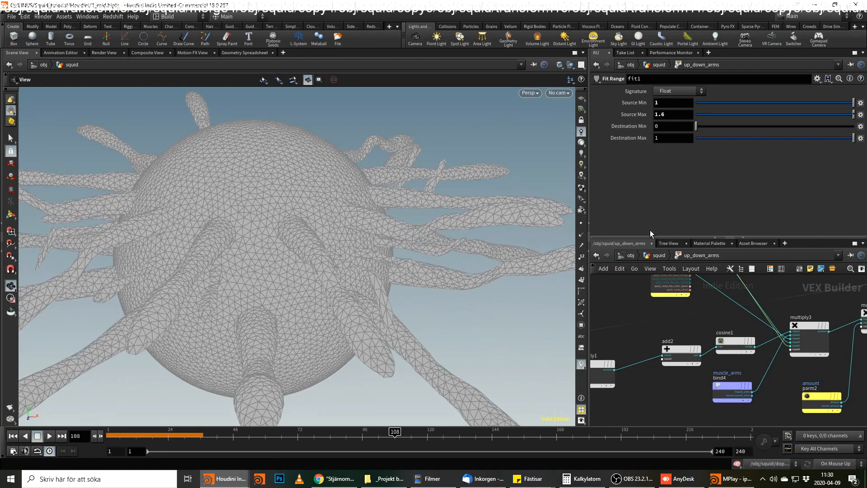
pyautogui.moveTo(673, 115); pyautogui.dragTo(601, 114)
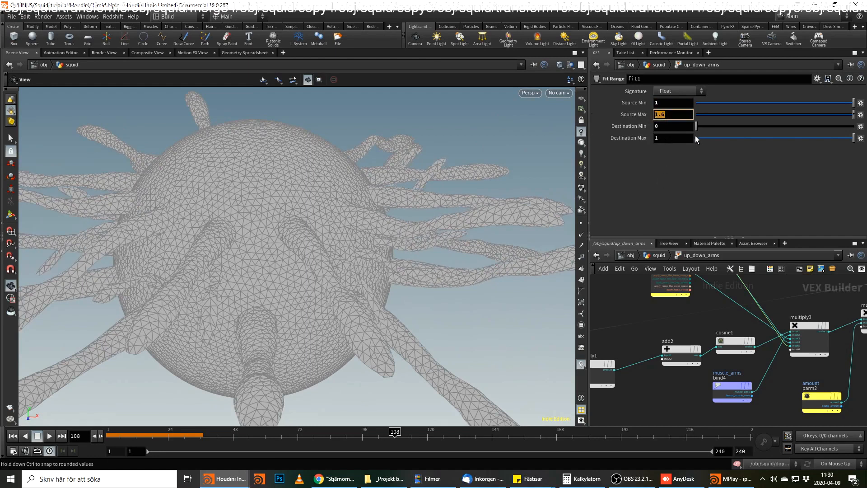
pyautogui.write('5')
pyautogui.press('Return')
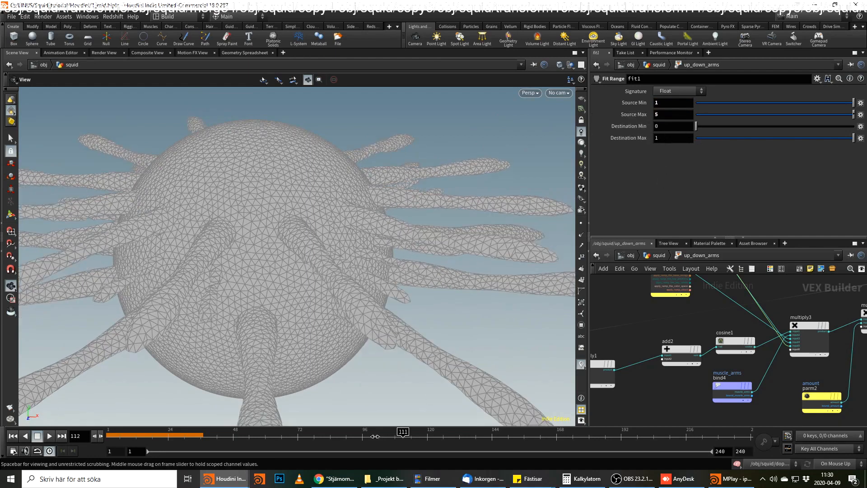
# Set fit1's Source Max to 3 and scrub the timeline to frame 199 to review the arm motion.
pyautogui.click(673, 114)
pyautogui.write('3')
pyautogui.press('Return')
pyautogui.moveTo(271, 433); pyautogui.dragTo(640, 431)
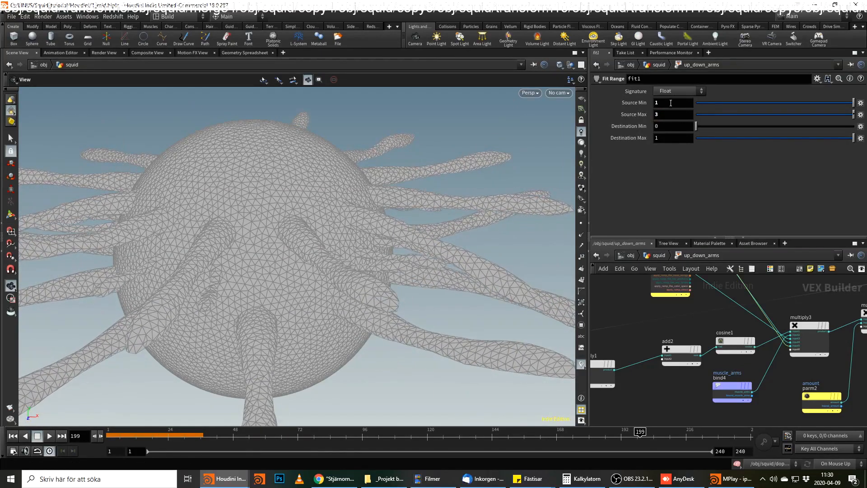
# Set fit1's Source Min to 0.5, scrub the arm motion, raise it to 0.8 and scrub again to frame 80.
pyautogui.write('0.5')
pyautogui.press('Return')
pyautogui.click(313, 431)
pyautogui.moveTo(313, 431); pyautogui.dragTo(398, 431)
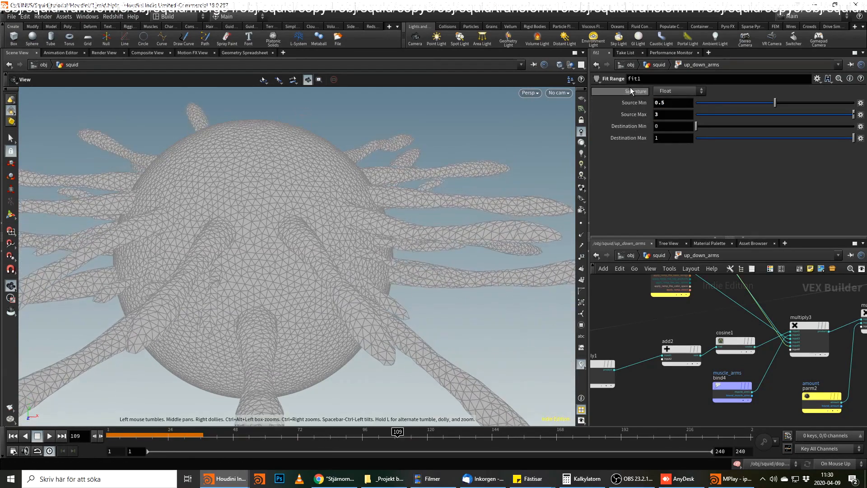
pyautogui.press('Return')
pyautogui.moveTo(397, 431); pyautogui.dragTo(319, 432)
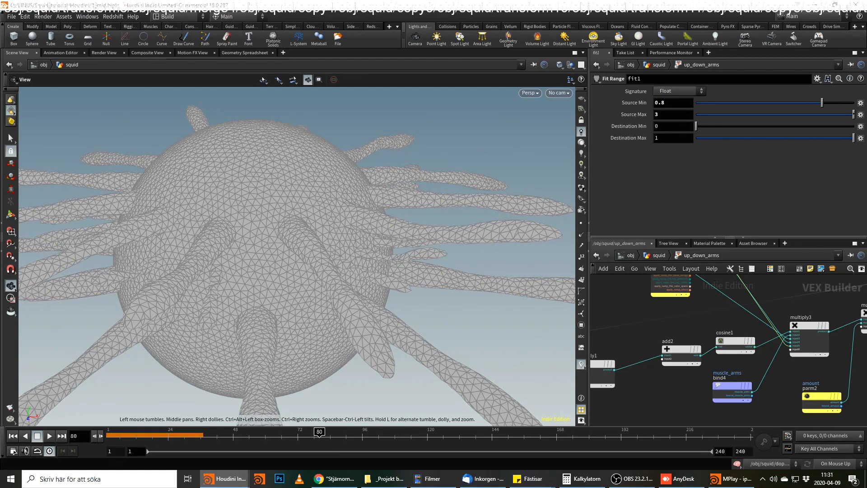
# Set speed_mult on up_down_arms to 4 and play and scrub the arm motion to frame 193.
pyautogui.moveTo(404, 248); pyautogui.dragTo(338, 251)
pyautogui.moveTo(319, 432); pyautogui.dragTo(413, 431)
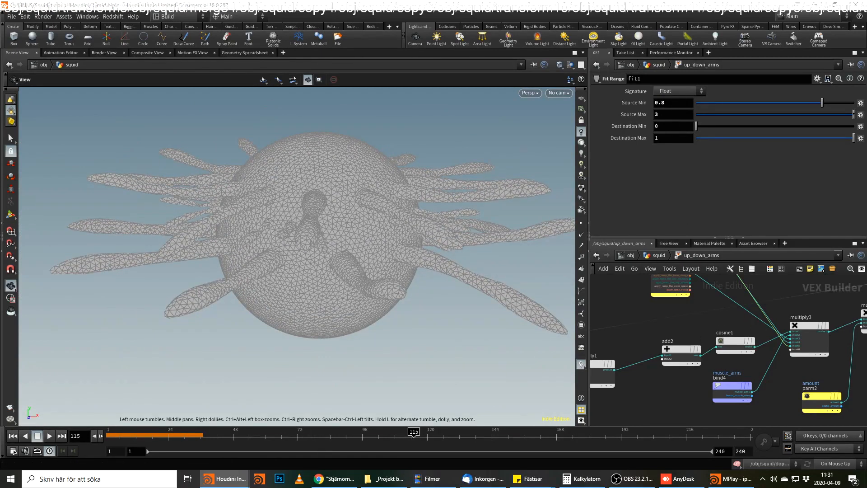
pyautogui.click(663, 257)
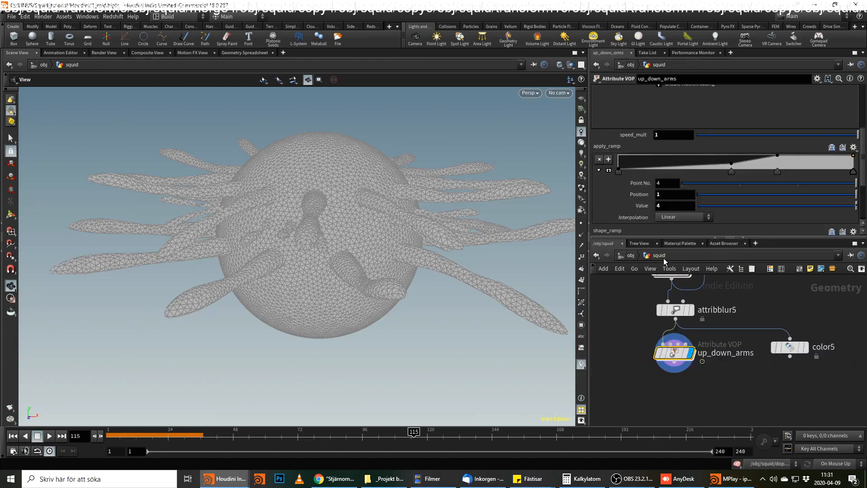
pyautogui.scroll(-4, 668, 183)
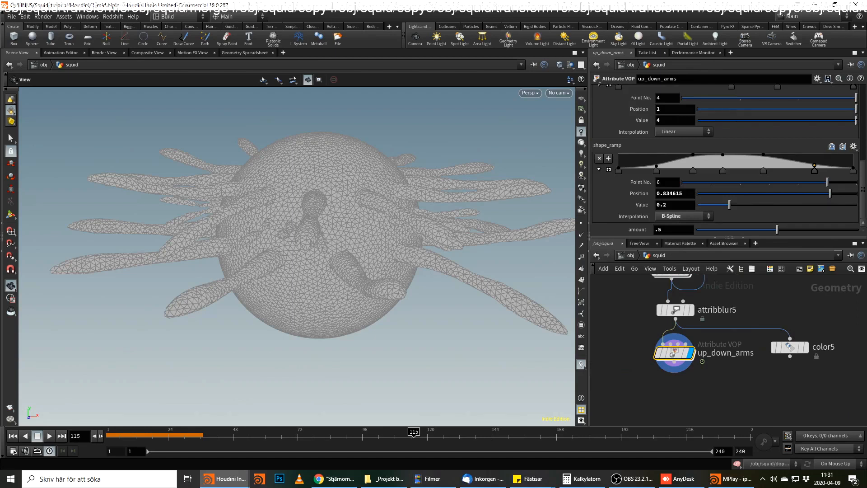
pyautogui.scroll(5, 765, 218)
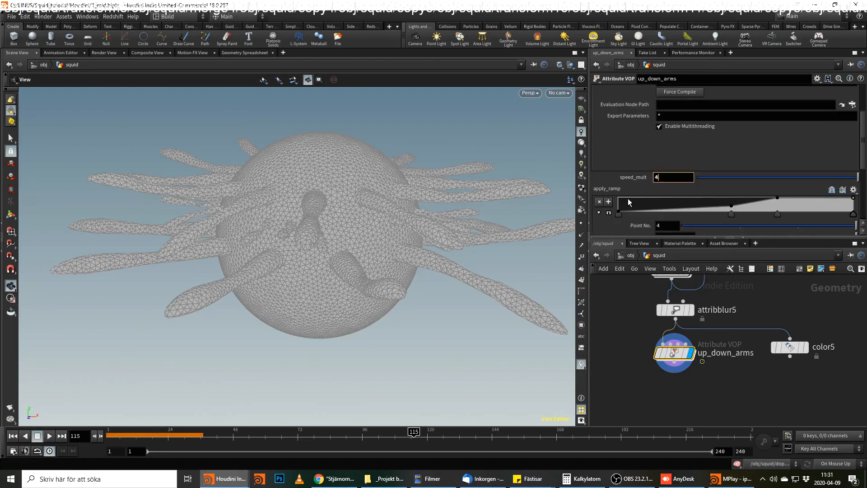
pyautogui.moveTo(332, 436); pyautogui.dragTo(69, 421)
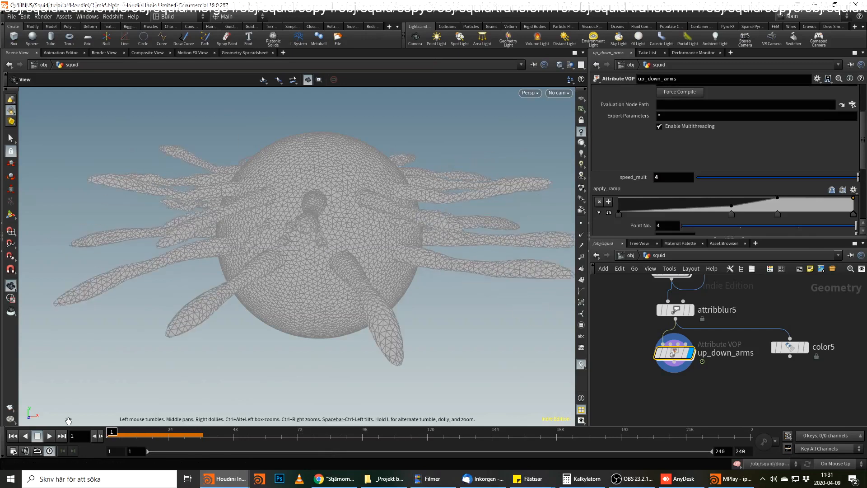
pyautogui.click(49, 436)
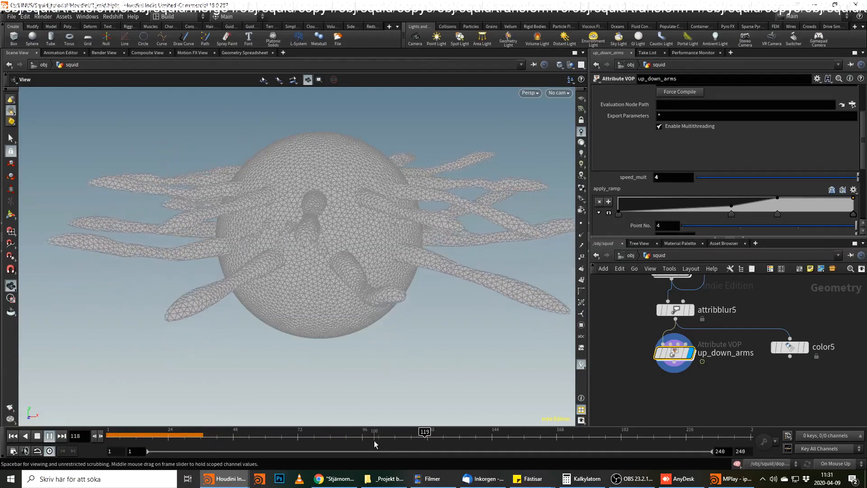
pyautogui.moveTo(382, 444); pyautogui.dragTo(623, 406)
pyautogui.moveTo(680, 353)
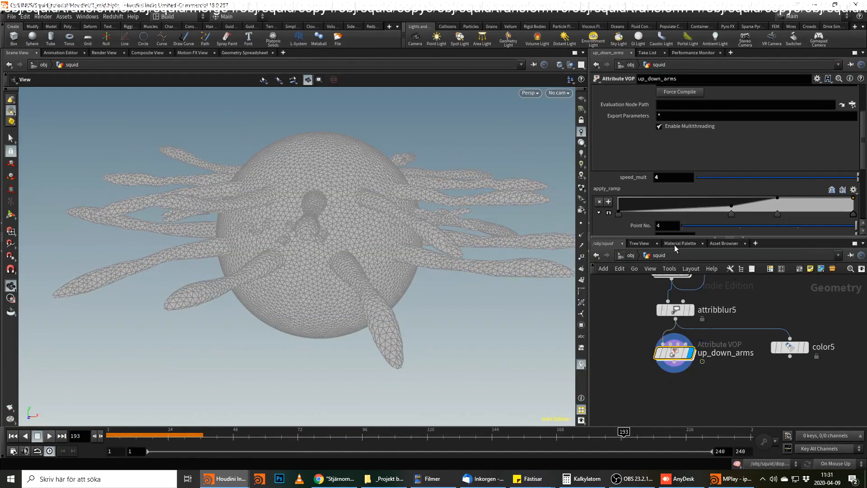
# Set amount on up_down_arms to 1 and play the arm motion, stopping at frame 112.
pyautogui.scroll(-3, 666, 216)
pyautogui.scroll(4, 667, 190)
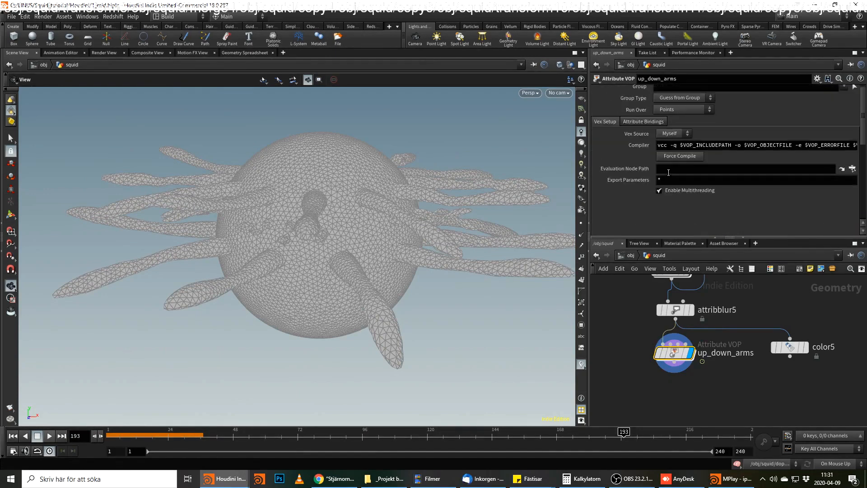
pyautogui.scroll(-4, 669, 177)
pyautogui.moveTo(668, 230); pyautogui.dragTo(622, 236)
pyautogui.write('1')
pyautogui.click(641, 391)
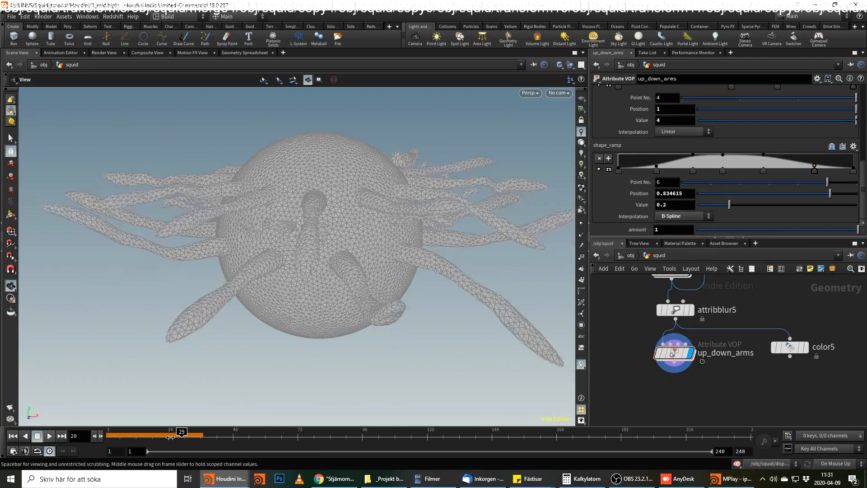
pyautogui.click(50, 435)
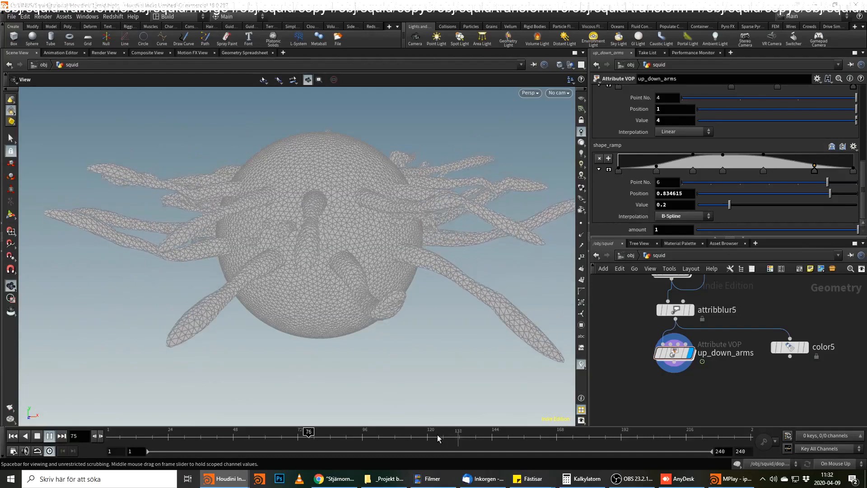
pyautogui.click(406, 437)
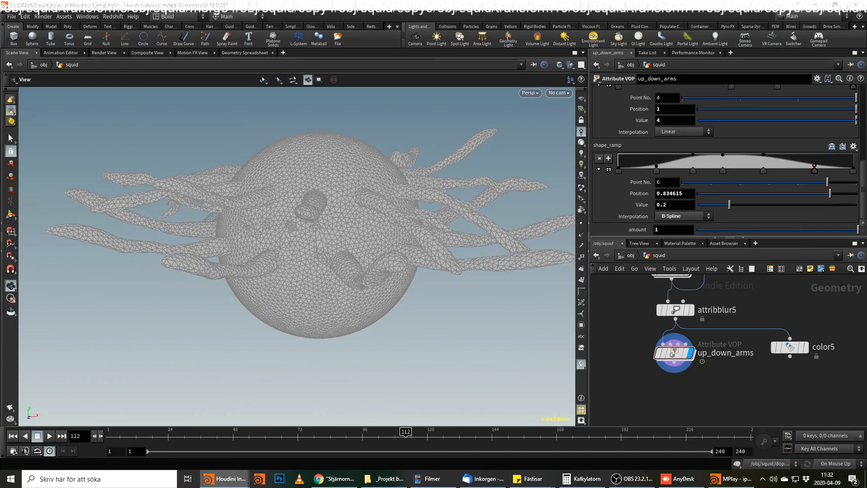
pyautogui.keyDown('alt'); pyautogui.moveTo(675, 352); pyautogui.dragTo(675, 405); pyautogui.keyUp('alt')
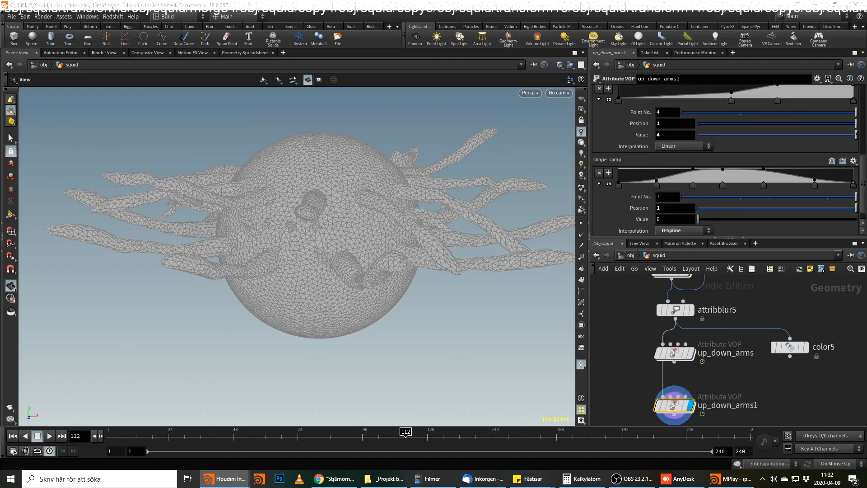
pyautogui.press('Delete')
pyautogui.click(674, 362)
pyautogui.press('Tab')
pyautogui.press('Escape')
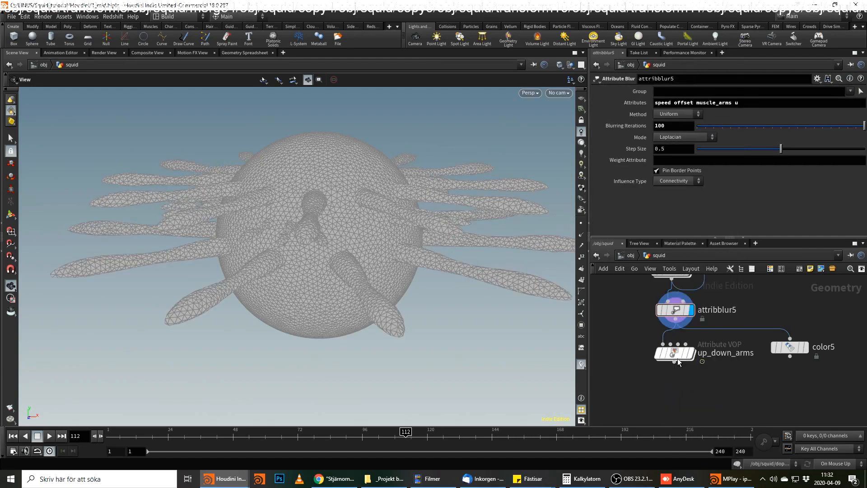
# Duplicate up_down_arms below the original and wire the original's output into the first input of the copy.
pyautogui.click(673, 354)
pyautogui.keyDown('alt'); pyautogui.moveTo(669, 356); pyautogui.dragTo(667, 408); pyautogui.keyUp('alt')
pyautogui.click(674, 362)
pyautogui.click(673, 406)
# Open up_down_arms1 and set the Vector Component of vecsetcompon1 to Component 1.
pyautogui.doubleClick(674, 407)
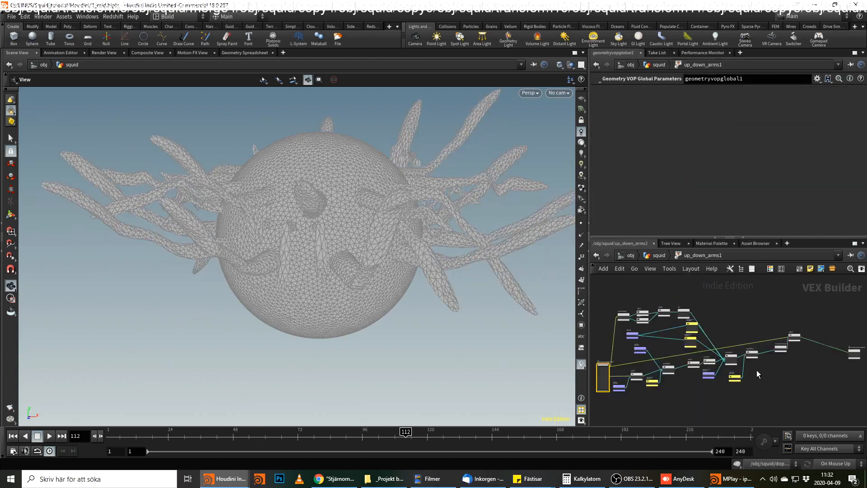
pyautogui.scroll(5, 791, 359)
pyautogui.click(760, 317)
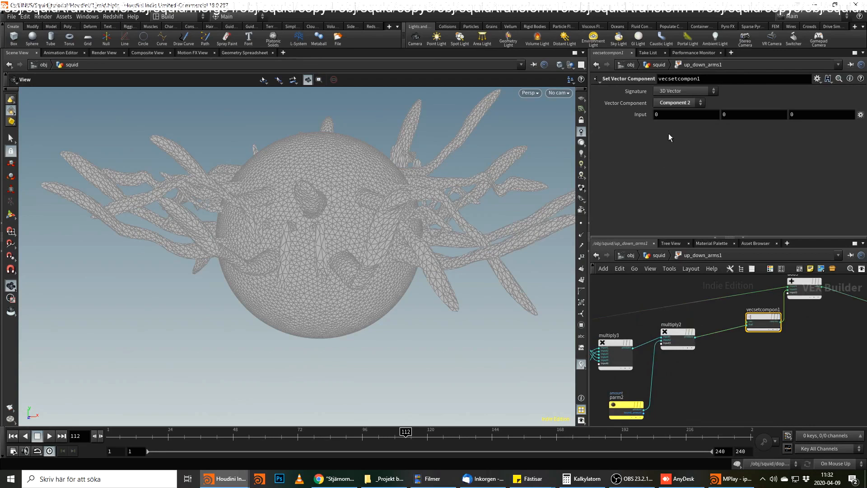
pyautogui.click(678, 103)
pyautogui.click(673, 115)
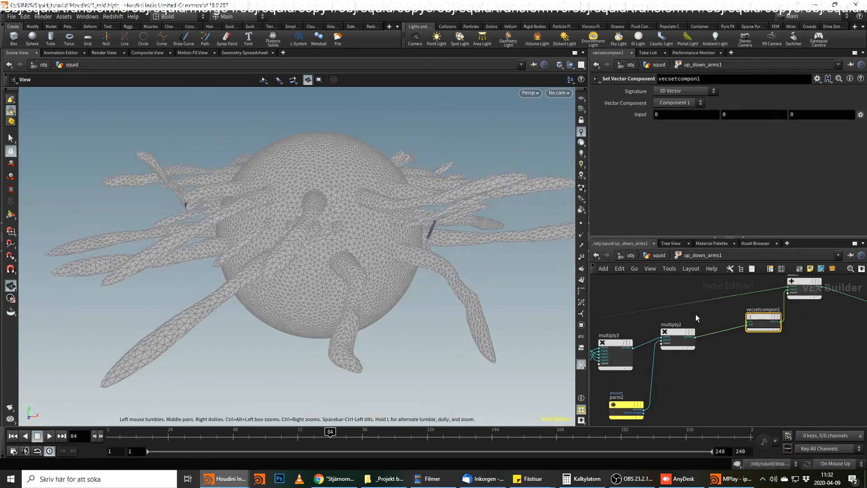
# Duplicate vecsetcompon1 below itself, set the copy's Vector Component to Component 3 and scrub the arm motion.
pyautogui.moveTo(801, 331); pyautogui.dragTo(725, 349, button='middle')
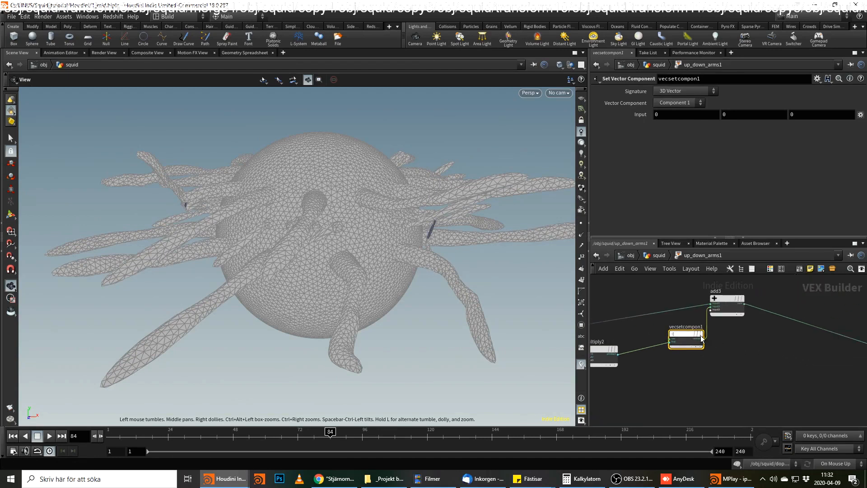
pyautogui.keyDown('alt'); pyautogui.moveTo(687, 340); pyautogui.dragTo(689, 384); pyautogui.keyUp('alt')
pyautogui.click(676, 101)
pyautogui.click(673, 131)
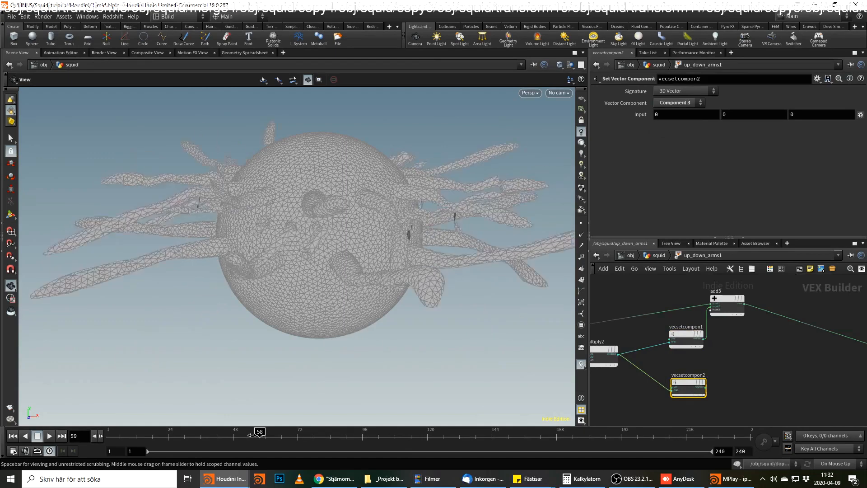
pyautogui.moveTo(380, 442); pyautogui.dragTo(234, 434)
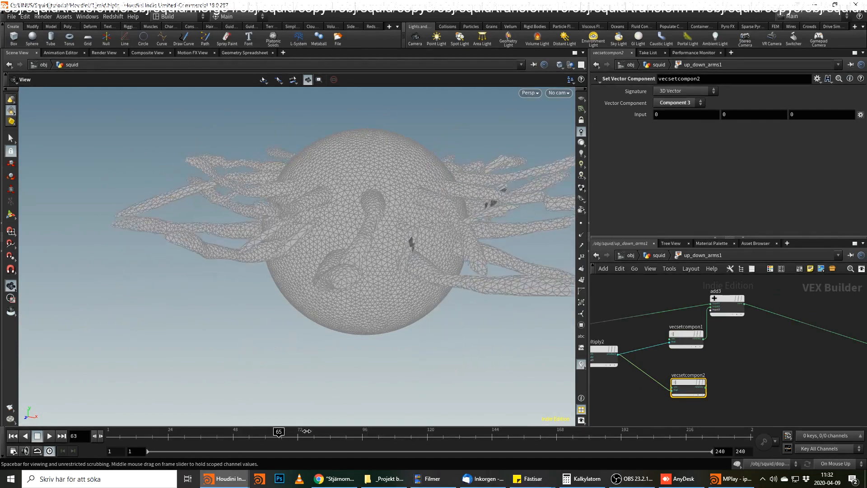
# Wire the vecsetcompon2 output into the next free input of add3 and scrub the timeline to frame 83.
pyautogui.scroll(2, 717, 379)
pyautogui.click(703, 391)
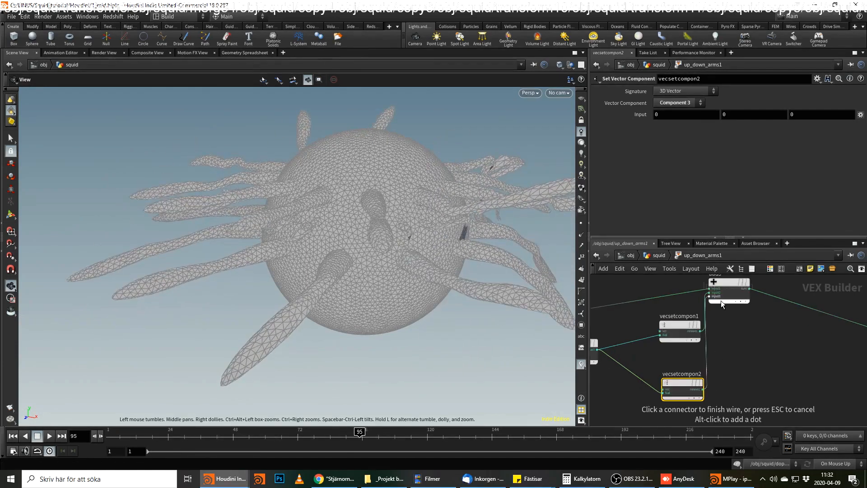
pyautogui.click(712, 298)
pyautogui.moveTo(356, 437); pyautogui.dragTo(282, 436)
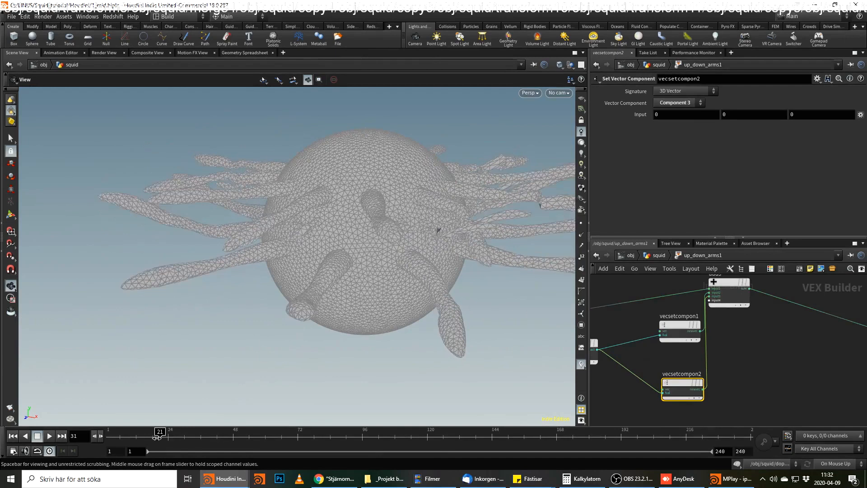
pyautogui.click(675, 326)
pyautogui.click(684, 382)
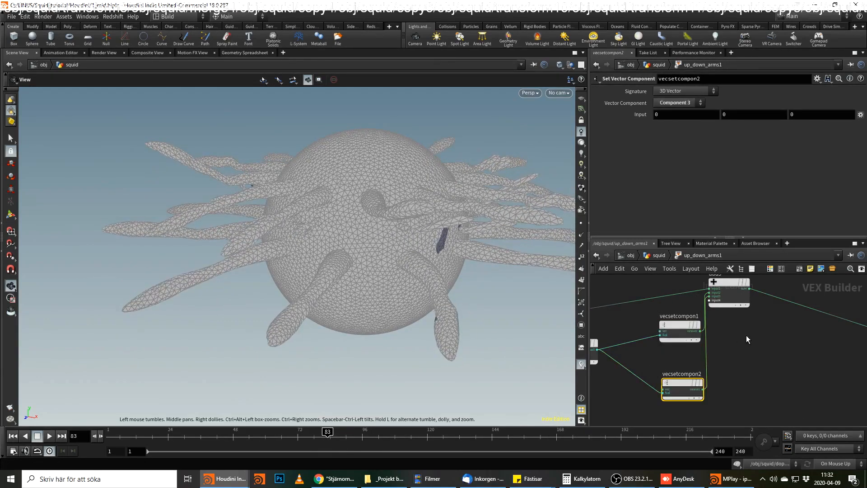
# Return to the squid network, bypass up_down_arms and scrub the sideways arm motion to frame 128.
pyautogui.moveTo(746, 336); pyautogui.dragTo(770, 350, button='middle')
pyautogui.moveTo(433, 279); pyautogui.dragTo(401, 283)
pyautogui.click(658, 256)
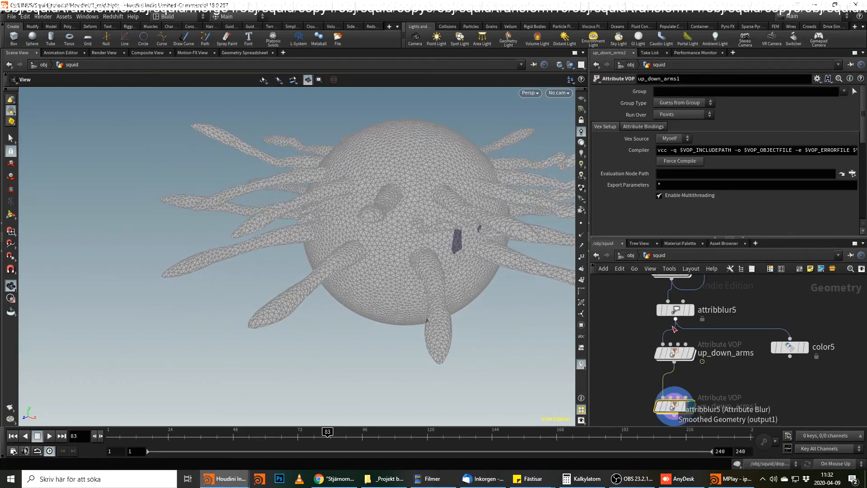
pyautogui.click(658, 353)
pyautogui.click(675, 421)
pyautogui.moveTo(411, 432)
pyautogui.mouseDown()
pyautogui.moveTo(221, 432)
pyautogui.moveTo(428, 432)
pyautogui.mouseUp()
pyautogui.moveTo(323, 316); pyautogui.dragTo(370, 295)
pyautogui.moveTo(346, 432); pyautogui.dragTo(449, 418)
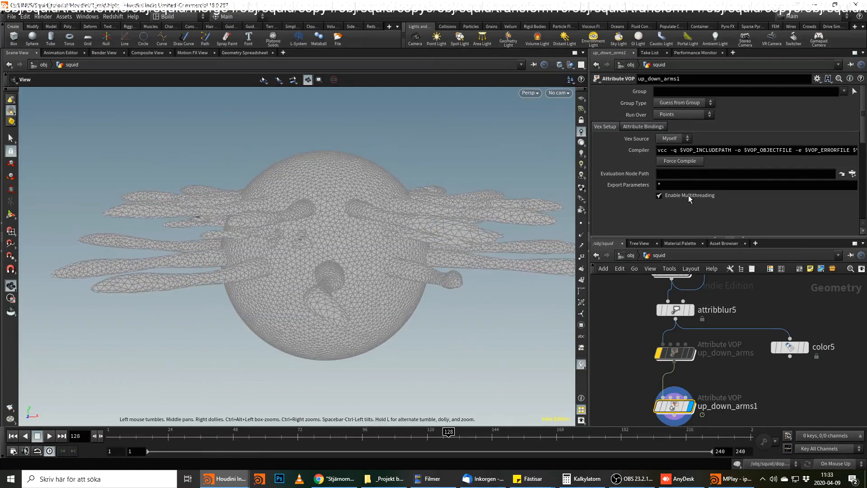
# Set amount on up_down_arms1 to 0.2, re-enable up_down_arms and scrub the combined motion to frame 143.
pyautogui.scroll(-5, 676, 187)
pyautogui.scroll(-1, 676, 188)
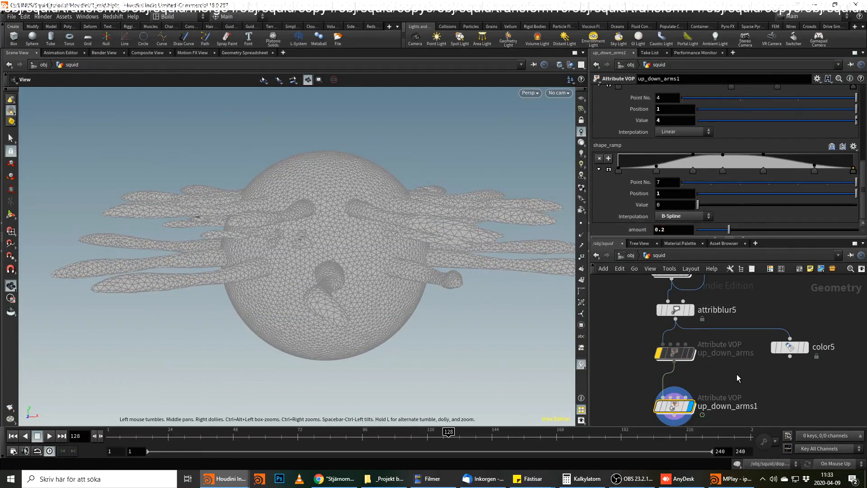
pyautogui.click(675, 353)
pyautogui.moveTo(329, 435); pyautogui.dragTo(489, 429)
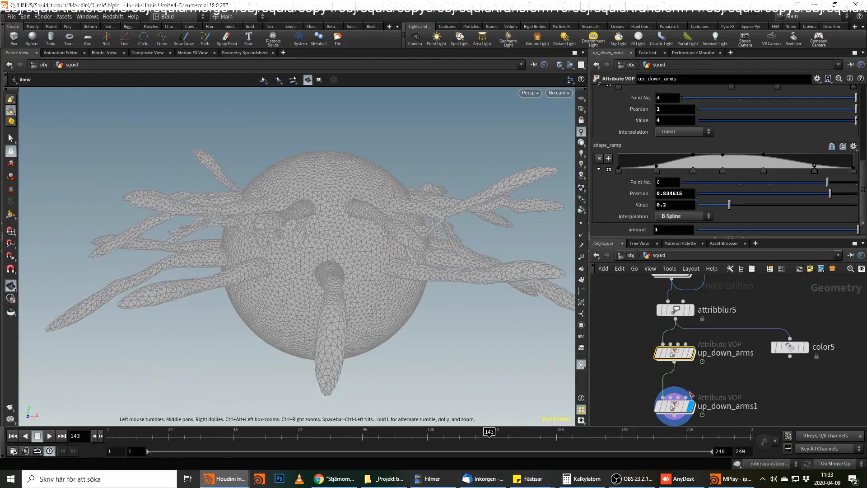
# Open up_down_arms1 and examine how its bind, ramp and global nodes feed the displacement.
pyautogui.doubleClick(674, 405)
pyautogui.scroll(1, 647, 283)
pyautogui.moveTo(646, 283); pyautogui.dragTo(773, 317, button='middle')
pyautogui.moveTo(680, 343); pyautogui.dragTo(774, 354, button='middle')
pyautogui.scroll(1, 722, 324)
pyautogui.moveTo(662, 345); pyautogui.dragTo(660, 301, button='middle')
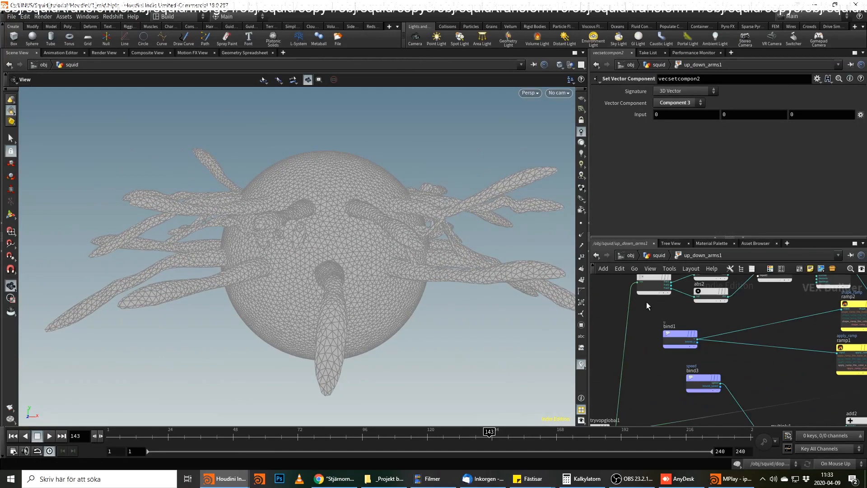
pyautogui.moveTo(764, 369); pyautogui.dragTo(736, 325, button='middle')
pyautogui.moveTo(672, 318); pyautogui.dragTo(625, 315)
pyautogui.moveTo(668, 357); pyautogui.dragTo(724, 367, button='middle')
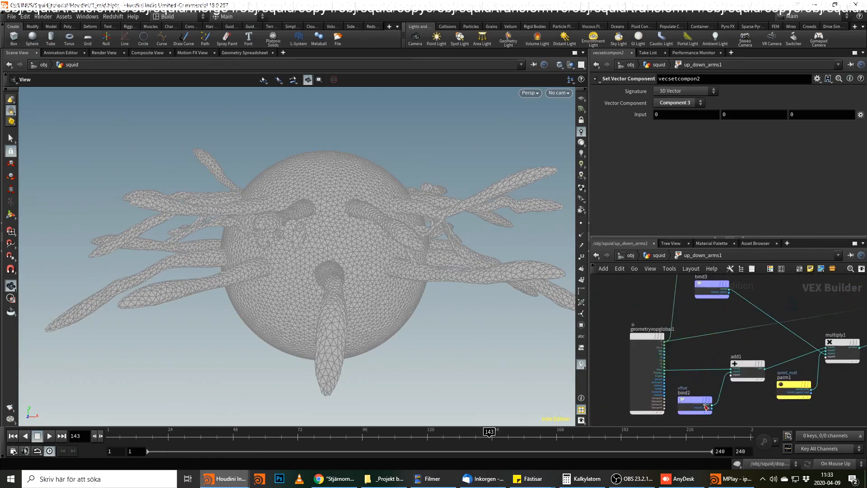
# Inspect the offset bind in up_down_arms1 and how it and the speed bind connect to add1 and multiply1.
pyautogui.click(690, 407)
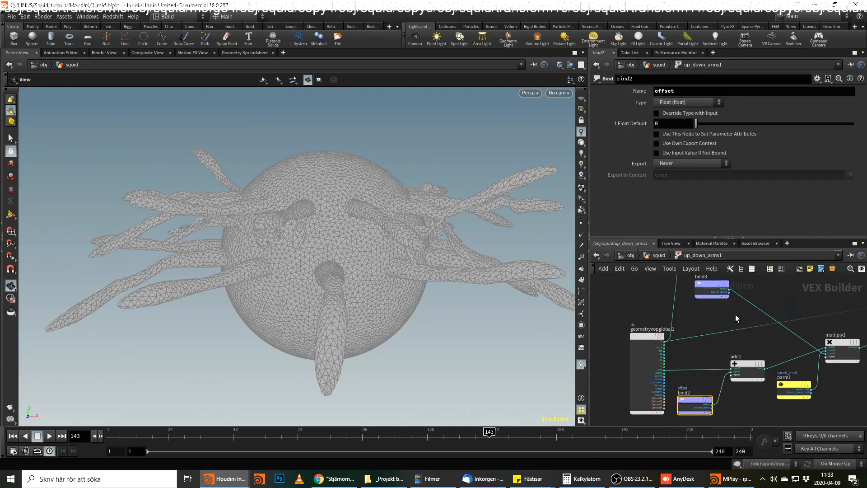
pyautogui.scroll(1, 740, 314)
pyautogui.moveTo(734, 319); pyautogui.dragTo(731, 348, button='middle')
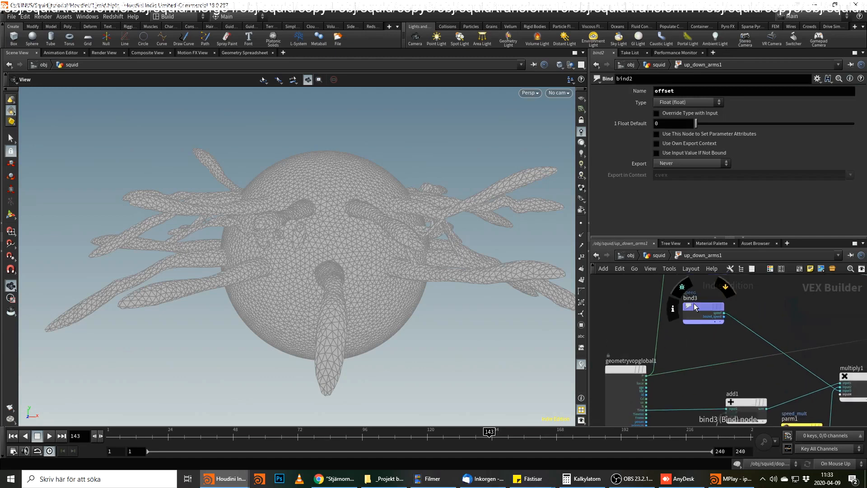
pyautogui.moveTo(694, 303); pyautogui.dragTo(691, 271, button='middle')
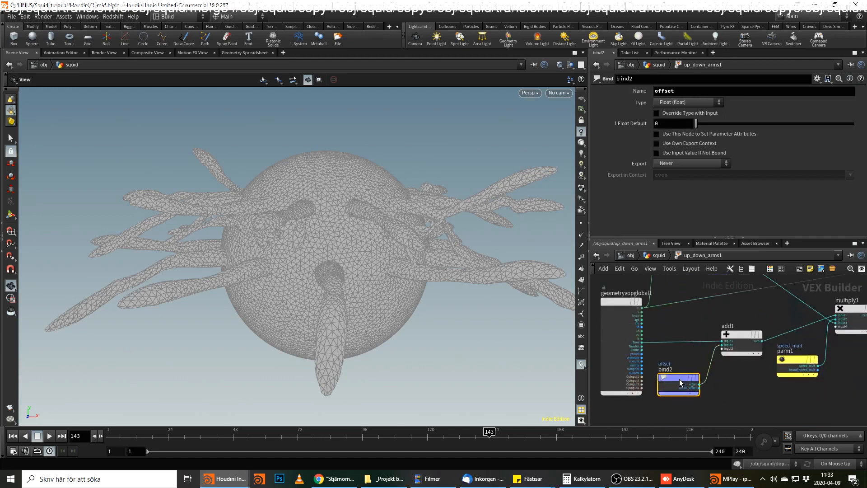
pyautogui.moveTo(727, 394); pyautogui.dragTo(728, 365, button='middle')
pyautogui.press('Tab')
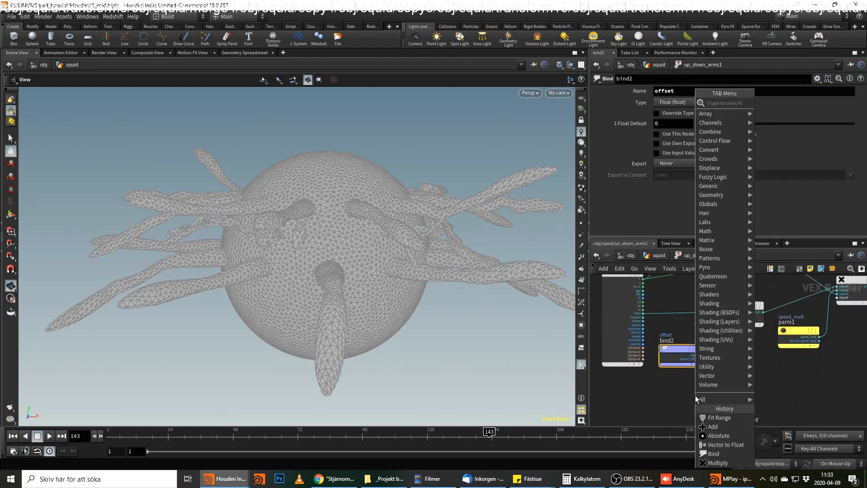
pyautogui.press('Escape')
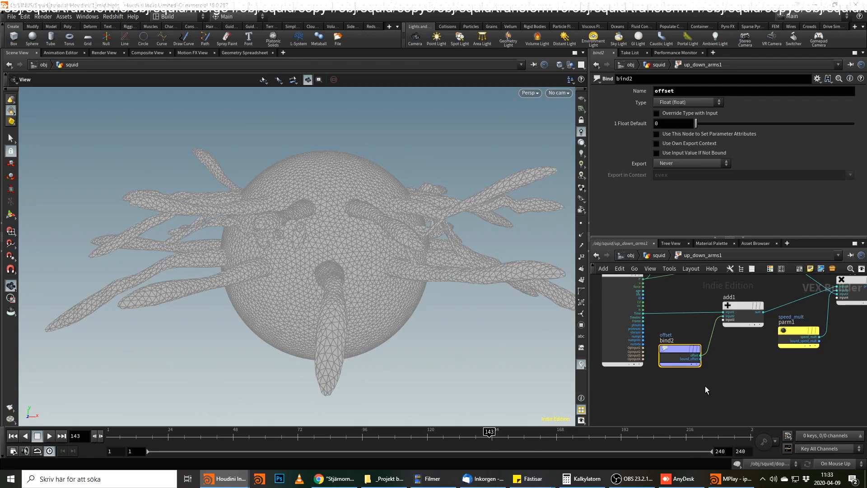
# In setup_speed_and_offset, duplicate the offset bind and name the copy offset2.
pyautogui.click(659, 256)
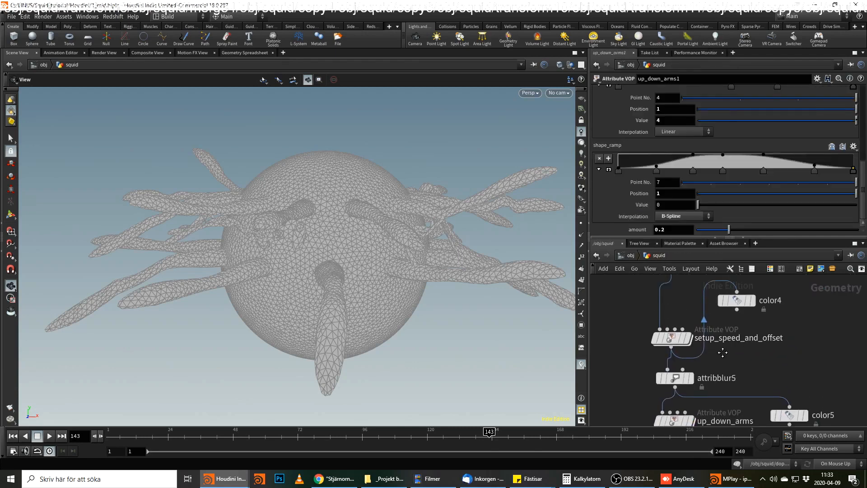
pyautogui.doubleClick(665, 344)
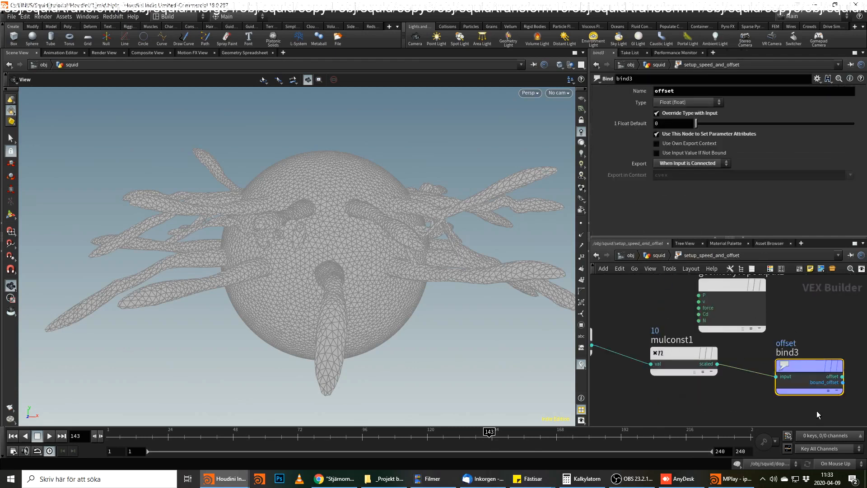
pyautogui.moveTo(768, 351); pyautogui.dragTo(773, 328, button='middle')
pyautogui.keyDown('alt'); pyautogui.moveTo(815, 343); pyautogui.dragTo(814, 398); pyautogui.keyUp('alt')
pyautogui.write('2')
pyautogui.press('Return')
pyautogui.moveTo(677, 411); pyautogui.dragTo(801, 366, button='middle')
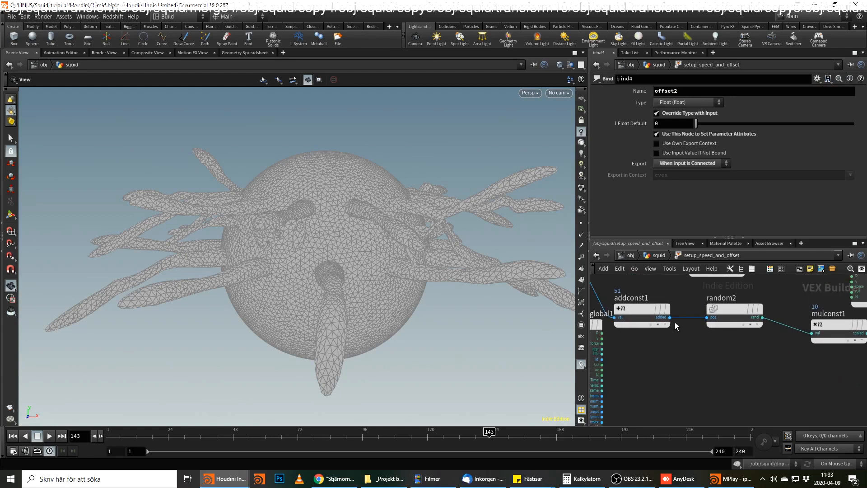
pyautogui.keyDown('alt'); pyautogui.moveTo(635, 308); pyautogui.dragTo(651, 367); pyautogui.keyUp('alt')
pyautogui.keyDown('alt'); pyautogui.moveTo(723, 310); pyautogui.dragTo(738, 355); pyautogui.keyUp('alt')
pyautogui.hotkey('ctrl', 'z')
pyautogui.hotkey('ctrl', 'z')
# Duplicate the addconst1, random2 and mulconst1 chain together and set the copied add constant to 45451.
pyautogui.moveTo(807, 295); pyautogui.dragTo(644, 344)
pyautogui.keyDown('alt'); pyautogui.moveTo(655, 304); pyautogui.dragTo(664, 376); pyautogui.keyUp('alt')
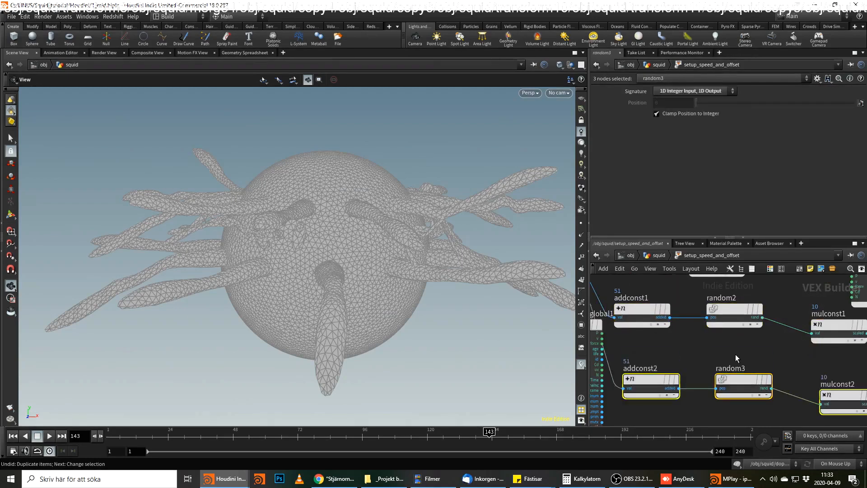
pyautogui.click(702, 360)
pyautogui.click(646, 382)
pyautogui.click(684, 103)
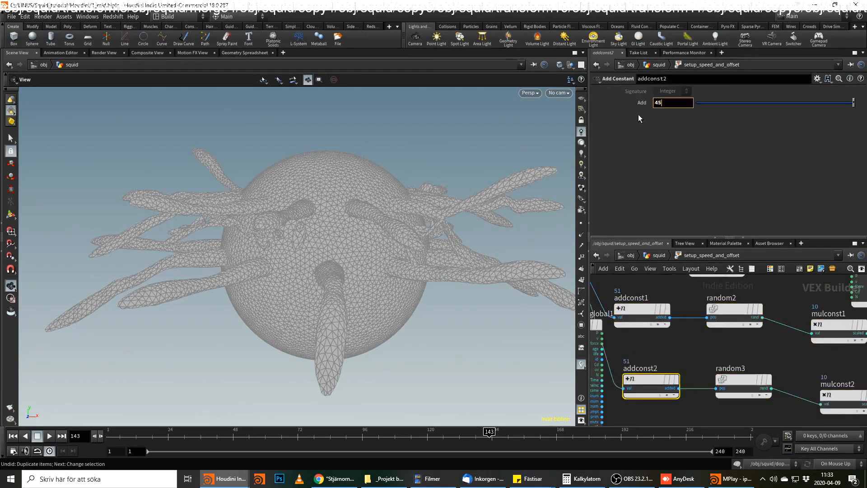
# Wire the scaled output of mulconst2 into the input of the offset2 bind.
pyautogui.moveTo(737, 347); pyautogui.dragTo(554, 298, button='middle')
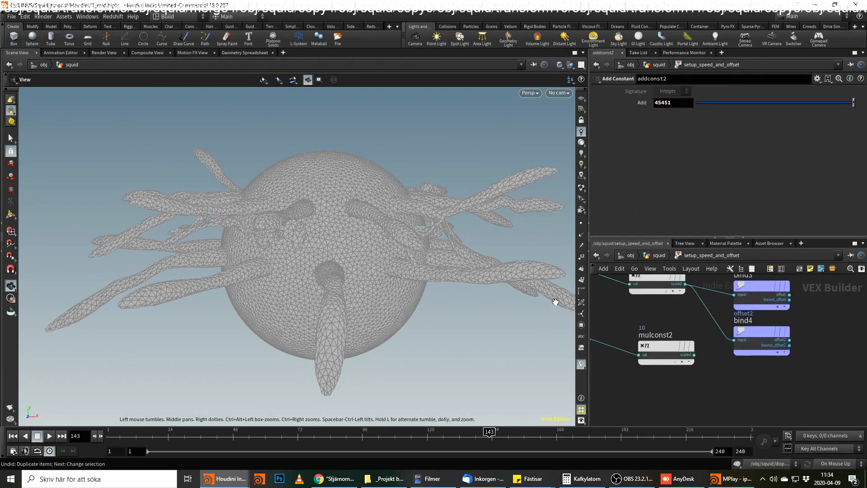
pyautogui.click(694, 354)
pyautogui.click(732, 337)
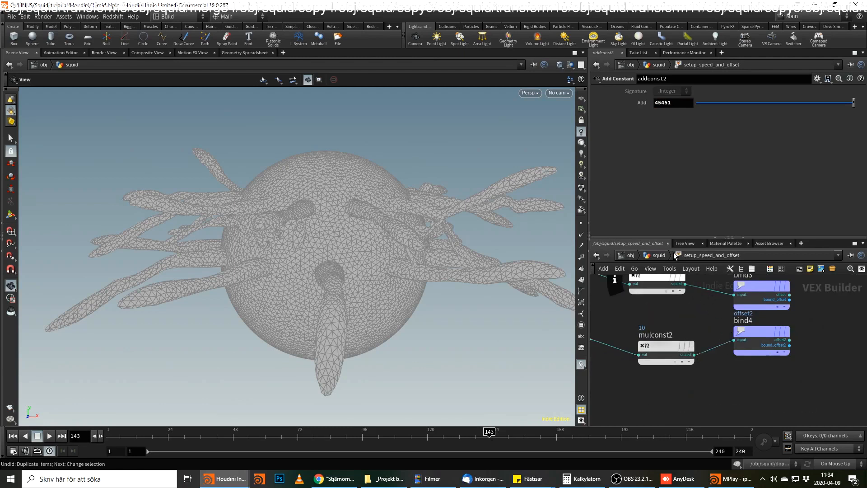
# Add offset2 to the attributes blurred by attribblur5 in the squid network, and open up_down_arms1 at its offset bind.
pyautogui.click(661, 255)
pyautogui.click(677, 380)
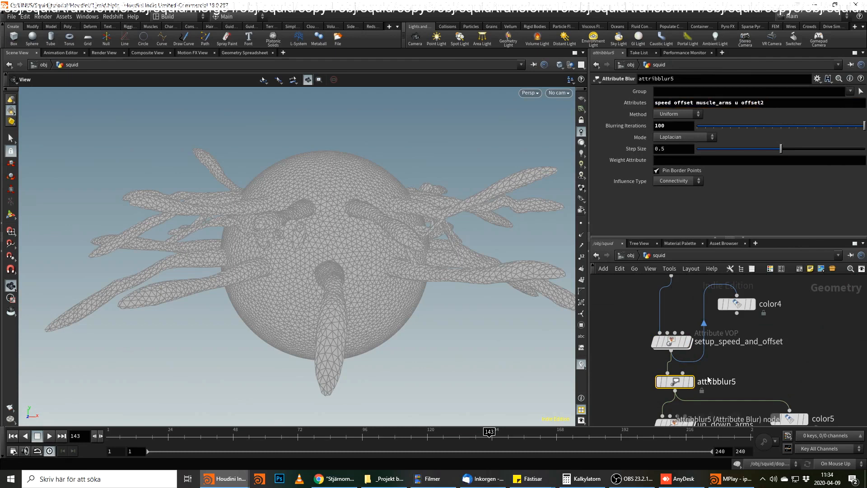
pyautogui.moveTo(706, 381); pyautogui.dragTo(714, 321, button='middle')
pyautogui.doubleClick(683, 419)
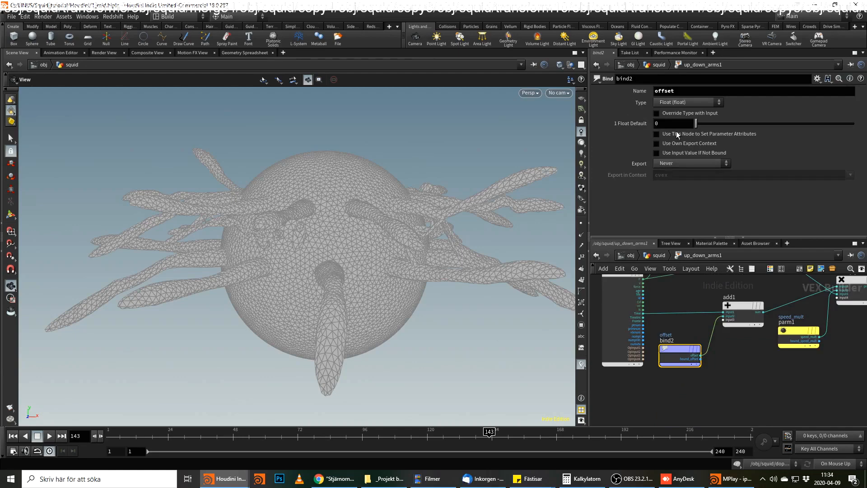
# Scrub the animation to frame 122 and examine how the squid's color changes over time.
pyautogui.moveTo(439, 435); pyautogui.dragTo(391, 451)
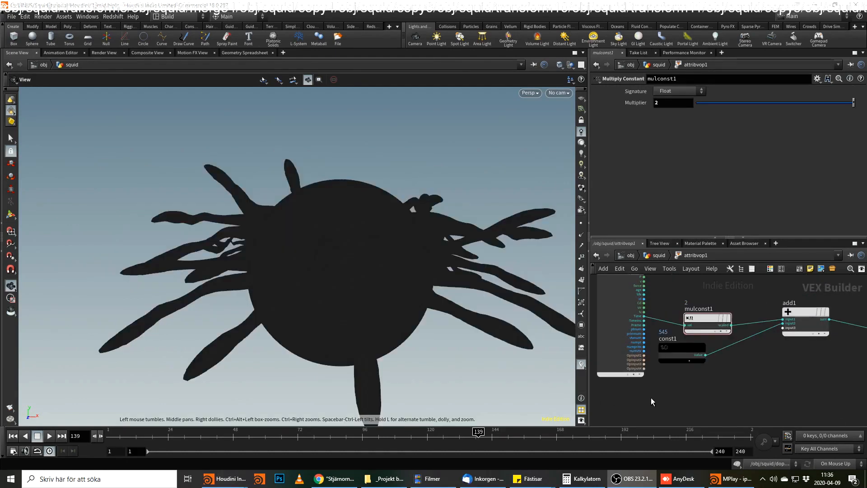
pyautogui.click(711, 393)
pyautogui.moveTo(325, 433); pyautogui.dragTo(65, 433)
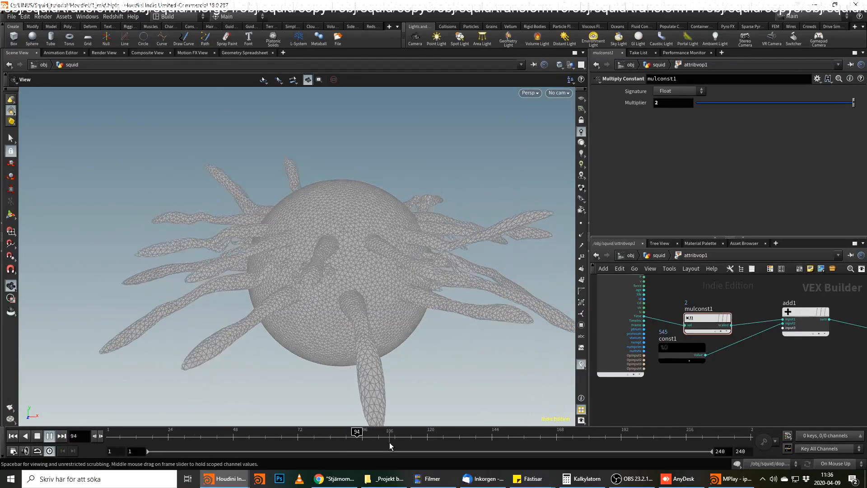
pyautogui.click(432, 437)
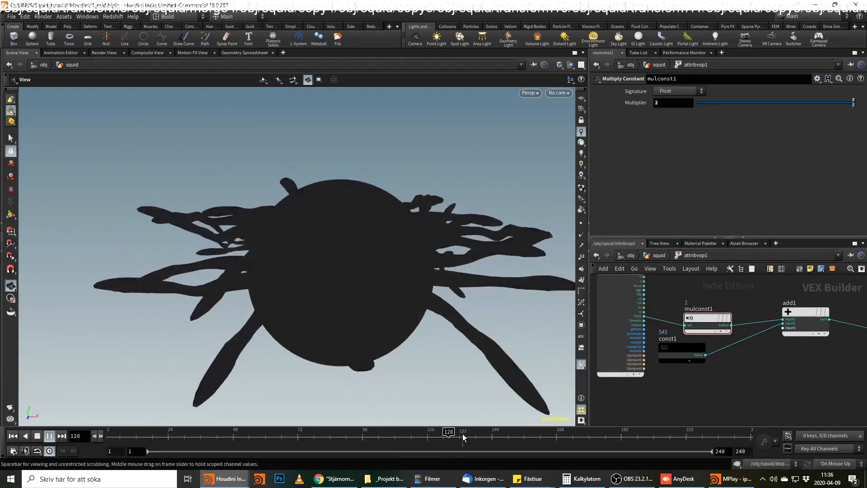
# Rearrange the attribvop1 network to leave room between fit1 and geometryvopoutput1.
pyautogui.scroll(-1, 811, 367)
pyautogui.moveTo(804, 366); pyautogui.dragTo(679, 374, button='middle')
pyautogui.moveTo(744, 371); pyautogui.dragTo(709, 383, button='middle')
pyautogui.moveTo(733, 334); pyautogui.dragTo(735, 356)
pyautogui.moveTo(760, 337); pyautogui.dragTo(787, 379, button='middle')
pyautogui.moveTo(609, 322); pyautogui.dragTo(781, 314)
pyautogui.moveTo(794, 345); pyautogui.dragTo(692, 345, button='middle')
pyautogui.moveTo(694, 325); pyautogui.dragTo(789, 335)
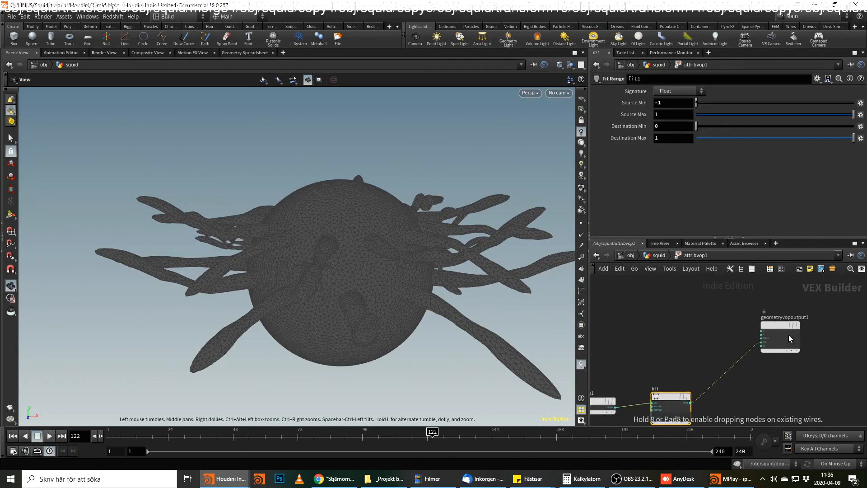
pyautogui.scroll(3, 729, 393)
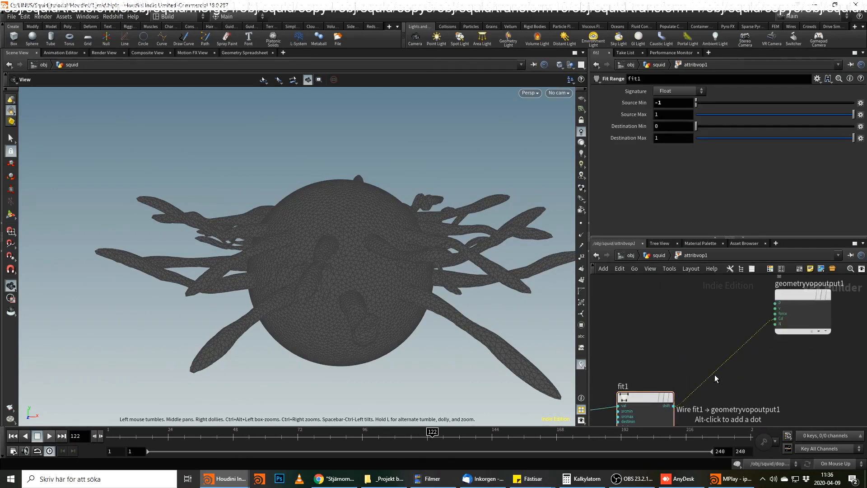
pyautogui.press('Tab')
pyautogui.write('fit')
pyautogui.press('Return')
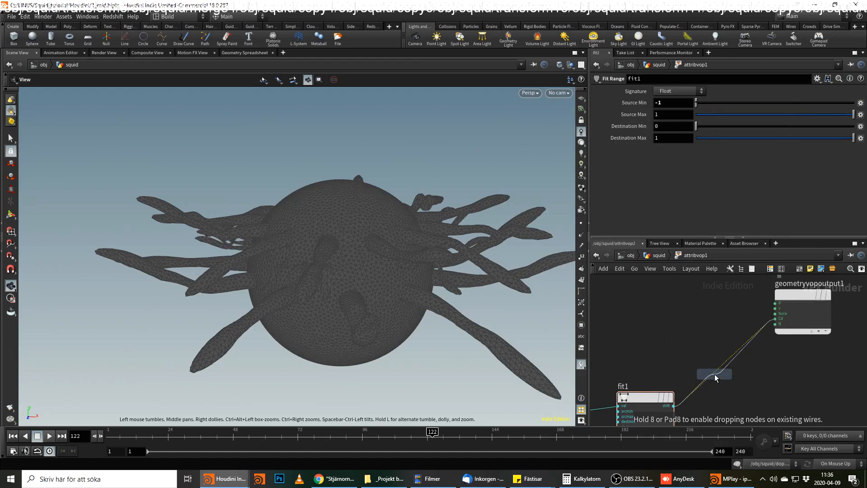
pyautogui.click(729, 373)
pyautogui.moveTo(747, 376); pyautogui.dragTo(727, 360)
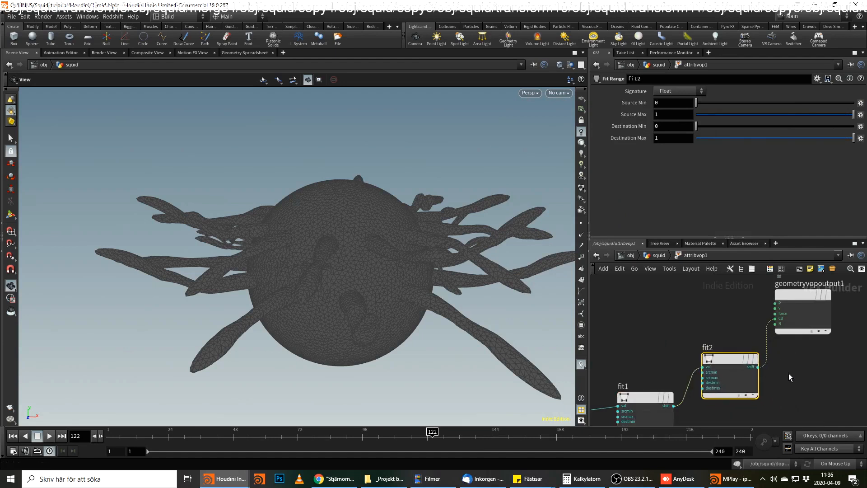
pyautogui.moveTo(773, 372); pyautogui.dragTo(724, 370, button='middle')
pyautogui.moveTo(693, 369)
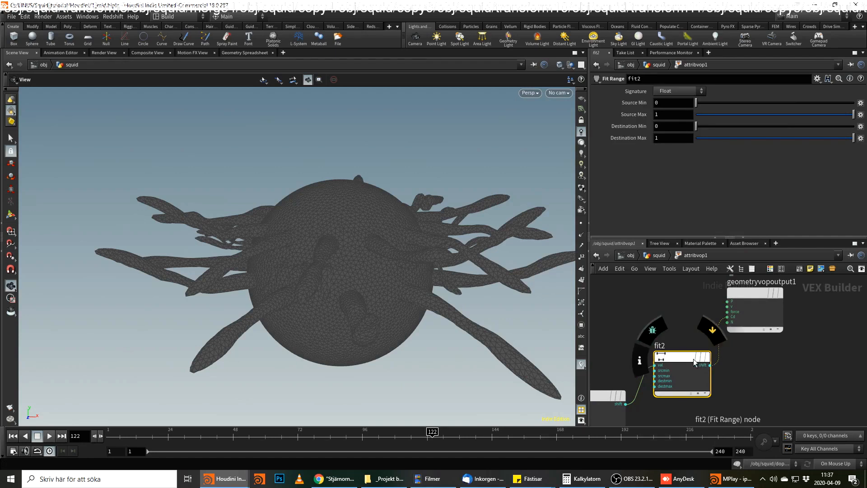
pyautogui.press('Delete')
# Insert a Ramp Parameter between fit1 and the Cd input of geometryvopoutput1, with its ramp type set to Spline Ramp (float).
pyautogui.press('Tab')
pyautogui.write('c')
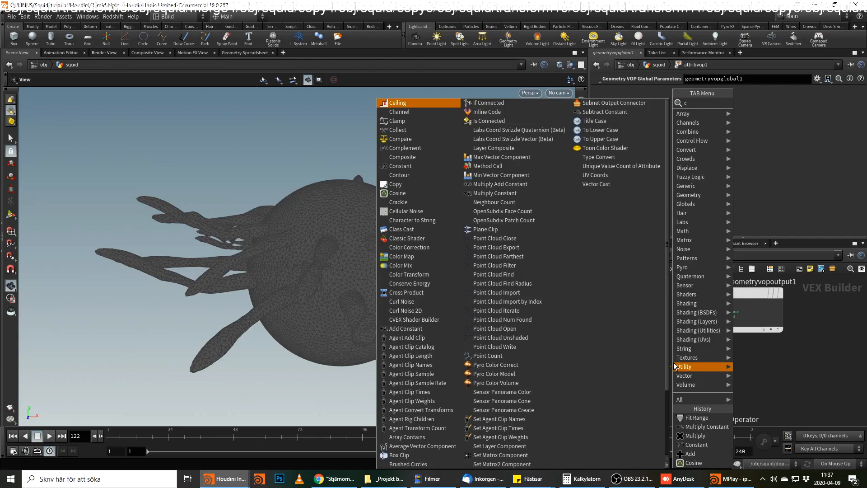
pyautogui.press('BackSpace')
pyautogui.write('ramp')
pyautogui.press('Down')
pyautogui.press('Down')
pyautogui.press('Return')
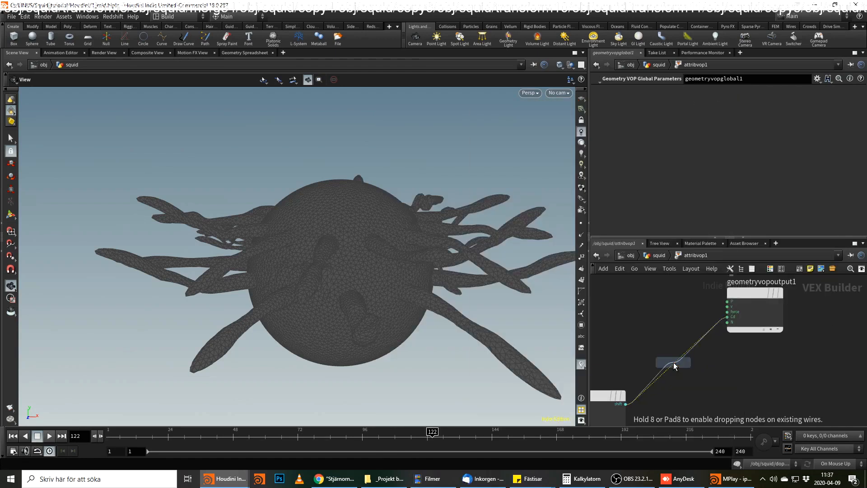
pyautogui.click(674, 366)
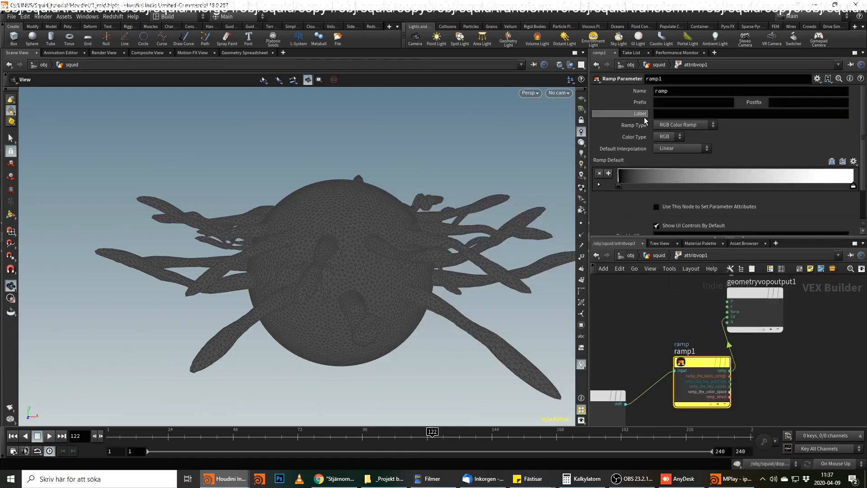
pyautogui.click(671, 125)
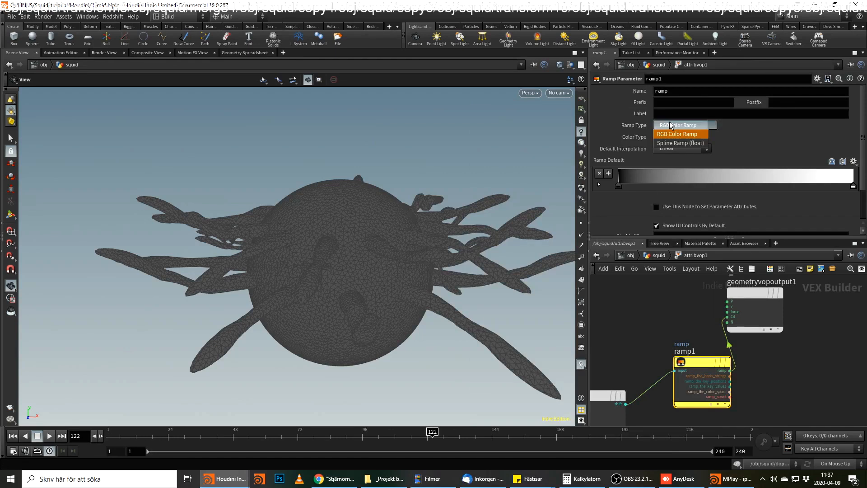
pyautogui.click(680, 141)
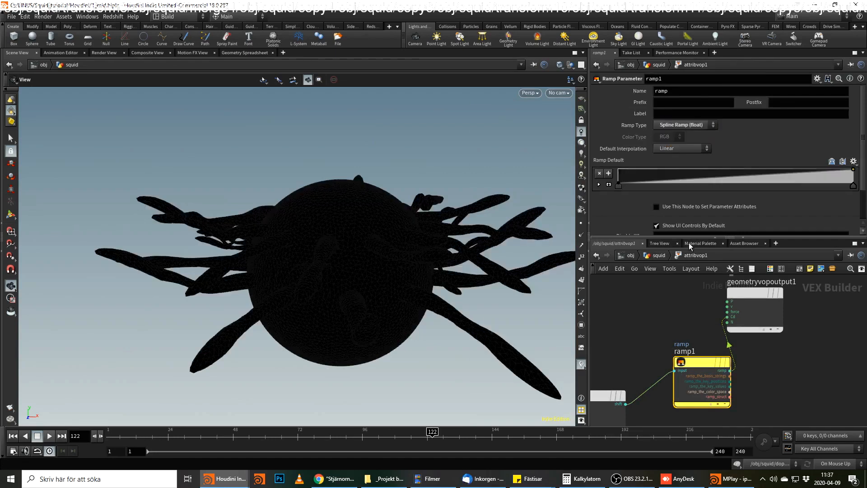
# Return to the squid network, raise the last ramp point of attribvop1 to value 1 and scrub to frame 103.
pyautogui.click(658, 260)
pyautogui.moveTo(291, 436); pyautogui.dragTo(401, 430)
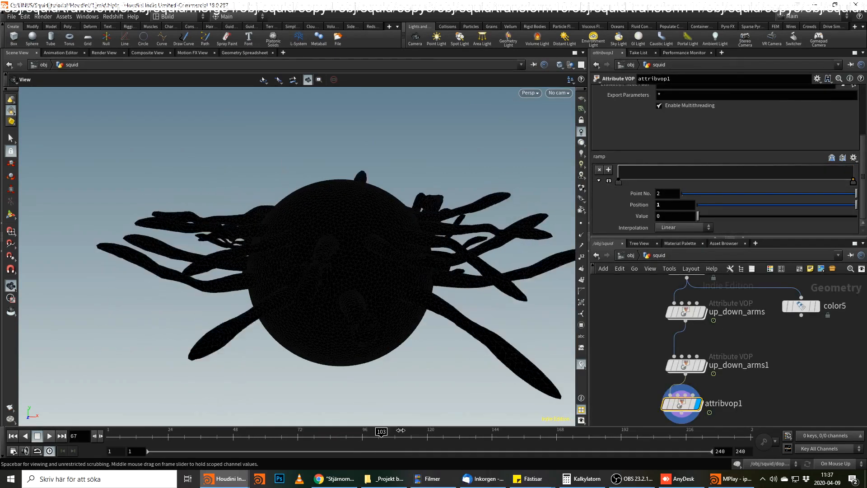
pyautogui.moveTo(854, 180); pyautogui.dragTo(854, 166)
pyautogui.moveTo(361, 436)
pyautogui.mouseDown()
pyautogui.moveTo(225, 435)
pyautogui.moveTo(461, 435)
pyautogui.moveTo(383, 434)
pyautogui.mouseUp()
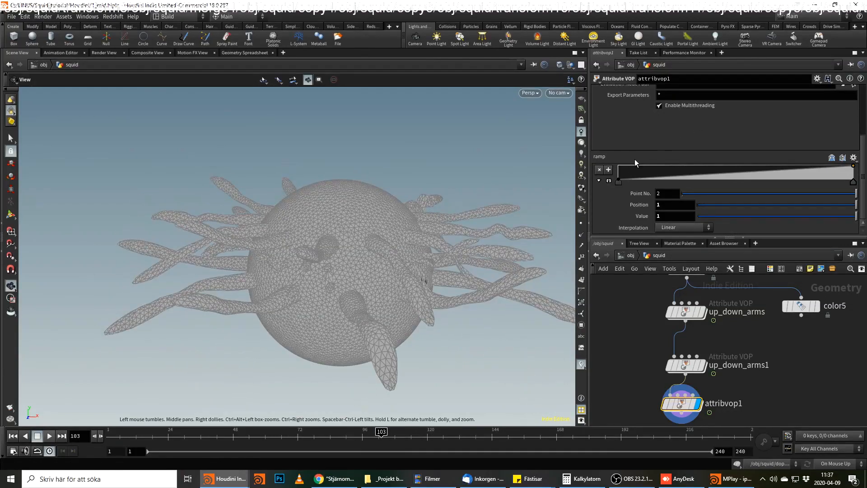
# Set the first ramp point's value to 0.5 and add a point at position 0.90 with value 0.5.
pyautogui.moveTo(621, 180); pyautogui.dragTo(620, 176)
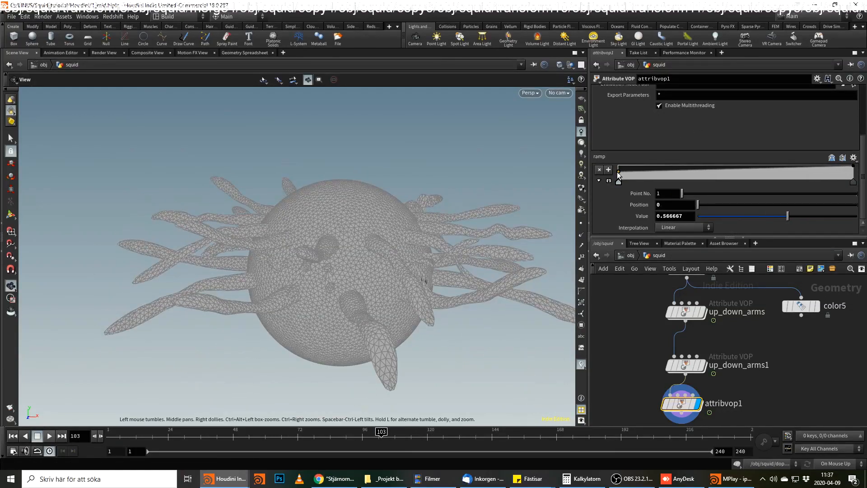
pyautogui.write('5')
pyautogui.press('Return')
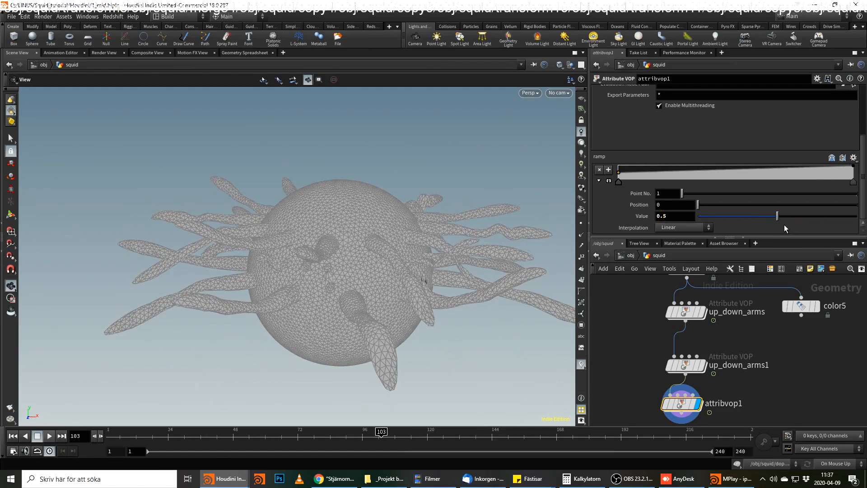
pyautogui.click(829, 170)
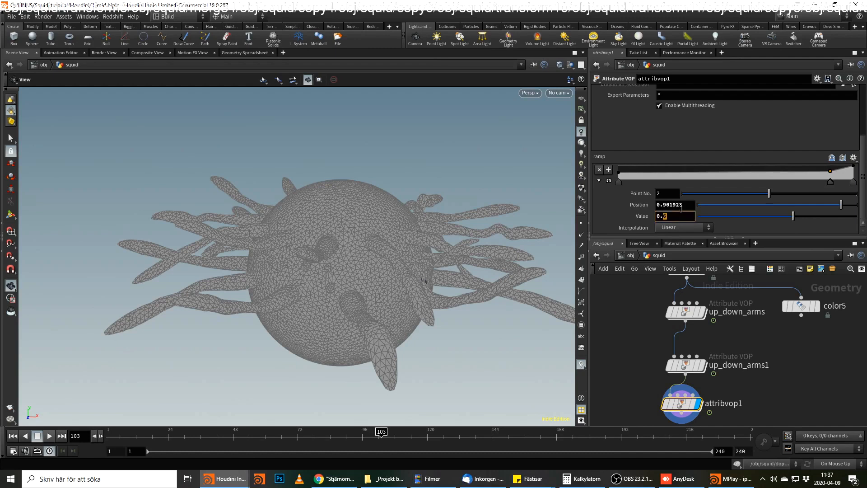
pyautogui.write('0.5')
pyautogui.press('Return')
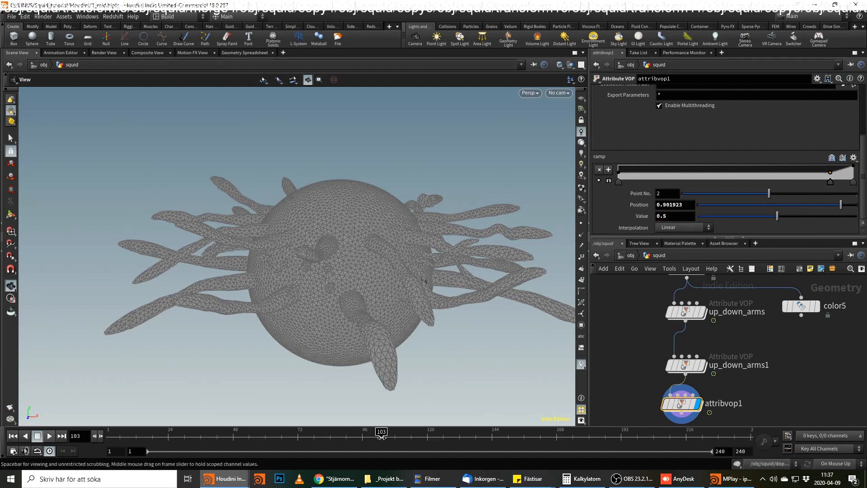
# Move ramp point 2 closer to the end, add a peak point at about 0.97 and lower the end point to about 0.57.
pyautogui.click(242, 434)
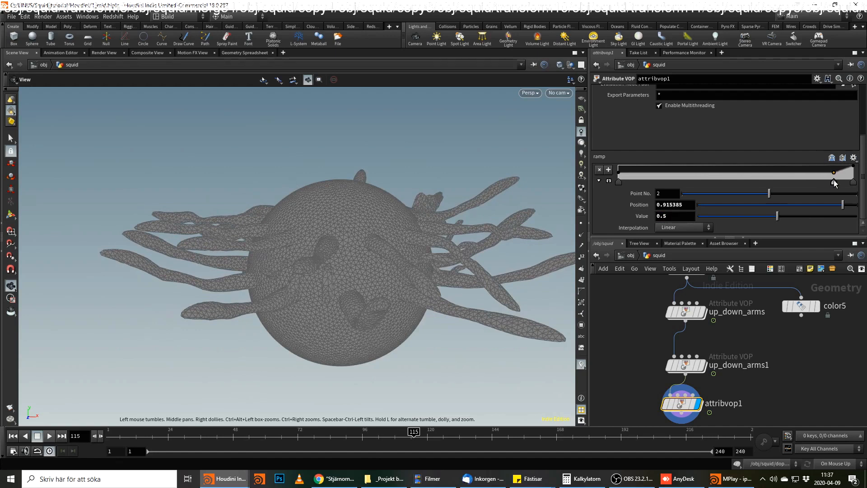
pyautogui.moveTo(838, 182); pyautogui.dragTo(842, 171)
pyautogui.click(847, 172)
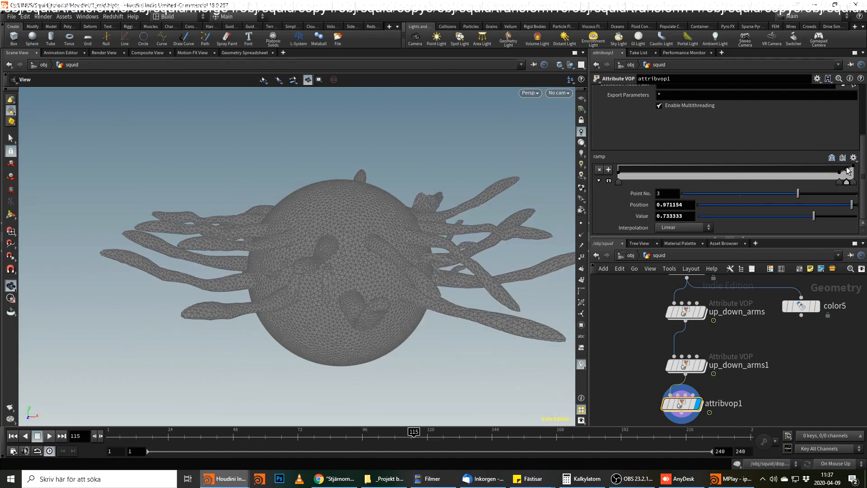
pyautogui.click(853, 170)
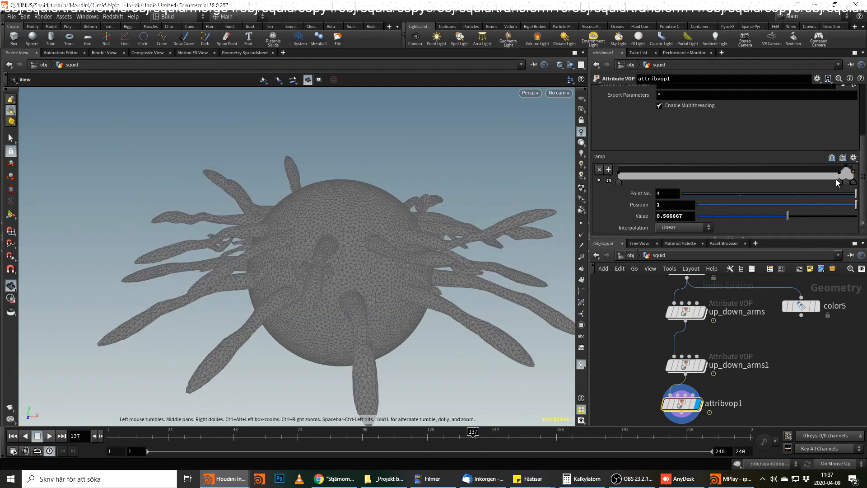
# Shift the ramp's peak points earlier, ending at about 0.92, and add a point at about 0.83 with value 0.5.
pyautogui.moveTo(838, 181)
pyautogui.mouseDown()
pyautogui.moveTo(819, 181)
pyautogui.moveTo(846, 184)
pyautogui.mouseUp()
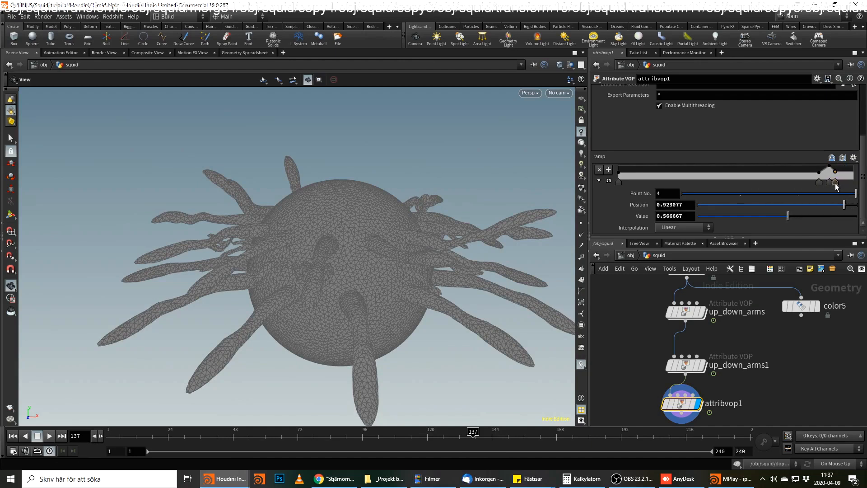
pyautogui.scroll(2, 809, 175)
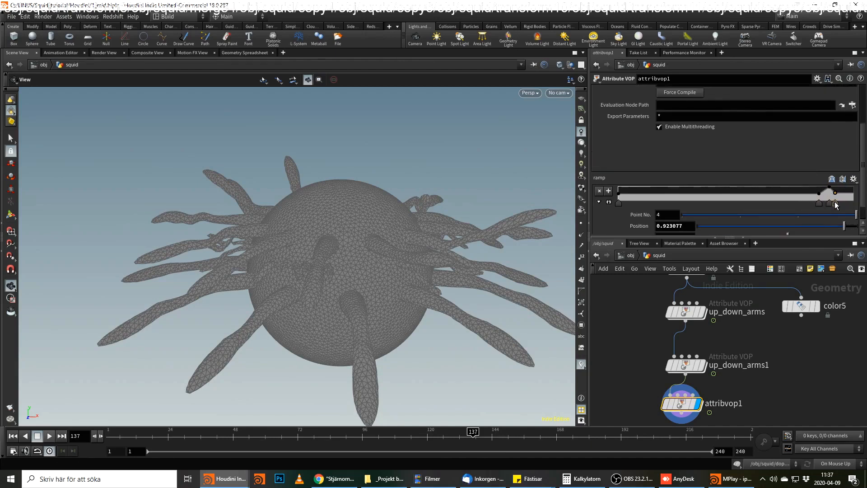
pyautogui.click(813, 196)
pyautogui.scroll(-2, 669, 215)
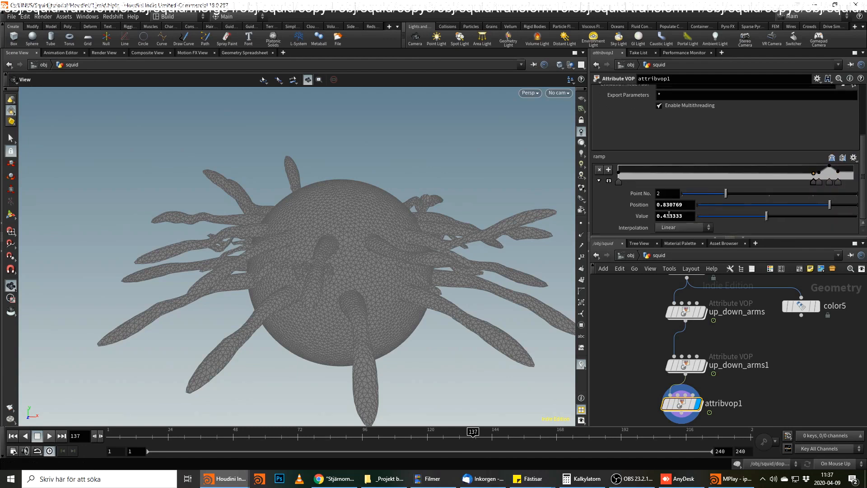
pyautogui.write('5')
pyautogui.press('Return')
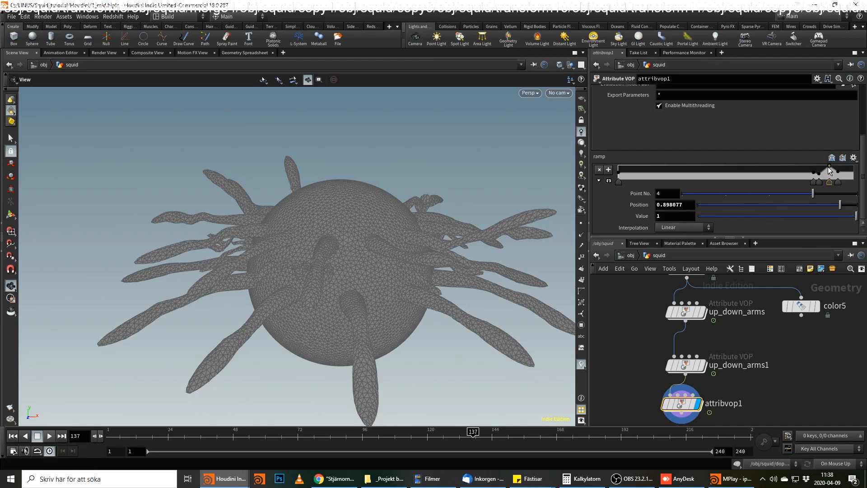
# Select the ramp's last point, play the animation to check the pulse and stop at frame 128.
pyautogui.click(839, 181)
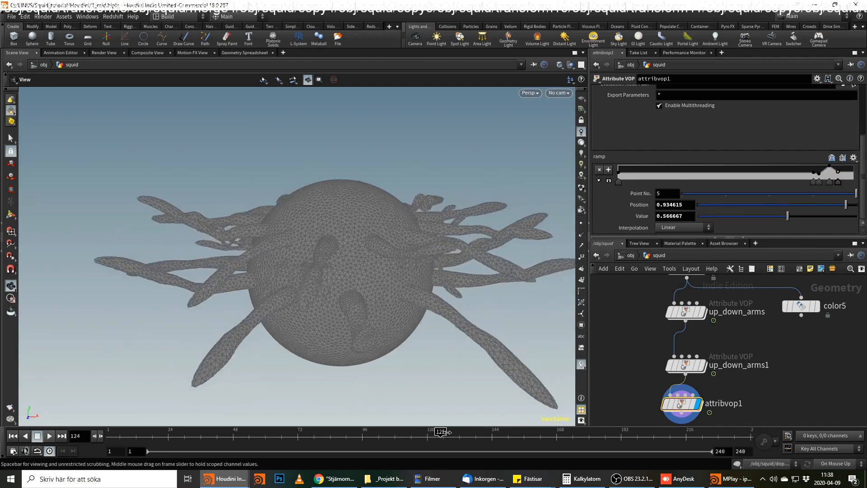
pyautogui.moveTo(554, 418); pyautogui.dragTo(529, 420)
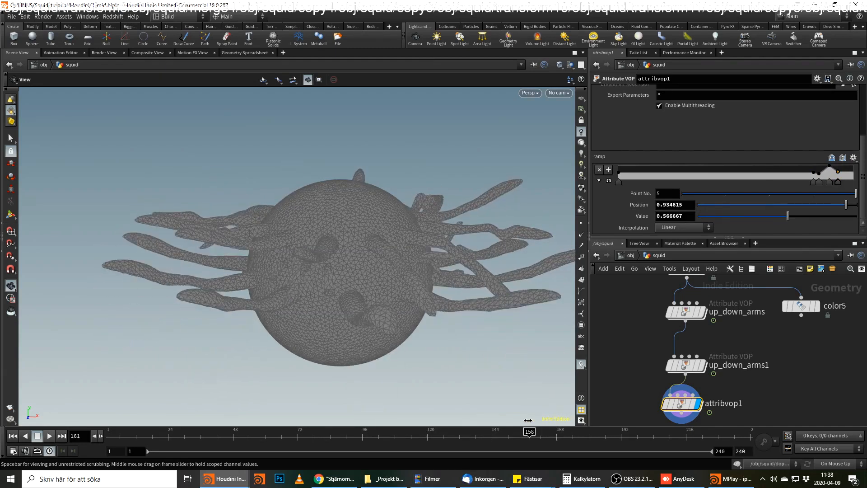
pyautogui.click(49, 436)
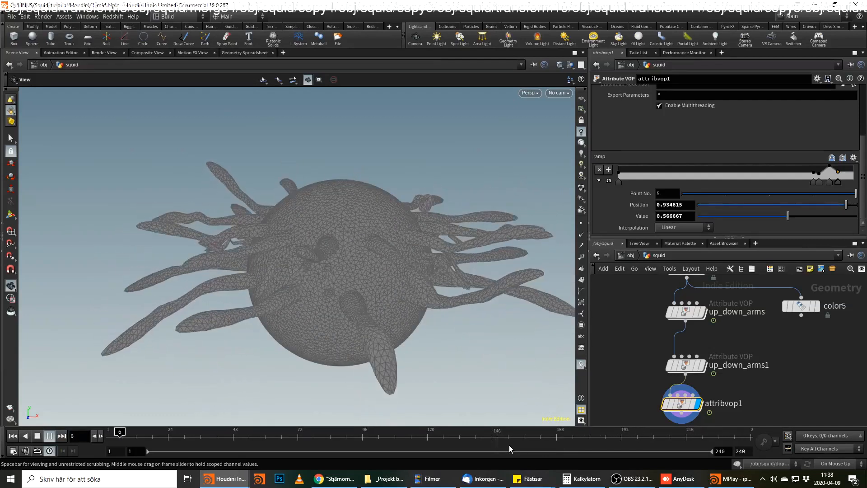
pyautogui.click(449, 442)
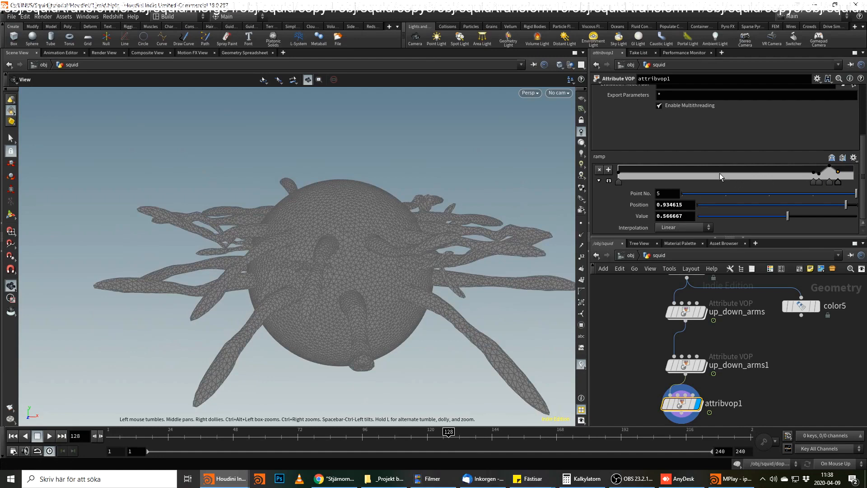
# Enter the attribvop1 network and delete the cosine1 node between add1 and fit1.
pyautogui.doubleClick(683, 403)
pyautogui.moveTo(632, 356); pyautogui.dragTo(729, 301, button='middle')
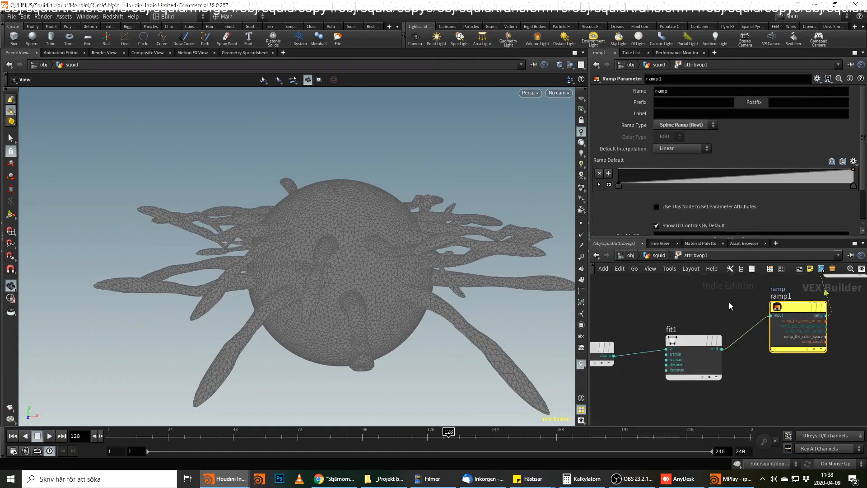
pyautogui.scroll(-2, 678, 315)
pyautogui.moveTo(677, 315); pyautogui.dragTo(785, 307, button='middle')
pyautogui.click(702, 337)
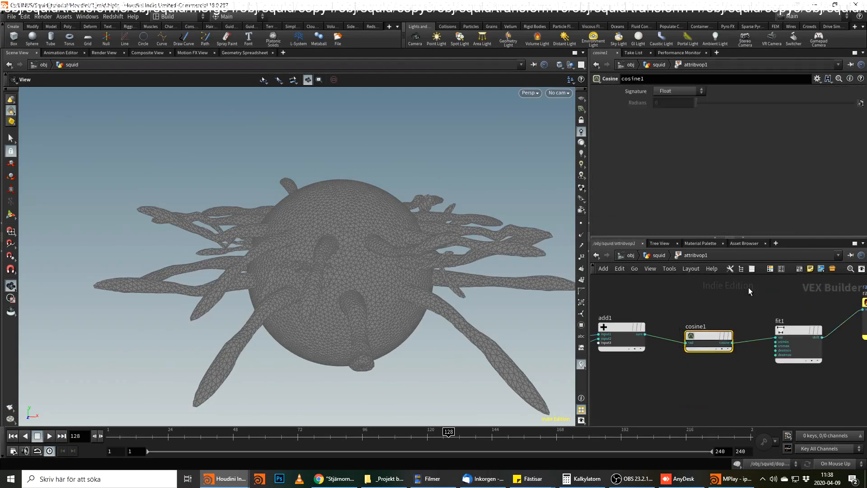
pyautogui.press('Delete')
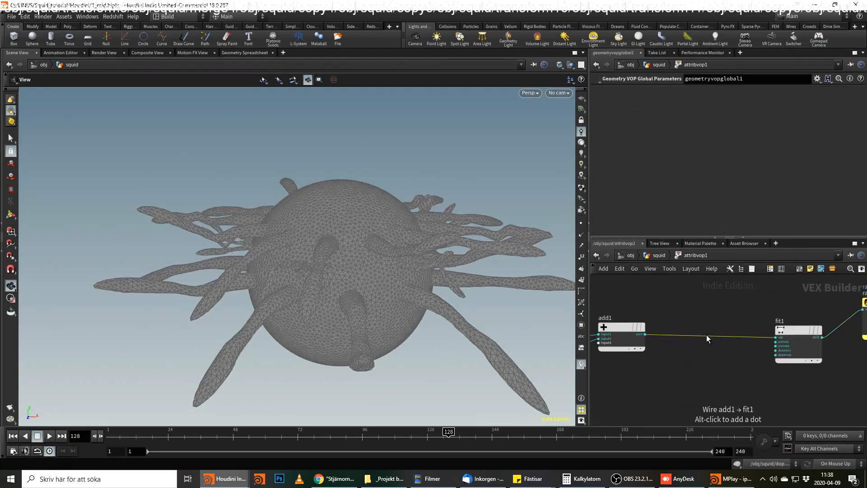
# Insert a Divide node on the wire between add1 and fit1.
pyautogui.press('Tab')
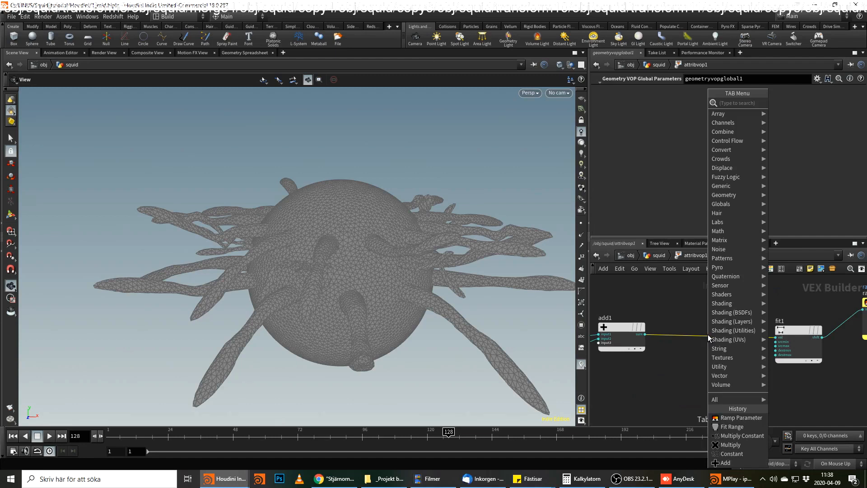
pyautogui.press('Escape')
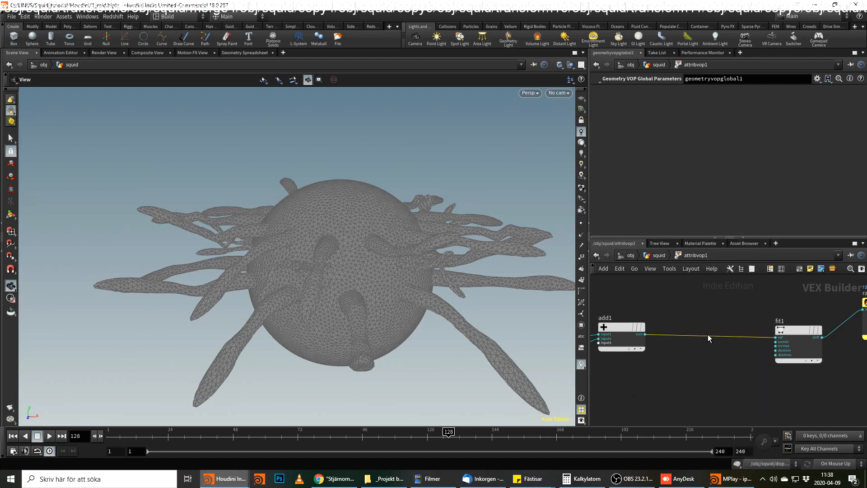
pyautogui.press('Tab')
pyautogui.write('div')
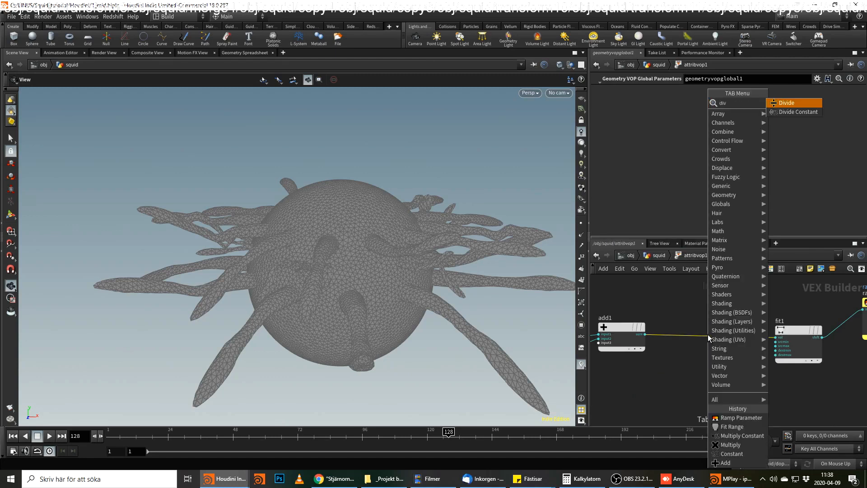
pyautogui.press('Return')
pyautogui.click(708, 334)
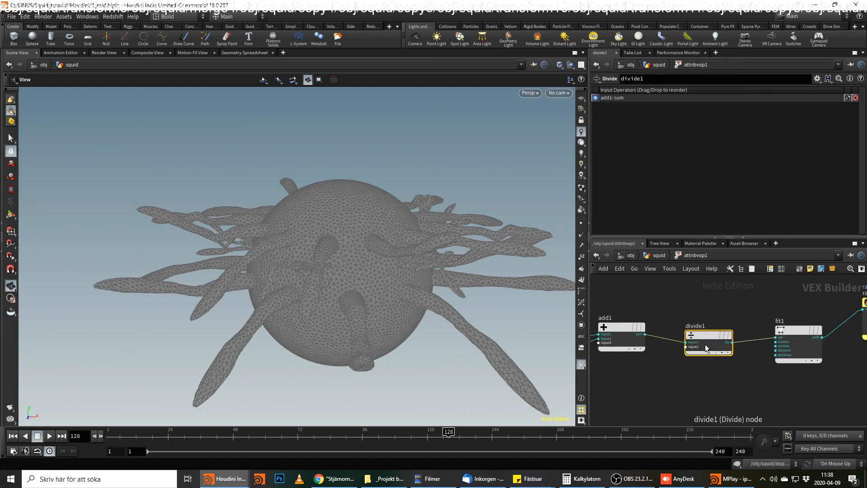
# Feed a float Constant of 10 into divide1's second input and move divide1 closer to add1.
pyautogui.click(687, 347)
pyautogui.press('Tab')
pyautogui.write('co')
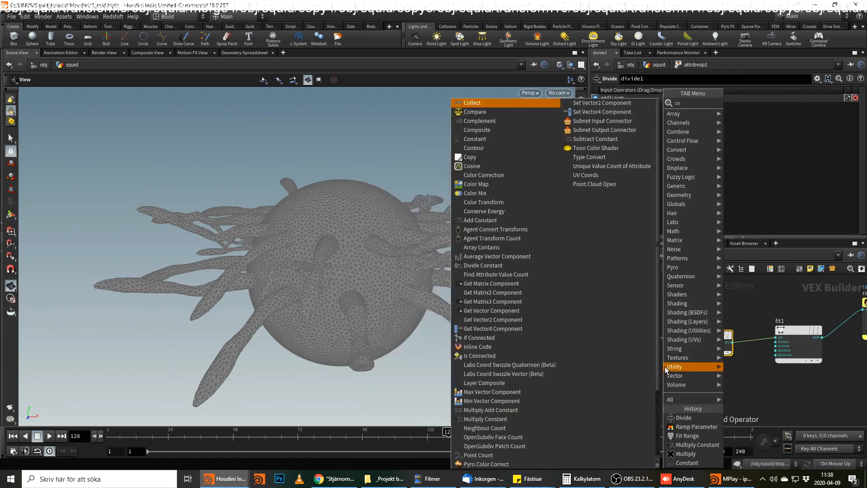
pyautogui.write('ns')
pyautogui.press('Return')
pyautogui.click(674, 102)
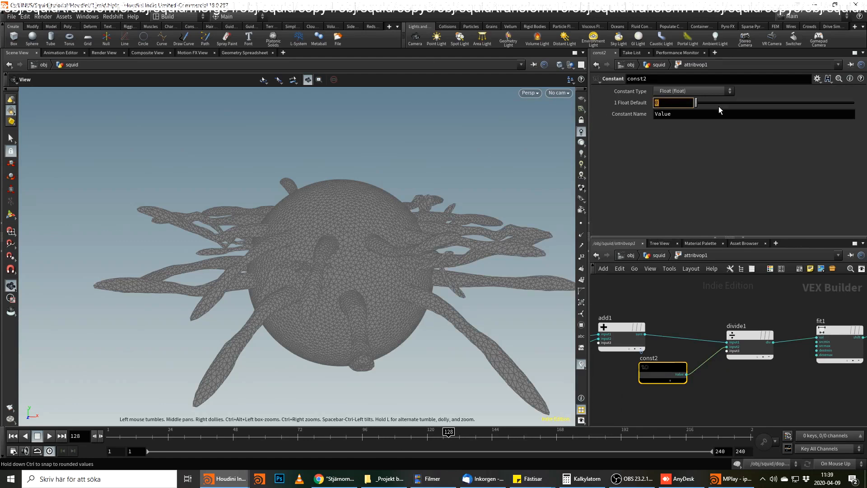
pyautogui.write('10')
pyautogui.moveTo(747, 334); pyautogui.dragTo(734, 326)
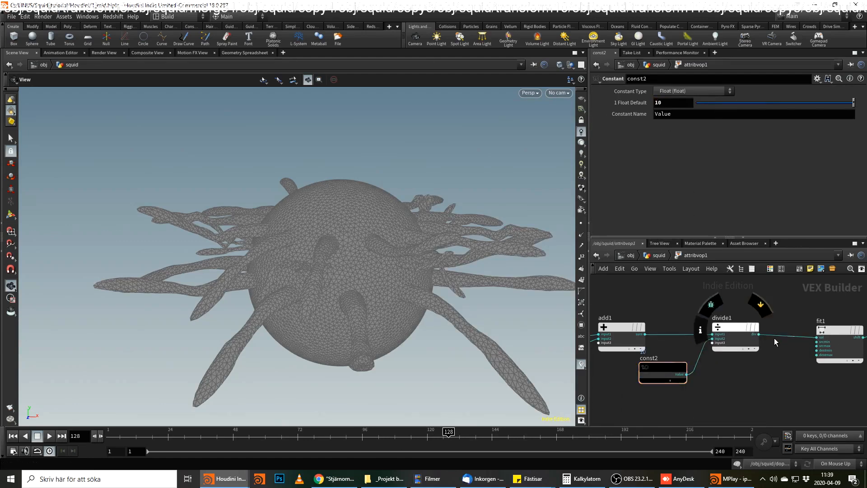
# Insert a Modulo node with divisor 10 between divide1 and fit1, and close the Houdini Console.
pyautogui.press('Tab')
pyautogui.write('sin')
pyautogui.press('Return')
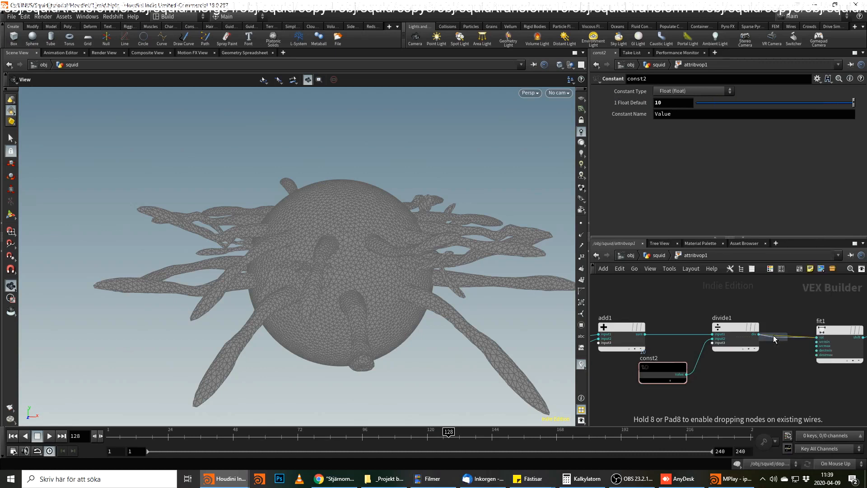
pyautogui.click(773, 339)
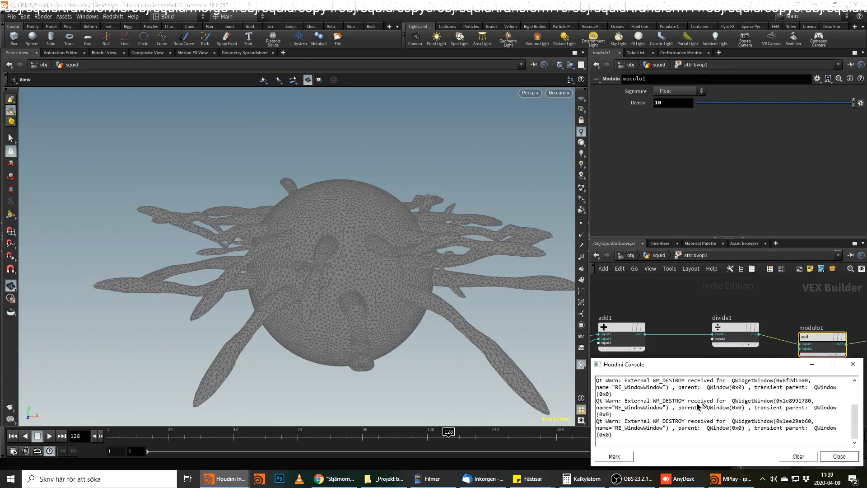
pyautogui.click(852, 457)
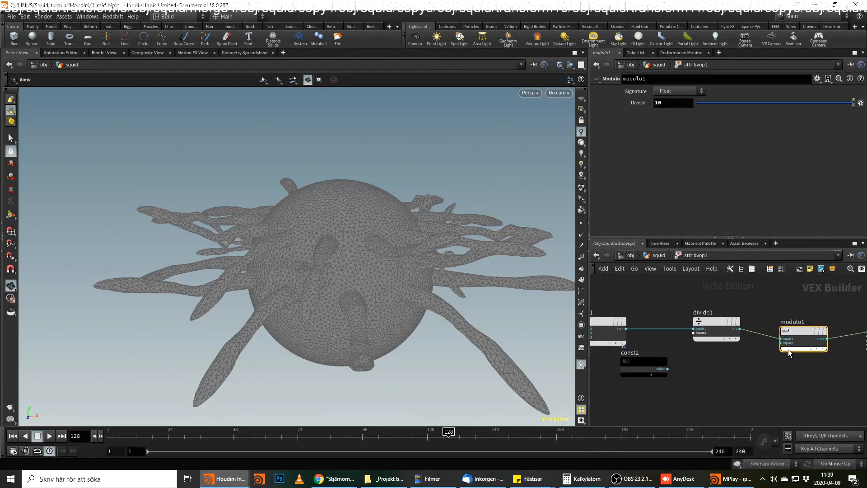
# Delete the divide1 and const2 nodes so that add1 feeds modulo1 directly.
pyautogui.click(700, 329)
pyautogui.press('Delete')
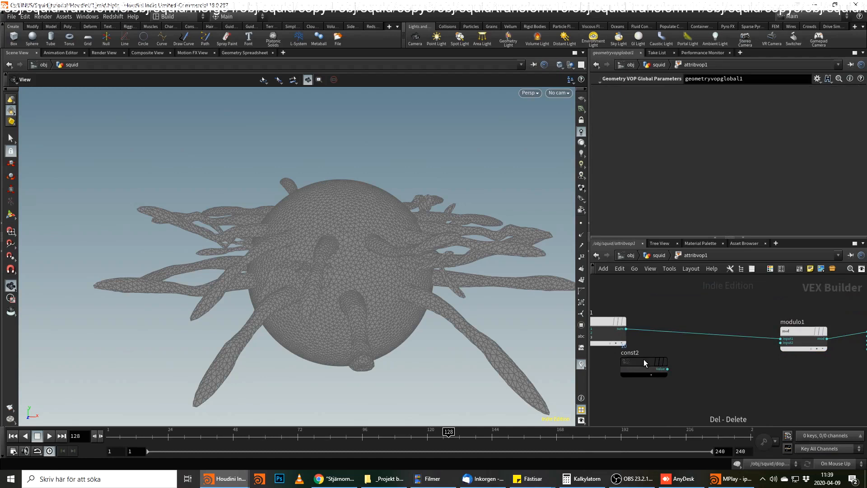
pyautogui.click(643, 360)
pyautogui.press('Delete')
# Move modulo1 closer to add1 and insert a Divide Constant node with divider 10 between modulo1 and fit1.
pyautogui.moveTo(801, 330); pyautogui.dragTo(749, 329)
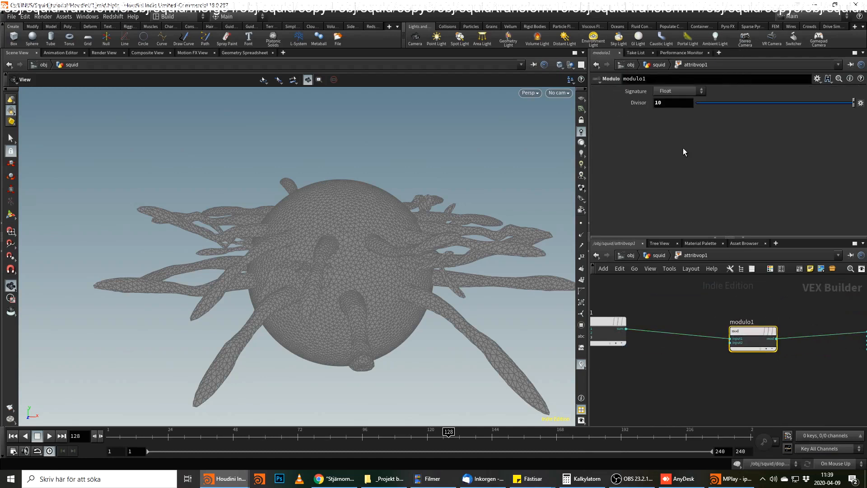
pyautogui.click(812, 335)
pyautogui.press('Tab')
pyautogui.write('div')
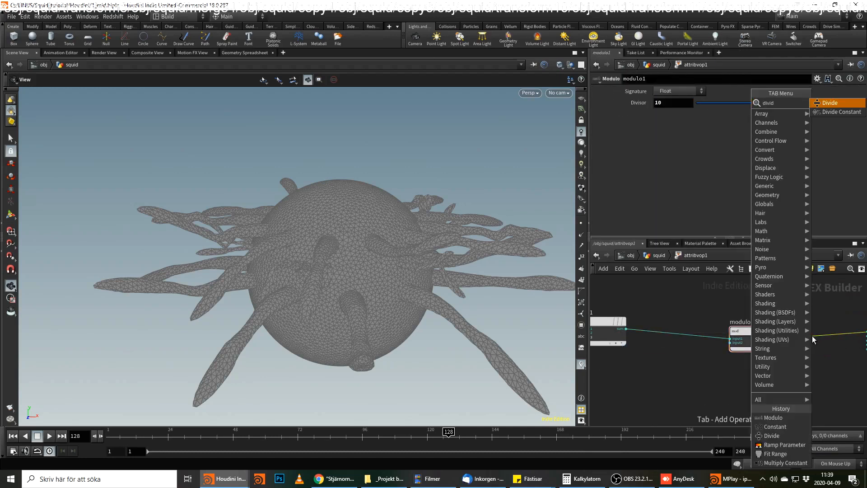
pyautogui.press('Down')
pyautogui.press('Return')
pyautogui.click(812, 335)
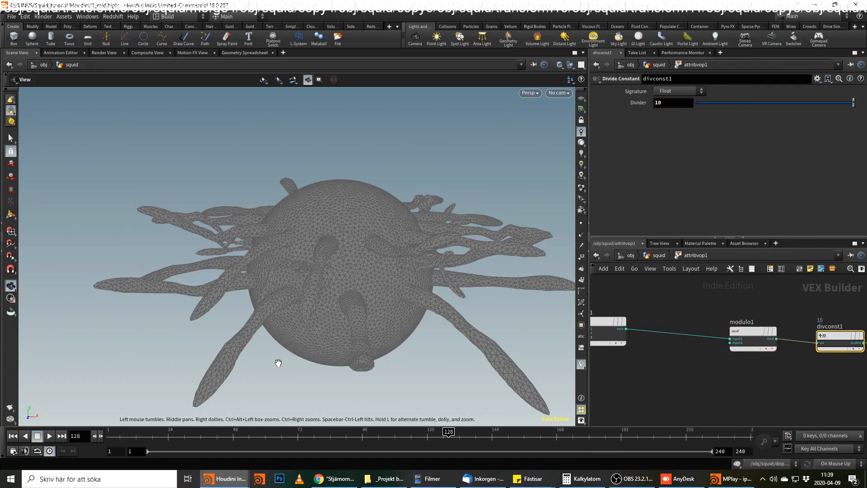
# Play the animation from the start to check the modulo-driven pulse, and stop at frame 169.
pyautogui.moveTo(144, 440); pyautogui.dragTo(80, 441)
pyautogui.click(50, 436)
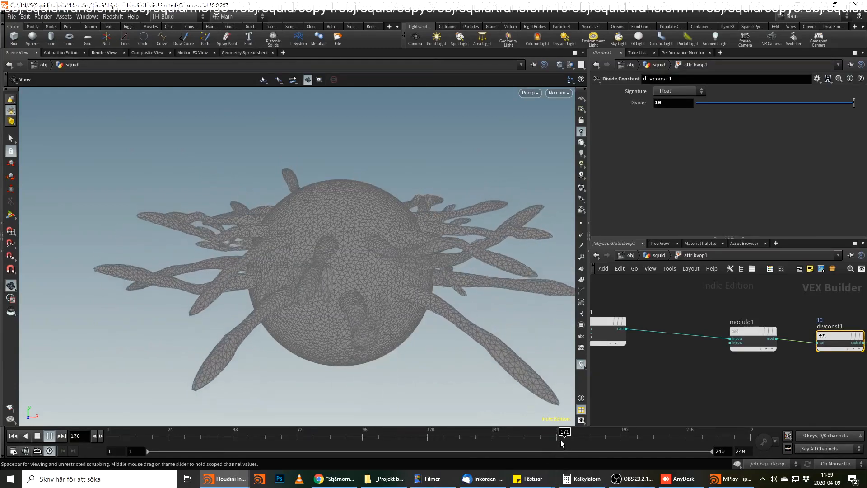
pyautogui.click(560, 438)
# Set the multiplier of mulconst1 to 4.
pyautogui.moveTo(650, 365); pyautogui.dragTo(723, 347, button='middle')
pyautogui.scroll(-3, 689, 357)
pyautogui.moveTo(623, 356); pyautogui.dragTo(699, 351, button='middle')
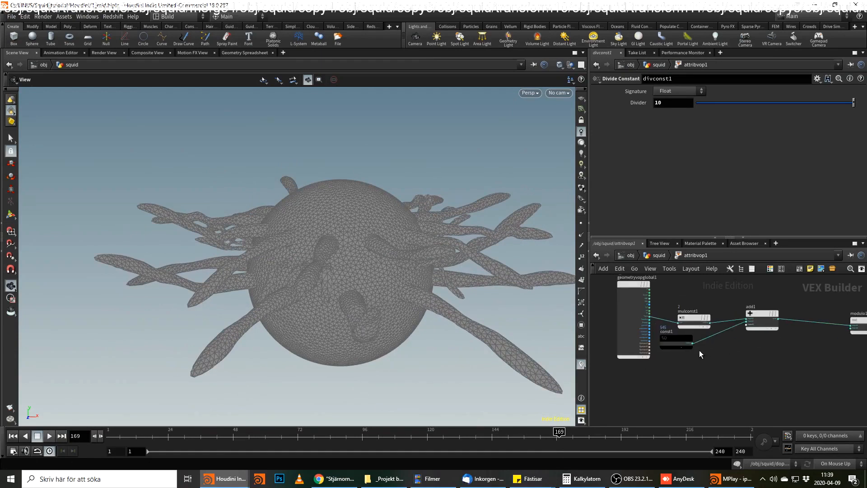
pyautogui.click(673, 338)
pyautogui.click(689, 319)
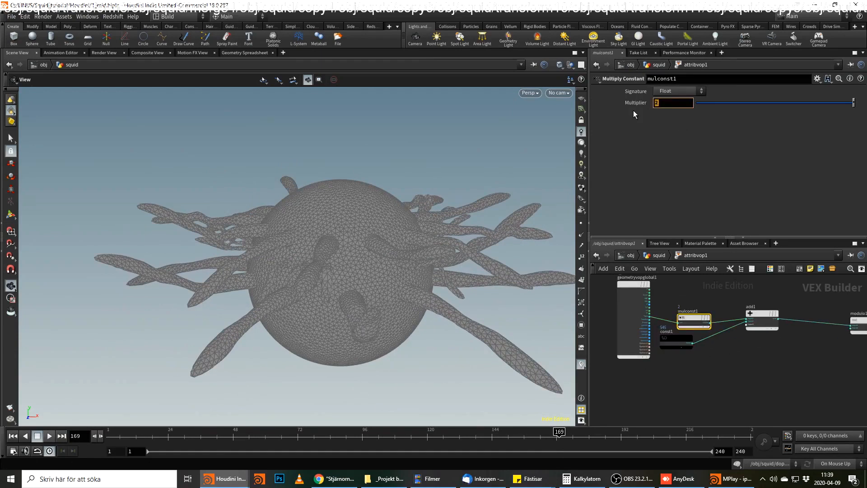
pyautogui.write('4')
pyautogui.press('Return')
# Play the animation from the first frame to check the faster pulse, and stop at frame 175.
pyautogui.click(12, 436)
pyautogui.click(49, 436)
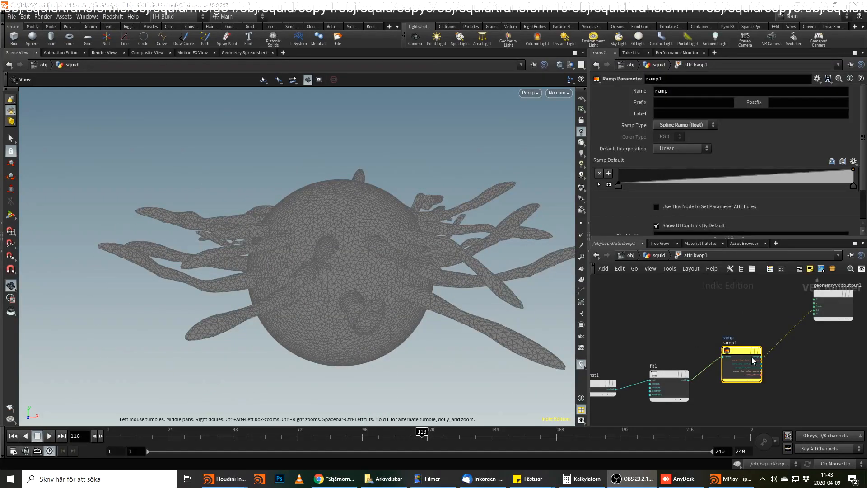
pyautogui.moveTo(376, 440); pyautogui.dragTo(575, 431)
# Insert a Subtract node between ramp1 and the Cd input of geometryvopoutput1.
pyautogui.moveTo(779, 355); pyautogui.dragTo(753, 362, button='middle')
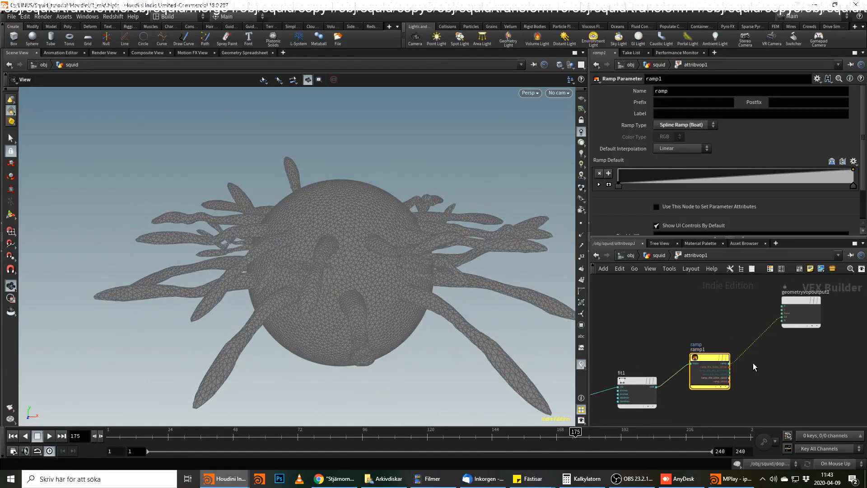
pyautogui.scroll(2, 750, 357)
pyautogui.moveTo(684, 362); pyautogui.dragTo(676, 392)
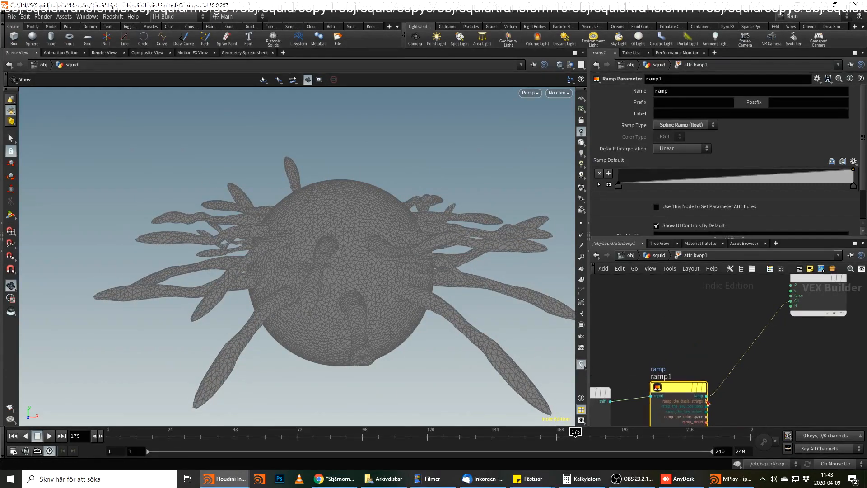
pyautogui.moveTo(730, 388); pyautogui.dragTo(693, 370, button='middle')
pyautogui.press('Tab')
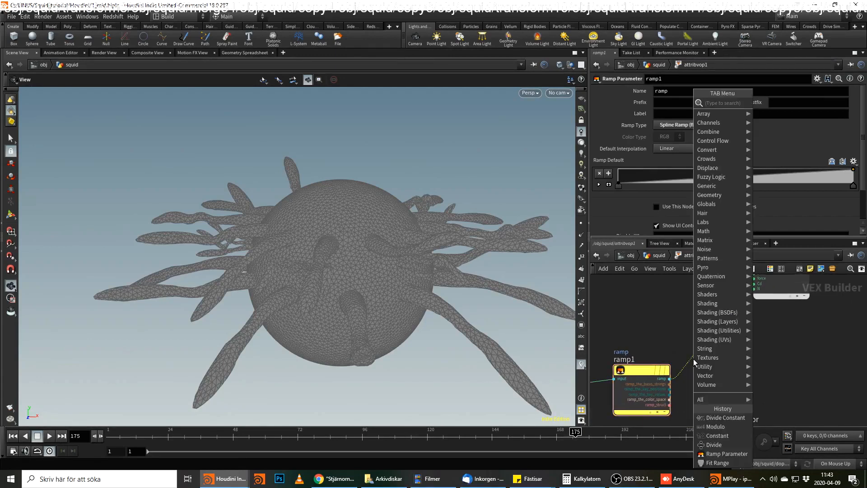
pyautogui.write('sub')
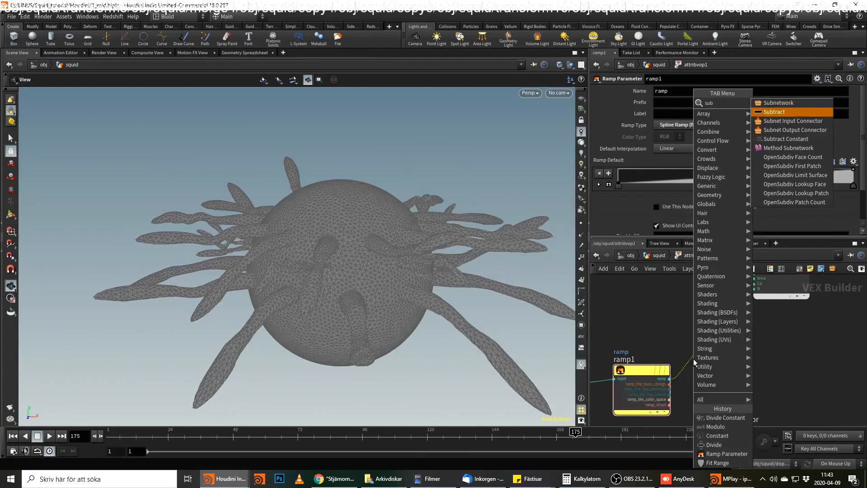
pyautogui.press('Return')
pyautogui.click(746, 361)
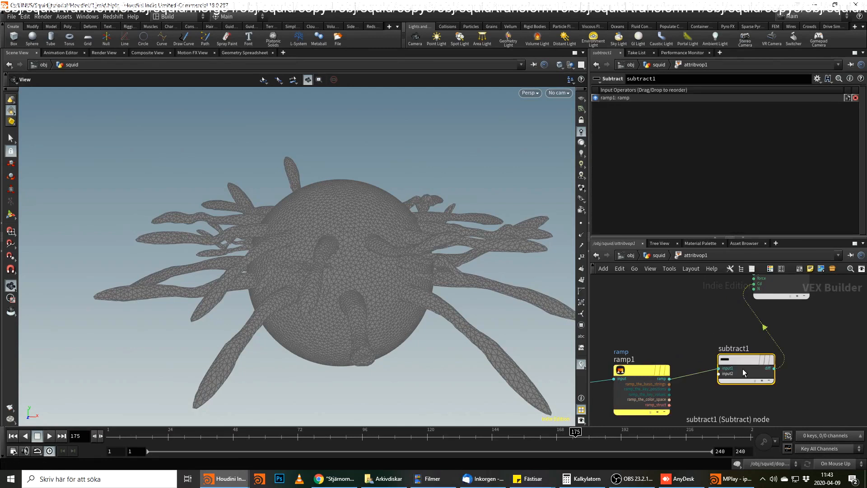
# Connect a float Constant with value 0.5 to the second input of subtract1.
pyautogui.click(727, 374)
pyautogui.press('Tab')
pyautogui.write('con')
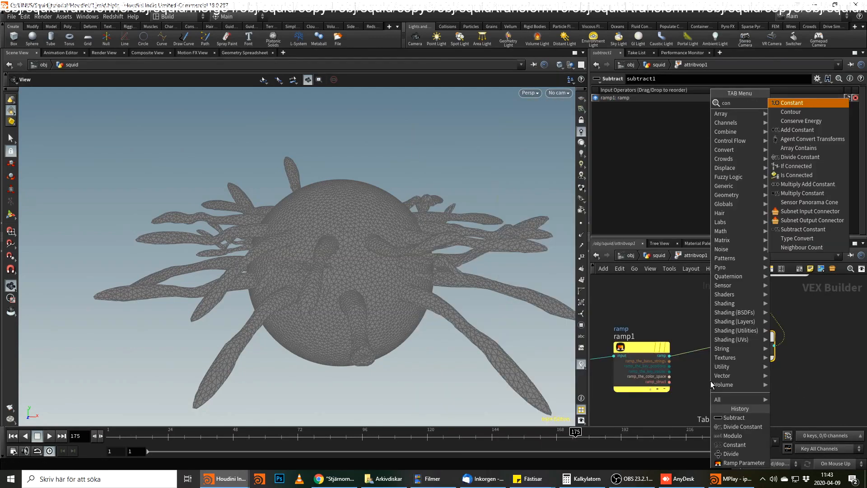
pyautogui.press('Return')
pyautogui.click(711, 381)
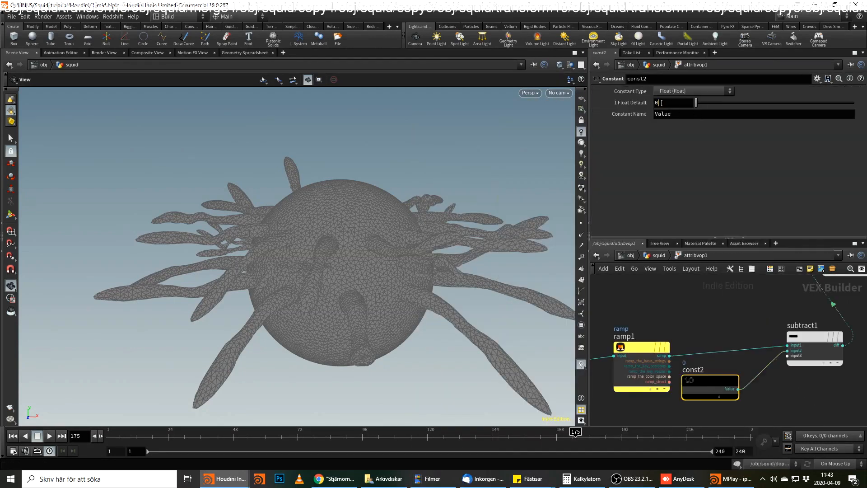
pyautogui.write('.5')
pyautogui.press('Return')
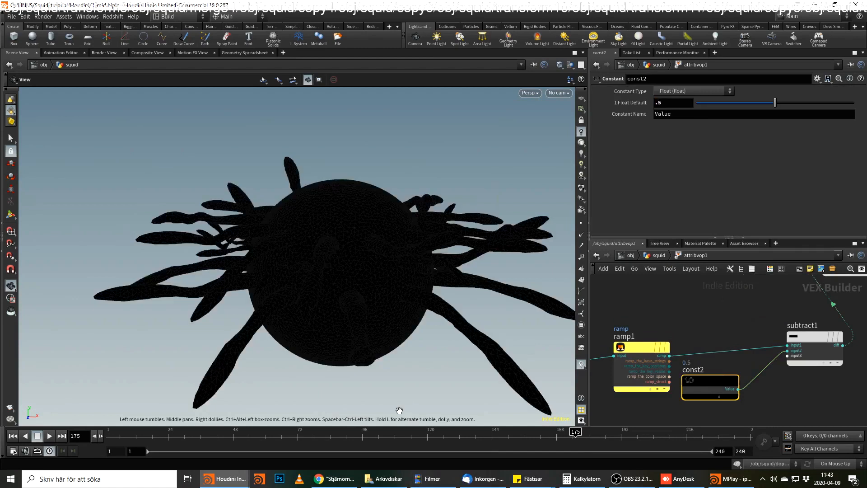
# Scrub the timeline to frame 150 and return to the squid network.
pyautogui.moveTo(575, 435)
pyautogui.mouseDown()
pyautogui.moveTo(451, 445)
pyautogui.moveTo(509, 446)
pyautogui.mouseUp()
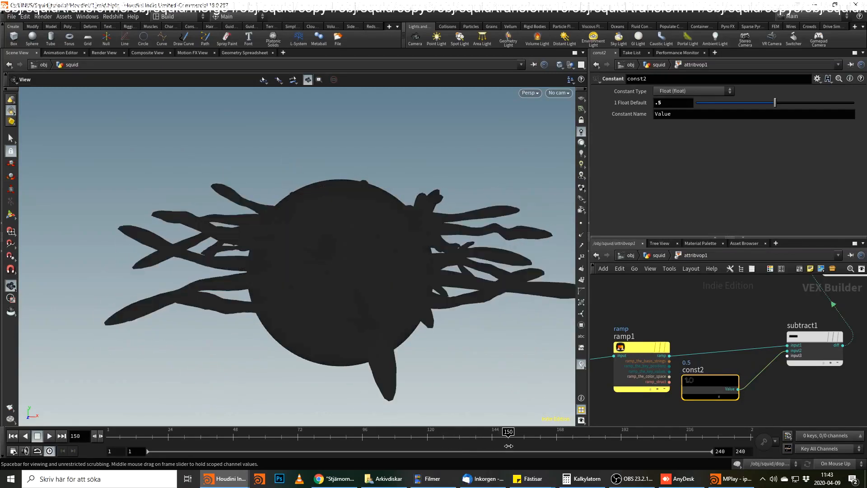
pyautogui.press('u')
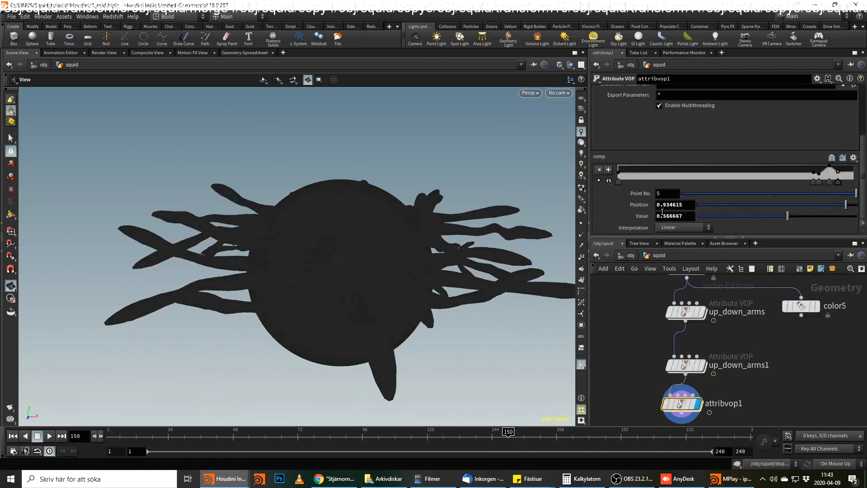
# Set the value of ramp point 5 to 0.5 and scrub the squid animation to frame 148.
pyautogui.write('5')
pyautogui.press('Return')
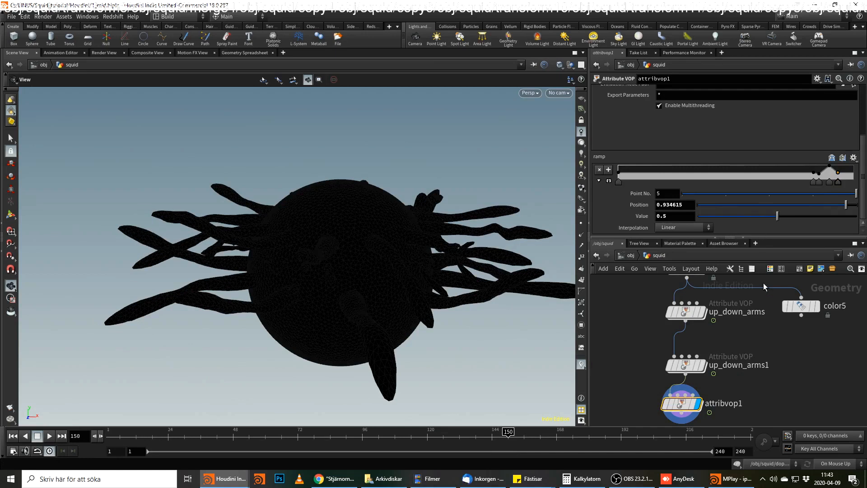
pyautogui.click(638, 255)
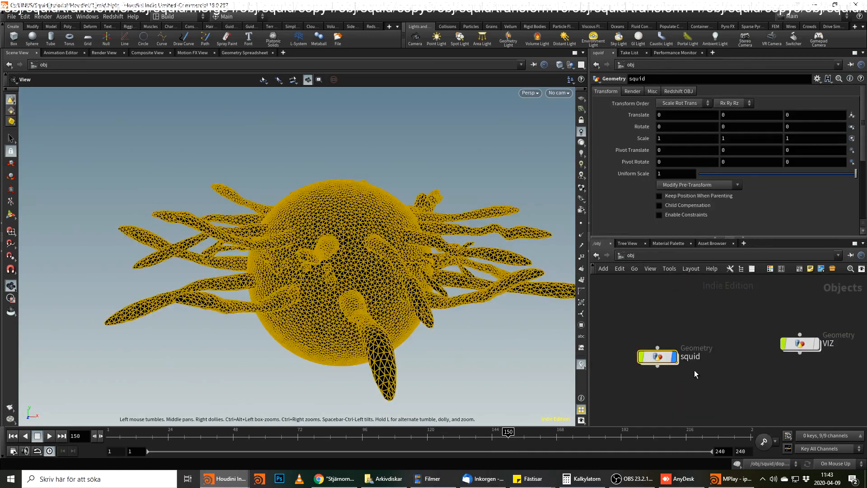
pyautogui.doubleClick(659, 356)
pyautogui.moveTo(508, 434)
pyautogui.mouseDown()
pyautogui.moveTo(456, 433)
pyautogui.moveTo(503, 433)
pyautogui.mouseUp()
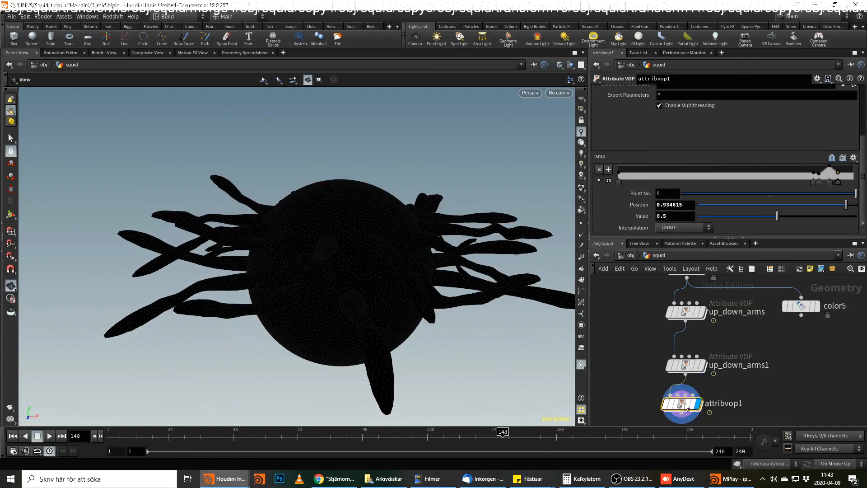
# Inside attribvop1, add an Add node fed by the P output of geometryvopglobal1.
pyautogui.doubleClick(700, 404)
pyautogui.scroll(-3, 658, 338)
pyautogui.moveTo(659, 338); pyautogui.dragTo(724, 341, button='middle')
pyautogui.moveTo(605, 331); pyautogui.dragTo(743, 332, button='middle')
pyautogui.moveTo(646, 346)
pyautogui.mouseDown(button='middle')
pyautogui.moveTo(756, 334)
pyautogui.moveTo(727, 327)
pyautogui.mouseUp(button='middle')
pyautogui.scroll(2, 678, 329)
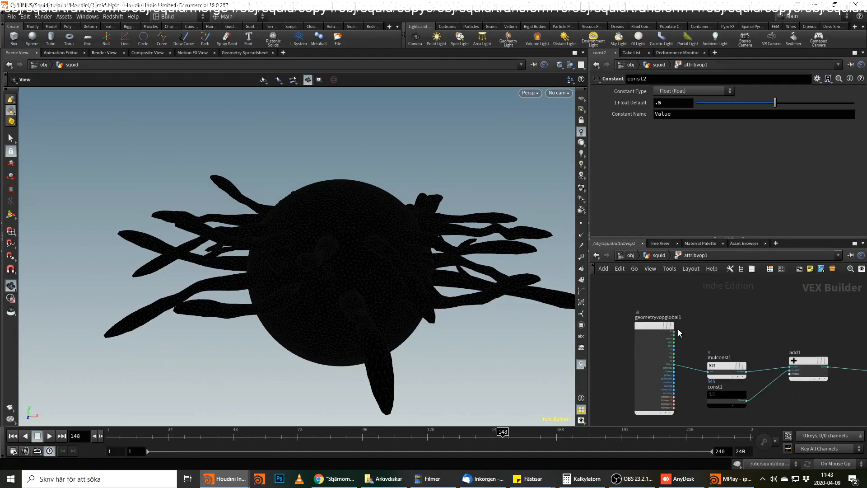
pyautogui.click(674, 332)
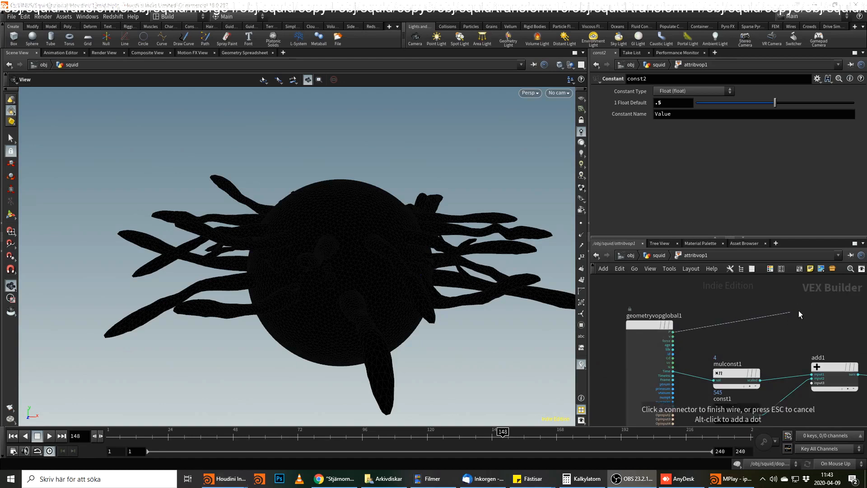
pyautogui.moveTo(798, 311); pyautogui.dragTo(667, 318, button='middle')
pyautogui.press('Tab')
pyautogui.write('add')
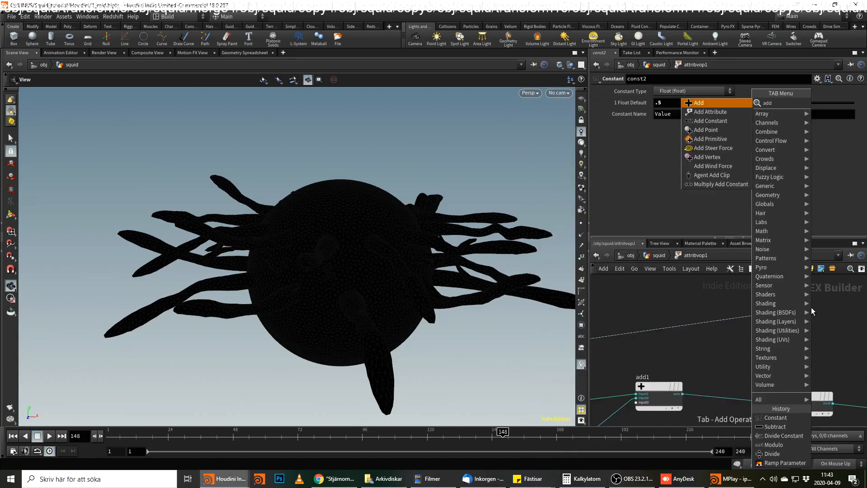
pyautogui.press('Return')
pyautogui.click(811, 307)
pyautogui.moveTo(825, 348); pyautogui.dragTo(823, 349, button='middle')
pyautogui.moveTo(776, 349); pyautogui.dragTo(661, 342, button='middle')
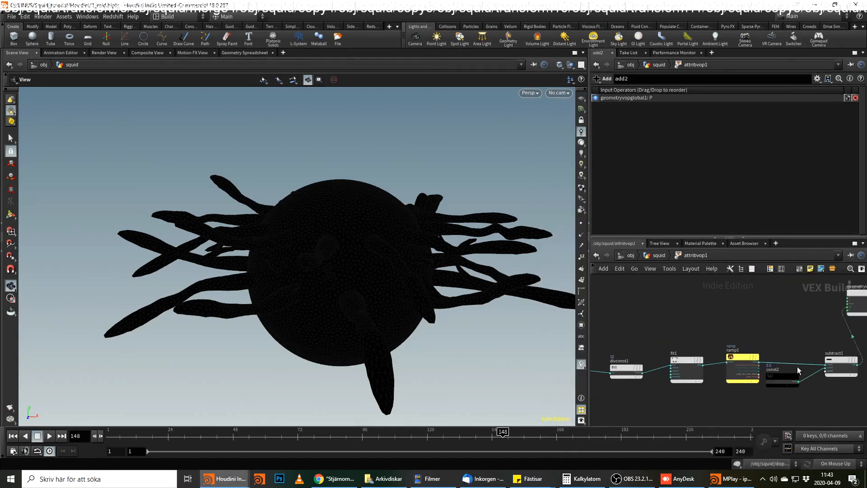
# Add a Set Vector Component node fed by subtract1 and arrange it between subtract1 and geometryvopoutput1.
pyautogui.moveTo(837, 360); pyautogui.dragTo(834, 366)
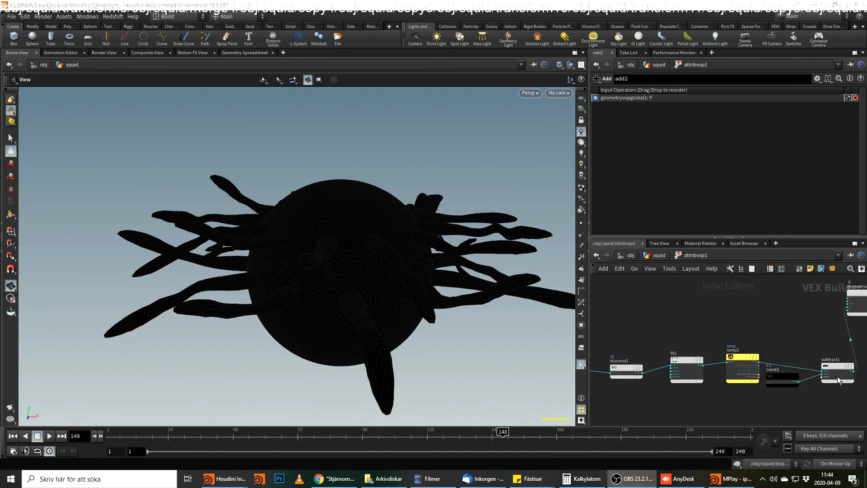
pyautogui.moveTo(863, 381); pyautogui.dragTo(790, 392, button='middle')
pyautogui.press('Tab')
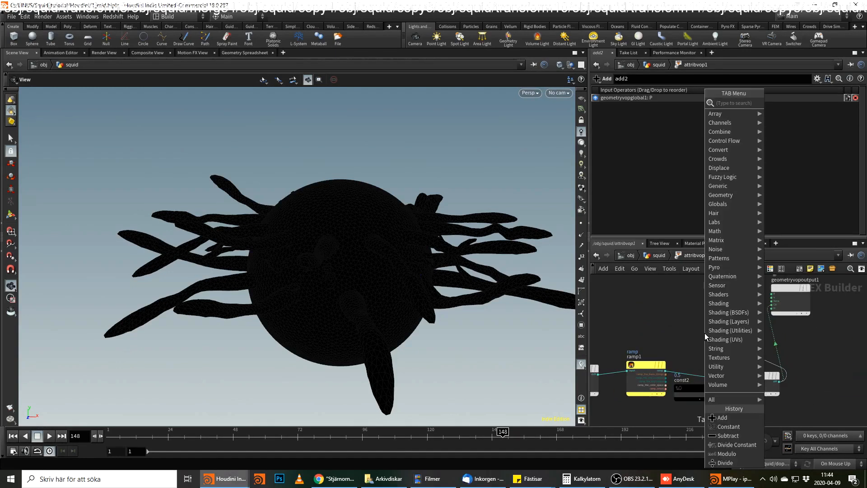
pyautogui.write('vec s')
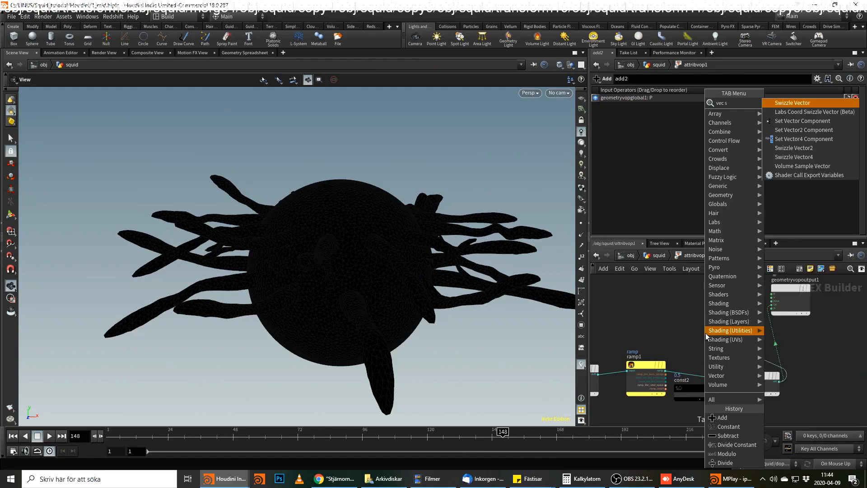
pyautogui.press('Down')
pyautogui.press('Down')
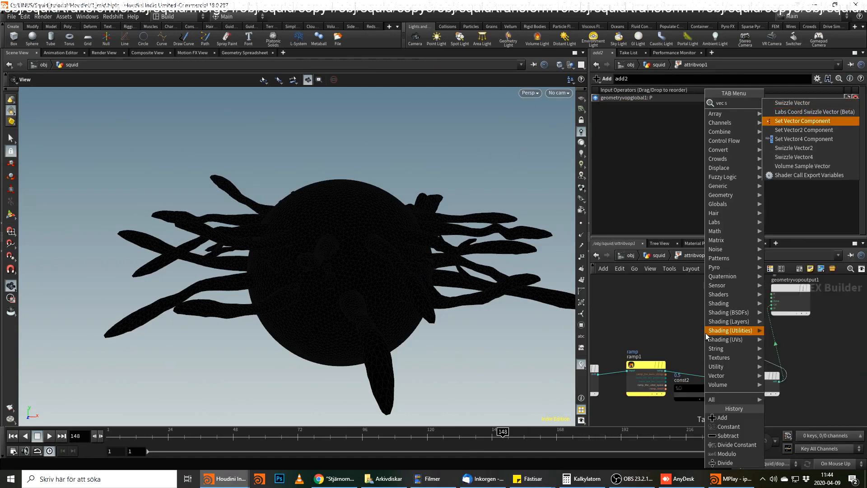
pyautogui.press('Return')
pyautogui.scroll(-3, 843, 386)
pyautogui.moveTo(824, 372); pyautogui.dragTo(711, 382, button='middle')
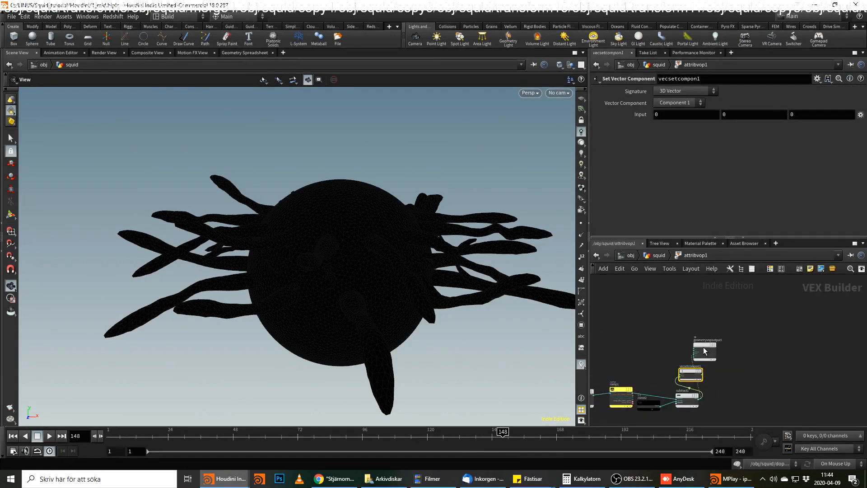
pyautogui.moveTo(705, 352); pyautogui.dragTo(792, 363)
pyautogui.moveTo(693, 372); pyautogui.dragTo(738, 404)
pyautogui.press('h')
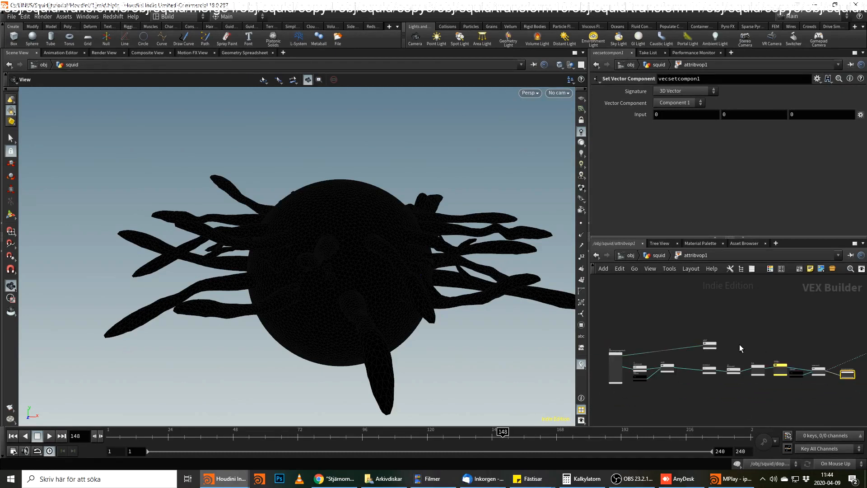
# Set vecsetcompon1's vector component to Component 2 and connect its output to the second input of add2.
pyautogui.moveTo(710, 346); pyautogui.dragTo(833, 339)
pyautogui.click(692, 107)
pyautogui.click(687, 121)
pyautogui.moveTo(786, 339); pyautogui.dragTo(635, 326, button='middle')
pyautogui.scroll(5, 740, 362)
pyautogui.click(676, 365)
# Connect add2 to the P input of geometryvopoutput1, remove subtract1's wire into Cd, and scrub to frame 152.
pyautogui.click(694, 322)
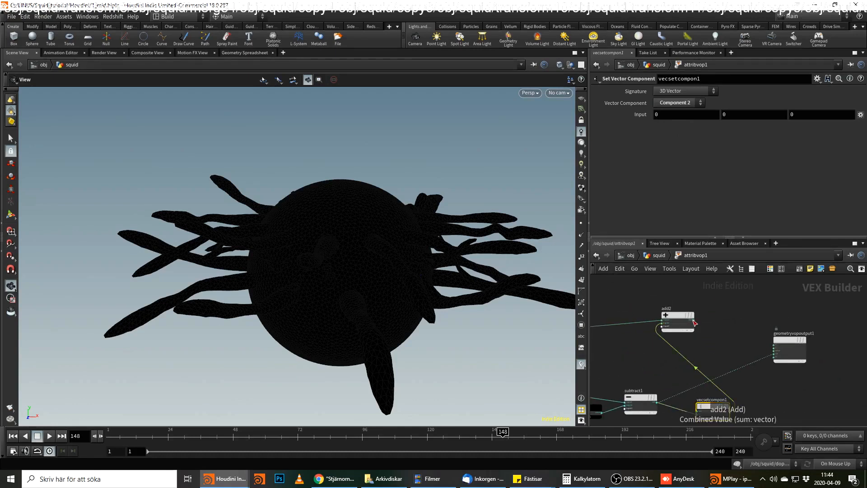
pyautogui.click(694, 322)
pyautogui.click(765, 346)
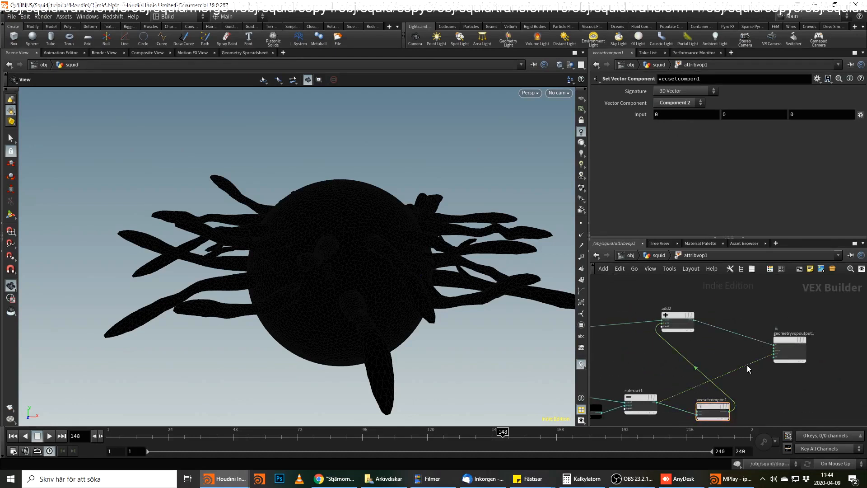
pyautogui.moveTo(455, 439); pyautogui.dragTo(515, 439)
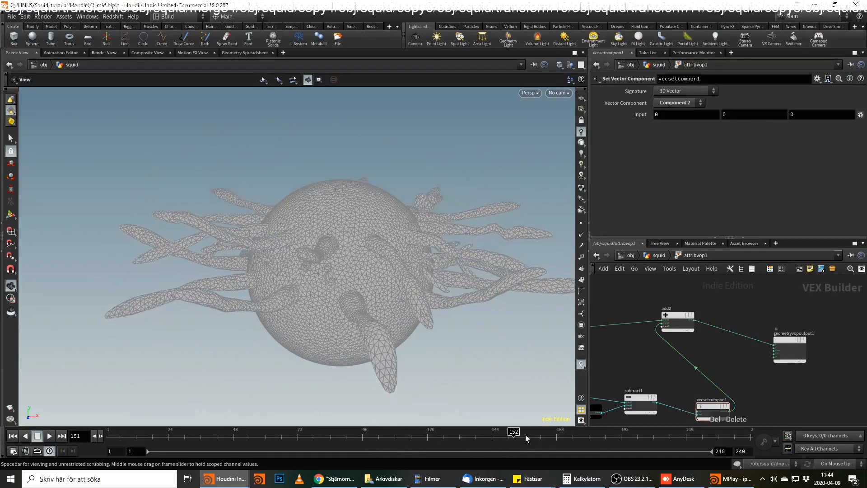
# Add a Fit Range node fed by subtract1 and set its Source Min to 0.1.
pyautogui.moveTo(798, 372); pyautogui.dragTo(773, 351, button='middle')
pyautogui.moveTo(673, 360); pyautogui.dragTo(708, 333, button='middle')
pyautogui.moveTo(683, 382); pyautogui.dragTo(719, 363, button='middle')
pyautogui.moveTo(725, 361); pyautogui.dragTo(733, 345)
pyautogui.click(683, 347)
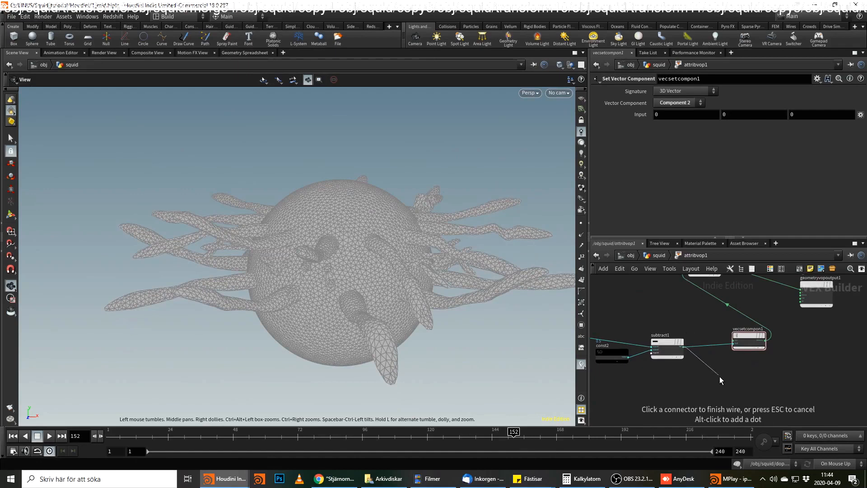
pyautogui.press('Tab')
pyautogui.write('fit')
pyautogui.press('Return')
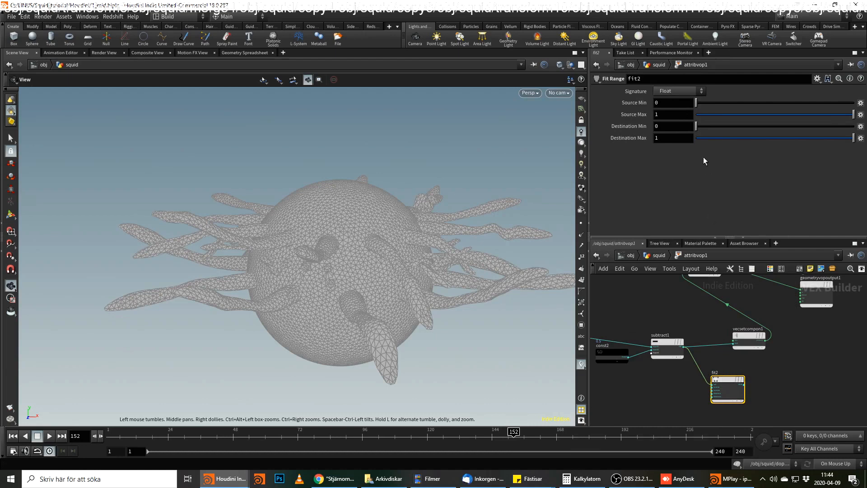
pyautogui.click(665, 104)
pyautogui.write('.1')
pyautogui.press('Return')
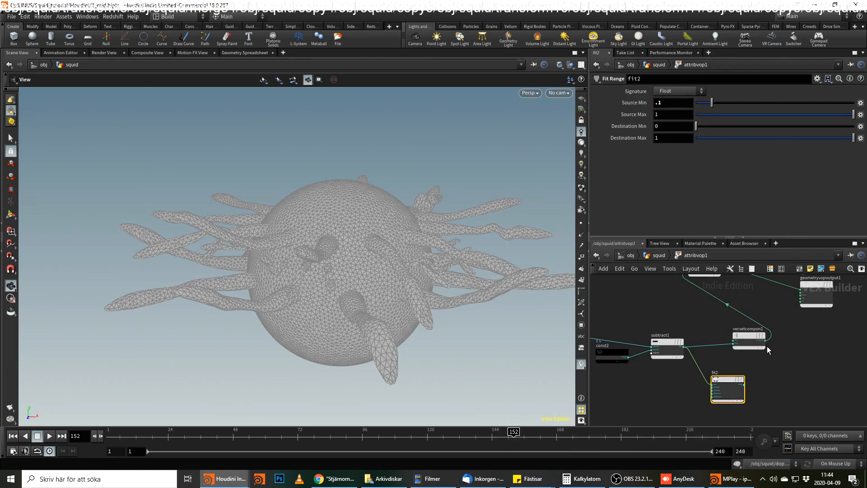
# Add a second Set Vector Component node fed by fit2, with the vector component at Component 1.
pyautogui.moveTo(746, 300); pyautogui.dragTo(737, 313, button='middle')
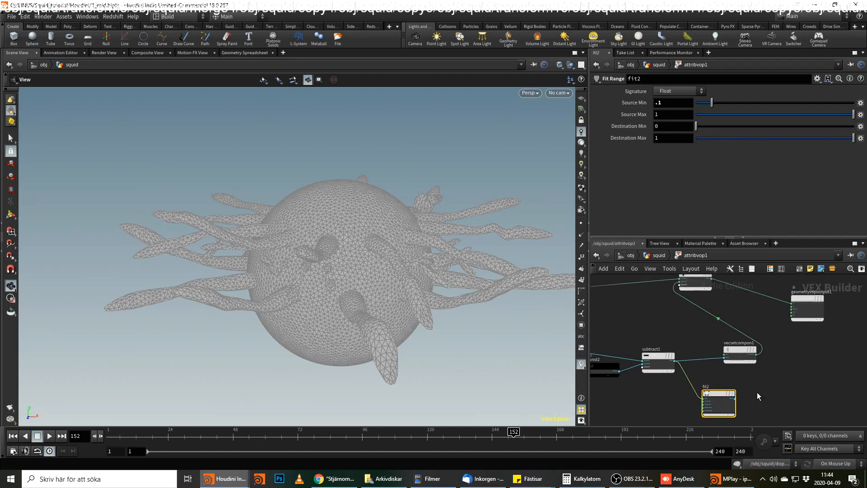
pyautogui.press('Tab')
pyautogui.write('ve')
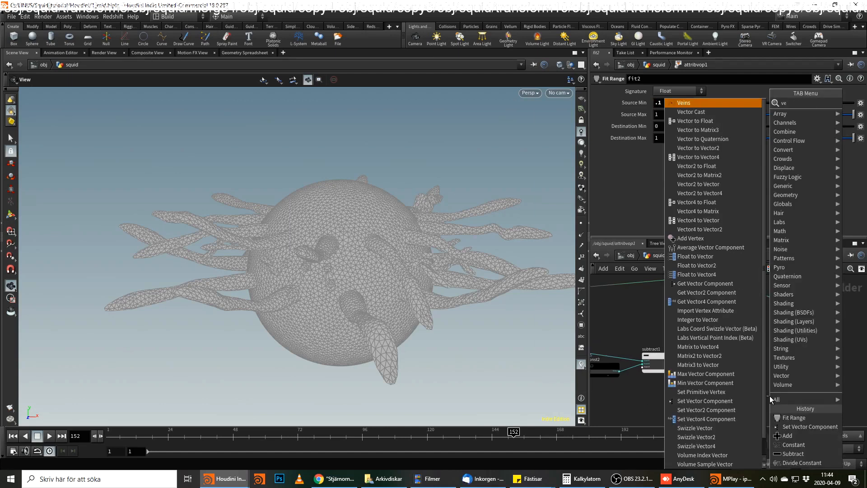
pyautogui.write(' set')
pyautogui.press('Down')
pyautogui.press('Down')
pyautogui.press('Up')
pyautogui.press('Return')
pyautogui.click(771, 398)
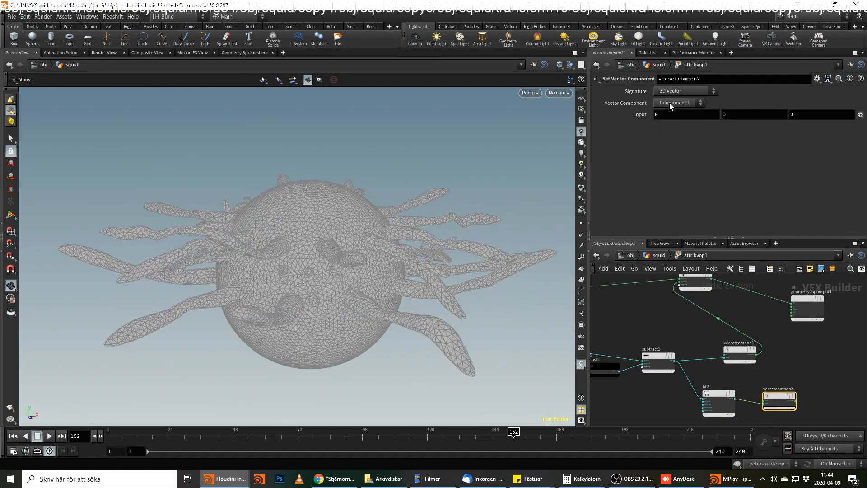
# Connect vecsetcompon2 to the next free input of add2 and scrub the timeline to frame 137.
pyautogui.click(798, 401)
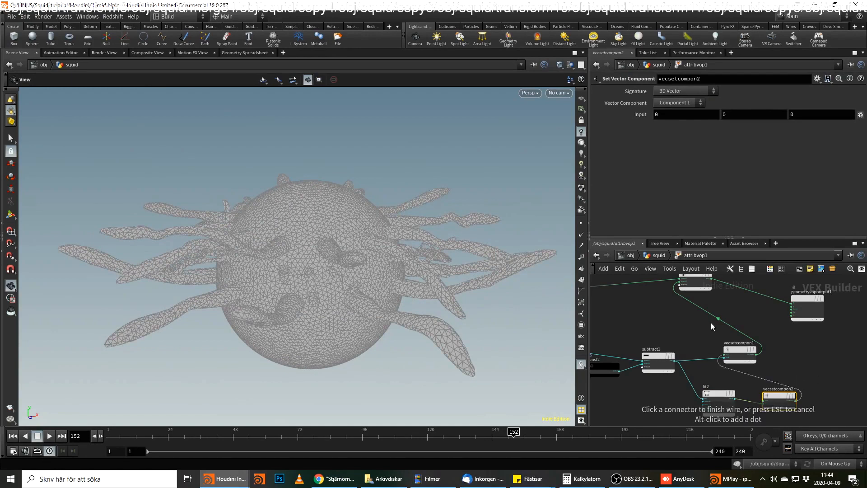
pyautogui.click(679, 289)
pyautogui.moveTo(512, 437); pyautogui.dragTo(473, 437)
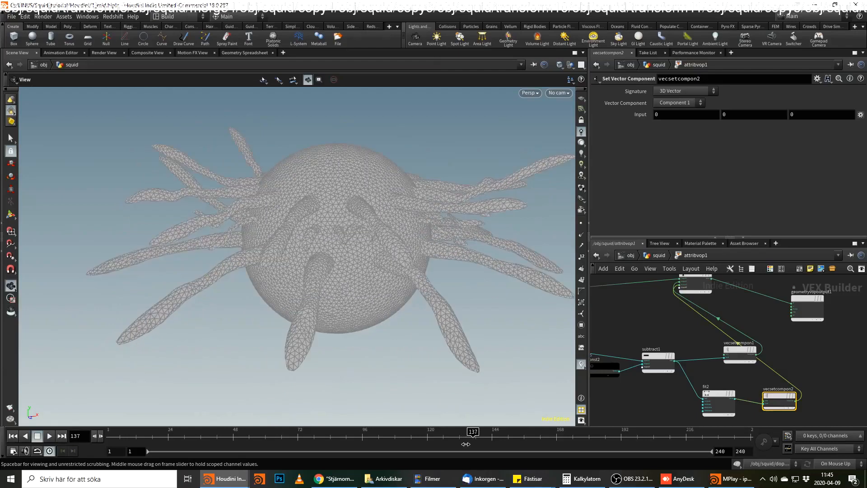
# Set the Source Min of fit2 to 0.2.
pyautogui.click(722, 397)
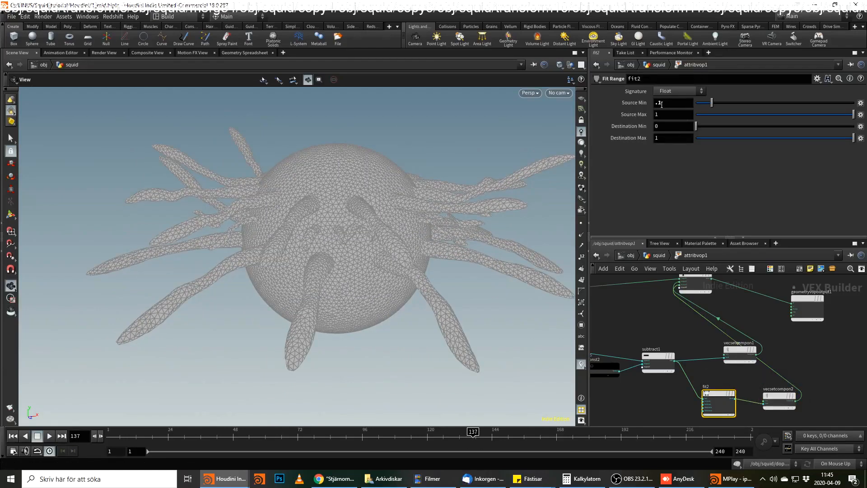
pyautogui.press('BackSpace')
pyautogui.write('2')
pyautogui.press('Return')
# Scrub and play the animation to check the squid's pulsing motion, and stop at frame 36.
pyautogui.click(475, 436)
pyautogui.moveTo(474, 436); pyautogui.dragTo(427, 432)
pyautogui.click(49, 436)
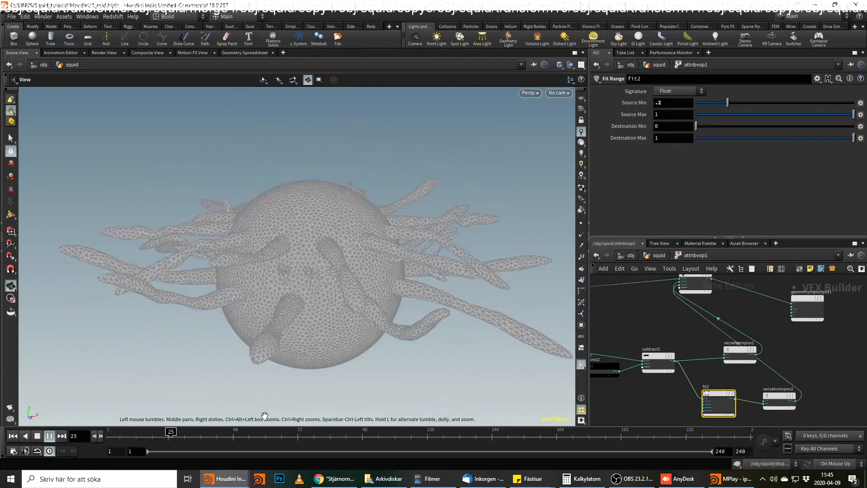
pyautogui.click(200, 436)
pyautogui.moveTo(652, 299); pyautogui.dragTo(826, 299, button='middle')
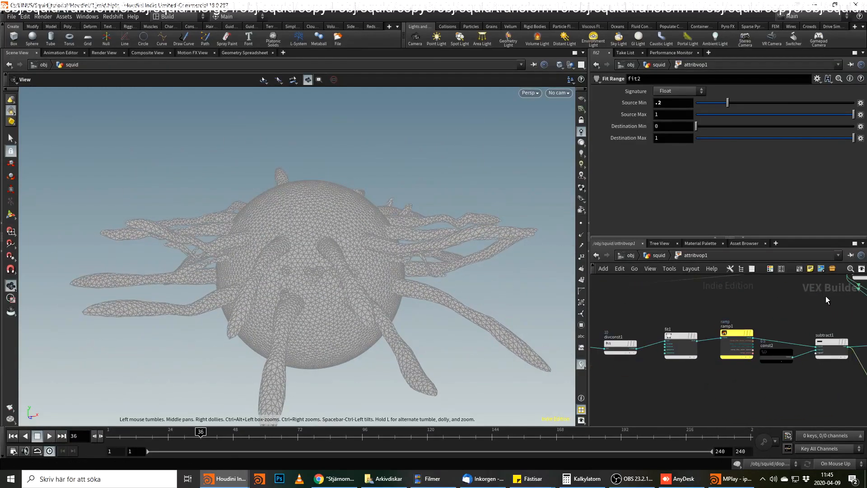
pyautogui.moveTo(649, 300); pyautogui.dragTo(743, 290, button='middle')
pyautogui.moveTo(749, 343); pyautogui.dragTo(847, 317, button='middle')
pyautogui.scroll(-1, 723, 332)
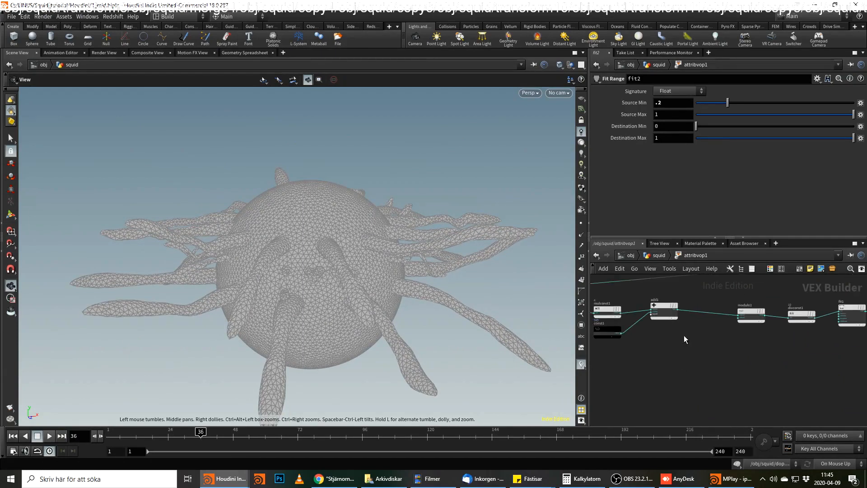
pyautogui.moveTo(672, 340); pyautogui.dragTo(773, 330, button='middle')
pyautogui.moveTo(717, 333); pyautogui.dragTo(682, 373, button='middle')
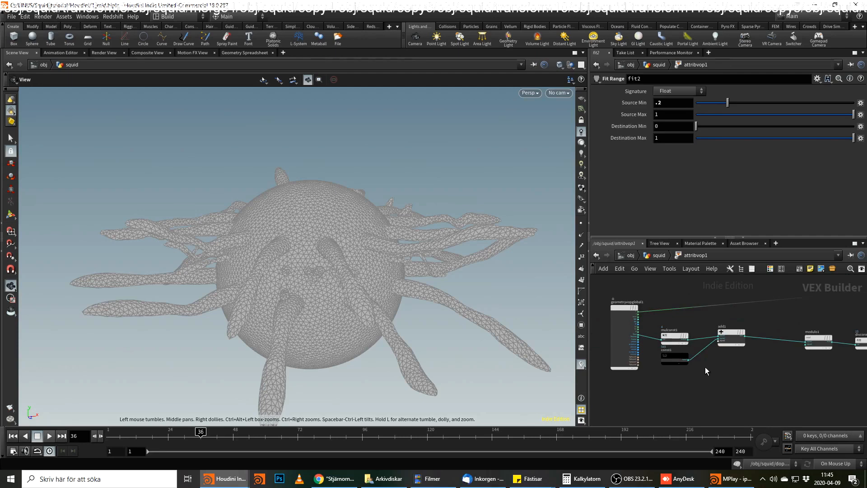
pyautogui.scroll(3, 693, 368)
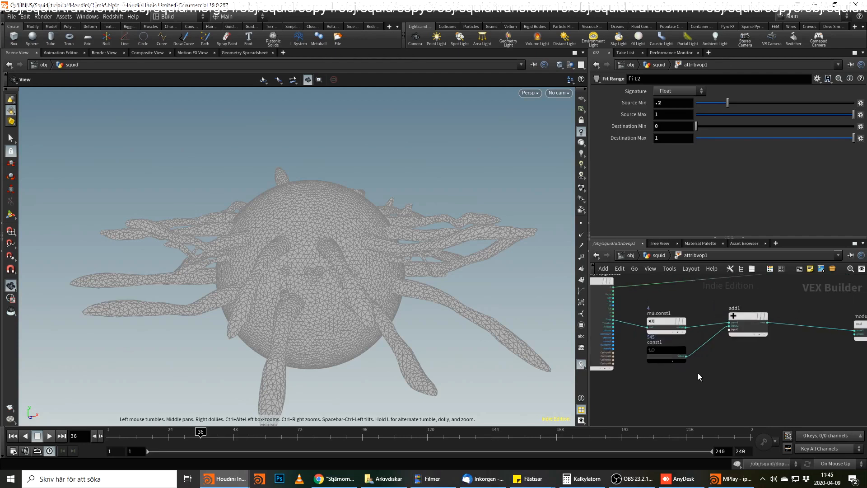
pyautogui.click(615, 322)
pyautogui.moveTo(667, 401); pyautogui.dragTo(678, 376, button='middle')
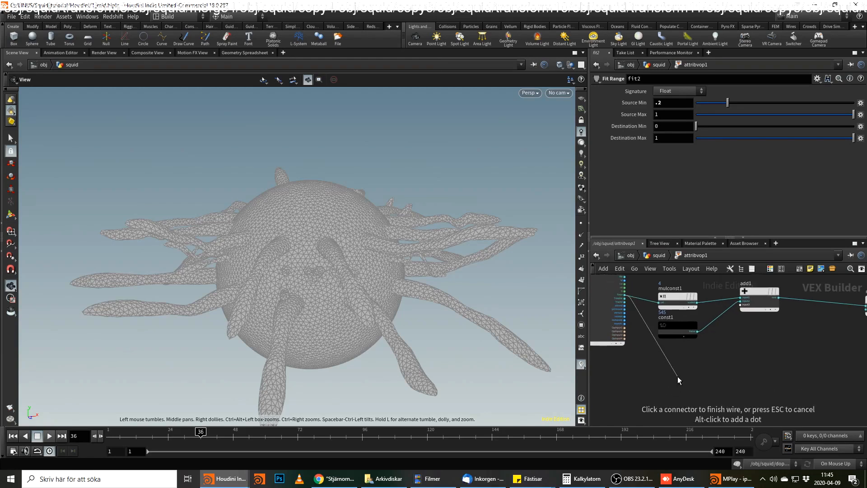
pyautogui.press('Tab')
pyautogui.write('int')
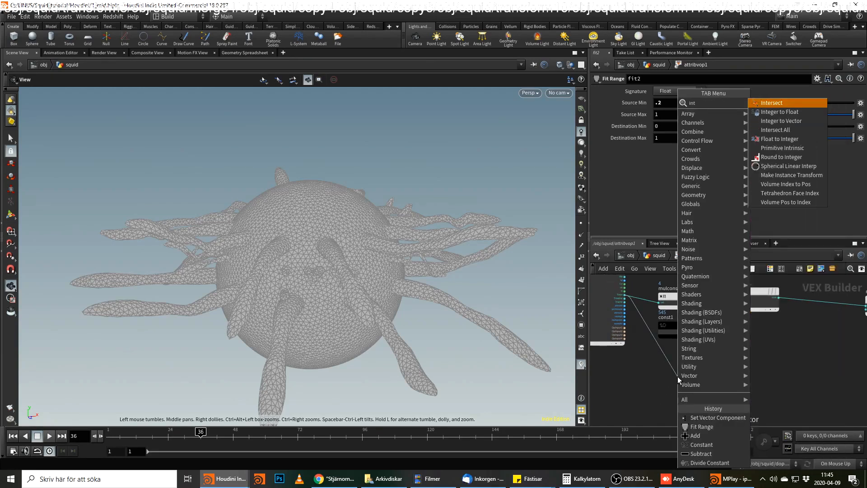
pyautogui.press('Escape')
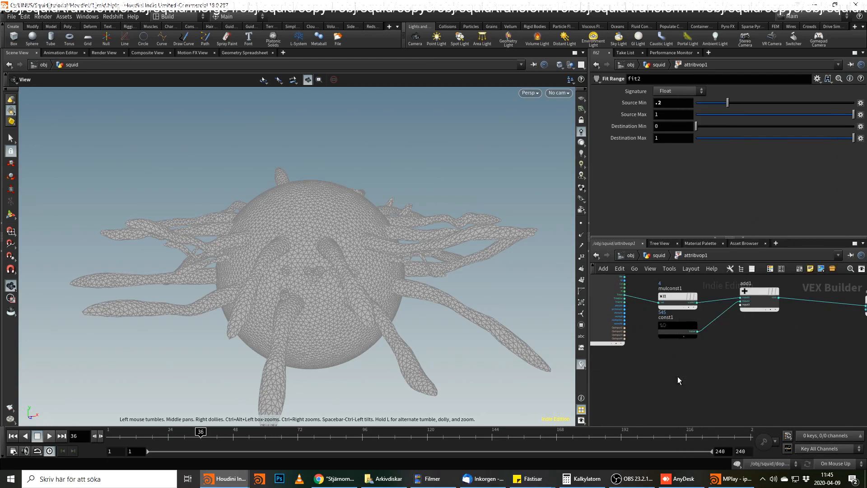
# Add a Random node fed by the Time output of geometryvopglobal1, placed below const1.
pyautogui.click(626, 296)
pyautogui.press('Tab')
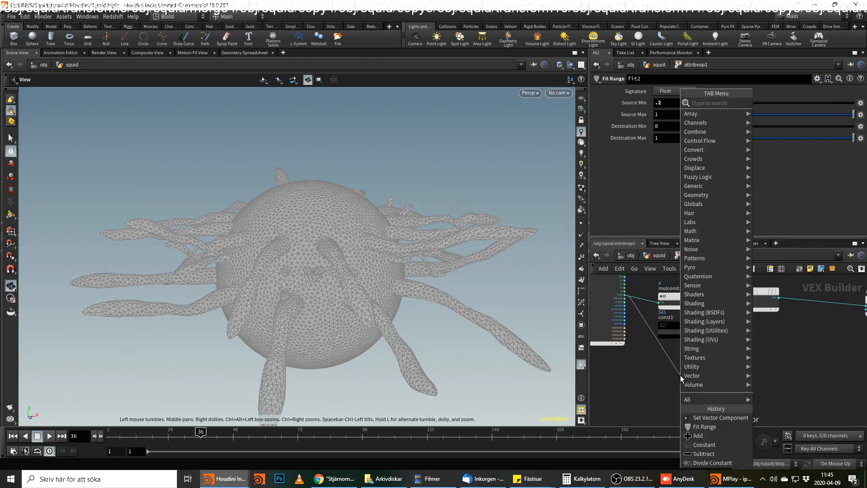
pyautogui.write('rand')
pyautogui.press('Return')
pyautogui.click(681, 375)
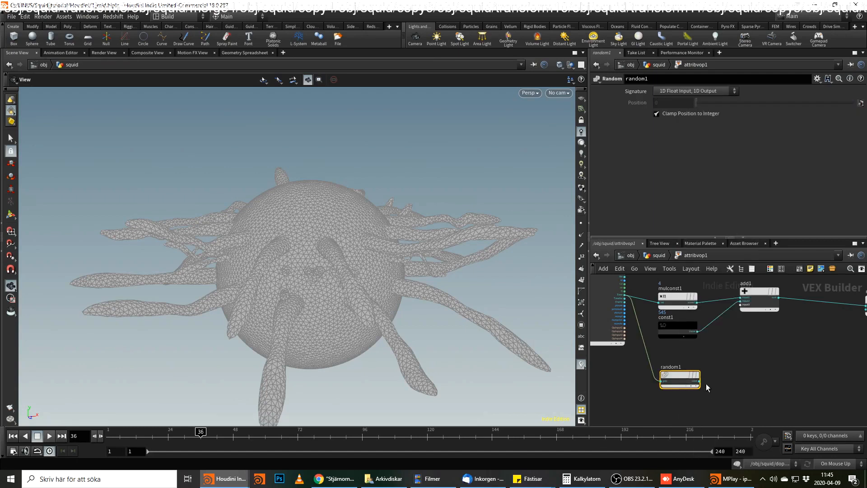
# Add a Fit Range node fed by random1 and set its Destination Min to 0.8 and Destination Max to 1.1.
pyautogui.click(699, 382)
pyautogui.press('Tab')
pyautogui.write('fit')
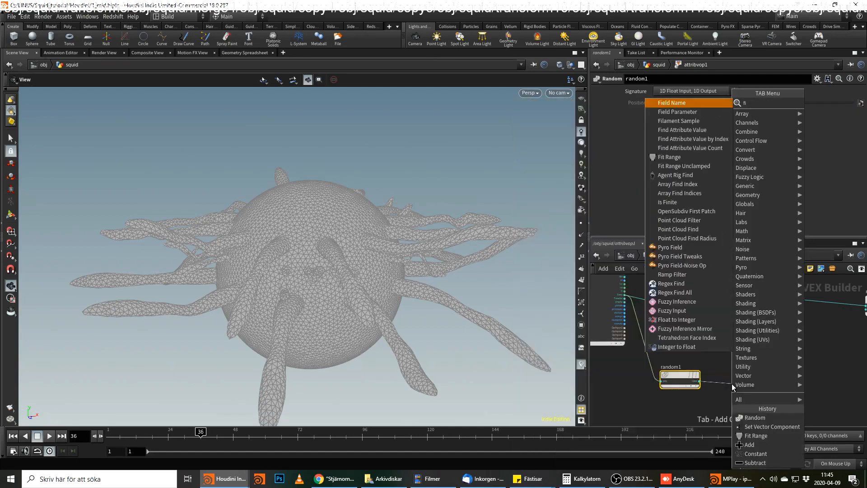
pyautogui.press('Return')
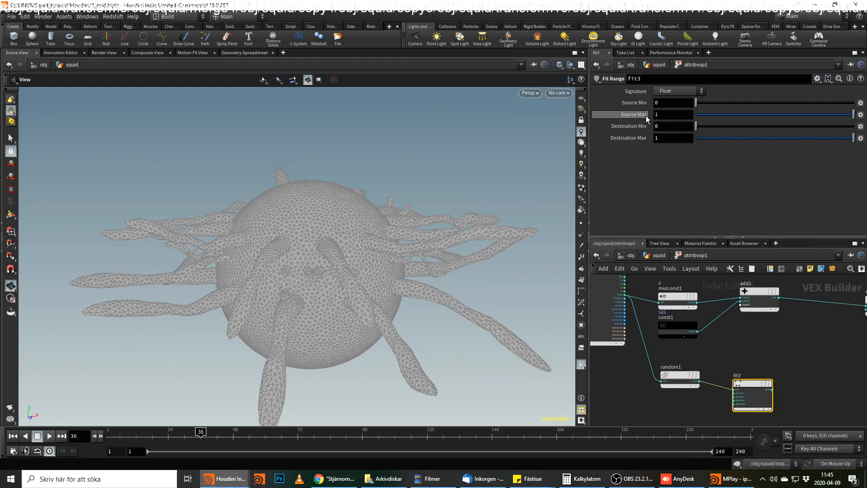
pyautogui.moveTo(665, 127); pyautogui.dragTo(641, 132)
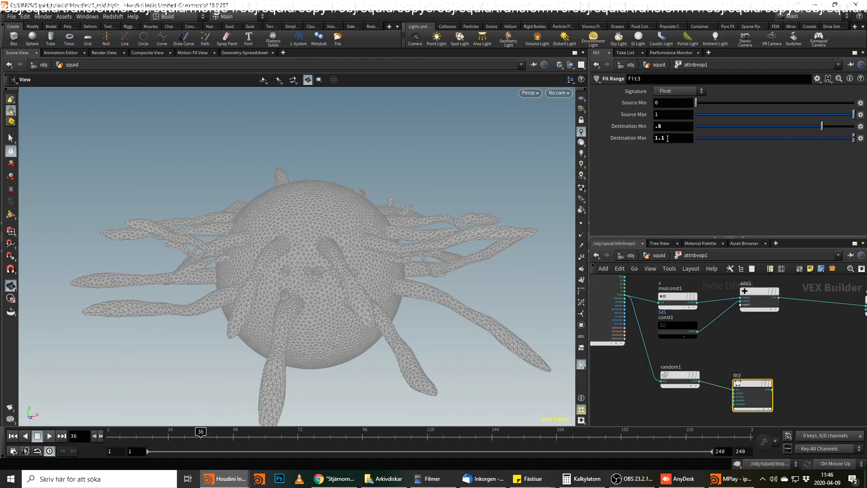
# Insert a Multiply node on the wire between add1 and modulo1 and connect the fit3 output to its second input.
pyautogui.moveTo(790, 360); pyautogui.dragTo(763, 365, button='middle')
pyautogui.rightClick(795, 305)
pyautogui.press('Escape')
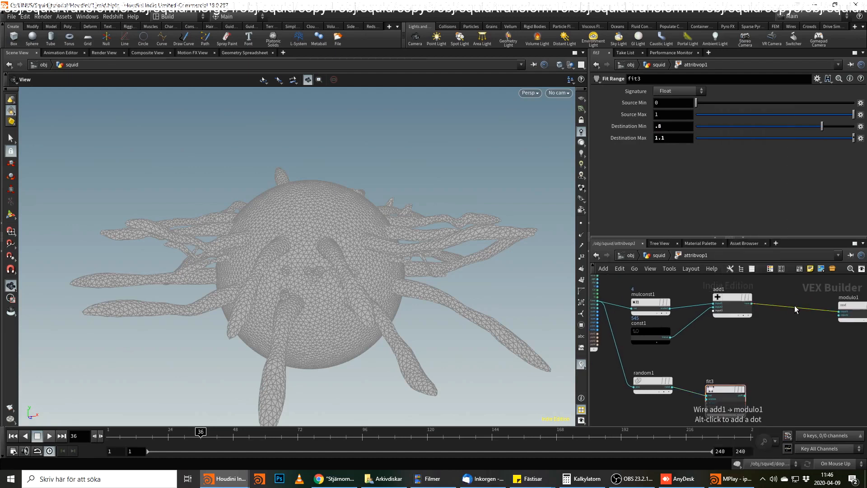
pyautogui.press('Tab')
pyautogui.write('mult')
pyautogui.press('Return')
pyautogui.click(795, 305)
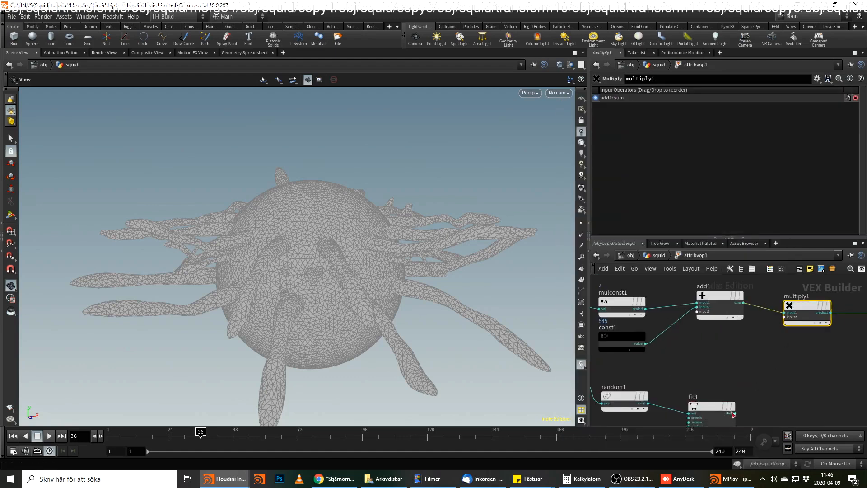
pyautogui.moveTo(735, 414); pyautogui.dragTo(785, 317)
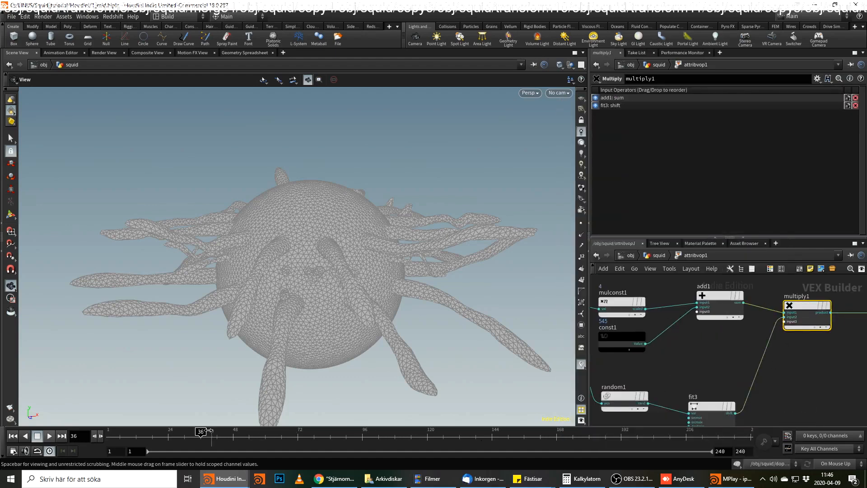
# Scrub and play the animation to check the randomized pulse, stop at frame 224, and return to the squid geometry network.
pyautogui.moveTo(212, 432); pyautogui.dragTo(131, 452)
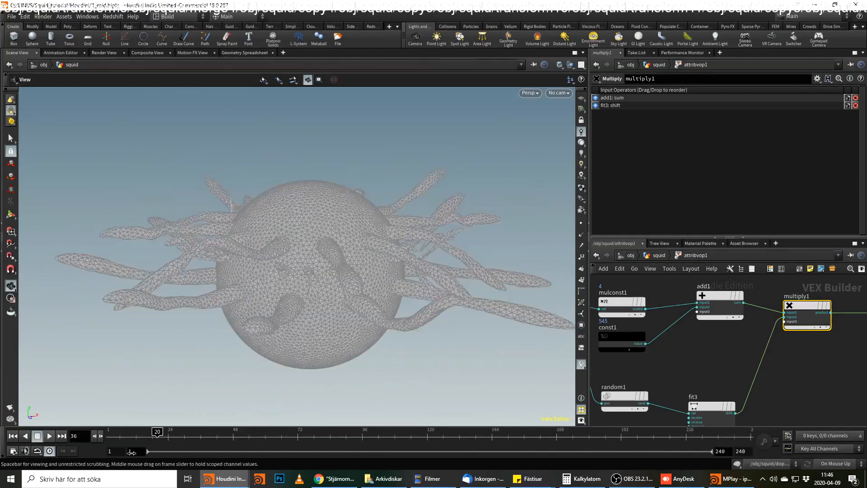
pyautogui.click(49, 436)
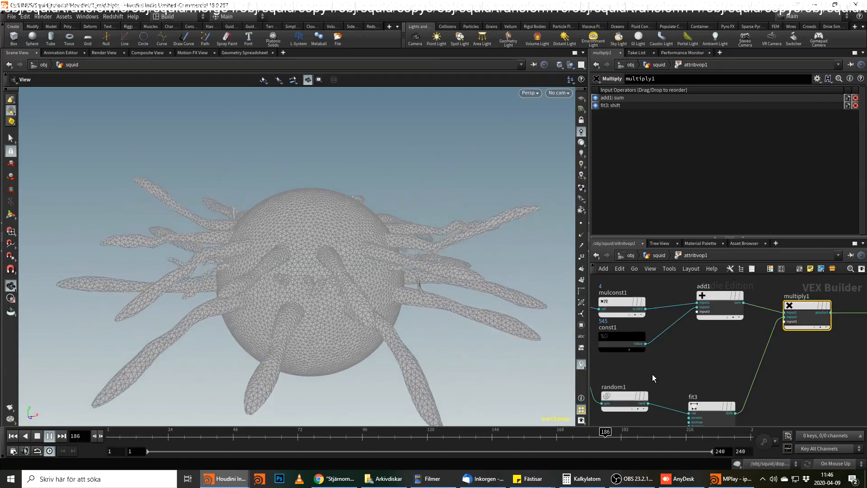
pyautogui.moveTo(822, 390); pyautogui.dragTo(756, 394, button='middle')
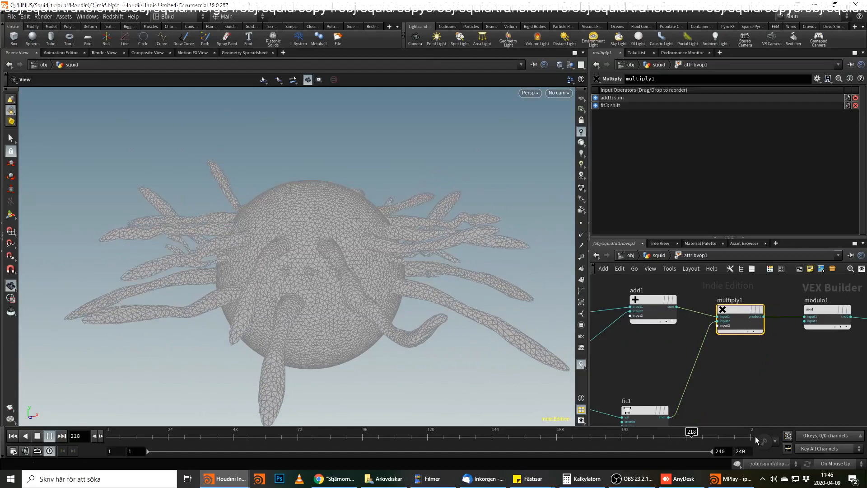
pyautogui.press('Up')
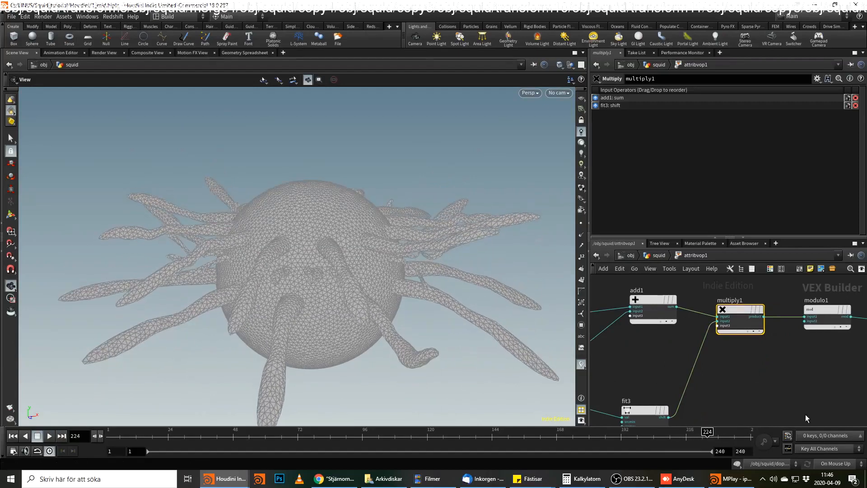
pyautogui.click(648, 255)
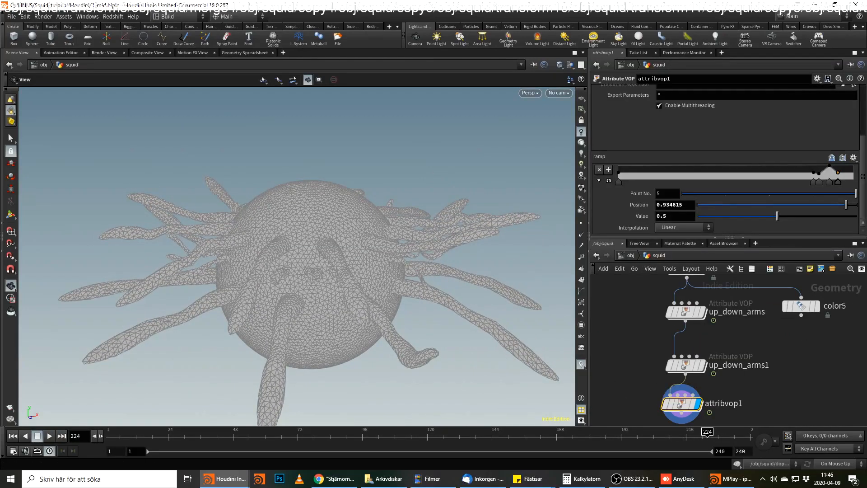
pyautogui.hotkey('alt', 'Tab')
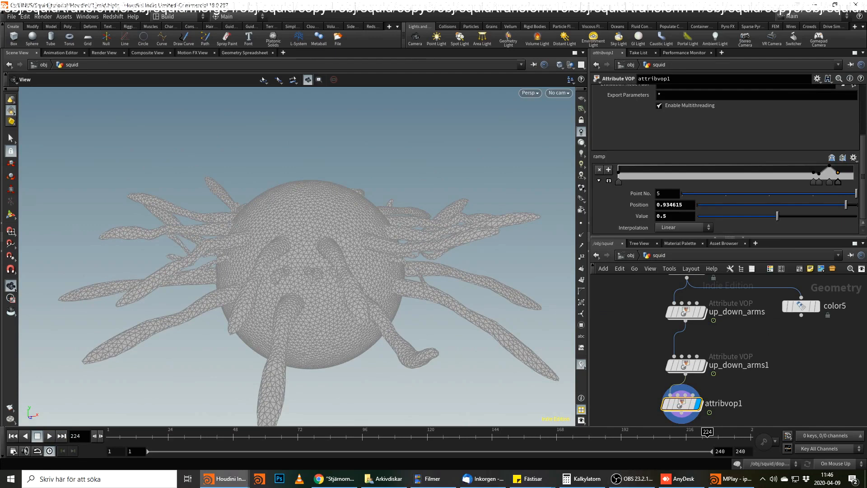
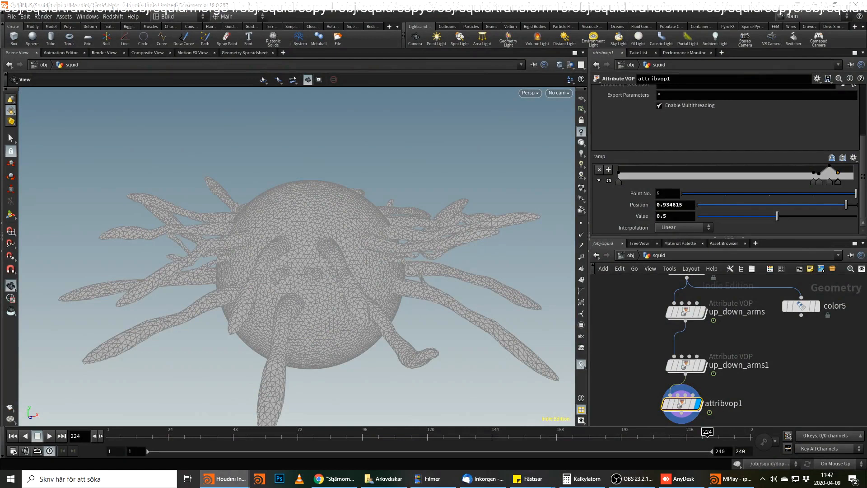
# Add a Transform node after attribvop1 and display its output.
pyautogui.press('f')
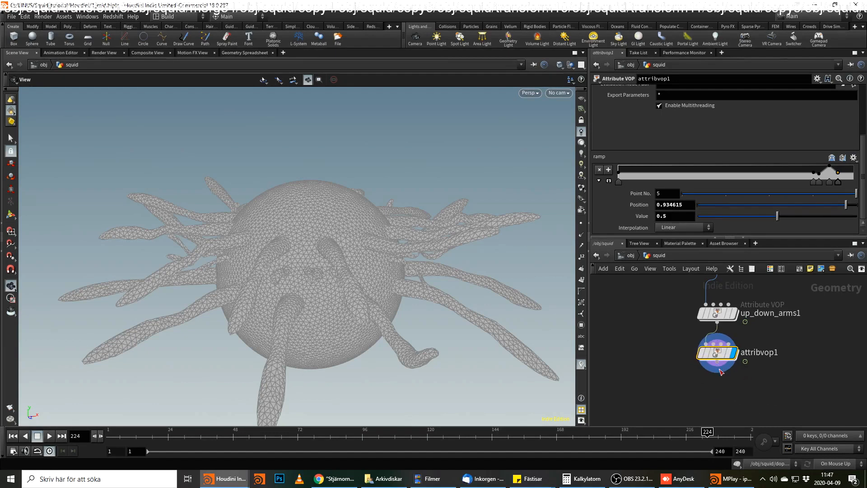
pyautogui.press('Tab')
pyautogui.write('transform')
pyautogui.press('Return')
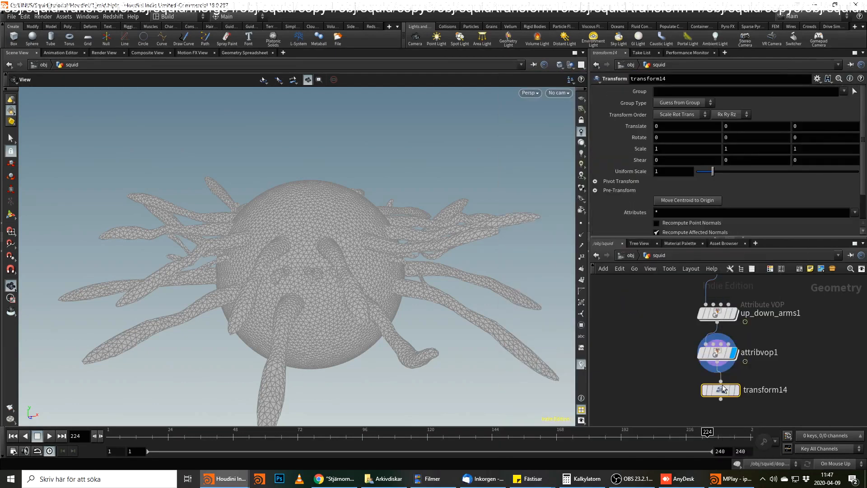
pyautogui.click(739, 391)
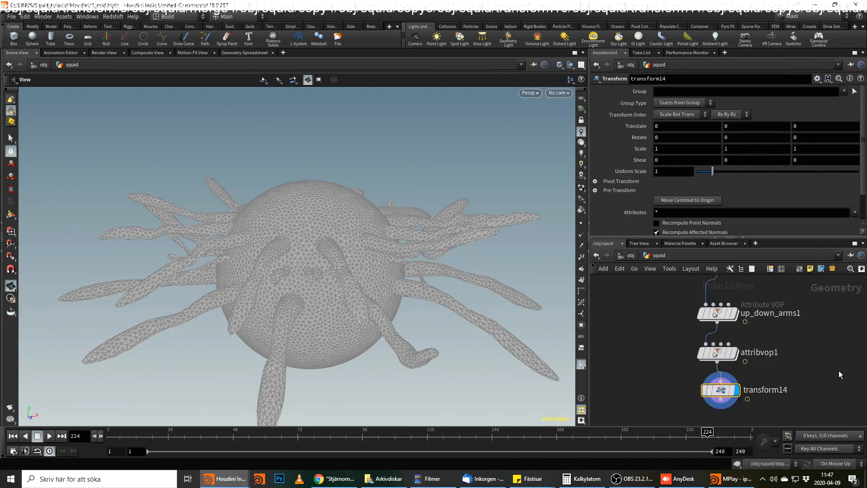
# Enter cos($F*4)*.25*rand($T) as the Transform node's Y rotation and play the animation.
pyautogui.doubleClick(728, 138)
pyautogui.write('cos($F*4)*.25*rand($T)')
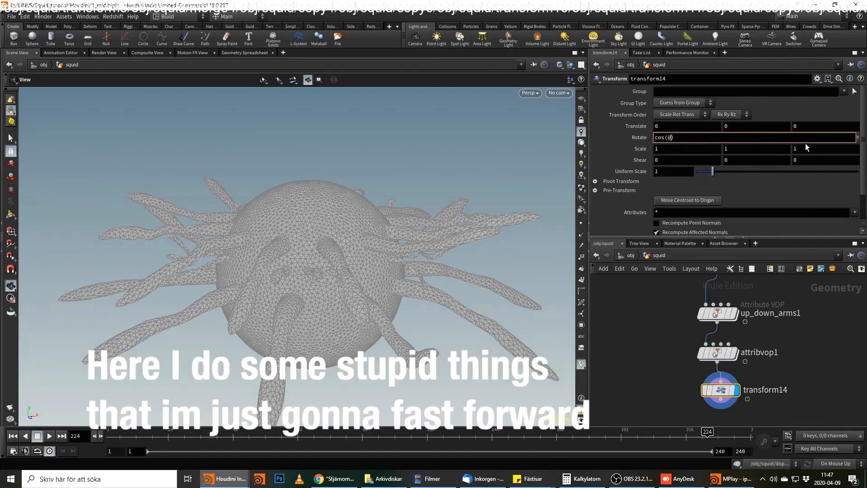
pyautogui.press('Return')
pyautogui.moveTo(708, 432); pyautogui.dragTo(77, 432)
pyautogui.click(49, 436)
# Try remapping the random part of the Y rotation expression with fit01 to the range -1 to 1.
pyautogui.click(763, 137)
pyautogui.press('BackSpace')
pyautogui.click(750, 138)
pyautogui.press('BackSpace')
pyautogui.press('BackSpace')
pyautogui.click(49, 436)
pyautogui.click(759, 137)
pyautogui.write('fit01(,-1,1)')
pyautogui.press('Return')
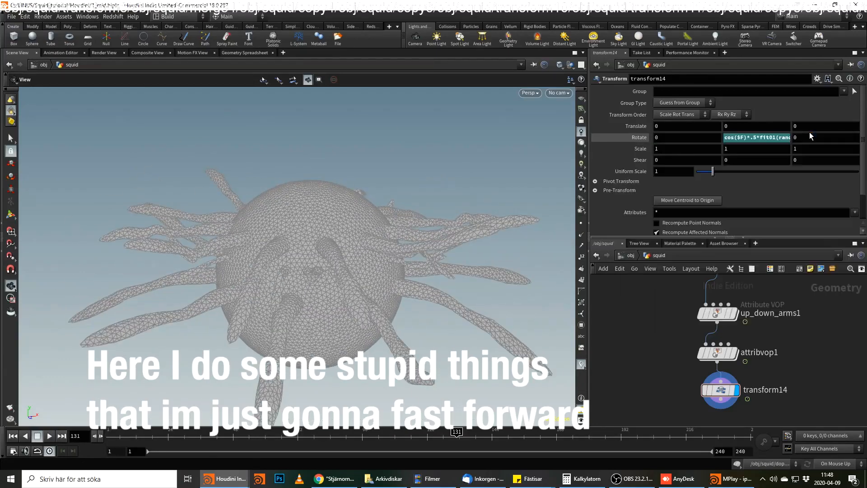
# Simplify the Y rotation expression to cos($F*4)*5, then play and scrub the animation to check the shake.
pyautogui.click(49, 436)
pyautogui.click(744, 137)
pyautogui.write('/5')
pyautogui.press('Return')
pyautogui.click(49, 436)
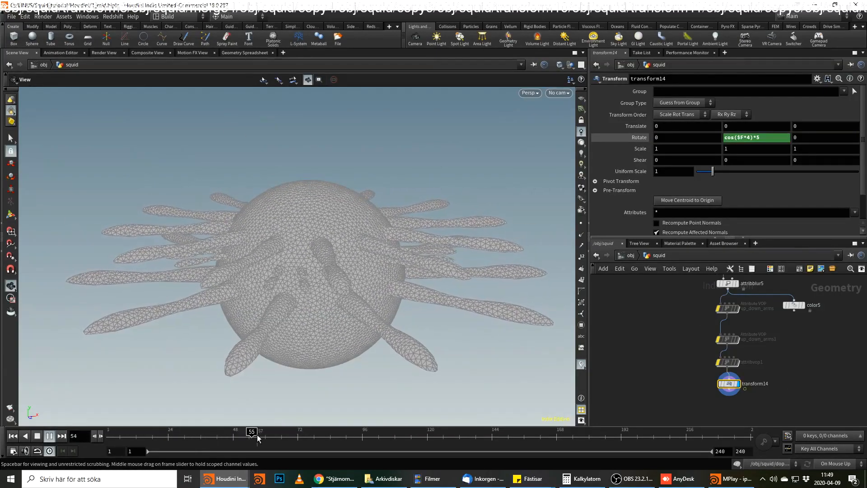
pyautogui.moveTo(263, 437)
pyautogui.mouseDown()
pyautogui.moveTo(487, 434)
pyautogui.moveTo(192, 442)
pyautogui.mouseUp()
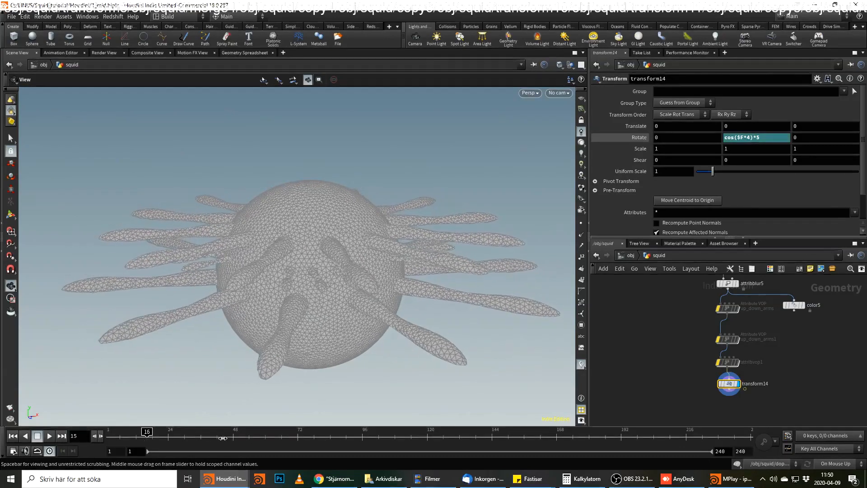
# Change the Y rotation expression to cos($F*4)*.5, play the animation from the start and stop at frame 130.
pyautogui.click(756, 137)
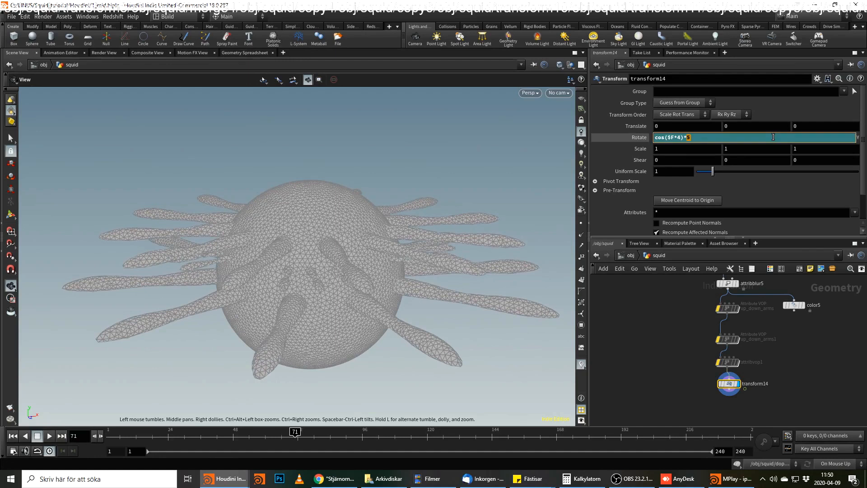
pyautogui.write('.5')
pyautogui.press('Return')
pyautogui.click(12, 436)
pyautogui.click(45, 436)
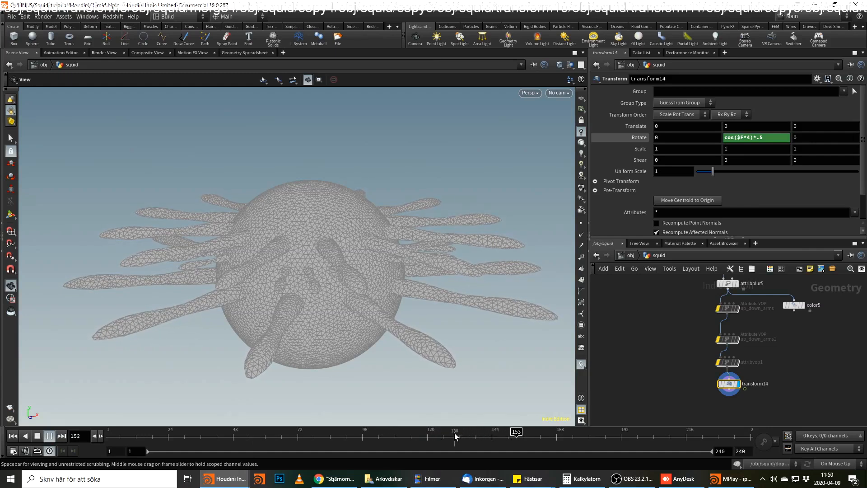
pyautogui.click(455, 437)
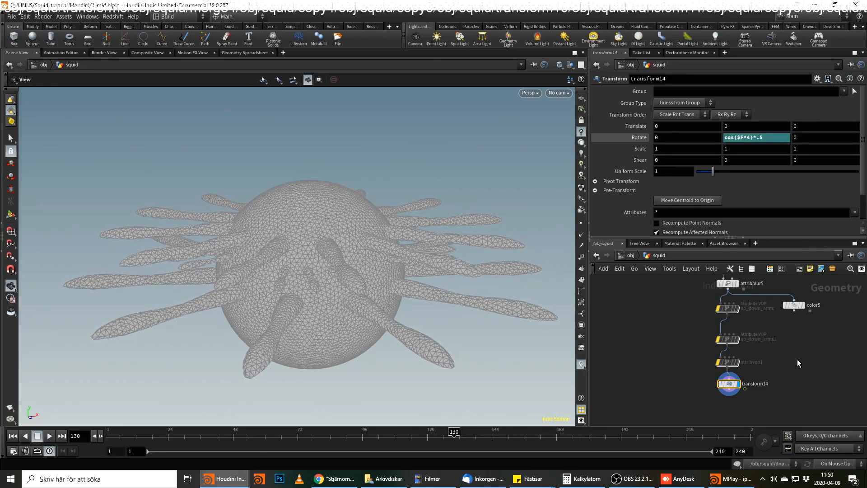
# Re-enable the bypassed up_down_arms, up_down_arms1 and attribvop1 nodes together.
pyautogui.moveTo(797, 359); pyautogui.dragTo(769, 322, button='middle')
pyautogui.moveTo(771, 282); pyautogui.dragTo(771, 330, button='middle')
pyautogui.click(736, 319)
pyautogui.moveTo(734, 318); pyautogui.dragTo(595, 334)
pyautogui.moveTo(623, 304); pyautogui.dragTo(705, 379)
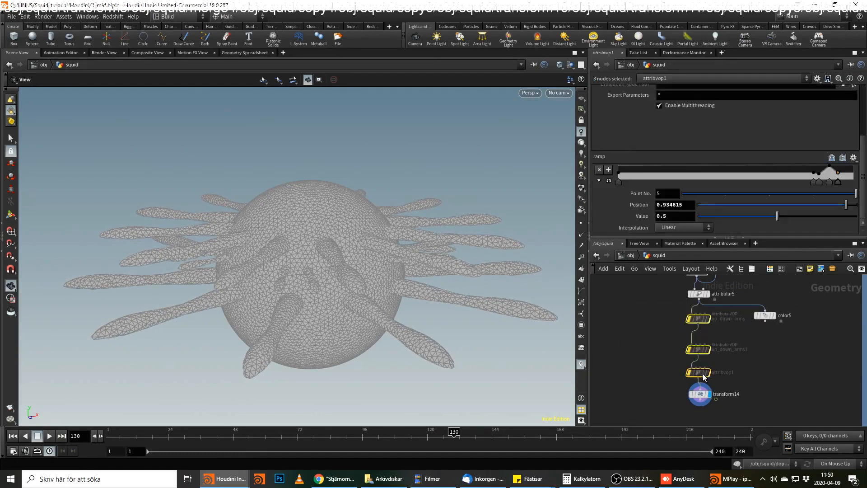
pyautogui.moveTo(761, 381); pyautogui.dragTo(771, 342, button='middle')
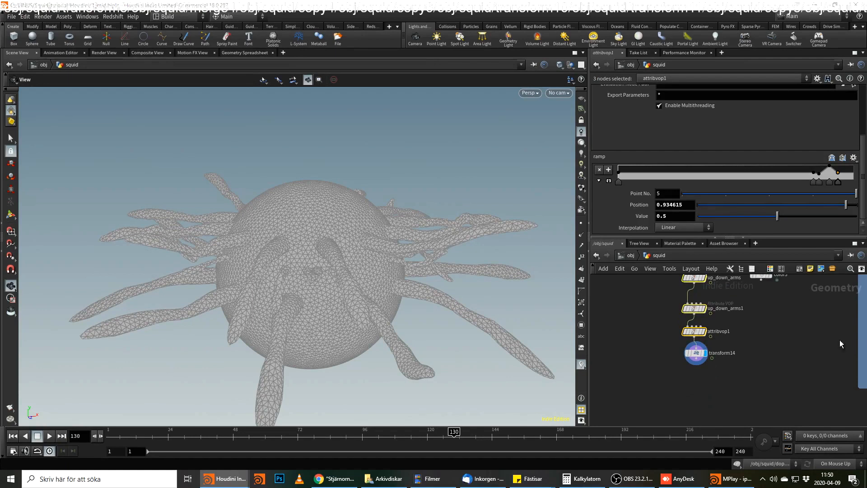
# Place a new Merge node in the empty space between the animation chain and the blue network box.
pyautogui.scroll(-3, 738, 356)
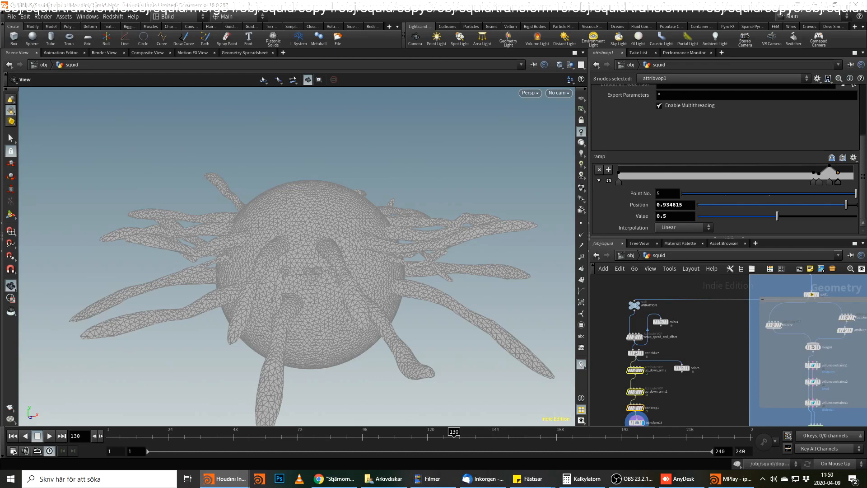
pyautogui.click(718, 348)
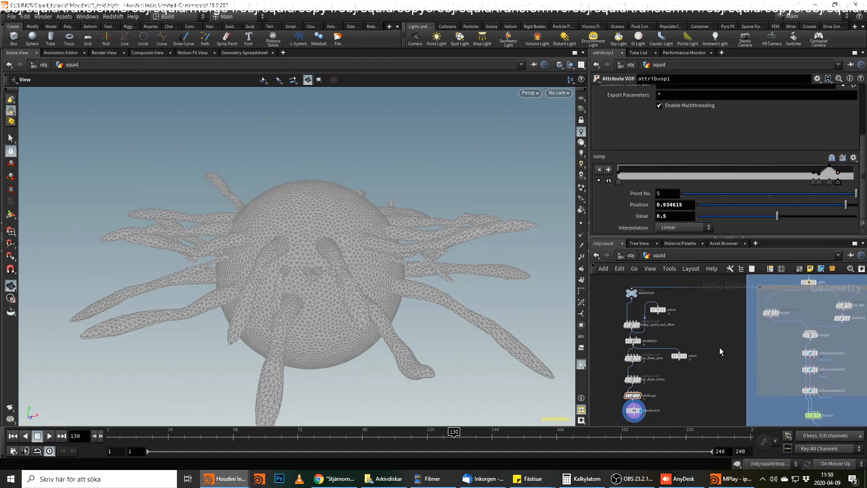
pyautogui.press('Tab')
pyautogui.write('mer')
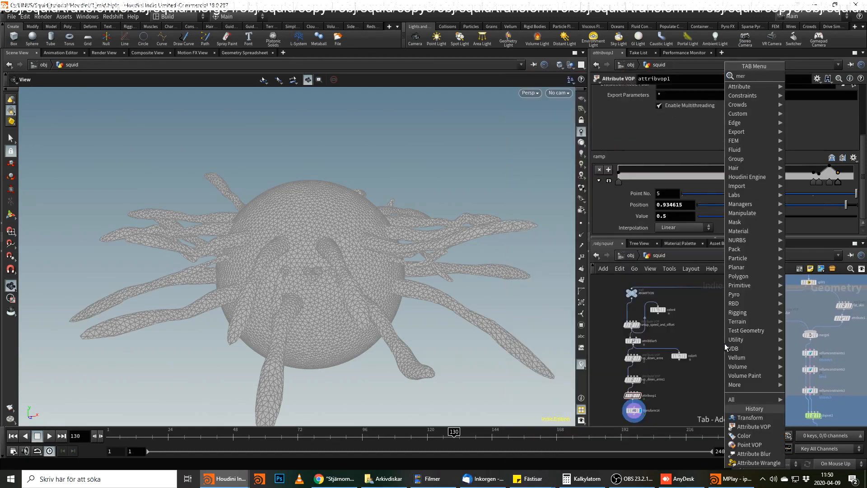
pyautogui.press('Return')
pyautogui.click(724, 343)
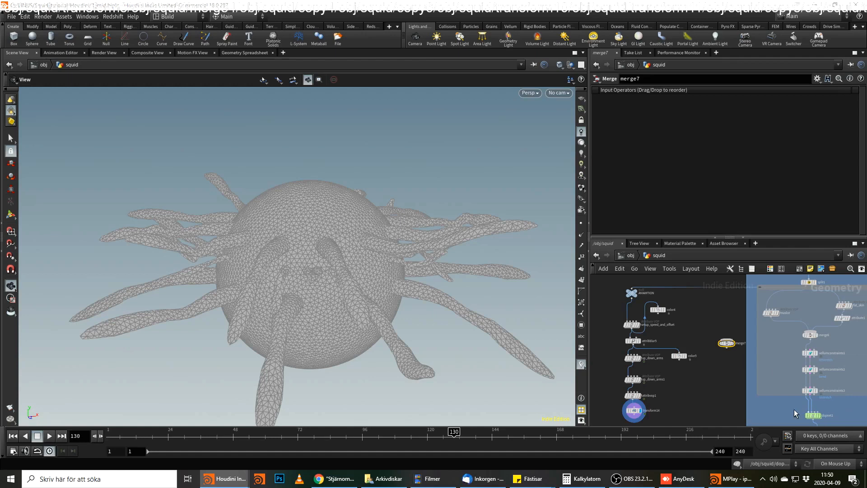
# Connect the outputs of transform14 and split1 to the new Merge node and display it.
pyautogui.click(635, 419)
pyautogui.click(720, 332)
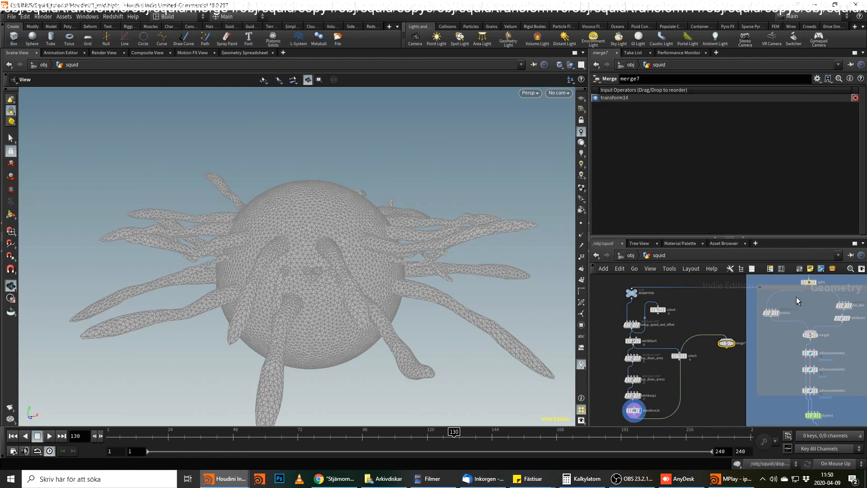
pyautogui.click(813, 287)
pyautogui.click(731, 332)
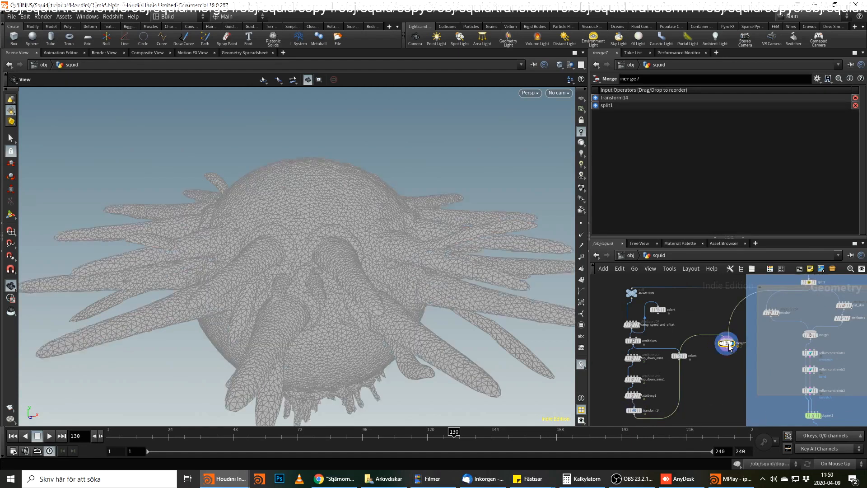
# Show point numbers and compare the numbering and node info of merge6 and merge7.
pyautogui.click(584, 258)
pyautogui.moveTo(364, 318); pyautogui.dragTo(526, 237, button='right')
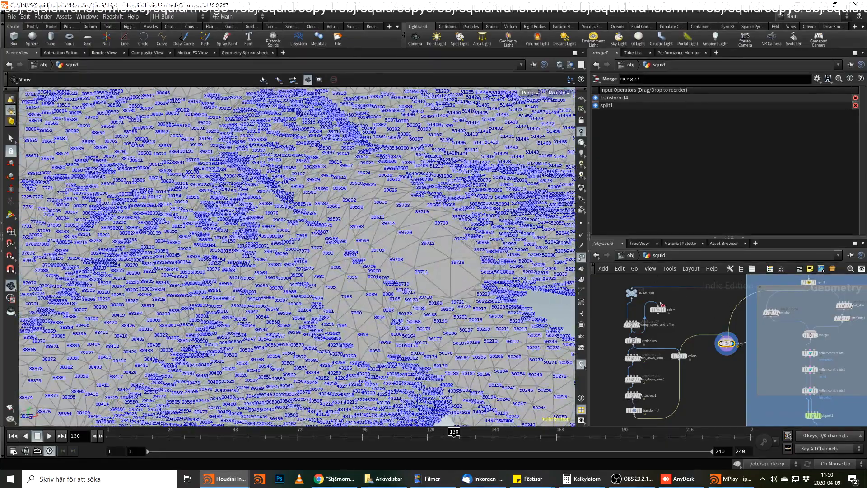
pyautogui.moveTo(735, 308); pyautogui.dragTo(717, 332, button='middle')
pyautogui.click(798, 306)
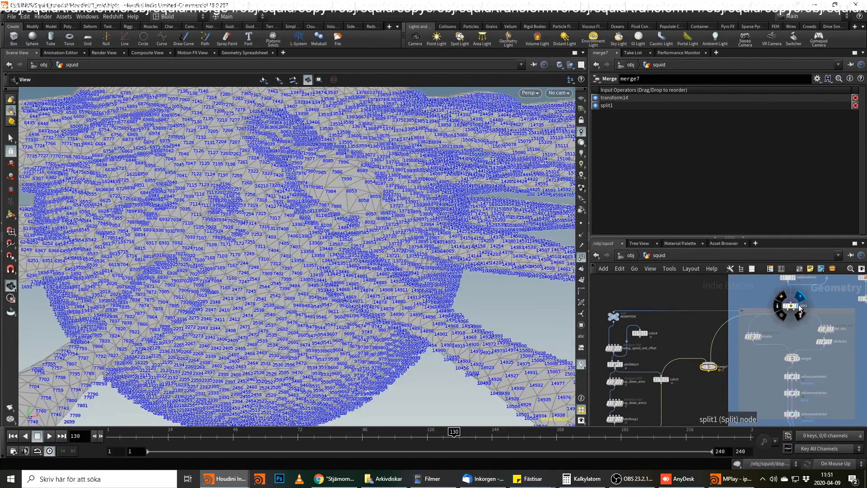
pyautogui.click(801, 361)
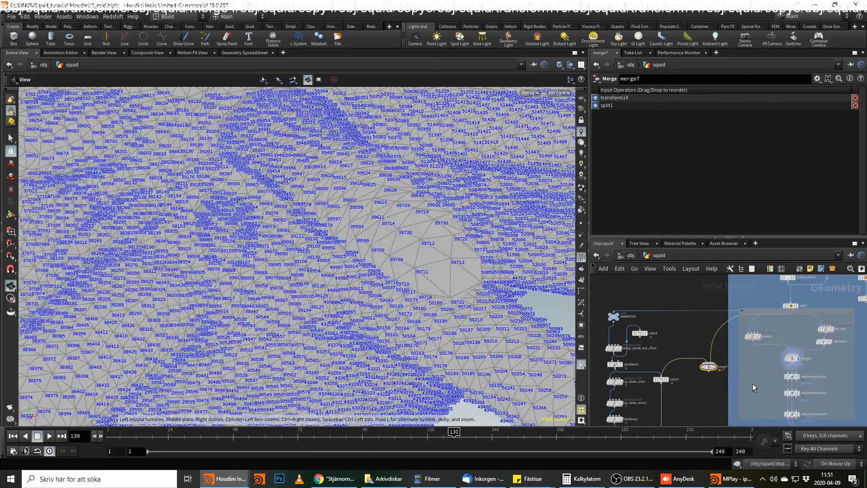
pyautogui.click(719, 371)
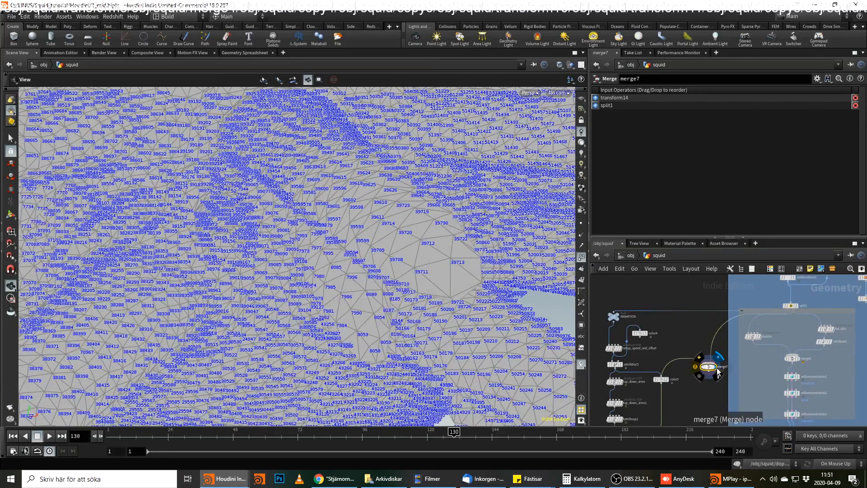
pyautogui.click(800, 361)
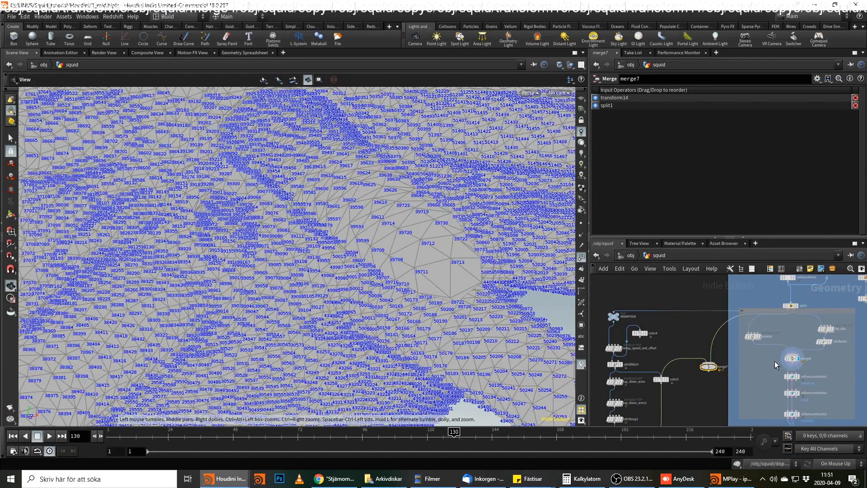
pyautogui.middleClick(794, 360)
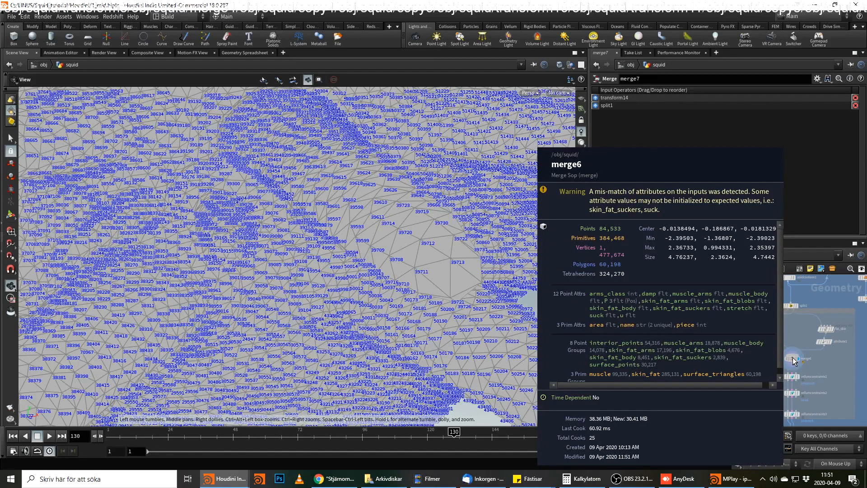
pyautogui.middleClick(710, 368)
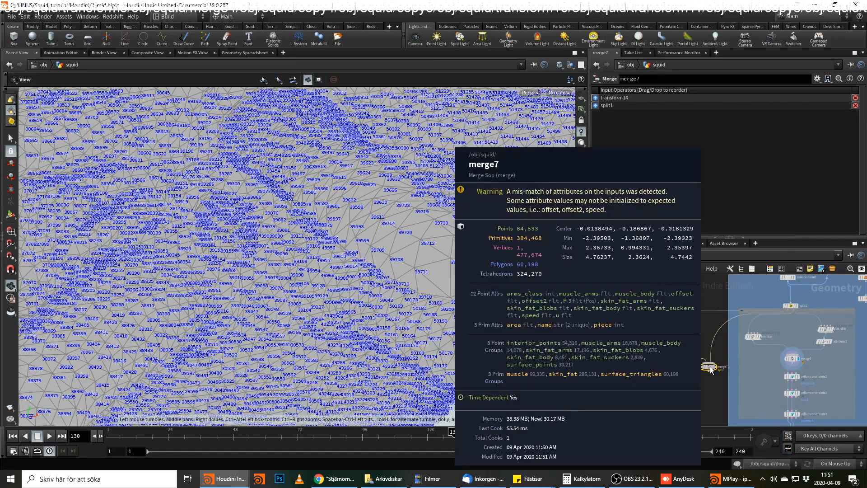
# Move merge7 down so it sits below and beside transform14 in the network.
pyautogui.moveTo(717, 398); pyautogui.dragTo(714, 384, button='middle')
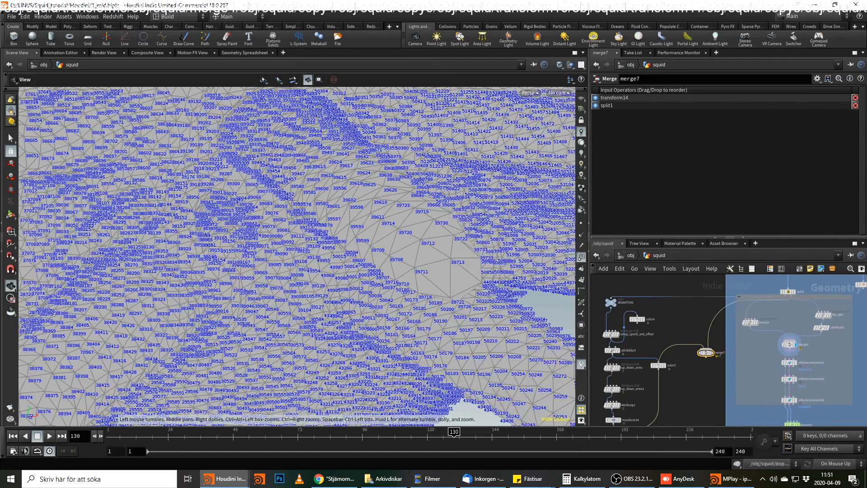
pyautogui.click(707, 360)
pyautogui.moveTo(706, 386); pyautogui.dragTo(719, 330, button='middle')
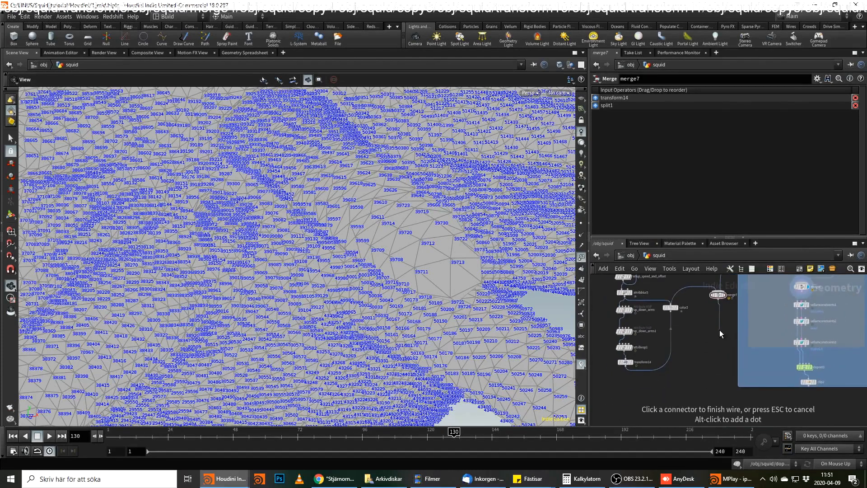
pyautogui.moveTo(722, 294); pyautogui.dragTo(712, 395)
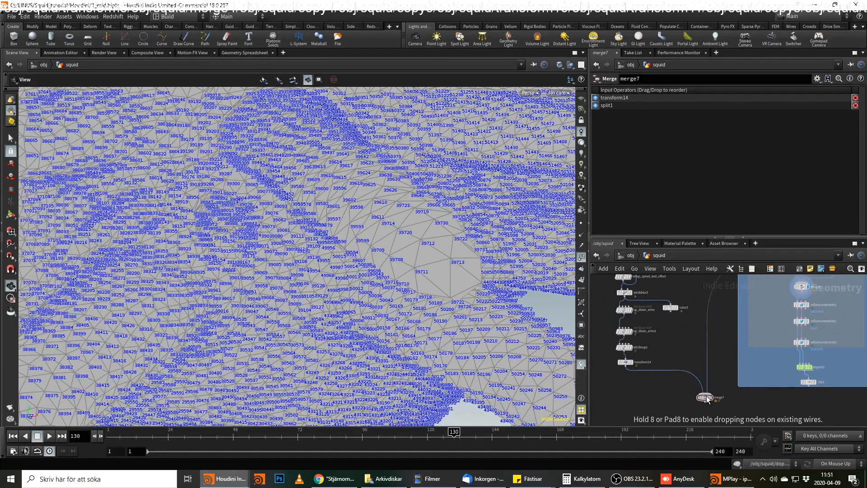
pyautogui.moveTo(733, 373); pyautogui.dragTo(744, 341, button='middle')
pyautogui.moveTo(723, 362); pyautogui.dragTo(705, 359)
# Add a Normal node after merge7, display it, and set Add Normals to to Points.
pyautogui.click(703, 361)
pyautogui.click(706, 375)
pyautogui.write('normal')
pyautogui.press('Return')
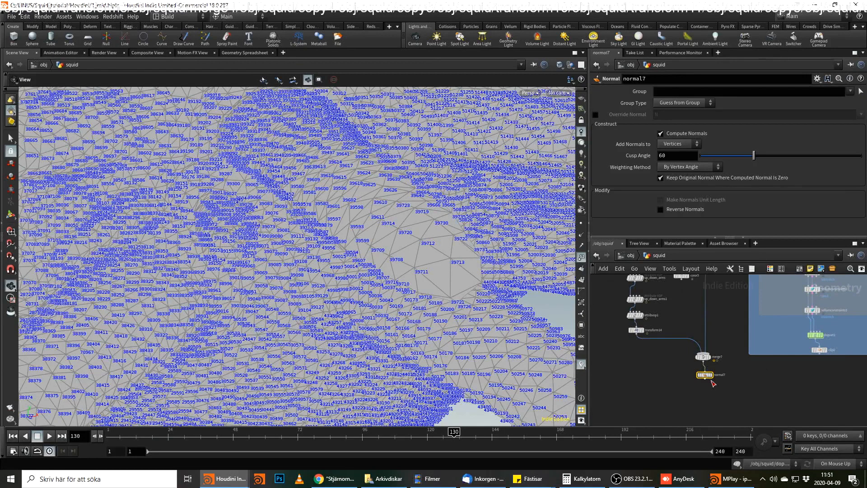
pyautogui.click(711, 375)
pyautogui.click(705, 382)
pyautogui.click(710, 388)
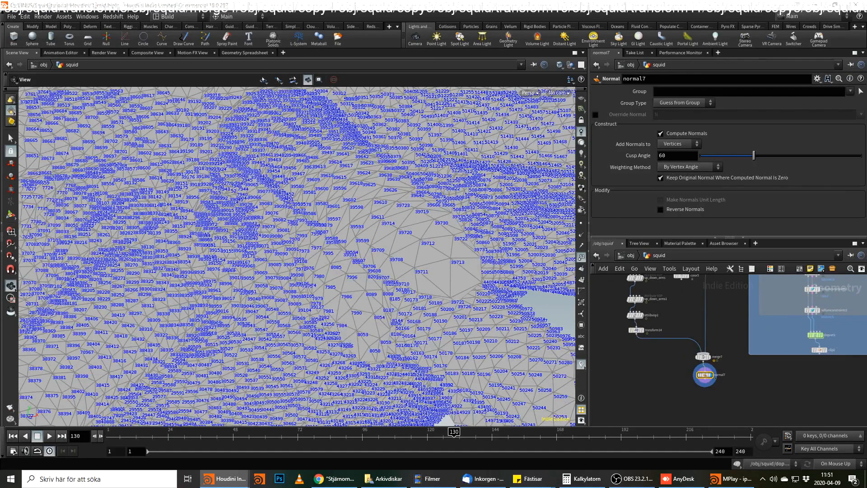
pyautogui.click(679, 144)
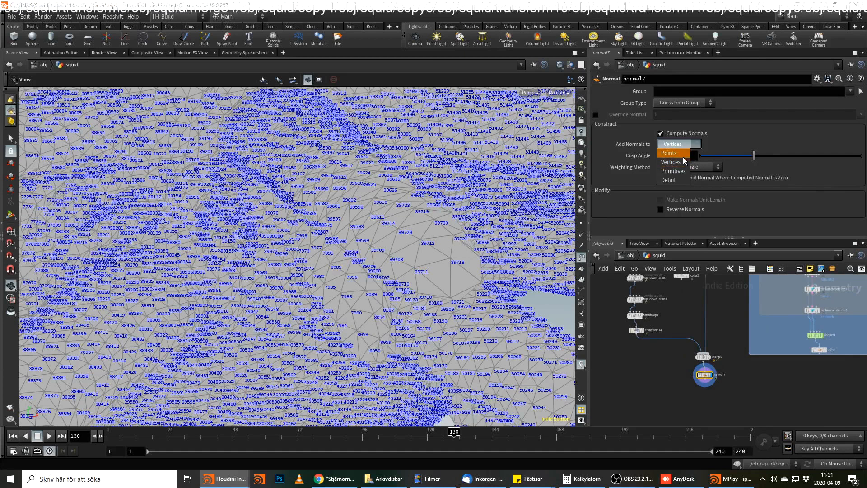
pyautogui.click(684, 158)
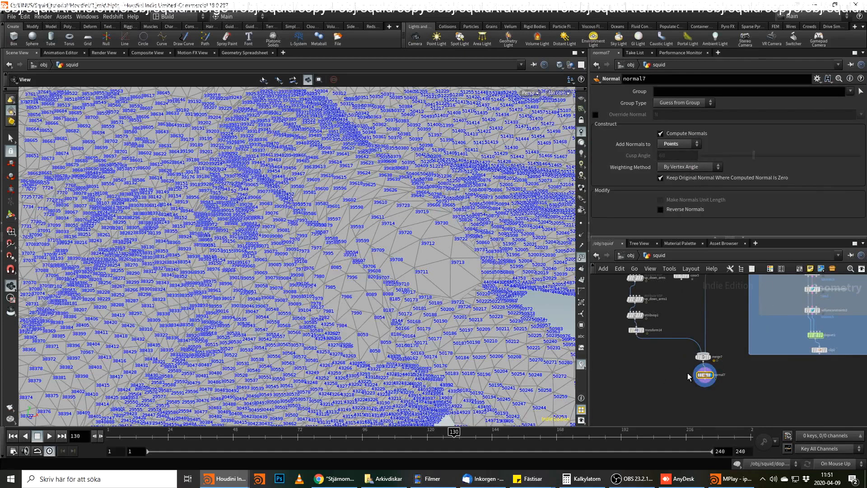
# Add a Null node after normal7, name it OUT_ANIMATED_MUSCLE, and display it.
pyautogui.scroll(3, 688, 376)
pyautogui.press('Tab')
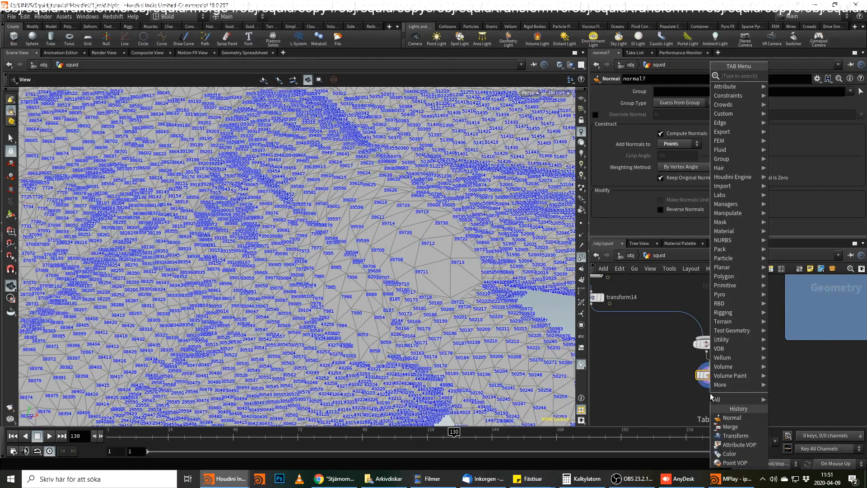
pyautogui.write('null')
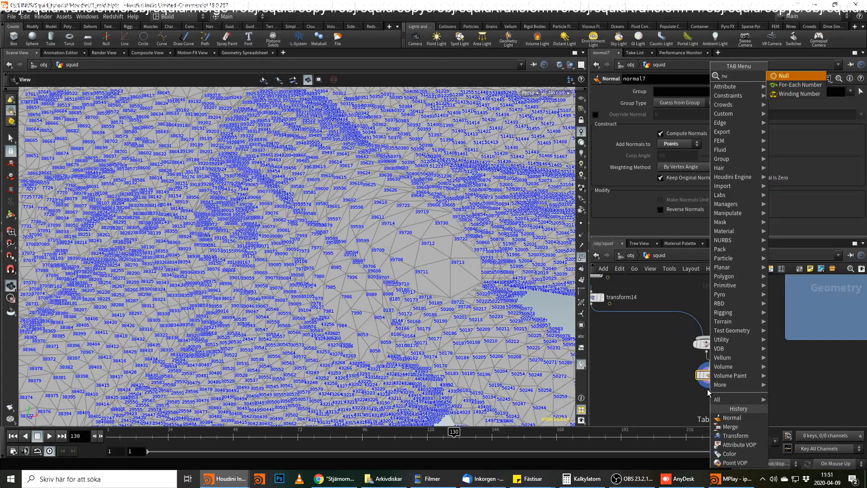
pyautogui.press('Return')
pyautogui.doubleClick(728, 403)
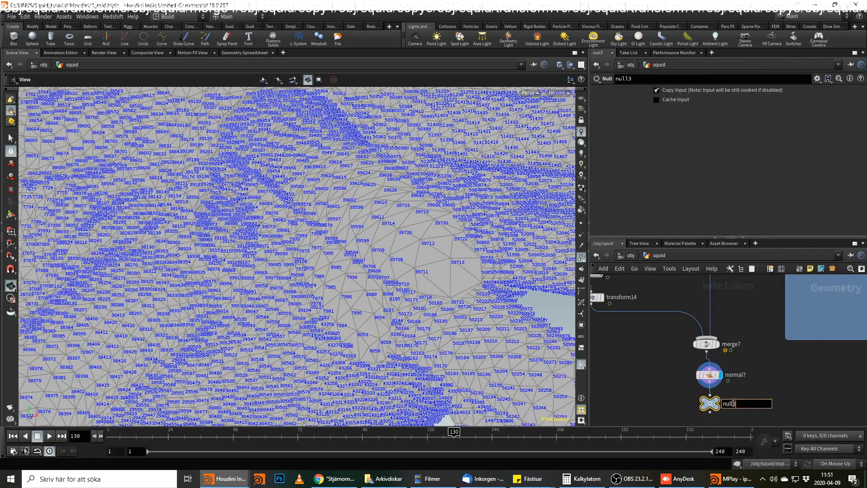
pyautogui.write('OUT_ANIMATED_MUSCLE')
pyautogui.press('Return')
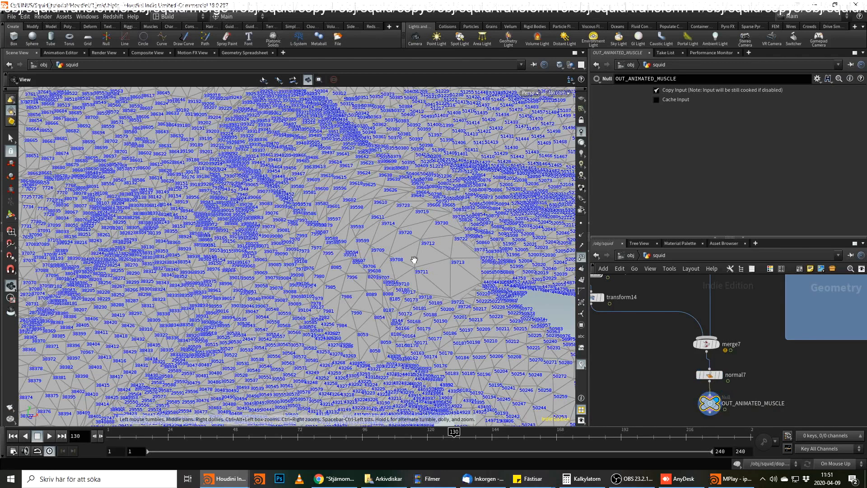
# Hide the point numbers and scrub the timeline to frame 152 to review the animated squid.
pyautogui.click(583, 258)
pyautogui.click(300, 437)
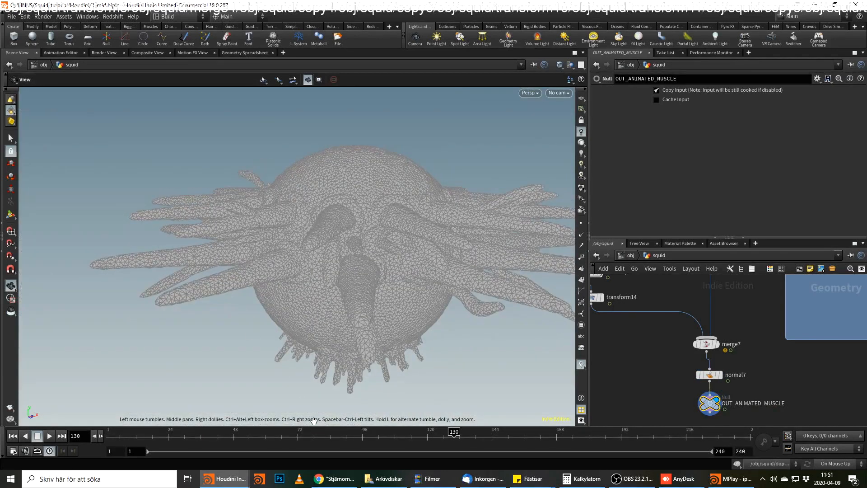
pyautogui.moveTo(281, 438); pyautogui.dragTo(514, 445)
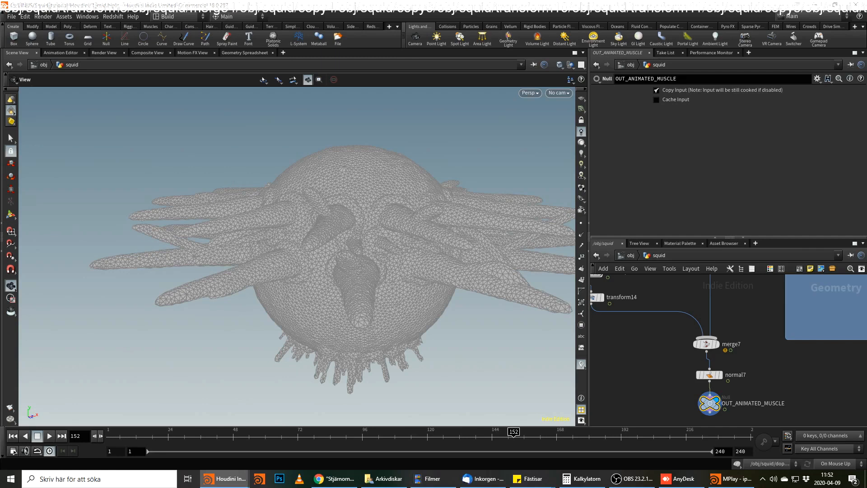
# Add another Merge node beside merge7 and connect one output of split1 to it, undoing the stray network dot.
pyautogui.moveTo(748, 299); pyautogui.dragTo(760, 363, button='middle')
pyautogui.scroll(-2, 760, 362)
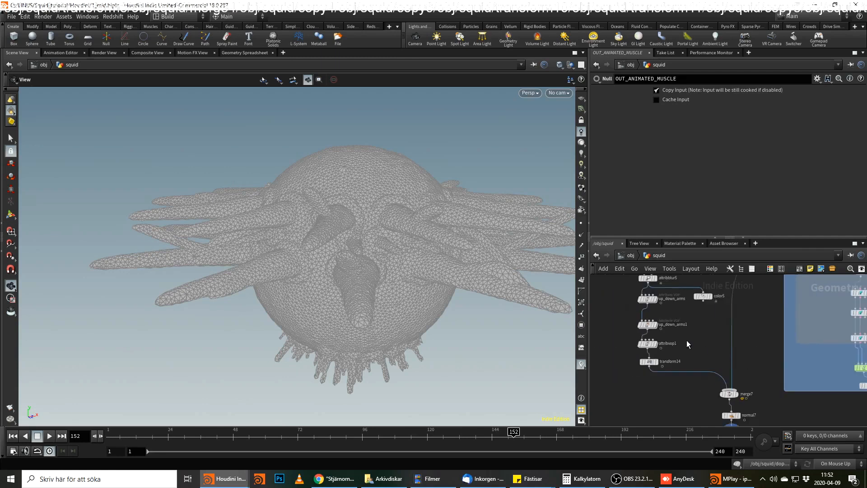
pyautogui.scroll(-1, 686, 340)
pyautogui.moveTo(692, 337); pyautogui.dragTo(657, 362, button='middle')
pyautogui.moveTo(713, 392); pyautogui.dragTo(701, 312, button='middle')
pyautogui.moveTo(665, 354); pyautogui.dragTo(703, 333)
pyautogui.hotkey('ctrl', 'z')
pyautogui.moveTo(695, 329); pyautogui.dragTo(694, 365, button='middle')
pyautogui.scroll(-3, 693, 353)
pyautogui.scroll(1, 725, 326)
pyautogui.scroll(3, 725, 316)
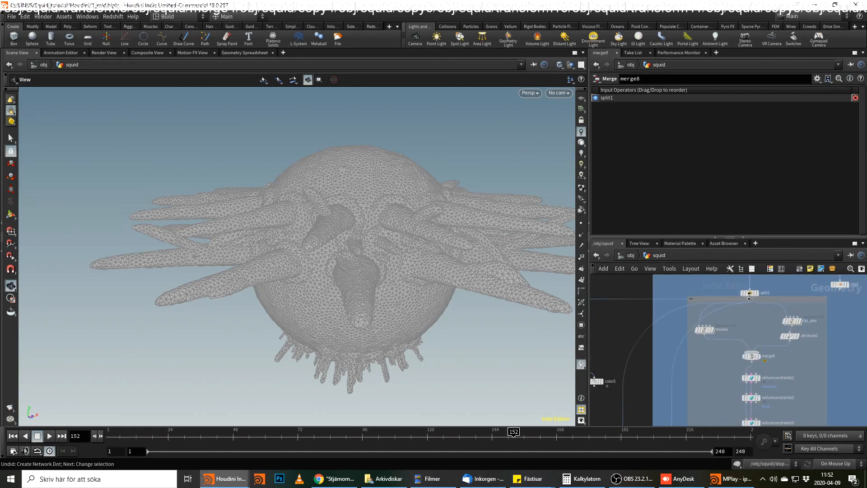
# Connect the other output of split1 to merge8 and swap the order of its two inputs.
pyautogui.scroll(3, 746, 303)
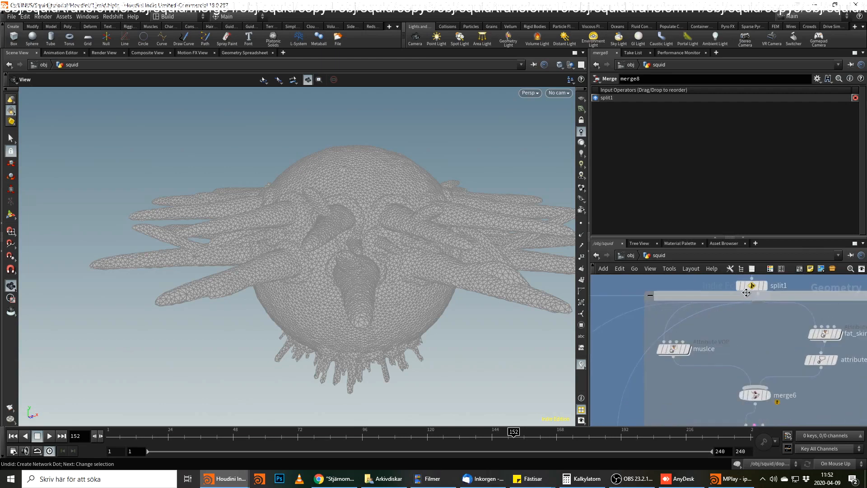
pyautogui.click(751, 294)
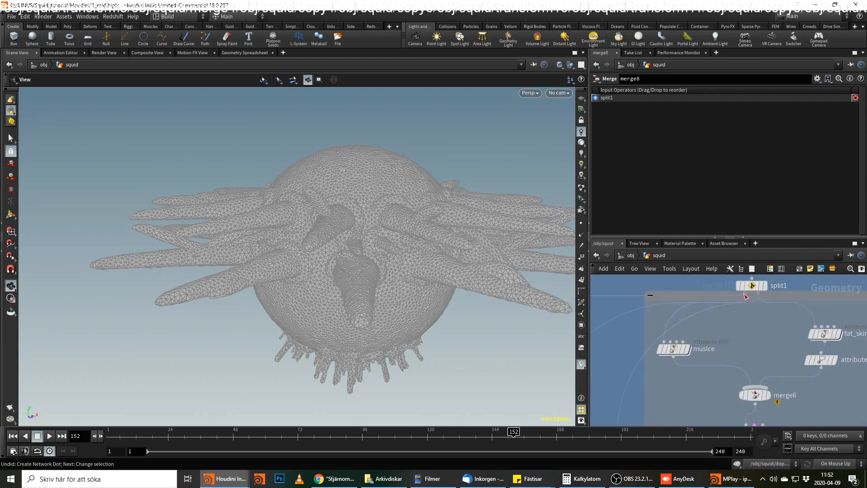
pyautogui.moveTo(646, 354); pyautogui.dragTo(712, 288, button='middle')
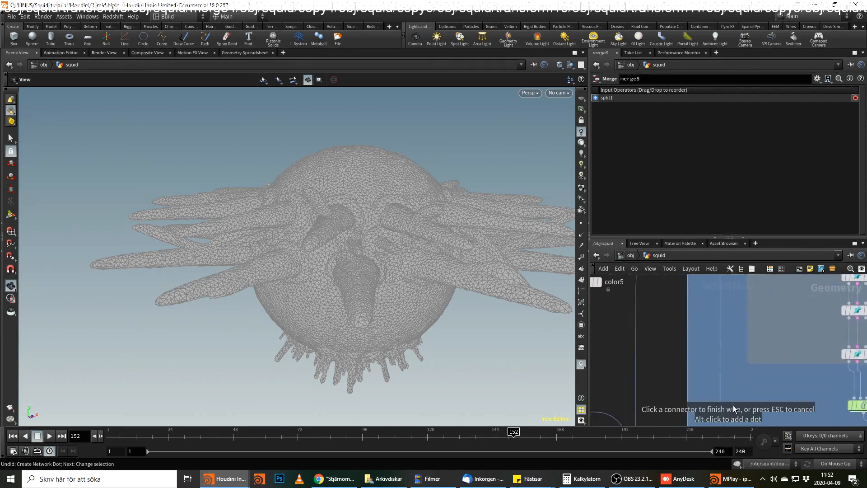
pyautogui.click(729, 386)
pyautogui.moveTo(729, 386); pyautogui.dragTo(728, 383)
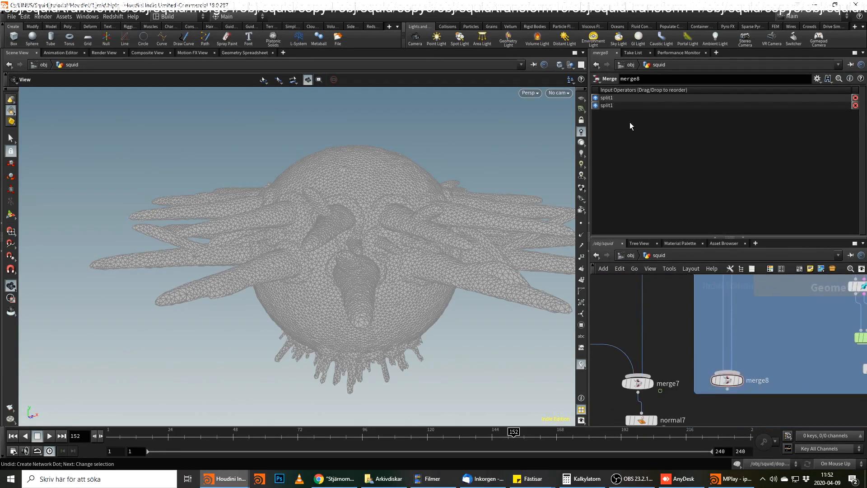
pyautogui.moveTo(610, 103); pyautogui.dragTo(609, 109)
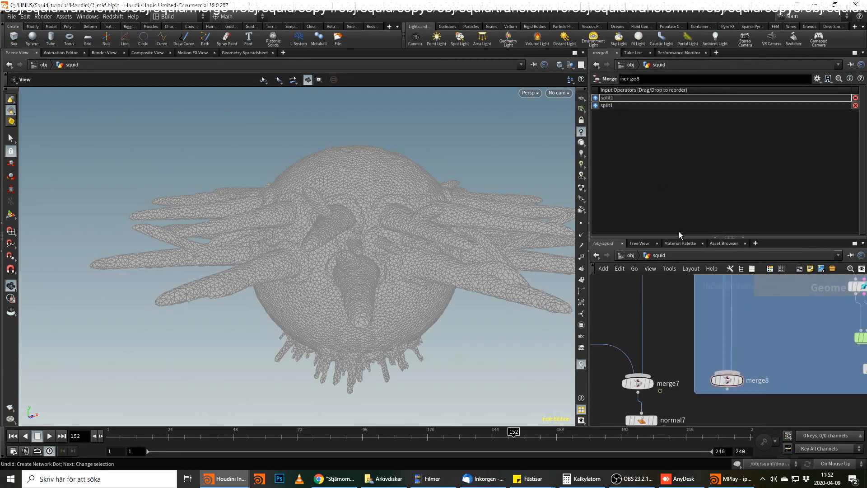
# Display merge8 and show point numbers close up at the tip of an arm.
pyautogui.click(741, 381)
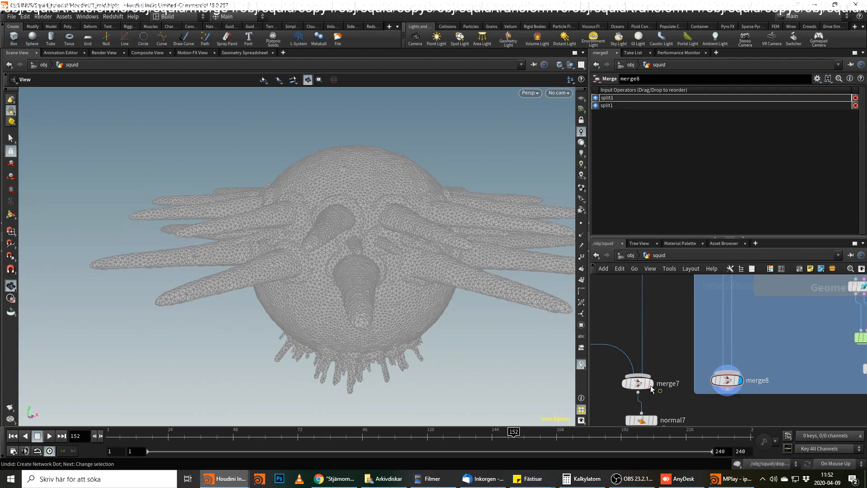
pyautogui.moveTo(479, 290); pyautogui.dragTo(400, 328, button='middle')
pyautogui.moveTo(399, 328); pyautogui.dragTo(617, 200, button='right')
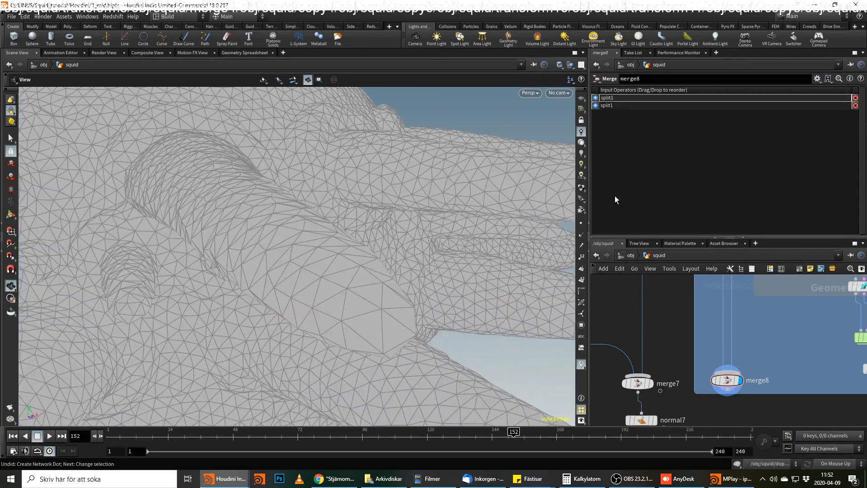
pyautogui.moveTo(530, 289); pyautogui.dragTo(288, 244)
pyautogui.moveTo(288, 244); pyautogui.dragTo(294, 259, button='middle')
pyautogui.moveTo(294, 259); pyautogui.dragTo(572, 283, button='right')
pyautogui.click(581, 256)
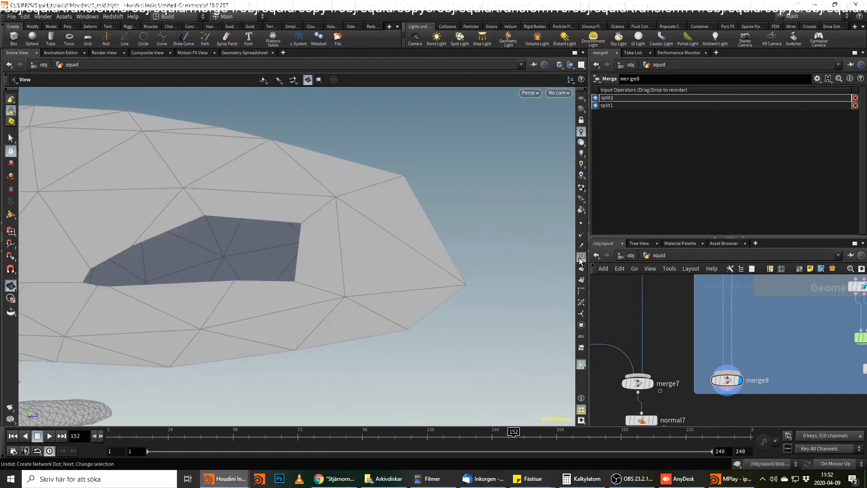
# Swap merge8's two split1 inputs and compare its point numbering with merge7.
pyautogui.click(654, 384)
pyautogui.click(742, 381)
pyautogui.moveTo(614, 100); pyautogui.dragTo(616, 110)
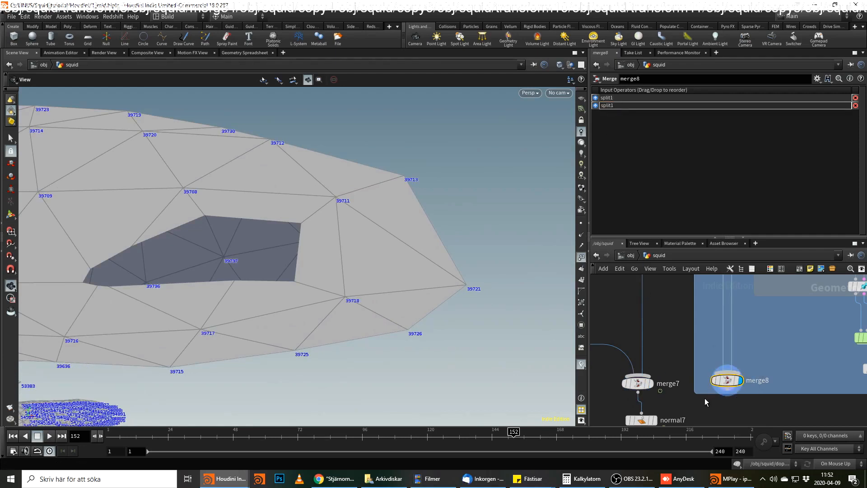
pyautogui.click(651, 383)
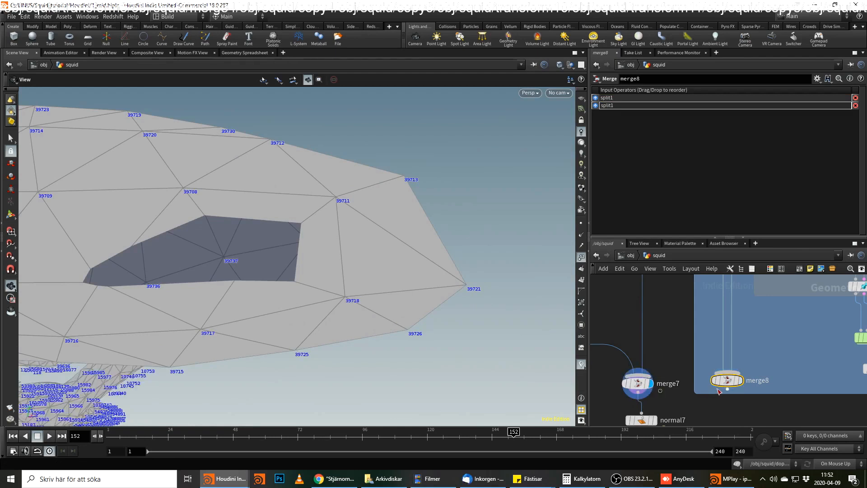
pyautogui.click(743, 383)
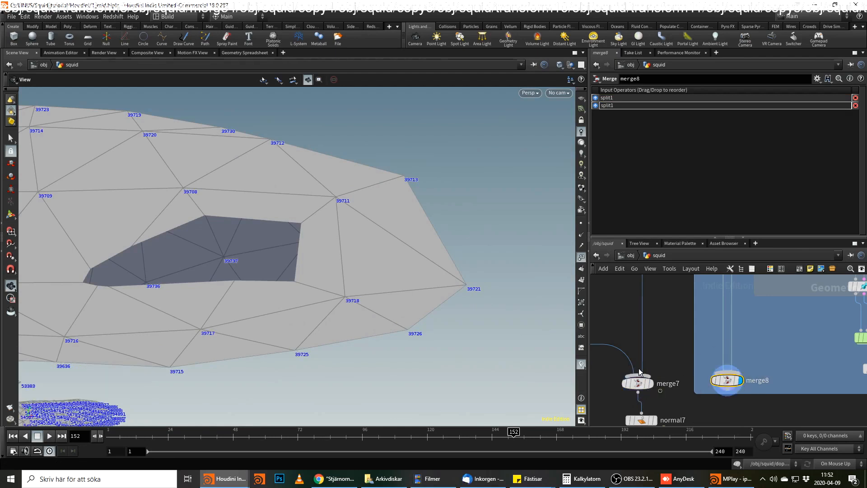
# Add a Normal node after merge8 and set Add Normals to to Points.
pyautogui.click(728, 395)
pyautogui.press('Tab')
pyautogui.moveTo(732, 384)
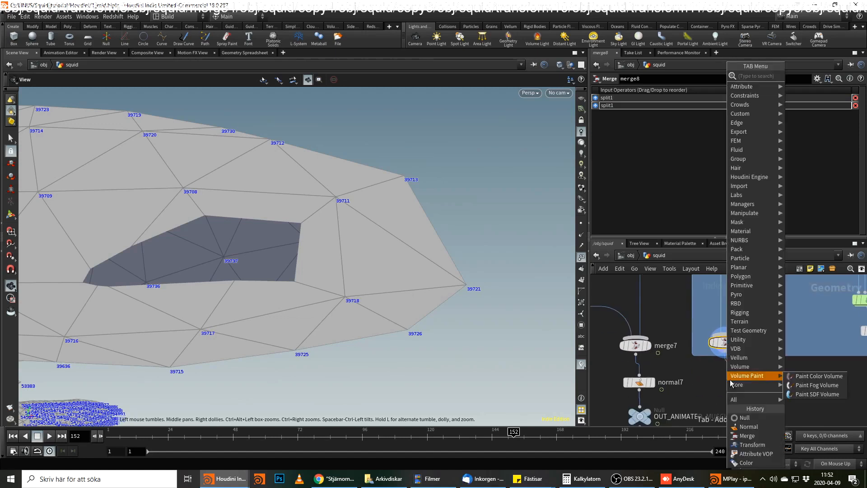
pyautogui.write('normal')
pyautogui.press('Return')
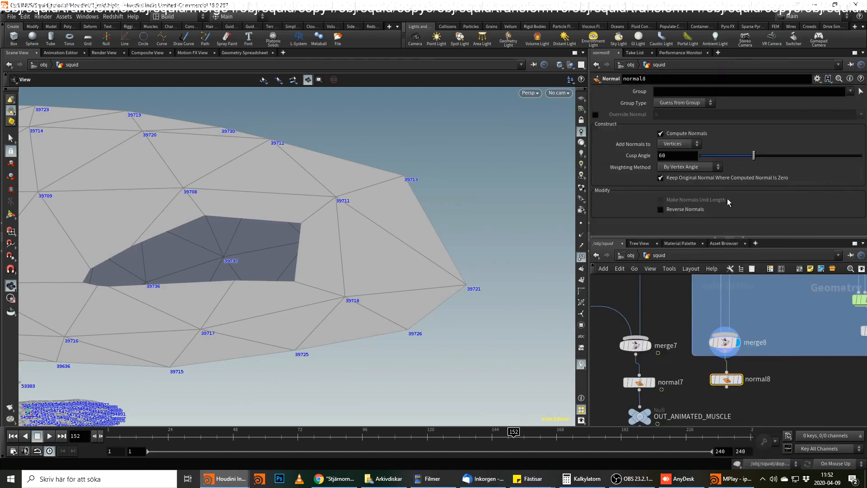
pyautogui.click(680, 144)
pyautogui.click(674, 144)
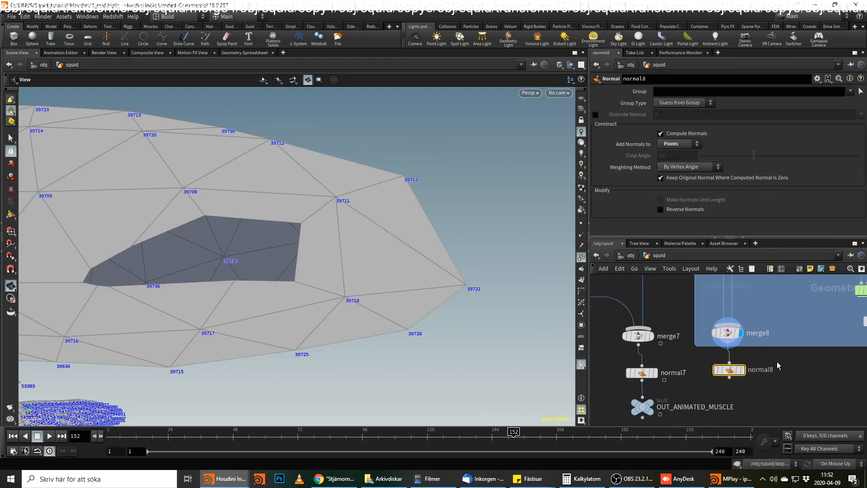
# Duplicate the OUT_ANIMATED_MUSCLE null, connect the copy to normal8, rename it OUT_STATIC_MUSCLE1, and align it below normal8.
pyautogui.moveTo(643, 361); pyautogui.dragTo(732, 362)
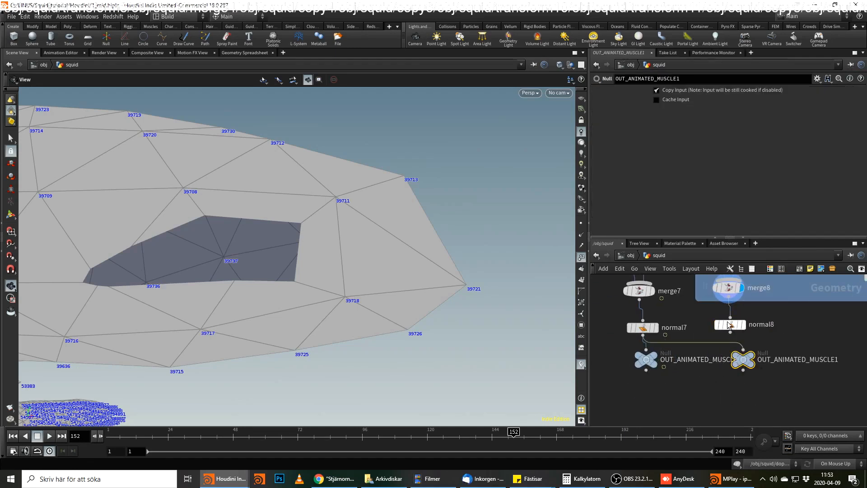
pyautogui.moveTo(730, 332); pyautogui.dragTo(776, 360)
pyautogui.doubleClick(753, 359)
pyautogui.write('STA')
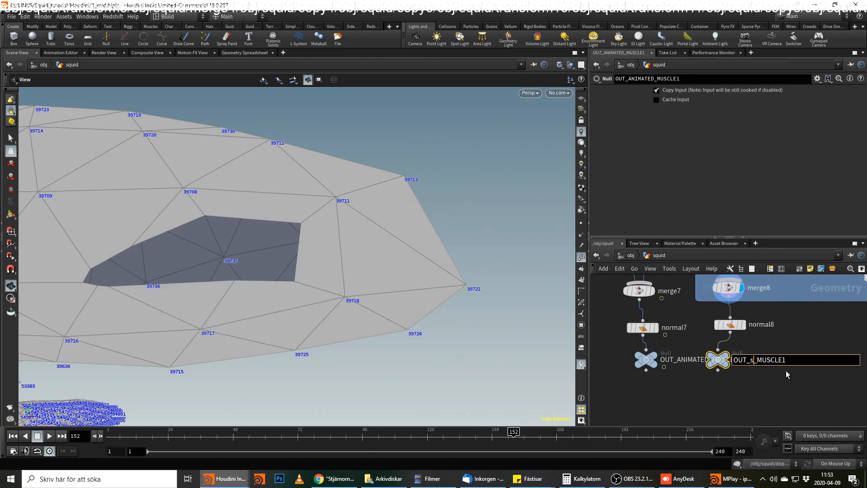
pyautogui.write('TIC')
pyautogui.press('Return')
pyautogui.moveTo(813, 375); pyautogui.dragTo(782, 374, button='middle')
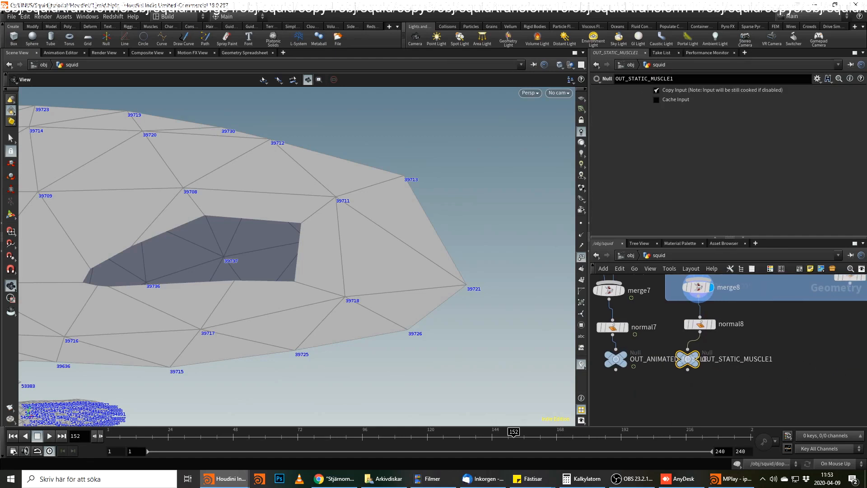
pyautogui.moveTo(687, 361); pyautogui.dragTo(708, 364)
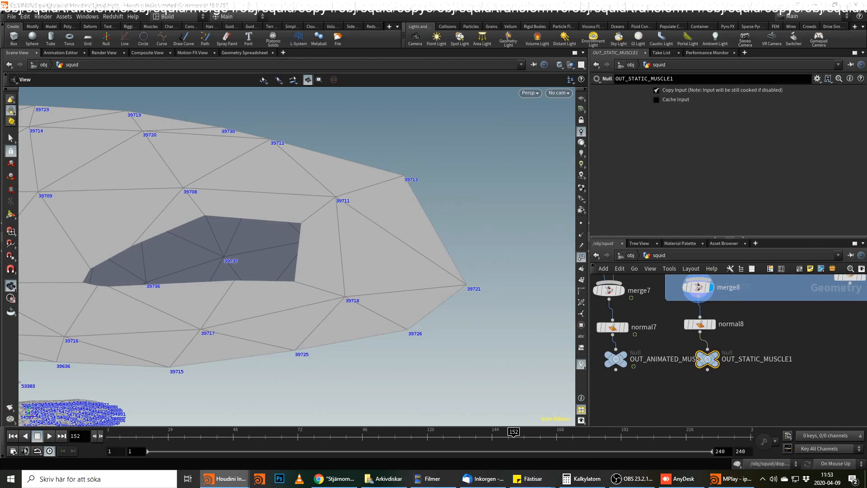
# Return the timeline to frame 1 and display dopnet1 below the Vellum constraints.
pyautogui.moveTo(834, 347); pyautogui.dragTo(717, 416, button='middle')
pyautogui.scroll(-3, 722, 396)
pyautogui.moveTo(122, 433); pyautogui.dragTo(109, 431)
pyautogui.scroll(2, 750, 321)
pyautogui.moveTo(743, 318); pyautogui.dragTo(742, 370, button='middle')
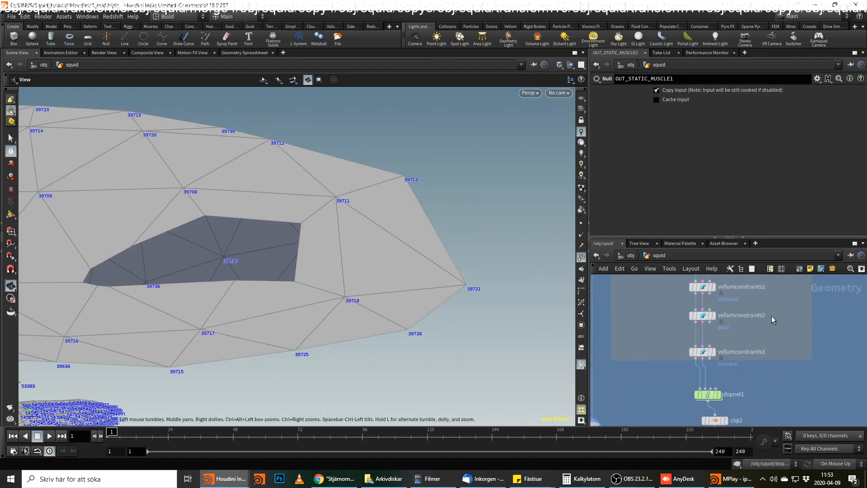
pyautogui.moveTo(780, 320); pyautogui.dragTo(773, 401, button='middle')
pyautogui.moveTo(684, 302); pyautogui.dragTo(685, 317, button='middle')
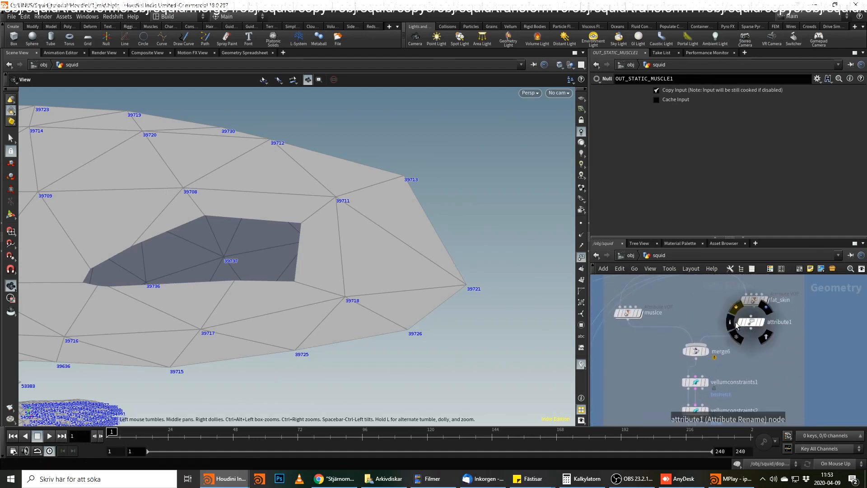
pyautogui.moveTo(760, 385)
pyautogui.mouseDown(button='middle')
pyautogui.moveTo(761, 285)
pyautogui.moveTo(764, 319)
pyautogui.mouseUp(button='middle')
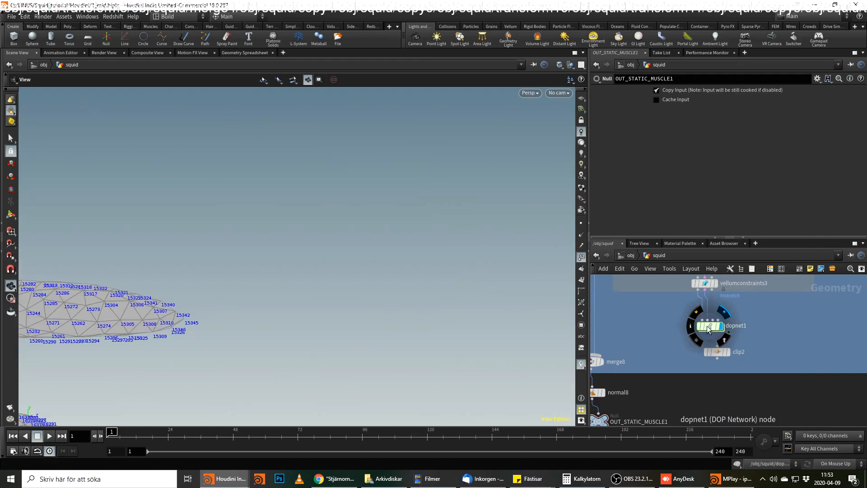
# Hide the point numbers and bring the whole simulated squid into view above the ground plane.
pyautogui.click(582, 257)
pyautogui.moveTo(255, 277); pyautogui.dragTo(47, 333, button='right')
pyautogui.moveTo(229, 280); pyautogui.dragTo(482, 188, button='middle')
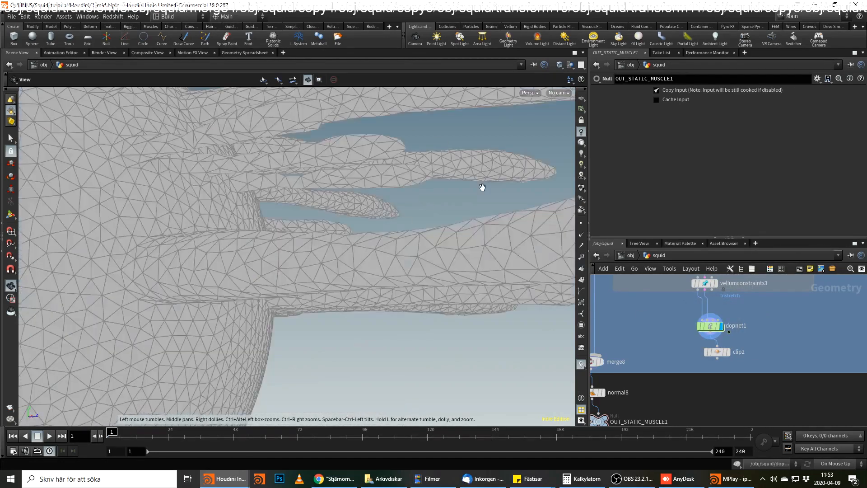
pyautogui.moveTo(482, 187); pyautogui.dragTo(265, 304, button='right')
pyautogui.moveTo(265, 304); pyautogui.dragTo(380, 246, button='middle')
pyautogui.moveTo(380, 246); pyautogui.dragTo(325, 306, button='right')
pyautogui.moveTo(325, 306); pyautogui.dragTo(384, 294)
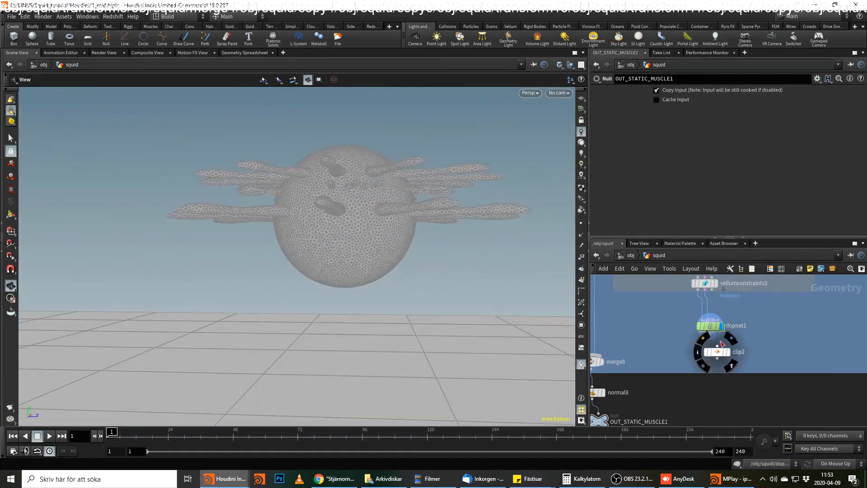
# Enter dopnet1 and add a SOP Solver node beside vellumobject1, above vellumsolver1.
pyautogui.doubleClick(711, 325)
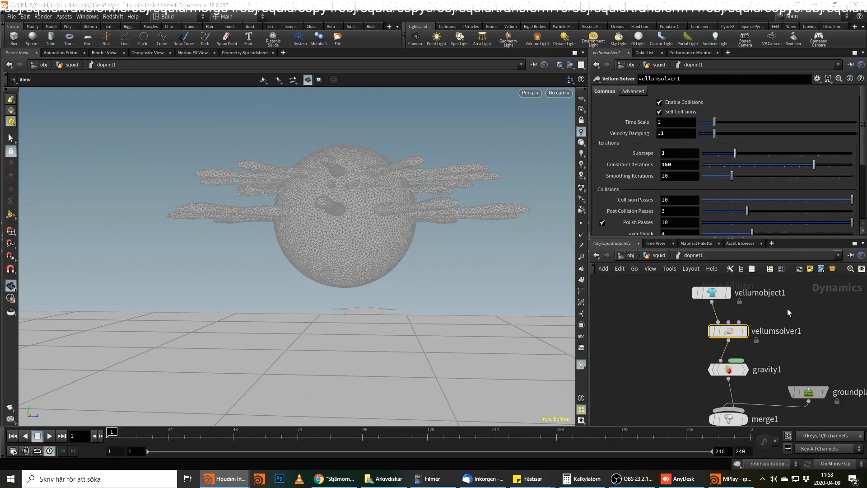
pyautogui.moveTo(787, 308); pyautogui.dragTo(786, 330, button='middle')
pyautogui.press('Tab')
pyautogui.write('sop so')
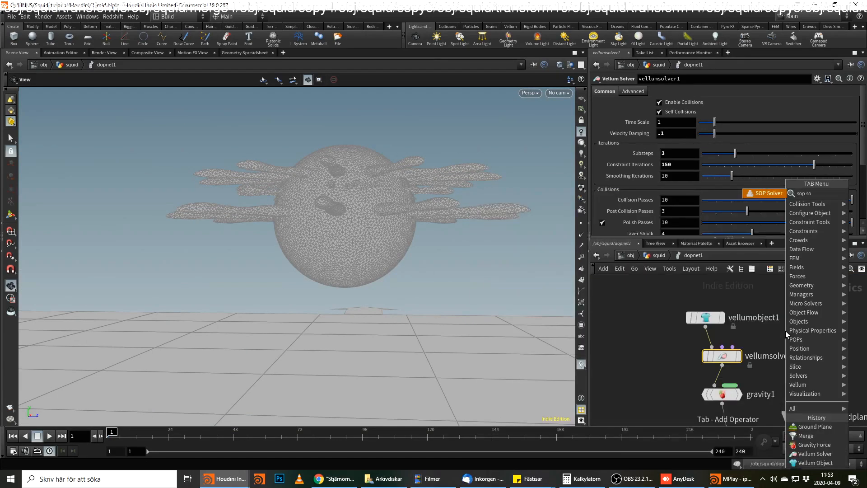
pyautogui.press('Return')
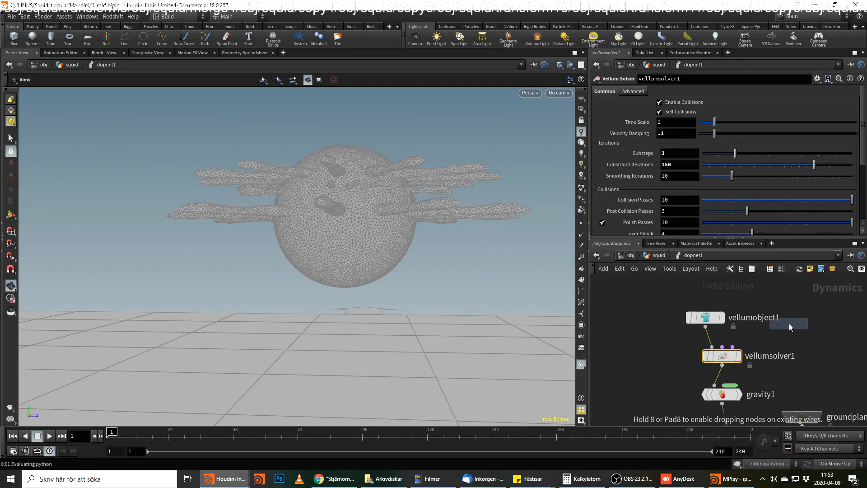
pyautogui.moveTo(788, 329); pyautogui.dragTo(794, 308)
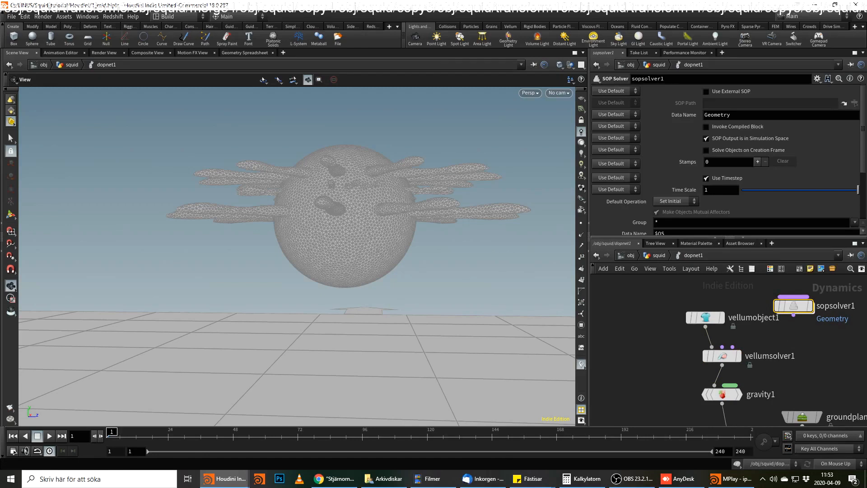
# Connect sopsolver1 to the second input of vellumsolver1 and go inside the SOP Solver.
pyautogui.click(795, 316)
pyautogui.click(722, 347)
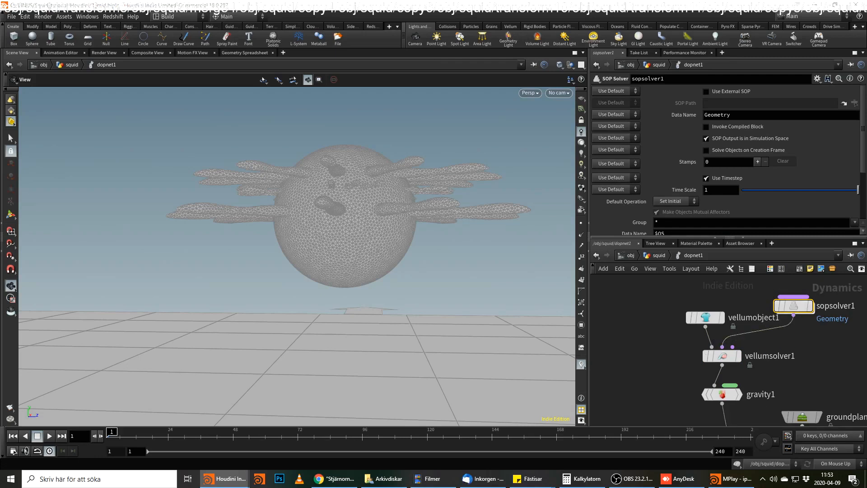
pyautogui.doubleClick(792, 303)
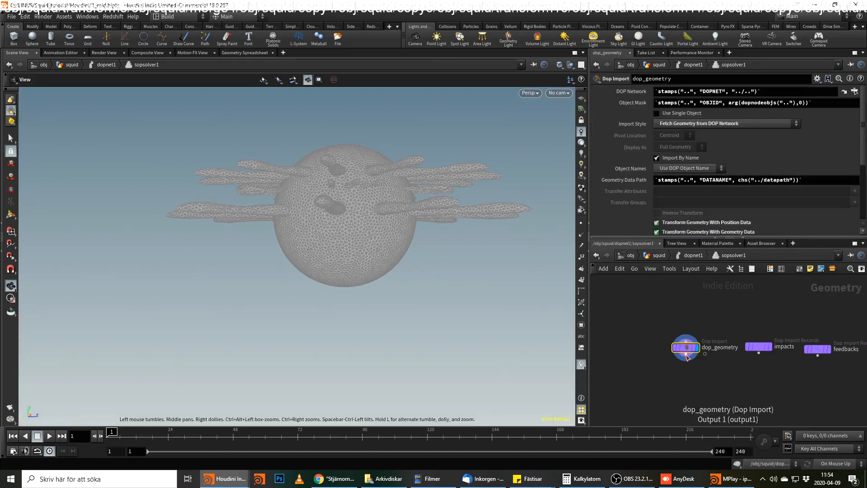
pyautogui.moveTo(690, 382); pyautogui.dragTo(695, 350, button='middle')
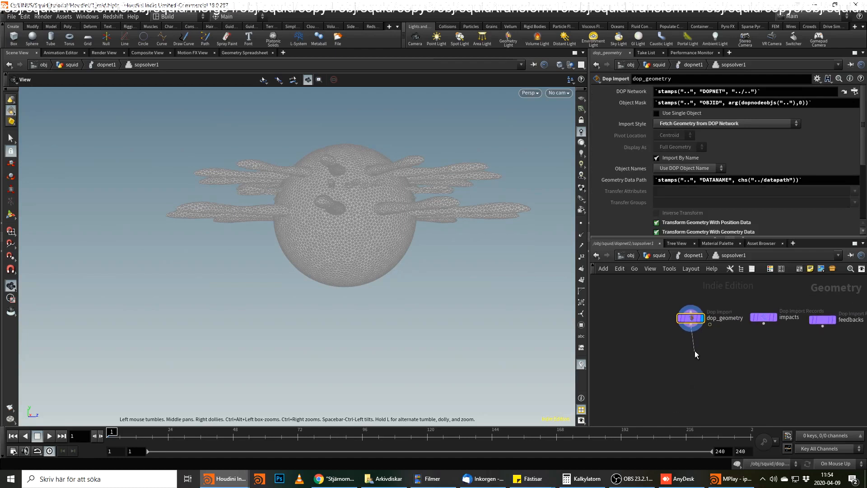
pyautogui.click(691, 323)
pyautogui.press('Tab')
pyautogui.write('point w')
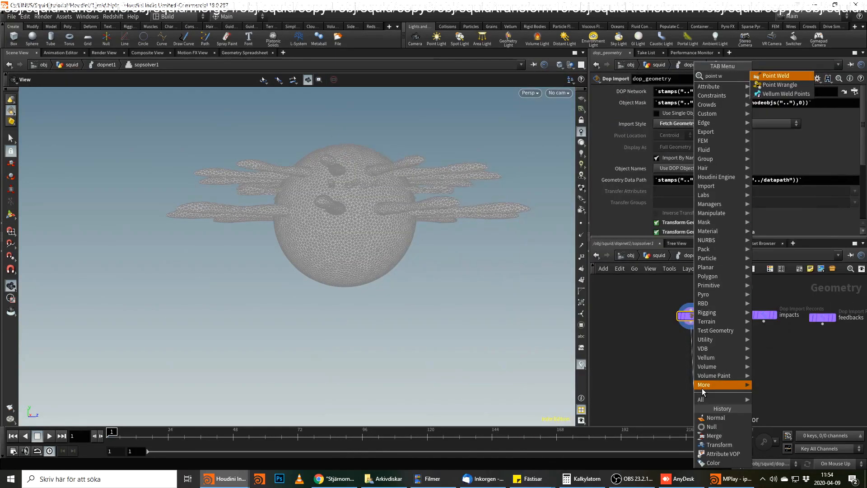
pyautogui.press('Return')
pyautogui.click(702, 391)
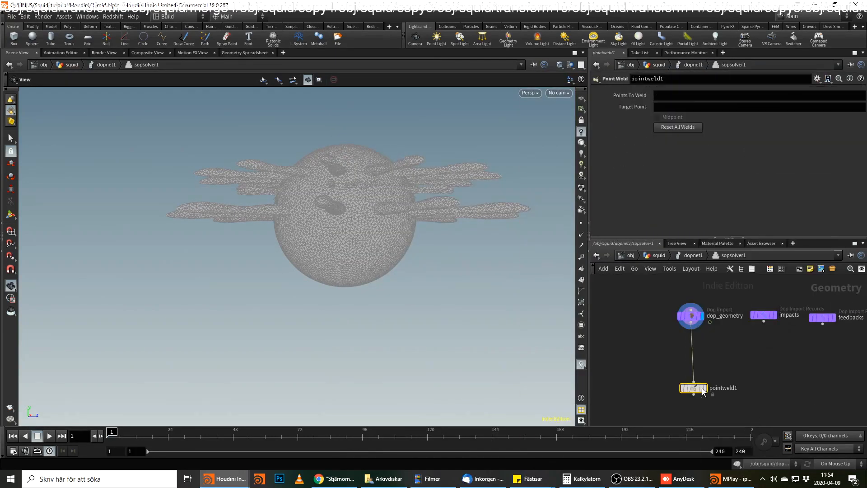
pyautogui.press('Delete')
# Add a Point Wrangle node wired to the output of dop_geometry and place it below.
pyautogui.click(692, 323)
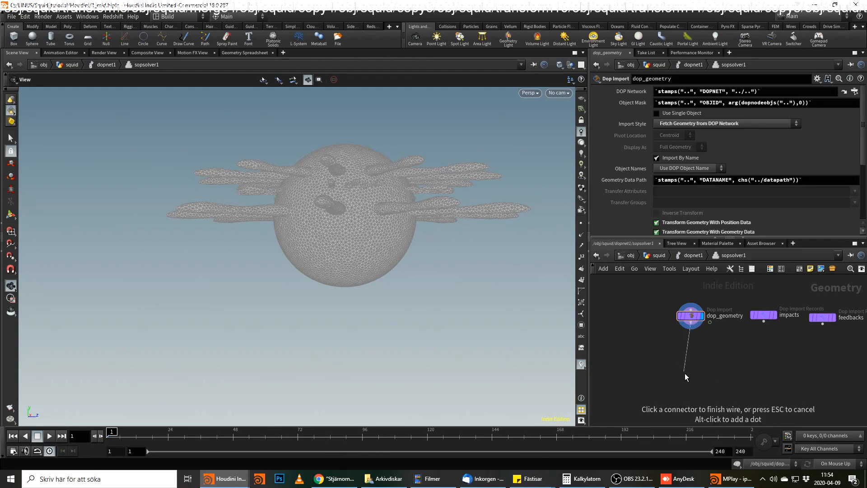
pyautogui.press('Tab')
pyautogui.write('ppint w')
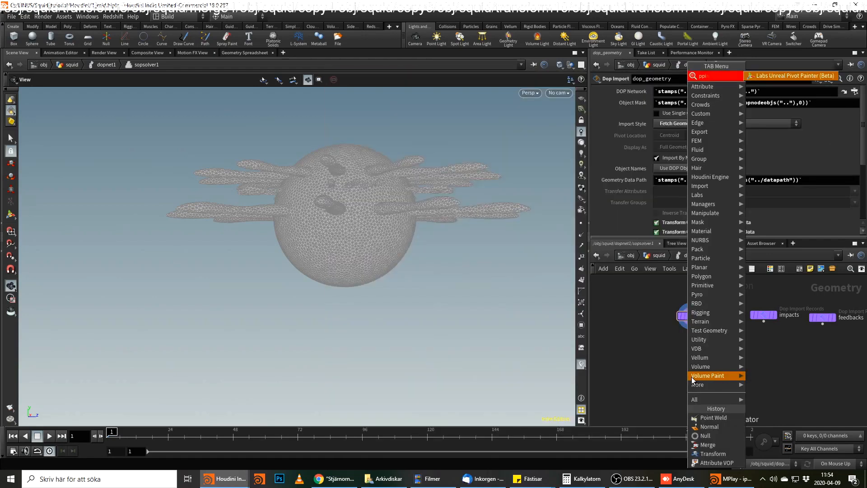
pyautogui.press('BackSpace')
pyautogui.press('BackSpace')
pyautogui.press('BackSpace')
pyautogui.press('BackSpace')
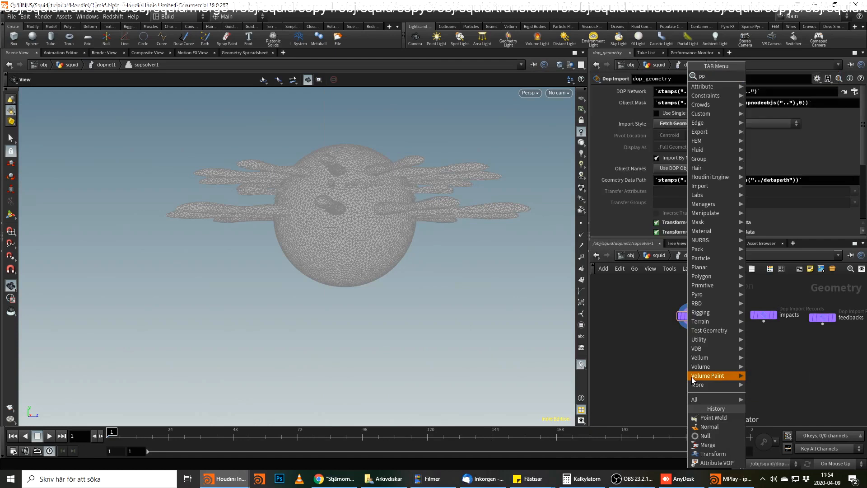
pyautogui.write('o w')
pyautogui.press('Down')
pyautogui.press('Return')
pyautogui.click(689, 377)
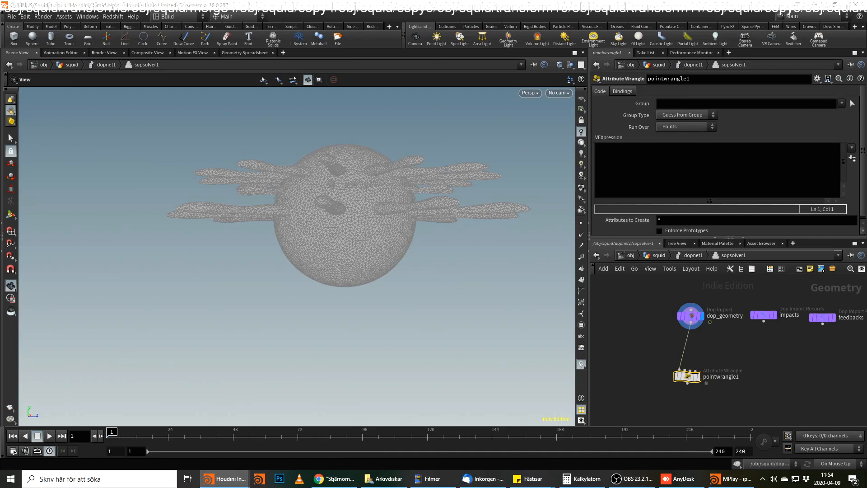
# Add an Object Merge node beside the wrangle and set its Object 1 to /obj/squid/OUT_ANIMATED_MUSCLE.
pyautogui.press('Tab')
pyautogui.write('o')
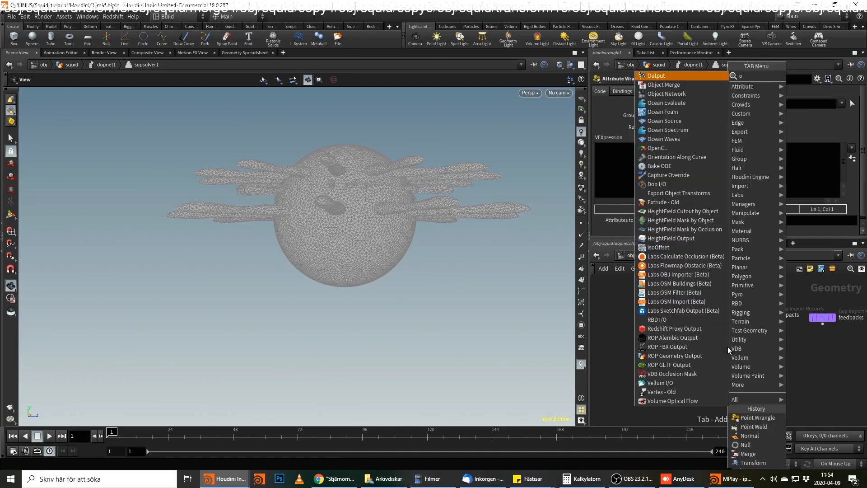
pyautogui.write('bj')
pyautogui.press('Return')
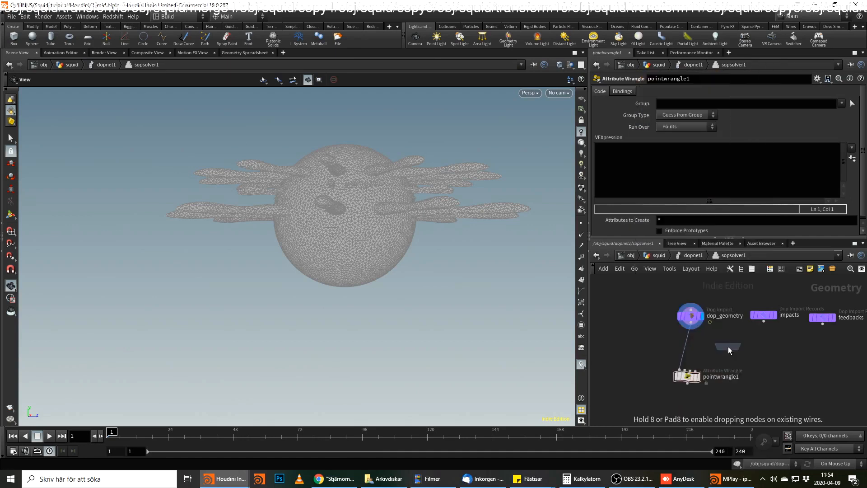
pyautogui.click(728, 346)
pyautogui.click(853, 115)
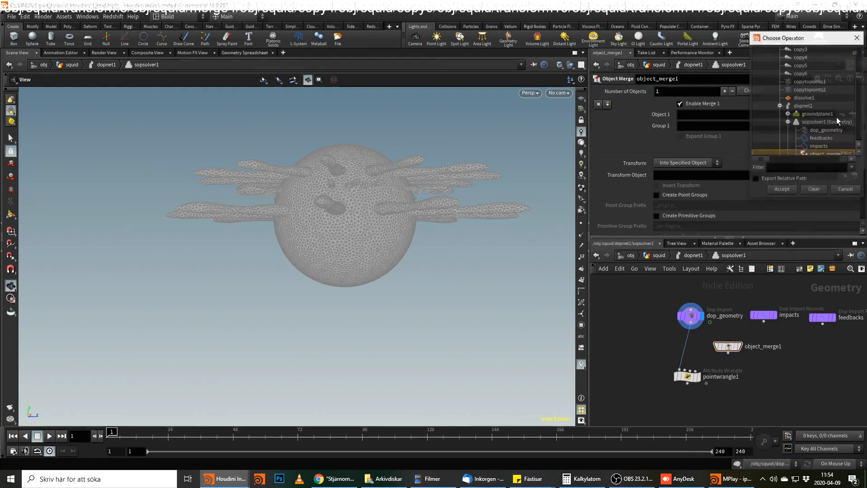
pyautogui.click(780, 106)
pyautogui.scroll(15, 783, 106)
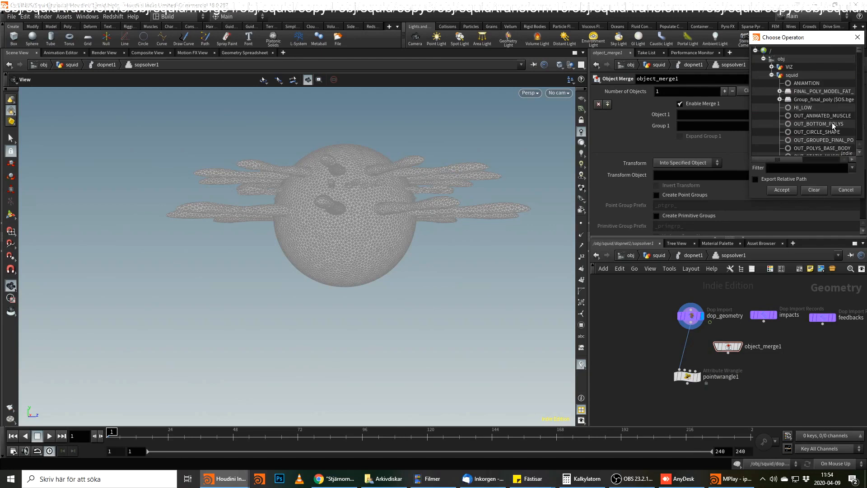
pyautogui.click(834, 116)
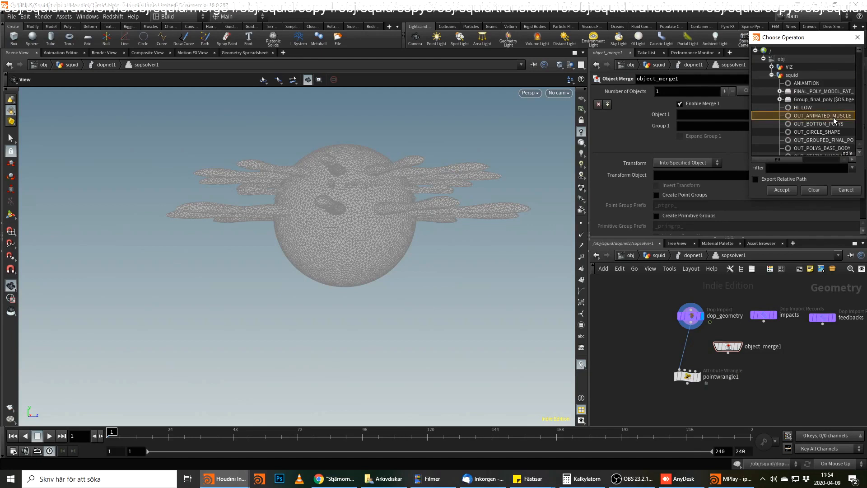
pyautogui.doubleClick(834, 118)
# Duplicate the Object Merge node and set the copy's Object 1 to /obj/squid/OUT_STATIC_MUSCLE1.
pyautogui.moveTo(722, 347); pyautogui.dragTo(794, 346)
pyautogui.moveTo(695, 354); pyautogui.dragTo(747, 345)
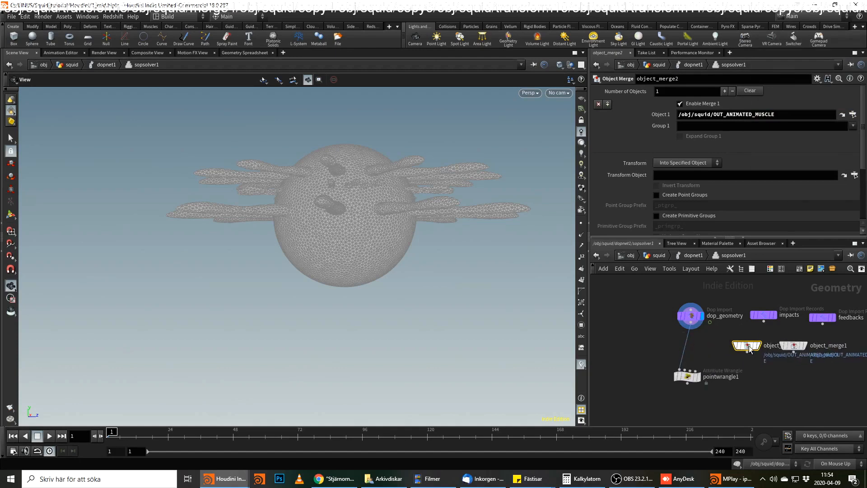
pyautogui.click(852, 115)
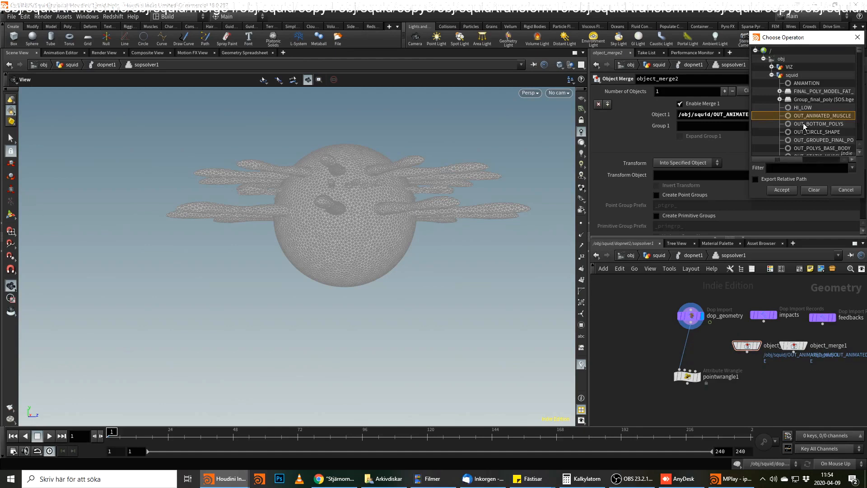
pyautogui.scroll(-1, 803, 123)
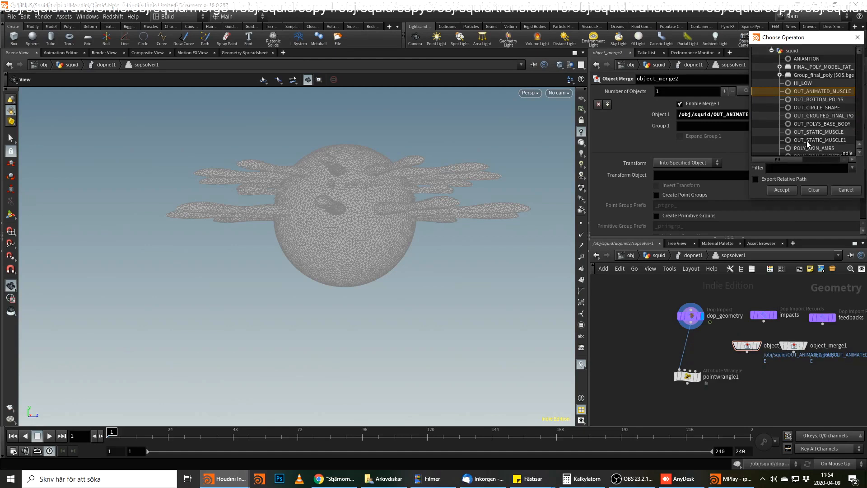
pyautogui.click(807, 140)
pyautogui.click(793, 190)
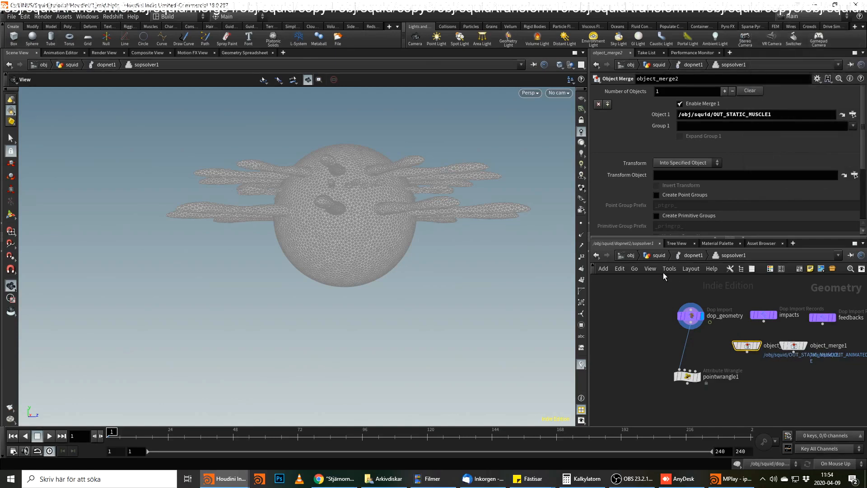
# Go back to the squid network and rename the OUT_STATIC_MUSCLE1 null below normal8 as OUT_REST_MUSCLE1.
pyautogui.click(660, 256)
pyautogui.moveTo(708, 388); pyautogui.dragTo(759, 367, button='middle')
pyautogui.click(759, 367)
pyautogui.moveTo(751, 363); pyautogui.dragTo(769, 364)
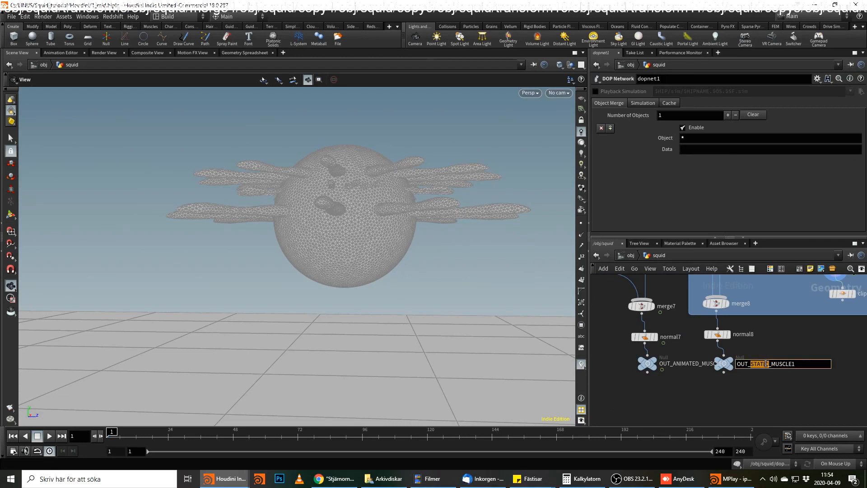
pyautogui.write('REST')
pyautogui.press('Return')
pyautogui.moveTo(820, 355); pyautogui.dragTo(793, 371, button='middle')
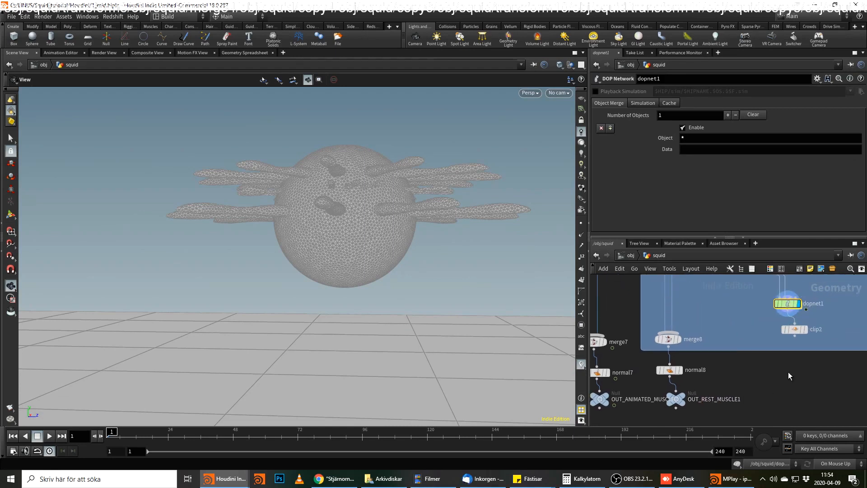
# Return to sopsolver1 inside dopnet1, space object_merge1 away from object_merge2, and check that object_merge2 references the renamed null.
pyautogui.doubleClick(788, 309)
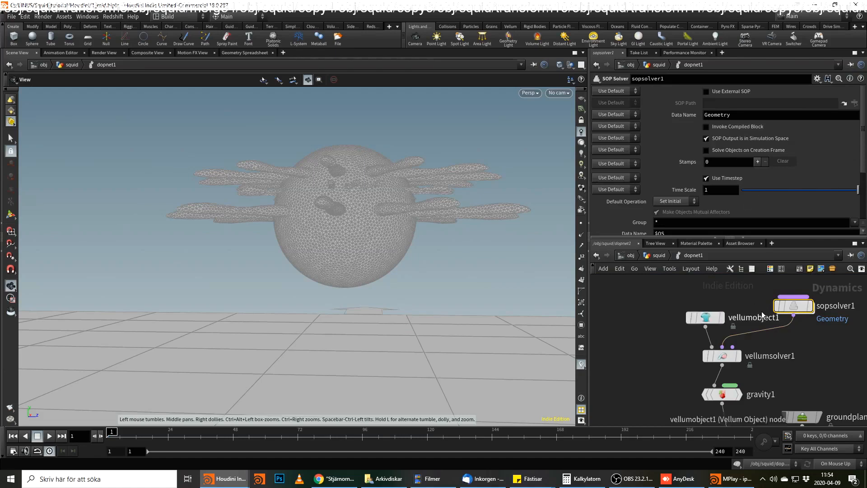
pyautogui.doubleClick(794, 306)
pyautogui.click(793, 346)
pyautogui.moveTo(794, 346); pyautogui.dragTo(811, 346)
pyautogui.click(748, 348)
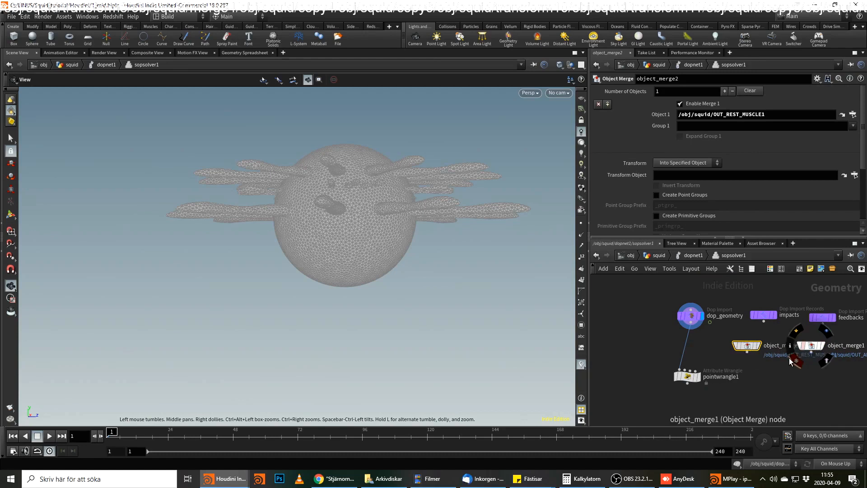
pyautogui.middleClick(748, 347)
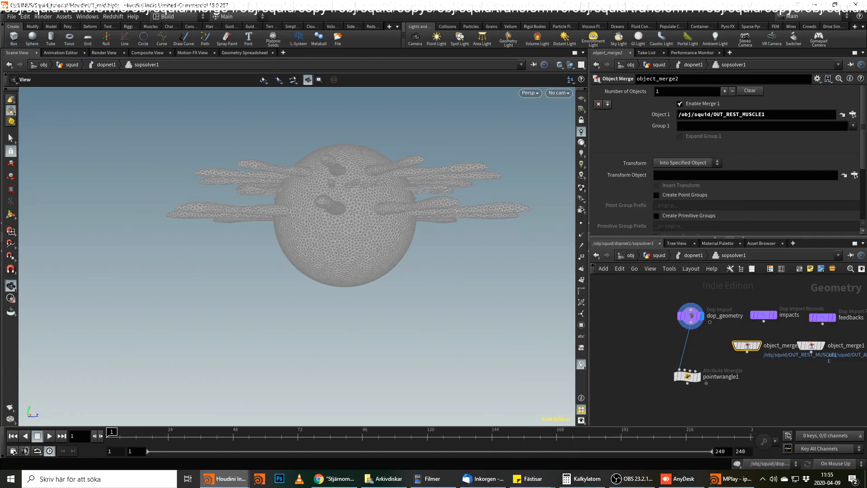
# Move pointwrangle1 further down below dop_geometry and rename it compute_force.
pyautogui.moveTo(687, 377); pyautogui.dragTo(698, 397)
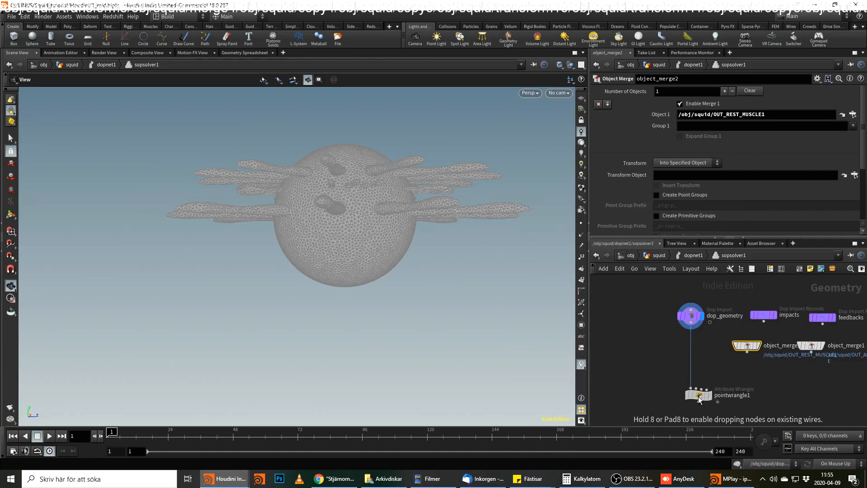
pyautogui.doubleClick(731, 396)
pyautogui.moveTo(755, 395); pyautogui.dragTo(674, 398)
pyautogui.write('comp')
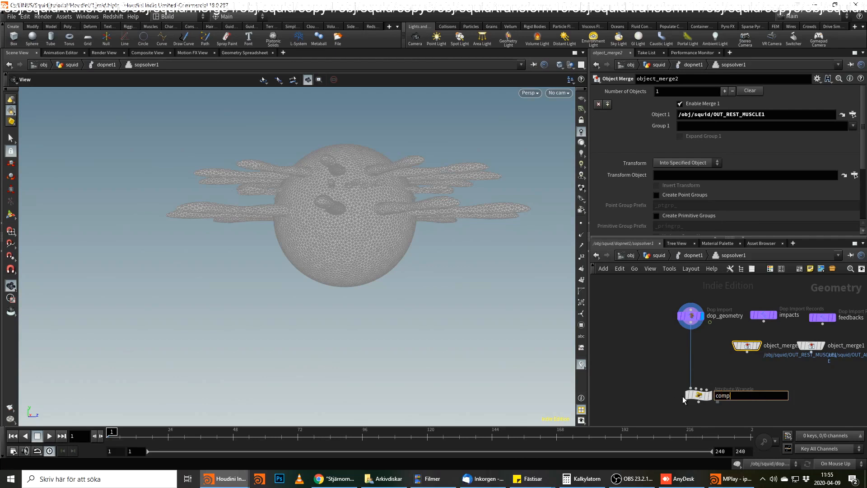
pyautogui.write('ute_force')
pyautogui.press('Return')
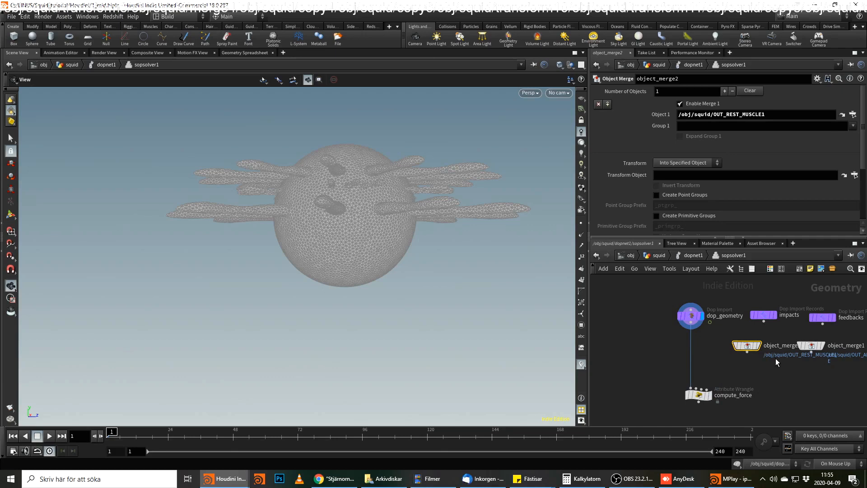
# Connect object_merge2 to the second input and object_merge1 to the third input of compute_force, and display compute_force.
pyautogui.click(747, 351)
pyautogui.click(696, 388)
pyautogui.click(812, 351)
pyautogui.click(701, 388)
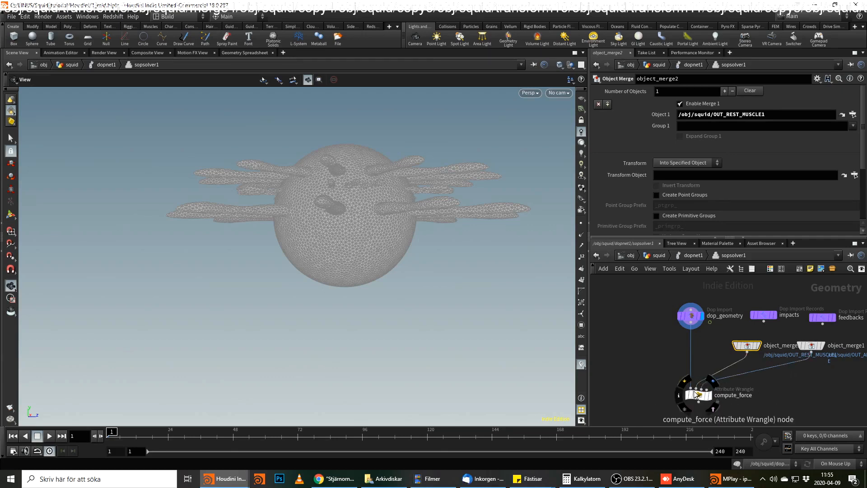
pyautogui.click(709, 394)
pyautogui.click(698, 396)
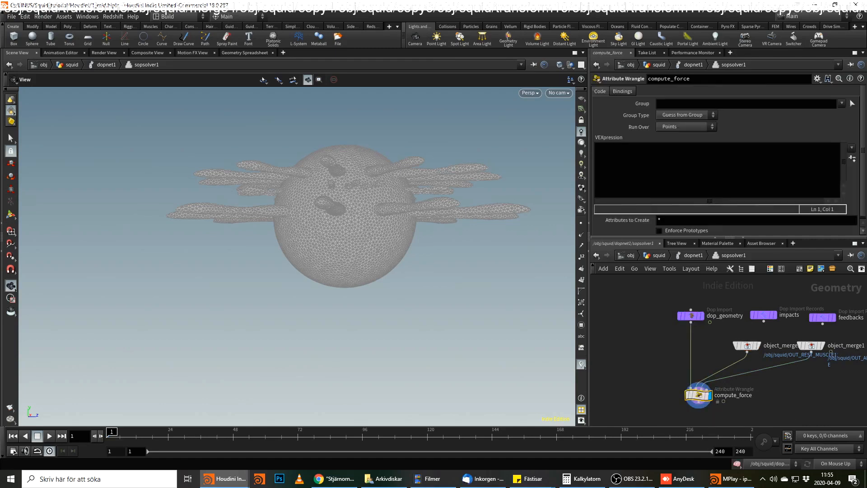
pyautogui.click(601, 164)
pyautogui.write('vector ')
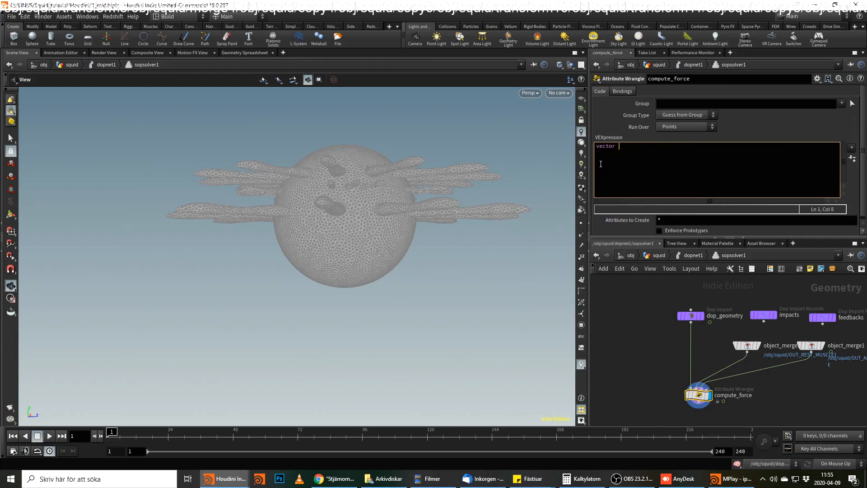
pyautogui.write('target = point')
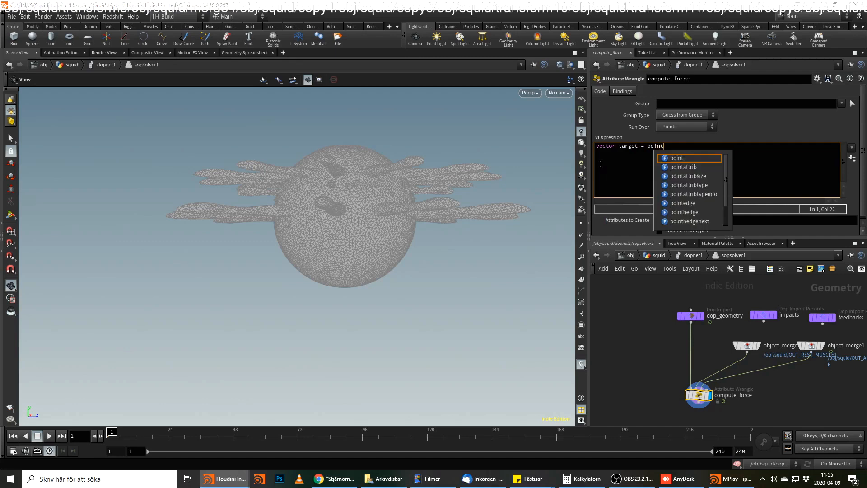
pyautogui.write('(')
pyautogui.write('1,')
pyautogui.write('"P"')
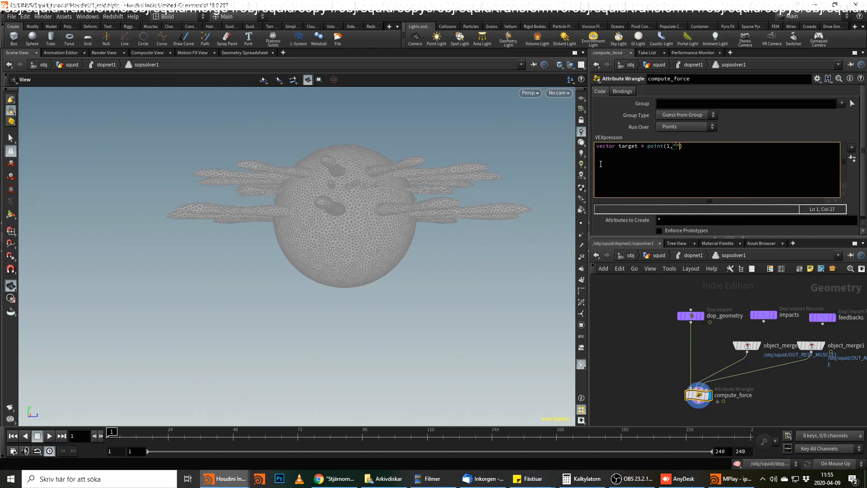
pyautogui.write(',@ptnum);')
pyautogui.press('Return')
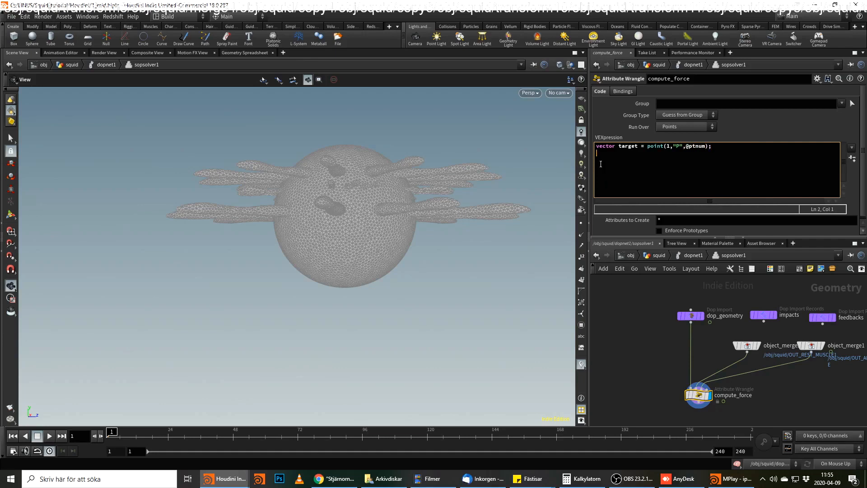
pyautogui.write('vectro')
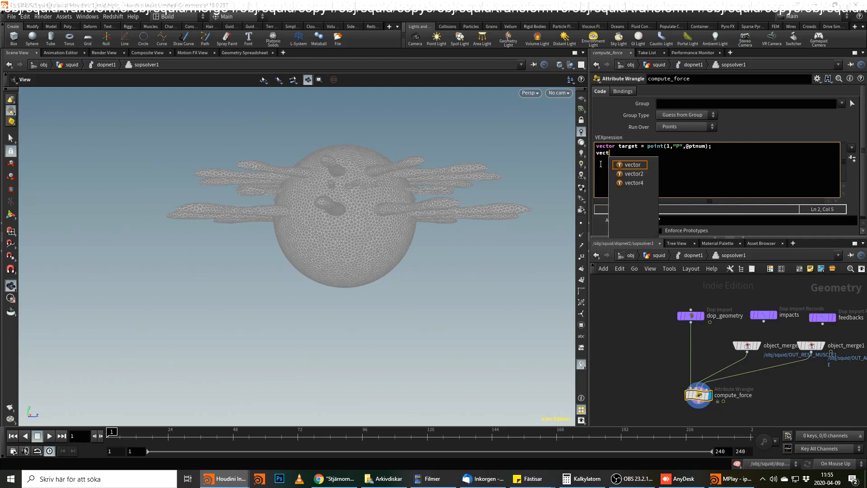
pyautogui.press('BackSpace')
pyautogui.press('BackSpace')
pyautogui.write('or ')
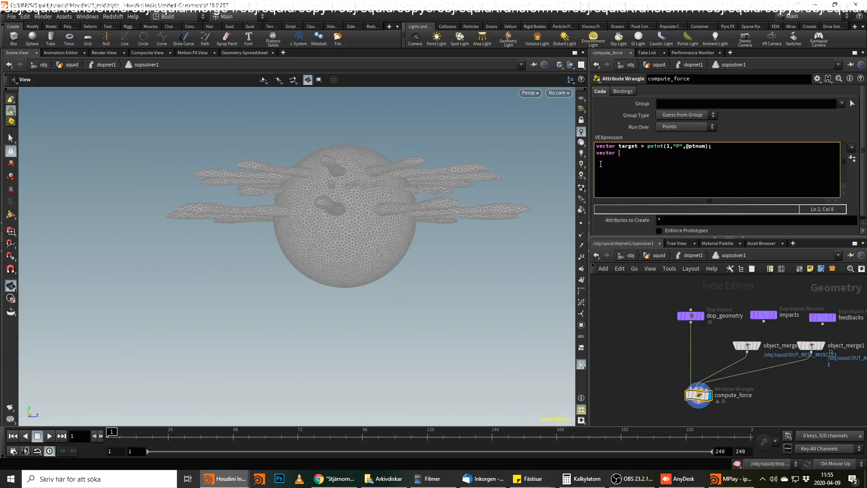
pyautogui.write('source_deformed = point')
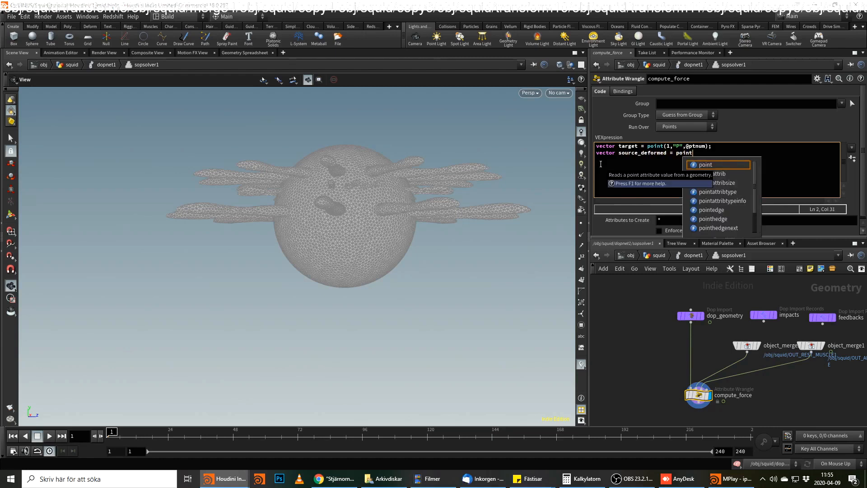
pyautogui.write('(')
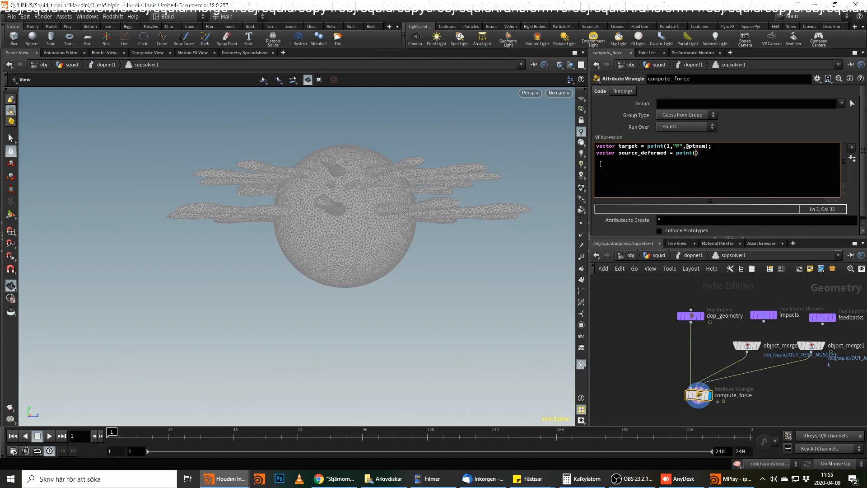
pyautogui.write('2,"P",p')
pyautogui.press('BackSpace')
pyautogui.write('@ptnum')
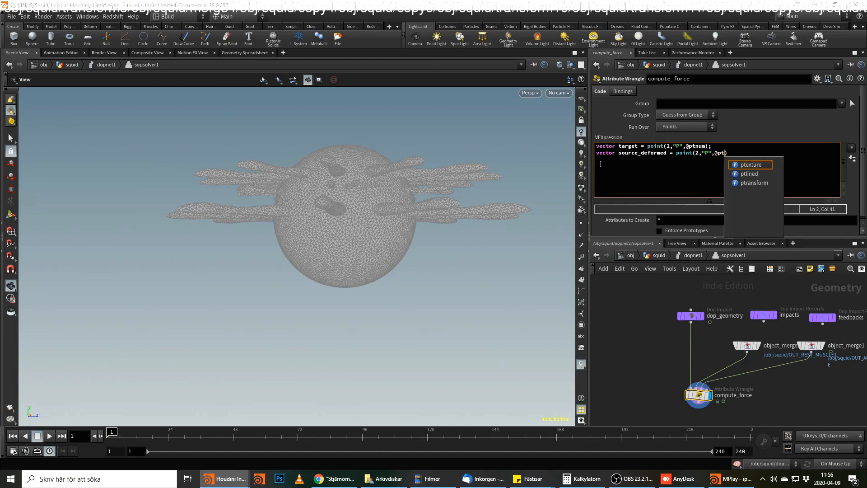
pyautogui.write(');')
pyautogui.press('Return')
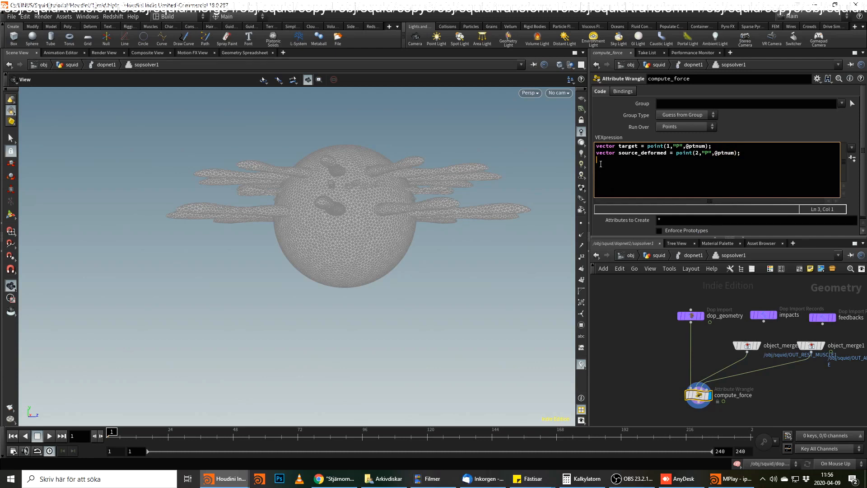
pyautogui.write('v')
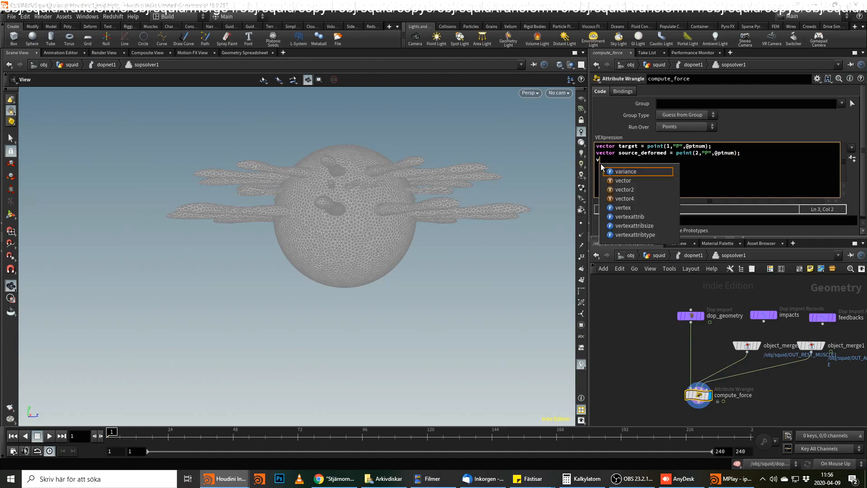
pyautogui.write('eRest_')
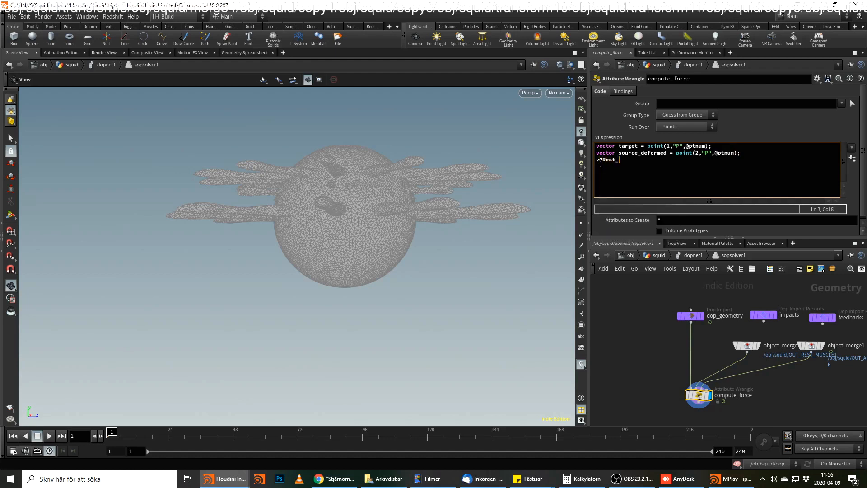
pyautogui.press('BackSpace')
pyautogui.press('BackSpace')
pyautogui.press('BackSpace')
pyautogui.press('BackSpace')
pyautogui.press('BackSpace')
pyautogui.write('rest_n')
pyautogui.press('BackSpace')
pyautogui.write('N = point(1,"N",@ptnum);')
pyautogui.press('Return')
# After a blank line, begin the force expression as v@tempv = (source_deformed- target)*chf("scale").
pyautogui.write('v@tempv = ')
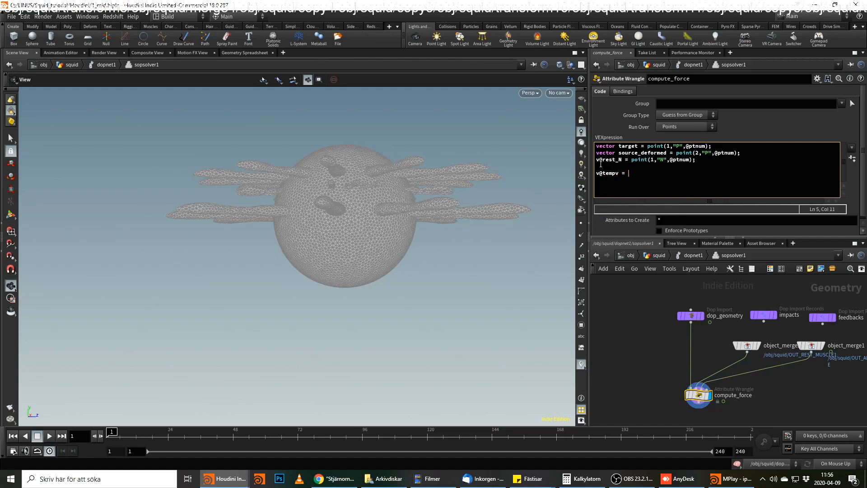
pyautogui.write('8')
pyautogui.press('BackSpace')
pyautogui.write('(source_deformed- target)*ch')
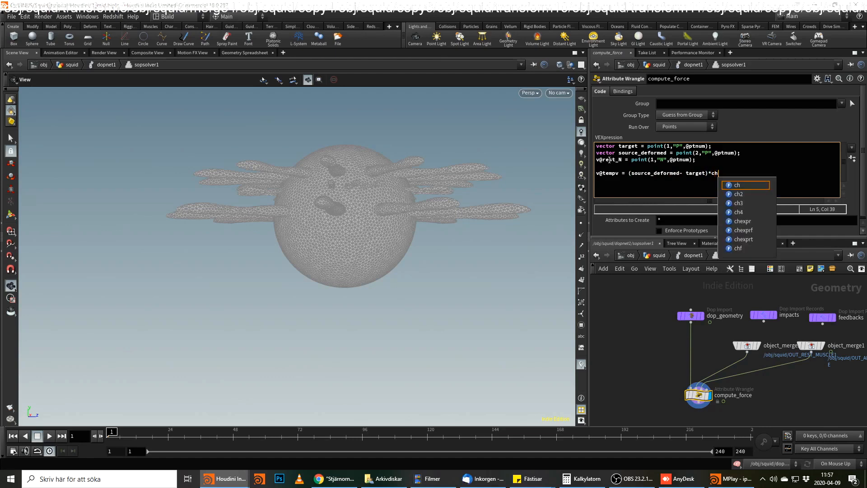
pyautogui.write('f("scale')
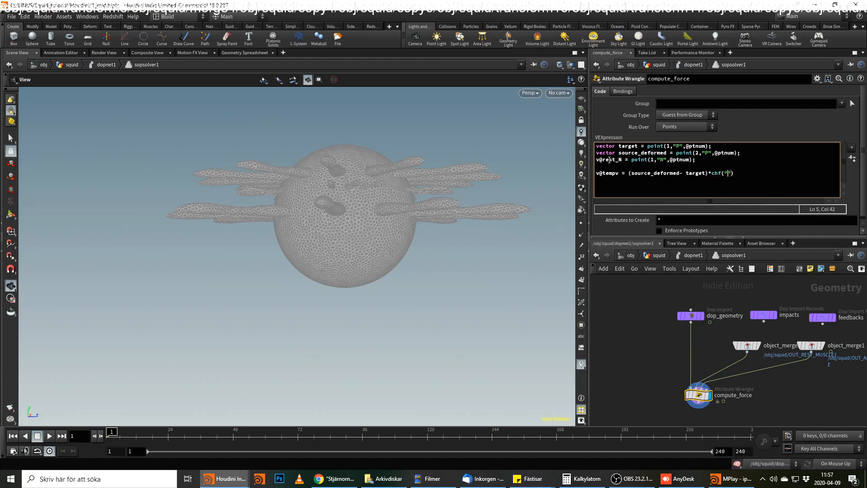
pyautogui.press('Escape')
pyautogui.write('") * fit')
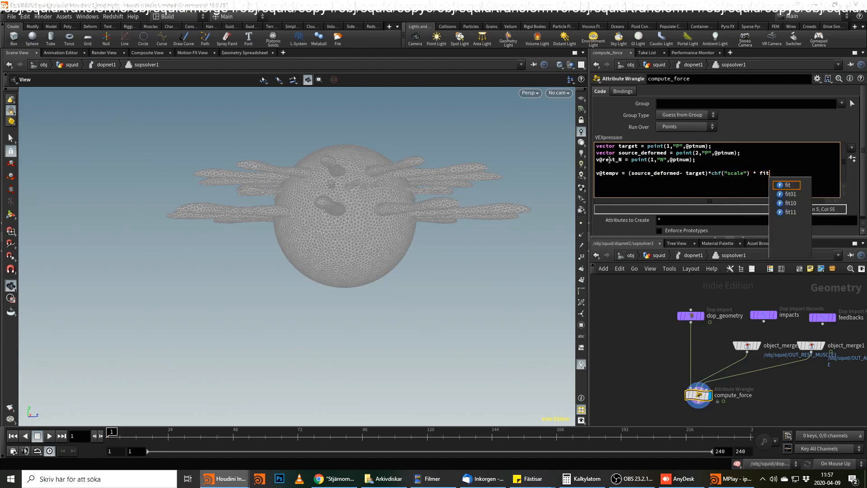
pyautogui.write('()')
pyautogui.press('Left')
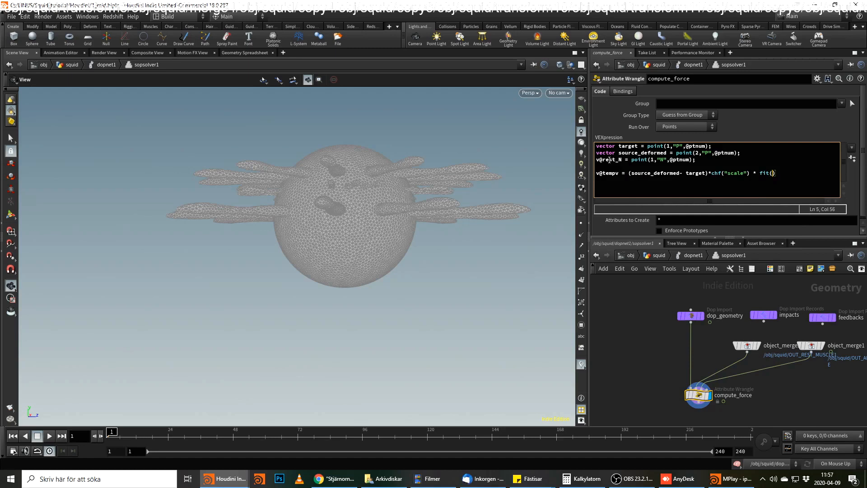
pyautogui.write('@mus')
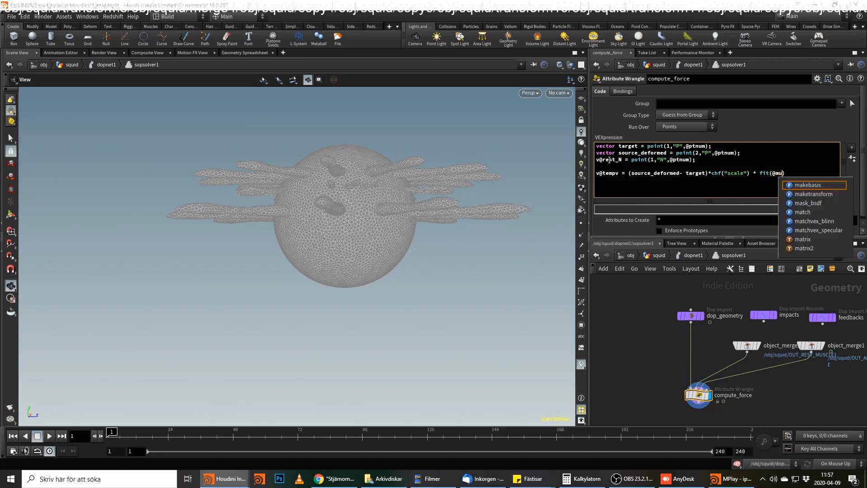
pyautogui.write('cle')
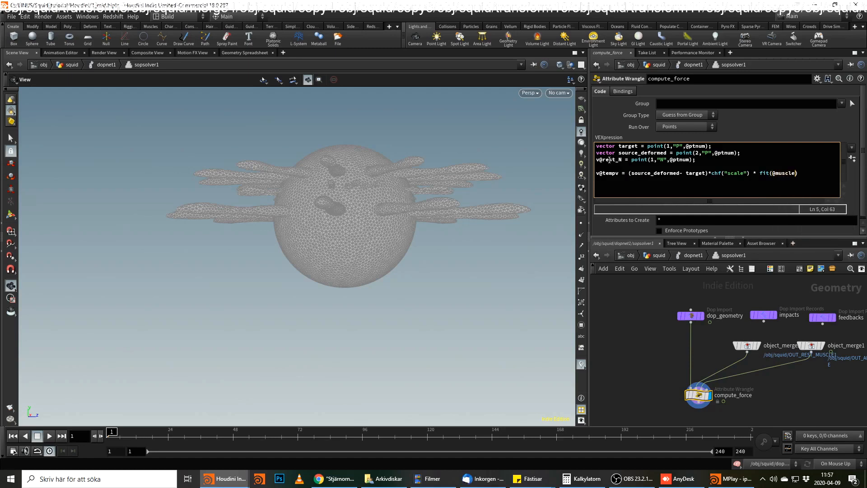
pyautogui.write('_arms,0,1,1,15')
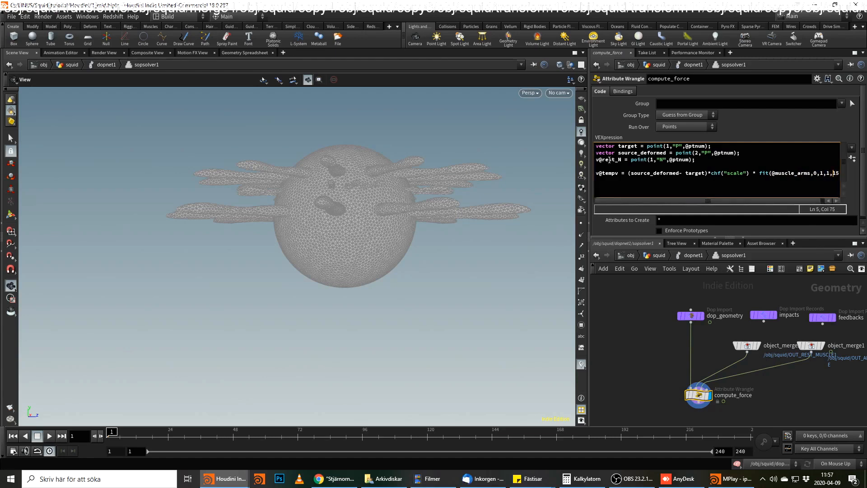
pyautogui.write('1,')
pyautogui.press('End')
pyautogui.write(')')
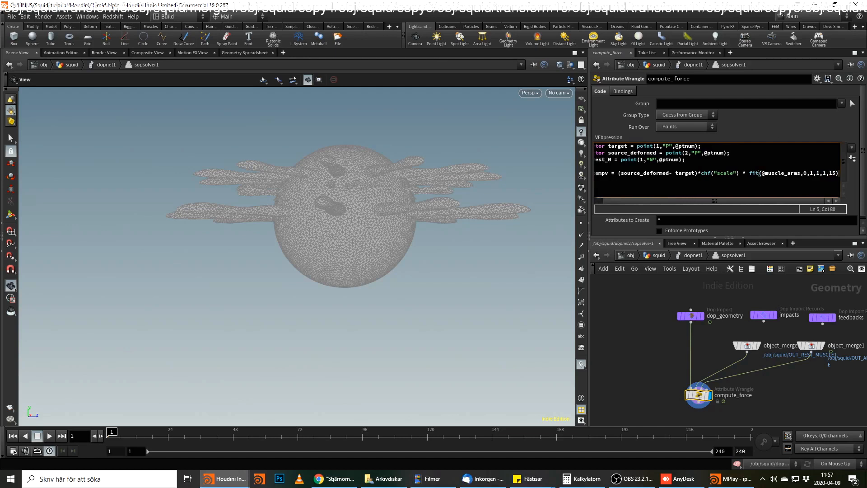
pyautogui.write(';')
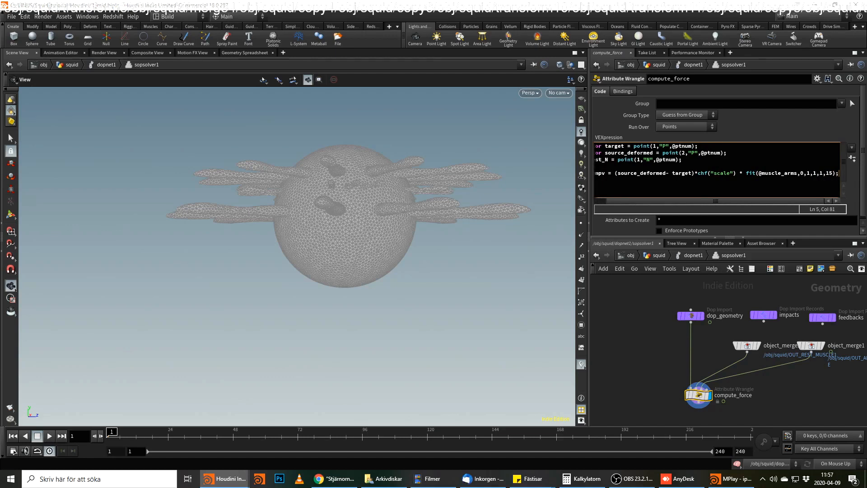
pyautogui.press('BackSpace')
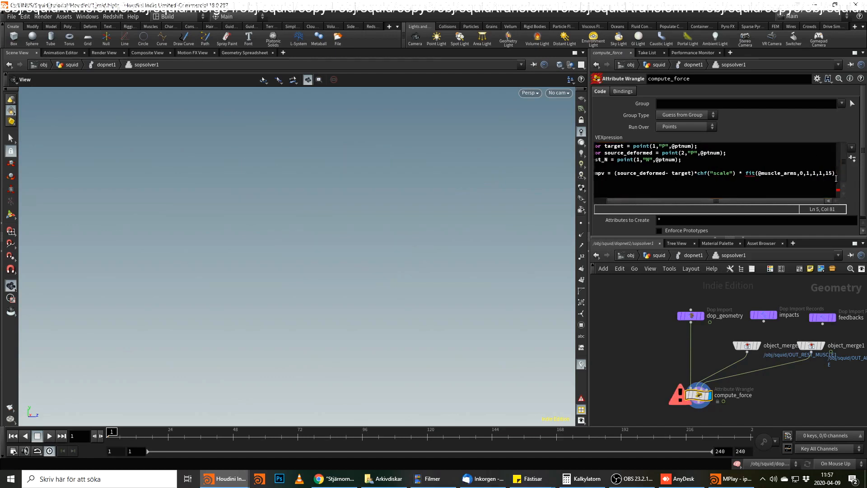
pyautogui.click(757, 173)
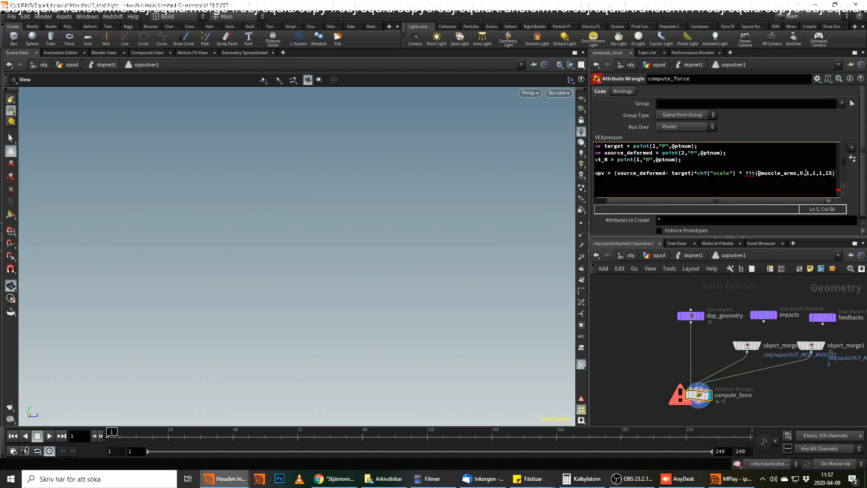
pyautogui.click(822, 173)
pyautogui.press('Delete')
pyautogui.write('.')
pyautogui.click(837, 173)
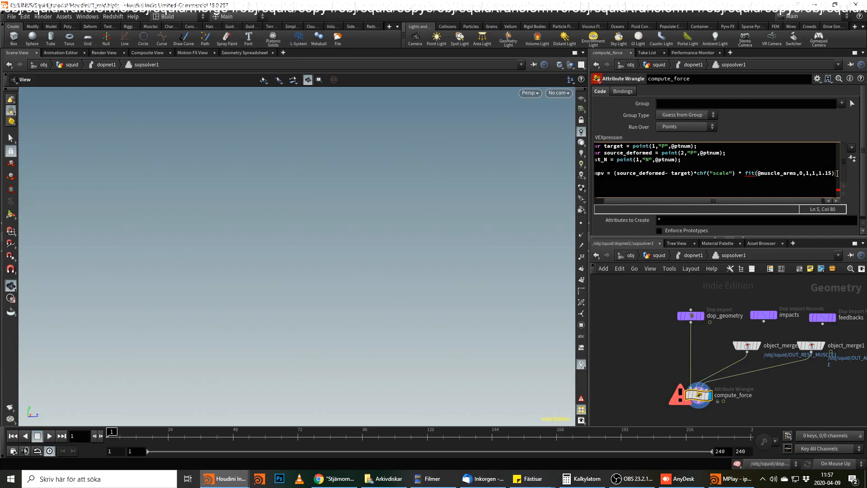
pyautogui.write('* f')
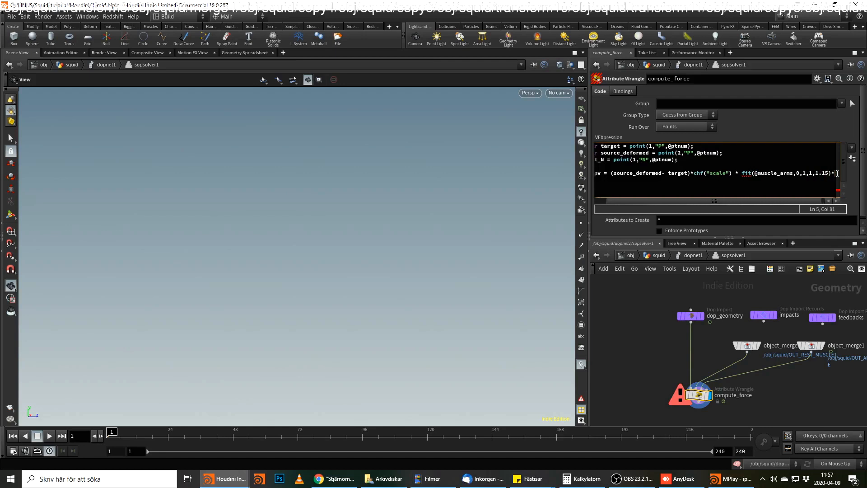
pyautogui.write('it(')
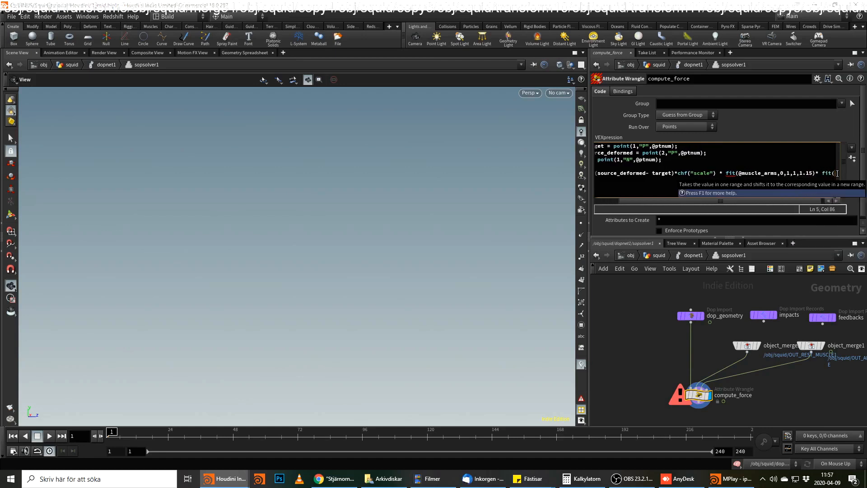
pyautogui.write('@tim')
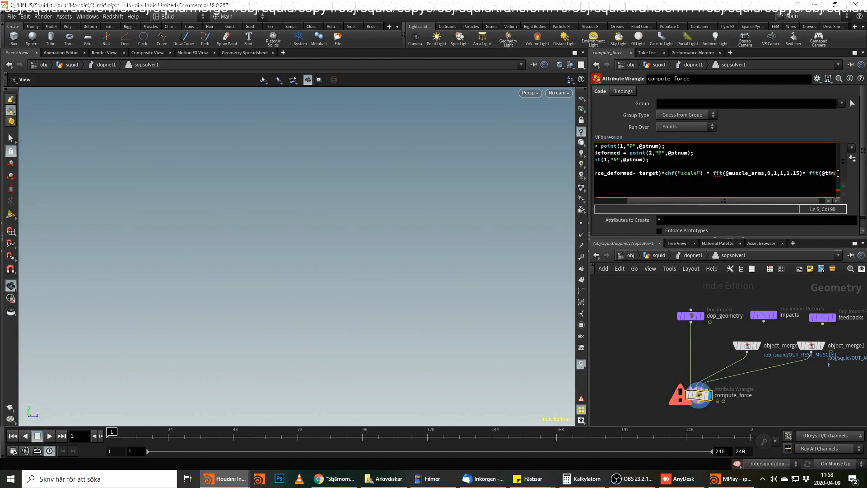
pyautogui.write('e')
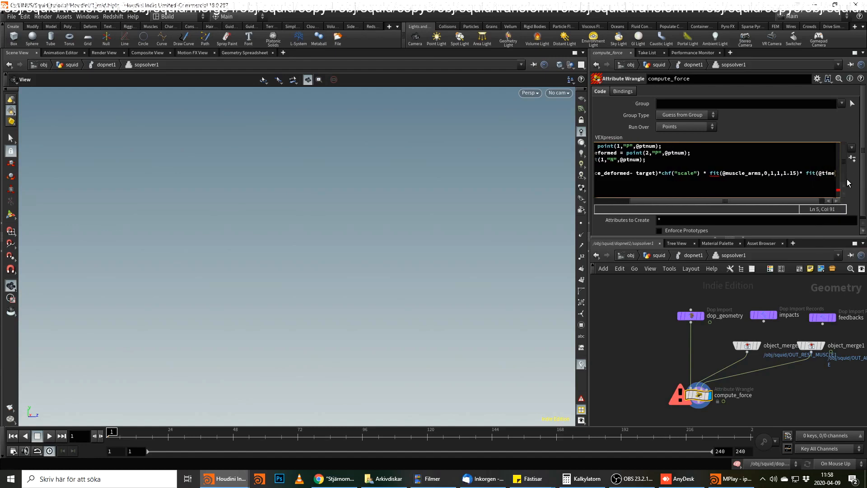
pyautogui.write(',')
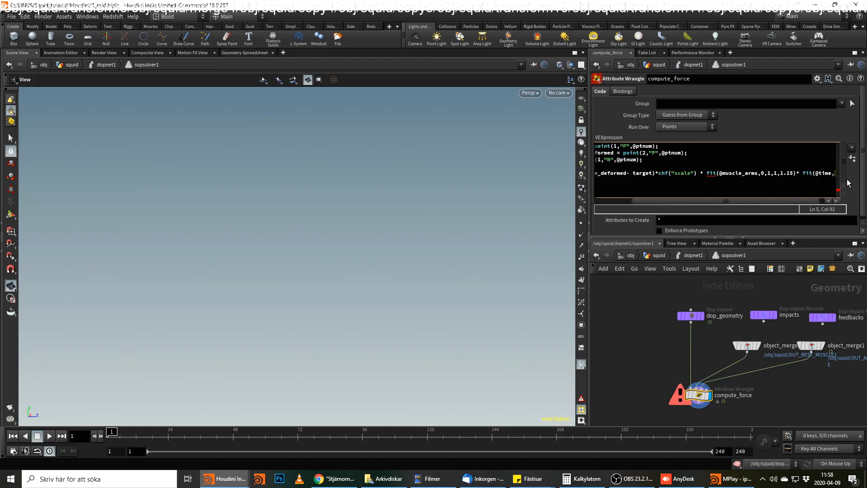
pyautogui.write('.7,')
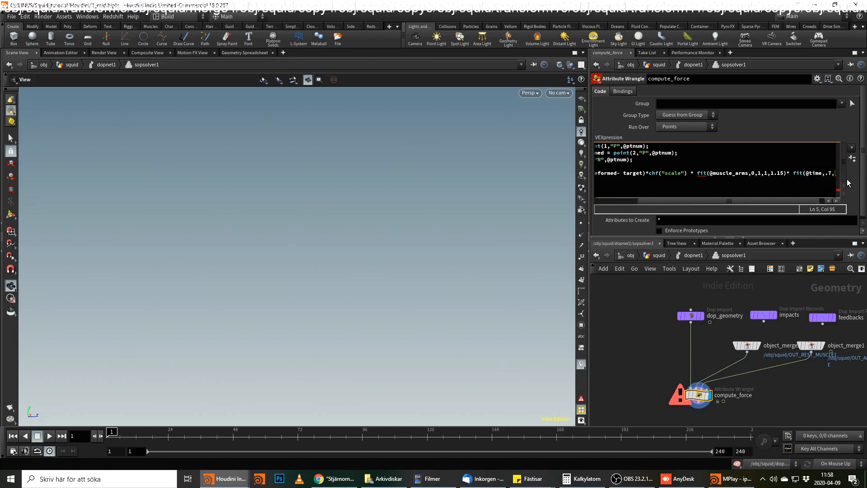
pyautogui.write('2,0,1')
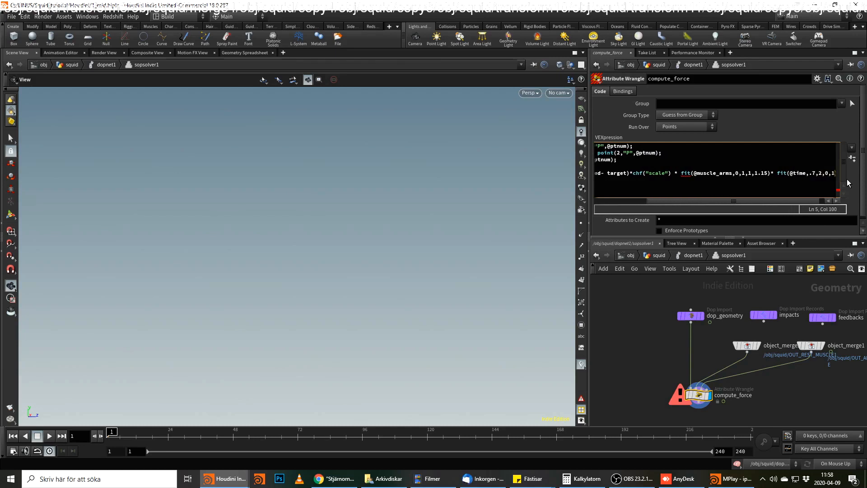
pyautogui.write(');')
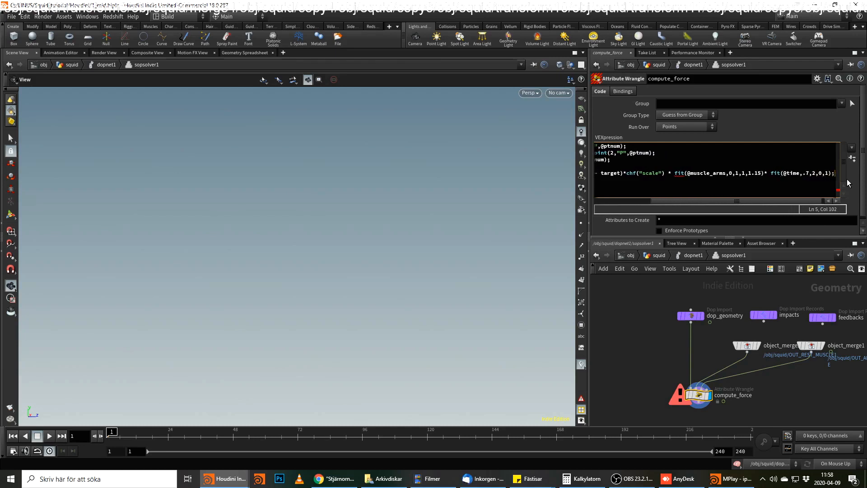
pyautogui.press('BackSpace')
pyautogui.click(800, 175)
pyautogui.click(770, 173)
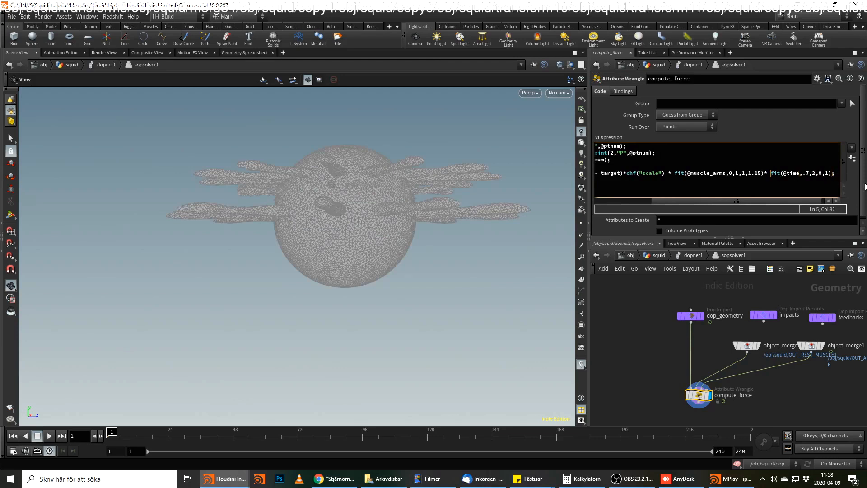
pyautogui.press('Left')
pyautogui.press('Left')
pyautogui.write('/')
pyautogui.press('Left')
pyautogui.write(';')
pyautogui.click(757, 406)
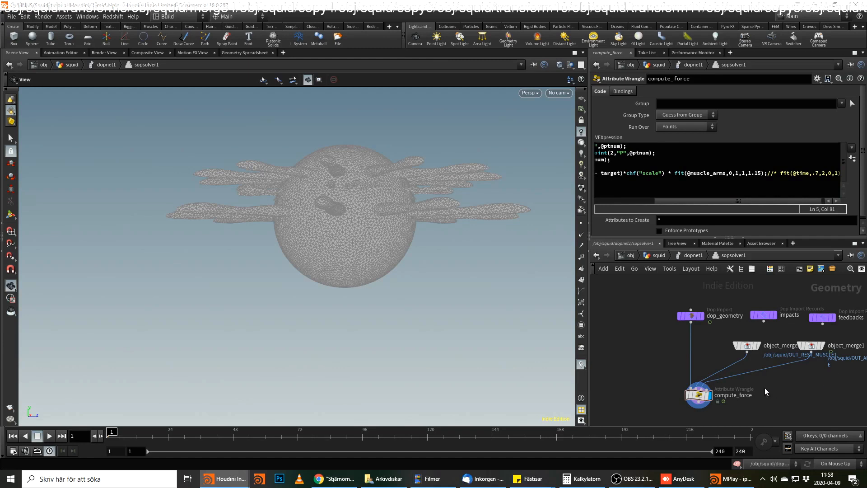
# Add a Point VOP connected below compute_force and display it.
pyautogui.moveTo(698, 417); pyautogui.dragTo(732, 351, button='middle')
pyautogui.press('Tab')
pyautogui.moveTo(736, 360)
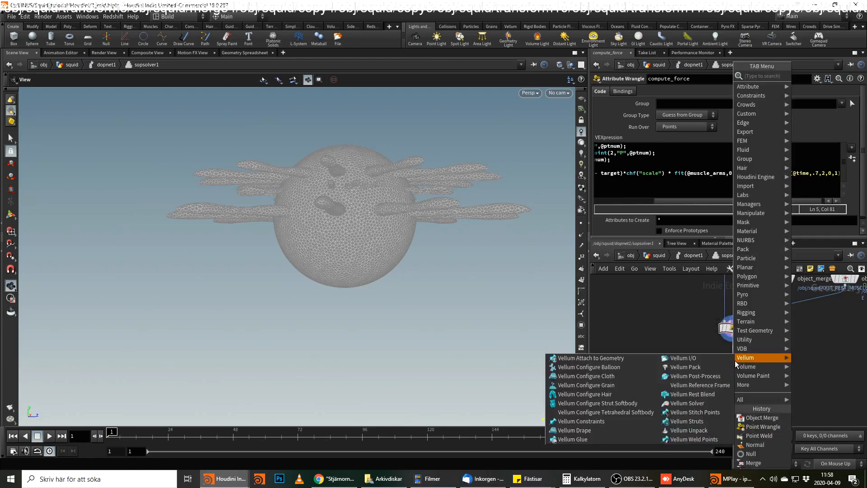
pyautogui.write('point')
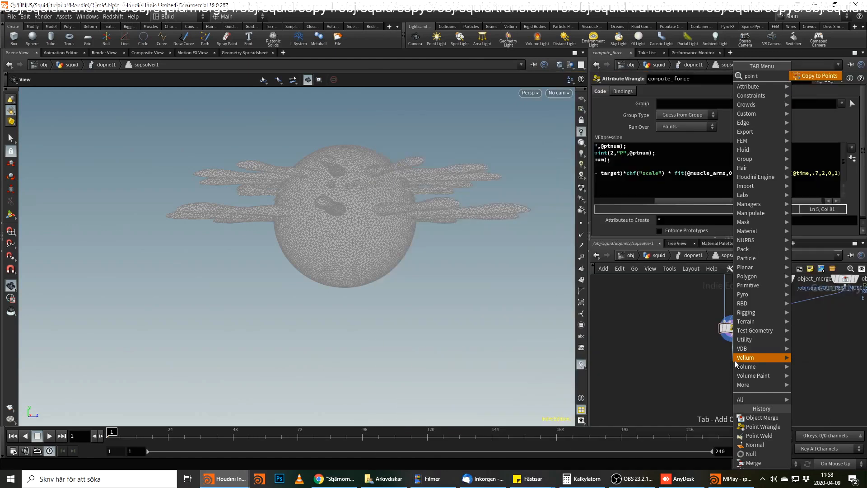
pyautogui.write(' vo')
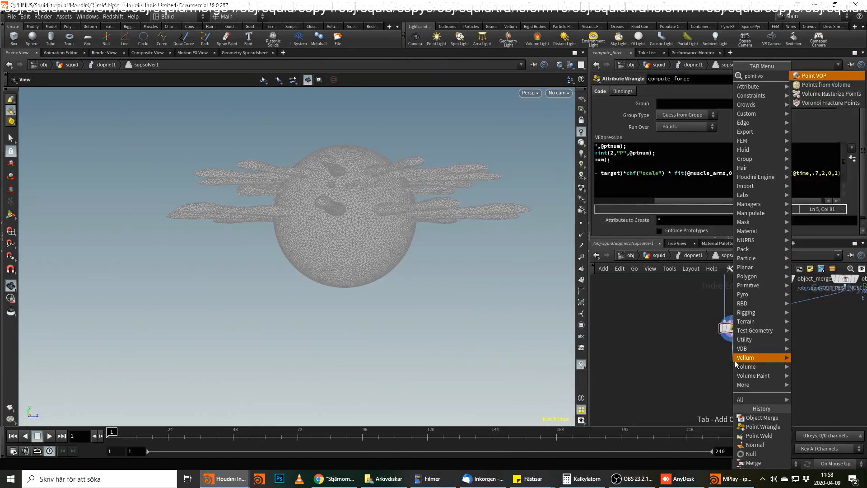
pyautogui.press('Return')
pyautogui.press('Return')
pyautogui.click(745, 362)
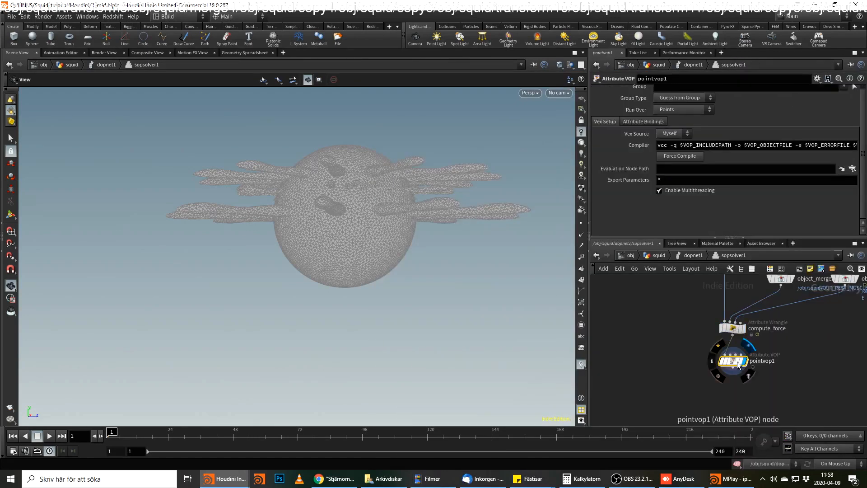
# Save the scene and add a Bind node inside pointvop1, above the global parameters node.
pyautogui.doubleClick(738, 362)
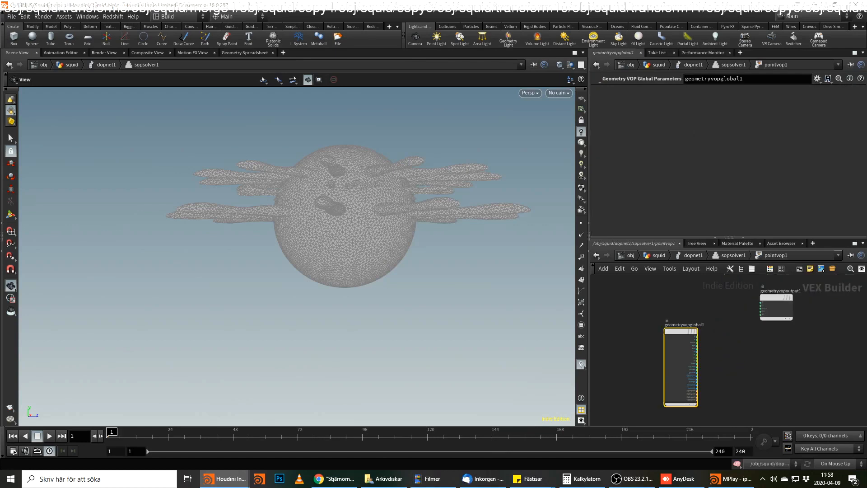
pyautogui.scroll(2, 741, 357)
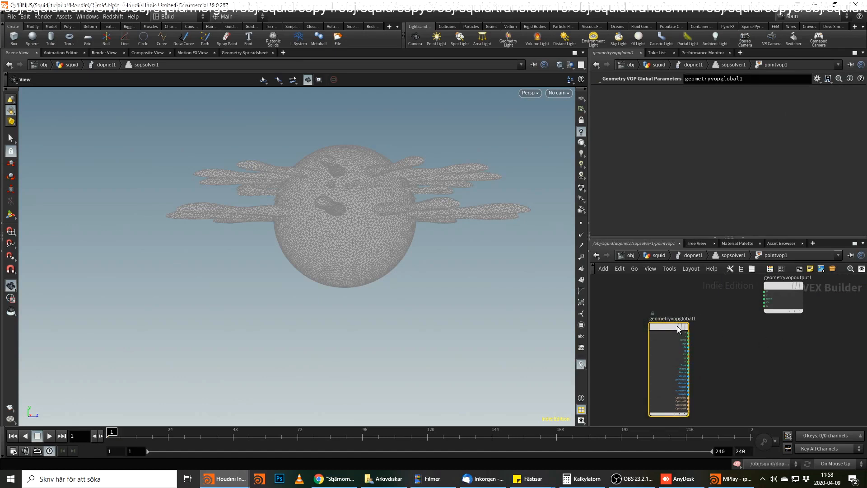
pyautogui.hotkey('ctrl', 's')
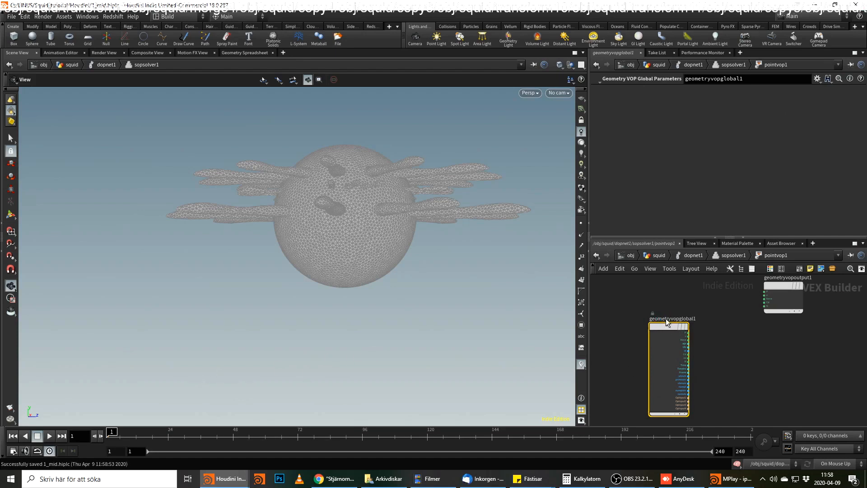
pyautogui.press('Tab')
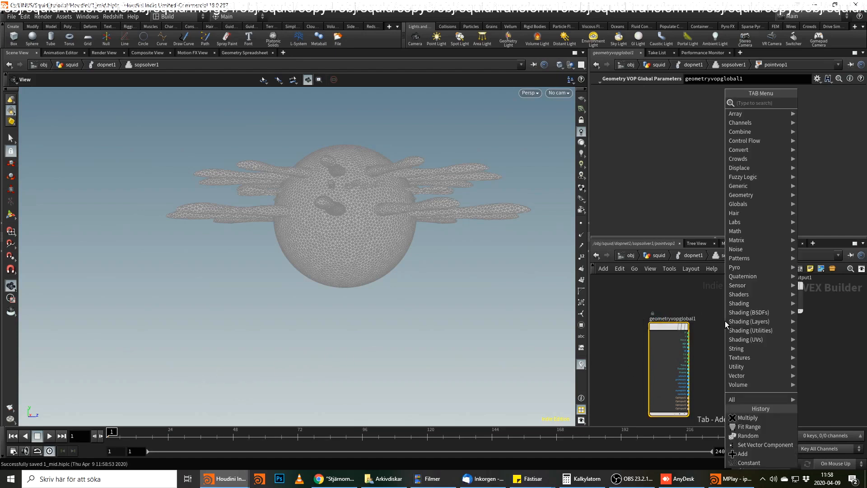
pyautogui.write('bind')
pyautogui.press('Return')
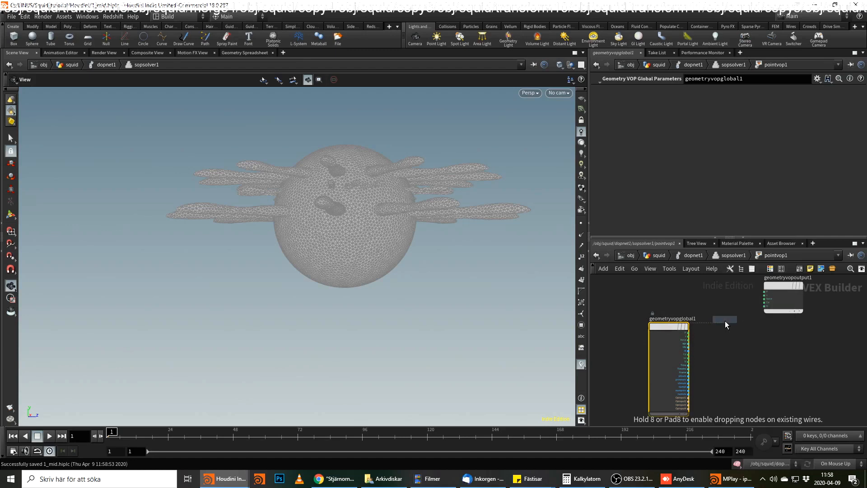
pyautogui.click(643, 294)
# Set the Bind node's attribute name to temp_v.
pyautogui.moveTo(669, 91); pyautogui.dragTo(609, 99)
pyautogui.write('temp_v')
pyautogui.press('Return')
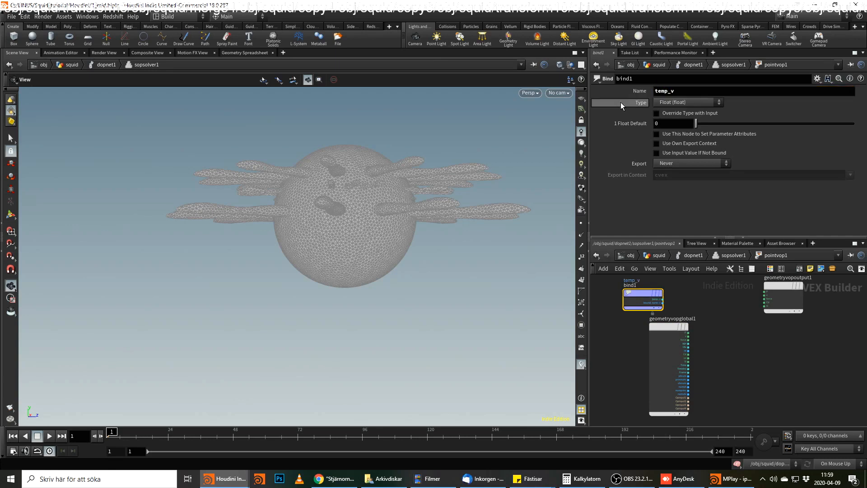
# Check the VEX code in compute_force, and set the Bind node's type in pointvop1 to 3 Floats (vector).
pyautogui.press('u')
pyautogui.click(734, 329)
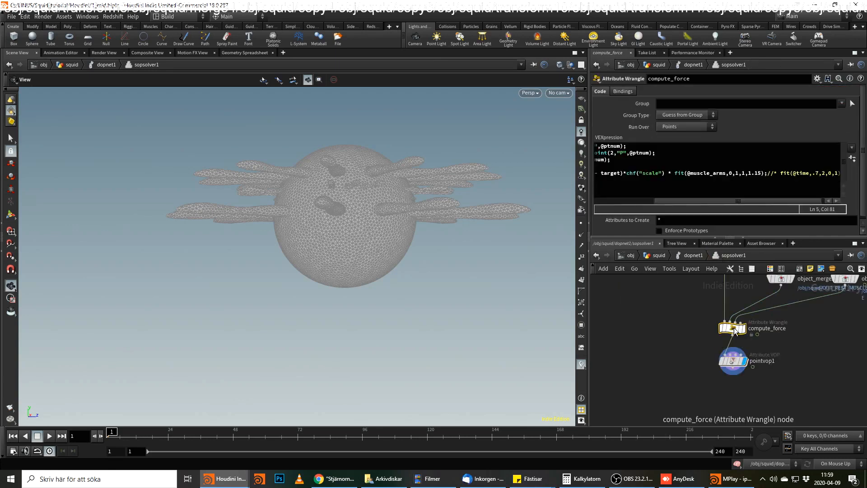
pyautogui.moveTo(677, 201); pyautogui.dragTo(614, 202)
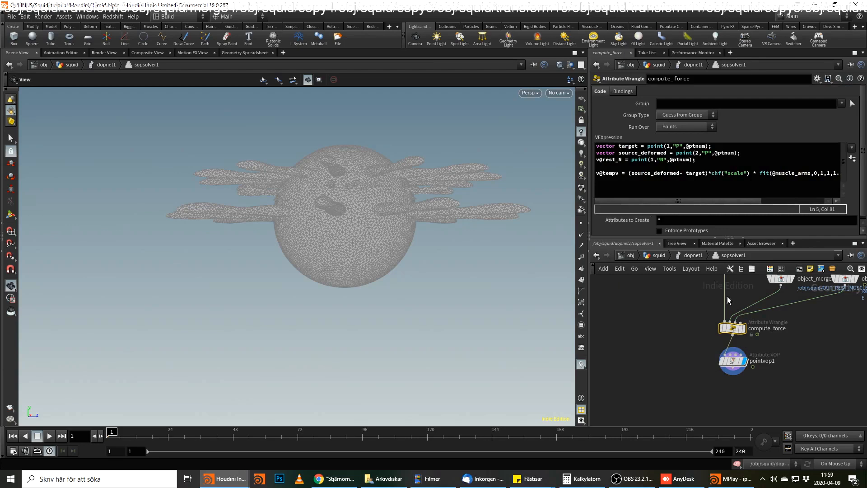
pyautogui.doubleClick(734, 364)
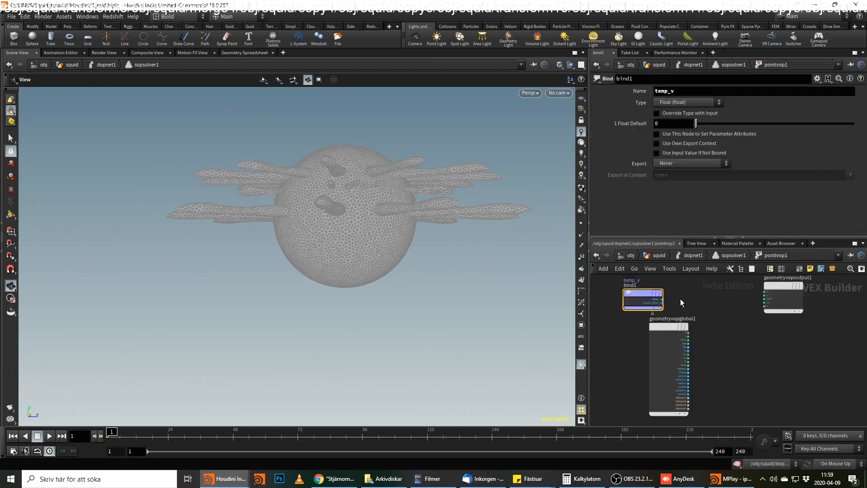
pyautogui.scroll(2, 698, 337)
pyautogui.click(673, 103)
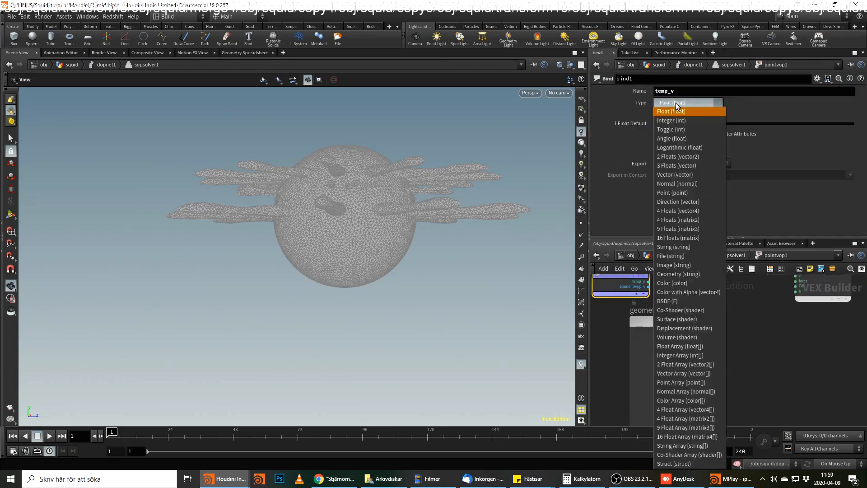
pyautogui.click(680, 166)
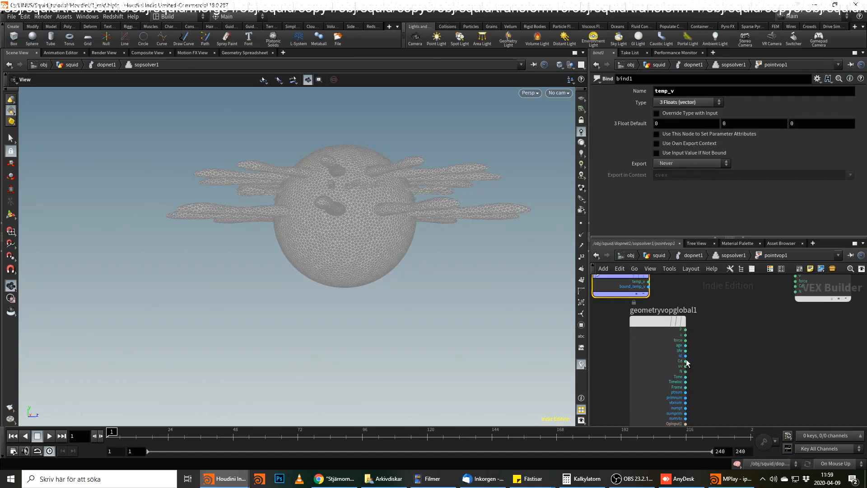
# Add an Add node that sums the global v and the Bind node's temp_v output.
pyautogui.click(685, 335)
pyautogui.press('Tab')
pyautogui.write('add')
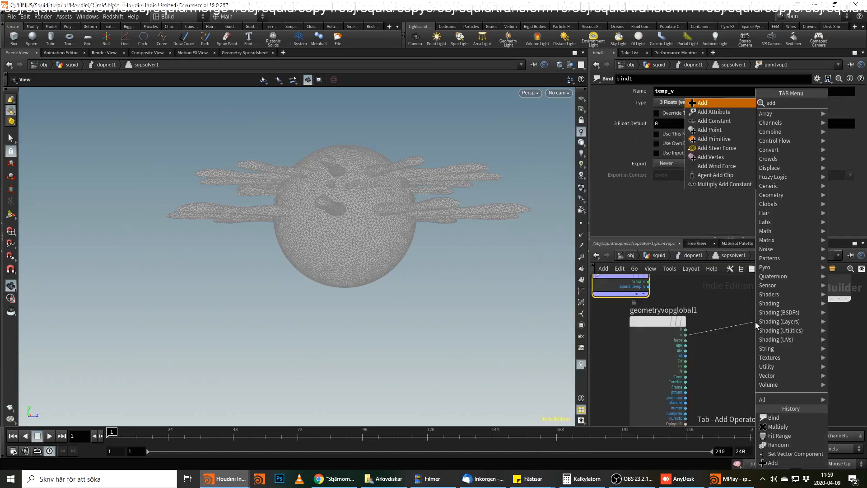
pyautogui.press('Return')
pyautogui.click(756, 322)
pyautogui.click(739, 336)
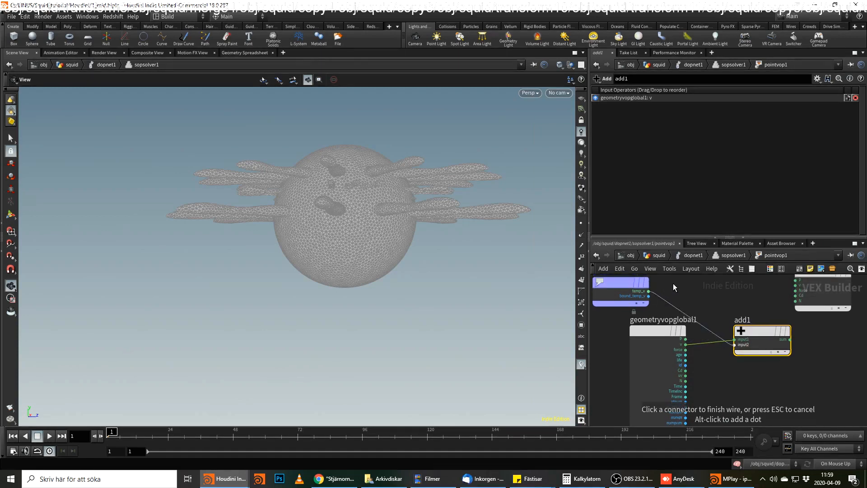
pyautogui.click(649, 291)
# Connect the Add node's sum to the v input of geometryvopoutput1 and tidy the node layout.
pyautogui.click(790, 340)
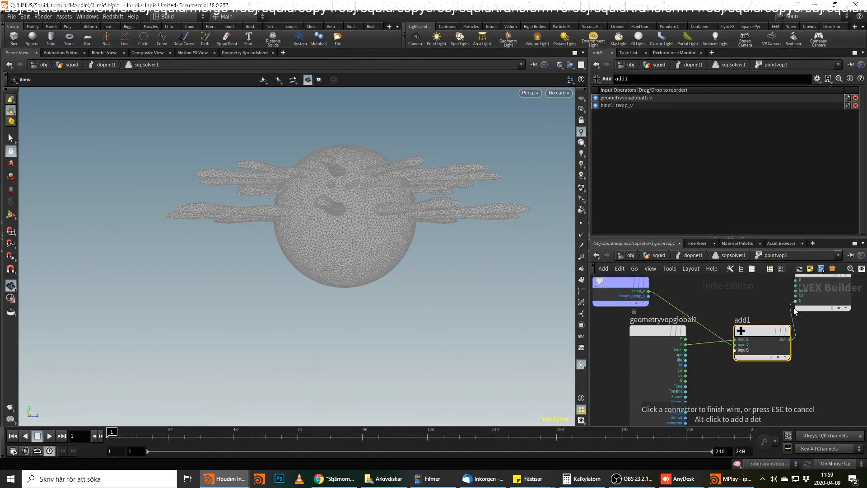
pyautogui.click(784, 271)
pyautogui.moveTo(779, 302); pyautogui.dragTo(747, 330, button='middle')
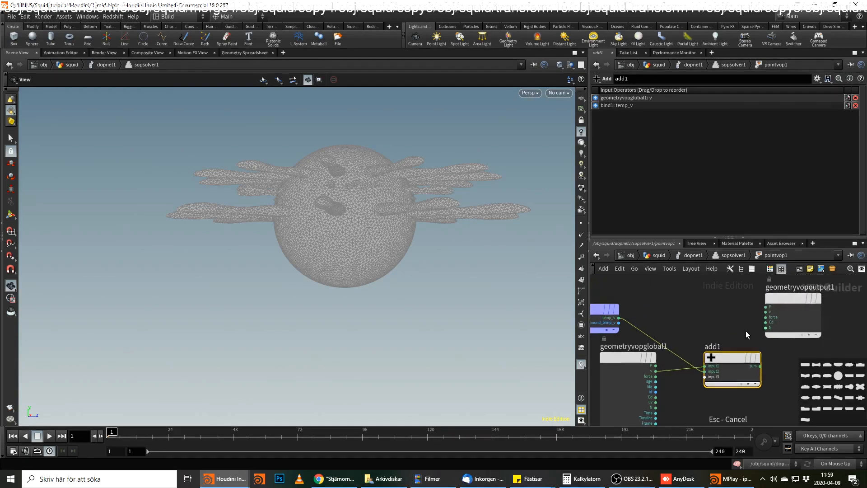
pyautogui.click(760, 365)
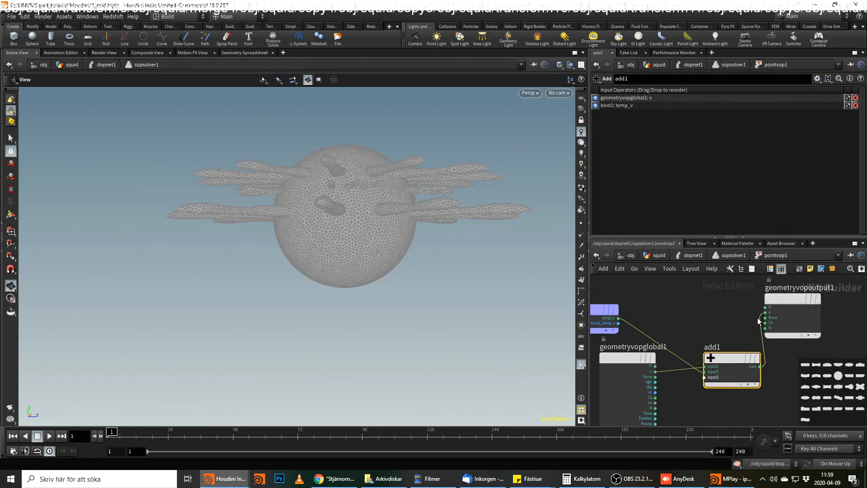
pyautogui.click(779, 270)
pyautogui.moveTo(781, 390); pyautogui.dragTo(761, 381, button='middle')
pyautogui.moveTo(714, 362); pyautogui.dragTo(708, 322)
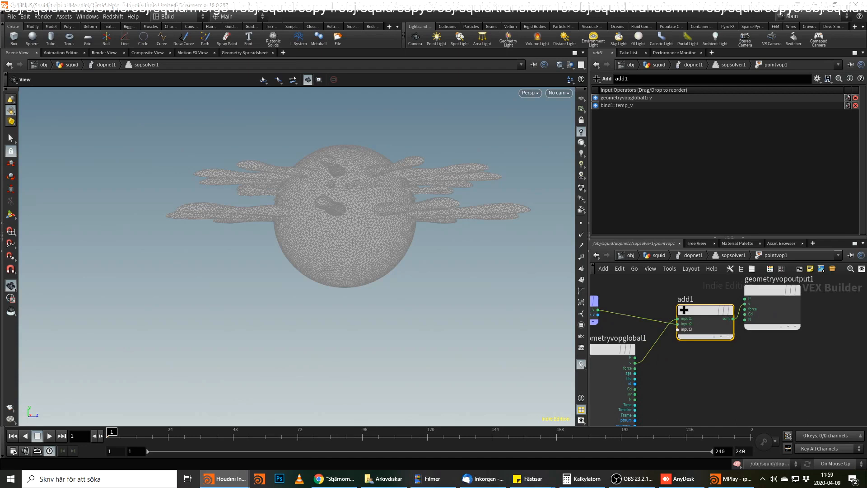
# Return to dopnet1 and play the simulation to test the solver.
pyautogui.click(733, 255)
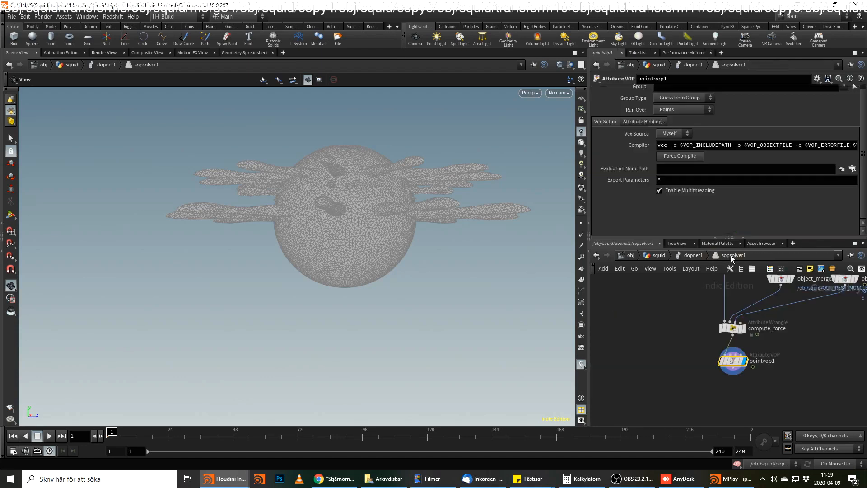
pyautogui.click(695, 255)
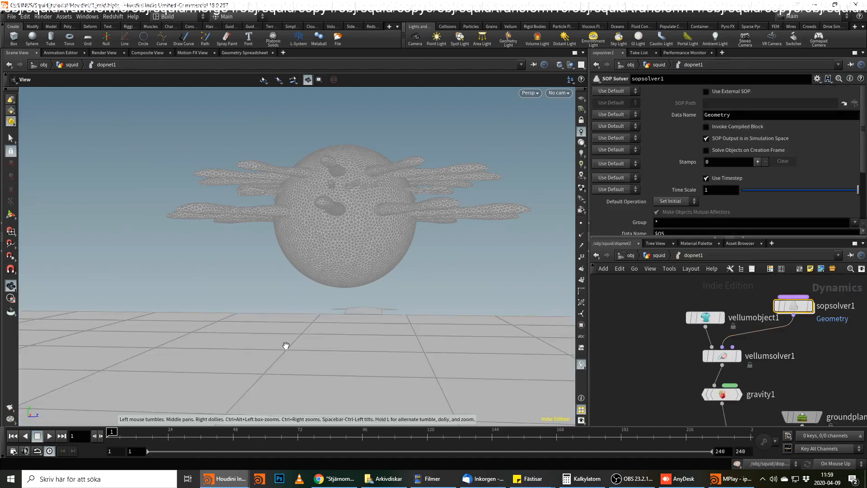
pyautogui.click(50, 436)
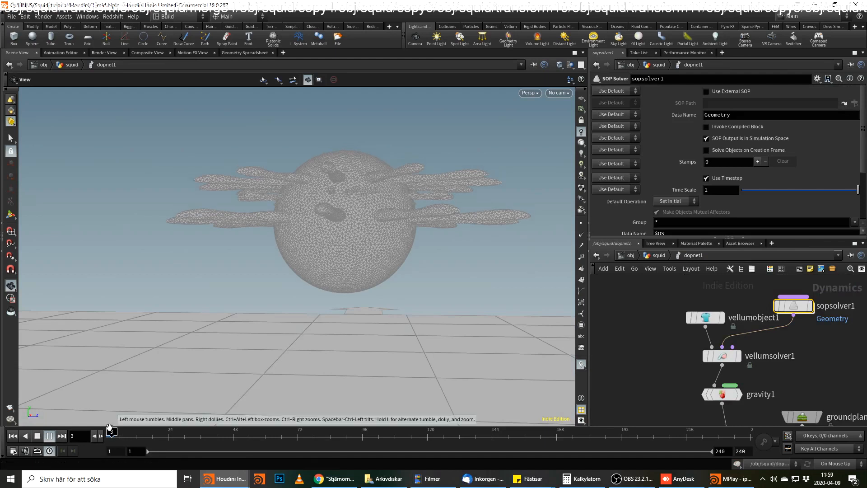
# Review the compute_force wrangle in sopsolver1, create its channel parameter, and set Scale to 34.
pyautogui.doubleClick(794, 306)
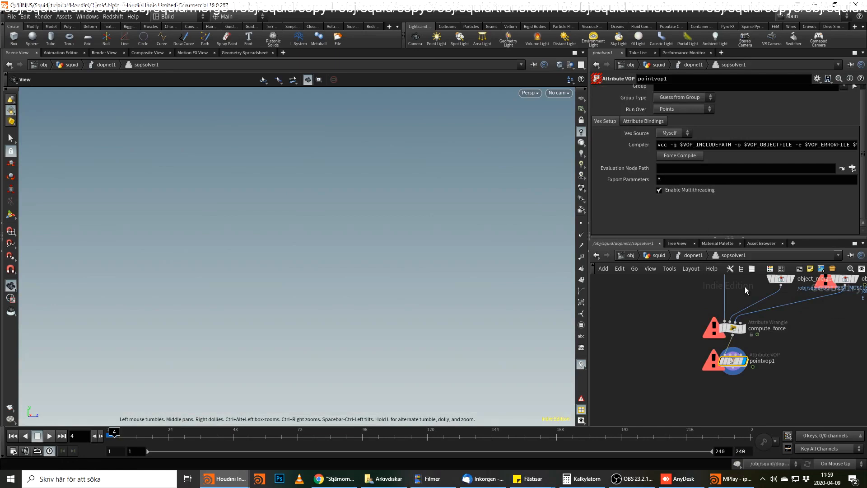
pyautogui.click(733, 327)
pyautogui.moveTo(681, 201); pyautogui.dragTo(664, 202)
pyautogui.moveTo(864, 145); pyautogui.dragTo(864, 148)
pyautogui.click(854, 156)
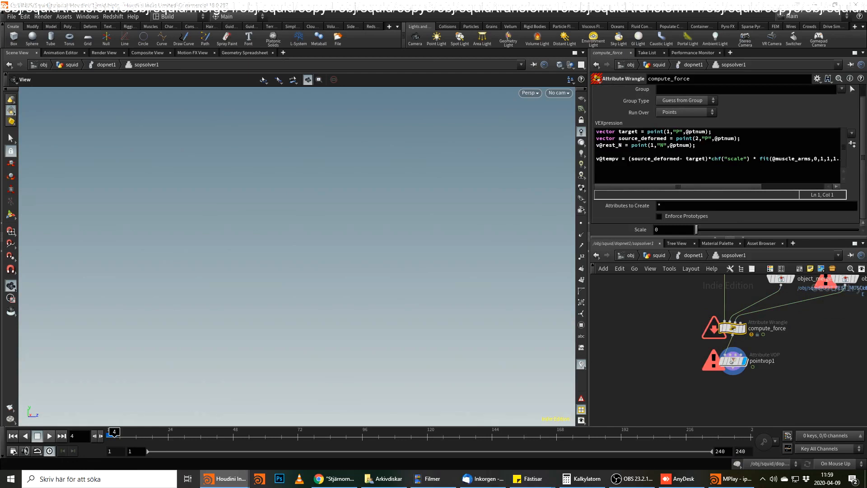
pyautogui.moveTo(663, 230); pyautogui.dragTo(641, 230)
pyautogui.write('34')
pyautogui.press('Return')
# Go back up to the squid network and play the dopnet1 simulation from the first frame.
pyautogui.click(689, 255)
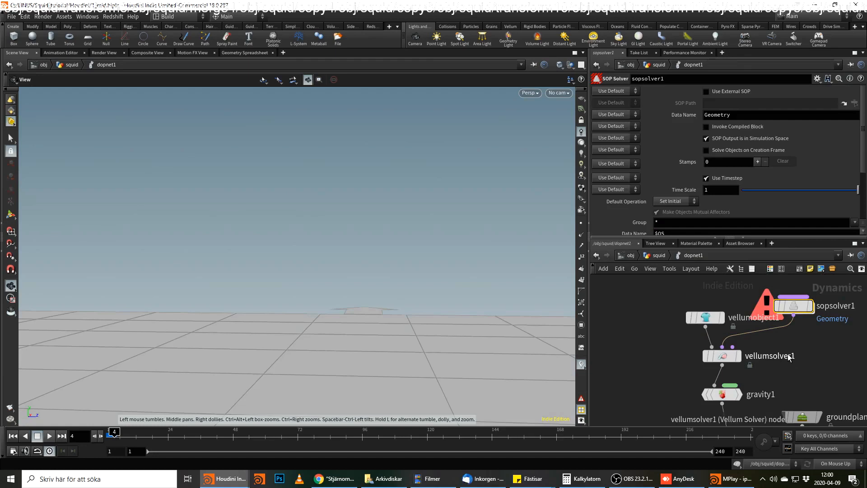
pyautogui.click(12, 436)
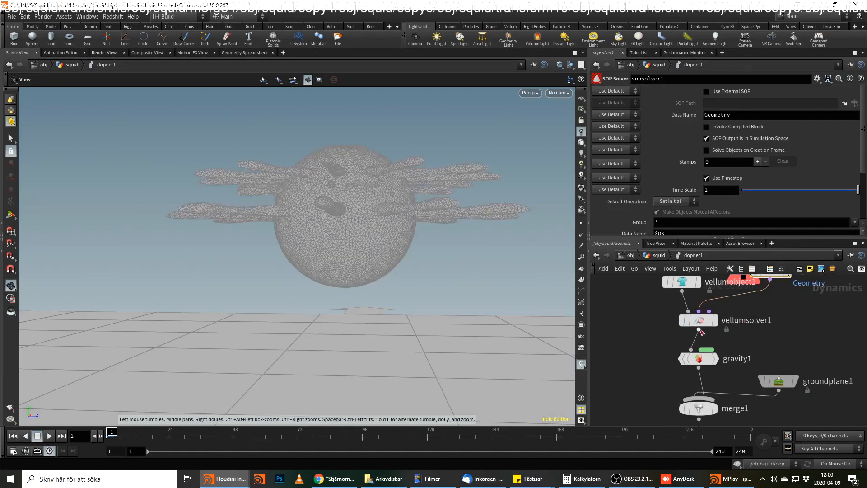
pyautogui.click(667, 256)
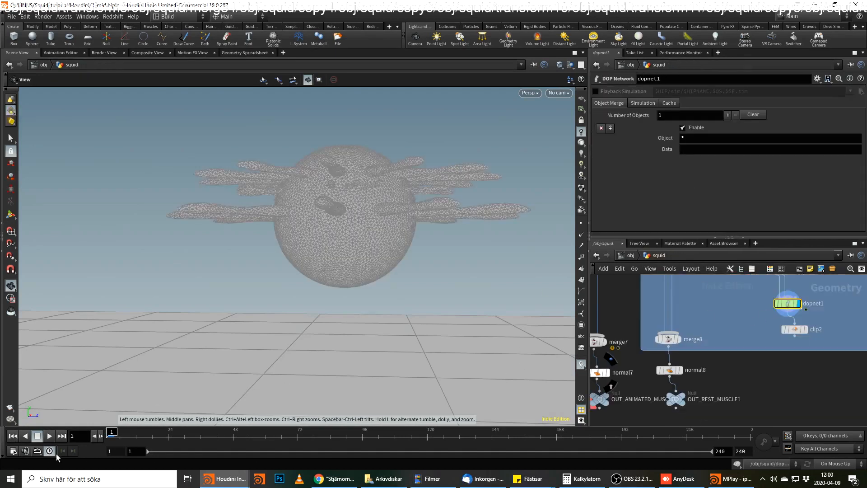
pyautogui.click(45, 435)
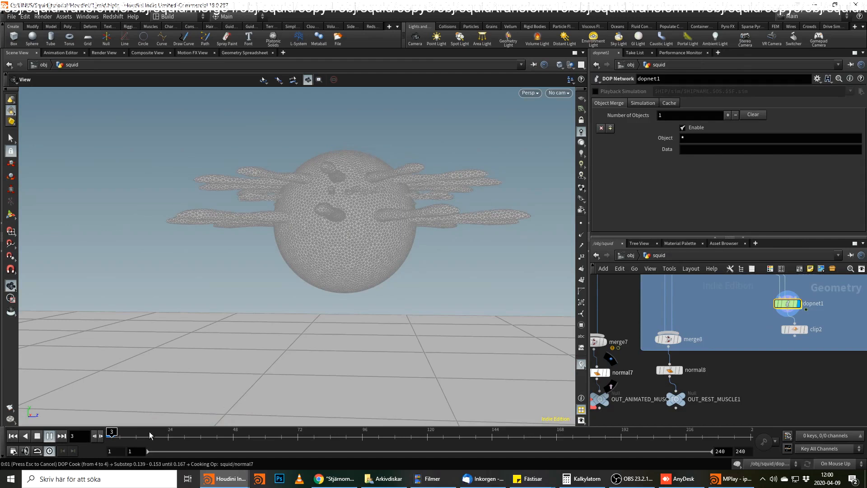
pyautogui.click(300, 435)
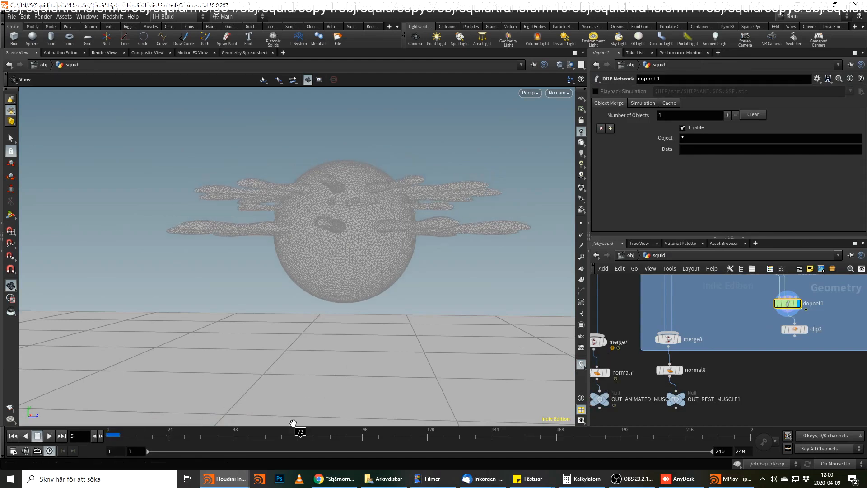
pyautogui.click(111, 437)
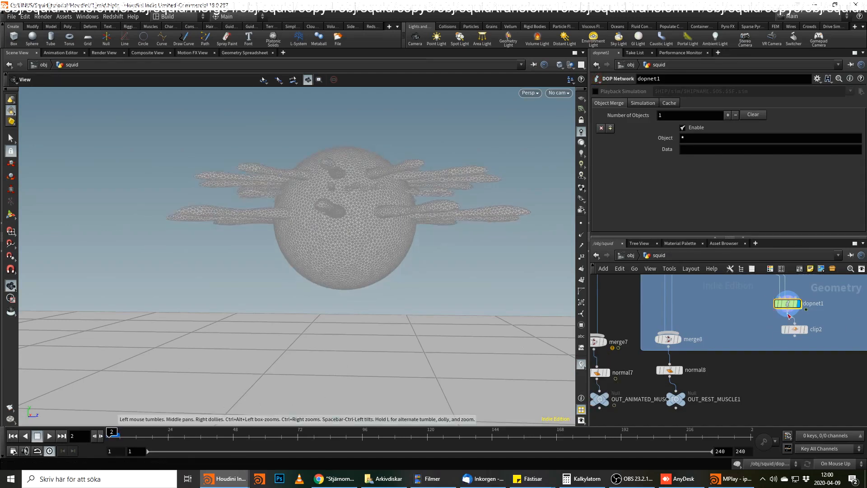
# Reset dopnet1's simulation, replay it from the start, and stop at frame 7.
pyautogui.click(642, 103)
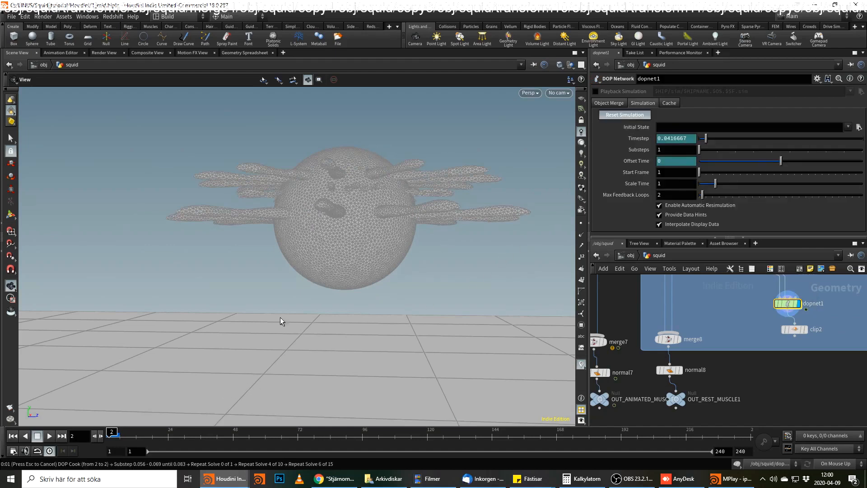
pyautogui.click(12, 436)
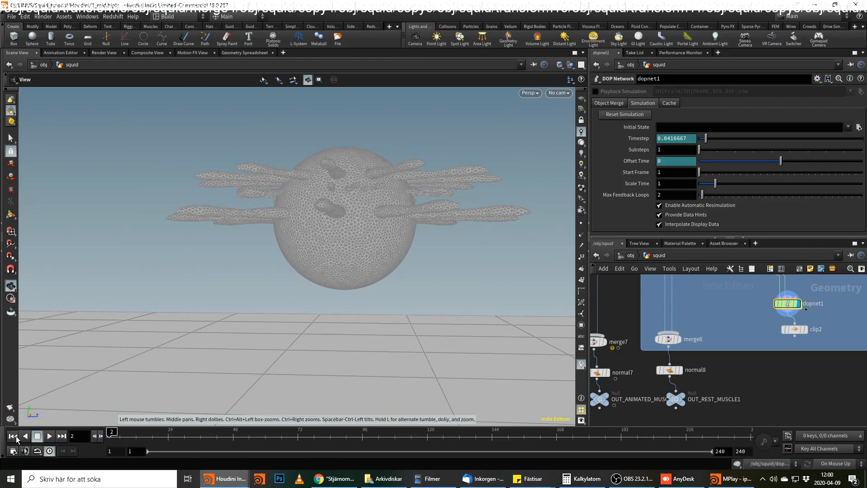
pyautogui.click(49, 436)
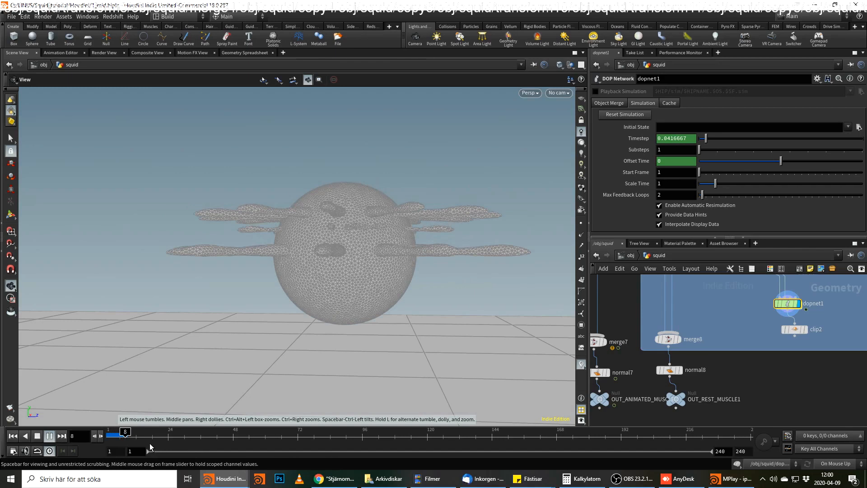
pyautogui.click(122, 436)
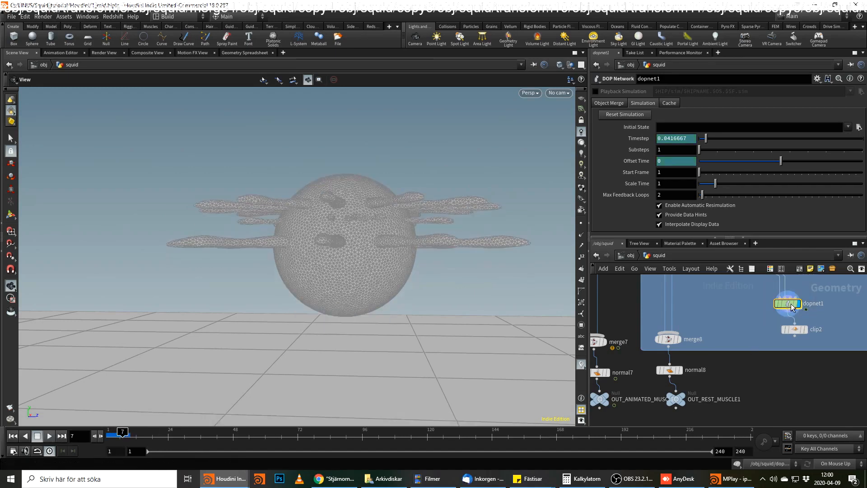
# Reopen sopsolver1 inside dopnet1 and display the compute_force wrangle.
pyautogui.doubleClick(788, 311)
pyautogui.scroll(-1, 759, 338)
pyautogui.moveTo(760, 338); pyautogui.dragTo(751, 353, button='middle')
pyautogui.doubleClick(762, 297)
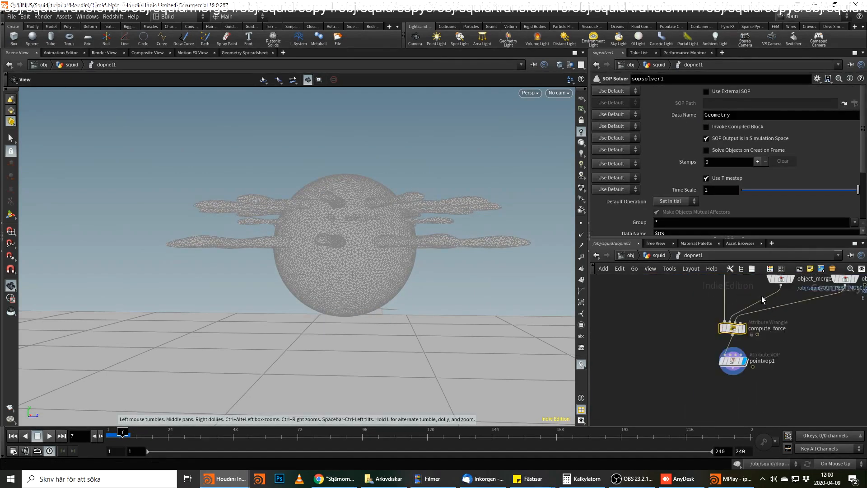
pyautogui.click(744, 328)
pyautogui.moveTo(785, 335); pyautogui.dragTo(770, 358, button='middle')
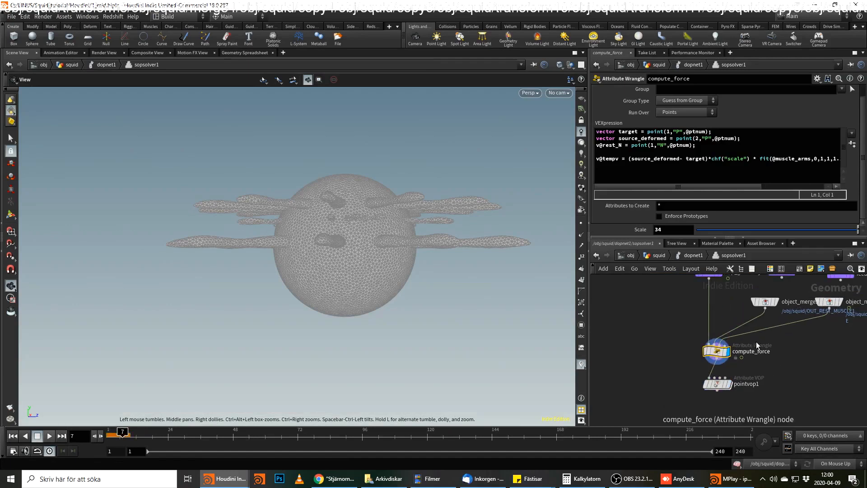
# Add a scene-level marker visualizer with its name, label and attribute all set to temp_v.
pyautogui.click(581, 364)
pyautogui.click(668, 335)
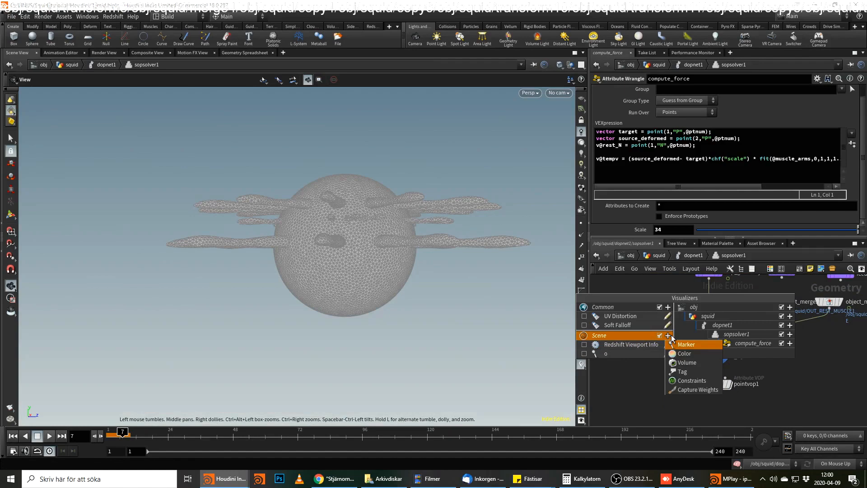
pyautogui.click(696, 345)
pyautogui.doubleClick(700, 248)
pyautogui.write('tem')
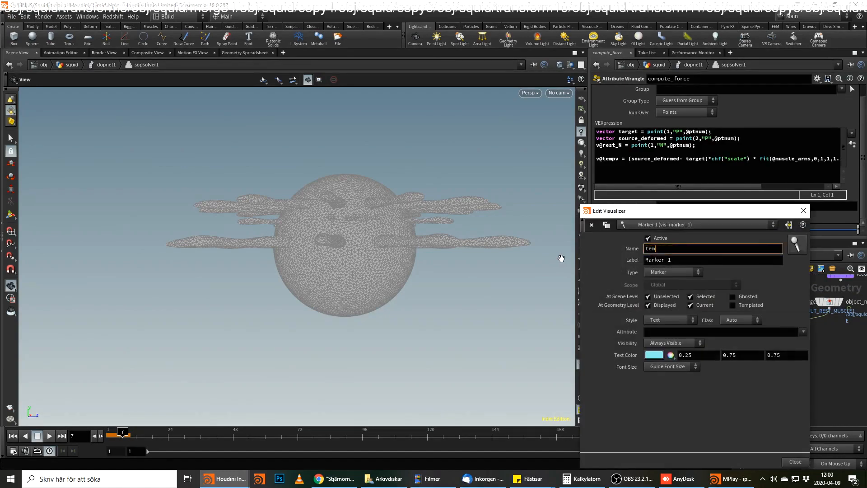
pyautogui.write('p_v')
pyautogui.press('Tab')
pyautogui.write('temo')
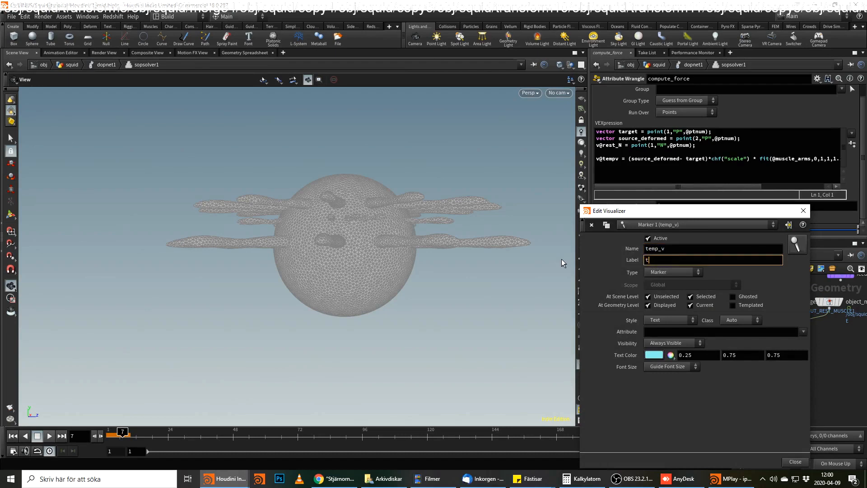
pyautogui.press('BackSpace')
pyautogui.write('p_v')
pyautogui.press('Tab')
pyautogui.write('temp_v')
pyautogui.press('Return')
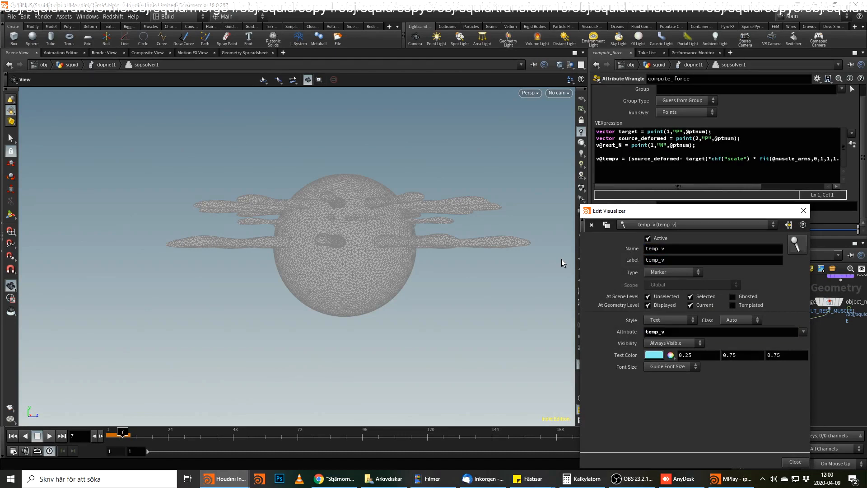
# Set the temp_v visualizer's style to Point Trail and close its settings.
pyautogui.click(659, 319)
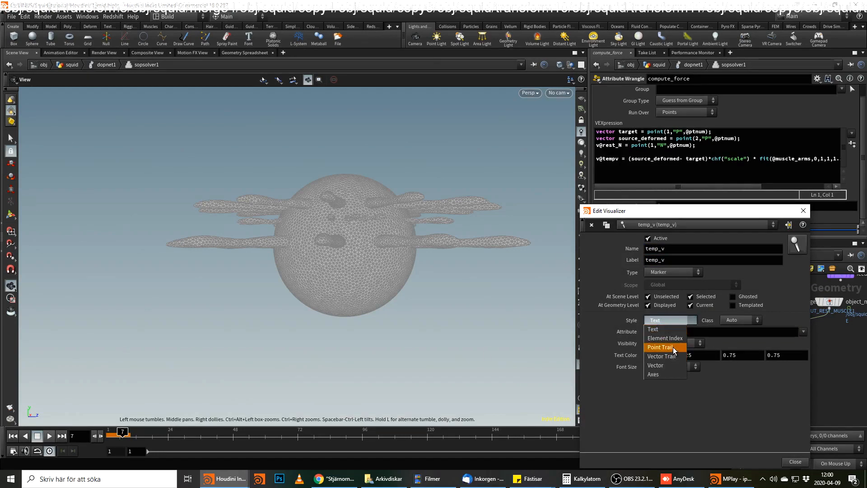
pyautogui.click(673, 347)
pyautogui.click(803, 211)
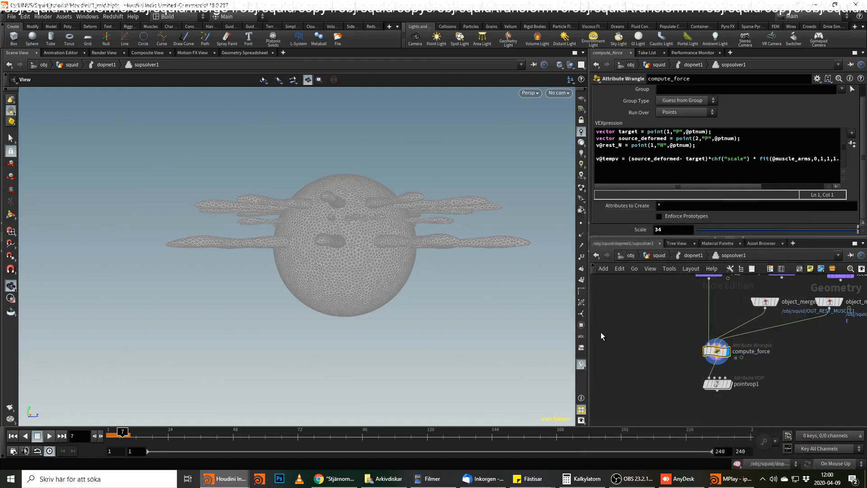
pyautogui.click(582, 363)
# Show compute_force's geometry data in the spreadsheet and filter its attributes to temp_v.
pyautogui.click(248, 53)
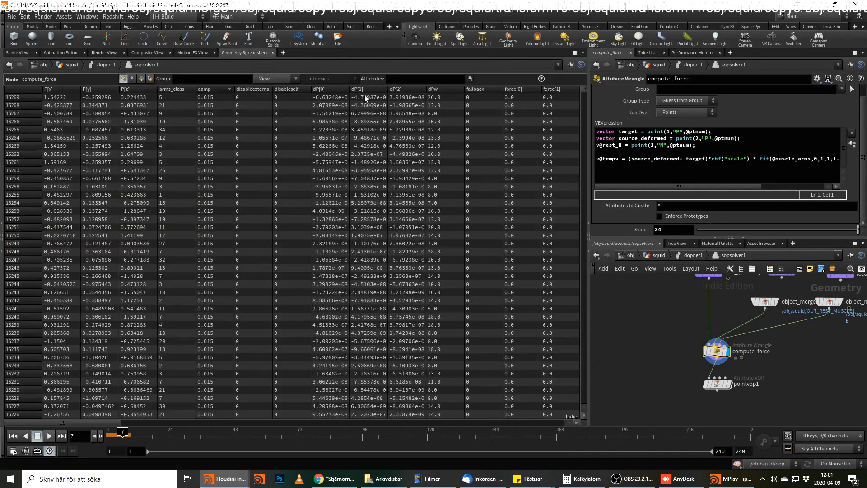
pyautogui.click(393, 75)
pyautogui.write('temp_v')
pyautogui.press('Return')
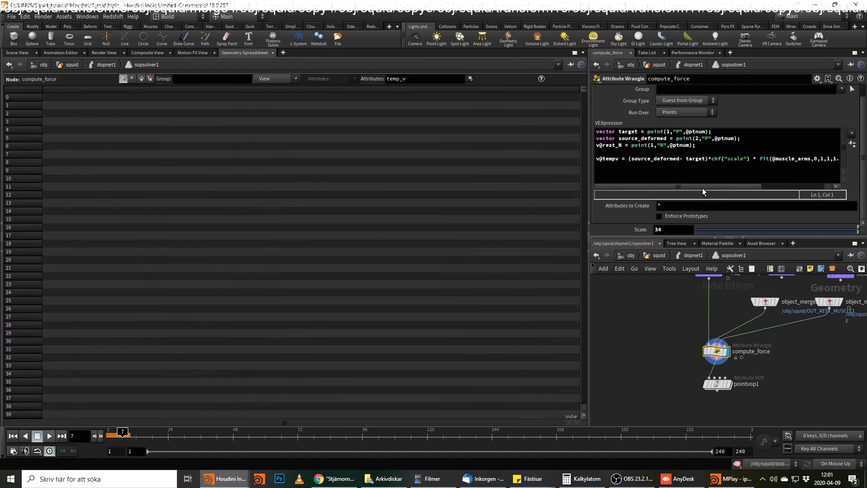
# Look inside the compute_force wrangle and return to the sopsolver1 network.
pyautogui.doubleClick(717, 350)
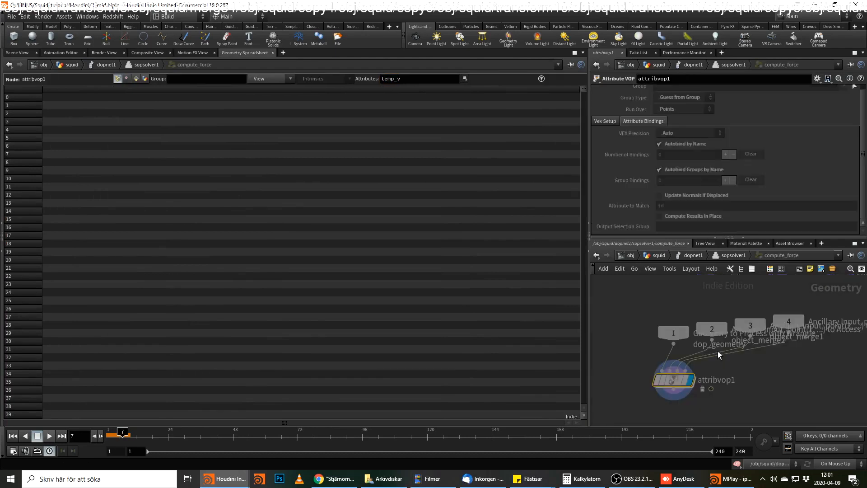
pyautogui.scroll(-3, 348, 155)
pyautogui.scroll(-4, 348, 155)
pyautogui.scroll(3, 765, 308)
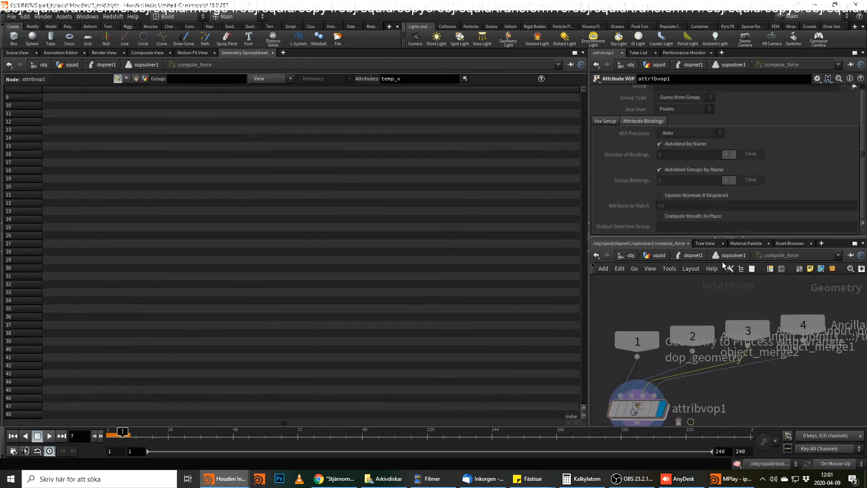
pyautogui.click(730, 256)
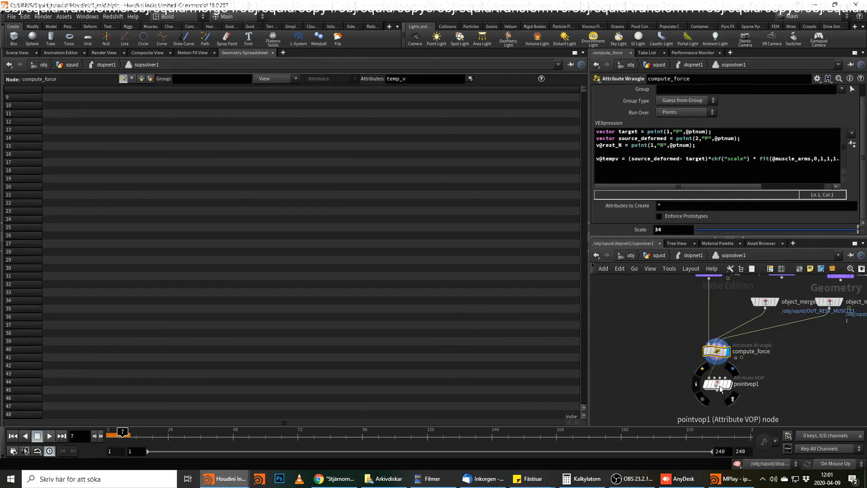
# Check the rest of the tempv line in compute_force's expression and move the timeline back to frame 1.
pyautogui.click(616, 159)
pyautogui.moveTo(673, 186); pyautogui.dragTo(736, 187)
pyautogui.write('v')
pyautogui.moveTo(123, 433); pyautogui.dragTo(100, 435)
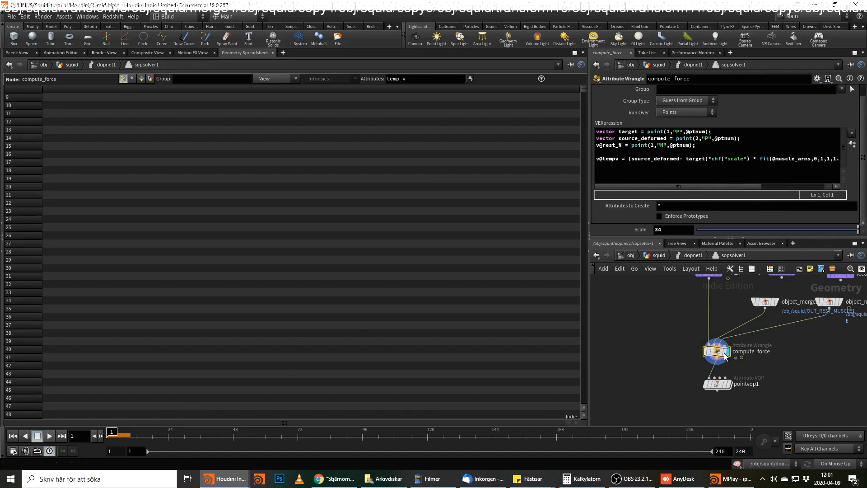
# Display the dop_geometry node and inspect its geometry in the scene view.
pyautogui.click(706, 351)
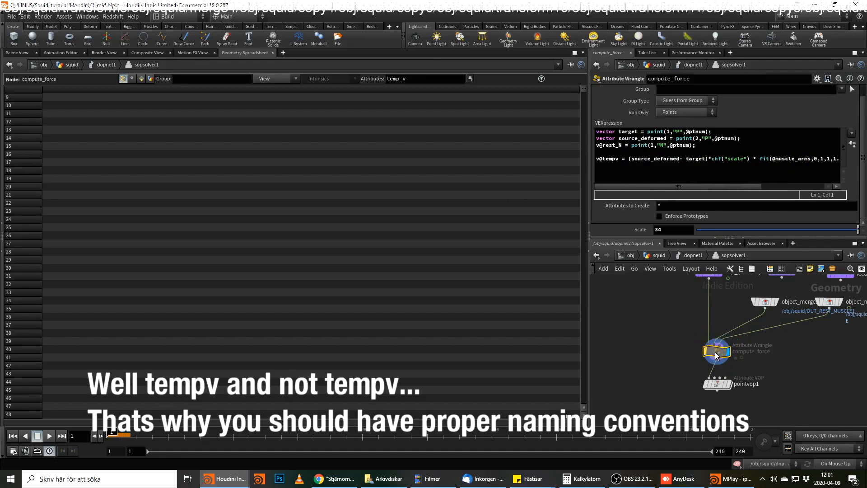
pyautogui.click(708, 337)
pyautogui.moveTo(713, 301); pyautogui.dragTo(711, 336, button='middle')
pyautogui.click(725, 307)
pyautogui.click(717, 307)
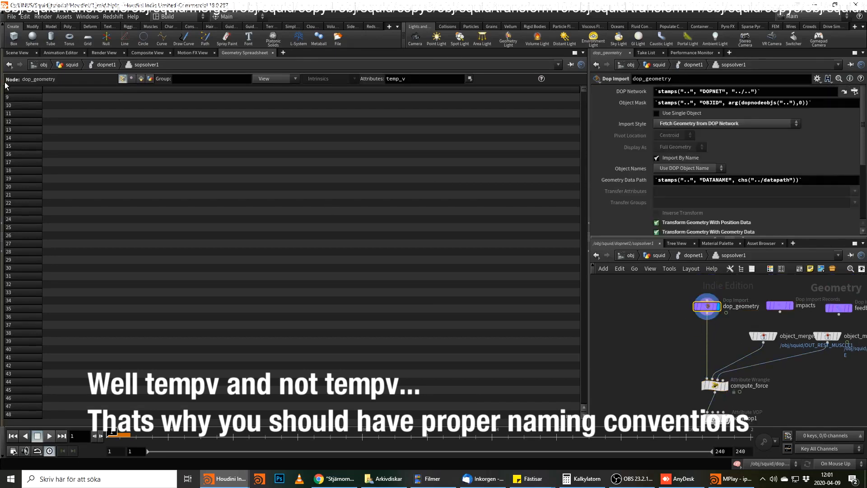
pyautogui.click(17, 52)
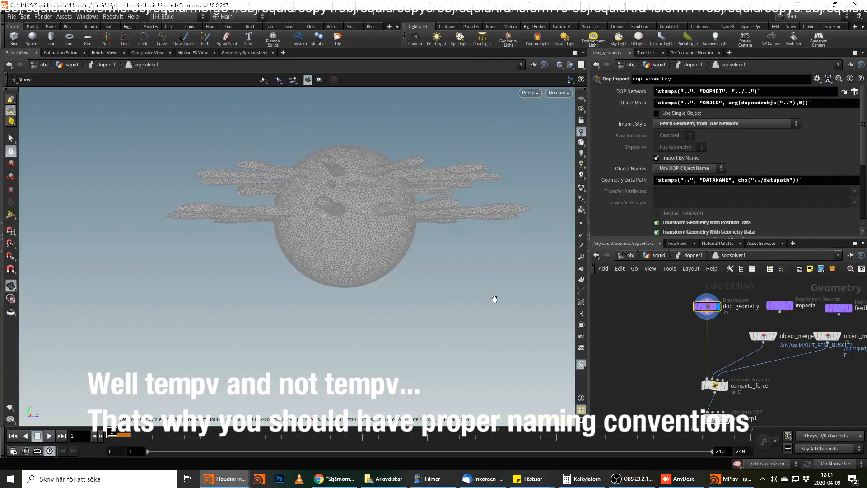
# Display the two object merge nodes and compute_force in turn, and inspect compute_force's node information.
pyautogui.click(775, 336)
pyautogui.click(838, 337)
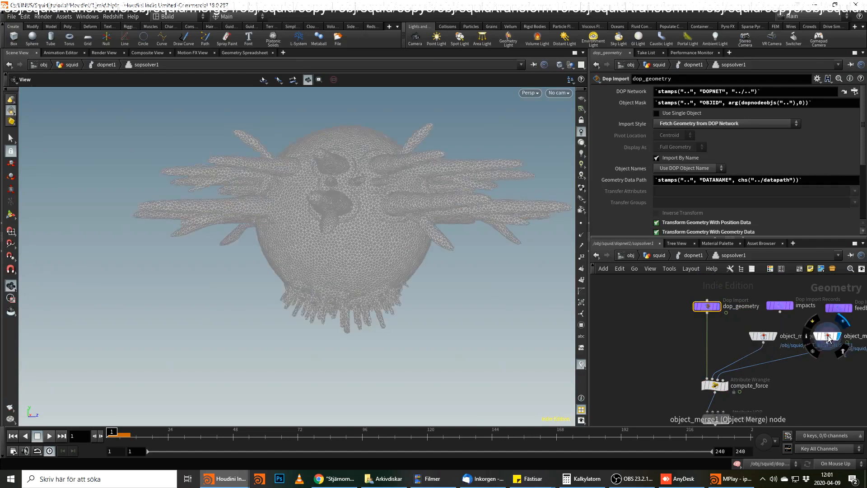
pyautogui.click(828, 338)
pyautogui.click(726, 385)
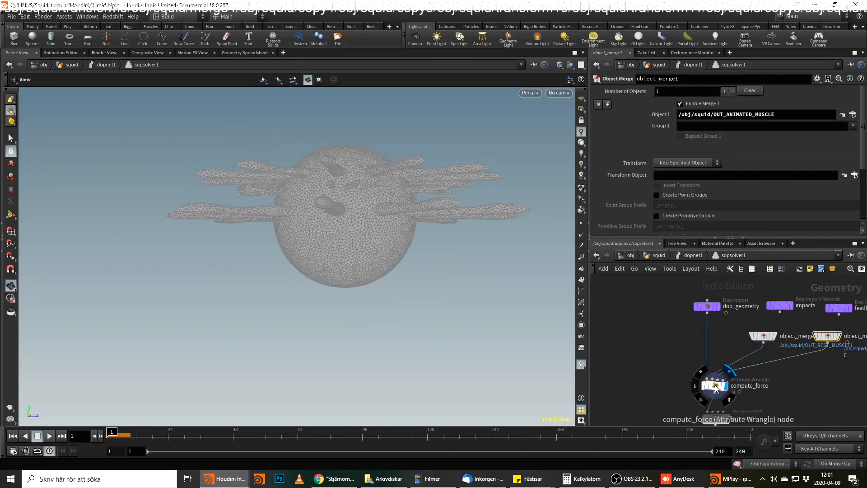
pyautogui.click(716, 387)
pyautogui.middleClick(715, 387)
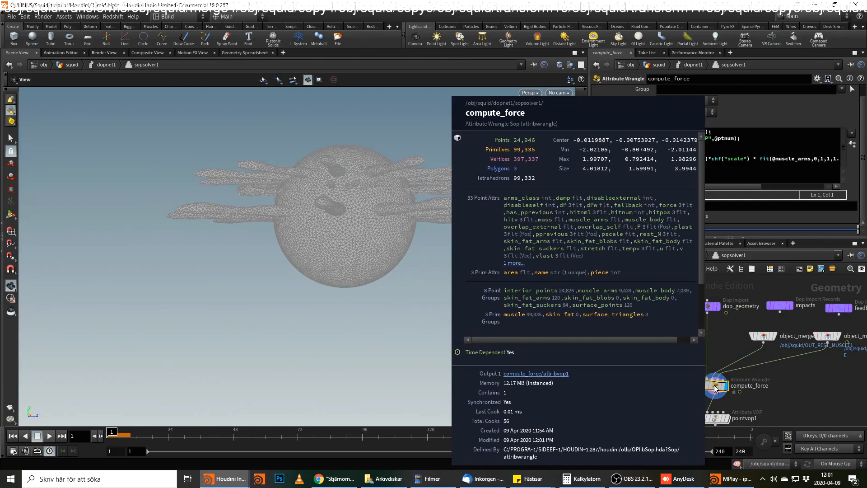
# Rename the tempv attribute to temp_v in compute_force's expression, with its geometry data shown in the spreadsheet.
pyautogui.click(229, 54)
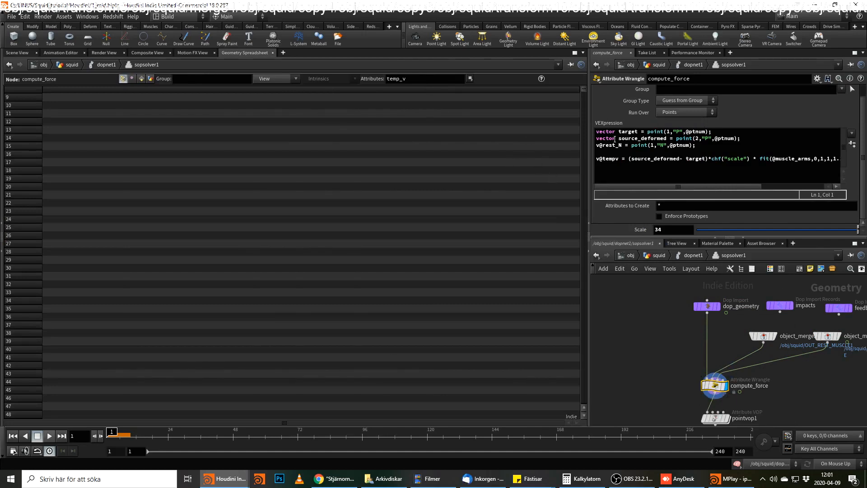
pyautogui.click(614, 159)
pyautogui.write('_')
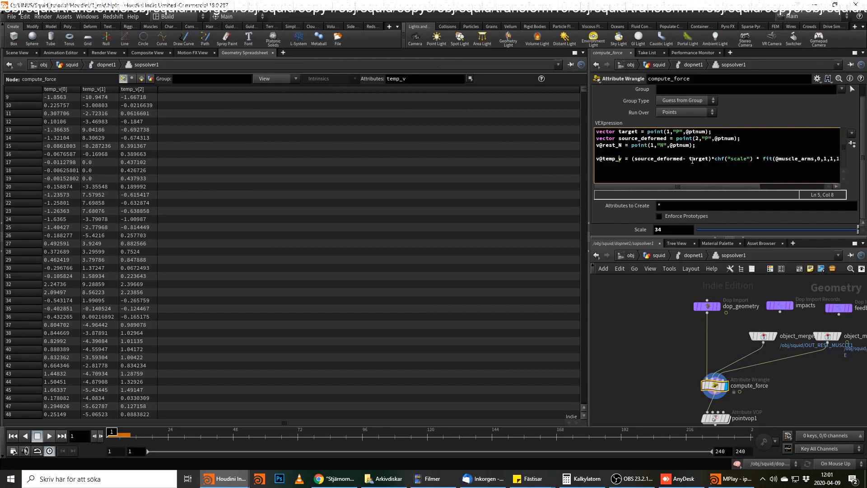
# Display pointvop1 in sopsolver1, go back up to the squid network, and show the scene view.
pyautogui.click(719, 419)
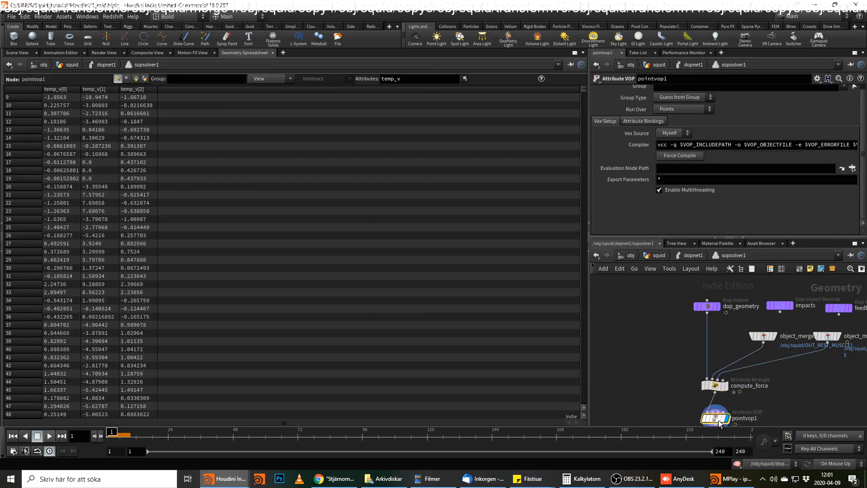
pyautogui.click(679, 254)
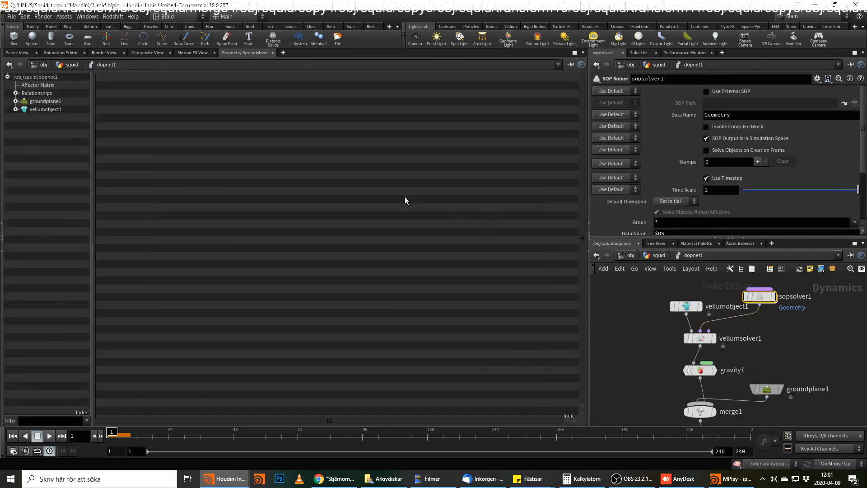
pyautogui.click(656, 255)
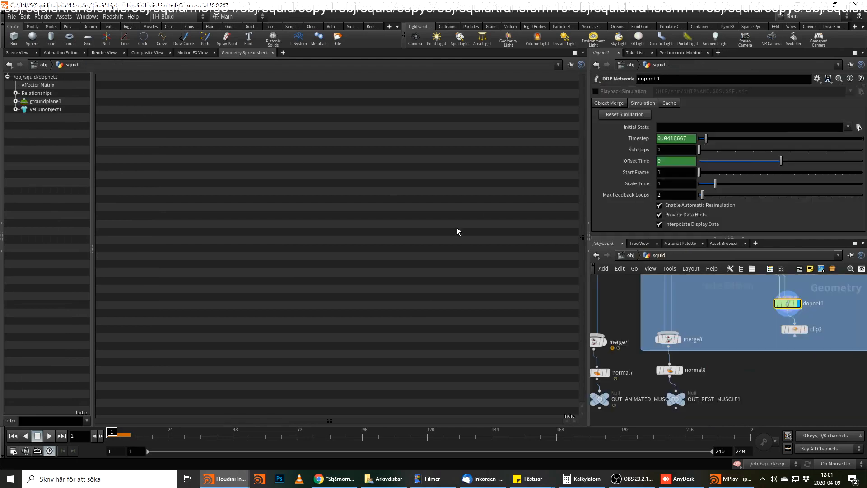
pyautogui.click(21, 52)
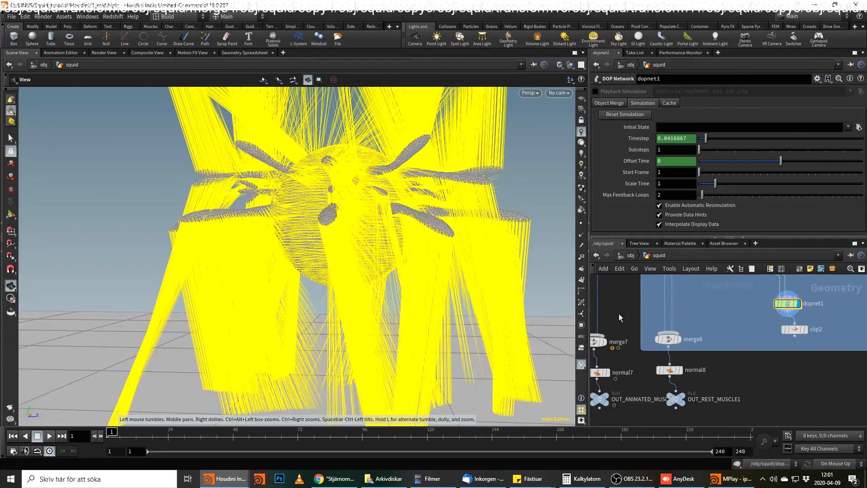
# Turn off the viewport visualizers, play the dopnet1 simulation to frame 7, and return to frame 1.
pyautogui.click(581, 364)
pyautogui.moveTo(832, 376); pyautogui.dragTo(636, 447, button='middle')
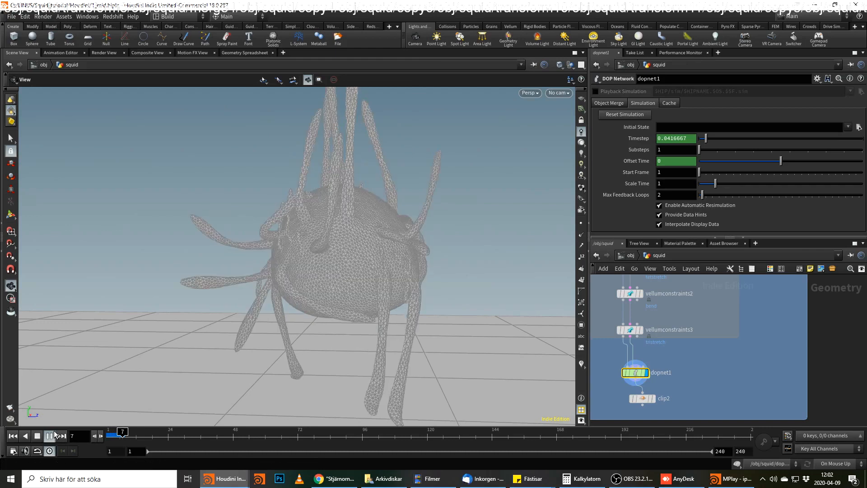
pyautogui.moveTo(119, 434); pyautogui.dragTo(102, 435)
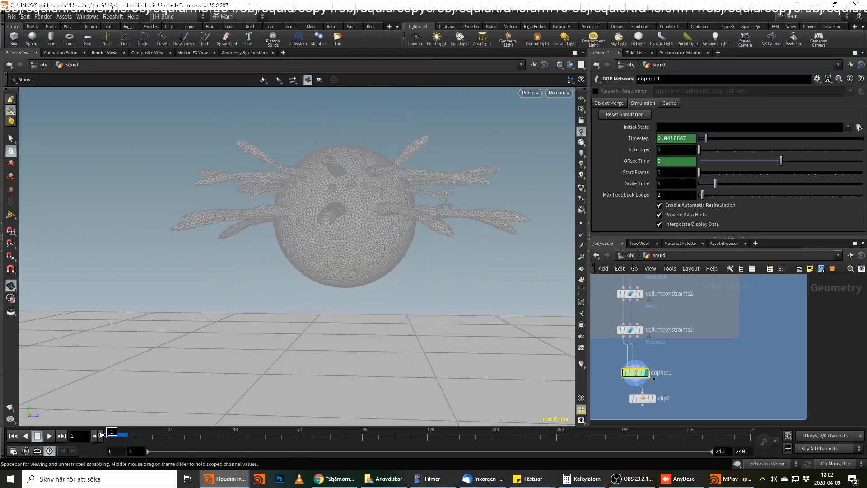
# Reopen sopsolver1 in dopnet1, open compute_force's Scale value for editing, and return to the squid network.
pyautogui.doubleClick(635, 373)
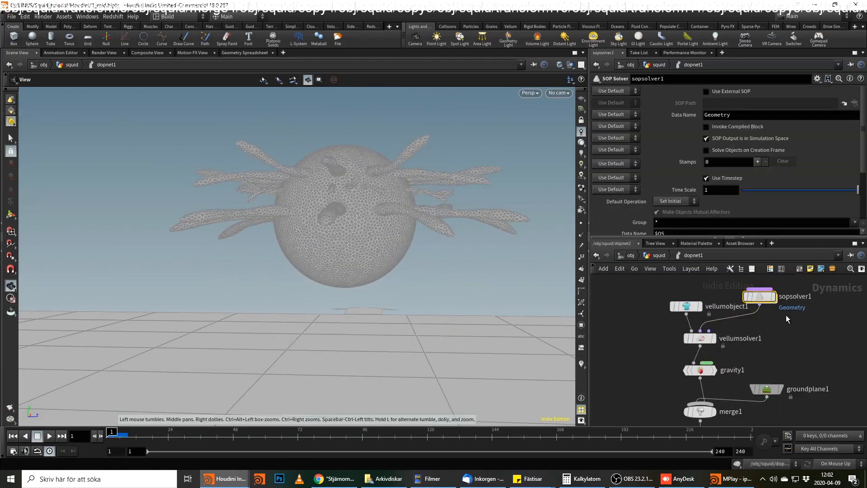
pyautogui.doubleClick(757, 297)
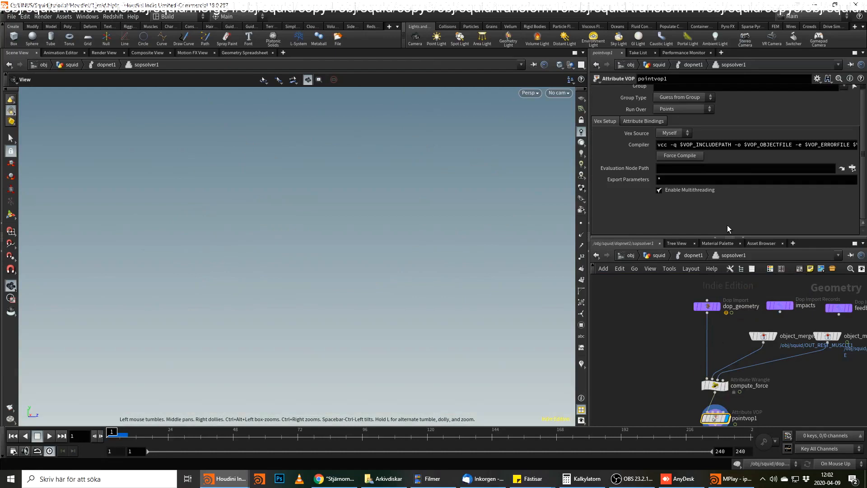
pyautogui.click(715, 385)
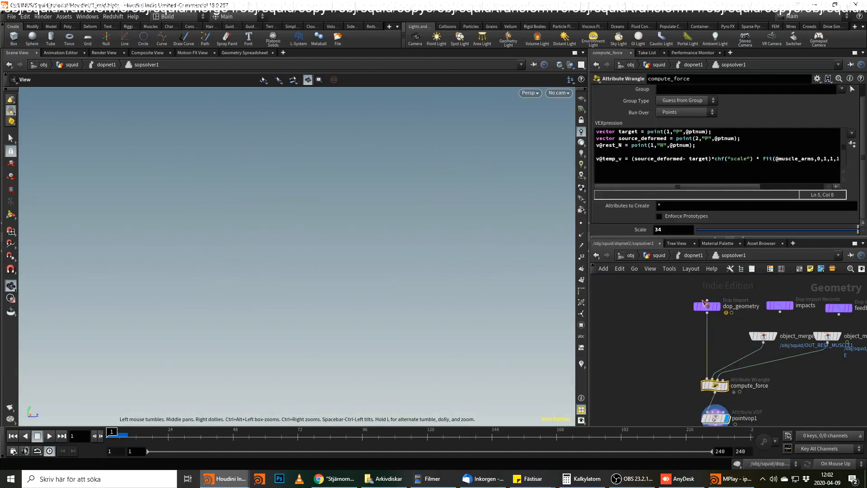
pyautogui.click(688, 255)
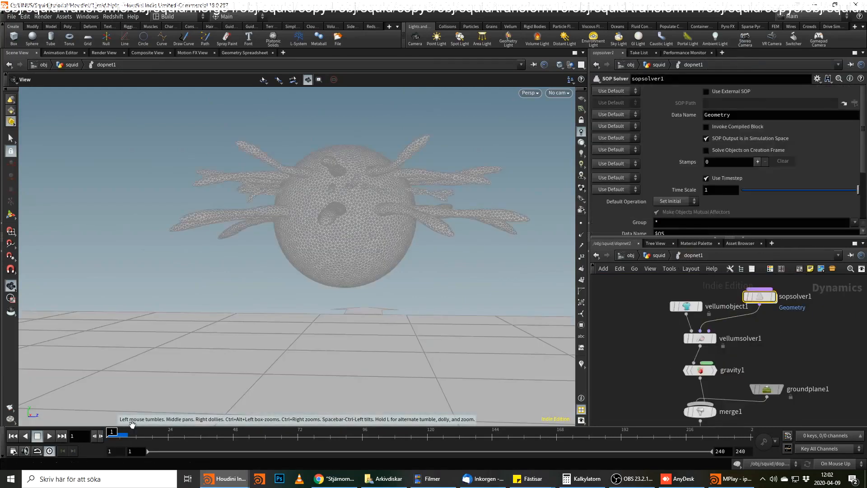
pyautogui.click(659, 256)
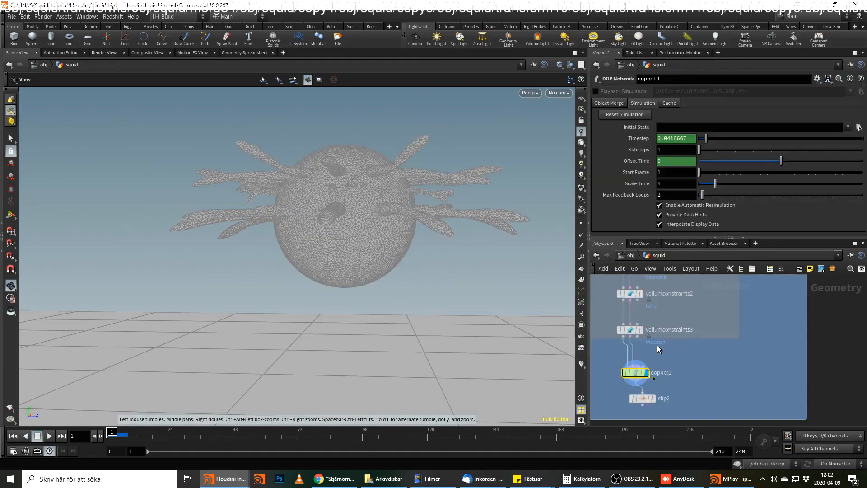
# Play the dopnet1 simulation past frame 16, scrub through its cached frames, and return to frame 1.
pyautogui.click(50, 436)
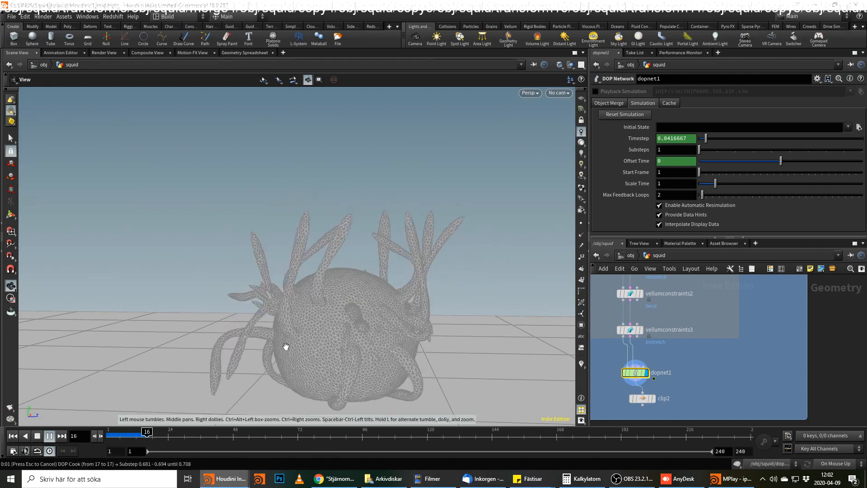
pyautogui.moveTo(129, 433); pyautogui.dragTo(108, 435)
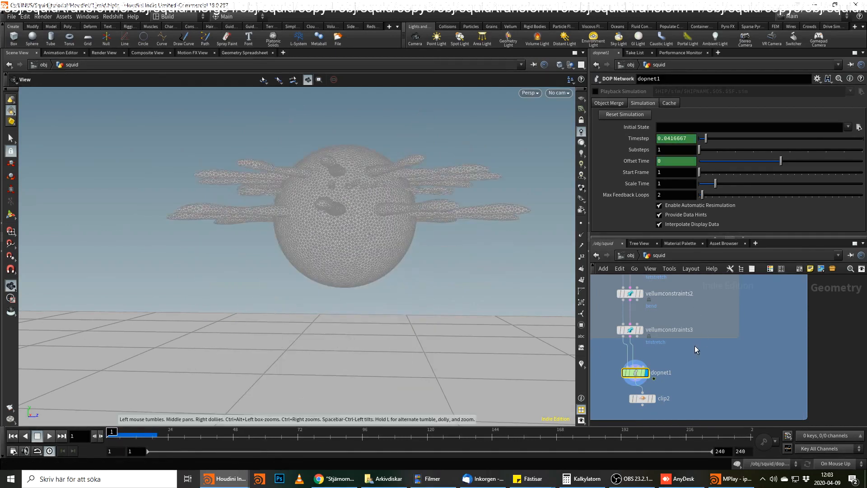
pyautogui.moveTo(141, 431); pyautogui.dragTo(109, 431)
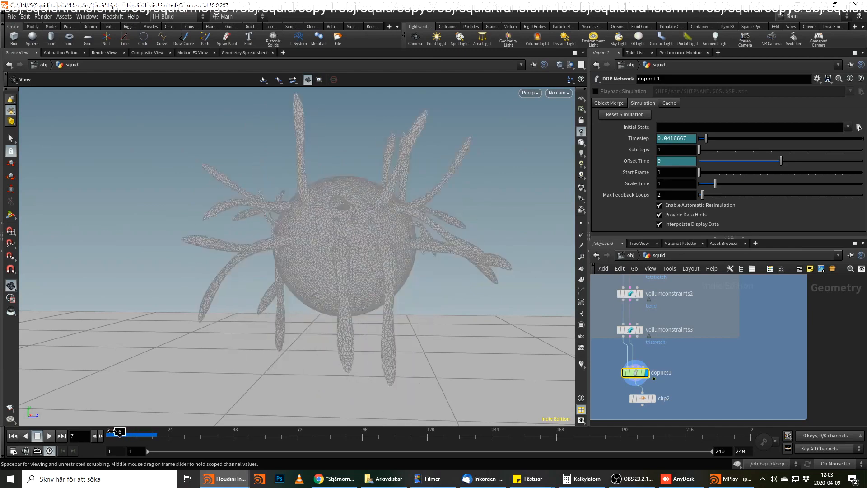
# Examine the nodes feeding the Vellum constraints above dopnet1 in the squid network.
pyautogui.scroll(5, 679, 342)
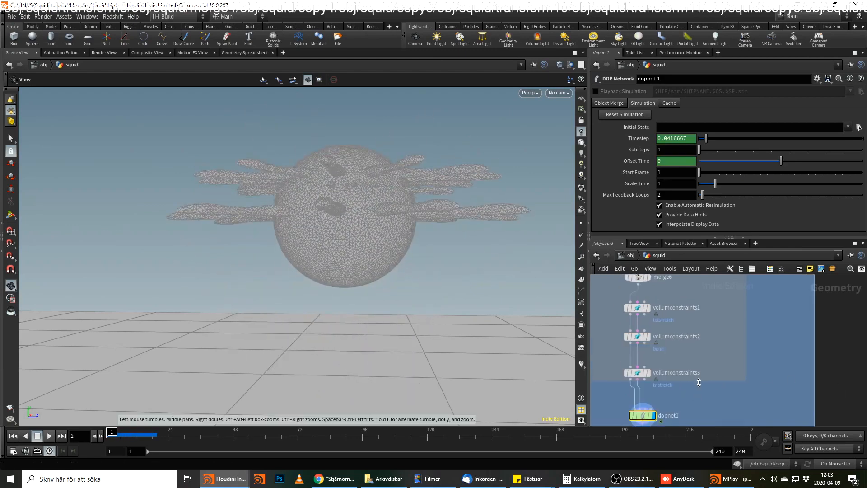
pyautogui.moveTo(700, 342)
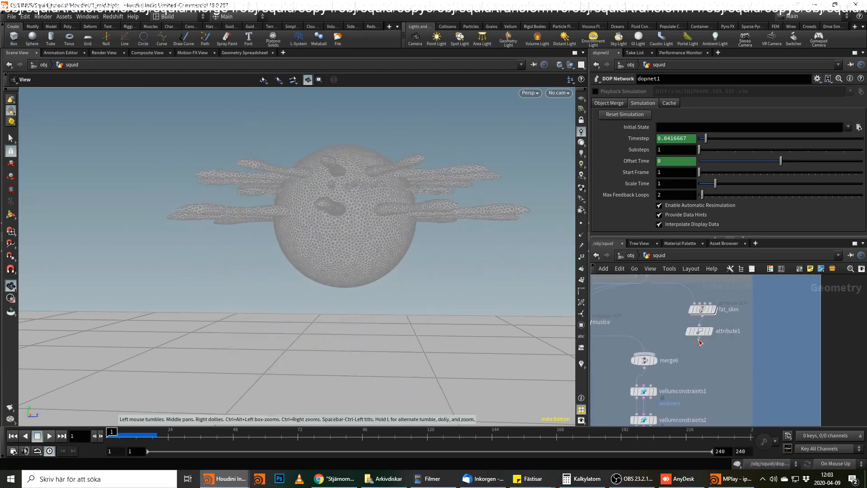
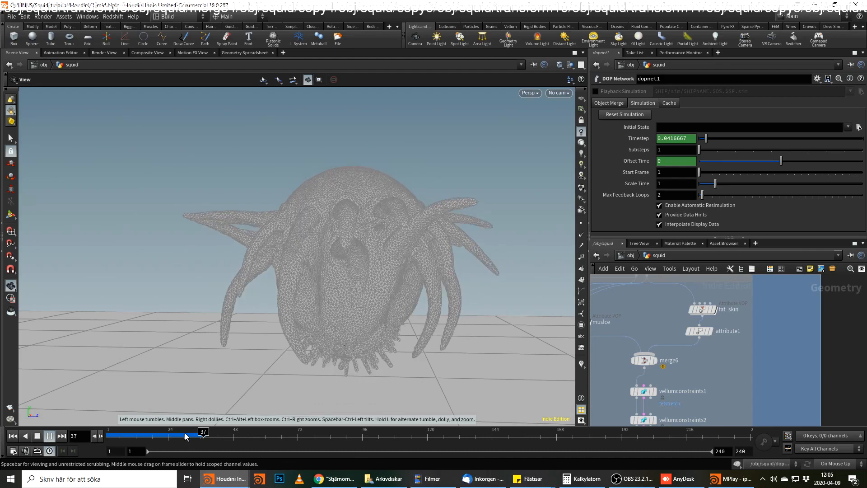
# Return the simulation to frame 1, reframe the squid, and render a flipbook of frames 1 to 50 to MPlay.
pyautogui.click(143, 434)
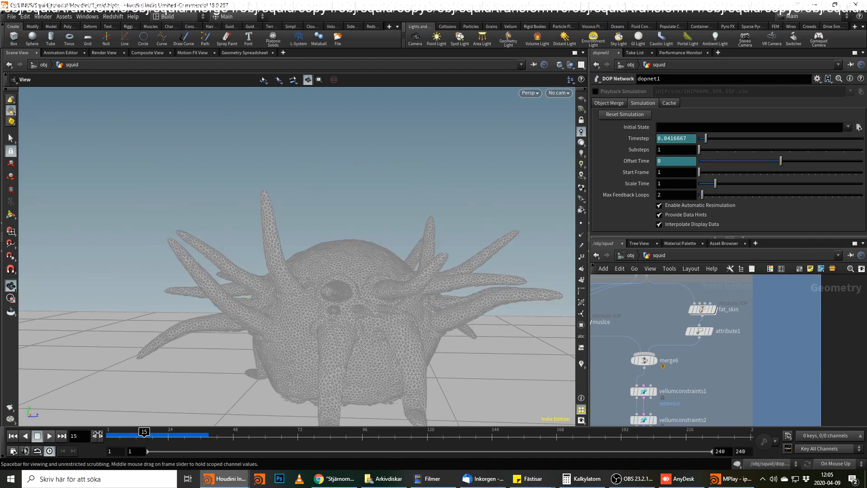
pyautogui.click(12, 436)
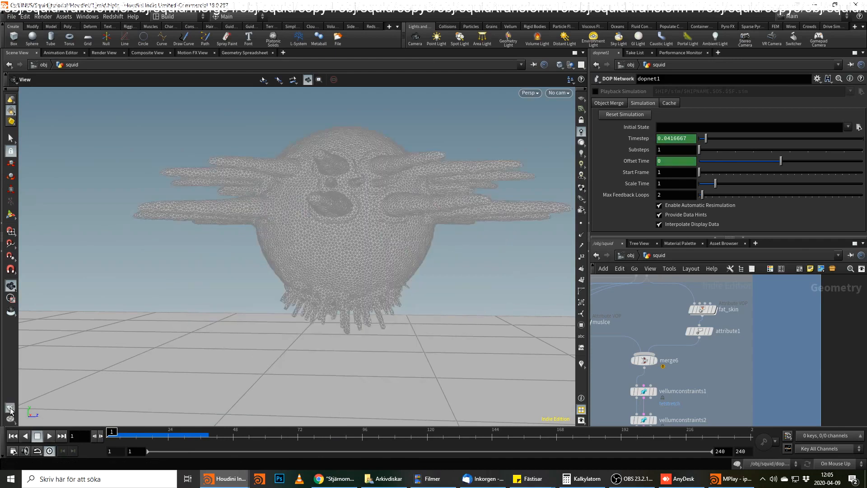
pyautogui.moveTo(240, 309); pyautogui.dragTo(385, 276)
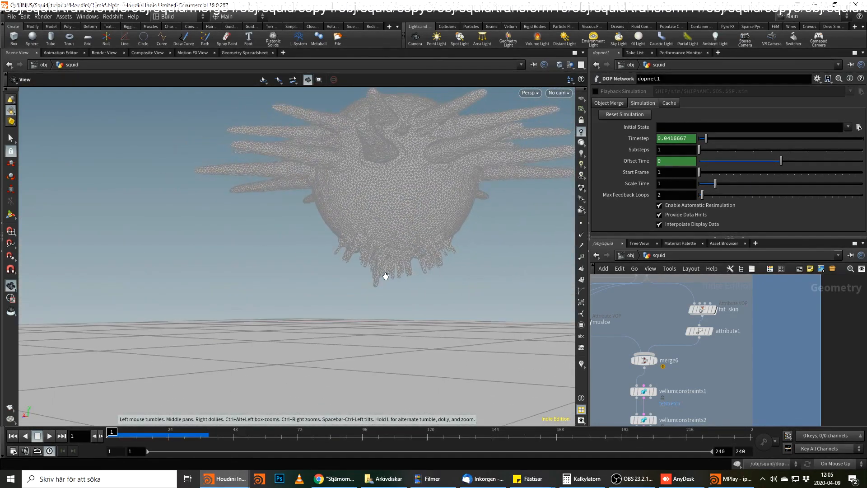
pyautogui.click(10, 407)
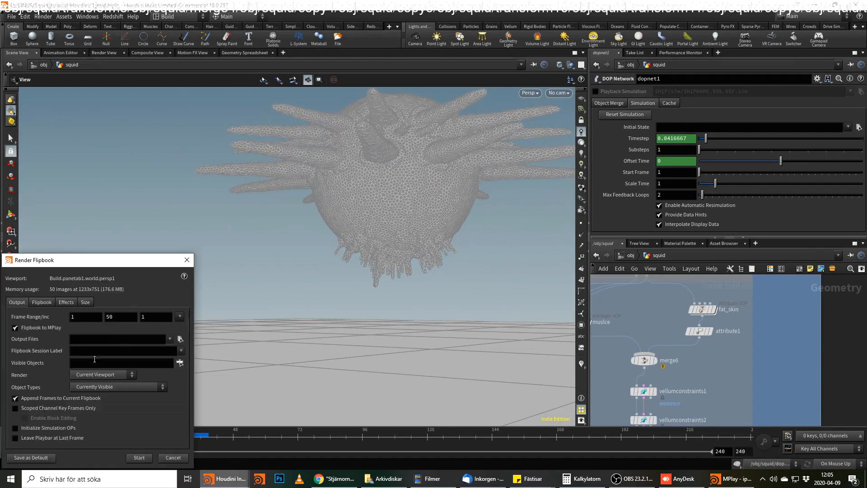
pyautogui.click(141, 457)
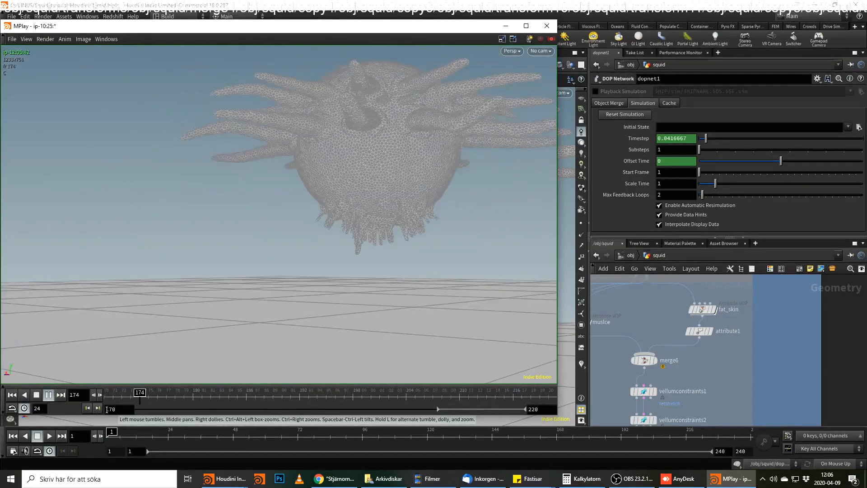
# Set the flipbook's playback start to frame 171, play it through to frame 215, and minimize MPlay.
pyautogui.moveTo(95, 409); pyautogui.dragTo(70, 403)
pyautogui.write('171')
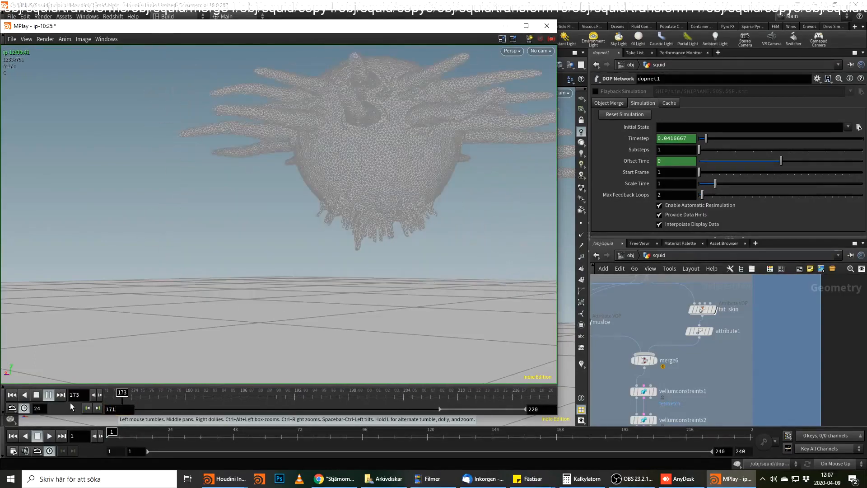
pyautogui.press('Return')
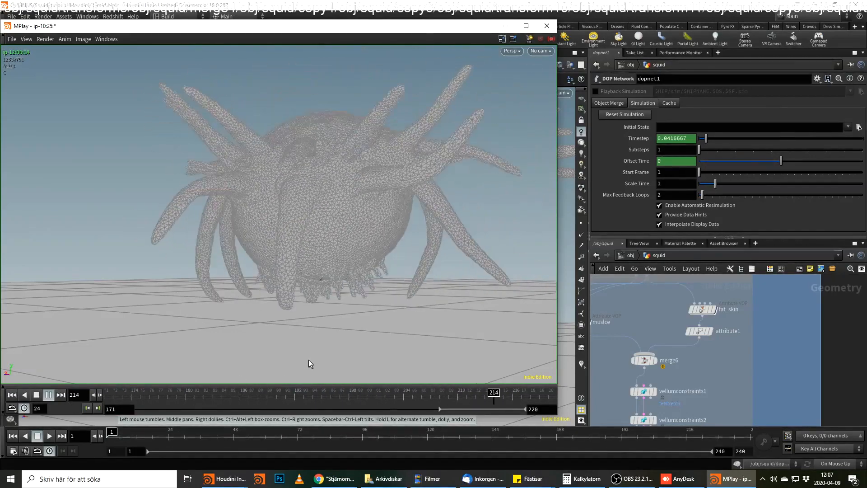
pyautogui.click(506, 393)
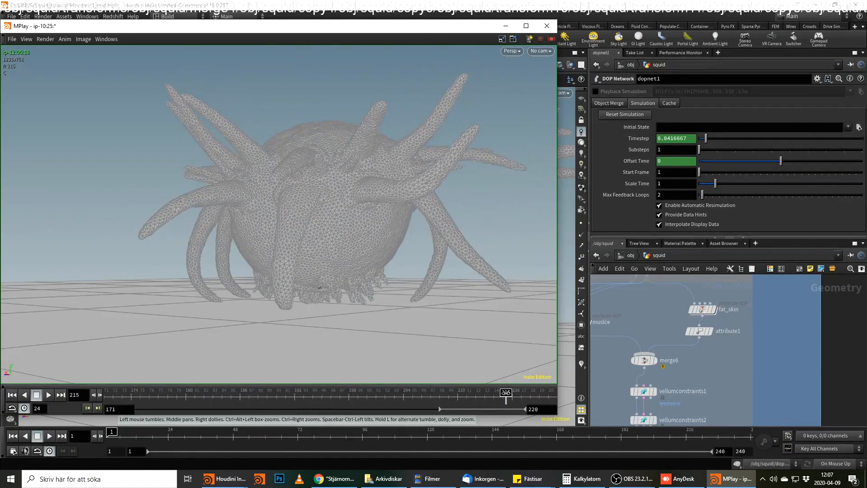
pyautogui.click(500, 27)
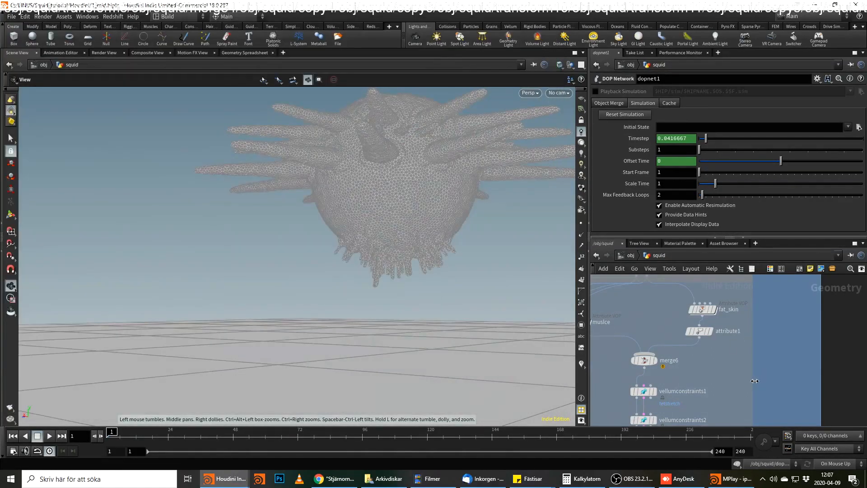
# Reopen the MPlay flipbook and scrub through its frames to frame 220 to review the squid's motion.
pyautogui.moveTo(765, 372); pyautogui.dragTo(777, 310, button='middle')
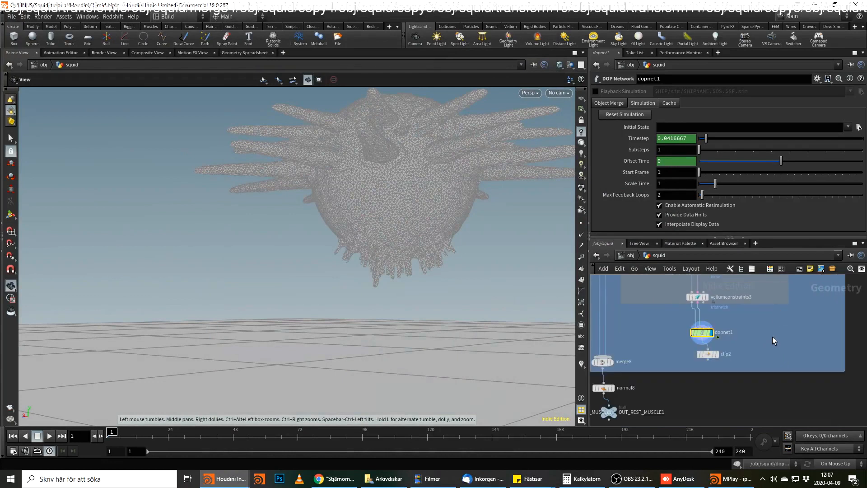
pyautogui.click(728, 479)
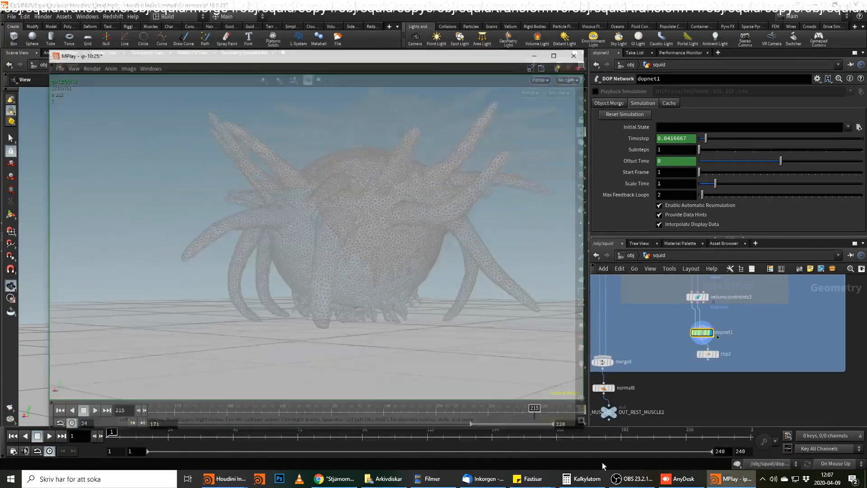
pyautogui.click(308, 401)
pyautogui.moveTo(308, 401); pyautogui.dragTo(549, 373)
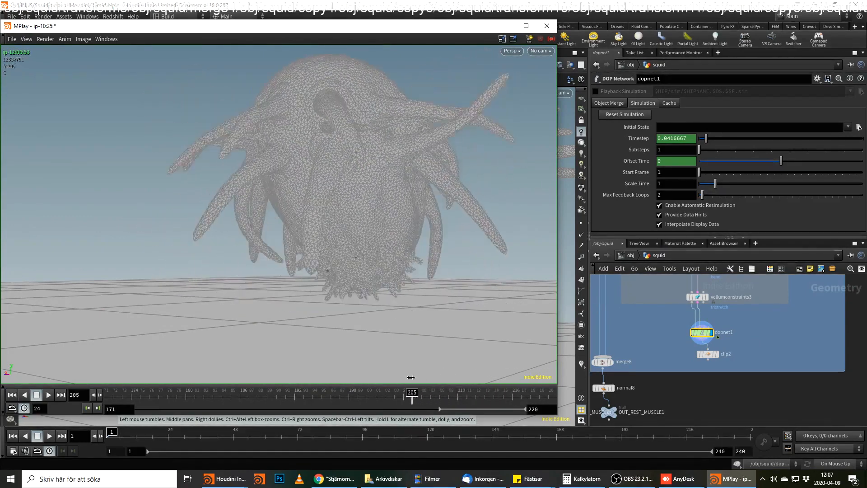
pyautogui.moveTo(402, 376); pyautogui.dragTo(386, 347)
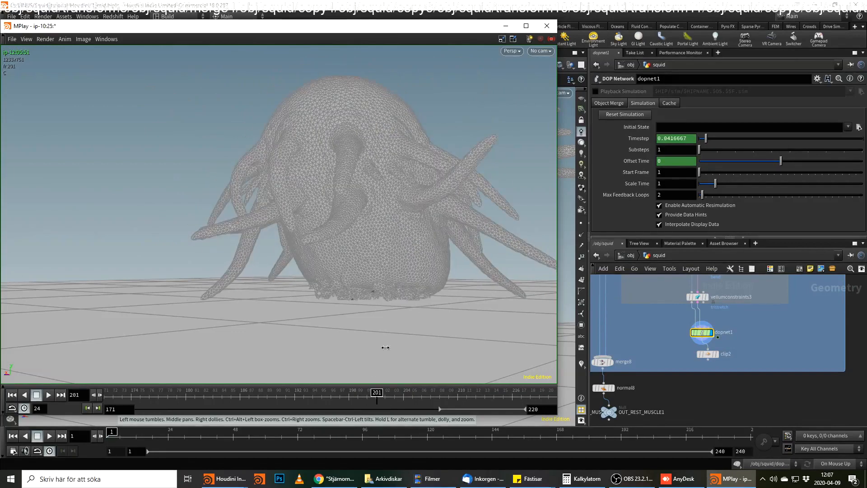
pyautogui.moveTo(379, 392); pyautogui.dragTo(580, 380)
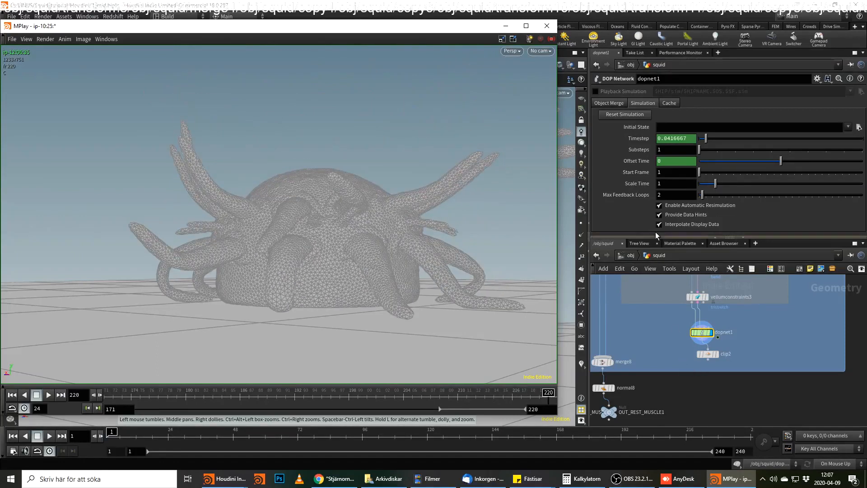
# Add a Geometry object at the object level beside squid and enter its network.
pyautogui.click(630, 255)
pyautogui.click(674, 357)
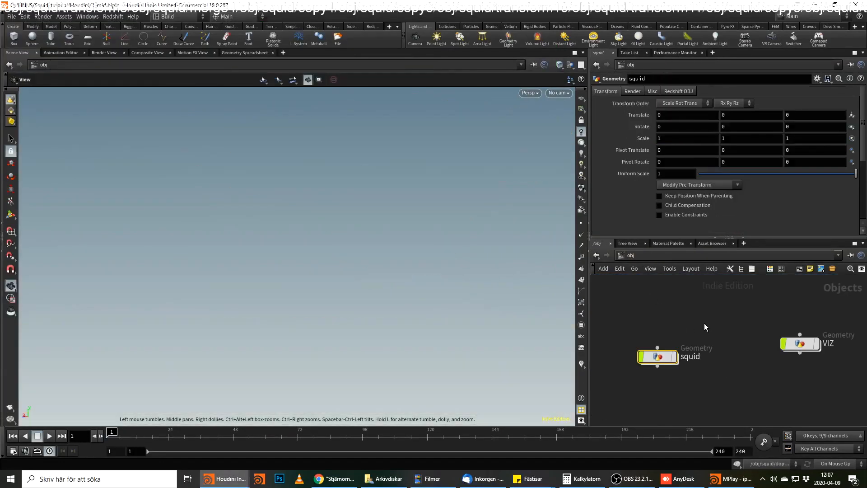
pyautogui.press('Tab')
pyautogui.write('geo')
pyautogui.press('Return')
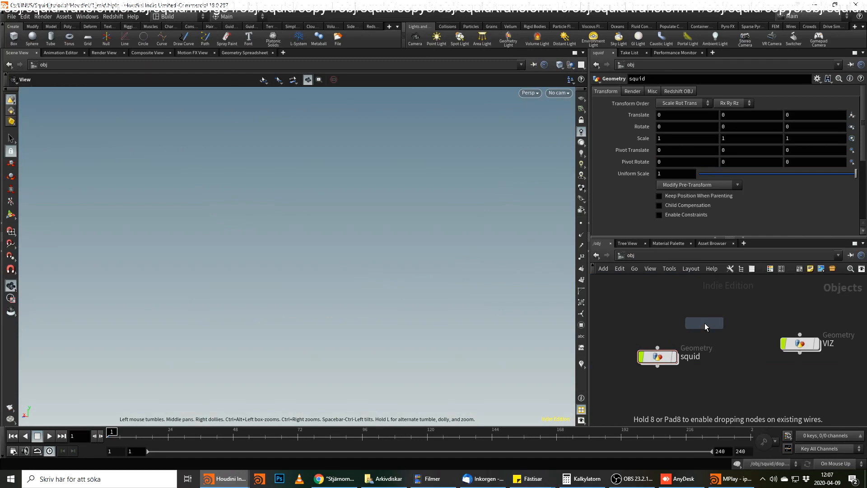
pyautogui.click(705, 324)
pyautogui.doubleClick(715, 323)
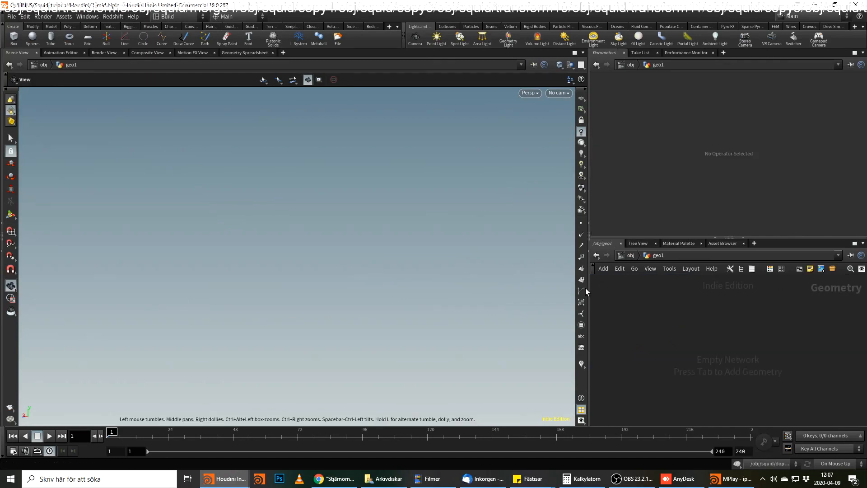
# Add a Grid node to the empty geo1 network and view the plane from above.
pyautogui.press('Tab')
pyautogui.write('grid')
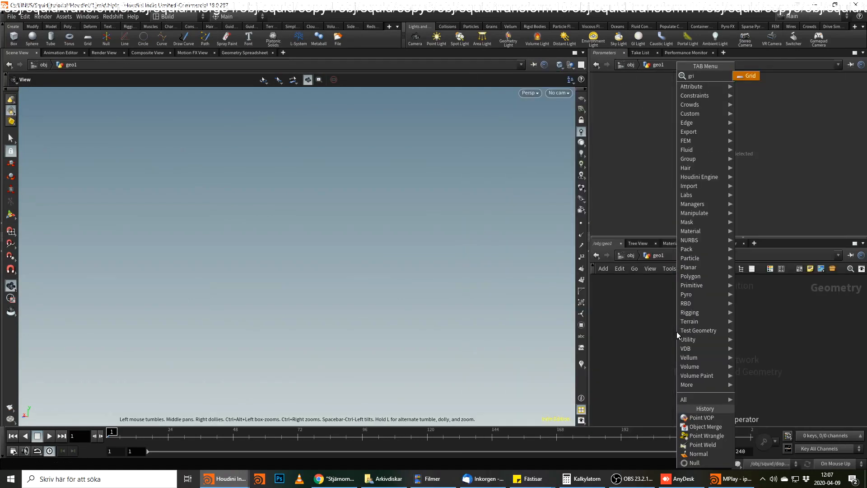
pyautogui.press('Return')
pyautogui.click(676, 332)
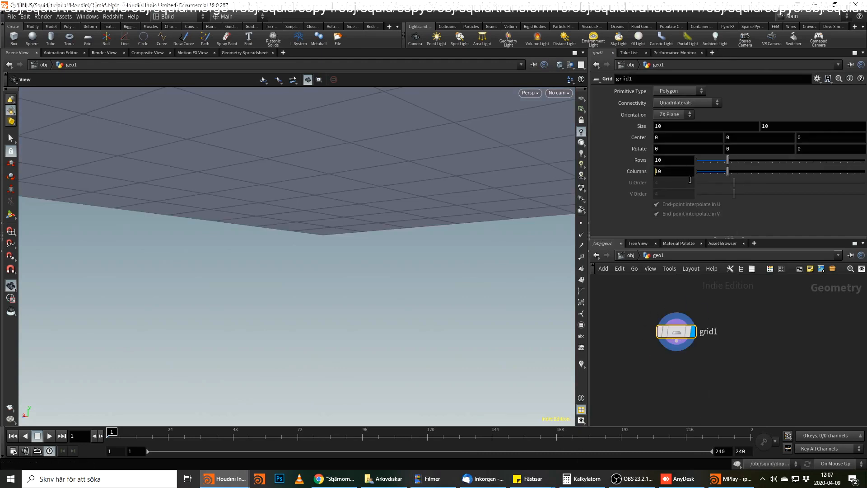
pyautogui.moveTo(434, 172); pyautogui.dragTo(474, 189)
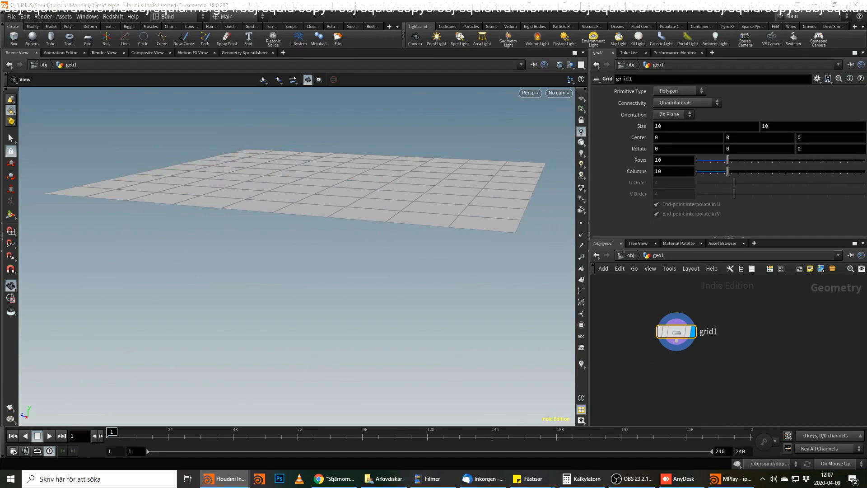
# Append a Soft Transform node to grid1 and make it the displayed node.
pyautogui.press('Tab')
pyautogui.write('soft')
pyautogui.press('Down')
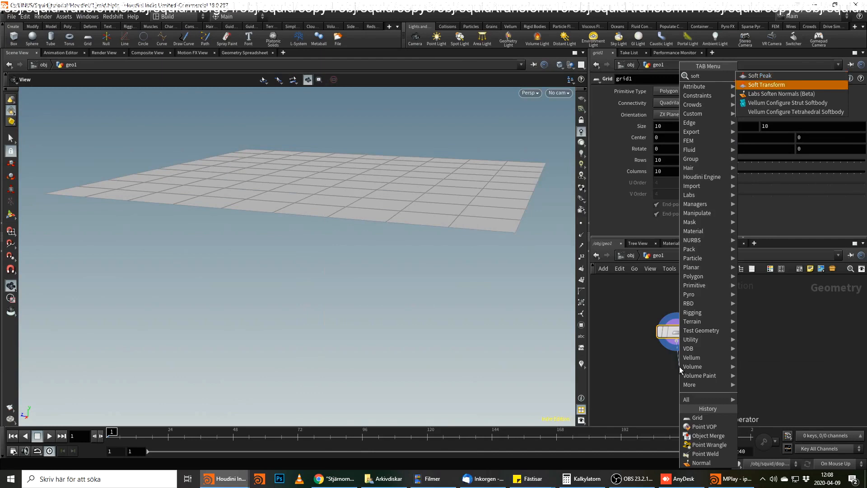
pyautogui.press('Return')
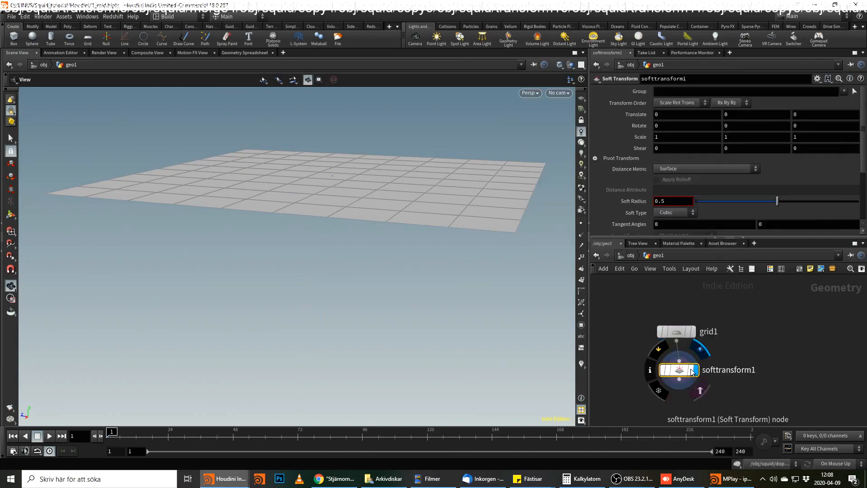
pyautogui.press('r')
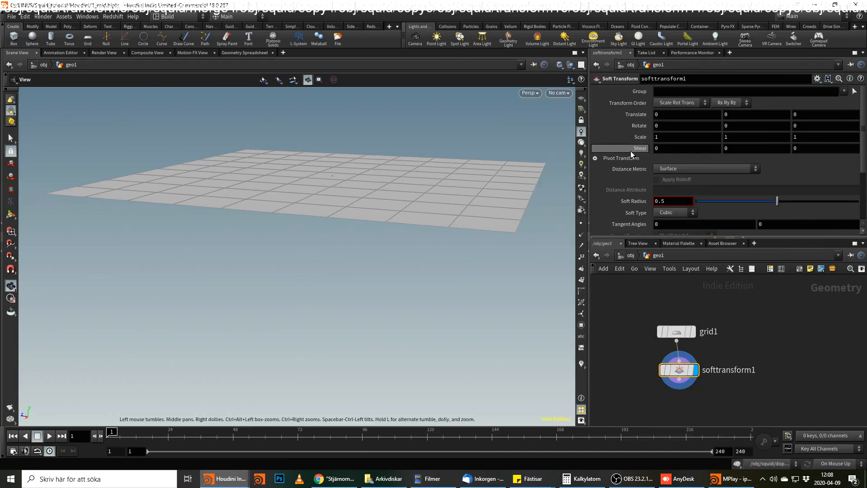
# Limit the Soft Transform to points 40-59 and set its Y translation to .2.
pyautogui.click(702, 91)
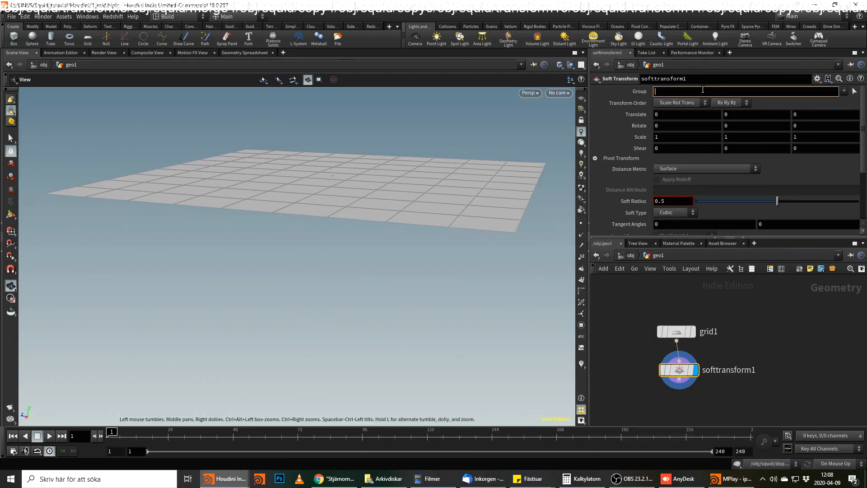
pyautogui.write('40-59')
pyautogui.press('Return')
pyautogui.click(753, 119)
pyautogui.write('.2')
pyautogui.press('Return')
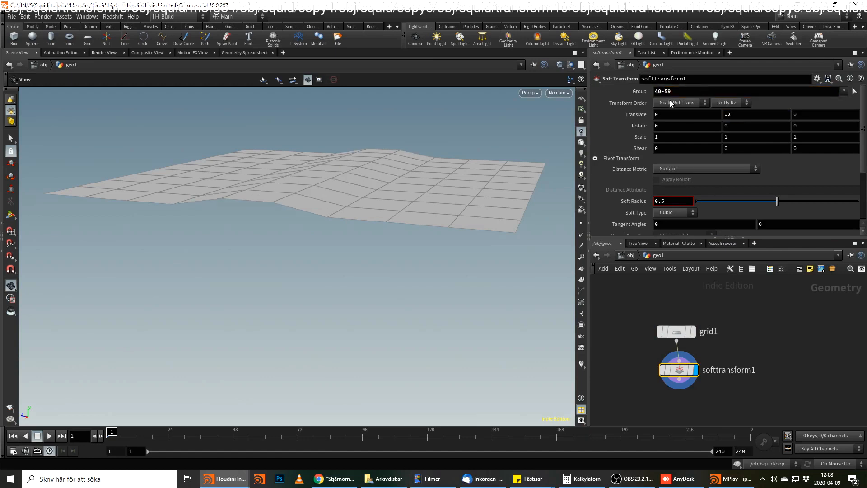
# Adjust the Soft Transform's Soft Radius to 0.433 while checking the bump in the grid.
pyautogui.moveTo(831, 199); pyautogui.dragTo(859, 202)
pyautogui.moveTo(677, 201)
pyautogui.mouseDown(button='middle')
pyautogui.moveTo(699, 200)
pyautogui.moveTo(674, 211)
pyautogui.mouseUp(button='middle')
pyautogui.scroll(2, 726, 306)
pyautogui.moveTo(361, 145); pyautogui.dragTo(470, 151)
pyautogui.moveTo(773, 199)
pyautogui.mouseDown()
pyautogui.moveTo(780, 201)
pyautogui.moveTo(744, 202)
pyautogui.moveTo(766, 202)
pyautogui.mouseUp()
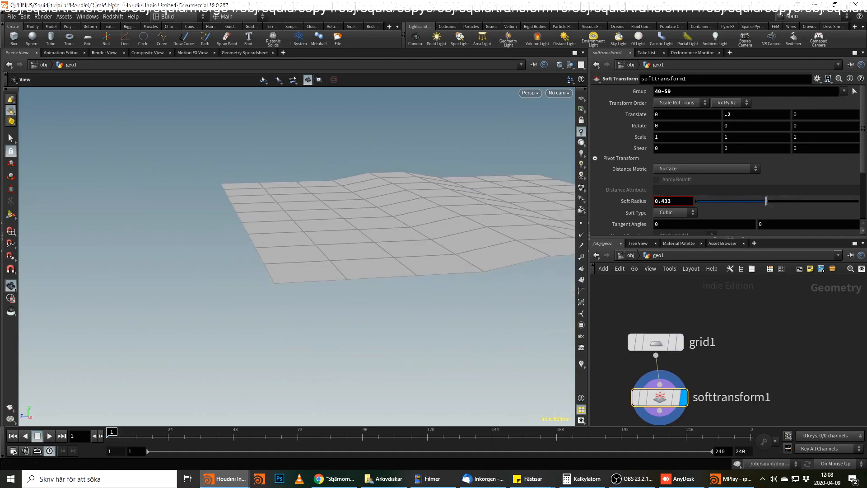
# Append a Normal node to softtransform1 and have it add normals to Points.
pyautogui.moveTo(665, 429); pyautogui.dragTo(789, 342, button='middle')
pyautogui.press('Tab')
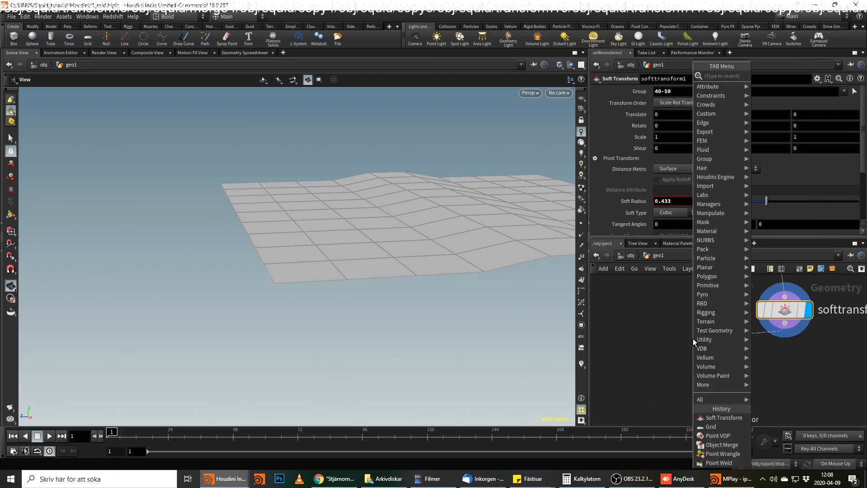
pyautogui.write('nor')
pyautogui.press('Return')
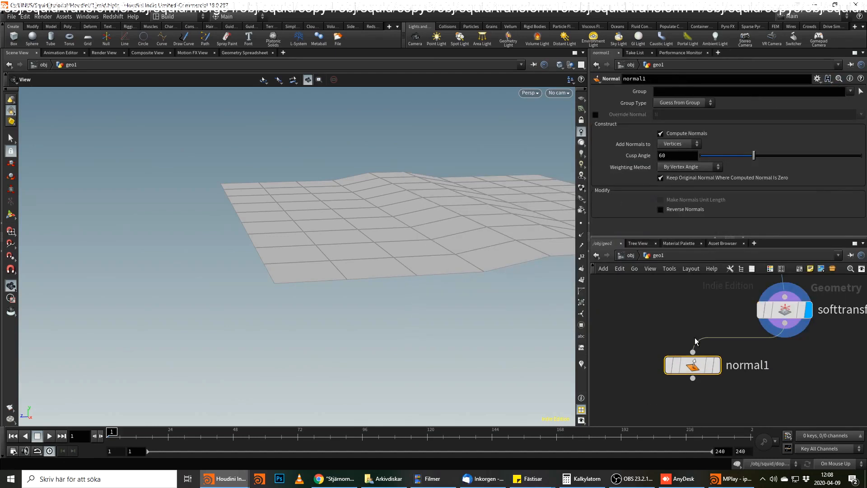
pyautogui.click(679, 144)
pyautogui.click(673, 143)
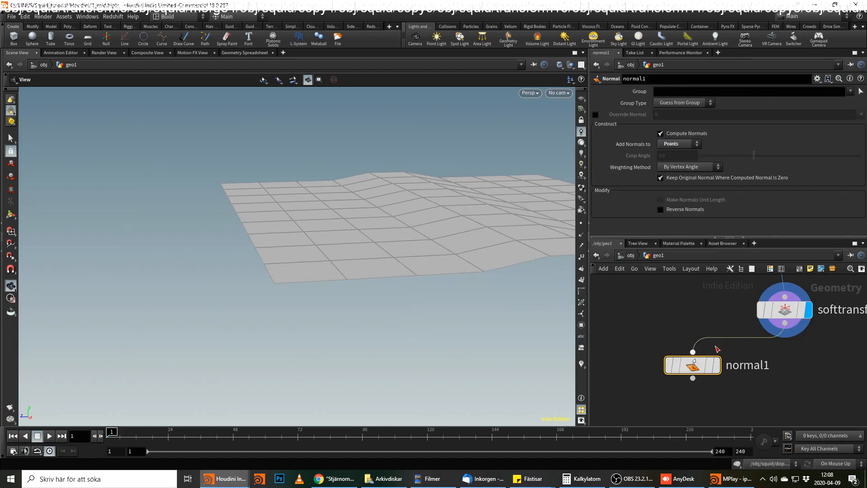
# Display normal1's output and show the point normals in the viewport.
pyautogui.click(716, 365)
pyautogui.moveTo(707, 369); pyautogui.dragTo(698, 352)
pyautogui.click(581, 235)
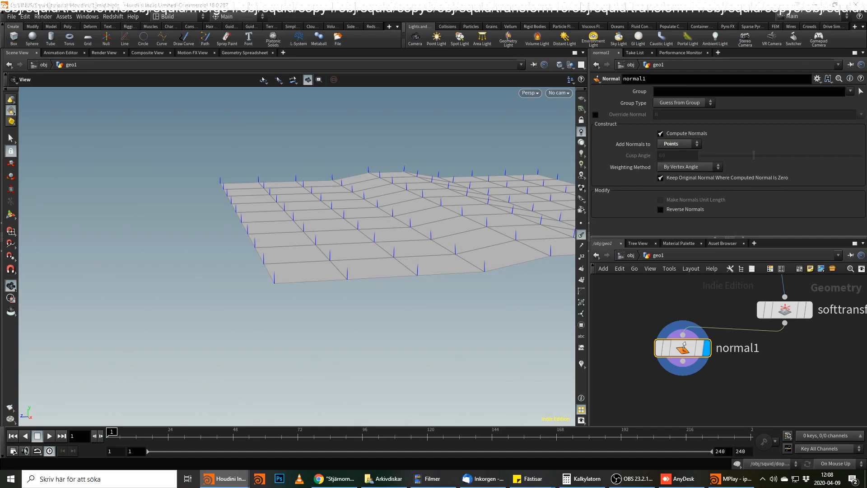
# Branch a Transform node off softtransform1 alongside normal1.
pyautogui.click(784, 323)
pyautogui.press('Tab')
pyautogui.press('Escape')
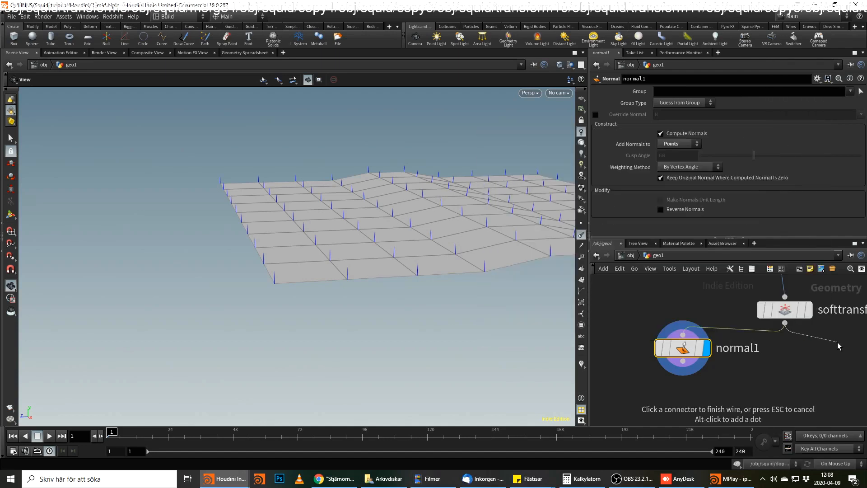
pyautogui.press('Tab')
pyautogui.write('tran')
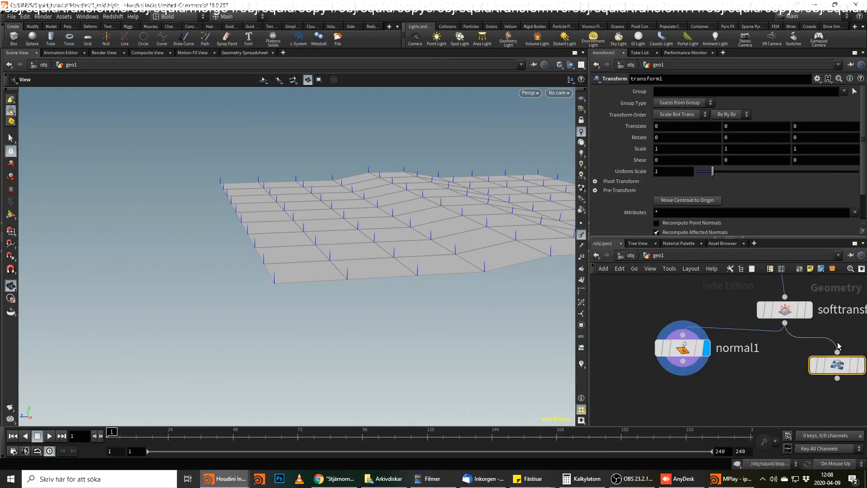
# Set softtransform1's Y translation to .4 and view the raised strip of the grid from the front.
pyautogui.click(785, 310)
pyautogui.click(729, 114)
pyautogui.write('.4')
pyautogui.press('Return')
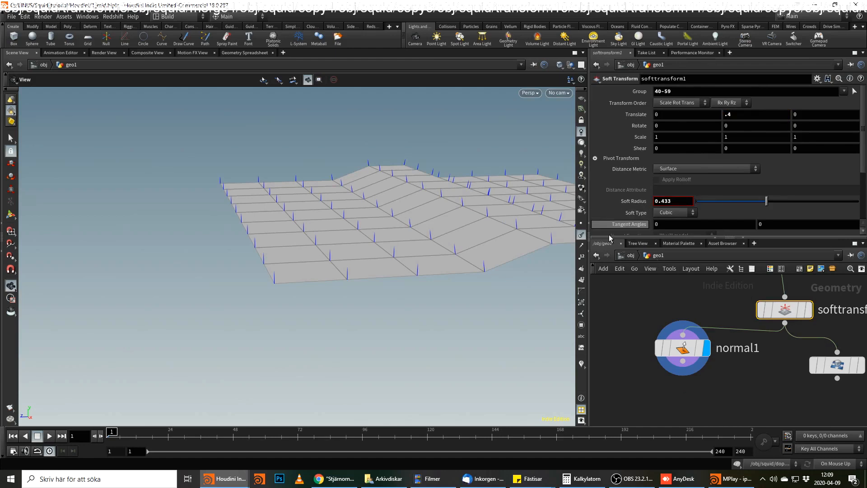
pyautogui.moveTo(523, 275); pyautogui.dragTo(393, 260)
# Drive transform1's X rotation with the expression $F-1.
pyautogui.click(836, 365)
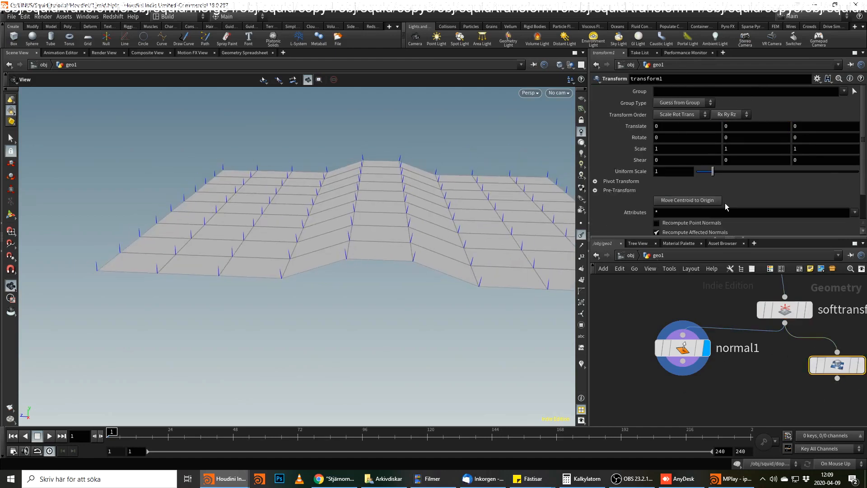
pyautogui.click(689, 137)
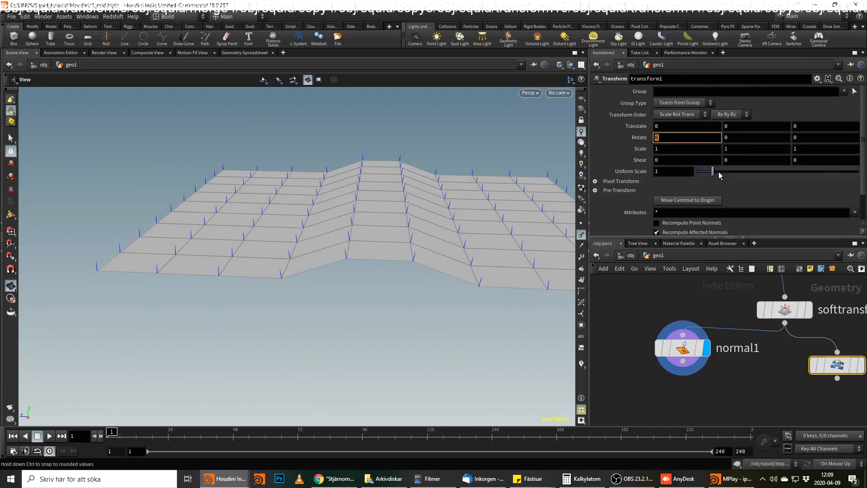
pyautogui.write('$')
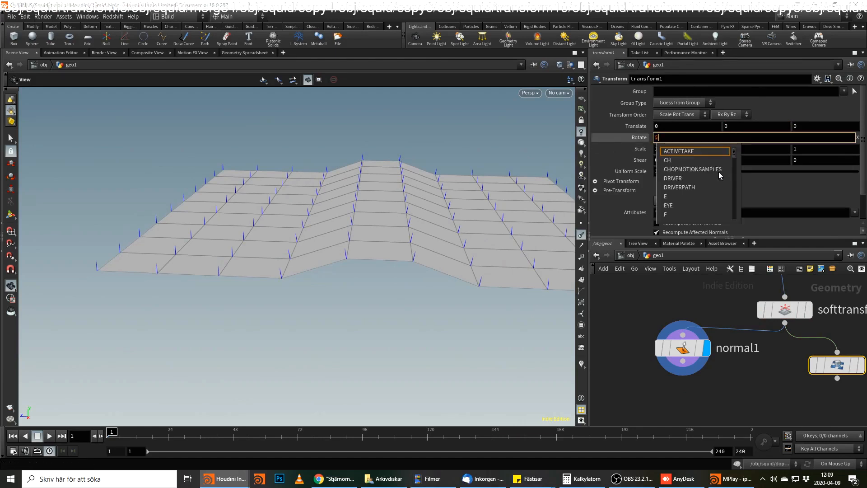
pyautogui.write('F')
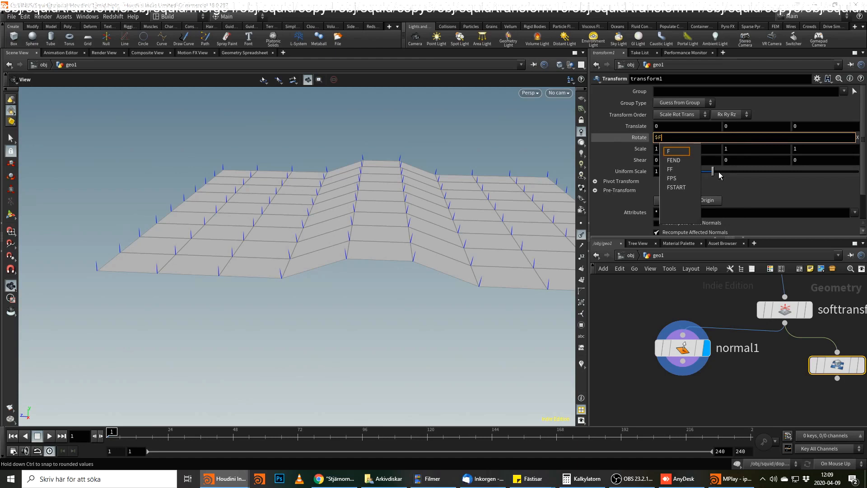
pyautogui.press('Return')
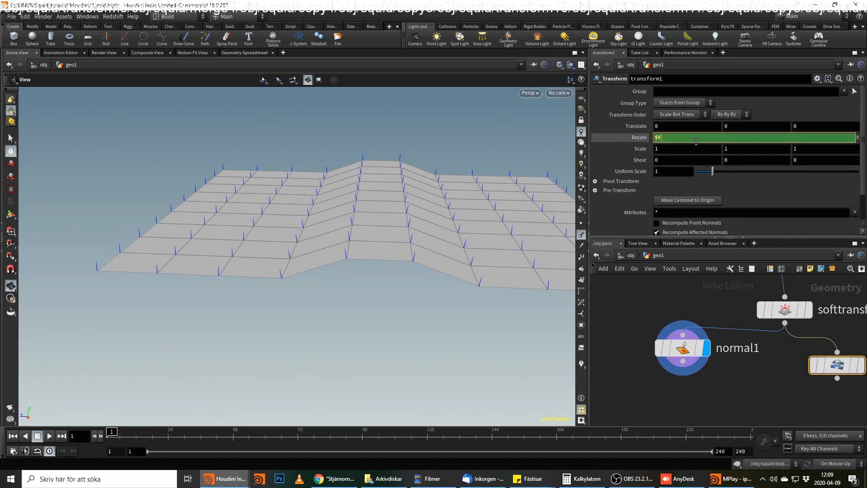
pyautogui.write('-1')
pyautogui.press('Return')
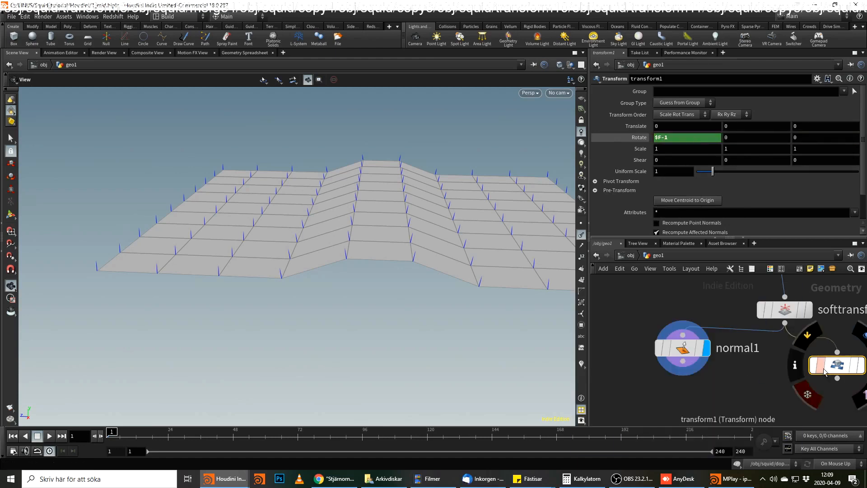
# Display transform1's output and scrub the timeline to frame 8 to tilt the grid.
pyautogui.click(857, 367)
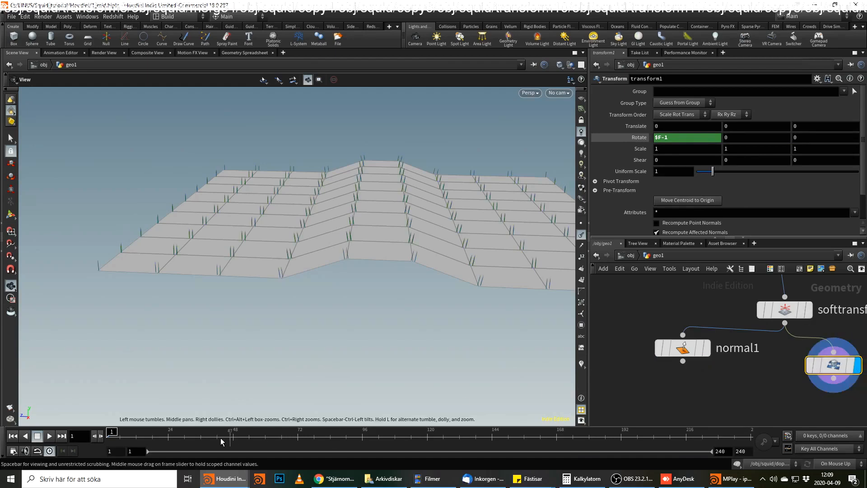
pyautogui.moveTo(835, 405); pyautogui.dragTo(807, 405, button='middle')
pyautogui.moveTo(155, 438); pyautogui.dragTo(125, 441)
# Append a Normal node to transform1, have it add normals to Points, and display its output.
pyautogui.click(806, 379)
pyautogui.press('Tab')
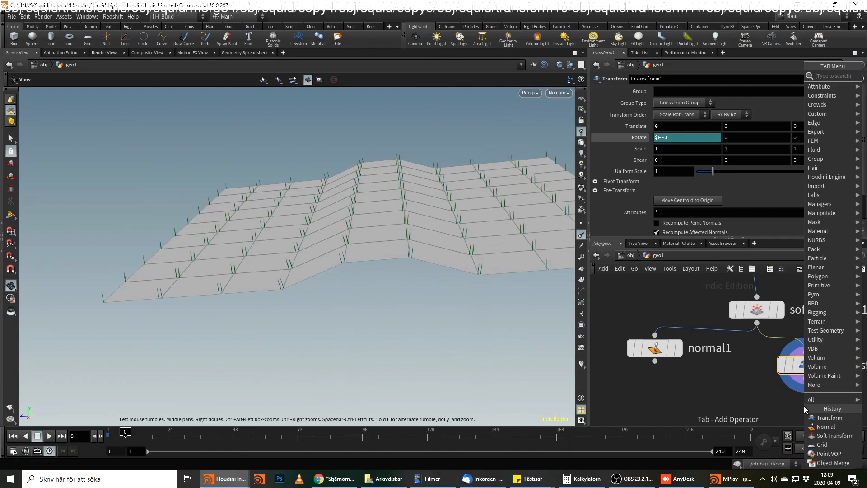
pyautogui.write('norm')
pyautogui.press('Return')
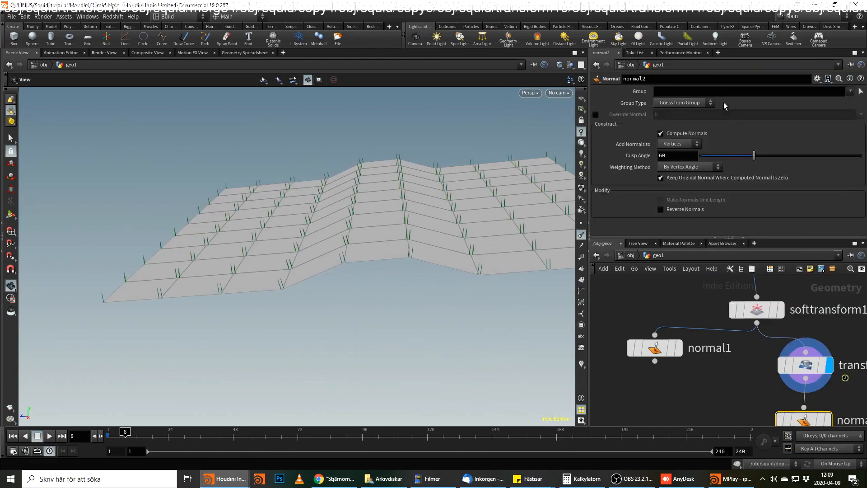
pyautogui.click(680, 144)
pyautogui.click(673, 144)
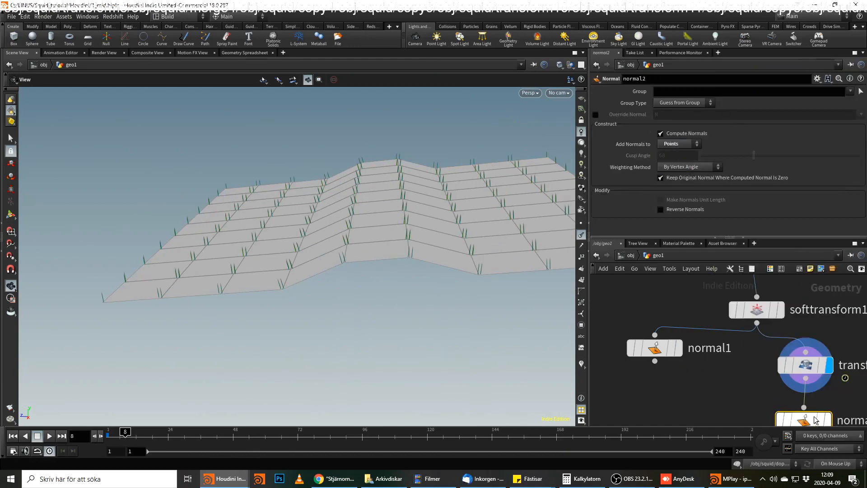
pyautogui.click(827, 421)
pyautogui.moveTo(742, 397); pyautogui.dragTo(728, 350, button='middle')
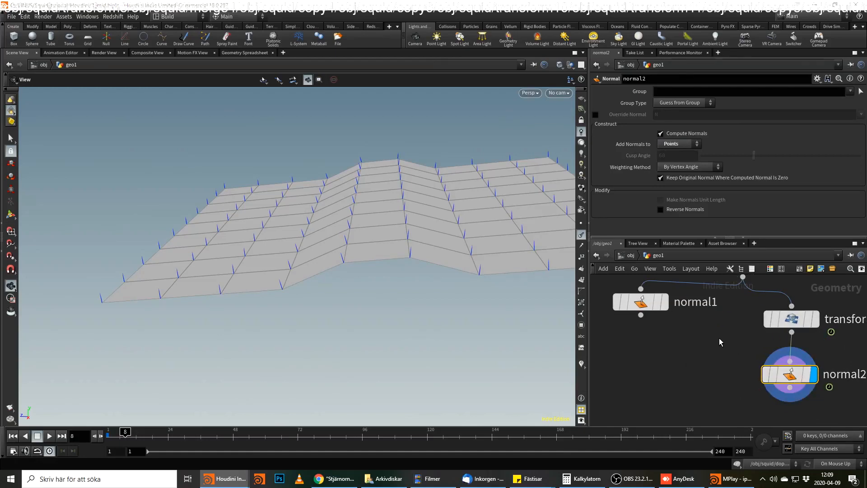
pyautogui.moveTo(649, 287)
pyautogui.mouseDown()
pyautogui.moveTo(653, 341)
pyautogui.moveTo(655, 301)
pyautogui.mouseUp()
pyautogui.moveTo(723, 349); pyautogui.dragTo(684, 367, button='middle')
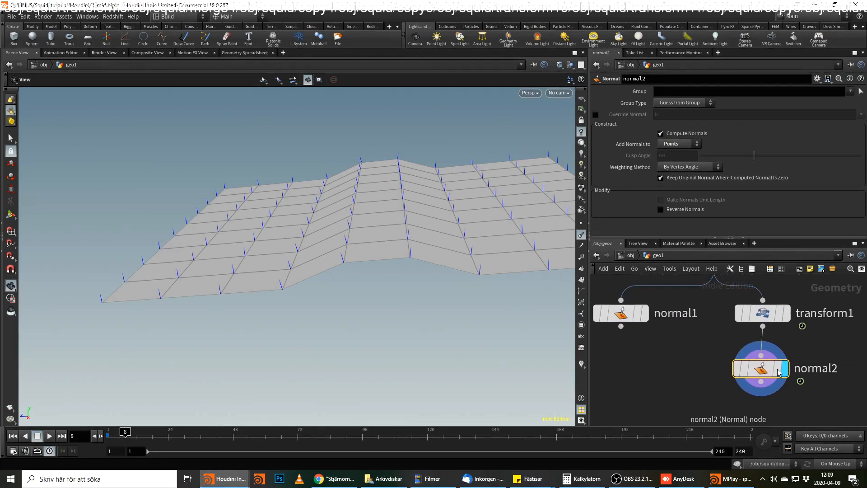
pyautogui.click(762, 383)
pyautogui.click(762, 406)
pyautogui.moveTo(767, 400)
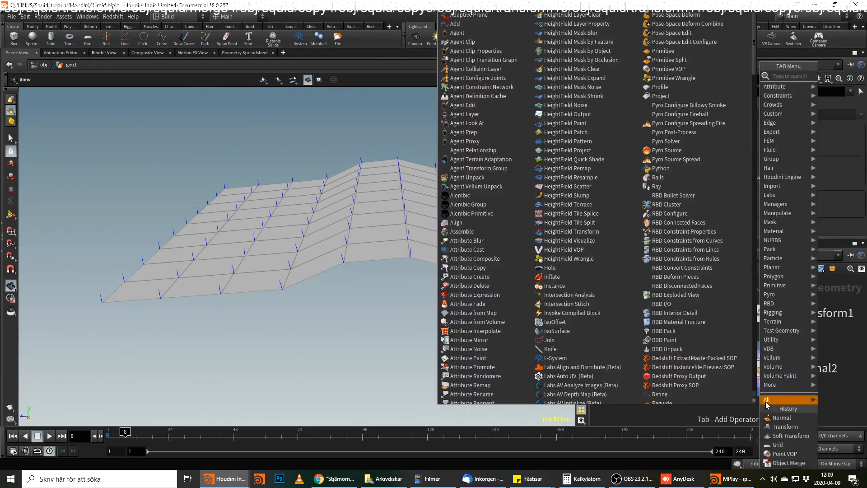
pyautogui.press('Escape')
pyautogui.moveTo(466, 237); pyautogui.dragTo(266, 257)
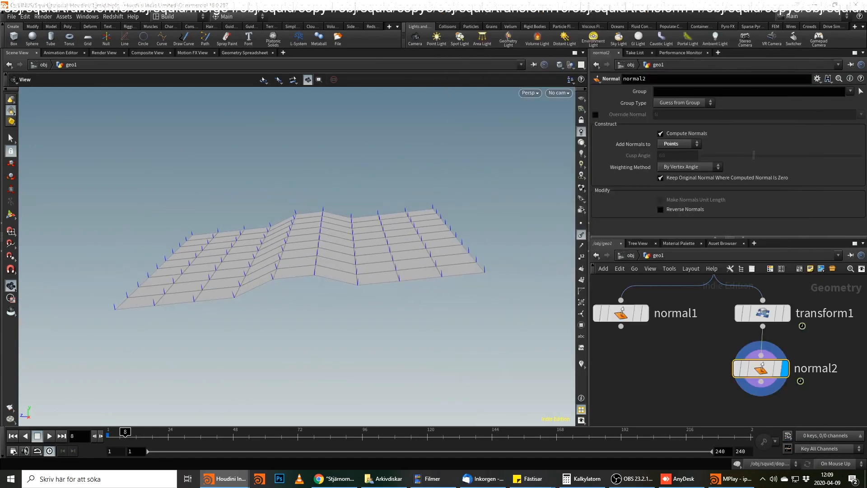
# Append an Attribute Wrangle node to normal2 and display its output.
pyautogui.moveTo(762, 408); pyautogui.dragTo(757, 371, button='middle')
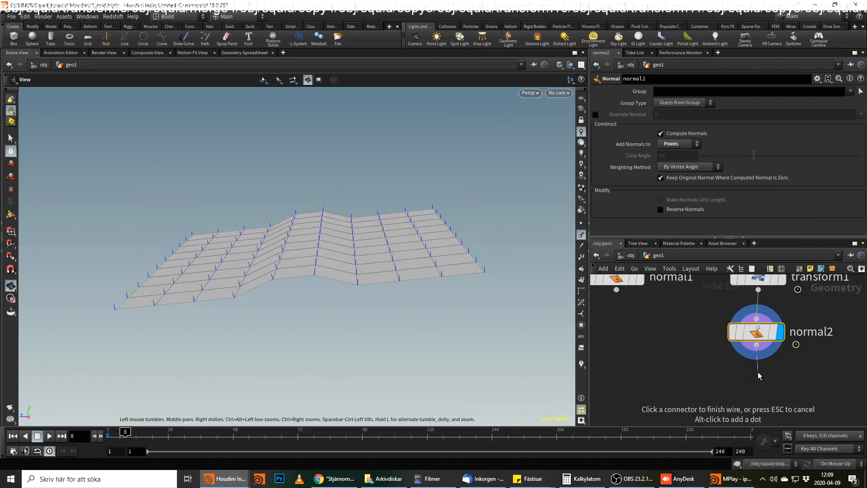
pyautogui.press('Tab')
pyautogui.write('wr')
pyautogui.press('Return')
pyautogui.press('Return')
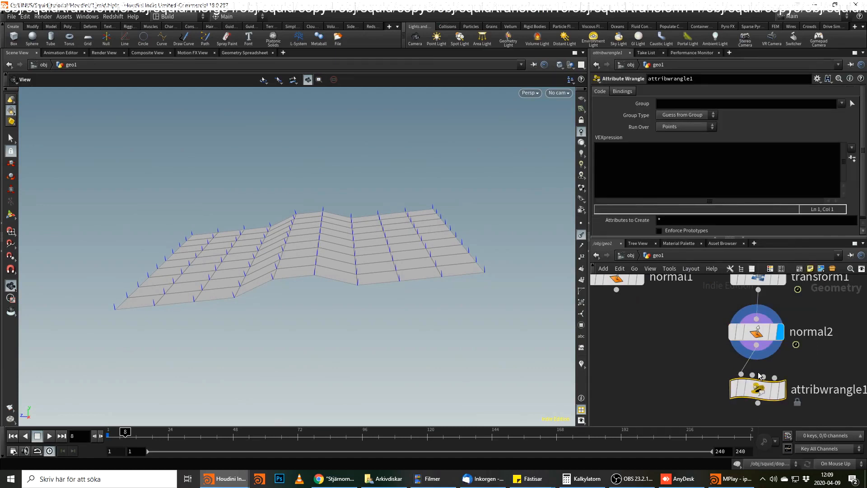
pyautogui.click(781, 389)
# Write the wrangle expression v@force = {0,1,0}; to give every point an upward vector.
pyautogui.click(695, 181)
pyautogui.write('v@force =')
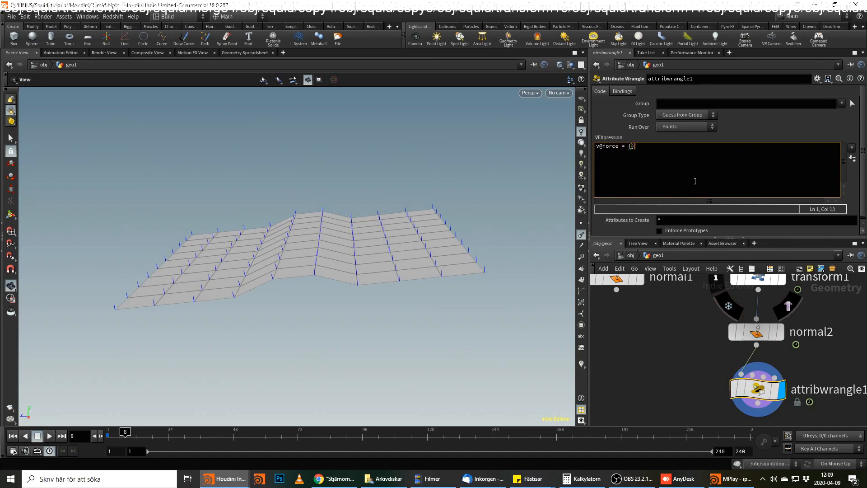
pyautogui.write('{0,1,0};')
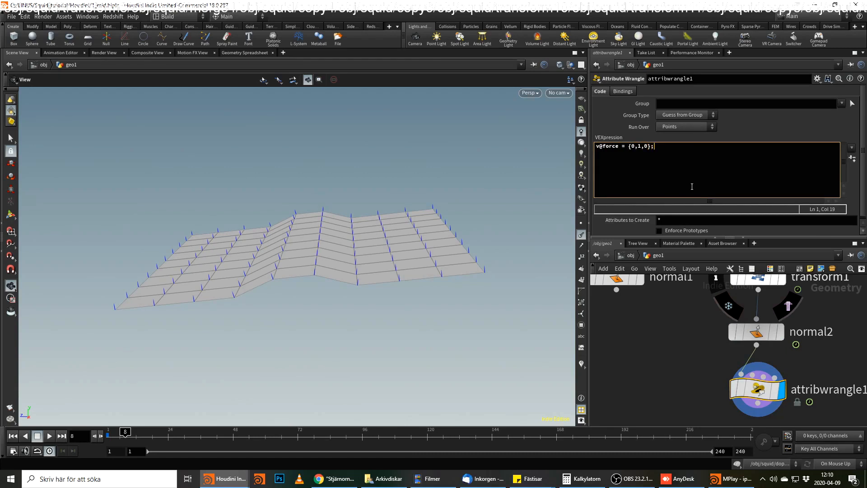
# Turn on the viewport's attribute visualizers and rename the wrangle's force attribute to temp_v.
pyautogui.click(581, 364)
pyautogui.click(584, 353)
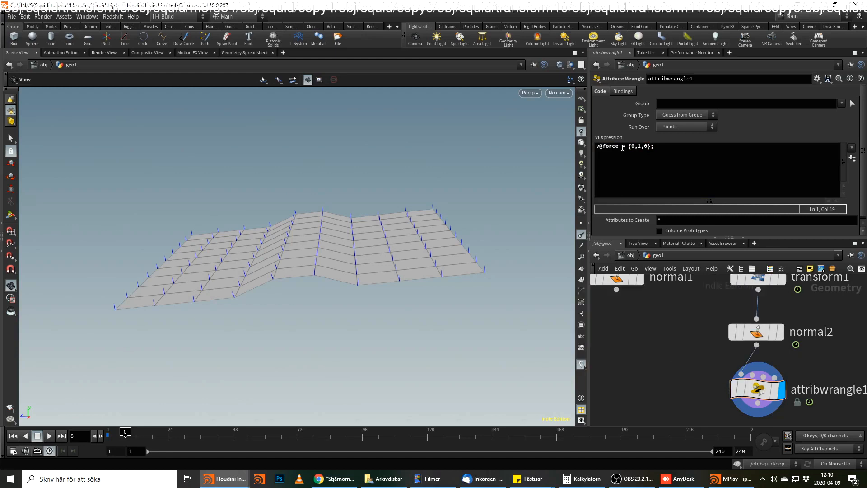
pyautogui.moveTo(603, 148); pyautogui.dragTo(619, 147)
pyautogui.write('temp_v')
pyautogui.press('Return')
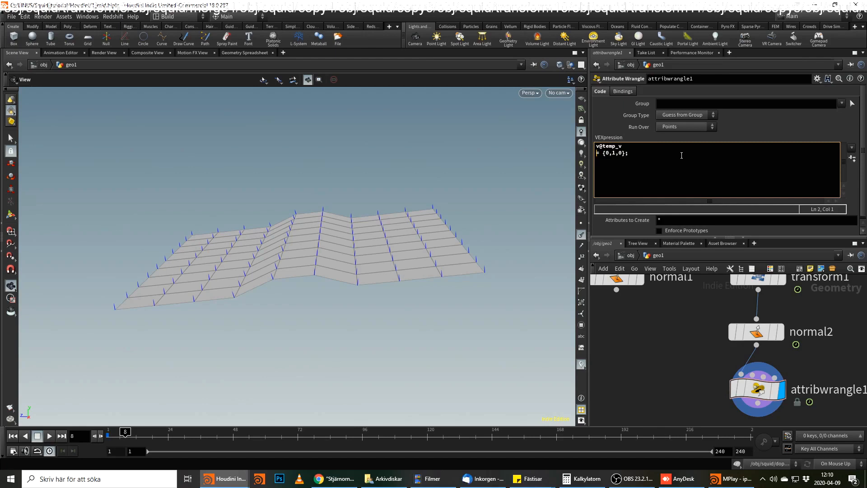
pyautogui.press('BackSpace')
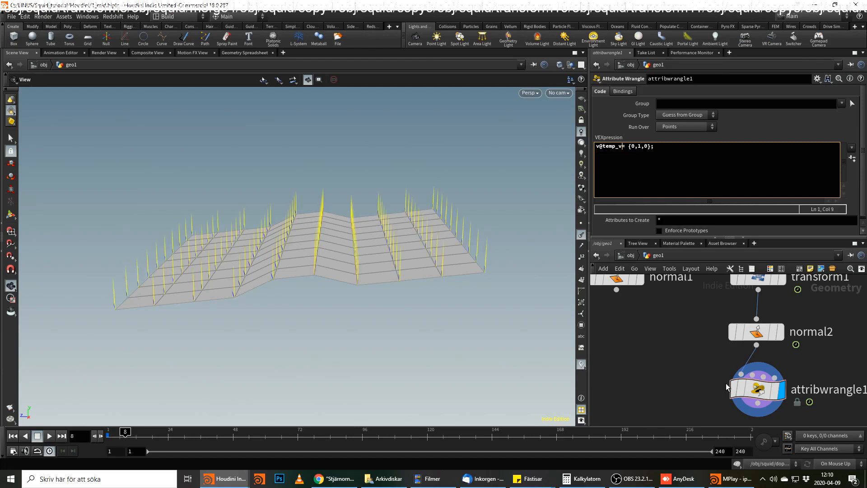
# Scrub the rotation between frames 1, 75 and 95 to compare the temp_v vectors with the point normals, ending at frame 1.
pyautogui.moveTo(239, 434)
pyautogui.mouseDown()
pyautogui.moveTo(395, 433)
pyautogui.moveTo(305, 433)
pyautogui.mouseUp()
pyautogui.moveTo(277, 322); pyautogui.dragTo(383, 196)
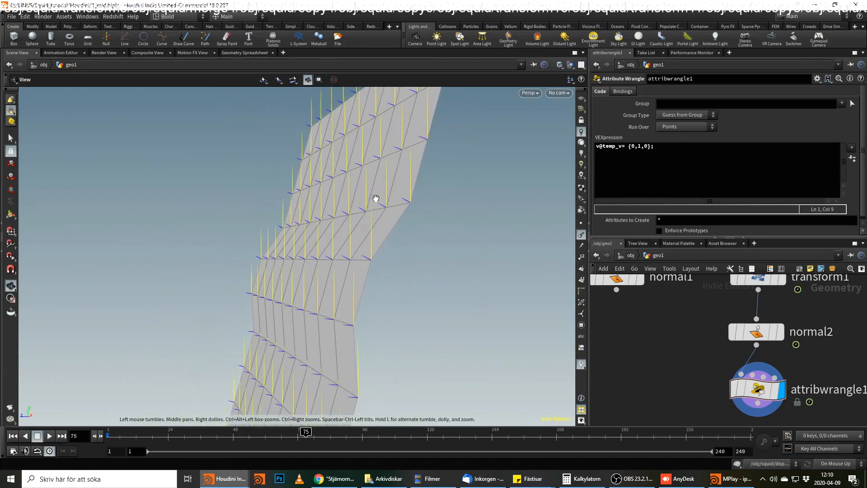
pyautogui.moveTo(305, 434); pyautogui.dragTo(108, 434)
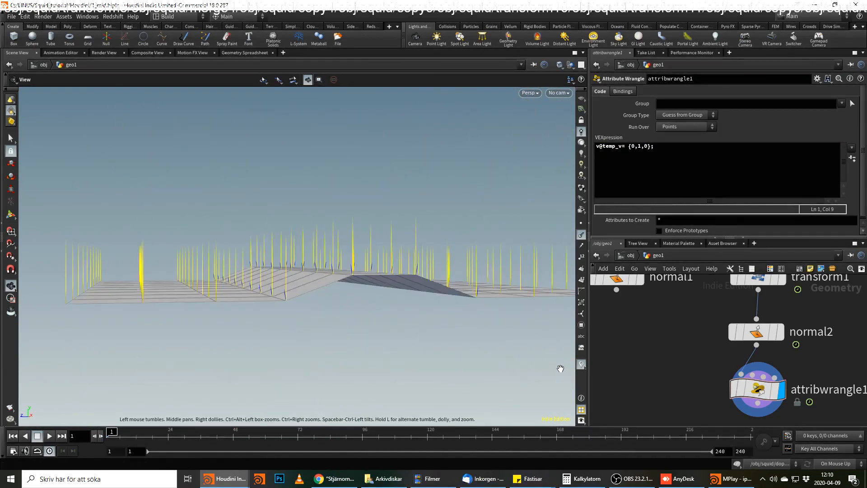
pyautogui.moveTo(364, 290); pyautogui.dragTo(371, 346)
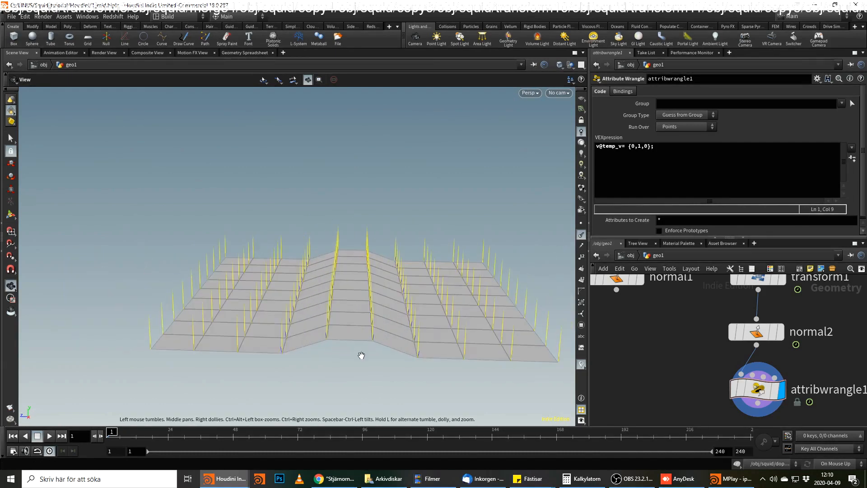
pyautogui.moveTo(253, 435); pyautogui.dragTo(360, 441)
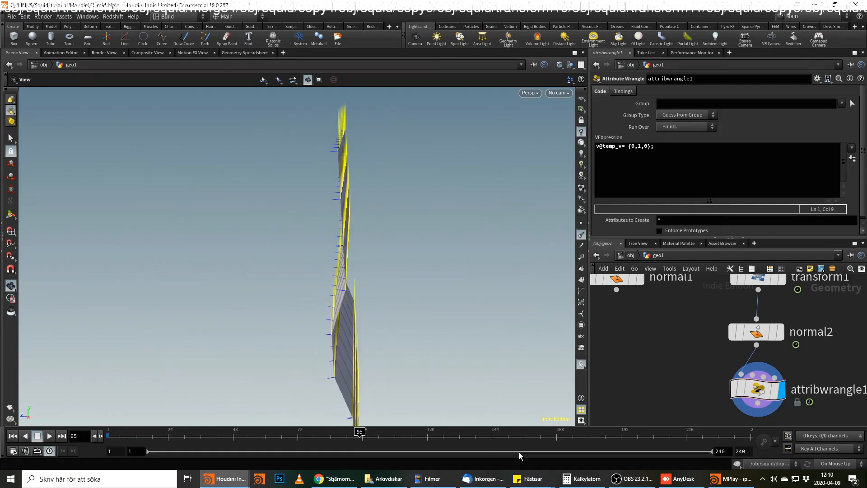
pyautogui.click(626, 483)
pyautogui.moveTo(360, 438); pyautogui.dragTo(54, 420)
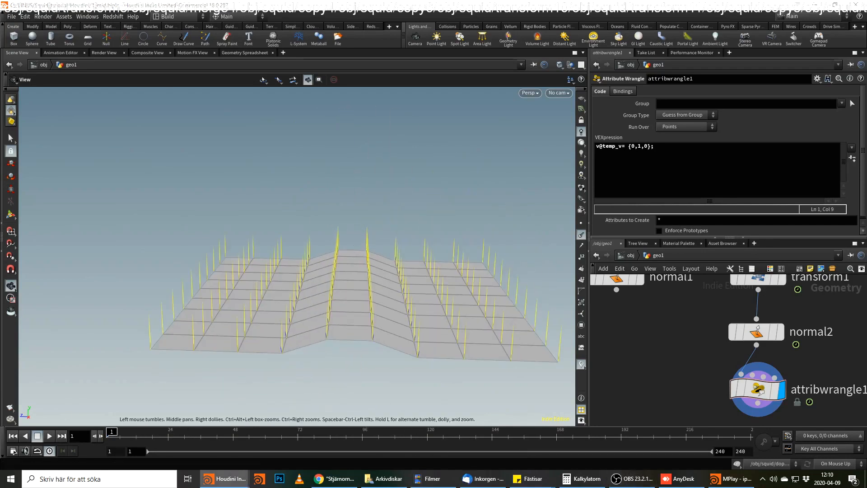
# Wire normal1's output into the second input of attribwrangle1.
pyautogui.moveTo(660, 381); pyautogui.dragTo(680, 384, button='middle')
pyautogui.click(747, 371)
pyautogui.moveTo(655, 316); pyautogui.dragTo(667, 344, button='middle')
pyautogui.click(667, 343)
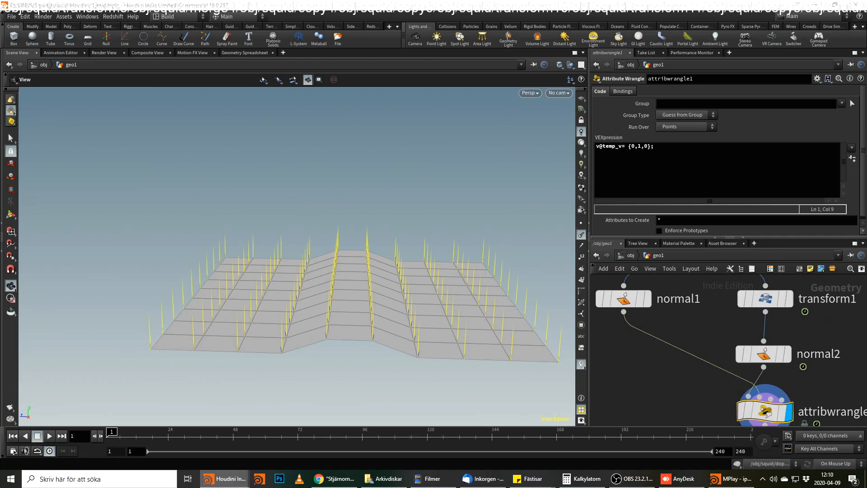
pyautogui.click(703, 160)
pyautogui.press('Return')
pyautogui.write('v@rest')
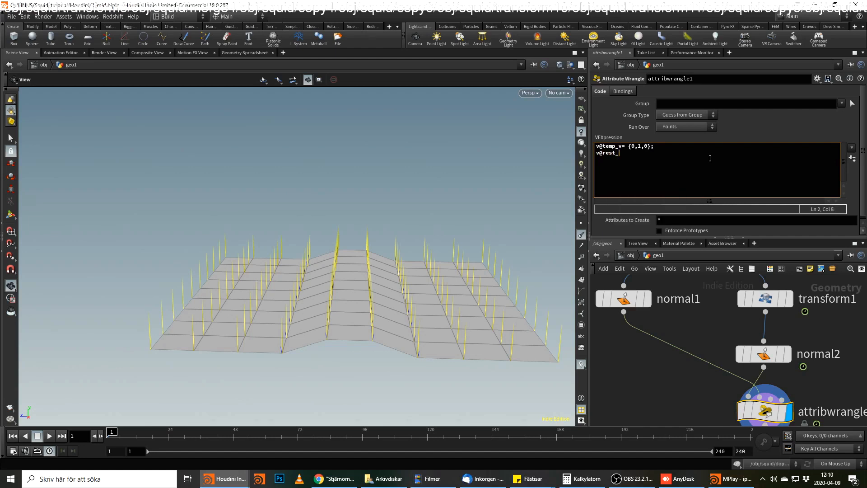
pyautogui.write('_N = point(1,"N",@ptnum);')
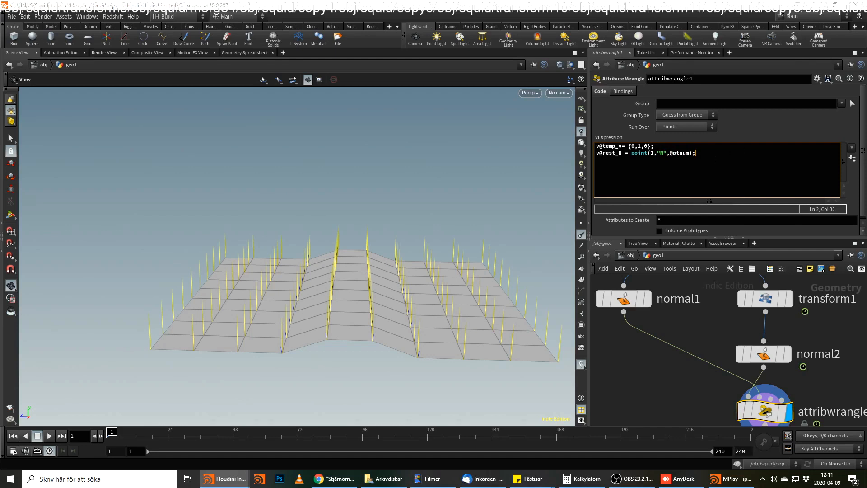
# Append a Point VOP node to attribwrangle1.
pyautogui.moveTo(833, 379); pyautogui.dragTo(865, 296, button='middle')
pyautogui.click(802, 343)
pyautogui.press('Tab')
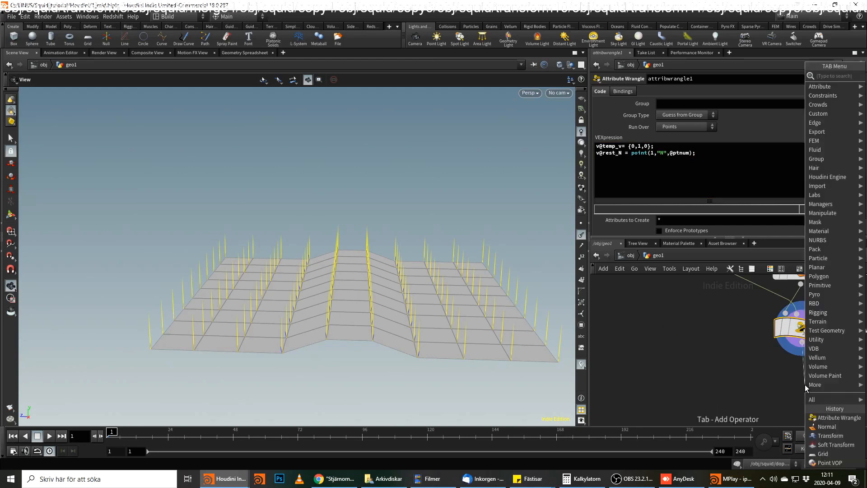
pyautogui.write('vop p')
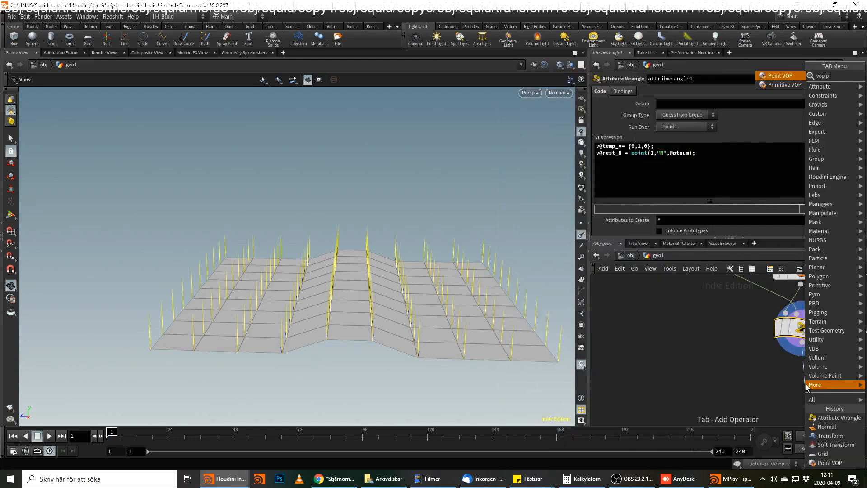
pyautogui.press('Return')
pyautogui.click(806, 387)
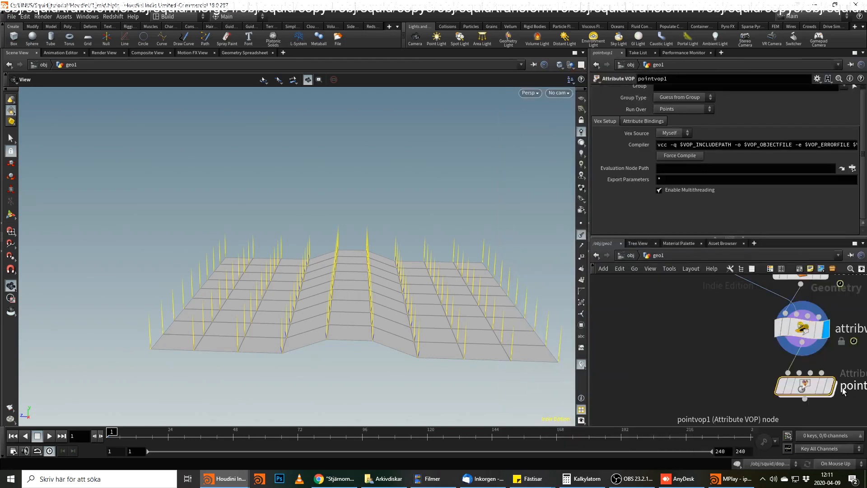
# Enter the pointvop1 network and move the global parameters node farther from the output node.
pyautogui.doubleClick(806, 387)
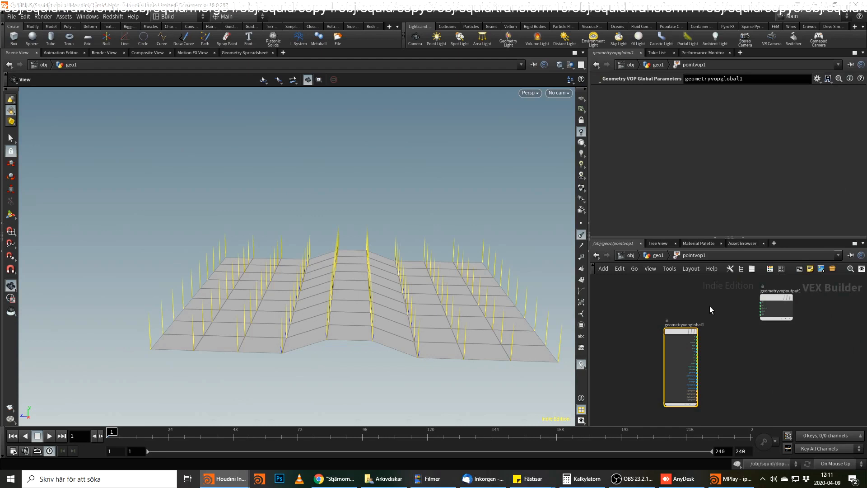
pyautogui.moveTo(679, 337); pyautogui.dragTo(635, 338)
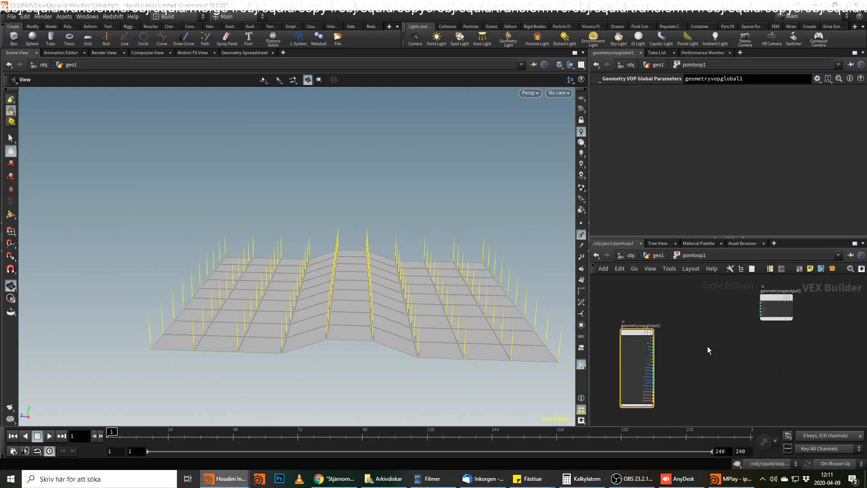
pyautogui.moveTo(703, 344); pyautogui.dragTo(724, 374, button='middle')
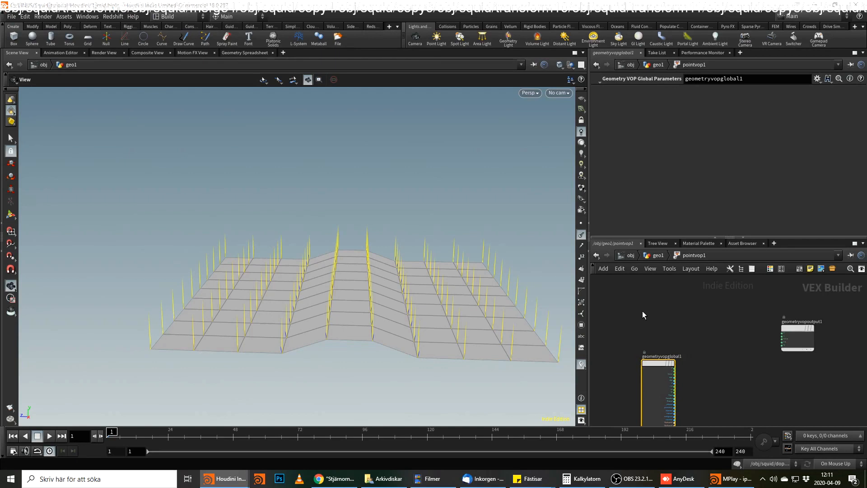
pyautogui.press('Tab')
pyautogui.moveTo(646, 313)
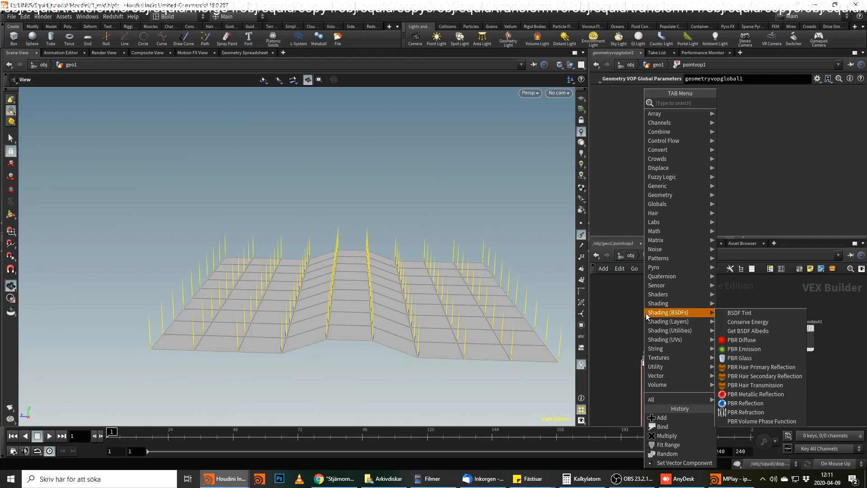
pyautogui.write('bind')
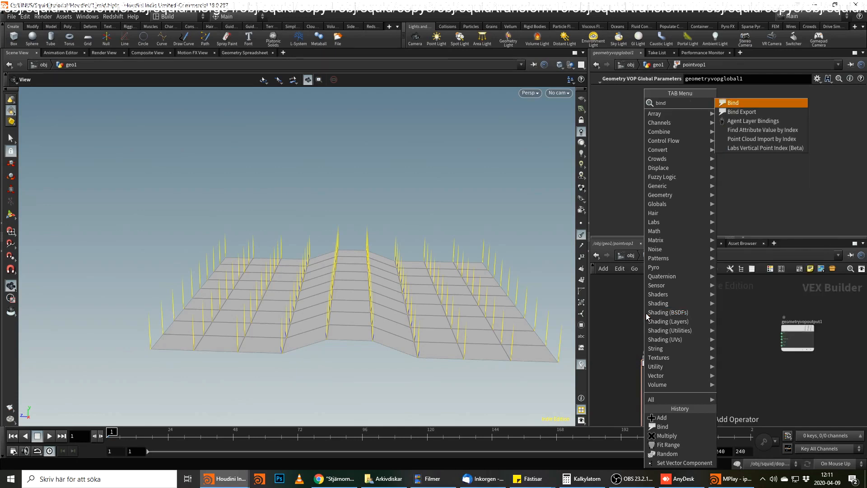
pyautogui.press('Escape')
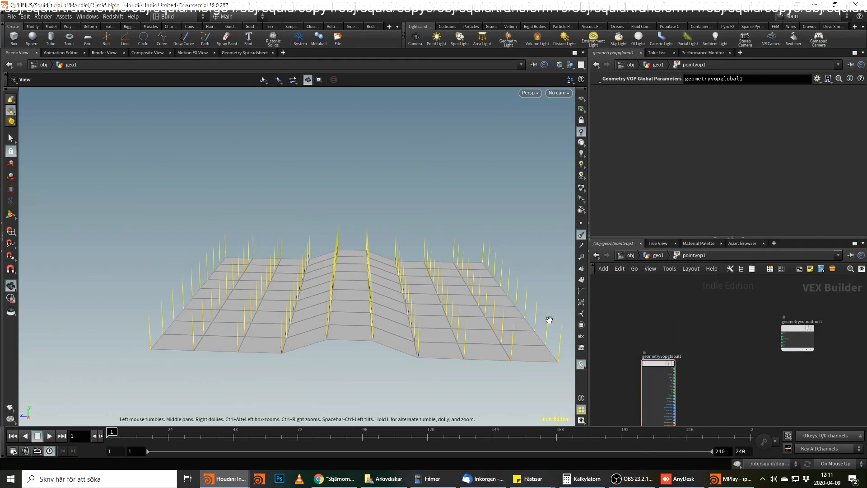
# Rearrange the global parameters and output nodes and place a Bind node above the global parameters.
pyautogui.moveTo(658, 365); pyautogui.dragTo(635, 343)
pyautogui.moveTo(691, 341); pyautogui.dragTo(691, 348, button='middle')
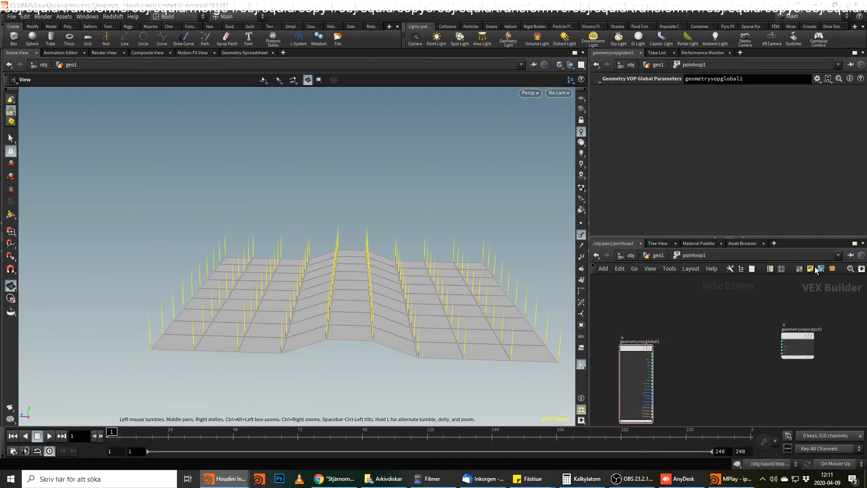
pyautogui.press('Tab')
pyautogui.moveTo(707, 305)
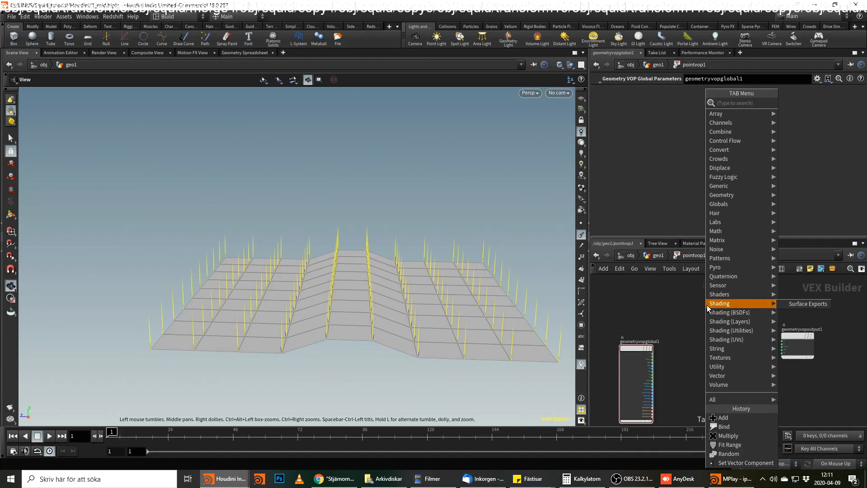
pyautogui.write('bind')
pyautogui.press('Return')
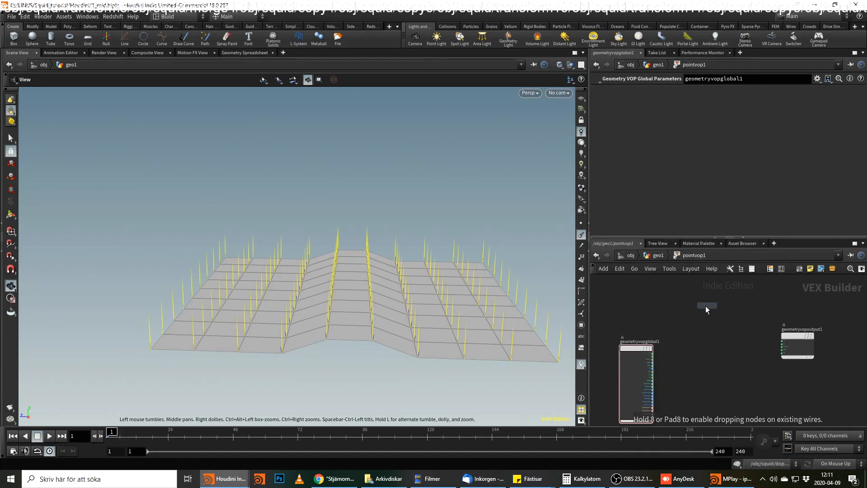
pyautogui.click(651, 302)
# Set the Bind node's attribute name to rest_N.
pyautogui.doubleClick(667, 90)
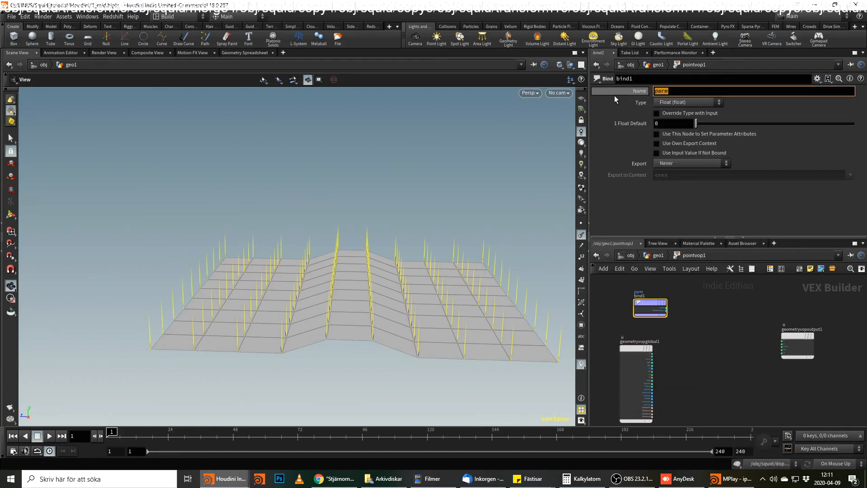
pyautogui.write('rest_')
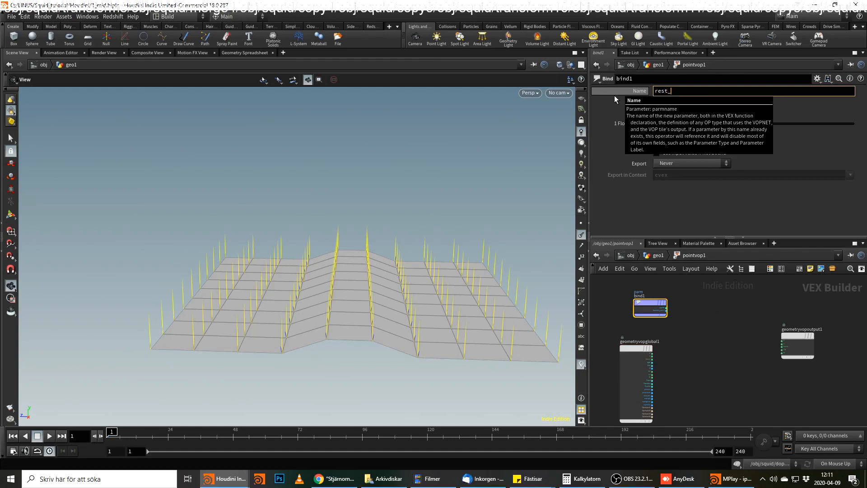
pyautogui.write('N')
pyautogui.press('Return')
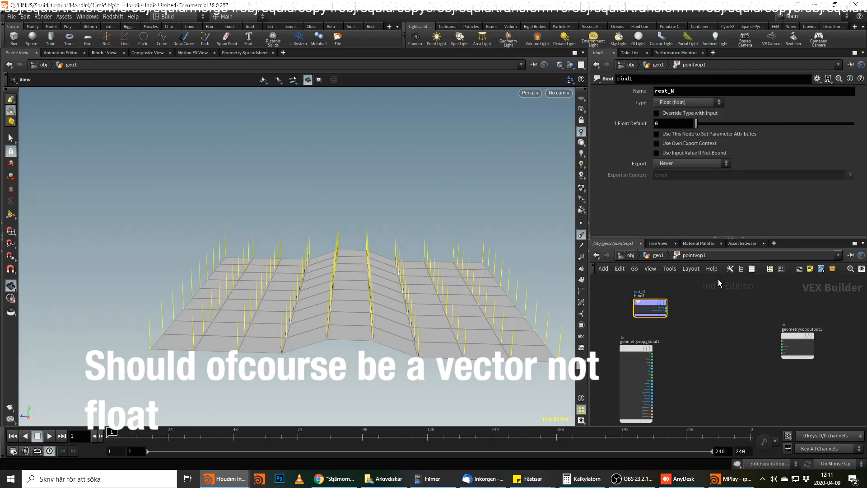
# Wire the Bind node's rest_N output into the N input of the geometry output node.
pyautogui.scroll(3, 714, 280)
pyautogui.moveTo(638, 330); pyautogui.dragTo(786, 351)
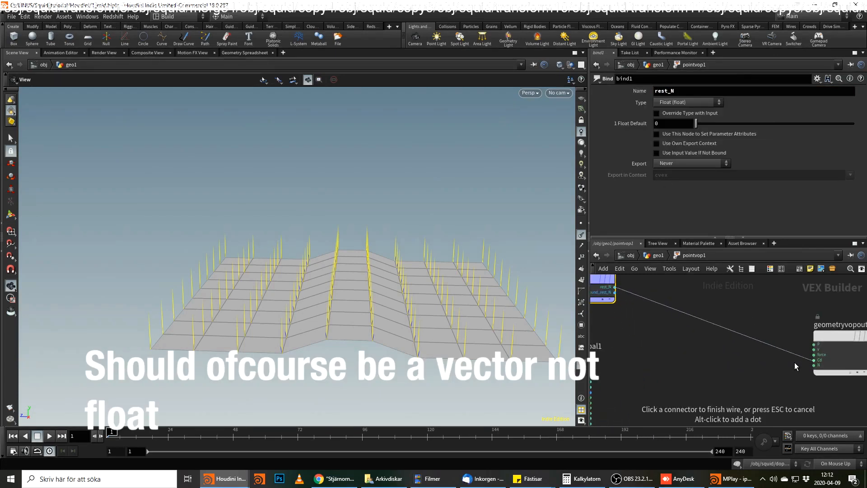
pyautogui.click(795, 362)
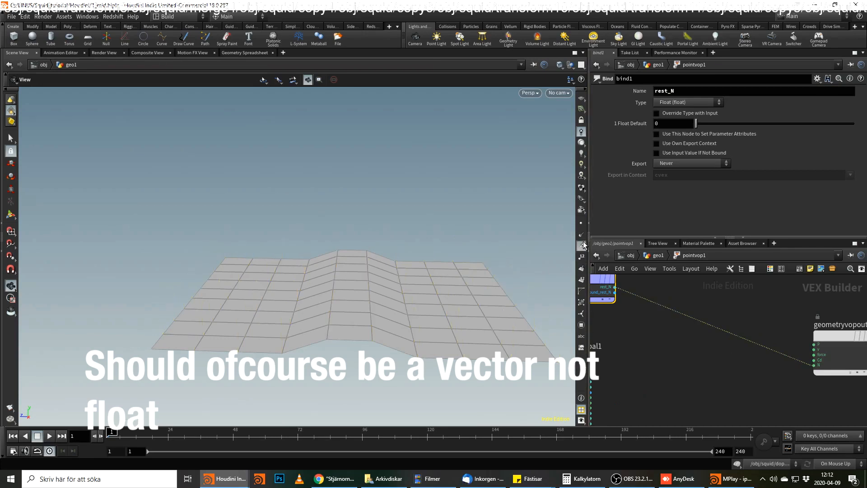
# Go to frame 36 and set the rest_N Bind node's type to 3 Floats (vector).
pyautogui.moveTo(669, 331); pyautogui.dragTo(713, 344, button='middle')
pyautogui.moveTo(208, 436)
pyautogui.mouseDown()
pyautogui.moveTo(244, 436)
pyautogui.moveTo(201, 436)
pyautogui.mouseUp()
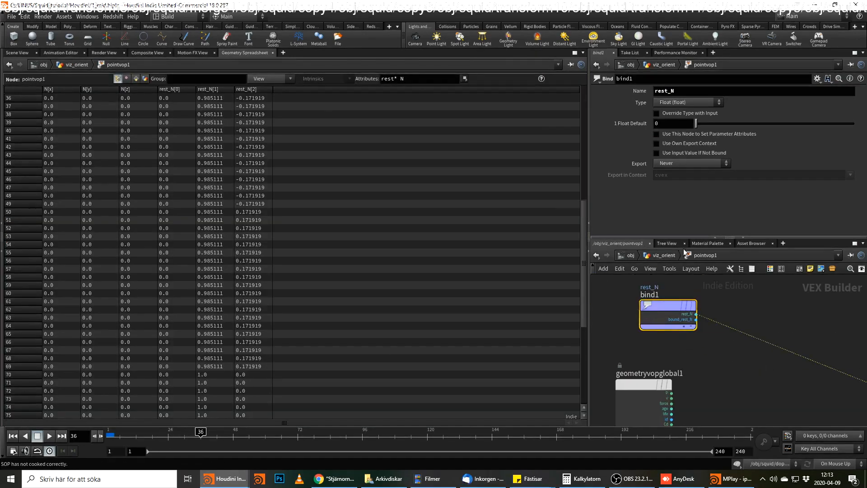
pyautogui.click(689, 102)
pyautogui.click(682, 155)
# Examine pointvop1's N and rest_N values in the spreadsheet, the normals in the viewport, and the Bind node's info.
pyautogui.moveTo(768, 320); pyautogui.dragTo(642, 341, button='middle')
pyautogui.click(673, 256)
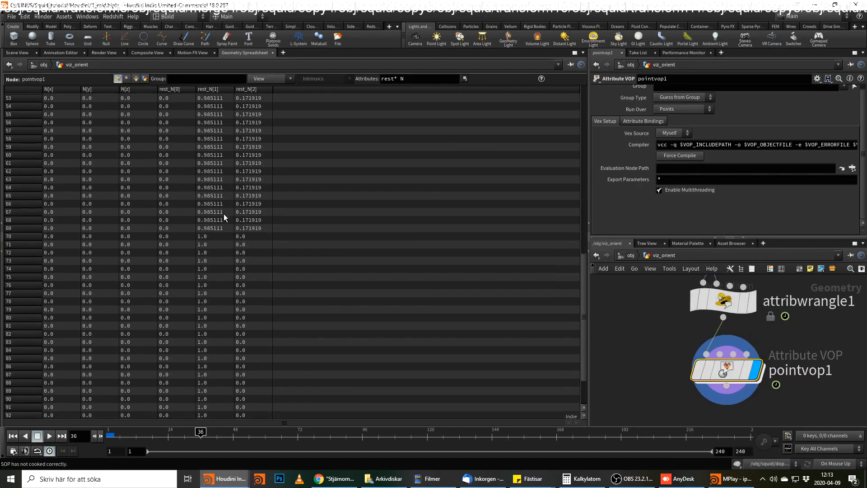
pyautogui.scroll(-2, 231, 218)
pyautogui.doubleClick(738, 374)
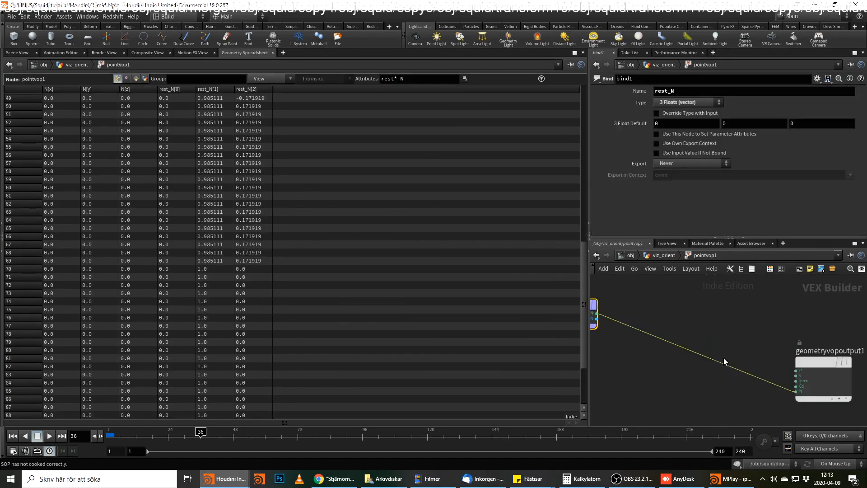
pyautogui.click(22, 53)
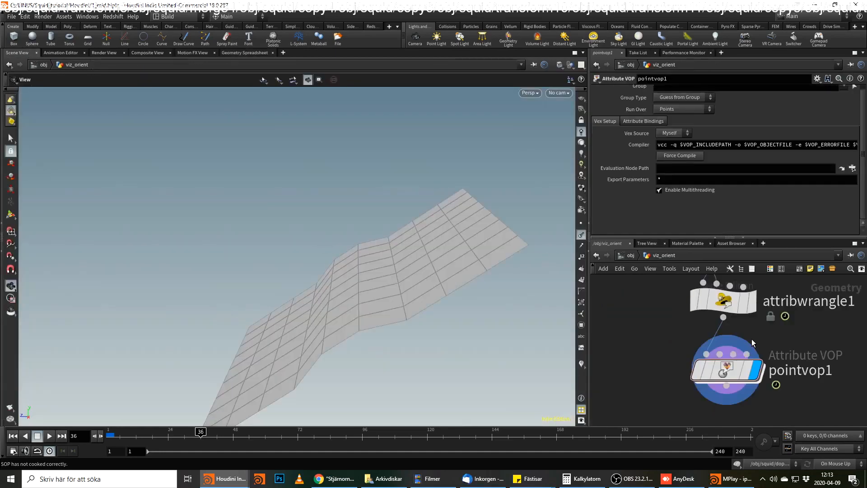
pyautogui.click(724, 300)
pyautogui.click(725, 365)
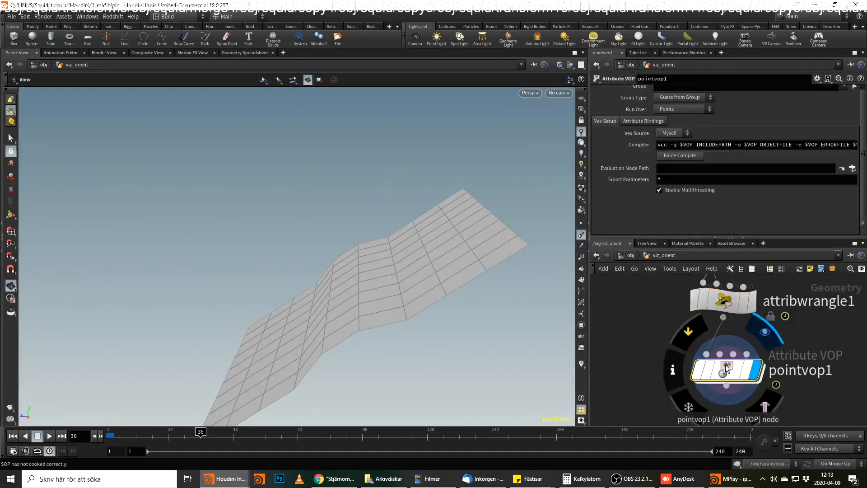
pyautogui.middleClick(726, 365)
pyautogui.doubleClick(724, 365)
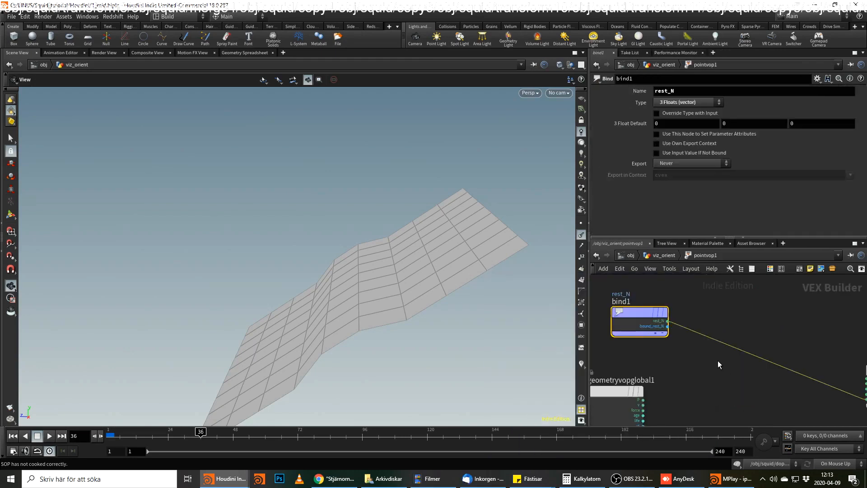
pyautogui.middleClick(649, 311)
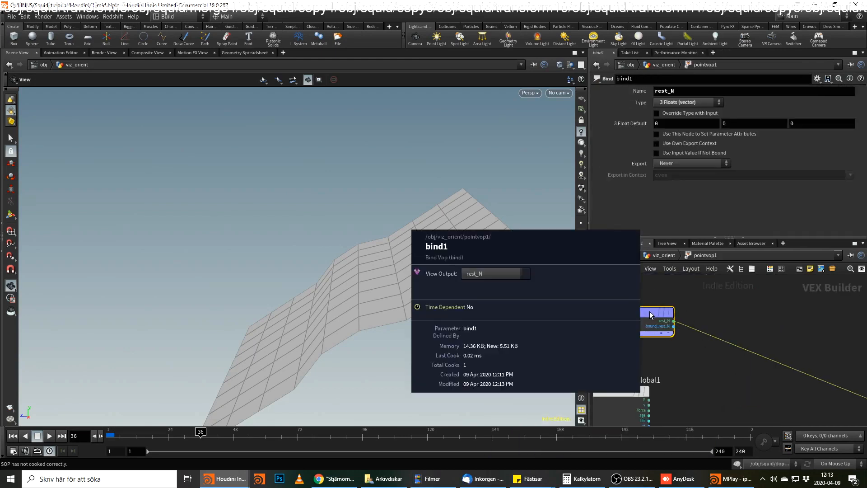
pyautogui.click(246, 52)
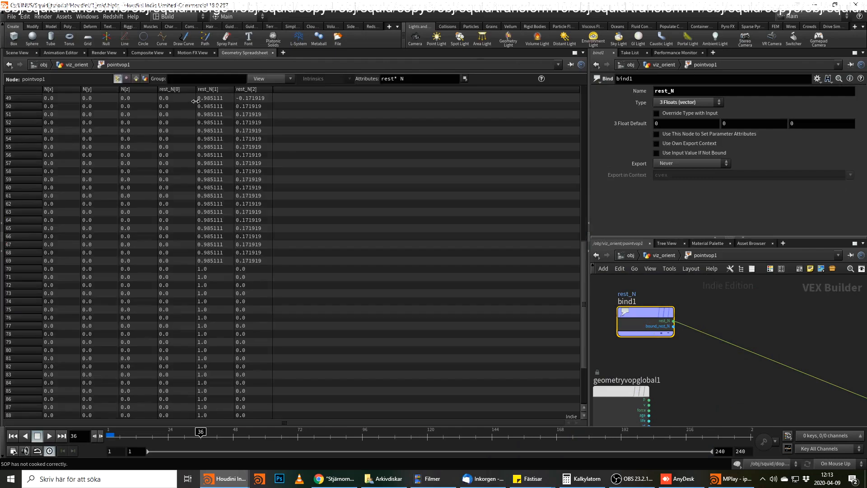
# Remove the wire into the output node's N input and reconnect rest_N to it.
pyautogui.moveTo(852, 353); pyautogui.dragTo(711, 362, button='middle')
pyautogui.press('Delete')
pyautogui.moveTo(657, 362)
pyautogui.mouseDown(button='middle')
pyautogui.moveTo(765, 354)
pyautogui.moveTo(650, 361)
pyautogui.mouseUp(button='middle')
pyautogui.click(679, 329)
pyautogui.click(636, 351)
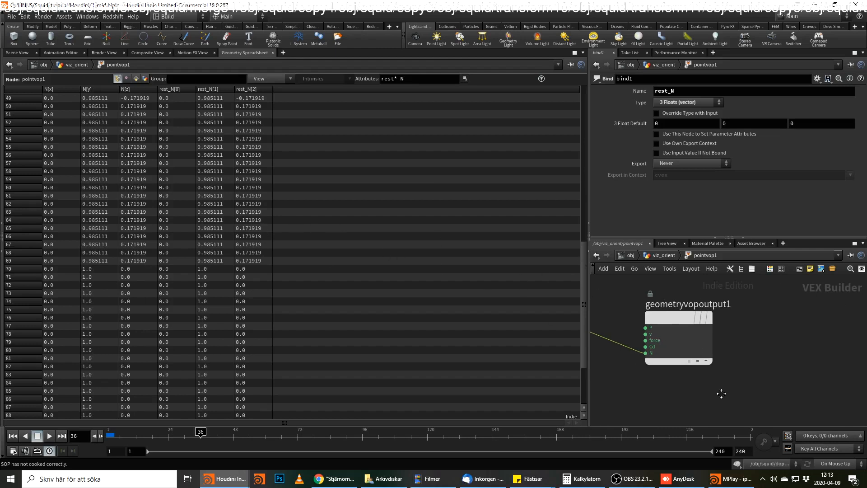
pyautogui.moveTo(720, 393); pyautogui.dragTo(865, 411, button='middle')
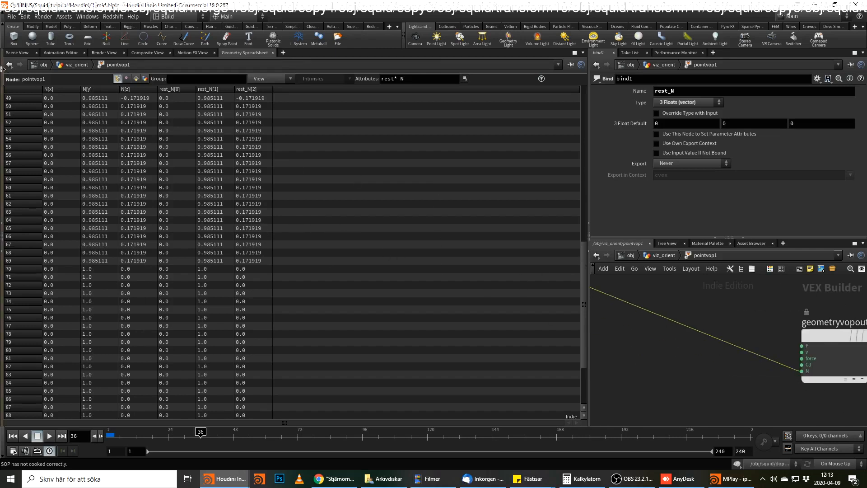
# Show the grid's normals in the scene view and disconnect rest_N from the output node's N input.
pyautogui.click(17, 53)
pyautogui.scroll(-3, 714, 354)
pyautogui.moveTo(719, 351); pyautogui.dragTo(767, 367, button='middle')
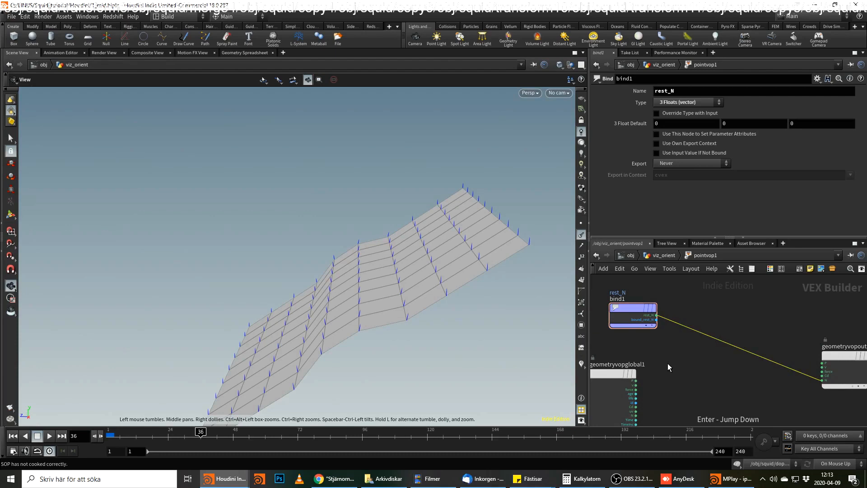
pyautogui.press('Delete')
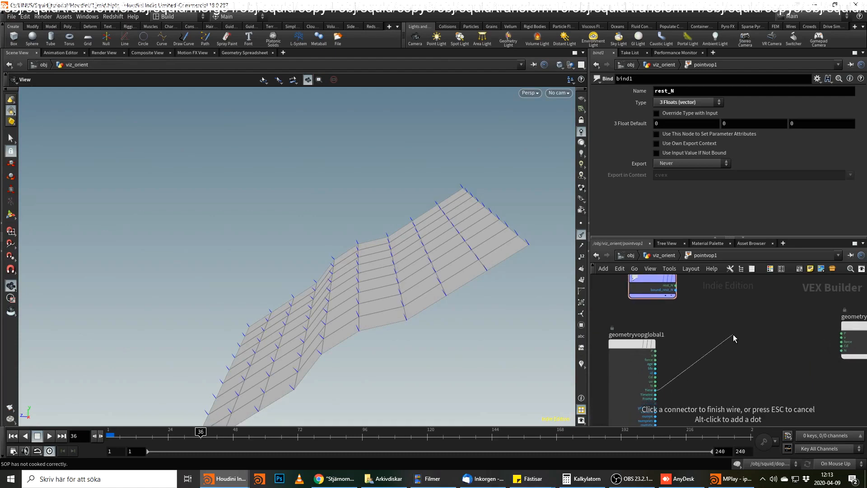
pyautogui.press('Escape')
pyautogui.press('Tab')
pyautogui.press('Escape')
# Add a Dot Product node that takes the bound rest_N as its first vector and the global N as its second.
pyautogui.click(676, 285)
pyautogui.press('Tab')
pyautogui.write('dot')
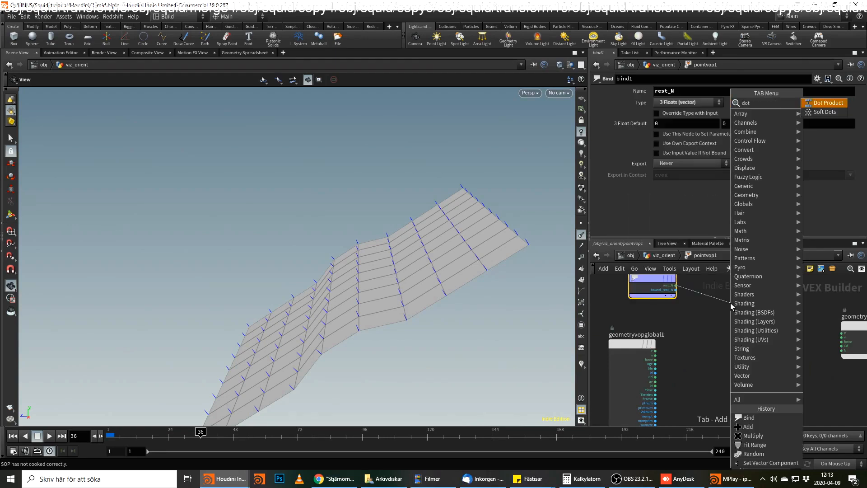
pyautogui.press('Return')
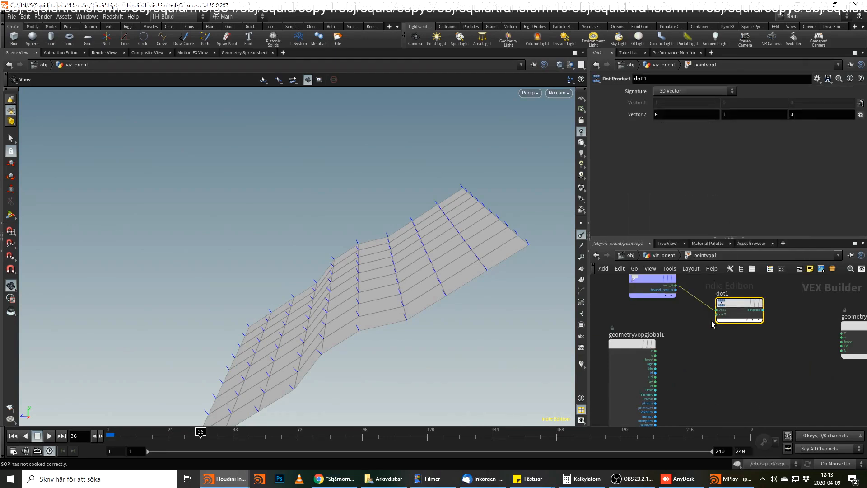
pyautogui.click(717, 315)
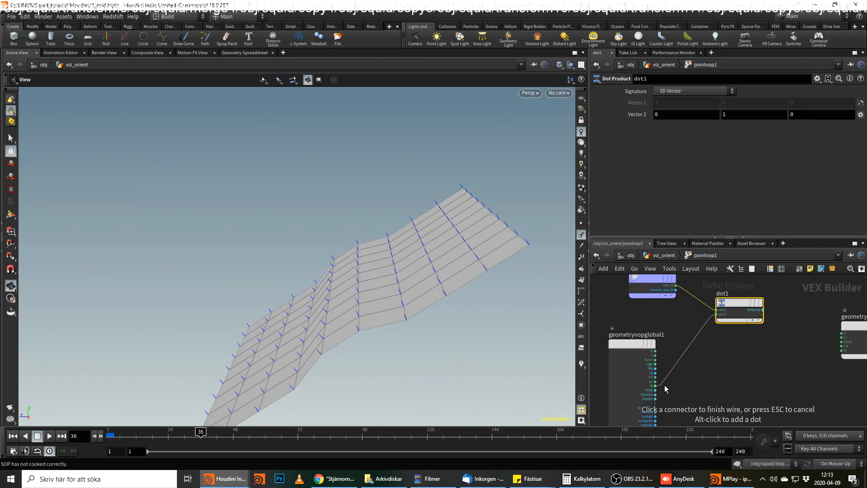
pyautogui.click(665, 386)
# Wire the dot product result into the output node's Cd input and scrub the animation to frame 240.
pyautogui.moveTo(780, 342); pyautogui.dragTo(746, 356, button='middle')
pyautogui.scroll(2, 743, 340)
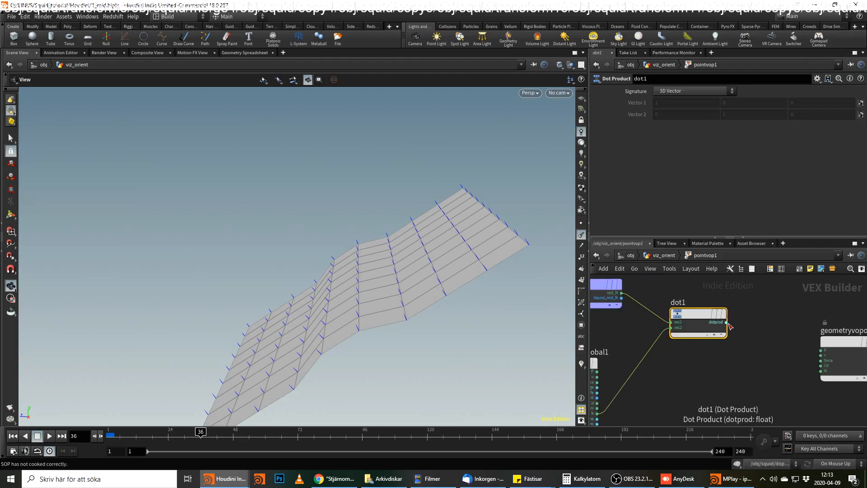
pyautogui.moveTo(390, 290); pyautogui.dragTo(406, 258)
pyautogui.moveTo(726, 324); pyautogui.dragTo(785, 364)
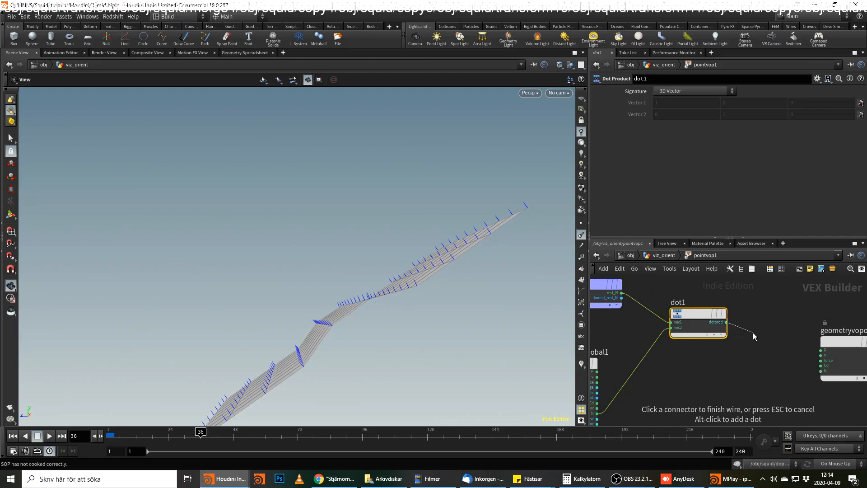
pyautogui.press('Escape')
pyautogui.moveTo(431, 246); pyautogui.dragTo(404, 254)
pyautogui.click(727, 323)
pyautogui.click(807, 369)
pyautogui.moveTo(318, 435); pyautogui.dragTo(752, 431)
pyautogui.moveTo(433, 311); pyautogui.dragTo(301, 300)
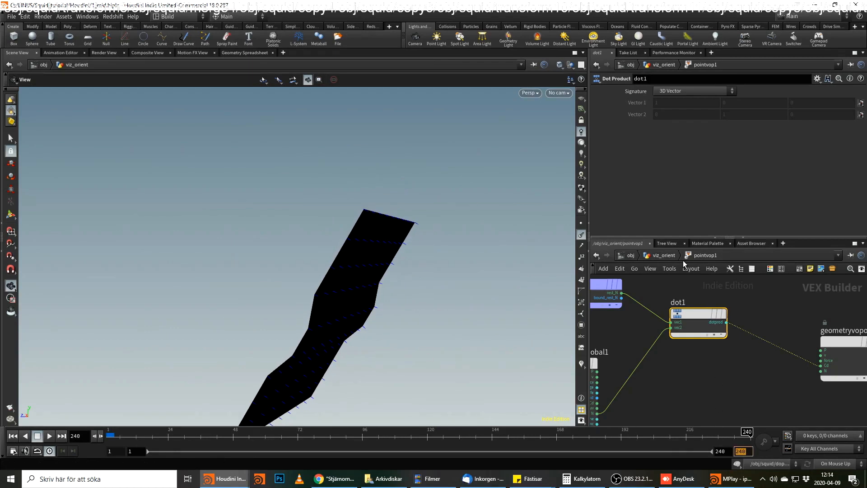
# Return to the viz_orient network and set transform1's X rotation expression to $F*2-1.
pyautogui.click(664, 255)
pyautogui.moveTo(809, 340); pyautogui.dragTo(808, 420, button='middle')
pyautogui.moveTo(750, 318); pyautogui.dragTo(747, 401, button='middle')
pyautogui.scroll(-2, 776, 360)
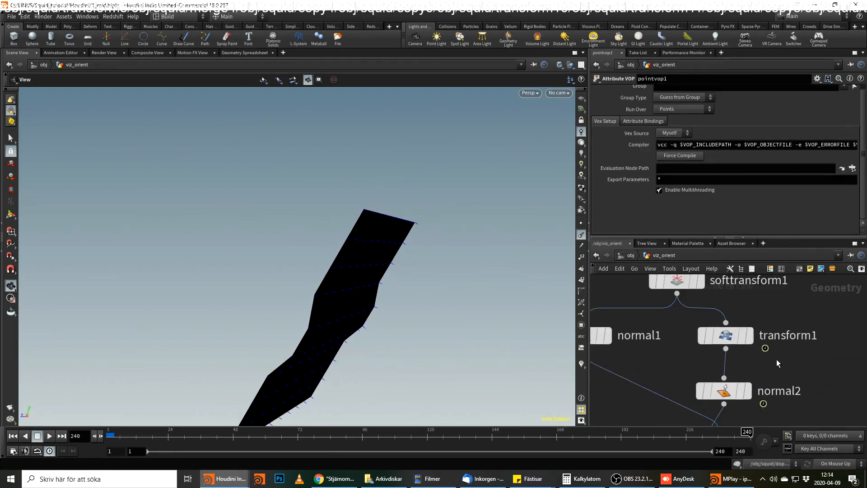
pyautogui.click(732, 339)
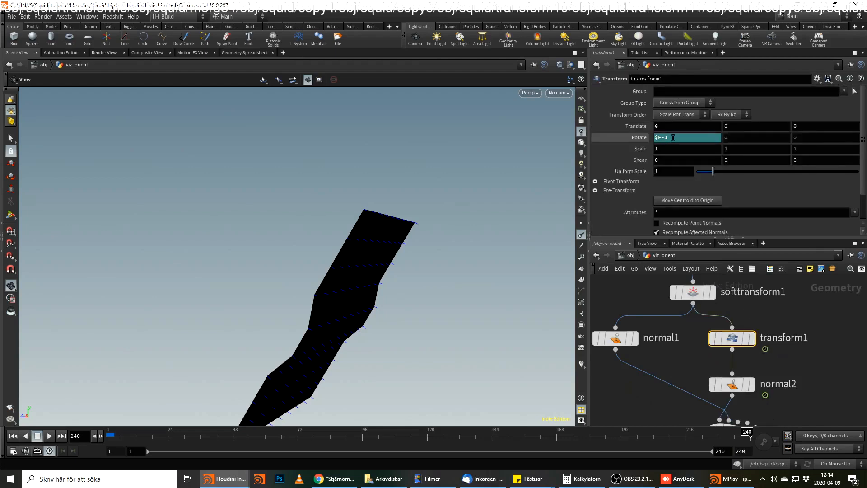
pyautogui.click(673, 137)
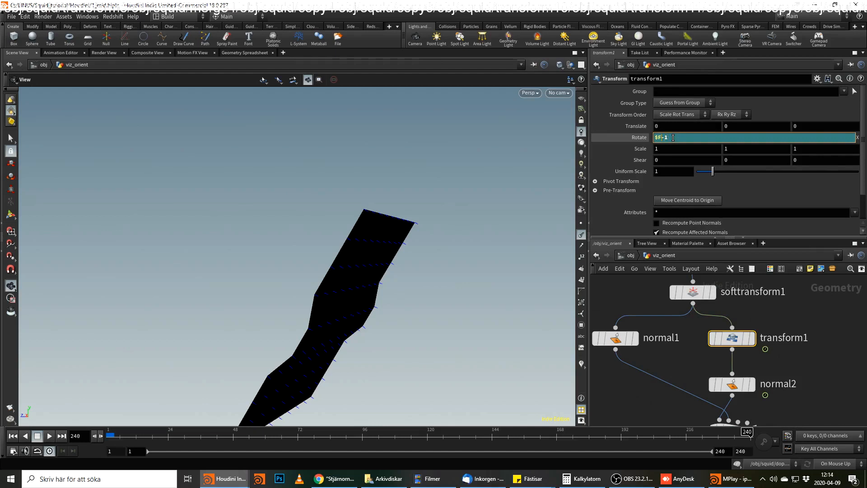
pyautogui.press('Return')
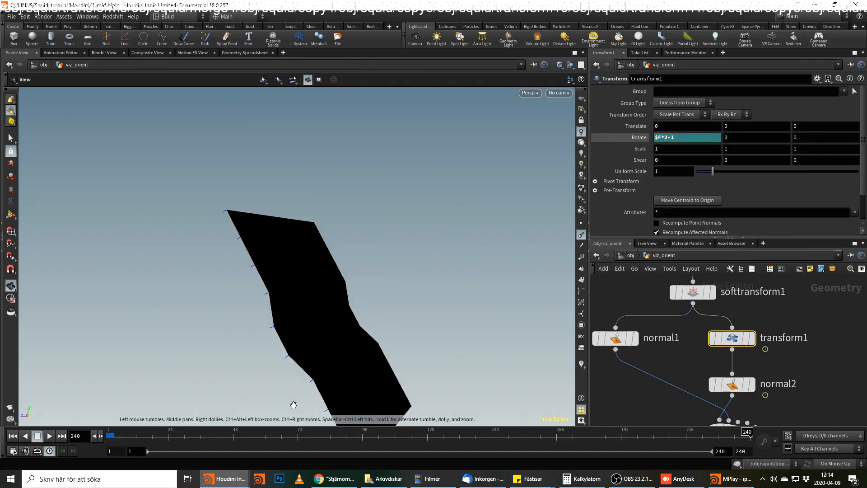
# Correct transform1's X rotation expression to $F*2-2 and select the pointvop1 node.
pyautogui.click(681, 138)
pyautogui.press('BackSpace')
pyautogui.write('2')
pyautogui.moveTo(793, 336); pyautogui.dragTo(798, 332)
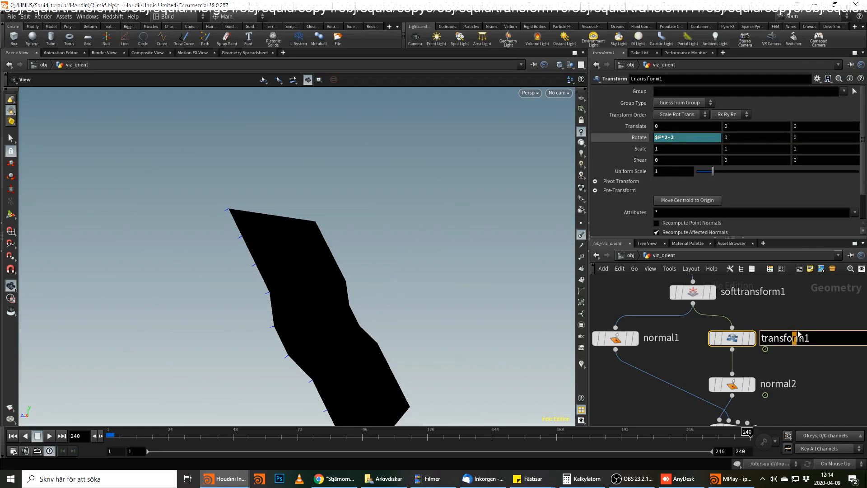
pyautogui.moveTo(805, 402); pyautogui.dragTo(812, 340, button='middle')
pyautogui.click(742, 418)
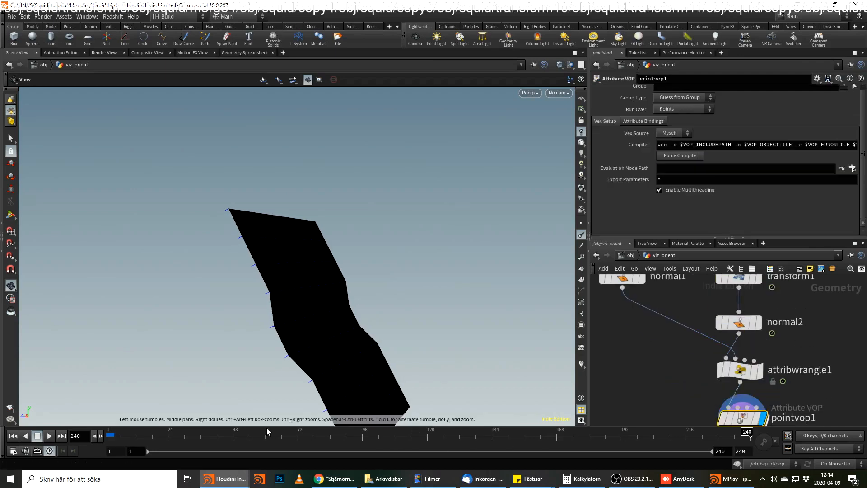
# Set the timeline to frame 1 and open the pointvop1 network with the grid framed closer.
pyautogui.moveTo(378, 433); pyautogui.dragTo(108, 427)
pyautogui.moveTo(754, 421); pyautogui.dragTo(746, 359, button='middle')
pyautogui.doubleClick(735, 357)
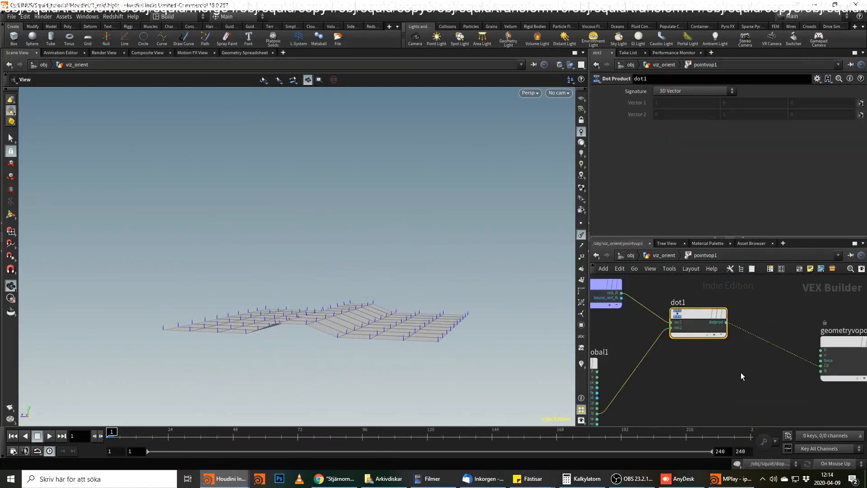
pyautogui.scroll(2, 361, 315)
pyautogui.moveTo(364, 303)
pyautogui.mouseDown()
pyautogui.moveTo(327, 329)
pyautogui.moveTo(407, 291)
pyautogui.mouseUp()
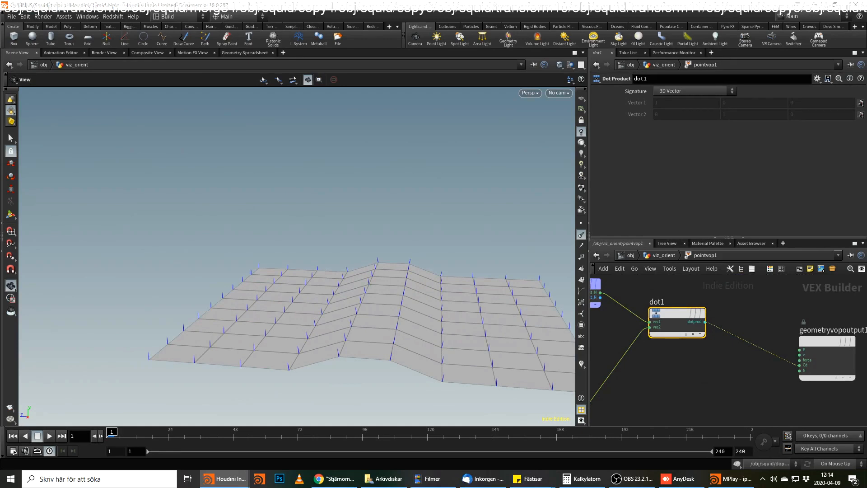
# Add a Normalize node fed by the N output of geometryvopglobal1.
pyautogui.moveTo(714, 368); pyautogui.dragTo(857, 325, button='middle')
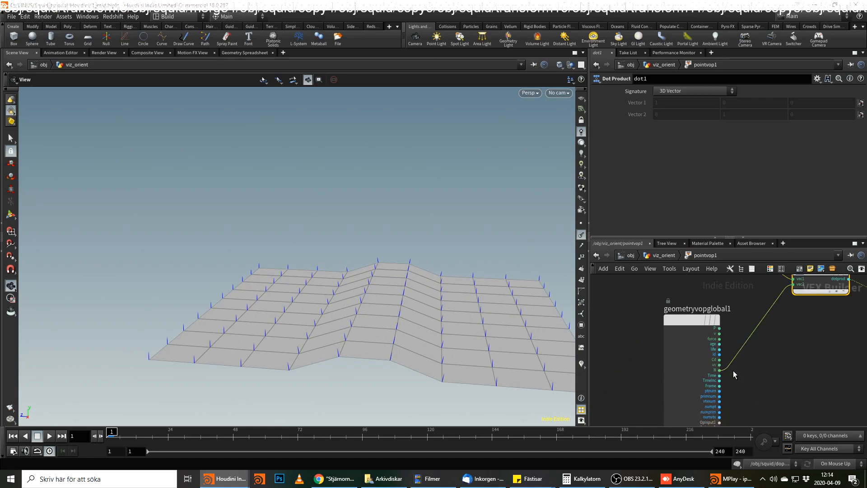
pyautogui.click(719, 370)
pyautogui.moveTo(768, 397); pyautogui.dragTo(733, 316, button='middle')
pyautogui.press('Tab')
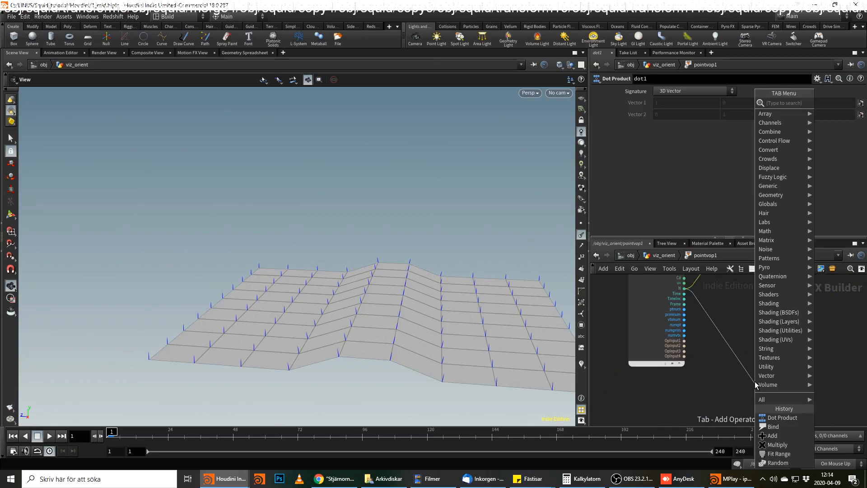
pyautogui.write('norm')
pyautogui.press('Return')
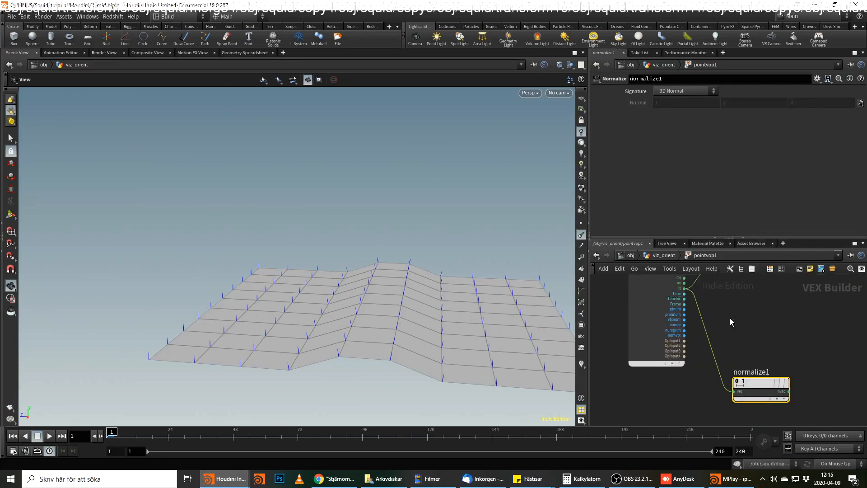
pyautogui.moveTo(730, 319); pyautogui.dragTo(731, 326, button='middle')
# Duplicate the Normalize node above the first one and wire the bound rest_N into the copy.
pyautogui.keyDown('alt'); pyautogui.moveTo(759, 389); pyautogui.dragTo(763, 341); pyautogui.keyUp('alt')
pyautogui.click(738, 351)
pyautogui.moveTo(744, 311); pyautogui.dragTo(770, 406, button='middle')
pyautogui.moveTo(736, 297); pyautogui.dragTo(722, 341, button='middle')
pyautogui.click(725, 316)
pyautogui.moveTo(768, 418); pyautogui.dragTo(677, 316, button='middle')
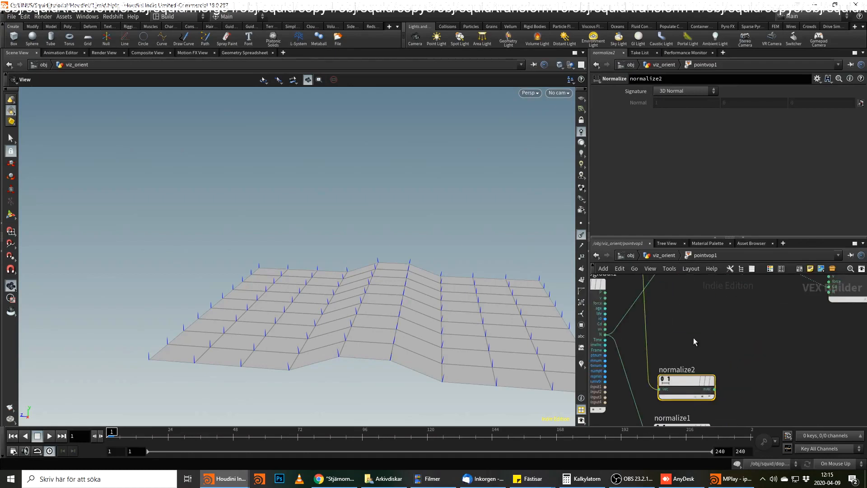
# Add a Cross Product node that takes the normalized rest_N as its first vector and the normalized N as its second.
pyautogui.scroll(-1, 696, 342)
pyautogui.moveTo(832, 383); pyautogui.dragTo(828, 341, button='middle')
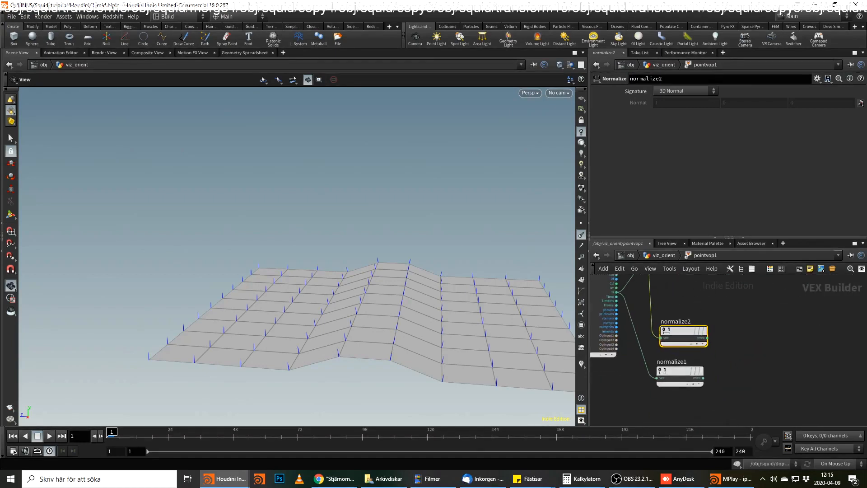
pyautogui.click(706, 338)
pyautogui.press('Tab')
pyautogui.write('cros')
pyautogui.press('Return')
pyautogui.click(754, 361)
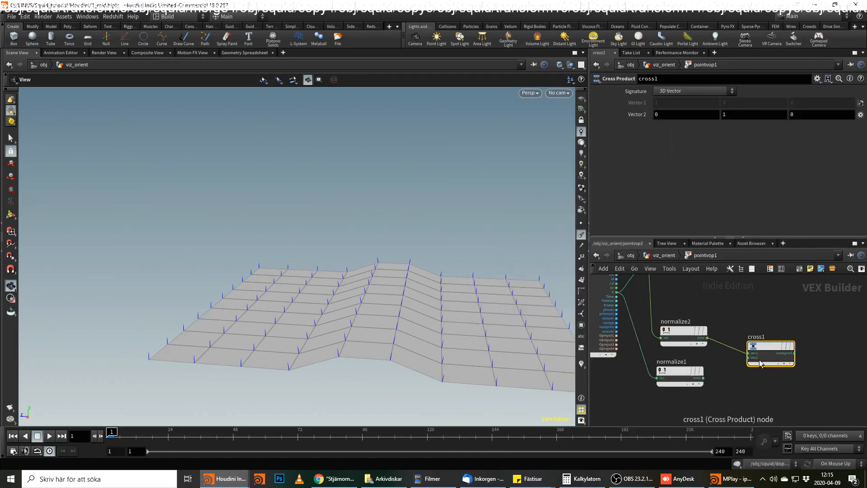
# Wire the cross product result into the output node's N input and disconnect the dot product from Cd.
pyautogui.click(795, 353)
pyautogui.moveTo(812, 342); pyautogui.dragTo(711, 401, button='middle')
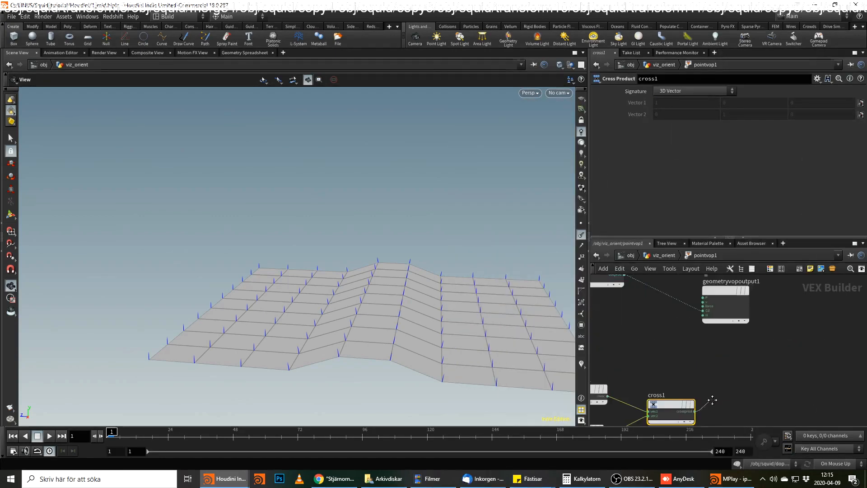
pyautogui.click(700, 316)
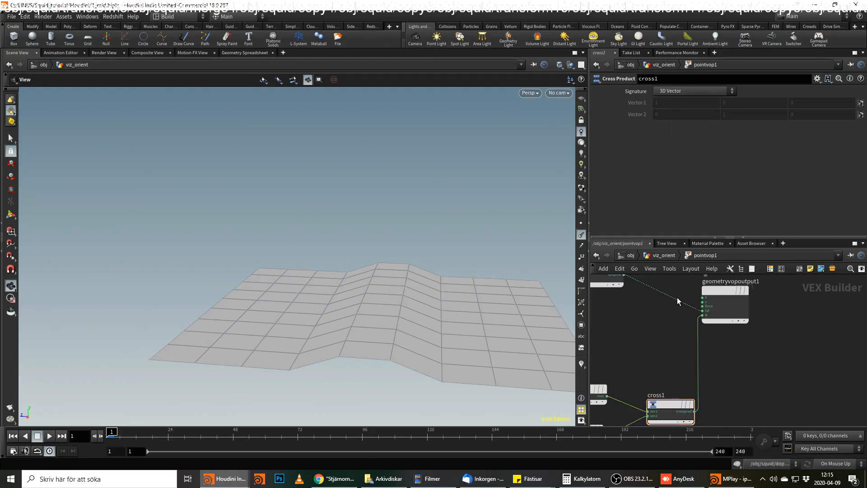
# Examine the cross product vectors on the grid at frame 1 and while scrubbing to frame 78.
pyautogui.moveTo(340, 334); pyautogui.dragTo(431, 297)
pyautogui.moveTo(158, 432)
pyautogui.mouseDown()
pyautogui.moveTo(586, 432)
pyautogui.moveTo(406, 427)
pyautogui.moveTo(387, 413)
pyautogui.moveTo(136, 412)
pyautogui.moveTo(551, 412)
pyautogui.moveTo(104, 415)
pyautogui.mouseUp()
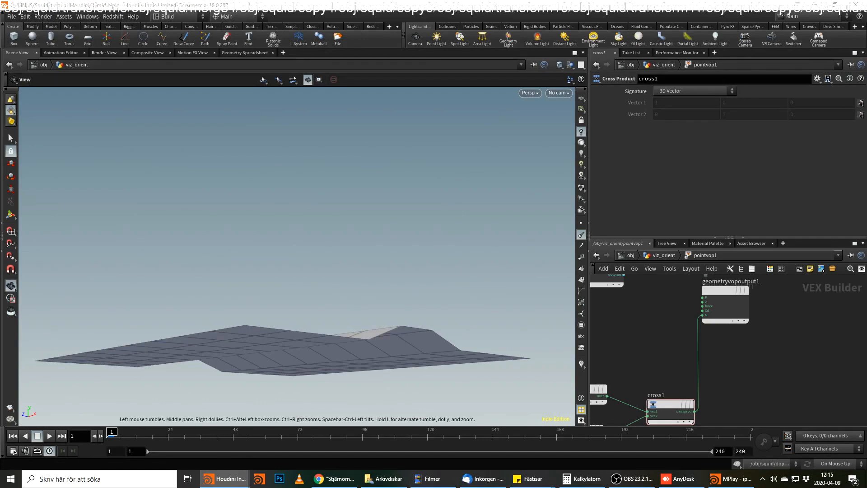
pyautogui.moveTo(253, 437); pyautogui.dragTo(315, 447)
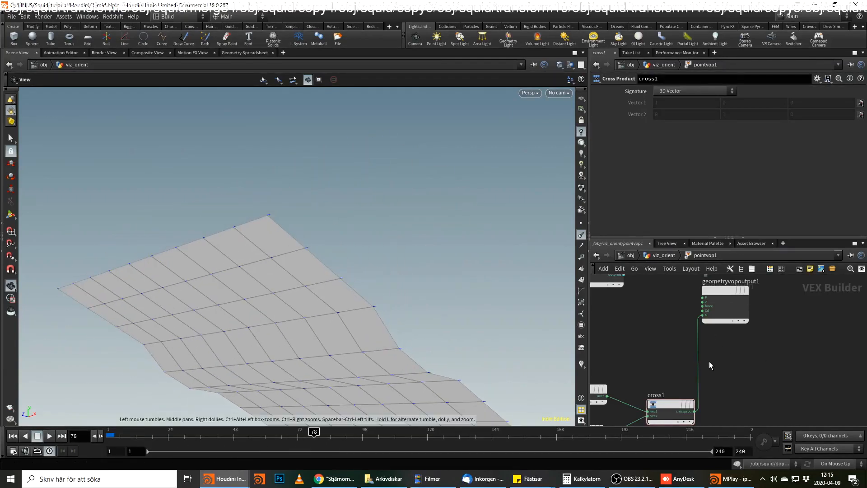
# Insert a Normalize node between cross1 and the output node's N input.
pyautogui.press('Tab')
pyautogui.write('normalize')
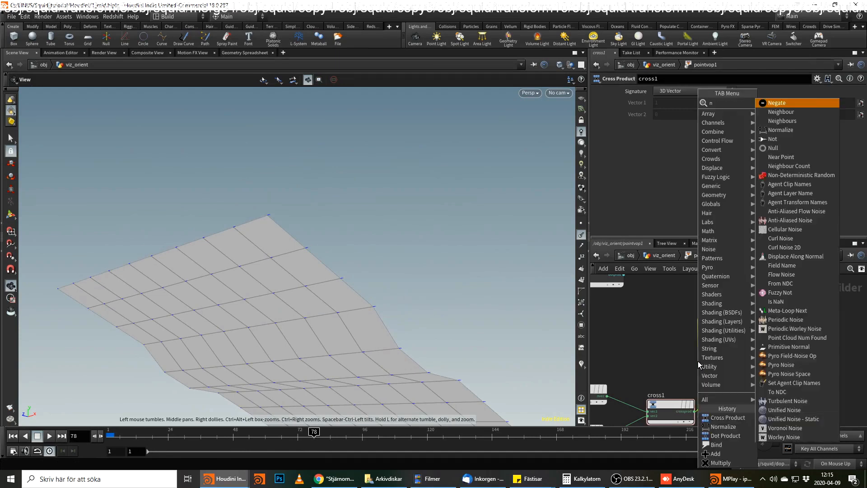
pyautogui.press('Return')
pyautogui.click(698, 361)
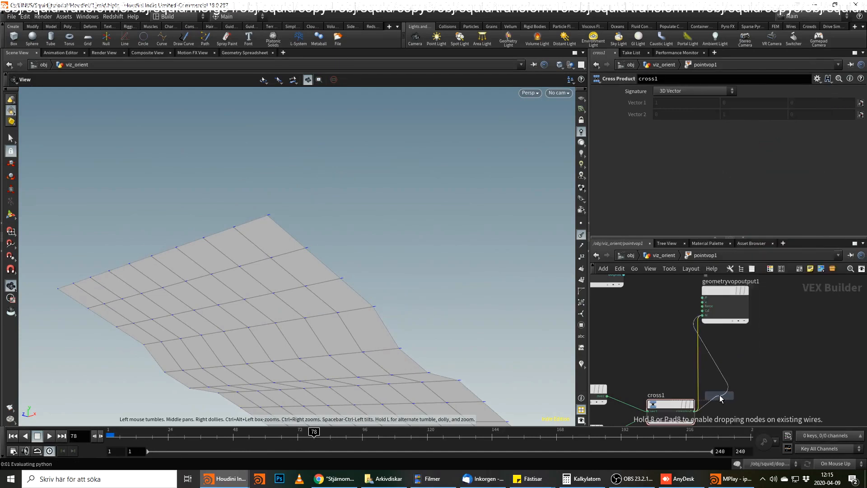
pyautogui.moveTo(698, 361); pyautogui.dragTo(757, 400)
# Scrub to frame 111 to examine the normalized cross vectors, and return to frame 1 with a higher view of the grid.
pyautogui.moveTo(361, 441); pyautogui.dragTo(405, 439)
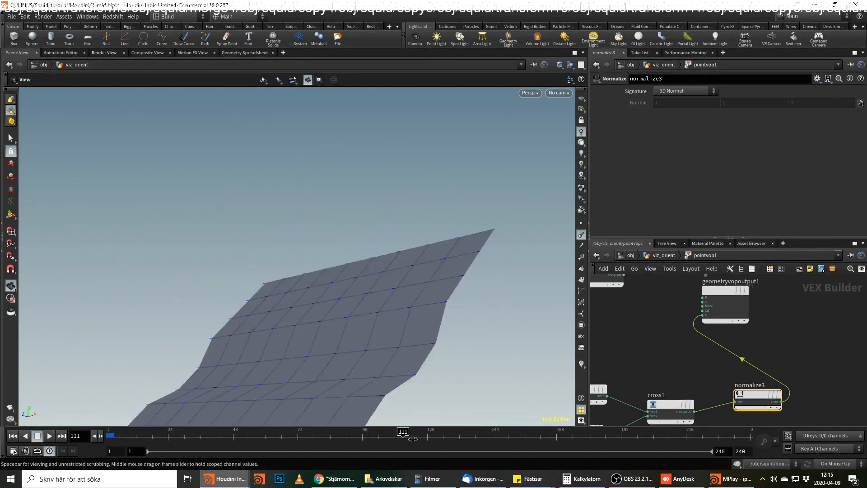
pyautogui.hotkey('ctrl', 'Up')
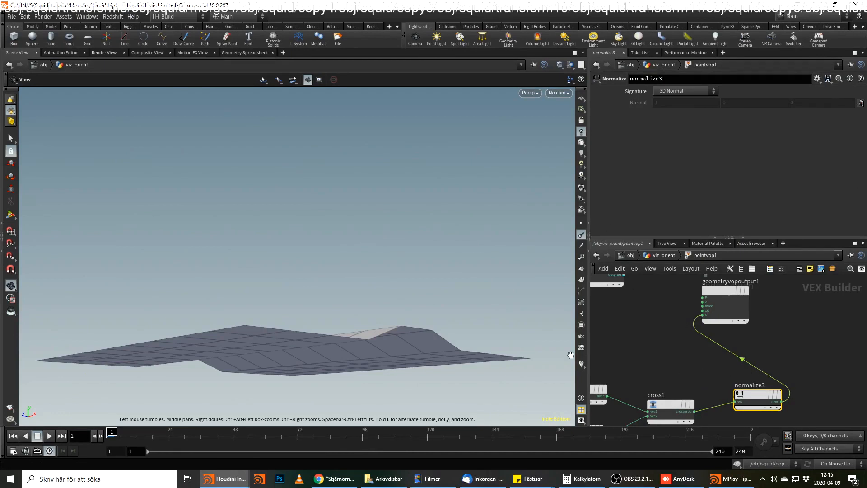
pyautogui.moveTo(427, 294); pyautogui.dragTo(385, 345)
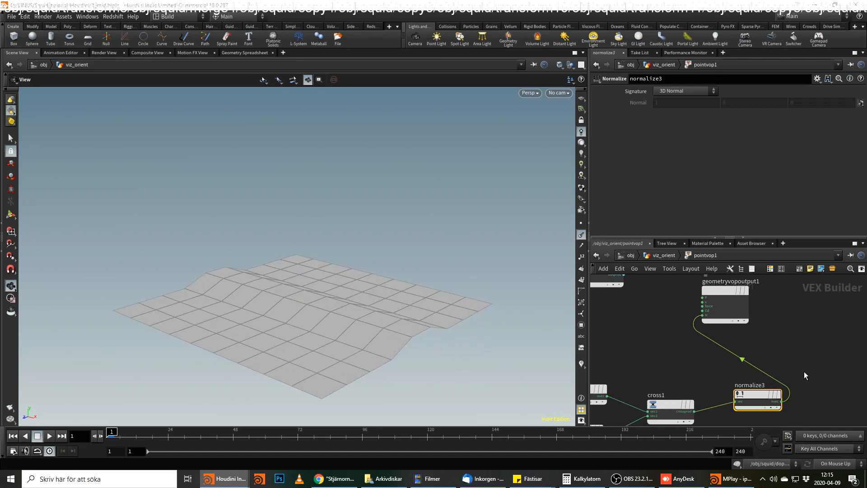
# Move normalize3 closer to cross1 and add a Quaternion node beside it.
pyautogui.moveTo(763, 400); pyautogui.dragTo(750, 410)
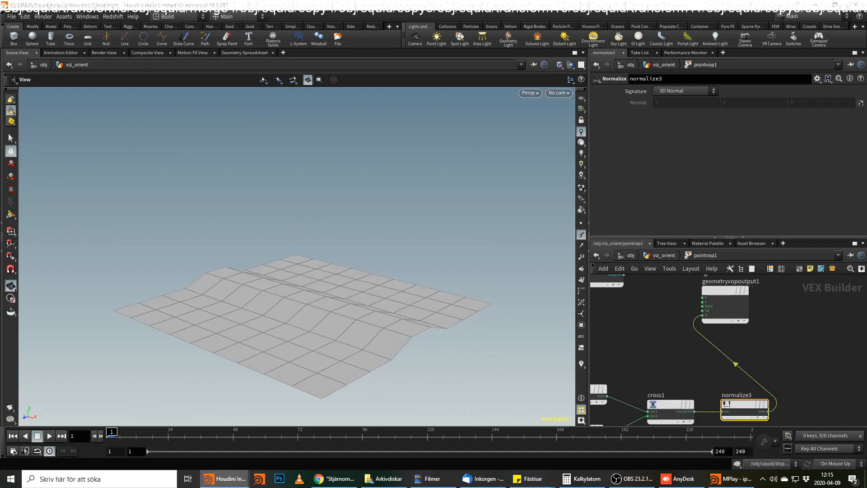
pyautogui.press('Tab')
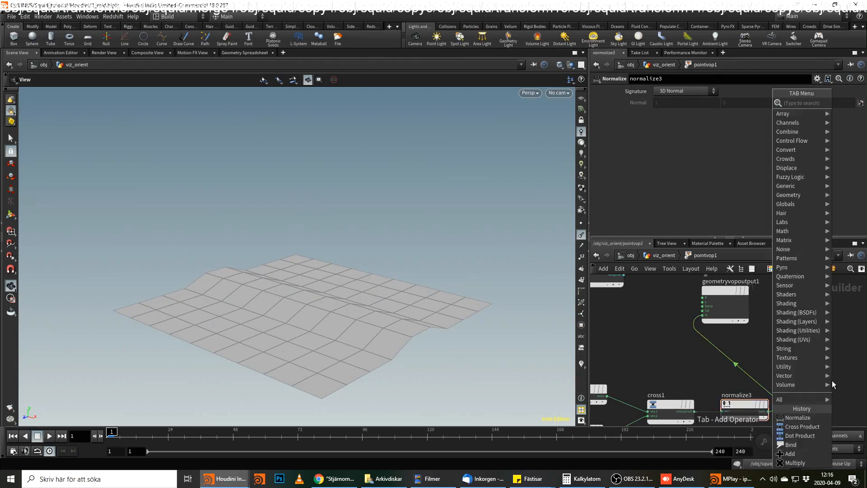
pyautogui.write('qut')
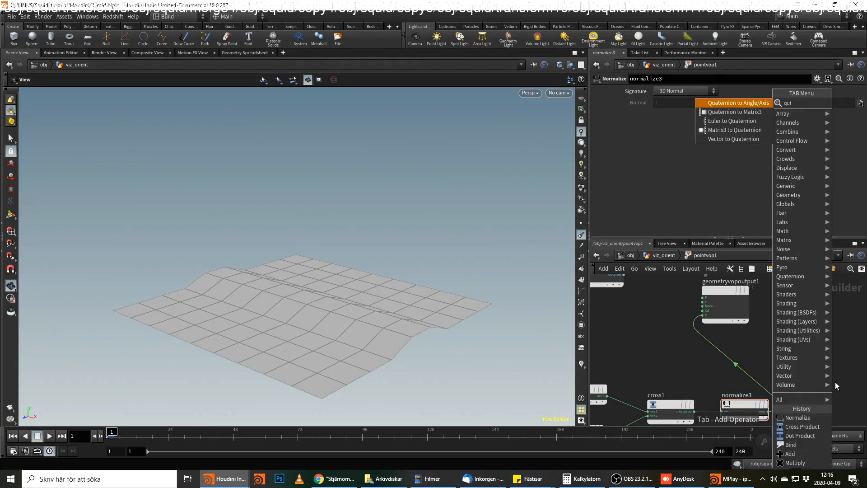
pyautogui.press('BackSpace')
pyautogui.press('Return')
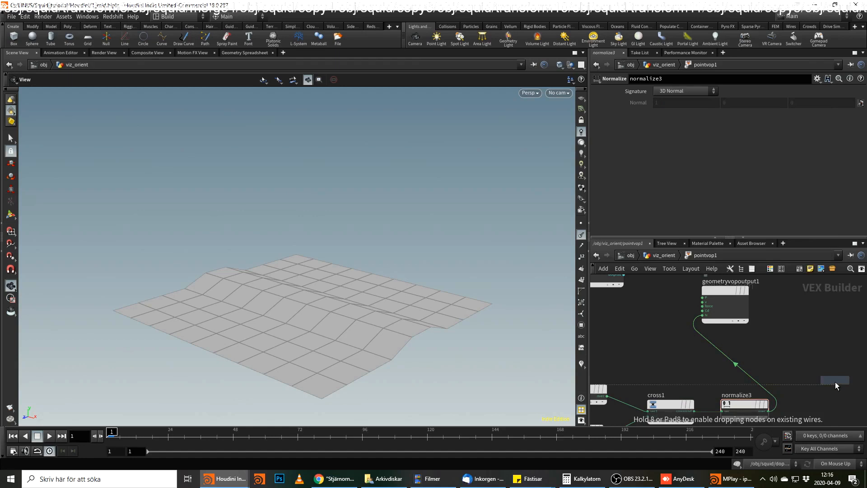
pyautogui.click(822, 381)
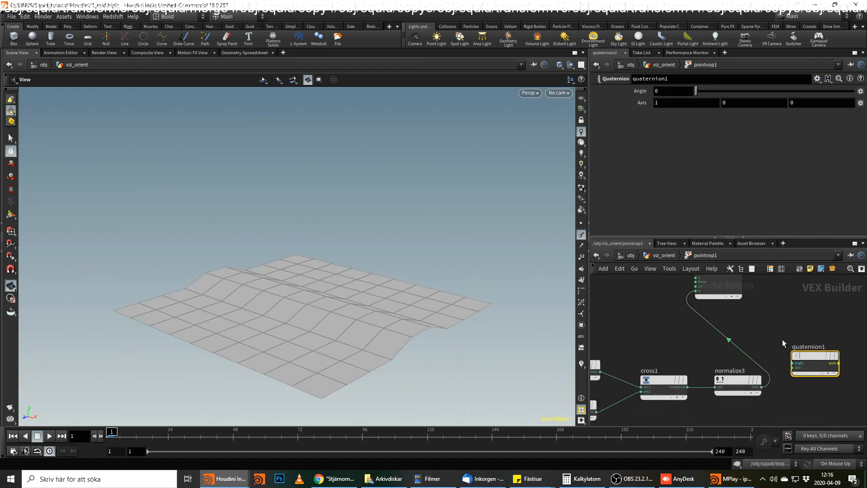
pyautogui.scroll(1, 787, 378)
pyautogui.click(794, 360)
pyautogui.moveTo(708, 349); pyautogui.dragTo(736, 409, button='middle')
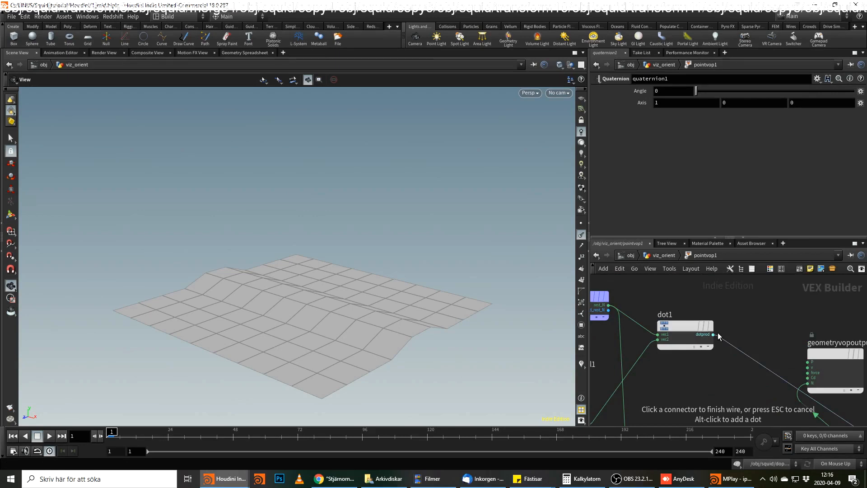
pyautogui.press('Escape')
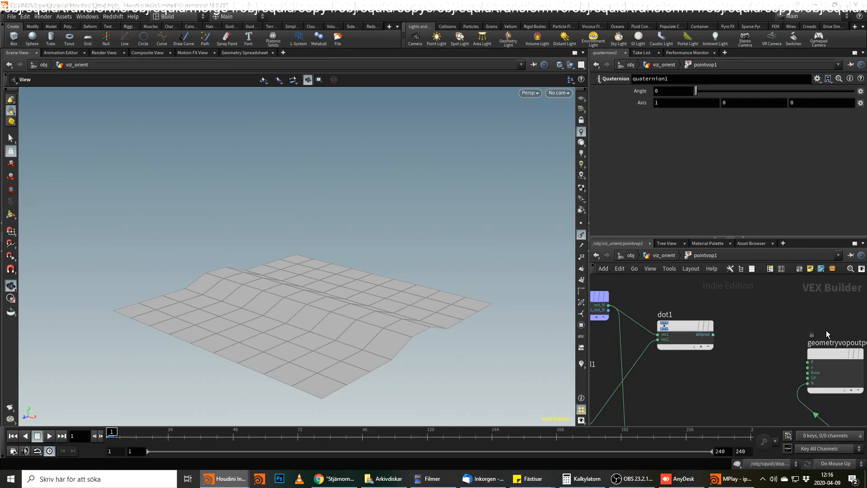
# Add a Trigonometric Functions node fed by dot1's result and set its function to Arc Cosine.
pyautogui.press('Tab')
pyautogui.moveTo(747, 340)
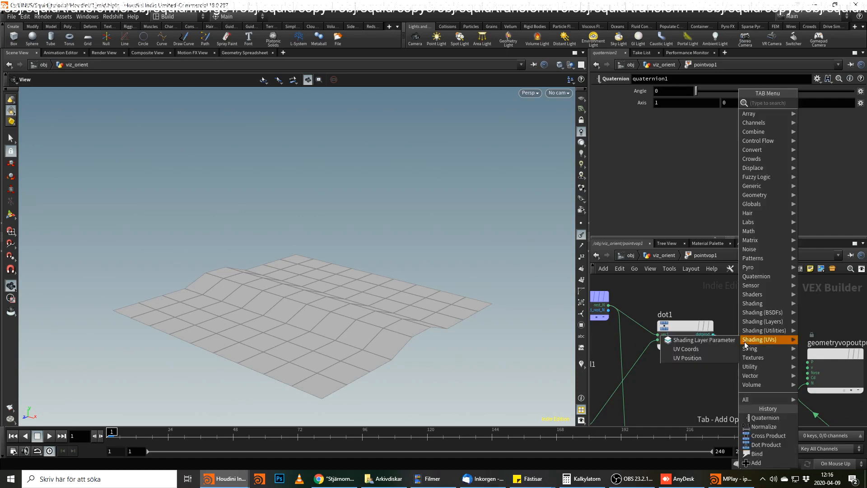
pyautogui.write('tr')
pyautogui.press('Down')
pyautogui.press('Down')
pyautogui.press('Down')
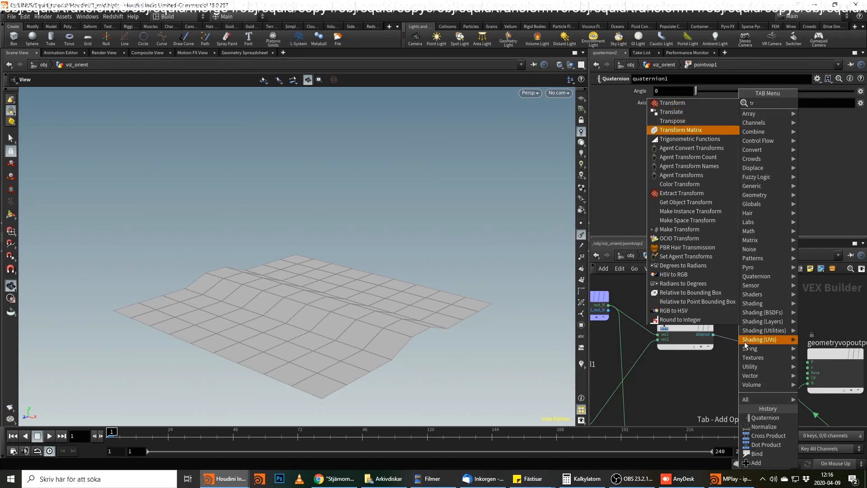
pyautogui.press('Down')
pyautogui.press('Return')
pyautogui.click(767, 322)
pyautogui.click(693, 103)
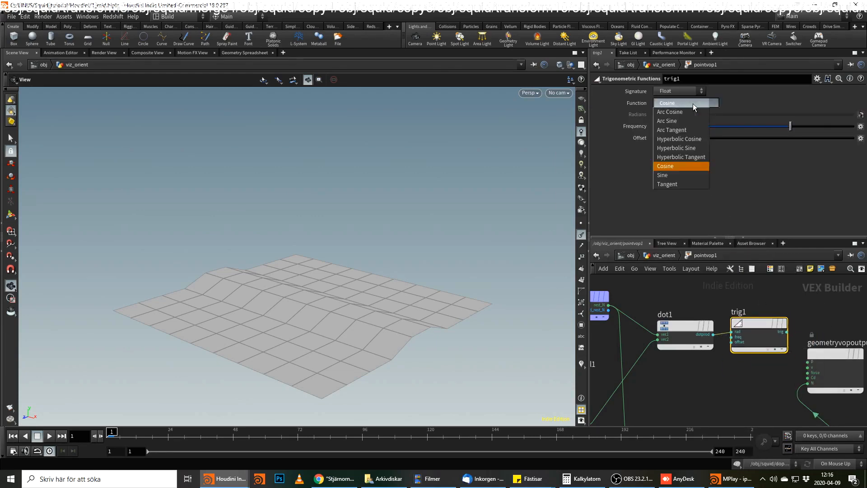
pyautogui.click(687, 112)
# Preview the arc cosine result through a temporary wire into the output node's Cd input while scrubbing to frame 81.
pyautogui.moveTo(797, 315); pyautogui.dragTo(679, 302, button='middle')
pyautogui.click(668, 319)
pyautogui.click(680, 367)
pyautogui.moveTo(276, 436); pyautogui.dragTo(322, 451)
pyautogui.moveTo(739, 319); pyautogui.dragTo(718, 348)
pyautogui.press('Delete')
# Wire trig1's arc cosine result into the angle input of quaternion1.
pyautogui.moveTo(723, 358); pyautogui.dragTo(728, 294, button='middle')
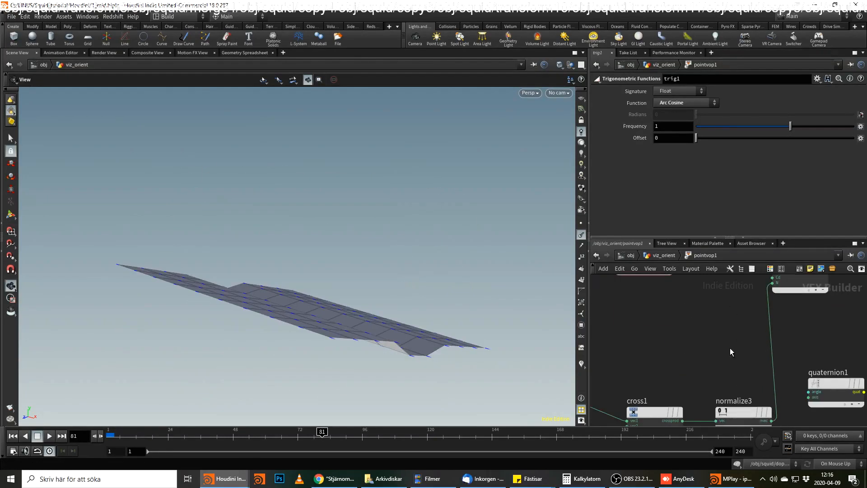
pyautogui.scroll(-2, 714, 354)
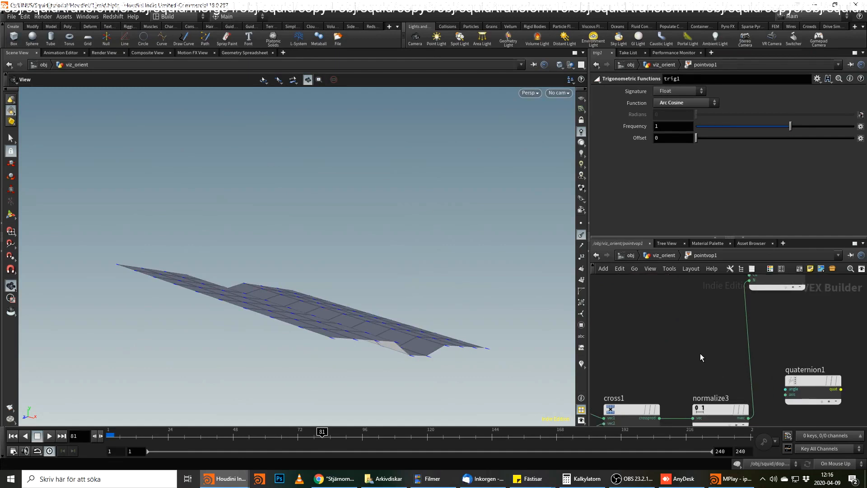
pyautogui.moveTo(790, 375); pyautogui.dragTo(778, 338)
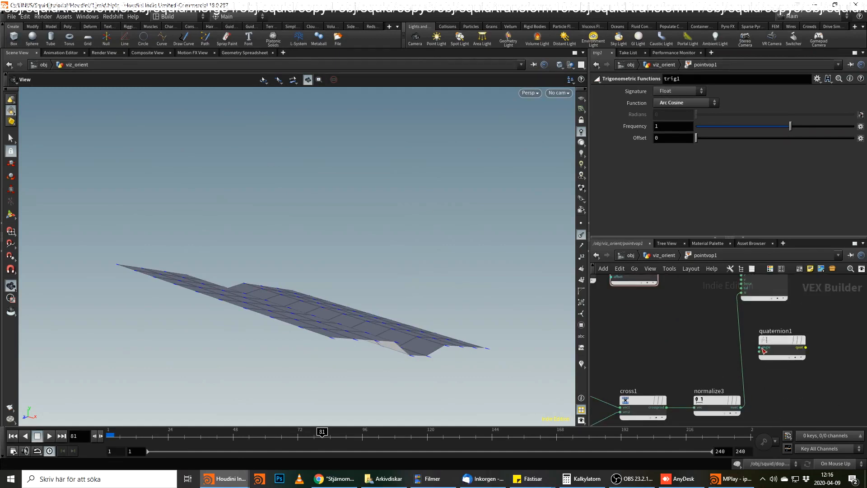
pyautogui.click(759, 347)
pyautogui.moveTo(659, 325); pyautogui.dragTo(668, 353, button='middle')
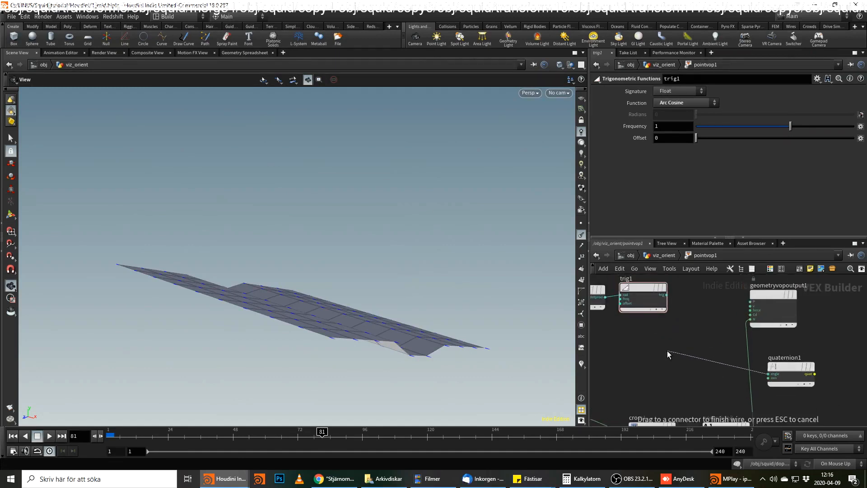
pyautogui.click(688, 303)
# Wire cross1's result directly into the axis input of quaternion1 and rearrange normalize3 and quaternion1 to clear the wires.
pyautogui.moveTo(796, 371); pyautogui.dragTo(717, 360)
pyautogui.moveTo(775, 376); pyautogui.dragTo(703, 371, button='middle')
pyautogui.moveTo(628, 335); pyautogui.dragTo(738, 346)
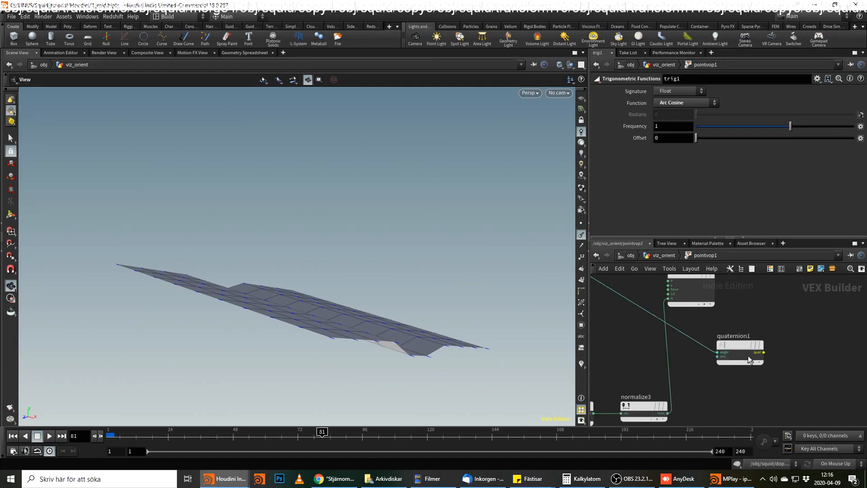
pyautogui.moveTo(640, 407); pyautogui.dragTo(643, 355)
pyautogui.moveTo(641, 391); pyautogui.dragTo(662, 387, button='middle')
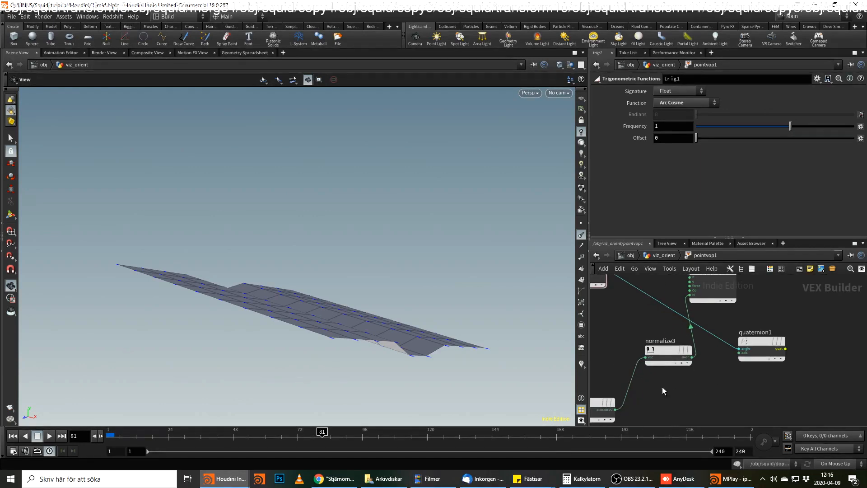
pyautogui.click(615, 410)
pyautogui.click(739, 352)
pyautogui.moveTo(668, 350); pyautogui.dragTo(618, 345)
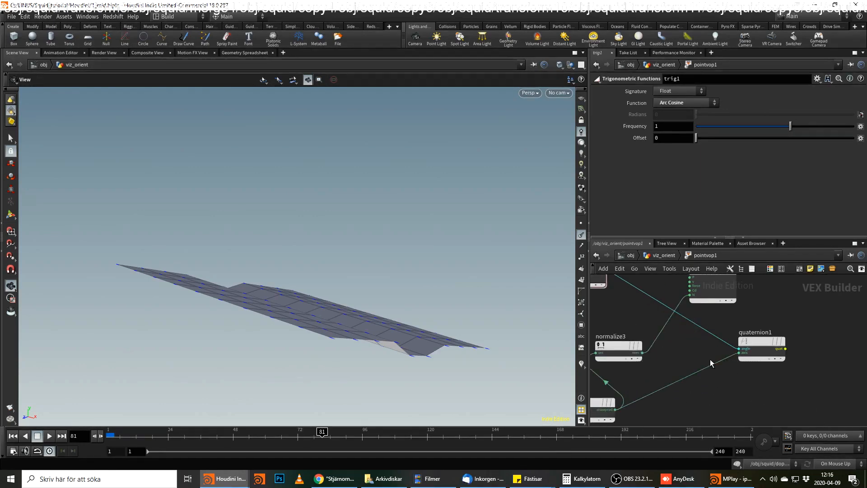
pyautogui.moveTo(824, 362); pyautogui.dragTo(796, 375, button='middle')
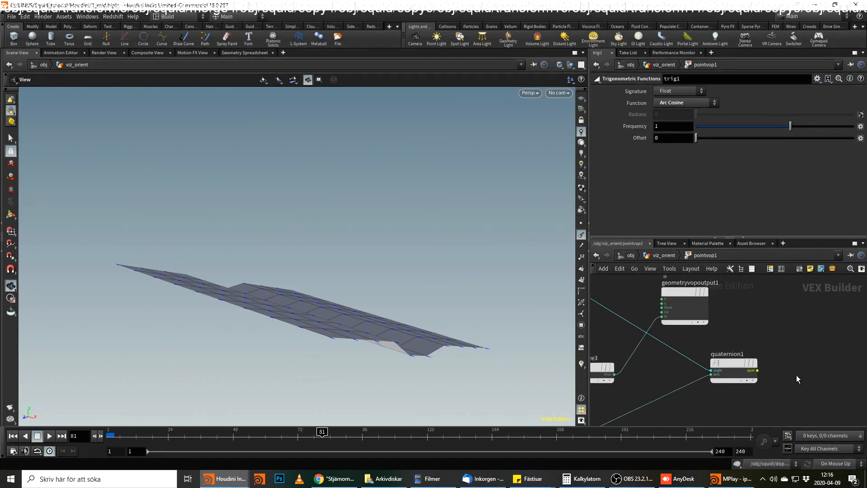
# Add a Quaternion to Matrix3 node fed by quaternion1's quat output.
pyautogui.click(758, 370)
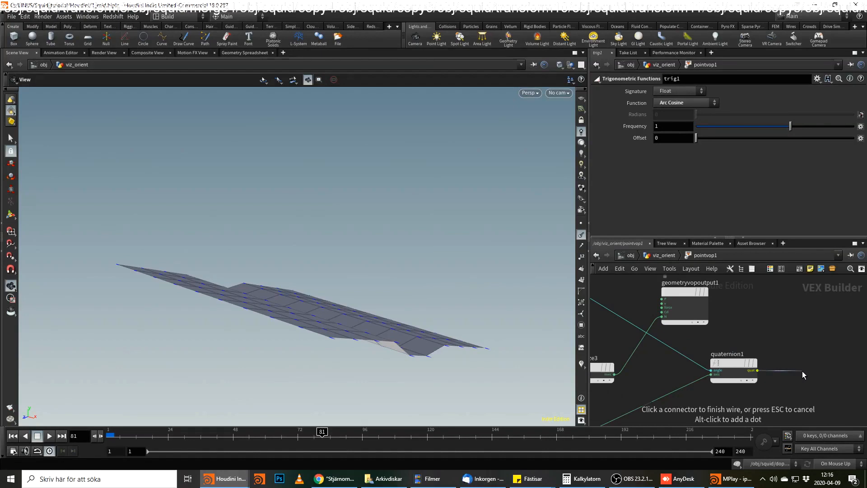
pyautogui.click(802, 371)
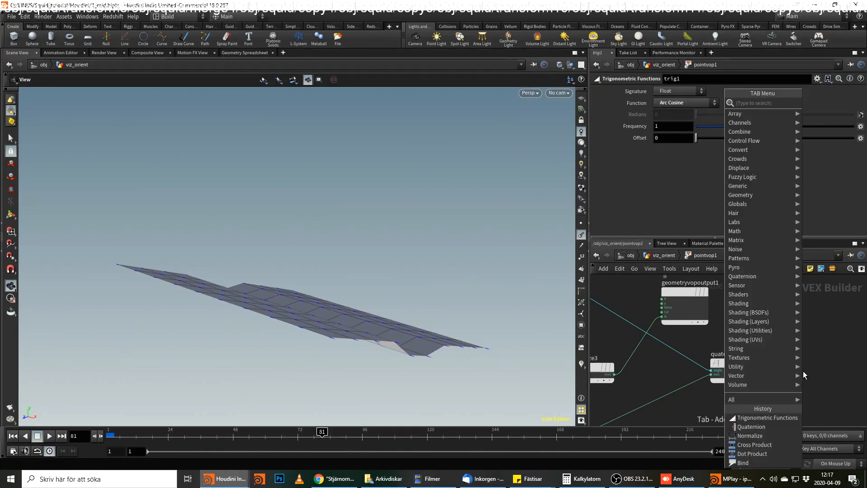
pyautogui.write('qut')
pyautogui.press('Down')
pyautogui.press('Return')
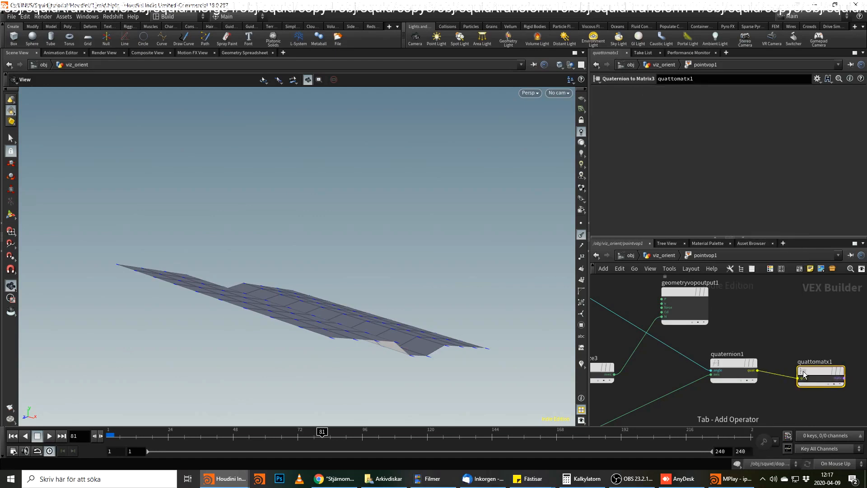
pyautogui.scroll(-2, 707, 359)
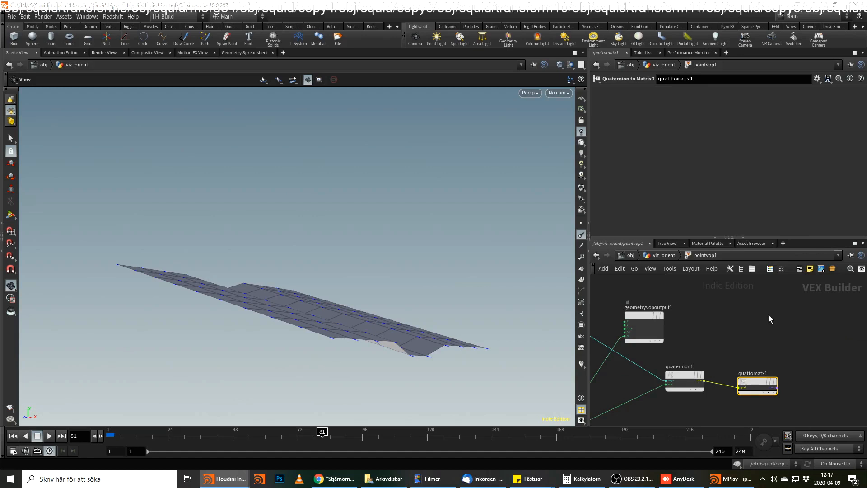
# Add a Bind node in free space above the Quaternion to Matrix3 node.
pyautogui.moveTo(769, 315); pyautogui.dragTo(795, 316, button='middle')
pyautogui.press('Tab')
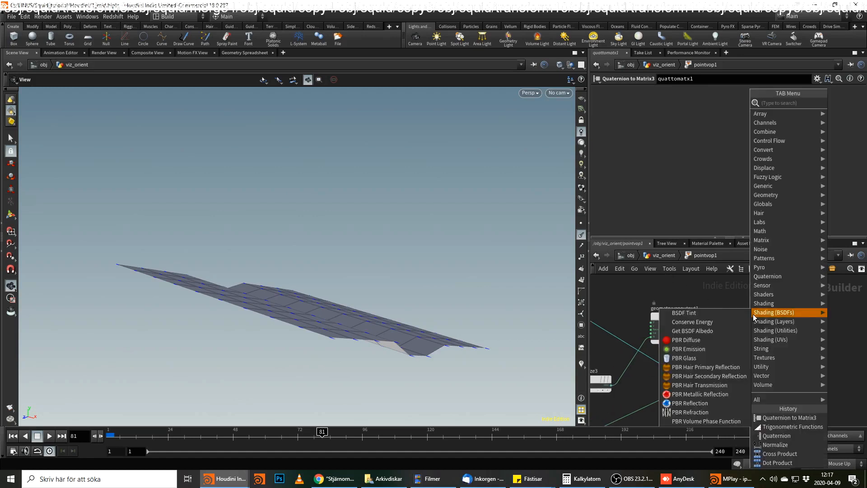
pyautogui.write('bind')
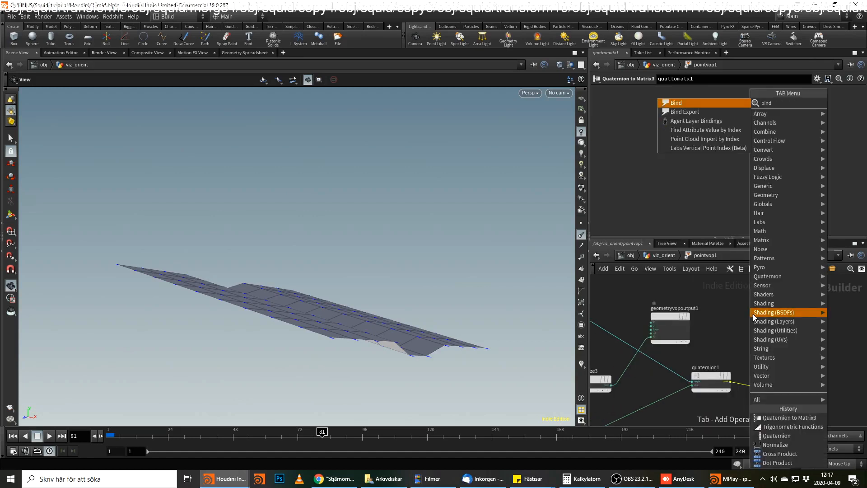
pyautogui.press('Return')
pyautogui.click(752, 314)
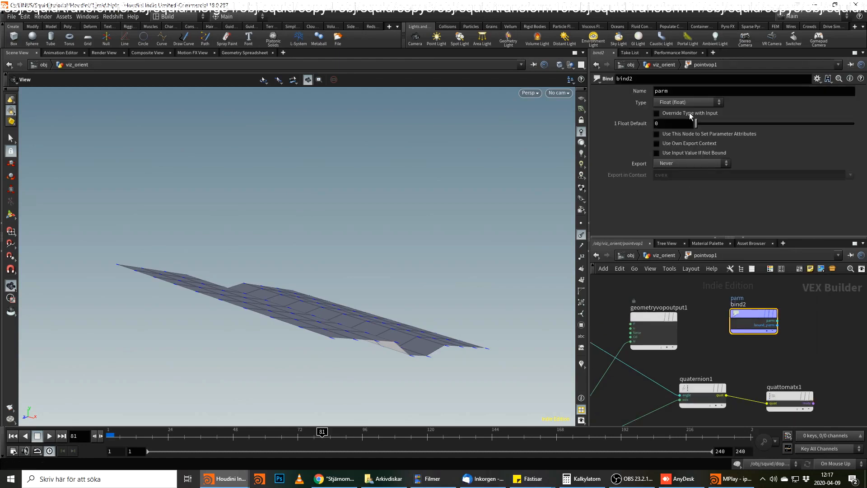
# Name the new bind temp_v, checking the attribute name in attribwrangle1's code, and set its type to 3 Floats (vector).
pyautogui.doubleClick(687, 91)
pyautogui.write('temp_V')
pyautogui.press('Return')
pyautogui.write('v')
pyautogui.press('Return')
pyautogui.click(664, 255)
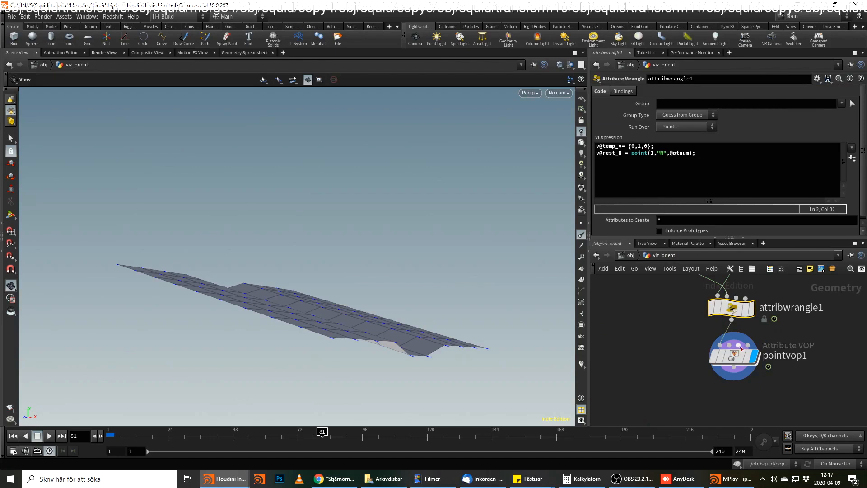
pyautogui.doubleClick(734, 355)
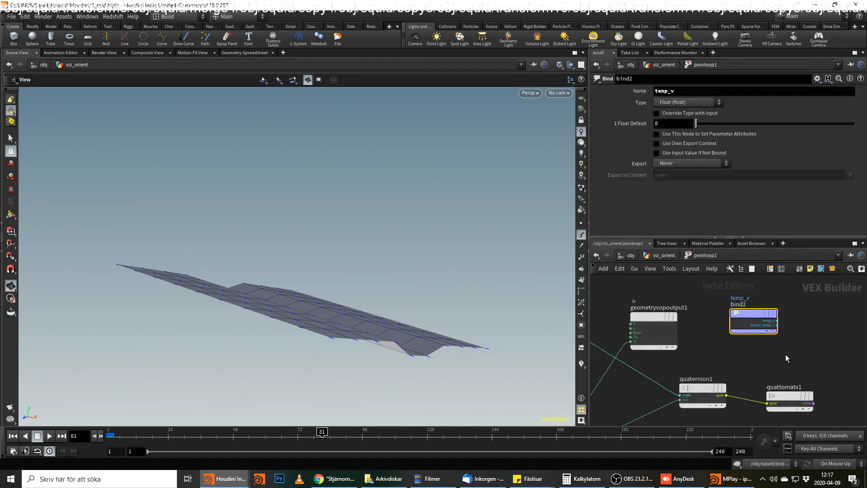
pyautogui.click(683, 103)
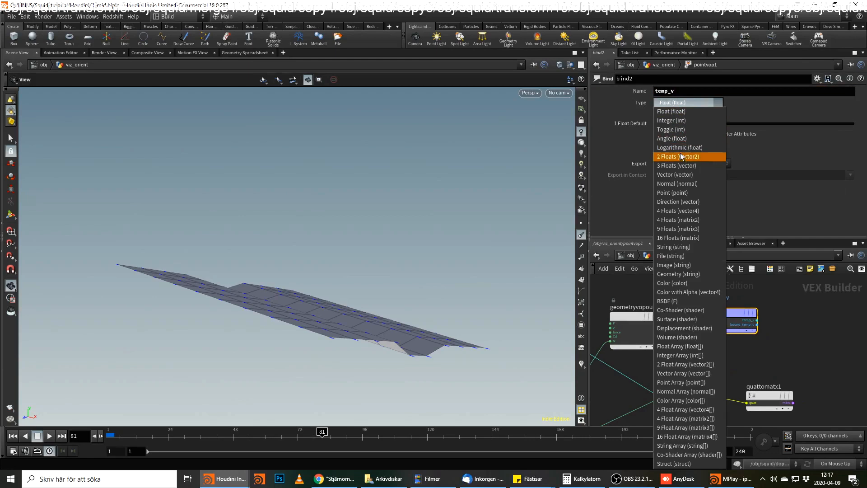
pyautogui.click(678, 166)
# Preview bind2's temp_v vector by wiring it directly into the N input of geometryvopoutput1.
pyautogui.click(732, 306)
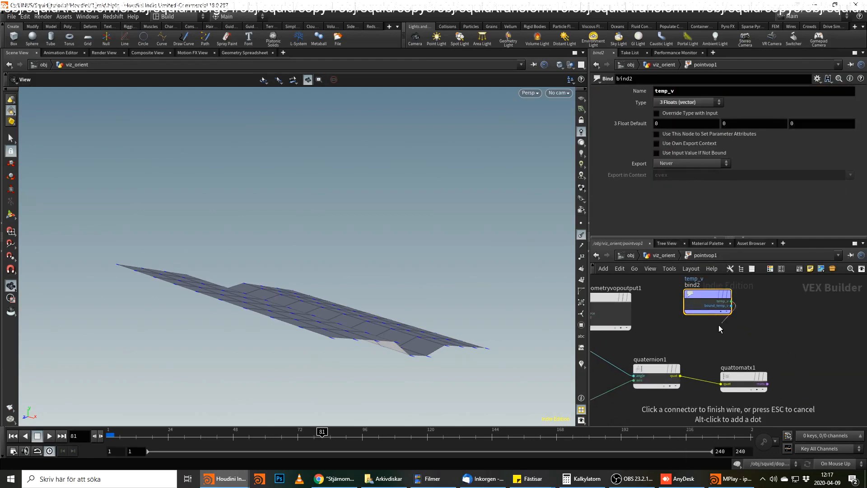
pyautogui.moveTo(719, 325); pyautogui.dragTo(838, 338, button='middle')
pyautogui.click(703, 335)
pyautogui.moveTo(718, 314); pyautogui.dragTo(702, 294)
pyautogui.moveTo(784, 365); pyautogui.dragTo(632, 346, button='middle')
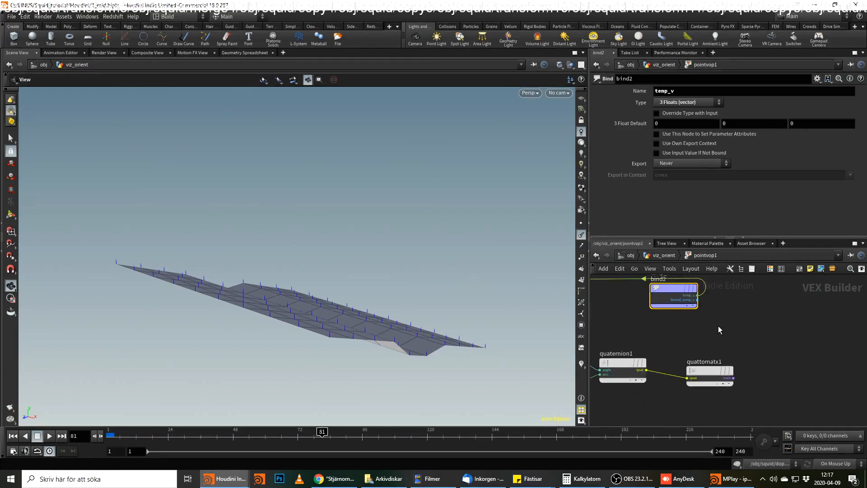
# Add a Multiply node that combines bind2's temp_v vector with quattomatx1's matrix output.
pyautogui.click(698, 296)
pyautogui.press('Tab')
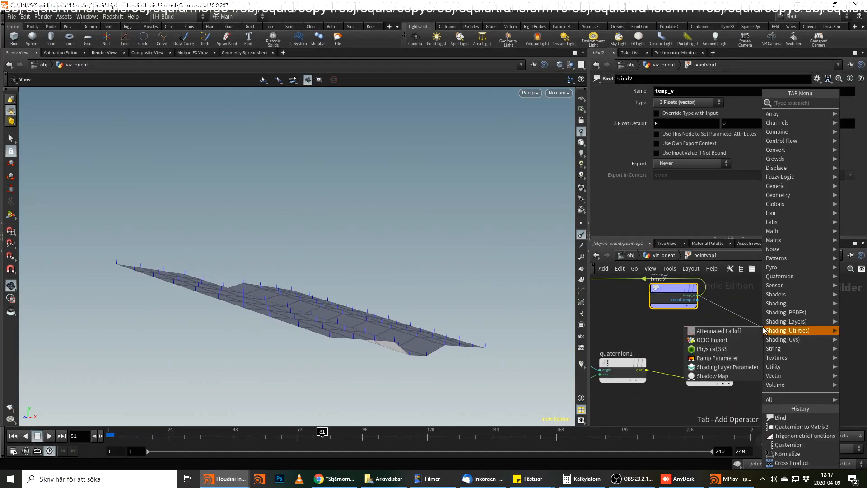
pyautogui.write('mu')
pyautogui.press('Return')
pyautogui.click(739, 338)
pyautogui.click(738, 339)
pyautogui.click(786, 335)
# Reposition geometryvopoutput1 beyond the other nodes and wire multiply1's product into its N input.
pyautogui.moveTo(791, 312); pyautogui.dragTo(863, 400, button='middle')
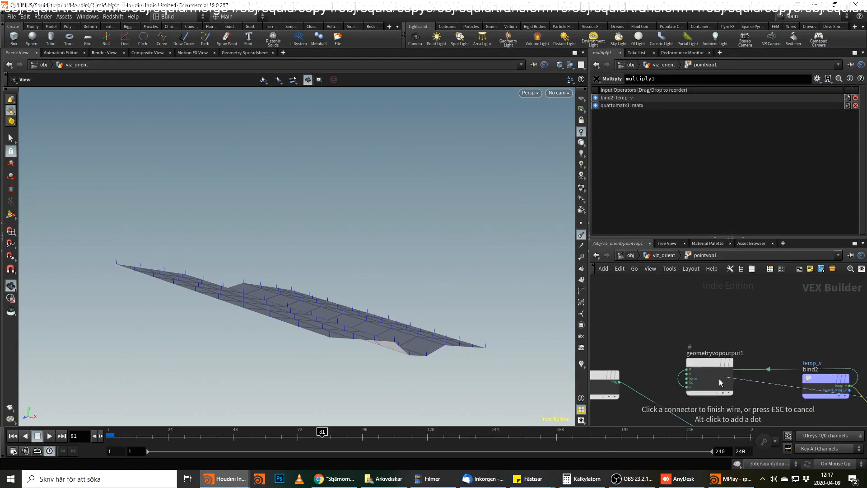
pyautogui.click(686, 377)
pyautogui.moveTo(717, 369); pyautogui.dragTo(812, 317)
pyautogui.scroll(-3, 600, 344)
pyautogui.moveTo(837, 344); pyautogui.dragTo(684, 361, button='middle')
pyautogui.moveTo(679, 349); pyautogui.dragTo(833, 375)
pyautogui.scroll(2, 771, 388)
pyautogui.scroll(2, 771, 387)
pyautogui.click(723, 423)
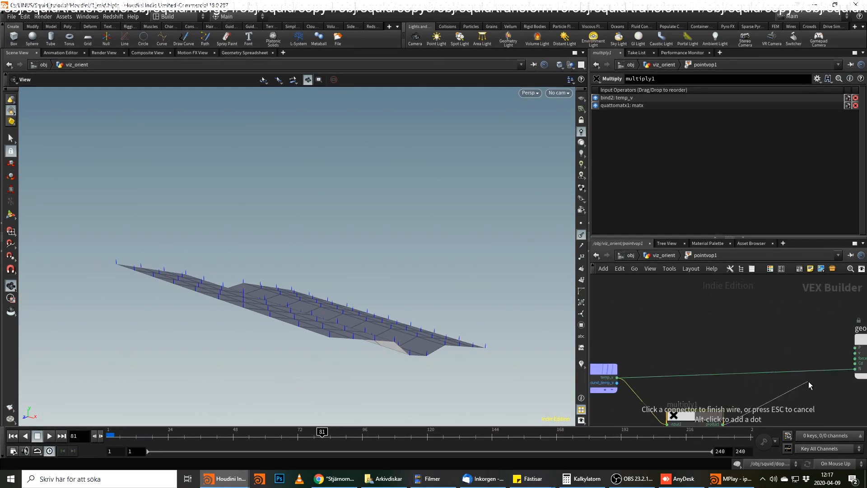
pyautogui.click(855, 368)
# Scrub the timeline back to frame 1 and examine the rotated vectors on the grid from several angles.
pyautogui.moveTo(337, 343); pyautogui.dragTo(487, 303)
pyautogui.moveTo(297, 436); pyautogui.dragTo(109, 454)
pyautogui.moveTo(289, 343)
pyautogui.mouseDown()
pyautogui.moveTo(368, 291)
pyautogui.moveTo(438, 306)
pyautogui.moveTo(404, 265)
pyautogui.moveTo(286, 356)
pyautogui.mouseUp()
pyautogui.moveTo(286, 356); pyautogui.dragTo(373, 274, button='right')
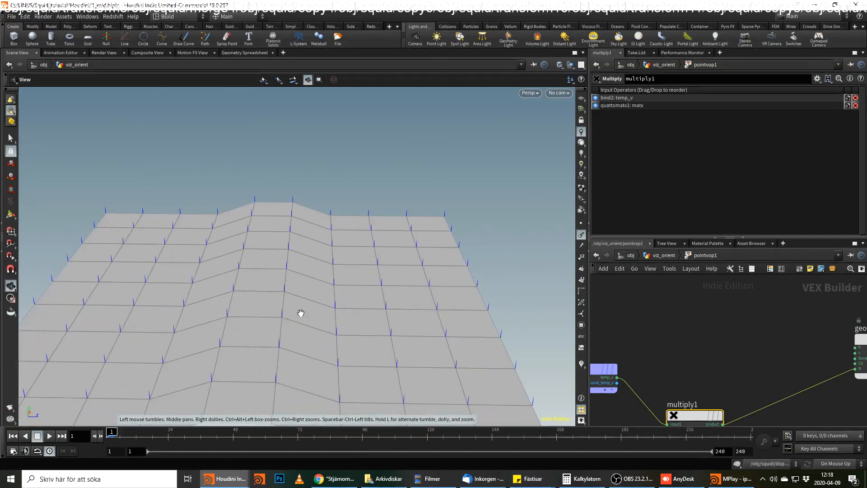
pyautogui.moveTo(301, 312); pyautogui.dragTo(327, 266)
# Move multiply1 farther away from bind2 and quattomatx1 to spread out the node chain.
pyautogui.moveTo(731, 337); pyautogui.dragTo(580, 252, button='middle')
pyautogui.scroll(-1, 705, 330)
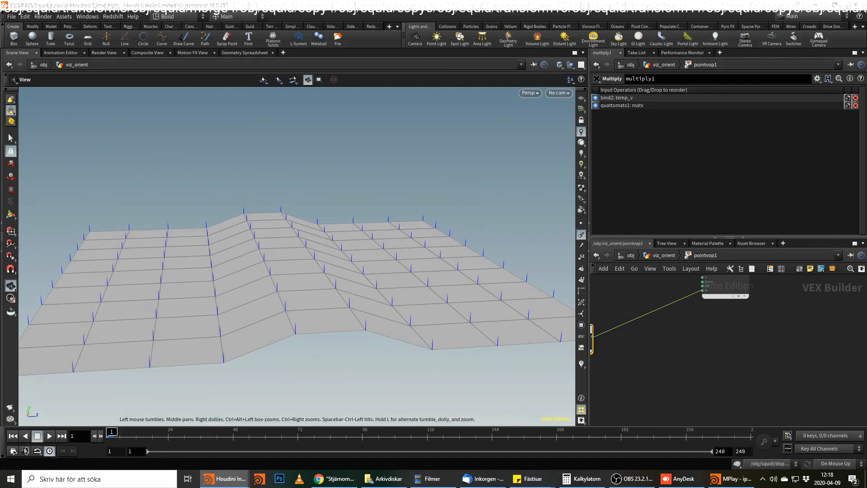
pyautogui.moveTo(720, 352); pyautogui.dragTo(834, 370, button='middle')
pyautogui.scroll(-2, 798, 365)
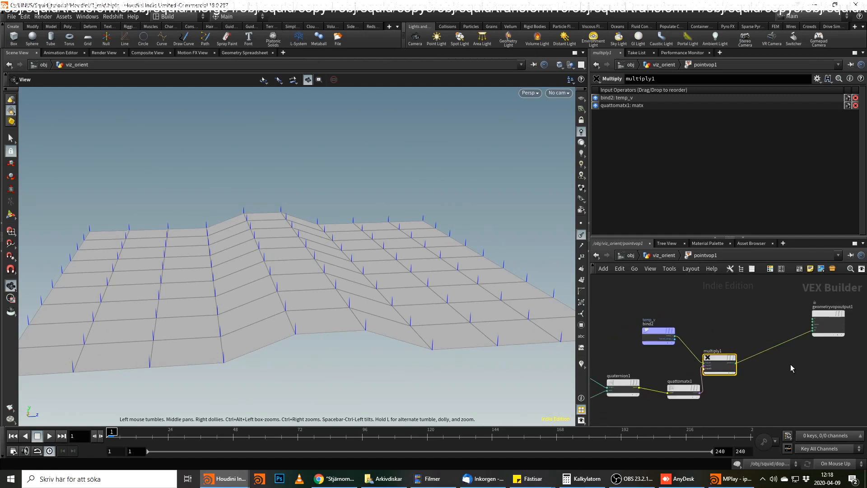
pyautogui.scroll(1, 790, 364)
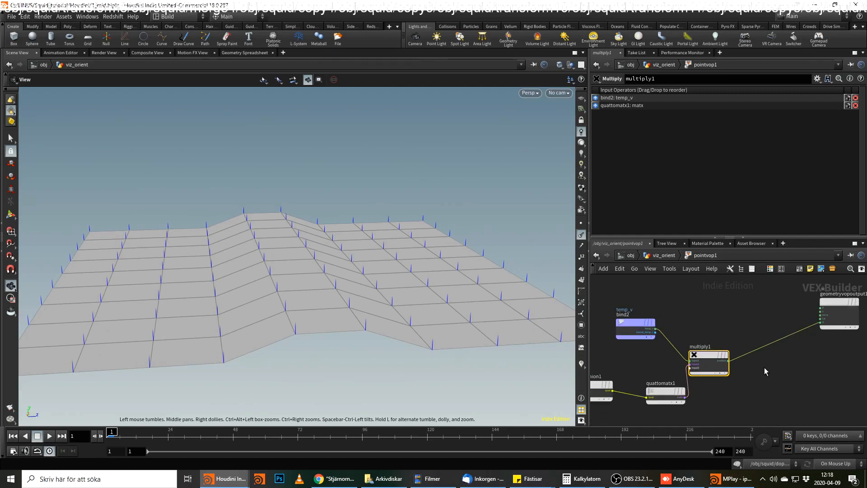
pyautogui.moveTo(764, 368); pyautogui.dragTo(823, 367, button='middle')
pyautogui.moveTo(764, 364); pyautogui.dragTo(803, 345)
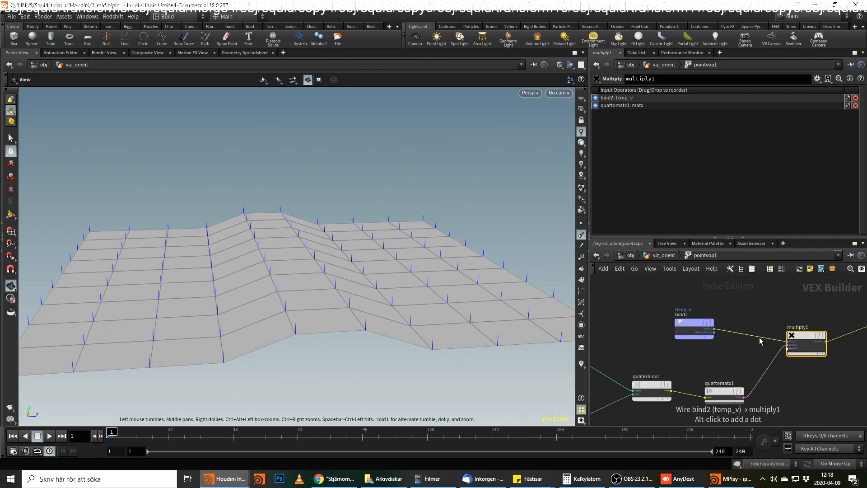
# Insert a Normalize node into the wire between cross1 and quaternion1's axis input.
pyautogui.moveTo(619, 412); pyautogui.dragTo(688, 385, button='middle')
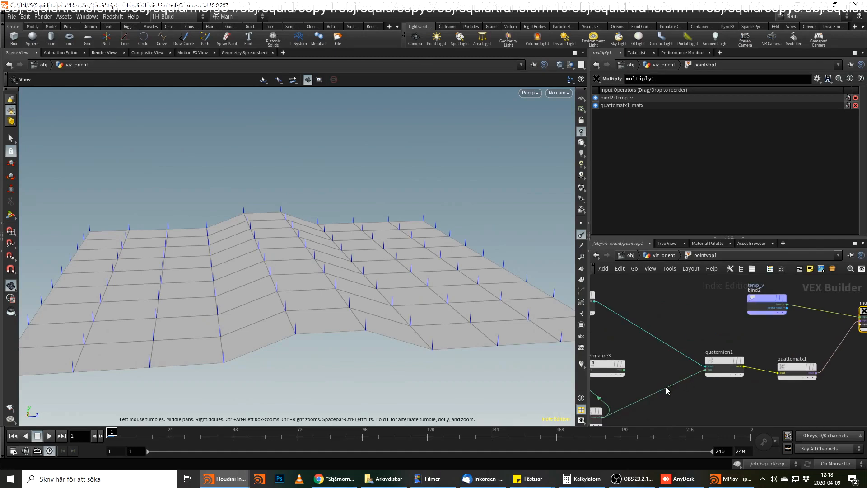
pyautogui.press('Tab')
pyautogui.write('nor')
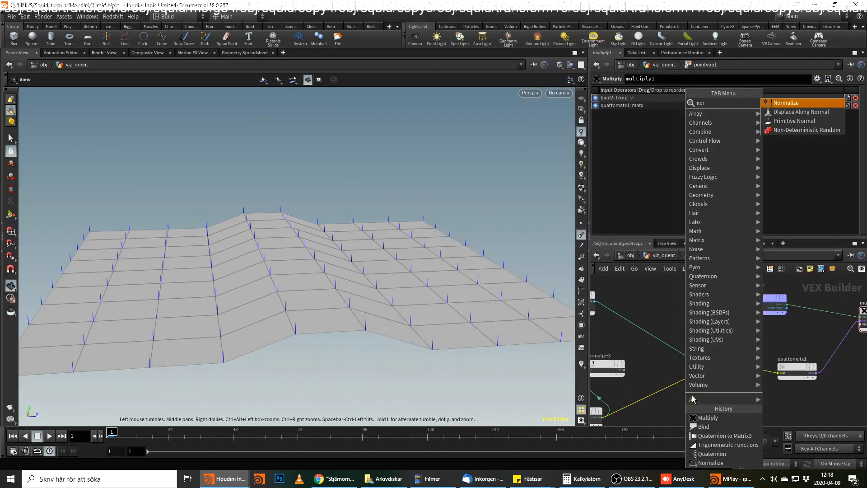
pyautogui.press('Return')
pyautogui.click(683, 385)
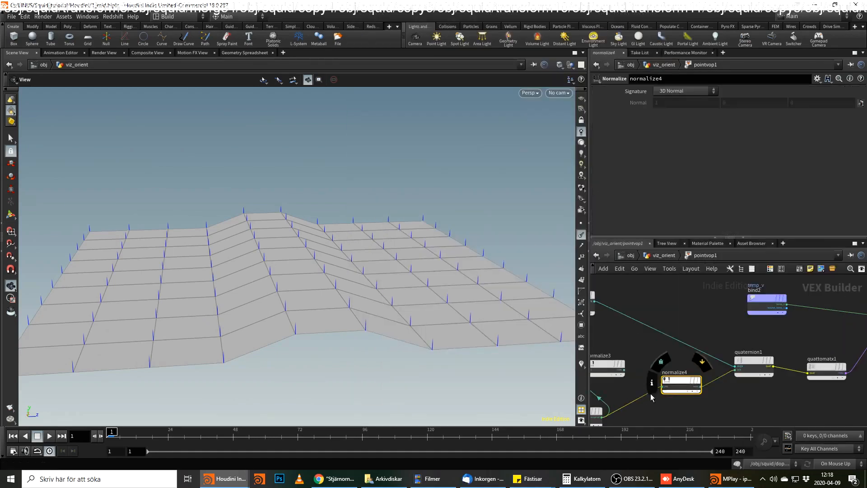
# Scrub the animation from frame 1 and inspect the grid's rotated vectors together with the multiply1 wiring.
pyautogui.click(115, 432)
pyautogui.moveTo(115, 433)
pyautogui.mouseDown()
pyautogui.moveTo(368, 450)
pyautogui.moveTo(342, 453)
pyautogui.moveTo(355, 454)
pyautogui.moveTo(308, 443)
pyautogui.moveTo(555, 439)
pyautogui.moveTo(109, 440)
pyautogui.mouseUp()
pyautogui.scroll(-3, 205, 324)
pyautogui.moveTo(205, 324); pyautogui.dragTo(401, 295)
pyautogui.moveTo(755, 319); pyautogui.dragTo(662, 349, button='middle')
pyautogui.scroll(-1, 673, 359)
pyautogui.moveTo(761, 349); pyautogui.dragTo(651, 366, button='middle')
pyautogui.scroll(3, 765, 366)
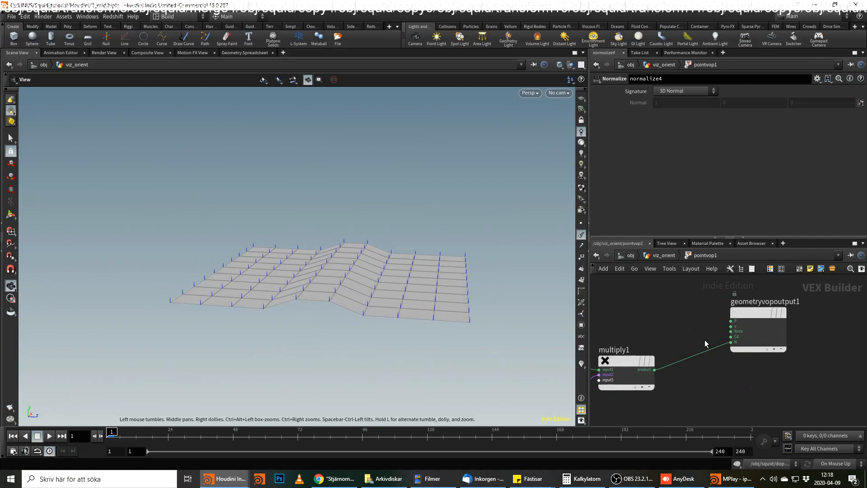
pyautogui.moveTo(321, 297); pyautogui.dragTo(382, 319)
pyautogui.moveTo(693, 348); pyautogui.dragTo(760, 341, button='middle')
# Return to the viz_orient network and replace the constant temp_v vector in attribwrangle1 with xnoise(@P).
pyautogui.click(668, 259)
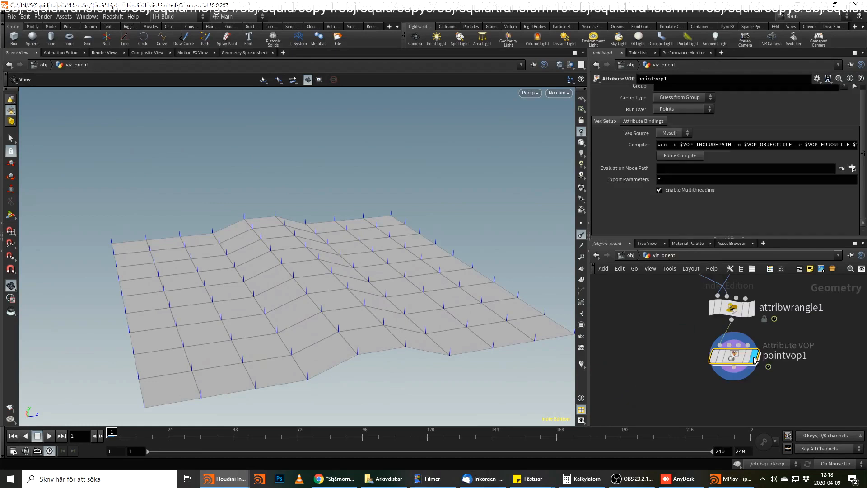
pyautogui.click(732, 308)
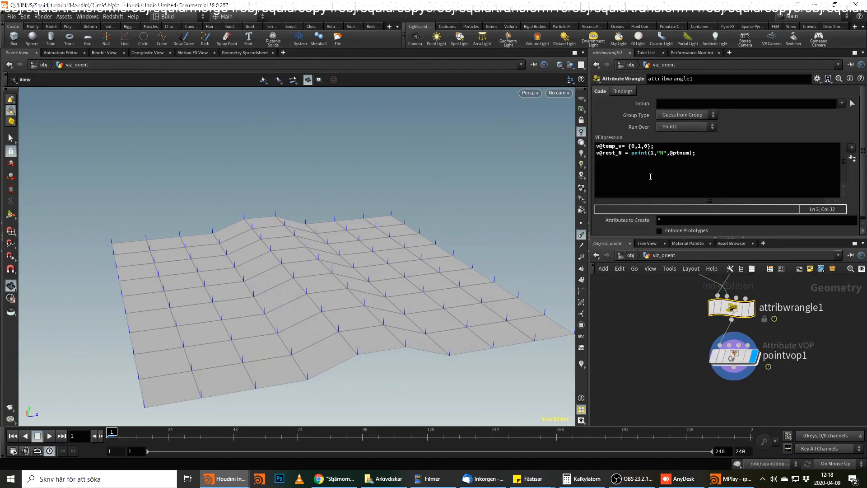
pyautogui.click(629, 146)
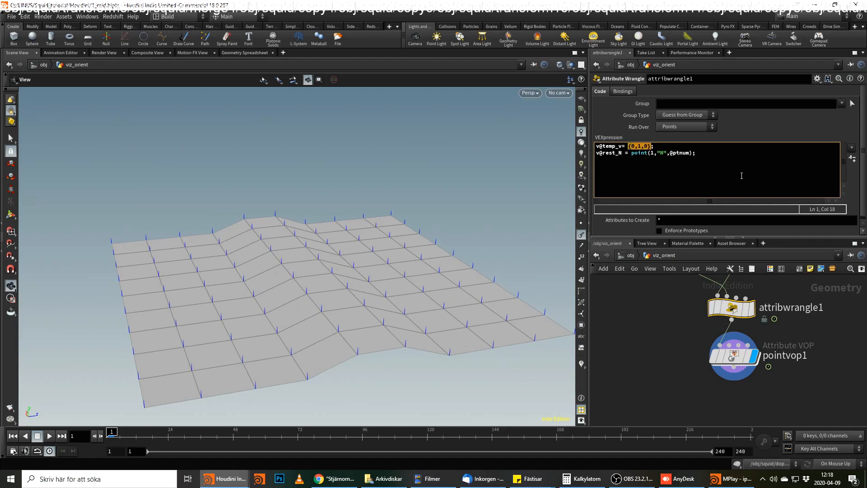
pyautogui.write('xo')
pyautogui.press('BackSpace')
pyautogui.write('noise')
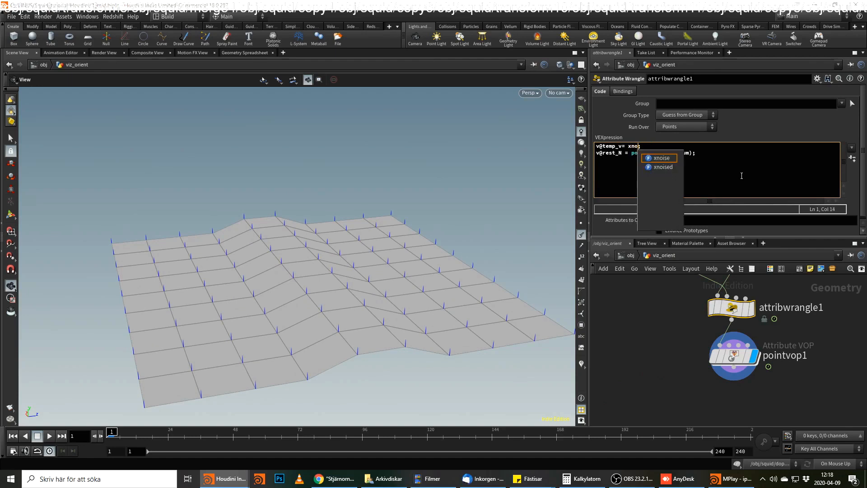
pyautogui.write('()')
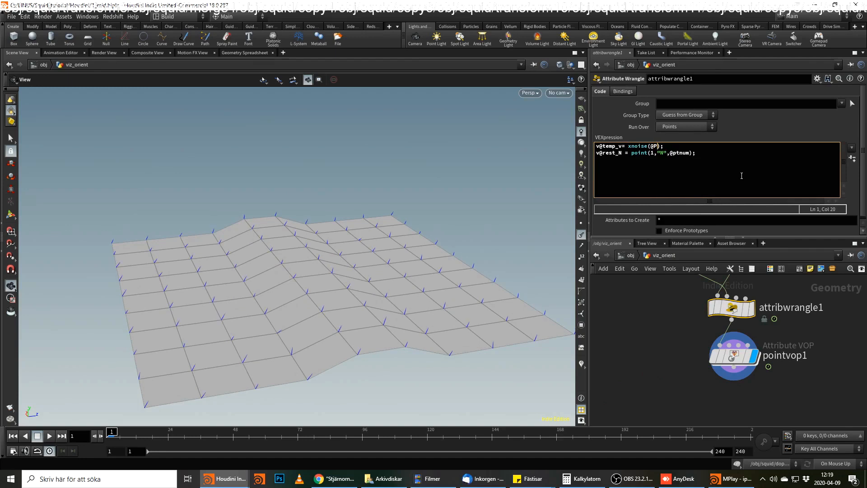
# Multiply the noise position by 10, giving xnoise(@P*10), and scrub the timeline to check the vectors.
pyautogui.moveTo(466, 288); pyautogui.dragTo(438, 178)
pyautogui.scroll(4, 343, 300)
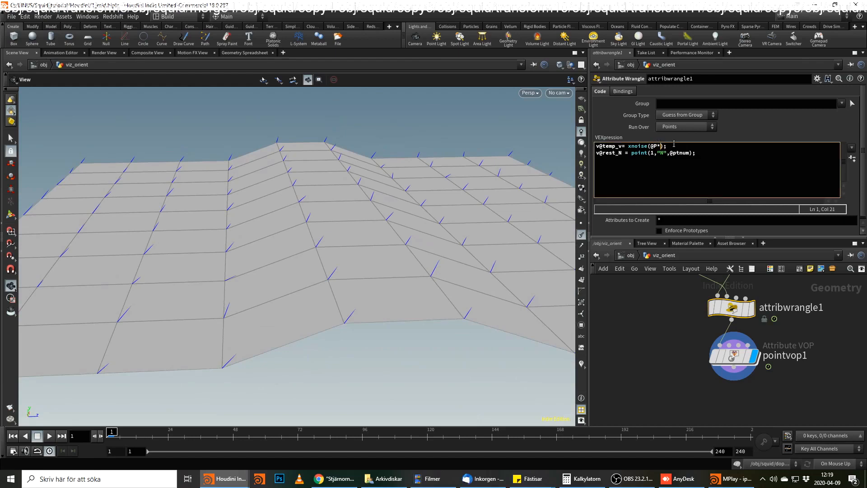
pyautogui.moveTo(465, 246); pyautogui.dragTo(407, 253)
pyautogui.moveTo(111, 434)
pyautogui.mouseDown()
pyautogui.moveTo(181, 433)
pyautogui.moveTo(115, 434)
pyautogui.moveTo(129, 446)
pyautogui.moveTo(87, 448)
pyautogui.moveTo(128, 447)
pyautogui.moveTo(108, 444)
pyautogui.mouseUp()
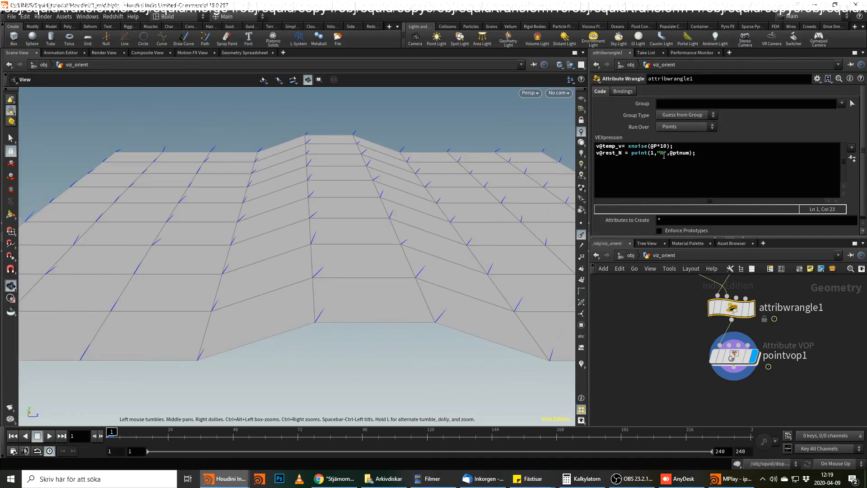
# Insert a Rest Position node between normal2 and attribwrangle1.
pyautogui.moveTo(792, 308); pyautogui.dragTo(762, 344, button='middle')
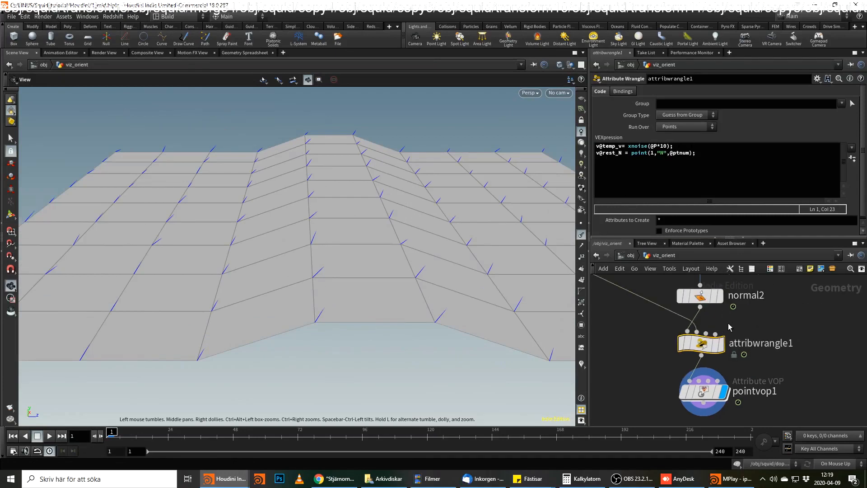
pyautogui.moveTo(728, 324); pyautogui.dragTo(738, 343, button='middle')
pyautogui.moveTo(713, 316); pyautogui.dragTo(714, 290)
pyautogui.press('Tab')
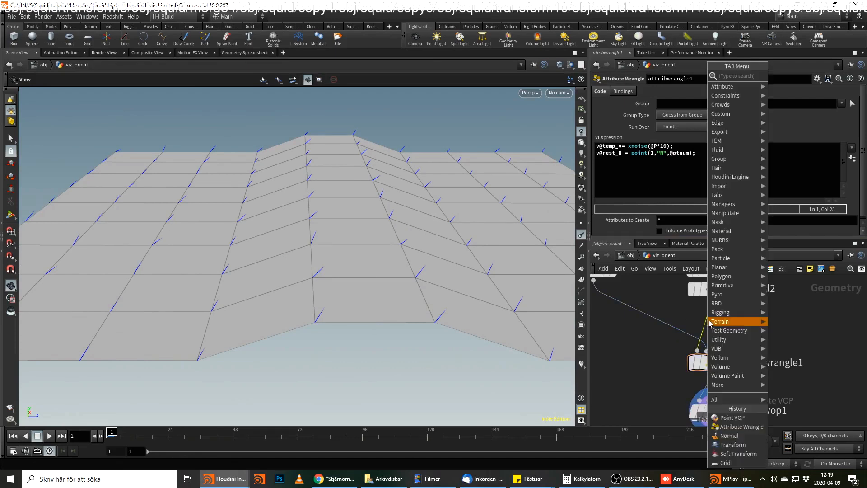
pyautogui.moveTo(710, 321)
pyautogui.write('rest')
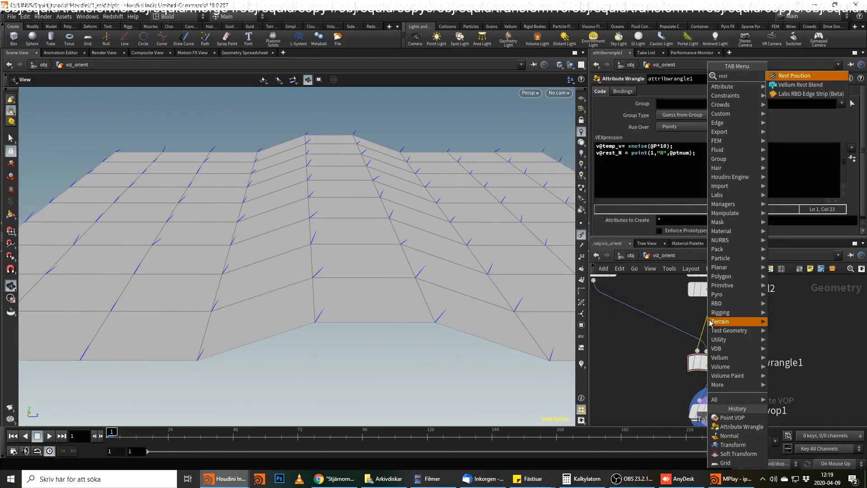
pyautogui.press('Return')
pyautogui.click(711, 321)
pyautogui.click(711, 382)
pyautogui.click(652, 147)
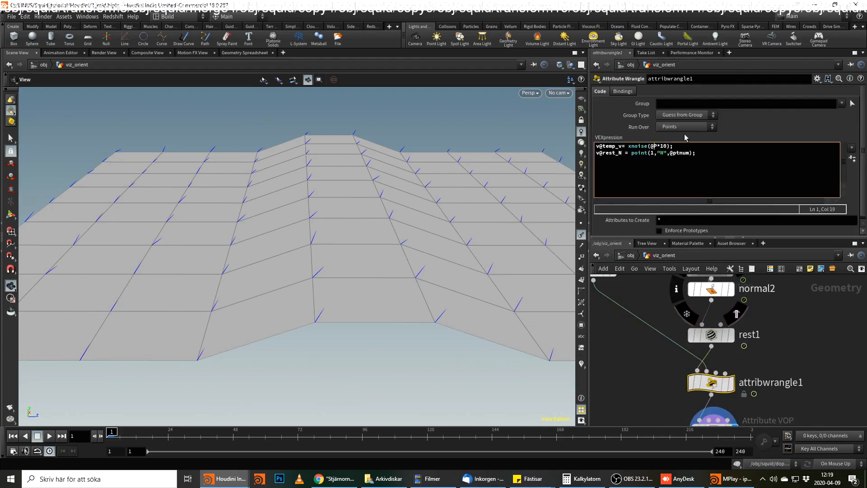
pyautogui.write('rest')
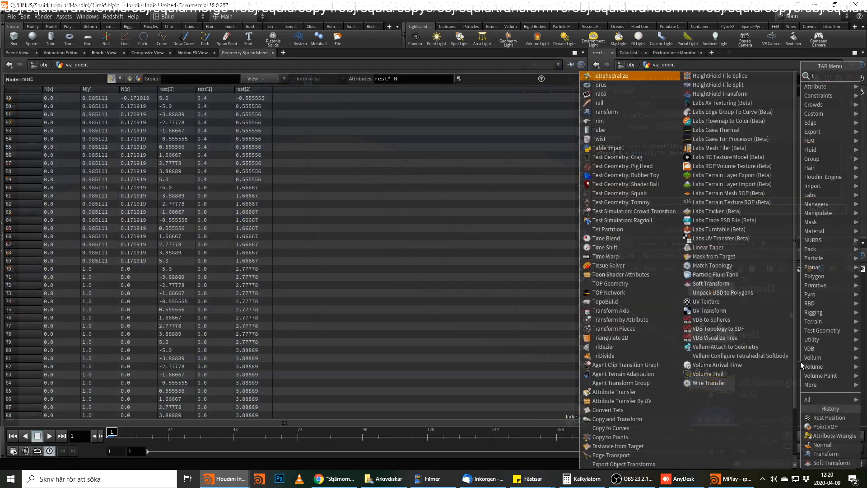
# Add a Time Shift node after normal2, fix it at frame 1, and wire it into rest1's second input.
pyautogui.write('i')
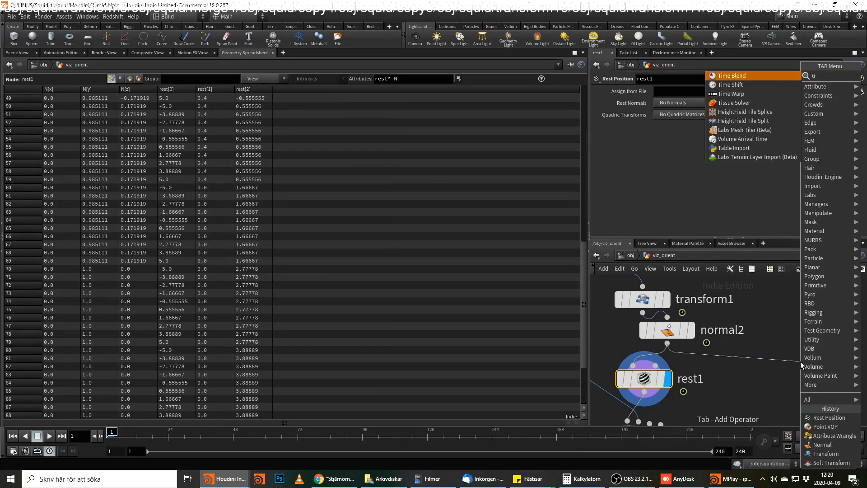
pyautogui.press('BackSpace')
pyautogui.write('im')
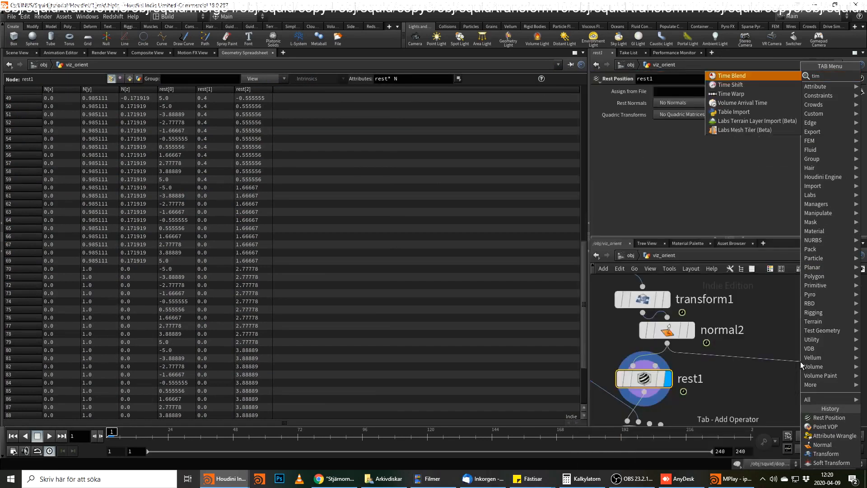
pyautogui.press('Down')
pyautogui.press('Return')
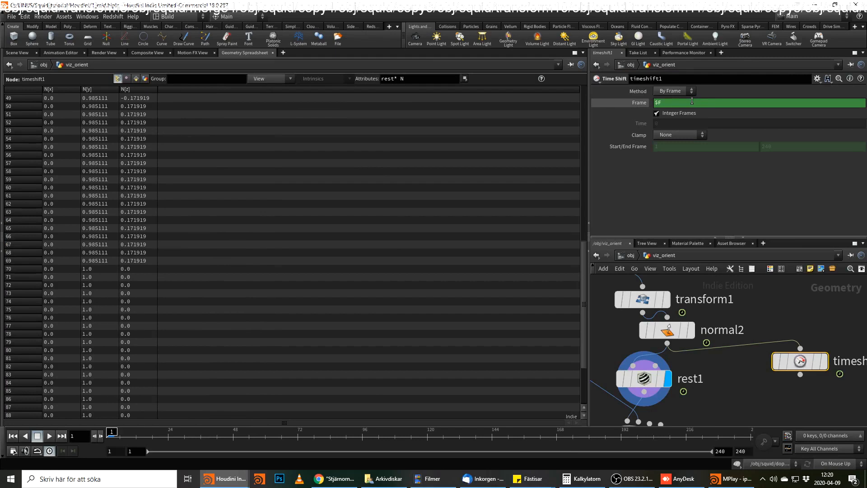
pyautogui.click(800, 374)
pyautogui.click(655, 366)
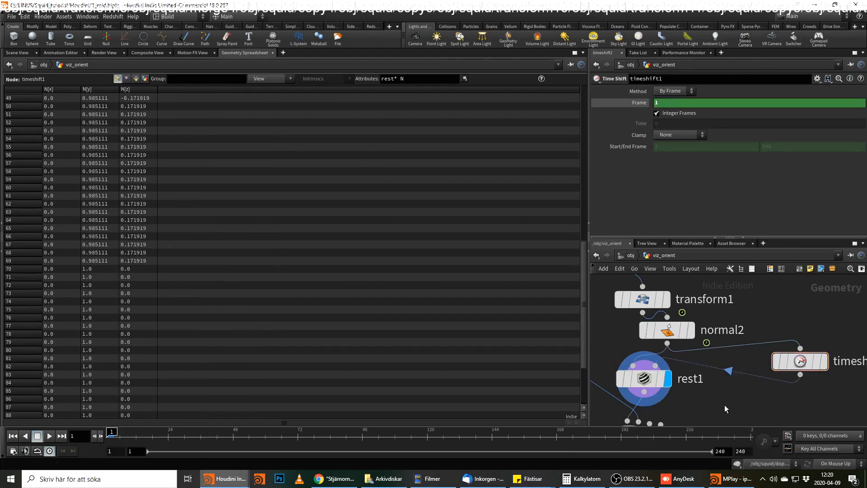
# Display pointvop1 again and return to the 3D scene view.
pyautogui.moveTo(726, 408); pyautogui.dragTo(773, 311, button='middle')
pyautogui.click(719, 393)
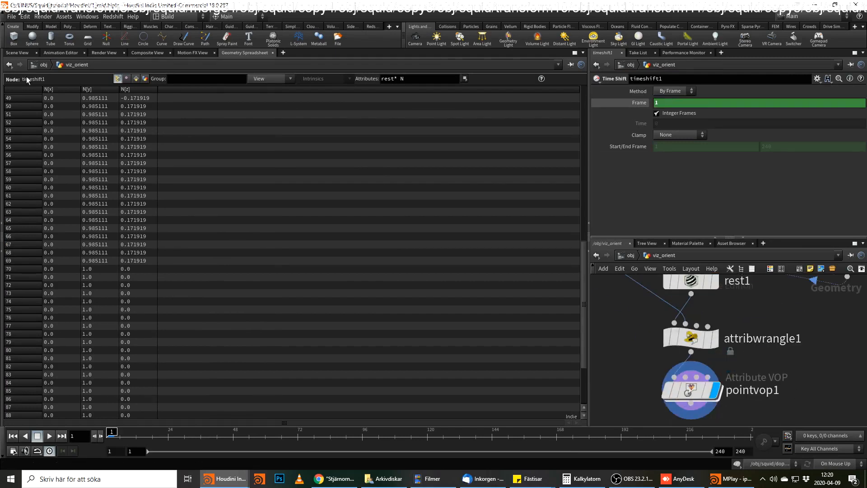
pyautogui.click(20, 54)
# Rewire multiply1's product in pointvop1 to the N input of geometryvopoutput1.
pyautogui.moveTo(770, 370); pyautogui.dragTo(767, 378, button='middle')
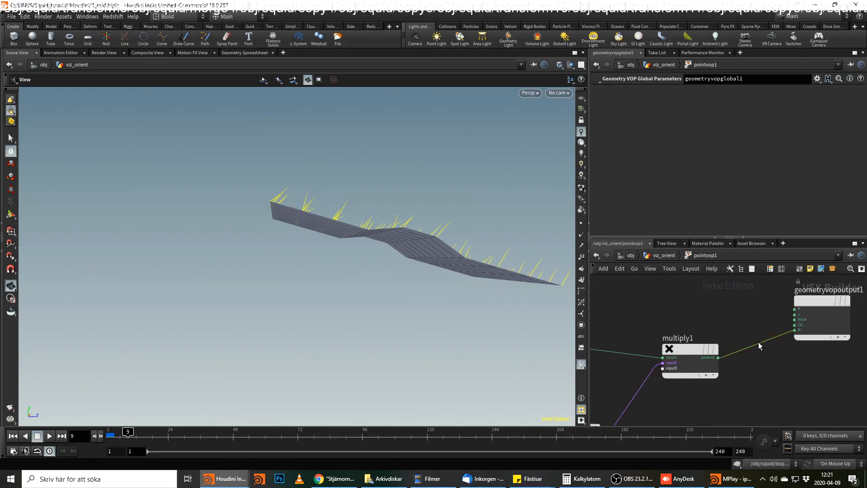
pyautogui.click(758, 343)
pyautogui.press('Delete')
pyautogui.scroll(-2, 758, 343)
pyautogui.moveTo(758, 342); pyautogui.dragTo(773, 386, button='middle')
pyautogui.scroll(1, 774, 393)
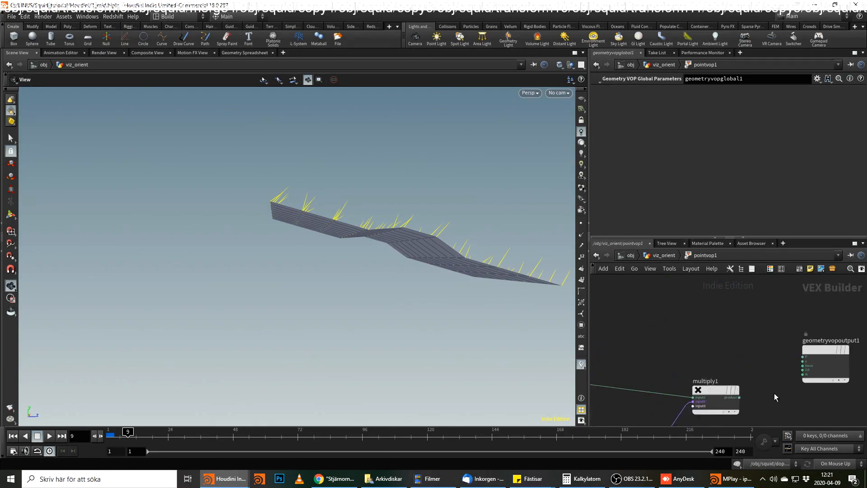
pyautogui.scroll(1, 774, 393)
pyautogui.click(732, 398)
pyautogui.click(809, 371)
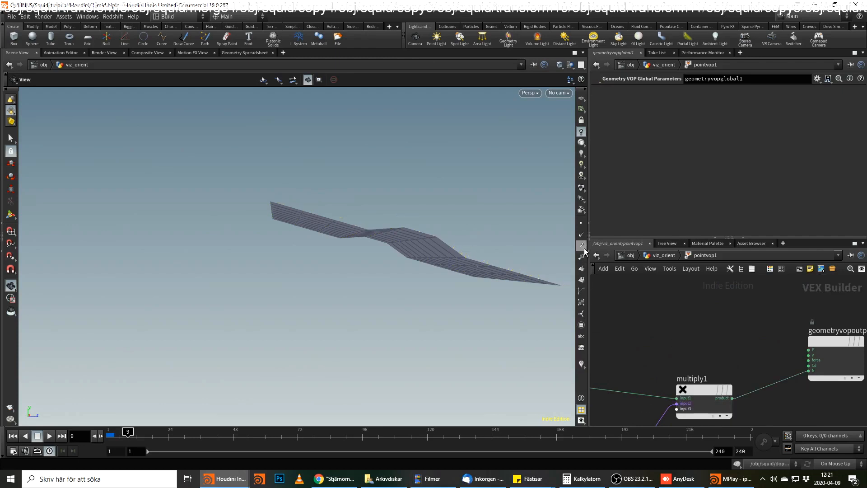
# Scrub the timeline back and forth while orbiting the grid, and examine how its normal vectors rotate with the surface.
pyautogui.moveTo(131, 434); pyautogui.dragTo(395, 465)
pyautogui.moveTo(275, 470); pyautogui.dragTo(152, 465)
pyautogui.moveTo(339, 316); pyautogui.dragTo(413, 239)
pyautogui.moveTo(154, 444); pyautogui.dragTo(613, 472)
pyautogui.moveTo(608, 436); pyautogui.dragTo(468, 436)
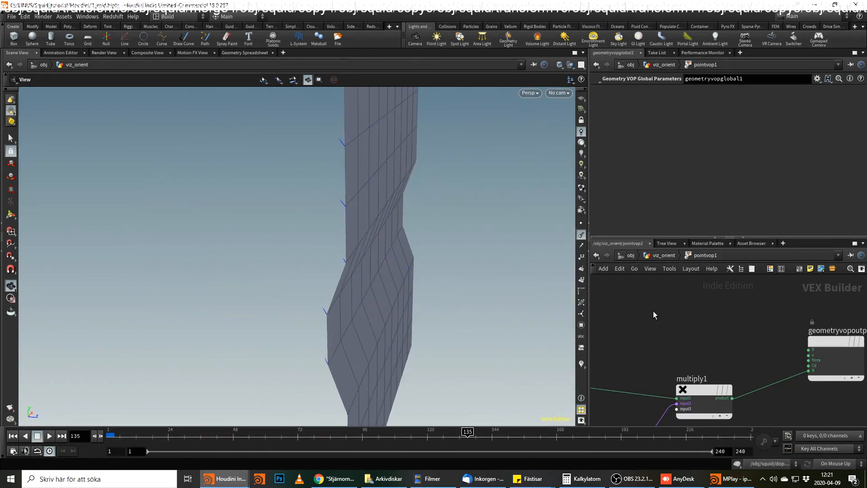
# Return to the viz_orient network and delete the rest1 node.
pyautogui.click(668, 255)
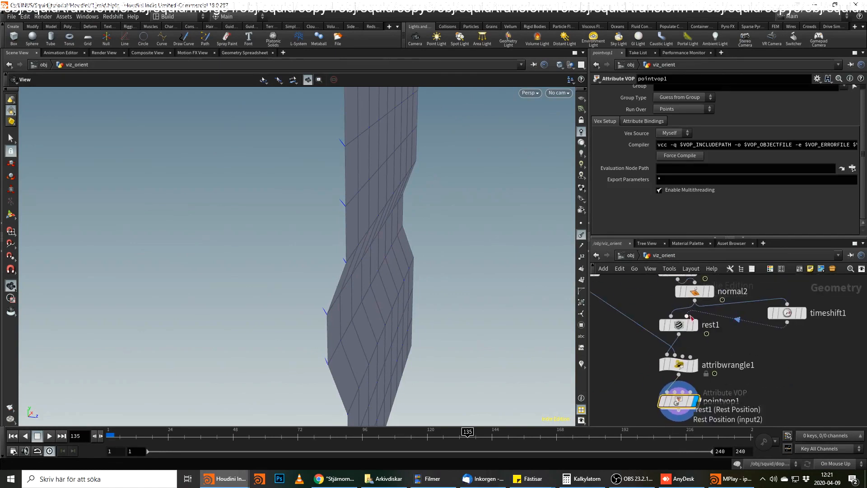
pyautogui.click(682, 324)
pyautogui.press('Delete')
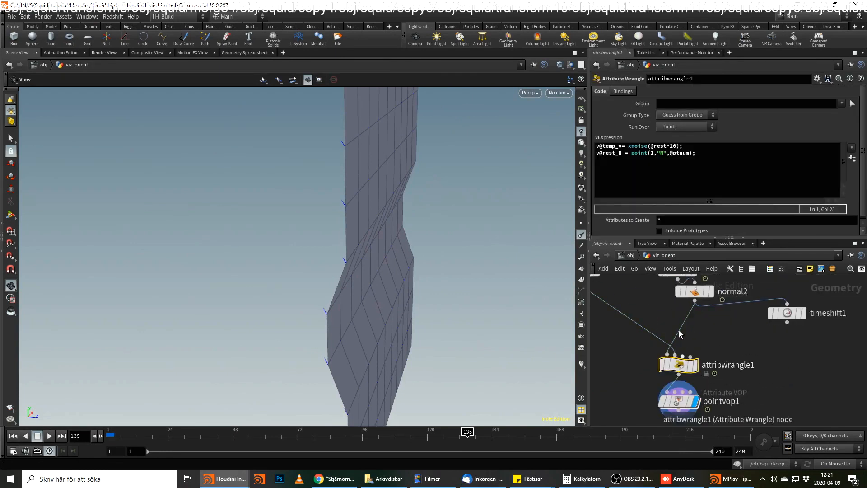
# Replace the noise assigned to temp_v in attribwrangle1 with the constant vector {0,1,0} and inspect the grid's vectors.
pyautogui.moveTo(627, 145); pyautogui.dragTo(697, 146)
pyautogui.press('BackSpace')
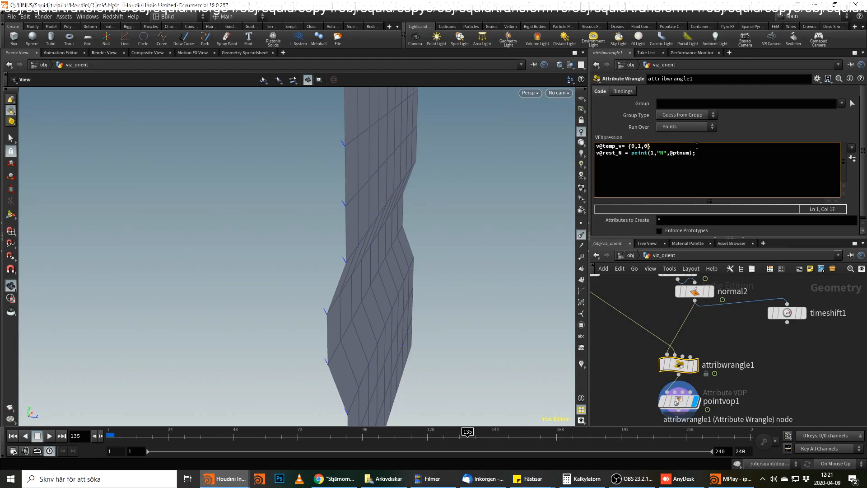
pyautogui.write('{0,1,0};')
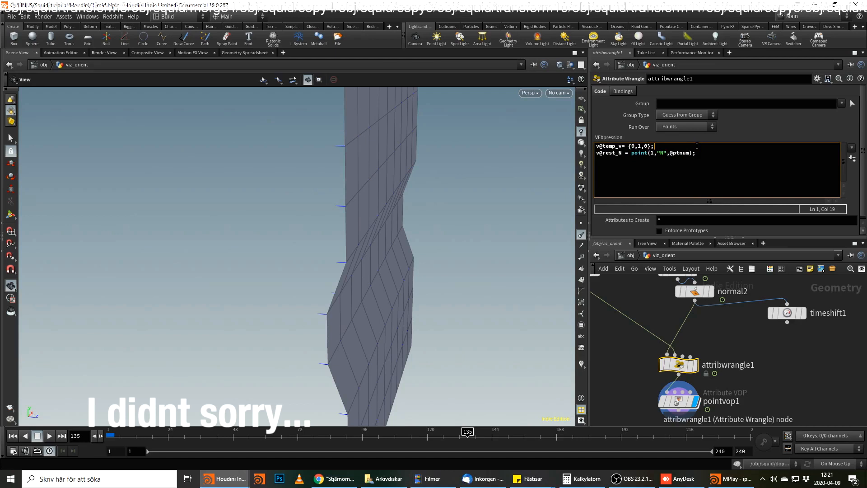
pyautogui.moveTo(736, 399); pyautogui.dragTo(739, 371, button='middle')
pyautogui.moveTo(315, 288); pyautogui.dragTo(375, 272)
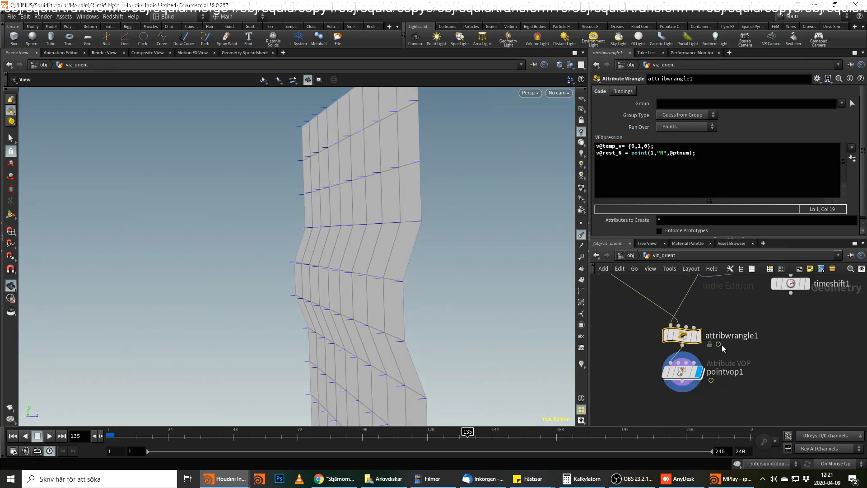
# Open pointvop1's VOP network so that all of its rotation nodes are accessible.
pyautogui.moveTo(687, 337)
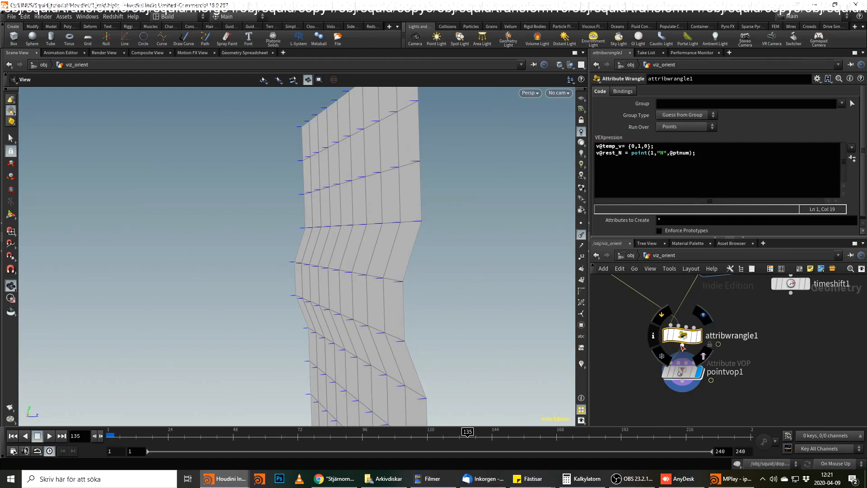
pyautogui.scroll(-1, 749, 311)
pyautogui.moveTo(750, 311); pyautogui.dragTo(772, 354, button='middle')
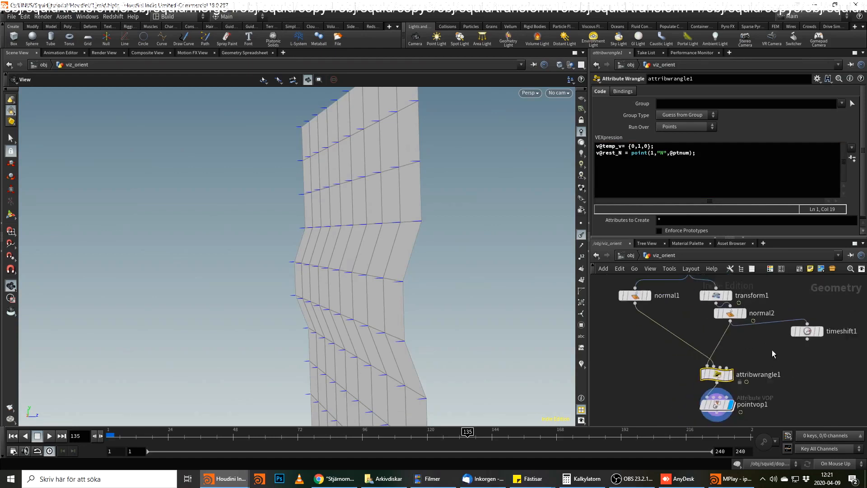
pyautogui.doubleClick(723, 404)
pyautogui.scroll(-4, 729, 360)
pyautogui.moveTo(731, 360); pyautogui.dragTo(755, 308, button='middle')
pyautogui.scroll(-5, 759, 327)
pyautogui.moveTo(756, 342); pyautogui.dragTo(776, 347, button='middle')
pyautogui.moveTo(817, 299); pyautogui.dragTo(645, 389)
pyautogui.scroll(2, 681, 380)
pyautogui.scroll(2, 681, 381)
pyautogui.moveTo(643, 334); pyautogui.dragTo(671, 359, button='middle')
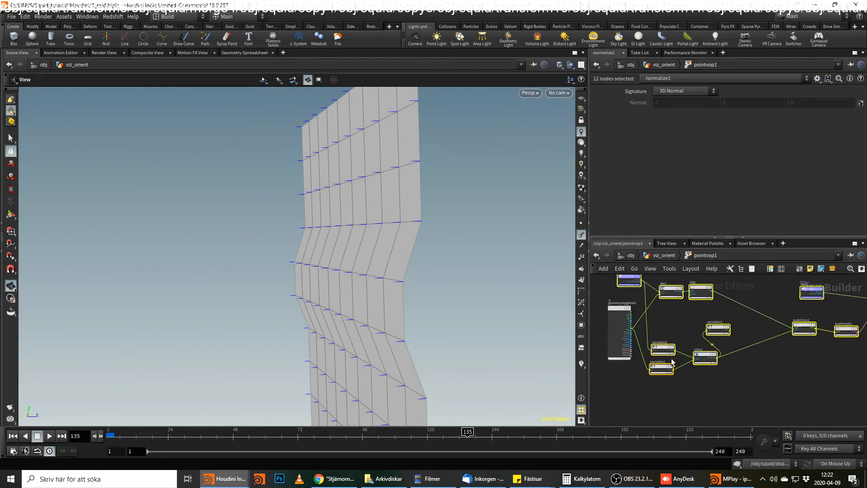
pyautogui.moveTo(774, 373); pyautogui.dragTo(671, 425, button='middle')
pyautogui.click(815, 357)
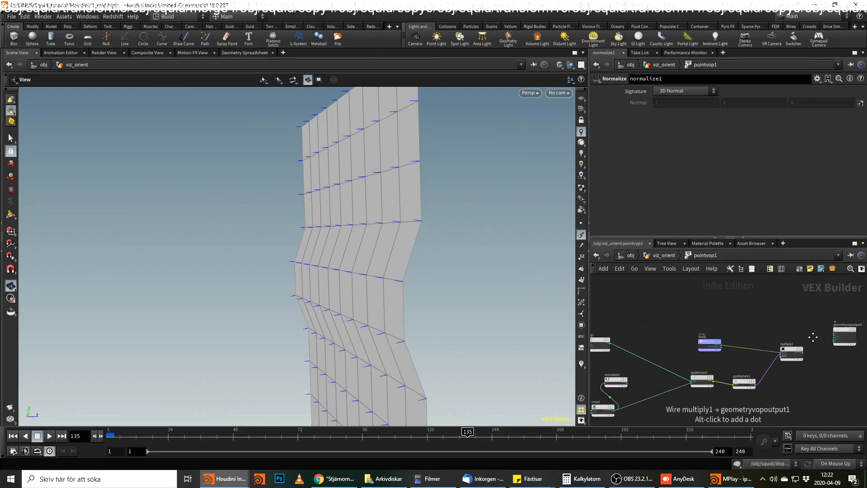
# Copy the 11 rotation nodes of pointvop1, leaving out geometryvopglobal1 and geometryvopoutput1.
pyautogui.scroll(-2, 821, 331)
pyautogui.moveTo(814, 308); pyautogui.dragTo(627, 400)
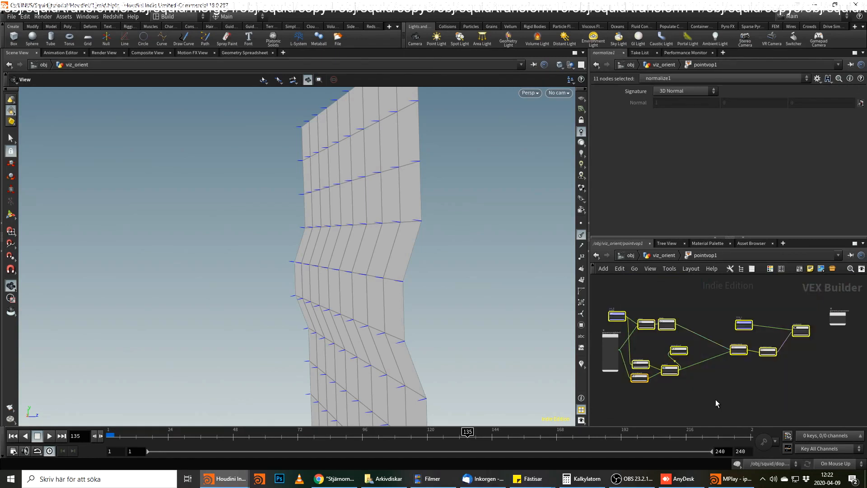
pyautogui.hotkey('ctrl', 'c')
# Go up to the object level and move the timeline to frame 3.
pyautogui.click(673, 258)
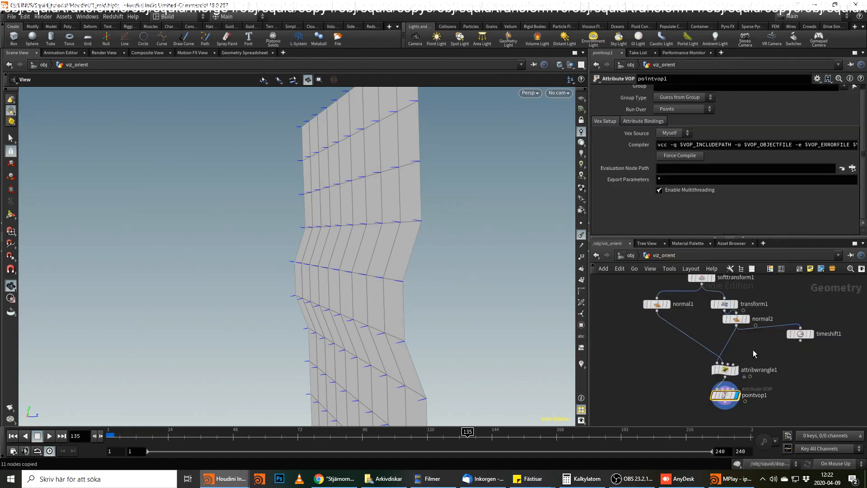
pyautogui.click(632, 255)
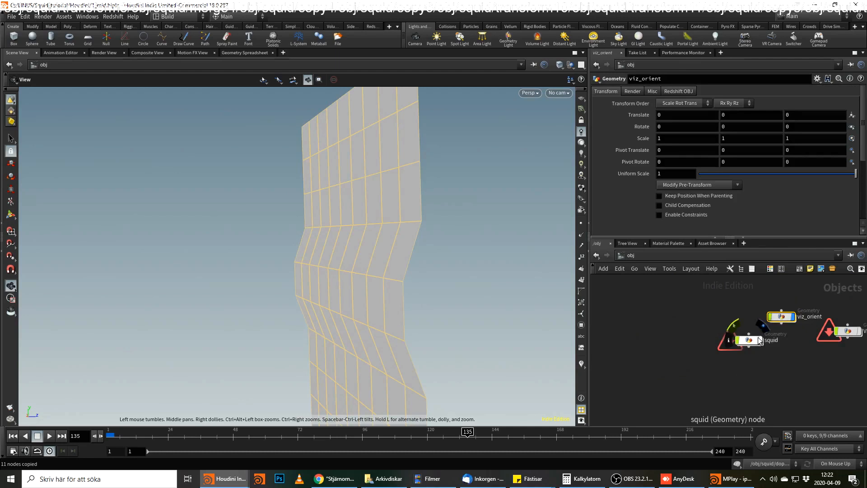
pyautogui.moveTo(761, 341)
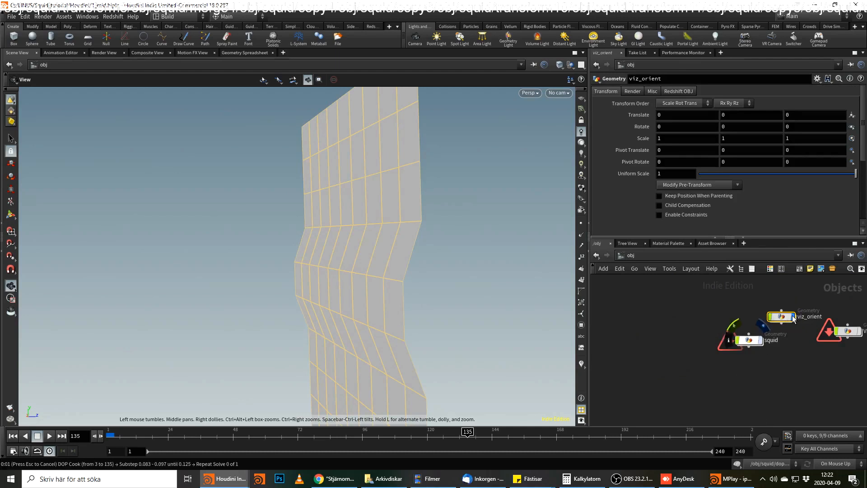
pyautogui.click(112, 437)
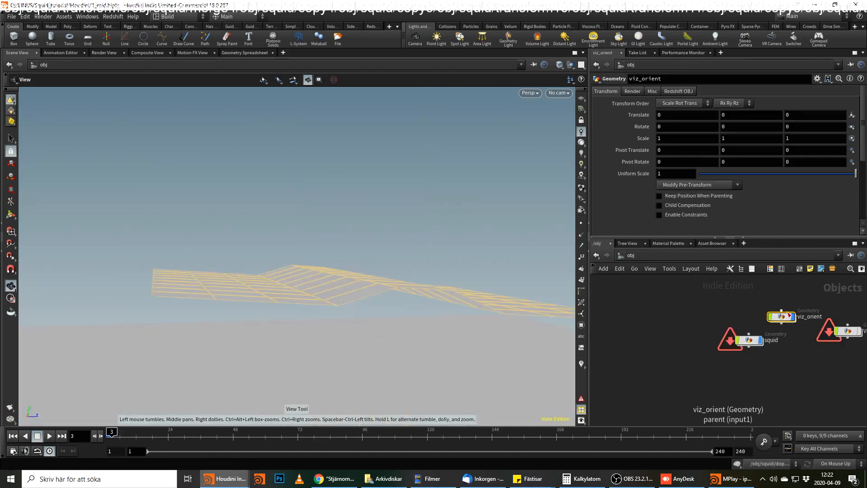
# Open pointvop1 inside sopsolver1 of the squid object's dopnet1.
pyautogui.doubleClick(752, 343)
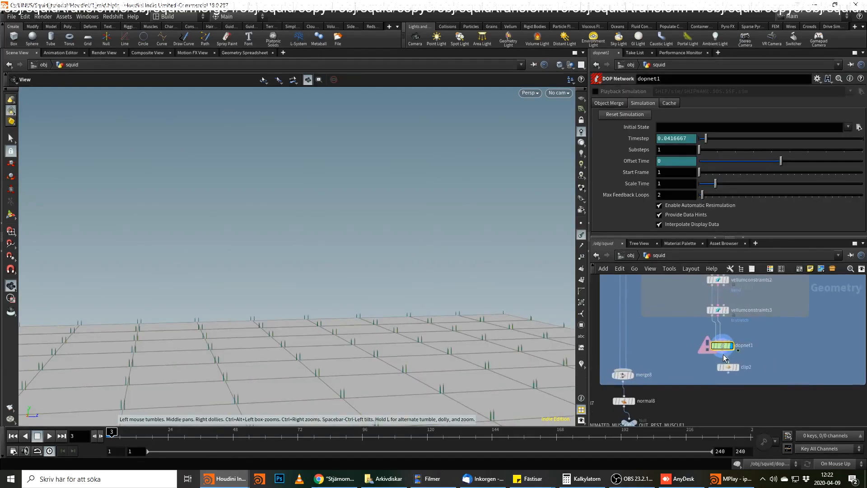
pyautogui.doubleClick(715, 342)
pyautogui.doubleClick(754, 320)
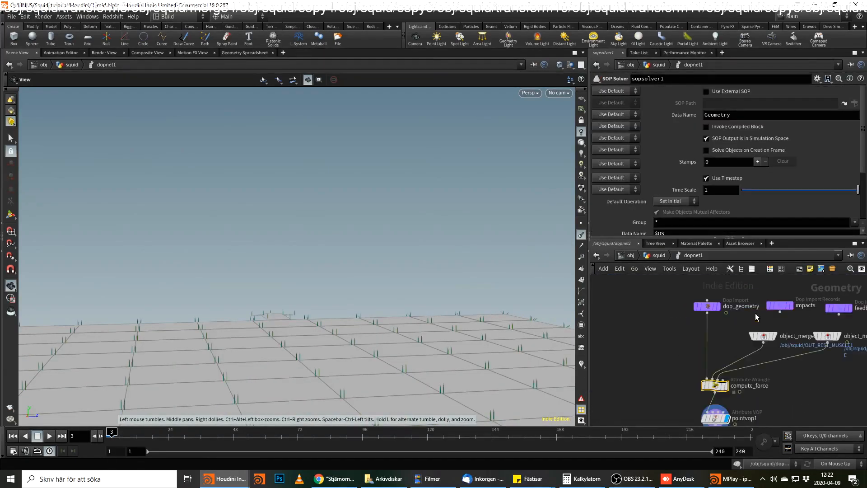
pyautogui.moveTo(757, 395); pyautogui.dragTo(728, 355, button='middle')
pyautogui.doubleClick(725, 360)
# Move geometryvopoutput1 farther away from add1 and paste the copied rotation nodes into the network.
pyautogui.moveTo(764, 302); pyautogui.dragTo(806, 301)
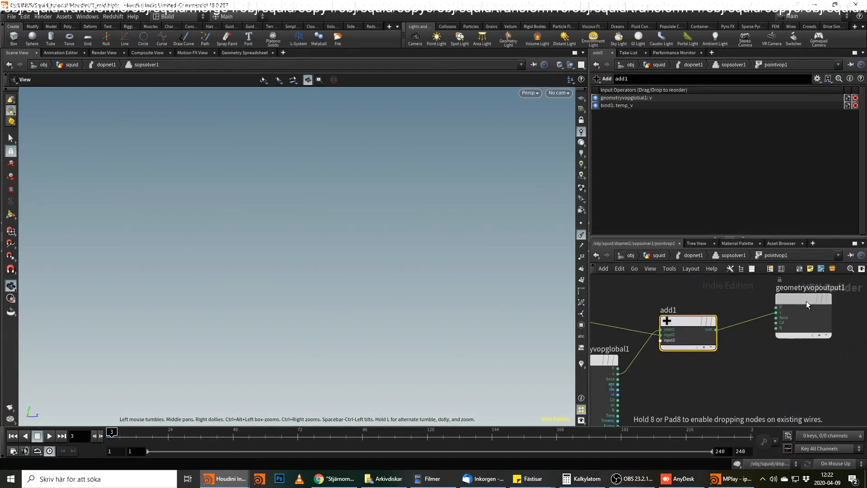
pyautogui.scroll(-3, 722, 398)
pyautogui.moveTo(722, 398); pyautogui.dragTo(705, 362, button='middle')
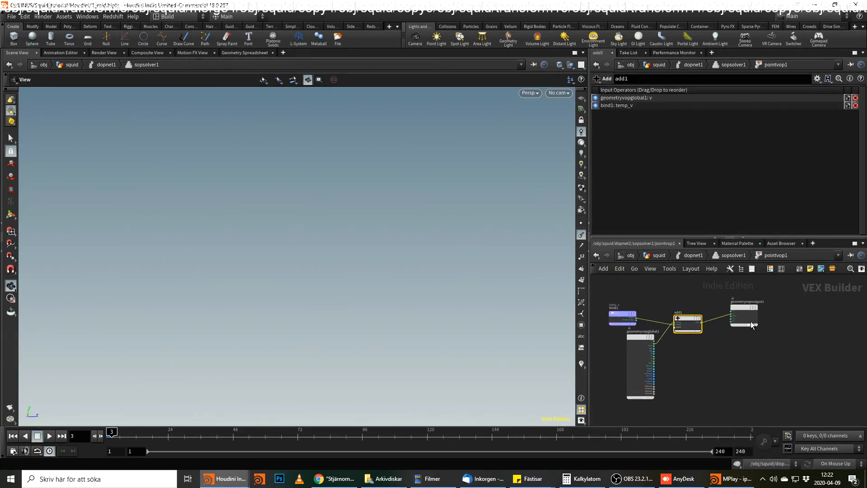
pyautogui.moveTo(750, 311); pyautogui.dragTo(806, 301)
pyautogui.scroll(2, 741, 377)
pyautogui.scroll(-2, 738, 377)
pyautogui.moveTo(730, 384); pyautogui.dragTo(714, 352, button='middle')
pyautogui.scroll(-2, 729, 373)
pyautogui.hotkey('ctrl', 'v')
pyautogui.scroll(2, 720, 338)
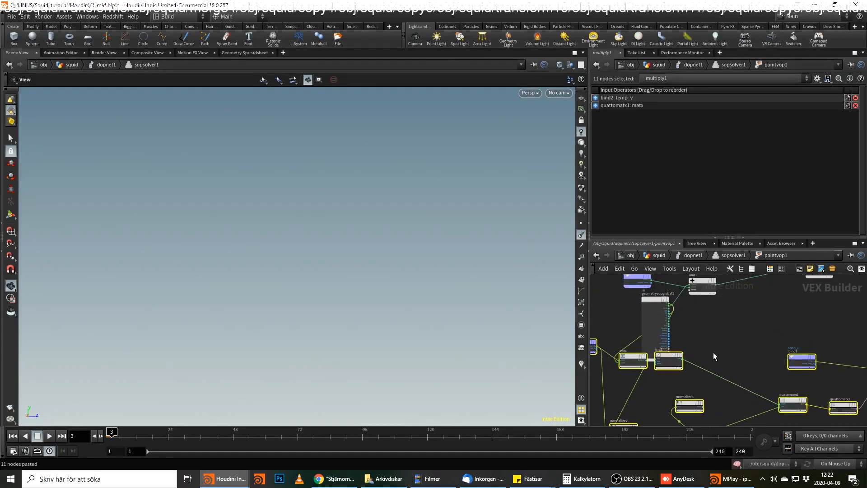
# Move the pasted nodes clear of geometryvopglobal1 and place the rest_N bind node below it.
pyautogui.moveTo(677, 357); pyautogui.dragTo(798, 352)
pyautogui.scroll(2, 759, 349)
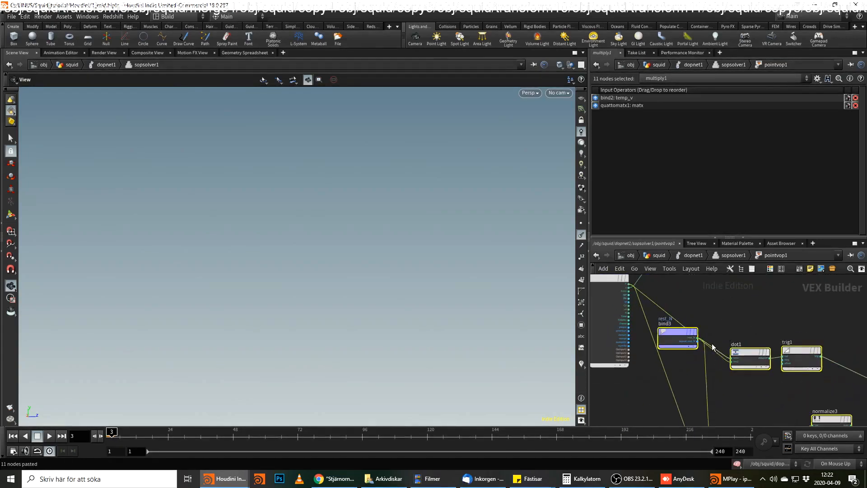
pyautogui.click(688, 390)
pyautogui.moveTo(679, 340); pyautogui.dragTo(628, 404)
pyautogui.moveTo(743, 401)
pyautogui.mouseDown(button='middle')
pyautogui.moveTo(743, 334)
pyautogui.moveTo(742, 386)
pyautogui.mouseUp(button='middle')
pyautogui.moveTo(712, 346); pyautogui.dragTo(722, 389, button='middle')
# Delete the pasted wires running from geometryvopglobal1 to dot1 and to the normalize node.
pyautogui.scroll(1, 692, 344)
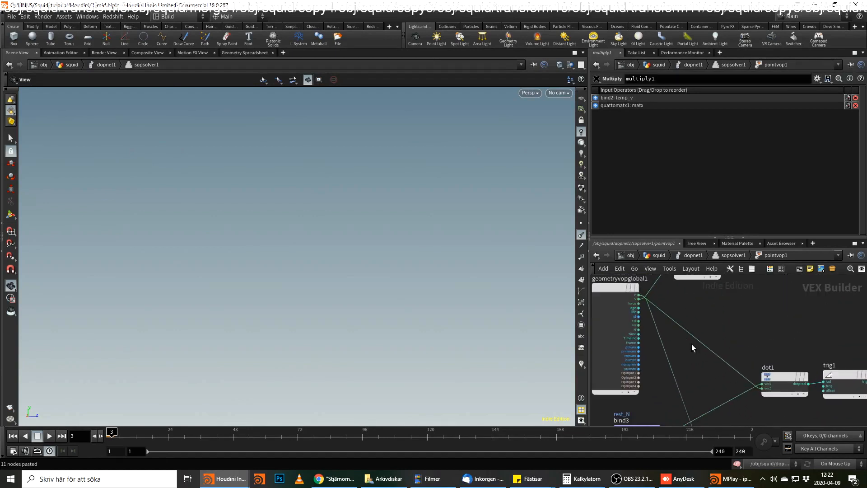
pyautogui.scroll(1, 711, 348)
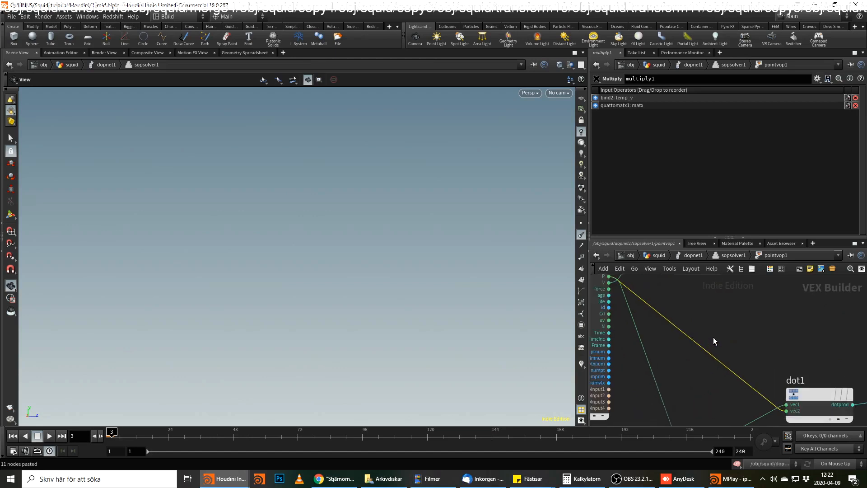
pyautogui.press('Delete')
pyautogui.moveTo(745, 369); pyautogui.dragTo(732, 447, button='middle')
pyautogui.scroll(-2, 744, 347)
pyautogui.press('Delete')
# Wire geometryvopglobal1's N output into the vec2 input of dot1.
pyautogui.moveTo(664, 373); pyautogui.dragTo(733, 357, button='middle')
pyautogui.scroll(1, 710, 307)
pyautogui.scroll(2, 665, 318)
pyautogui.click(659, 332)
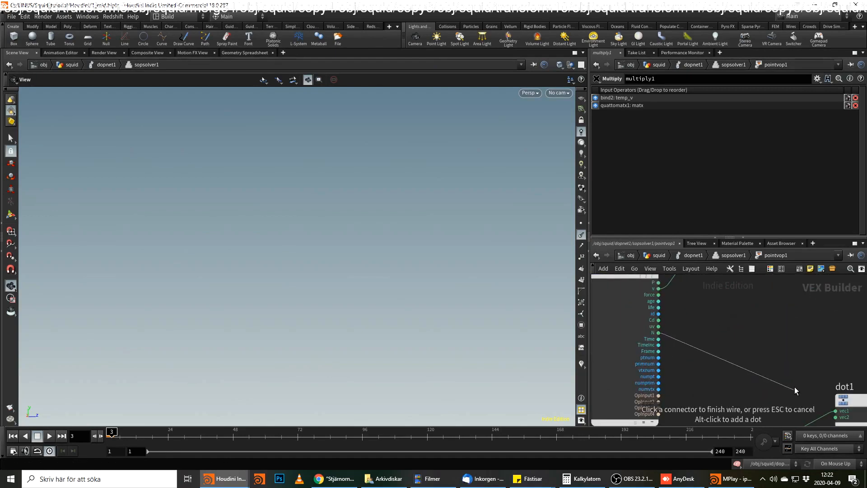
pyautogui.moveTo(806, 407); pyautogui.dragTo(791, 350, button='middle')
pyautogui.click(796, 360)
# Wire geometryvopglobal1's N output into the unconnected normalize node as well.
pyautogui.click(645, 277)
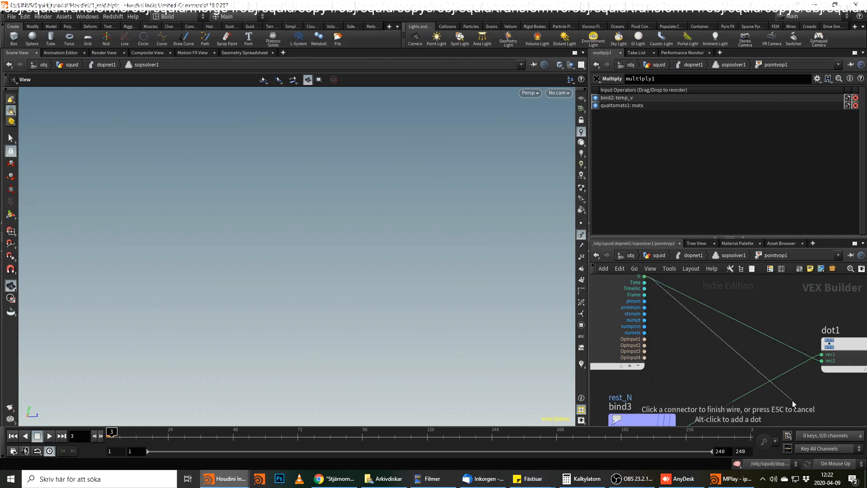
pyautogui.click(709, 331)
pyautogui.scroll(-2, 709, 331)
pyautogui.click(668, 390)
pyautogui.moveTo(658, 312); pyautogui.dragTo(683, 461, button='middle')
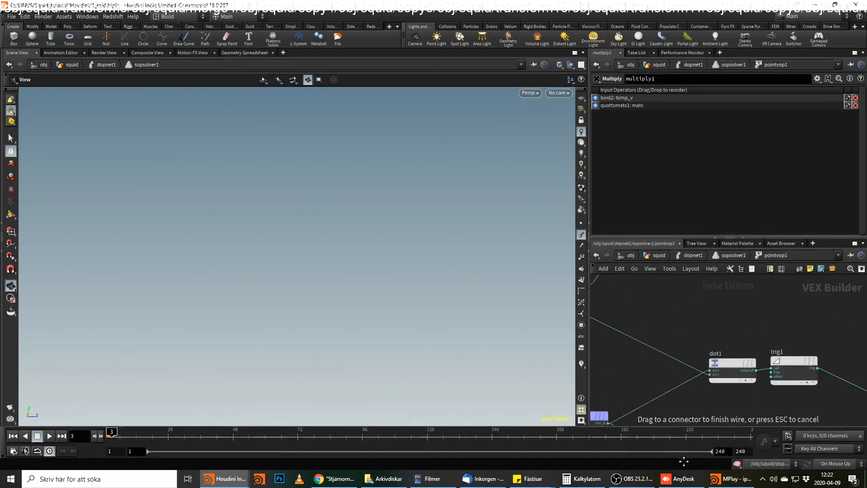
pyautogui.moveTo(675, 377); pyautogui.dragTo(763, 426, button='middle')
pyautogui.click(679, 366)
pyautogui.moveTo(715, 342); pyautogui.dragTo(607, 262, button='middle')
pyautogui.scroll(-4, 708, 371)
pyautogui.moveTo(727, 382); pyautogui.dragTo(583, 322, button='middle')
pyautogui.moveTo(765, 309); pyautogui.dragTo(758, 365, button='middle')
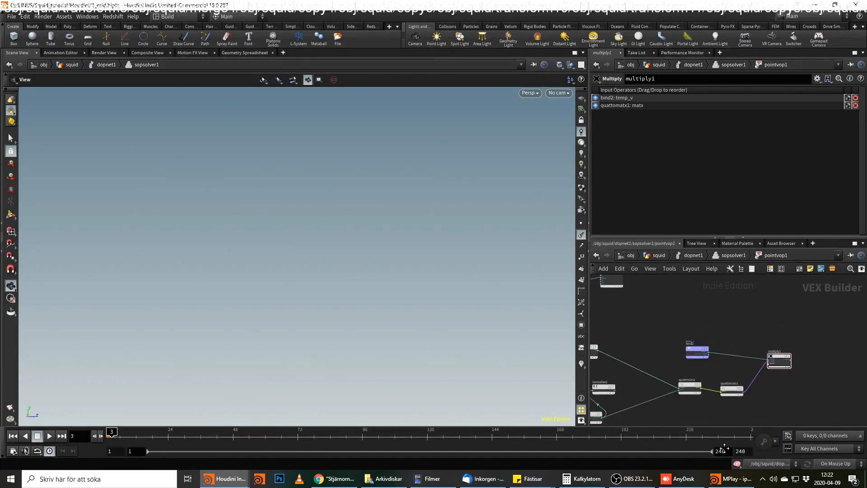
# Move add1 aside and cut the wires running into it from bind1 and geometryvopglobal1.
pyautogui.scroll(3, 758, 365)
pyautogui.click(652, 332)
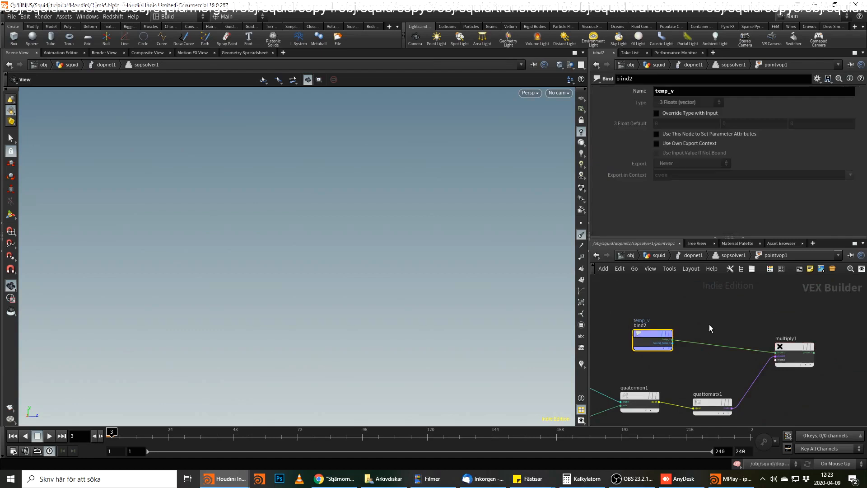
pyautogui.scroll(-2, 709, 324)
pyautogui.moveTo(685, 341); pyautogui.dragTo(788, 351, button='middle')
pyautogui.scroll(2, 698, 322)
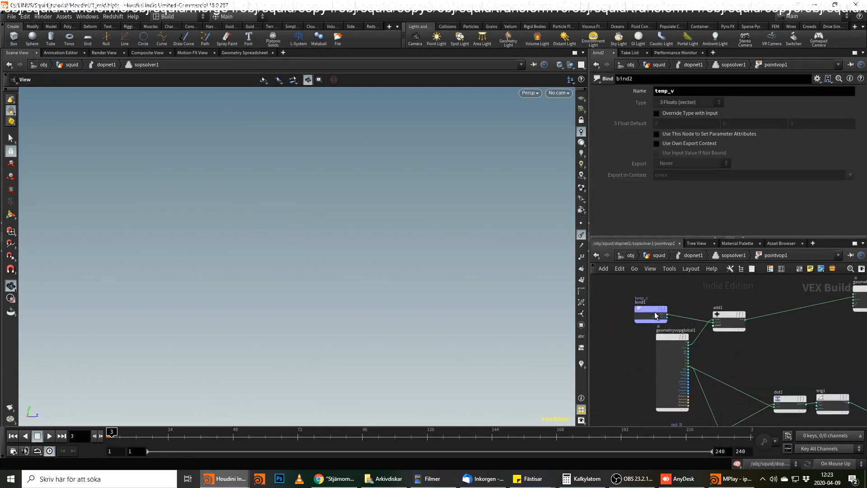
pyautogui.click(651, 308)
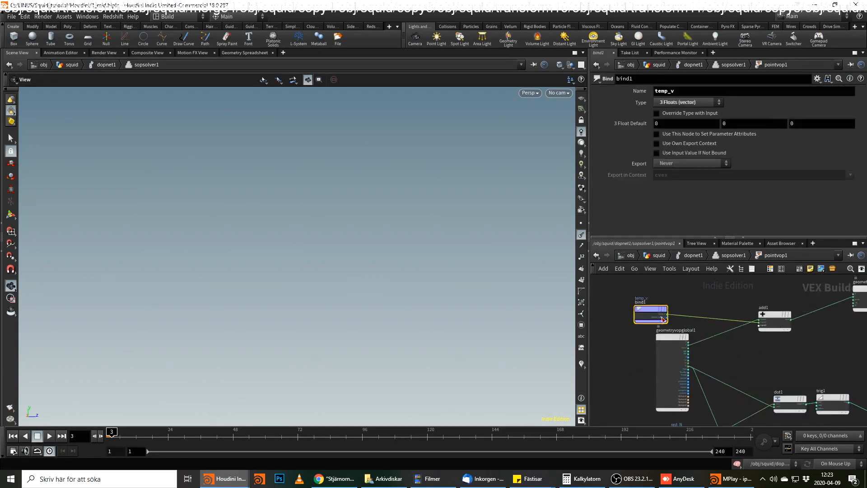
pyautogui.moveTo(836, 317); pyautogui.dragTo(744, 343, button='middle')
pyautogui.scroll(-1, 744, 342)
pyautogui.moveTo(673, 332); pyautogui.dragTo(794, 359, button='middle')
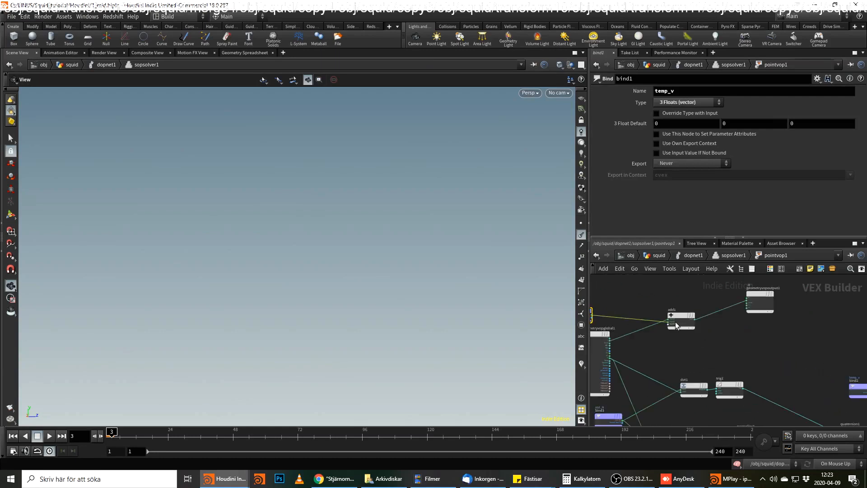
pyautogui.moveTo(687, 320); pyautogui.dragTo(752, 339)
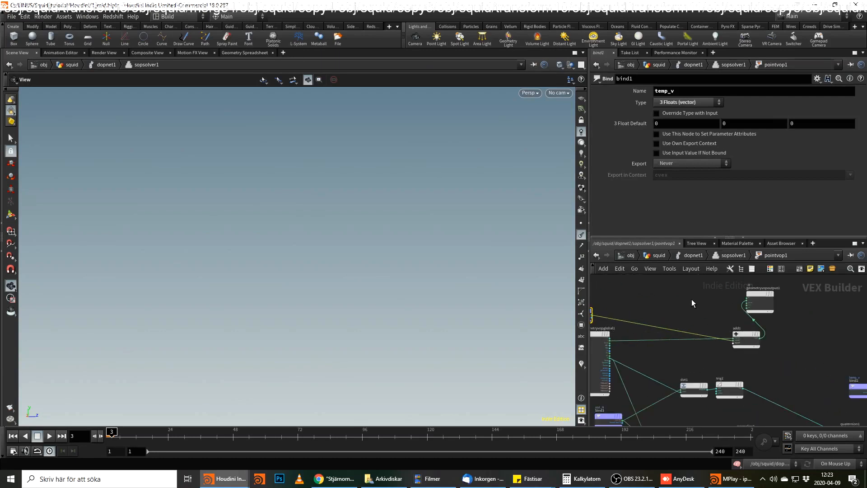
pyautogui.moveTo(698, 318); pyautogui.dragTo(693, 345)
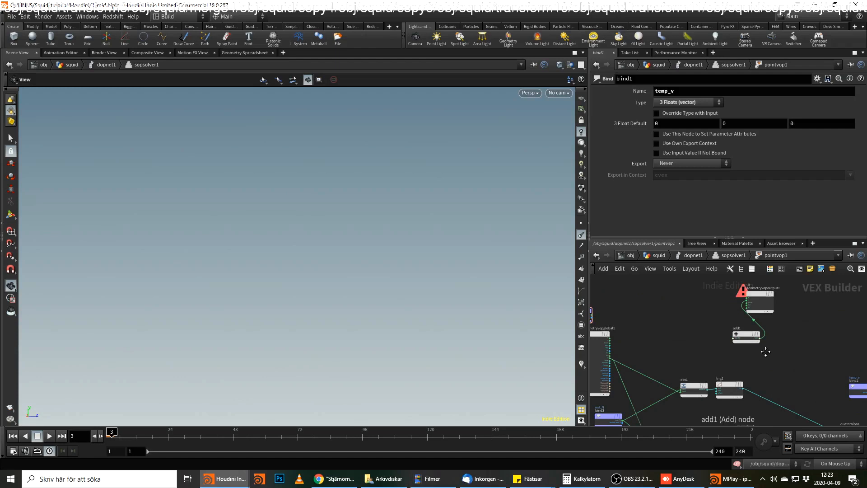
pyautogui.moveTo(764, 351); pyautogui.dragTo(597, 344, button='middle')
pyautogui.scroll(1, 724, 388)
pyautogui.click(821, 394)
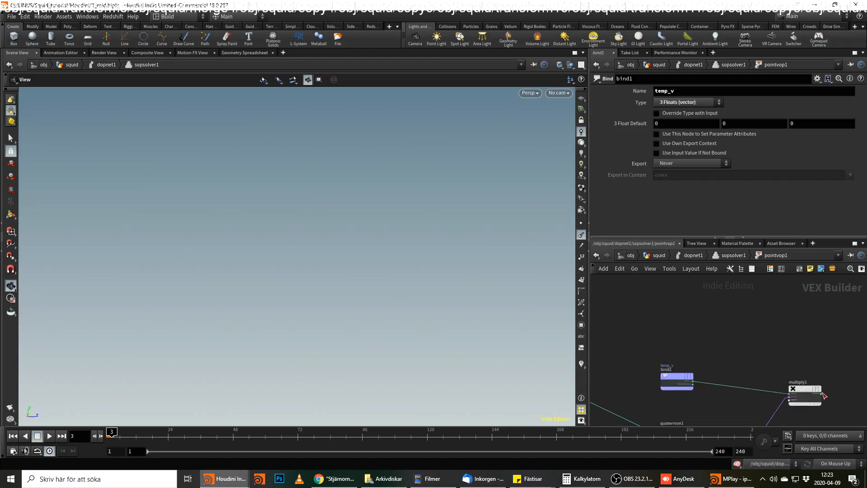
pyautogui.moveTo(715, 347); pyautogui.dragTo(819, 364, button='middle')
pyautogui.moveTo(754, 365); pyautogui.dragTo(615, 333, button='middle')
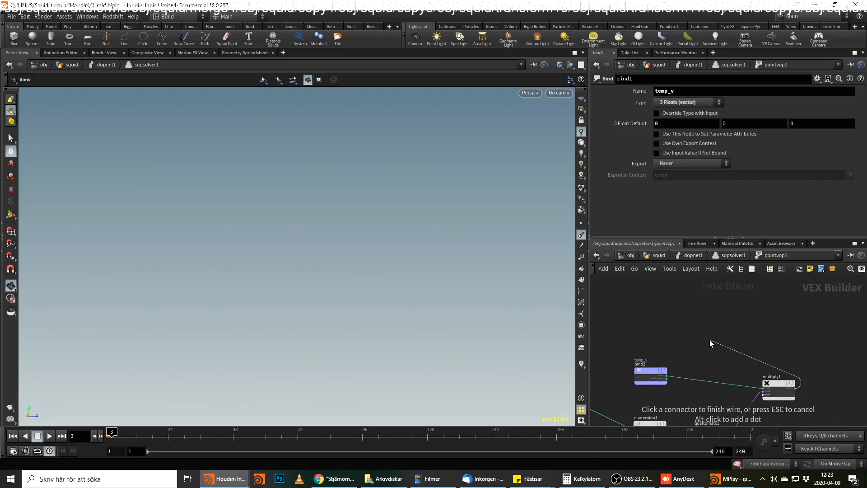
pyautogui.moveTo(710, 340); pyautogui.dragTo(747, 300, button='middle')
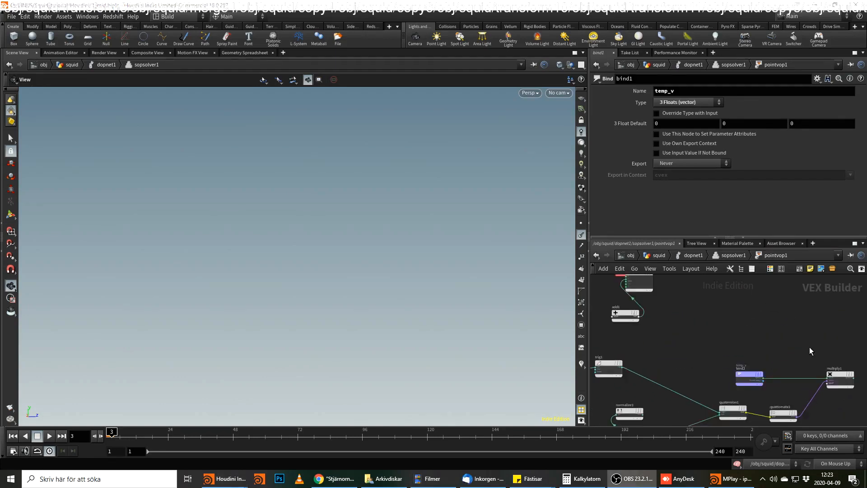
pyautogui.moveTo(857, 368); pyautogui.dragTo(752, 375, button='middle')
pyautogui.scroll(3, 752, 375)
pyautogui.click(745, 391)
pyautogui.moveTo(666, 336); pyautogui.dragTo(840, 350, button='middle')
pyautogui.moveTo(731, 342); pyautogui.dragTo(799, 377, button='middle')
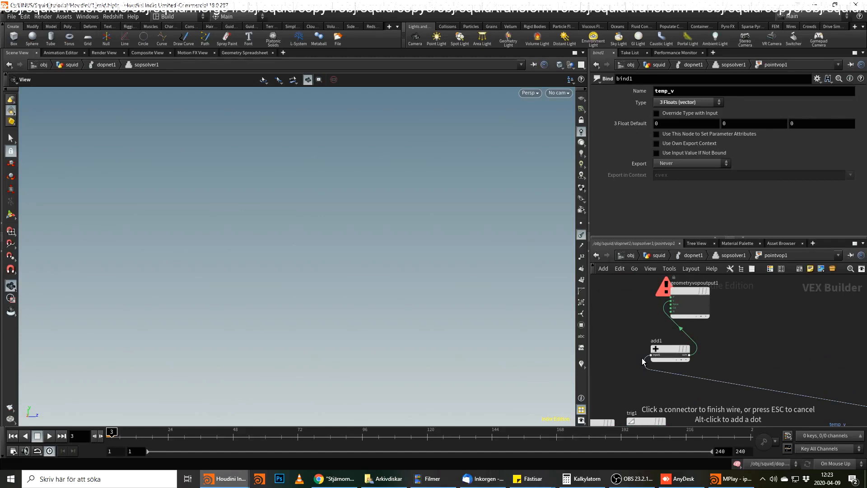
pyautogui.press('Escape')
# Reconnect geometryvopglobal1 to the first input of add1.
pyautogui.moveTo(659, 371); pyautogui.dragTo(814, 341, button='middle')
pyautogui.click(693, 348)
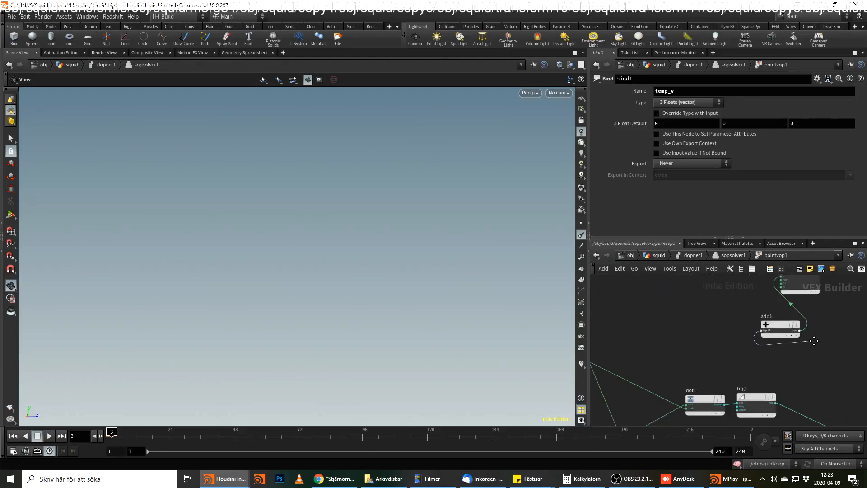
pyautogui.moveTo(659, 339); pyautogui.dragTo(780, 325, button='middle')
pyautogui.scroll(1, 736, 333)
pyautogui.click(712, 312)
# Wire multiply1's product into the second input of add1 and reposition add1 below geometryvopoutput1.
pyautogui.scroll(-3, 751, 335)
pyautogui.moveTo(844, 326); pyautogui.dragTo(515, 307, button='middle')
pyautogui.scroll(2, 750, 362)
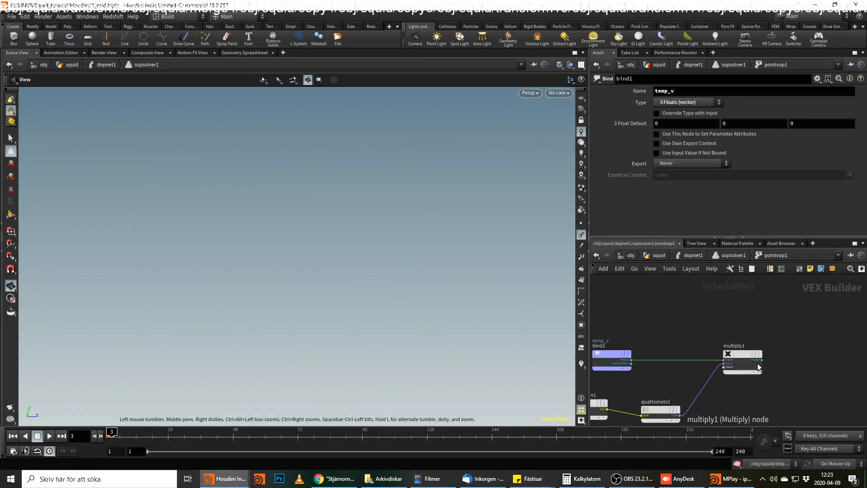
pyautogui.click(764, 360)
pyautogui.moveTo(655, 317); pyautogui.dragTo(847, 367, button='middle')
pyautogui.moveTo(665, 371); pyautogui.dragTo(806, 375, button='middle')
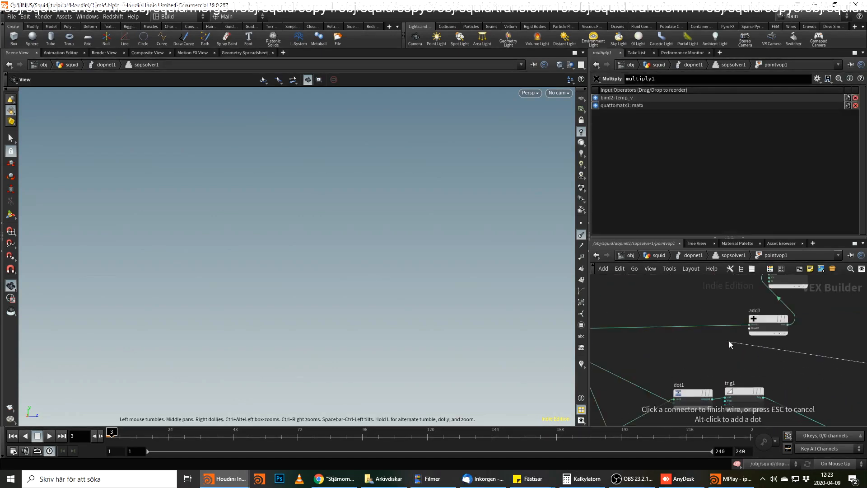
pyautogui.click(749, 328)
pyautogui.moveTo(813, 339); pyautogui.dragTo(735, 404, button='middle')
pyautogui.moveTo(701, 327); pyautogui.dragTo(786, 325)
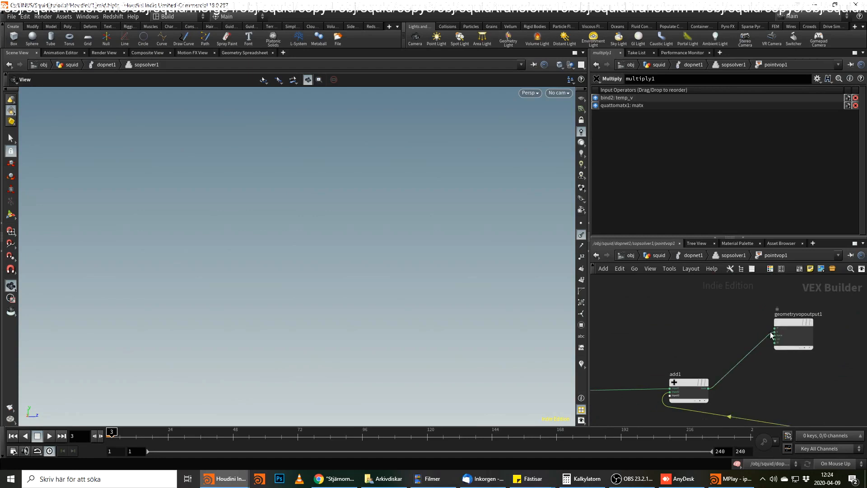
pyautogui.moveTo(736, 364); pyautogui.dragTo(728, 329, button='middle')
# Check the rest_N bind node inside pointvop1 and the point attributes coming out of compute_force.
pyautogui.click(731, 255)
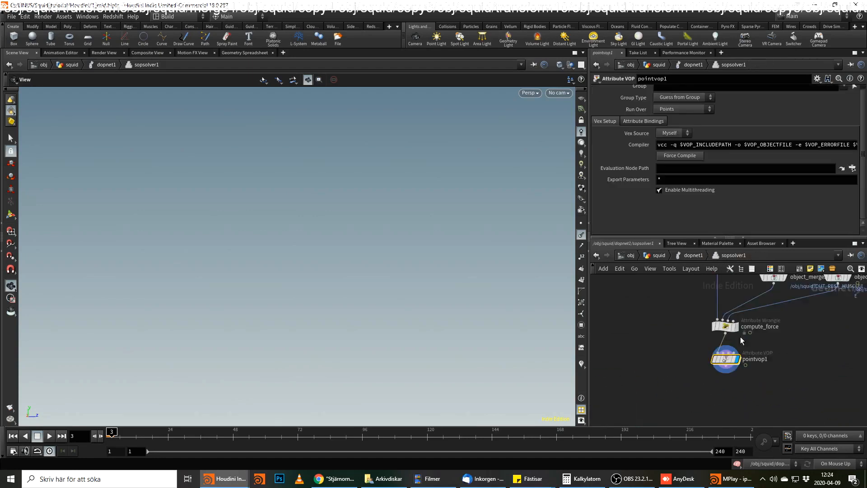
pyautogui.doubleClick(725, 359)
pyautogui.scroll(2, 750, 357)
pyautogui.moveTo(743, 380); pyautogui.dragTo(752, 319, button='middle')
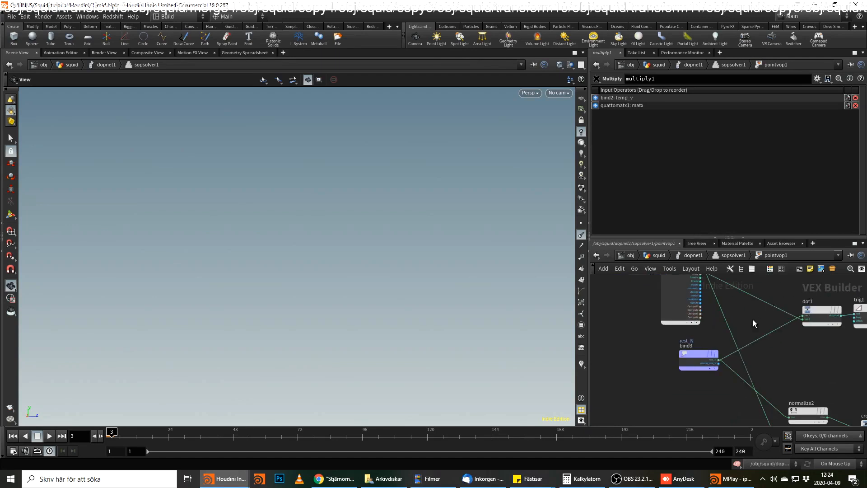
pyautogui.click(722, 256)
pyautogui.click(727, 327)
pyautogui.middleClick(728, 329)
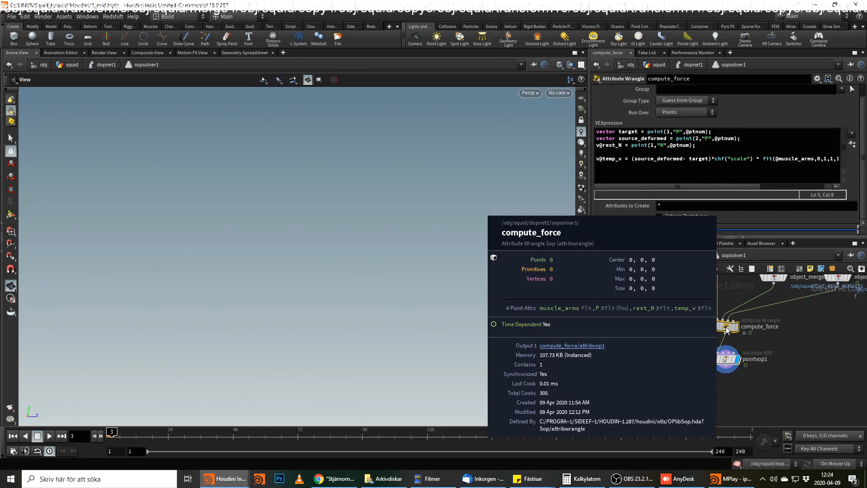
pyautogui.click(726, 359)
pyautogui.middleClick(725, 359)
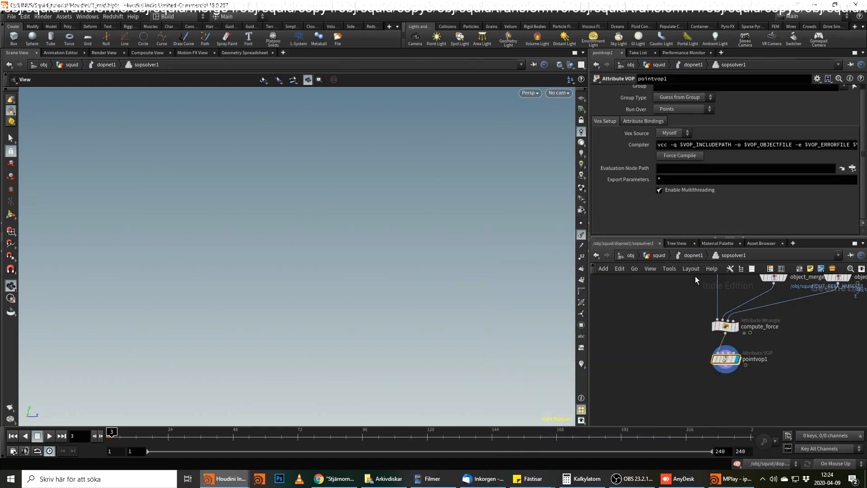
pyautogui.middleClick(727, 333)
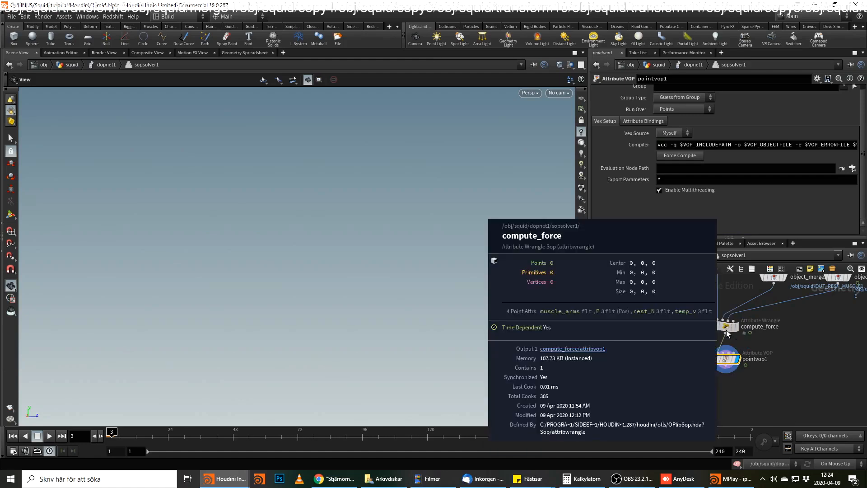
pyautogui.click(728, 333)
# Return to the squid geometry network and rewind the simulation to frame 1.
pyautogui.click(695, 268)
pyautogui.click(694, 255)
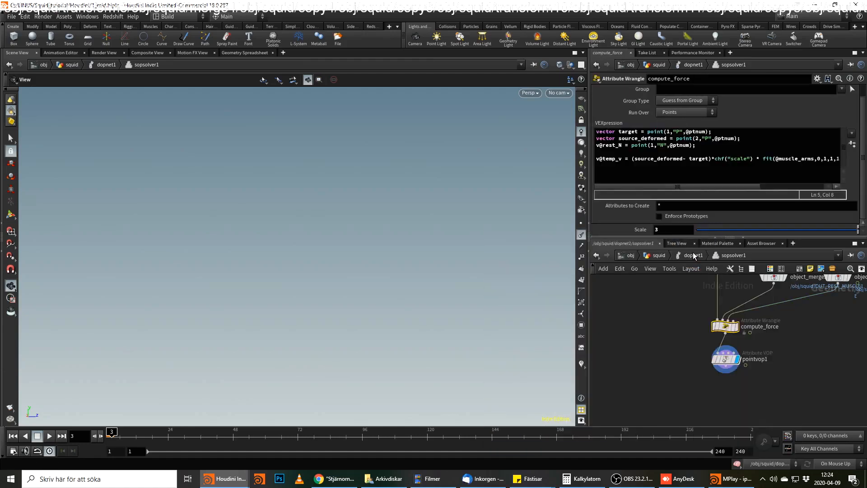
pyautogui.click(660, 256)
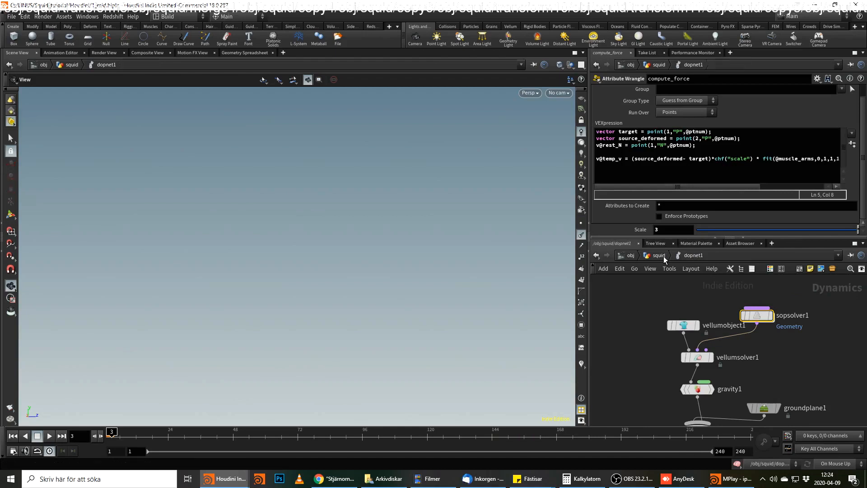
pyautogui.click(12, 436)
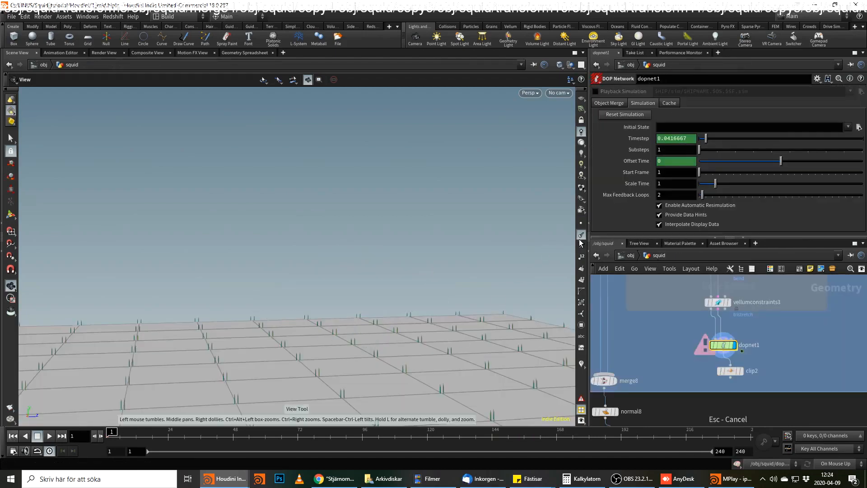
pyautogui.moveTo(728, 346)
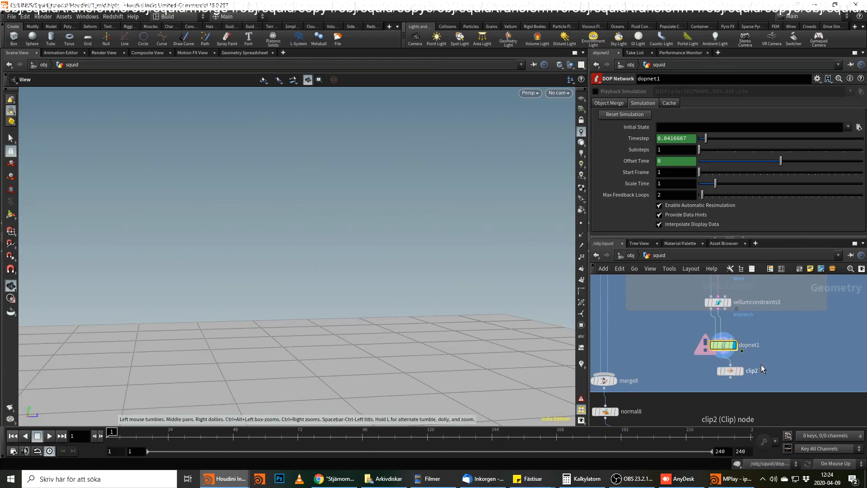
# Start a viewport flipbook of frames 1 to 50, closing the old MPlay preview and starting it again.
pyautogui.moveTo(477, 241); pyautogui.dragTo(244, 325)
pyautogui.rightClick(9, 407)
pyautogui.click(37, 414)
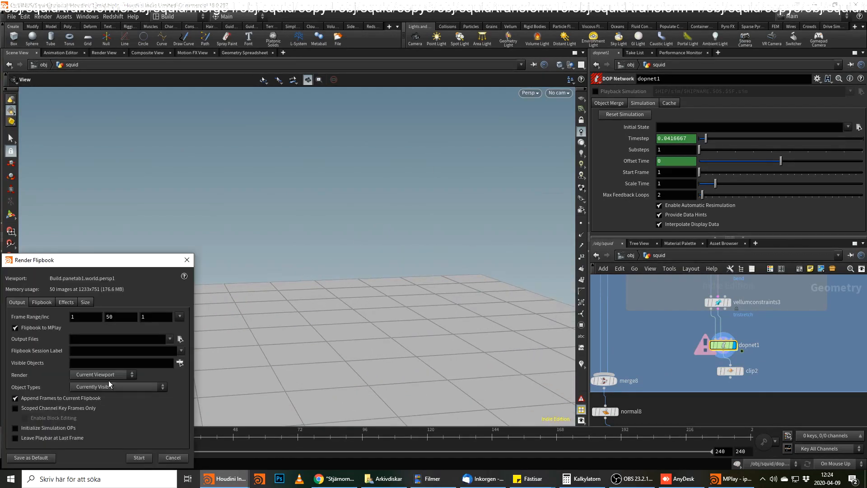
pyautogui.click(140, 458)
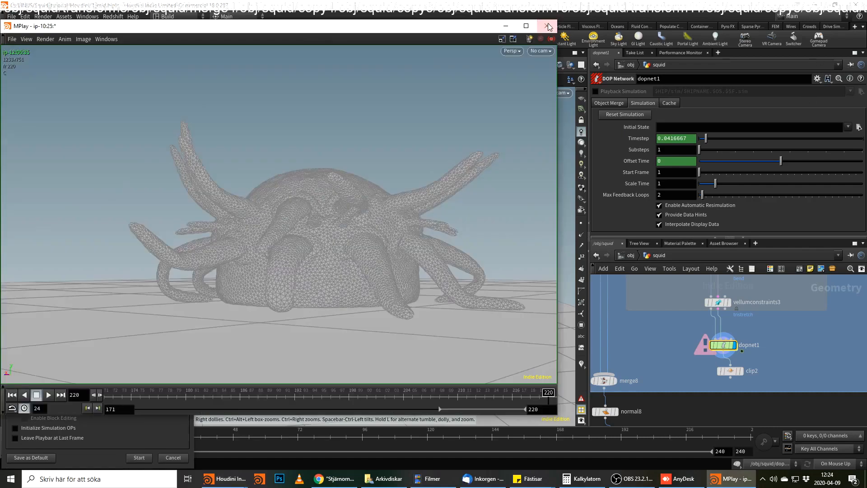
pyautogui.click(548, 26)
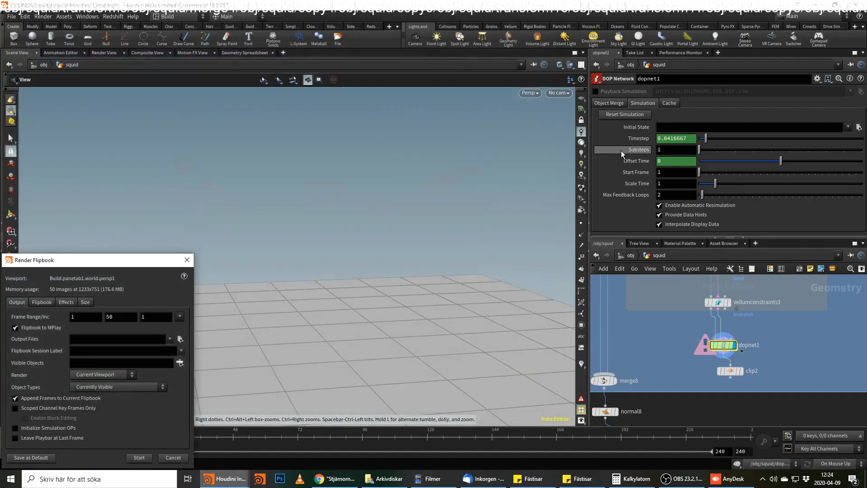
pyautogui.click(139, 458)
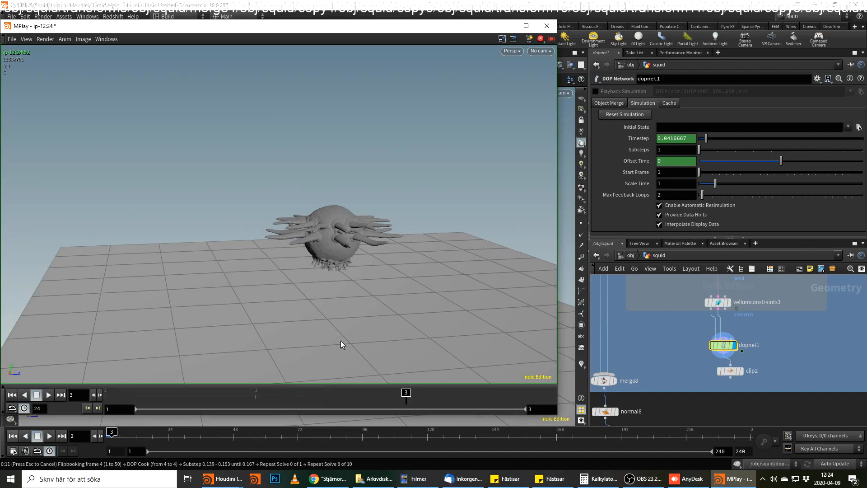
# Stop the running flipbook and frame the squid closer in the viewport.
pyautogui.click(634, 351)
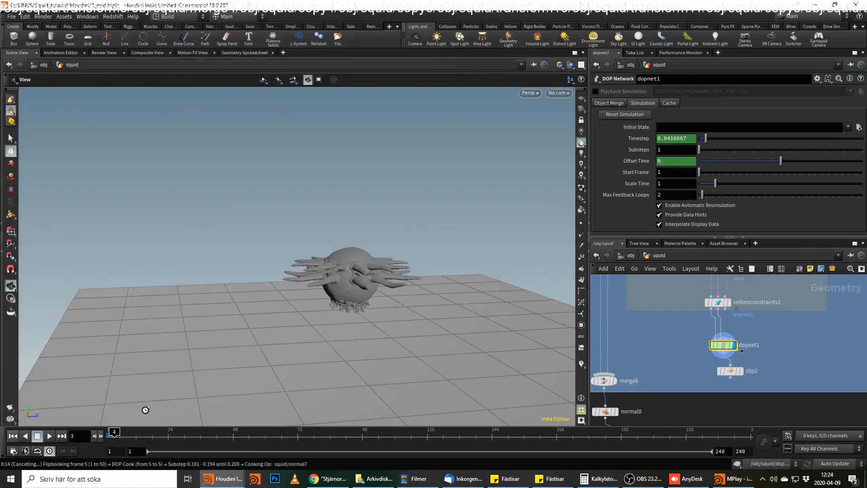
pyautogui.press('Escape')
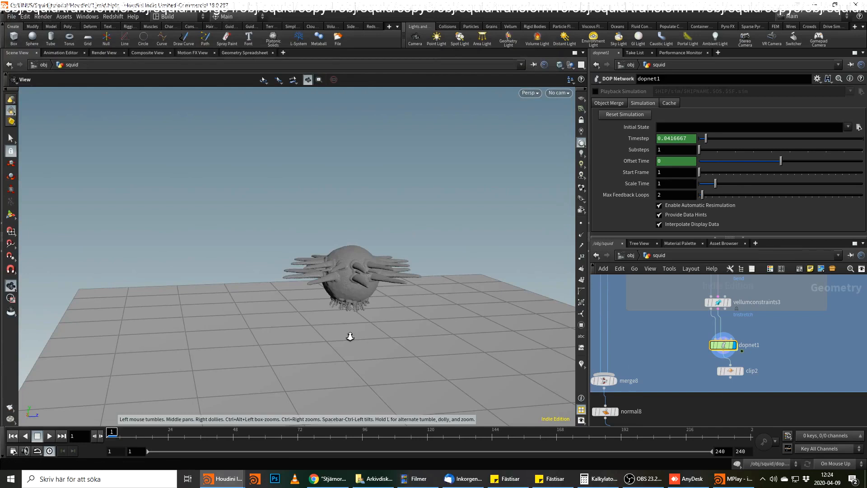
pyautogui.moveTo(350, 336); pyautogui.dragTo(463, 263, button='right')
pyautogui.moveTo(463, 264); pyautogui.dragTo(434, 260)
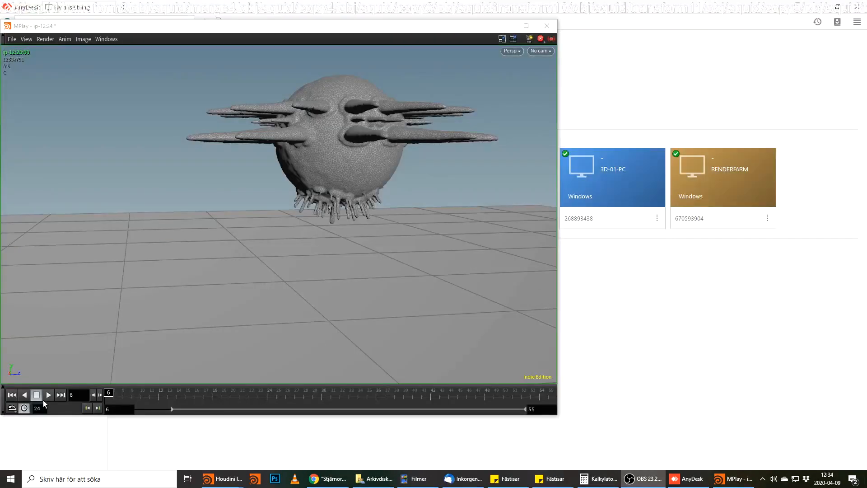
# Play and scrub through the rendered flipbook to examine the squid's arm motion, and close MPlay.
pyautogui.click(49, 395)
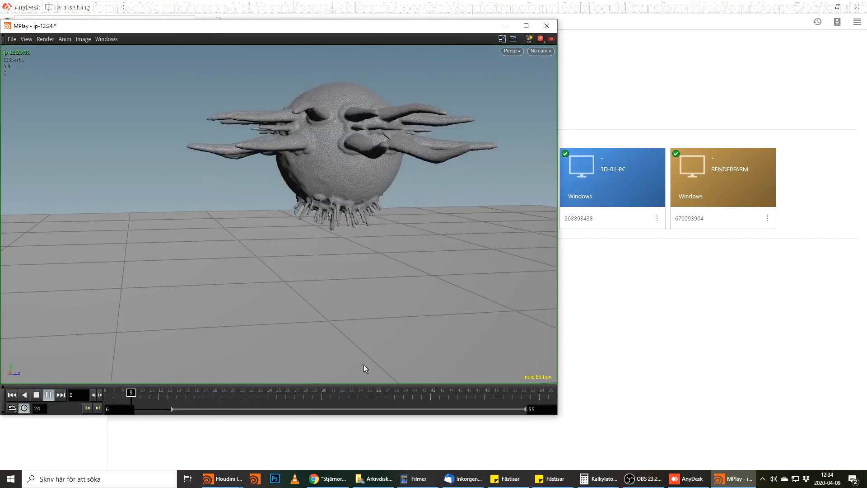
pyautogui.moveTo(374, 401); pyautogui.dragTo(422, 401)
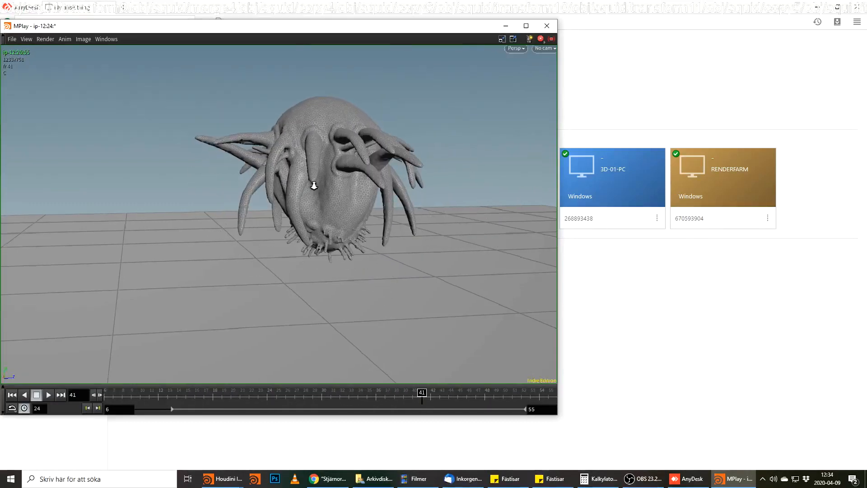
pyautogui.scroll(3, 336, 190)
pyautogui.moveTo(421, 397); pyautogui.dragTo(145, 350)
pyautogui.click(547, 26)
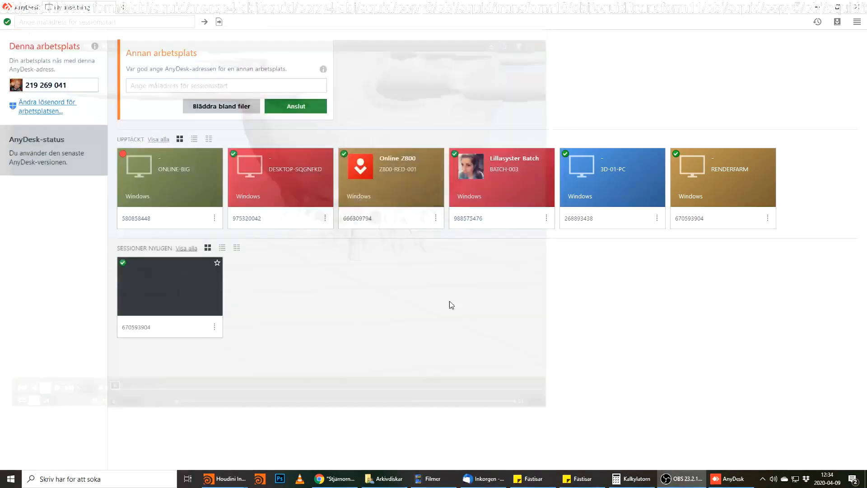
# Switch back to the Houdini squid scene and inspect the node network inside up_down_arms1, returning to the squid geometry level.
pyautogui.moveTo(224, 479)
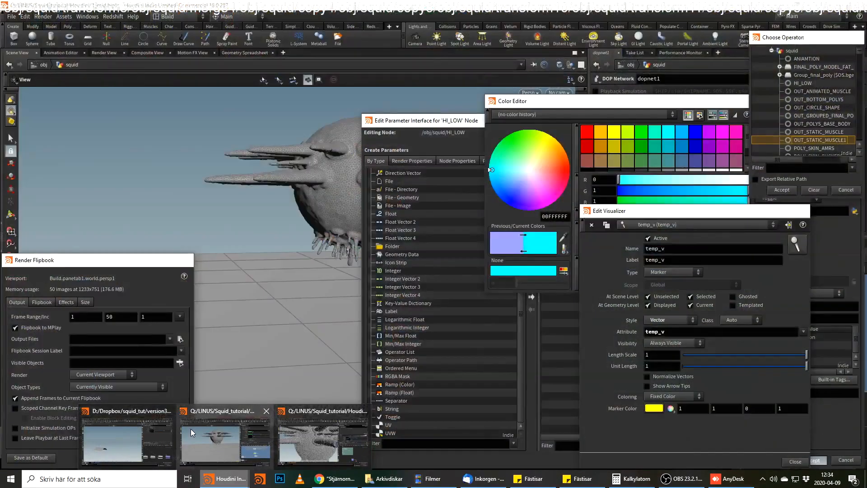
pyautogui.click(191, 429)
pyautogui.scroll(-2, 774, 341)
pyautogui.moveTo(772, 307); pyautogui.dragTo(785, 382, button='middle')
pyautogui.moveTo(693, 353); pyautogui.dragTo(795, 295, button='middle')
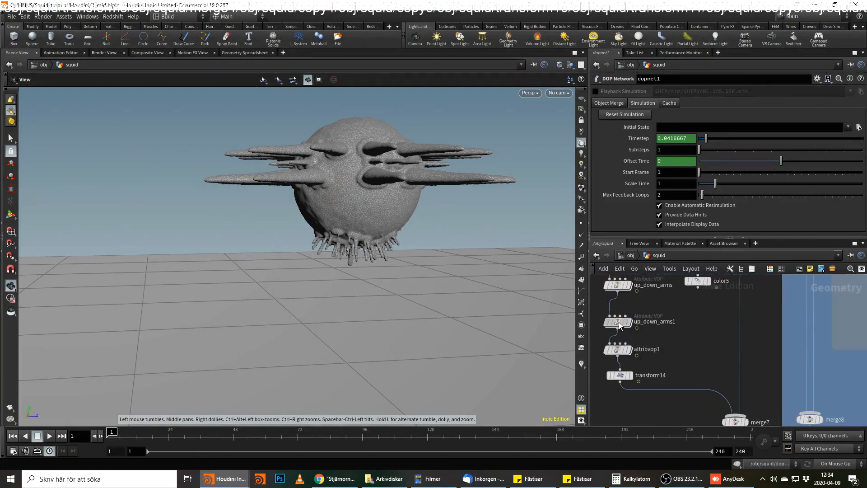
pyautogui.doubleClick(638, 326)
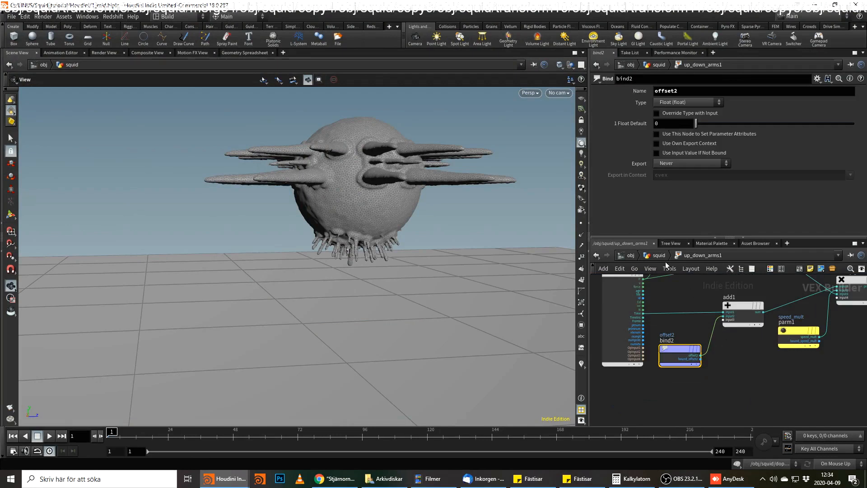
pyautogui.click(656, 255)
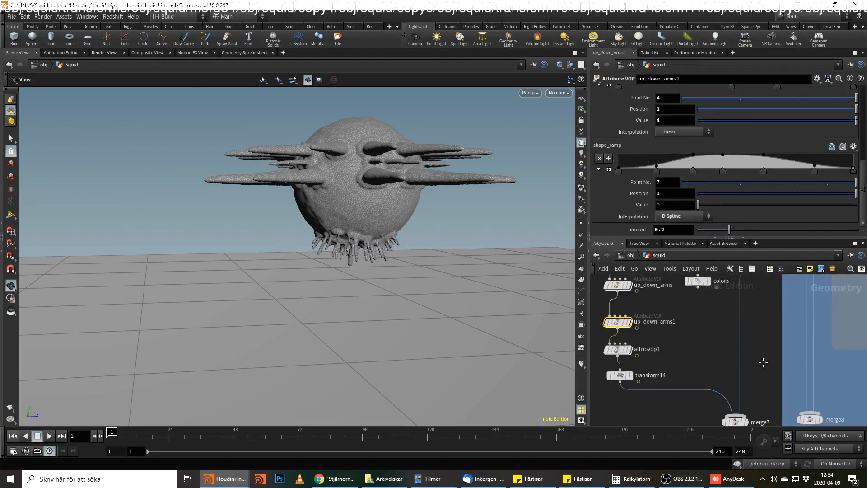
# Set the Scale of the compute_force wrangle to 2 inside dopnet1's sopsolver1.
pyautogui.doubleClick(715, 302)
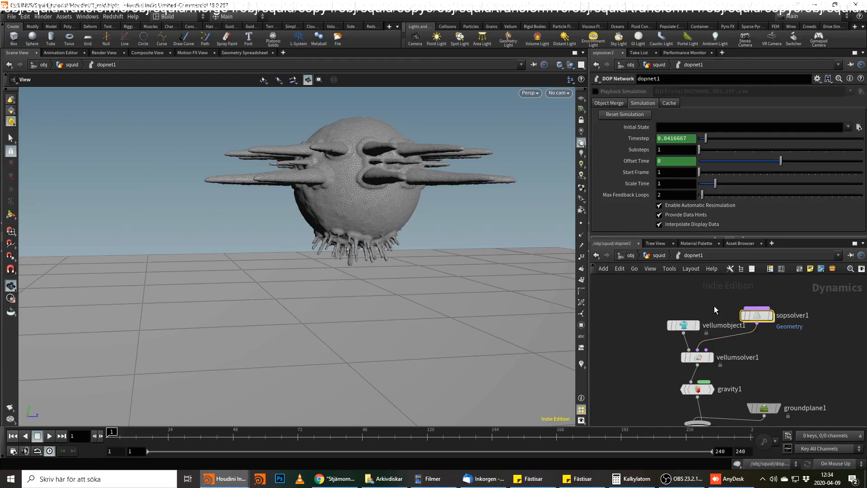
pyautogui.doubleClick(759, 316)
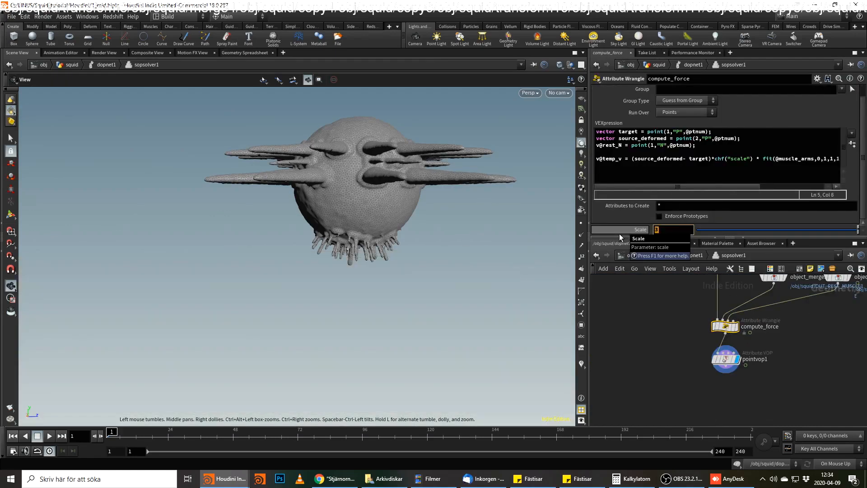
pyautogui.write('2')
pyautogui.press('Return')
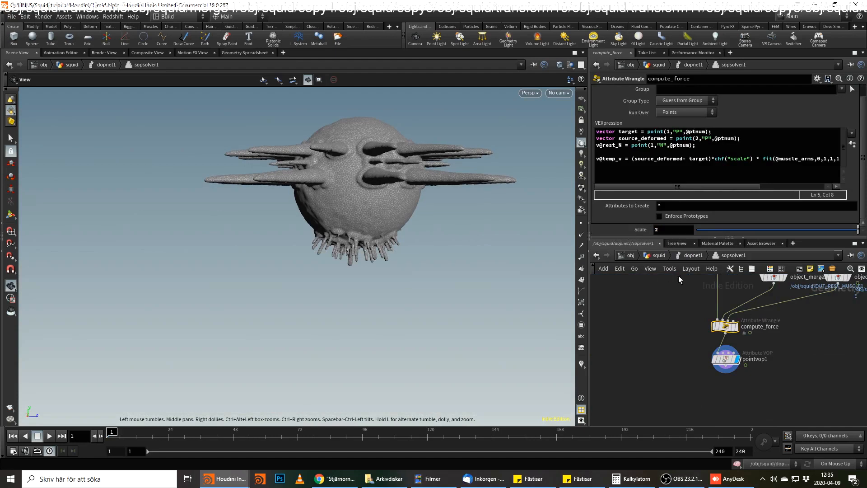
# Return to the squid geometry network and render a viewport flipbook of frames 1 to 50.
pyautogui.click(661, 255)
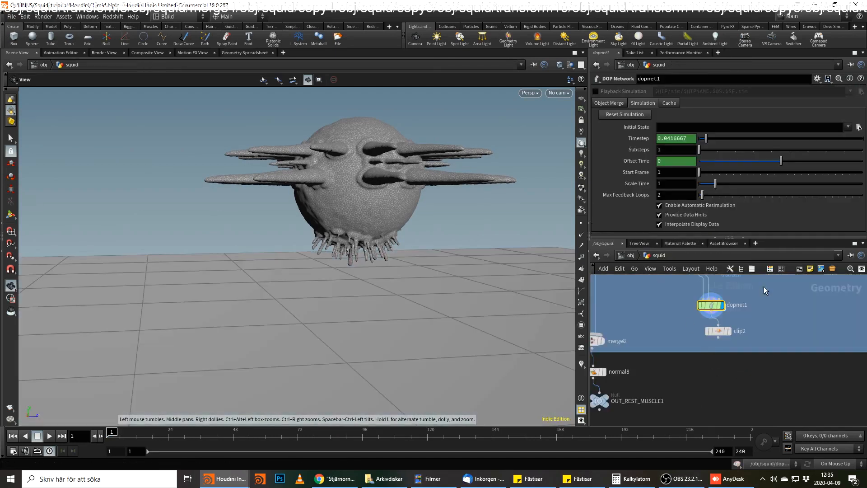
pyautogui.click(12, 419)
pyautogui.click(22, 418)
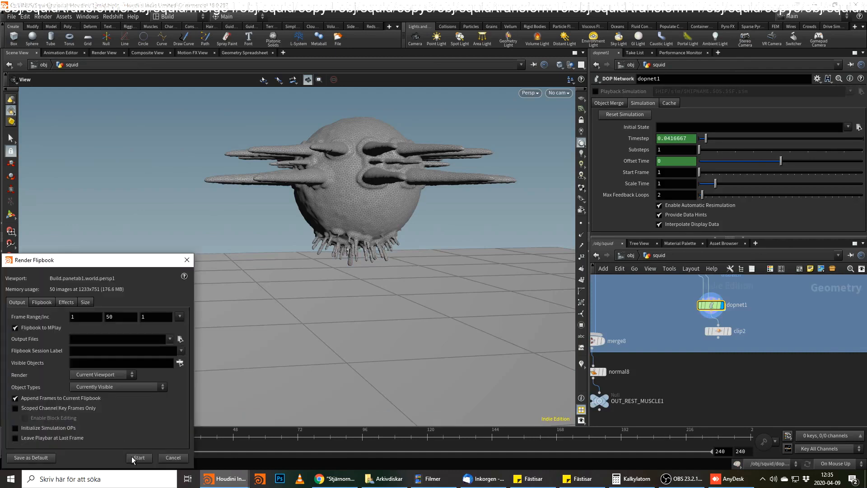
pyautogui.click(139, 458)
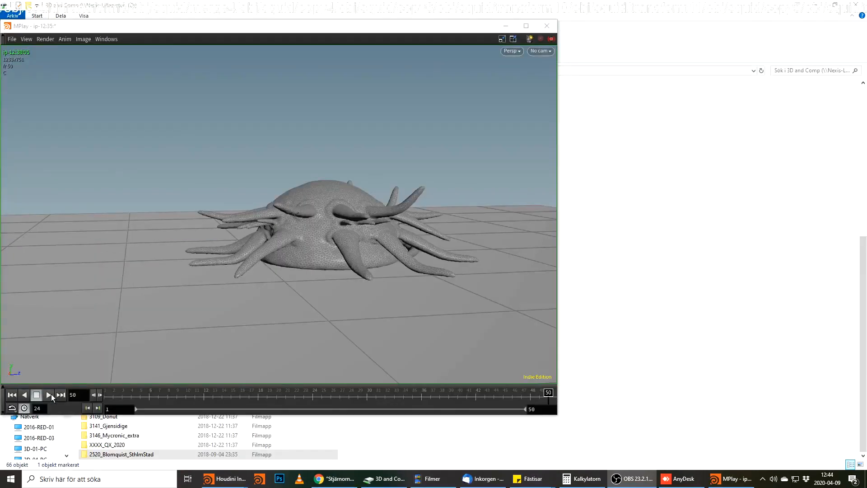
# Play and scrub the new flipbook in MPlay to examine the arm motion, and switch back to the Houdini squid scene.
pyautogui.click(49, 395)
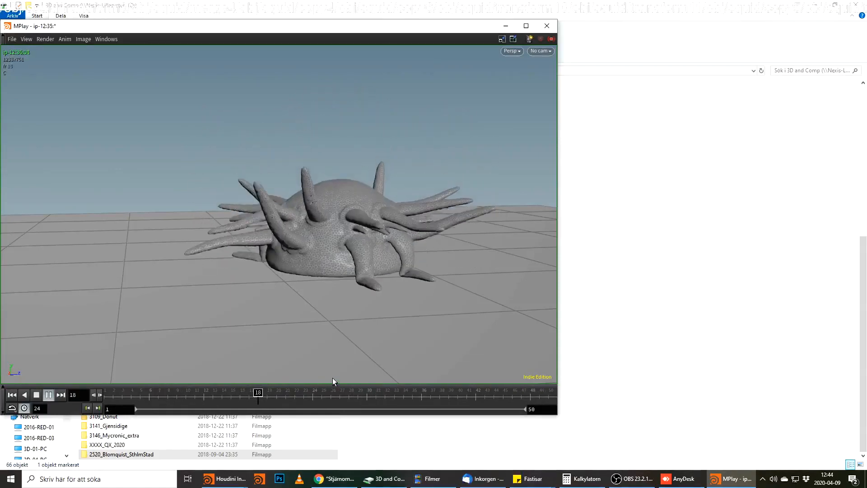
pyautogui.moveTo(419, 393)
pyautogui.mouseDown()
pyautogui.moveTo(536, 404)
pyautogui.moveTo(321, 397)
pyautogui.moveTo(554, 393)
pyautogui.moveTo(174, 397)
pyautogui.moveTo(311, 406)
pyautogui.moveTo(475, 393)
pyautogui.moveTo(558, 401)
pyautogui.mouseUp()
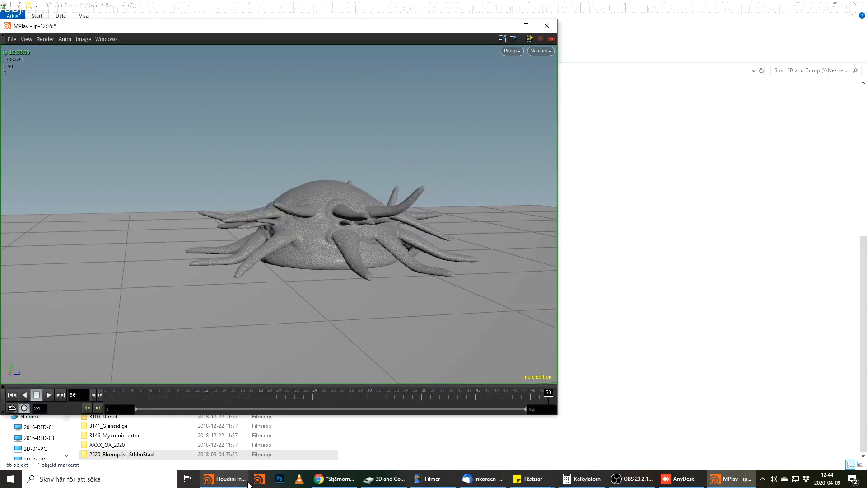
pyautogui.moveTo(222, 480)
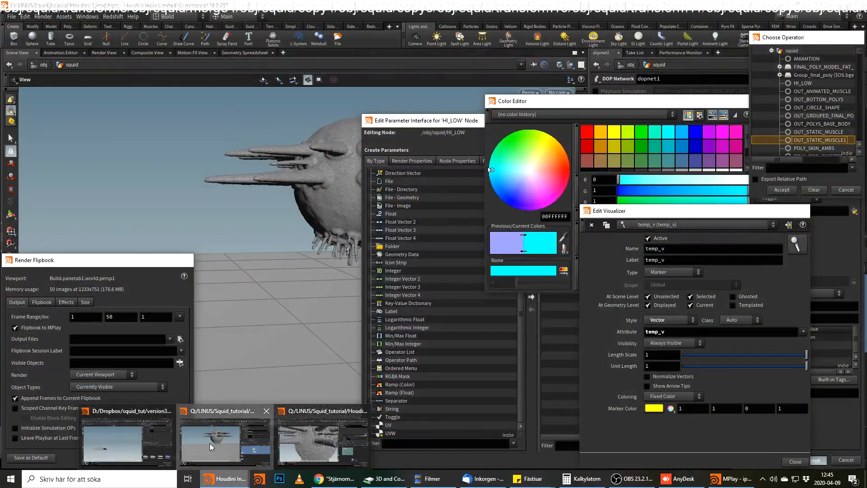
pyautogui.click(209, 443)
pyautogui.scroll(2, 719, 356)
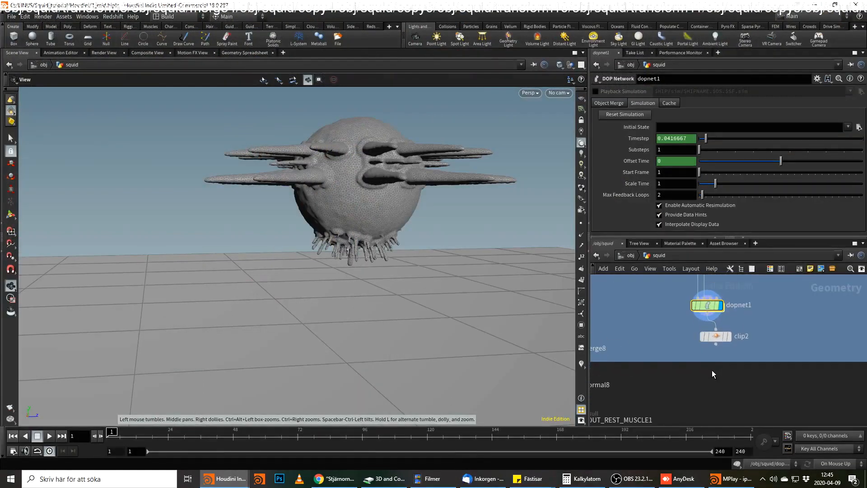
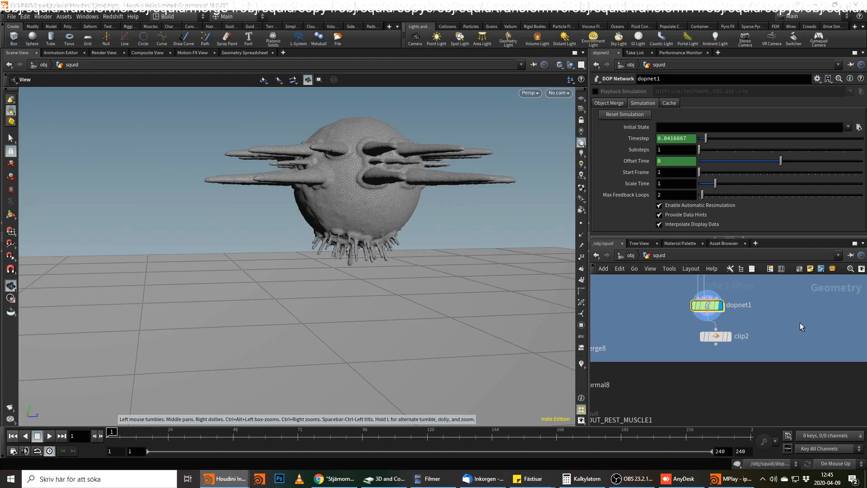
# Inside dopnet1, make room beside sopsolver1, add a Vellum Constraints node and connect it to the third input of vellumsolver1.
pyautogui.doubleClick(707, 305)
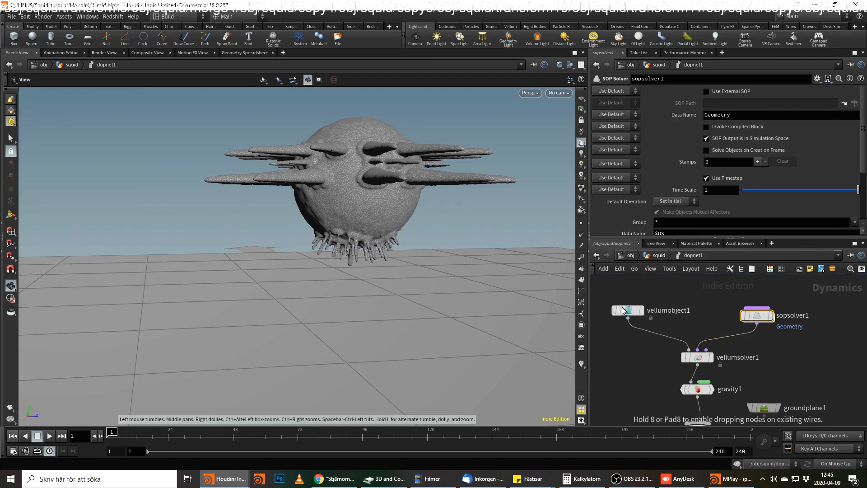
pyautogui.moveTo(768, 316); pyautogui.dragTo(693, 297)
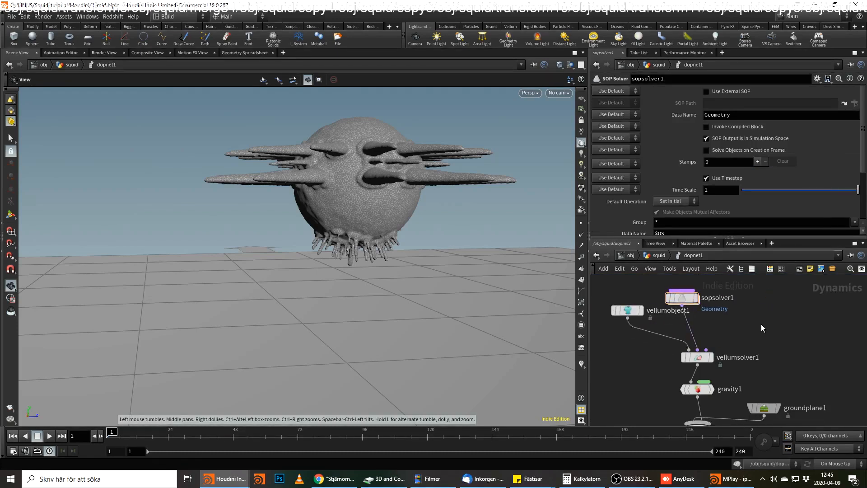
pyautogui.press('Tab')
pyautogui.write('vellu')
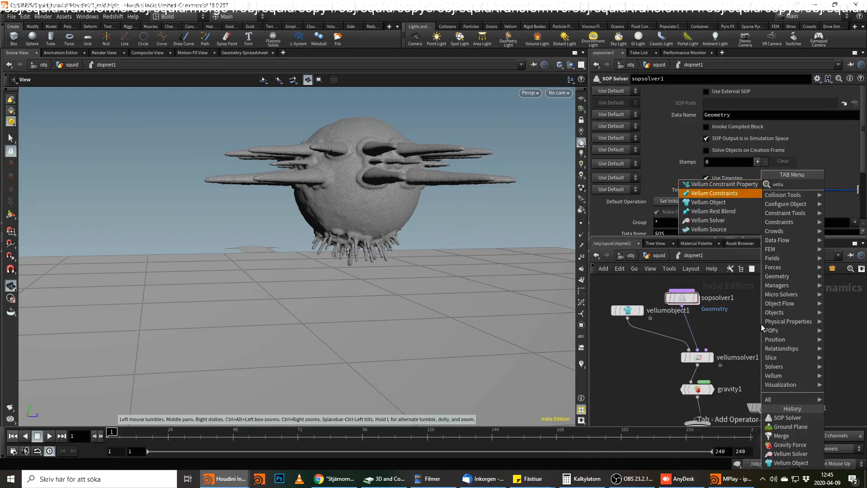
pyautogui.press('Return')
pyautogui.click(753, 311)
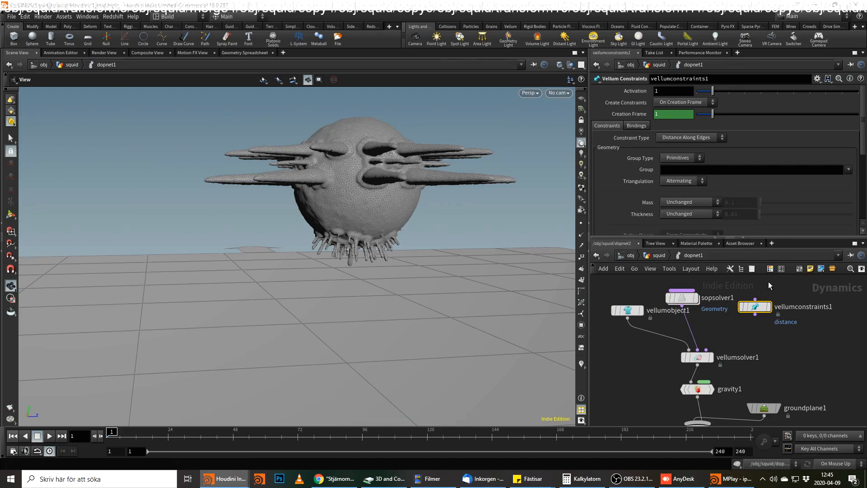
pyautogui.click(755, 314)
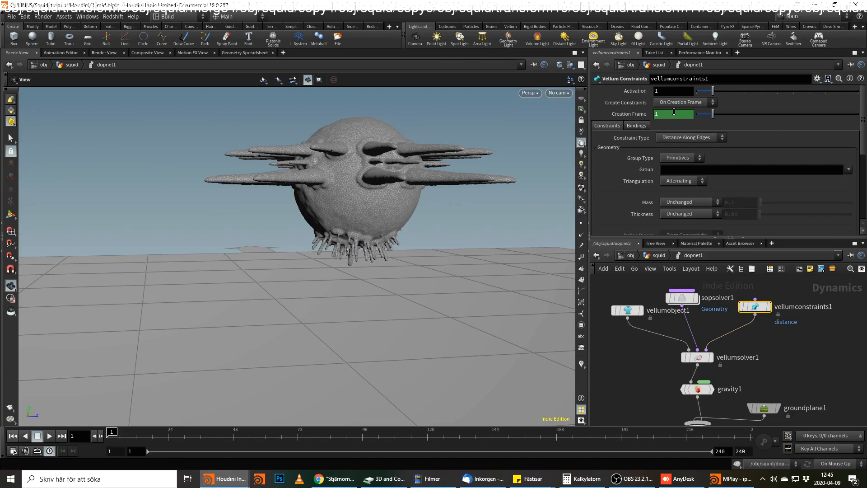
# Set Create Constraints on the Vellum Constraints node to Each Frame and review its constraint types and stretch settings.
pyautogui.click(665, 101)
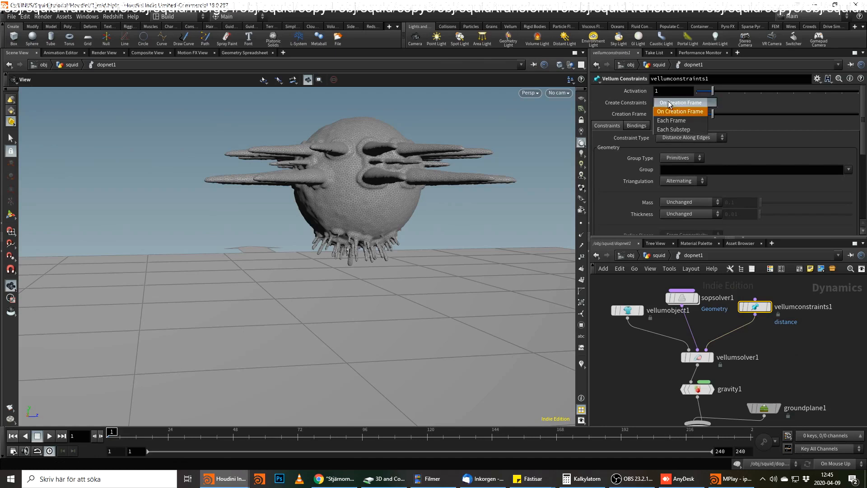
pyautogui.click(682, 120)
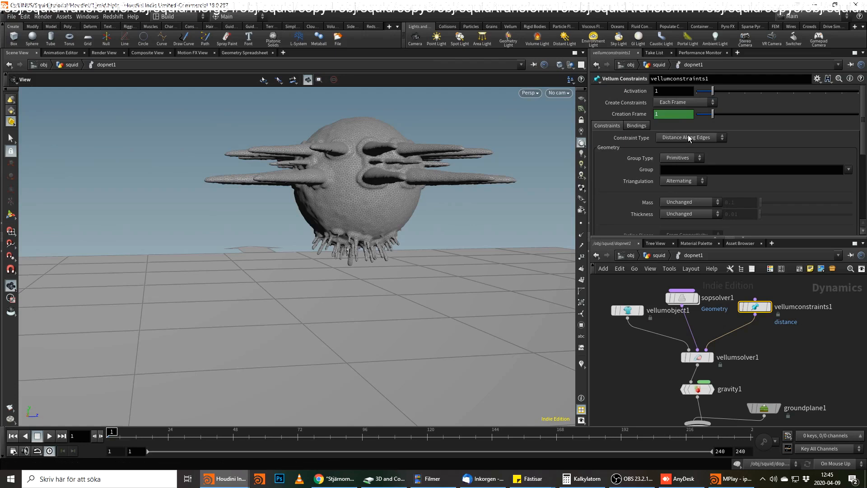
pyautogui.click(688, 137)
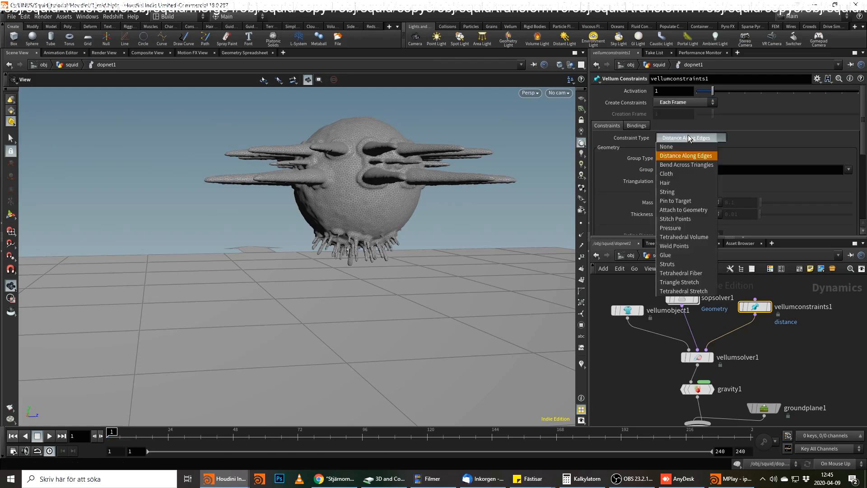
pyautogui.click(688, 137)
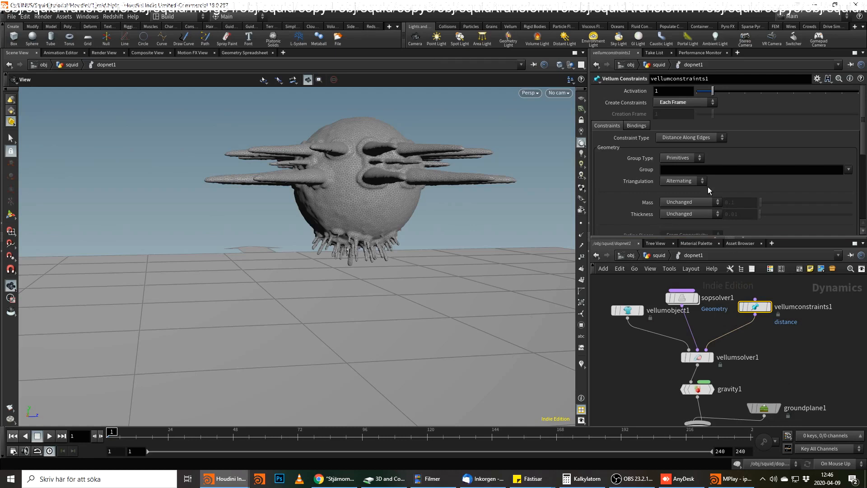
pyautogui.scroll(-7, 708, 190)
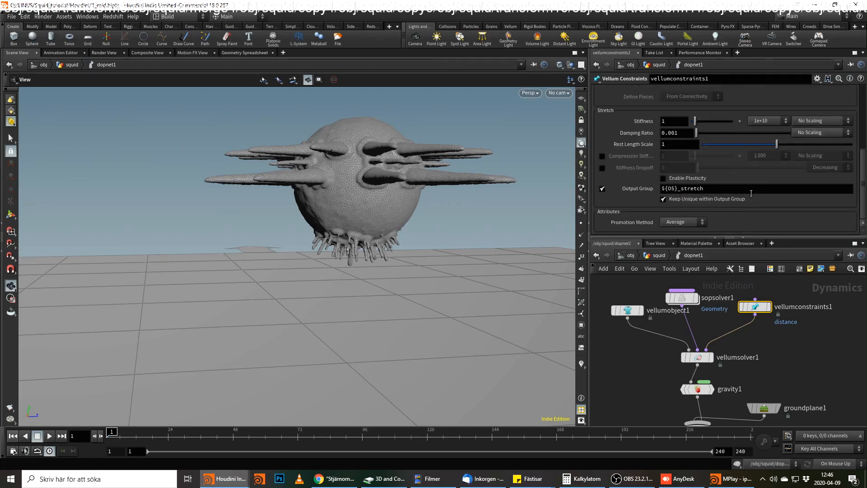
pyautogui.scroll(8, 737, 204)
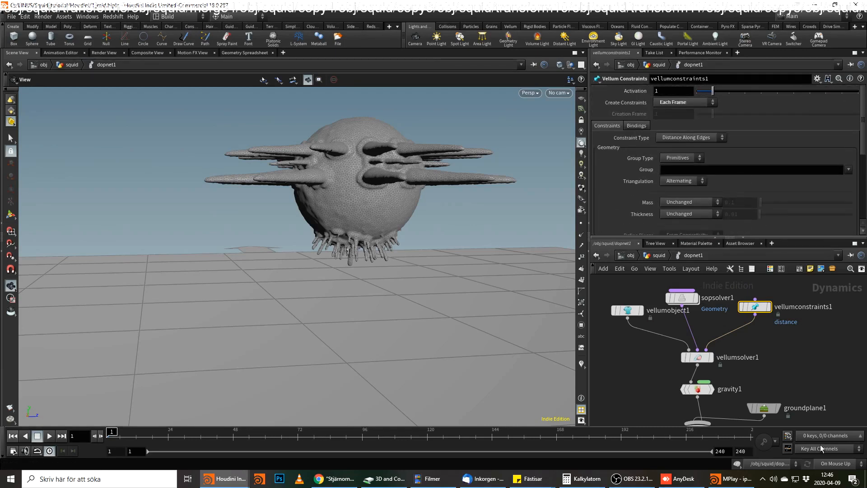
# Go up to the object level and add a grid object beside squid.
pyautogui.press('u')
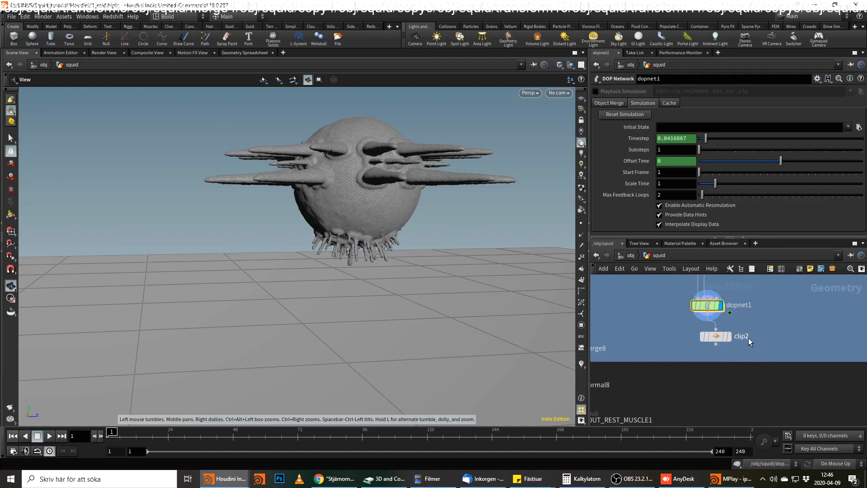
pyautogui.press('u')
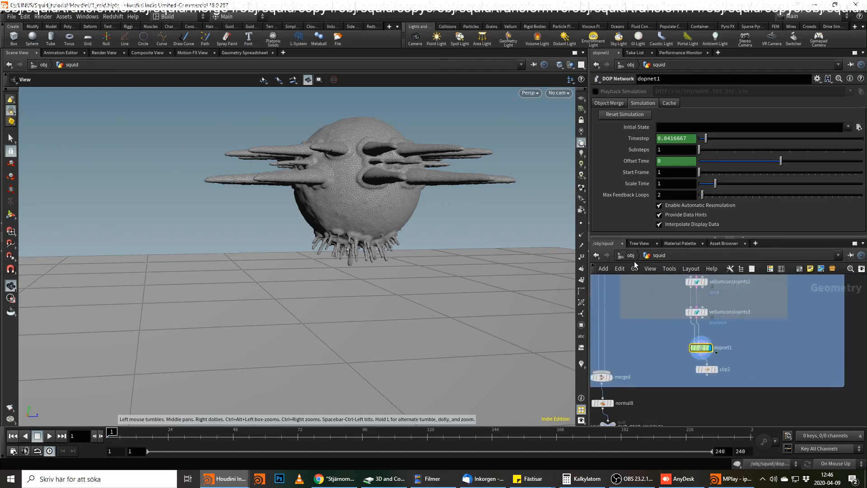
pyautogui.click(711, 338)
pyautogui.press('Tab')
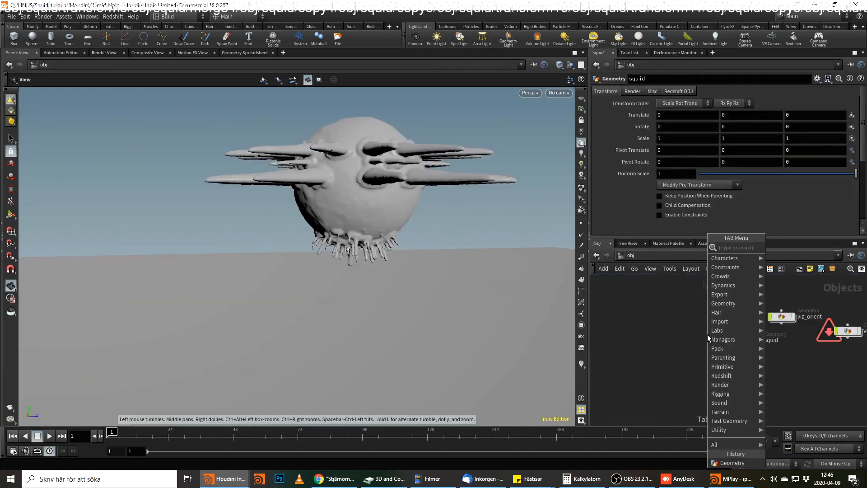
pyautogui.write('grid')
pyautogui.press('Return')
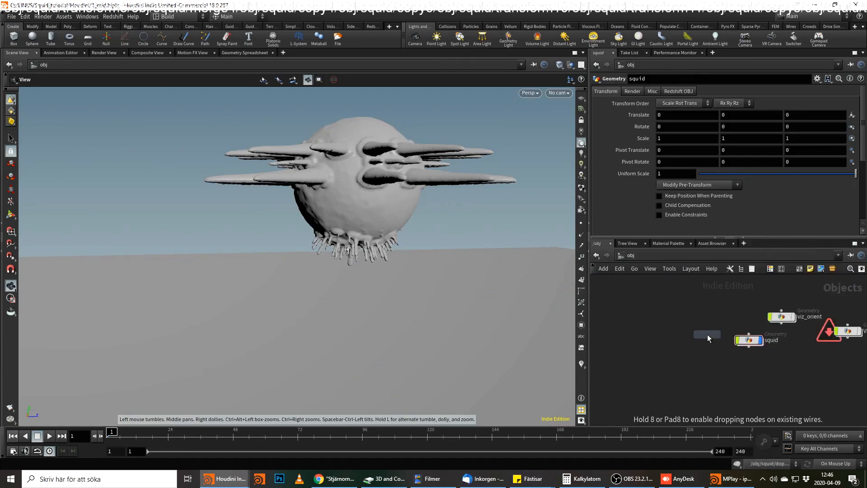
pyautogui.click(690, 340)
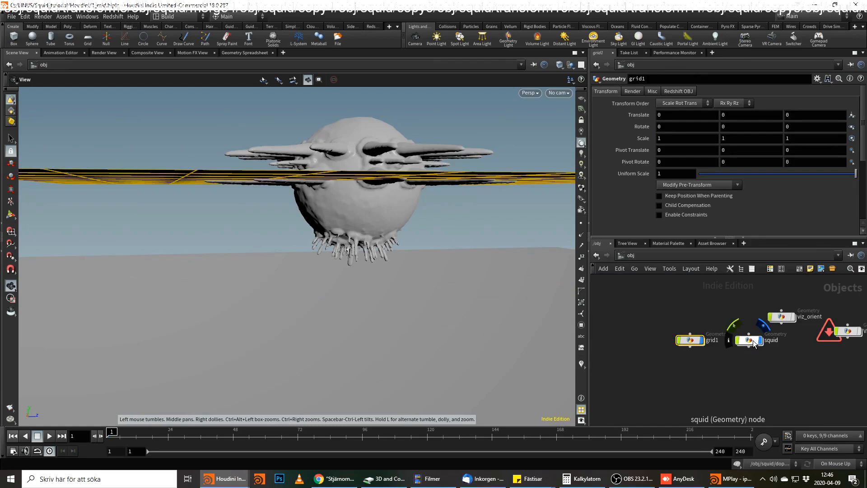
# Set the grid object's Y translation to -1.5 and inspect its placement under the squid.
pyautogui.click(741, 117)
pyautogui.write('-1.5')
pyautogui.press('Return')
pyautogui.moveTo(493, 253); pyautogui.dragTo(402, 226)
pyautogui.moveTo(402, 225); pyautogui.dragTo(284, 252, button='right')
pyautogui.moveTo(285, 251); pyautogui.dragTo(317, 254)
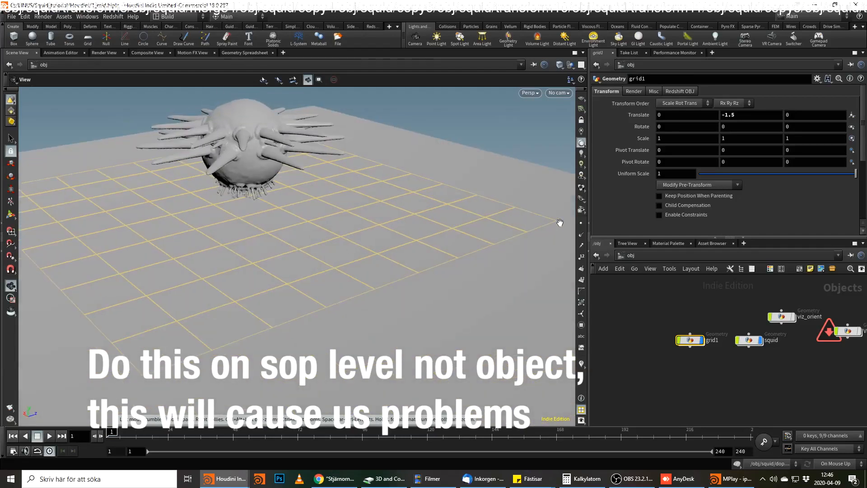
pyautogui.moveTo(275, 210); pyautogui.dragTo(321, 254)
pyautogui.moveTo(321, 253); pyautogui.dragTo(331, 188, button='right')
pyautogui.moveTo(331, 188); pyautogui.dragTo(407, 131)
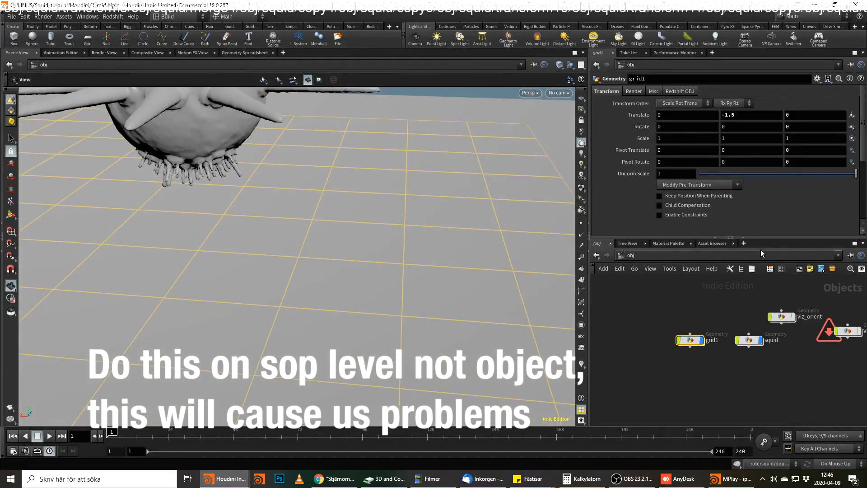
# Enter the grid object and add a null node below its grid node.
pyautogui.doubleClick(690, 339)
pyautogui.press('Tab')
pyautogui.moveTo(747, 369)
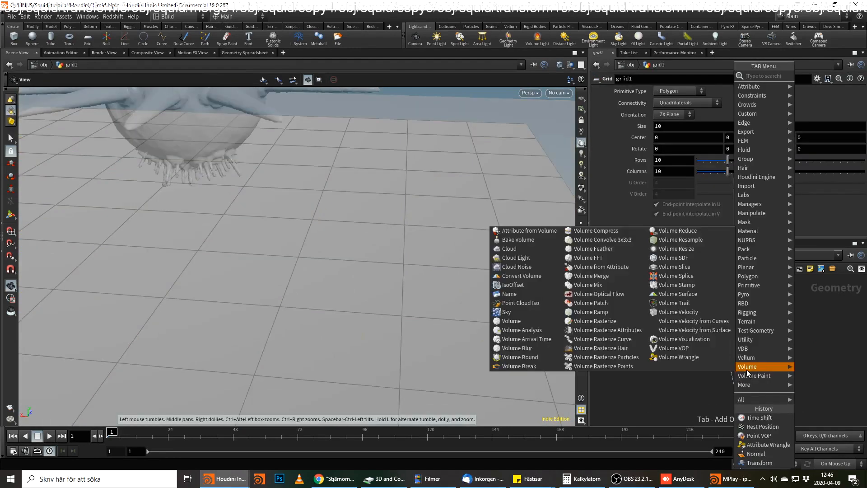
pyautogui.write('ou')
pyautogui.press('BackSpace')
pyautogui.press('BackSpace')
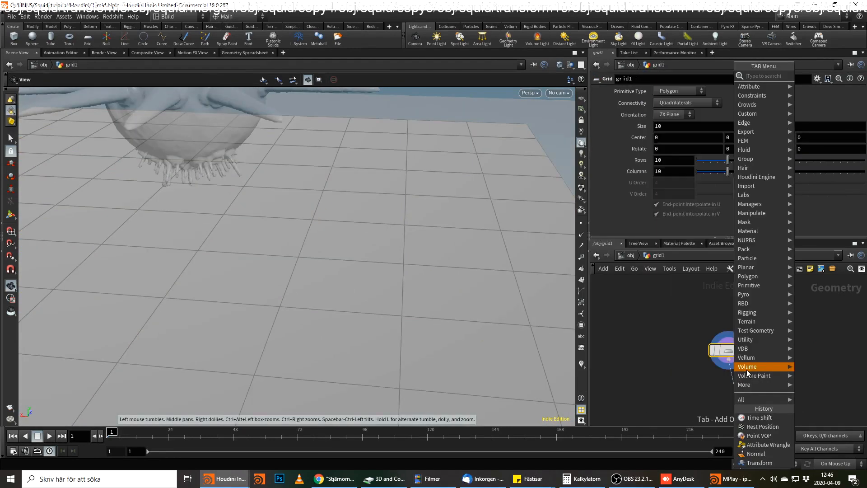
pyautogui.write('null')
pyautogui.press('Return')
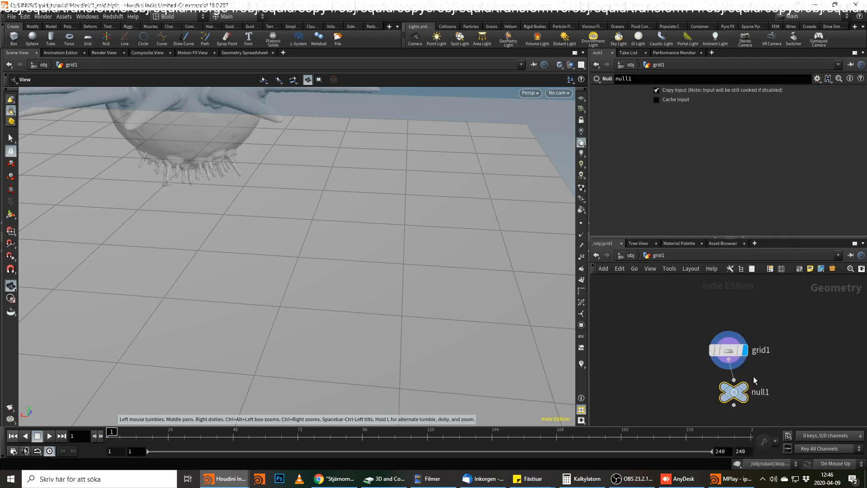
# Rename the null node as OUT_GRID.
pyautogui.doubleClick(760, 392)
pyautogui.write('OU')
pyautogui.write('T_FR')
pyautogui.write('GRID')
pyautogui.press('Return')
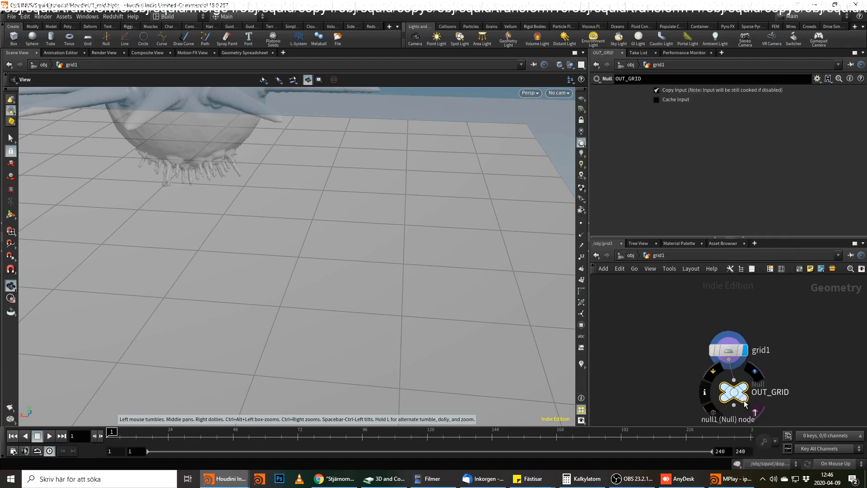
# Return to dopnet1 inside squid and set the constraint type of vellumconstraints1 to Attach to Geometry.
pyautogui.click(625, 256)
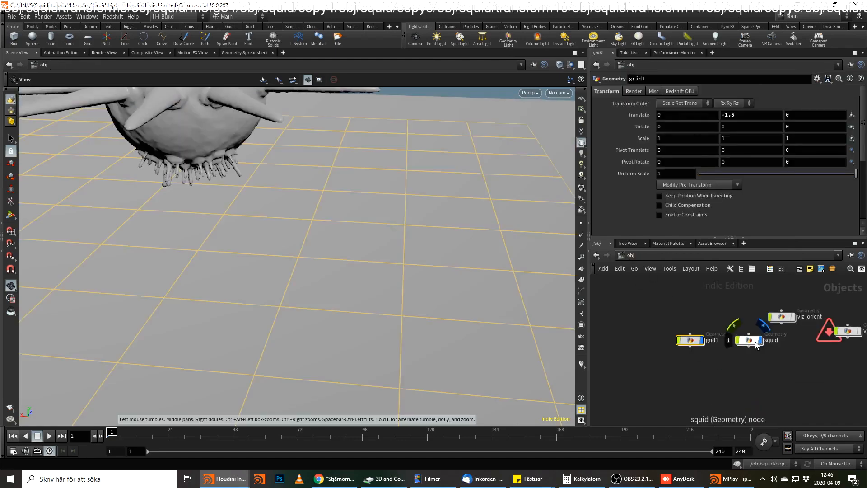
pyautogui.doubleClick(751, 342)
pyautogui.doubleClick(698, 350)
pyautogui.click(755, 307)
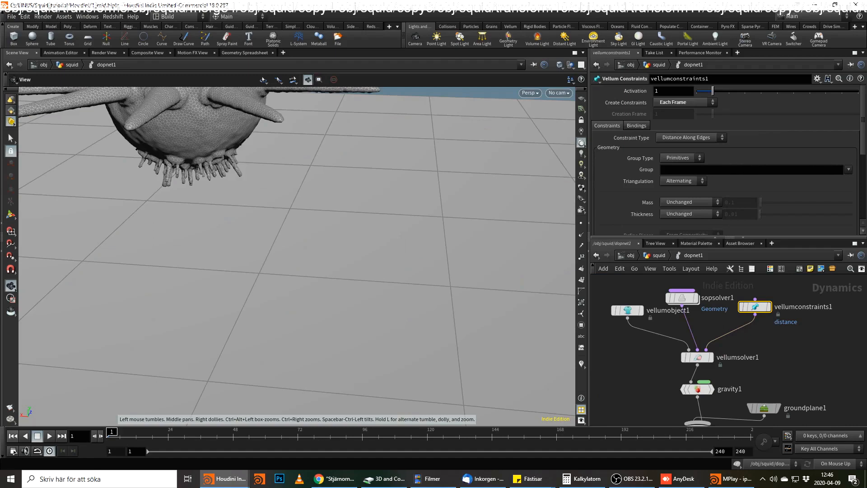
pyautogui.click(692, 135)
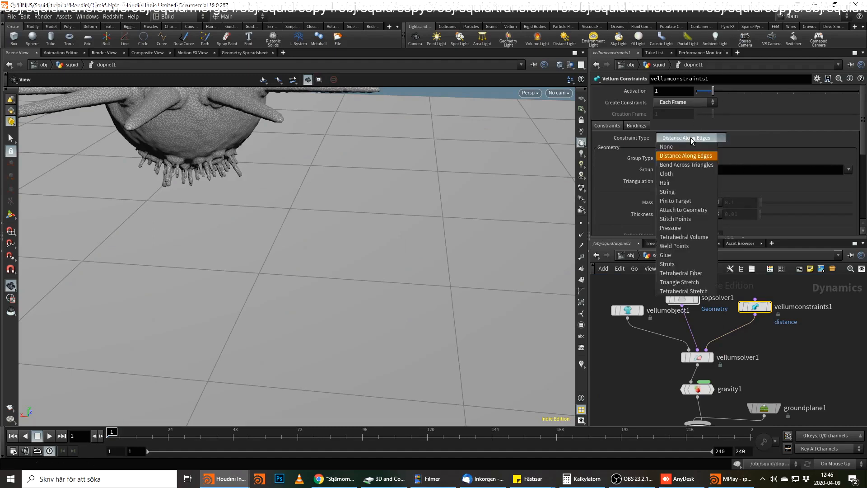
pyautogui.click(693, 209)
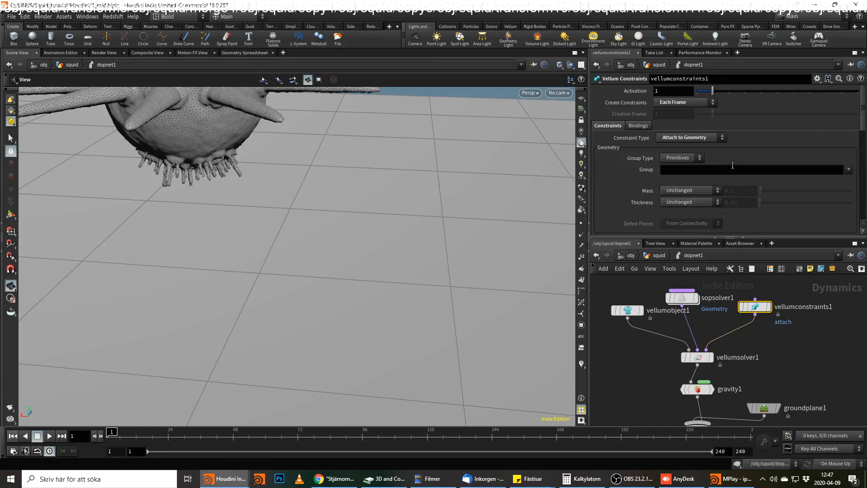
# Set the constraint's group type to Points and choose skin_fat_suckers as its group.
pyautogui.click(664, 157)
pyautogui.click(676, 165)
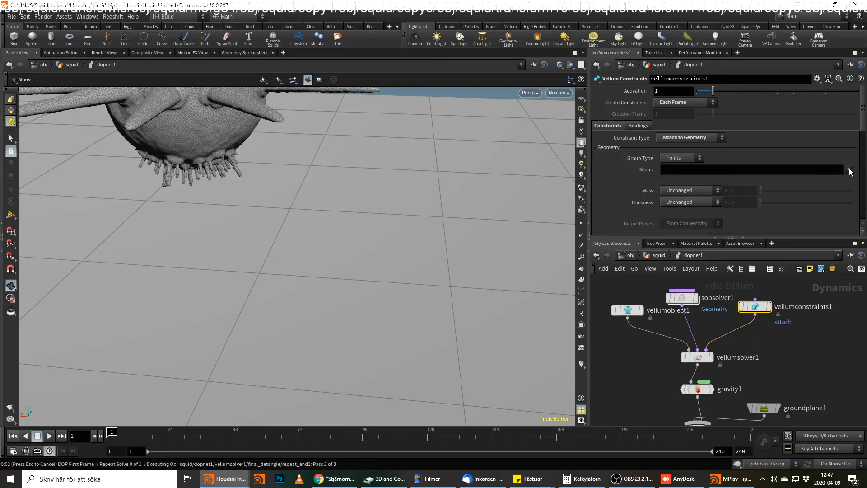
pyautogui.click(848, 170)
pyautogui.click(769, 200)
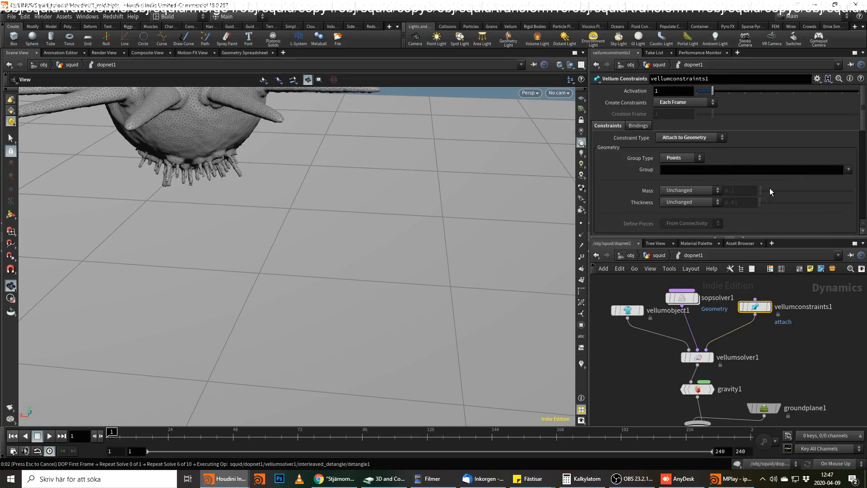
# Set both Mass and Thickness of the constraint to Calculate Uniform, undoing the accidental density change.
pyautogui.click(701, 192)
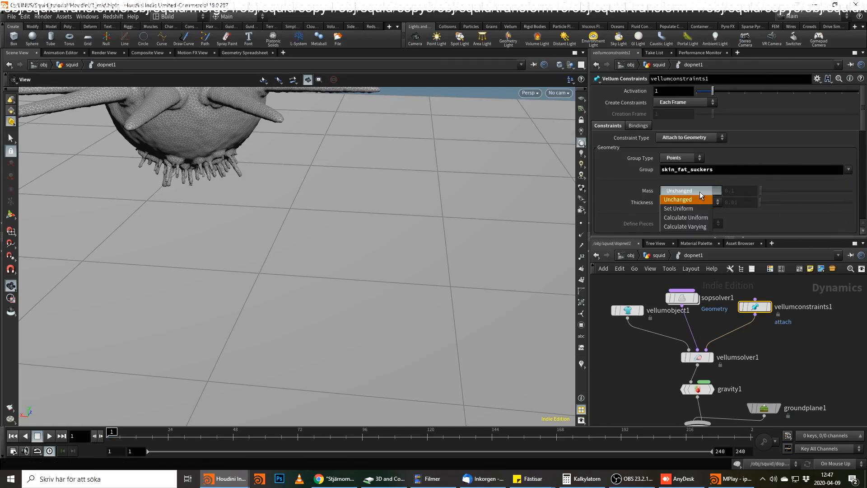
pyautogui.click(702, 218)
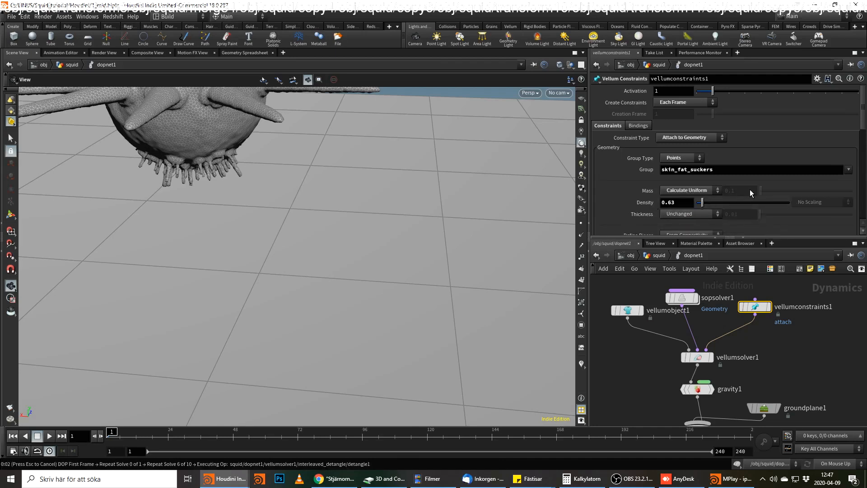
pyautogui.press('Escape')
pyautogui.hotkey('ctrl', 'z')
pyautogui.click(685, 215)
pyautogui.click(686, 241)
# Set the target path of vellumconstraints1 to /obj/grid1/OUT_GRID.
pyautogui.scroll(-3, 755, 179)
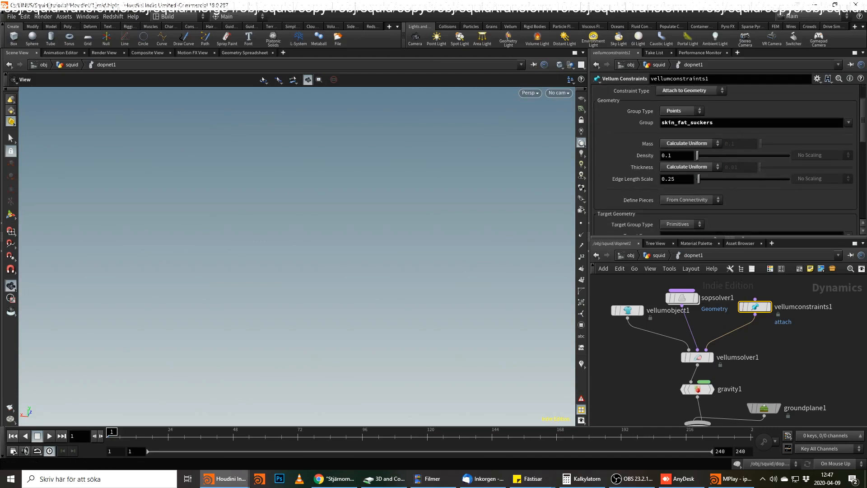
pyautogui.scroll(-3, 728, 192)
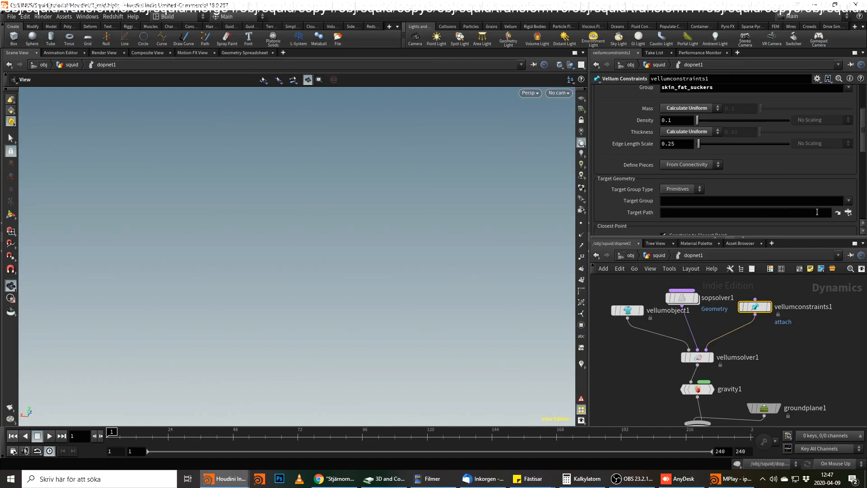
pyautogui.click(848, 212)
pyautogui.scroll(-3, 786, 174)
pyautogui.scroll(10, 786, 174)
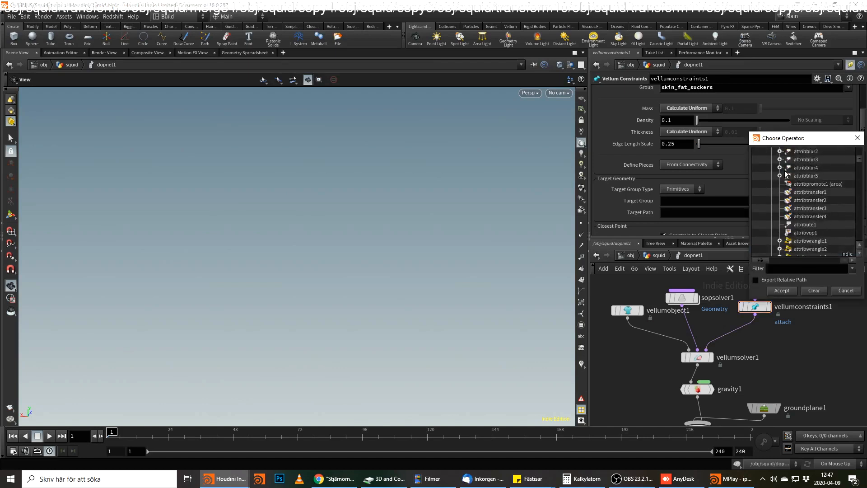
pyautogui.click(772, 184)
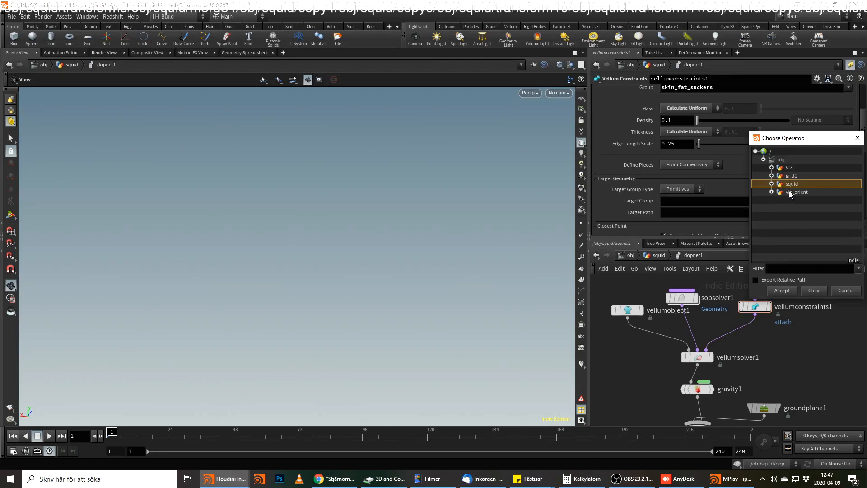
pyautogui.click(772, 176)
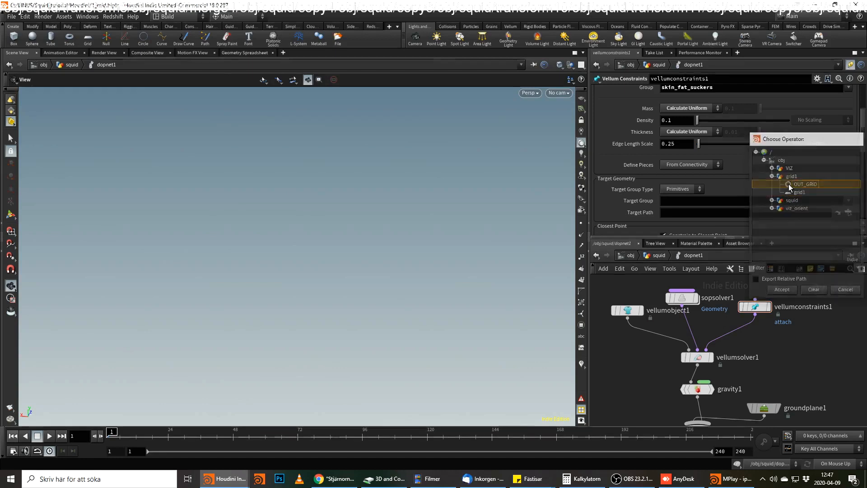
pyautogui.doubleClick(788, 184)
# Enable Max Distance with a value of 0.01 and Sliding Rate with a value of 0.1 for the constraint.
pyautogui.scroll(-3, 731, 194)
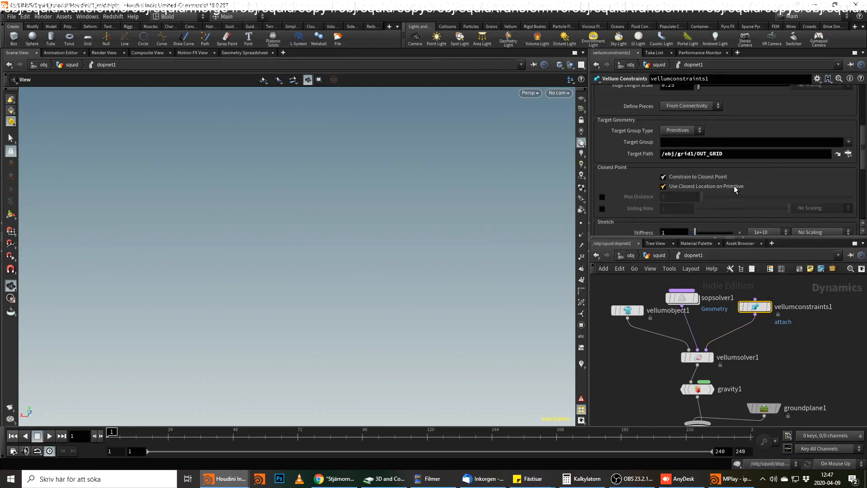
pyautogui.click(602, 197)
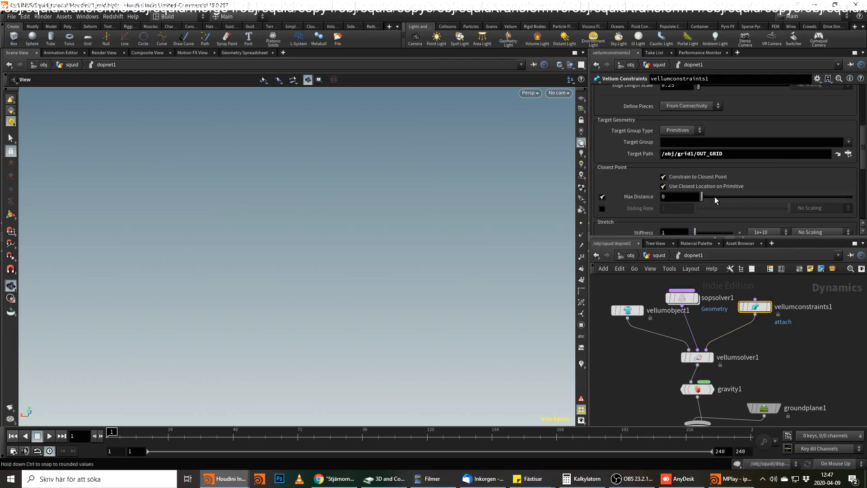
pyautogui.click(680, 198)
pyautogui.write('.01')
pyautogui.press('Return')
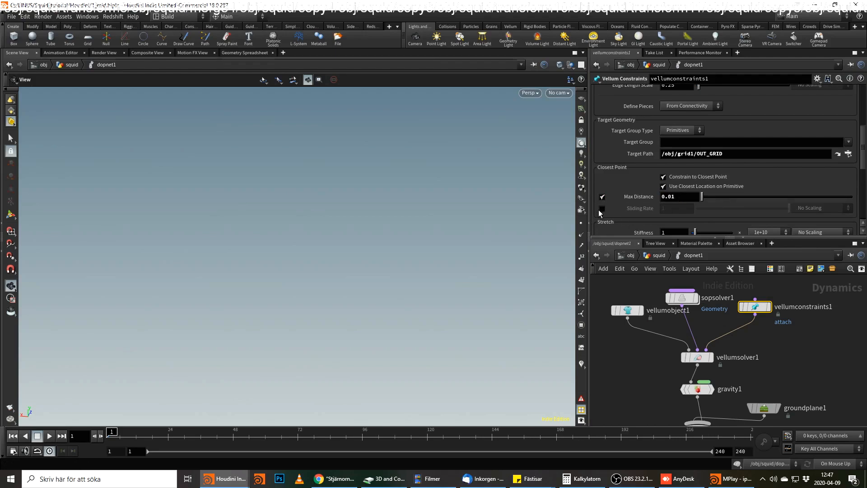
pyautogui.click(603, 209)
pyautogui.write('.1')
pyautogui.press('Return')
pyautogui.scroll(-3, 691, 167)
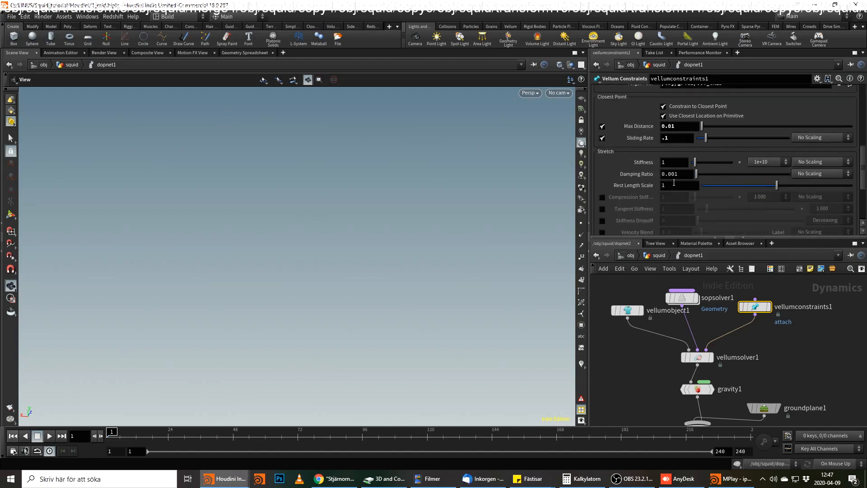
# Set the constraint's stretch stiffness to 5 with a multiplier of 0.1.
pyautogui.click(773, 163)
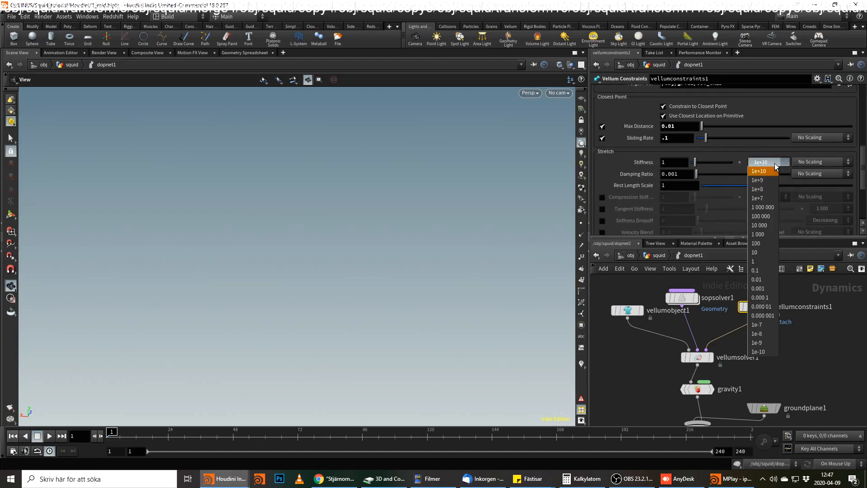
pyautogui.click(770, 270)
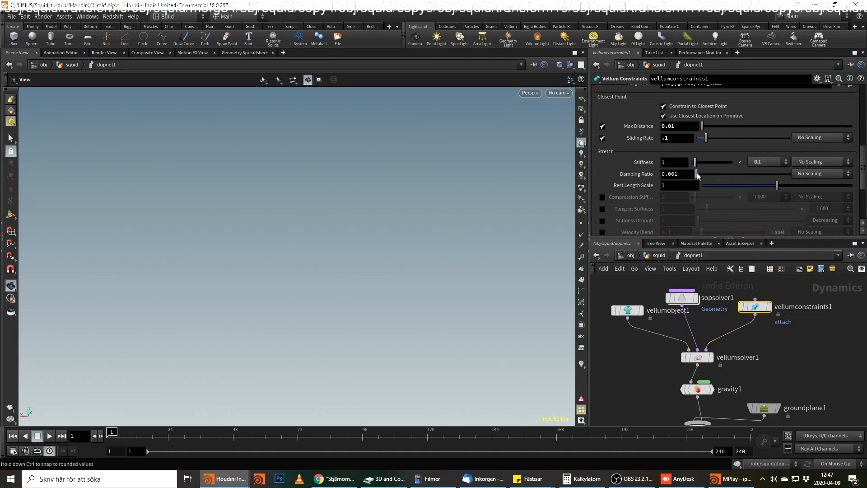
pyautogui.moveTo(673, 163); pyautogui.dragTo(625, 165)
pyautogui.write('5')
pyautogui.press('Return')
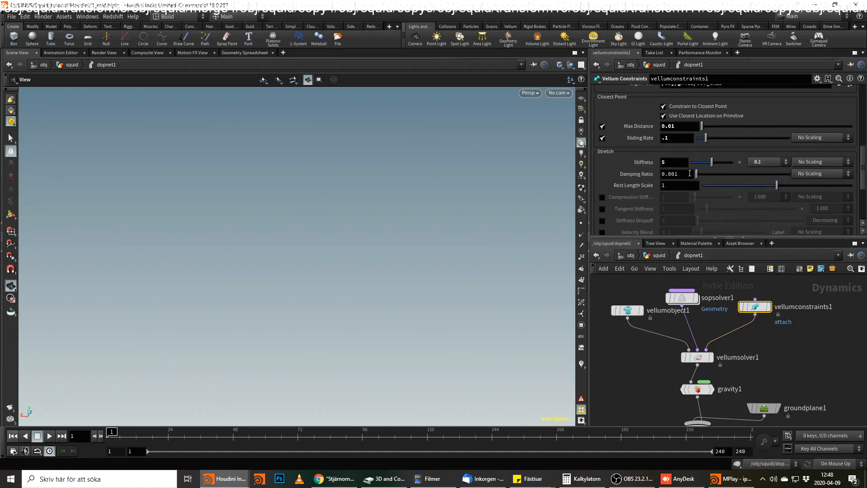
# Set the stretch stiffness to Scale by Attribute, using the attribute suck.
pyautogui.click(812, 162)
pyautogui.click(821, 181)
pyautogui.moveTo(725, 168); pyautogui.dragTo(598, 156)
pyautogui.write('mask')
pyautogui.press('Return')
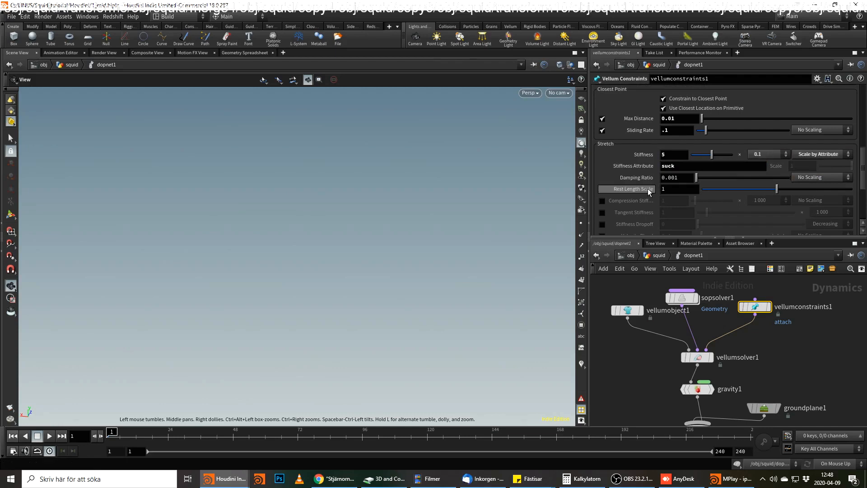
# Enable the constraint's breaking threshold and set it to 1e-05.
pyautogui.scroll(-3, 647, 190)
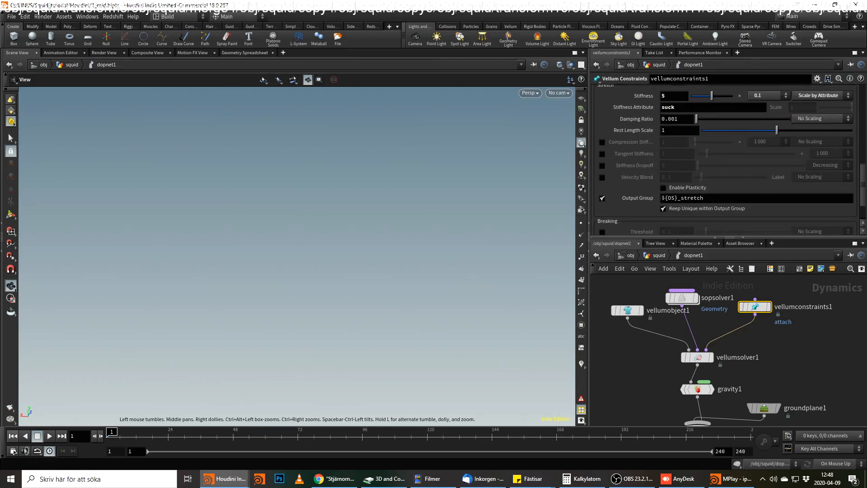
pyautogui.scroll(-2, 615, 196)
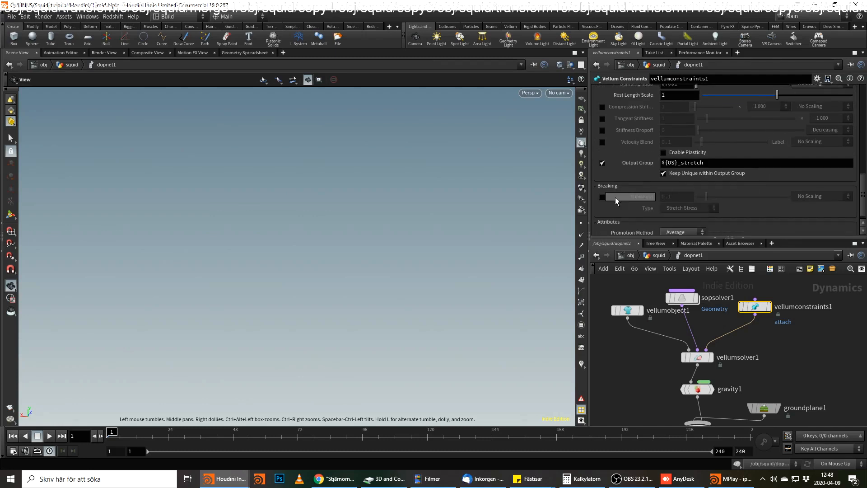
pyautogui.click(602, 197)
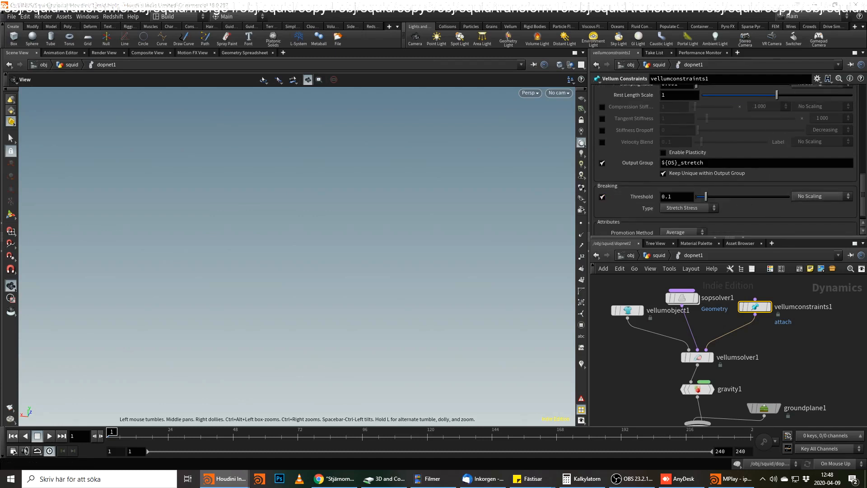
pyautogui.moveTo(685, 197); pyautogui.dragTo(619, 197)
pyautogui.click(666, 199)
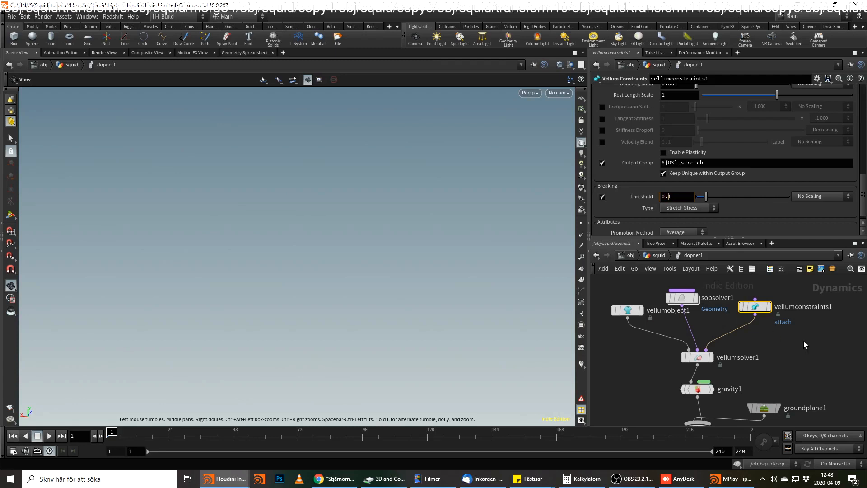
pyautogui.write('0000')
pyautogui.press('Return')
pyautogui.moveTo(627, 198); pyautogui.dragTo(630, 197, button='middle')
pyautogui.click(676, 197)
pyautogui.press('BackSpace')
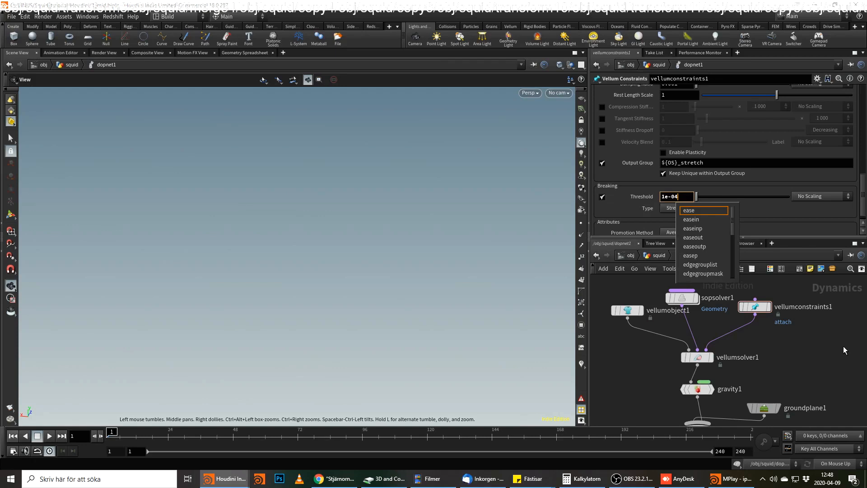
pyautogui.write('5')
pyautogui.press('Return')
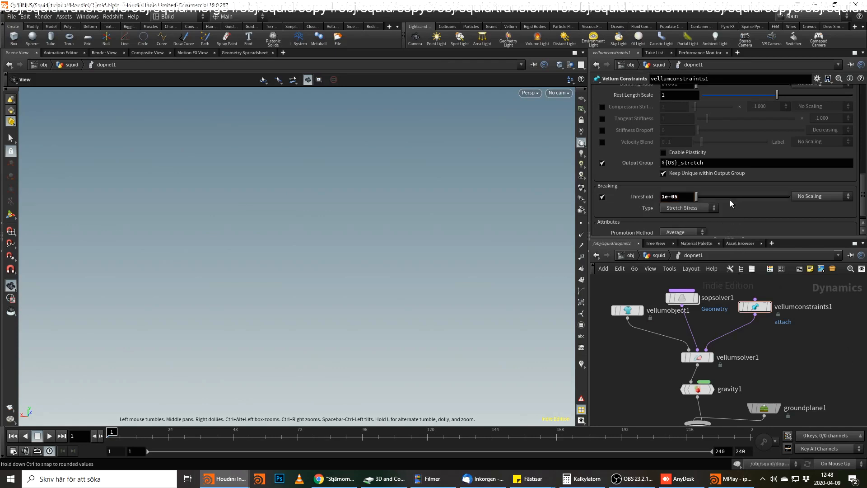
pyautogui.scroll(-1, 729, 200)
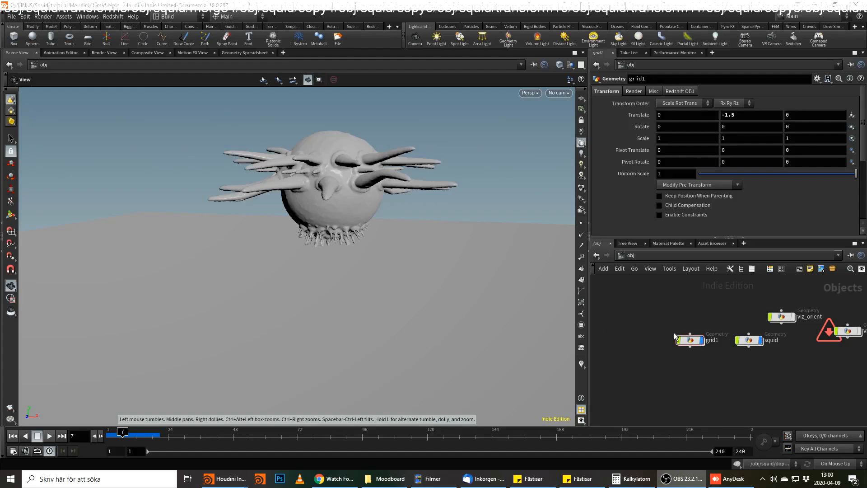
# Undo the Y translation of the grid1 object and set the Y center of the grid node inside it to -1.5.
pyautogui.click(685, 340)
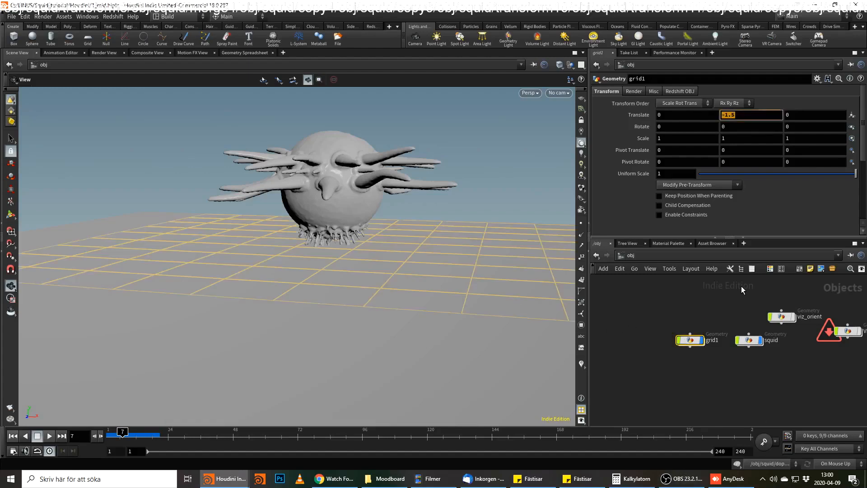
pyautogui.hotkey('ctrl', 'z')
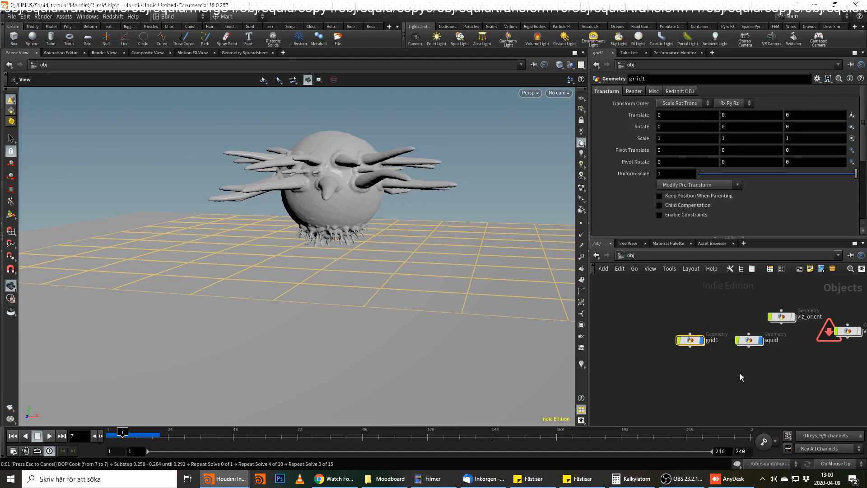
pyautogui.doubleClick(694, 341)
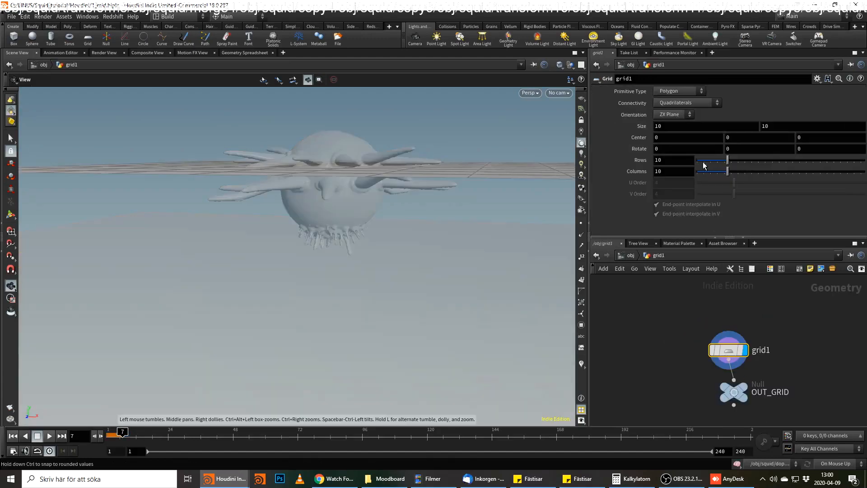
pyautogui.moveTo(741, 136); pyautogui.dragTo(701, 146)
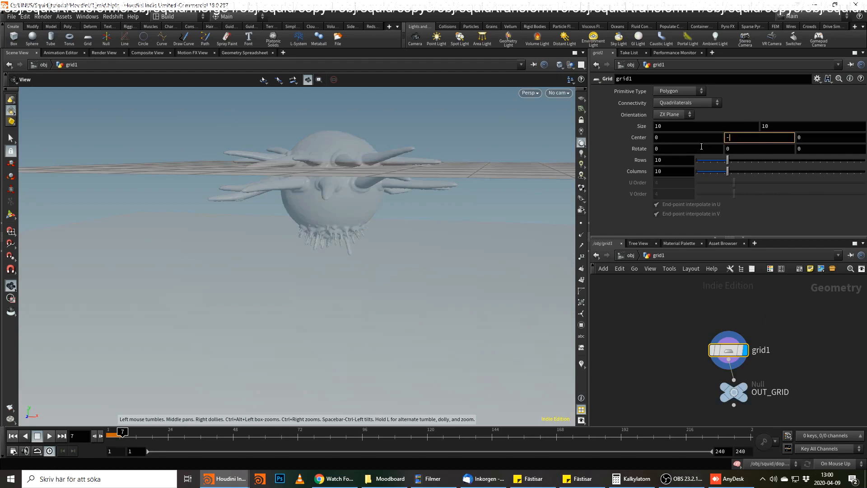
pyautogui.press('Return')
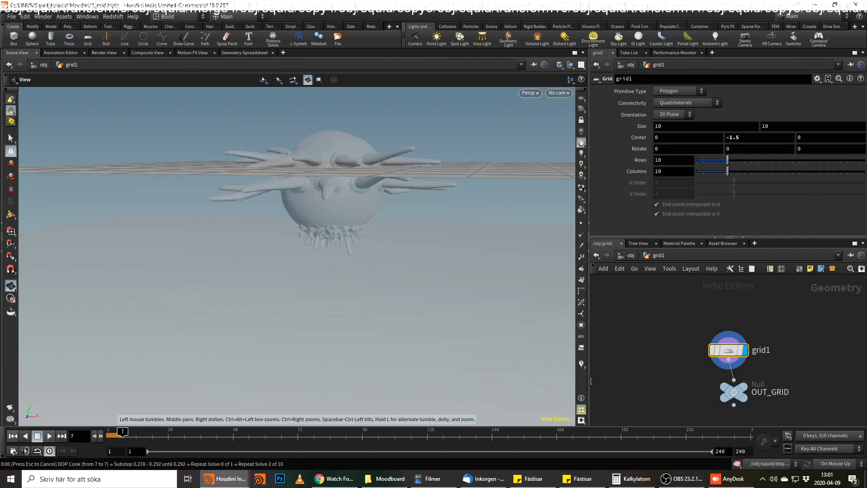
# Rewind the timeline to frame 1 and go from the object level into the squid network.
pyautogui.click(16, 436)
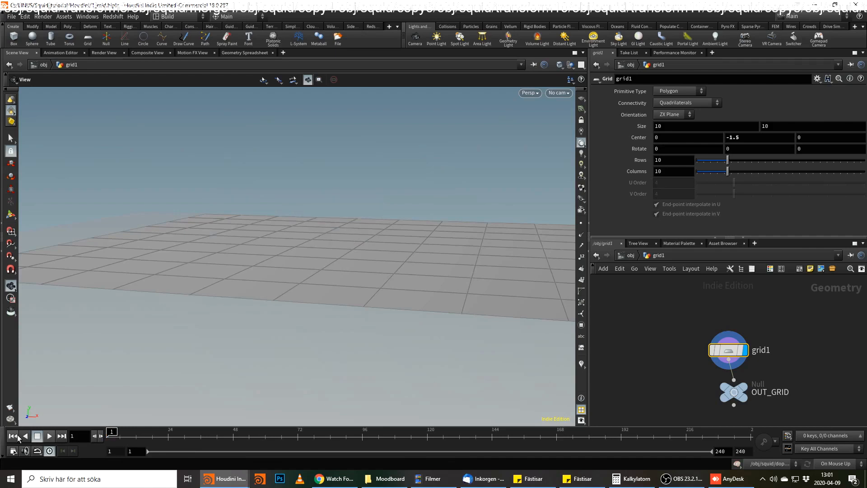
pyautogui.click(628, 256)
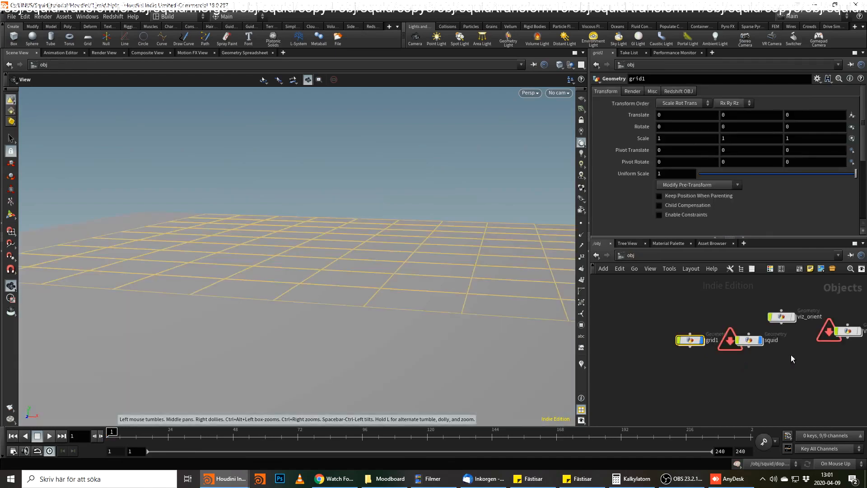
pyautogui.click(749, 339)
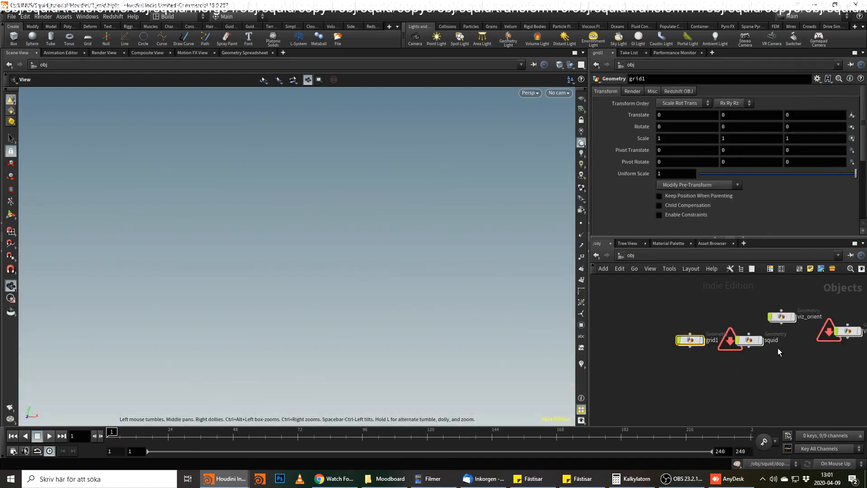
pyautogui.doubleClick(750, 340)
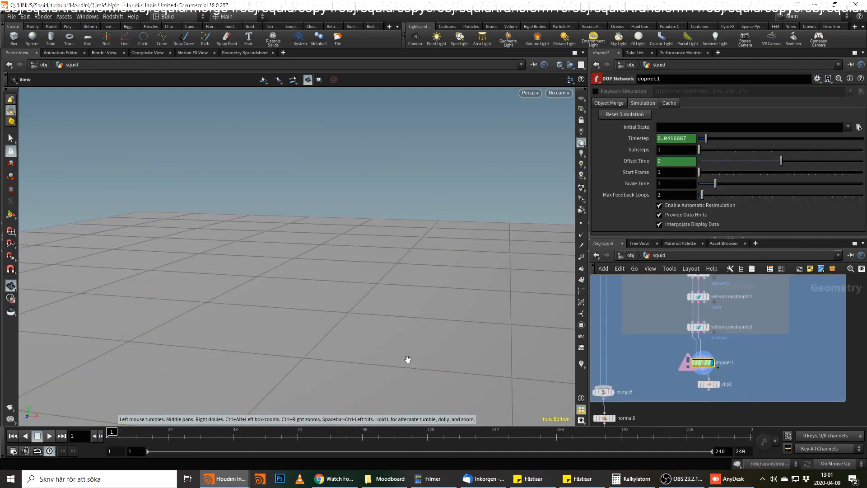
# Frame the squid and ground grid in the view and play the simulation flipbook in MPlay.
pyautogui.moveTo(391, 285); pyautogui.dragTo(361, 301)
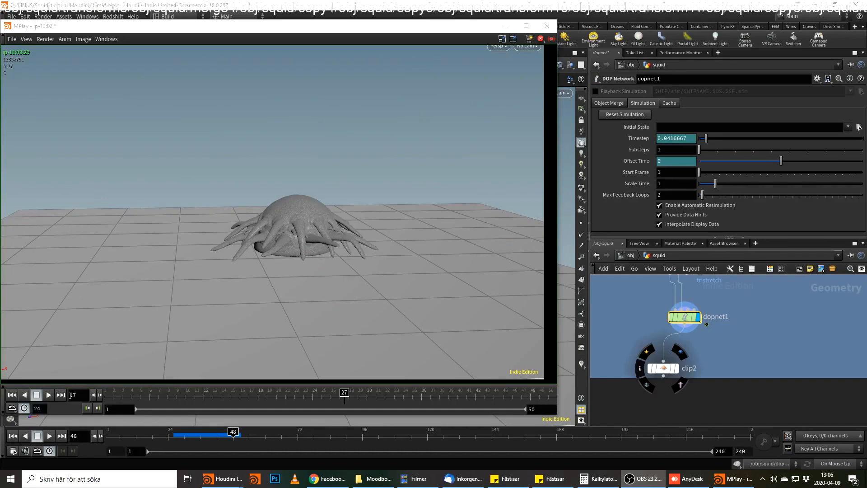
pyautogui.click(49, 394)
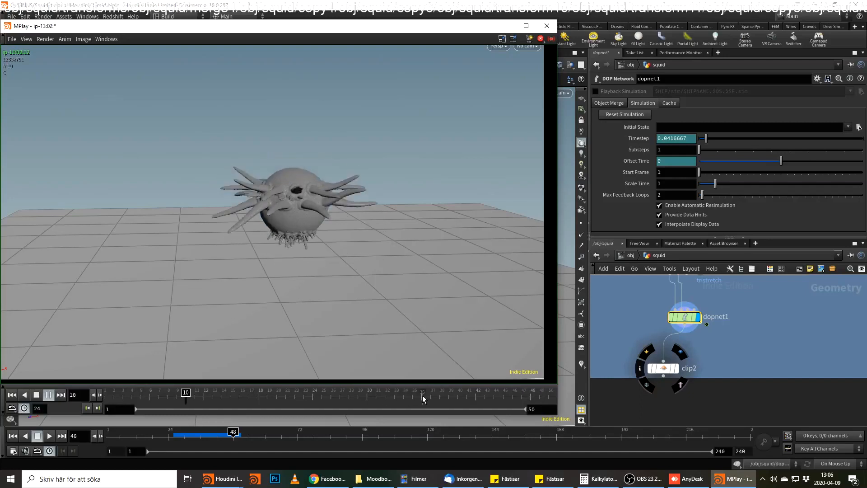
# Add a Vellum I/O node after dopnet1 in the squid network, alongside clip2.
pyautogui.click(707, 345)
pyautogui.press('Tab')
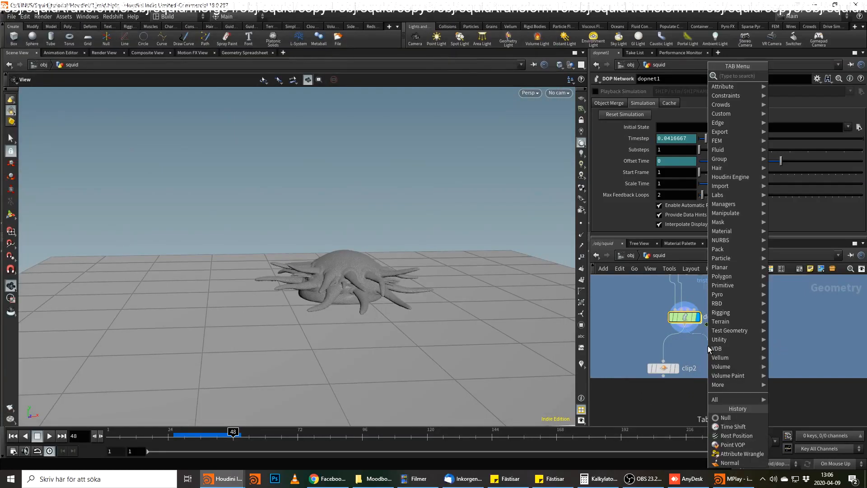
pyautogui.write('vell')
pyautogui.write('umio')
pyautogui.press('Return')
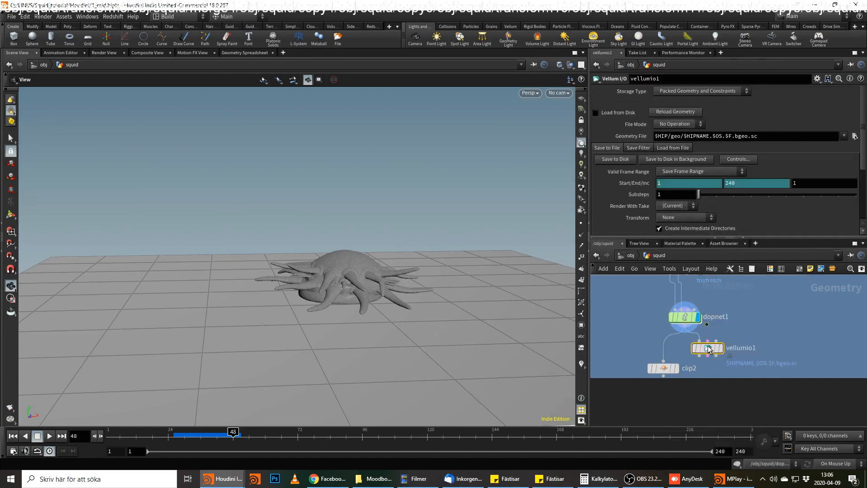
# Connect a Null node to the output of vellumio1.
pyautogui.click(708, 355)
pyautogui.click(724, 398)
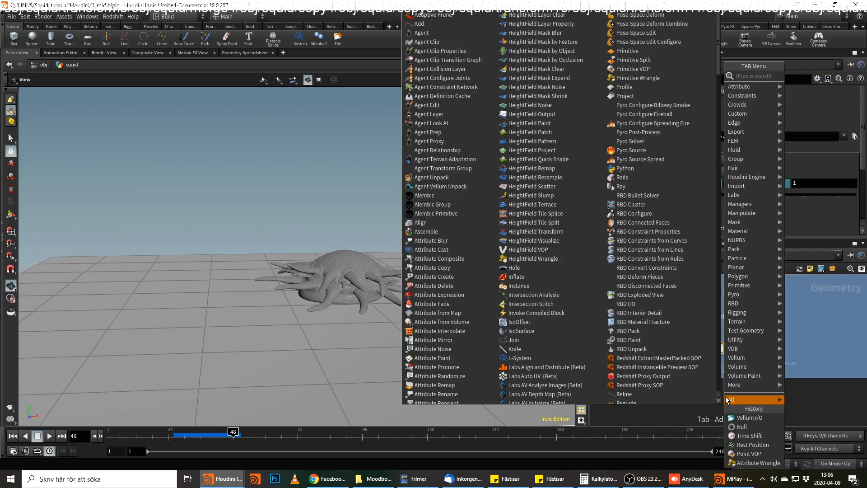
pyautogui.write('nu')
pyautogui.press('Return')
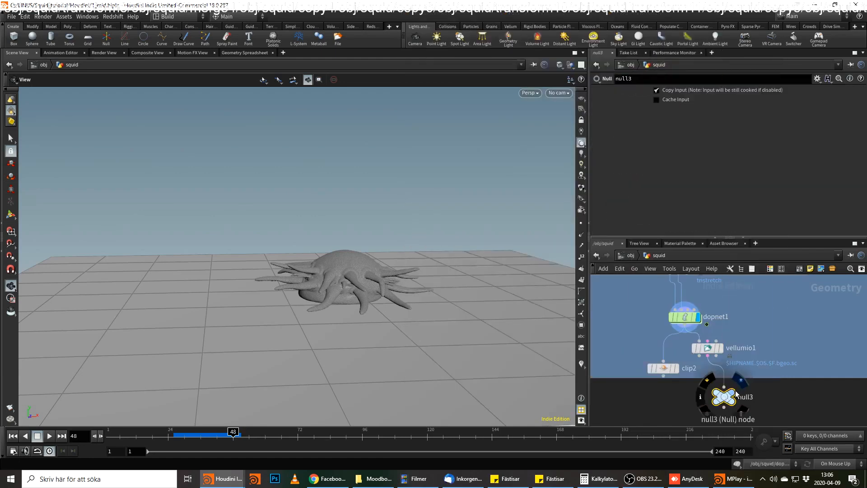
# Inspect the displayed Null's info with dopnet1 rewired into vellumio1, and detach vellumio1 from dopnet1.
pyautogui.click(740, 381)
pyautogui.middleClick(724, 397)
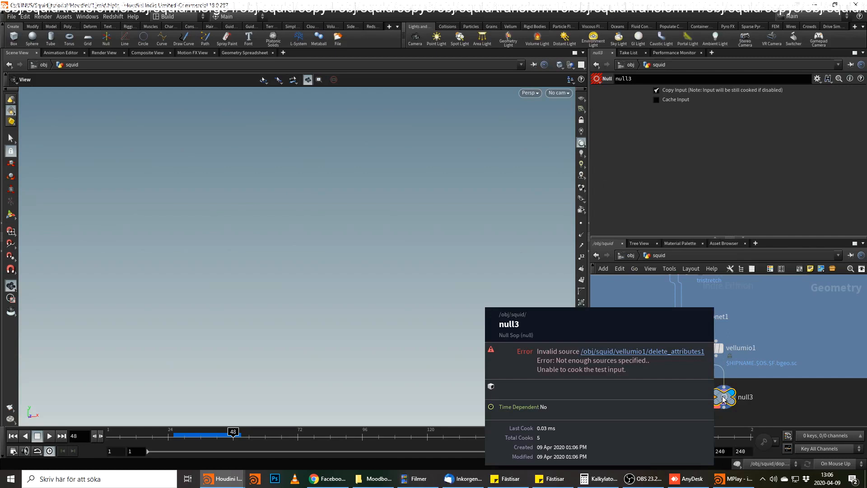
pyautogui.click(709, 341)
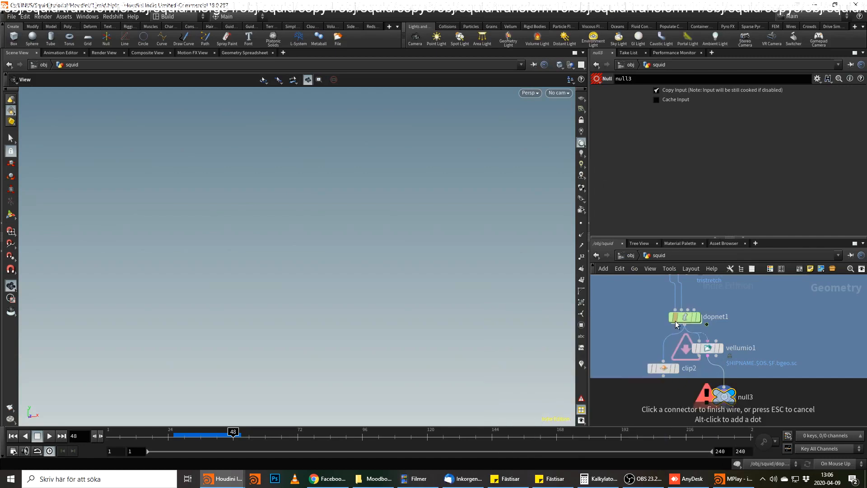
pyautogui.click(685, 325)
pyautogui.middleClick(724, 401)
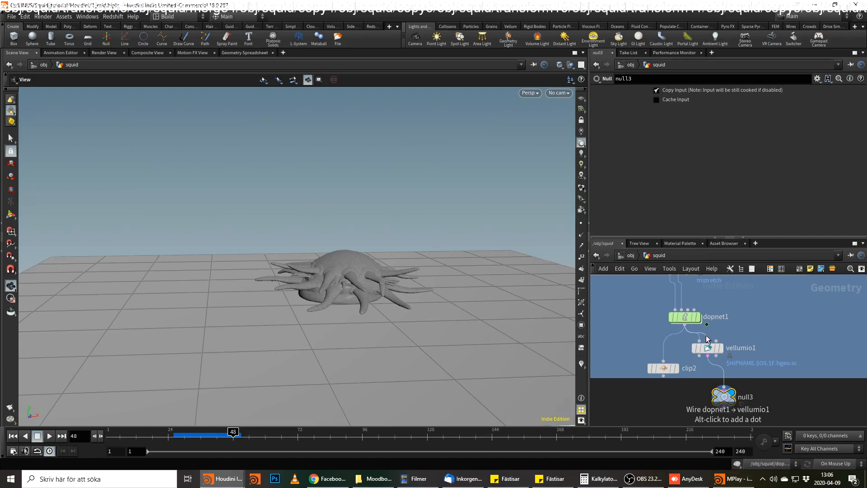
pyautogui.moveTo(715, 352); pyautogui.dragTo(751, 373)
pyautogui.press('Delete')
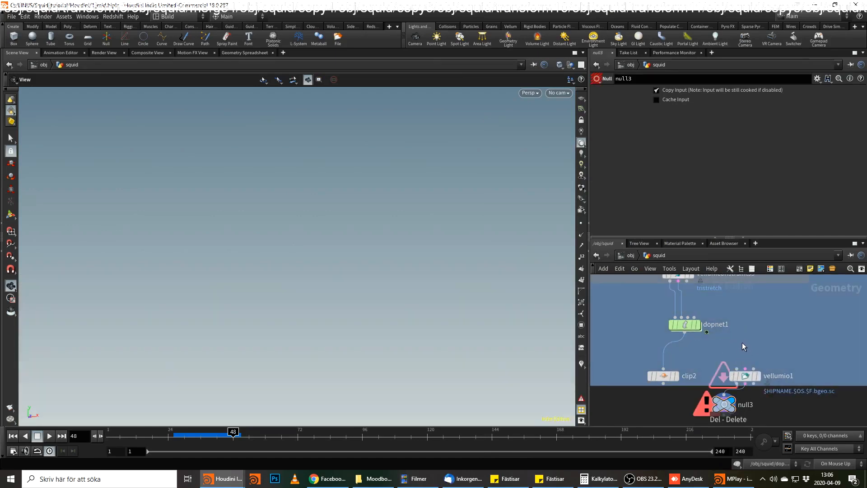
# Add a Dop I/O node beside dopnet1 and set its DOP Network to ../dopnet1.
pyautogui.press('Tab')
pyautogui.write('do')
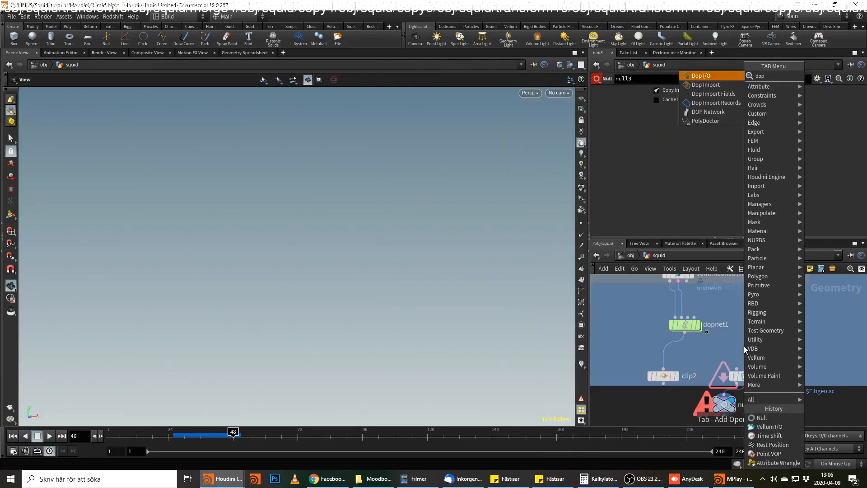
pyautogui.press('Return')
pyautogui.click(740, 345)
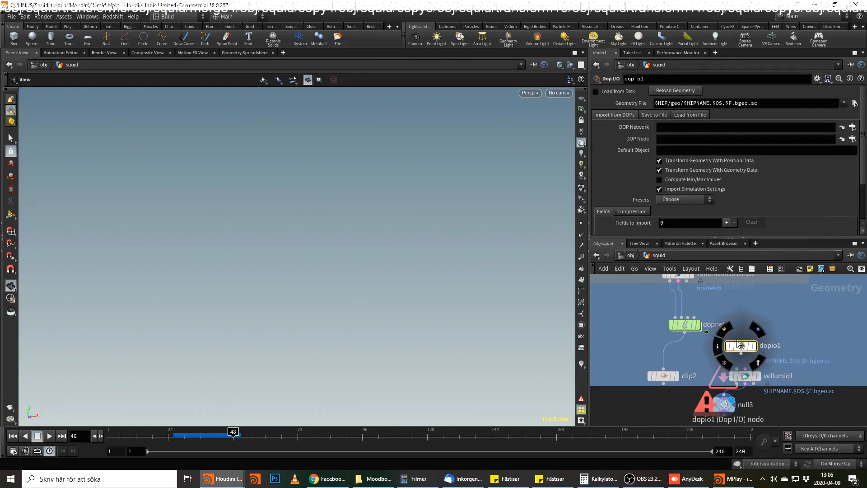
pyautogui.moveTo(685, 324); pyautogui.dragTo(684, 132)
# Add one import entry to dopio1 with object * and field Geometry, and display the node.
pyautogui.click(726, 199)
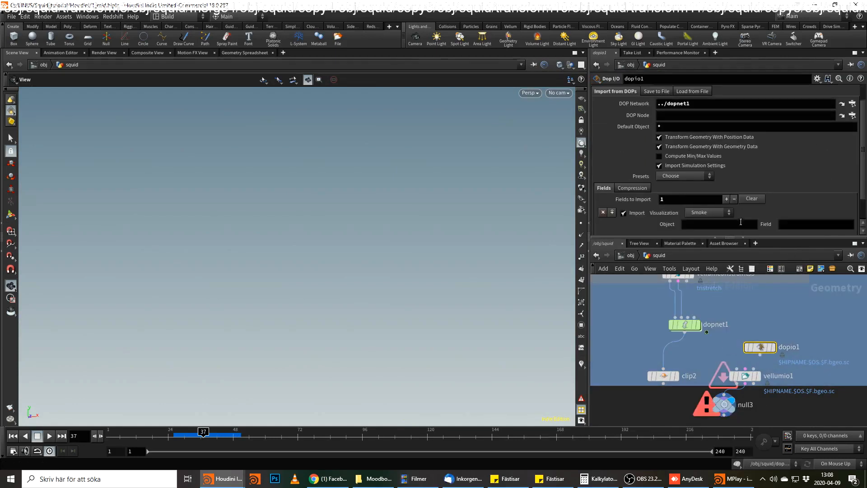
pyautogui.click(738, 226)
pyautogui.press('Tab')
pyautogui.write('Geomat')
pyautogui.press('BackSpace')
pyautogui.press('BackSpace')
pyautogui.write('etry')
pyautogui.press('Return')
pyautogui.click(733, 224)
pyautogui.middleClick(763, 348)
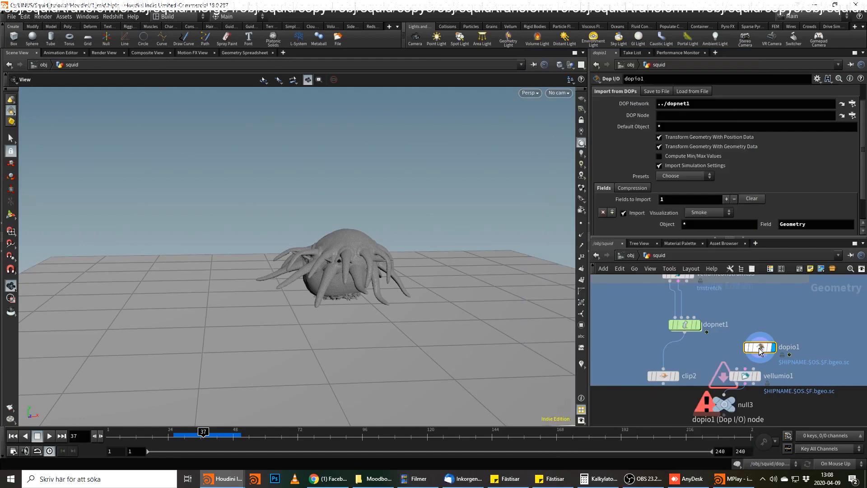
# Restrict dopio1's import object to vel* and check the node's info.
pyautogui.moveTo(761, 348); pyautogui.dragTo(763, 332)
pyautogui.moveTo(686, 225); pyautogui.dragTo(634, 227)
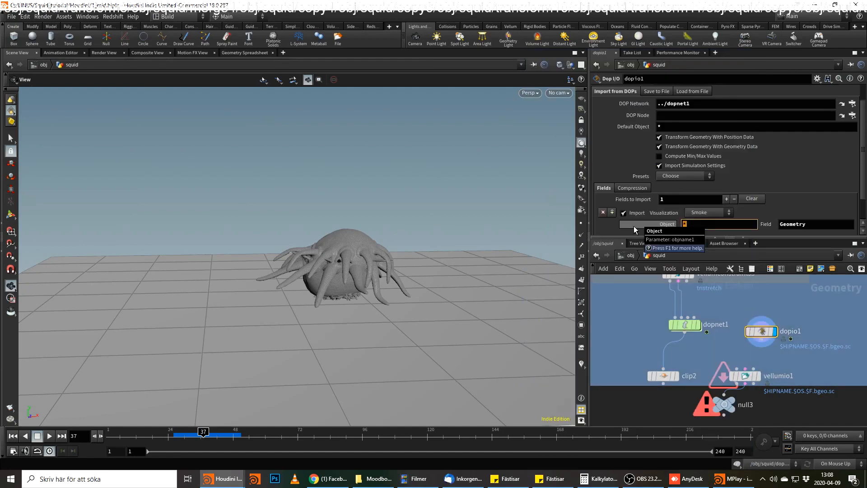
pyautogui.write('vel*')
pyautogui.press('Return')
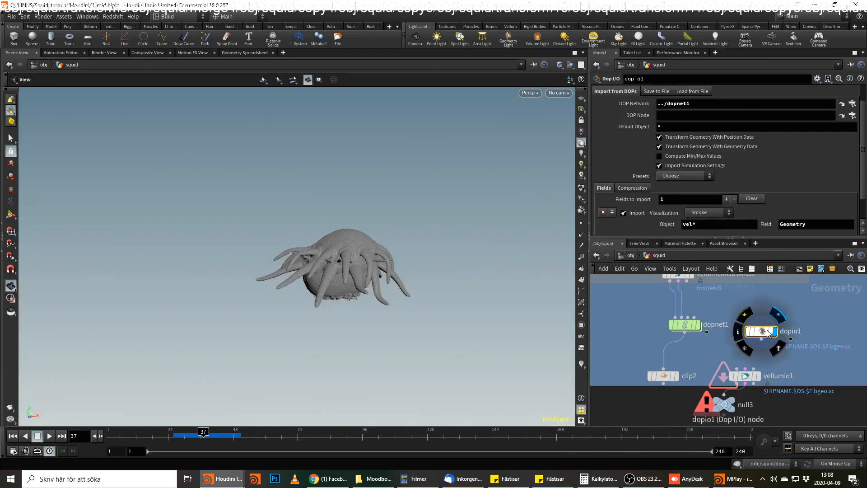
pyautogui.middleClick(767, 332)
# Duplicate dopio1 and set the copy's import field to CollisionGeometry.
pyautogui.moveTo(817, 332); pyautogui.dragTo(781, 334, button='middle')
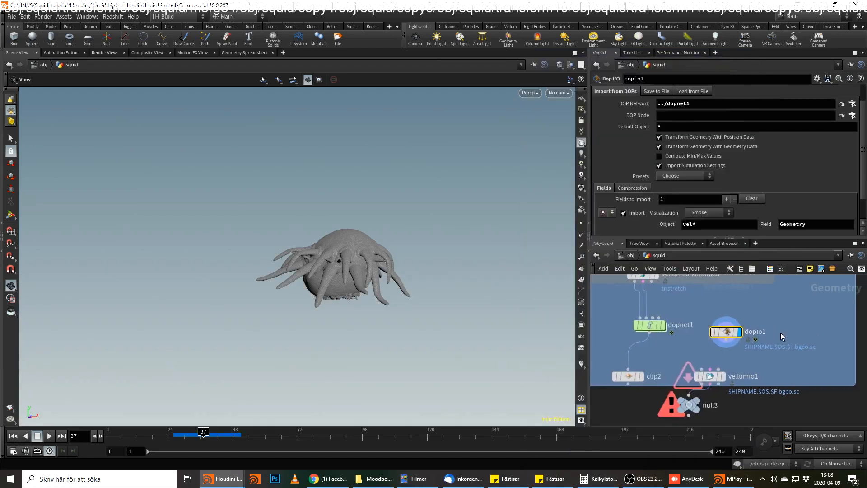
pyautogui.keyDown('alt'); pyautogui.moveTo(727, 332); pyautogui.dragTo(790, 334); pyautogui.keyUp('alt')
pyautogui.click(786, 224)
pyautogui.write('Colli')
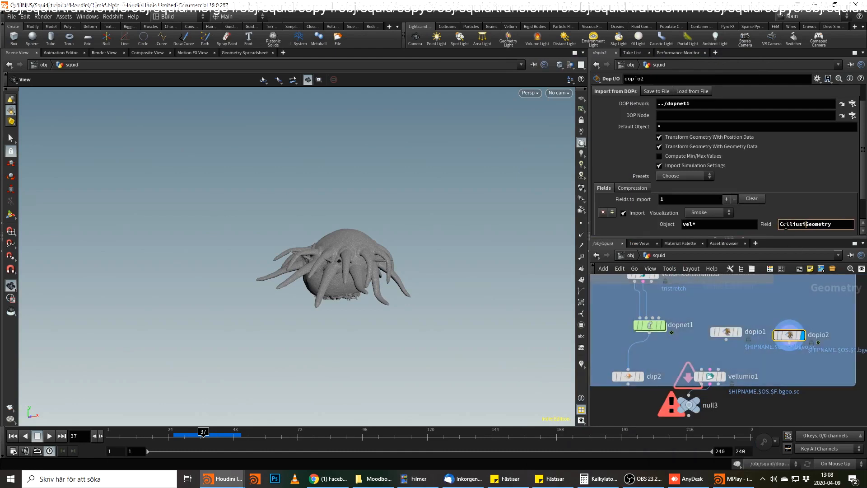
pyautogui.write('sion')
pyautogui.press('Return')
pyautogui.middleClick(789, 334)
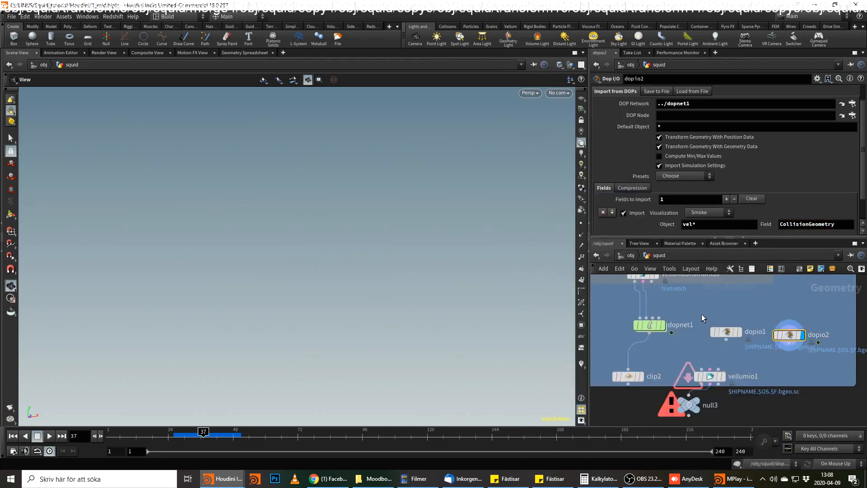
# Look up the ConstraintGeometry data of vellumobject1 inside dopnet1 in the geometry spreadsheet.
pyautogui.doubleClick(651, 324)
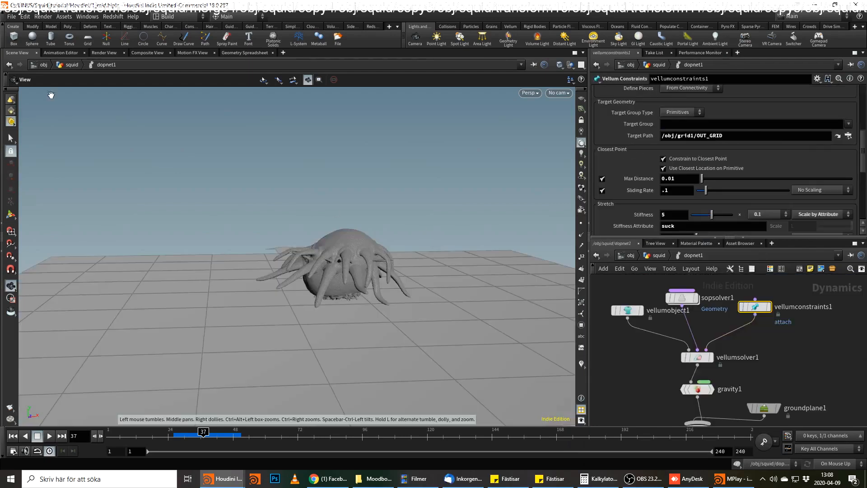
pyautogui.click(244, 52)
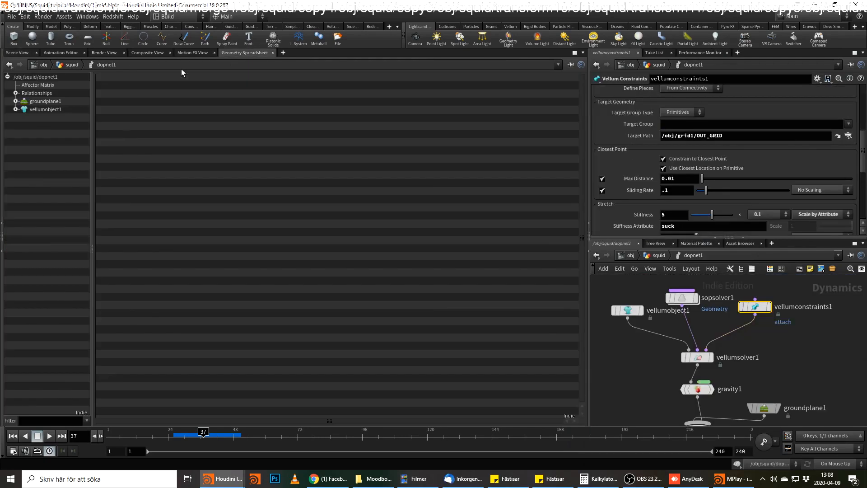
pyautogui.click(16, 109)
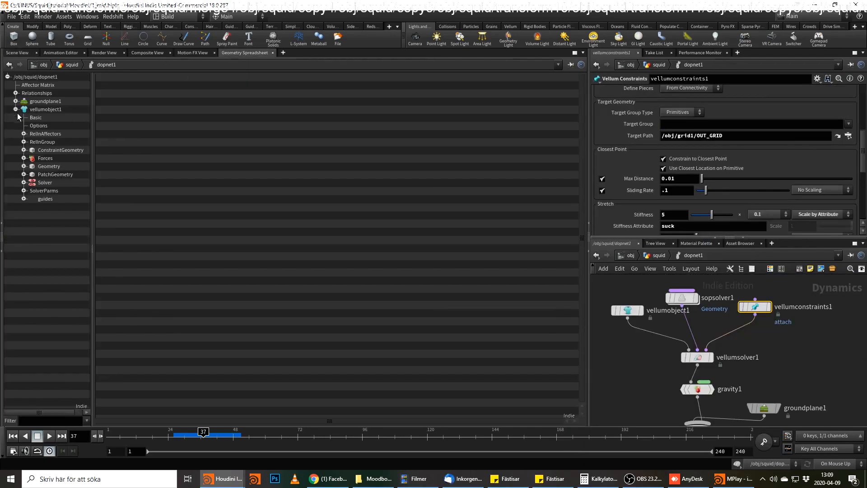
pyautogui.click(58, 150)
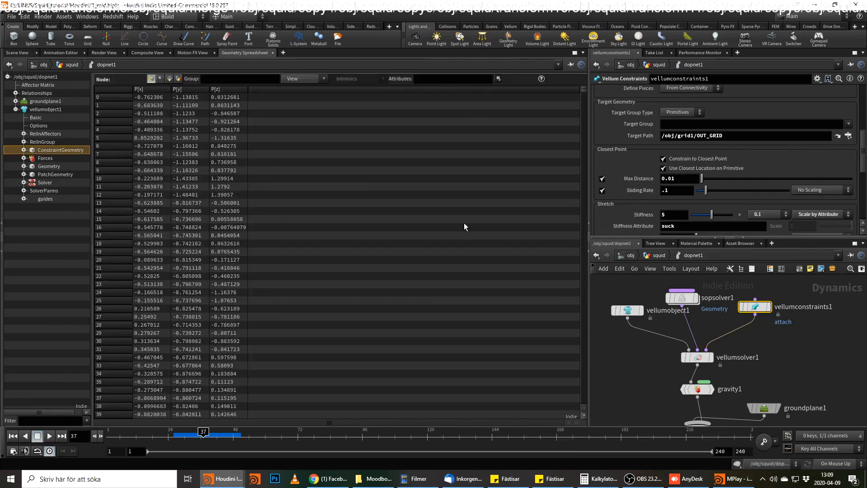
# Return to the squid network, set dopio2's import field to ConstraintGeometry, and view the imported geometry in the scene.
pyautogui.click(658, 256)
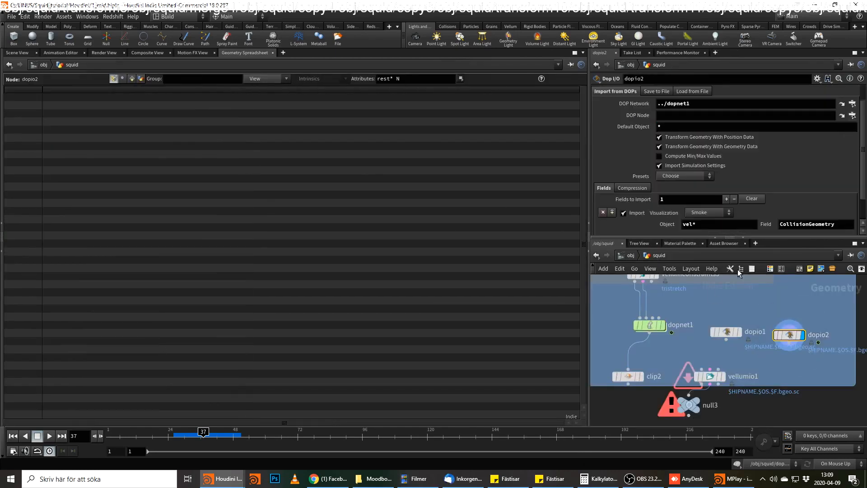
pyautogui.moveTo(809, 224); pyautogui.dragTo(702, 223)
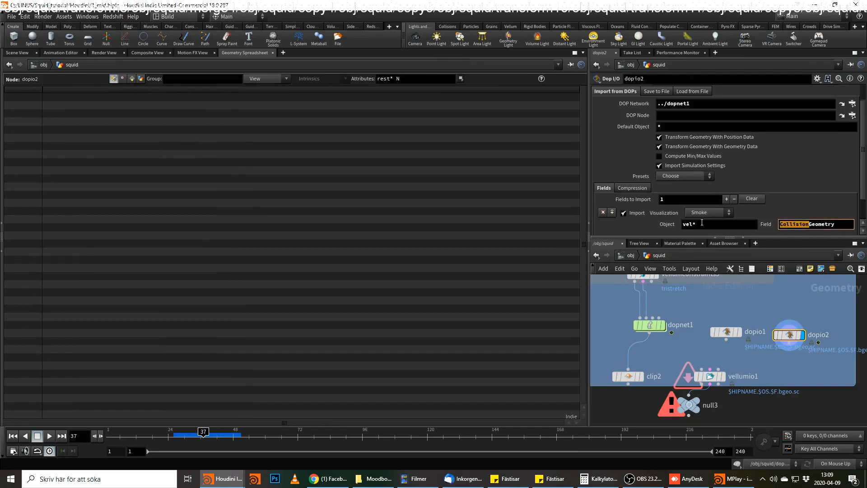
pyautogui.write('Constraint')
pyautogui.press('Return')
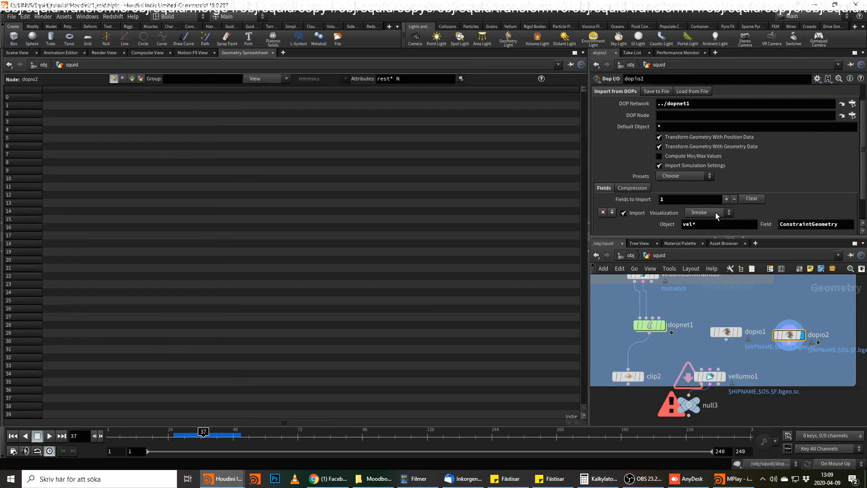
pyautogui.click(29, 54)
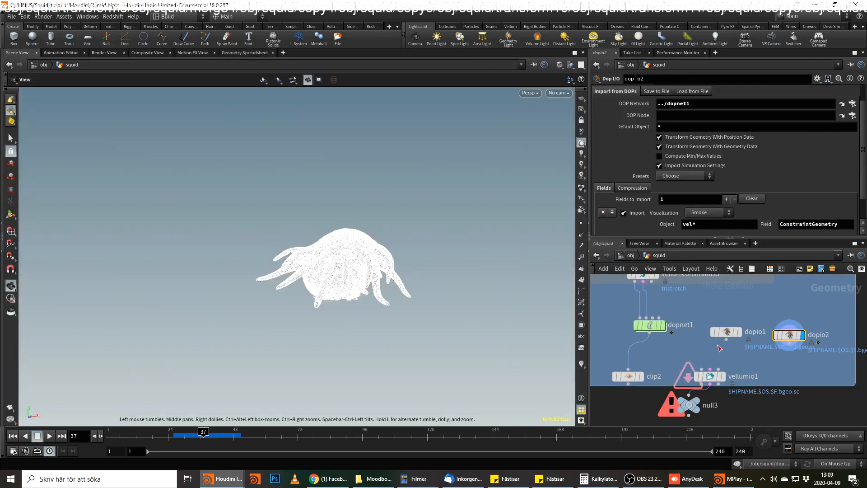
pyautogui.moveTo(792, 336)
pyautogui.moveTo(791, 337); pyautogui.dragTo(728, 310, button='middle')
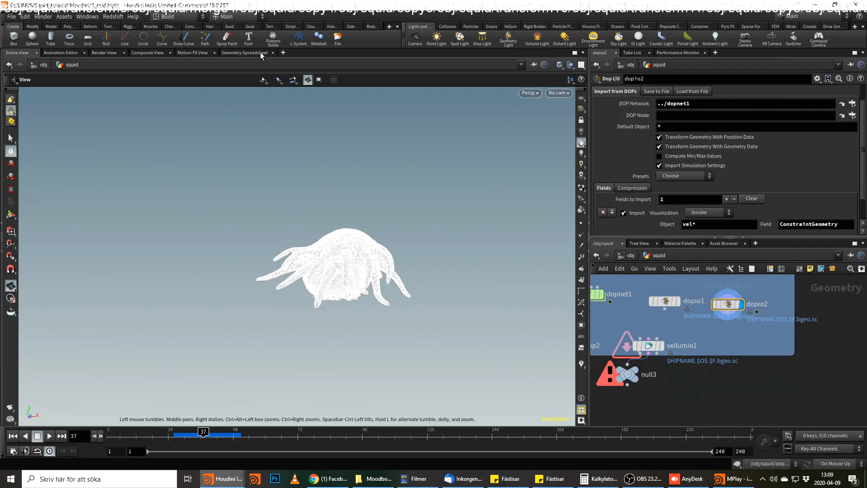
# Show dopio2's primitive attributes in the geometry spreadsheet and clear the attribute filter.
pyautogui.click(244, 53)
pyautogui.click(131, 79)
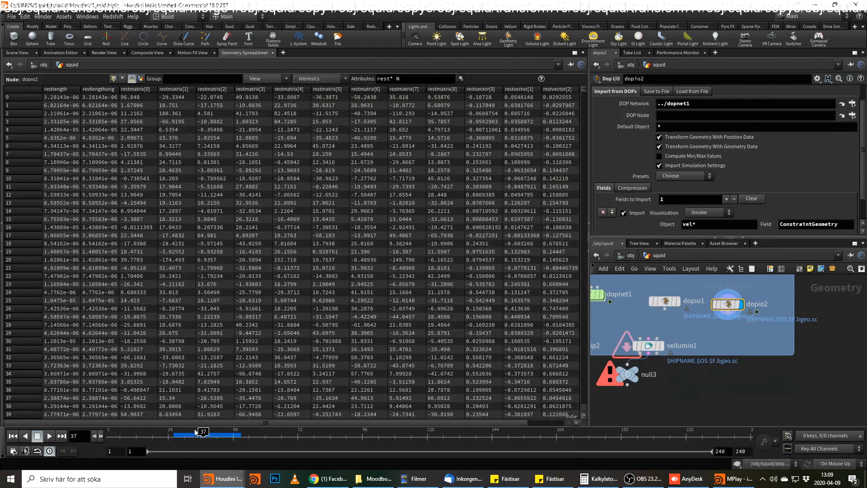
pyautogui.moveTo(282, 414); pyautogui.dragTo(391, 415)
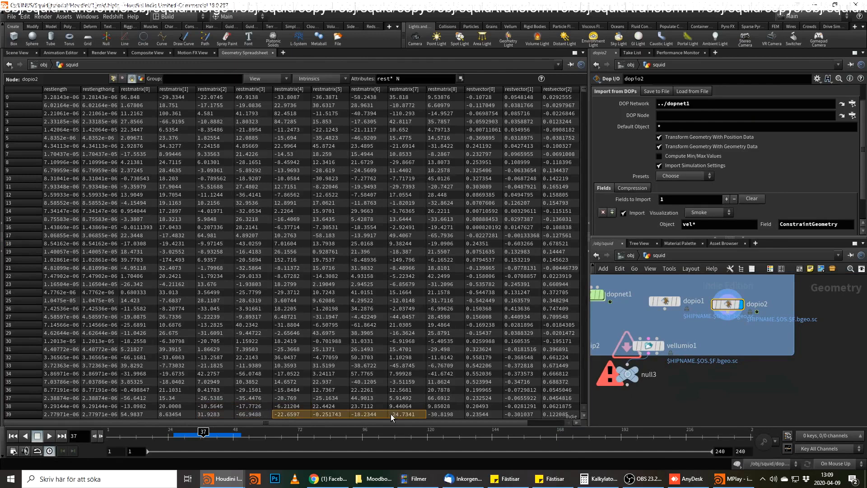
pyautogui.moveTo(412, 79); pyautogui.dragTo(358, 161)
pyautogui.press('BackSpace')
pyautogui.press('Return')
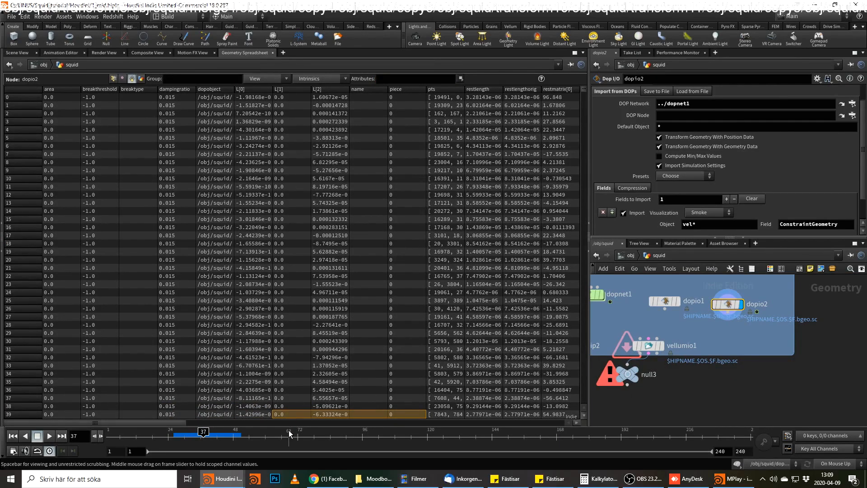
pyautogui.moveTo(166, 422); pyautogui.dragTo(541, 401)
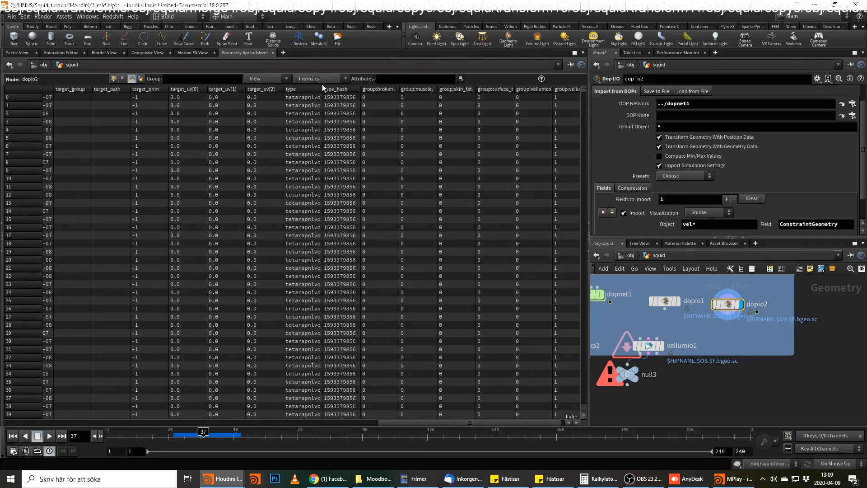
# Sort the constraint primitives by their type attribute with the column widened, and examine the attach entries.
pyautogui.moveTo(321, 89); pyautogui.dragTo(395, 90)
pyautogui.moveTo(584, 93); pyautogui.dragTo(565, 419)
pyautogui.click(260, 91)
pyautogui.click(313, 268)
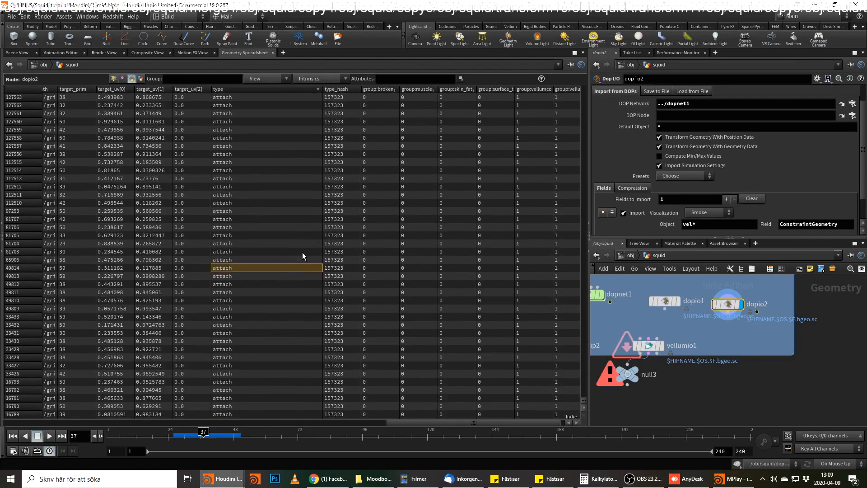
# Connect a Blast node below dopio2 and display it.
pyautogui.click(728, 313)
pyautogui.press('Tab')
pyautogui.write('a')
pyautogui.press('BackSpace')
pyautogui.write('blas')
pyautogui.press('Return')
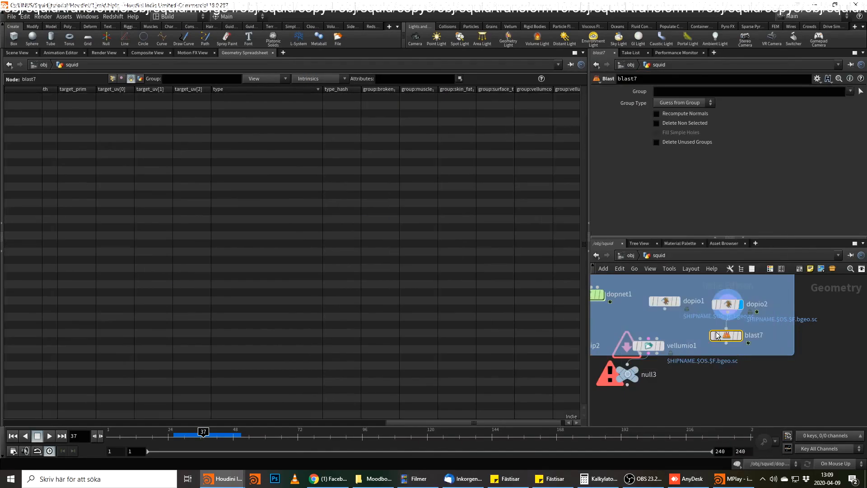
pyautogui.click(739, 336)
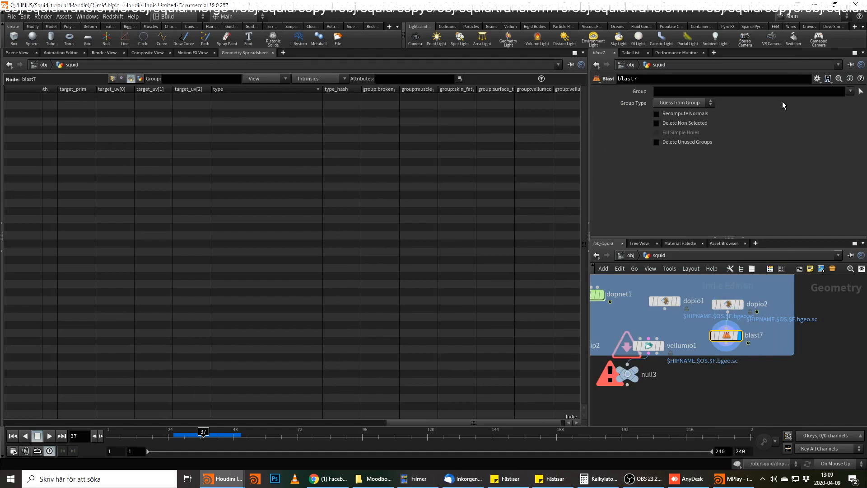
pyautogui.click(756, 92)
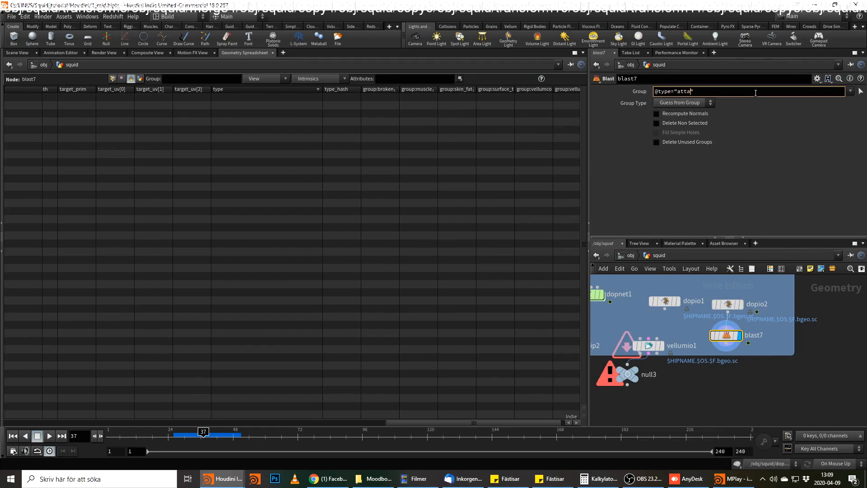
pyautogui.write('@type="attach"')
pyautogui.press('Return')
pyautogui.click(707, 123)
# Template dopio1 in the scene view to compare the squid with the isolated attach constraints.
pyautogui.click(17, 52)
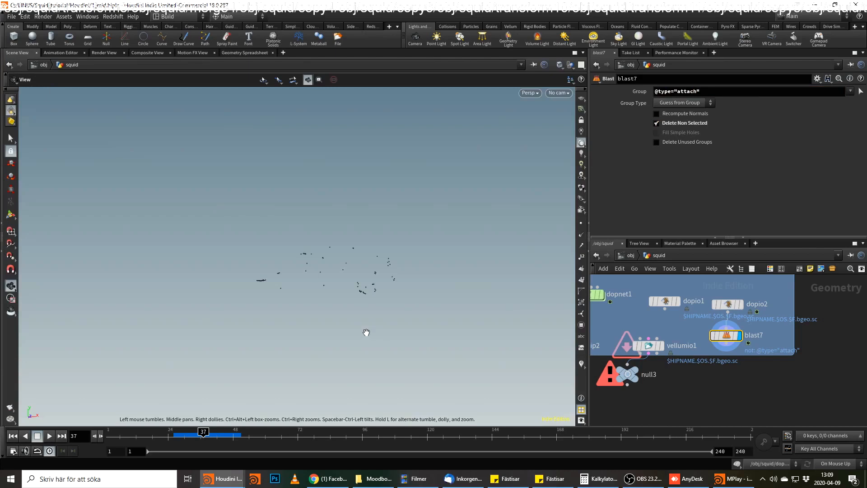
pyautogui.moveTo(356, 257); pyautogui.dragTo(373, 249)
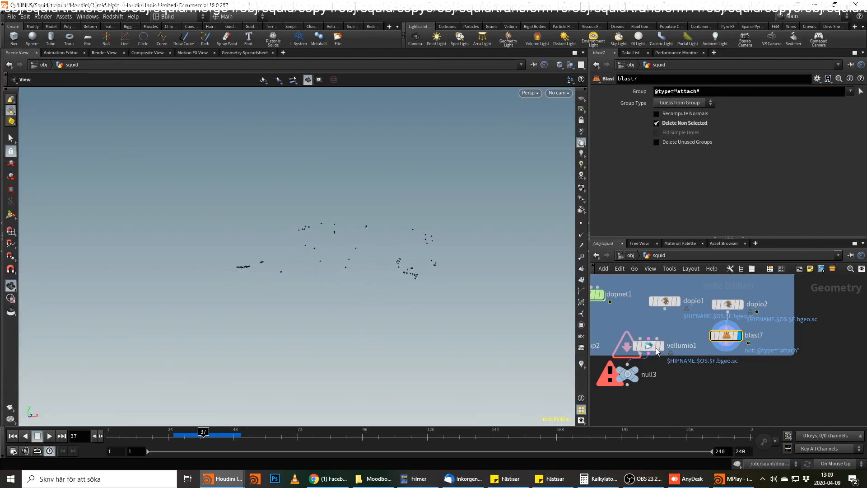
pyautogui.click(677, 301)
pyautogui.moveTo(397, 296); pyautogui.dragTo(404, 259)
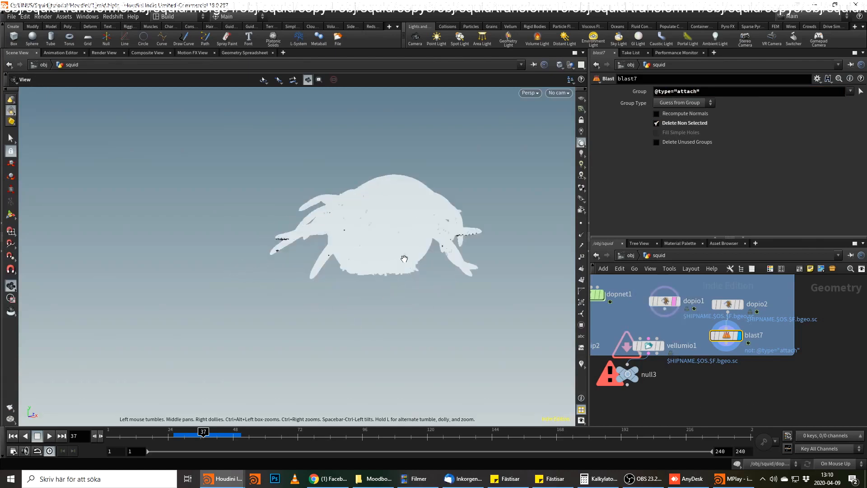
# Examine the isolated attach constraints against the templated squid from several angles, scrubbing between about frames 33 and 39.
pyautogui.moveTo(370, 237); pyautogui.dragTo(399, 215, button='right')
pyautogui.moveTo(399, 215); pyautogui.dragTo(377, 262)
pyautogui.moveTo(378, 261); pyautogui.dragTo(413, 275, button='right')
pyautogui.moveTo(413, 275); pyautogui.dragTo(335, 277)
pyautogui.click(665, 301)
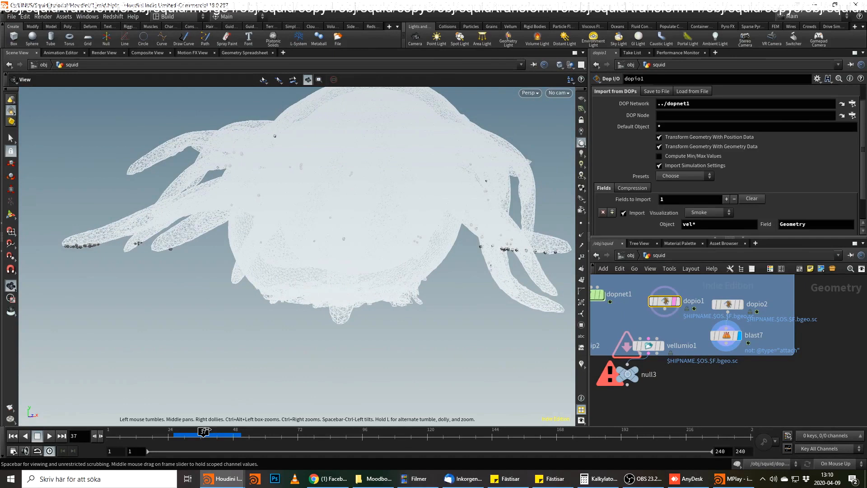
pyautogui.moveTo(192, 435); pyautogui.dragTo(190, 435)
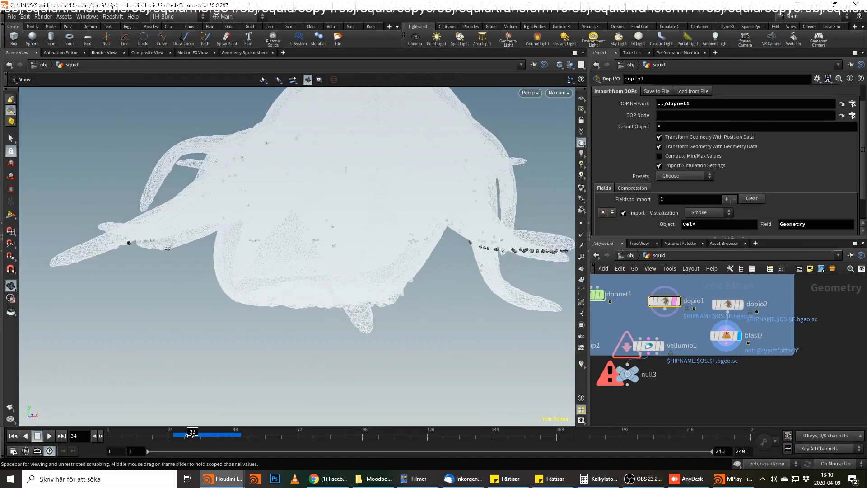
pyautogui.click(194, 435)
pyautogui.click(207, 435)
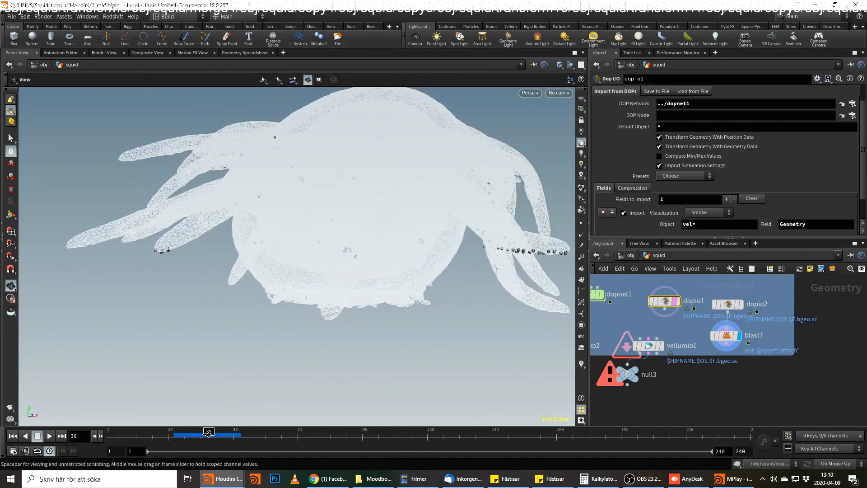
pyautogui.moveTo(316, 264); pyautogui.dragTo(283, 301)
pyautogui.scroll(-3, 297, 290)
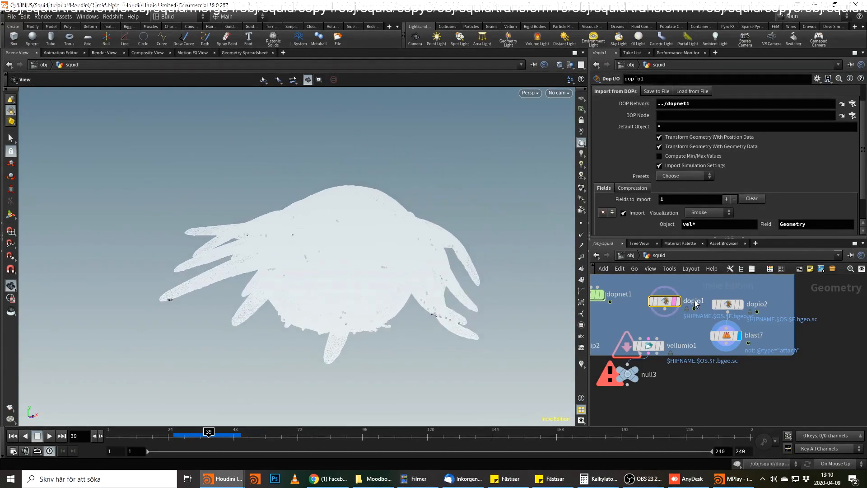
# Turn on display of the grid1 object and set its OUT_GRID null as the displayed node.
pyautogui.click(627, 255)
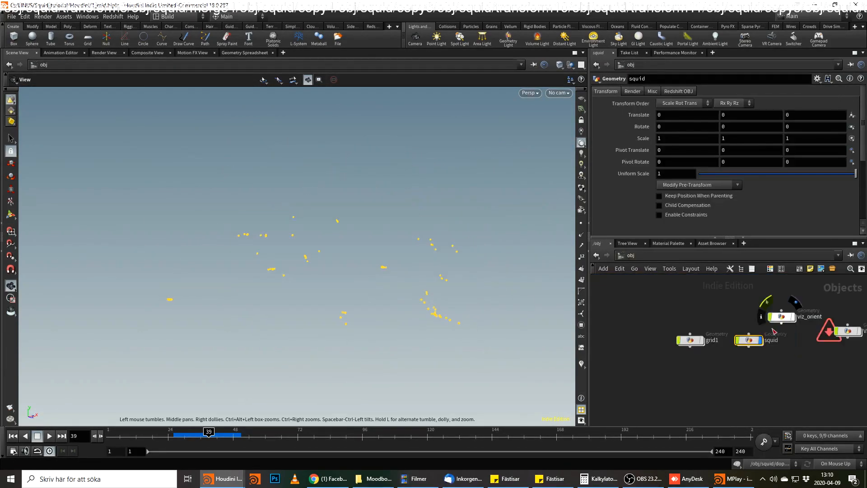
pyautogui.click(702, 339)
pyautogui.moveTo(391, 300); pyautogui.dragTo(410, 283)
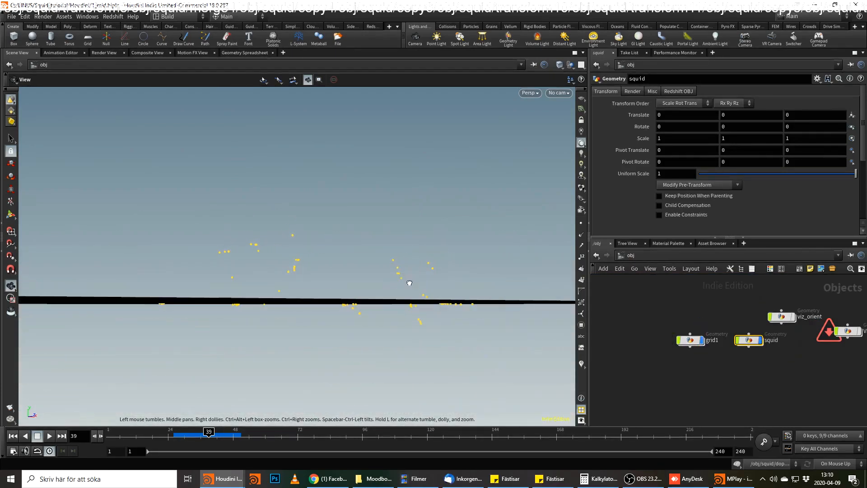
pyautogui.doubleClick(690, 341)
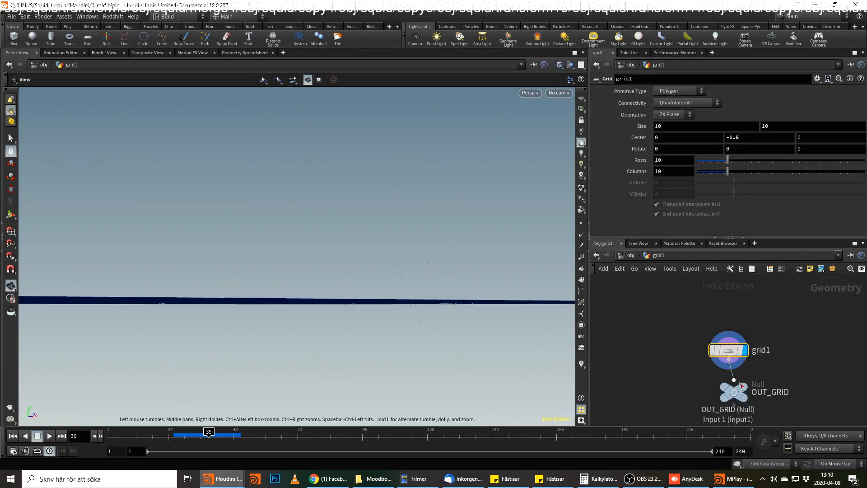
pyautogui.click(736, 392)
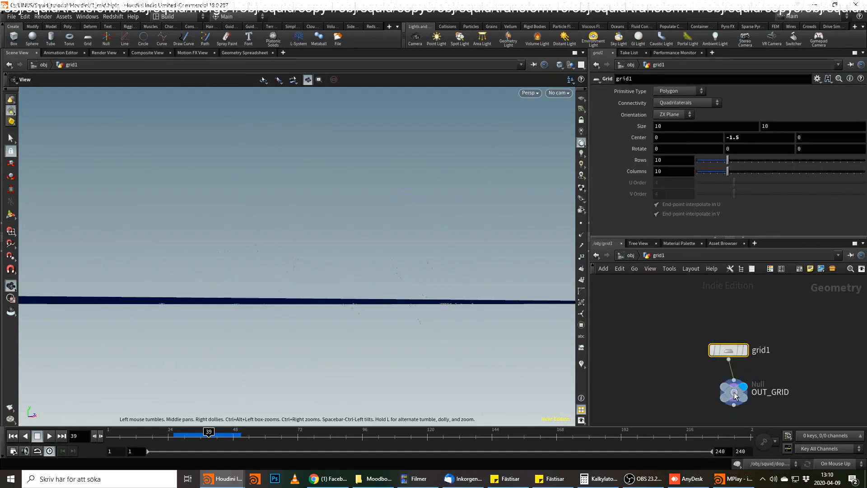
# Return to the squid network and inspect where the attach constraints sit relative to the ground grid and tentacles.
pyautogui.click(634, 259)
pyautogui.moveTo(367, 252); pyautogui.dragTo(364, 267)
pyautogui.doubleClick(749, 340)
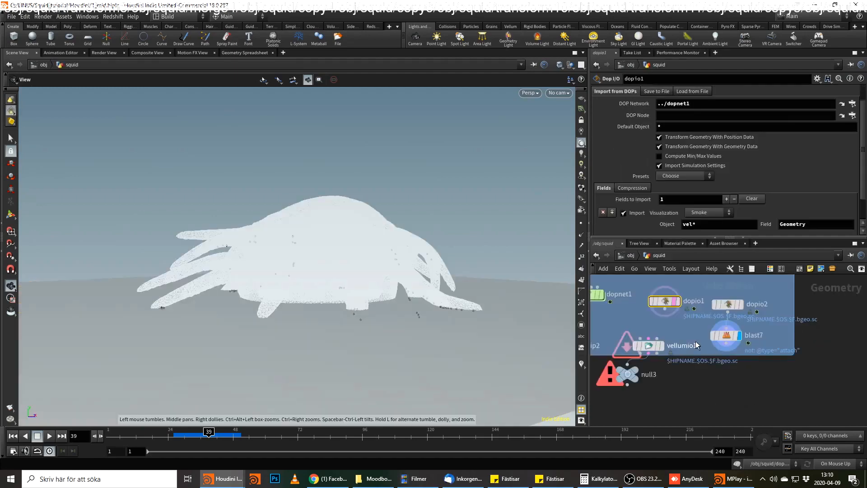
pyautogui.moveTo(381, 299); pyautogui.dragTo(443, 306)
pyautogui.scroll(4, 443, 268)
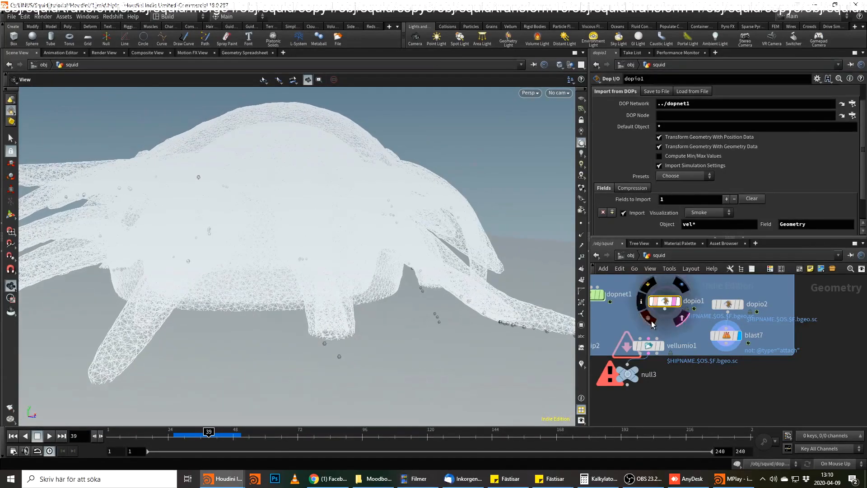
pyautogui.click(726, 335)
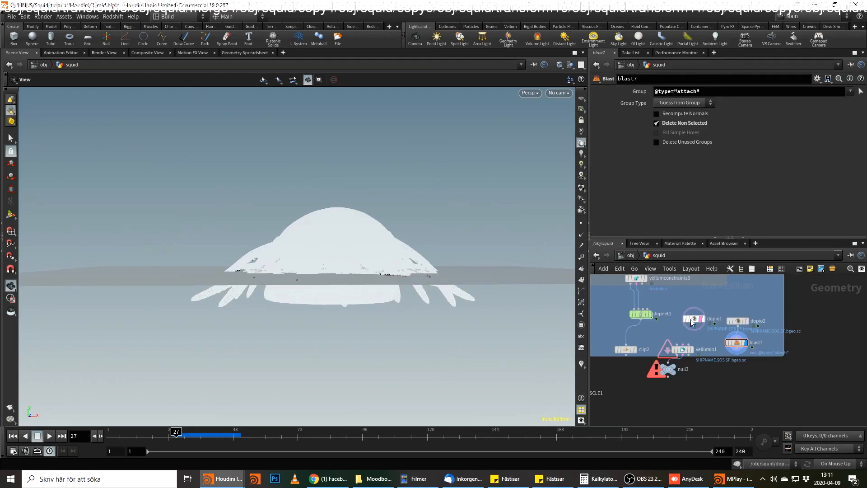
pyautogui.moveTo(683, 298); pyautogui.dragTo(682, 305, button='middle')
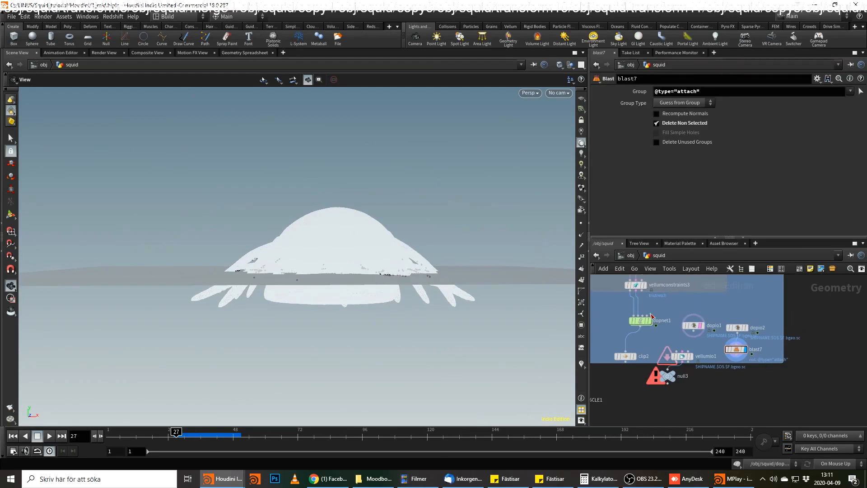
# Check the position of groundplane1 inside dopnet1 for comparison with the grid height.
pyautogui.doubleClick(641, 320)
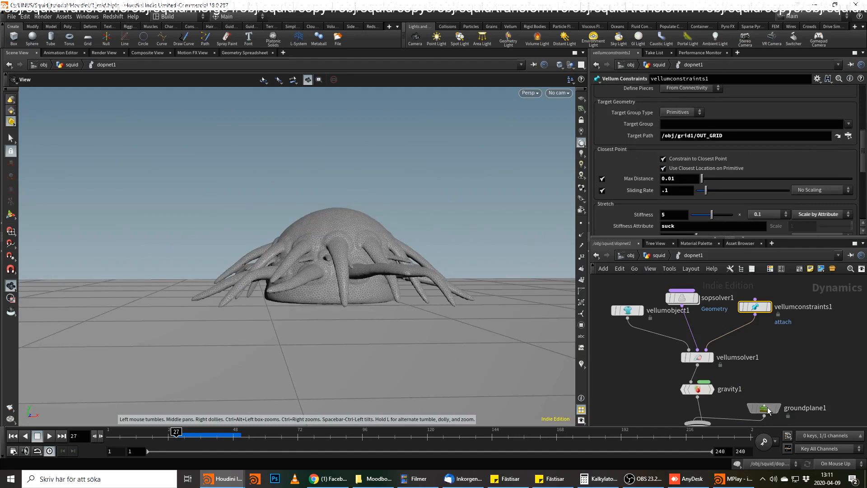
pyautogui.click(766, 409)
pyautogui.click(659, 255)
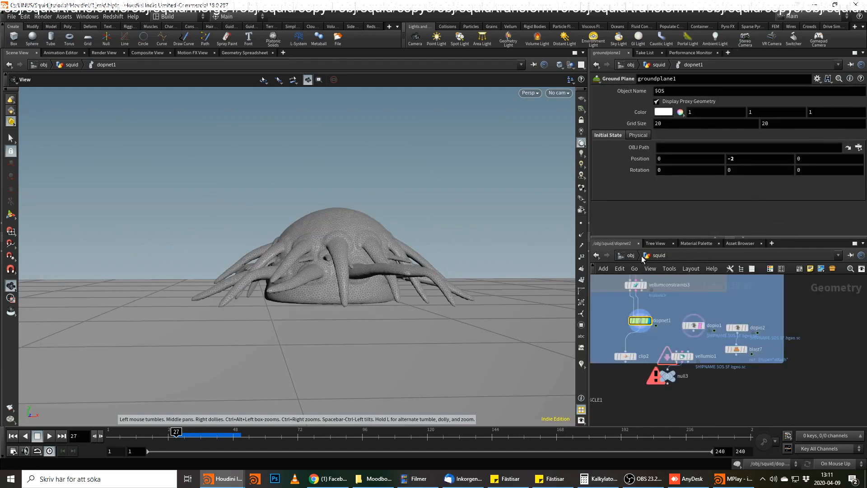
# Set the Center Y of the grid inside the grid1 object to -2.
pyautogui.click(630, 255)
pyautogui.doubleClick(690, 339)
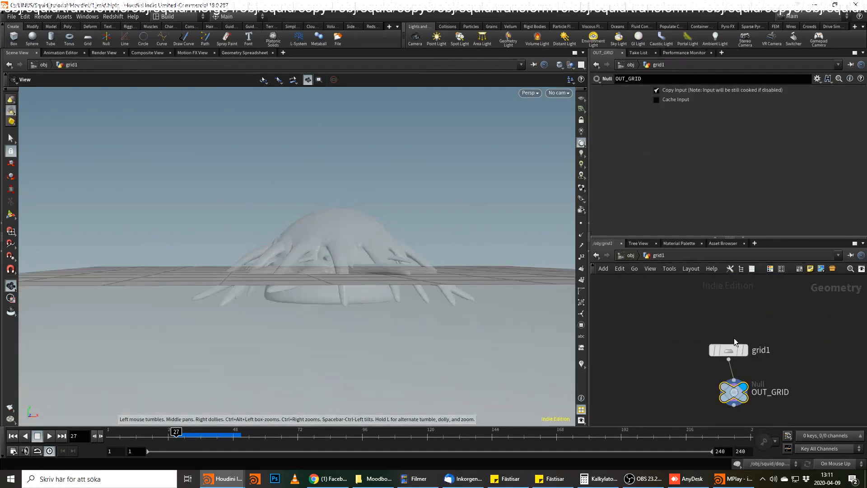
pyautogui.click(731, 137)
pyautogui.write('-2')
pyautogui.press('Return')
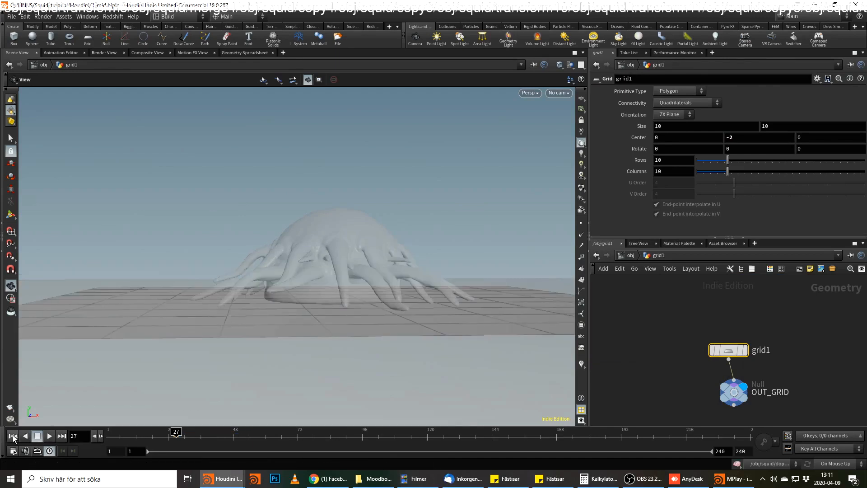
# Rewind to frame 1 and review the attach settings of vellumconstraints1 inside dopnet1, ending back at the squid network.
pyautogui.click(13, 436)
pyautogui.click(632, 257)
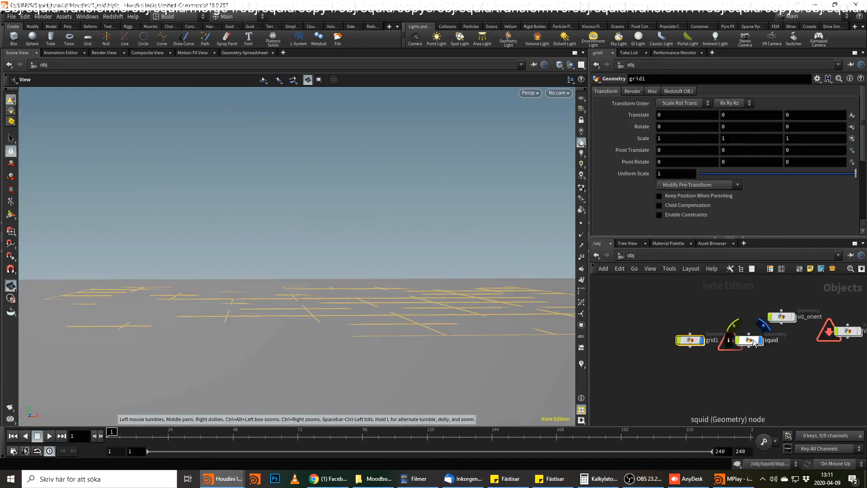
pyautogui.doubleClick(732, 335)
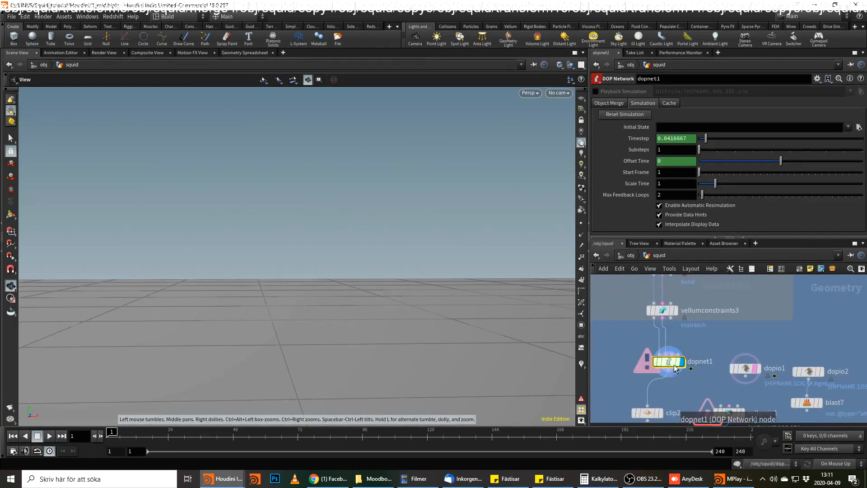
pyautogui.doubleClick(668, 354)
pyautogui.moveTo(722, 350); pyautogui.dragTo(718, 377, button='middle')
pyautogui.scroll(-1, 739, 363)
pyautogui.moveTo(738, 362); pyautogui.dragTo(688, 363, button='middle')
pyautogui.click(670, 323)
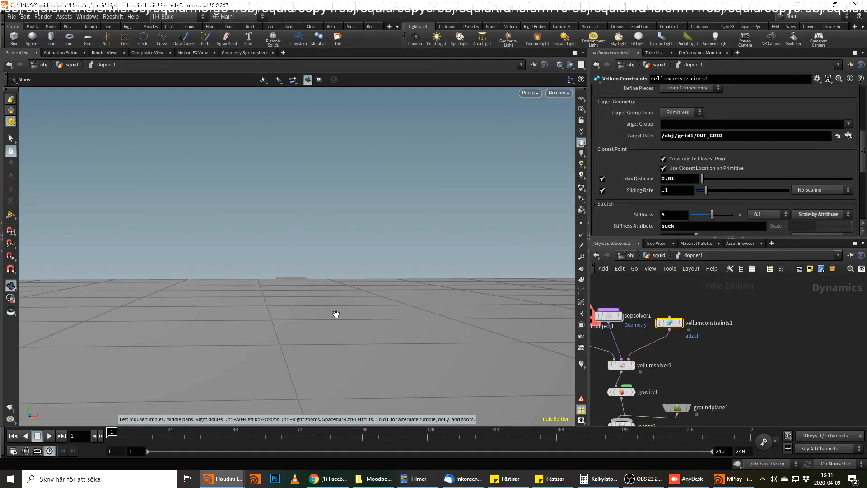
pyautogui.click(659, 256)
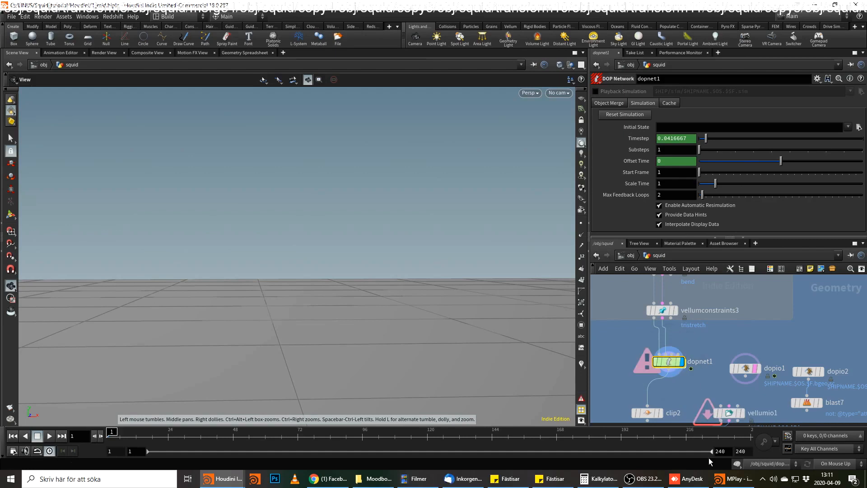
# Render a flipbook of the simulation for frames 1 to 50 to MPlay, appending to the current flipbook.
pyautogui.click(10, 408)
pyautogui.click(40, 411)
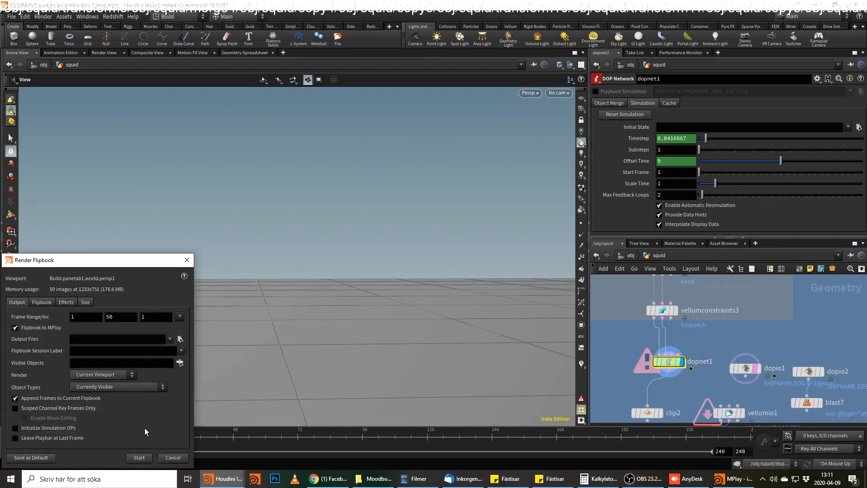
pyautogui.click(139, 458)
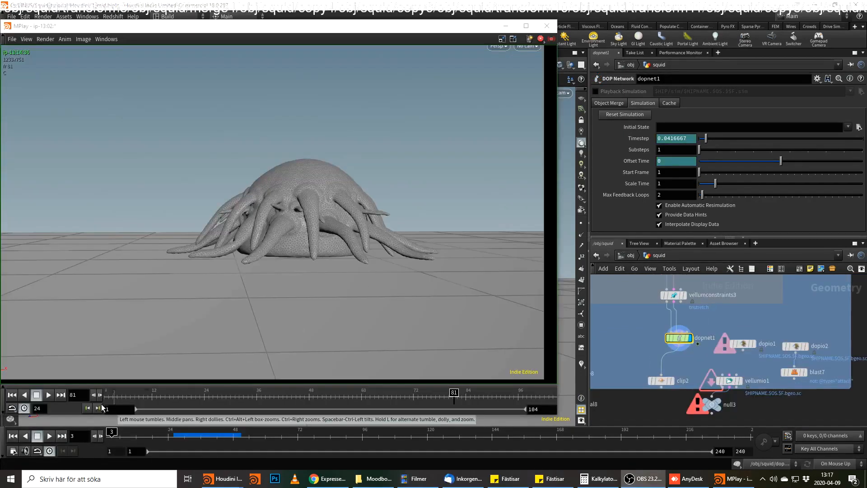
# Set the MPlay range to start at frame 54, then play and scrub the new flipbook to review the tentacles' contact.
pyautogui.moveTo(453, 396); pyautogui.dragTo(337, 406)
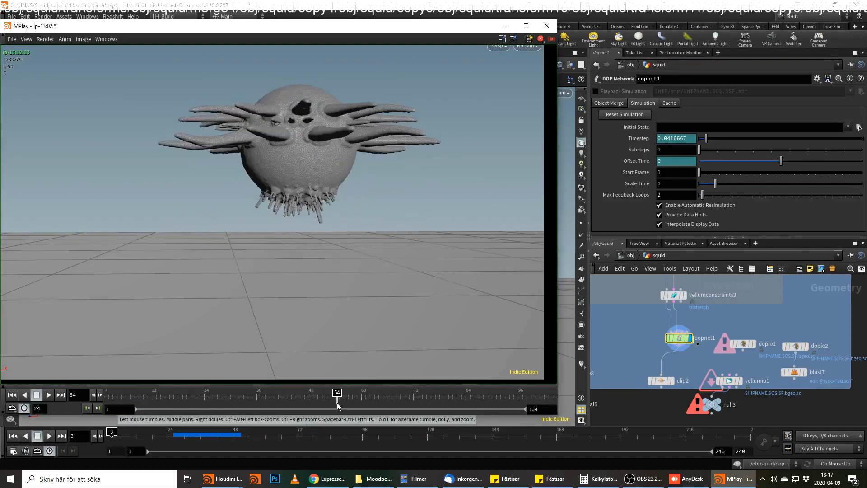
pyautogui.write('54')
pyautogui.press('Return')
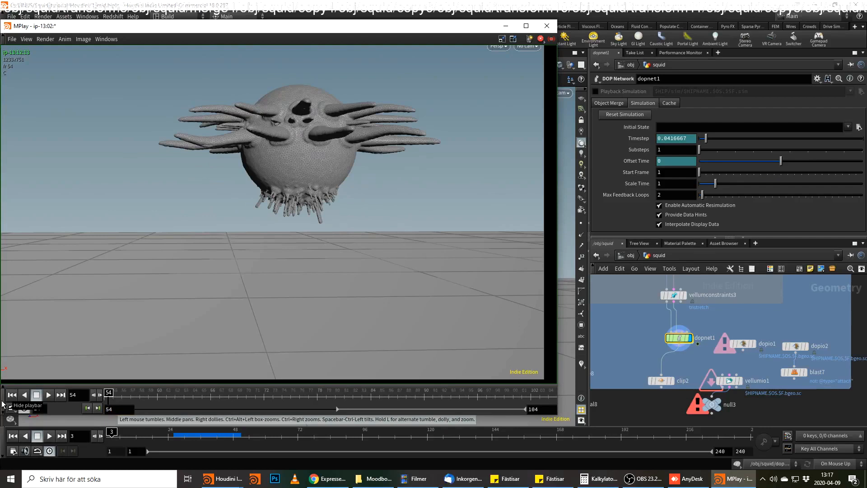
pyautogui.click(48, 395)
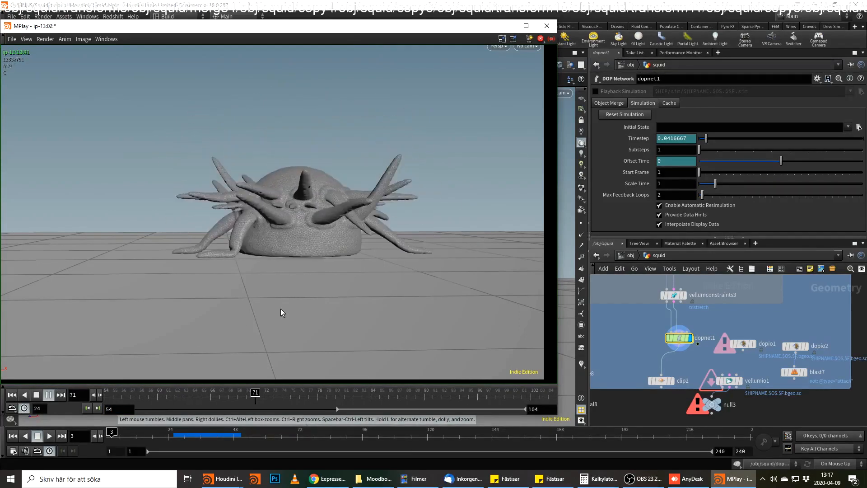
pyautogui.moveTo(240, 397); pyautogui.dragTo(455, 425)
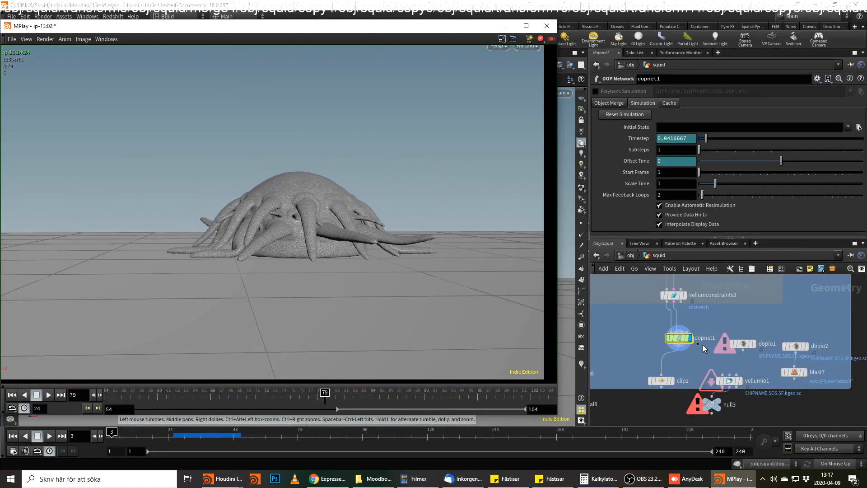
# Set the Stretch stiffness multiplier of vellumconstraints1 in dopnet1 to 1.
pyautogui.moveTo(683, 340)
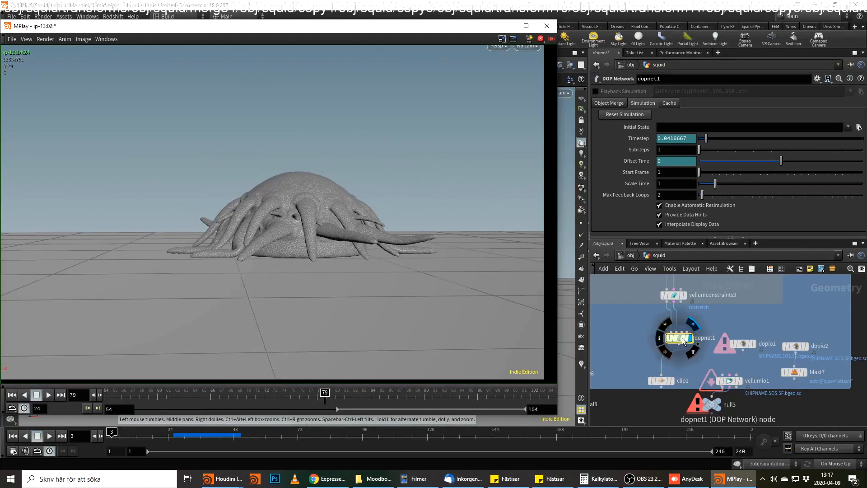
pyautogui.click(680, 338)
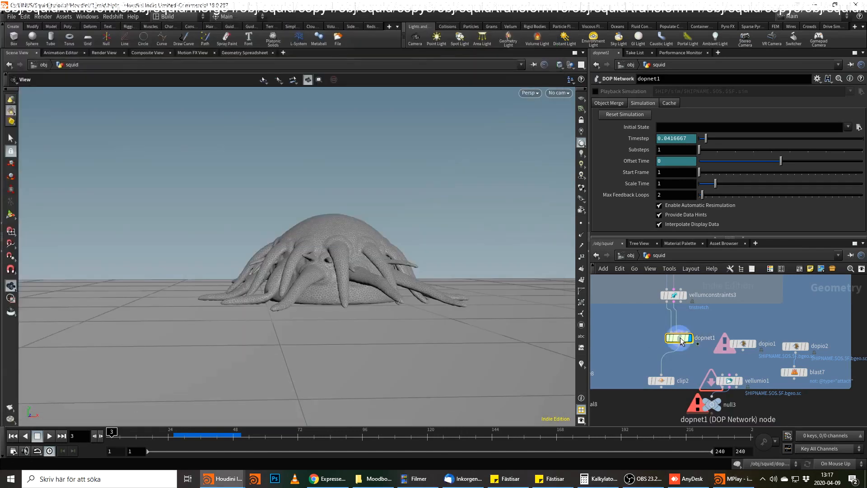
pyautogui.doubleClick(679, 338)
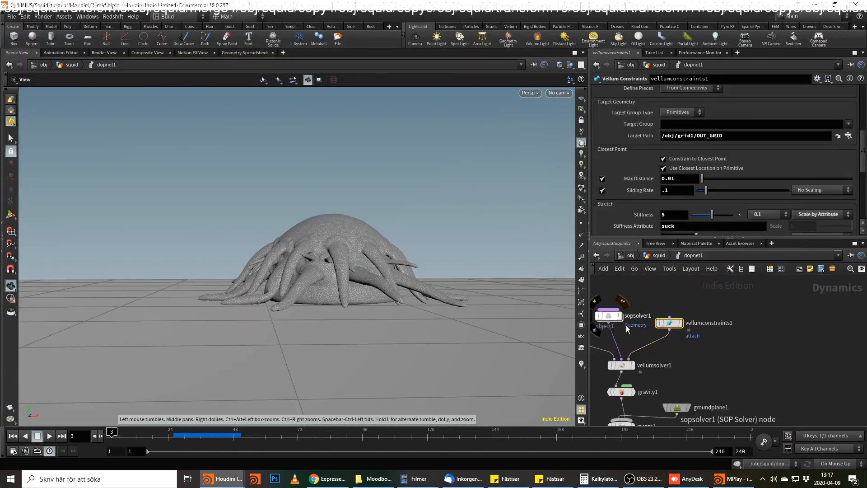
pyautogui.moveTo(677, 344); pyautogui.dragTo(711, 354, button='middle')
pyautogui.scroll(-2, 679, 195)
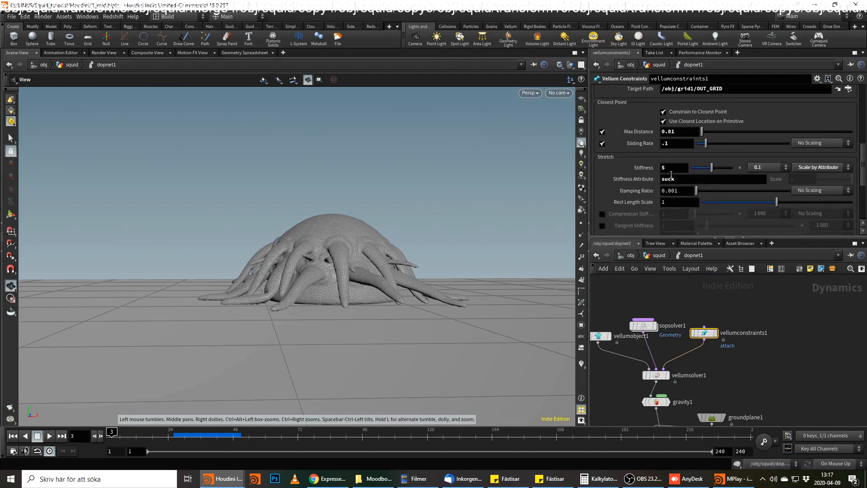
pyautogui.click(768, 168)
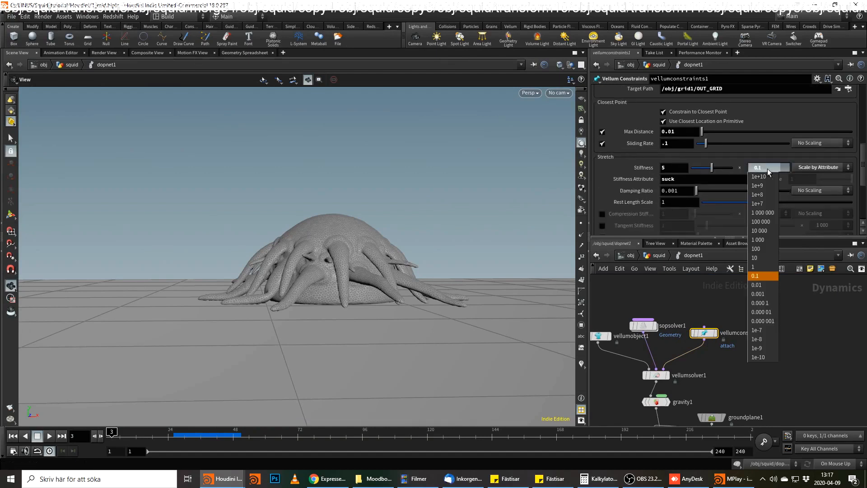
pyautogui.click(763, 267)
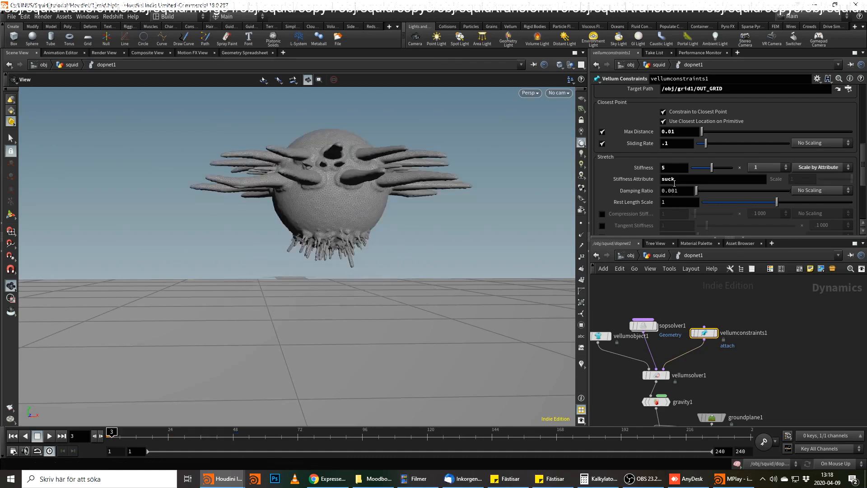
# Set the Breaking threshold of vellumconstraints1 to 1e-04 and return to frame 1.
pyautogui.scroll(-3, 674, 190)
pyautogui.scroll(-5, 674, 190)
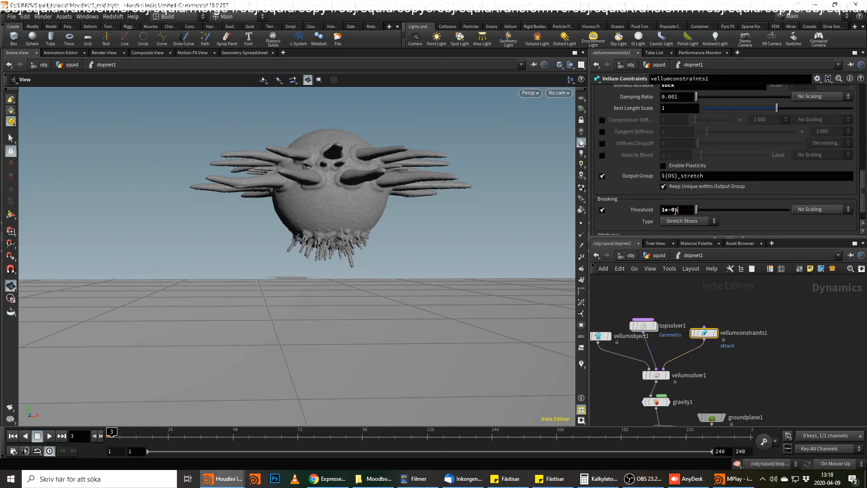
pyautogui.click(780, 362)
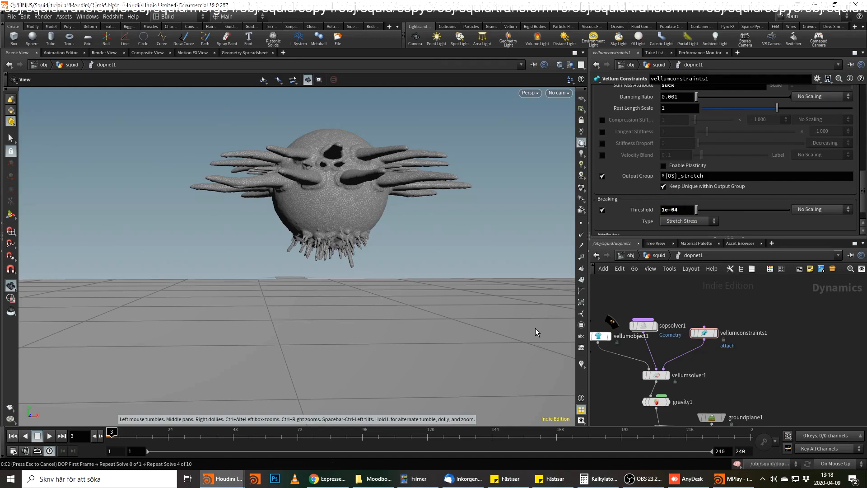
pyautogui.hotkey('ctrl', 'Up')
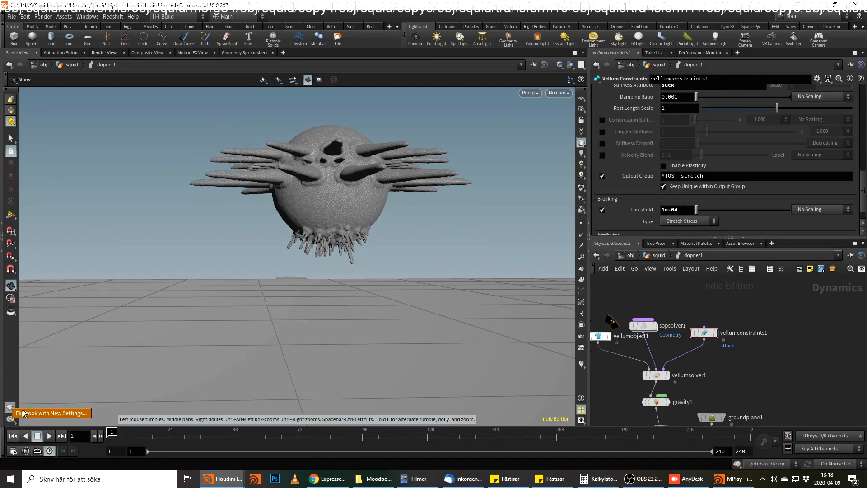
# Frame the squid closer above the ground and render a flipbook of frames 1 to 50 to MPlay, appending to the current flipbook.
pyautogui.click(262, 290)
pyautogui.moveTo(318, 285); pyautogui.dragTo(374, 284, button='right')
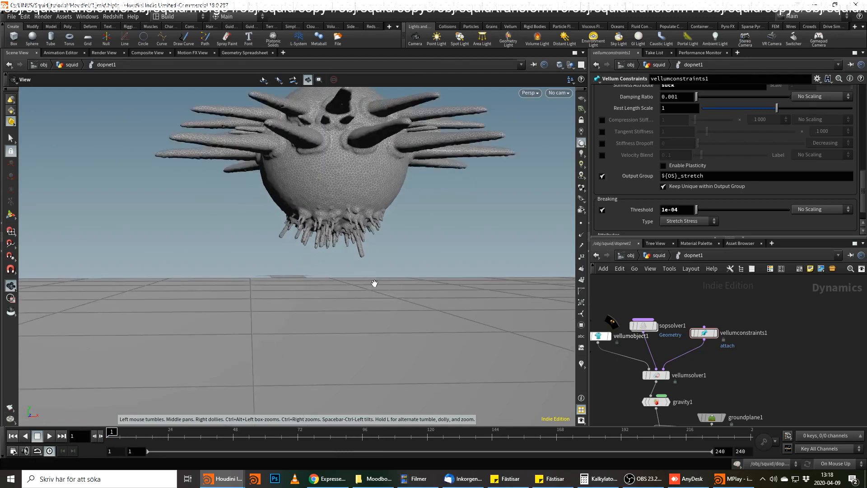
pyautogui.moveTo(374, 285); pyautogui.dragTo(312, 314, button='middle')
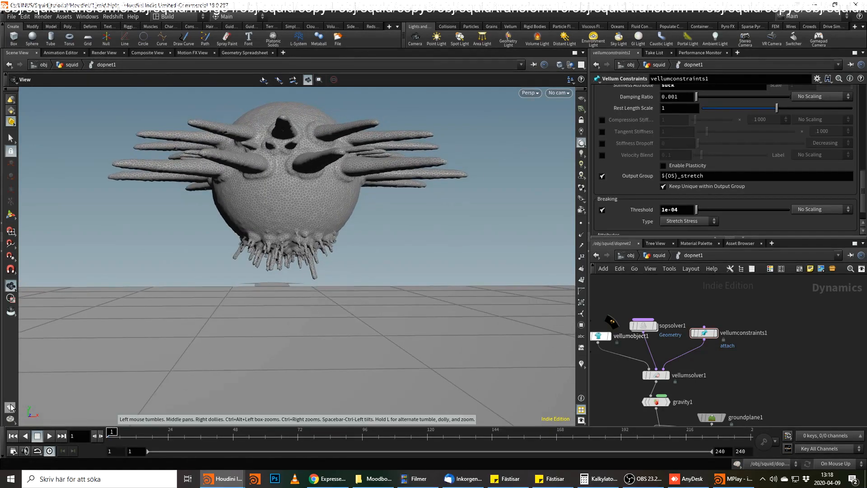
pyautogui.click(51, 413)
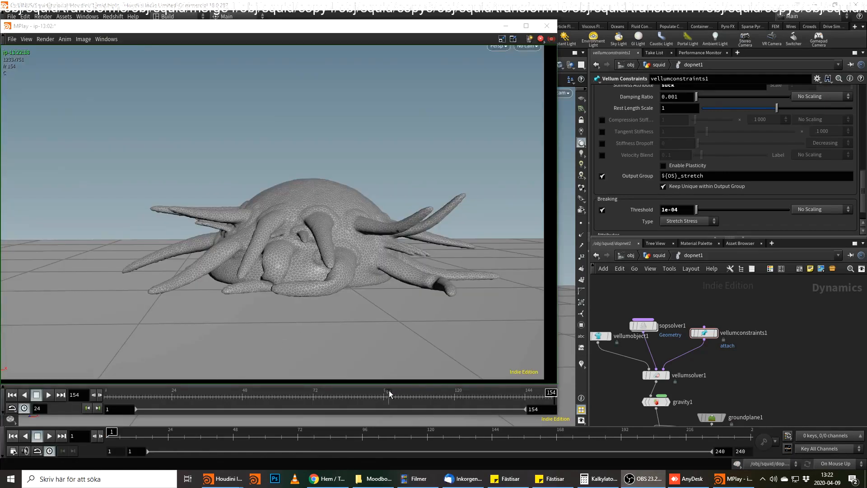
# Scrub the new flipbook through to frame 154 to review the tentacles' contact with the ground, and dismiss the MPlay window.
pyautogui.moveTo(388, 393); pyautogui.dragTo(260, 396)
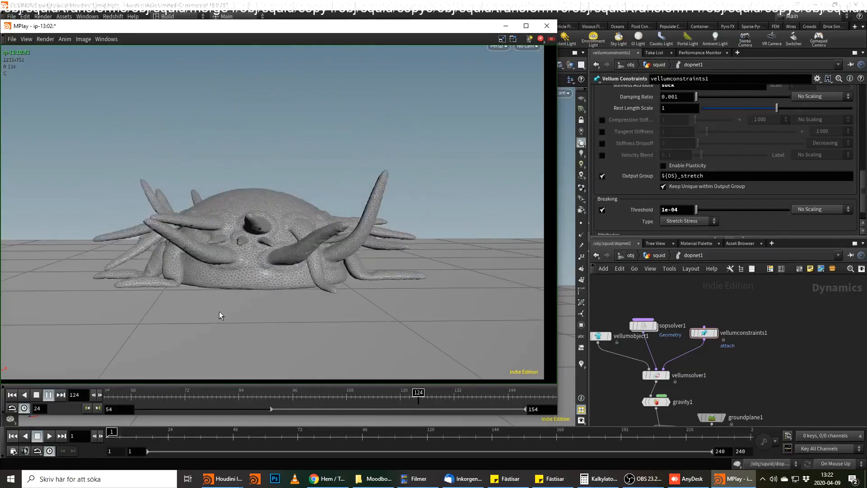
pyautogui.moveTo(418, 391)
pyautogui.mouseDown()
pyautogui.moveTo(411, 398)
pyautogui.moveTo(474, 400)
pyautogui.moveTo(419, 405)
pyautogui.moveTo(503, 412)
pyautogui.moveTo(211, 392)
pyautogui.moveTo(422, 408)
pyautogui.moveTo(533, 393)
pyautogui.moveTo(560, 385)
pyautogui.moveTo(497, 392)
pyautogui.moveTo(536, 389)
pyautogui.moveTo(558, 374)
pyautogui.mouseUp()
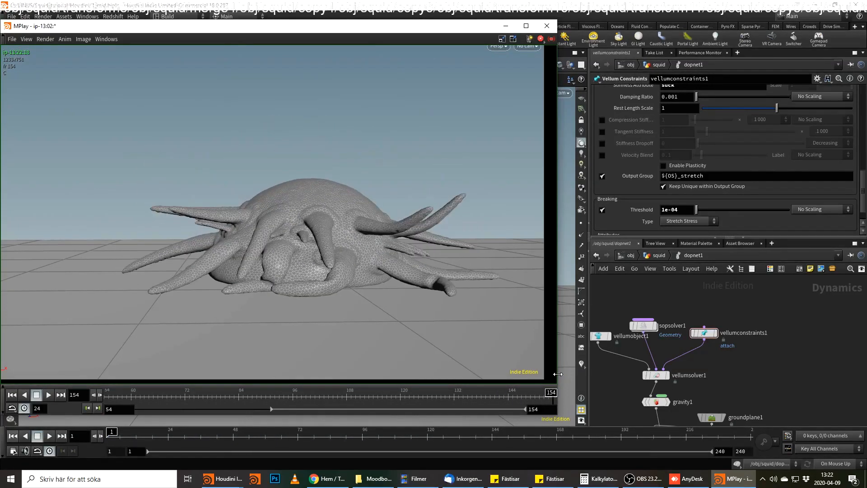
pyautogui.click(551, 29)
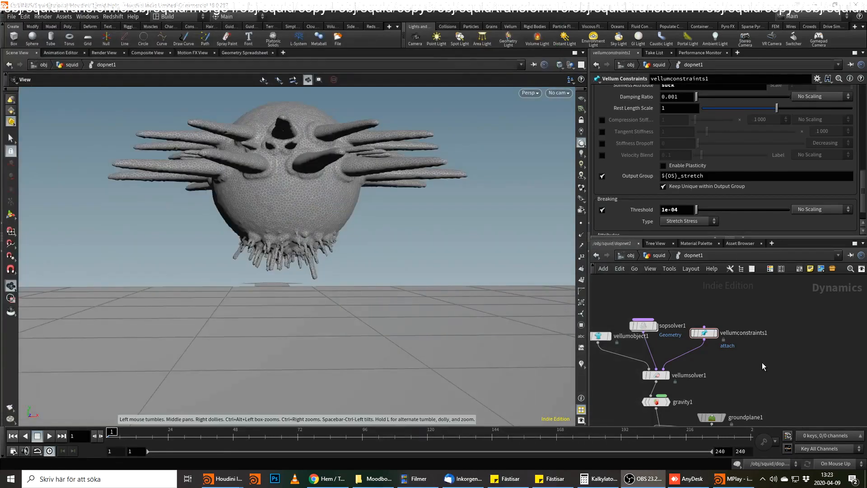
# Go up from dopnet1 to the squid network and examine the Vellum constraint, merge and split nodes feeding it.
pyautogui.scroll(-3, 759, 352)
pyautogui.click(659, 256)
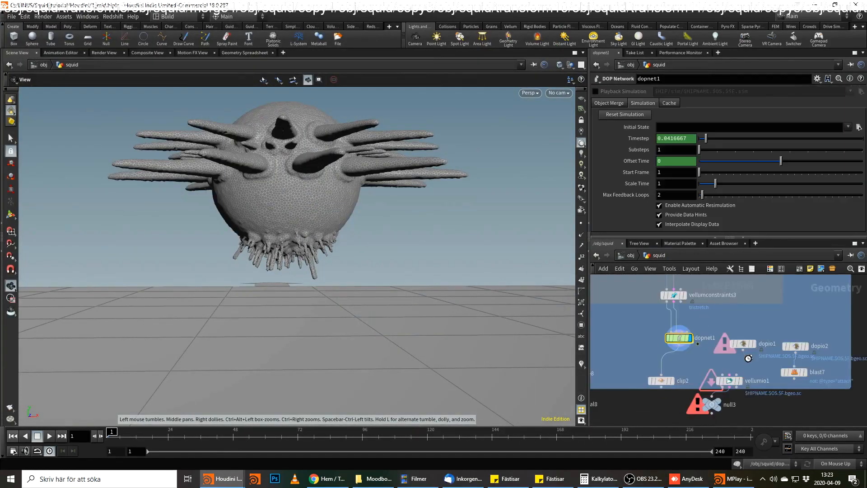
pyautogui.moveTo(687, 365); pyautogui.dragTo(687, 348, button='middle')
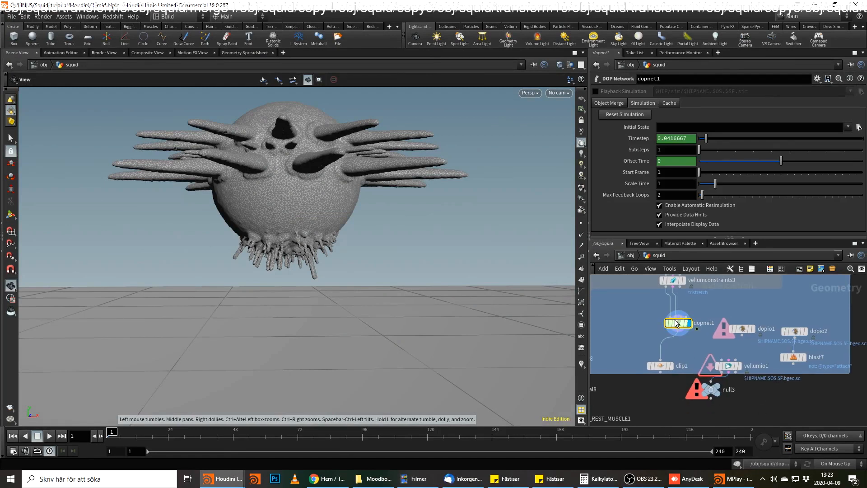
pyautogui.moveTo(714, 302); pyautogui.dragTo(725, 375, button='middle')
pyautogui.scroll(-1, 714, 341)
pyautogui.scroll(-3, 727, 356)
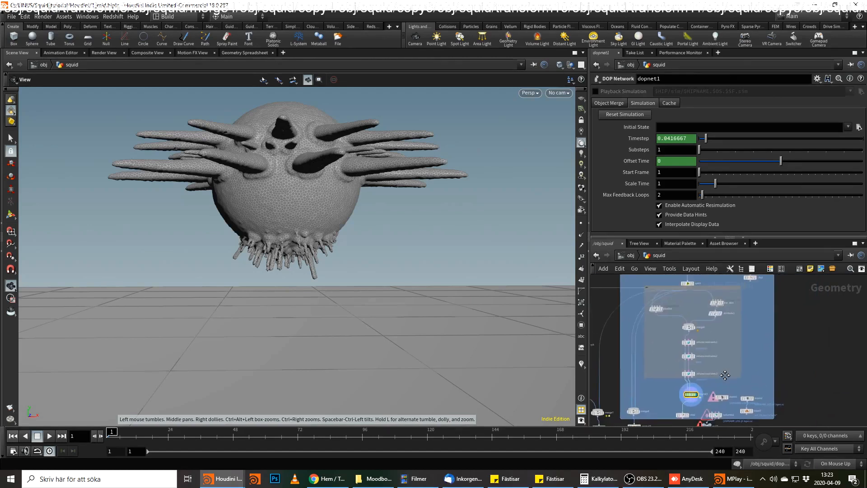
pyautogui.scroll(2, 729, 339)
pyautogui.moveTo(728, 340); pyautogui.dragTo(720, 383, button='middle')
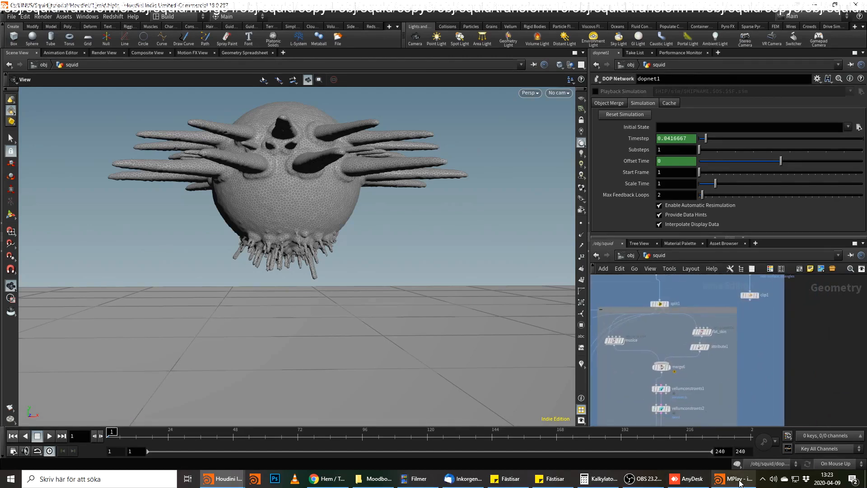
# Switch to the other open Houdini session of the squid tutorial that shows the creature close up.
pyautogui.moveTo(735, 482)
pyautogui.moveTo(229, 482)
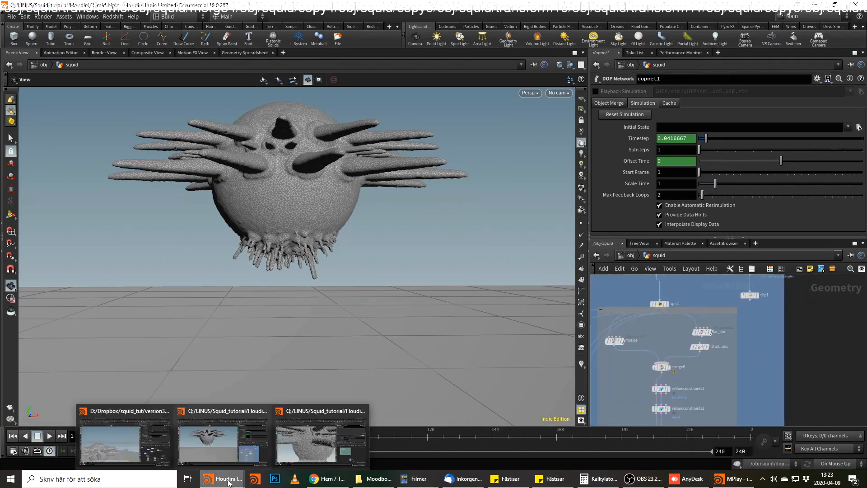
pyautogui.moveTo(313, 434)
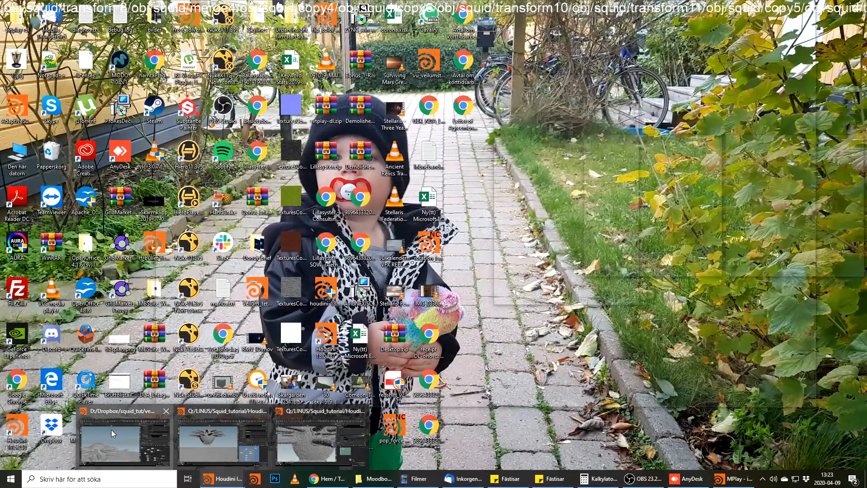
pyautogui.click(313, 438)
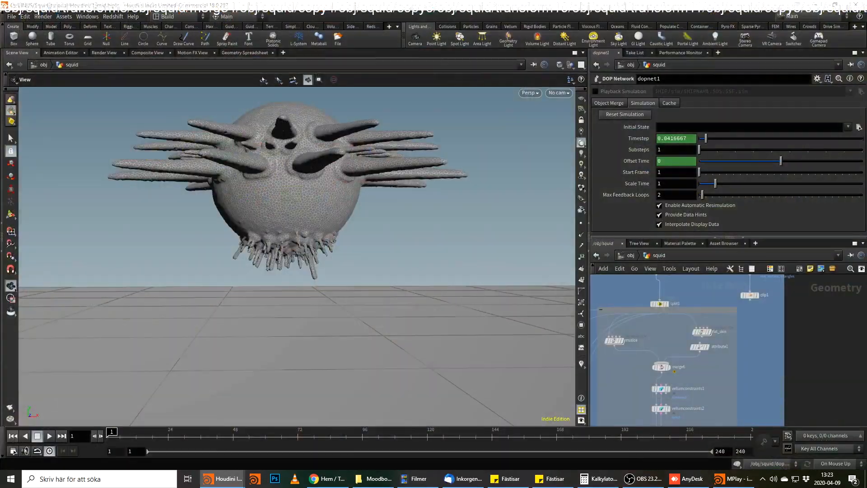